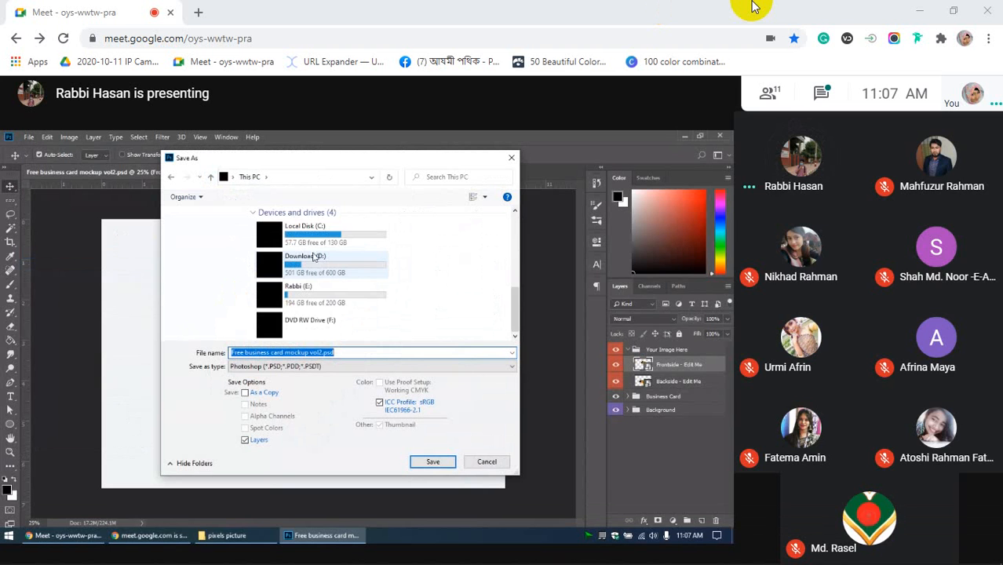
Step: Save the business card mockup to the Desktop in JPEG format, keeping the file name Free business card mockup vol2
{"action": "scroll", "coordinate": [312, 259], "scroll_direction": "up", "scroll_amount": 3}
{"action": "double_click", "coordinate": [308, 264]}
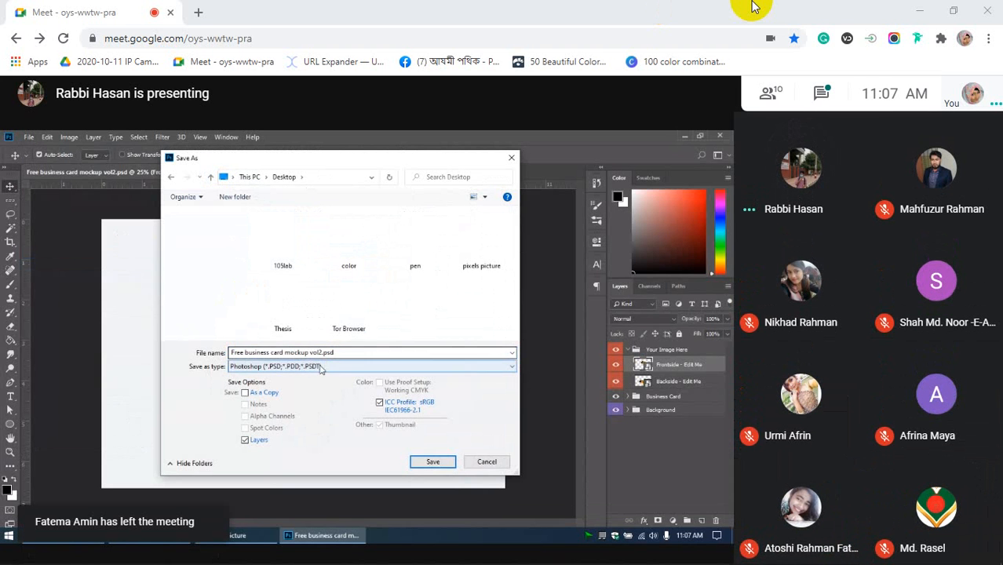
{"action": "left_click", "coordinate": [270, 367]}
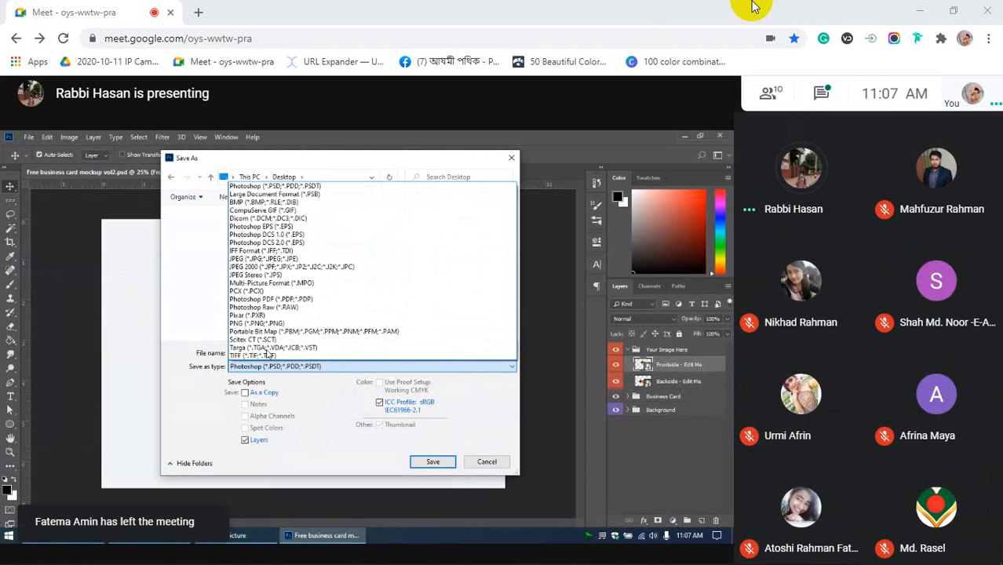
{"action": "left_click", "coordinate": [267, 259]}
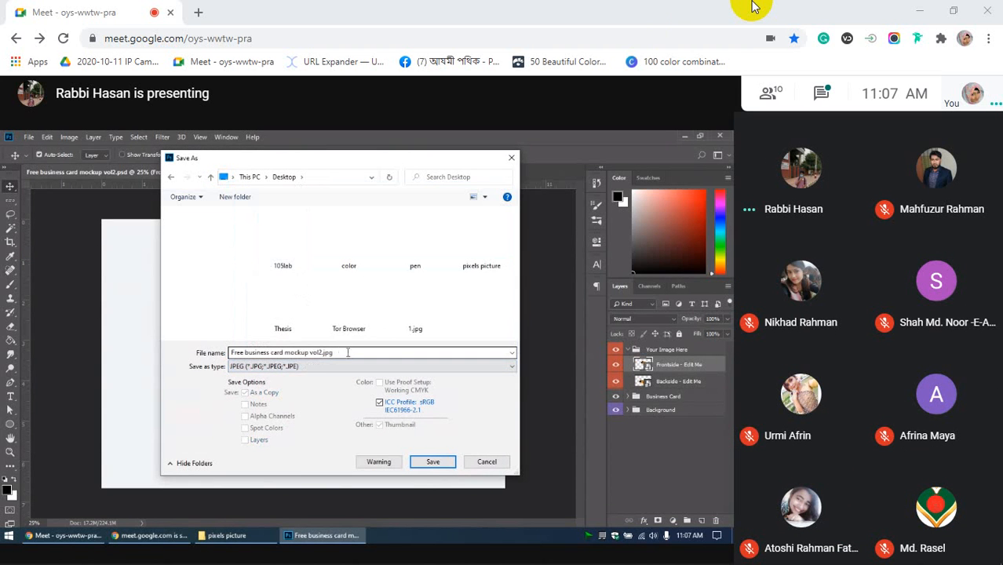
{"action": "left_click", "coordinate": [431, 463]}
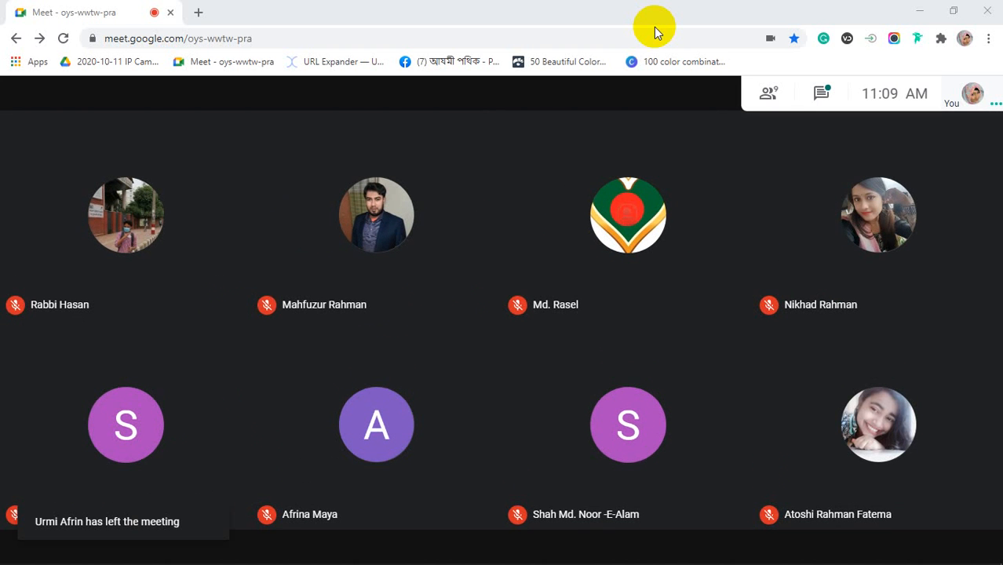
{"action": "mouse_move", "coordinate": [788, 563]}
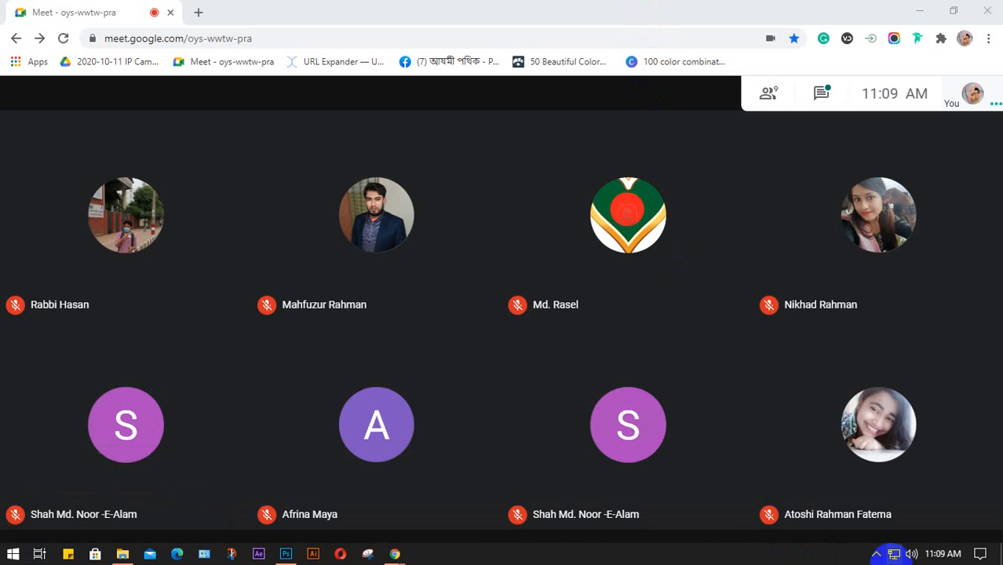
{"action": "left_click", "coordinate": [876, 554]}
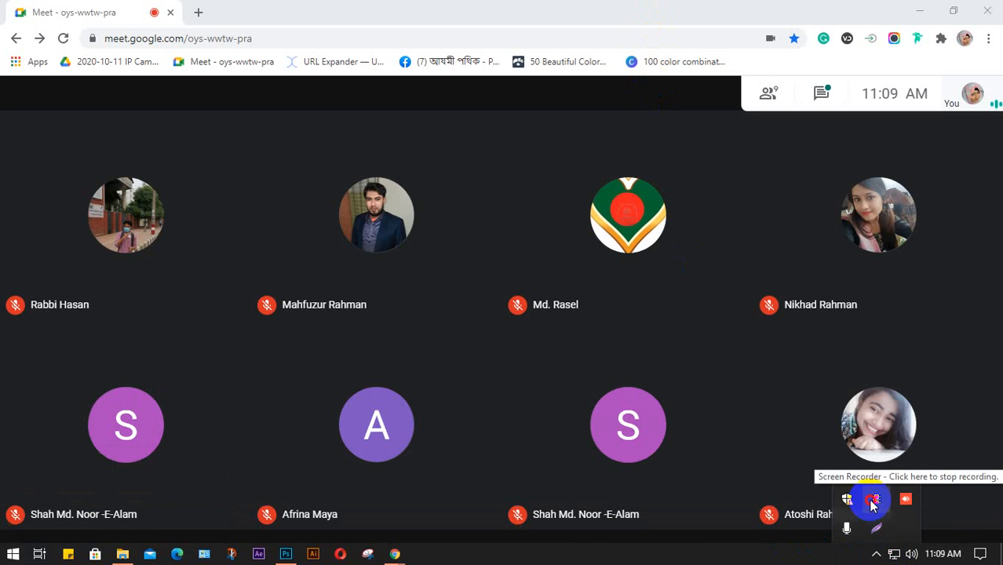
{"action": "left_click", "coordinate": [863, 526]}
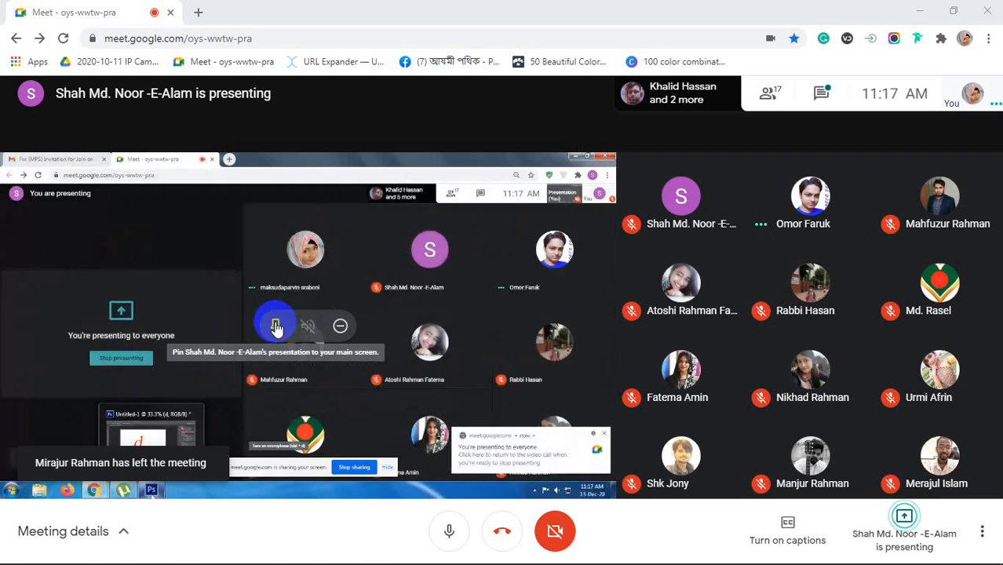
Step: Pin the presenting participant's shared screen to the main view of the meeting
{"action": "left_click", "coordinate": [276, 327]}
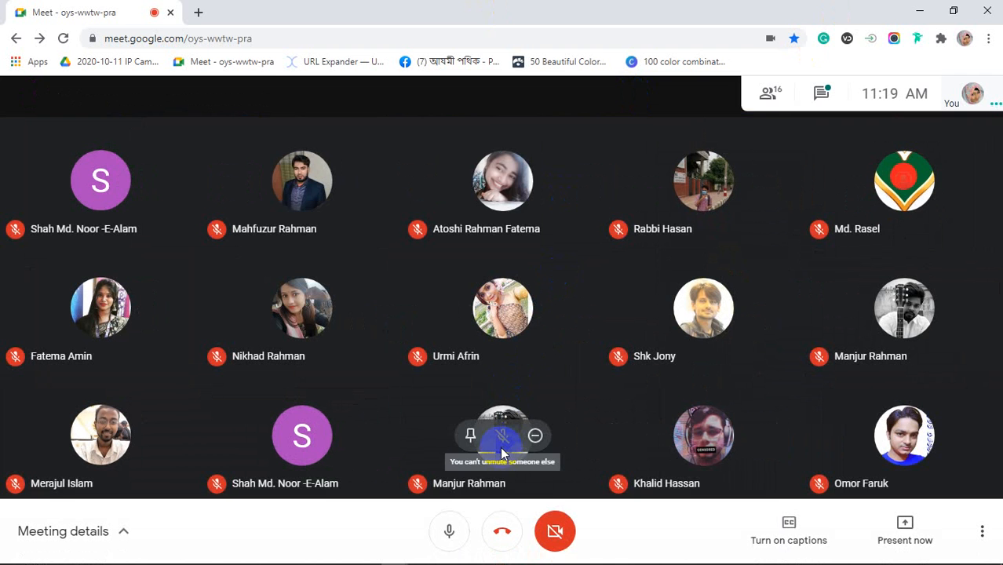
Step: Present the entire screen to everyone in the Meet call and hide the screen-sharing notification bar
{"action": "left_click", "coordinate": [911, 525]}
{"action": "left_click", "coordinate": [886, 402]}
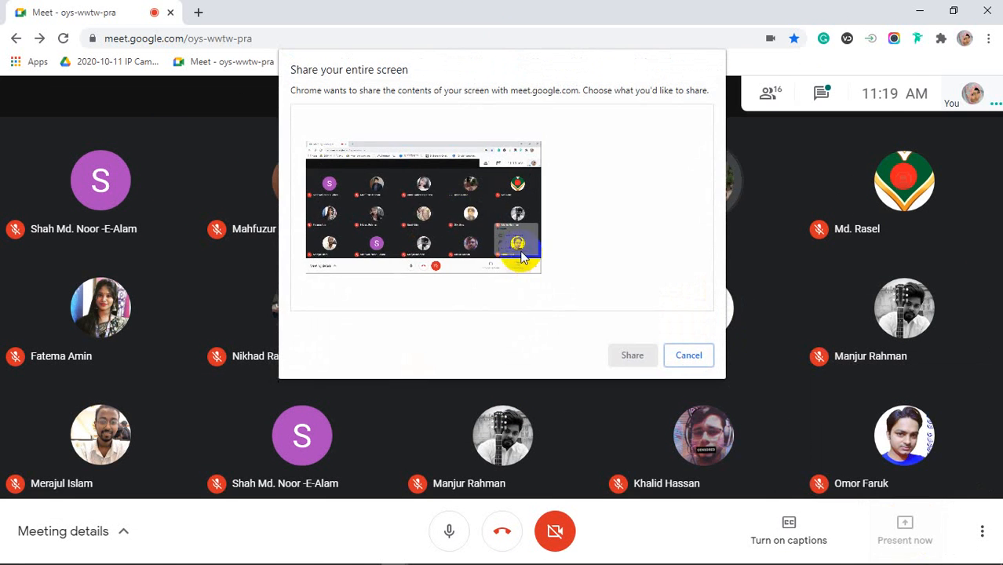
{"action": "left_click", "coordinate": [625, 359]}
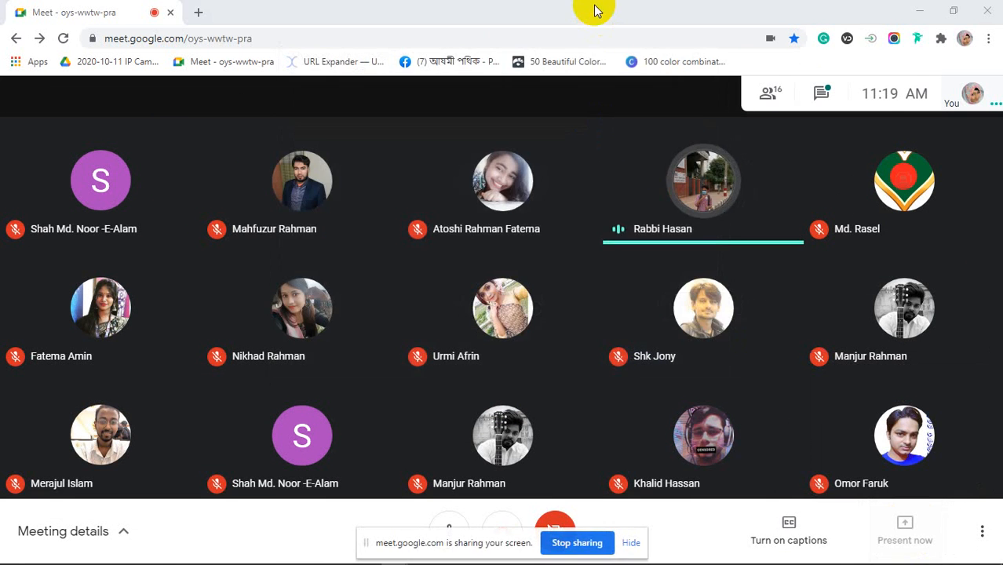
{"action": "left_click", "coordinate": [639, 546]}
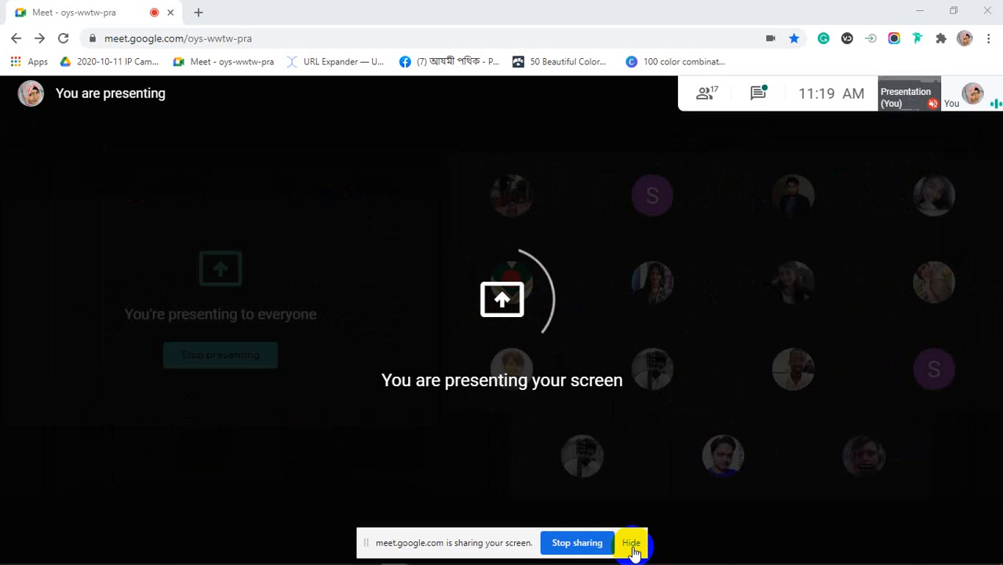
{"action": "left_click", "coordinate": [632, 544]}
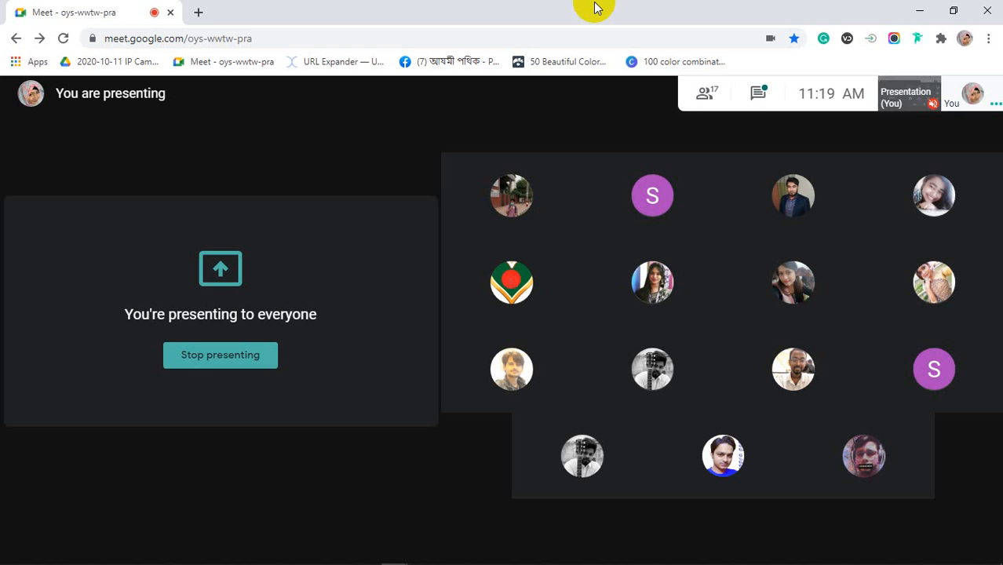
Step: Shrink the meeting window and open a new tab in the browser window with the Special Batch spreadsheet
{"action": "left_click", "coordinate": [953, 10]}
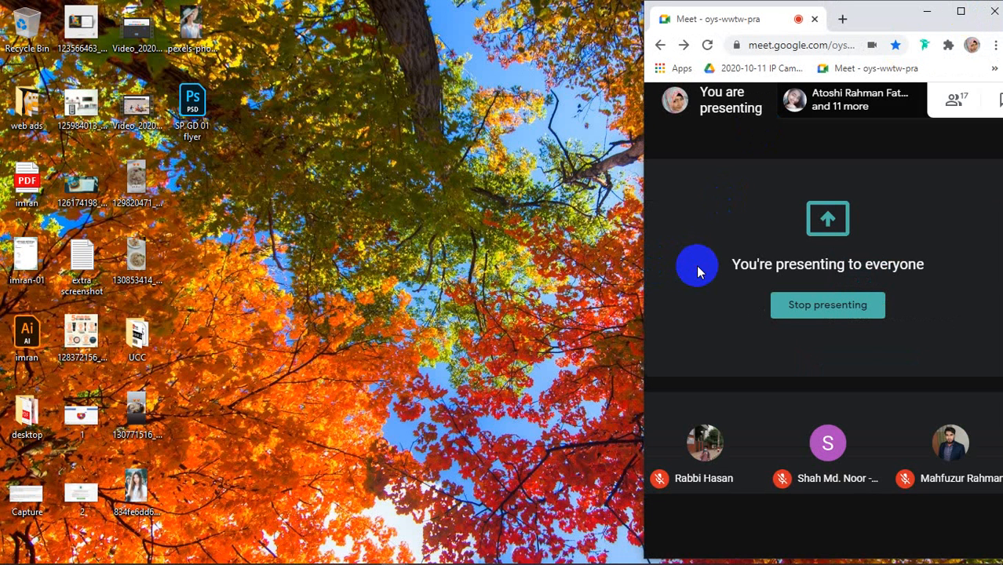
{"action": "mouse_move", "coordinate": [203, 557]}
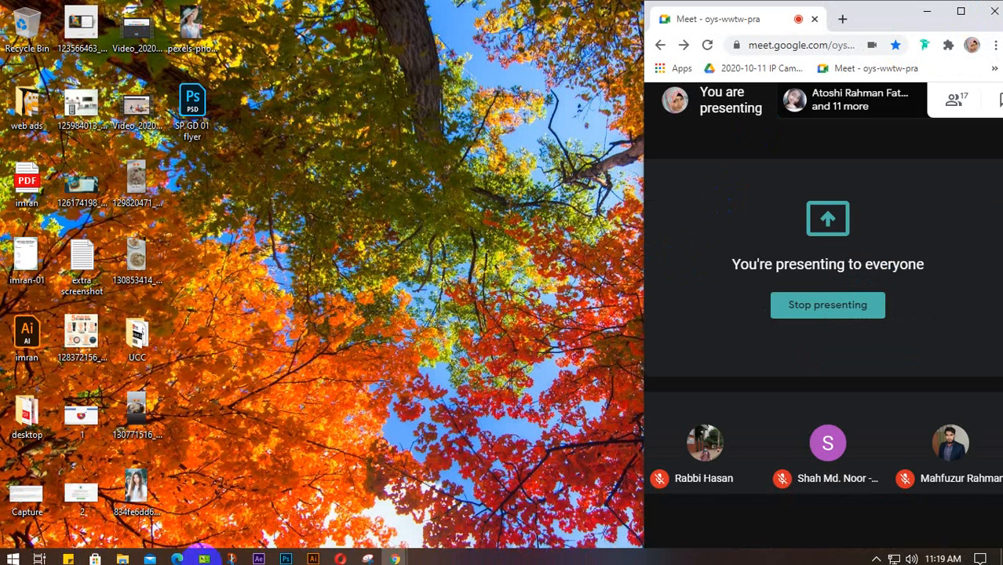
{"action": "left_click", "coordinate": [285, 555]}
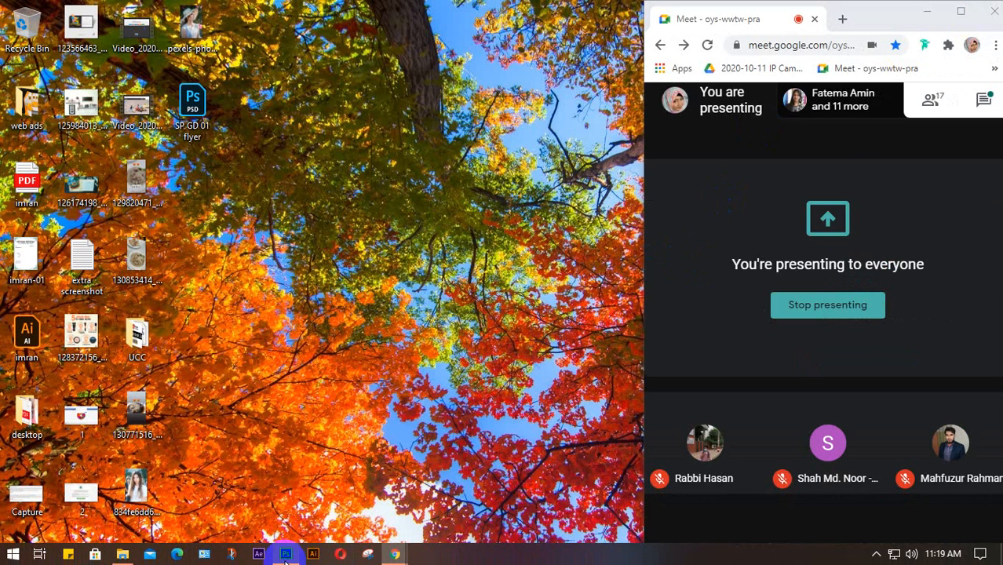
{"action": "left_click", "coordinate": [193, 59]}
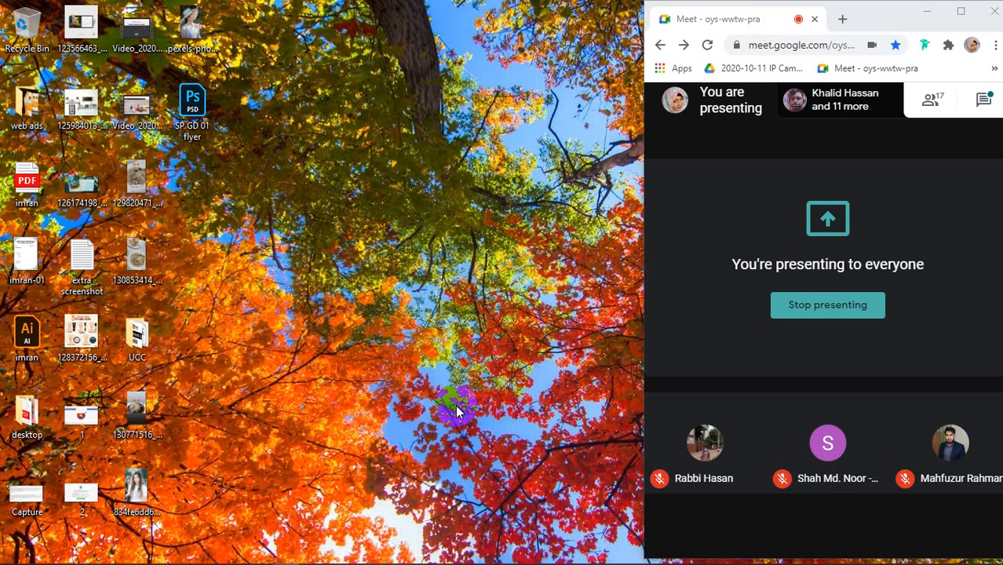
{"action": "mouse_move", "coordinate": [408, 562]}
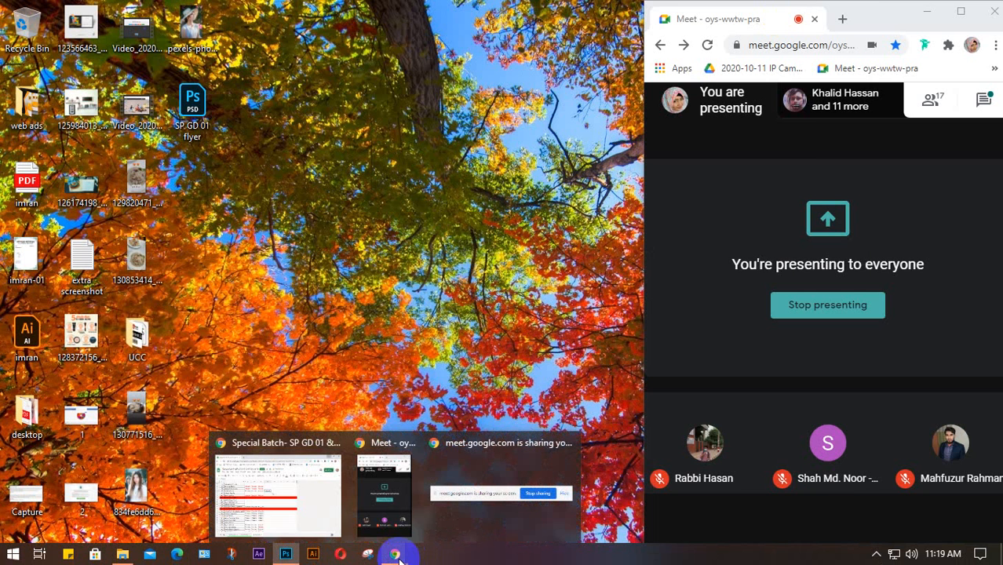
{"action": "left_click", "coordinate": [318, 489]}
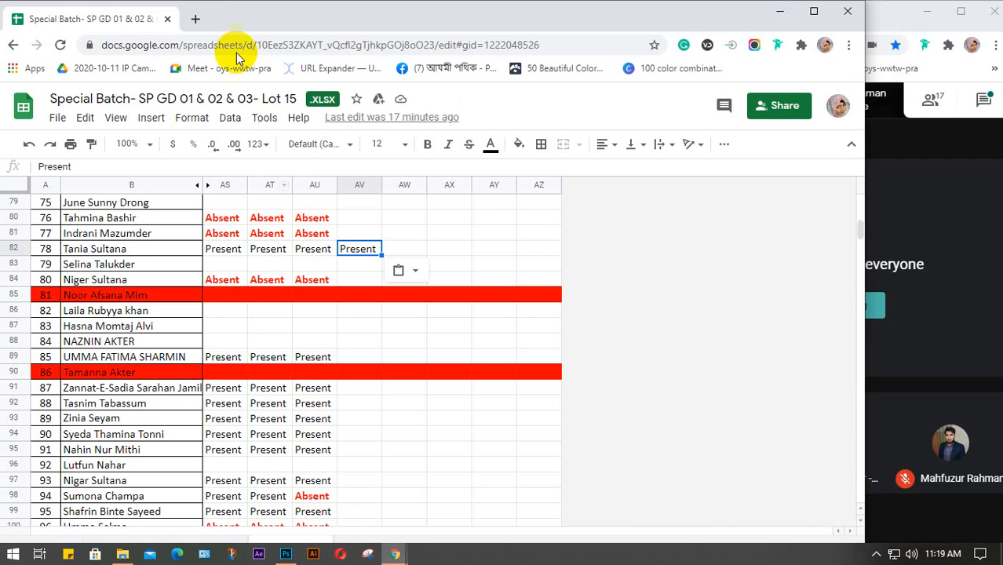
{"action": "left_click", "coordinate": [196, 19]}
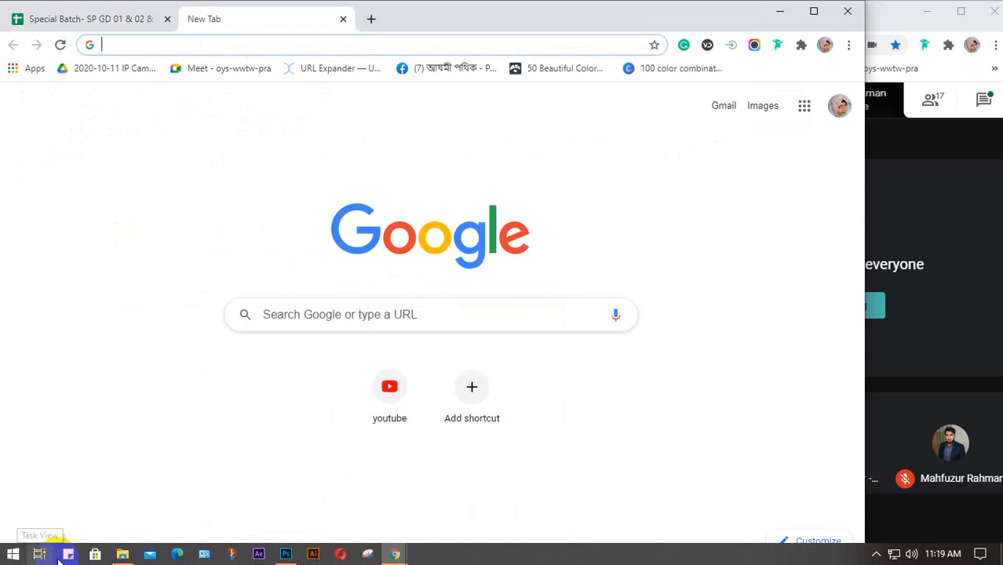
Step: Switch to File Explorer and open the class folder within the instructor's personal folder on SHADOW Oparation Team (D:)
{"action": "left_click", "coordinate": [126, 556]}
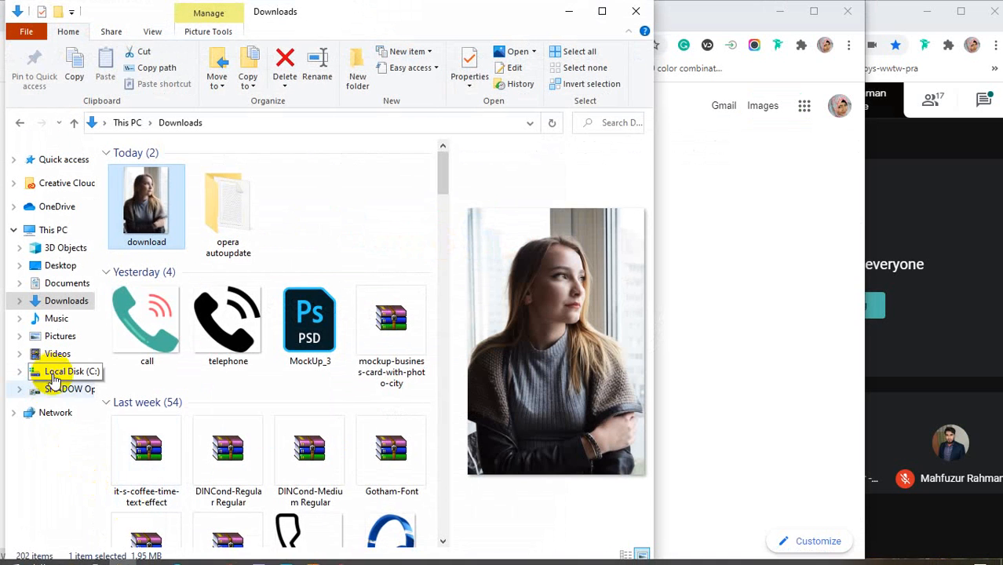
{"action": "left_click", "coordinate": [56, 392]}
{"action": "scroll", "coordinate": [156, 384], "scroll_direction": "down", "scroll_amount": 5}
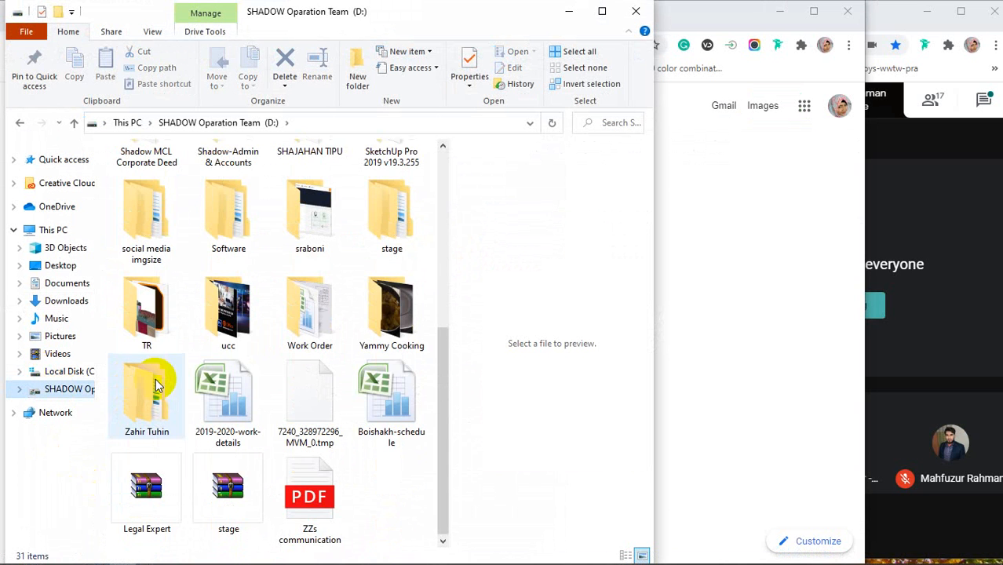
{"action": "left_click", "coordinate": [311, 227]}
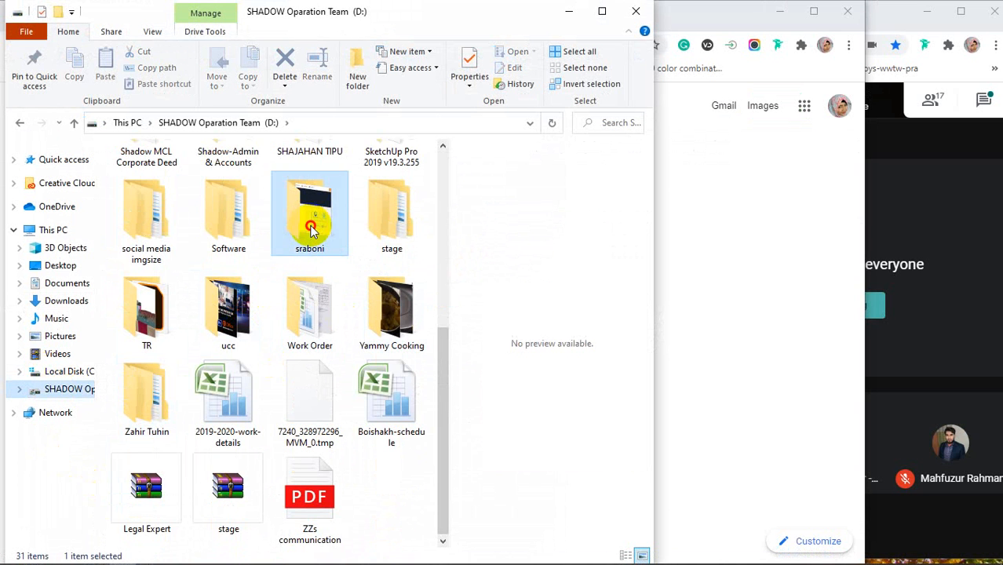
{"action": "double_click", "coordinate": [311, 227]}
{"action": "double_click", "coordinate": [243, 202]}
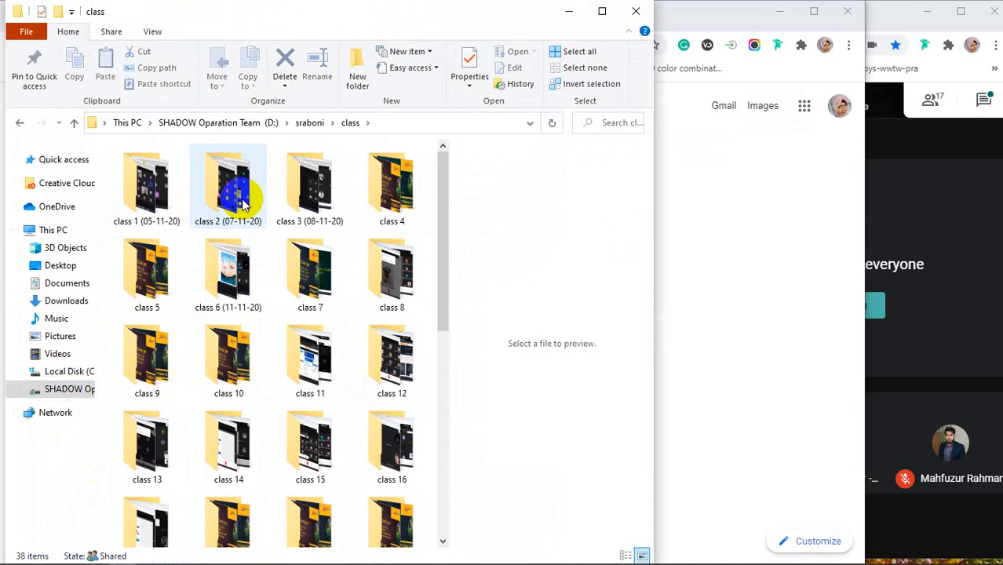
Step: Show the class 32 title image from the class 32 folder, closing the image and putting File Explorer away when done
{"action": "scroll", "coordinate": [243, 202], "scroll_direction": "down", "scroll_amount": 5}
{"action": "left_click", "coordinate": [395, 302]}
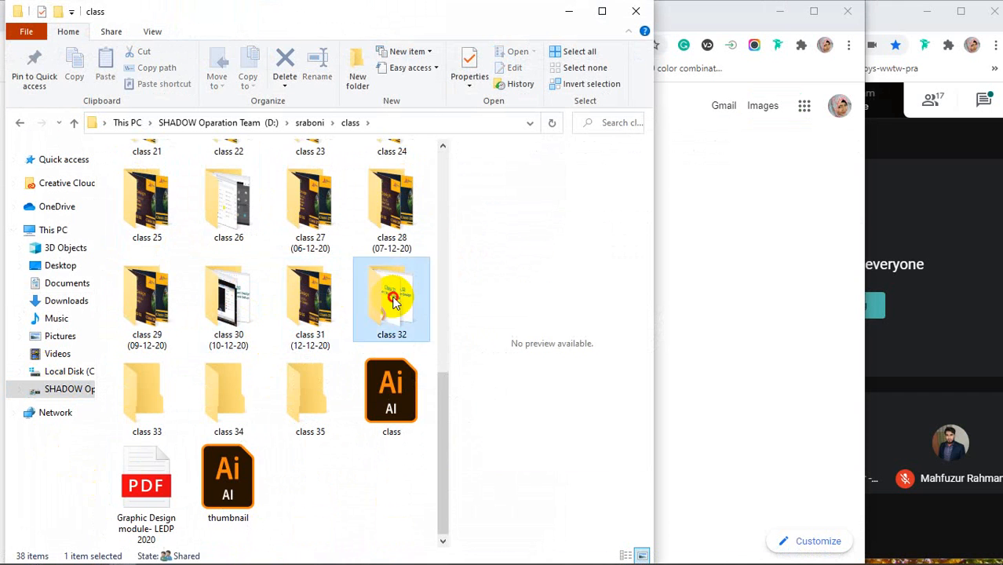
{"action": "double_click", "coordinate": [394, 302]}
{"action": "left_click", "coordinate": [146, 177]}
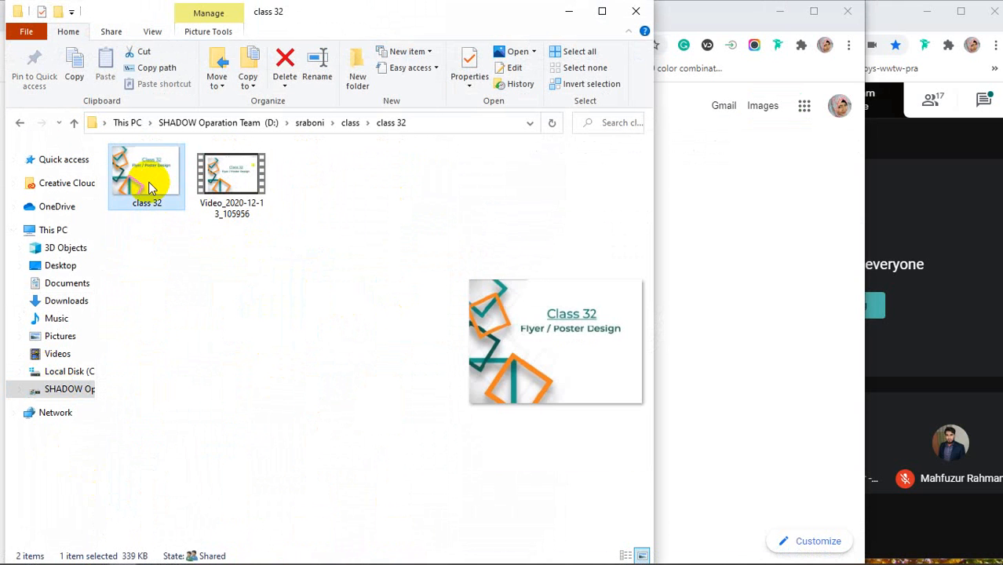
{"action": "double_click", "coordinate": [149, 185]}
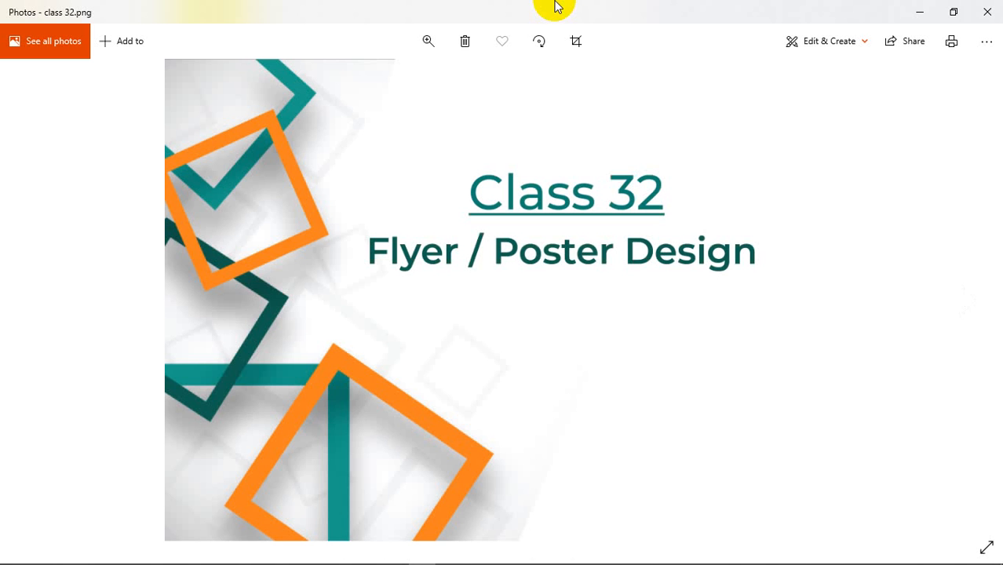
{"action": "left_click", "coordinate": [984, 11]}
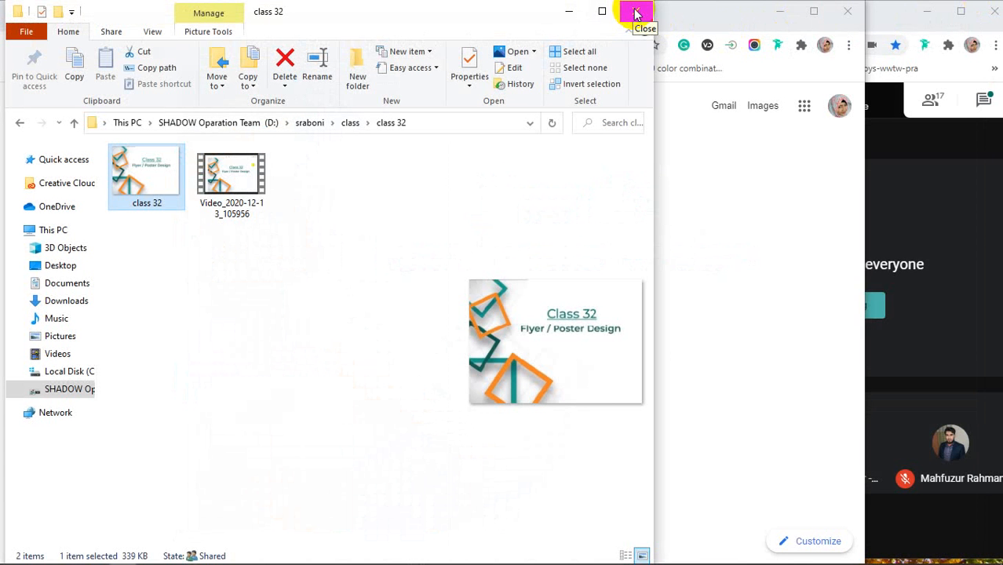
{"action": "left_click", "coordinate": [571, 12]}
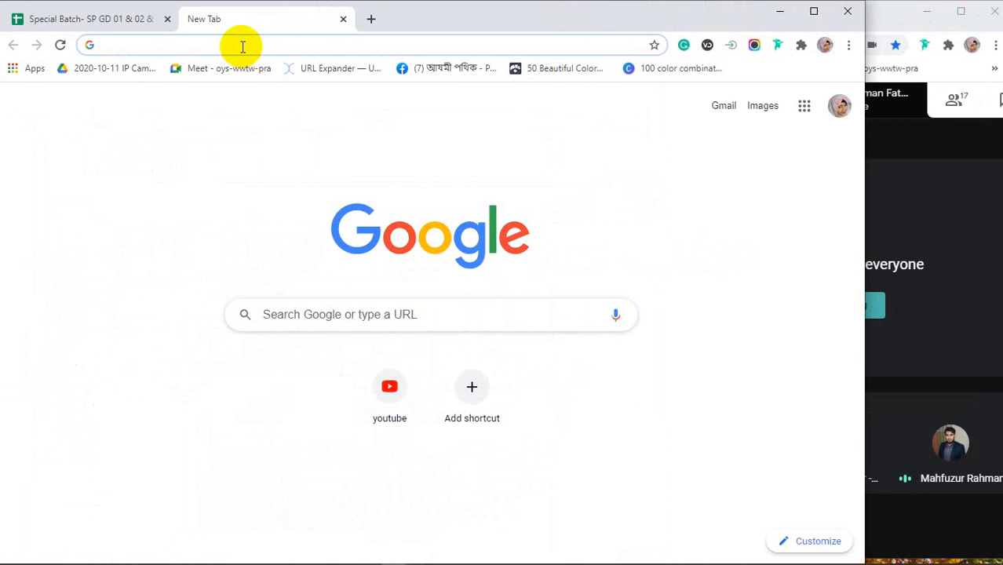
Step: Search Google for "what is flyer design" in the new browser tab
{"action": "type", "text": "what"}
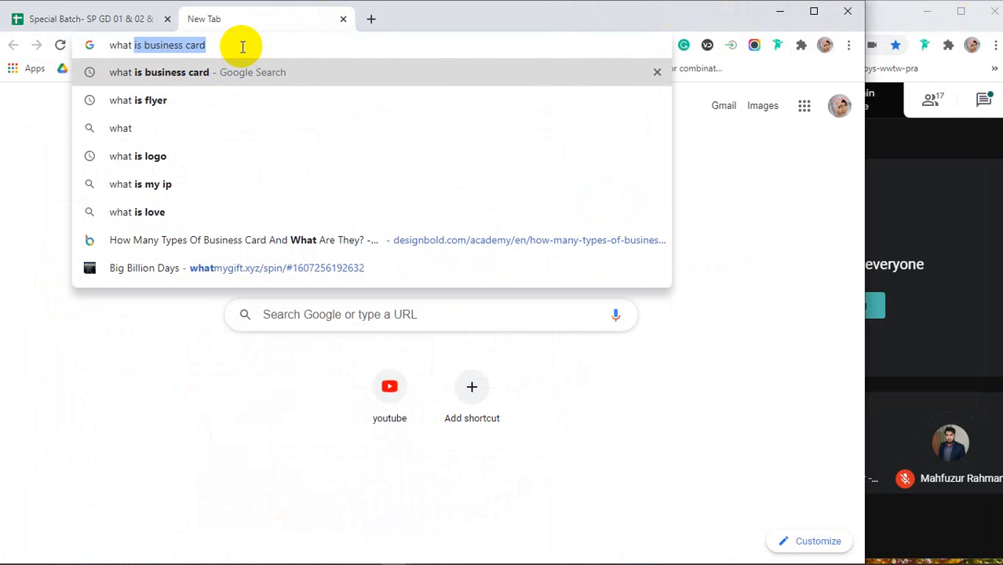
{"action": "type", "text": " is"}
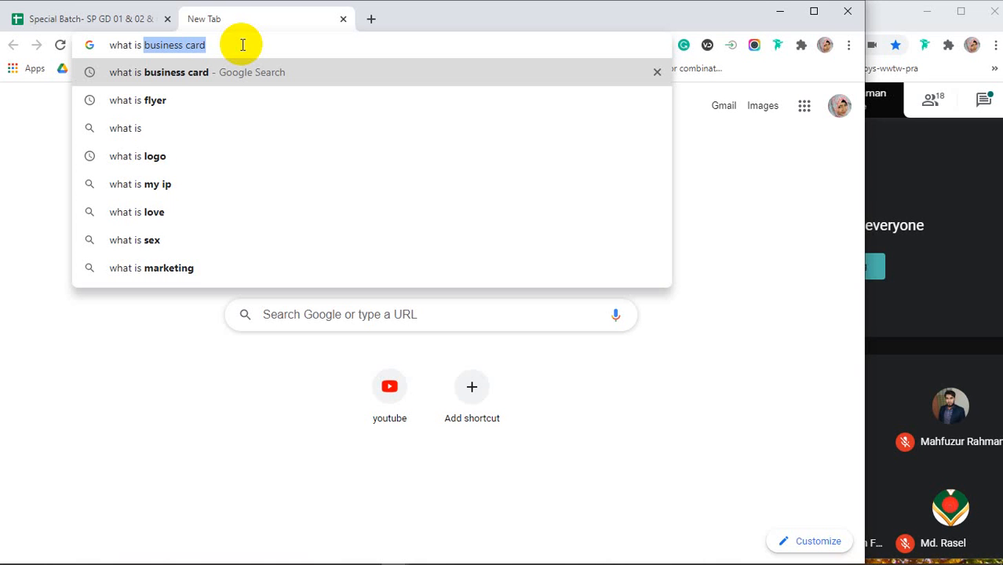
{"action": "type", "text": "l"}
{"action": "key", "text": "BackSpace"}
{"action": "type", "text": "f"}
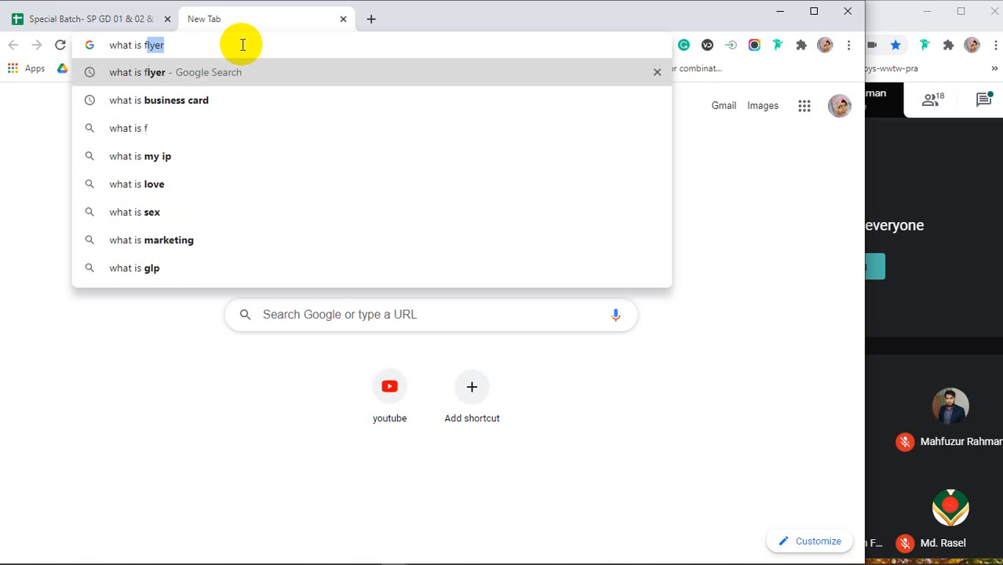
{"action": "type", "text": "l"}
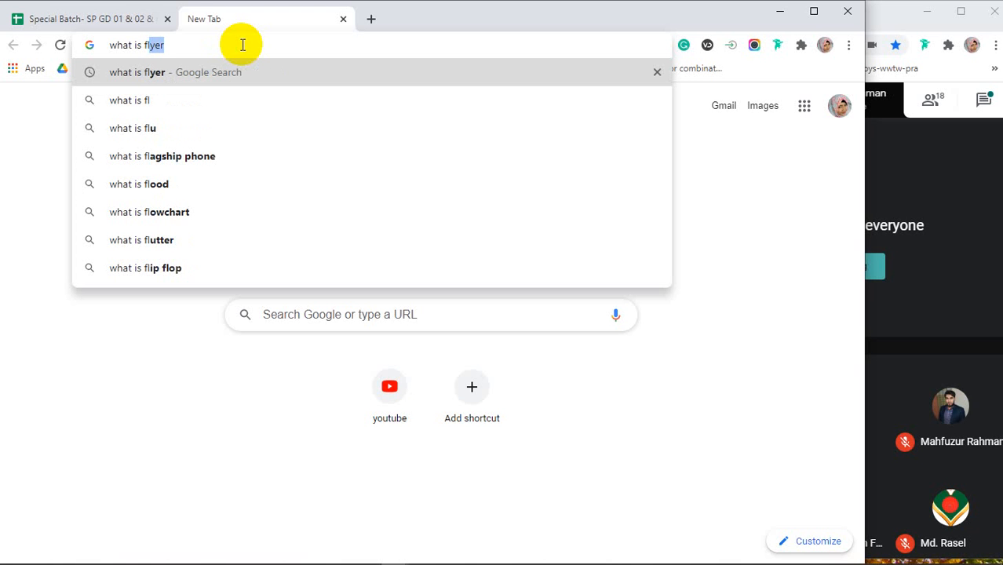
{"action": "type", "text": "yer"}
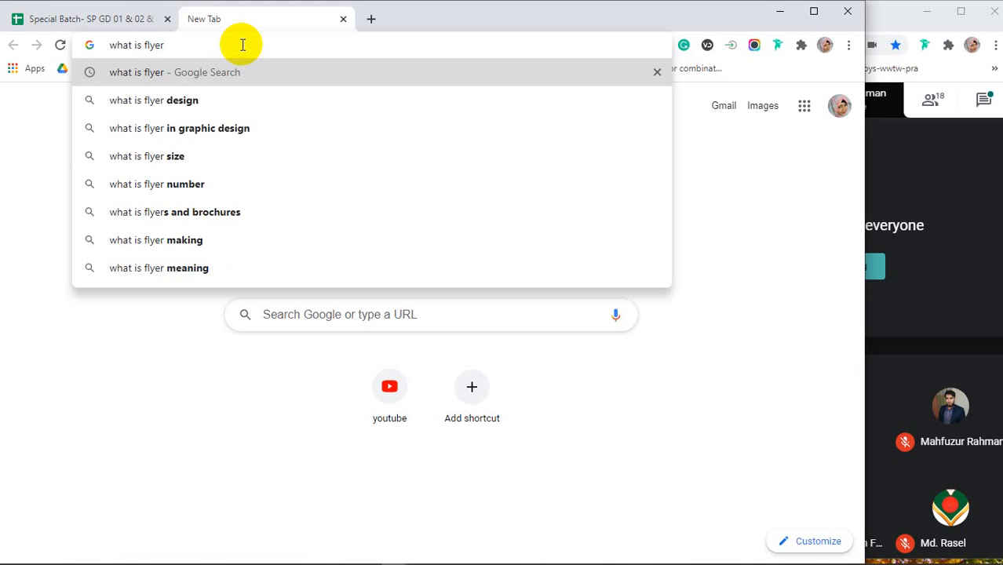
{"action": "key", "text": "Down"}
{"action": "key", "text": "Return"}
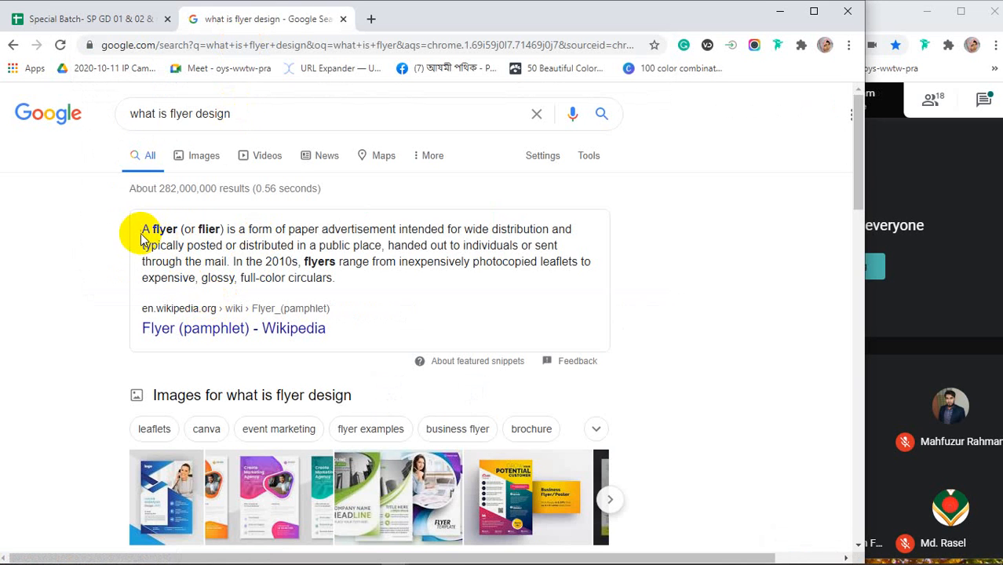
Step: Read through the first sentence of the flyer definition, highlighting key phrases such as "form of", "advertisement", "distribution" and "public place"
{"action": "left_click_drag", "start_coordinate": [144, 229], "coordinate": [175, 229]}
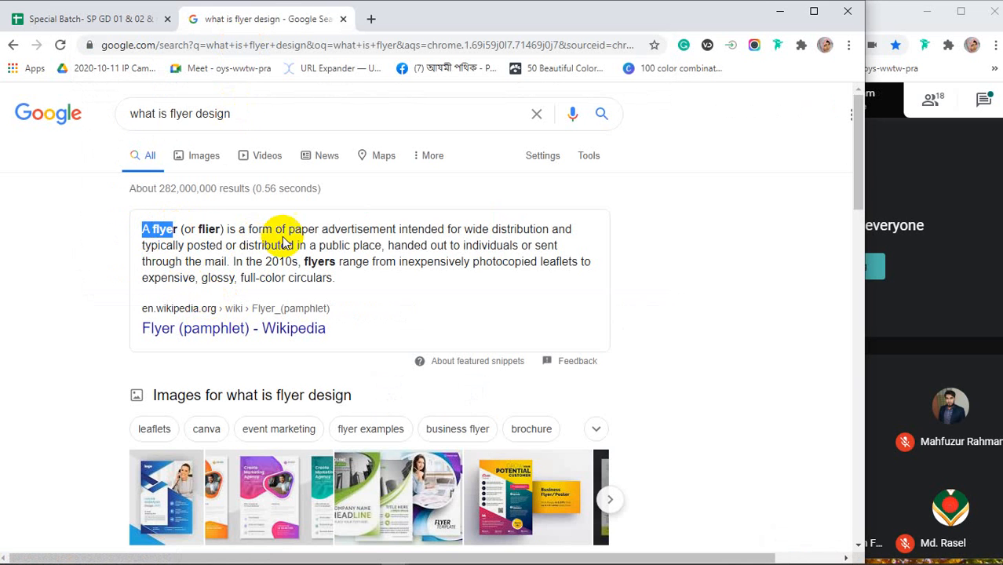
{"action": "left_click_drag", "start_coordinate": [288, 229], "coordinate": [250, 229]}
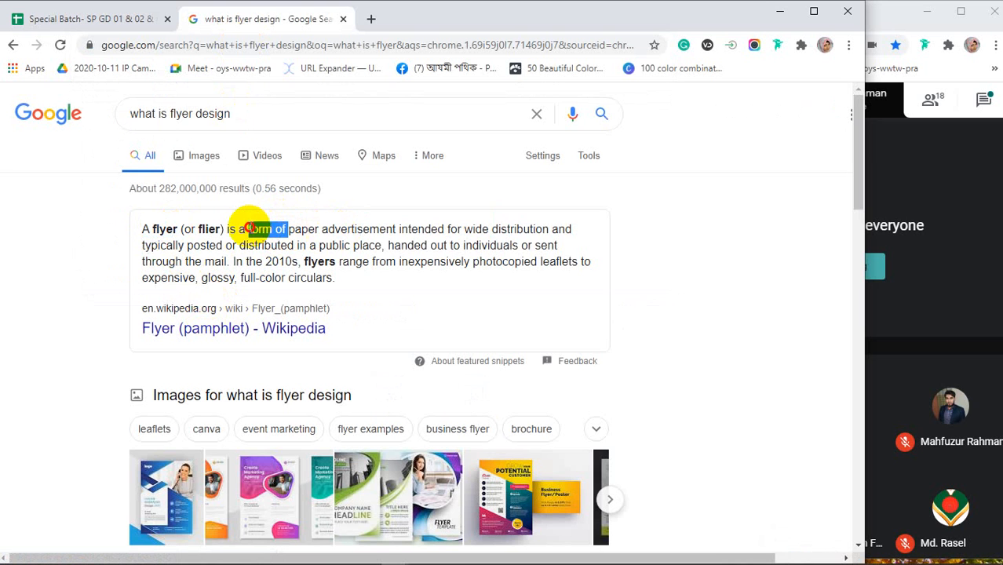
{"action": "left_click", "coordinate": [306, 233]}
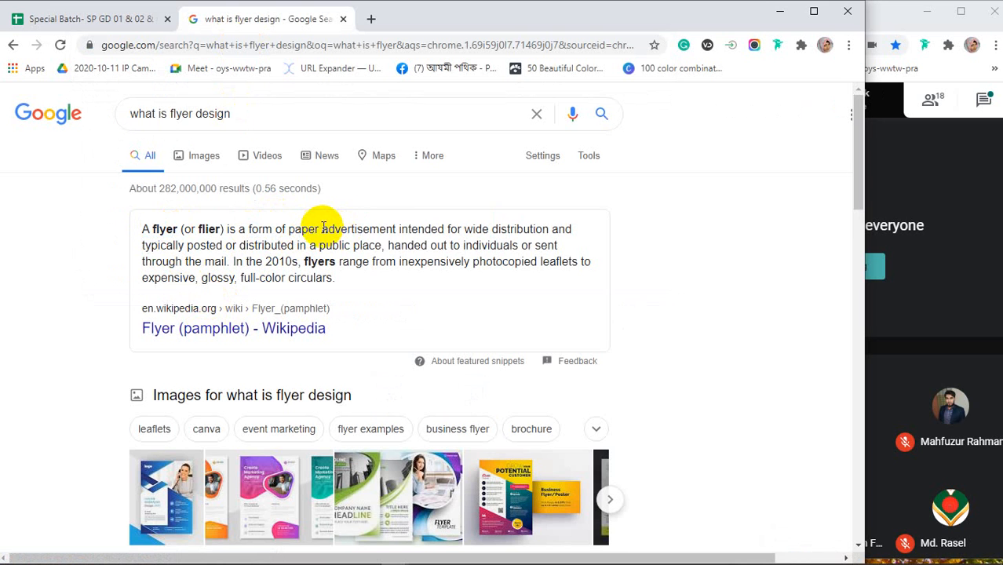
{"action": "left_click_drag", "start_coordinate": [322, 228], "coordinate": [394, 229]}
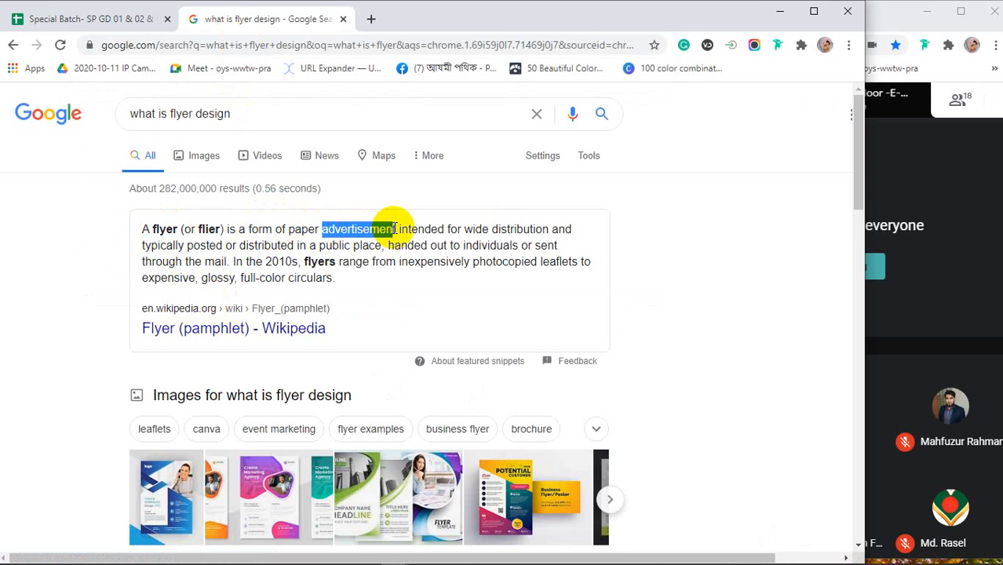
{"action": "left_click", "coordinate": [392, 227]}
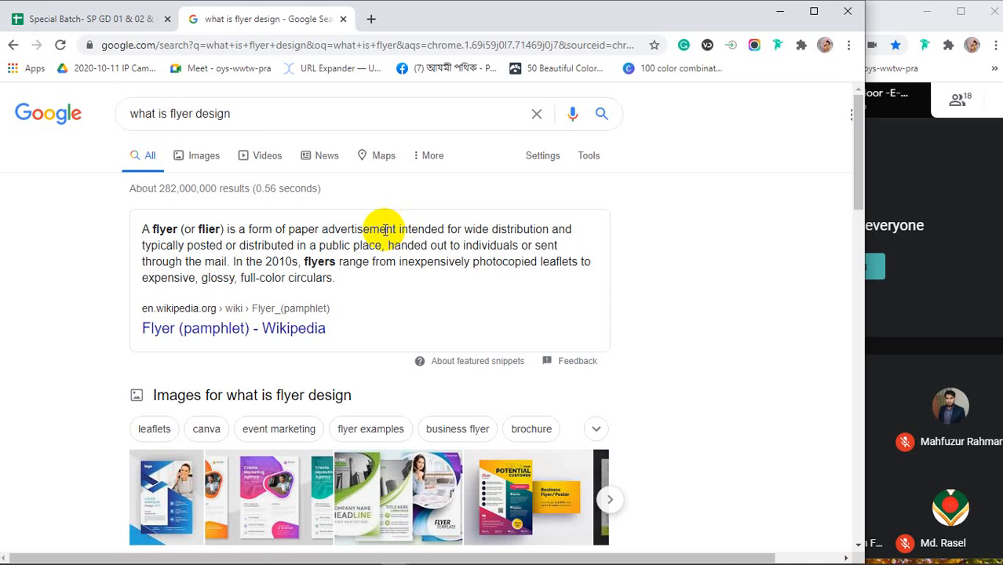
{"action": "left_click_drag", "start_coordinate": [492, 228], "coordinate": [524, 229]}
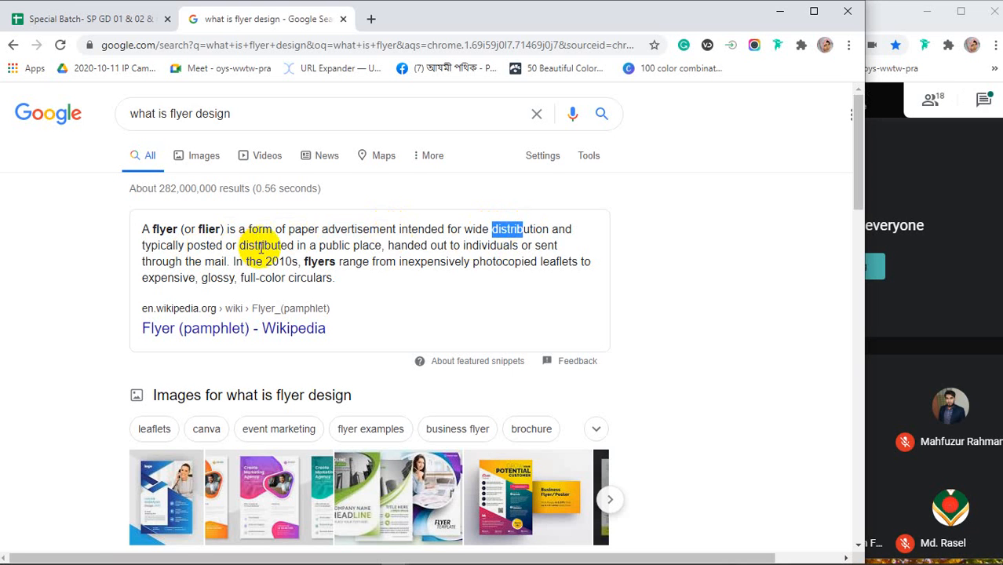
{"action": "left_click_drag", "start_coordinate": [322, 246], "coordinate": [359, 245]}
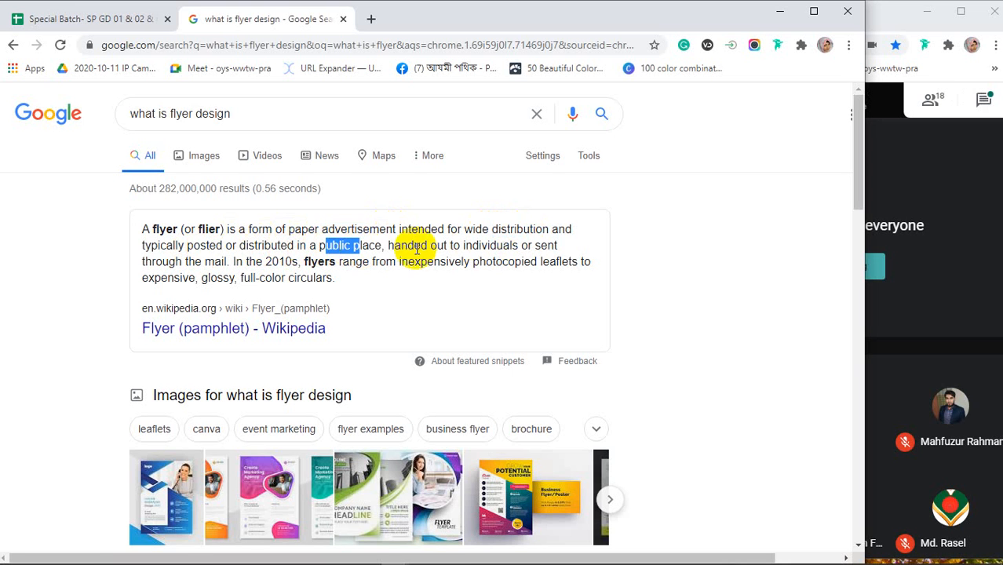
{"action": "left_click_drag", "start_coordinate": [514, 228], "coordinate": [534, 228]}
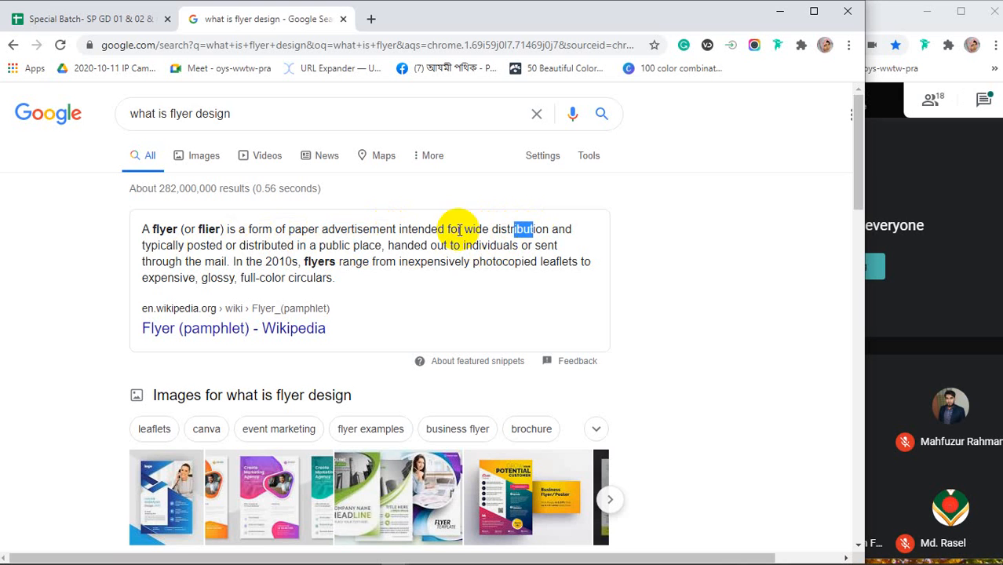
Step: Highlight "individuals", "through the mail", "photocopied leaflets", "glossy" and "full-color circulars" in the flyer definition, and skim the remaining search results
{"action": "left_click", "coordinate": [179, 248]}
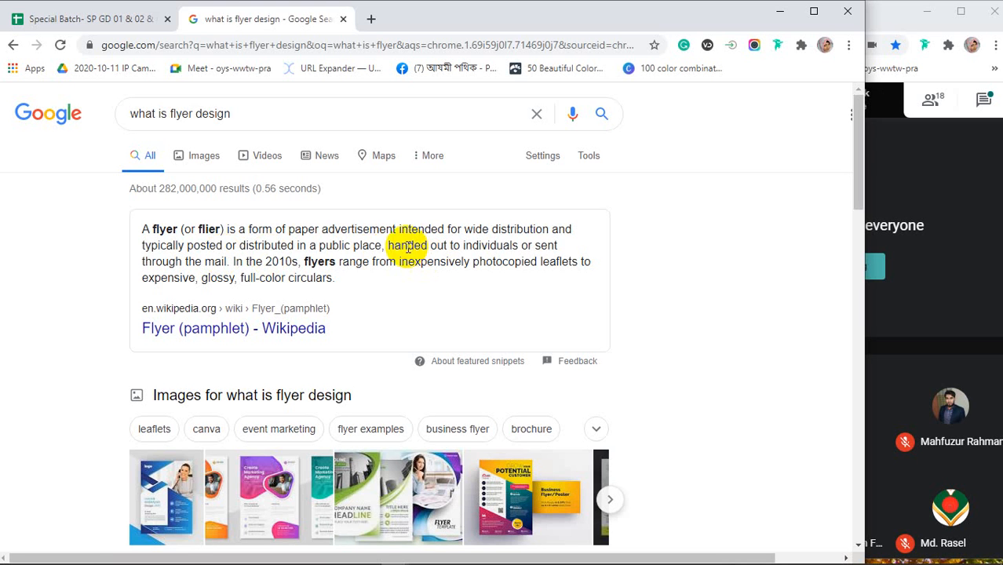
{"action": "left_click_drag", "start_coordinate": [471, 245], "coordinate": [503, 246]}
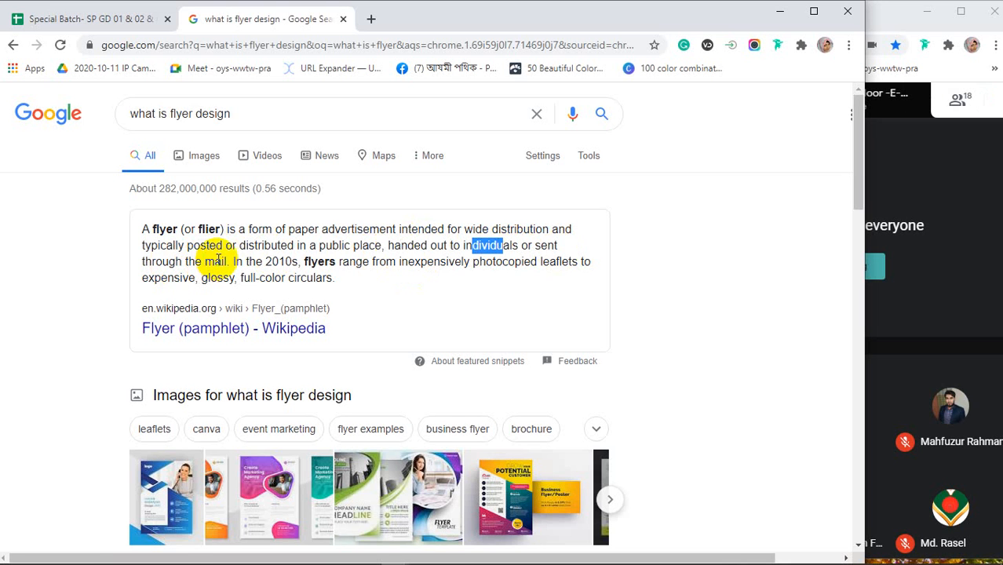
{"action": "left_click_drag", "start_coordinate": [216, 261], "coordinate": [166, 261]}
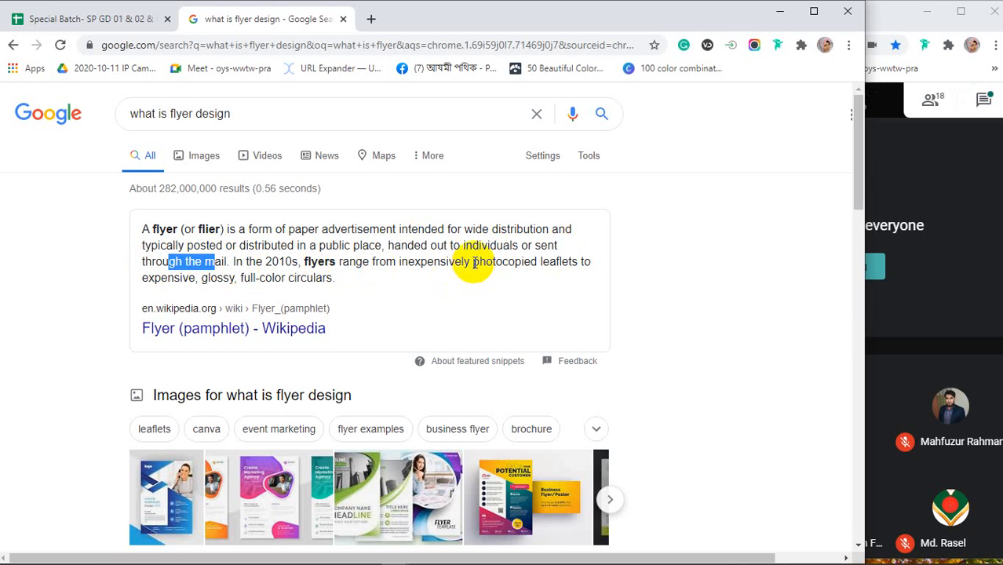
{"action": "left_click_drag", "start_coordinate": [473, 264], "coordinate": [557, 263]}
{"action": "left_click", "coordinate": [559, 263]}
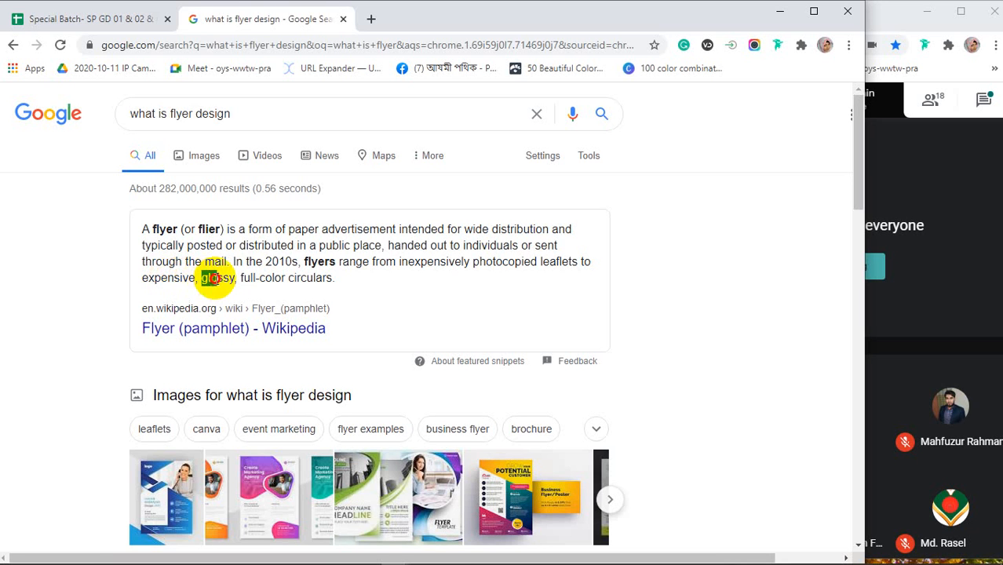
{"action": "left_click_drag", "start_coordinate": [240, 278], "coordinate": [304, 283]}
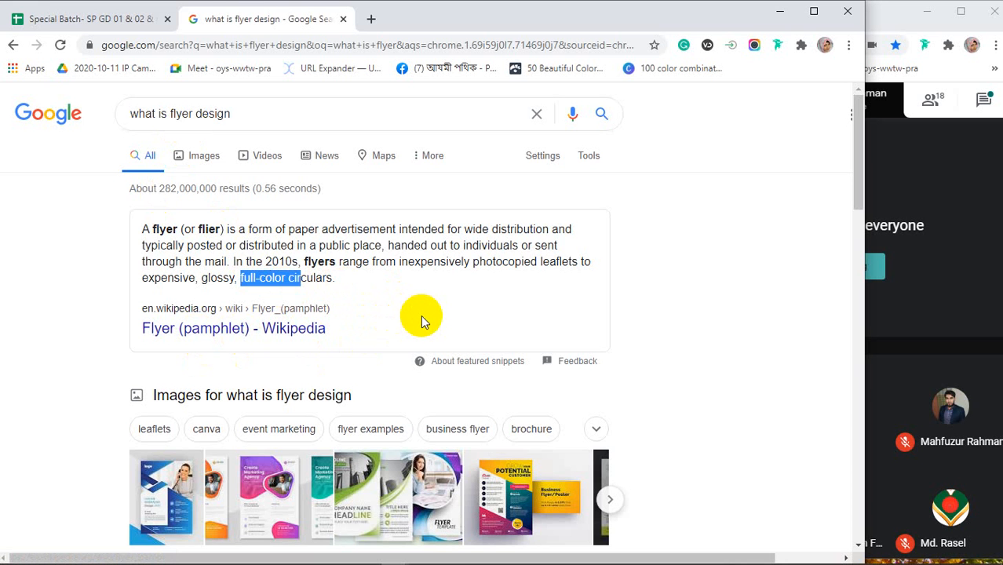
{"action": "scroll", "coordinate": [421, 320], "scroll_direction": "down", "scroll_amount": 5}
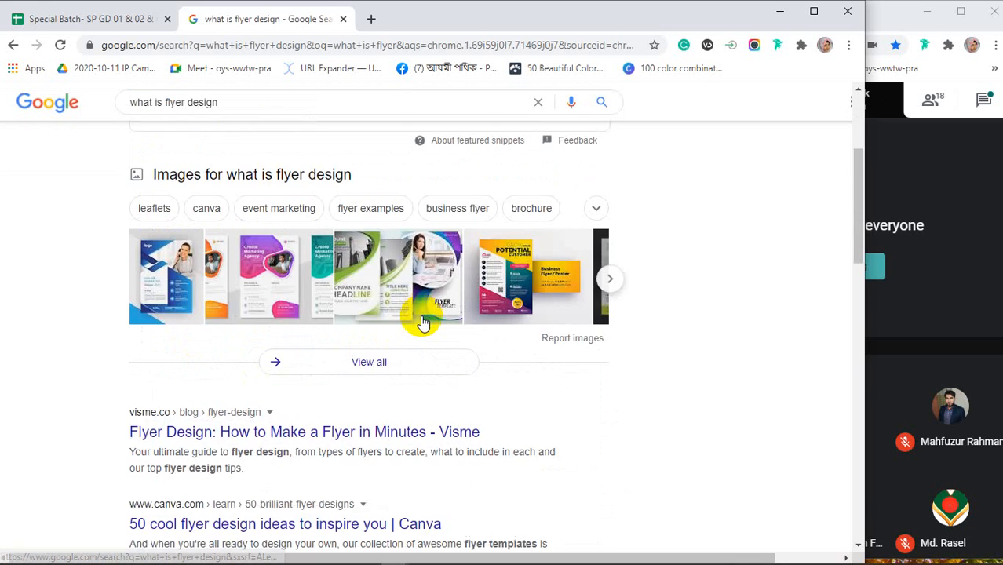
{"action": "scroll", "coordinate": [421, 321], "scroll_direction": "down", "scroll_amount": 5}
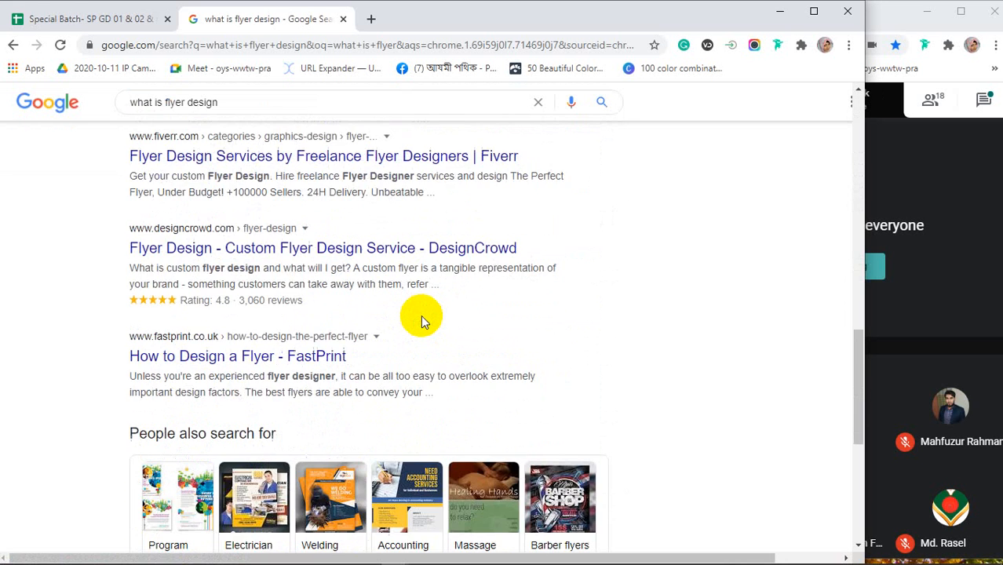
{"action": "scroll", "coordinate": [421, 321], "scroll_direction": "down", "scroll_amount": 5}
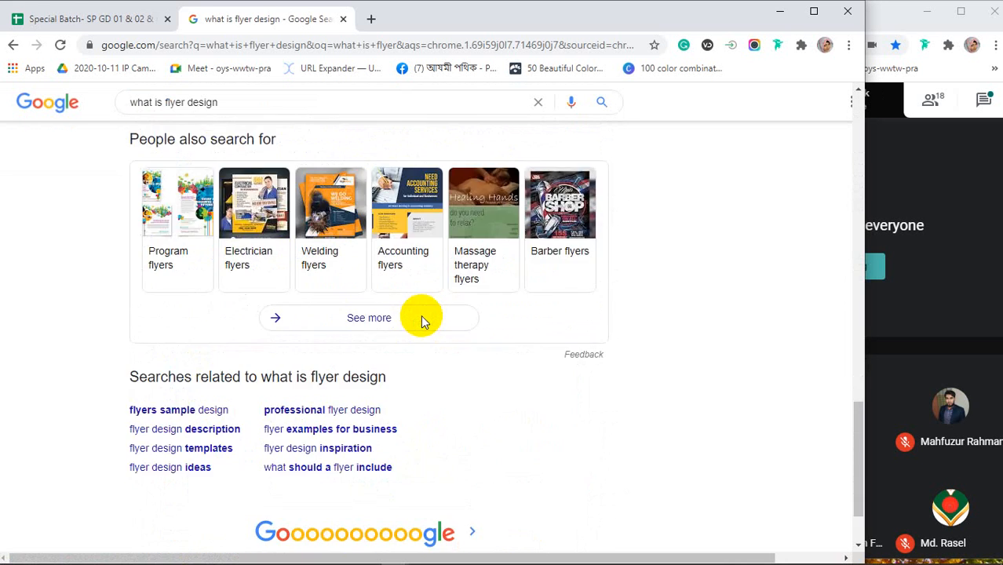
Step: Switch to the Google Meet window and toggle the microphone
{"action": "left_click", "coordinate": [950, 256]}
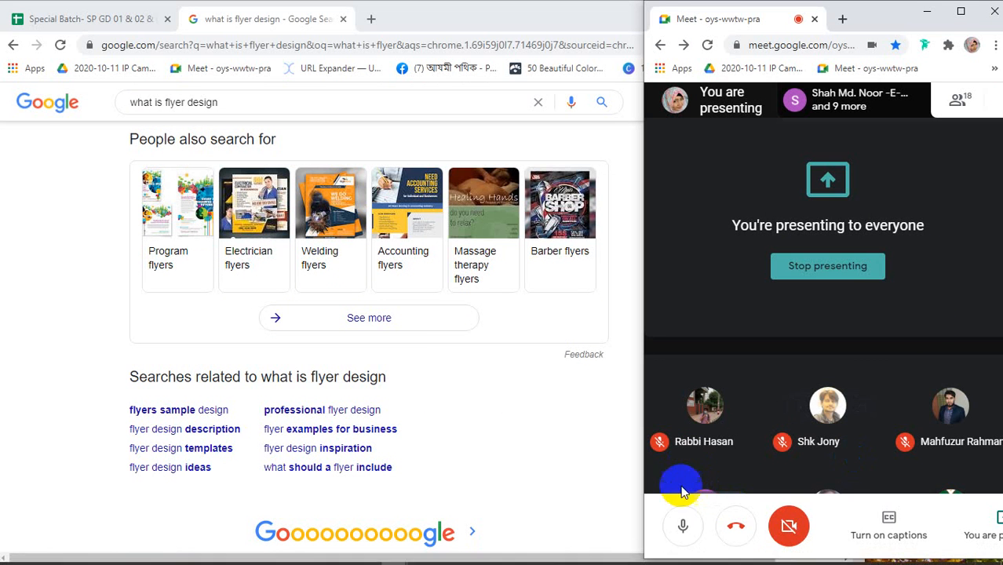
{"action": "left_click", "coordinate": [680, 524]}
{"action": "left_click", "coordinate": [678, 526]}
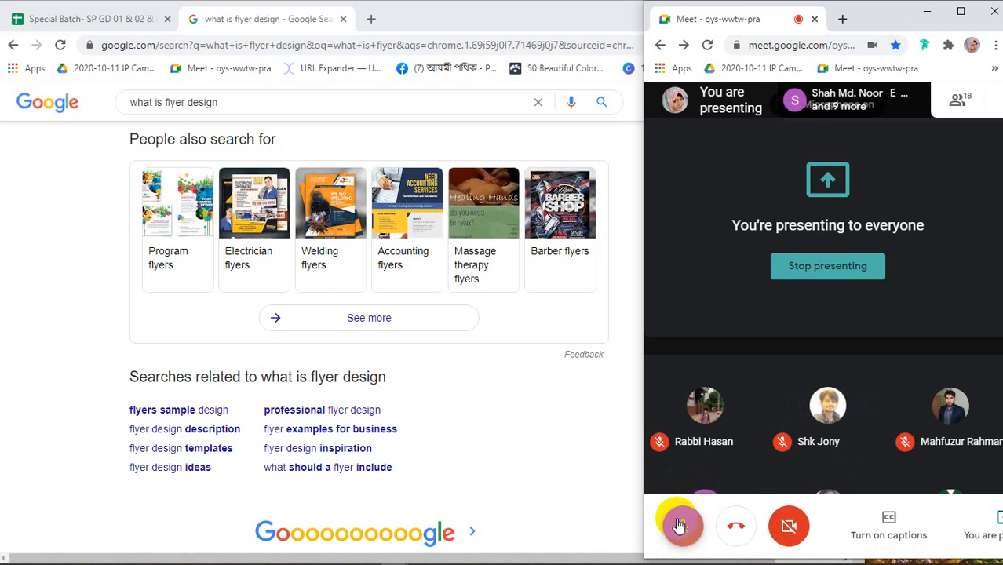
{"action": "mouse_move", "coordinate": [853, 560]}
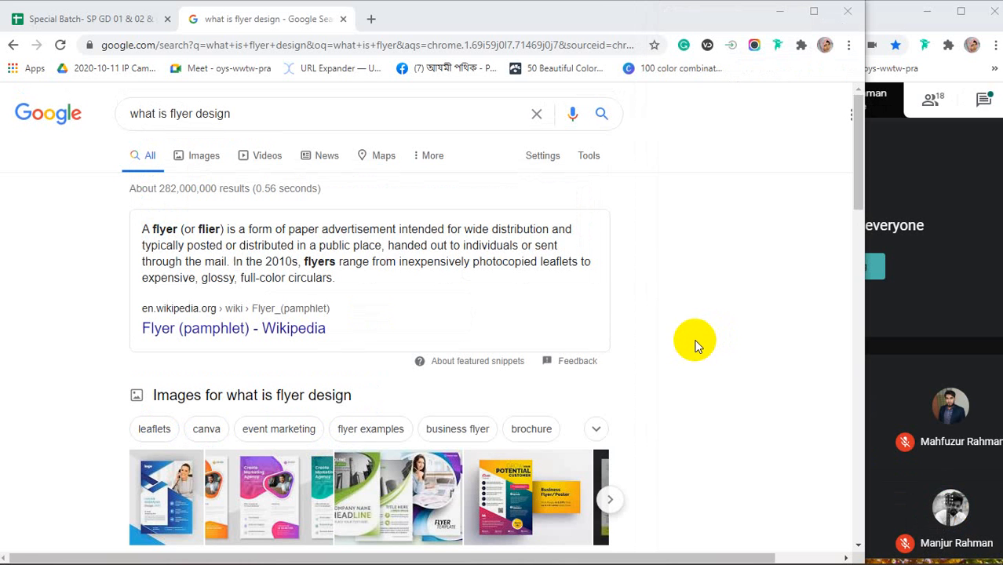
Step: Shorten the Google query to "what is flyer" and run the search
{"action": "scroll", "coordinate": [696, 344], "scroll_direction": "down", "scroll_amount": 1}
{"action": "scroll", "coordinate": [695, 345], "scroll_direction": "up", "scroll_amount": 1}
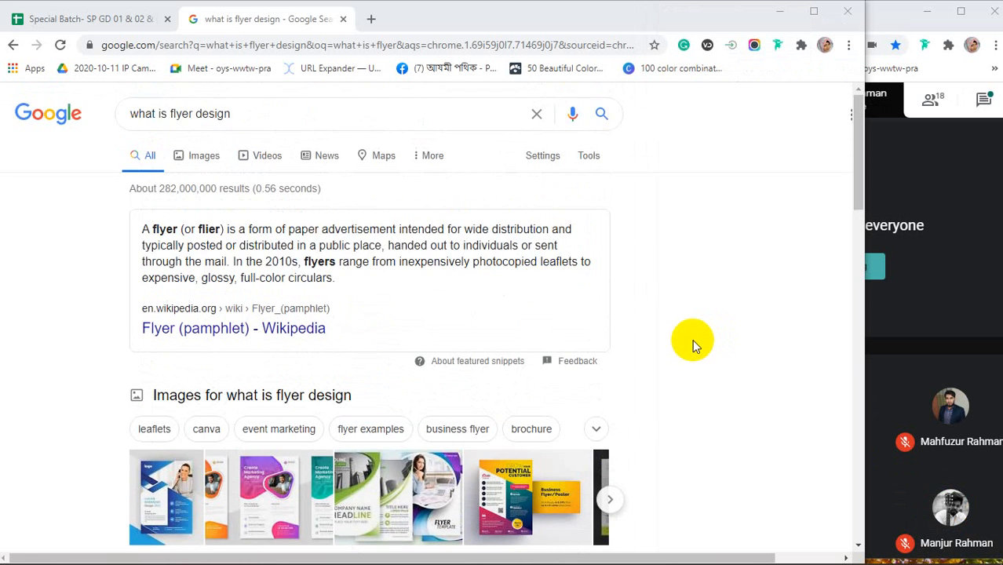
{"action": "left_click", "coordinate": [256, 114]}
{"action": "key", "text": "BackSpace"}
{"action": "key", "text": "BackSpace"}
{"action": "key", "text": "BackSpace"}
{"action": "key", "text": "BackSpace"}
{"action": "key", "text": "BackSpace"}
{"action": "key", "text": "BackSpace"}
{"action": "key", "text": "BackSpace"}
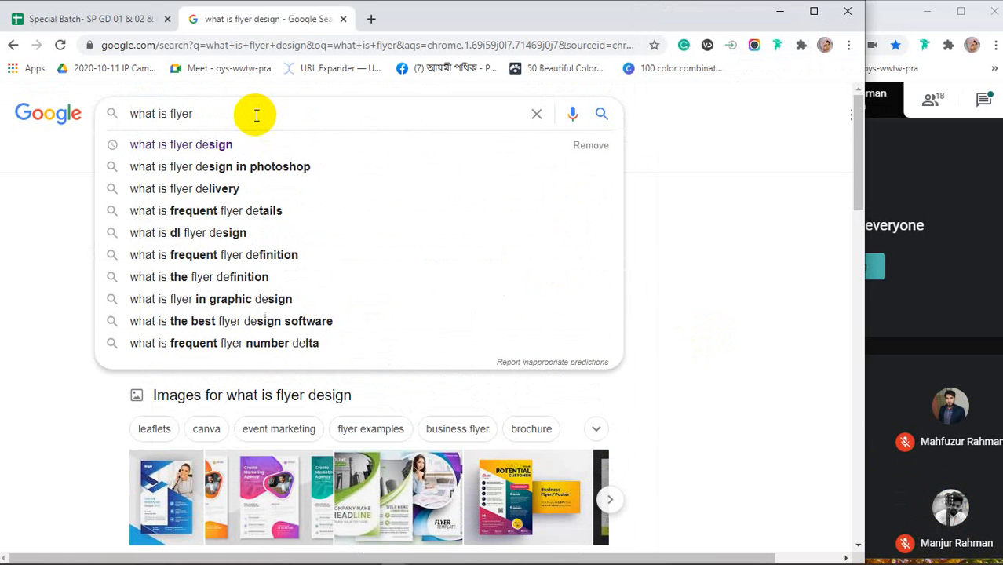
{"action": "key", "text": "Return"}
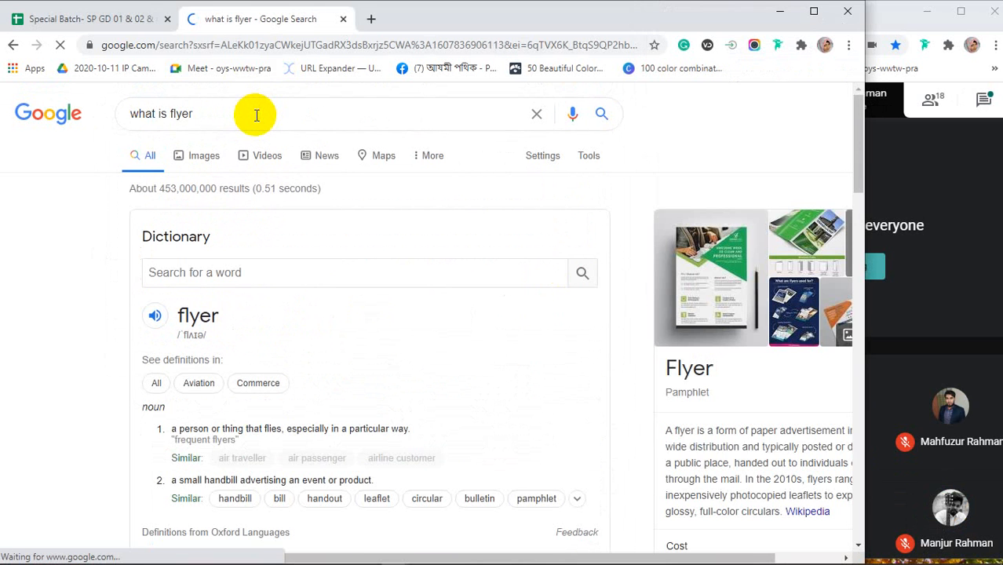
Step: Expand the related question "What is the purpose of a flyer?" and highlight its key words, from "single" and "printed" to "service" and "idea"
{"action": "scroll", "coordinate": [233, 330], "scroll_direction": "down", "scroll_amount": 5}
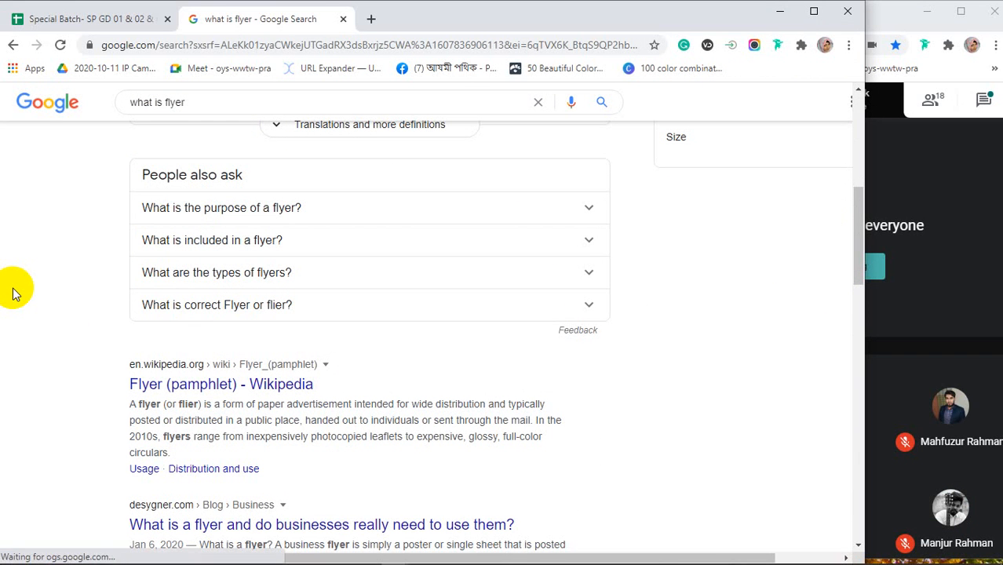
{"action": "left_click", "coordinate": [203, 208]}
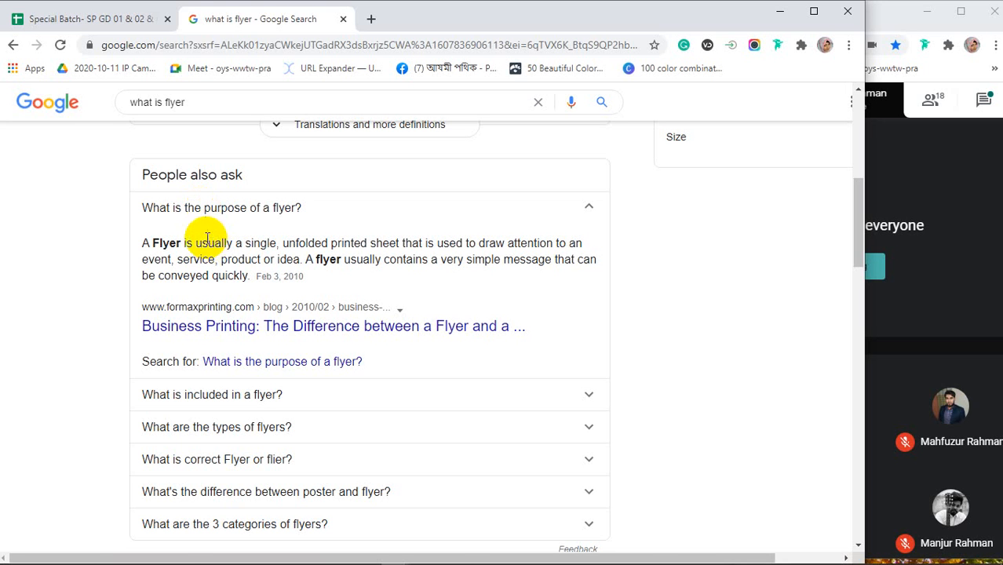
{"action": "double_click", "coordinate": [259, 244]}
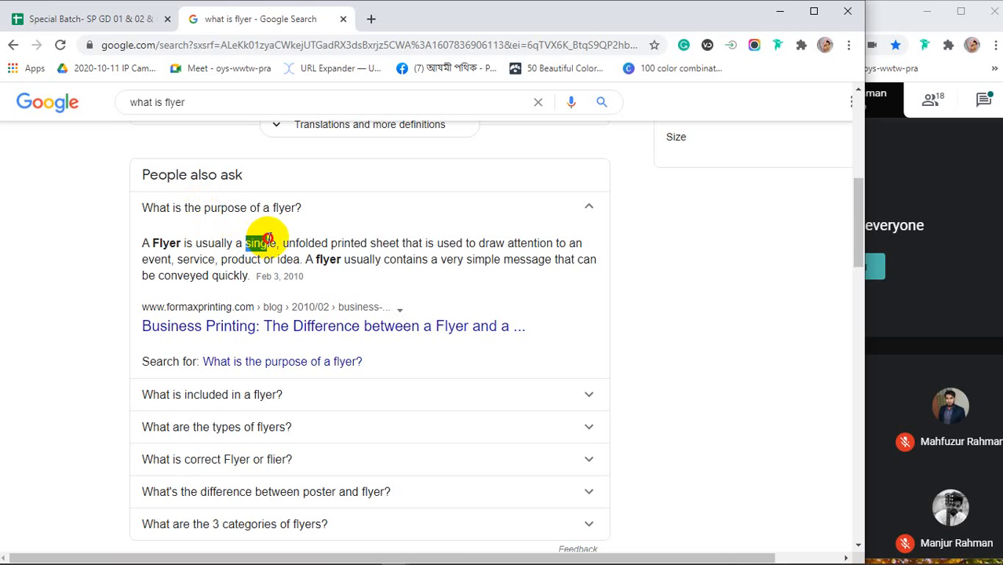
{"action": "left_click_drag", "start_coordinate": [282, 242], "coordinate": [358, 242]}
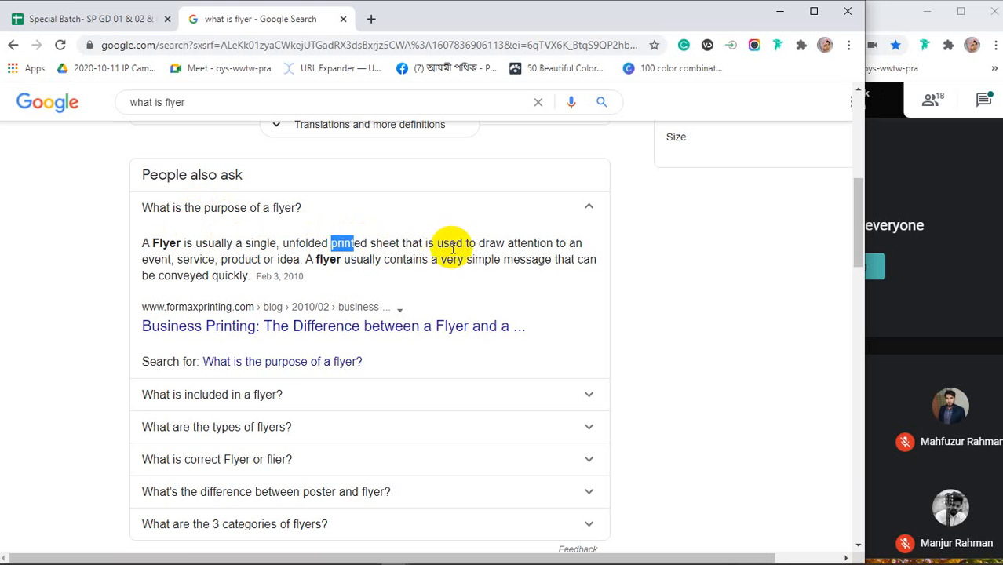
{"action": "left_click_drag", "start_coordinate": [485, 243], "coordinate": [553, 245]}
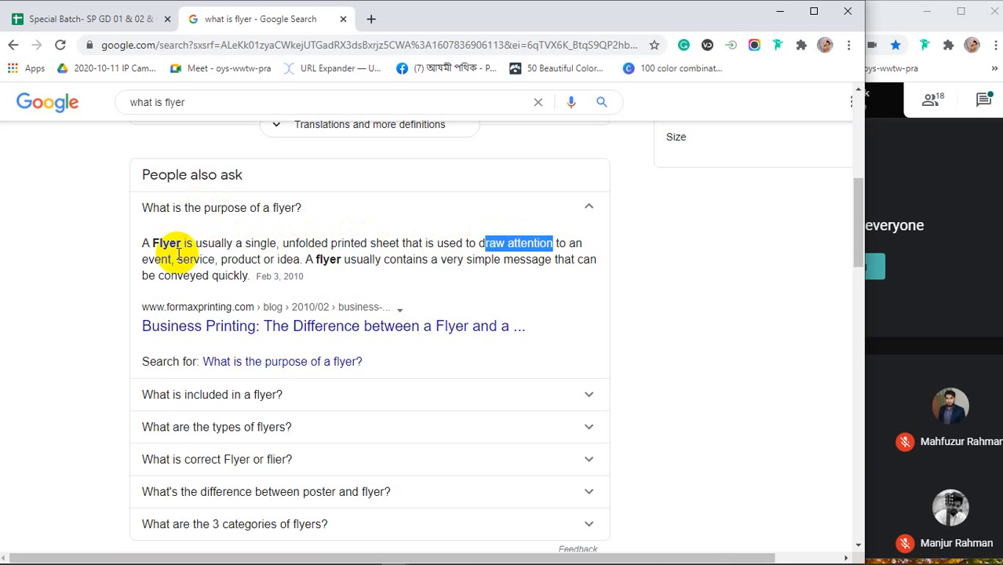
{"action": "left_click", "coordinate": [153, 262]}
{"action": "left_click_drag", "start_coordinate": [177, 260], "coordinate": [202, 259]}
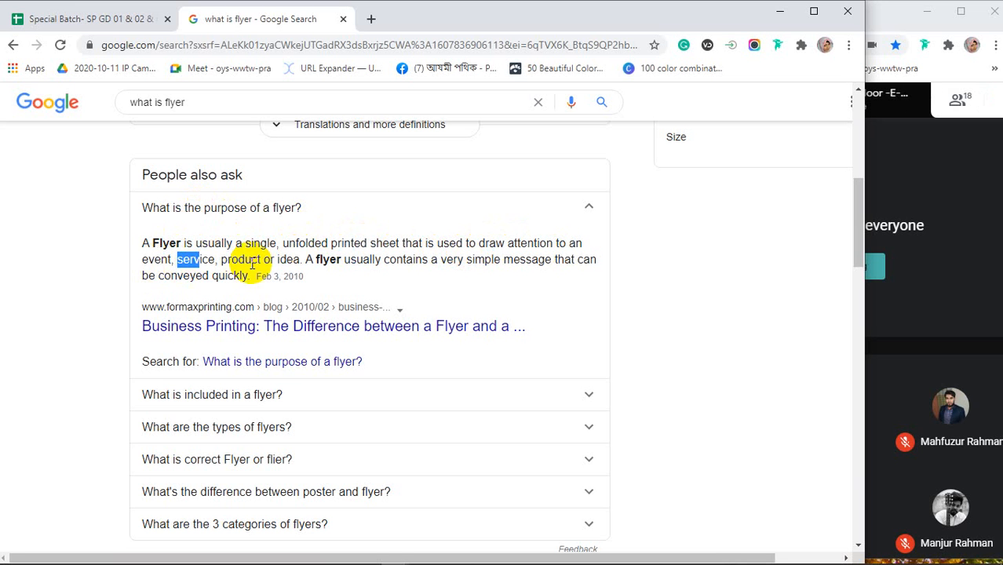
{"action": "left_click_drag", "start_coordinate": [280, 259], "coordinate": [288, 260]}
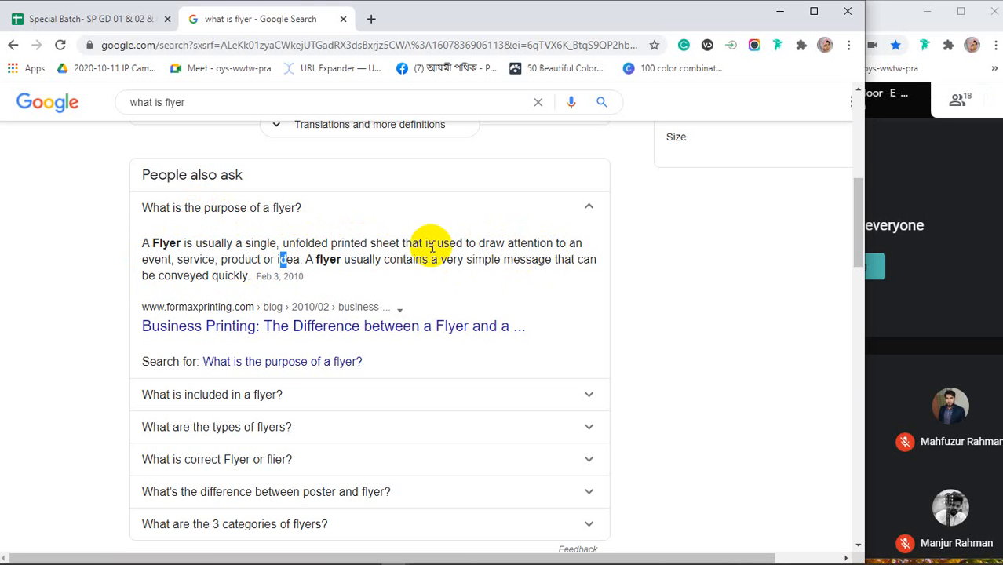
Step: Go over the flyer purpose answer again, highlighting "Flyer", "single", "unfolded", "simple message" and "conveyed quickly"
{"action": "left_click_drag", "start_coordinate": [255, 243], "coordinate": [308, 244]}
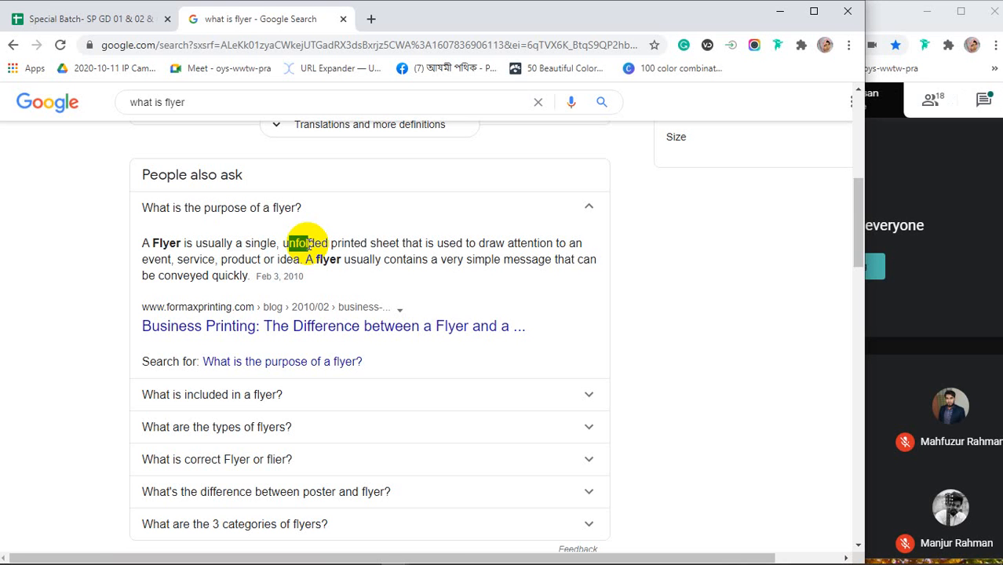
{"action": "left_click_drag", "start_coordinate": [150, 244], "coordinate": [177, 242]}
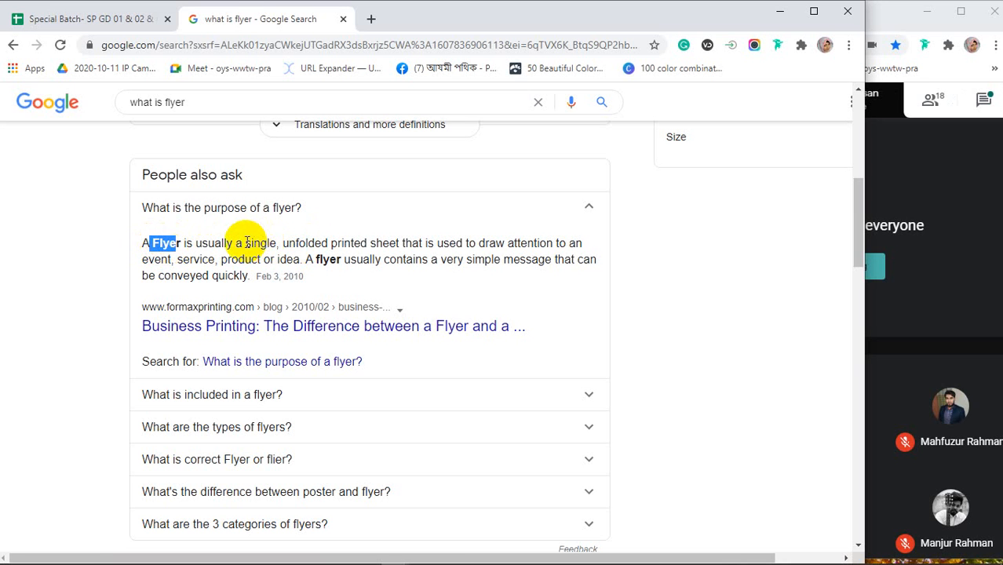
{"action": "left_click_drag", "start_coordinate": [245, 243], "coordinate": [271, 239]}
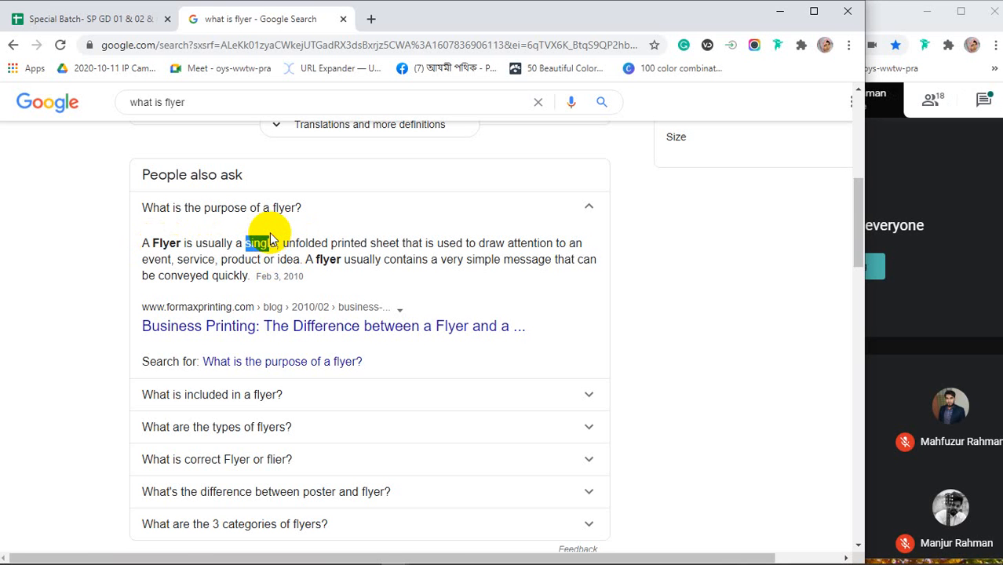
{"action": "left_click_drag", "start_coordinate": [284, 244], "coordinate": [312, 245]}
{"action": "left_click", "coordinate": [314, 244]}
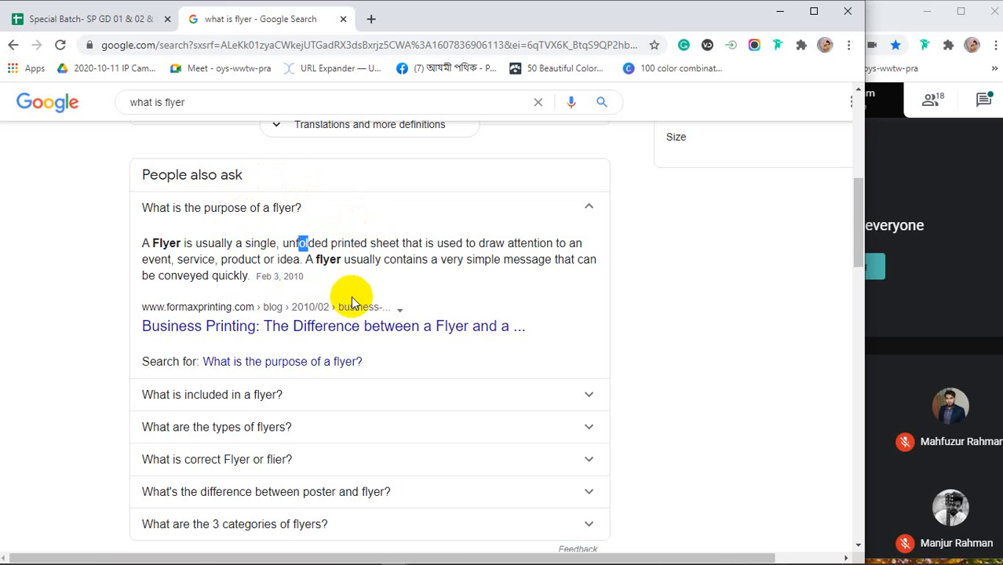
{"action": "left_click_drag", "start_coordinate": [316, 258], "coordinate": [556, 270]}
{"action": "left_click", "coordinate": [468, 260]}
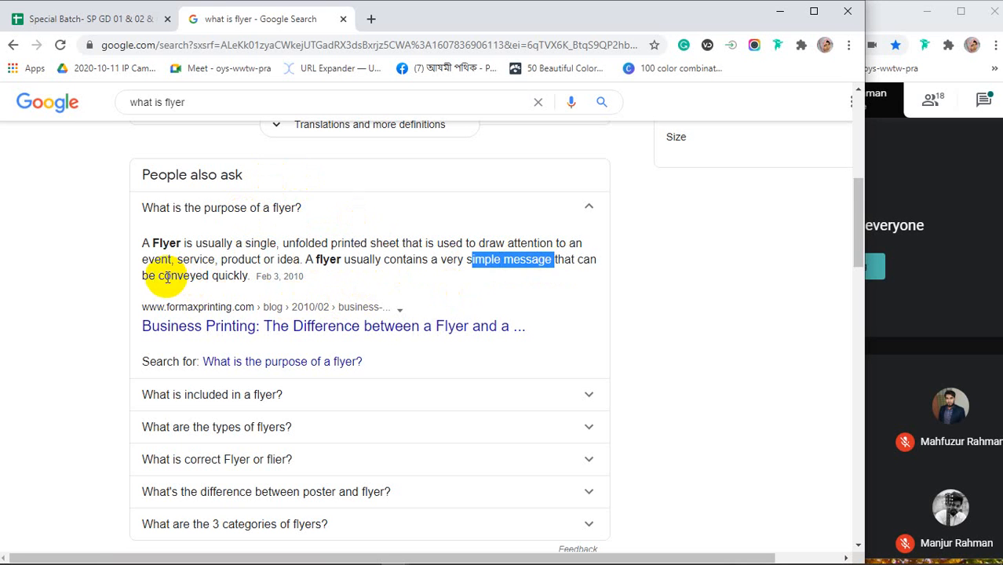
{"action": "left_click_drag", "start_coordinate": [163, 275], "coordinate": [234, 284]}
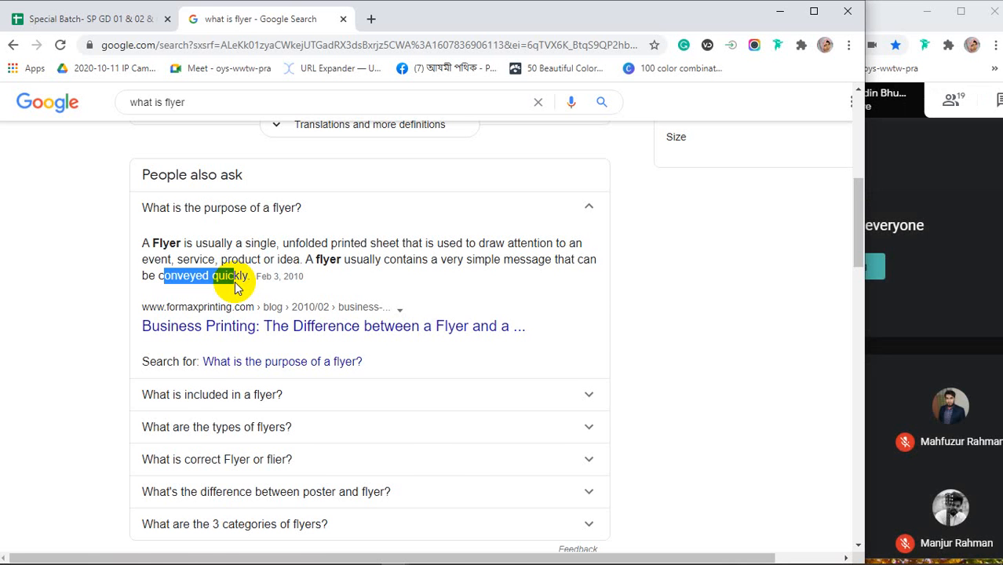
Step: Expand the related question "What is included in a flyer?" and open its "10 Things EVERY Leaflet Should Include" article in a new tab
{"action": "scroll", "coordinate": [237, 287], "scroll_direction": "down", "scroll_amount": 1}
{"action": "left_click", "coordinate": [207, 324]}
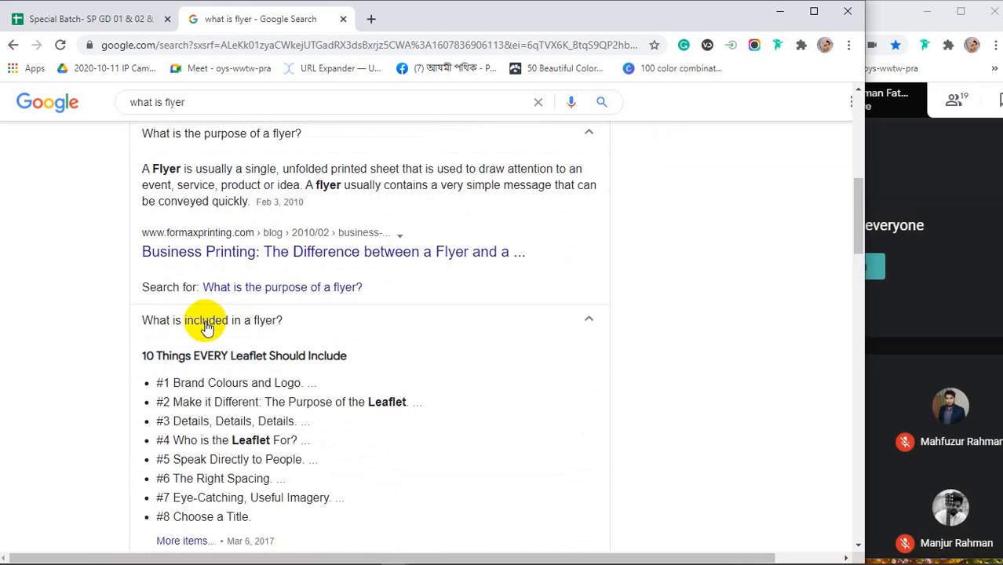
{"action": "scroll", "coordinate": [205, 325], "scroll_direction": "down", "scroll_amount": 2}
{"action": "right_click", "coordinate": [195, 441]}
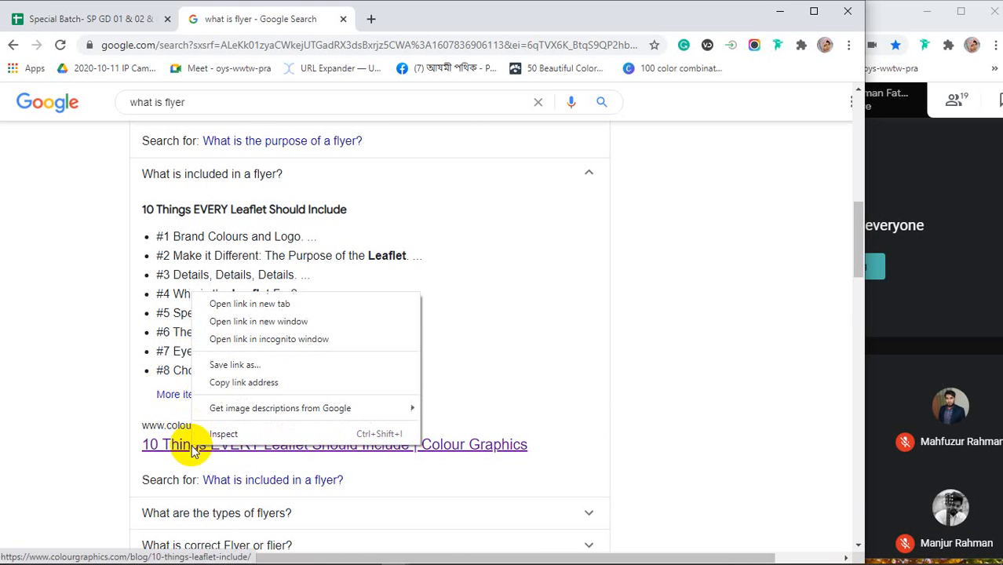
{"action": "left_click", "coordinate": [229, 299]}
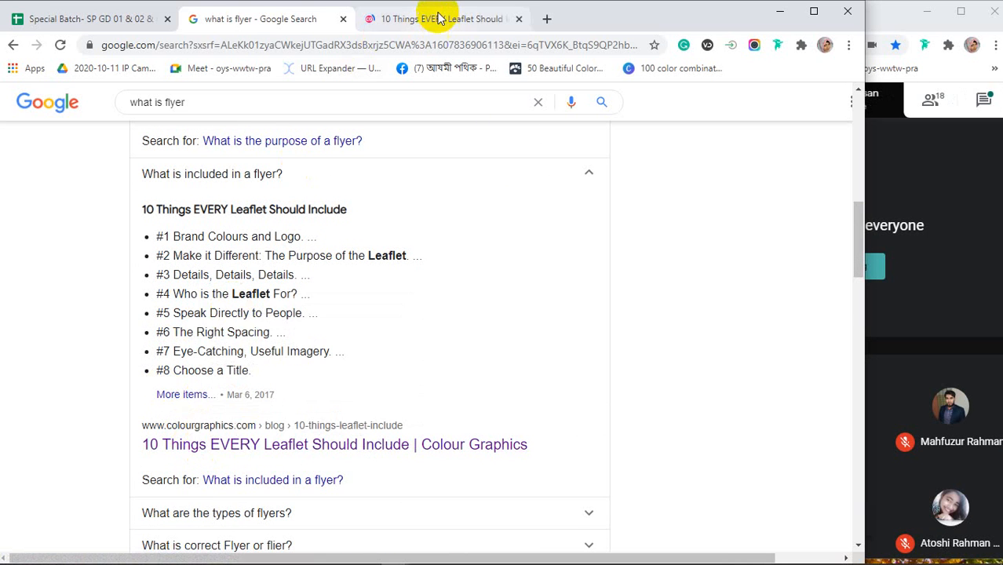
{"action": "left_click", "coordinate": [439, 18]}
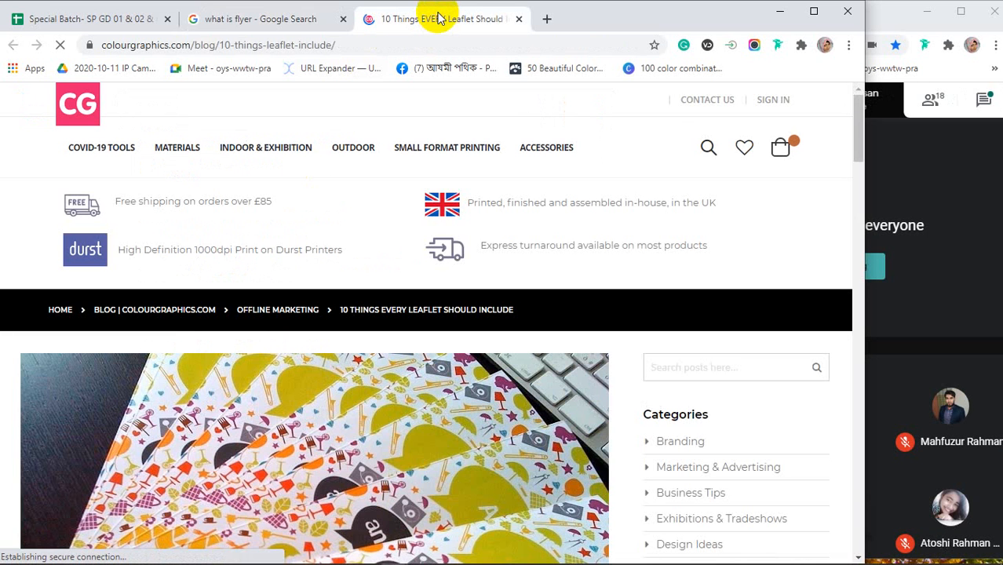
Step: Go to point #1 of the leaflet article and highlight the heading words "Brand Colours and Logo"
{"action": "scroll", "coordinate": [396, 239], "scroll_direction": "down", "scroll_amount": 5}
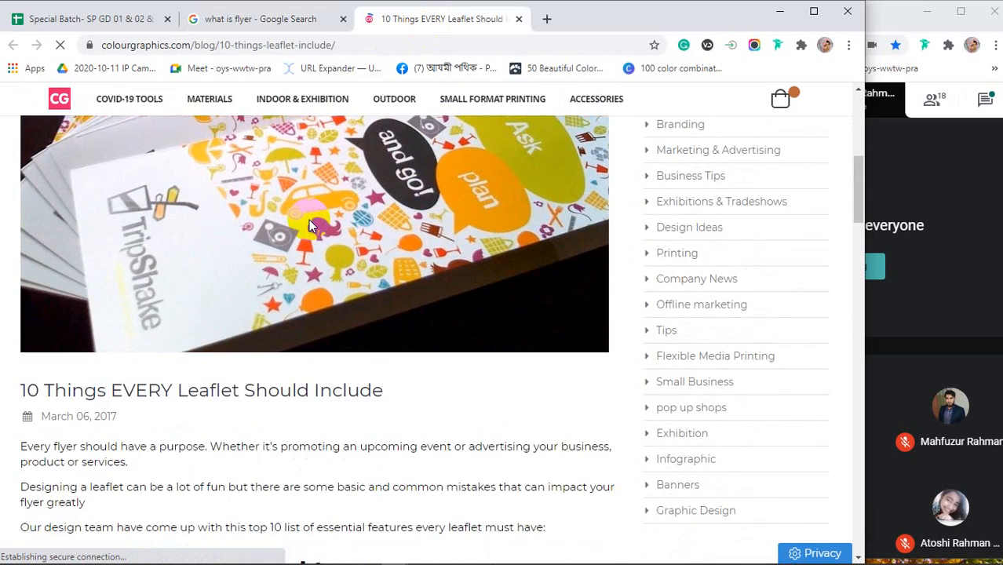
{"action": "scroll", "coordinate": [309, 219], "scroll_direction": "down", "scroll_amount": 2}
{"action": "scroll", "coordinate": [308, 220], "scroll_direction": "down", "scroll_amount": 3}
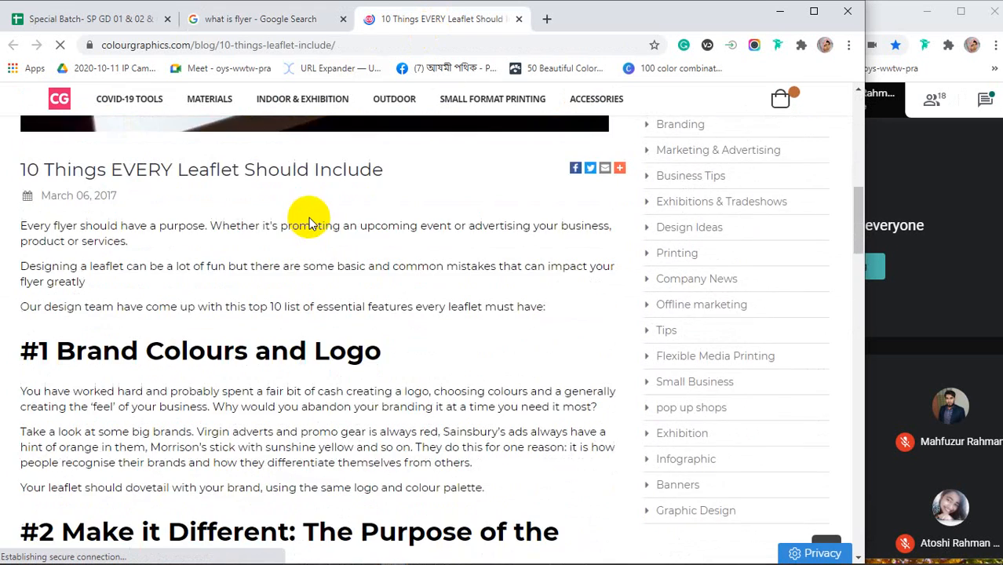
{"action": "left_click_drag", "start_coordinate": [61, 205], "coordinate": [382, 206]}
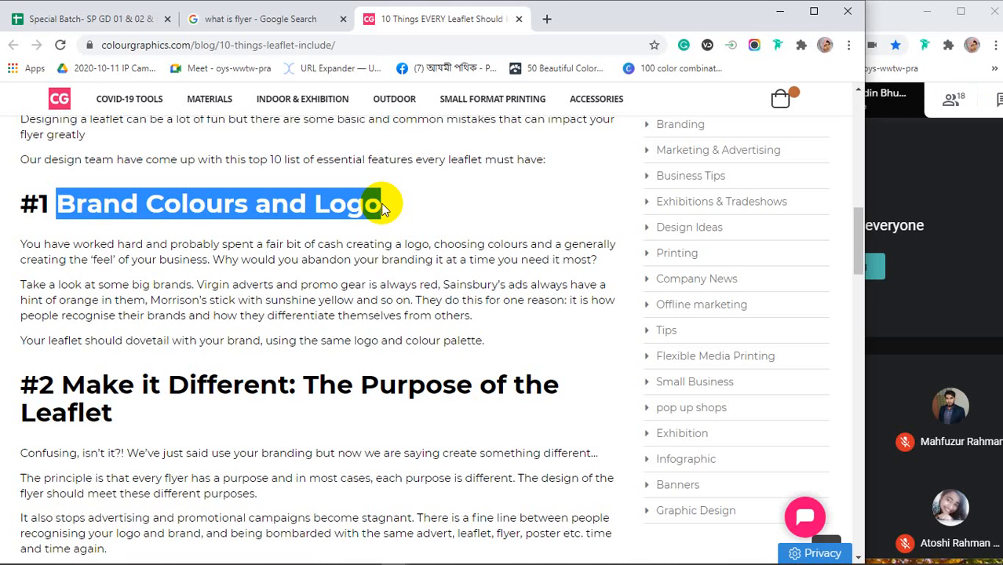
{"action": "left_click", "coordinate": [295, 250]}
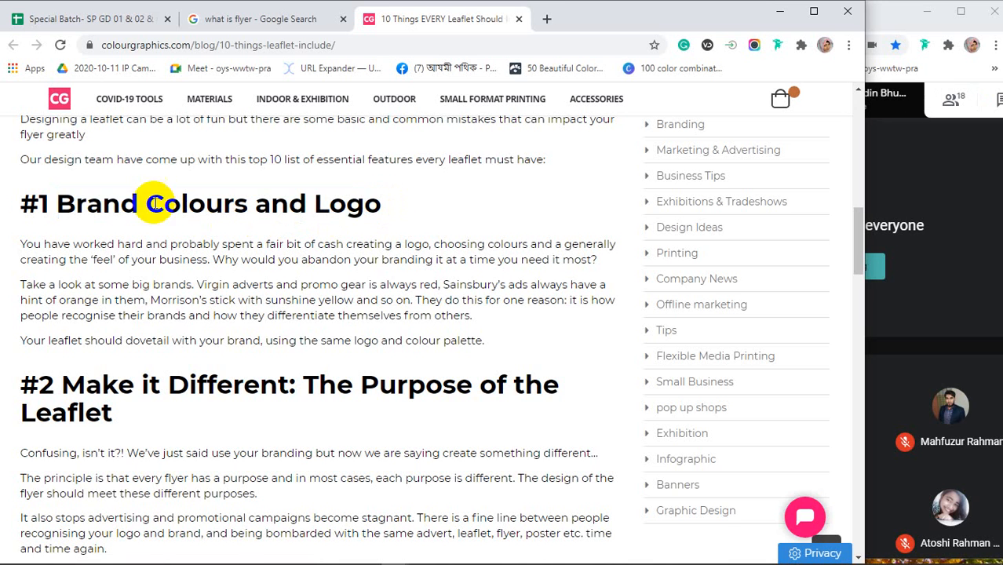
{"action": "left_click_drag", "start_coordinate": [78, 204], "coordinate": [345, 206]}
Step: Go to point #2 of the article and highlight "Make it Different" in its heading
{"action": "scroll", "coordinate": [322, 220], "scroll_direction": "down", "scroll_amount": 2}
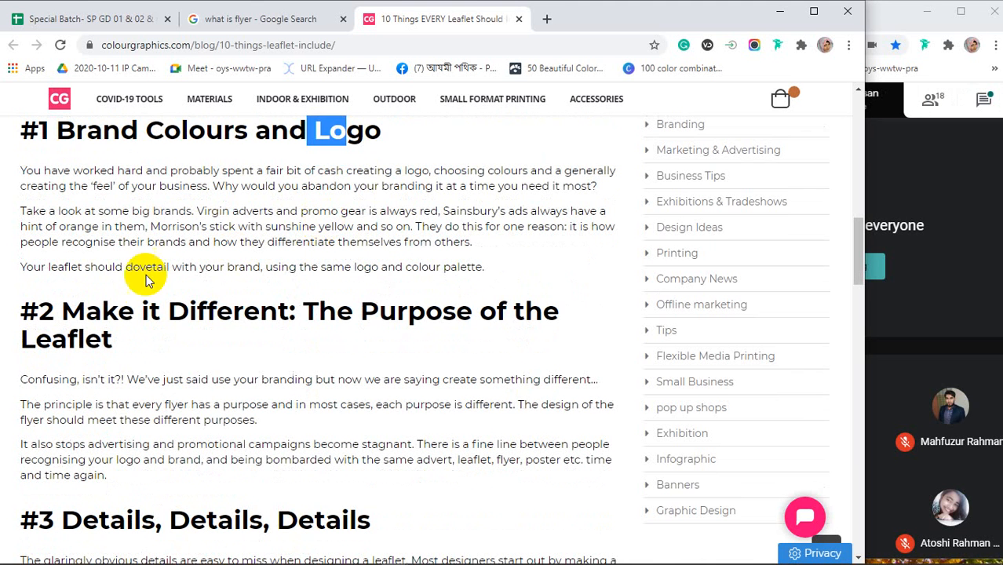
{"action": "left_click_drag", "start_coordinate": [84, 311], "coordinate": [259, 311]}
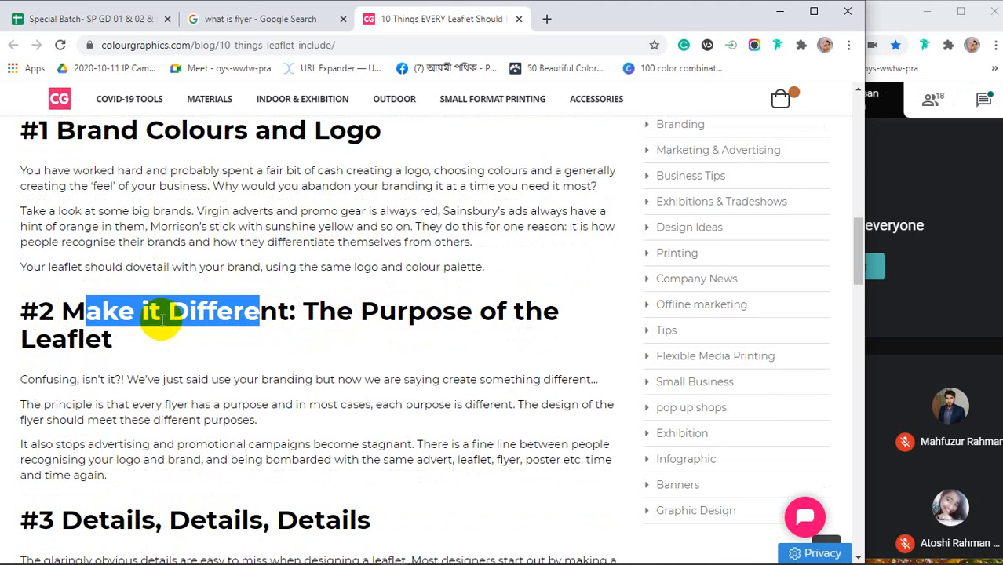
{"action": "left_click", "coordinate": [174, 314]}
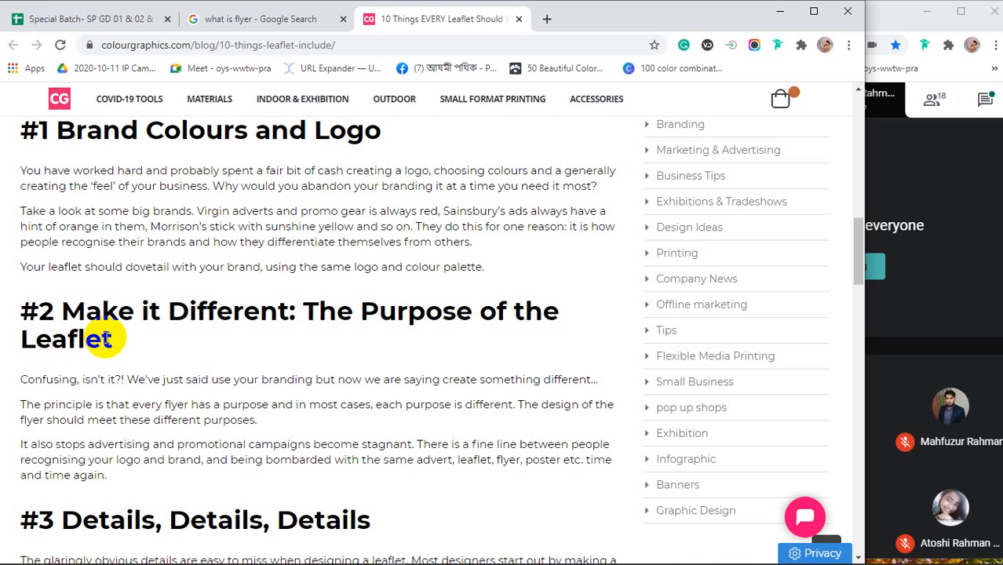
{"action": "left_click_drag", "start_coordinate": [71, 313], "coordinate": [287, 314]}
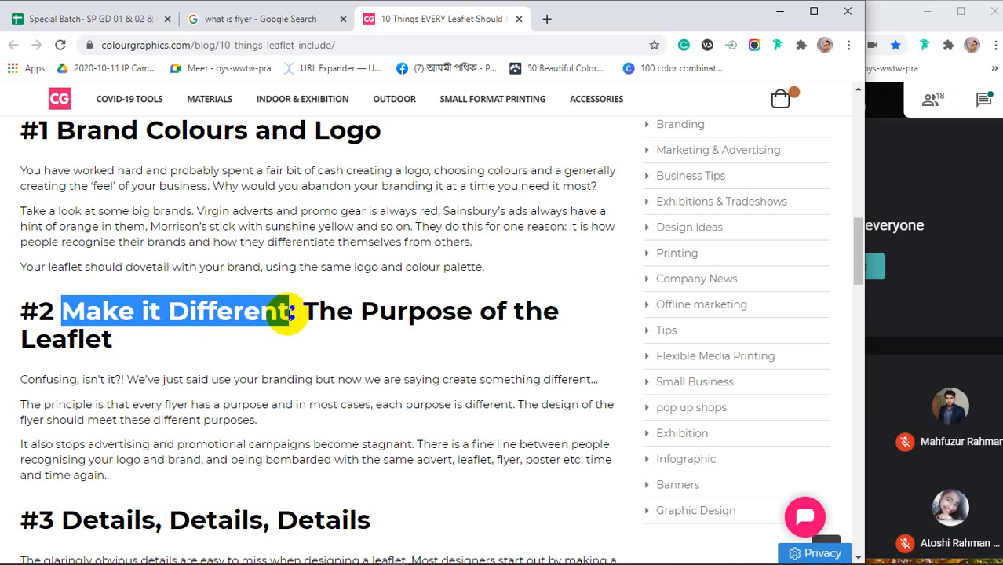
Step: In point #3, highlight the heading "Details, Details, Details" and the passage on details being easy to miss when designing
{"action": "scroll", "coordinate": [288, 314], "scroll_direction": "down", "scroll_amount": 2}
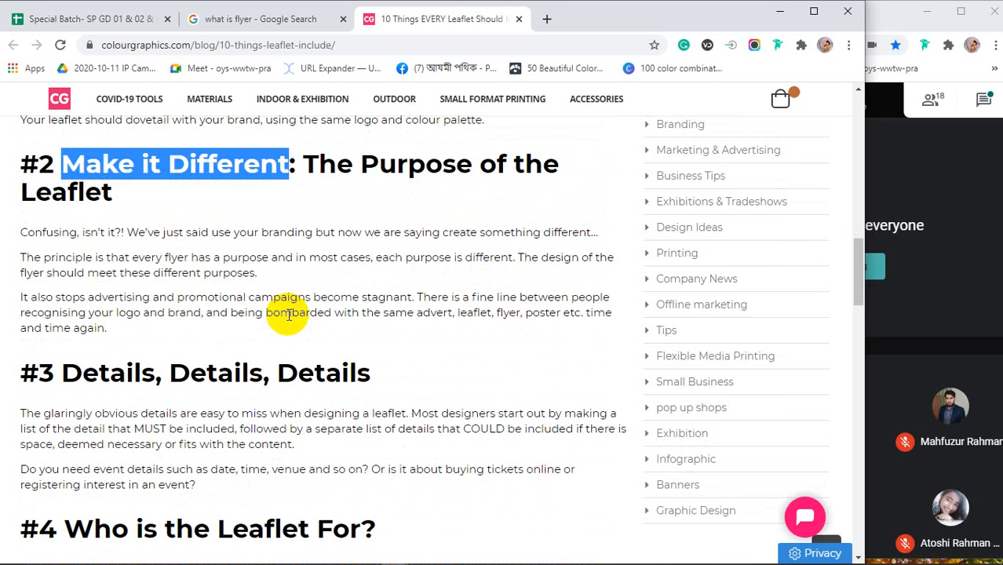
{"action": "scroll", "coordinate": [288, 314], "scroll_direction": "down", "scroll_amount": 1}
{"action": "left_click_drag", "start_coordinate": [69, 299], "coordinate": [376, 310]}
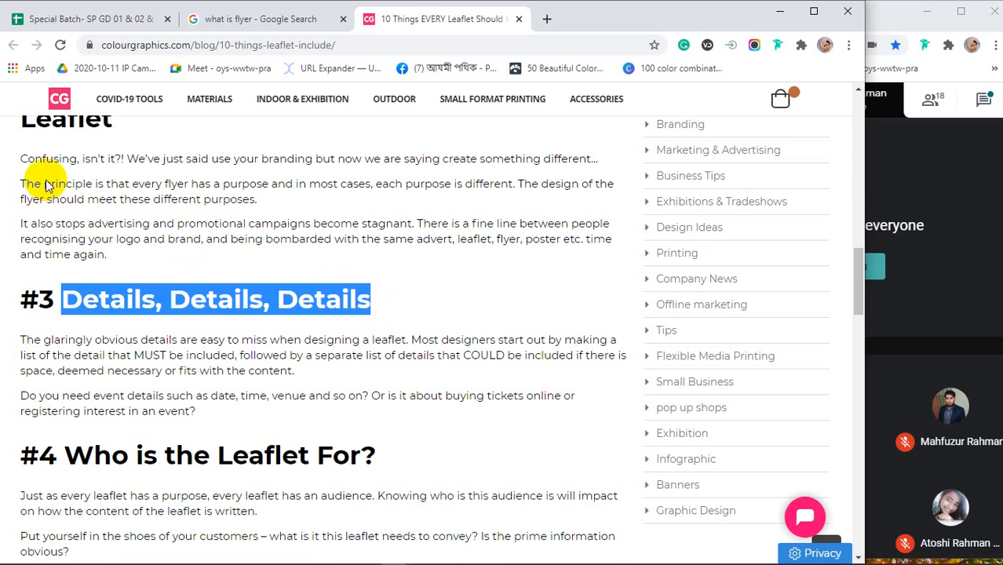
{"action": "left_click", "coordinate": [87, 292]}
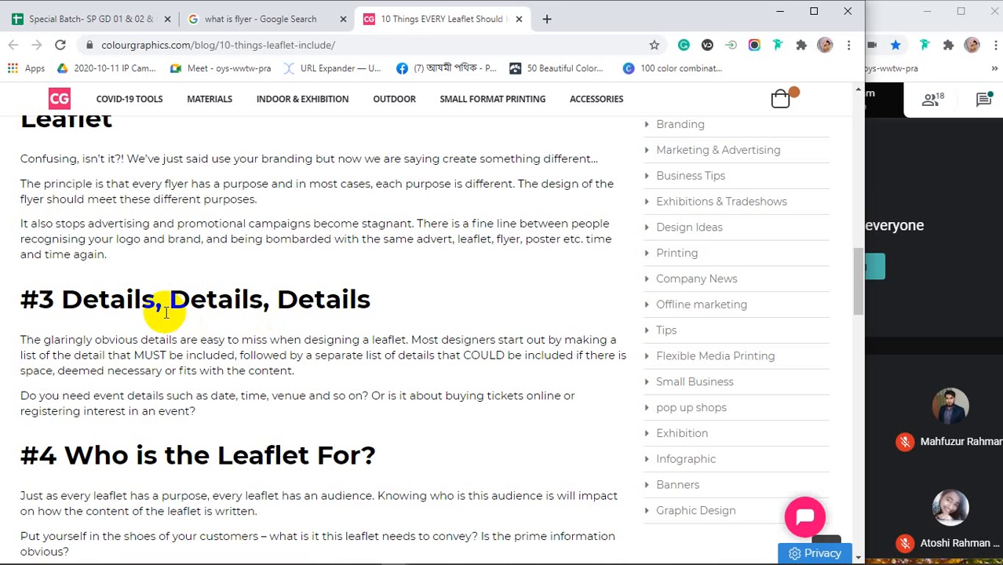
{"action": "left_click_drag", "start_coordinate": [146, 340], "coordinate": [361, 339]}
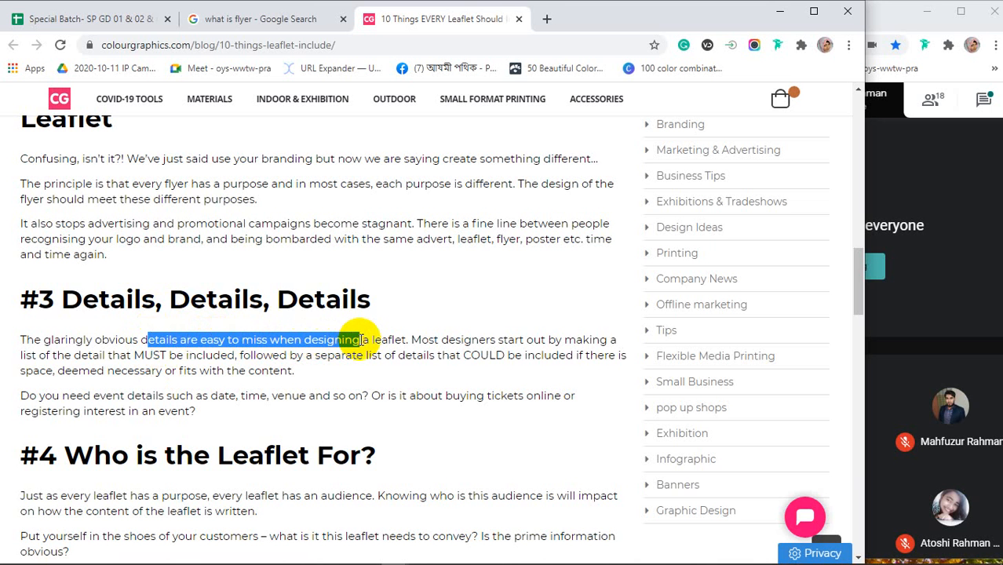
Step: Go over points #4 and #5, highlighting "Who is the Leaflet For?", the question about what the leaflet needs to convey, and "Speak Directly to People"
{"action": "scroll", "coordinate": [362, 340], "scroll_direction": "down", "scroll_amount": 3}
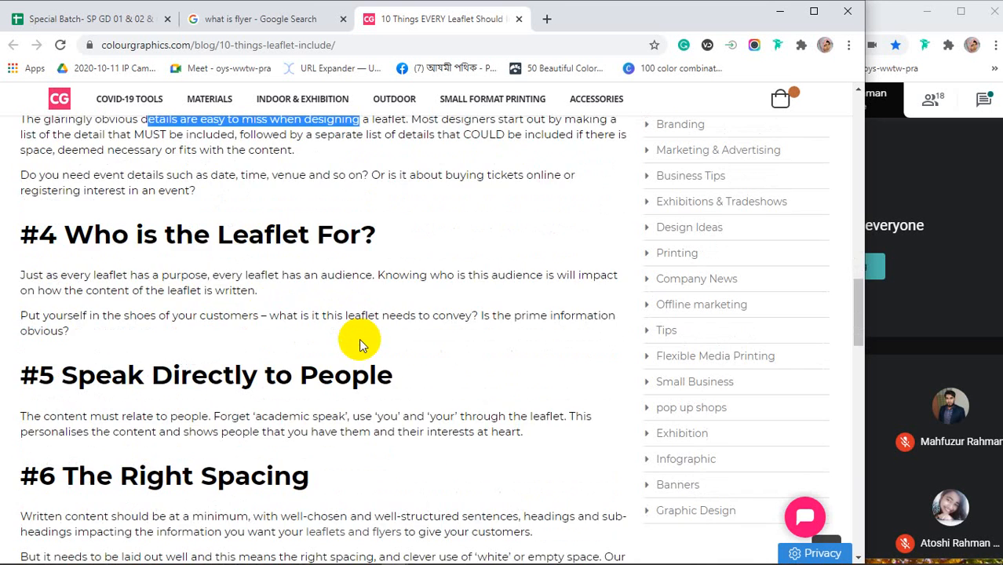
{"action": "left_click_drag", "start_coordinate": [93, 235], "coordinate": [357, 233]}
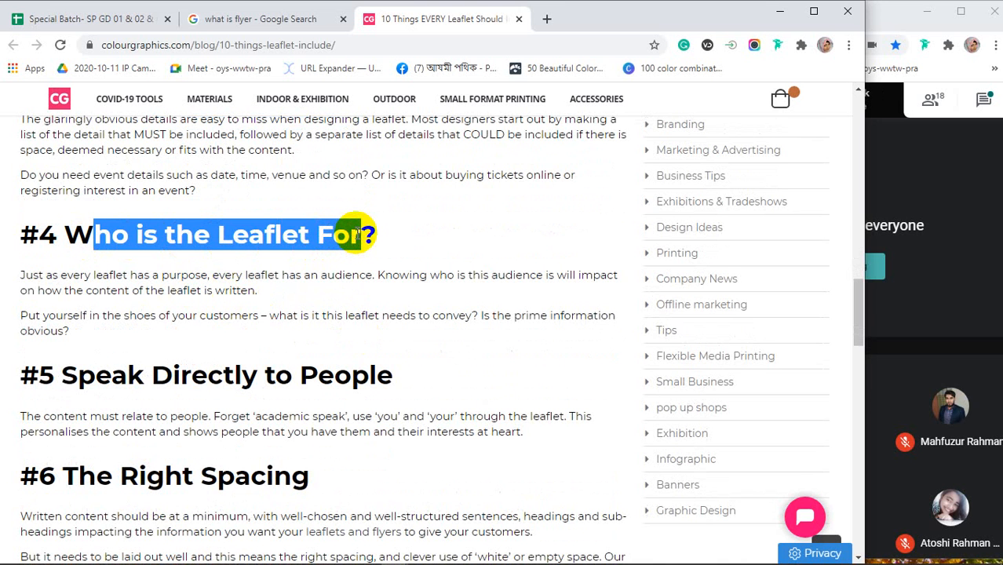
{"action": "left_click", "coordinate": [269, 296]}
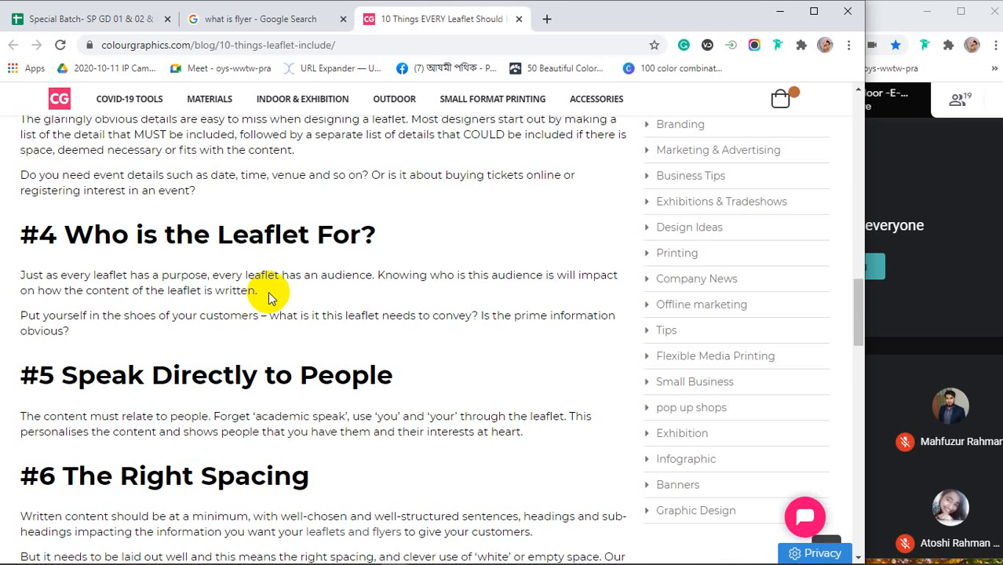
{"action": "left_click", "coordinate": [29, 316]}
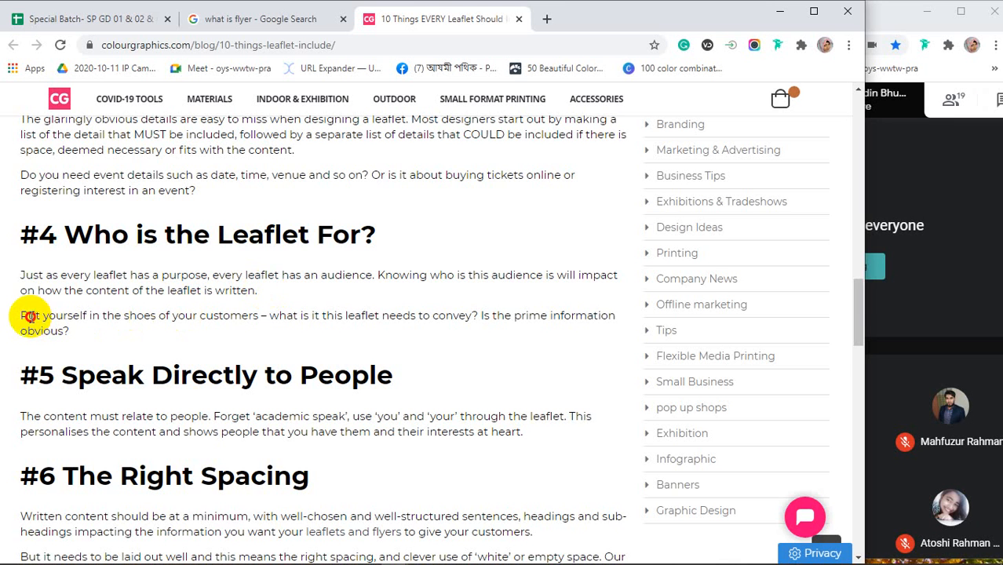
{"action": "left_click_drag", "start_coordinate": [29, 316], "coordinate": [425, 315]}
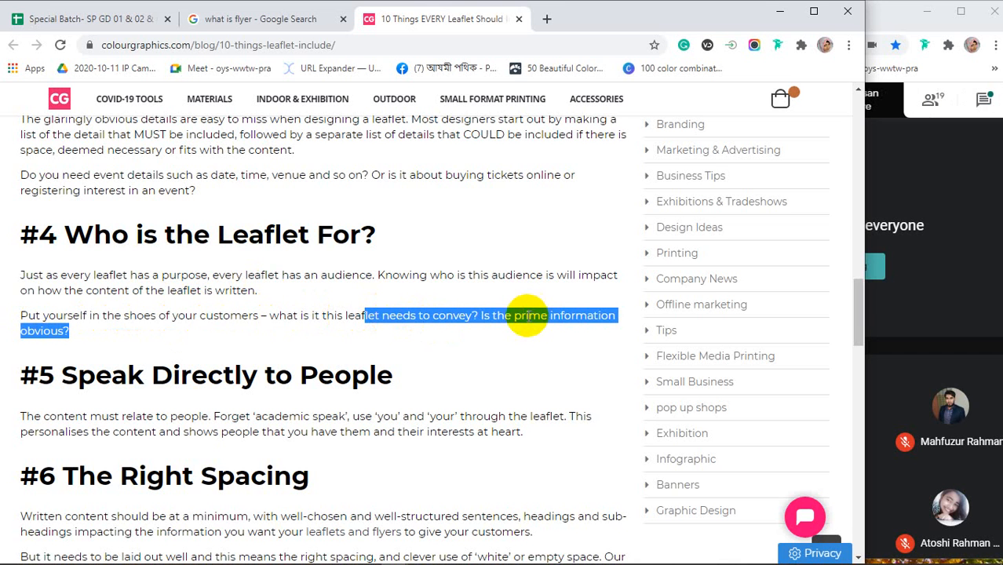
{"action": "left_click", "coordinate": [526, 315]}
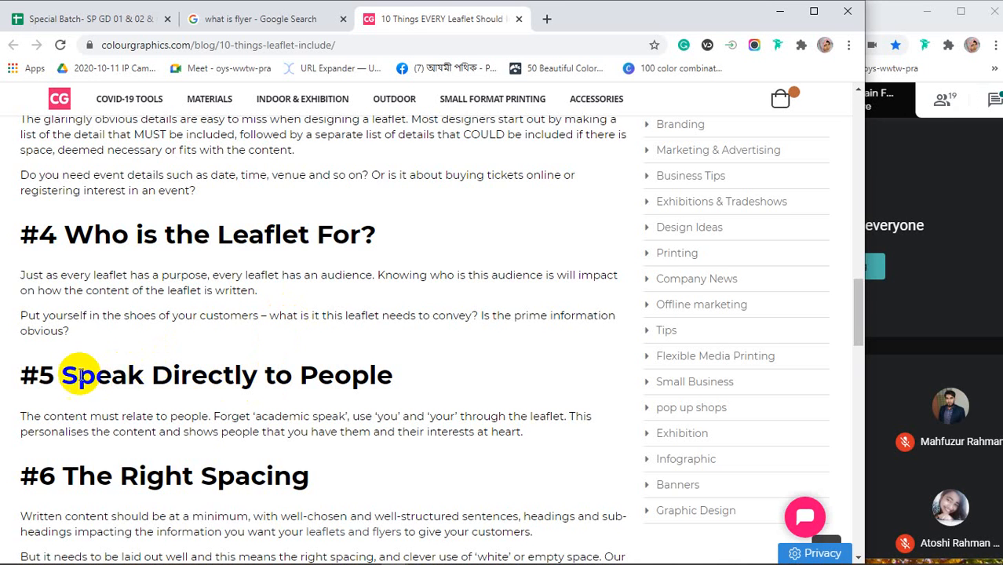
{"action": "left_click_drag", "start_coordinate": [63, 374], "coordinate": [399, 378]}
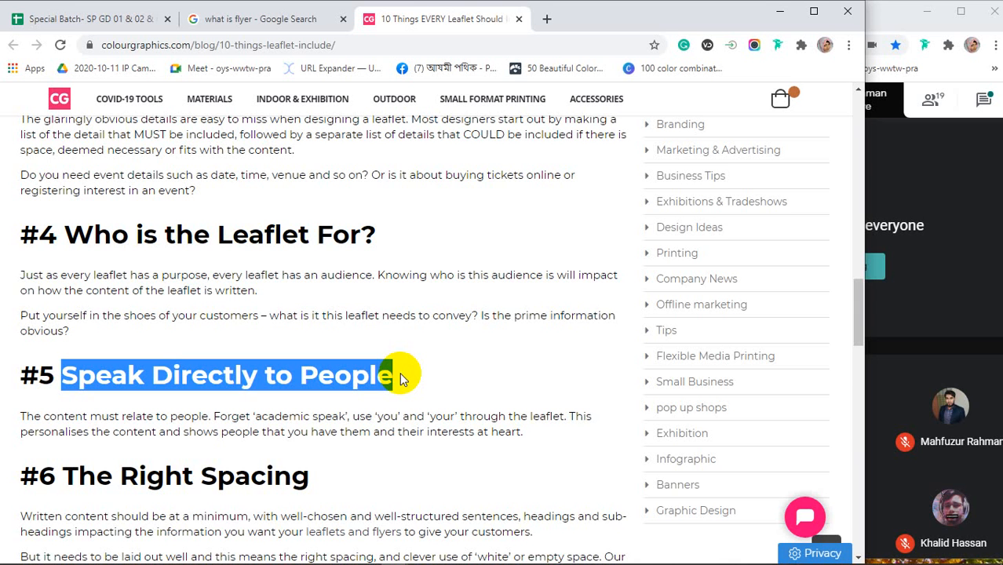
Step: Search Google for "ledp 2020" in a new tab and show the image results
{"action": "left_click", "coordinate": [546, 18]}
{"action": "type", "text": "ledp "}
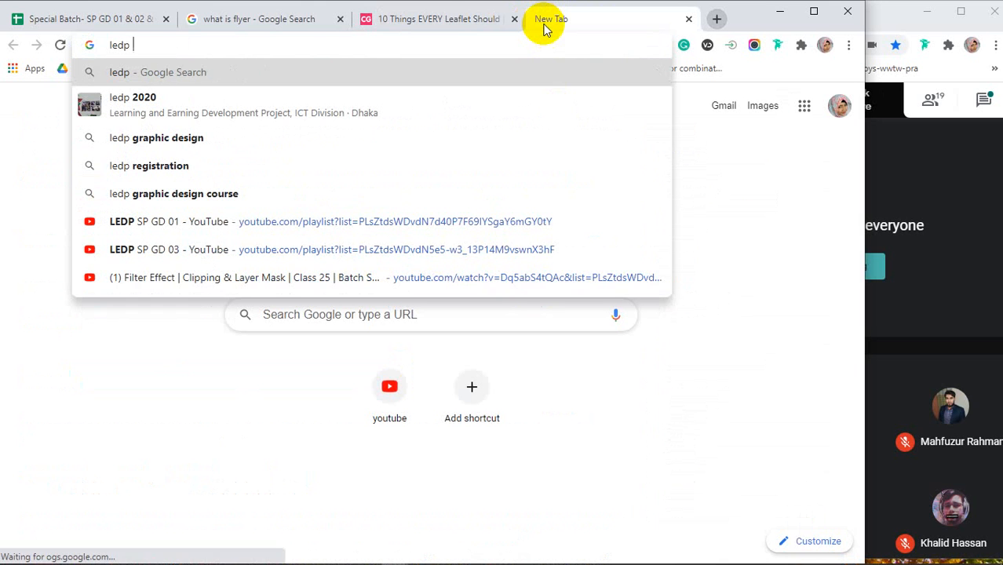
{"action": "type", "text": "2020"}
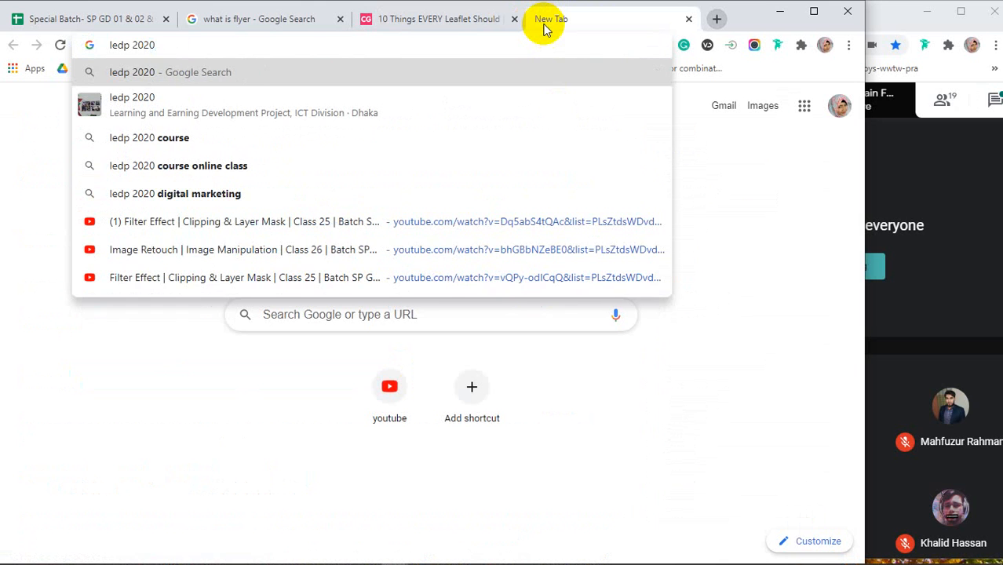
{"action": "key", "text": "Return"}
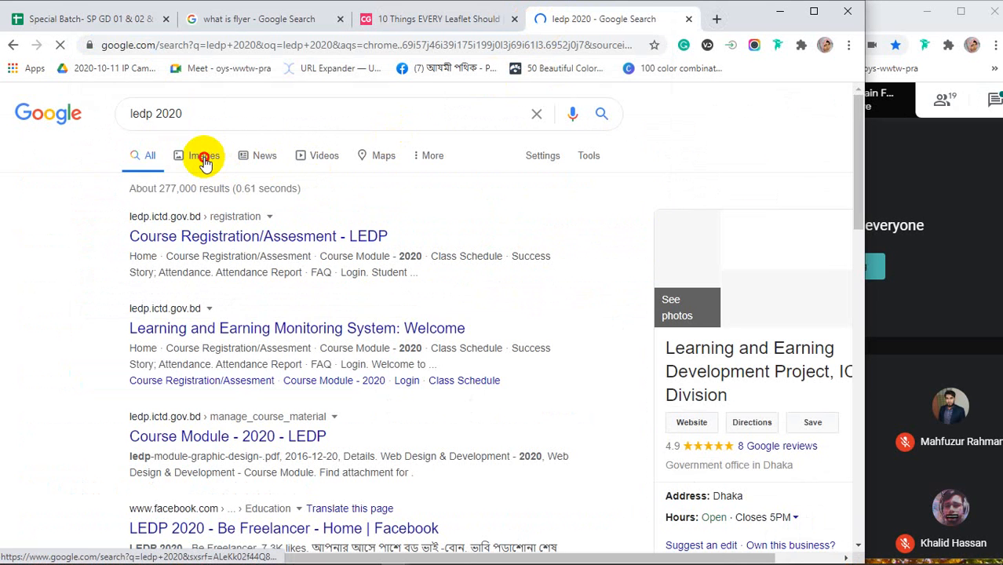
{"action": "left_click", "coordinate": [204, 157]}
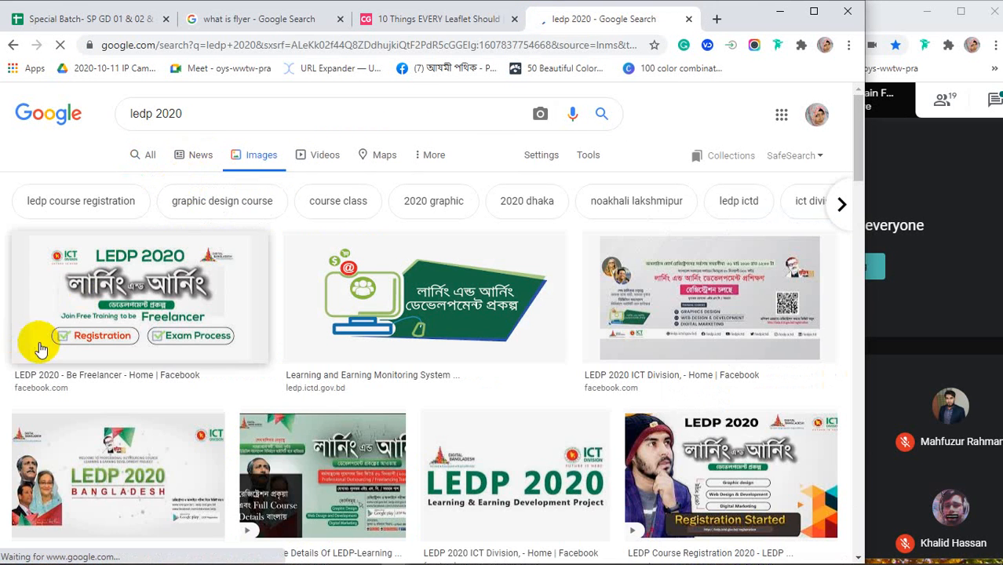
Step: Preview the LEDP 2020 "Be Freelancer" image, the ICT Division banner, and two related training banners as examples
{"action": "left_click", "coordinate": [128, 284]}
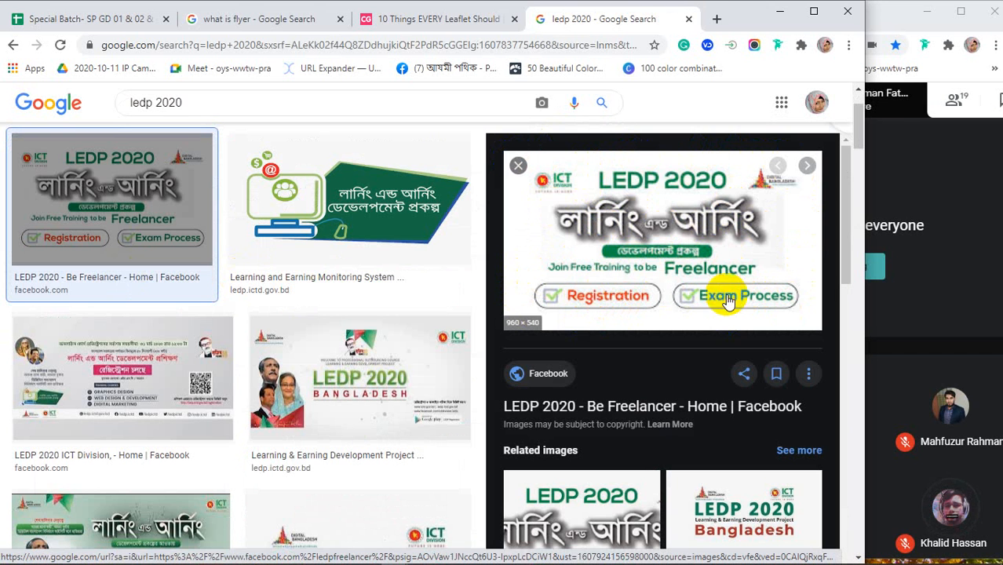
{"action": "left_click", "coordinate": [87, 385]}
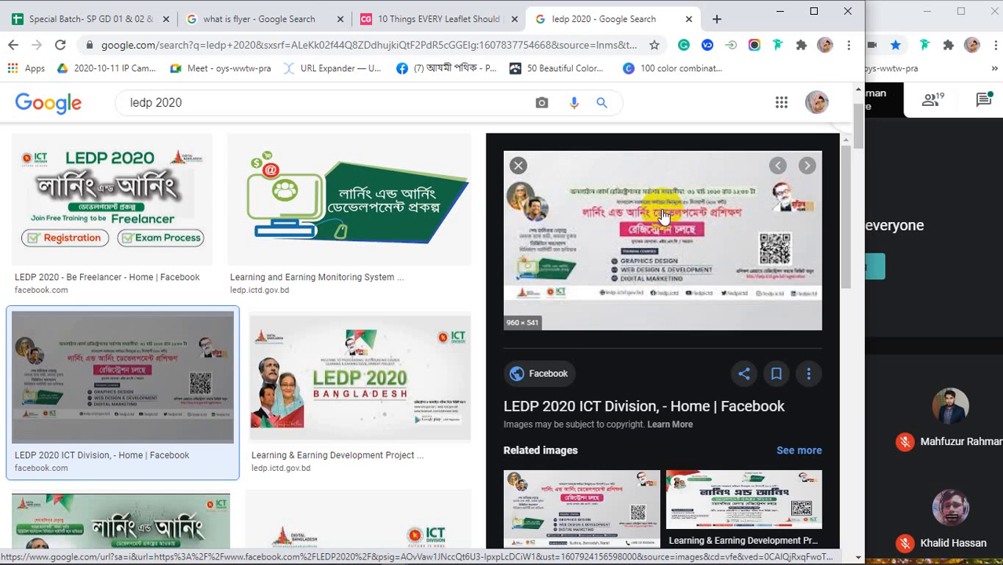
{"action": "left_click", "coordinate": [715, 499]}
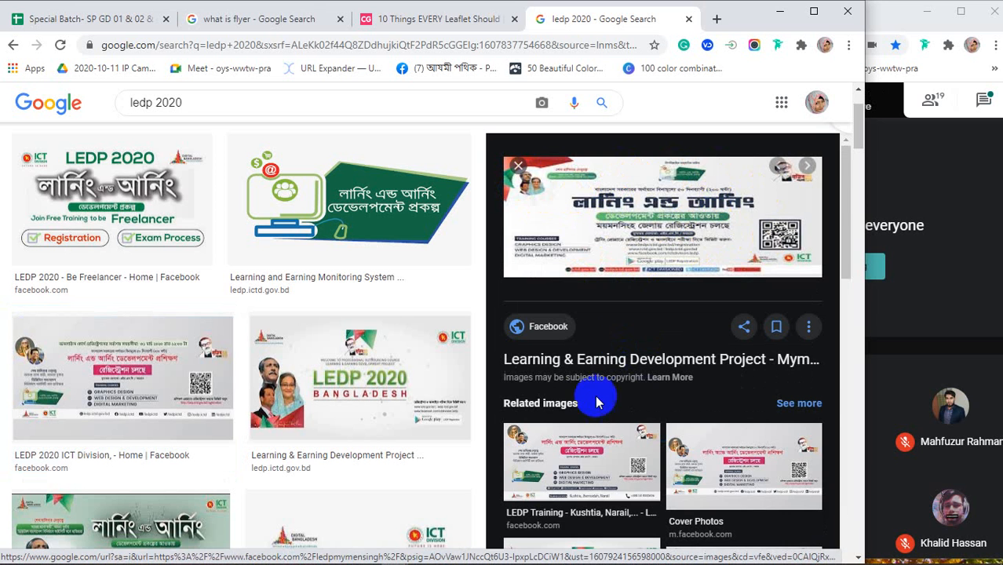
{"action": "scroll", "coordinate": [651, 404], "scroll_direction": "down", "scroll_amount": 2}
{"action": "left_click", "coordinate": [762, 329]}
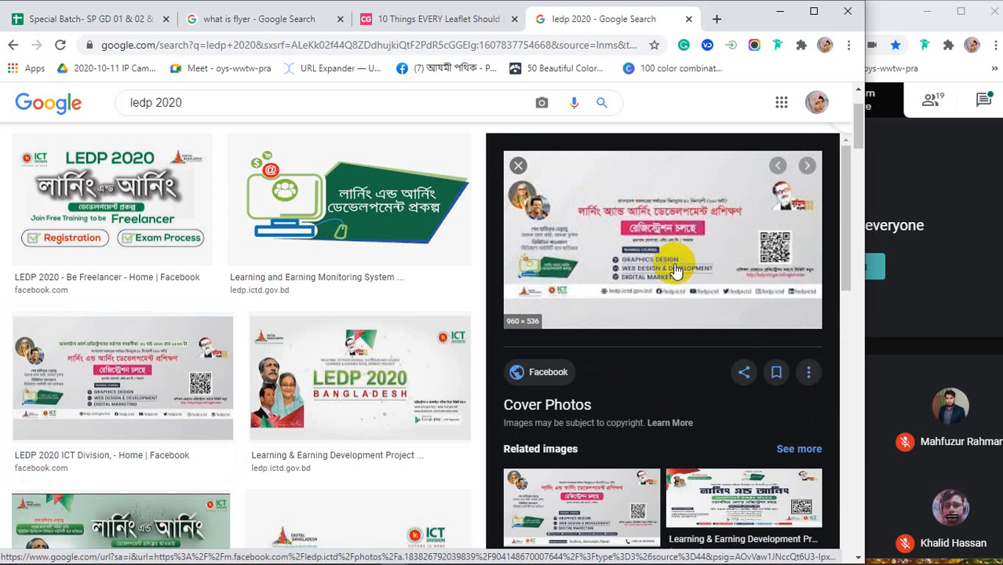
Step: Browse more LEDP 2020 images, close the search tab, and clear the heading highlight in the leaflet article
{"action": "scroll", "coordinate": [674, 267], "scroll_direction": "down", "scroll_amount": 3}
{"action": "scroll", "coordinate": [224, 294], "scroll_direction": "down", "scroll_amount": 5}
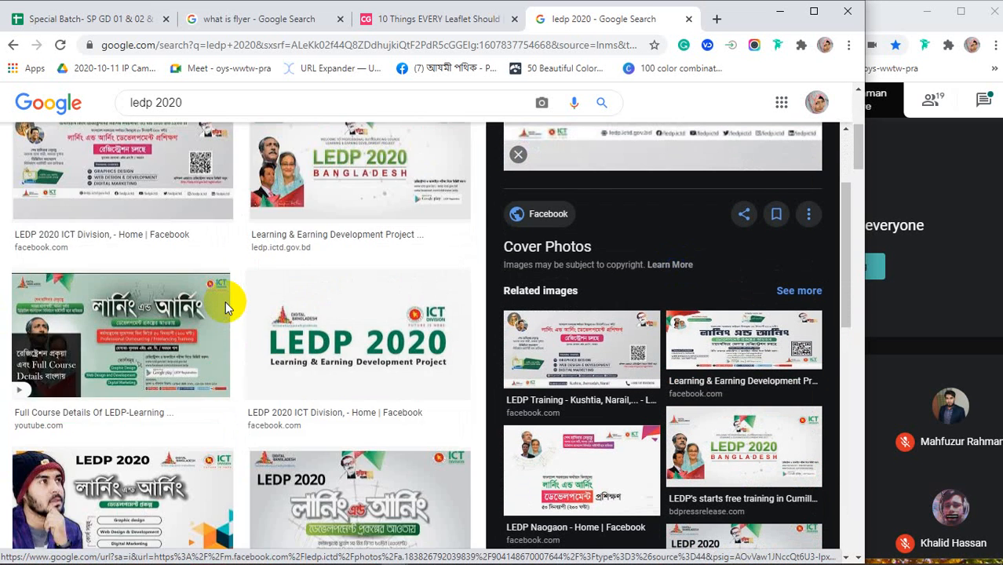
{"action": "scroll", "coordinate": [225, 309], "scroll_direction": "down", "scroll_amount": 3}
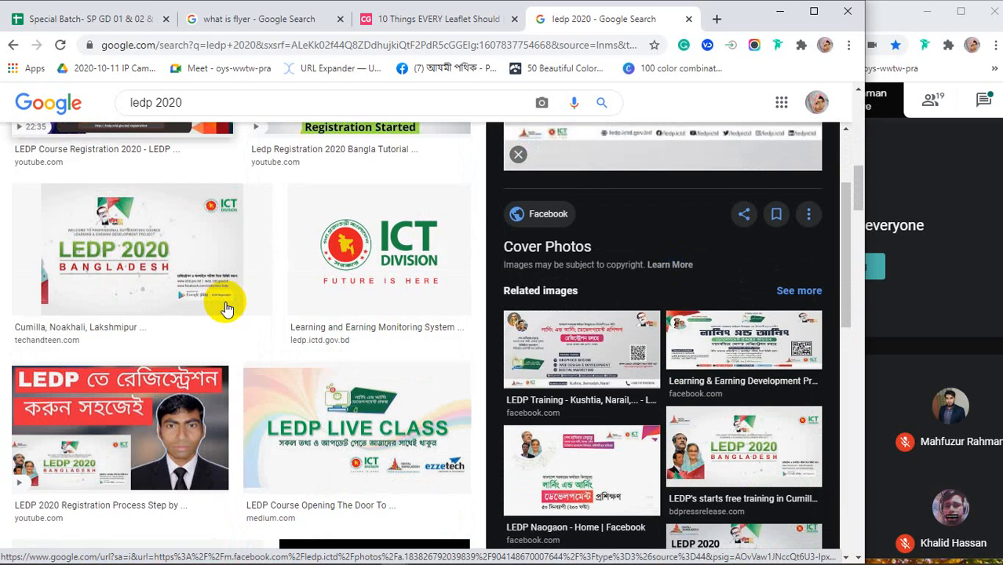
{"action": "left_click", "coordinate": [689, 19]}
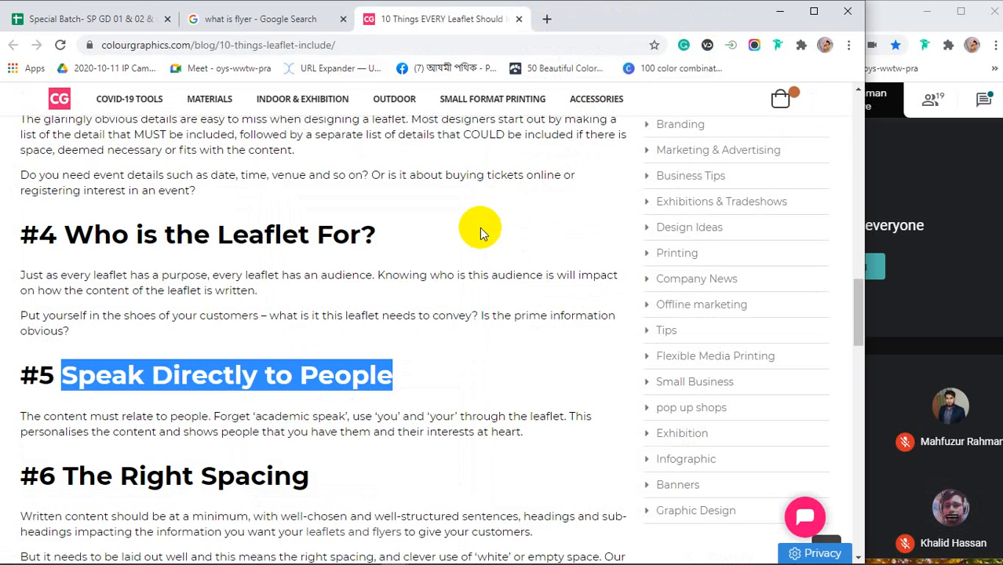
{"action": "left_click", "coordinate": [371, 383]}
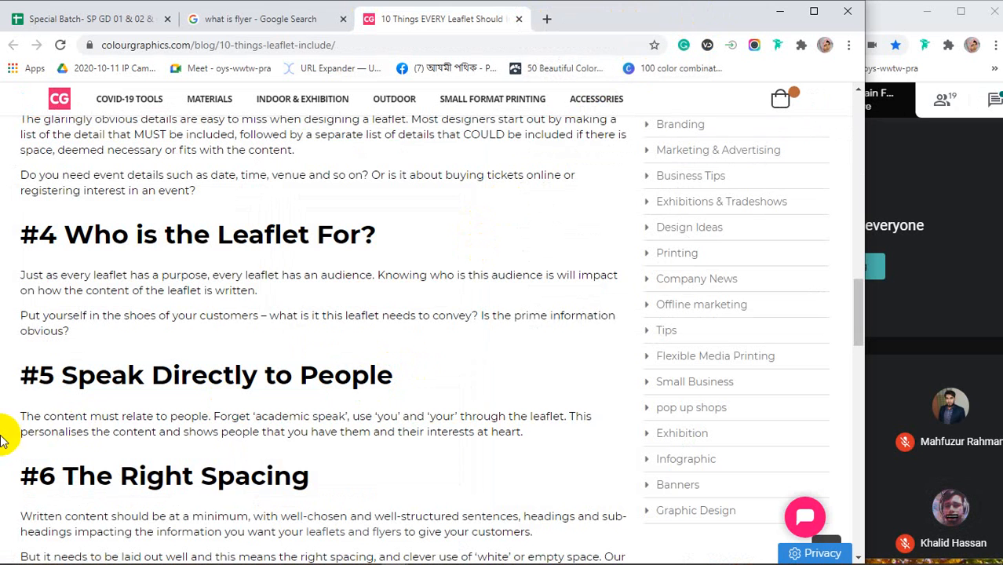
Step: Go through the point #5 paragraph, highlighting "content", "relate to people", "academic speak", "you" and "your"
{"action": "left_click_drag", "start_coordinate": [43, 416], "coordinate": [80, 414]}
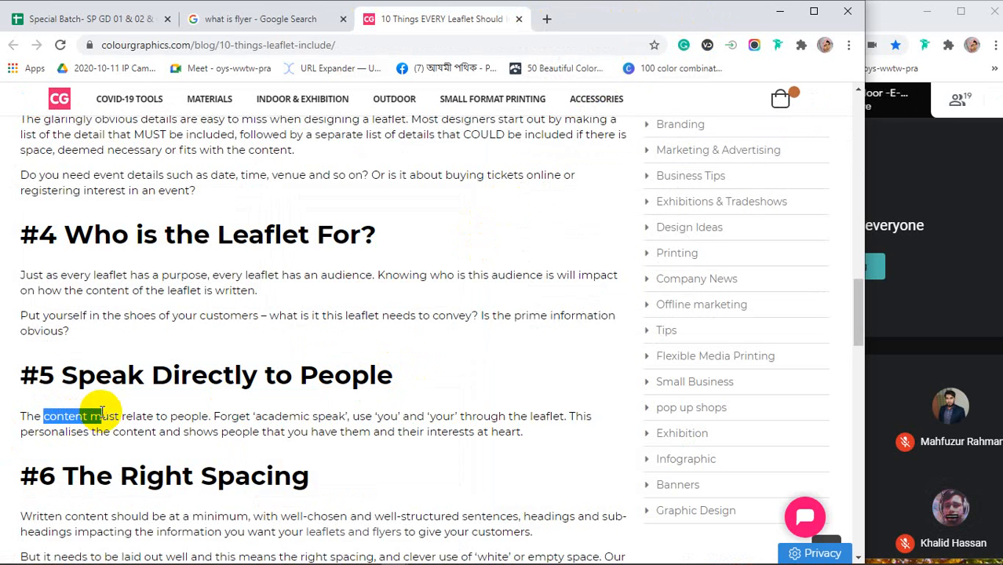
{"action": "left_click_drag", "start_coordinate": [121, 416], "coordinate": [193, 416]}
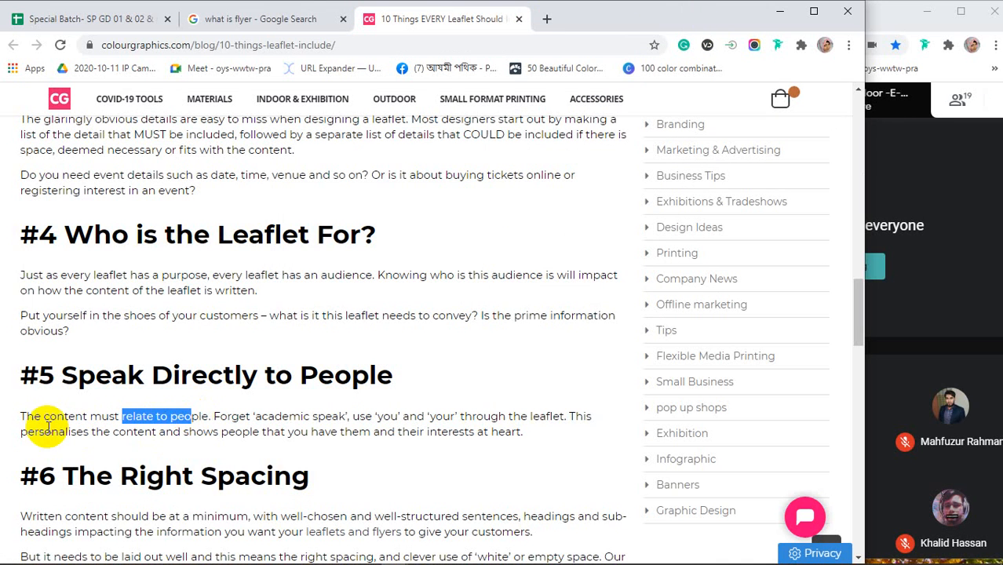
{"action": "left_click_drag", "start_coordinate": [43, 415], "coordinate": [87, 414]}
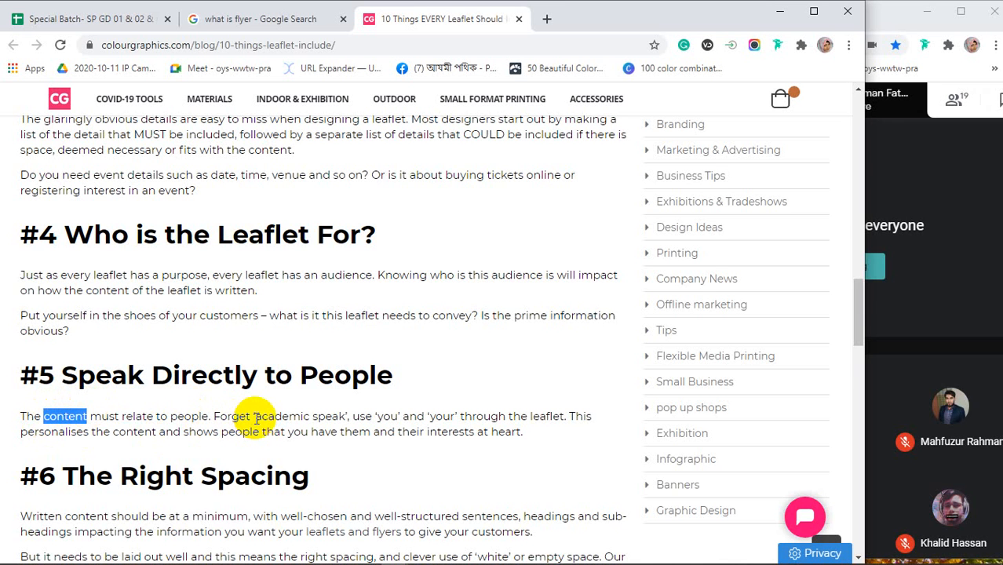
{"action": "left_click_drag", "start_coordinate": [253, 416], "coordinate": [345, 415]}
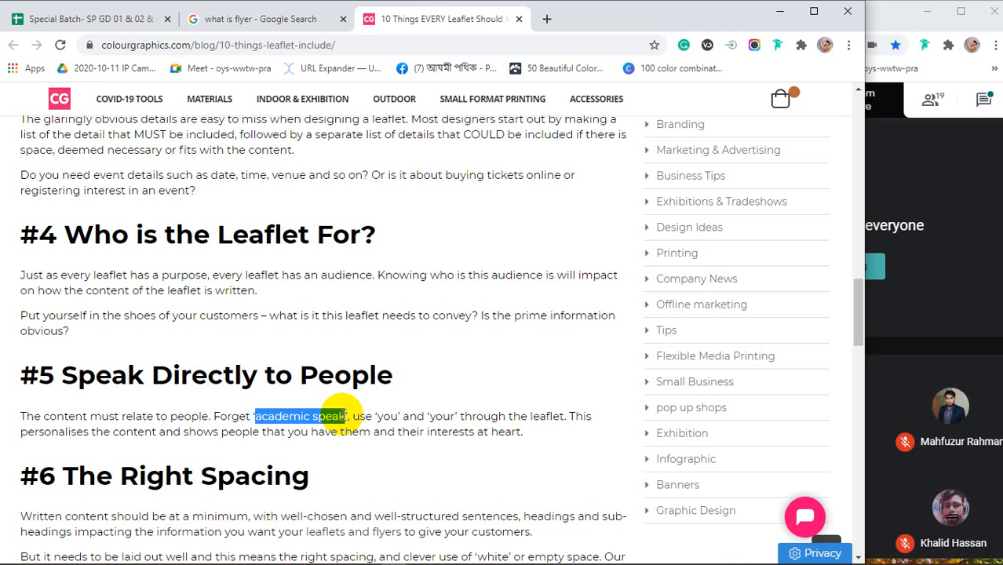
{"action": "left_click", "coordinate": [282, 414]}
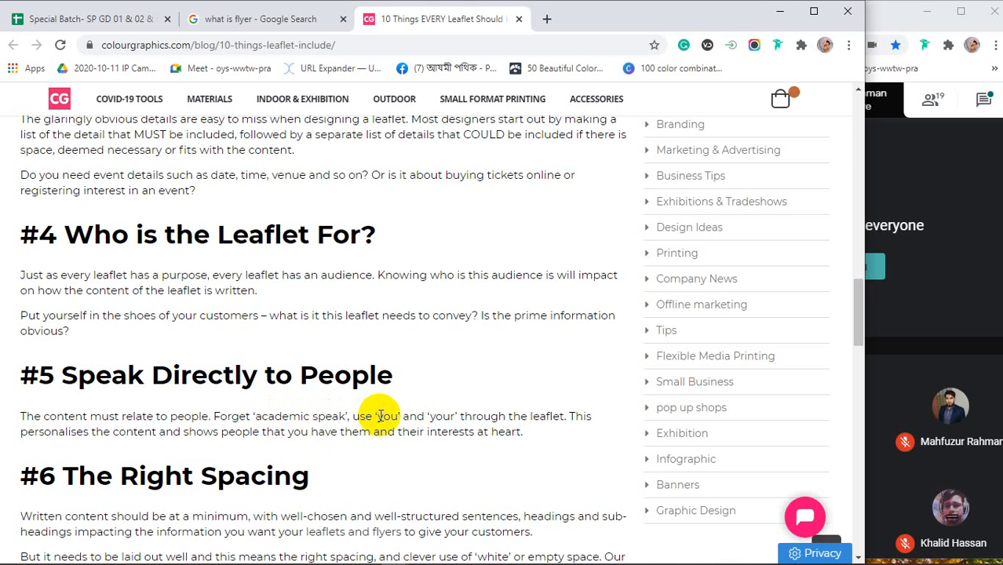
{"action": "left_click_drag", "start_coordinate": [377, 415], "coordinate": [444, 413]}
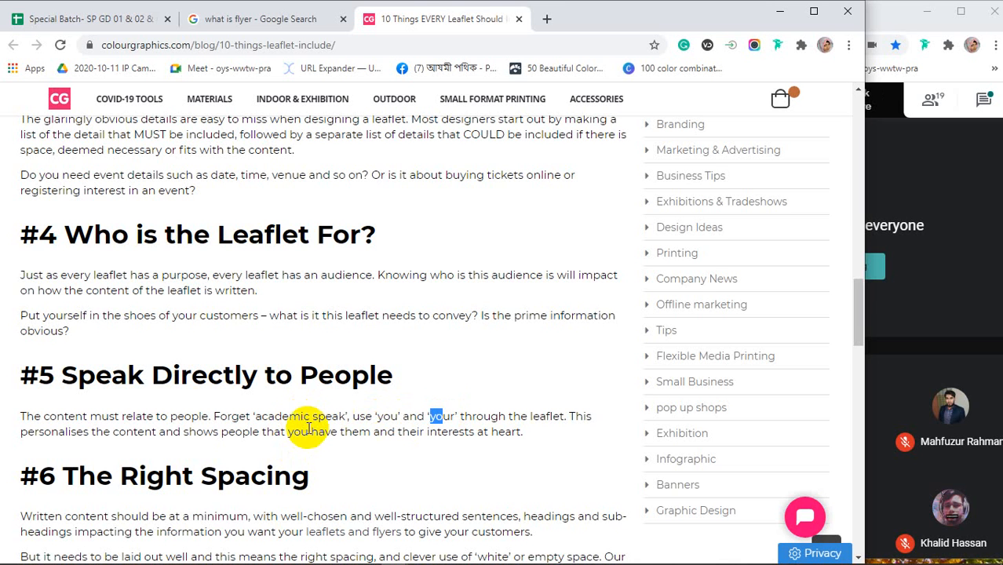
{"action": "left_click_drag", "start_coordinate": [378, 416], "coordinate": [403, 415]}
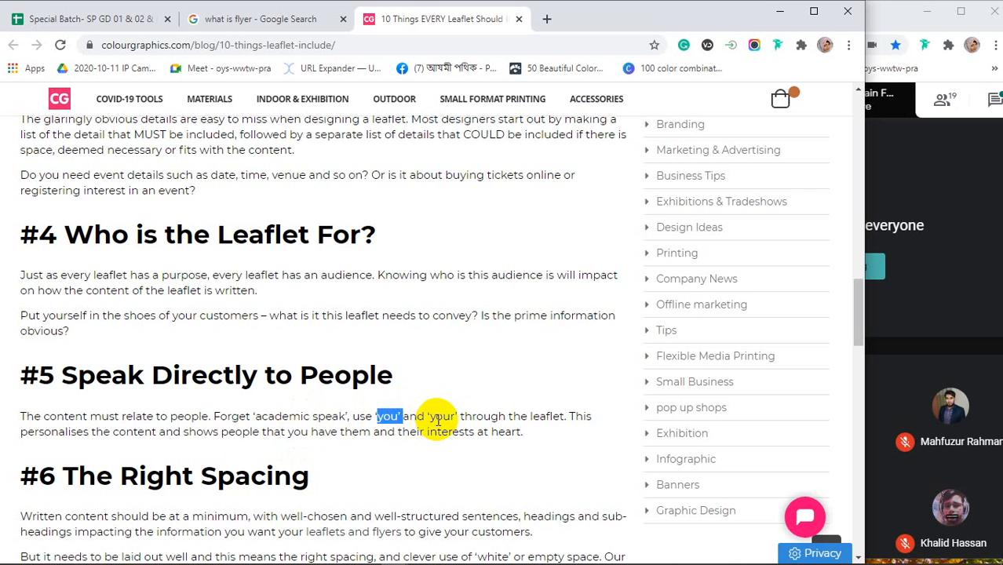
{"action": "left_click_drag", "start_coordinate": [35, 433], "coordinate": [302, 430]}
{"action": "left_click", "coordinate": [371, 418]}
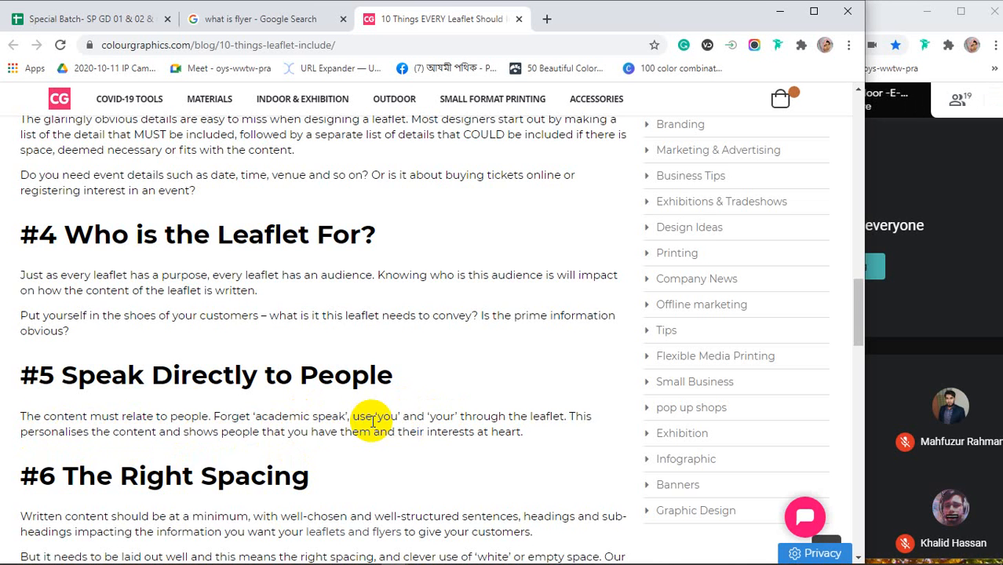
Step: Explain point #6, highlighting "The Right Spacing" and the opening words about keeping written content at a minimum
{"action": "scroll", "coordinate": [369, 414], "scroll_direction": "down", "scroll_amount": 2}
{"action": "left_click_drag", "start_coordinate": [64, 328], "coordinate": [302, 323]}
{"action": "scroll", "coordinate": [298, 325], "scroll_direction": "down", "scroll_amount": 1}
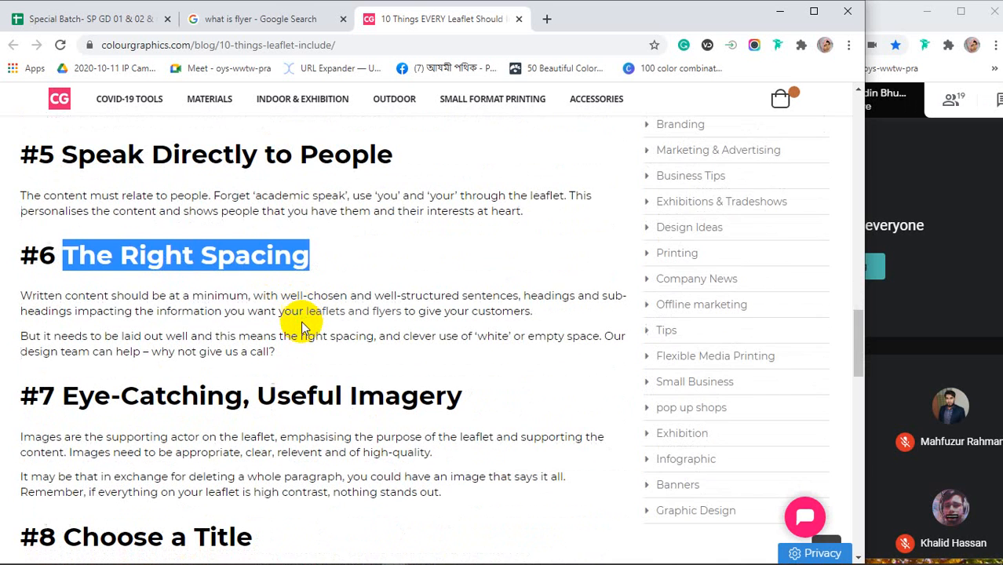
{"action": "left_click", "coordinate": [263, 302]}
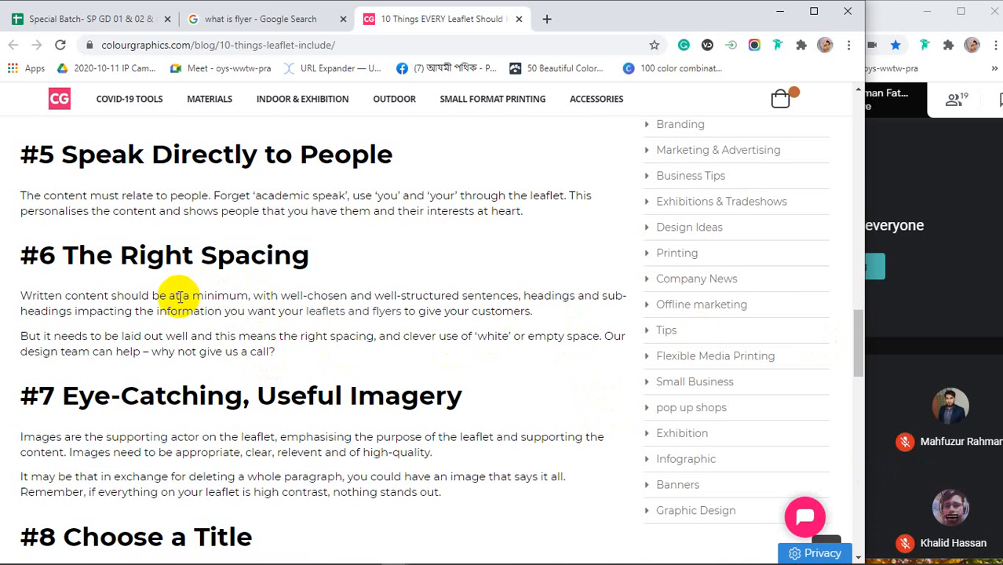
{"action": "left_click_drag", "start_coordinate": [180, 297], "coordinate": [20, 296]}
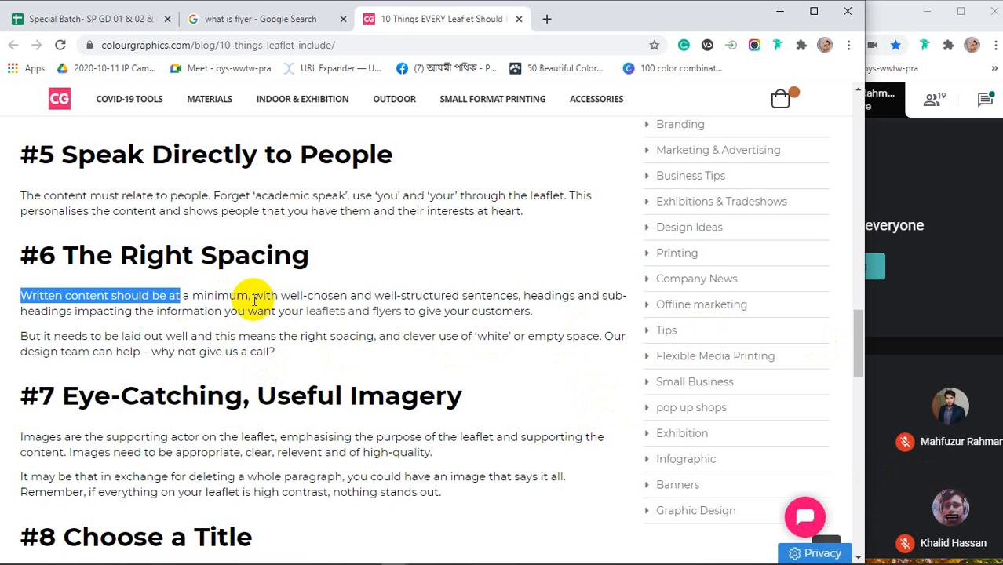
{"action": "left_click_drag", "start_coordinate": [248, 296], "coordinate": [275, 296]}
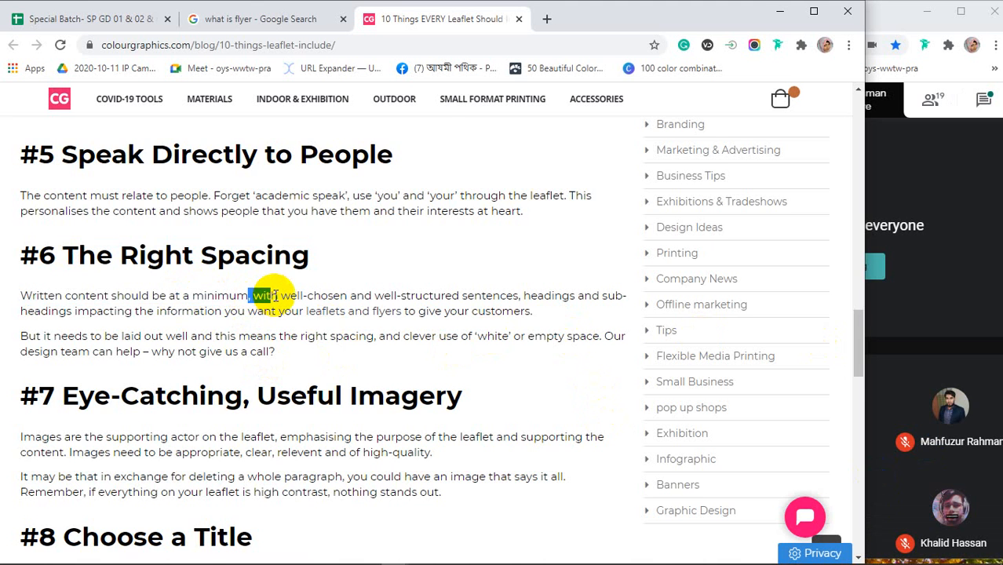
Step: Explain point #7, highlighting the "Eye-Catching, Useful Imagery" heading and the phrase "supporting actor"
{"action": "scroll", "coordinate": [275, 296], "scroll_direction": "down", "scroll_amount": 1}
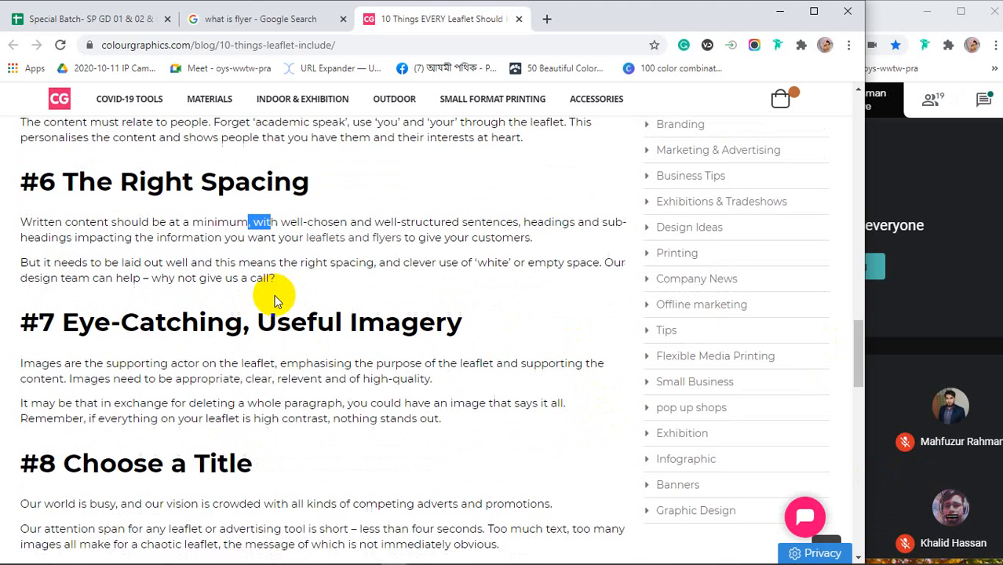
{"action": "left_click", "coordinate": [67, 328]}
{"action": "left_click_drag", "start_coordinate": [66, 328], "coordinate": [451, 326]}
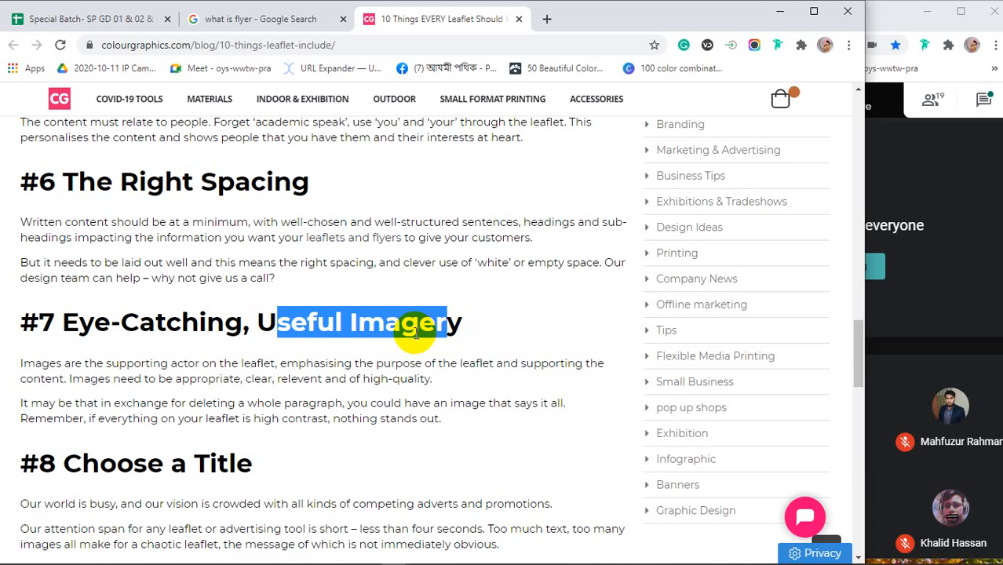
{"action": "left_click", "coordinate": [364, 324]}
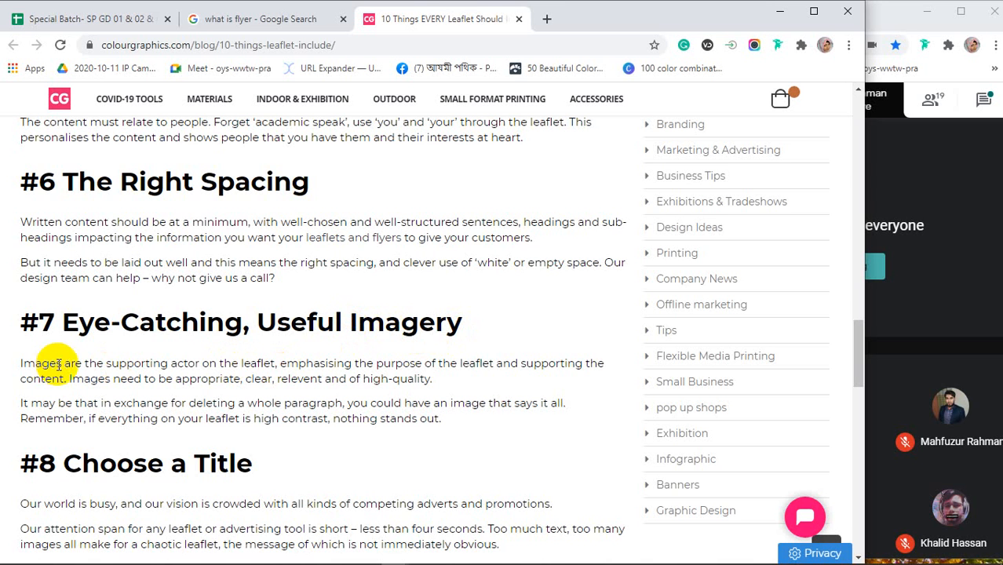
{"action": "left_click_drag", "start_coordinate": [112, 364], "coordinate": [255, 364]}
{"action": "left_click", "coordinate": [107, 364]}
{"action": "left_click_drag", "start_coordinate": [107, 364], "coordinate": [202, 365]}
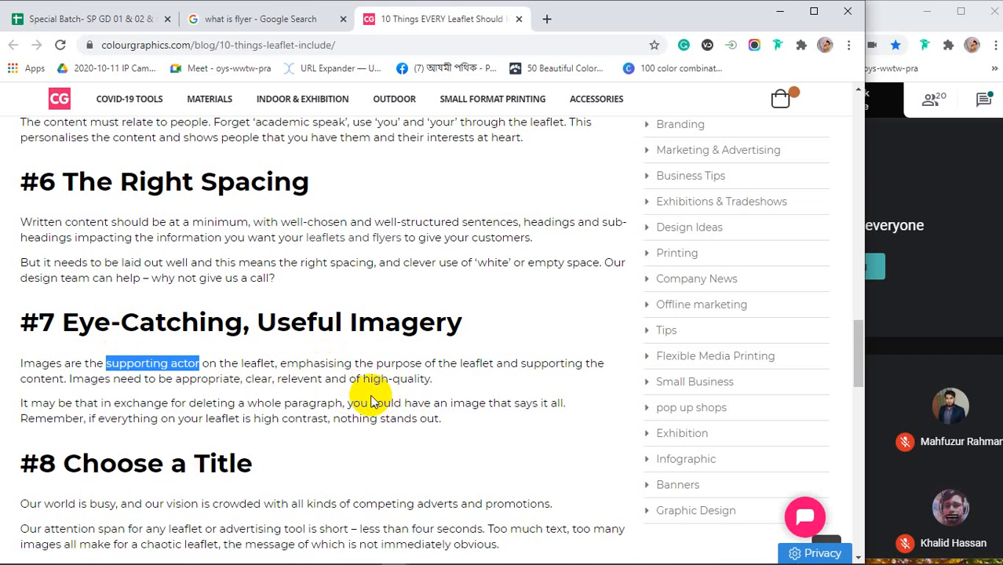
Step: Introduce point #8, highlighting "Choose a Title" and the attention span phrase "less than four seconds"
{"action": "scroll", "coordinate": [370, 398], "scroll_direction": "down", "scroll_amount": 1}
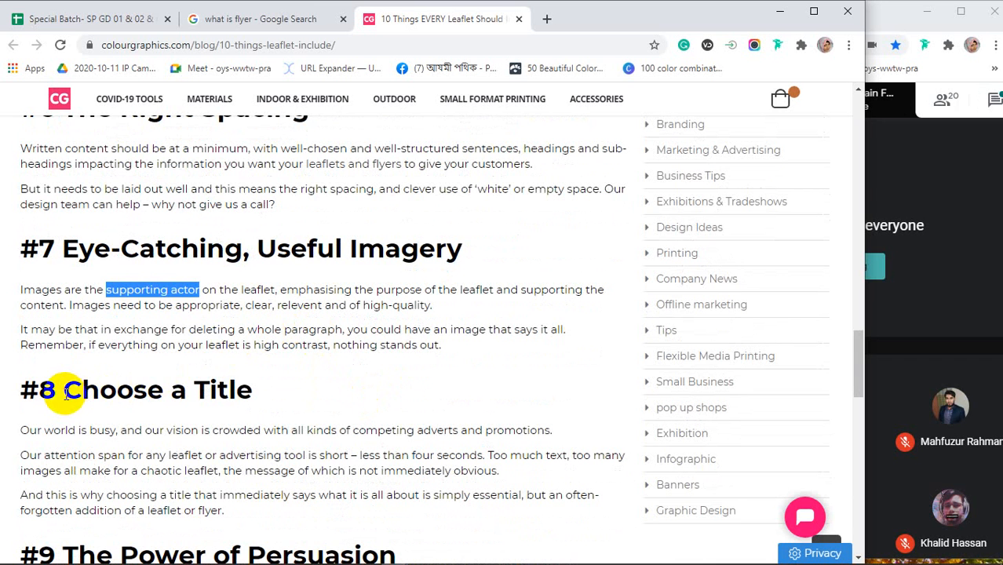
{"action": "left_click_drag", "start_coordinate": [64, 390], "coordinate": [255, 396]}
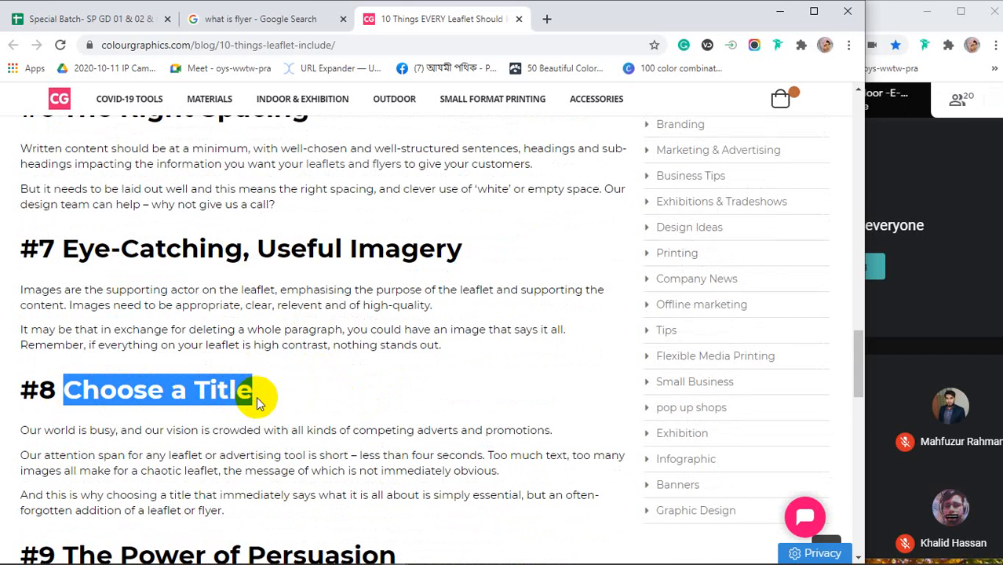
{"action": "scroll", "coordinate": [255, 396], "scroll_direction": "down", "scroll_amount": 2}
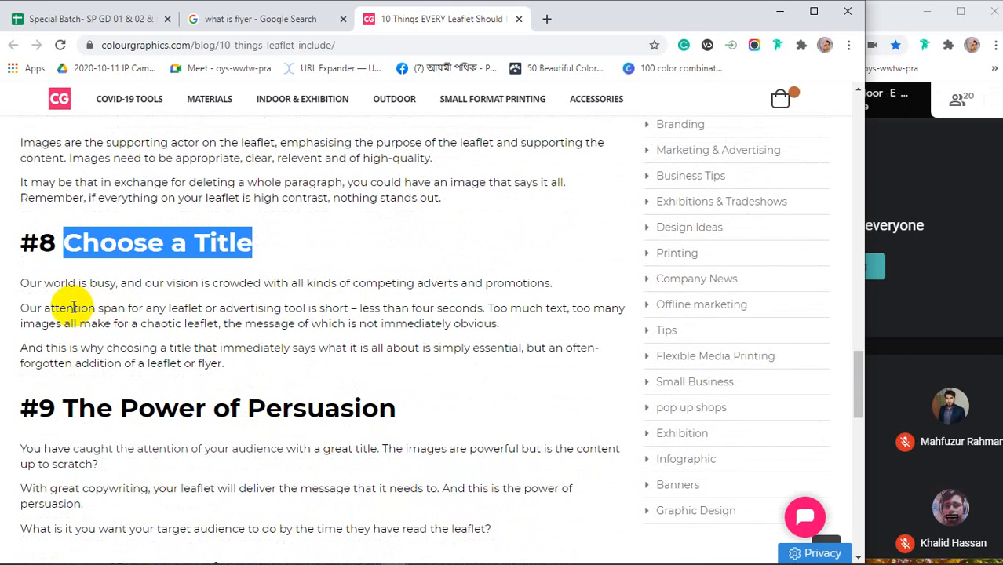
{"action": "left_click_drag", "start_coordinate": [24, 308], "coordinate": [119, 309]}
{"action": "left_click_drag", "start_coordinate": [422, 308], "coordinate": [482, 307]}
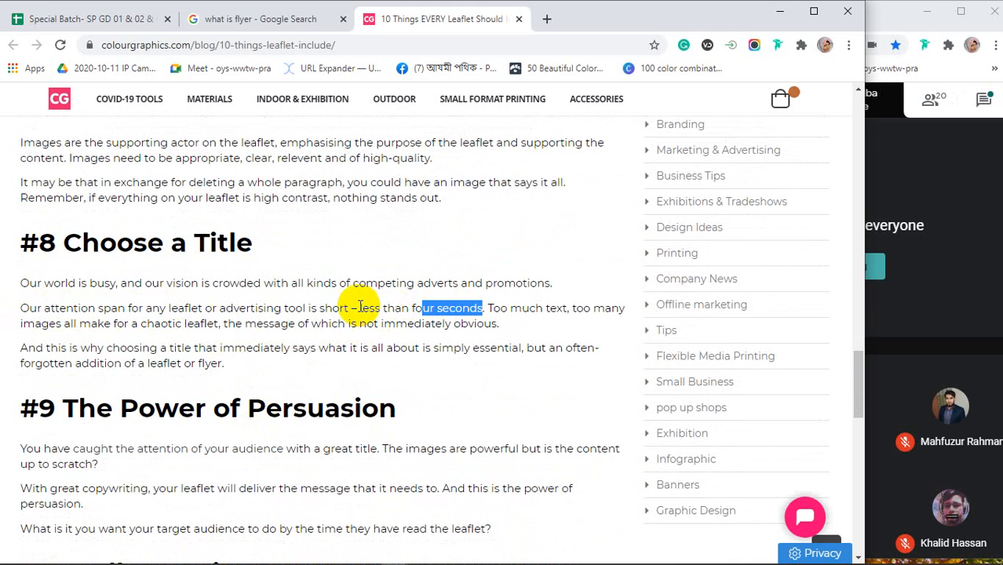
{"action": "left_click_drag", "start_coordinate": [359, 308], "coordinate": [484, 308]}
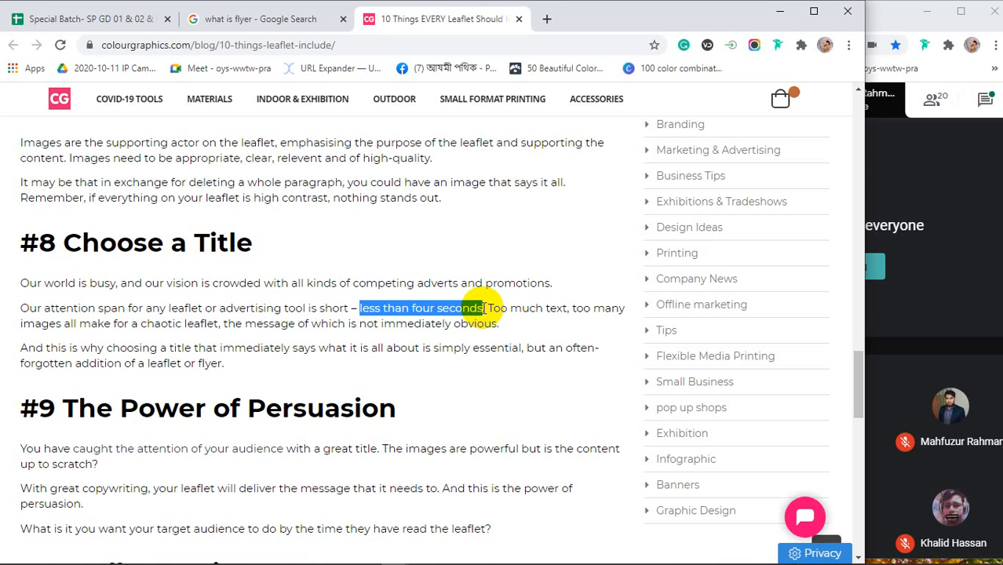
{"action": "left_click", "coordinate": [386, 309]}
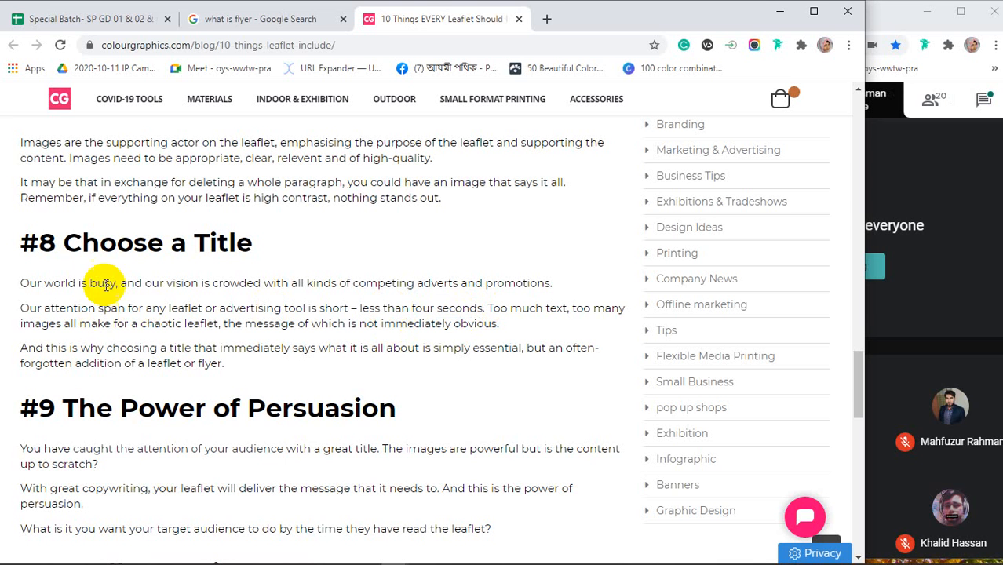
Step: Recap the headings of points #8 and #7, highlighting "Choose a Title", "Eye-Catching," and "Imagery"
{"action": "left_click_drag", "start_coordinate": [66, 243], "coordinate": [250, 245]}
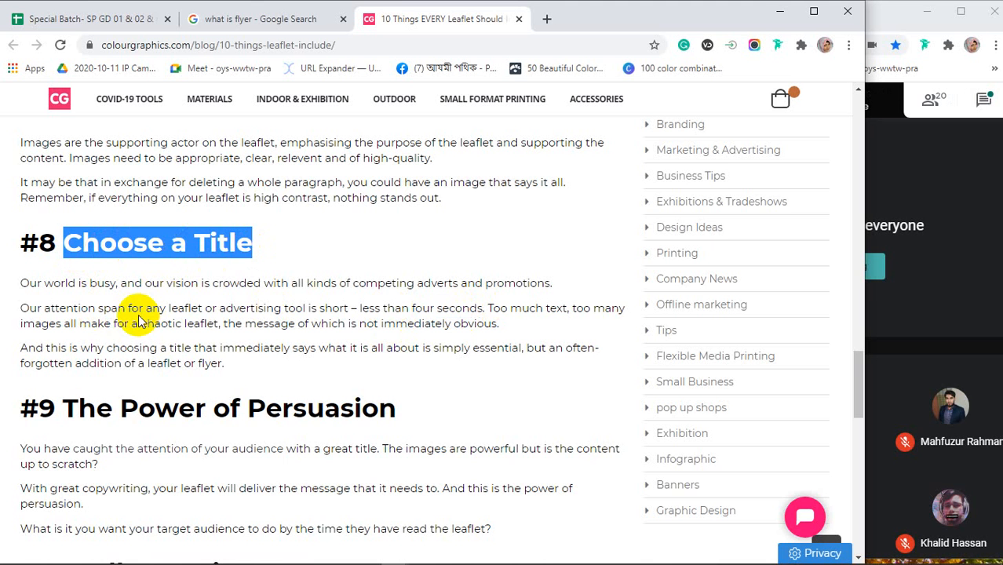
{"action": "scroll", "coordinate": [190, 165], "scroll_direction": "up", "scroll_amount": 2}
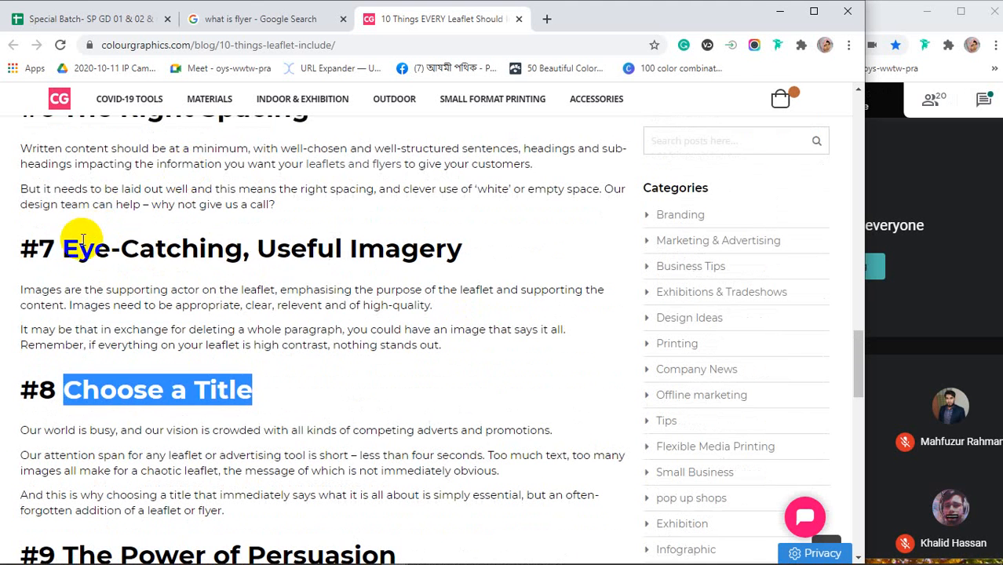
{"action": "left_click_drag", "start_coordinate": [64, 247], "coordinate": [251, 254]}
{"action": "scroll", "coordinate": [246, 265], "scroll_direction": "down", "scroll_amount": 1}
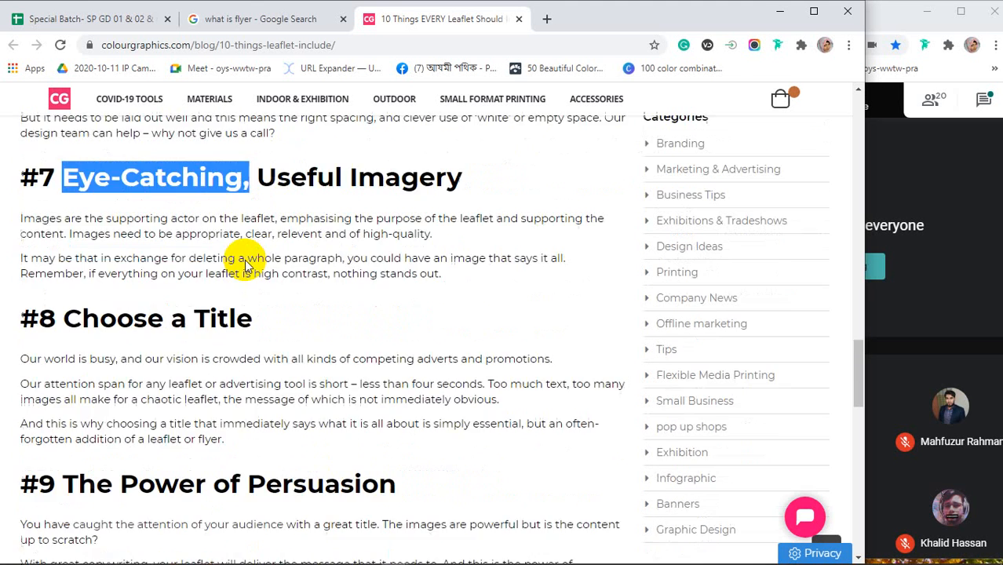
{"action": "scroll", "coordinate": [245, 265], "scroll_direction": "up", "scroll_amount": 1}
{"action": "left_click_drag", "start_coordinate": [342, 248], "coordinate": [431, 258]}
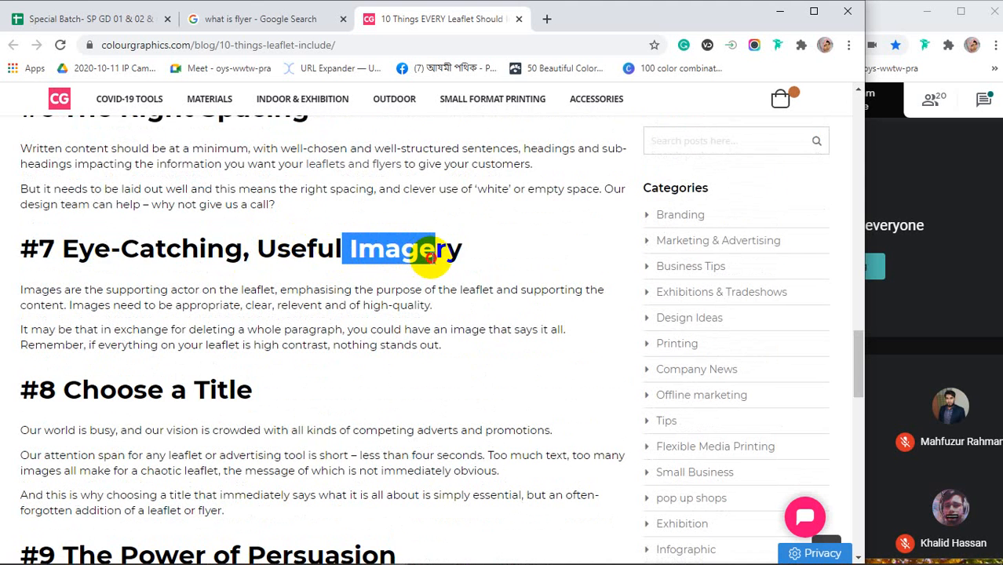
Step: Review the point #8 warning about chaotic leaflets, highlighting "too many", "images" and "message"
{"action": "scroll", "coordinate": [429, 258], "scroll_direction": "down", "scroll_amount": 3}
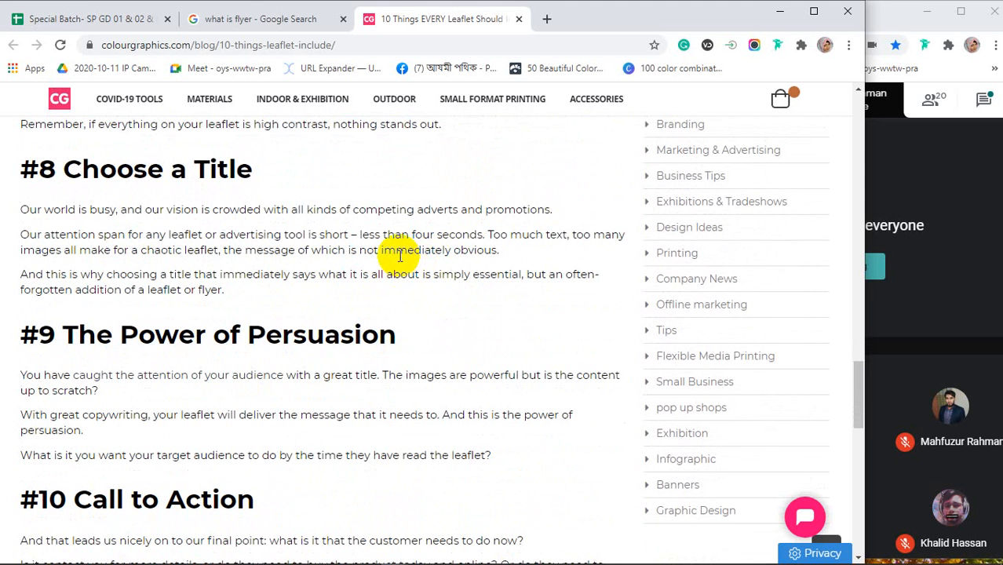
{"action": "left_click_drag", "start_coordinate": [492, 234], "coordinate": [622, 234]}
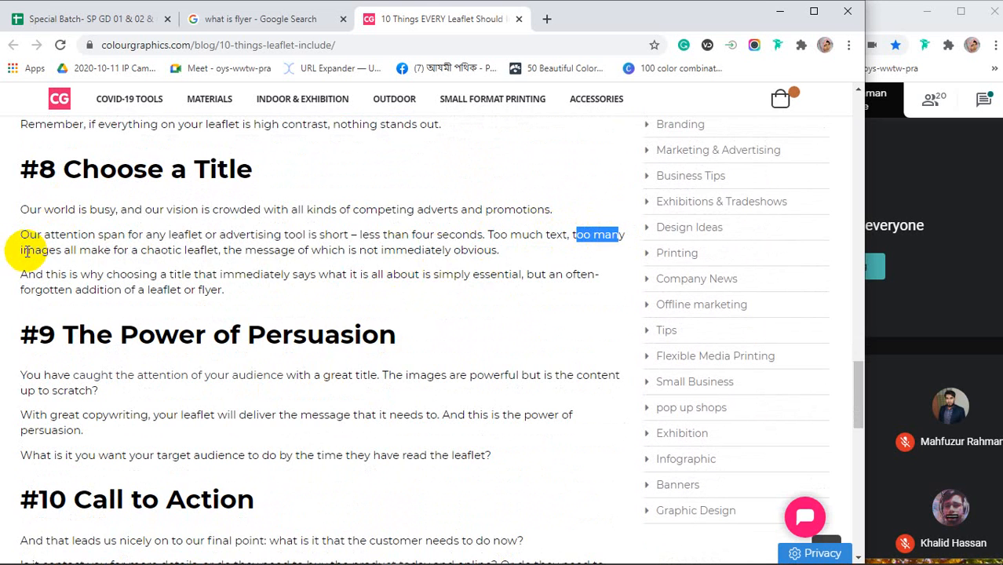
{"action": "left_click_drag", "start_coordinate": [21, 250], "coordinate": [63, 251]}
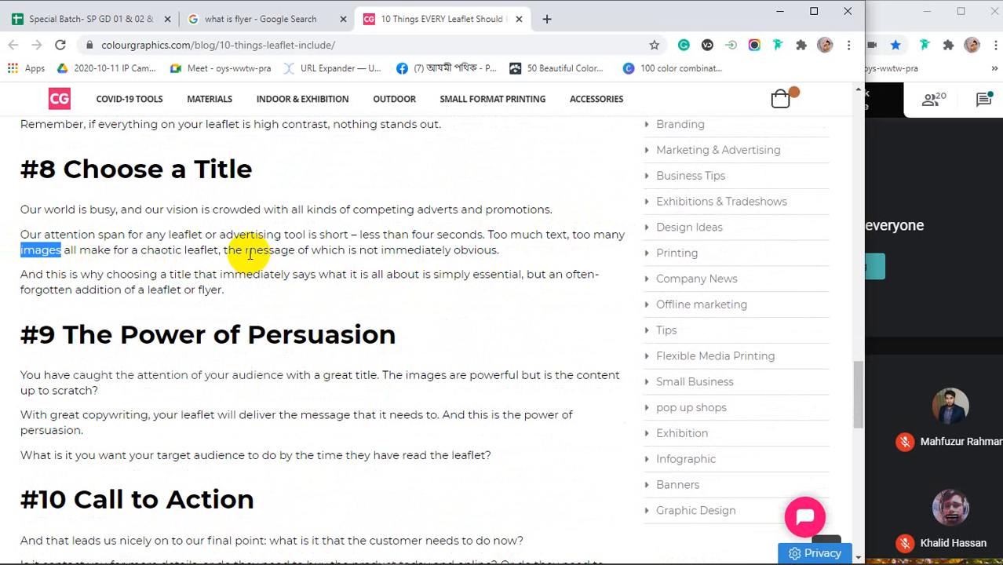
{"action": "left_click_drag", "start_coordinate": [244, 249], "coordinate": [294, 252]}
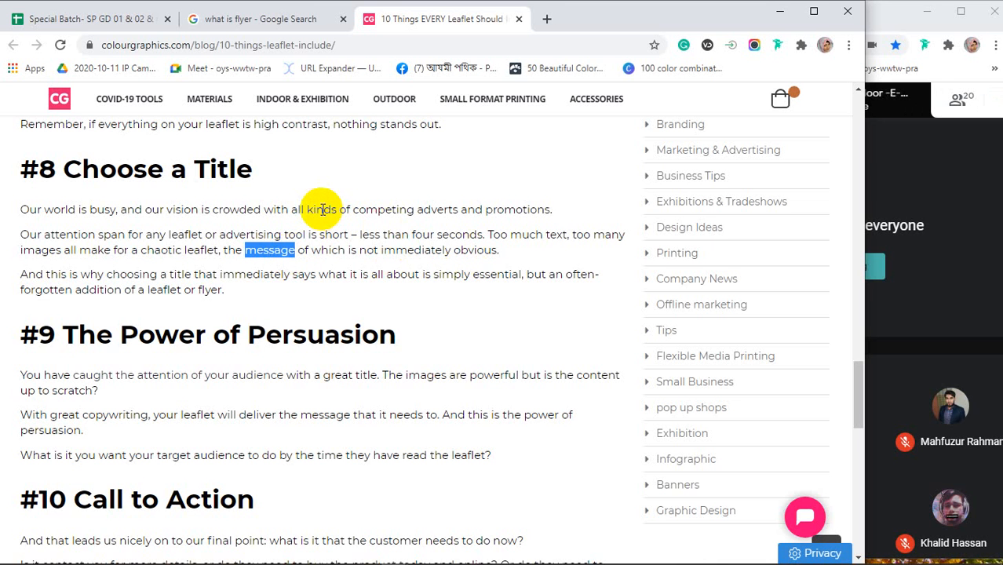
Step: Explain point #9, highlighting "The Power of Persuasion", "great title" and "Persuasion", and clear the highlight
{"action": "scroll", "coordinate": [321, 209], "scroll_direction": "down", "scroll_amount": 1}
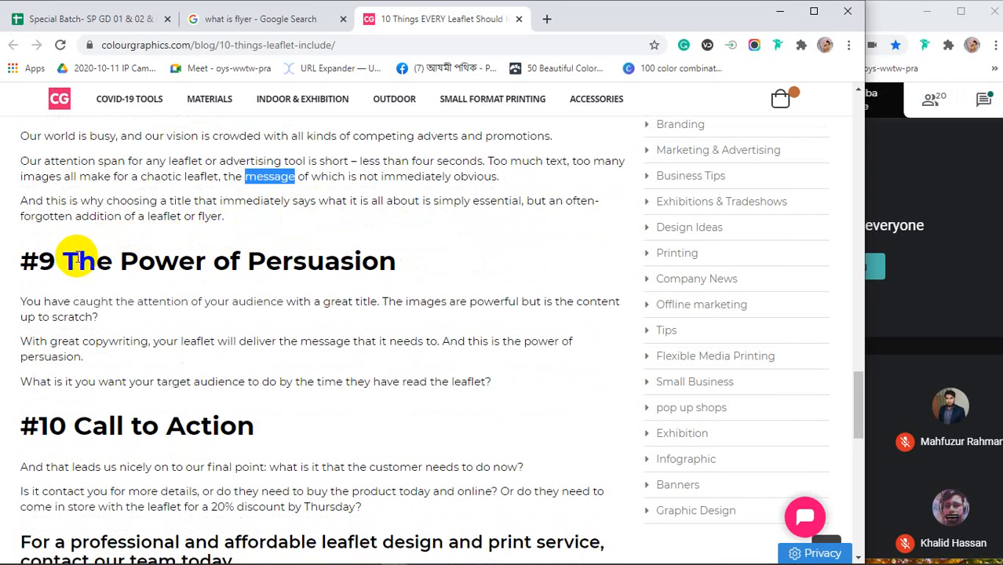
{"action": "left_click_drag", "start_coordinate": [64, 261], "coordinate": [398, 255]}
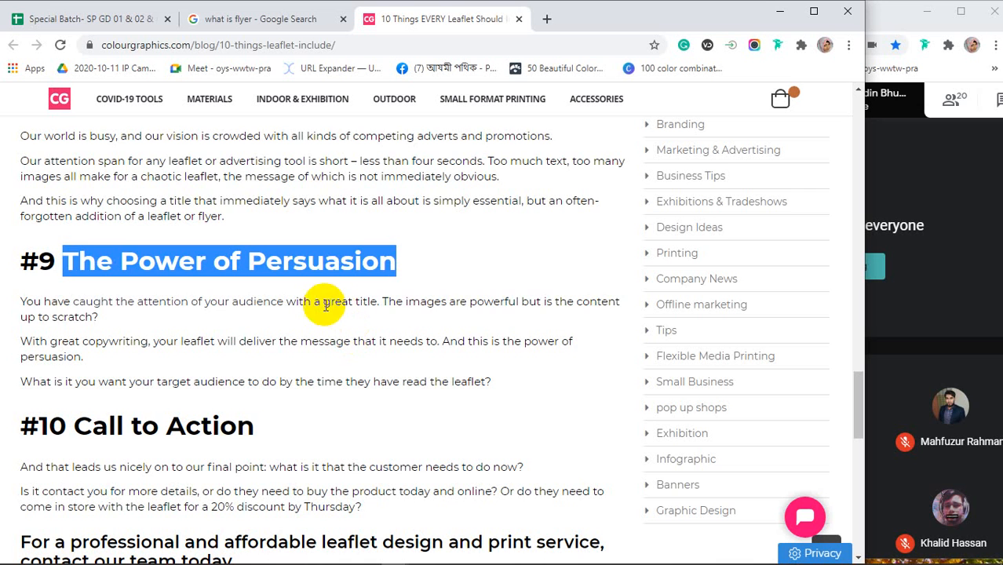
{"action": "left_click_drag", "start_coordinate": [322, 302], "coordinate": [380, 302]}
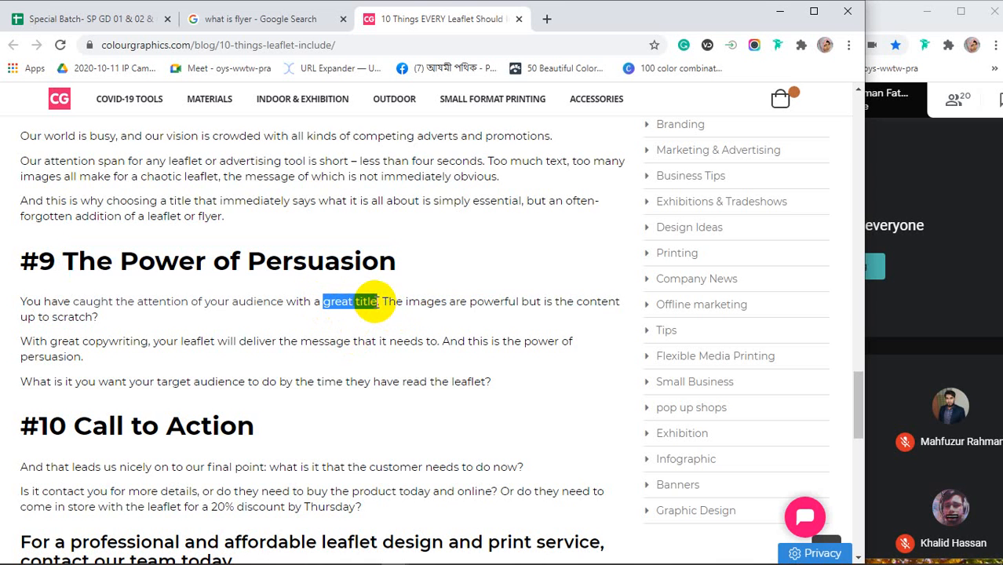
{"action": "left_click_drag", "start_coordinate": [120, 261], "coordinate": [417, 267]}
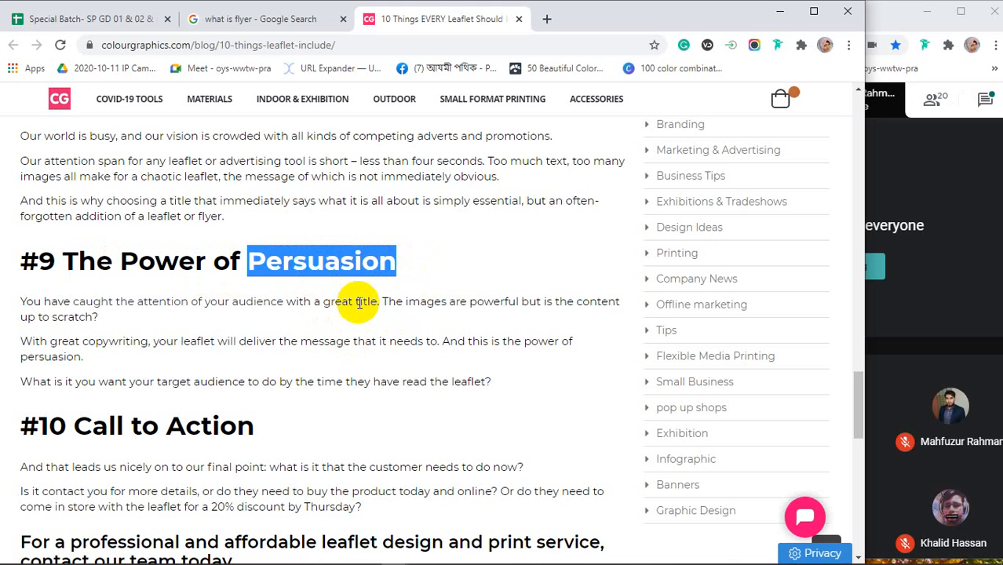
{"action": "left_click", "coordinate": [388, 326]}
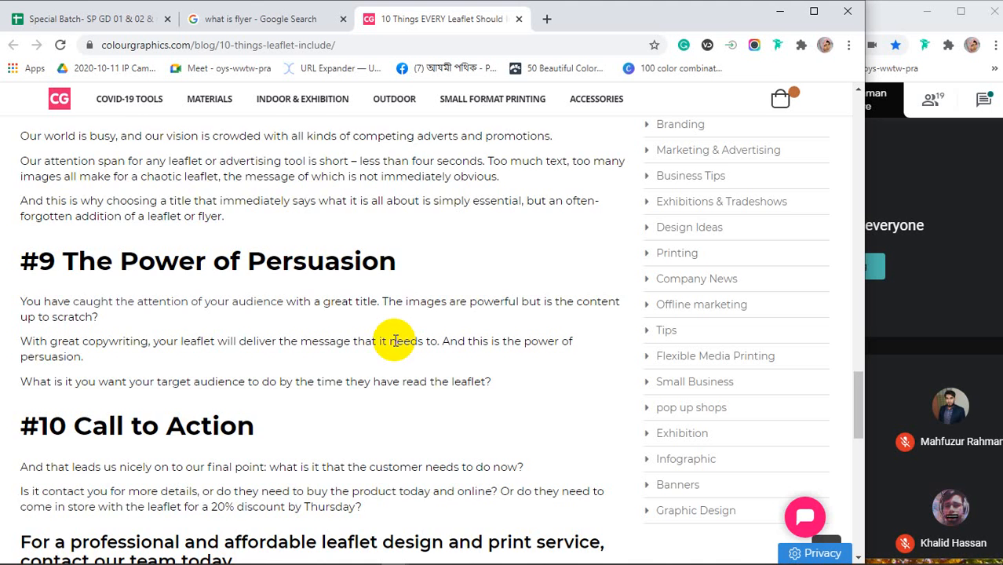
Step: Explain point #10, highlighting "Call to Action" and the contact, buy online and 20% discount examples beneath it, and close the leaflet article
{"action": "scroll", "coordinate": [394, 341], "scroll_direction": "down", "scroll_amount": 3}
{"action": "left_click_drag", "start_coordinate": [75, 205], "coordinate": [251, 216]}
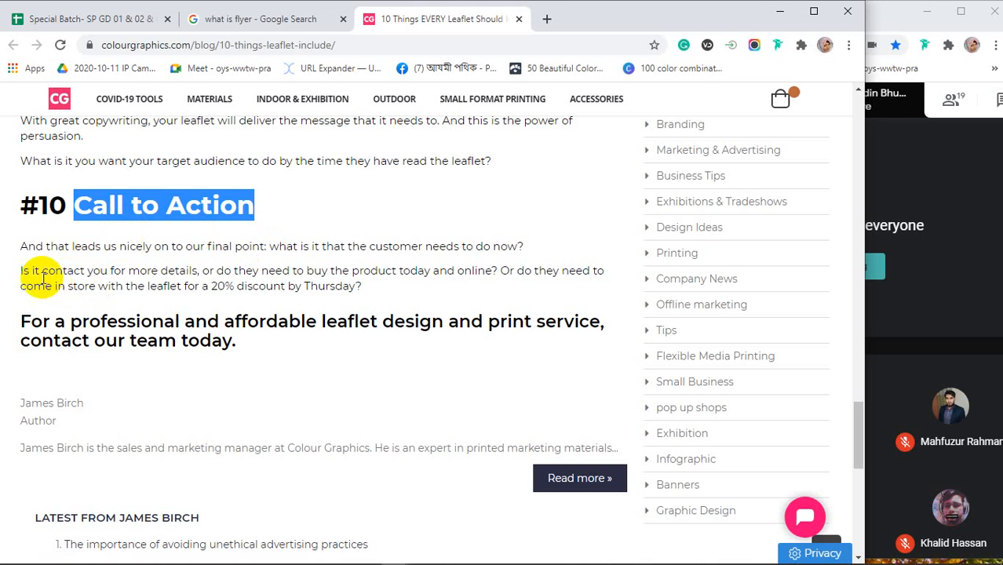
{"action": "left_click_drag", "start_coordinate": [29, 271], "coordinate": [194, 270]}
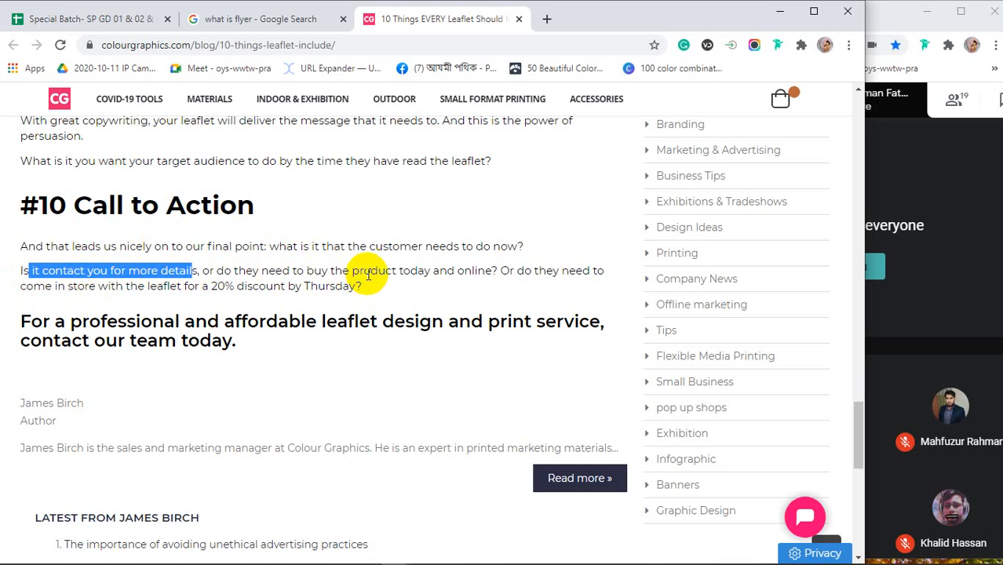
{"action": "left_click_drag", "start_coordinate": [370, 270], "coordinate": [491, 271]}
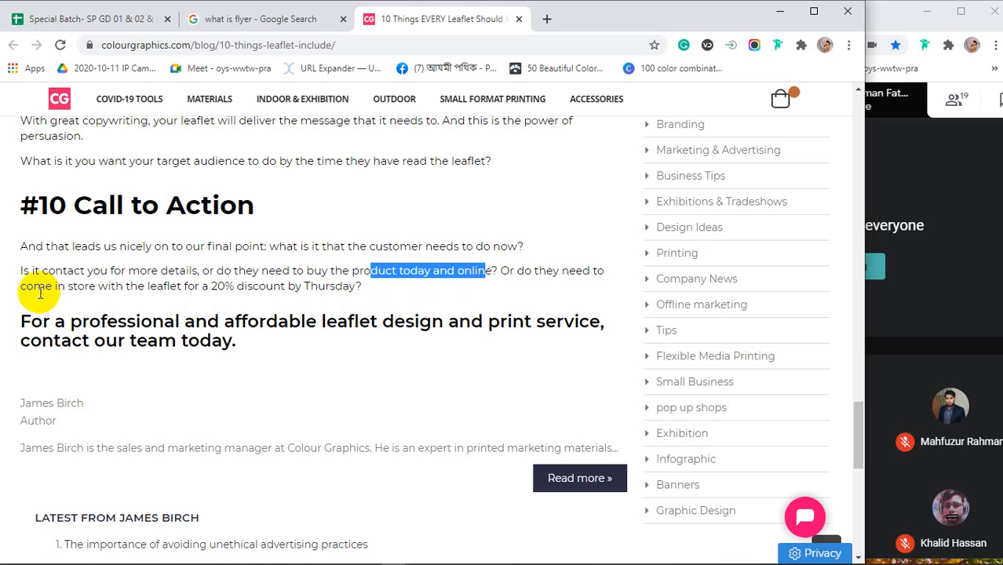
{"action": "left_click_drag", "start_coordinate": [44, 287], "coordinate": [331, 286]}
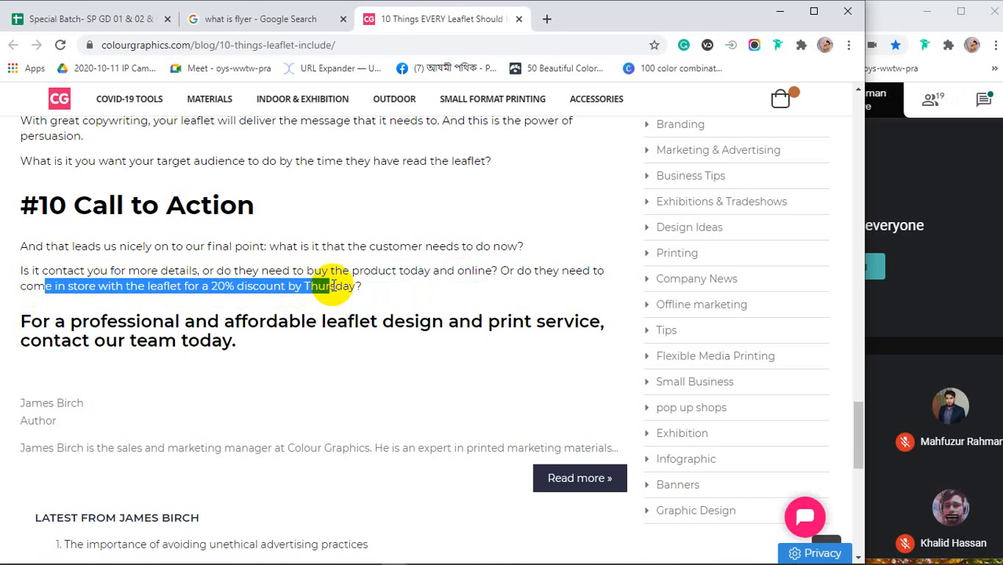
{"action": "left_click", "coordinate": [518, 19]}
Step: Expand the related question "What are the types of flyers?" and highlight "Pamphlet" and "Tri-Fold Brochures" in its list, clearing the highlight
{"action": "scroll", "coordinate": [340, 330], "scroll_direction": "down", "scroll_amount": 2}
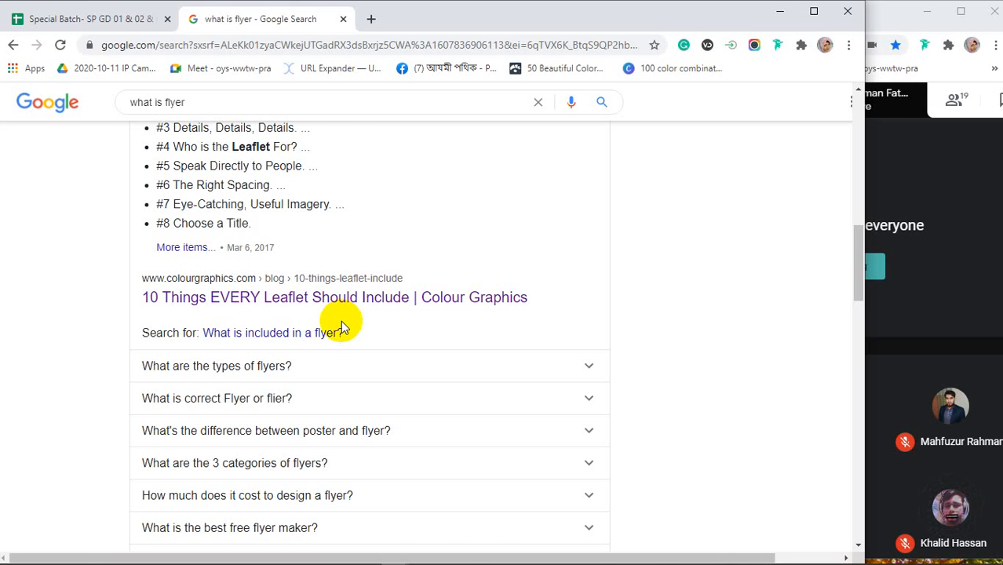
{"action": "scroll", "coordinate": [298, 299], "scroll_direction": "down", "scroll_amount": 2}
{"action": "left_click", "coordinate": [208, 222]}
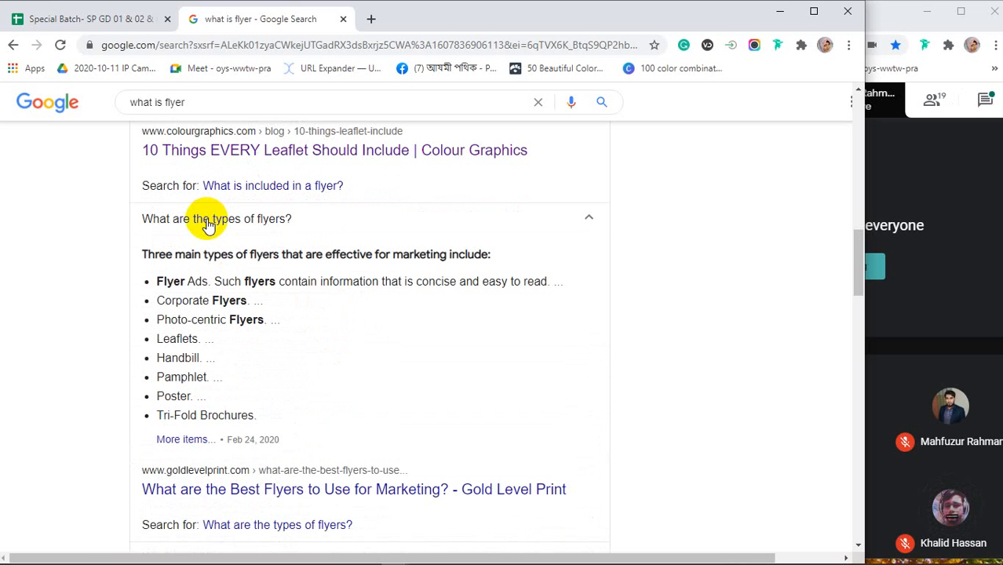
{"action": "left_click", "coordinate": [208, 222]}
{"action": "left_click", "coordinate": [208, 222]}
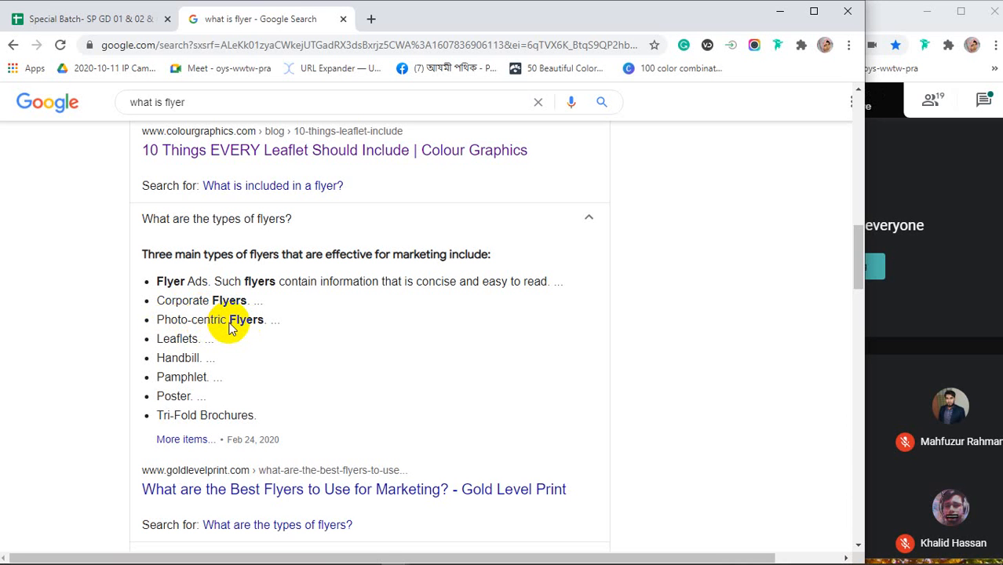
{"action": "left_click_drag", "start_coordinate": [164, 377], "coordinate": [212, 377]}
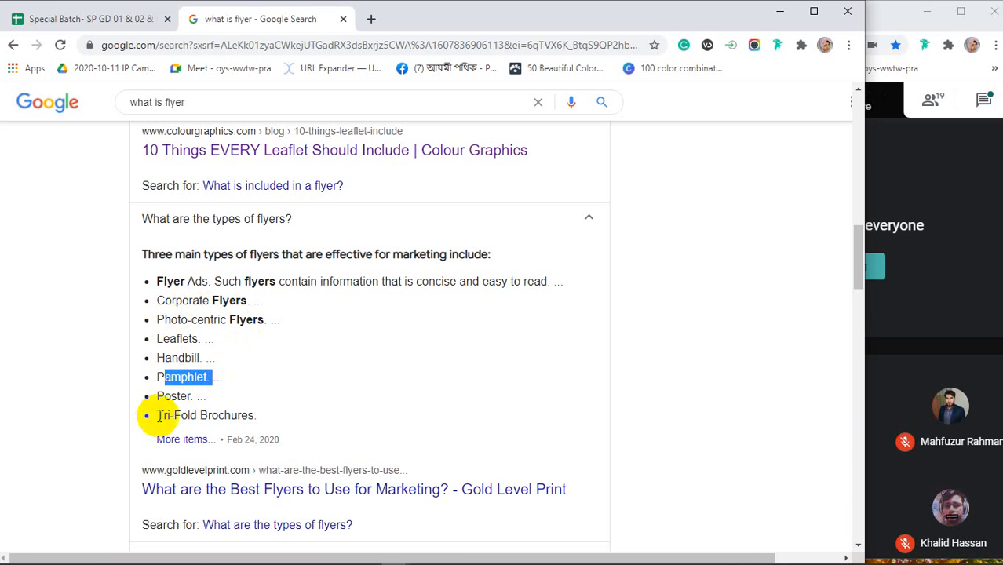
{"action": "left_click_drag", "start_coordinate": [155, 415], "coordinate": [252, 410]}
{"action": "left_click", "coordinate": [255, 409]}
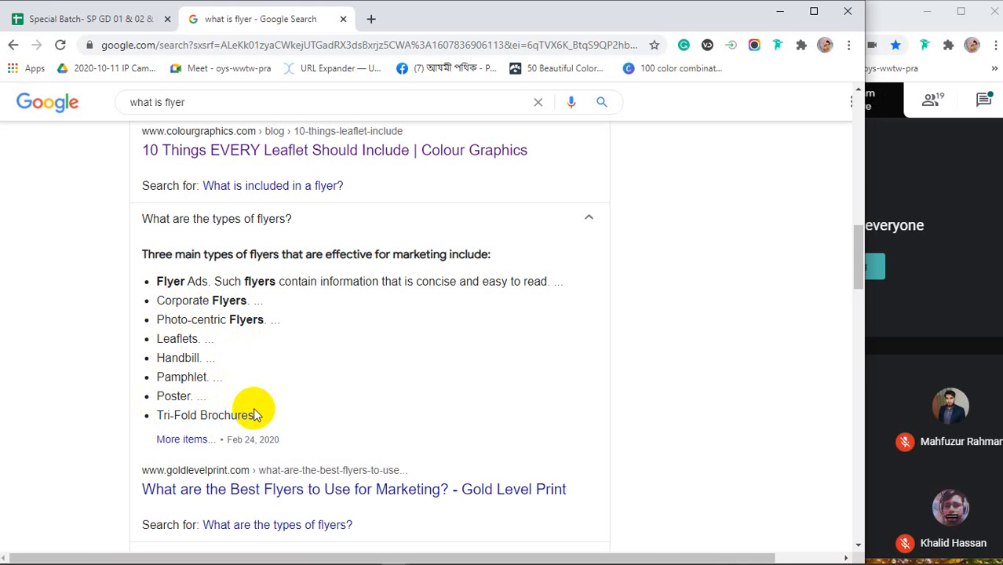
Step: Look through the remaining related questions and expand the answer to "What size is a flyer?"
{"action": "scroll", "coordinate": [224, 322], "scroll_direction": "down", "scroll_amount": 4}
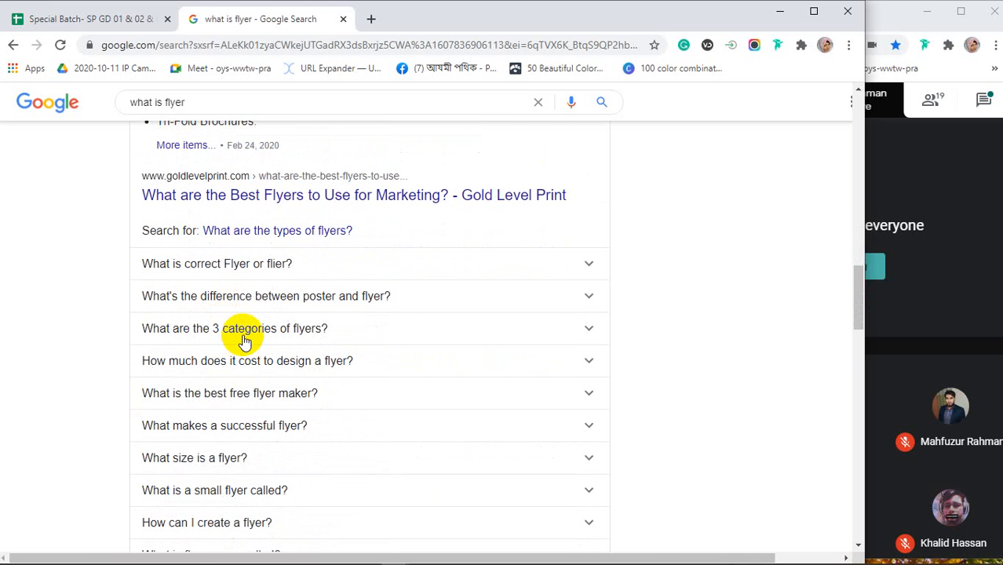
{"action": "scroll", "coordinate": [188, 382], "scroll_direction": "down", "scroll_amount": 1}
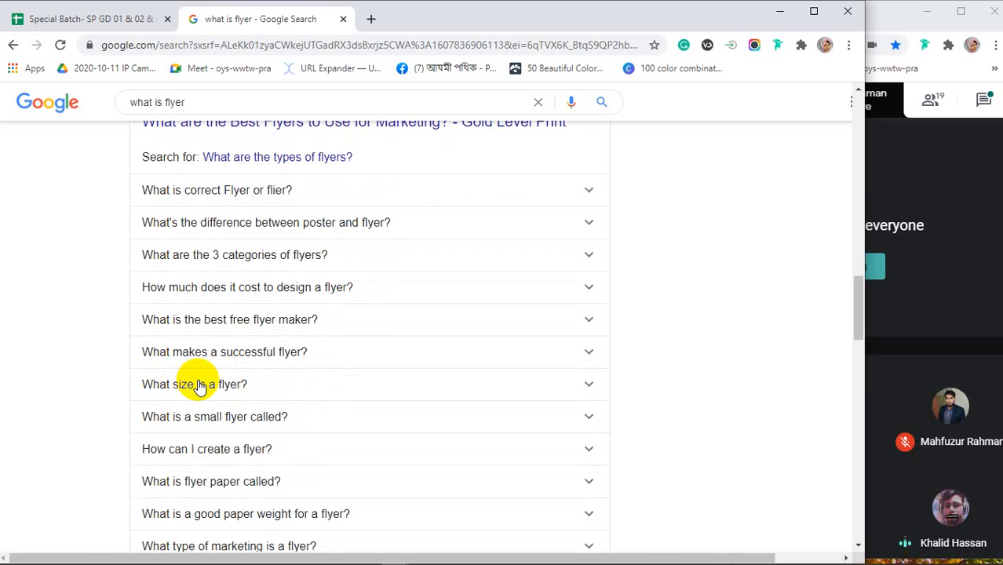
{"action": "scroll", "coordinate": [200, 386], "scroll_direction": "up", "scroll_amount": 2}
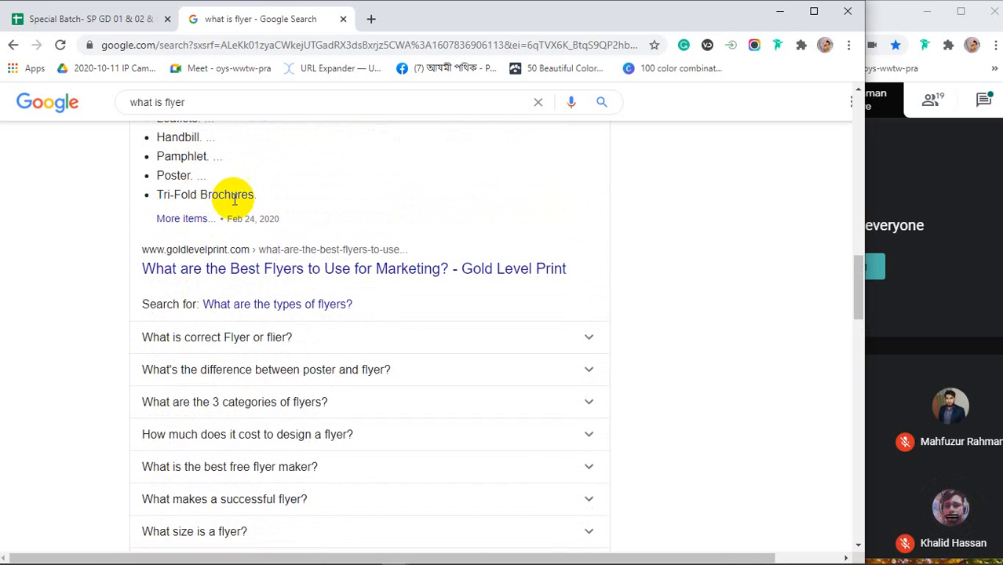
{"action": "scroll", "coordinate": [307, 407], "scroll_direction": "down", "scroll_amount": 2}
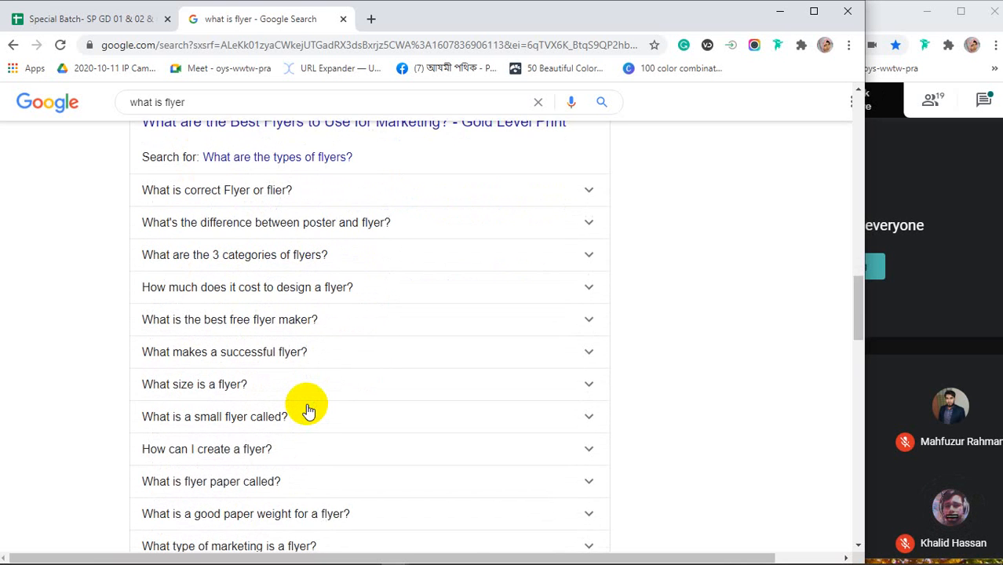
{"action": "scroll", "coordinate": [306, 406], "scroll_direction": "down", "scroll_amount": 1}
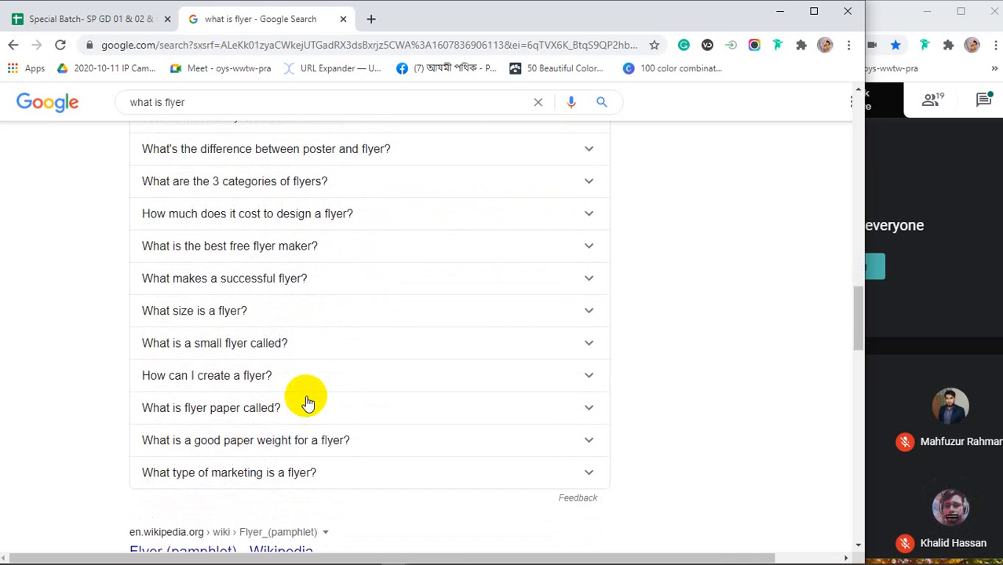
{"action": "left_click", "coordinate": [185, 314]}
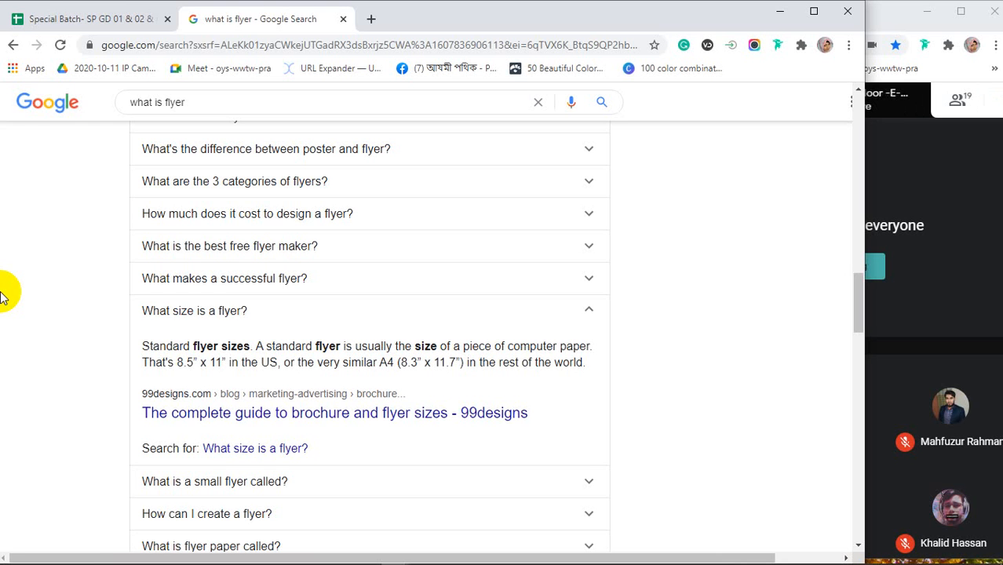
Step: Search Google in a new tab for "custom flyer design" and show the image results
{"action": "left_click", "coordinate": [371, 23]}
{"action": "type", "text": "cu"}
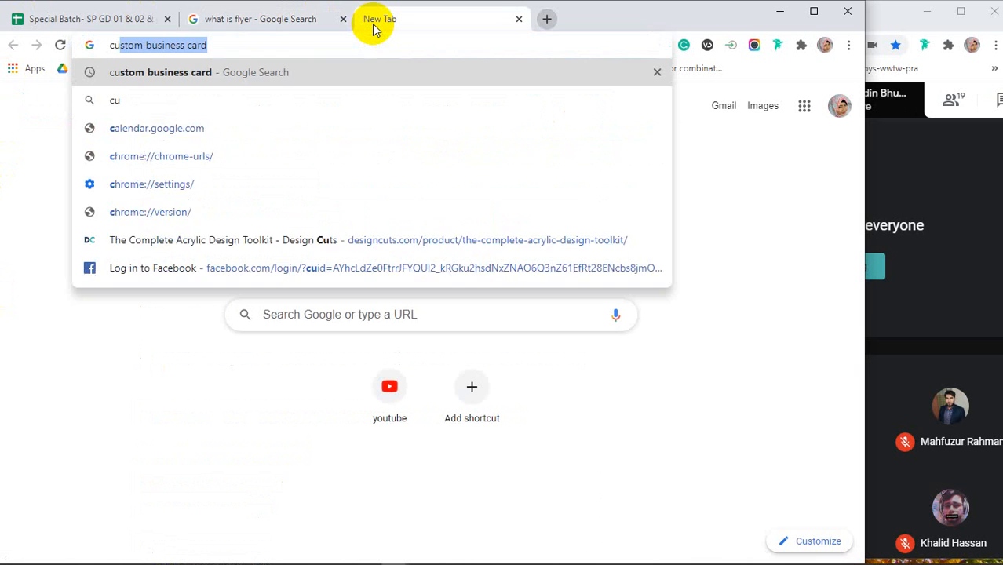
{"action": "type", "text": "stom"}
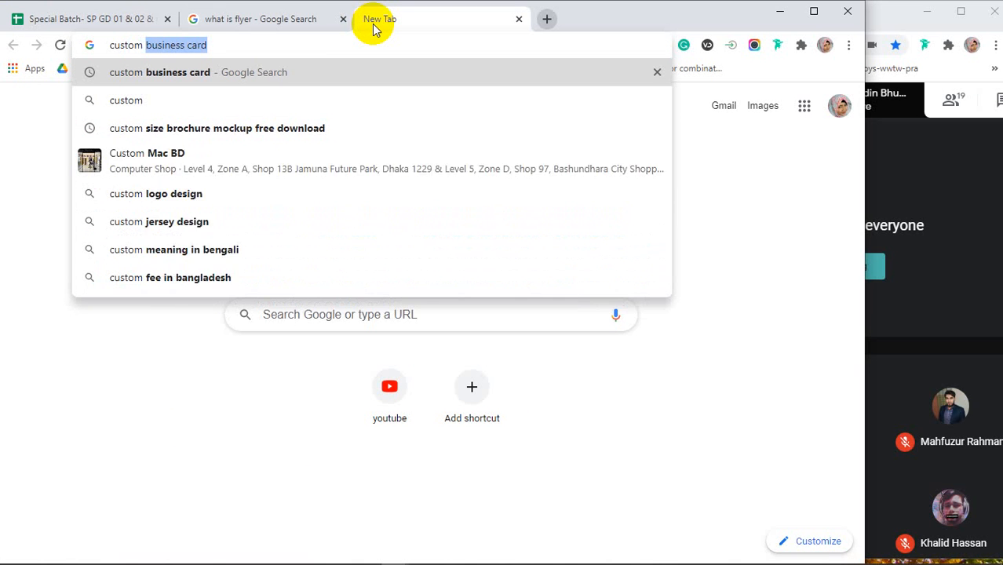
{"action": "type", "text": " fly"}
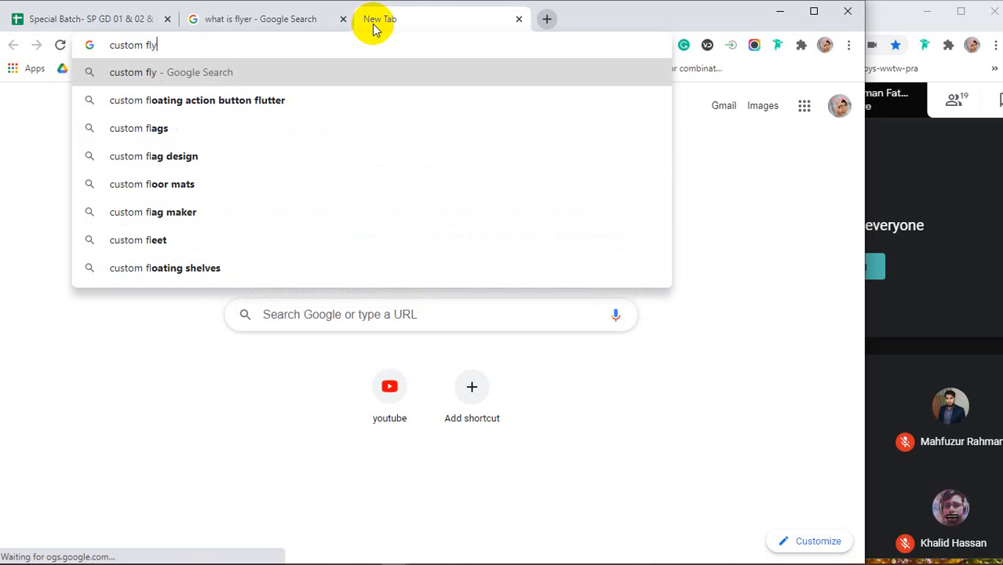
{"action": "type", "text": "er d"}
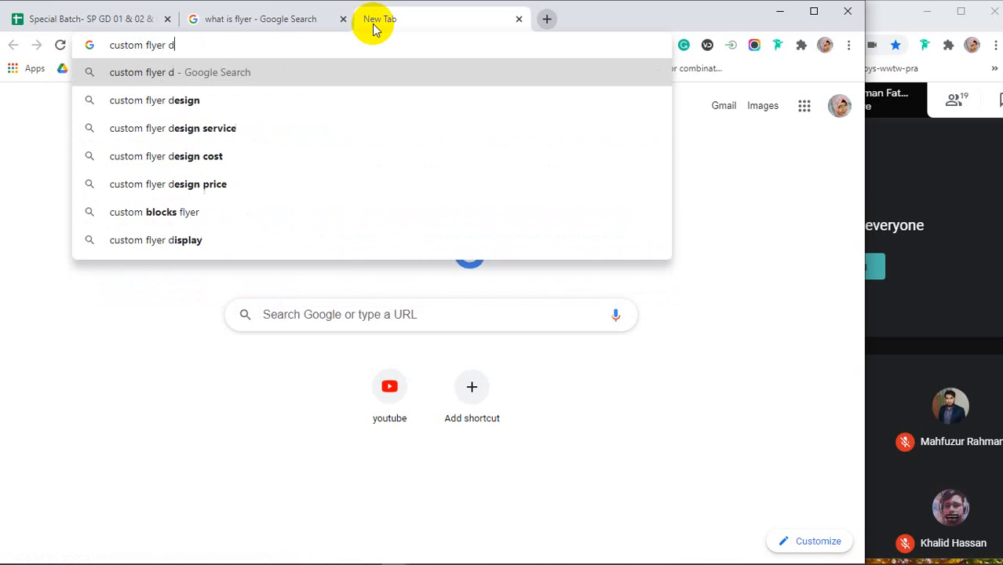
{"action": "type", "text": "esign"}
{"action": "key", "text": "Return"}
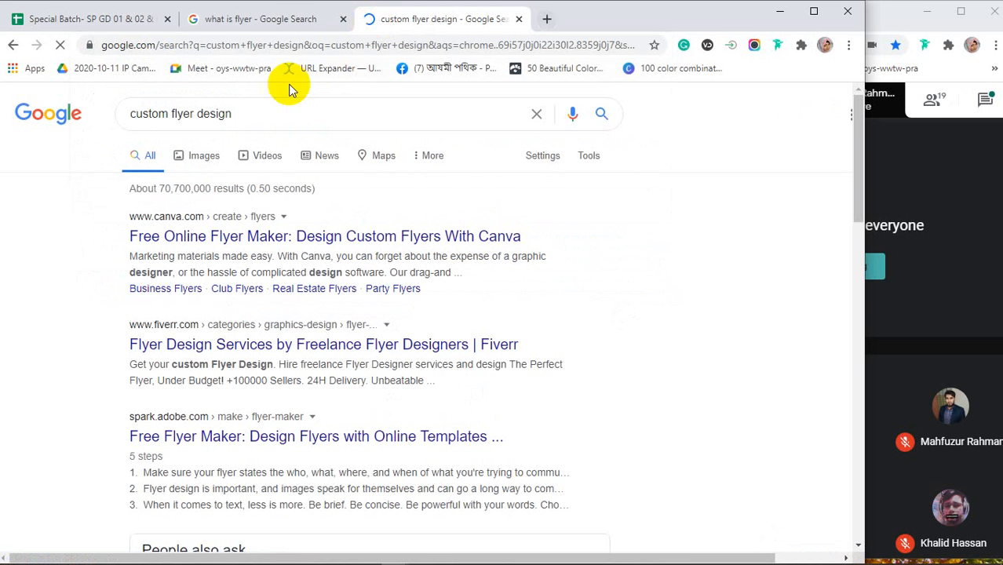
{"action": "left_click", "coordinate": [198, 155]}
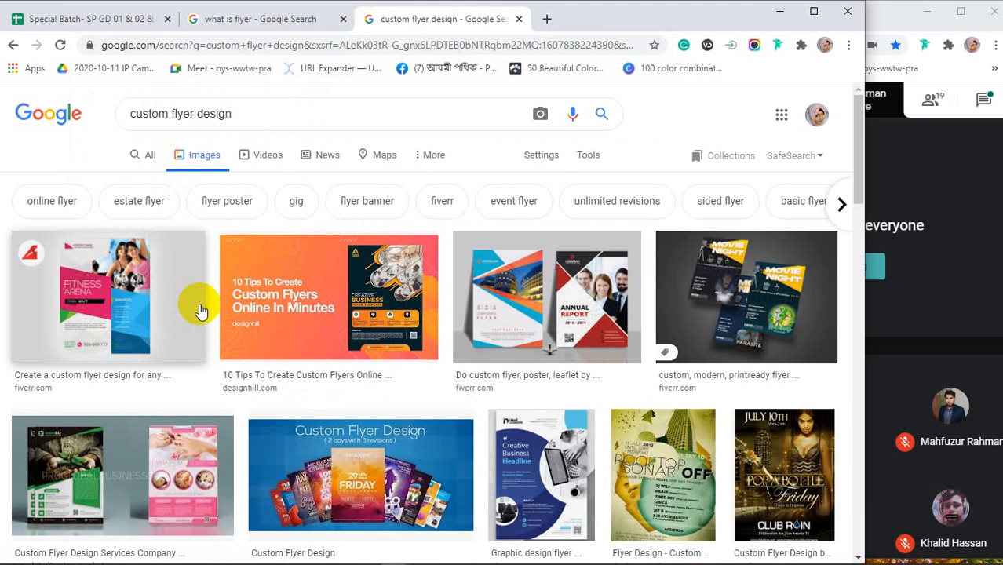
Step: Examine the custom flyer design image results for examples of different flyer layouts and formats
{"action": "scroll", "coordinate": [198, 310], "scroll_direction": "down", "scroll_amount": 4}
{"action": "scroll", "coordinate": [201, 310], "scroll_direction": "down", "scroll_amount": 3}
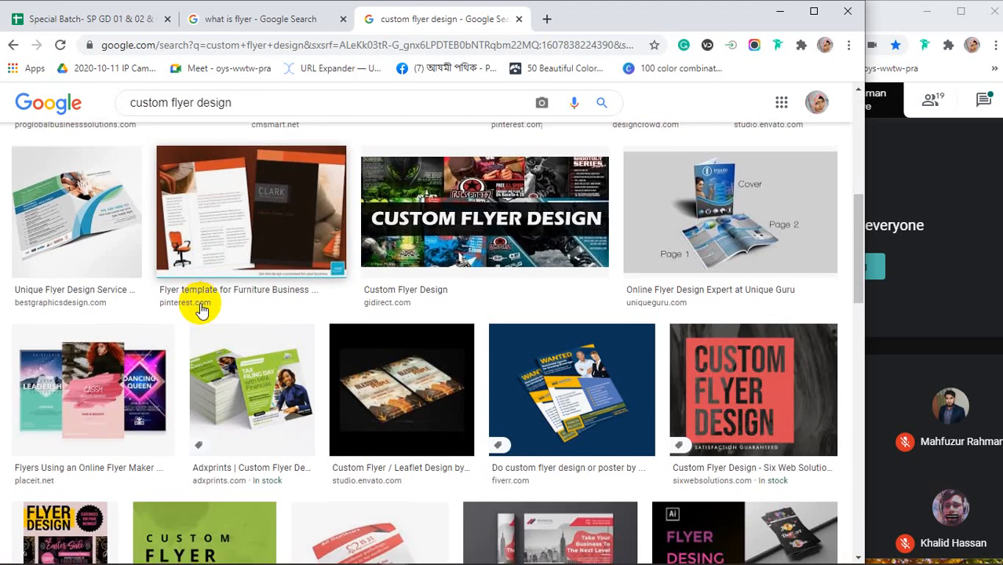
{"action": "scroll", "coordinate": [201, 310], "scroll_direction": "down", "scroll_amount": 6}
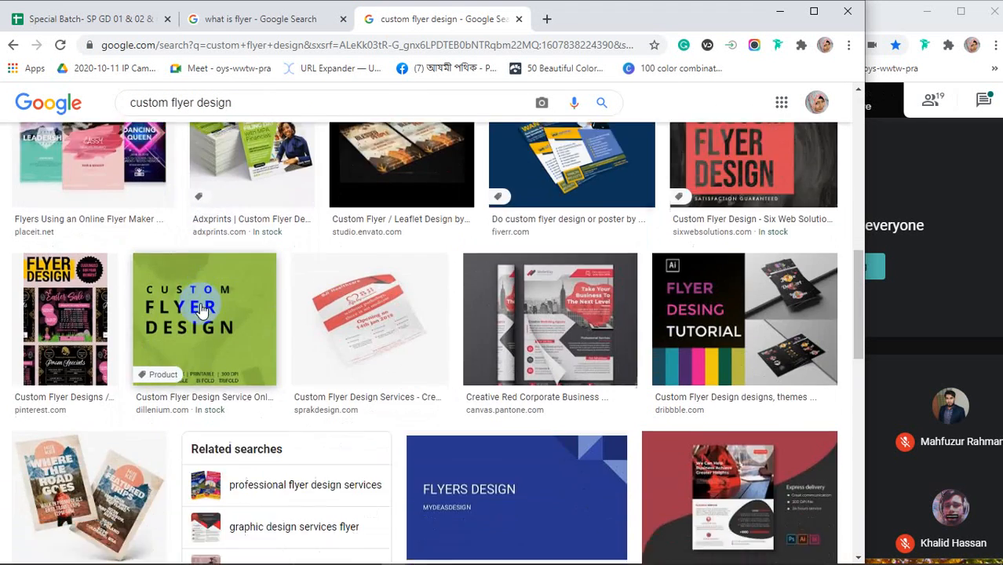
{"action": "scroll", "coordinate": [201, 310], "scroll_direction": "down", "scroll_amount": 1}
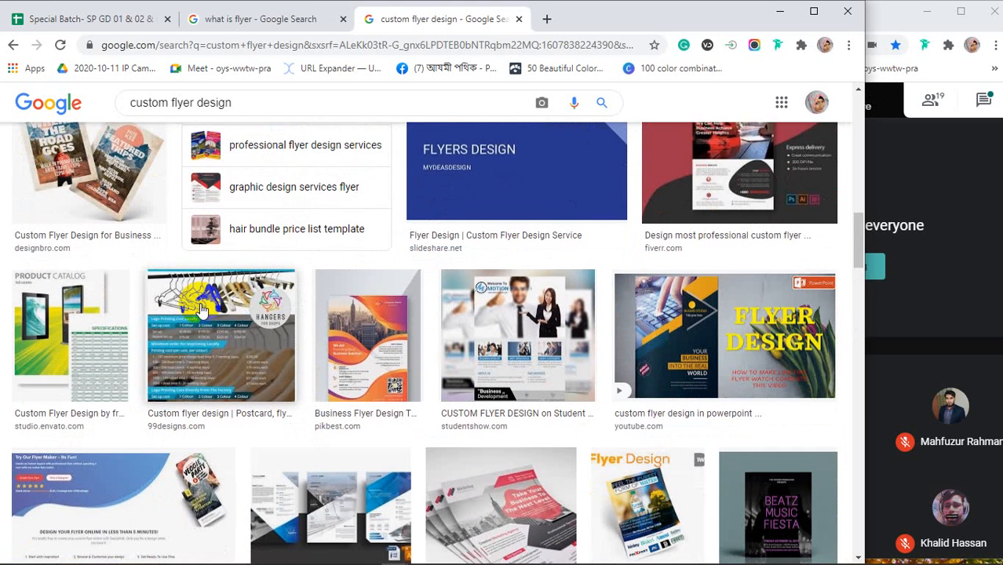
{"action": "scroll", "coordinate": [201, 310], "scroll_direction": "down", "scroll_amount": 2}
{"action": "scroll", "coordinate": [201, 310], "scroll_direction": "down", "scroll_amount": 4}
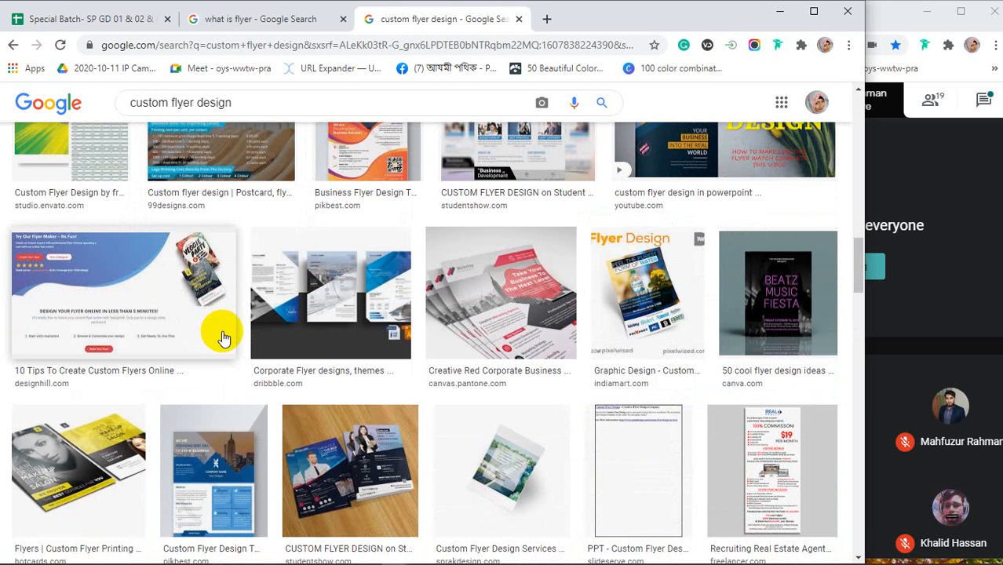
{"action": "scroll", "coordinate": [223, 337], "scroll_direction": "down", "scroll_amount": 10}
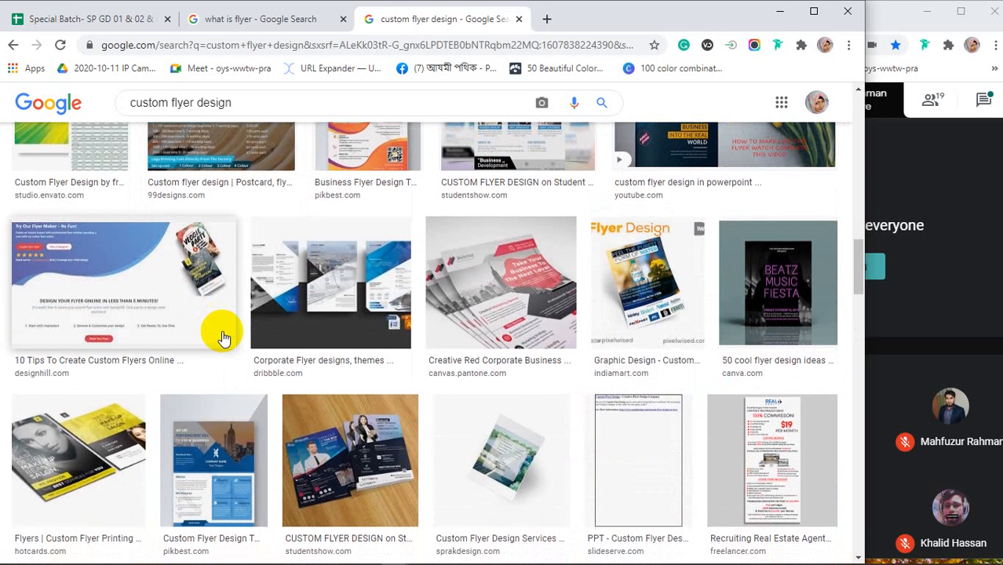
{"action": "scroll", "coordinate": [222, 337], "scroll_direction": "down", "scroll_amount": 4}
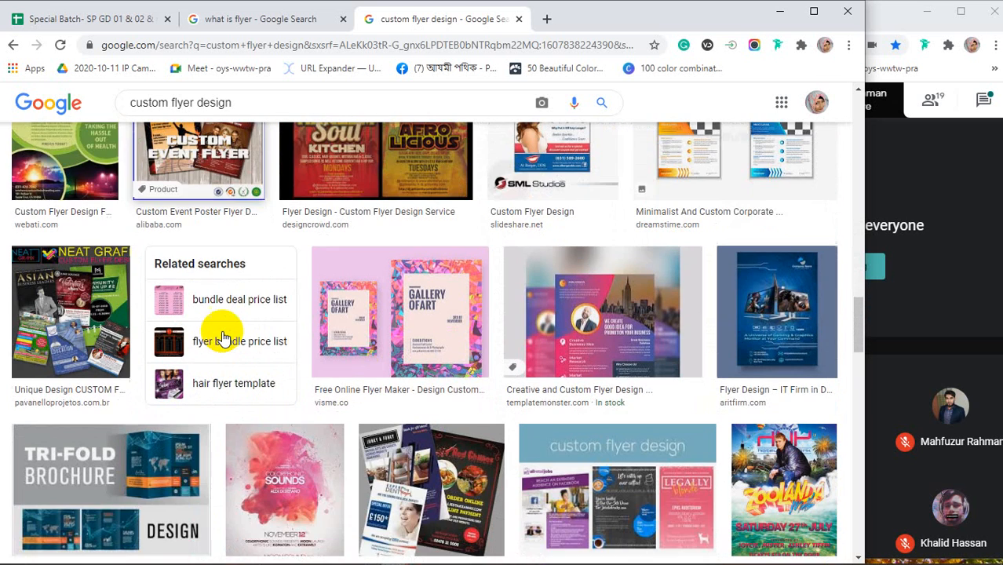
{"action": "scroll", "coordinate": [223, 337], "scroll_direction": "down", "scroll_amount": 8}
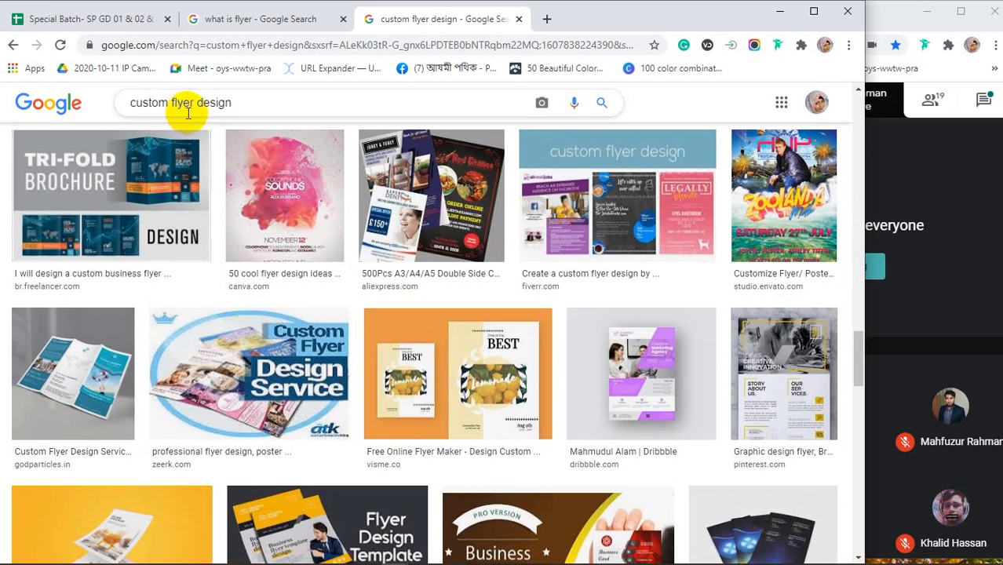
Step: Replace "custom" with "round shape" in the query and search images for "round shape flyer design"
{"action": "left_click_drag", "start_coordinate": [167, 106], "coordinate": [129, 111]}
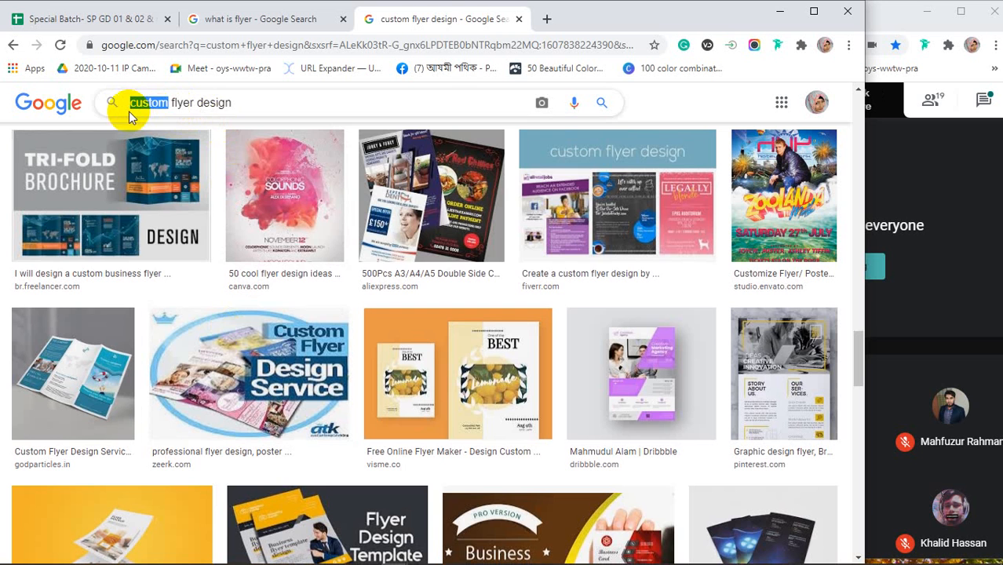
{"action": "type", "text": "round"}
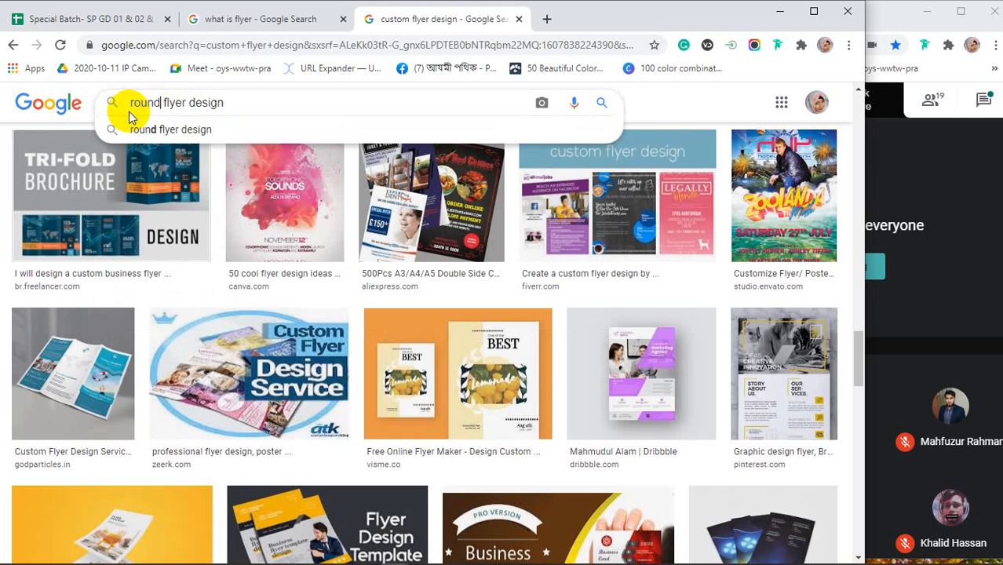
{"action": "type", "text": " sha"}
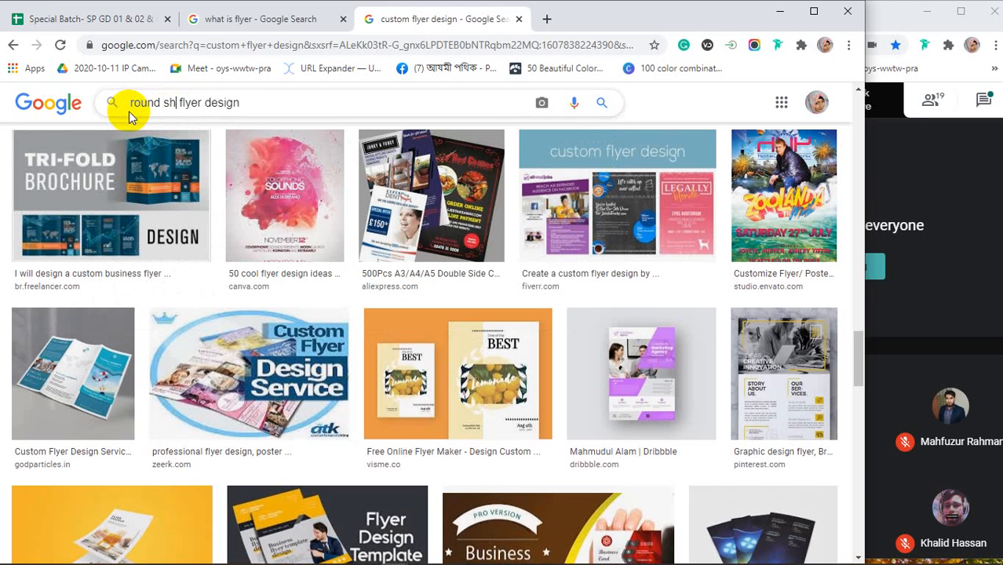
{"action": "type", "text": "pe"}
{"action": "key", "text": "Return"}
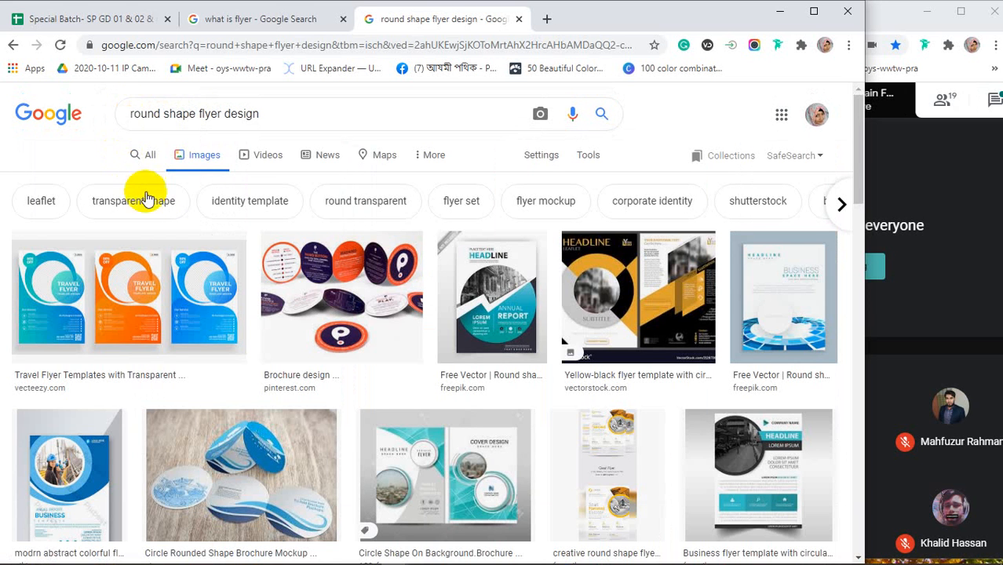
Step: Open the preview of the Pinterest circular brochure design and view its related images
{"action": "scroll", "coordinate": [133, 262], "scroll_direction": "down", "scroll_amount": 1}
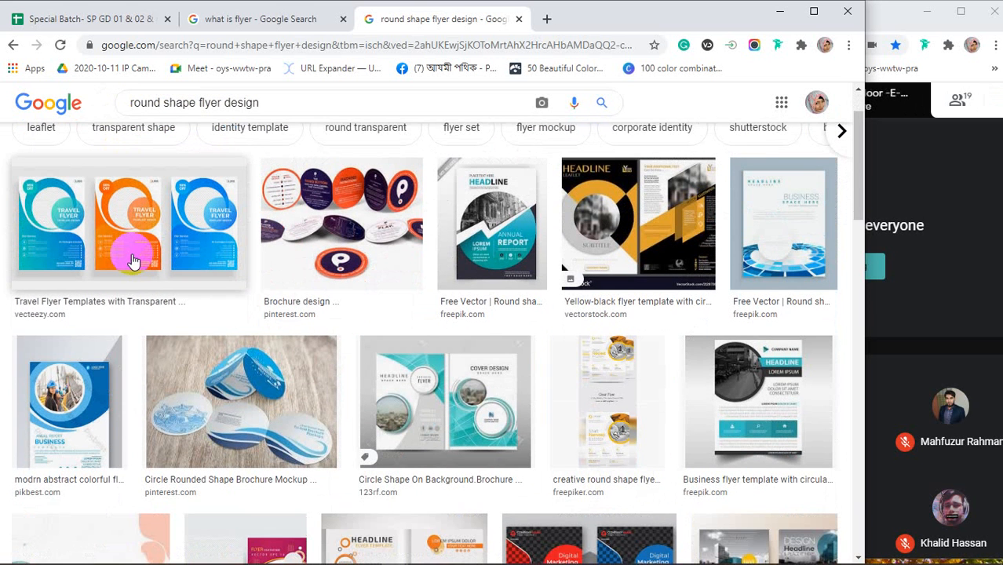
{"action": "left_click", "coordinate": [337, 212]}
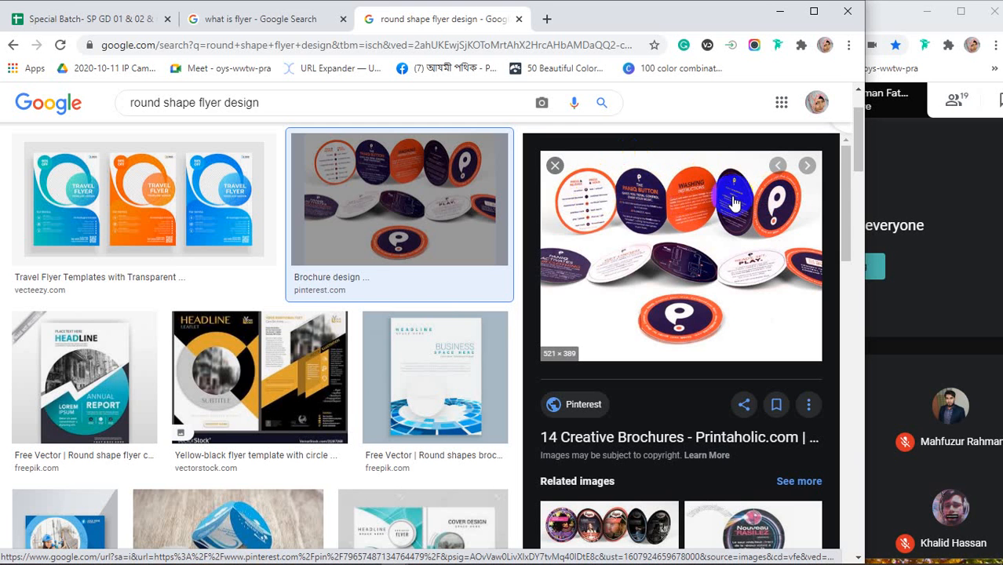
{"action": "scroll", "coordinate": [681, 251], "scroll_direction": "down", "scroll_amount": 2}
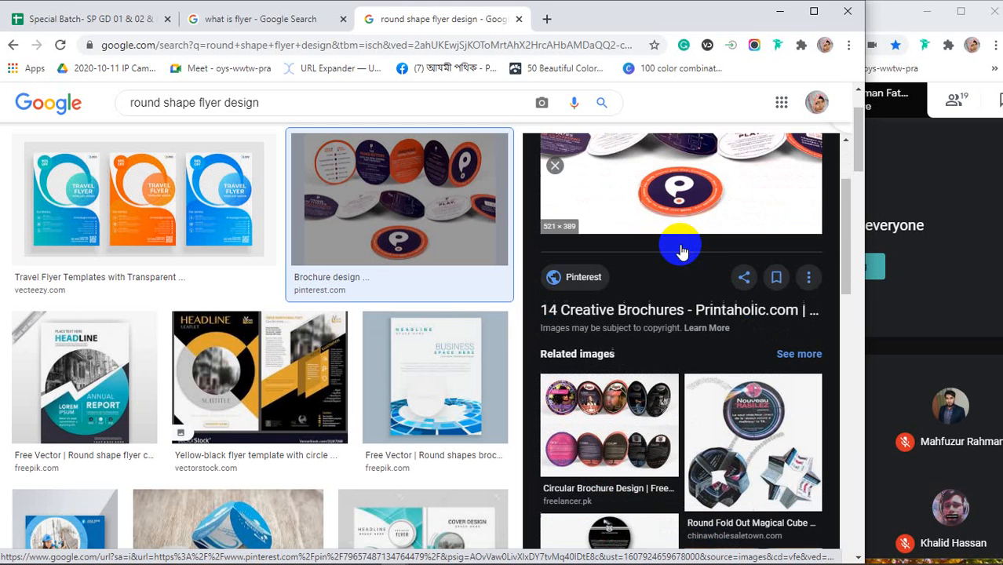
Step: Browse the related images and round shape flyer results, and open the preview of the colorful round flyer from 123RF
{"action": "scroll", "coordinate": [681, 251], "scroll_direction": "down", "scroll_amount": 1}
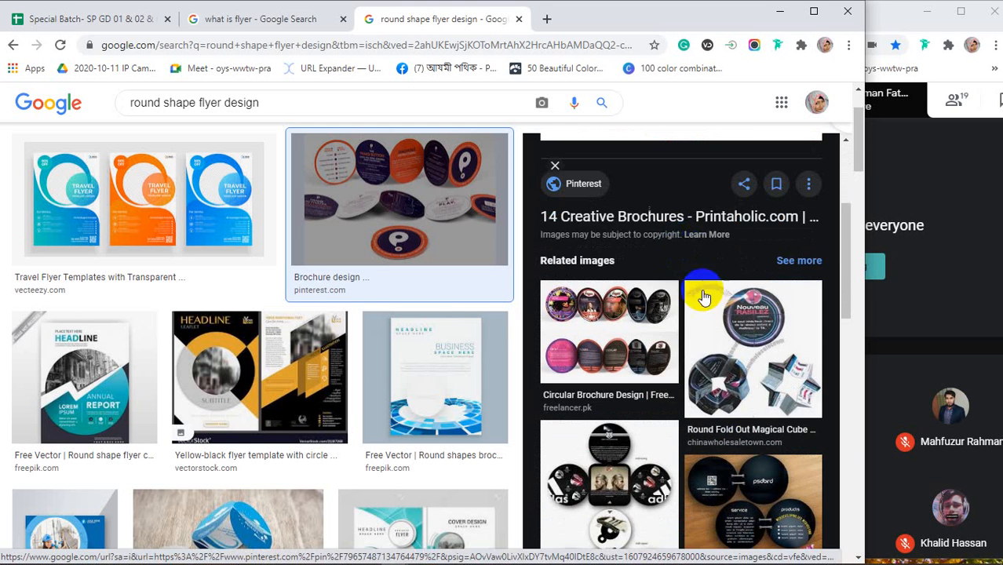
{"action": "scroll", "coordinate": [329, 361], "scroll_direction": "down", "scroll_amount": 2}
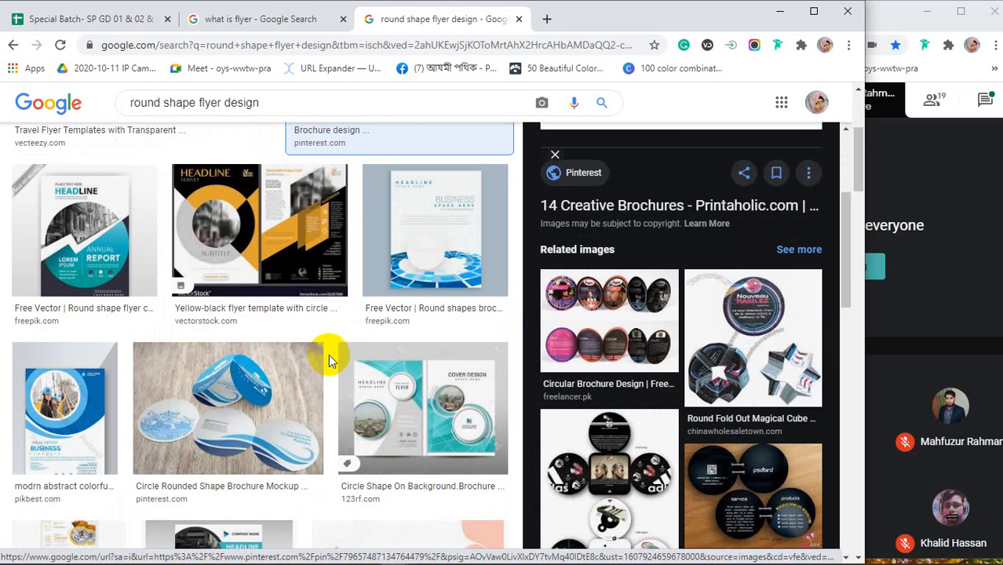
{"action": "scroll", "coordinate": [329, 361], "scroll_direction": "down", "scroll_amount": 1}
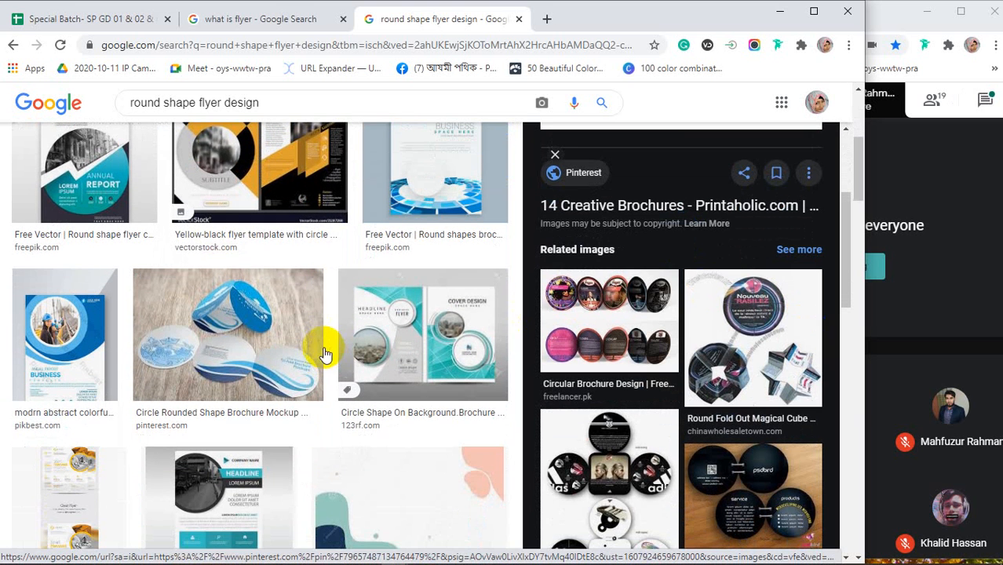
{"action": "scroll", "coordinate": [275, 315], "scroll_direction": "down", "scroll_amount": 7}
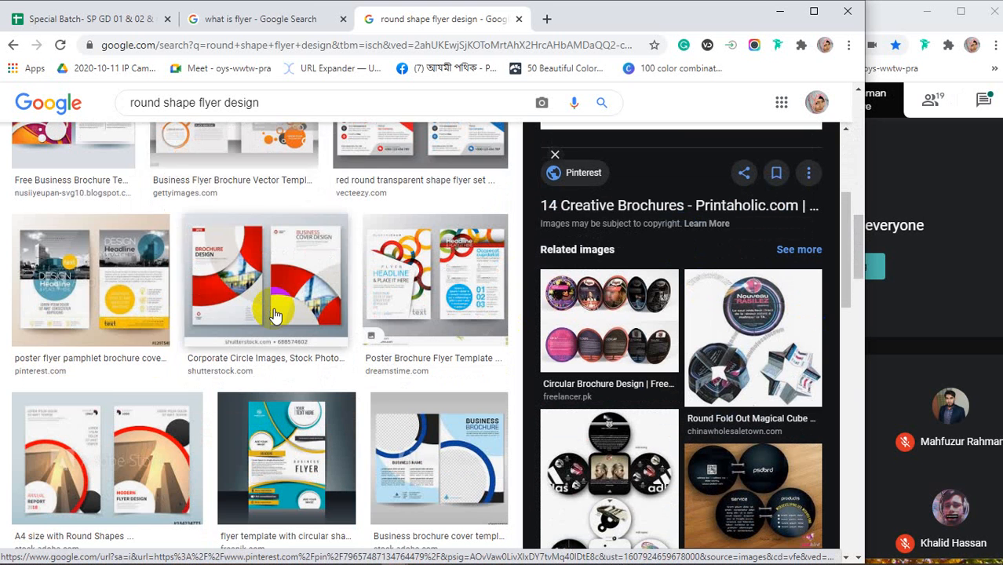
{"action": "scroll", "coordinate": [275, 315], "scroll_direction": "down", "scroll_amount": 5}
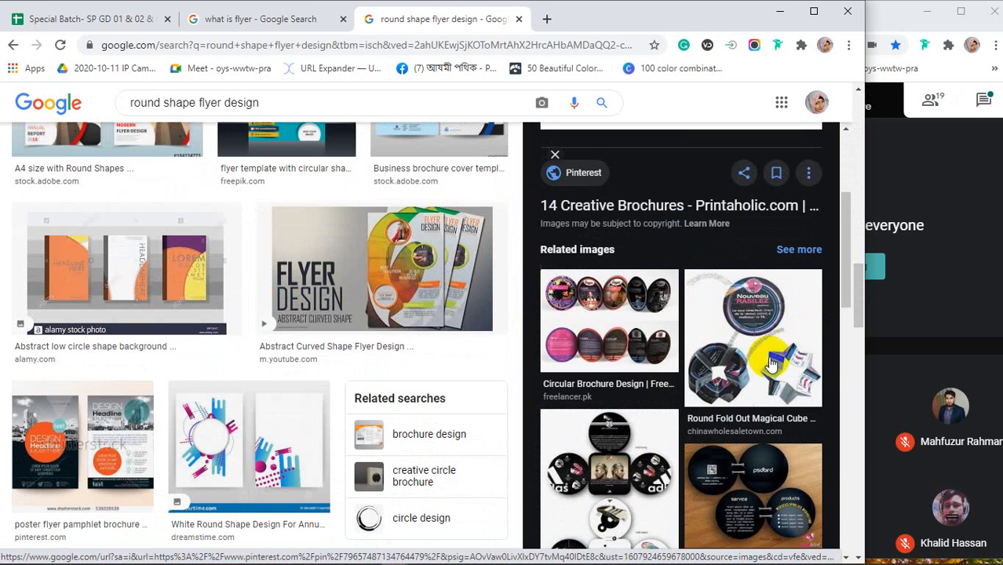
{"action": "scroll", "coordinate": [743, 368], "scroll_direction": "down", "scroll_amount": 8}
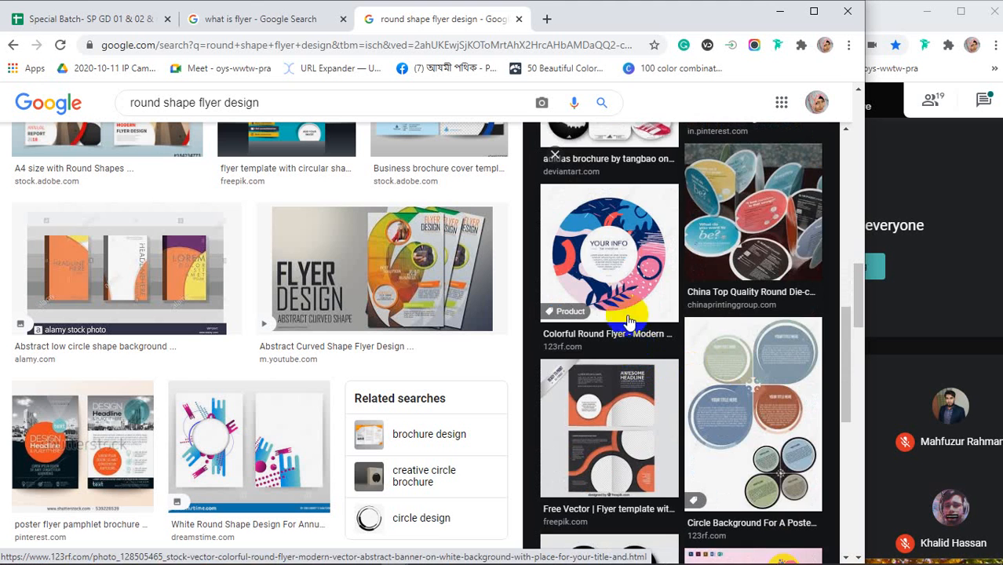
{"action": "left_click", "coordinate": [620, 253]}
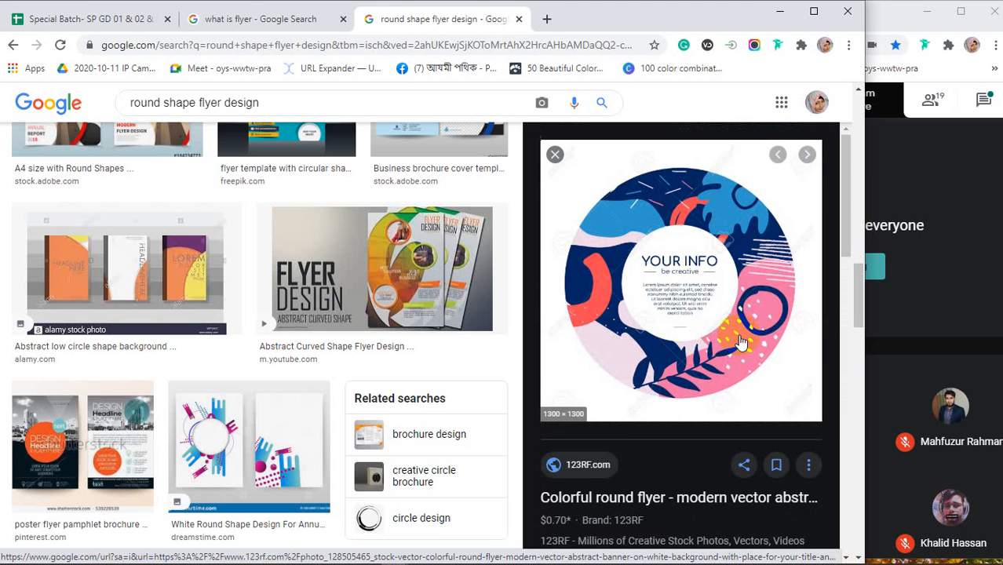
Step: Open the DesignCrowd roller skating flyer from the related images of the colorful round flyer
{"action": "scroll", "coordinate": [656, 299], "scroll_direction": "down", "scroll_amount": 4}
{"action": "scroll", "coordinate": [654, 308], "scroll_direction": "down", "scroll_amount": 3}
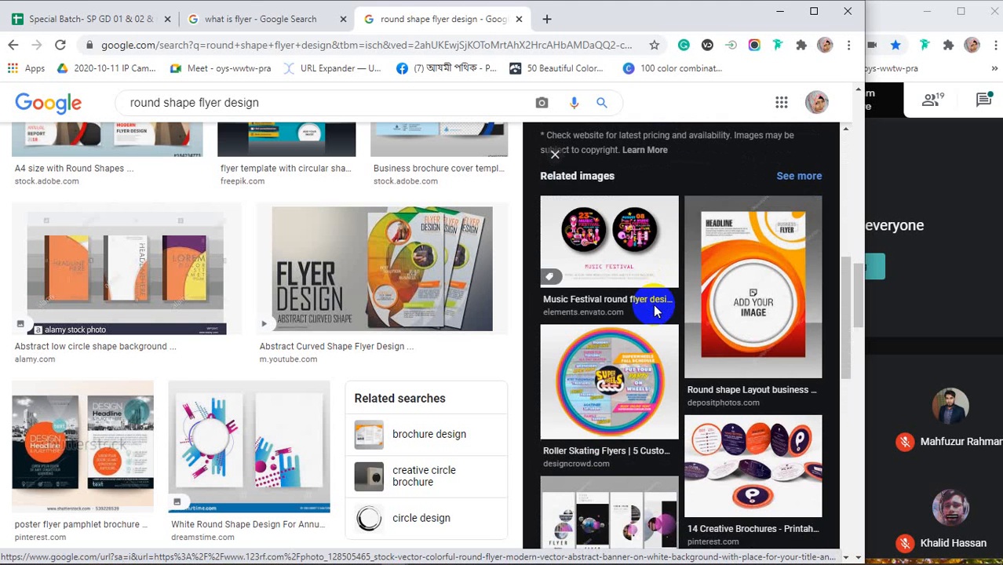
{"action": "left_click", "coordinate": [604, 375]}
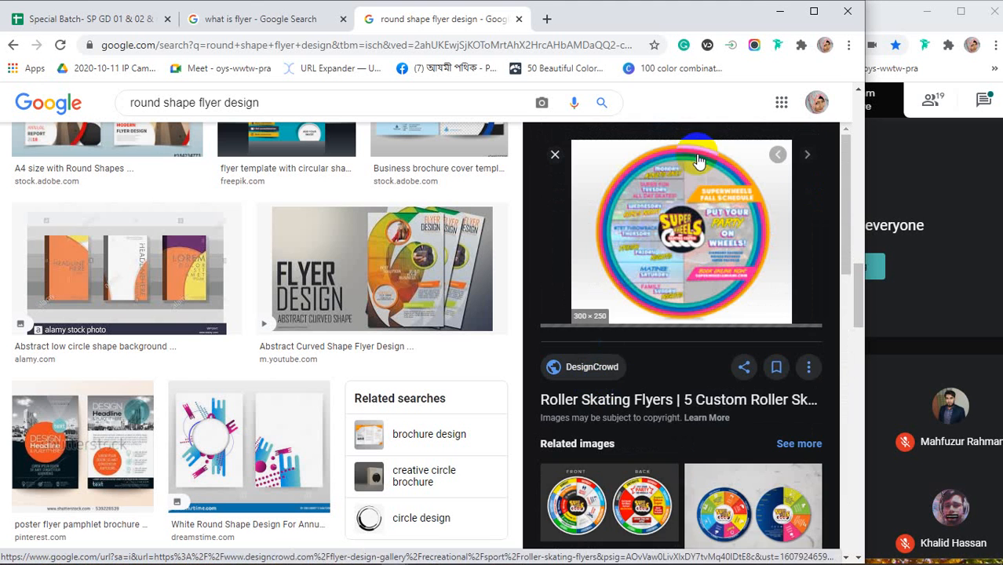
Step: Open the Music Festival round flyer designs from the related images of the roller skating flyer
{"action": "scroll", "coordinate": [678, 245], "scroll_direction": "down", "scroll_amount": 1}
{"action": "scroll", "coordinate": [679, 245], "scroll_direction": "down", "scroll_amount": 1}
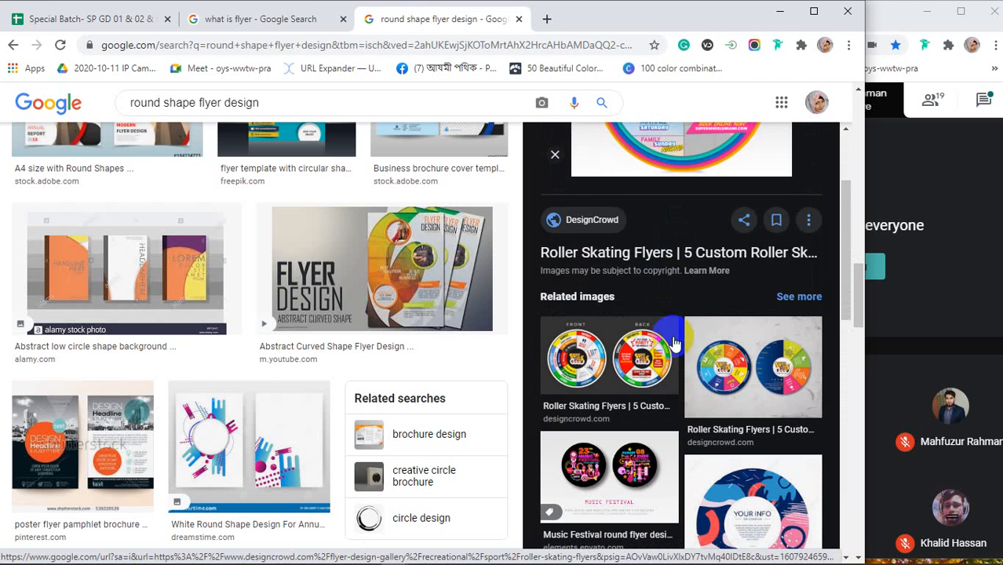
{"action": "scroll", "coordinate": [631, 393], "scroll_direction": "down", "scroll_amount": 1}
{"action": "left_click", "coordinate": [631, 396]}
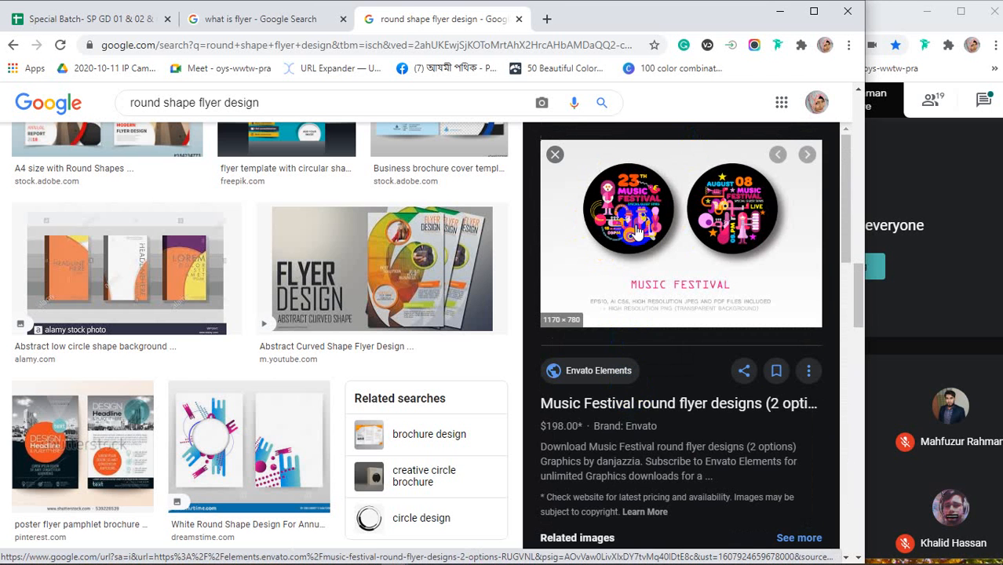
Step: Examine the related images of the Music Festival round flyer for more circular flyer and brochure designs
{"action": "scroll", "coordinate": [637, 232], "scroll_direction": "down", "scroll_amount": 4}
{"action": "scroll", "coordinate": [638, 233], "scroll_direction": "down", "scroll_amount": 2}
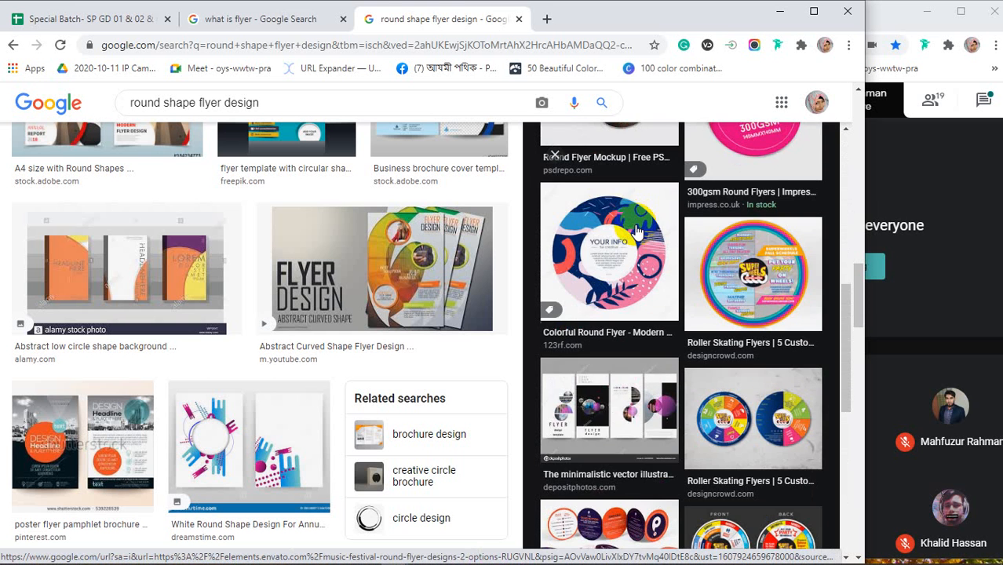
{"action": "scroll", "coordinate": [637, 233], "scroll_direction": "down", "scroll_amount": 3}
{"action": "scroll", "coordinate": [637, 232], "scroll_direction": "down", "scroll_amount": 2}
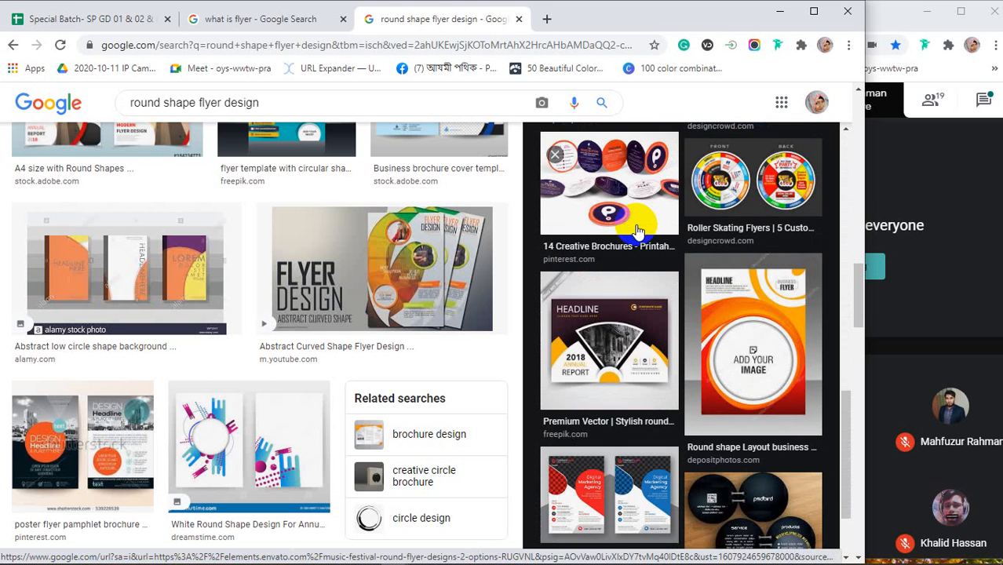
{"action": "scroll", "coordinate": [637, 232], "scroll_direction": "down", "scroll_amount": 2}
{"action": "scroll", "coordinate": [425, 342], "scroll_direction": "down", "scroll_amount": 3}
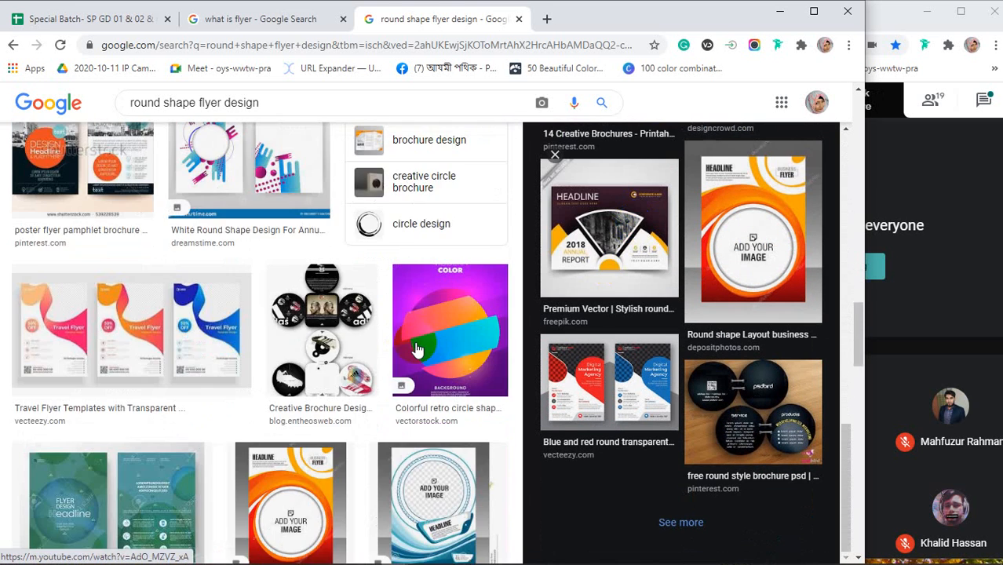
Step: Find the round shape logo design from All-free-download in the main results, open its preview and view its related images
{"action": "scroll", "coordinate": [417, 348], "scroll_direction": "down", "scroll_amount": 6}
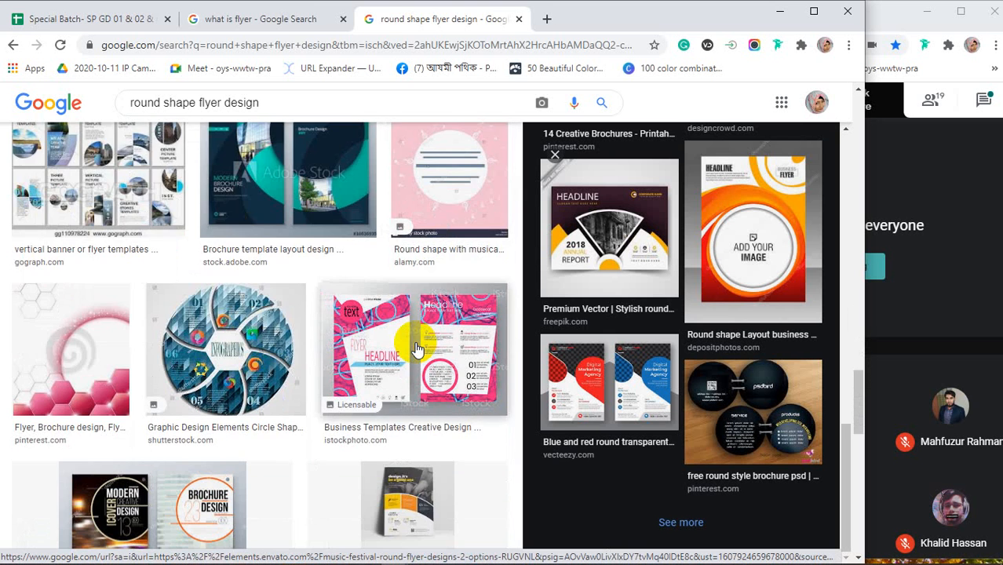
{"action": "scroll", "coordinate": [417, 348], "scroll_direction": "down", "scroll_amount": 5}
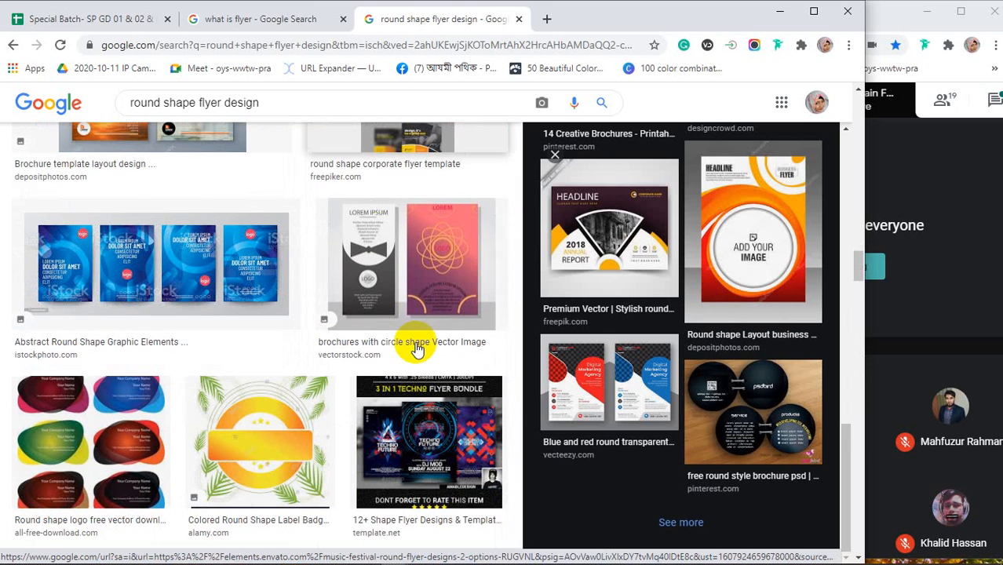
{"action": "scroll", "coordinate": [416, 349], "scroll_direction": "down", "scroll_amount": 2}
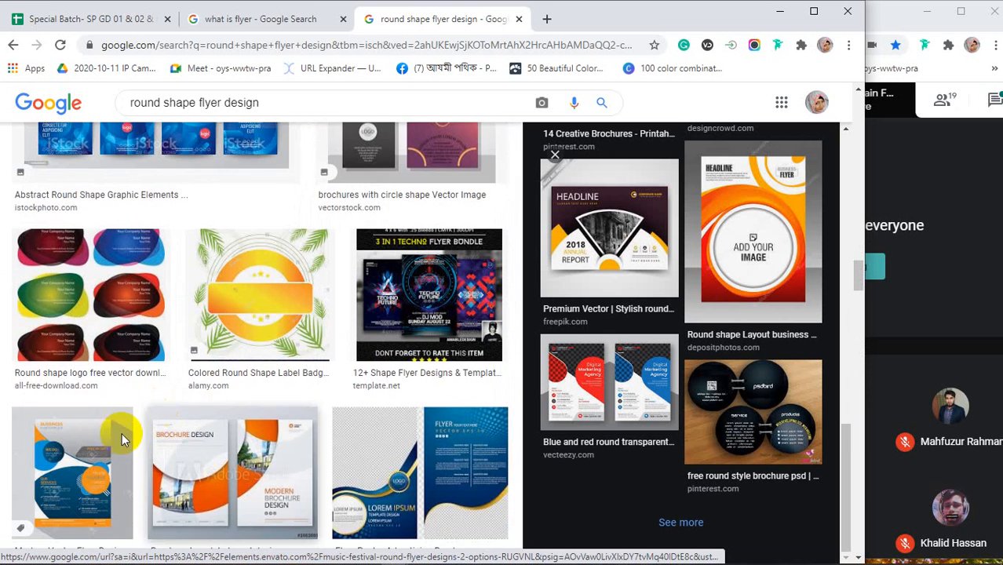
{"action": "left_click", "coordinate": [90, 308]}
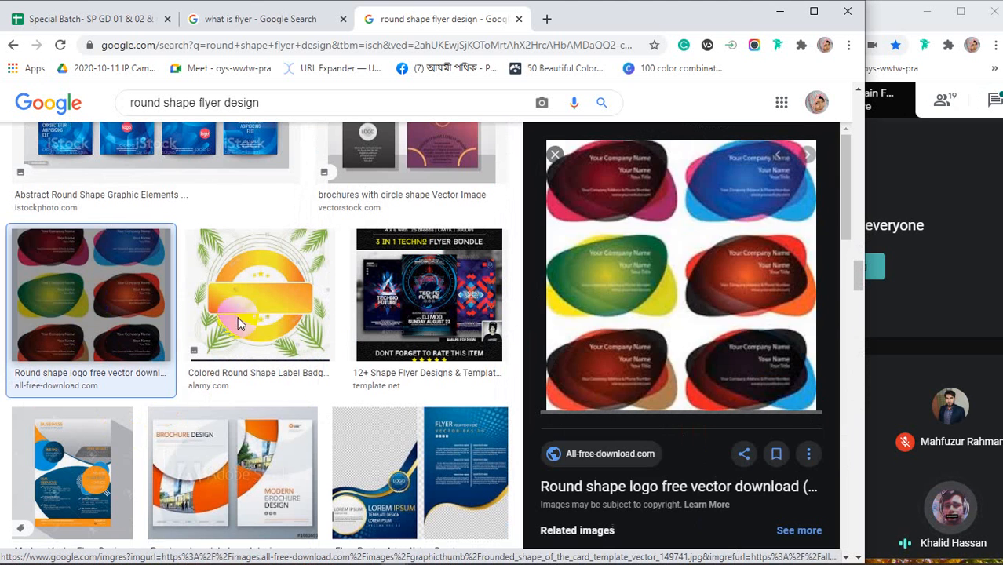
{"action": "scroll", "coordinate": [692, 358], "scroll_direction": "down", "scroll_amount": 3}
{"action": "scroll", "coordinate": [691, 359], "scroll_direction": "down", "scroll_amount": 3}
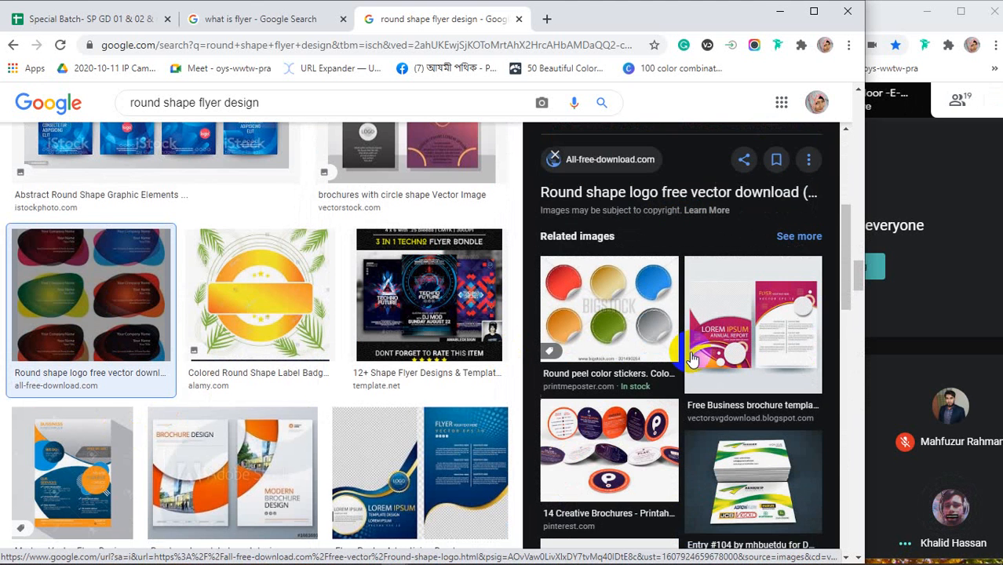
{"action": "scroll", "coordinate": [463, 416], "scroll_direction": "down", "scroll_amount": 3}
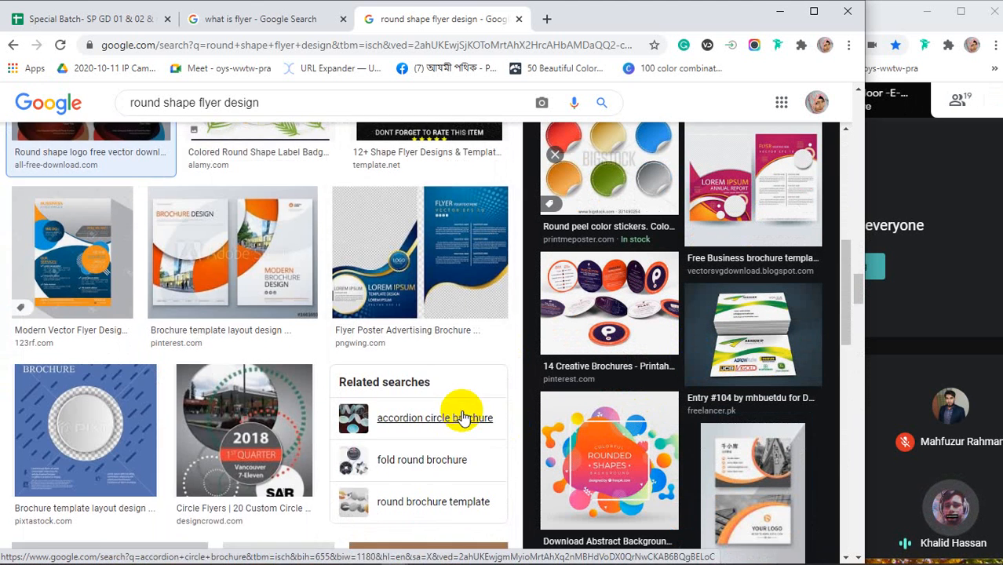
Step: Examine the remaining round shape flyer design image results for examples of circular and custom-shaped flyers
{"action": "scroll", "coordinate": [459, 410], "scroll_direction": "down", "scroll_amount": 3}
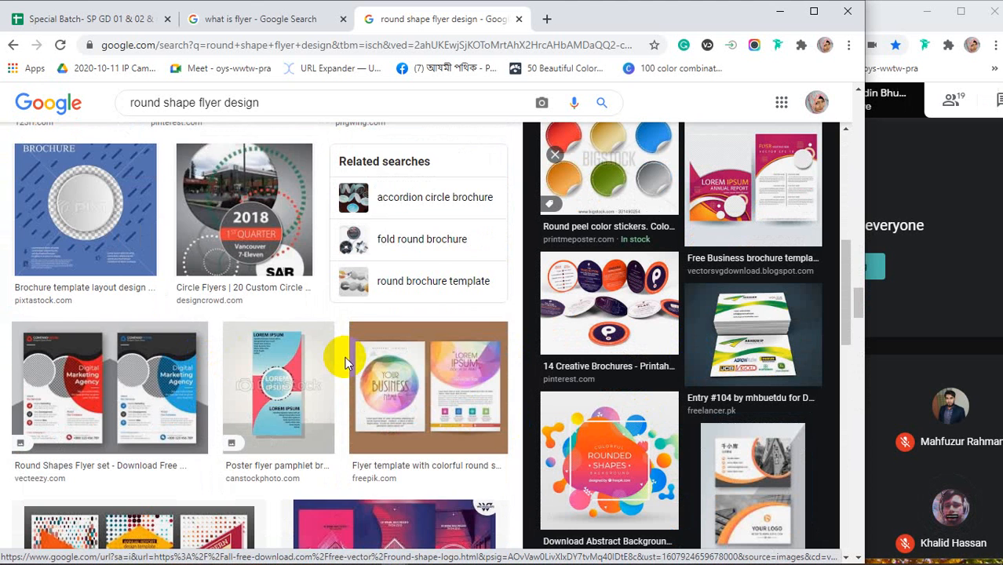
{"action": "scroll", "coordinate": [346, 354], "scroll_direction": "down", "scroll_amount": 4}
{"action": "scroll", "coordinate": [346, 357], "scroll_direction": "down", "scroll_amount": 3}
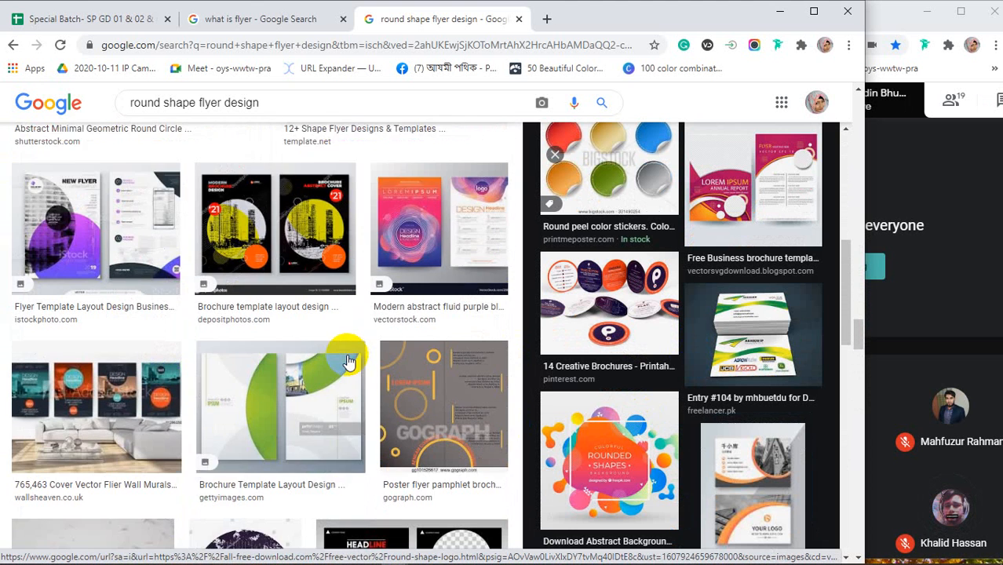
{"action": "scroll", "coordinate": [346, 355], "scroll_direction": "down", "scroll_amount": 3}
{"action": "scroll", "coordinate": [341, 339], "scroll_direction": "down", "scroll_amount": 1}
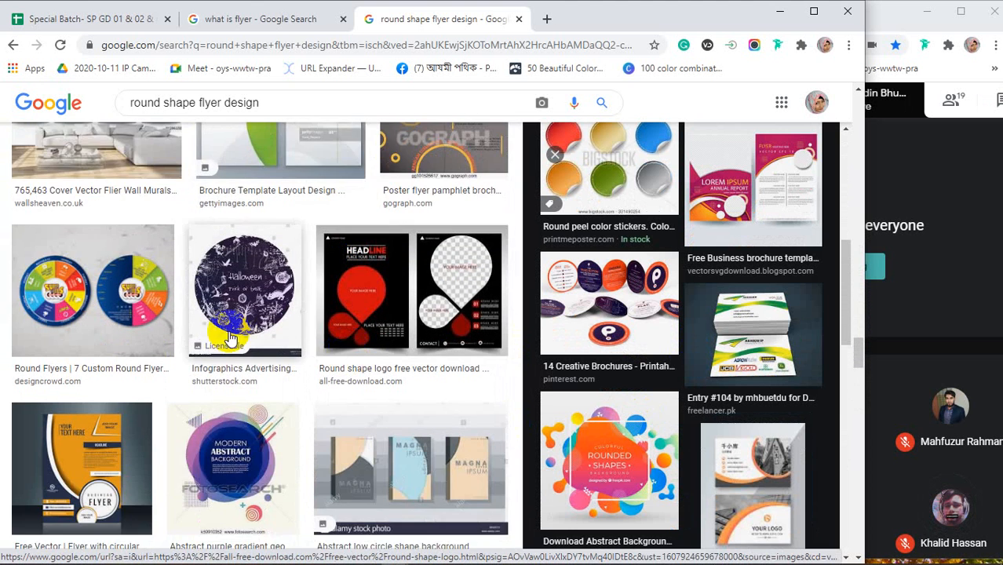
{"action": "scroll", "coordinate": [232, 336], "scroll_direction": "down", "scroll_amount": 2}
{"action": "scroll", "coordinate": [230, 336], "scroll_direction": "down", "scroll_amount": 4}
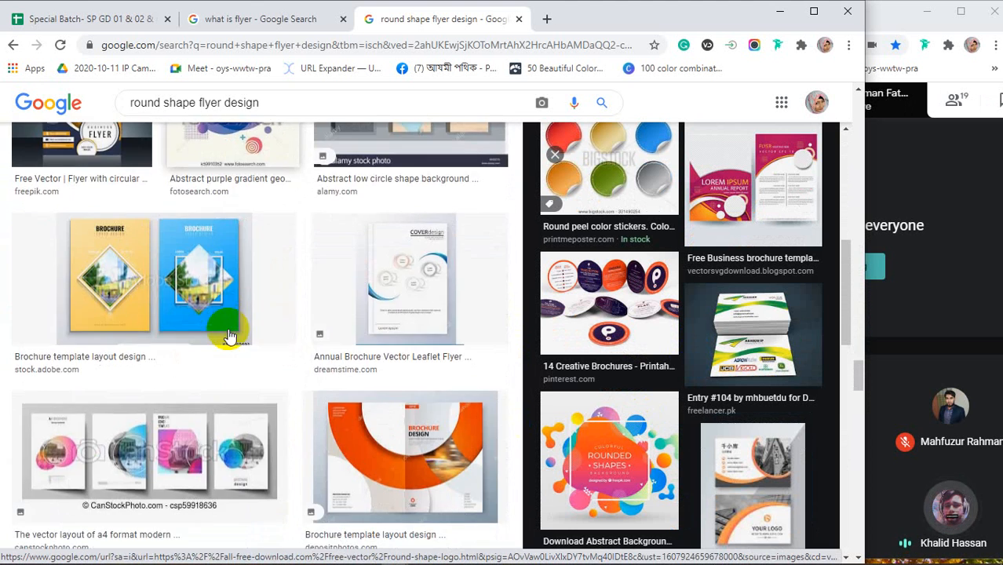
{"action": "scroll", "coordinate": [230, 335], "scroll_direction": "down", "scroll_amount": 5}
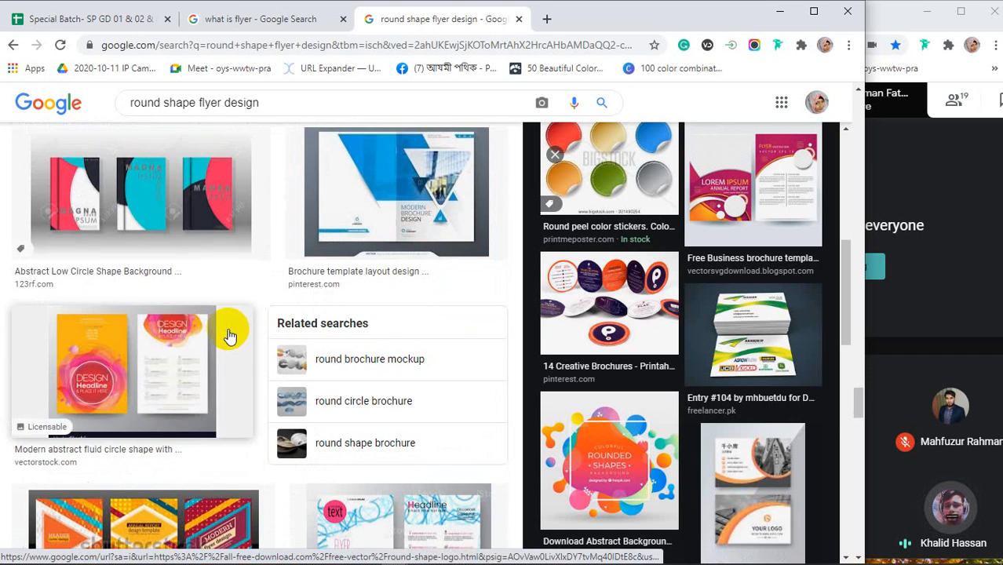
{"action": "scroll", "coordinate": [229, 336], "scroll_direction": "down", "scroll_amount": 8}
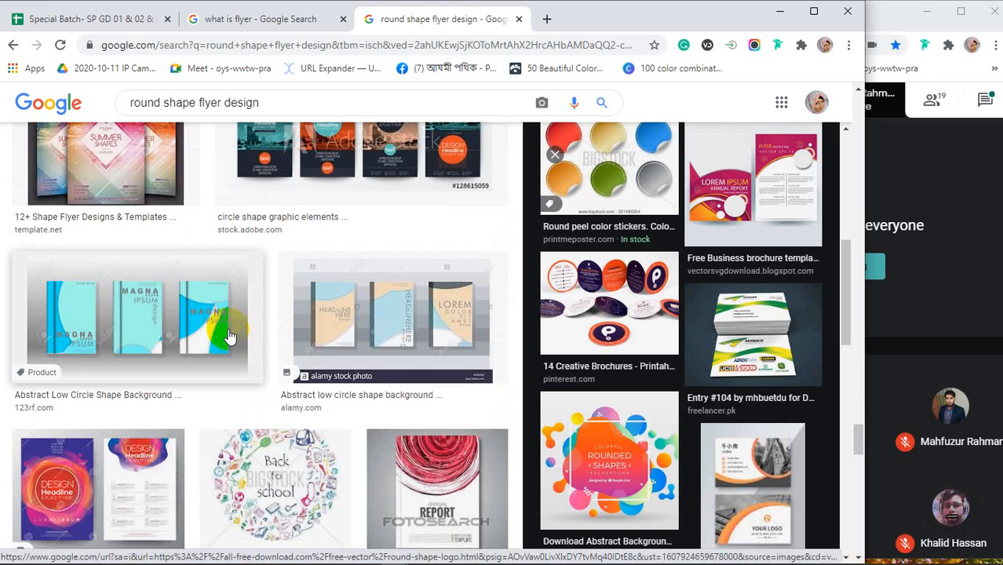
{"action": "scroll", "coordinate": [229, 336], "scroll_direction": "down", "scroll_amount": 3}
{"action": "scroll", "coordinate": [229, 336], "scroll_direction": "down", "scroll_amount": 2}
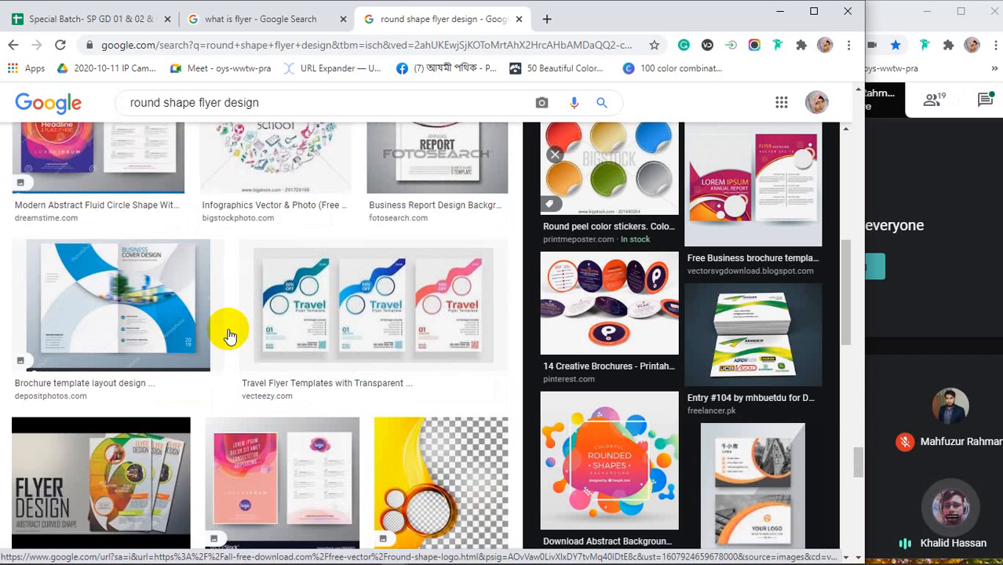
{"action": "scroll", "coordinate": [229, 335], "scroll_direction": "down", "scroll_amount": 3}
{"action": "scroll", "coordinate": [229, 335], "scroll_direction": "down", "scroll_amount": 3}
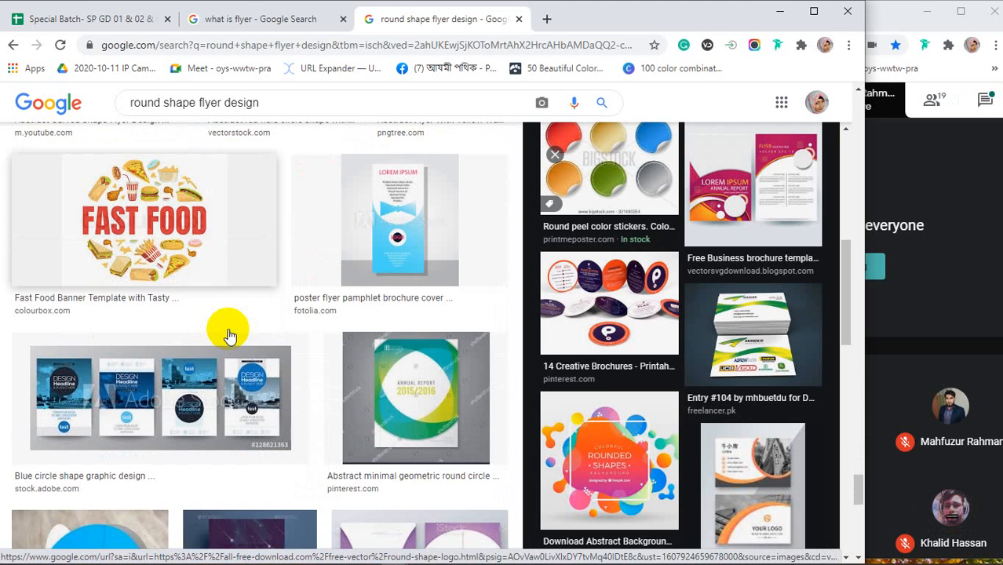
{"action": "scroll", "coordinate": [229, 336], "scroll_direction": "down", "scroll_amount": 2}
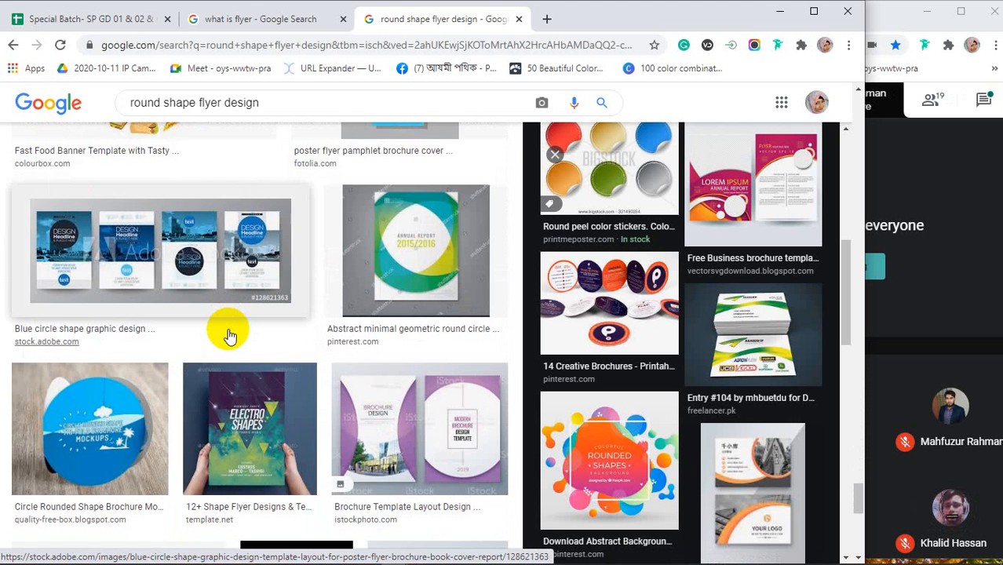
{"action": "scroll", "coordinate": [230, 336], "scroll_direction": "down", "scroll_amount": 3}
{"action": "scroll", "coordinate": [229, 336], "scroll_direction": "down", "scroll_amount": 5}
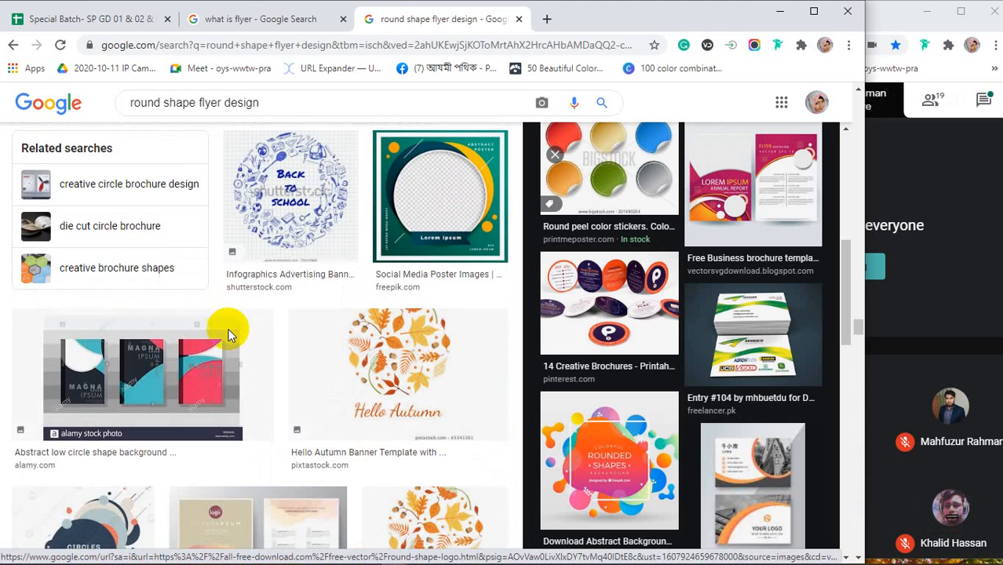
{"action": "scroll", "coordinate": [229, 336], "scroll_direction": "down", "scroll_amount": 1}
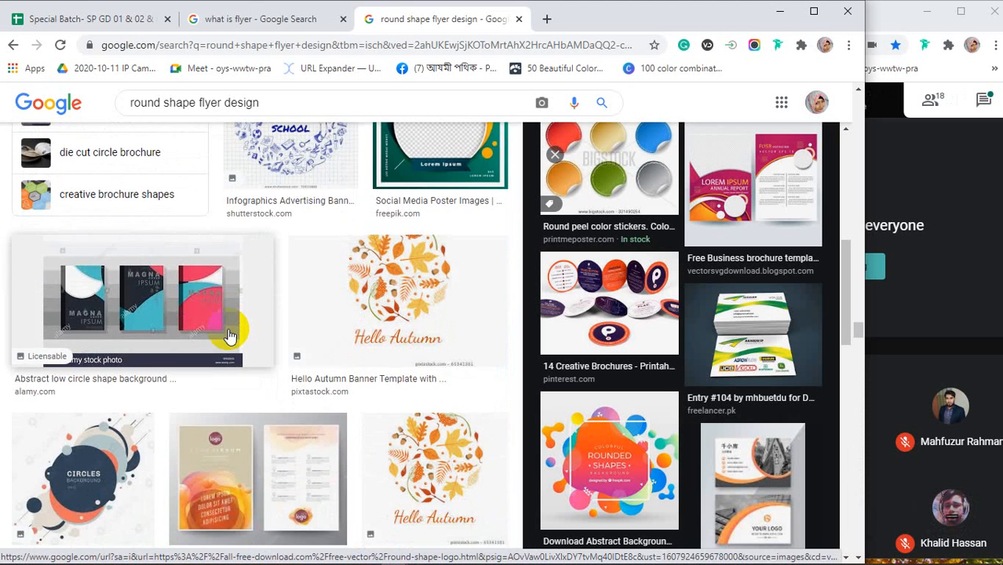
{"action": "scroll", "coordinate": [229, 336], "scroll_direction": "down", "scroll_amount": 2}
{"action": "scroll", "coordinate": [229, 336], "scroll_direction": "down", "scroll_amount": 3}
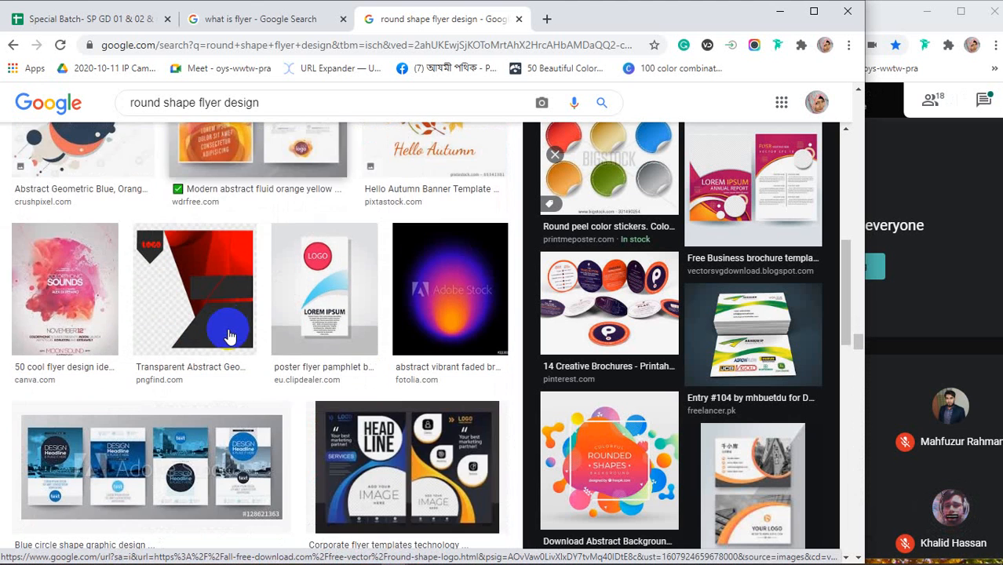
{"action": "scroll", "coordinate": [229, 336], "scroll_direction": "down", "scroll_amount": 3}
{"action": "scroll", "coordinate": [229, 335], "scroll_direction": "down", "scroll_amount": 6}
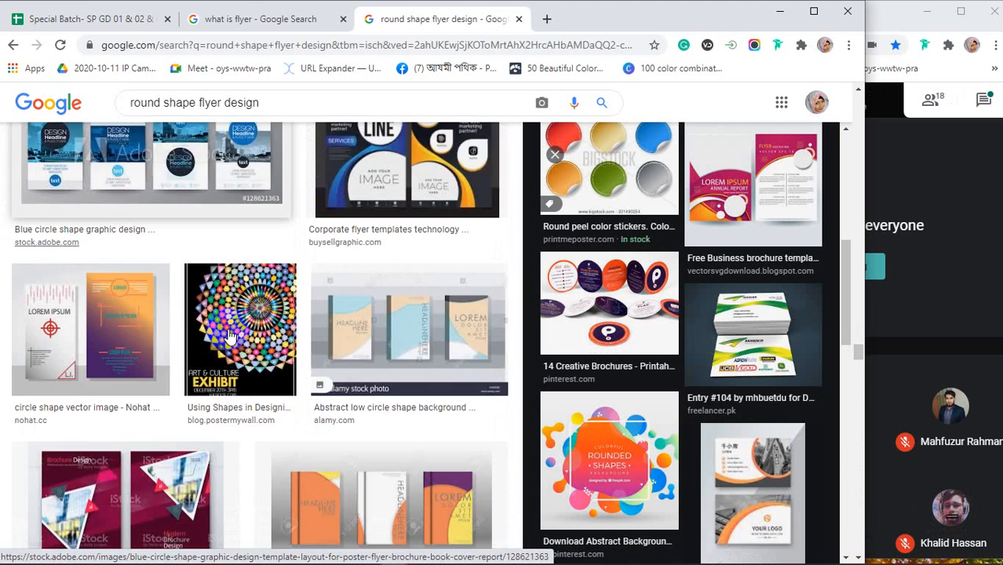
{"action": "scroll", "coordinate": [229, 336], "scroll_direction": "down", "scroll_amount": 3}
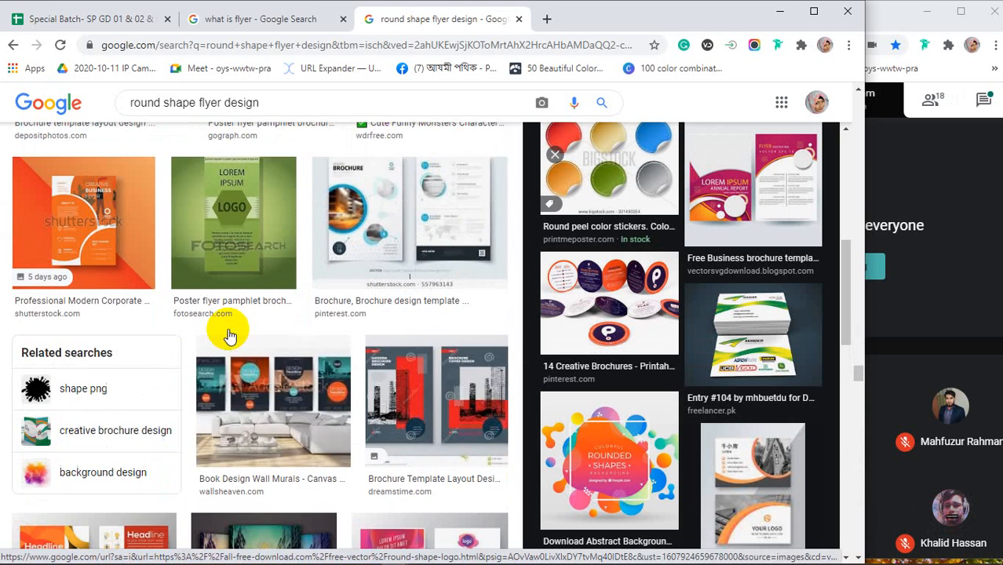
{"action": "scroll", "coordinate": [229, 336], "scroll_direction": "down", "scroll_amount": 3}
{"action": "scroll", "coordinate": [229, 336], "scroll_direction": "down", "scroll_amount": 3}
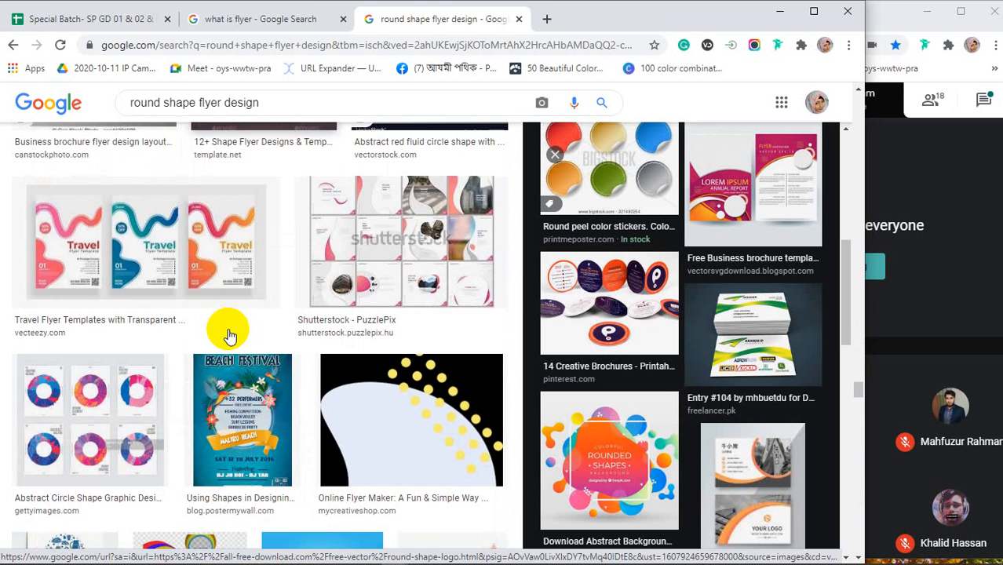
Step: Find the 99designs monster-shaped folding flyer in the results, open its preview and look through its related images
{"action": "scroll", "coordinate": [229, 336], "scroll_direction": "down", "scroll_amount": 2}
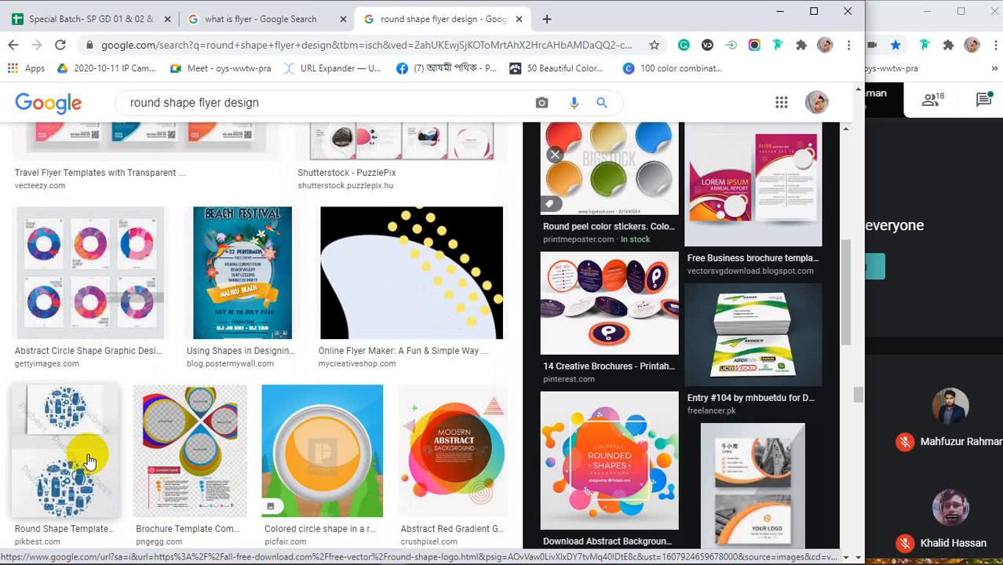
{"action": "scroll", "coordinate": [88, 461], "scroll_direction": "down", "scroll_amount": 3}
{"action": "scroll", "coordinate": [329, 399], "scroll_direction": "down", "scroll_amount": 2}
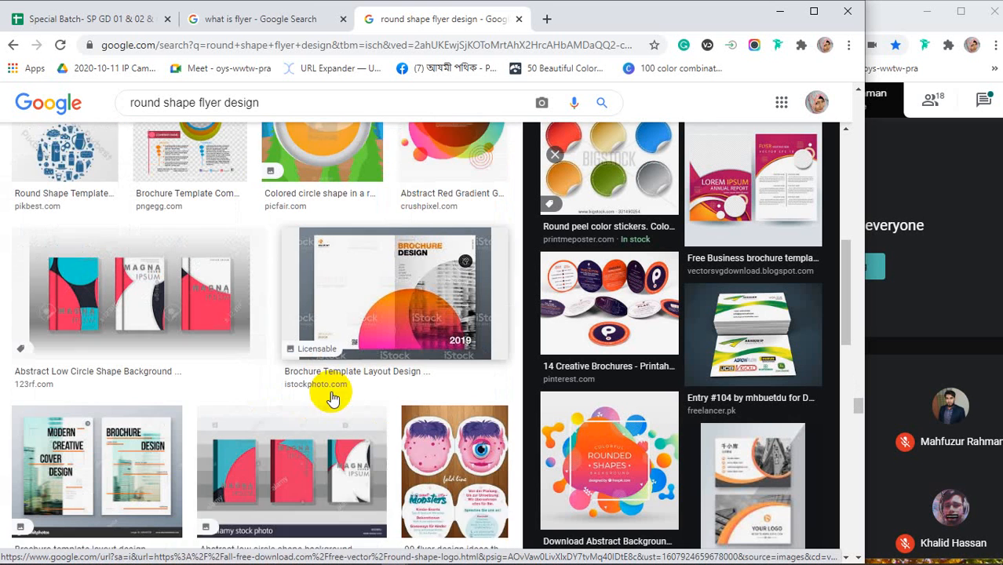
{"action": "left_click", "coordinate": [455, 439]}
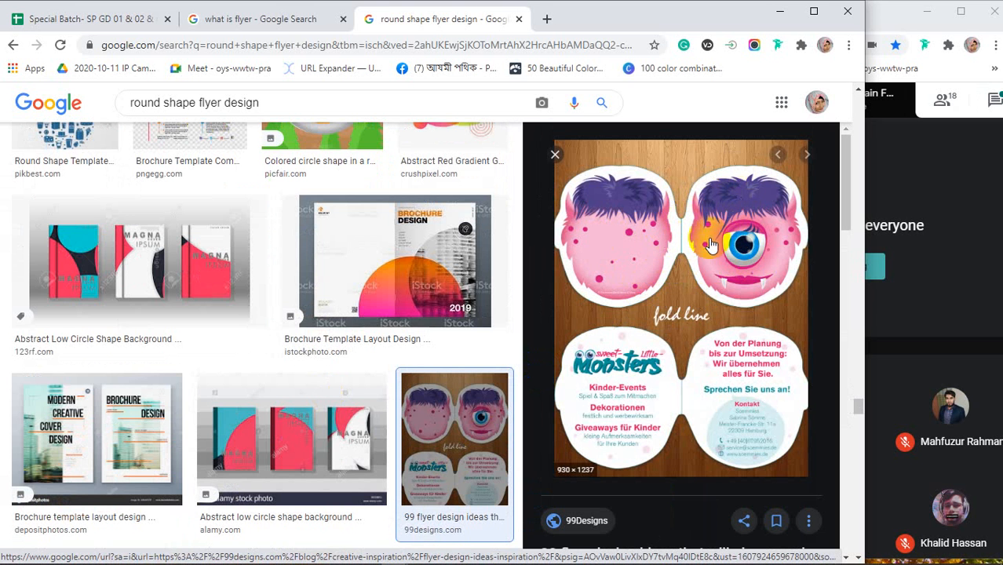
{"action": "scroll", "coordinate": [693, 253], "scroll_direction": "down", "scroll_amount": 10}
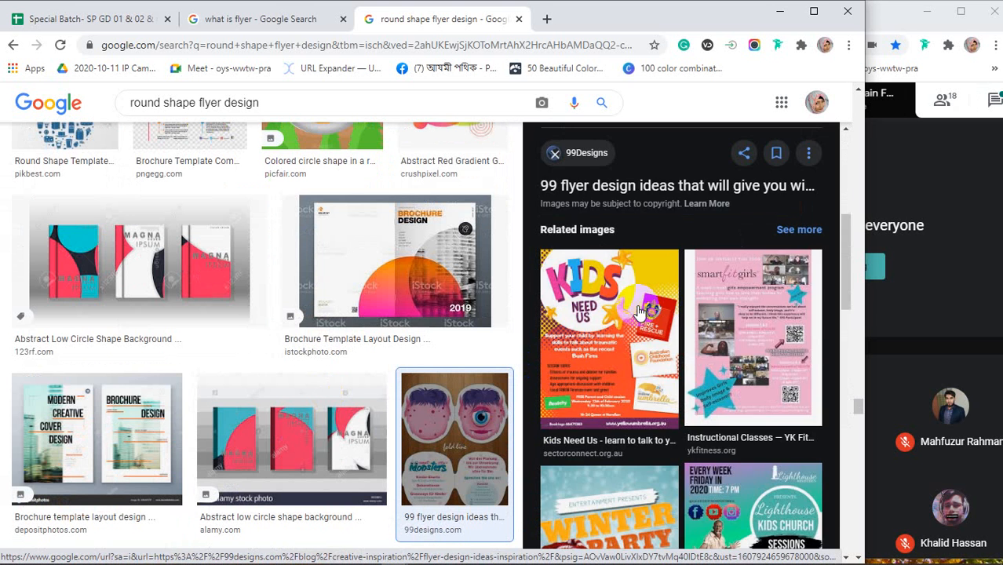
{"action": "scroll", "coordinate": [642, 310], "scroll_direction": "down", "scroll_amount": 7}
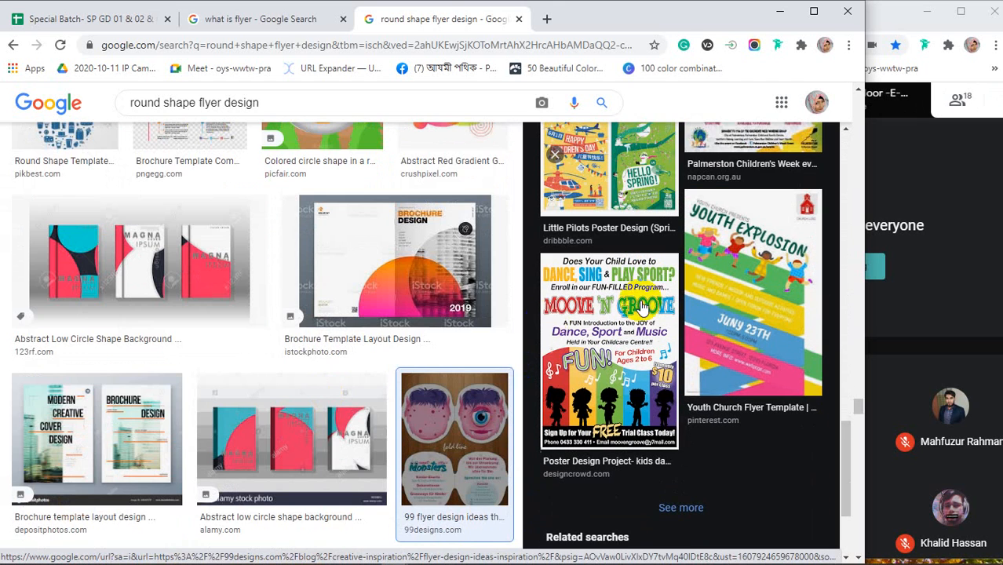
Step: Look over further round shape flyer results and close that image search, returning to the "what is flyer" results
{"action": "scroll", "coordinate": [369, 351], "scroll_direction": "down", "scroll_amount": 5}
{"action": "scroll", "coordinate": [369, 351], "scroll_direction": "down", "scroll_amount": 10}
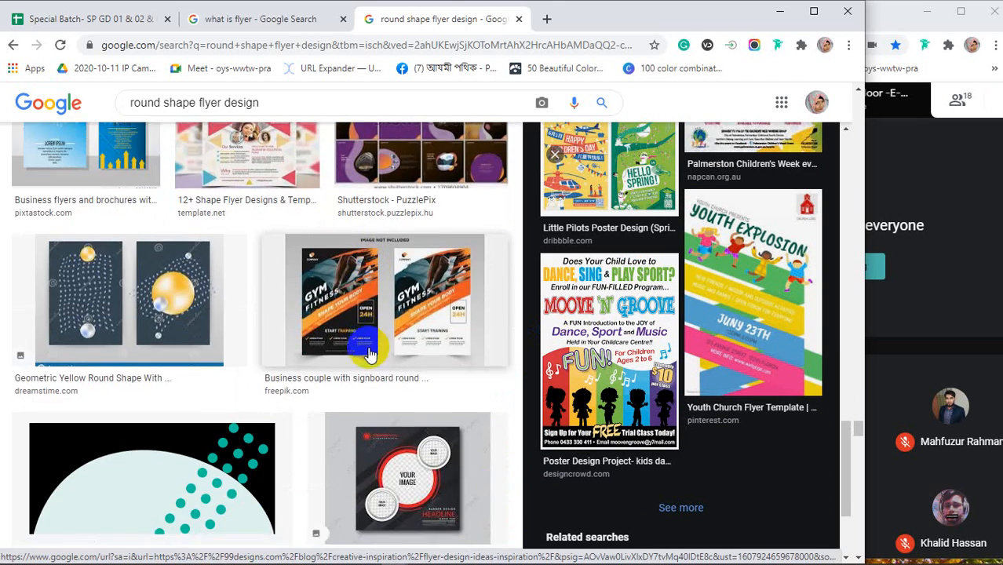
{"action": "scroll", "coordinate": [370, 351], "scroll_direction": "down", "scroll_amount": 8}
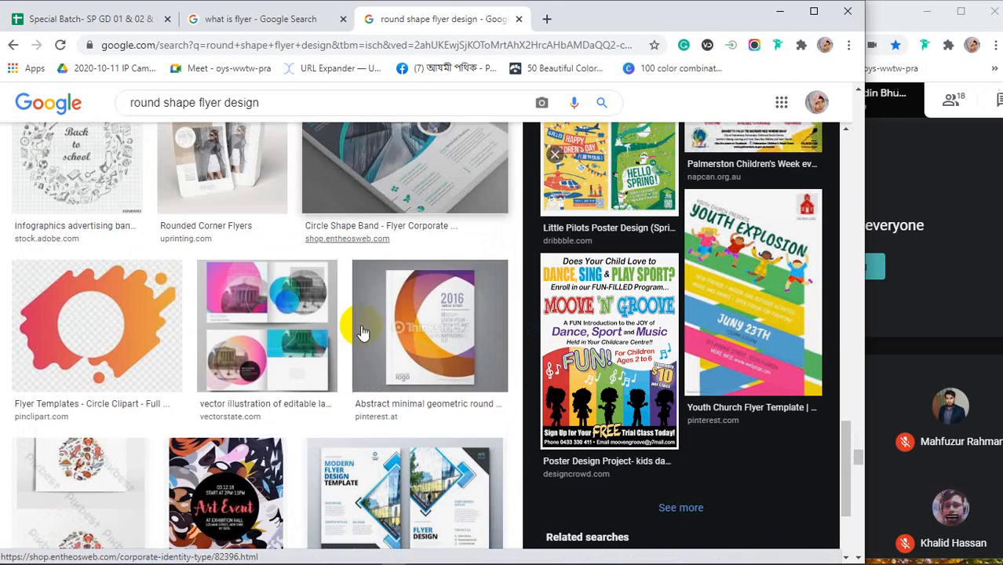
{"action": "left_click", "coordinate": [516, 19]}
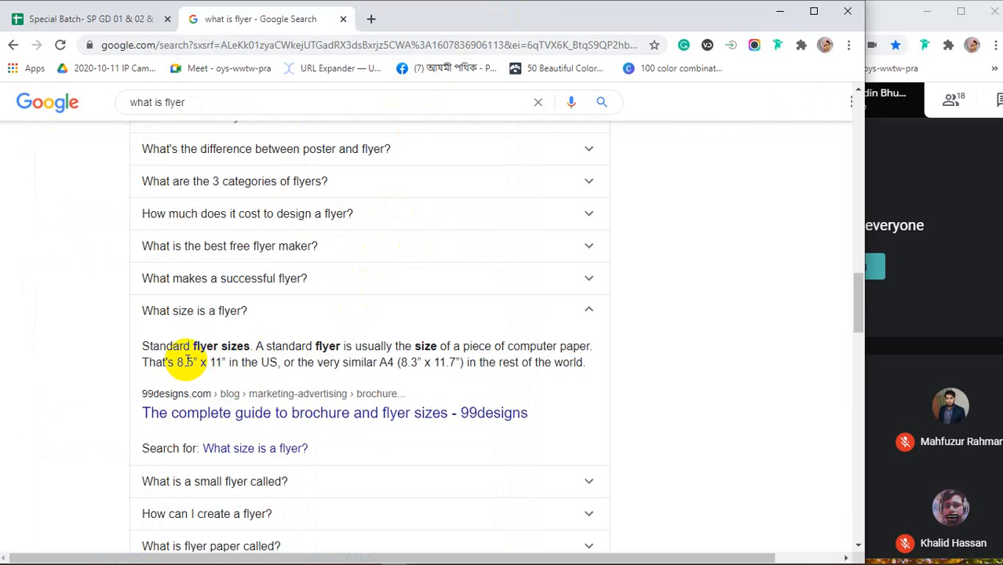
Step: Highlight the US standard size 8.5" x 11" in the "What size is a flyer?" answer and briefly check the Meet window
{"action": "left_click_drag", "start_coordinate": [174, 363], "coordinate": [222, 363]}
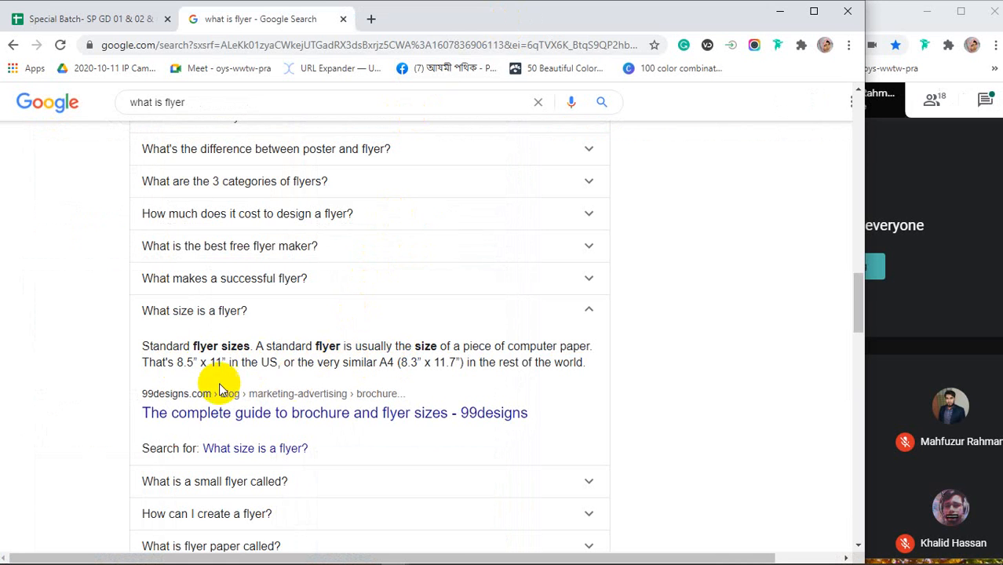
{"action": "left_click_drag", "start_coordinate": [220, 346], "coordinate": [247, 341]}
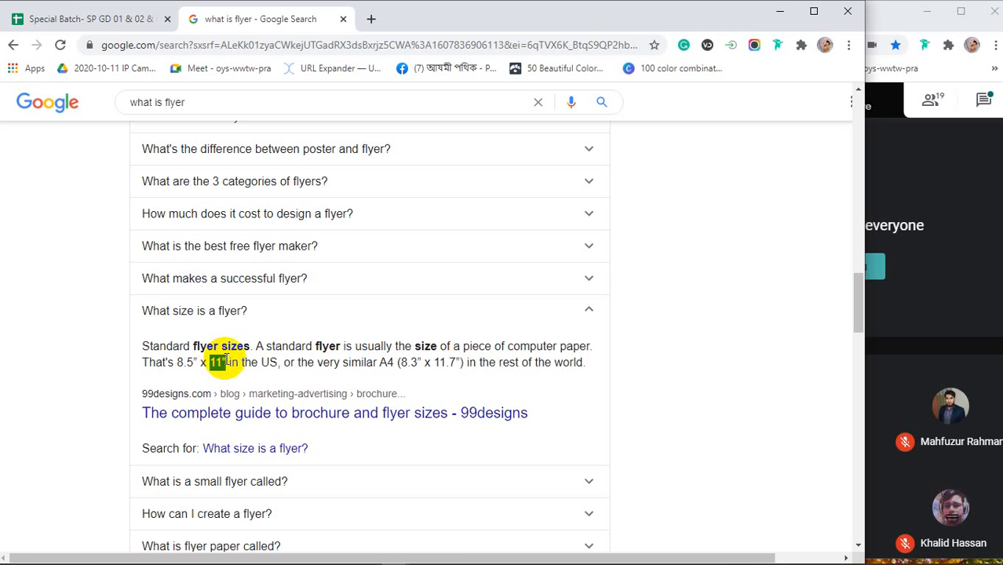
{"action": "left_click", "coordinate": [951, 291]}
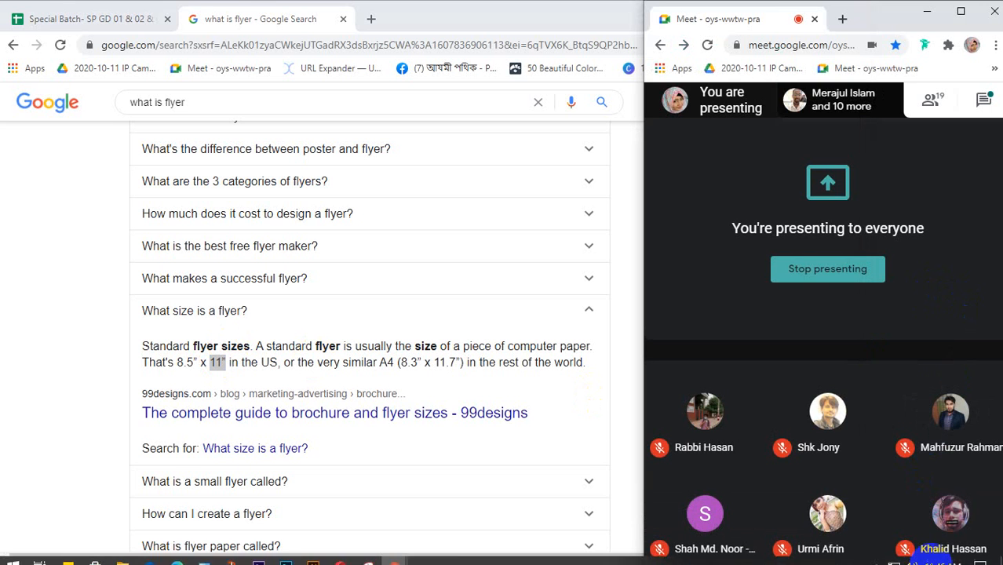
{"action": "left_click", "coordinate": [62, 267]}
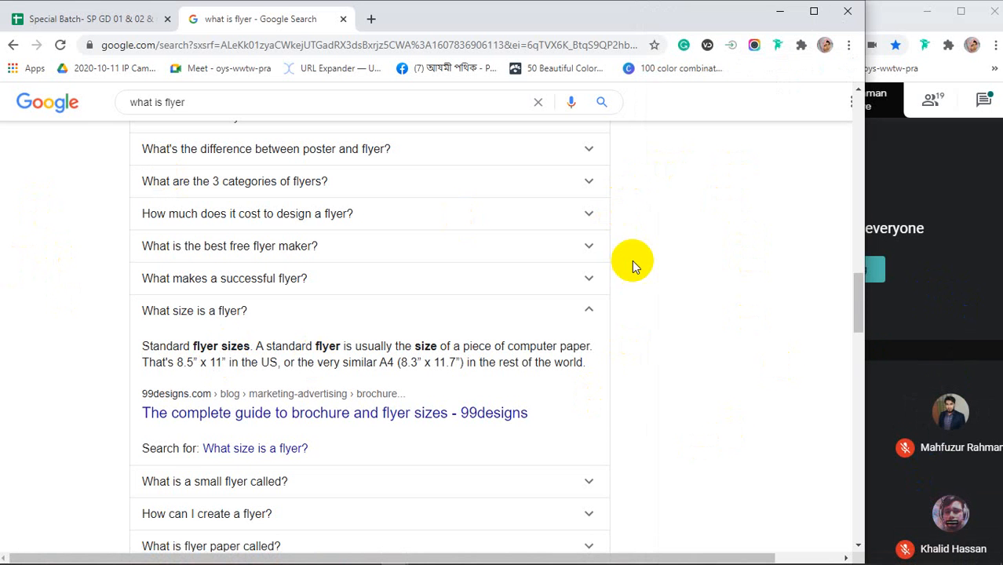
Step: Expand the question "What is a small flyer called?" and read its answer about flyers, leaflets and handbills
{"action": "scroll", "coordinate": [635, 402], "scroll_direction": "down", "scroll_amount": 2}
{"action": "scroll", "coordinate": [635, 402], "scroll_direction": "down", "scroll_amount": 1}
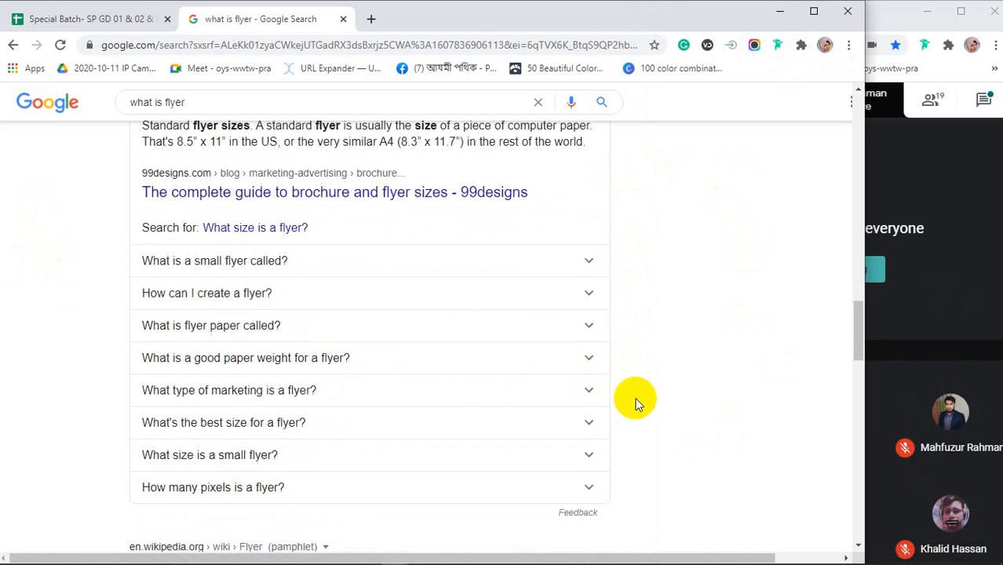
{"action": "left_click", "coordinate": [192, 272]}
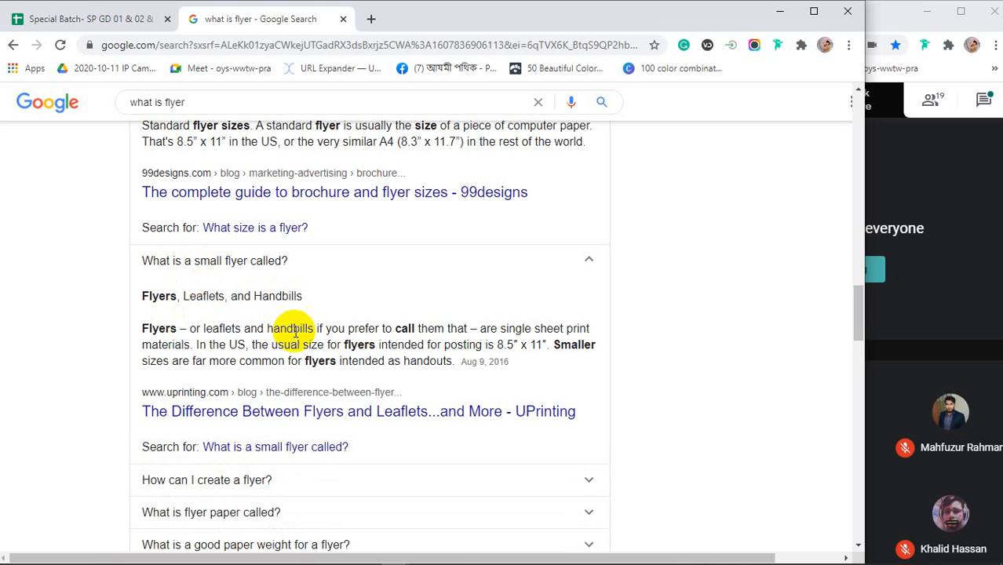
{"action": "left_click_drag", "start_coordinate": [346, 328], "coordinate": [449, 328]}
Step: Expand the question "Is a leaflet a flyer?" and highlight its explanation of flyers and leaflets while reading it
{"action": "scroll", "coordinate": [267, 328], "scroll_direction": "down", "scroll_amount": 4}
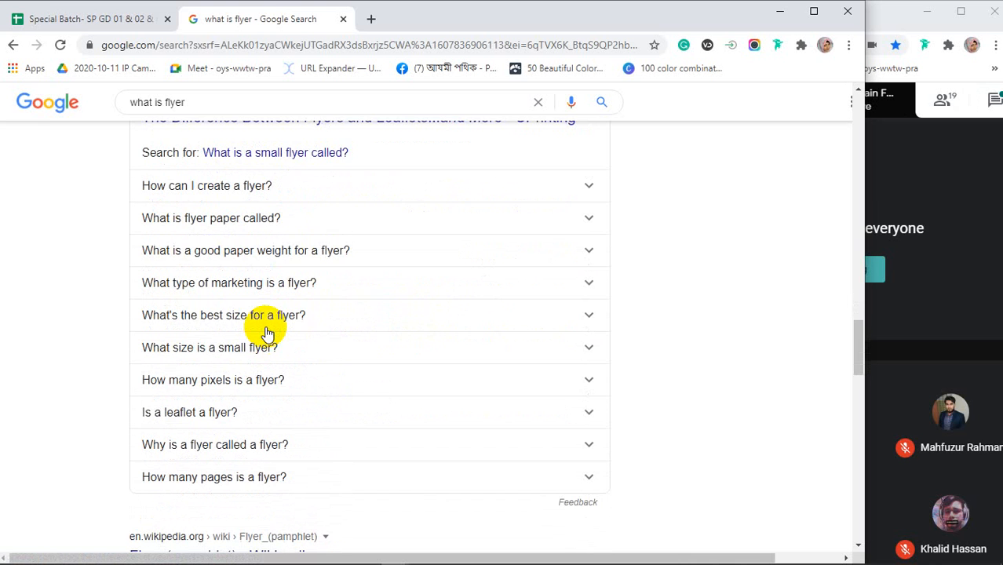
{"action": "scroll", "coordinate": [265, 330], "scroll_direction": "down", "scroll_amount": 2}
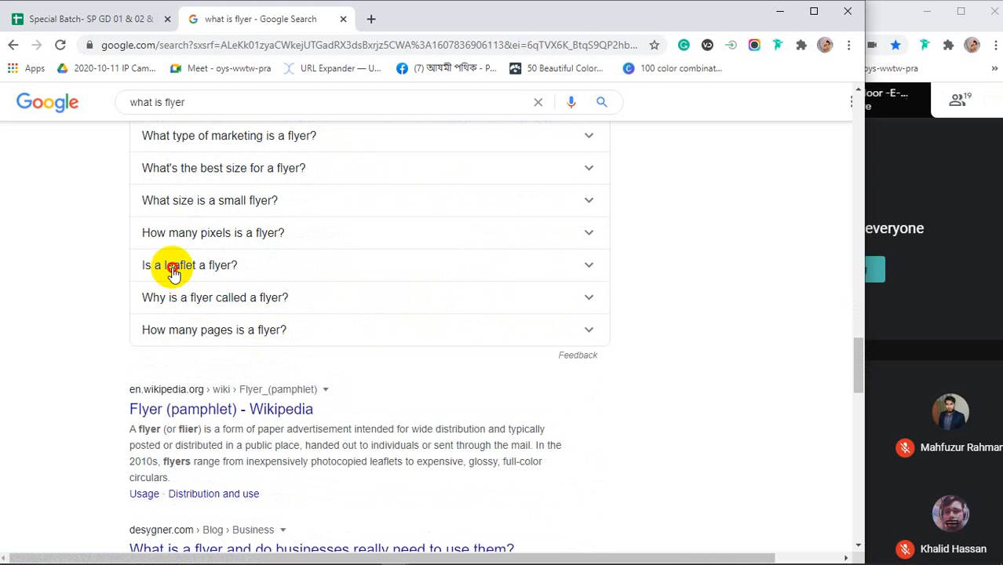
{"action": "left_click", "coordinate": [173, 271]}
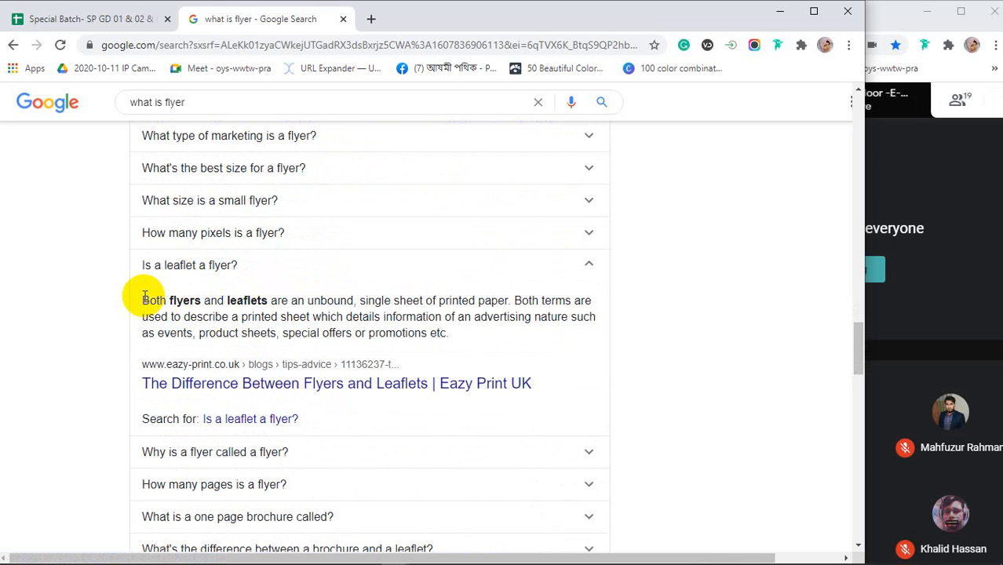
{"action": "left_click_drag", "start_coordinate": [150, 299], "coordinate": [145, 274]}
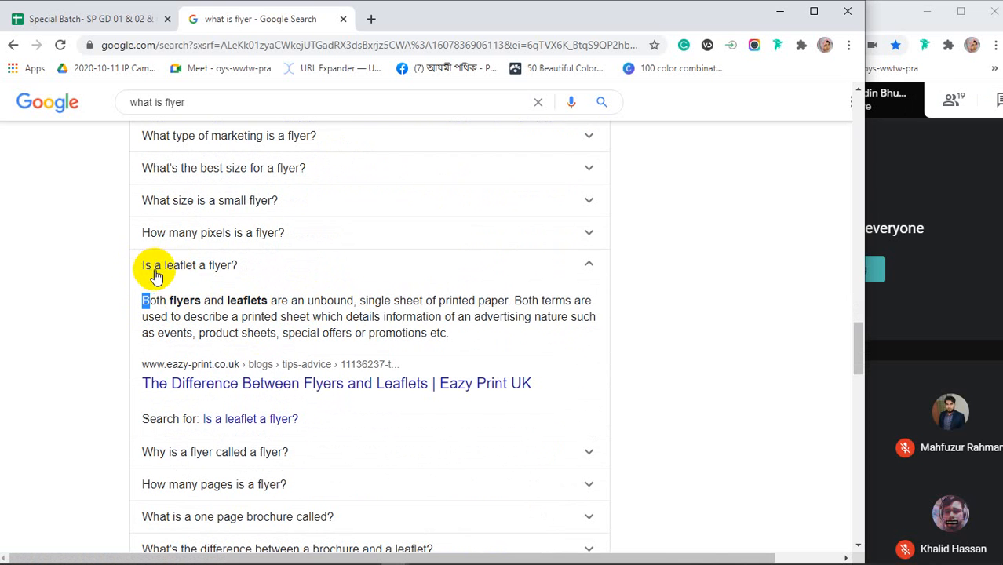
{"action": "left_click", "coordinate": [229, 303]}
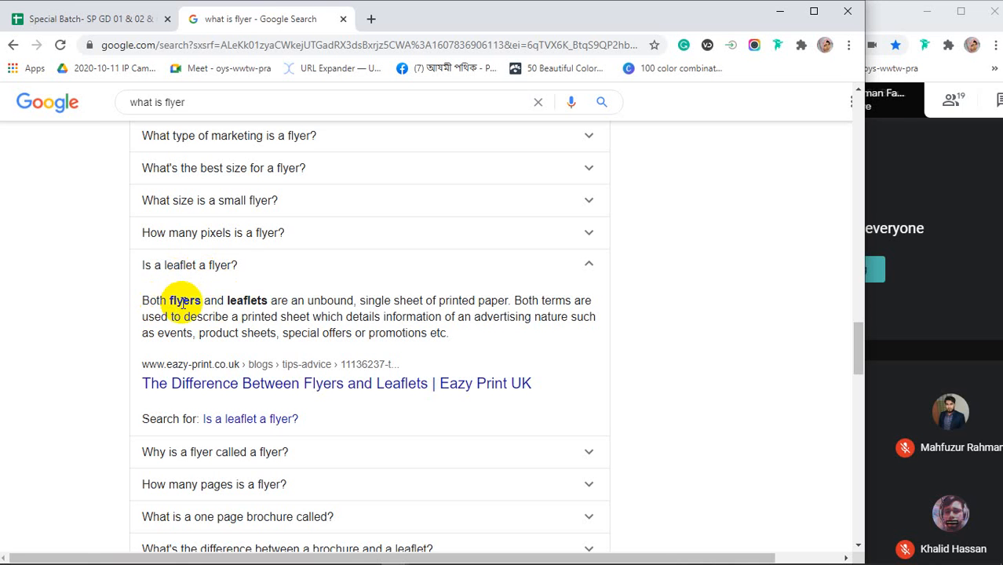
{"action": "left_click_drag", "start_coordinate": [184, 299], "coordinate": [269, 299]}
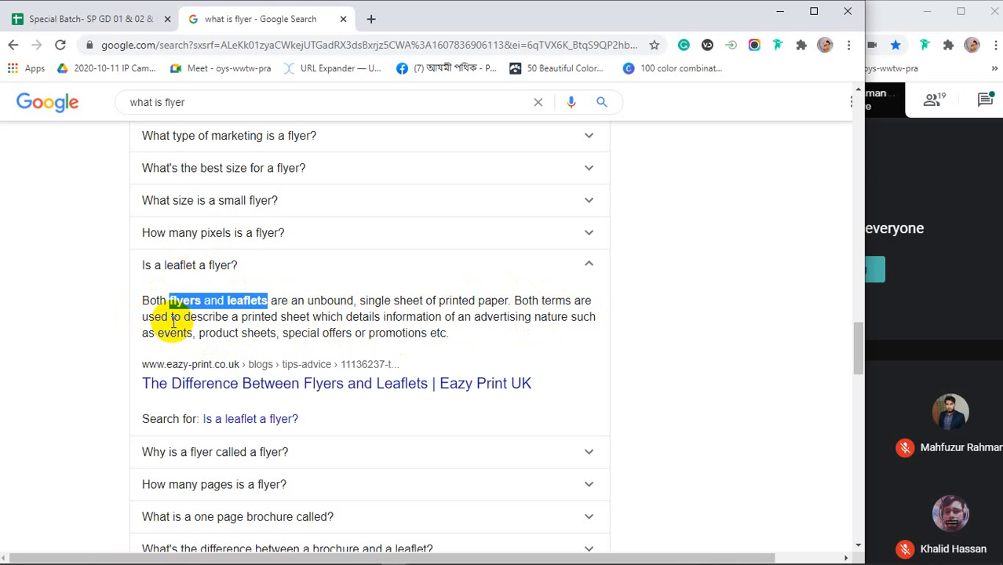
{"action": "left_click_drag", "start_coordinate": [142, 301], "coordinate": [491, 339]}
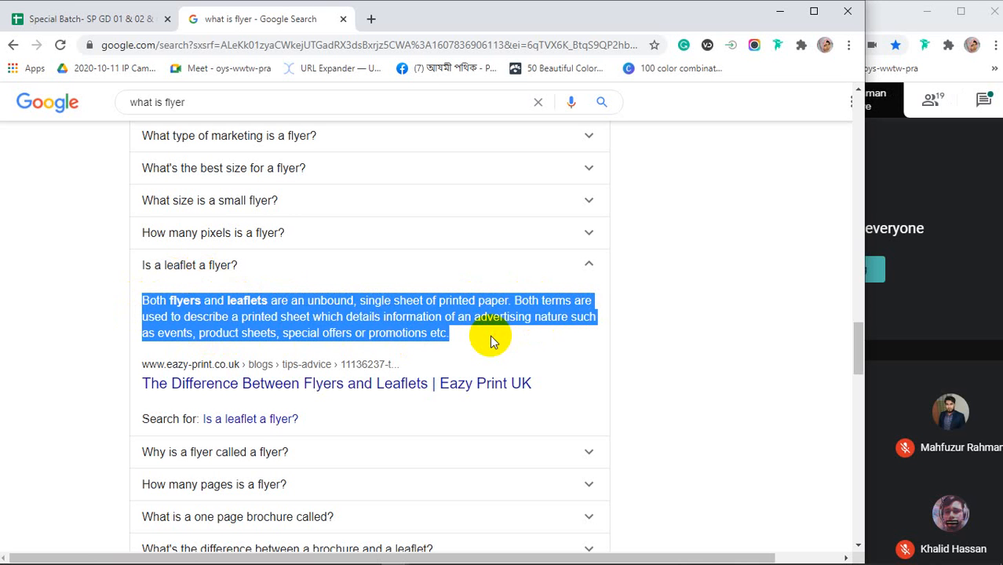
{"action": "left_click", "coordinate": [448, 336]}
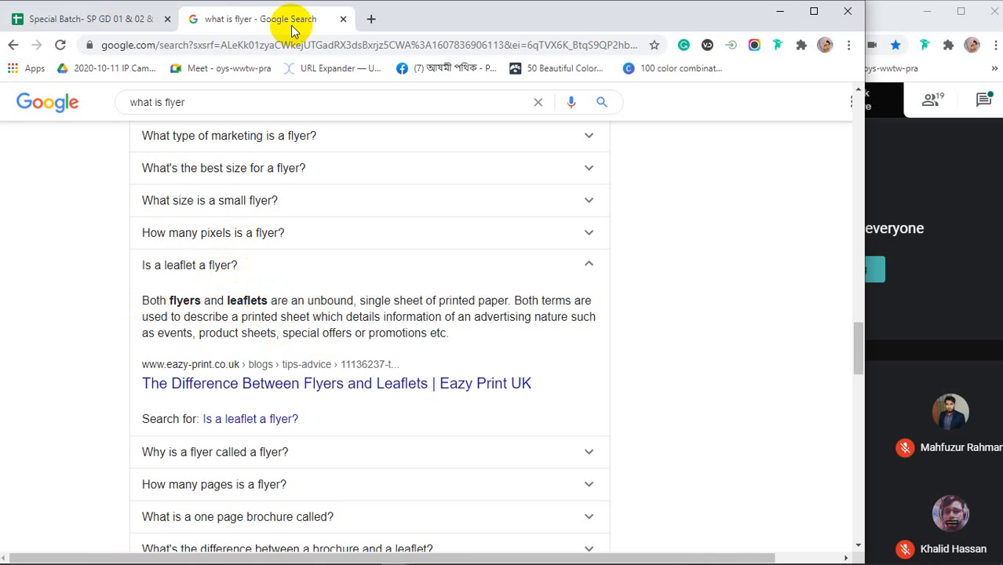
Step: Minimize the browser, switch to Photoshop and start a new document named "SP GD 02 flyer"
{"action": "left_click", "coordinate": [780, 11]}
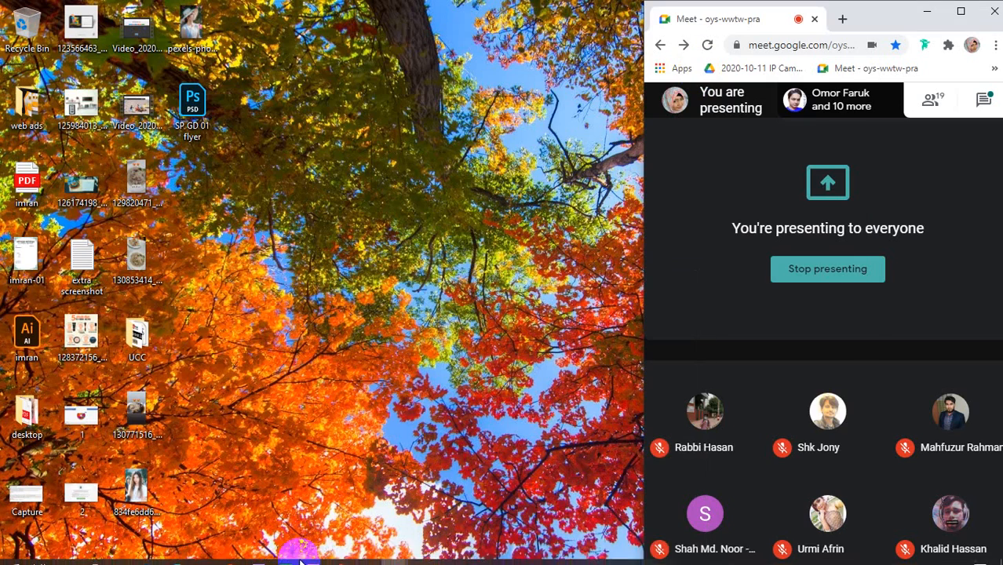
{"action": "left_click", "coordinate": [286, 554]}
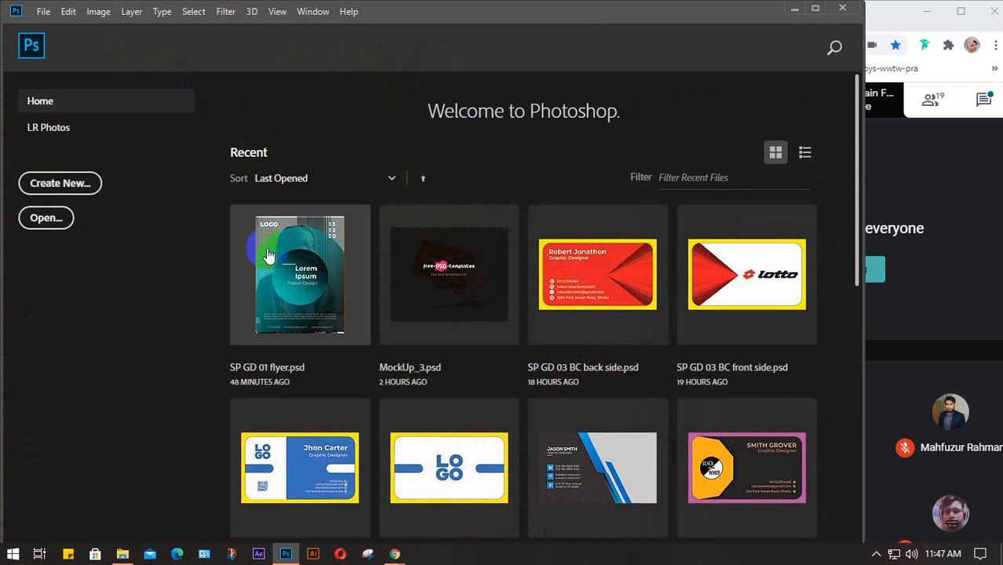
{"action": "left_click", "coordinate": [72, 182]}
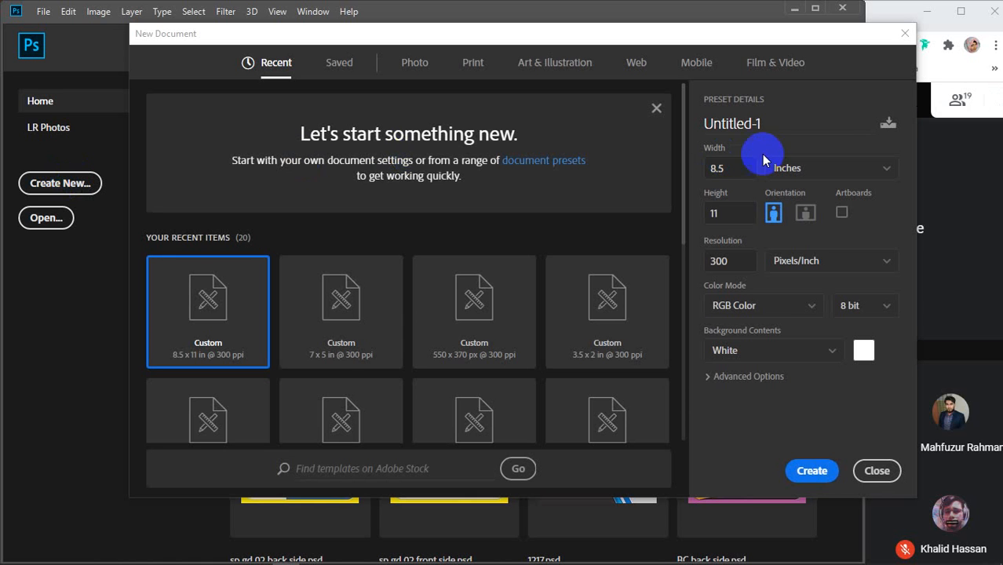
{"action": "left_click_drag", "start_coordinate": [763, 132], "coordinate": [692, 135]}
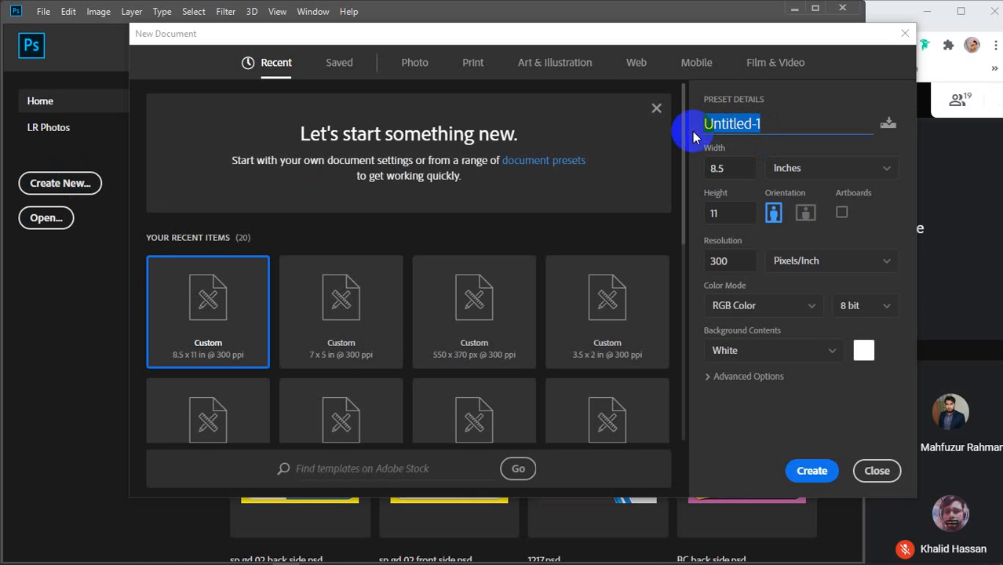
{"action": "type", "text": "SP GD 02 "}
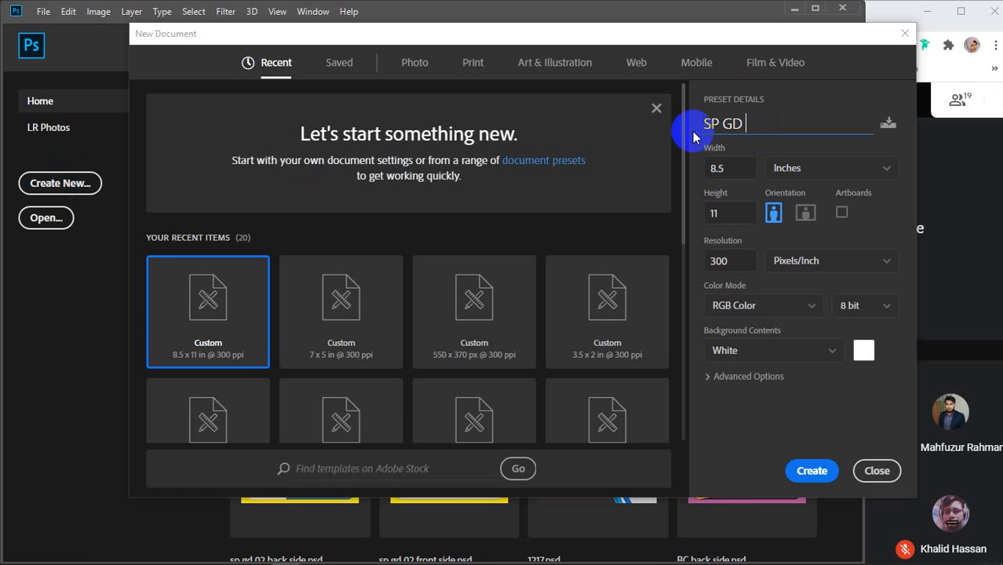
{"action": "type", "text": "f"}
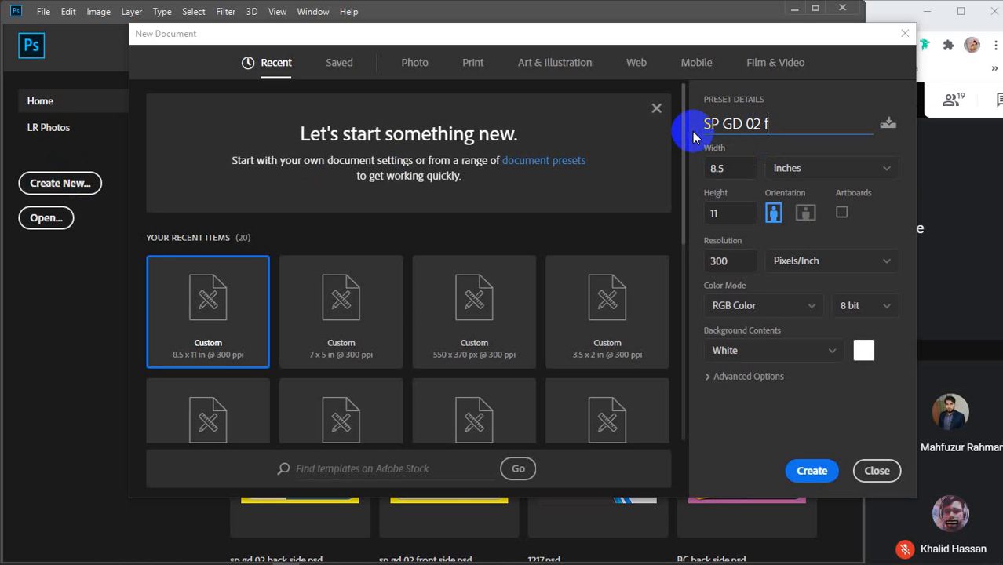
{"action": "type", "text": "lyer"}
Step: Check the new document's width, height and resolution fields and try CMYK Color as the color mode
{"action": "left_click", "coordinate": [729, 168]}
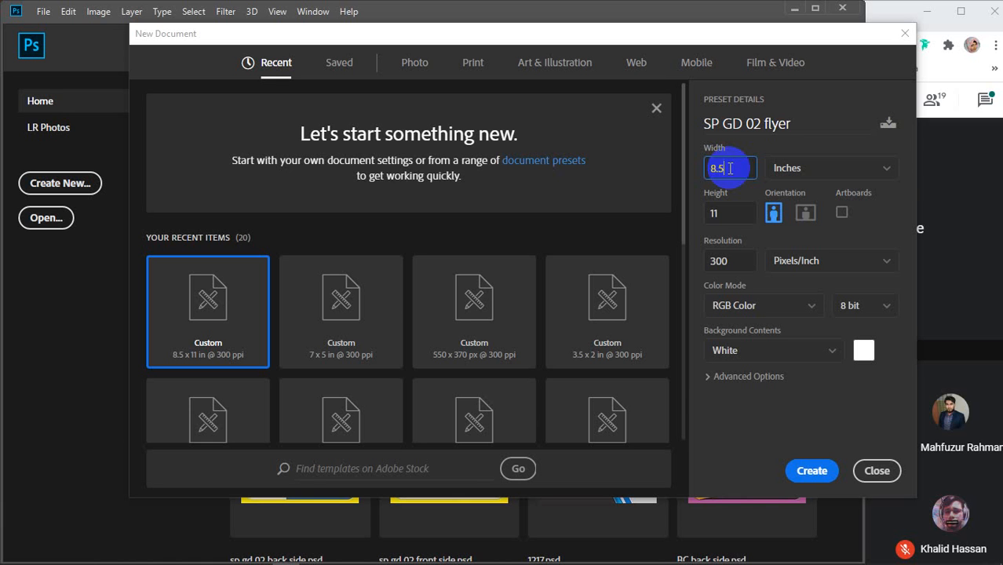
{"action": "left_click", "coordinate": [717, 214]}
{"action": "left_click", "coordinate": [719, 260]}
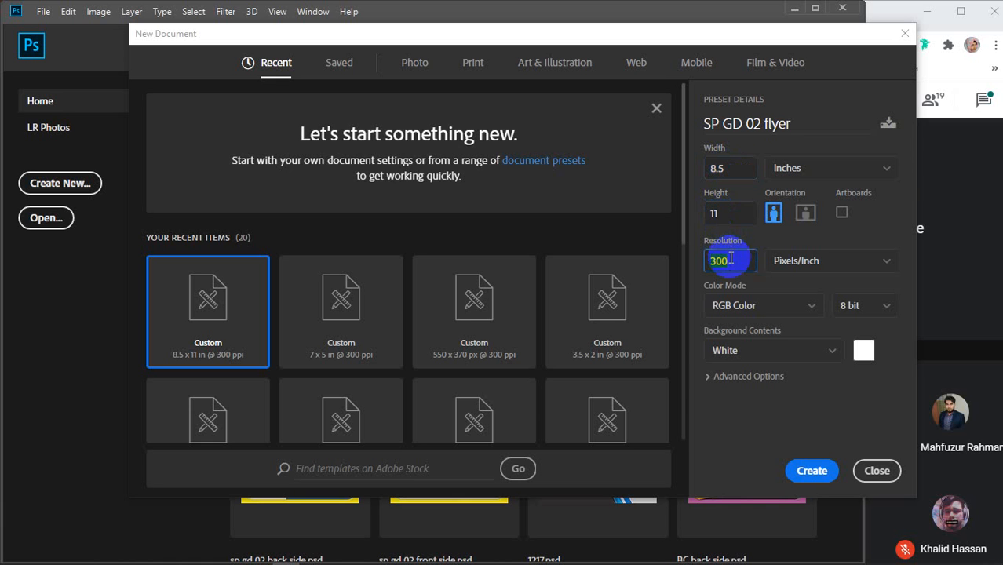
{"action": "left_click", "coordinate": [718, 306]}
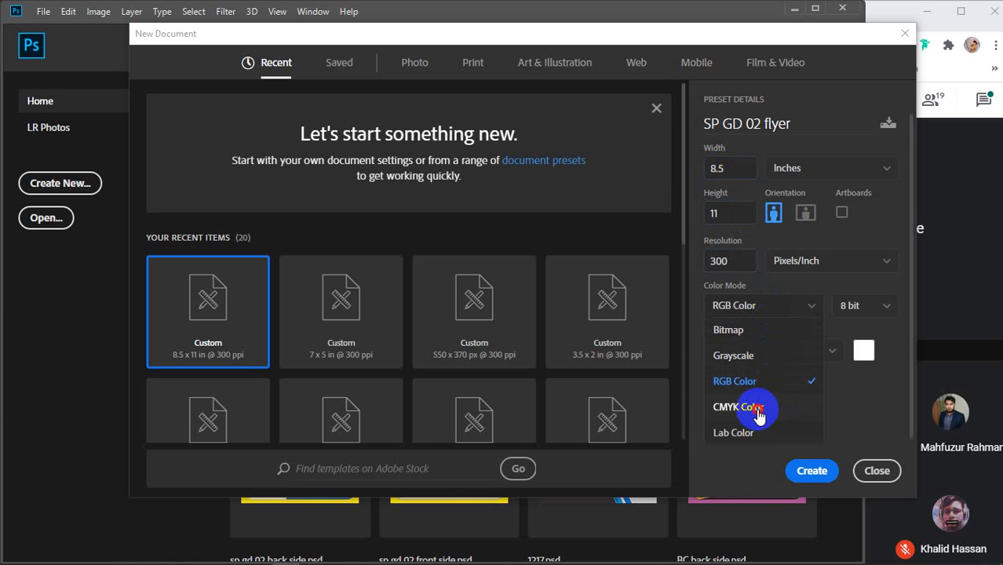
{"action": "left_click", "coordinate": [755, 405]}
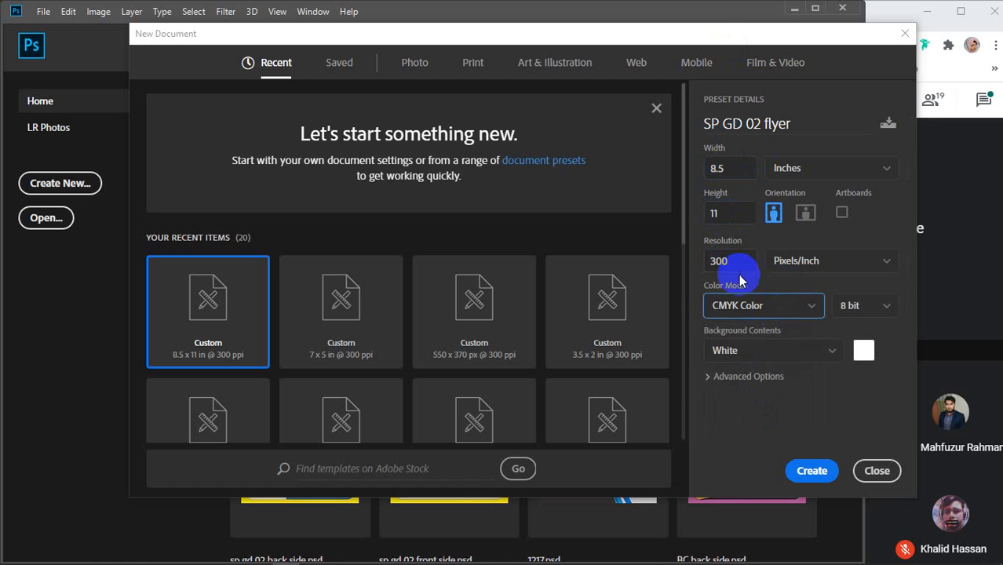
Step: Set the color mode to RGB Color and create the 8.5 x 11 inch, 300 pixels/inch document with white background
{"action": "left_click", "coordinate": [749, 305]}
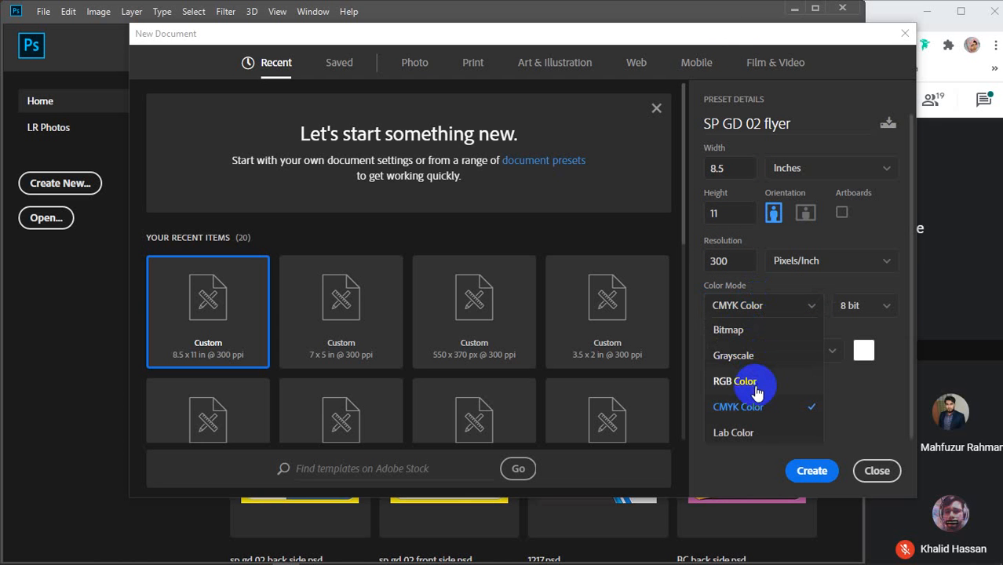
{"action": "left_click", "coordinate": [755, 389]}
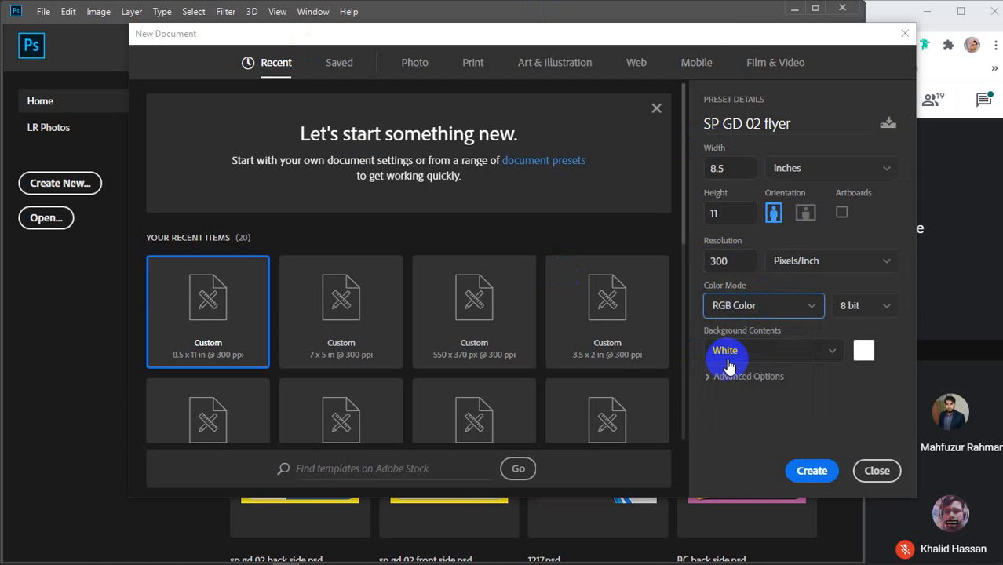
{"action": "left_click", "coordinate": [811, 470]}
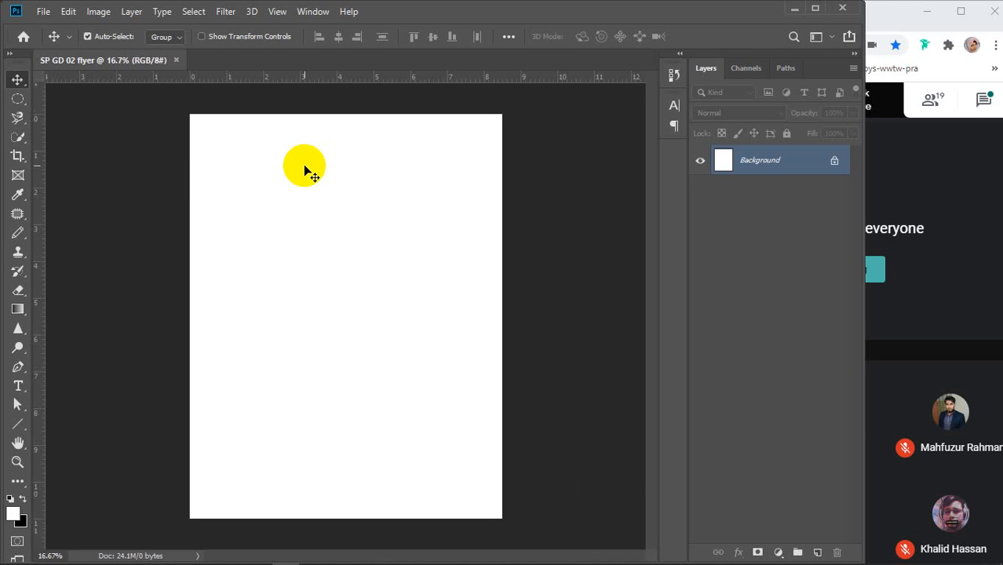
Step: Switch to the Google Meet window, review the participant list and the chat messages, and return to Photoshop
{"action": "left_click", "coordinate": [966, 262]}
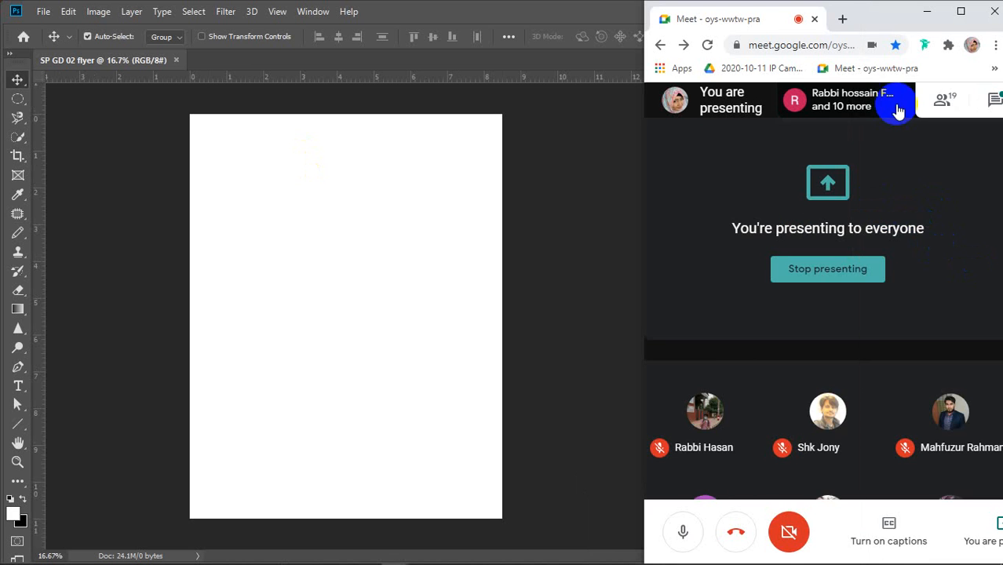
{"action": "left_click", "coordinate": [944, 100]}
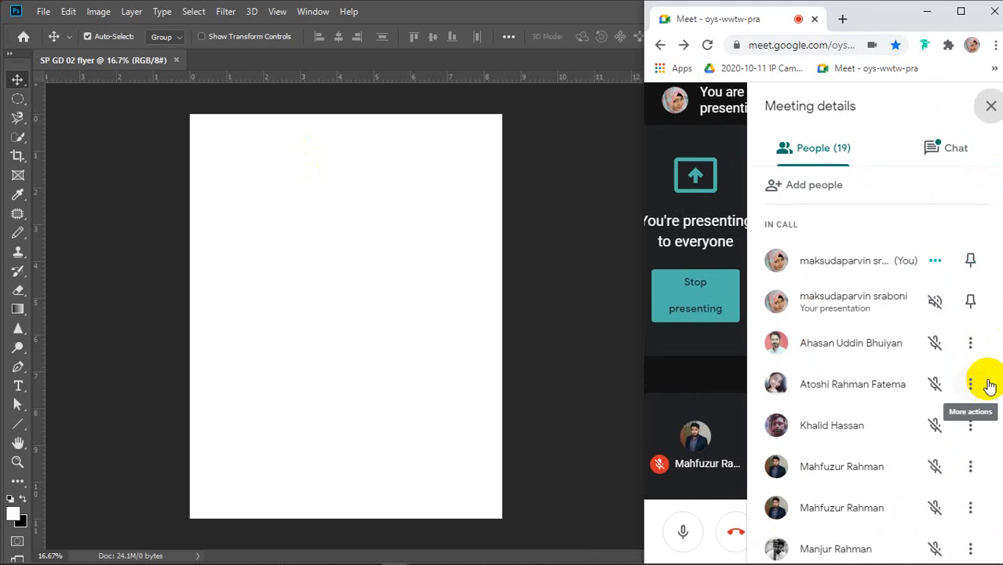
{"action": "scroll", "coordinate": [866, 441], "scroll_direction": "down", "scroll_amount": 3}
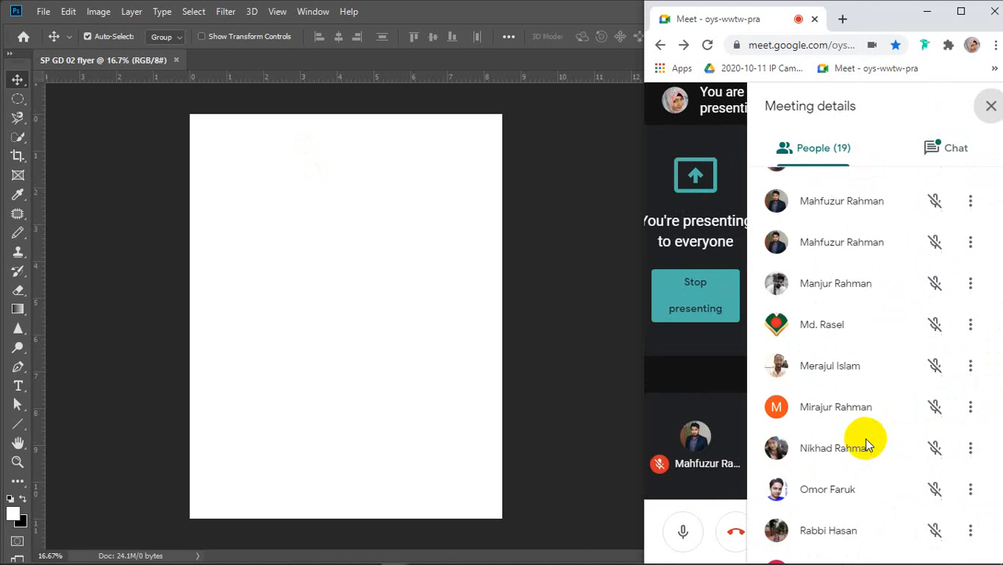
{"action": "scroll", "coordinate": [866, 444], "scroll_direction": "down", "scroll_amount": 2}
{"action": "scroll", "coordinate": [866, 444], "scroll_direction": "down", "scroll_amount": 1}
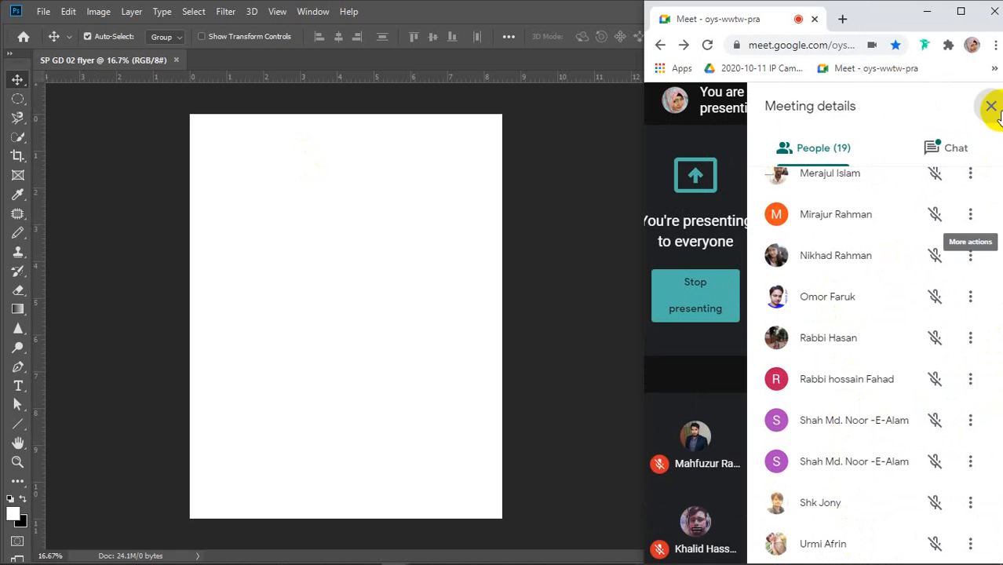
{"action": "left_click", "coordinate": [945, 150]}
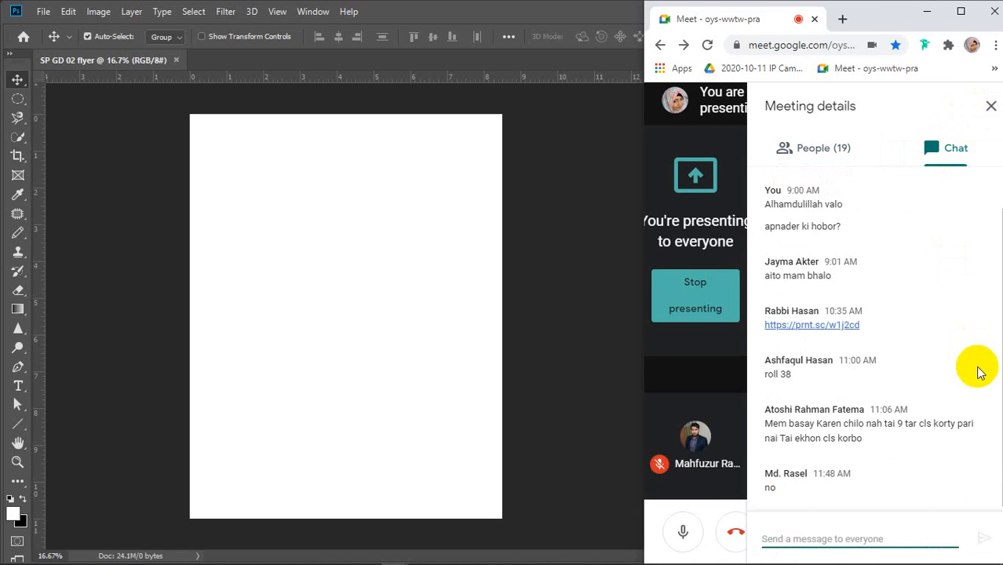
{"action": "left_click", "coordinate": [993, 110]}
{"action": "left_click", "coordinate": [541, 273]}
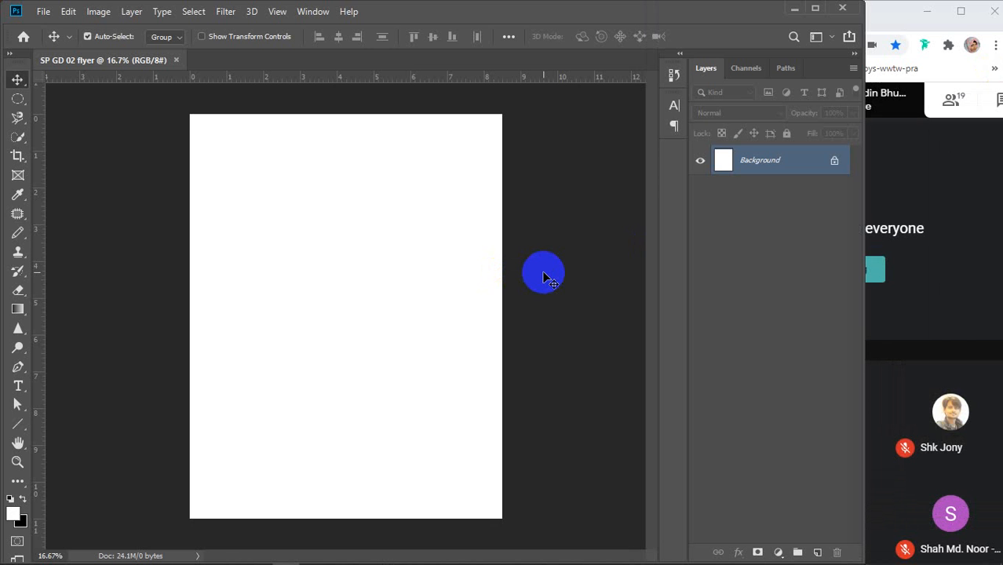
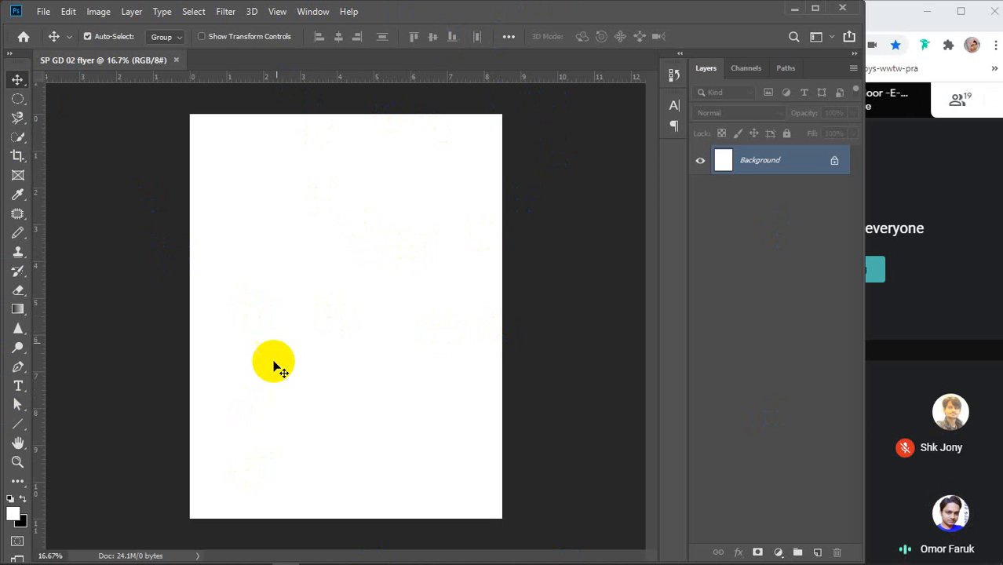
Step: Look up the color mode and bit depth options available for the flyer document
{"action": "left_click", "coordinate": [67, 13]}
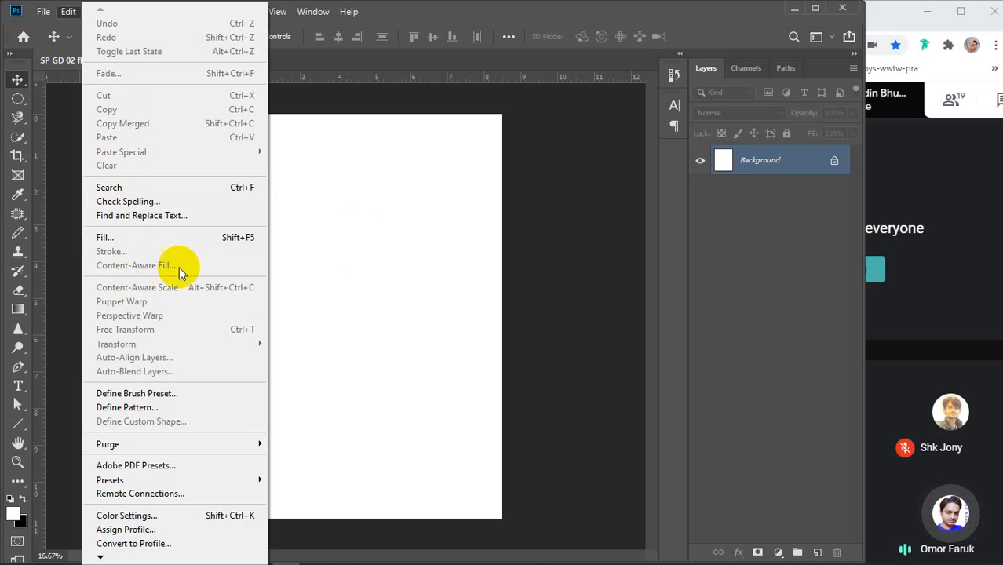
{"action": "left_click", "coordinate": [225, 138]}
{"action": "left_click", "coordinate": [98, 12]}
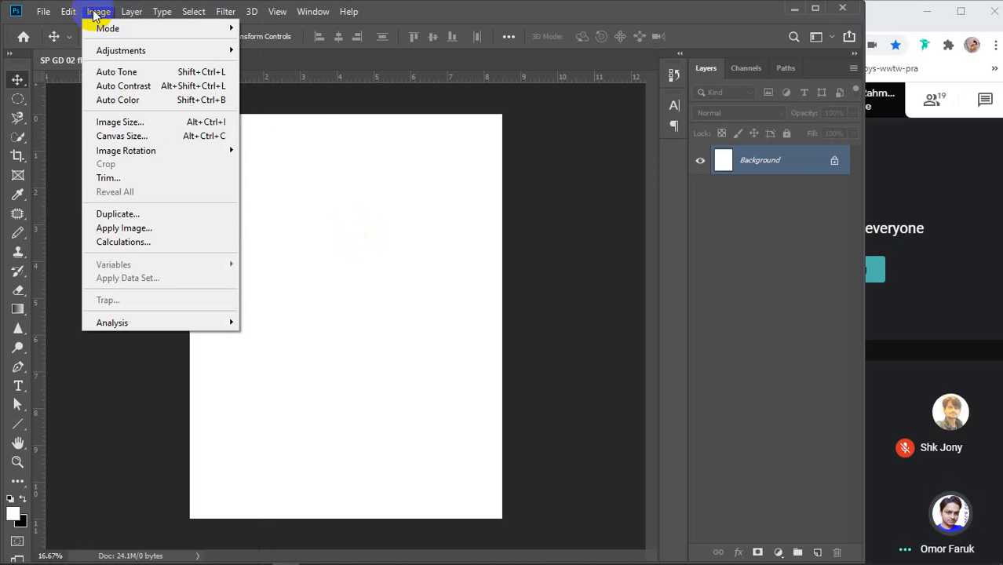
{"action": "mouse_move", "coordinate": [106, 30]}
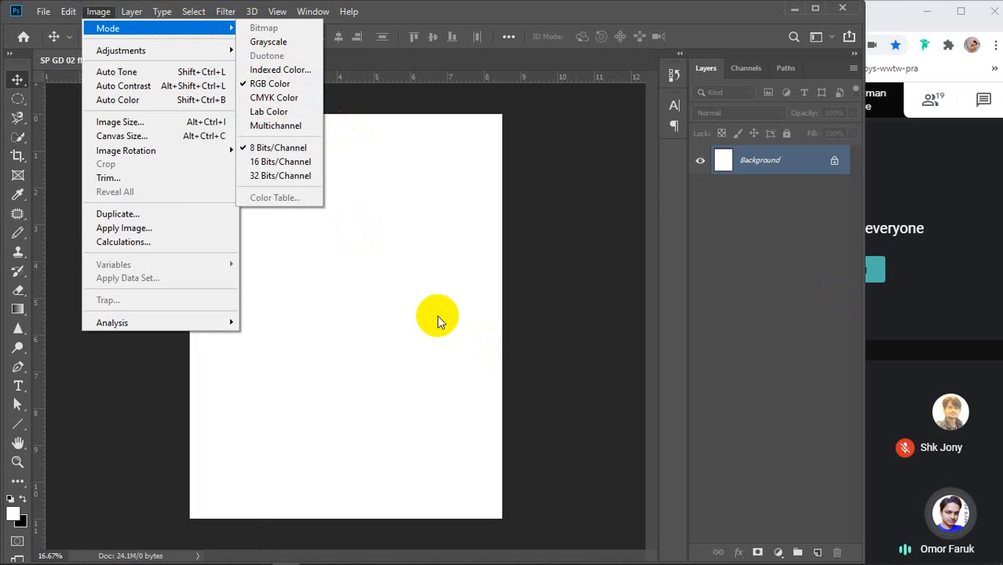
{"action": "left_click", "coordinate": [416, 300]}
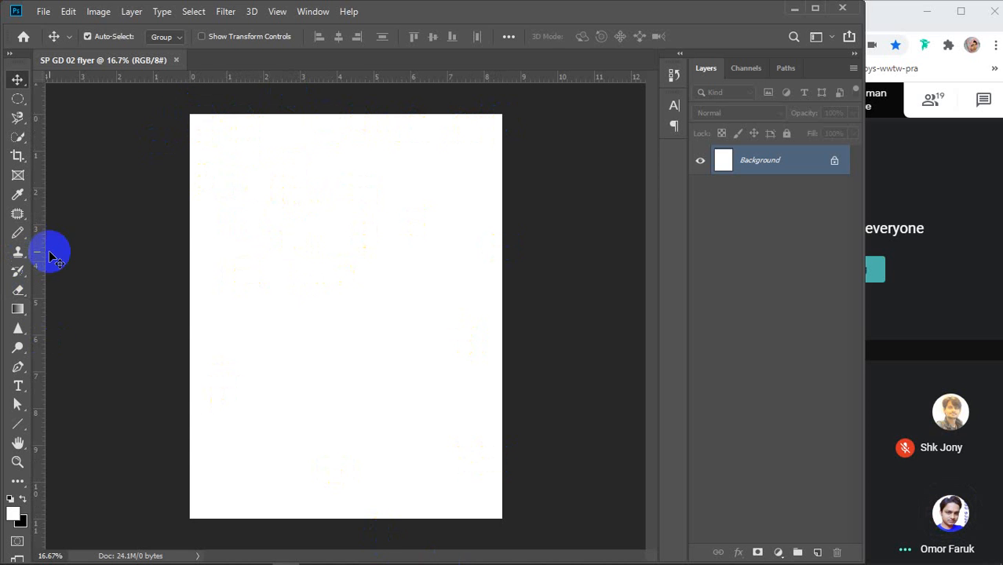
Step: Place ruler guides along all four edges of the 8.5 x 11 inch page
{"action": "left_click_drag", "start_coordinate": [43, 251], "coordinate": [190, 251]}
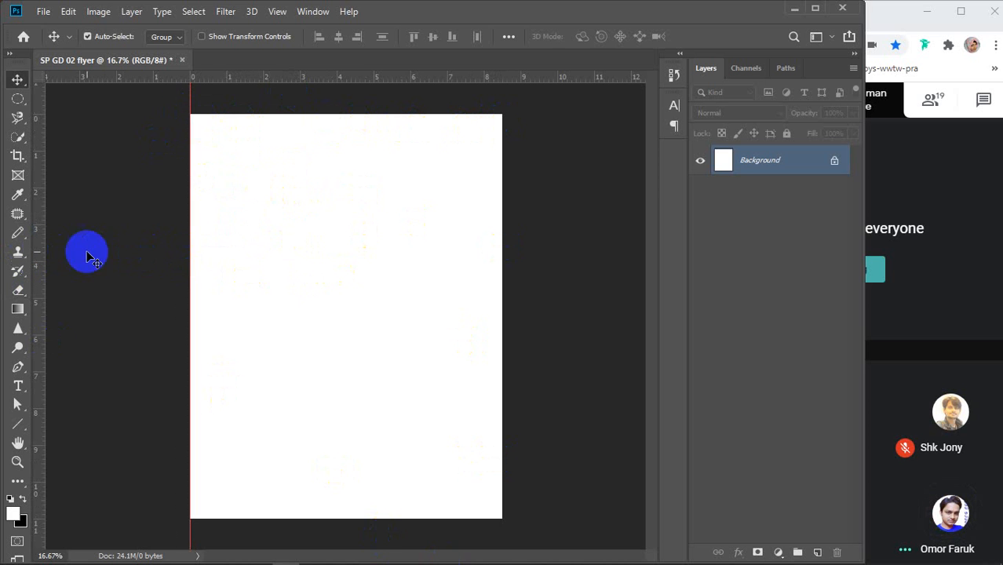
{"action": "left_click_drag", "start_coordinate": [40, 257], "coordinate": [503, 262]}
{"action": "left_click_drag", "start_coordinate": [391, 76], "coordinate": [351, 518]}
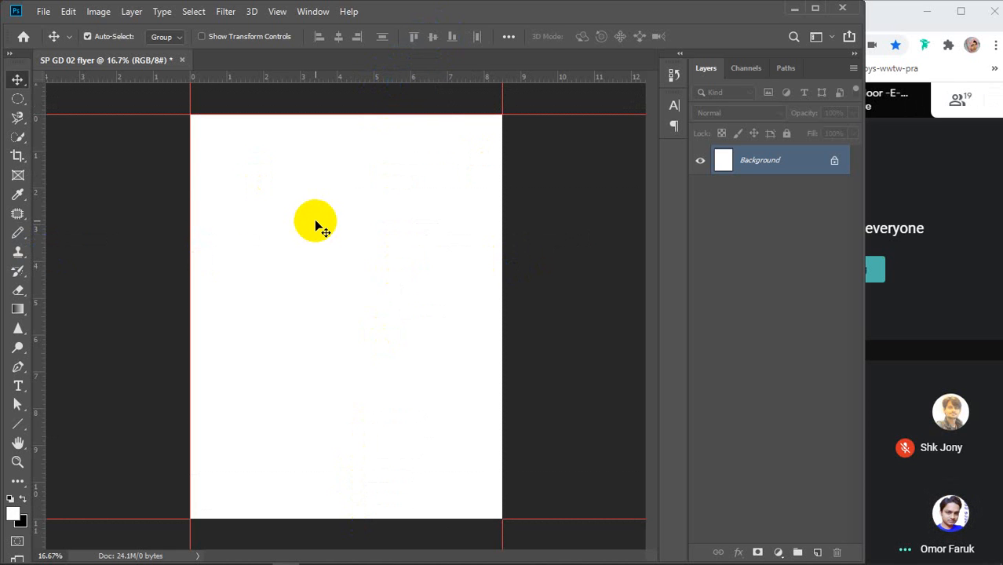
Step: Enlarge the canvas by 0.25 inches in both width and height, relative to its current size
{"action": "left_click", "coordinate": [94, 12]}
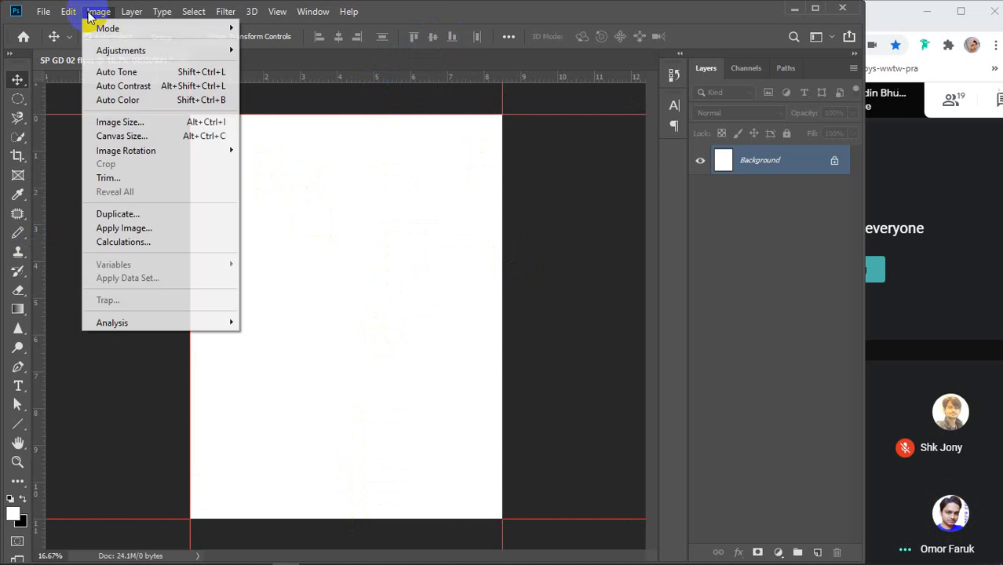
{"action": "left_click", "coordinate": [116, 135]}
{"action": "left_click", "coordinate": [674, 211]}
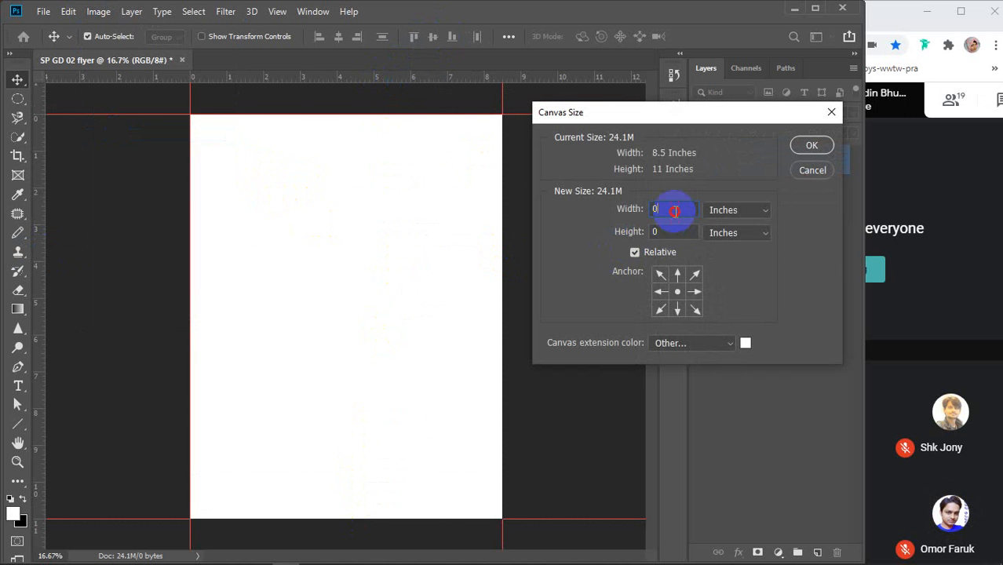
{"action": "type", "text": ".25"}
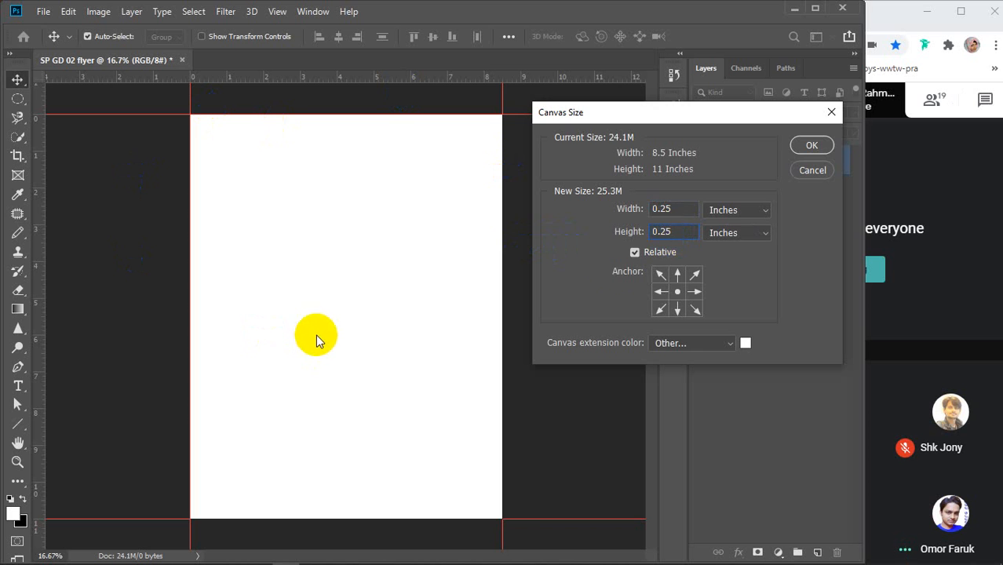
{"action": "left_click", "coordinate": [811, 145]}
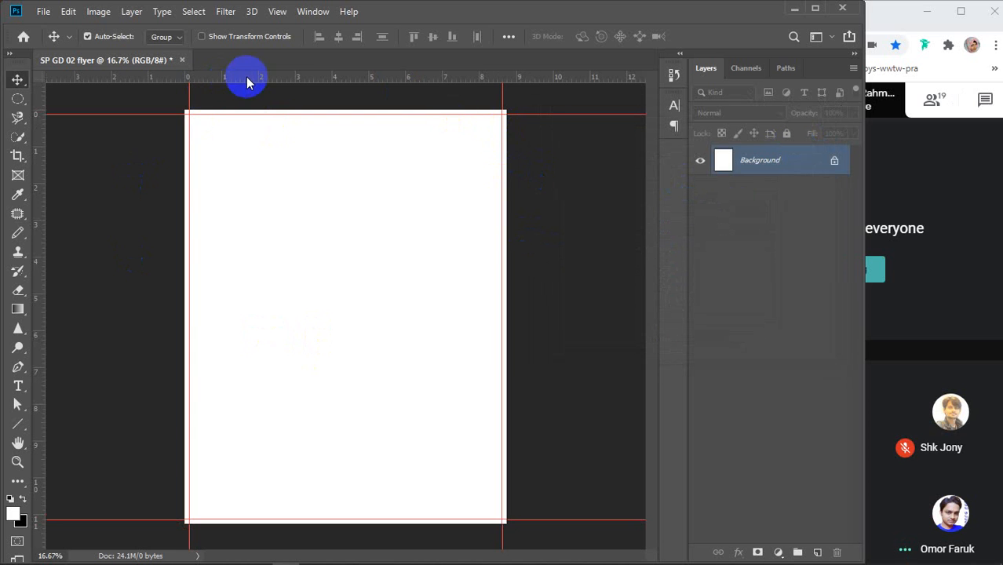
Step: Add a second set of guides along the outer edges of the enlarged canvas to mark the bleed
{"action": "left_click_drag", "start_coordinate": [246, 82], "coordinate": [224, 522]}
{"action": "left_click_drag", "start_coordinate": [39, 228], "coordinate": [174, 227]}
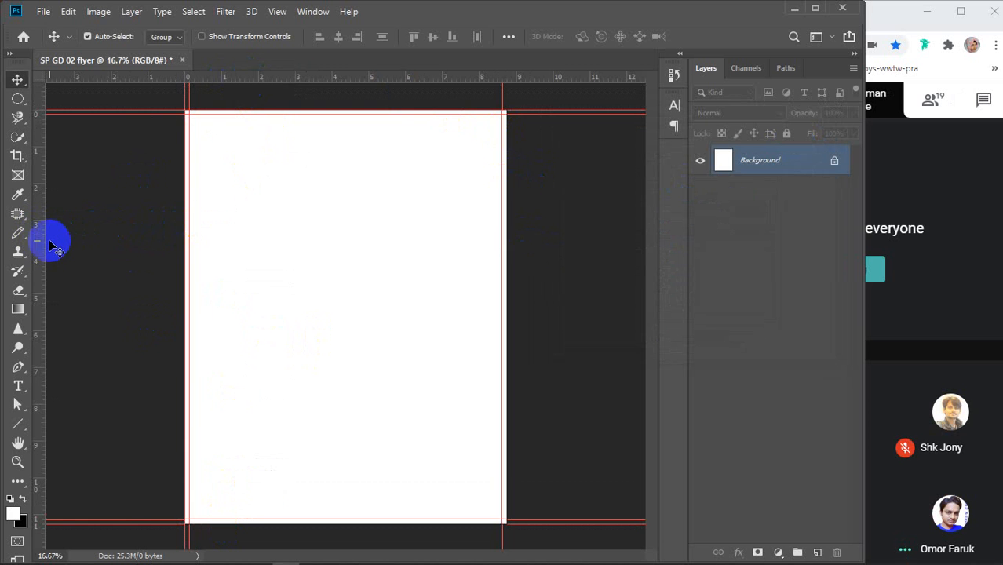
{"action": "left_click_drag", "start_coordinate": [55, 248], "coordinate": [503, 274]}
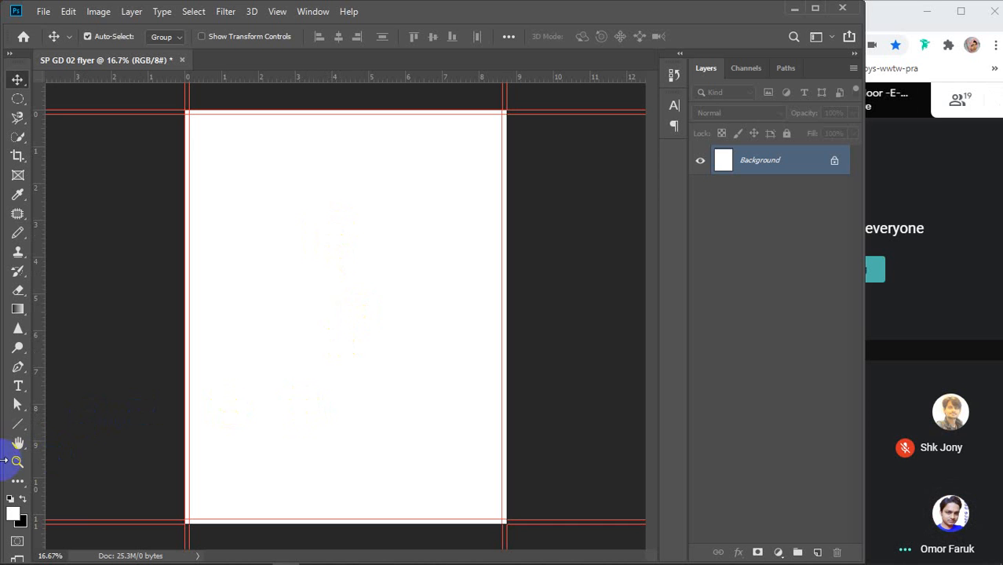
Step: Activate the Rectangle tool, examine the bleed strip along the page's right edge up close, and fit the whole page in view
{"action": "left_click", "coordinate": [17, 423]}
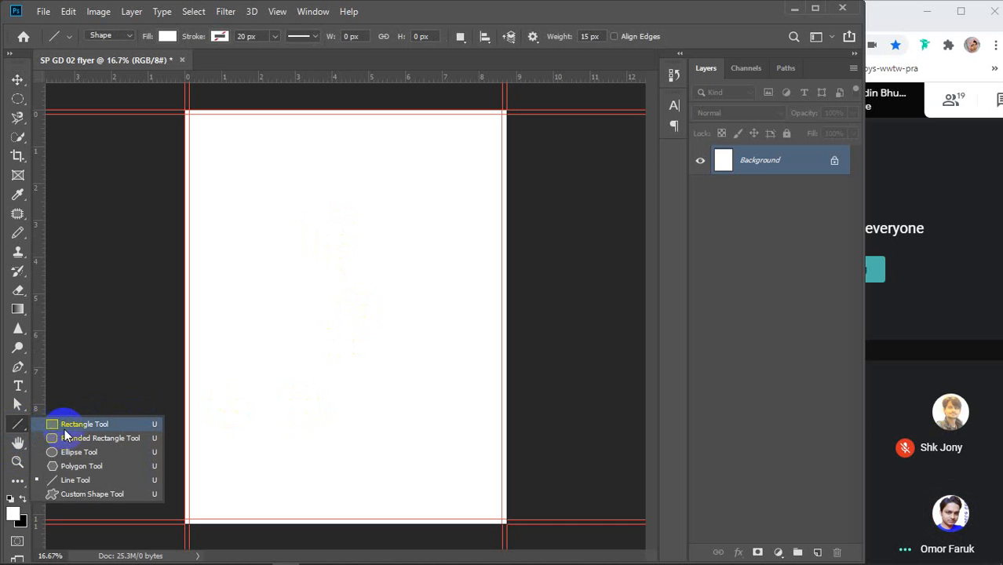
{"action": "left_click", "coordinate": [84, 424]}
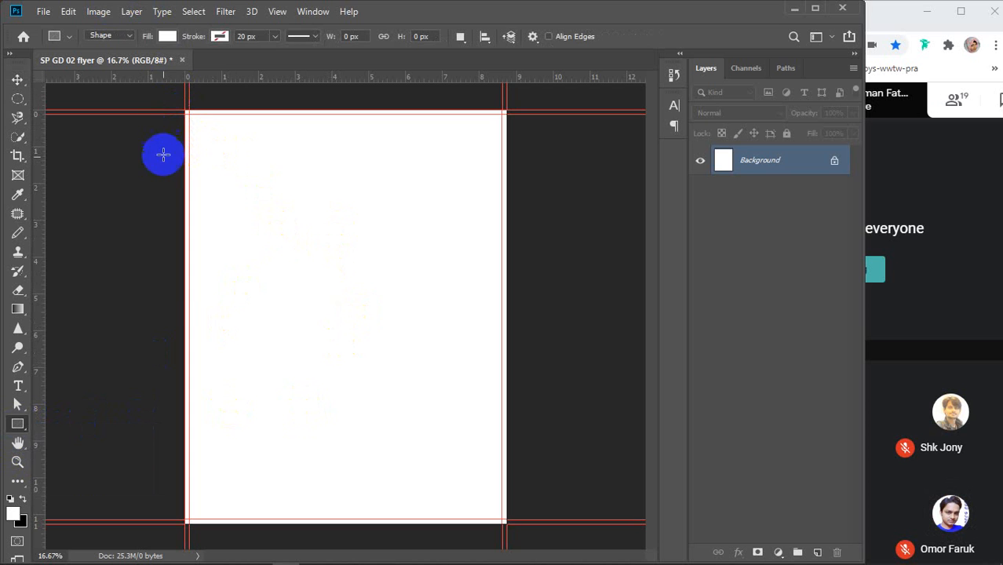
{"action": "scroll", "coordinate": [182, 277], "scroll_direction": "up", "scroll_amount": 2}
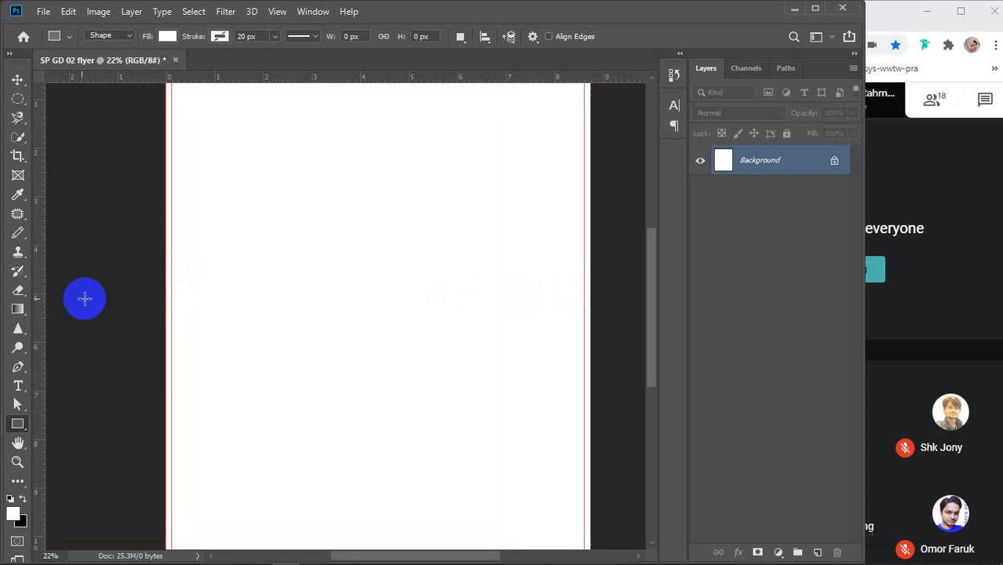
{"action": "scroll", "coordinate": [415, 325], "scroll_direction": "down", "scroll_amount": 2}
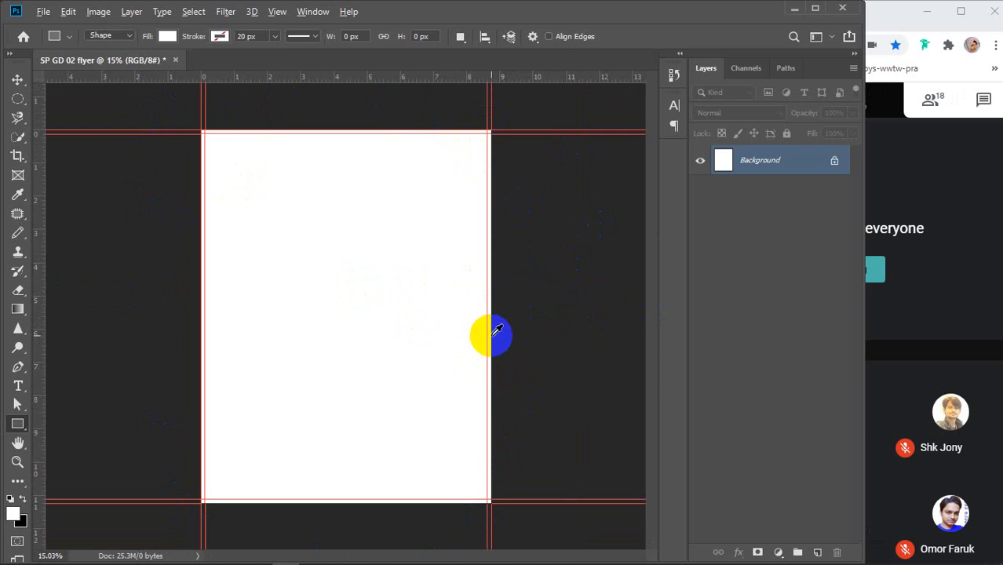
{"action": "scroll", "coordinate": [533, 298], "scroll_direction": "up", "scroll_amount": 14}
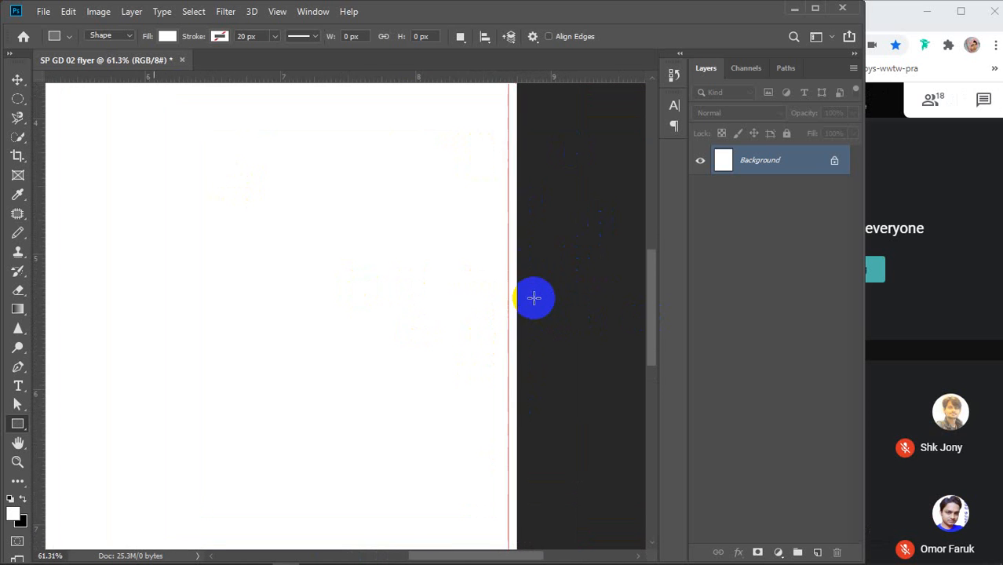
{"action": "scroll", "coordinate": [534, 298], "scroll_direction": "up", "scroll_amount": 15}
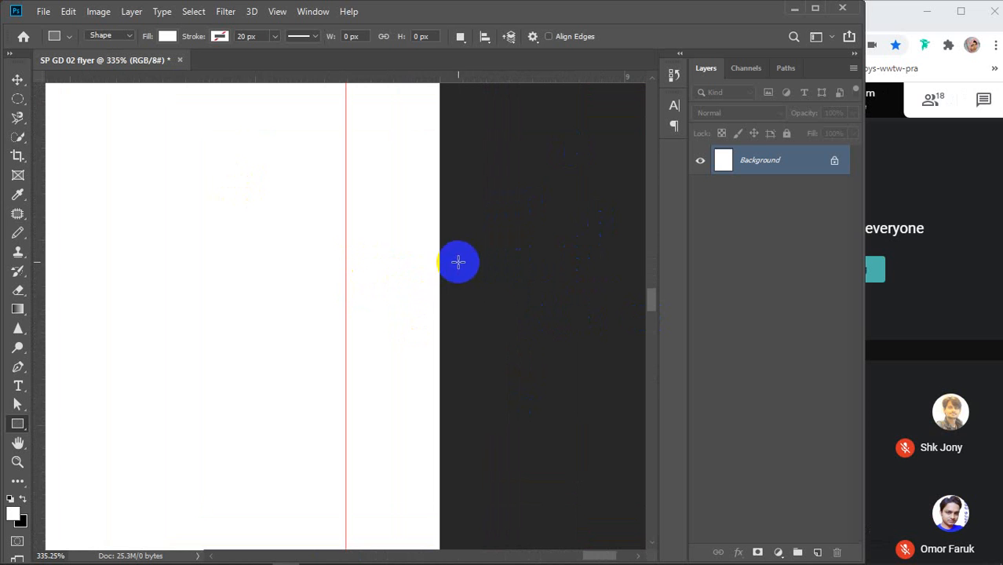
{"action": "scroll", "coordinate": [214, 266], "scroll_direction": "down", "scroll_amount": 4}
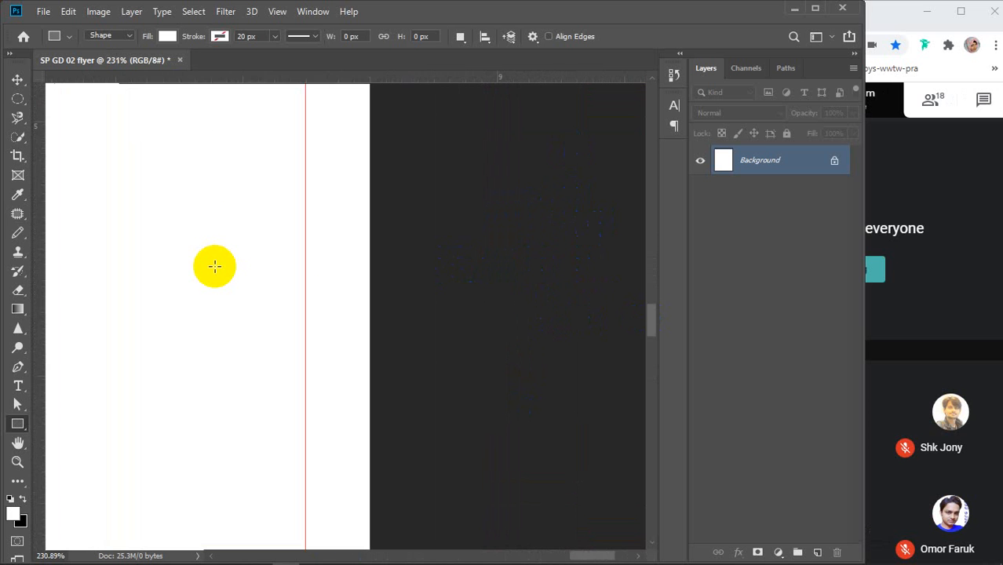
{"action": "scroll", "coordinate": [214, 266], "scroll_direction": "down", "scroll_amount": 20}
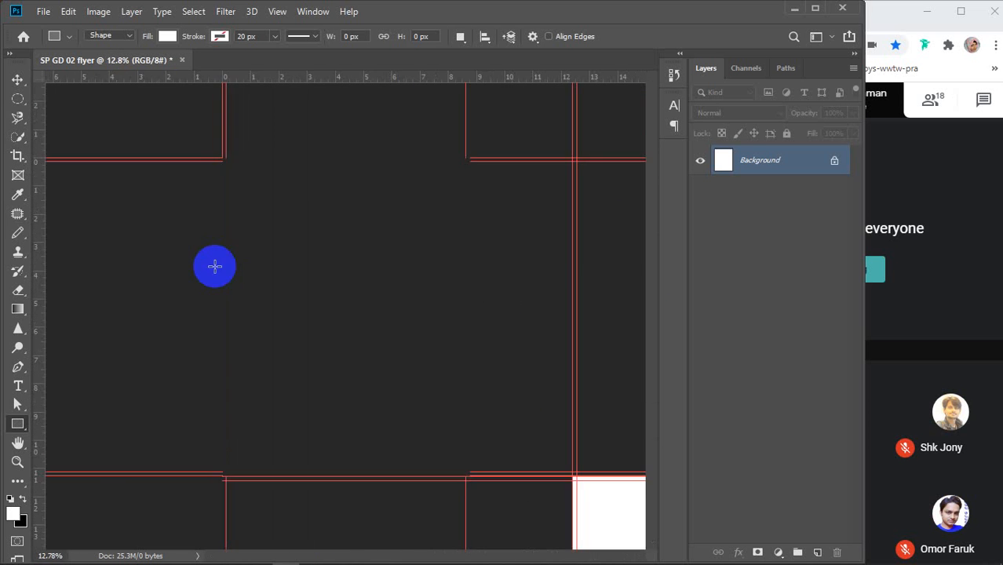
{"action": "scroll", "coordinate": [214, 266], "scroll_direction": "down", "scroll_amount": 3}
{"action": "scroll", "coordinate": [257, 250], "scroll_direction": "up", "scroll_amount": 2}
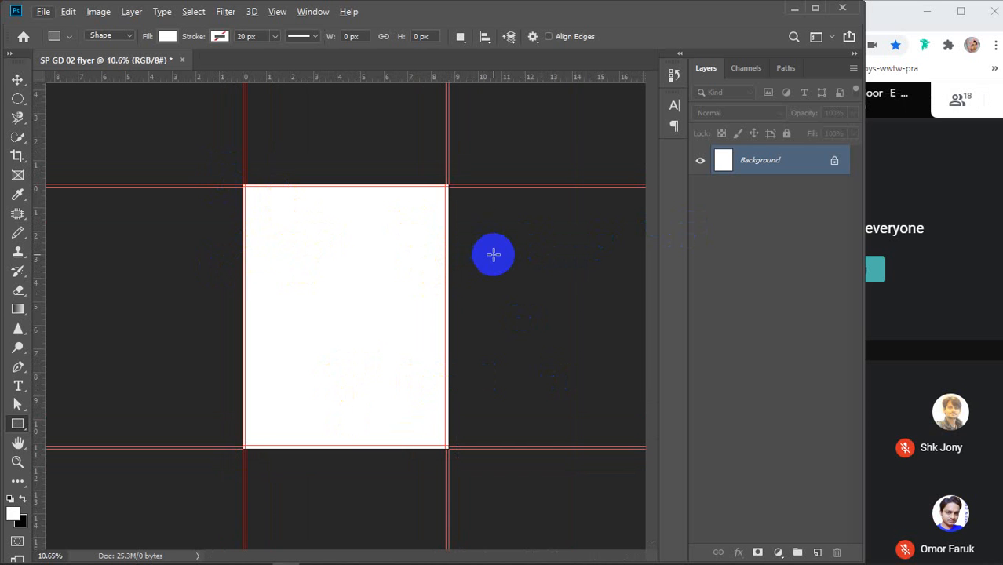
{"action": "scroll", "coordinate": [472, 265], "scroll_direction": "up", "scroll_amount": 2}
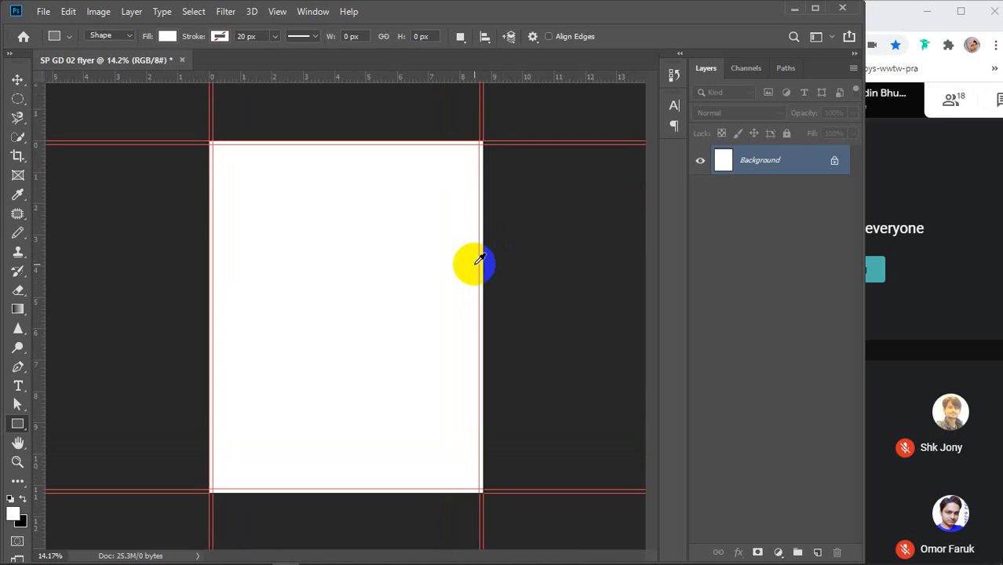
{"action": "left_click_drag", "start_coordinate": [540, 260], "coordinate": [251, 252]}
{"action": "key", "text": "ctrl+r"}
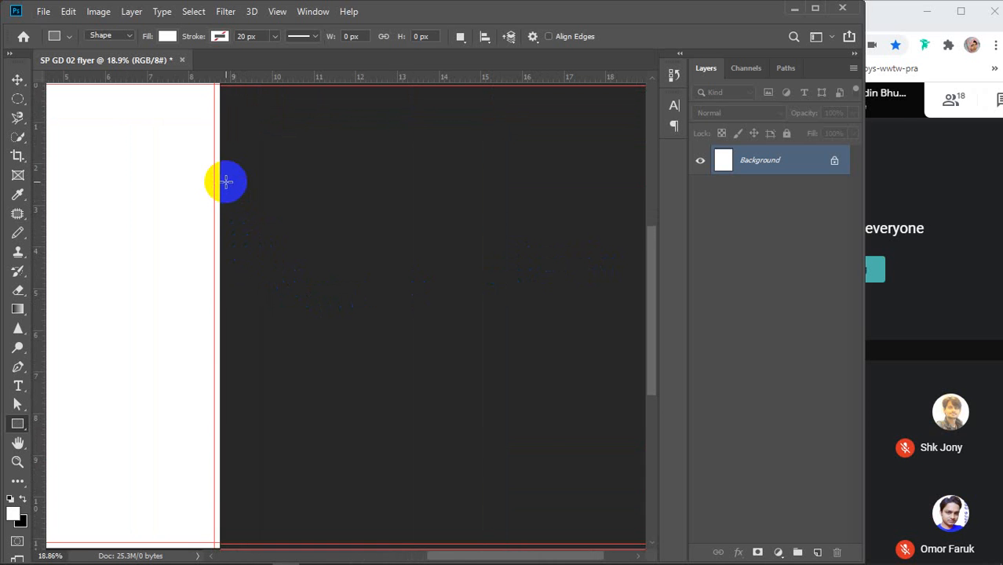
{"action": "scroll", "coordinate": [220, 183], "scroll_direction": "up", "scroll_amount": 2}
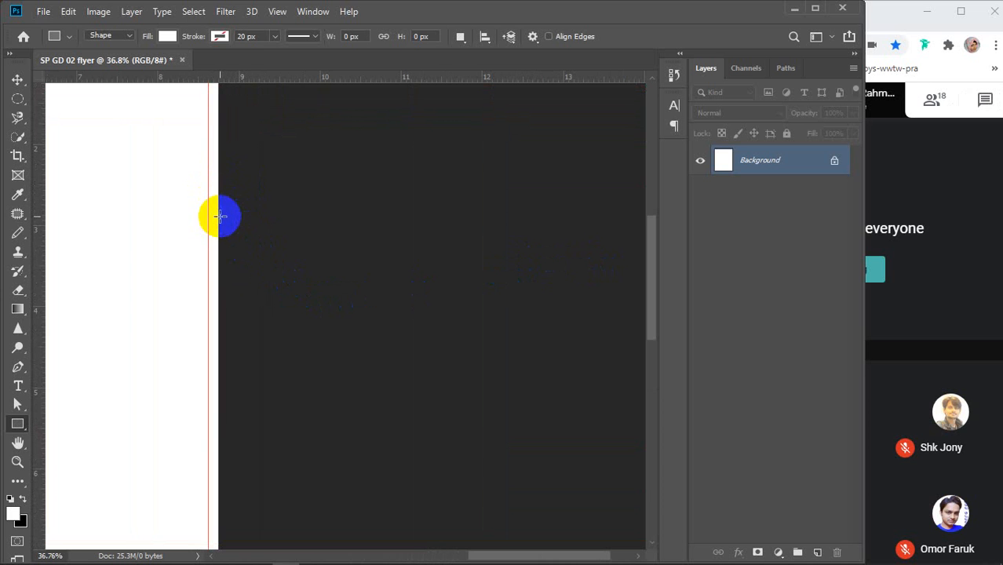
{"action": "key", "text": "ctrl+0"}
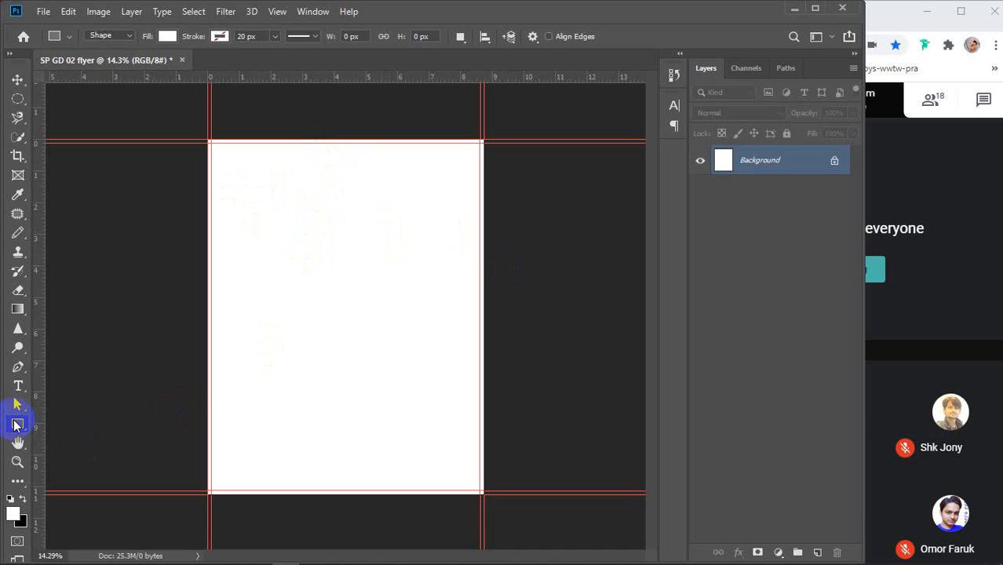
Step: Create a 3.5 by 2 inch rectangle on the page and fill it with black
{"action": "left_click", "coordinate": [333, 307]}
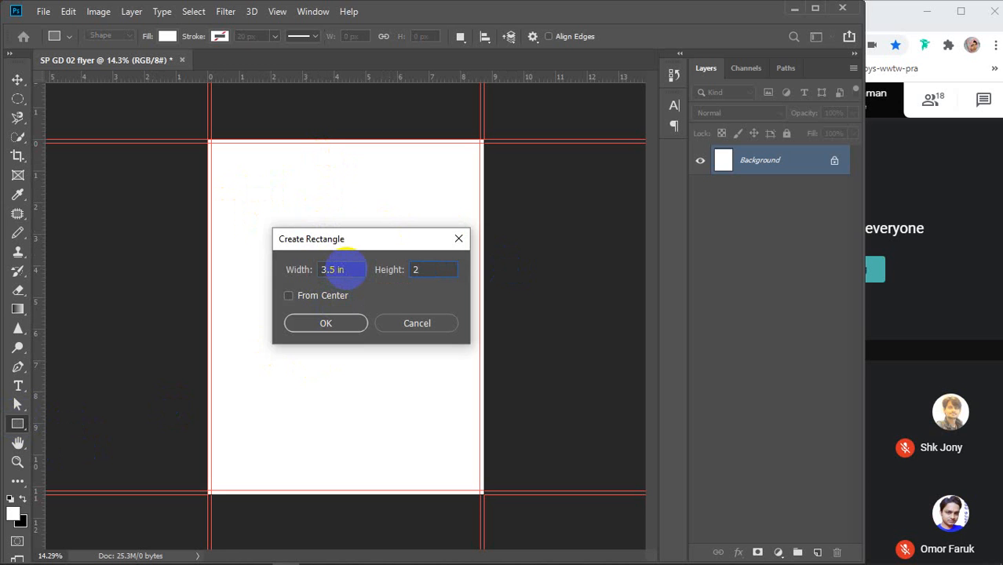
{"action": "key", "text": "Return"}
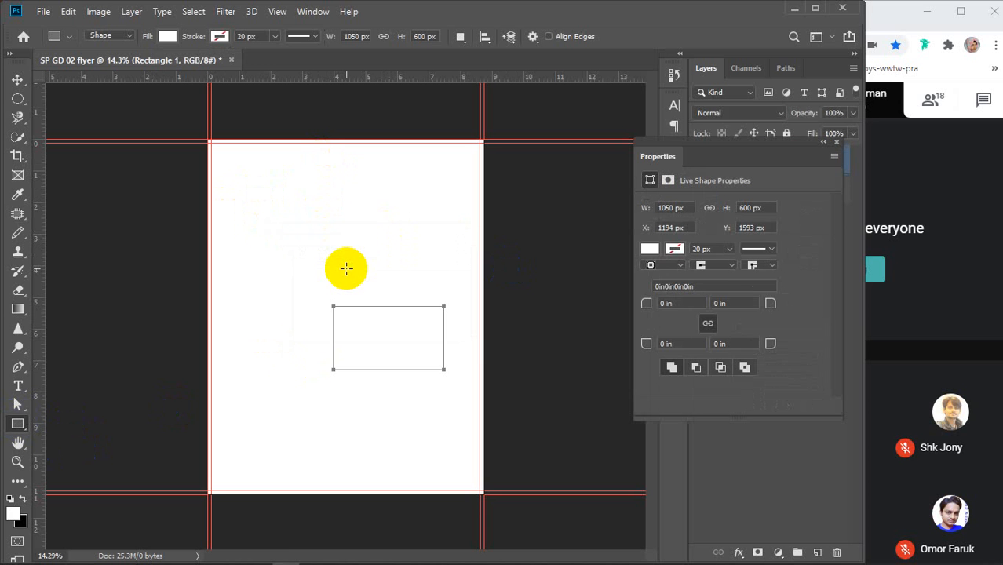
{"action": "left_click", "coordinate": [648, 249]}
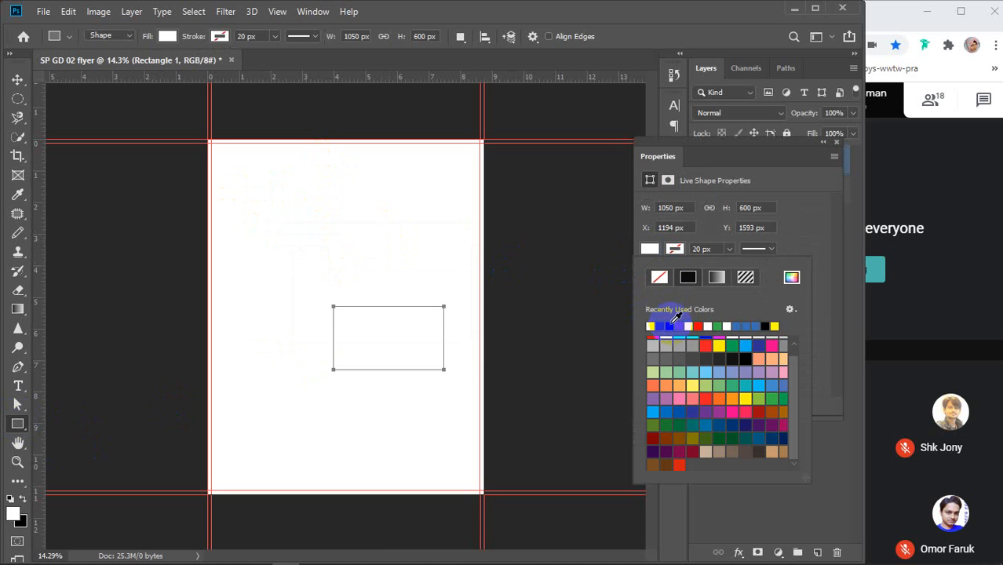
{"action": "left_click", "coordinate": [664, 326]}
{"action": "left_click", "coordinate": [830, 146]}
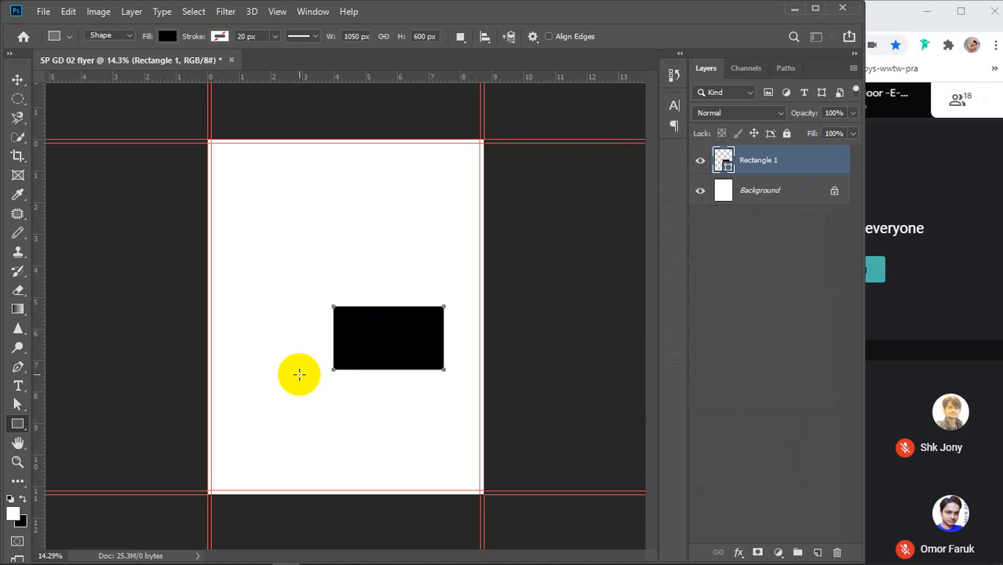
Step: Place the black rectangle in the page's upper-left corner against the inner guides and duplicate it into a grid of two columns and five rows
{"action": "key", "text": "v"}
{"action": "left_click_drag", "start_coordinate": [377, 342], "coordinate": [334, 250]}
{"action": "scroll", "coordinate": [310, 212], "scroll_direction": "up", "scroll_amount": 2}
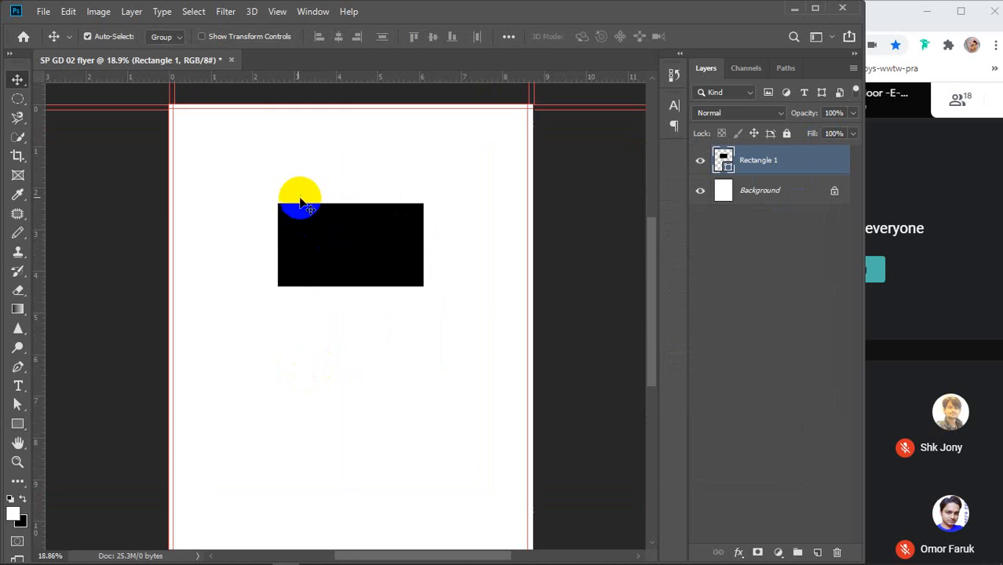
{"action": "scroll", "coordinate": [381, 225], "scroll_direction": "down", "scroll_amount": 1}
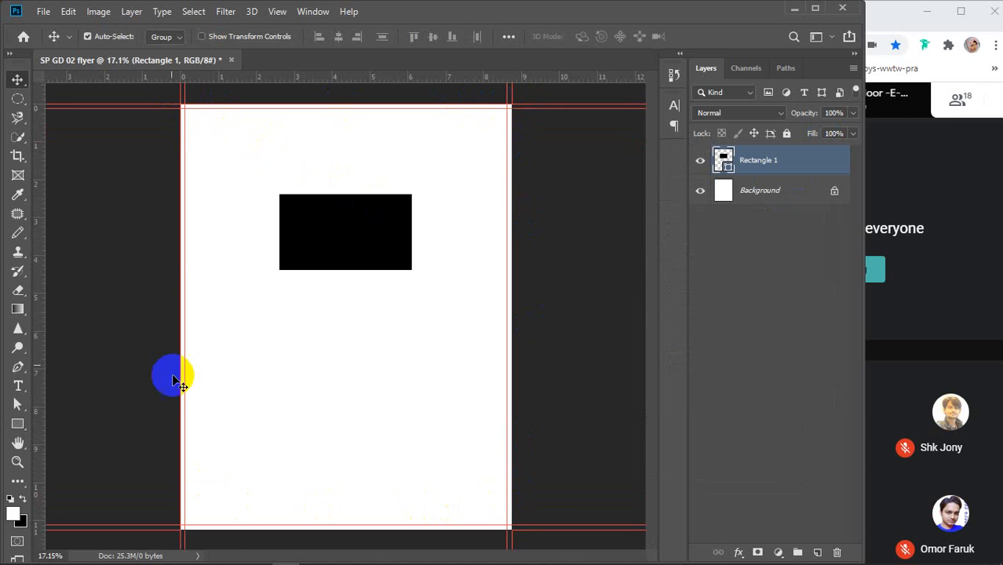
{"action": "left_click_drag", "start_coordinate": [353, 259], "coordinate": [395, 161]}
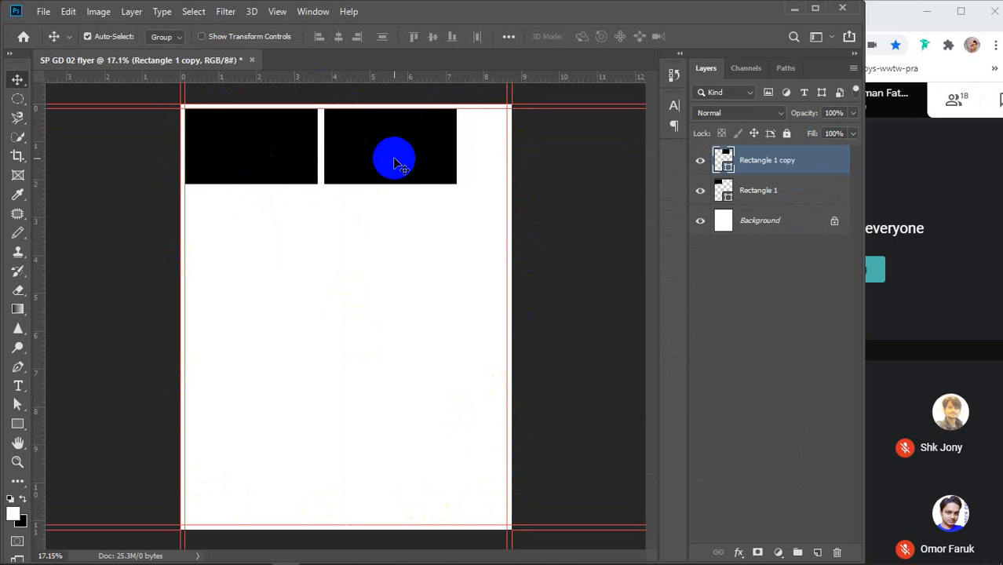
{"action": "left_click_drag", "start_coordinate": [394, 158], "coordinate": [385, 161]}
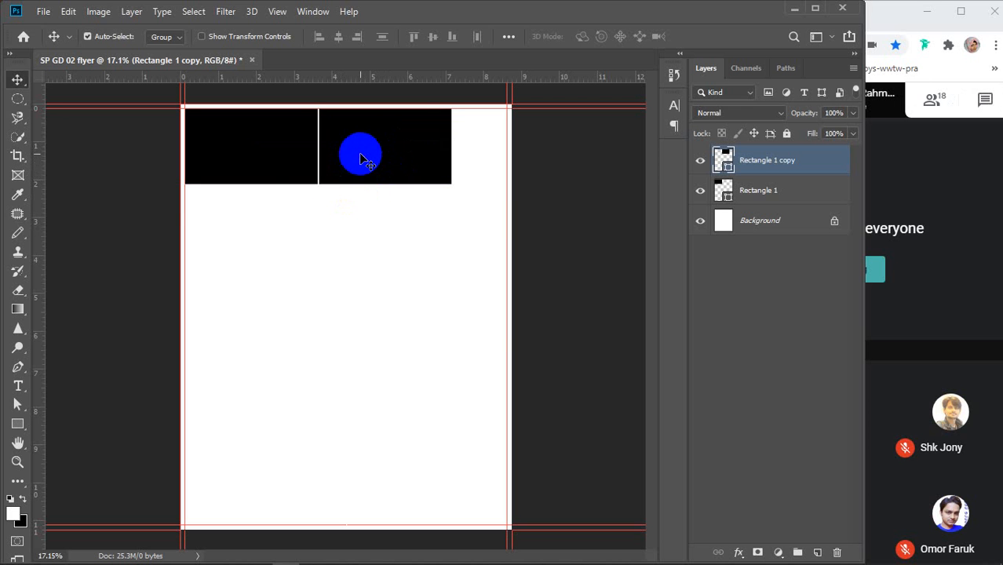
{"action": "left_click_drag", "start_coordinate": [390, 245], "coordinate": [253, 484]}
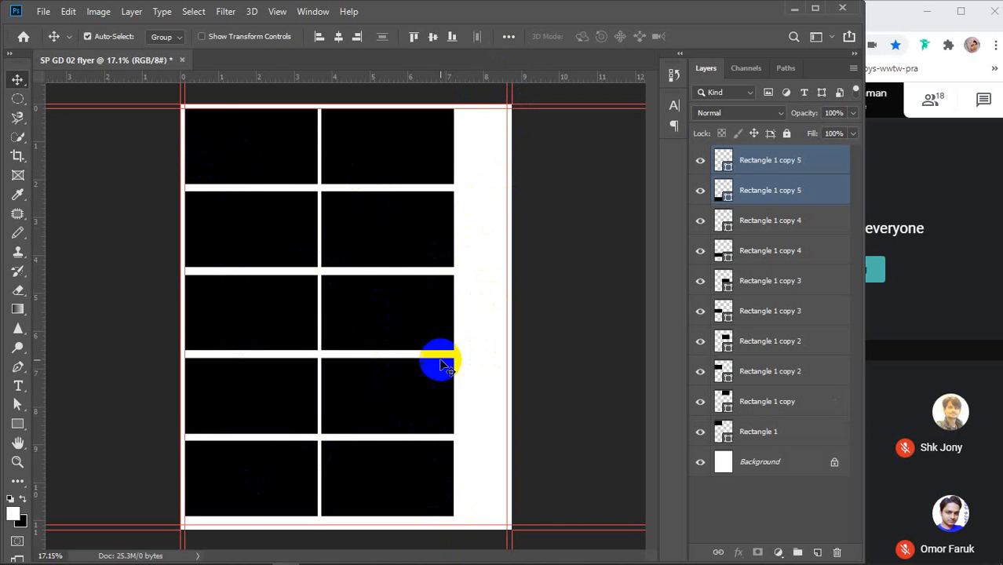
Step: Examine the gap between the black rectangles up close, trying out a temporary horizontal guide along a rectangle's edge and removing it
{"action": "left_click", "coordinate": [488, 268]}
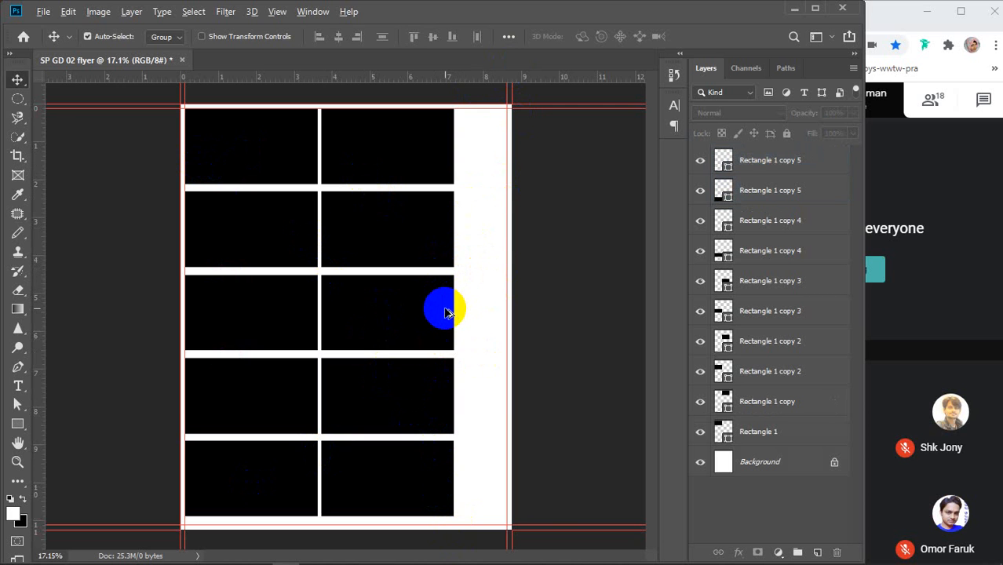
{"action": "scroll", "coordinate": [444, 312], "scroll_direction": "up", "scroll_amount": 5}
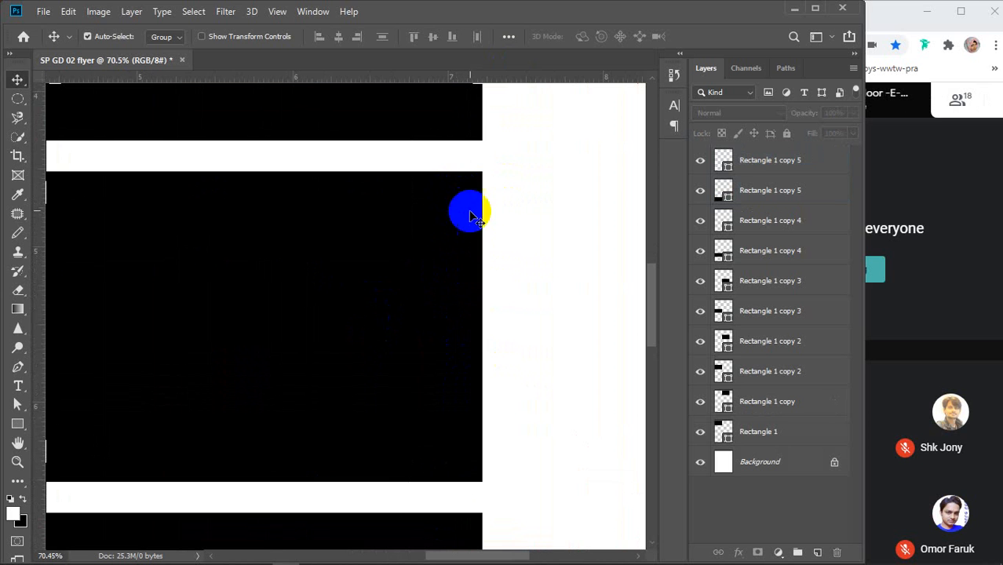
{"action": "left_click_drag", "start_coordinate": [355, 80], "coordinate": [342, 191]}
{"action": "mouse_move", "coordinate": [36, 190]}
{"action": "left_mouse_down"}
{"action": "mouse_move", "coordinate": [456, 184]}
{"action": "mouse_move", "coordinate": [35, 185]}
{"action": "left_mouse_up"}
{"action": "left_click_drag", "start_coordinate": [163, 190], "coordinate": [168, 82]}
{"action": "scroll", "coordinate": [286, 205], "scroll_direction": "down", "scroll_amount": 6}
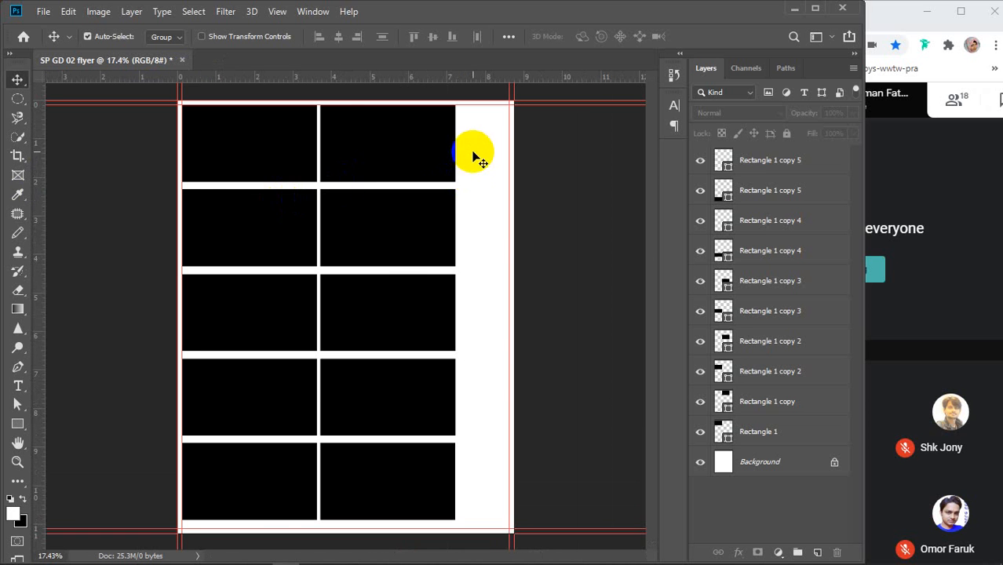
Step: Delete all the black rectangles from the page and return to the Move tool
{"action": "left_click_drag", "start_coordinate": [474, 153], "coordinate": [263, 510]}
{"action": "key", "text": "Delete"}
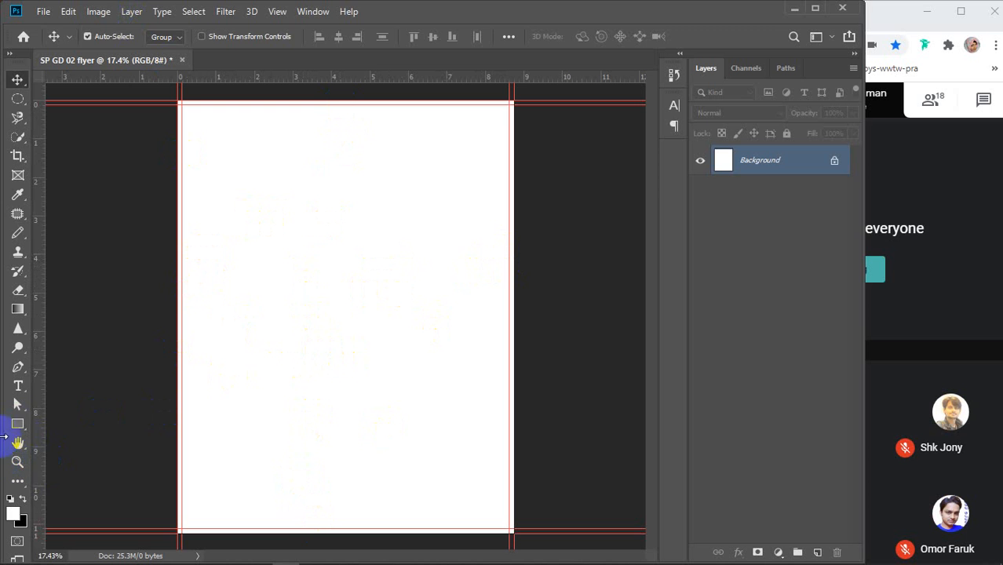
{"action": "left_click_drag", "start_coordinate": [14, 425], "coordinate": [38, 426]}
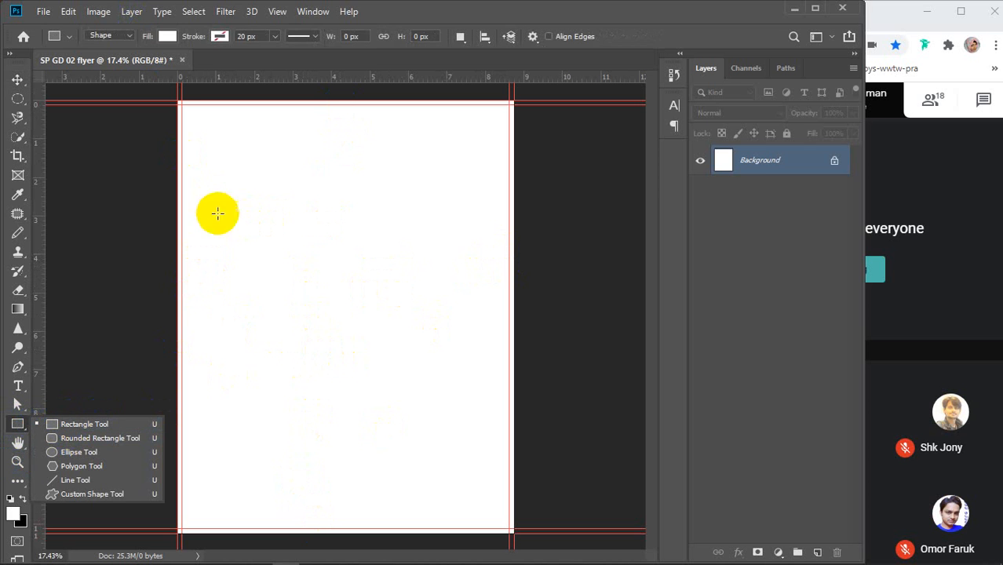
{"action": "left_click", "coordinate": [16, 81]}
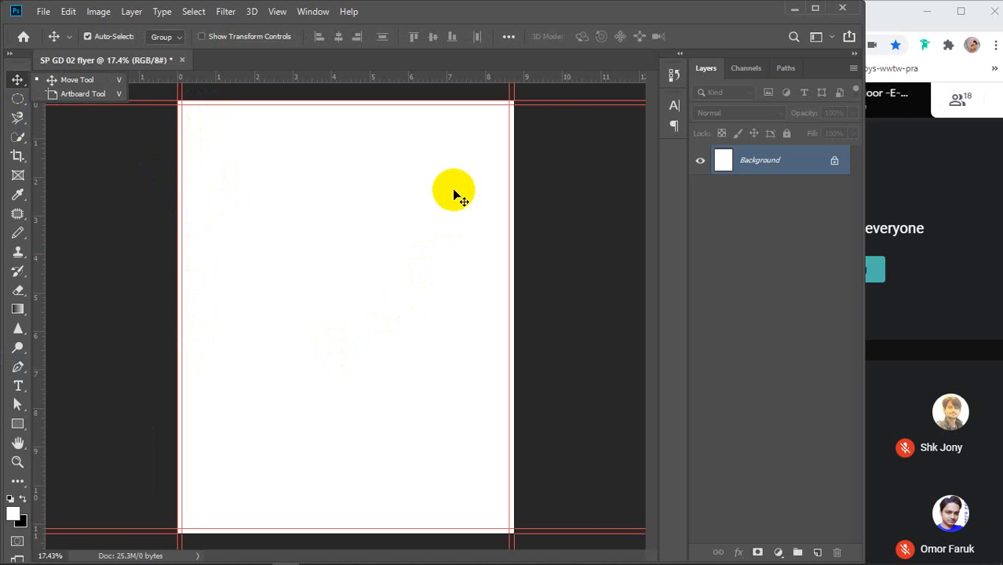
{"action": "left_click", "coordinate": [412, 233]}
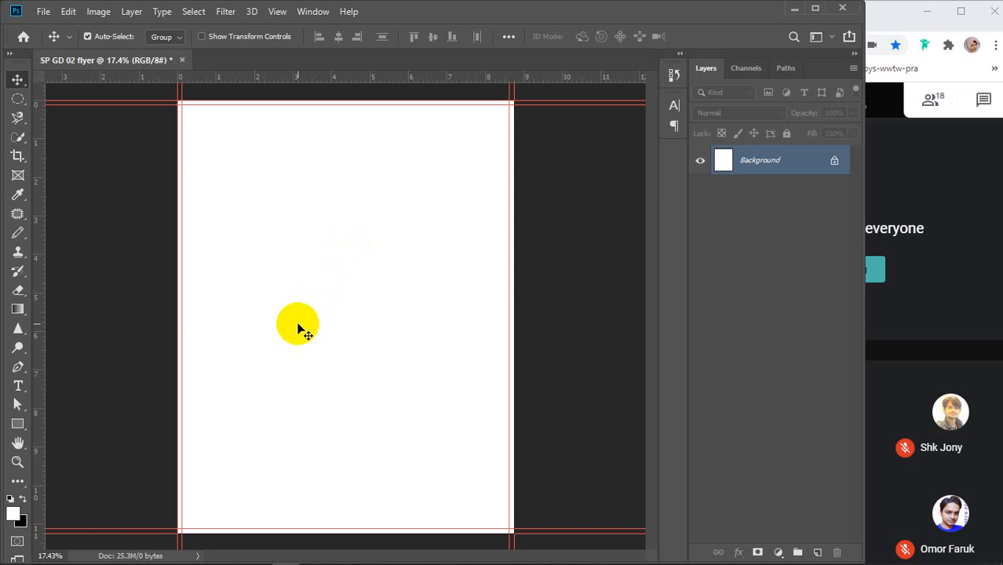
Step: Switch to the Google search page in Chrome and search for images of "flyer poster design"
{"action": "mouse_move", "coordinate": [394, 552]}
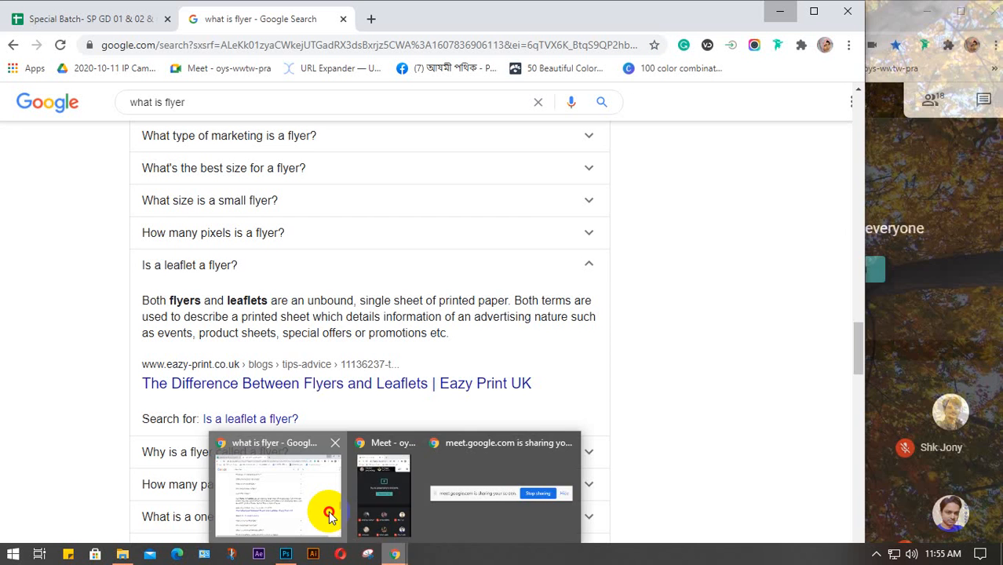
{"action": "left_click", "coordinate": [330, 514]}
{"action": "scroll", "coordinate": [336, 242], "scroll_direction": "up", "scroll_amount": 15}
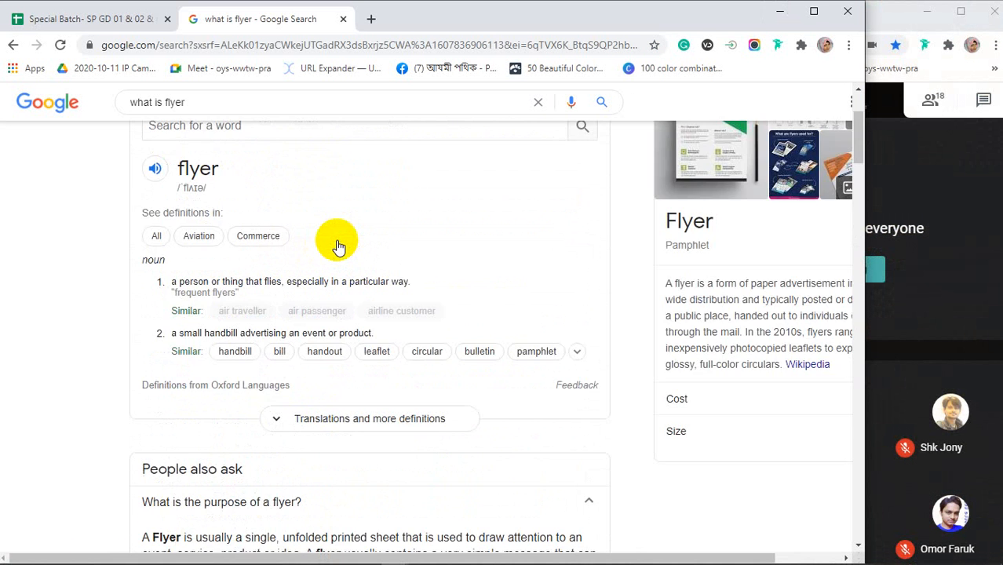
{"action": "scroll", "coordinate": [337, 246], "scroll_direction": "up", "scroll_amount": 3}
{"action": "left_click_drag", "start_coordinate": [219, 115], "coordinate": [110, 127]}
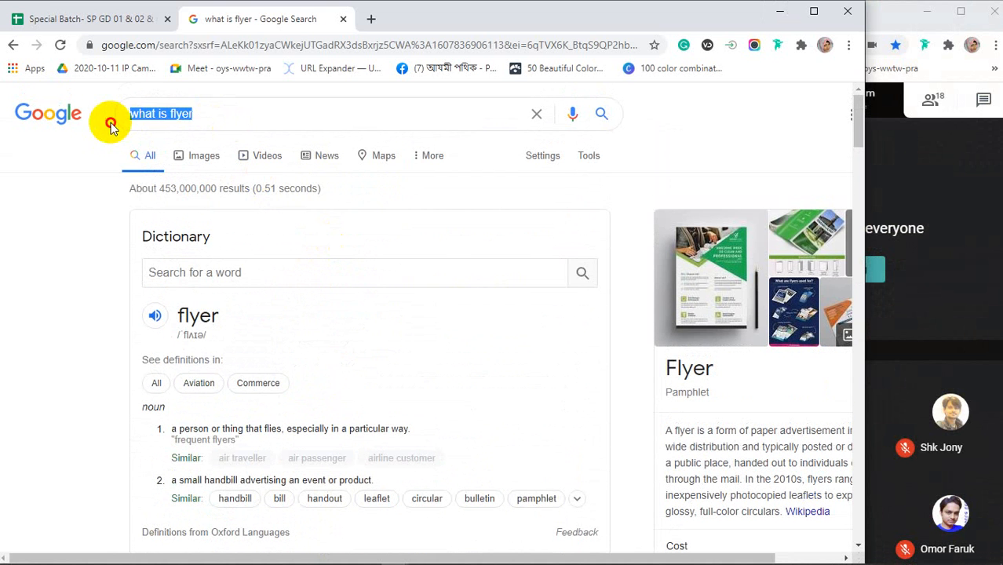
{"action": "type", "text": "flyer"}
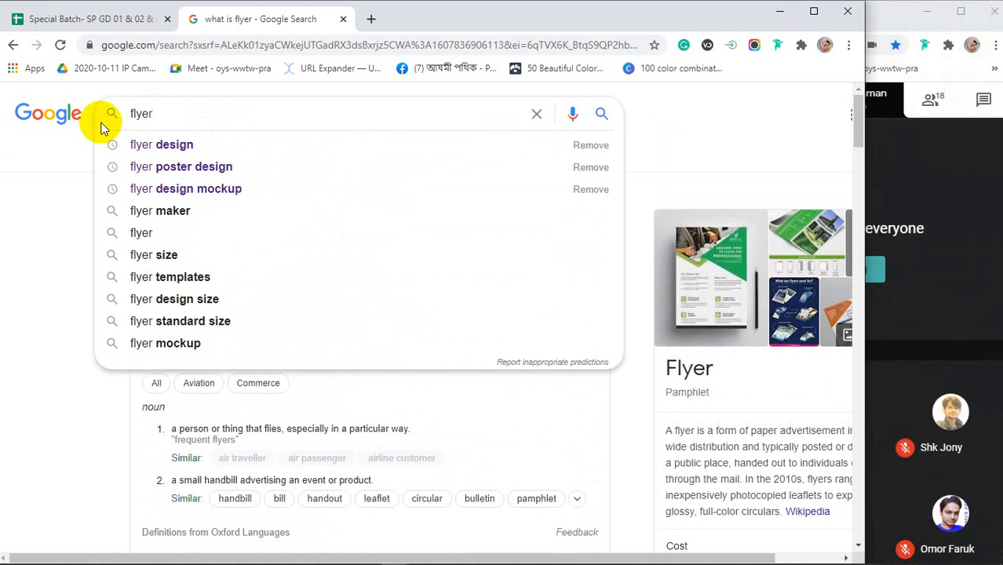
{"action": "key", "text": "Down"}
{"action": "key", "text": "Down"}
{"action": "key", "text": "Return"}
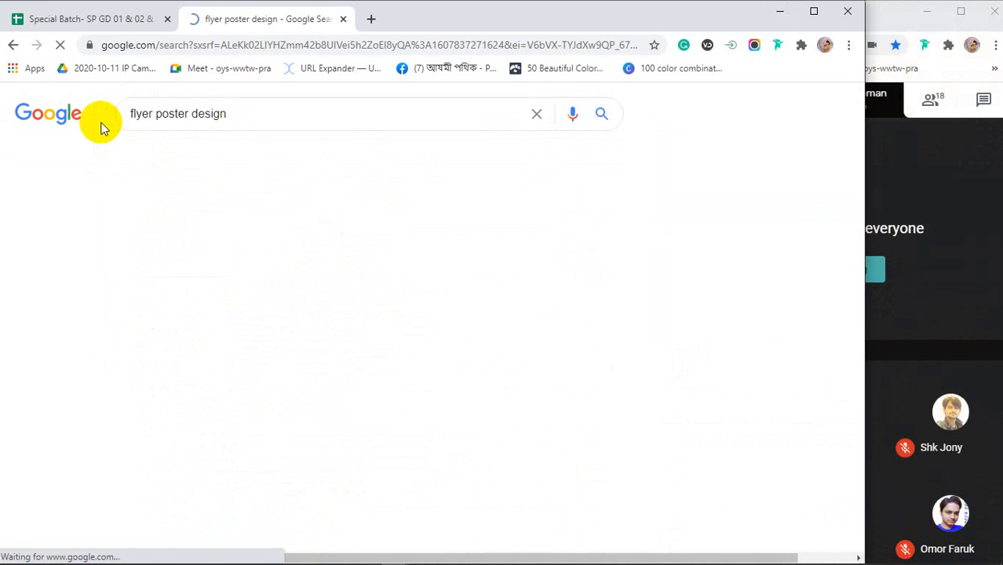
{"action": "left_click", "coordinate": [188, 160]}
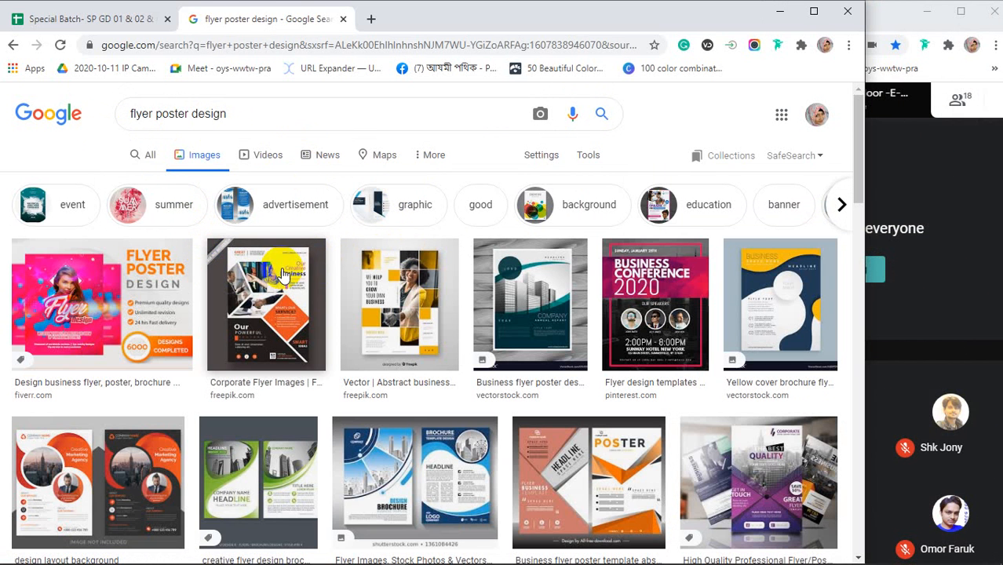
Step: Preview the yellow business, orange corporate, yellow cover brochure, pink Fiverr and Business Conference 2020 flyers to examine their layouts and edge margins
{"action": "left_click", "coordinate": [393, 308]}
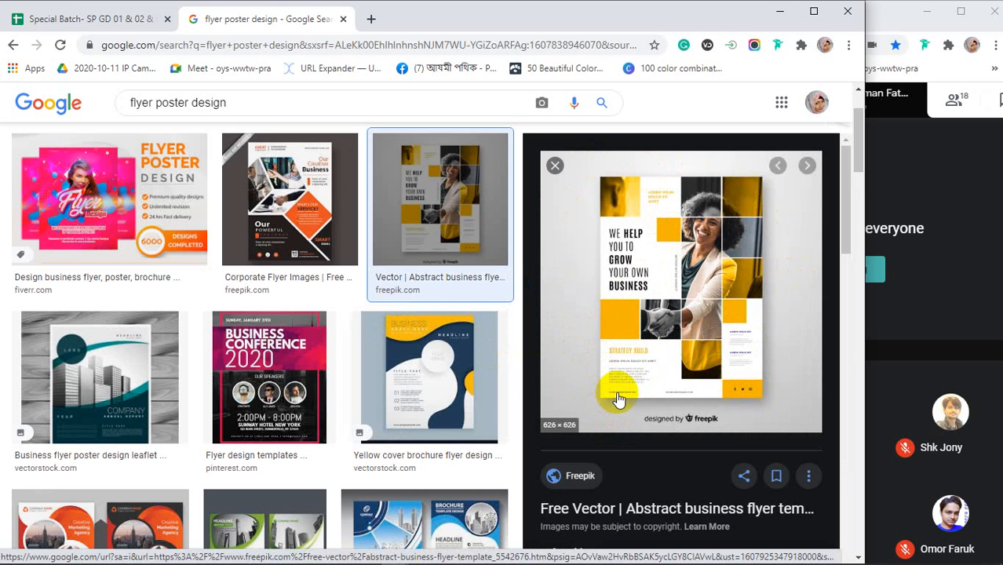
{"action": "left_click", "coordinate": [251, 212]}
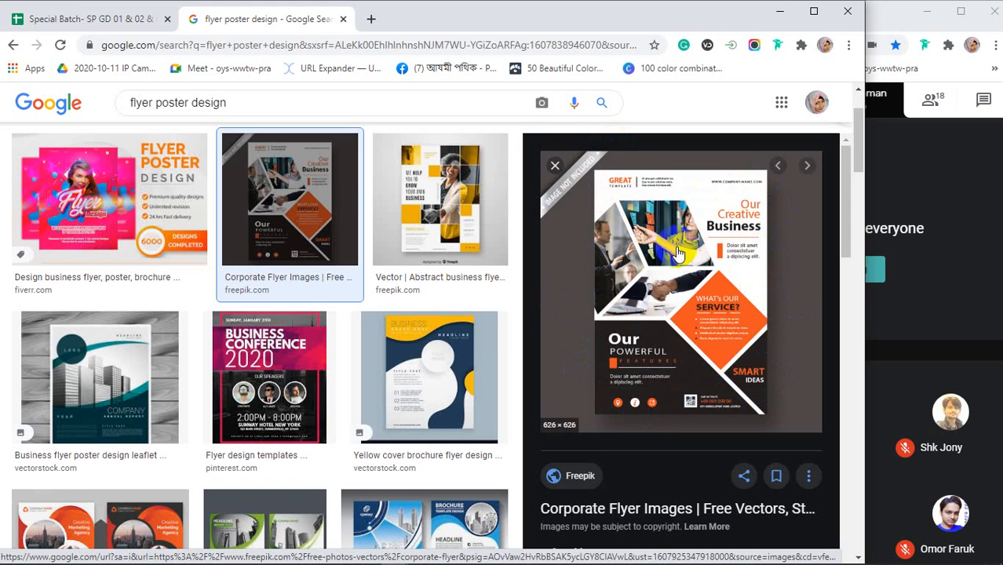
{"action": "left_click", "coordinate": [429, 363]}
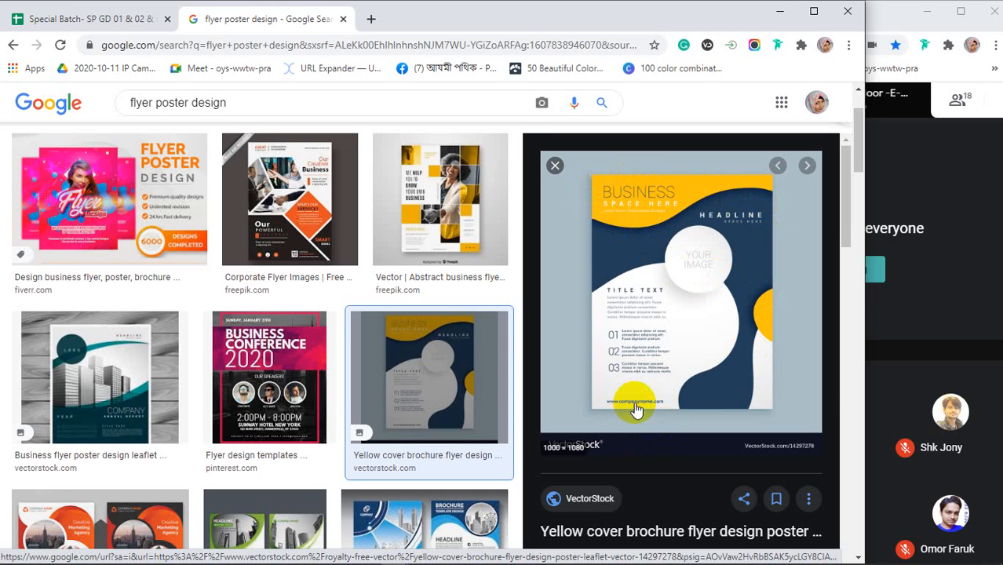
{"action": "left_click", "coordinate": [88, 182]}
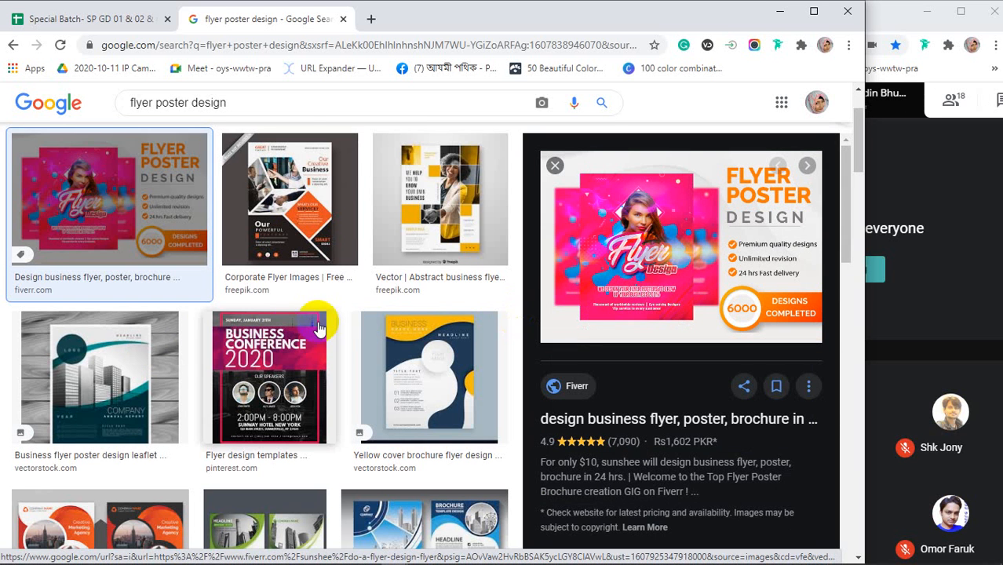
{"action": "scroll", "coordinate": [267, 329], "scroll_direction": "down", "scroll_amount": 1}
{"action": "left_click", "coordinate": [253, 312]}
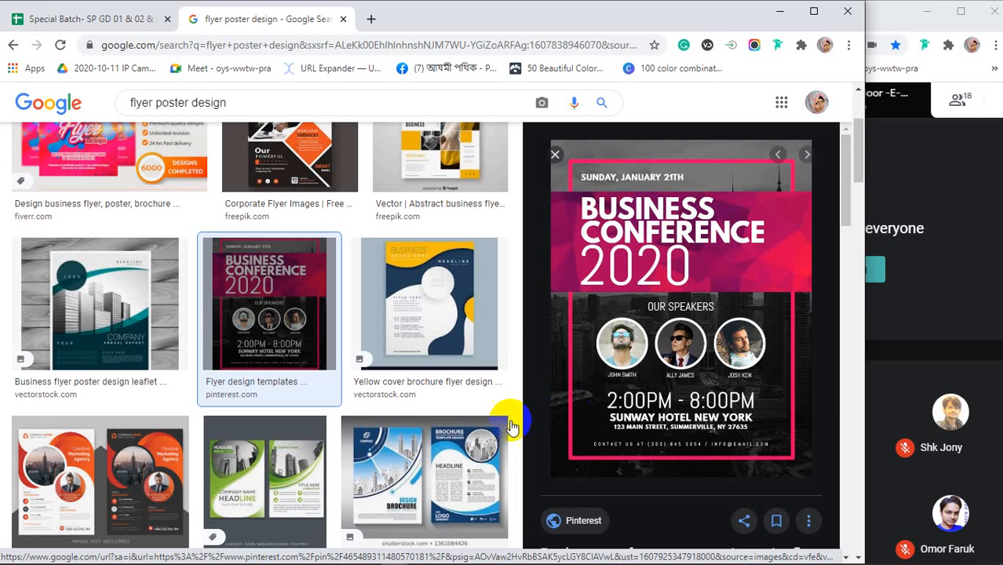
Step: Preview the blue Shutterstock brochure design and the related "Pin on pamphlet" image to examine their margins
{"action": "left_click", "coordinate": [397, 471]}
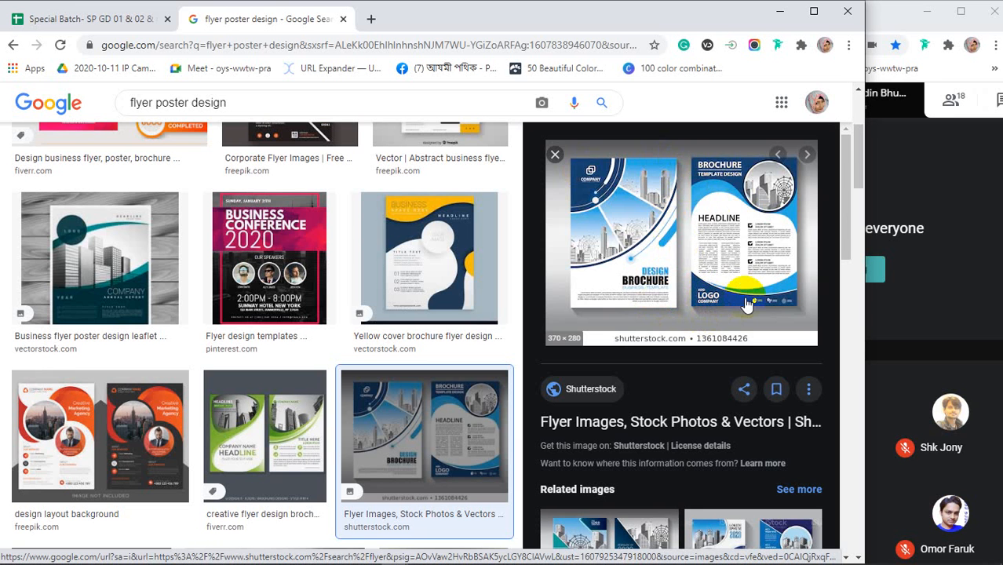
{"action": "scroll", "coordinate": [749, 299], "scroll_direction": "down", "scroll_amount": 4}
{"action": "scroll", "coordinate": [745, 296], "scroll_direction": "up", "scroll_amount": 4}
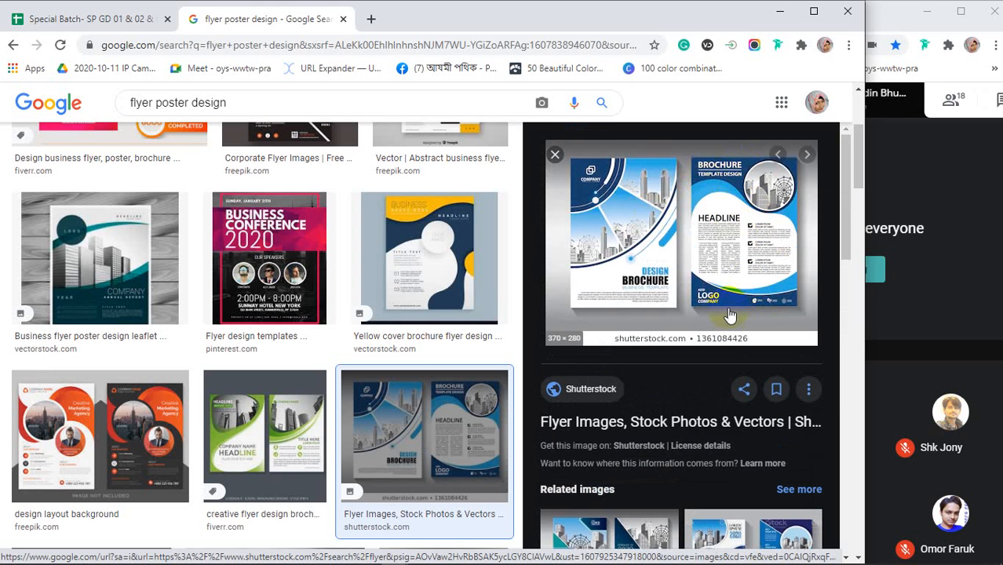
{"action": "scroll", "coordinate": [701, 325], "scroll_direction": "down", "scroll_amount": 4}
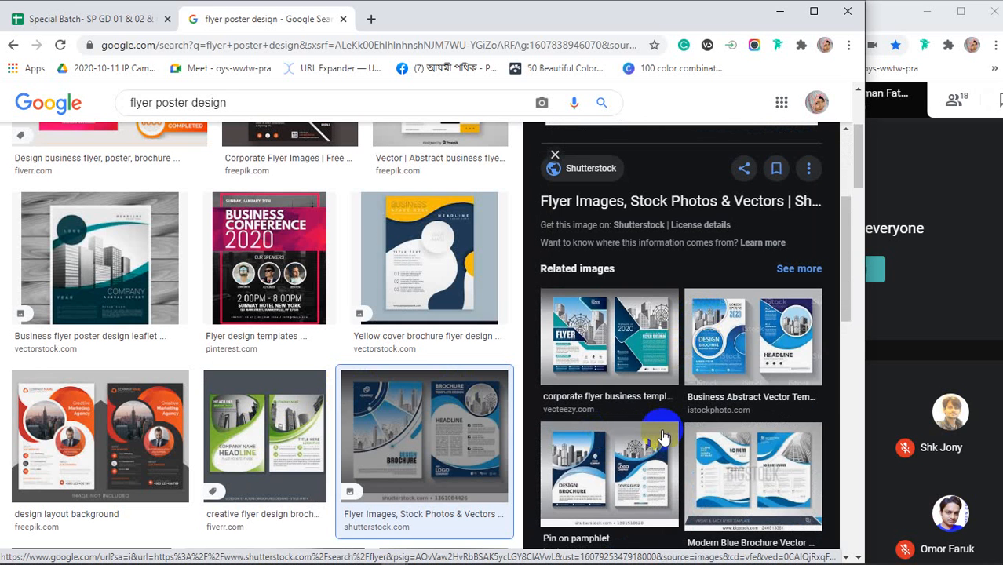
{"action": "left_click", "coordinate": [663, 437]}
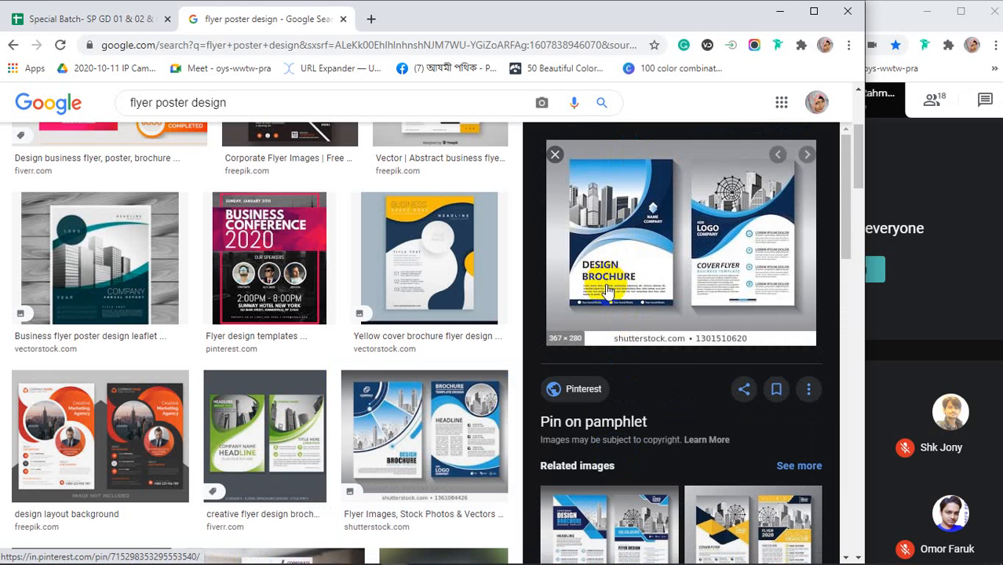
Step: Switch back to Photoshop and create a 0.5 in by 0.5 in rectangle on the flyer page
{"action": "left_click", "coordinate": [778, 11]}
{"action": "left_click_drag", "start_coordinate": [16, 422], "coordinate": [84, 424]}
{"action": "left_click", "coordinate": [347, 292]}
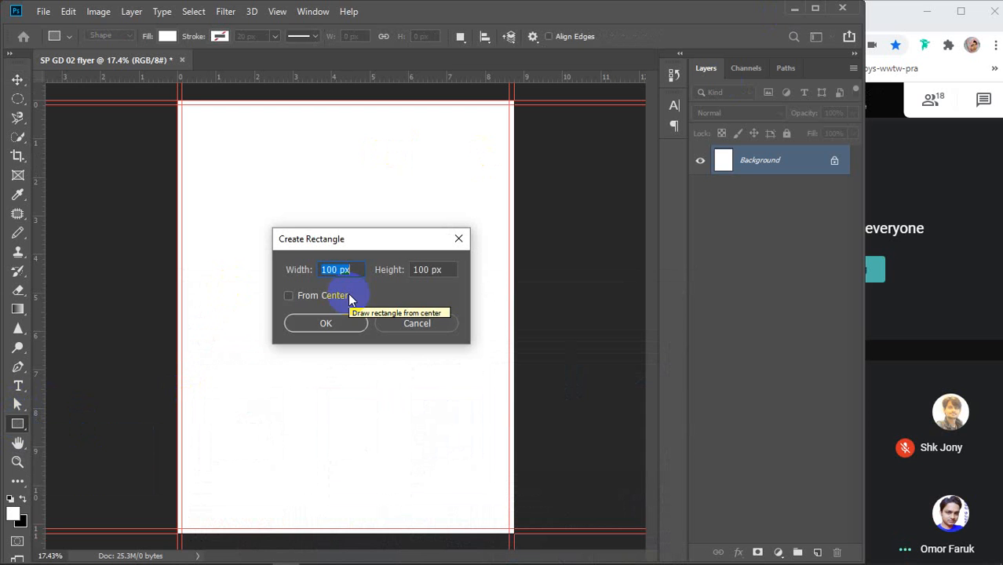
{"action": "key", "text": "BackSpace"}
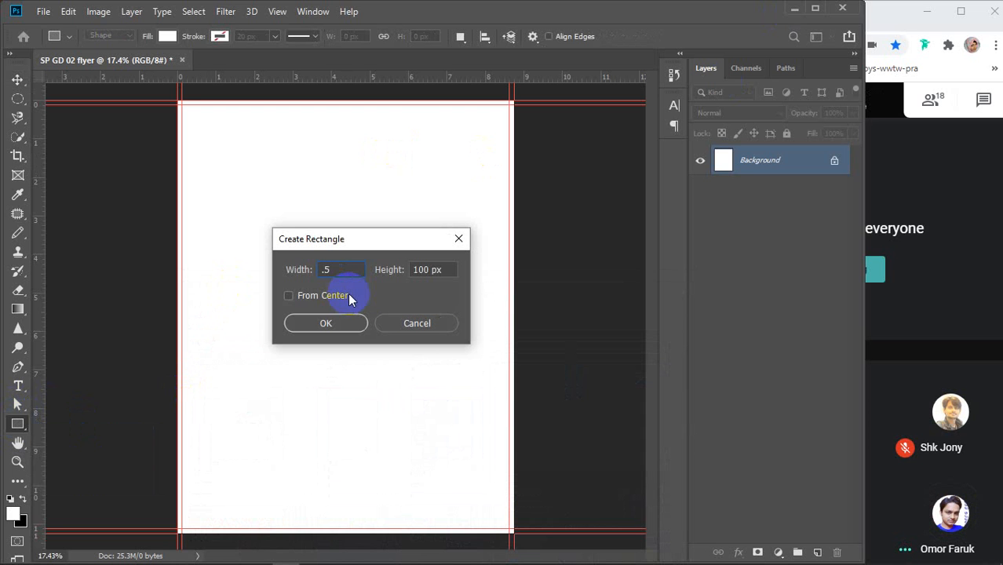
{"action": "type", "text": ".5in"}
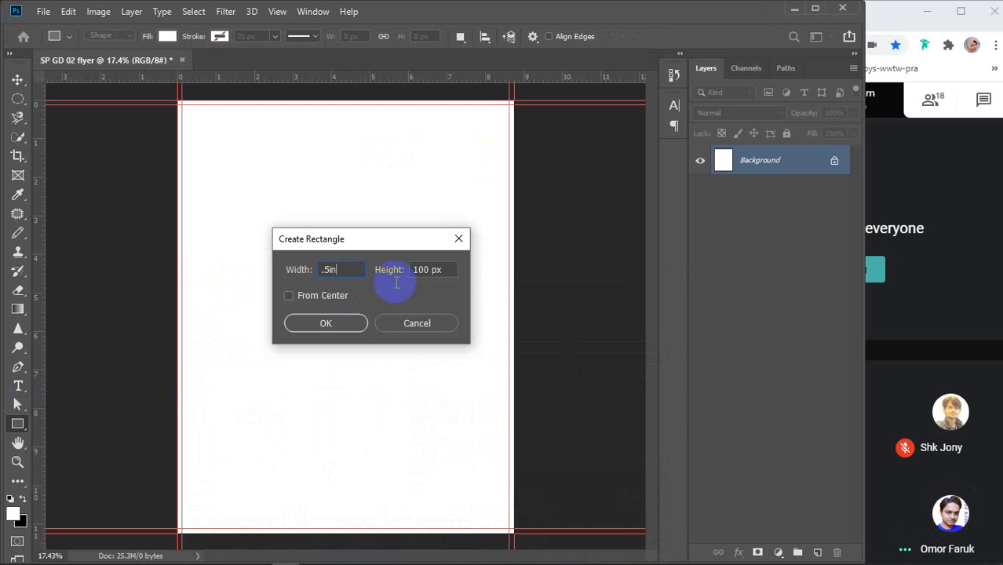
{"action": "left_click", "coordinate": [446, 270]}
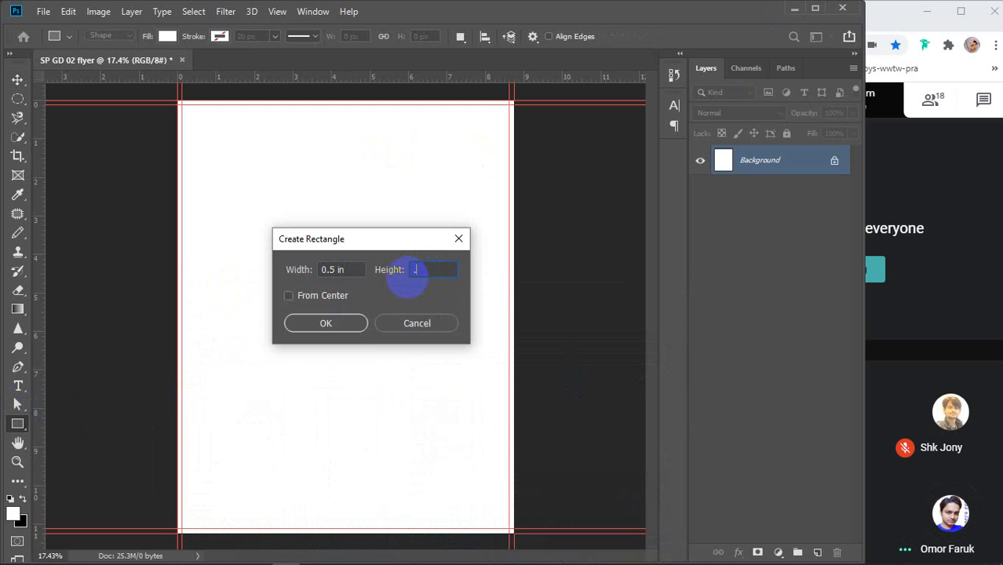
{"action": "key", "text": "Return"}
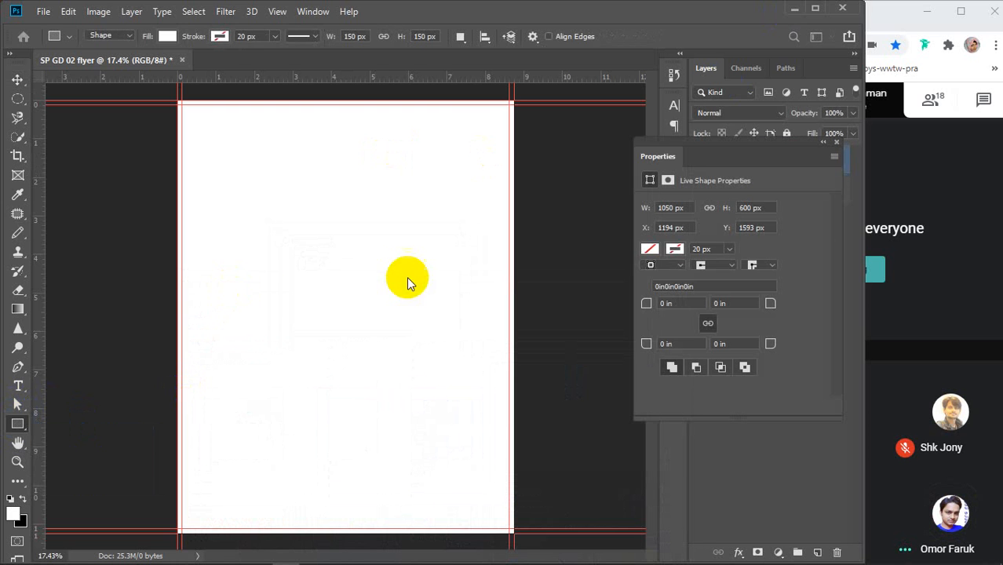
Step: Fill the small square with black and close its shape properties
{"action": "left_click", "coordinate": [651, 248]}
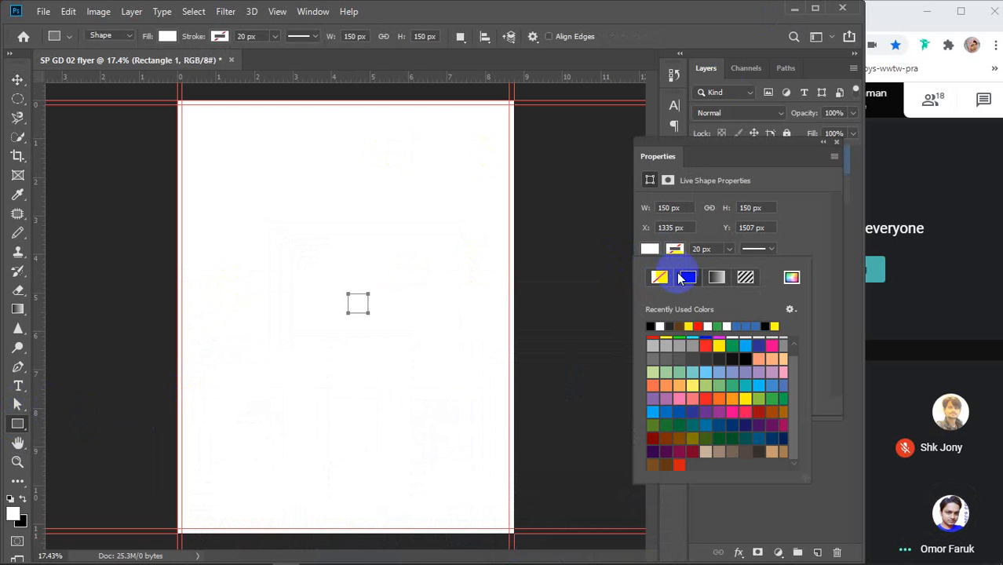
{"action": "left_click", "coordinate": [650, 326]}
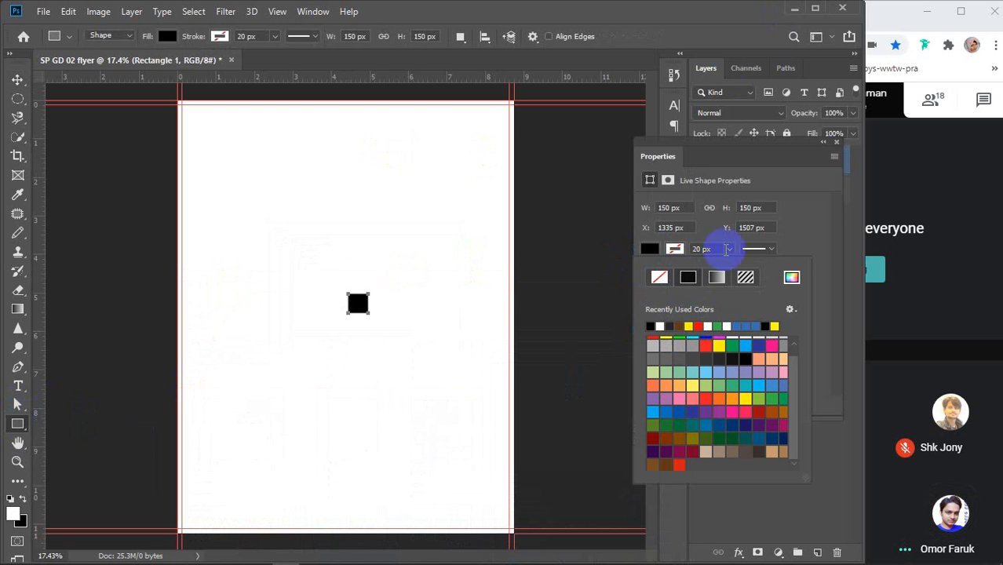
{"action": "left_click", "coordinate": [831, 147]}
{"action": "left_click", "coordinate": [837, 142]}
Step: Move the black square into the page's upper-left corner, snapped against the inner bleed guides
{"action": "key", "text": "v"}
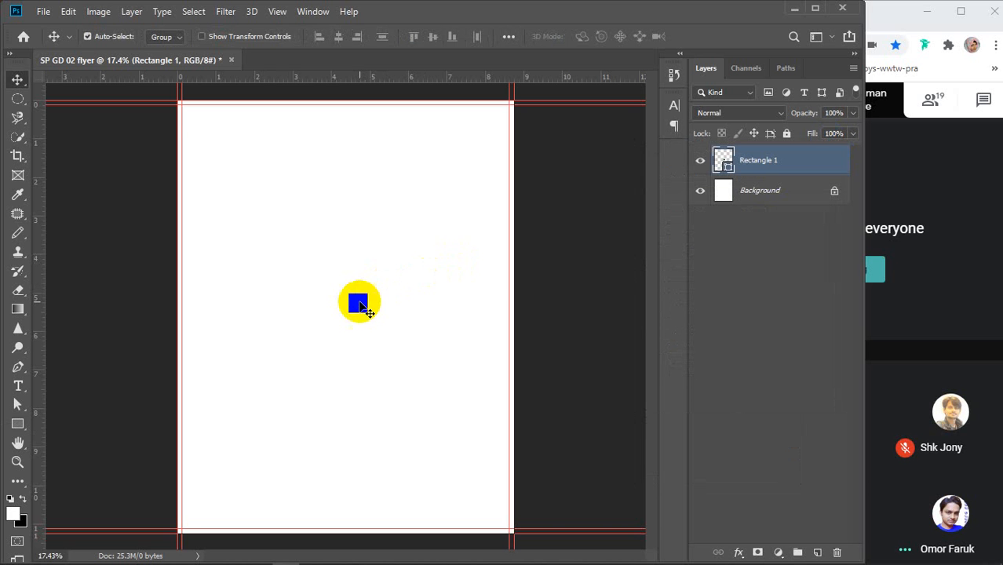
{"action": "left_click_drag", "start_coordinate": [359, 303], "coordinate": [194, 117]}
{"action": "scroll", "coordinate": [195, 118], "scroll_direction": "up", "scroll_amount": 3}
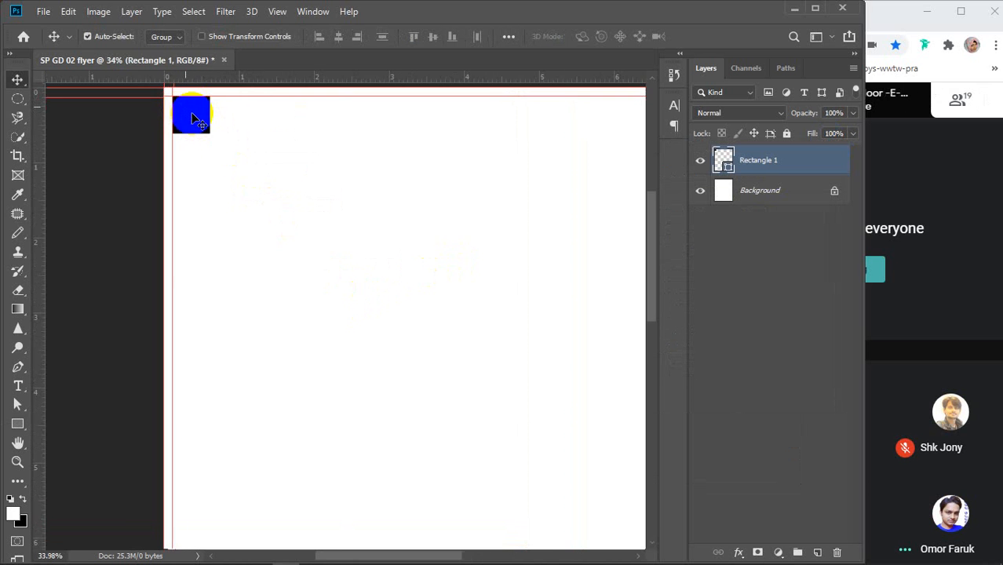
{"action": "scroll", "coordinate": [196, 124], "scroll_direction": "down", "scroll_amount": 3}
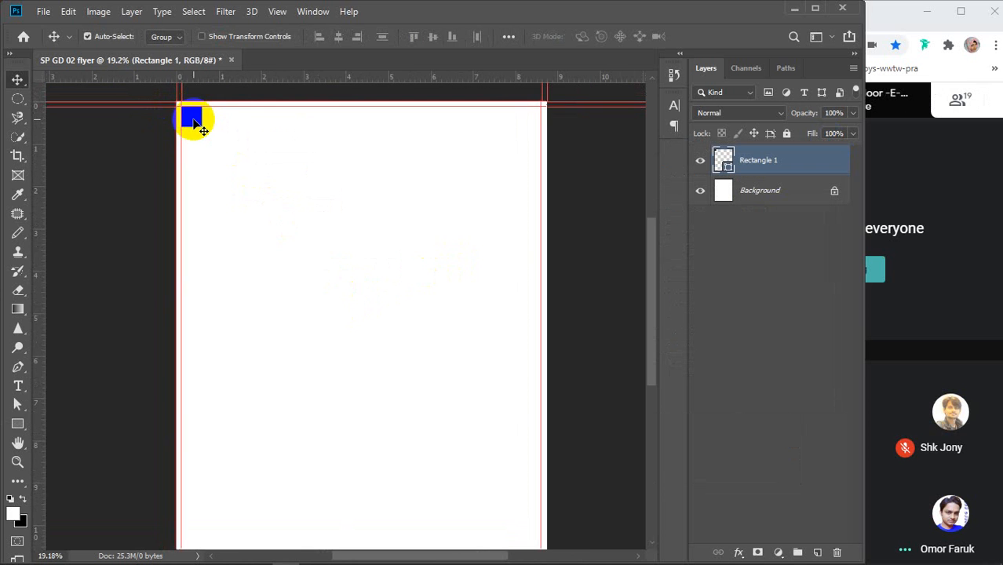
Step: Add four inner margin guides 0.5 in inside the bleed guides, using the black square at opposite page corners as spacer, and delete the square
{"action": "left_click_drag", "start_coordinate": [37, 178], "coordinate": [202, 189]}
{"action": "left_click_drag", "start_coordinate": [233, 78], "coordinate": [499, 518]}
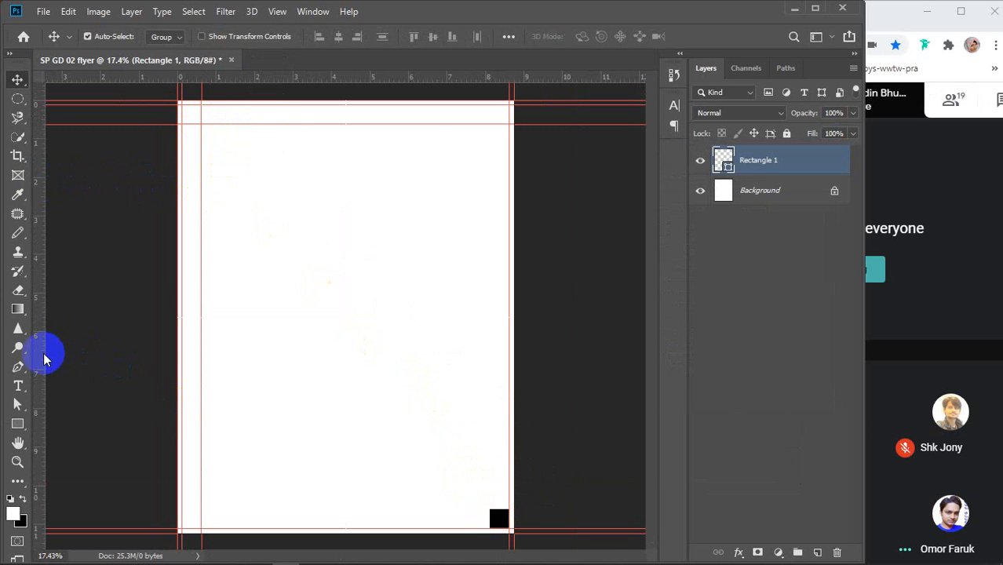
{"action": "left_click_drag", "start_coordinate": [35, 350], "coordinate": [490, 388]}
{"action": "left_click_drag", "start_coordinate": [386, 85], "coordinate": [392, 510]}
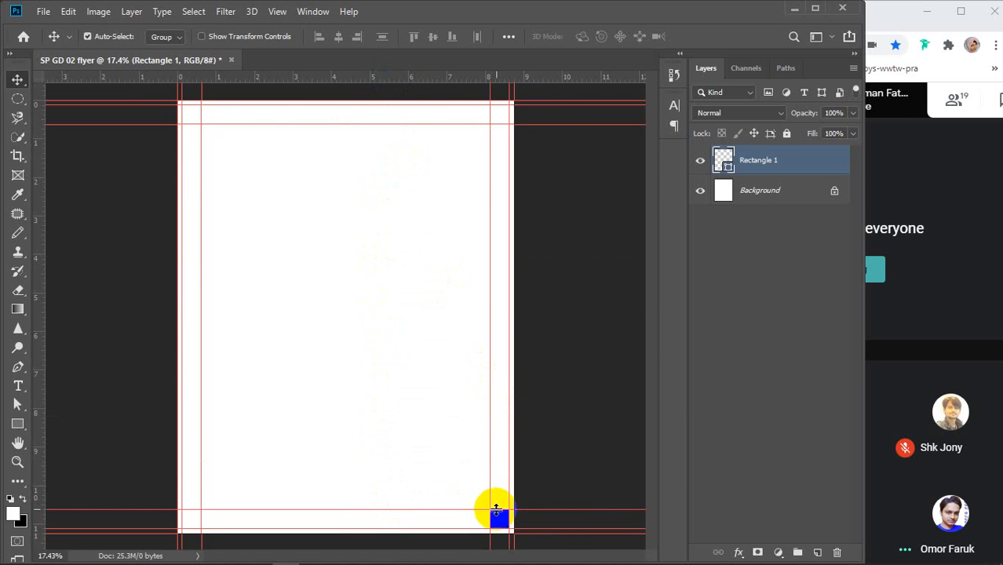
{"action": "key", "text": "Delete"}
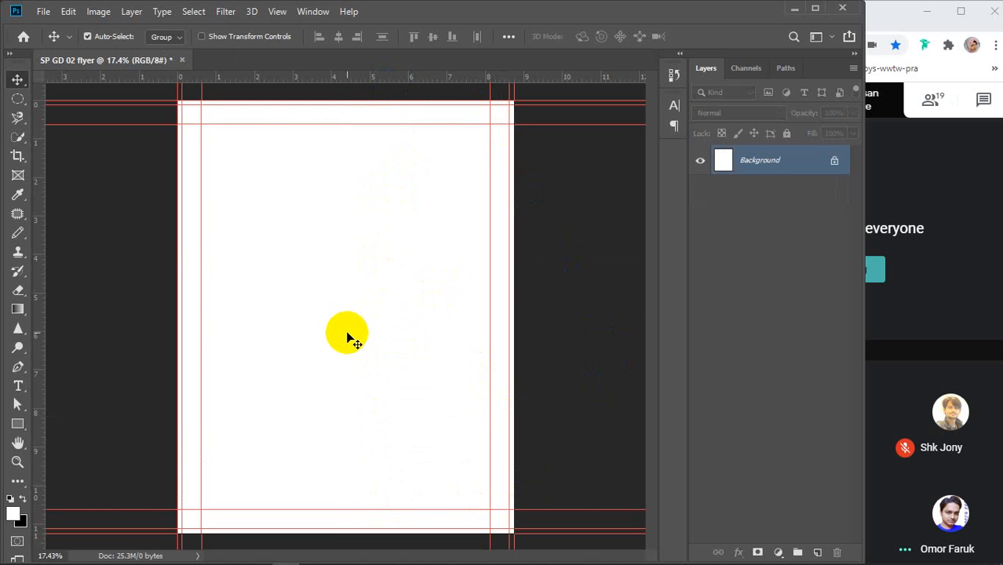
Step: Draw a 2625 x 3375 px rectangle covering the whole page out to the outermost guides and fill it with dark brown
{"action": "left_click", "coordinate": [17, 425]}
{"action": "left_click", "coordinate": [79, 424]}
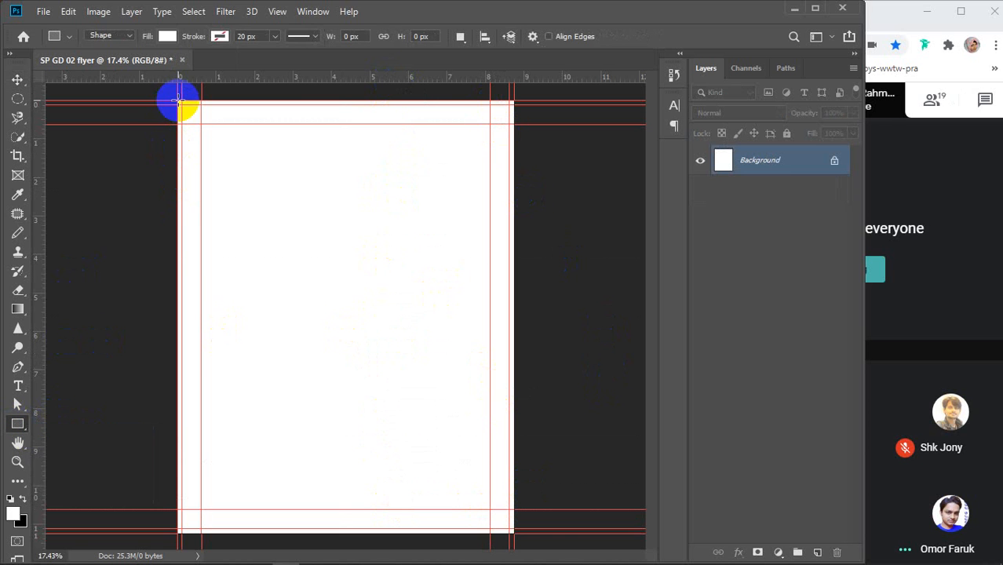
{"action": "left_click_drag", "start_coordinate": [178, 100], "coordinate": [511, 531]}
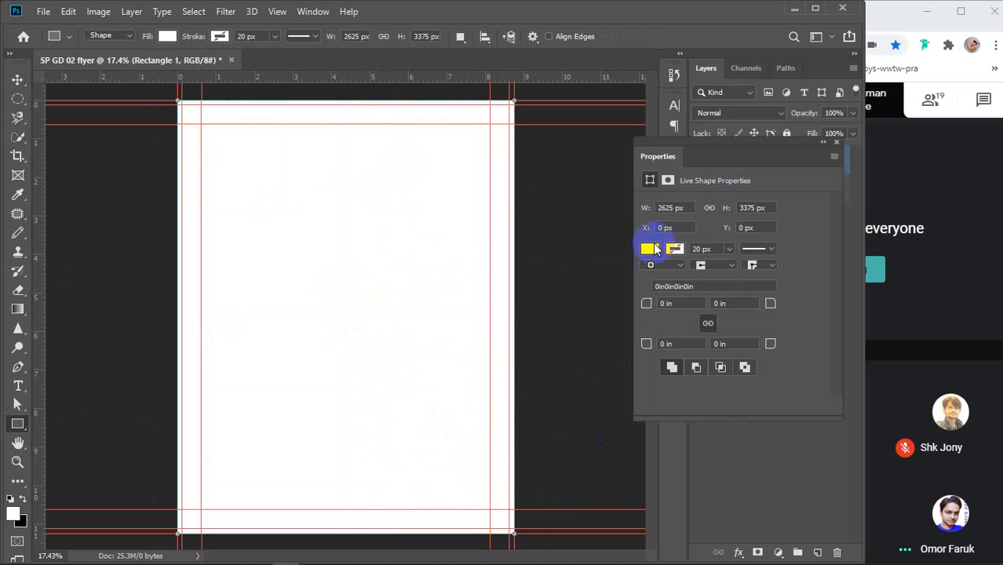
{"action": "left_click", "coordinate": [649, 249]}
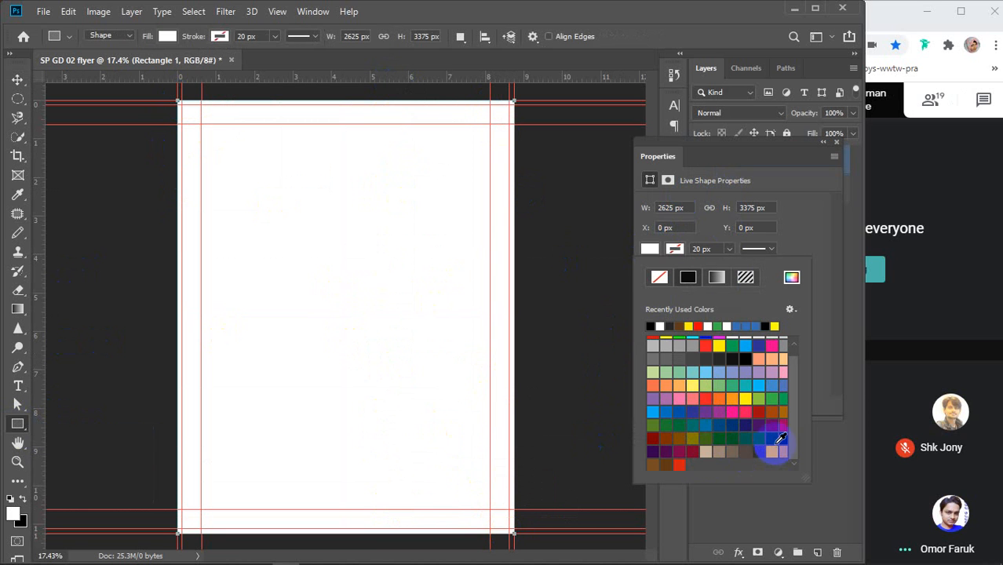
{"action": "left_click", "coordinate": [667, 437]}
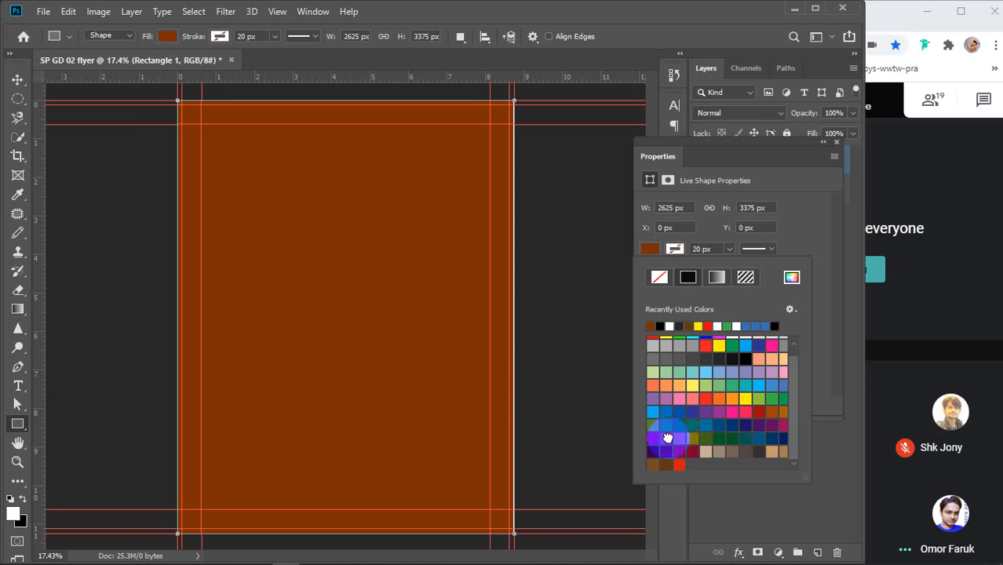
{"action": "left_click", "coordinate": [836, 147]}
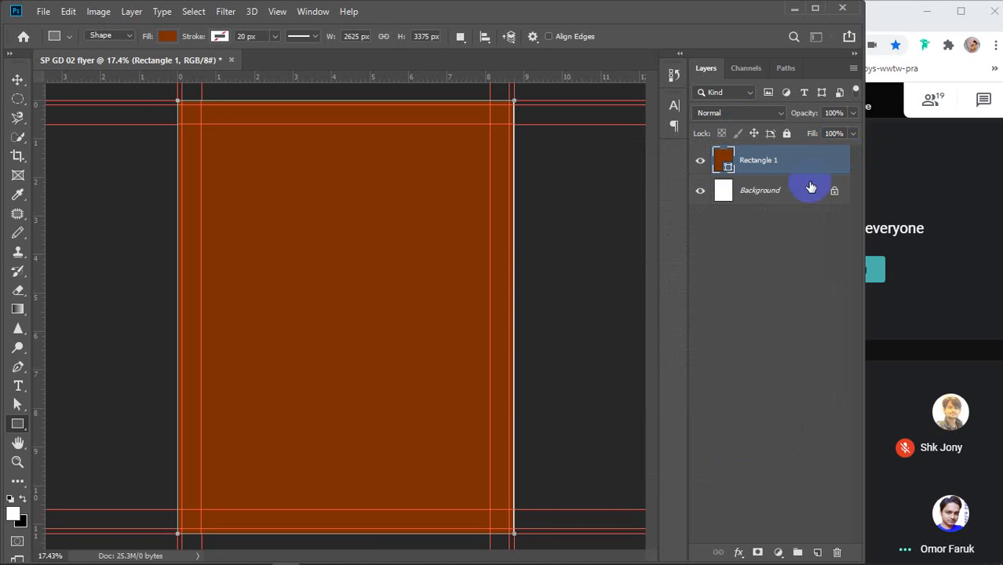
Step: Rename the brown rectangle's layer to "Bleed" and lock it
{"action": "left_click", "coordinate": [769, 167]}
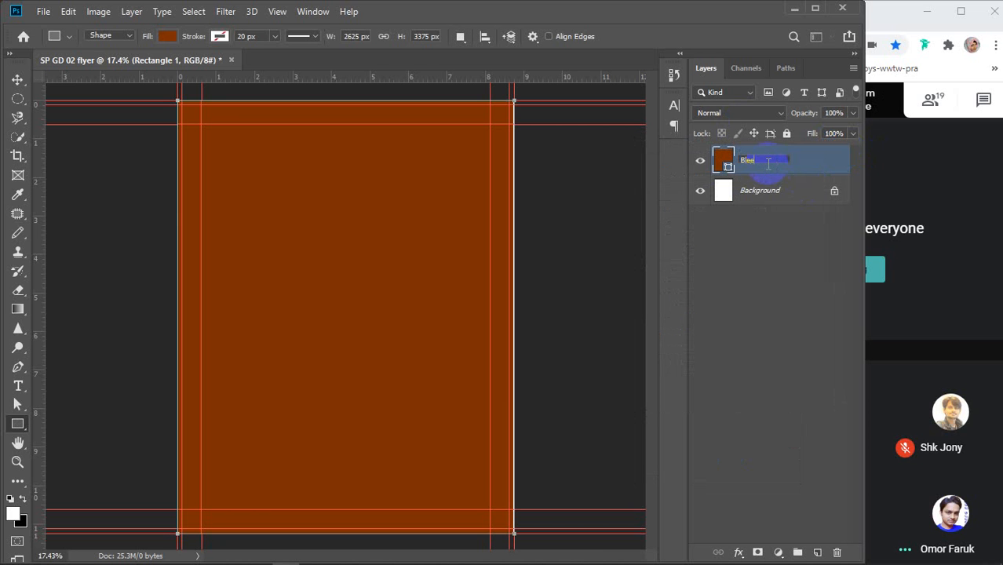
{"action": "type", "text": "Bleed"}
{"action": "key", "text": "Return"}
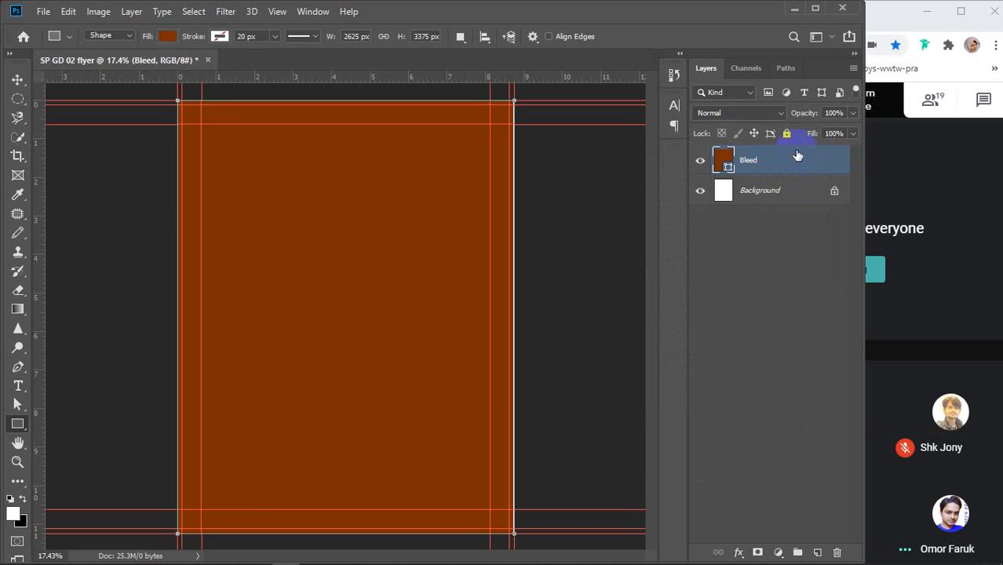
{"action": "left_click", "coordinate": [787, 133]}
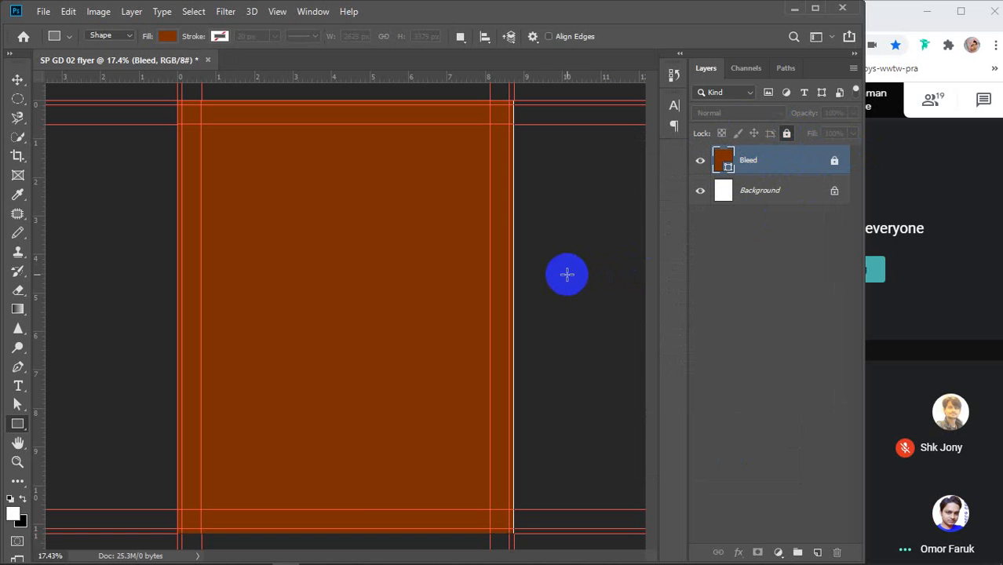
Step: Draw a 2550 x 3300 px rectangle inside the bleed guides and fill it with white
{"action": "scroll", "coordinate": [526, 251], "scroll_direction": "up", "scroll_amount": 3}
{"action": "scroll", "coordinate": [455, 254], "scroll_direction": "up", "scroll_amount": 4}
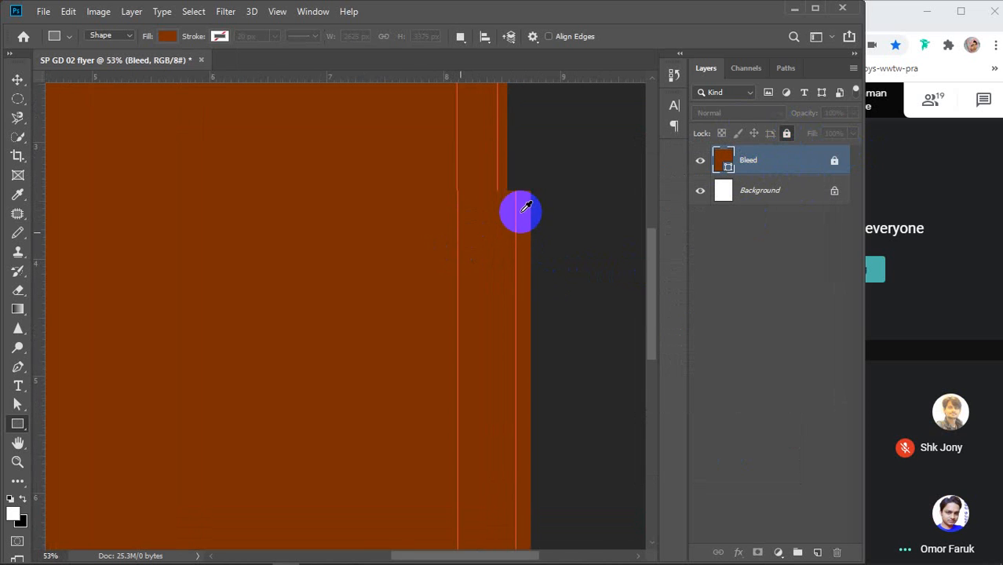
{"action": "scroll", "coordinate": [530, 214], "scroll_direction": "down", "scroll_amount": 5}
{"action": "scroll", "coordinate": [530, 212], "scroll_direction": "down", "scroll_amount": 3}
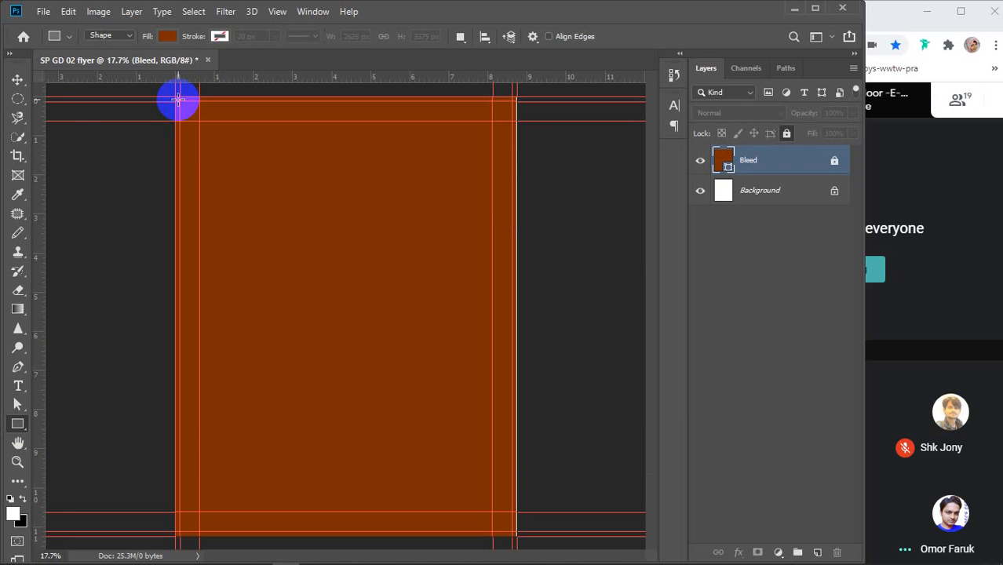
{"action": "left_click_drag", "start_coordinate": [179, 99], "coordinate": [504, 530]}
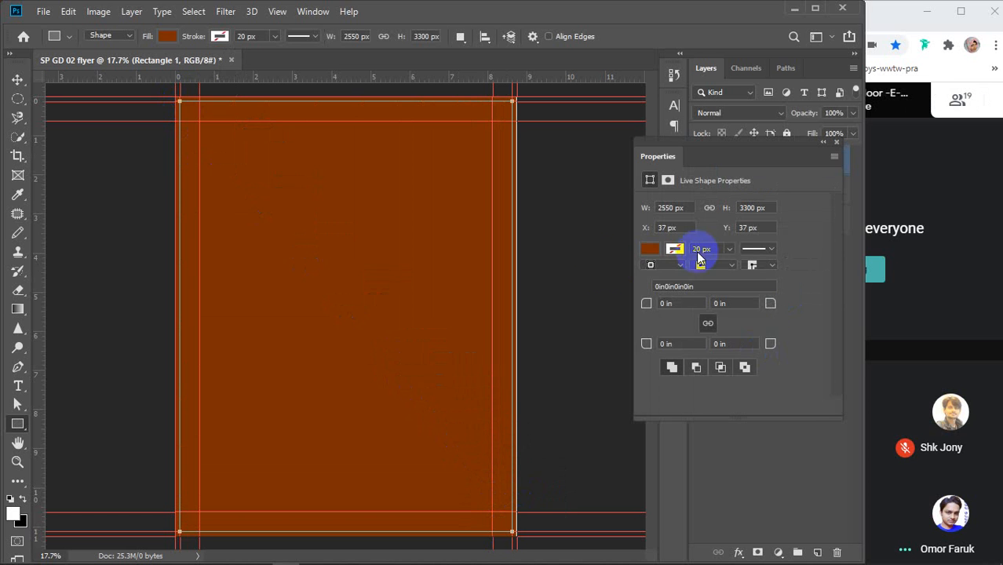
{"action": "left_click", "coordinate": [650, 249]}
{"action": "left_click", "coordinate": [659, 326]}
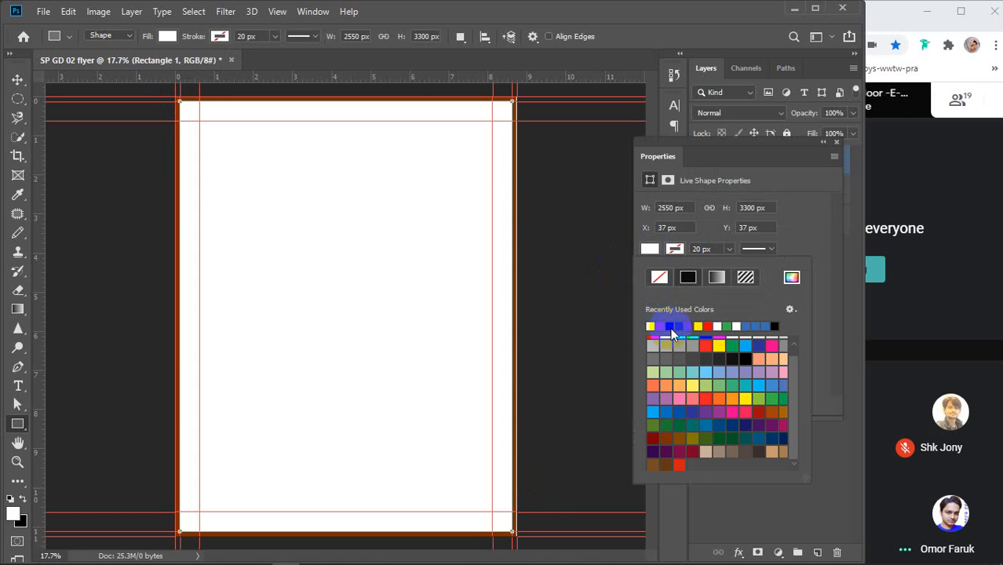
{"action": "left_click", "coordinate": [835, 143]}
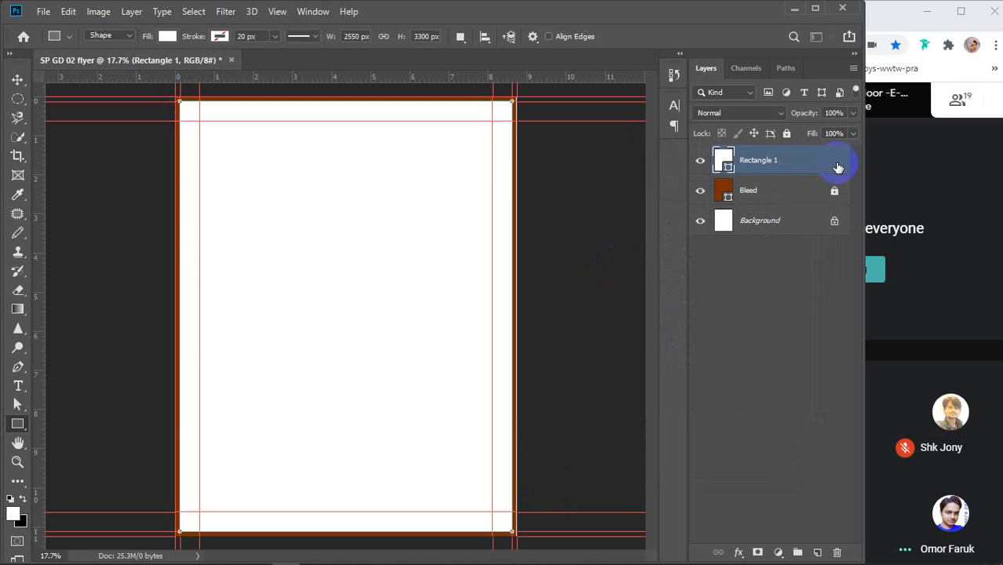
Step: Rename the white rectangle's layer to "flyer" and switch to the Move tool
{"action": "double_click", "coordinate": [760, 161]}
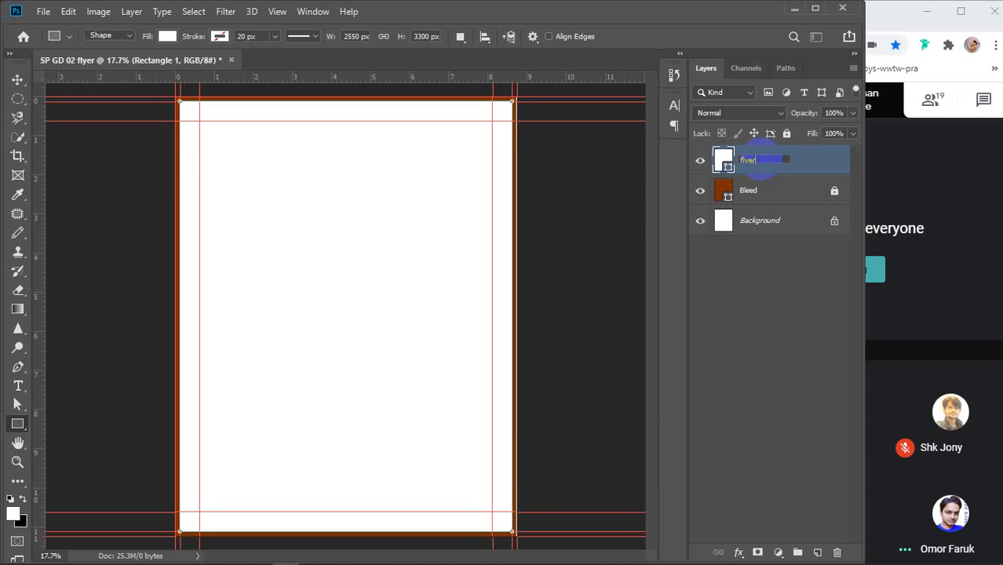
{"action": "key", "text": "Return"}
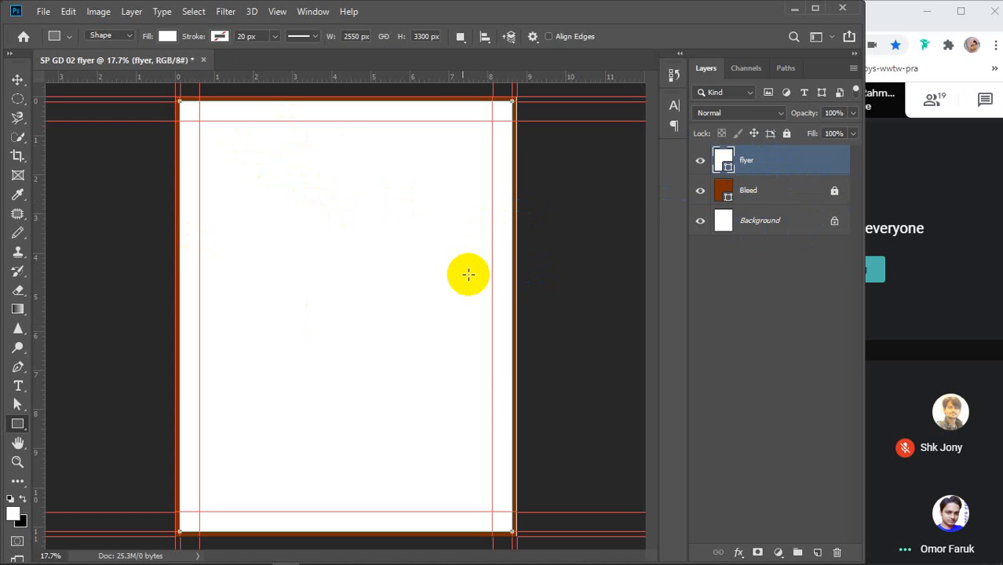
{"action": "key", "text": "v"}
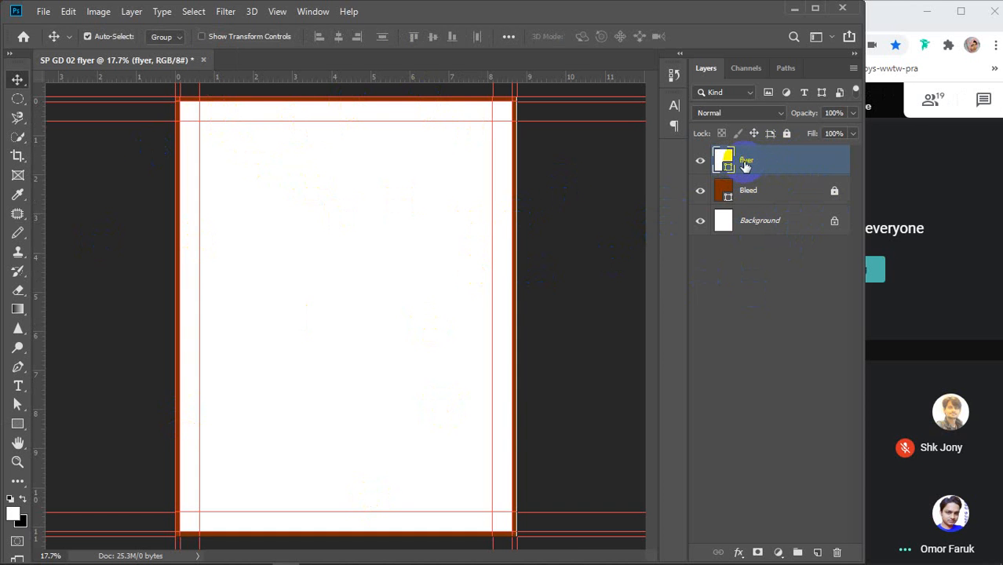
Step: Duplicate the flyer layer and remove the fill from the copy
{"action": "key", "text": "ctrl+j"}
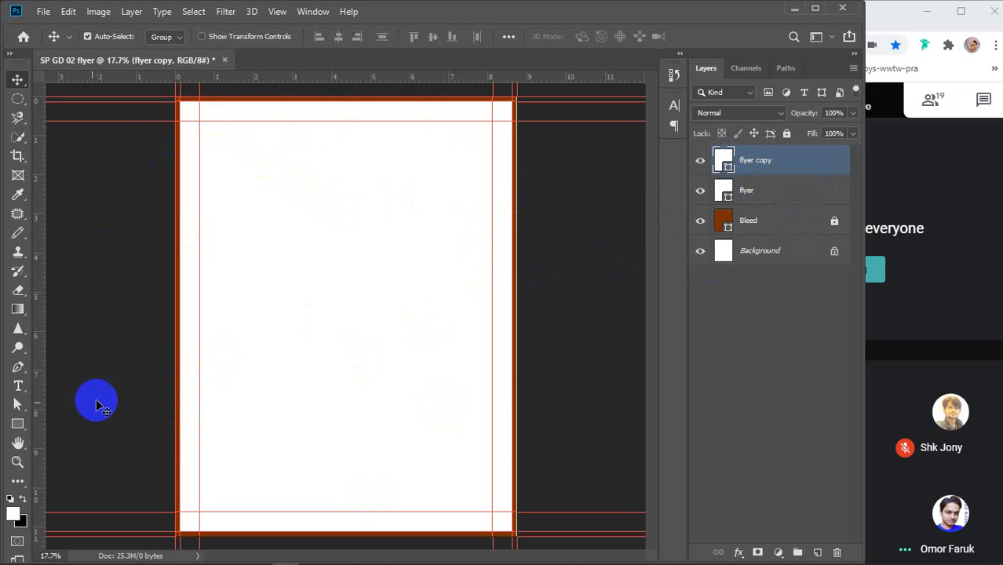
{"action": "left_click", "coordinate": [18, 423]}
{"action": "left_click", "coordinate": [165, 36]}
{"action": "left_click", "coordinate": [105, 64]}
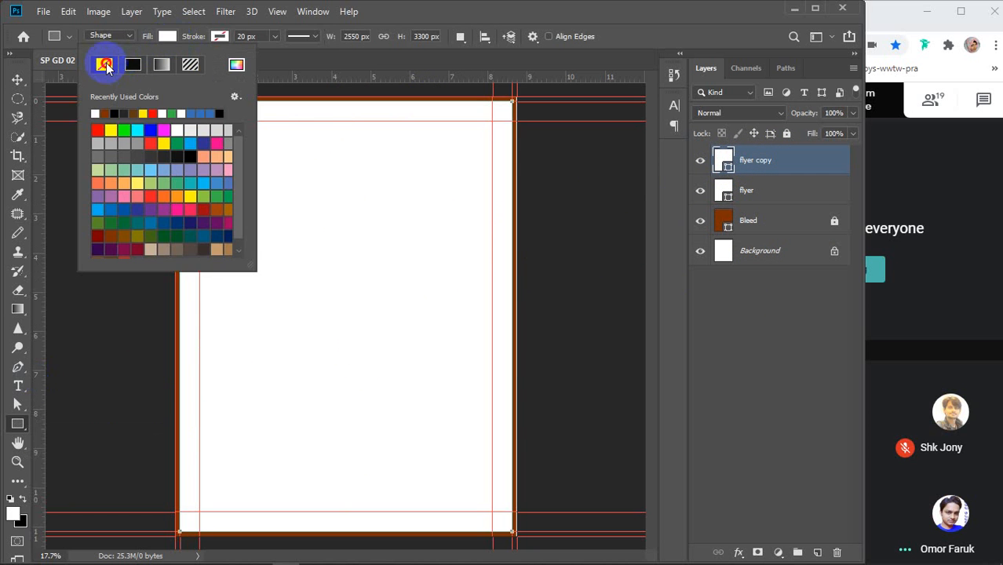
Step: Give the unfilled flyer copy a solid black stroke 2 px wide
{"action": "left_click", "coordinate": [219, 36]}
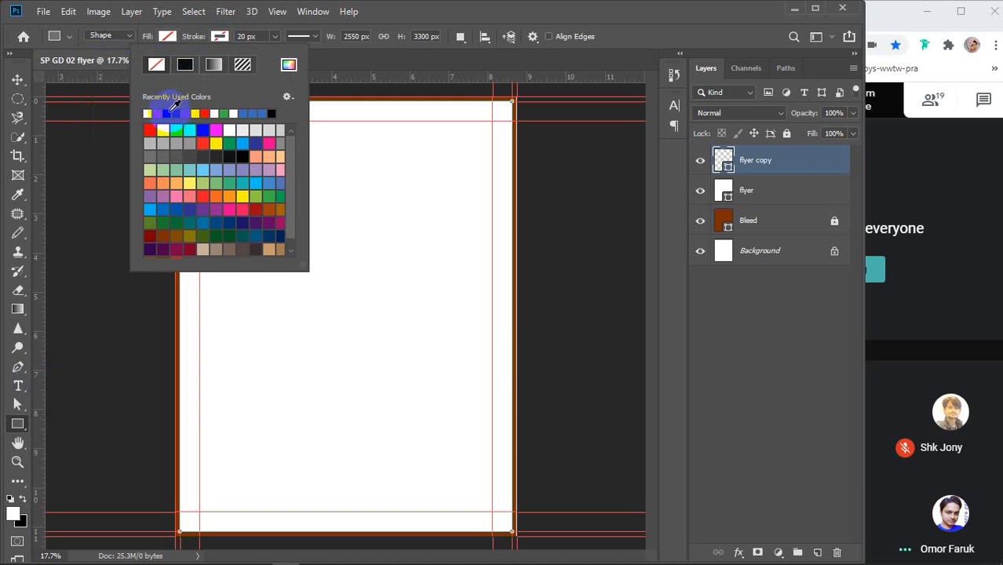
{"action": "left_click", "coordinate": [185, 64]}
{"action": "left_click", "coordinate": [259, 36]}
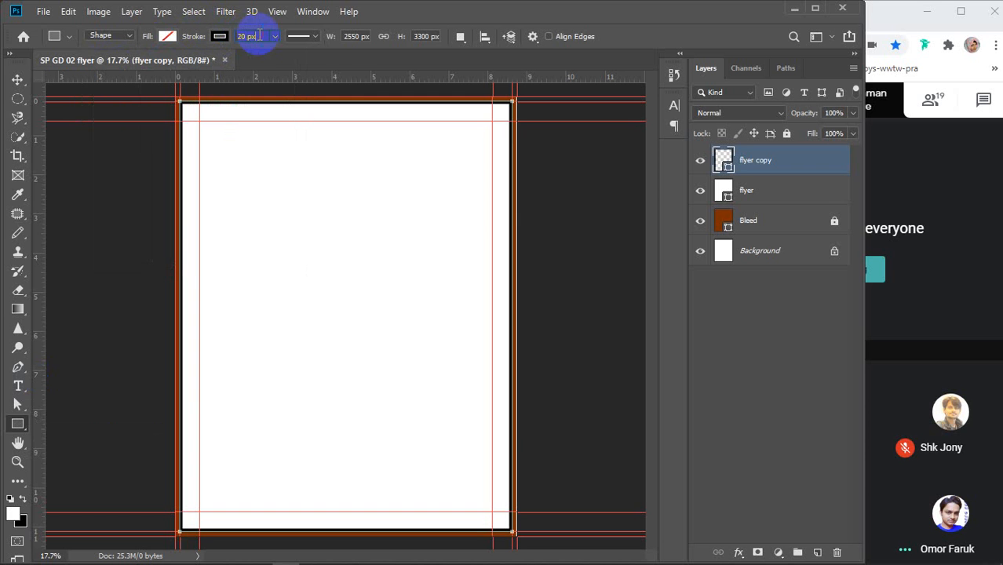
{"action": "left_click_drag", "start_coordinate": [259, 35], "coordinate": [236, 39]}
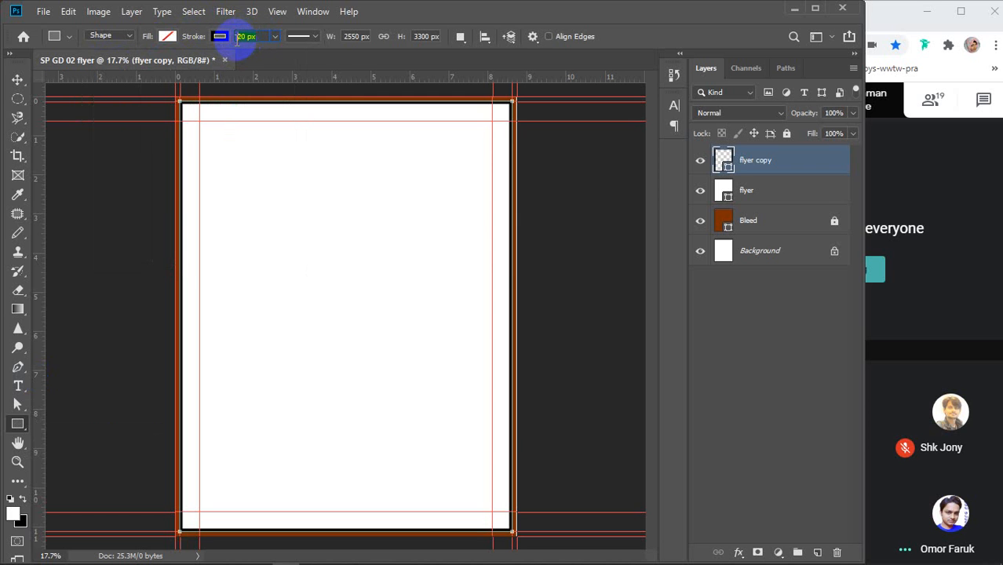
{"action": "type", "text": "2"}
{"action": "key", "text": "Return"}
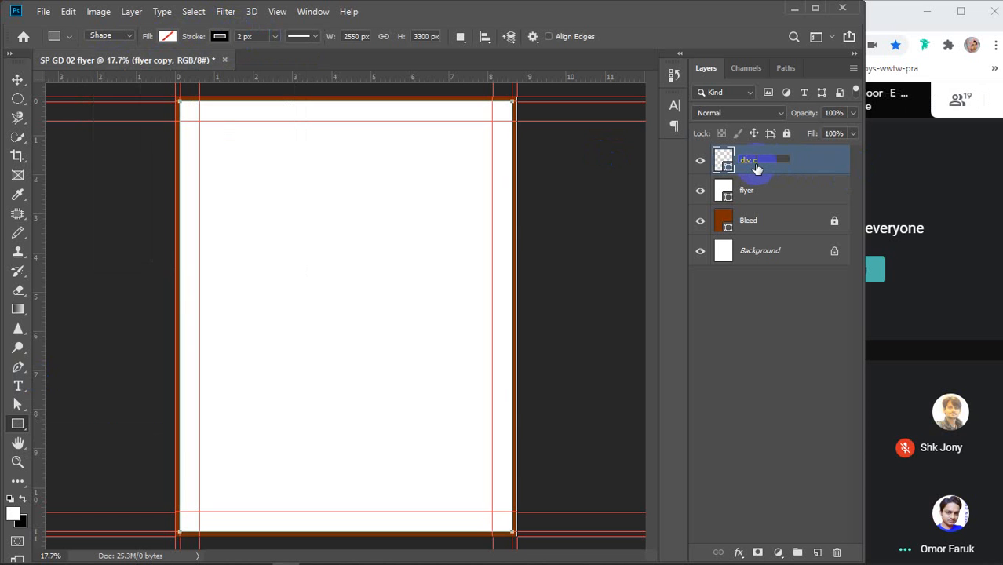
Step: Rename the stroked flyer copy as "diy cut" and fully lock both that layer and the flyer layer
{"action": "type", "text": "t"}
{"action": "key", "text": "Return"}
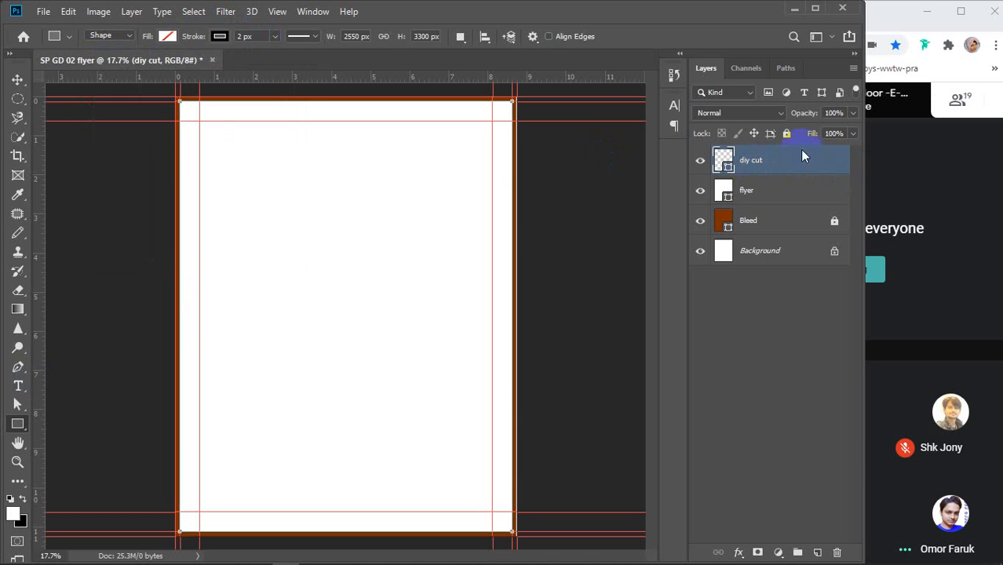
{"action": "left_click", "coordinate": [787, 133]}
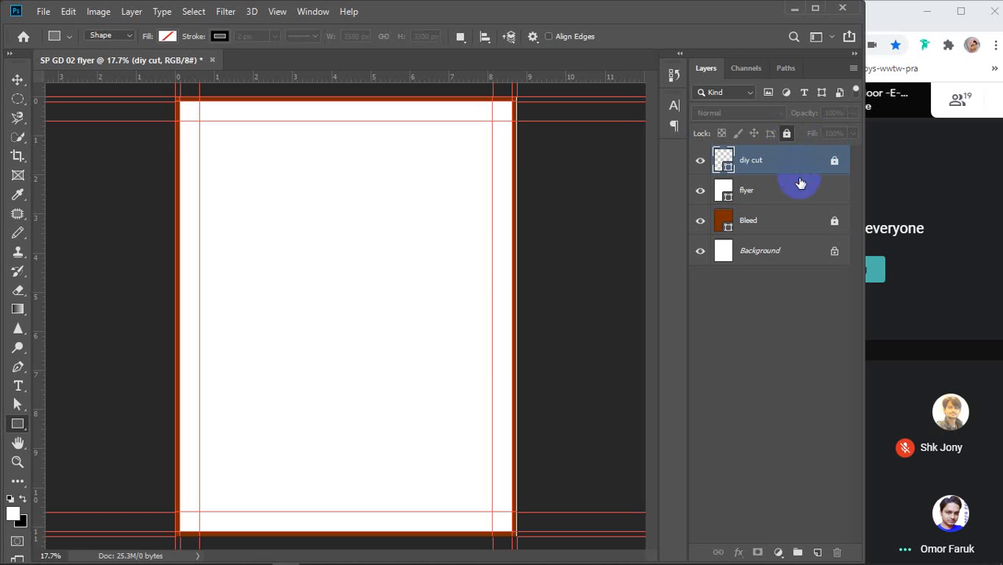
{"action": "left_click", "coordinate": [800, 183]}
{"action": "left_click", "coordinate": [787, 133]}
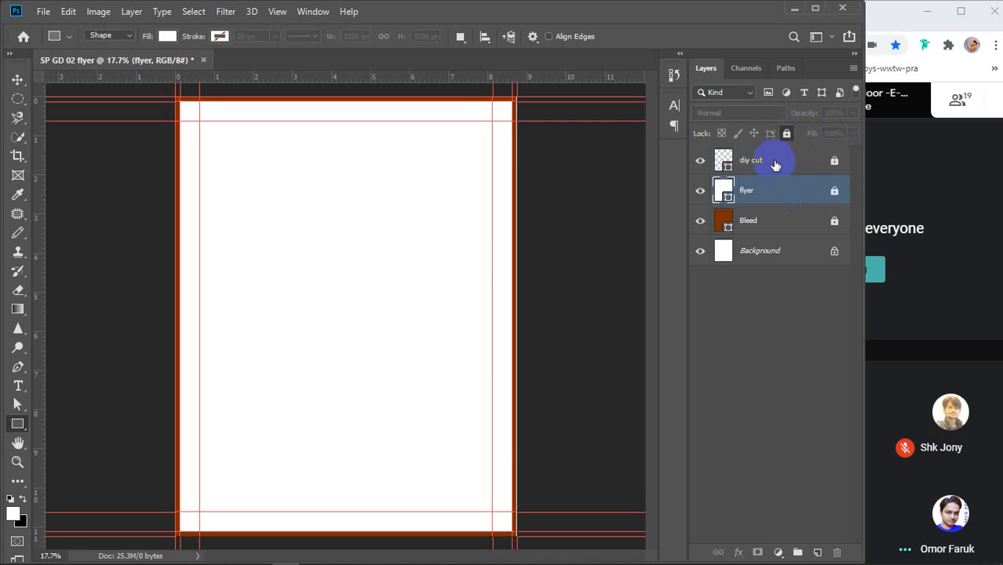
Step: Switch to the Move tool and examine the black cut line along the flyer's right edge up close
{"action": "key", "text": "v"}
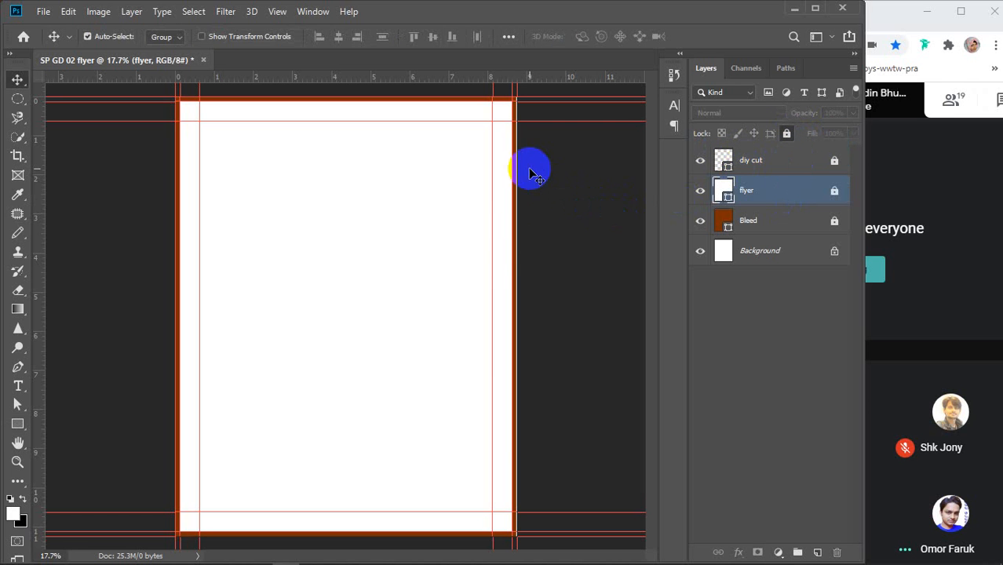
{"action": "scroll", "coordinate": [510, 252], "scroll_direction": "up", "scroll_amount": 3}
{"action": "scroll", "coordinate": [510, 252], "scroll_direction": "up", "scroll_amount": 8}
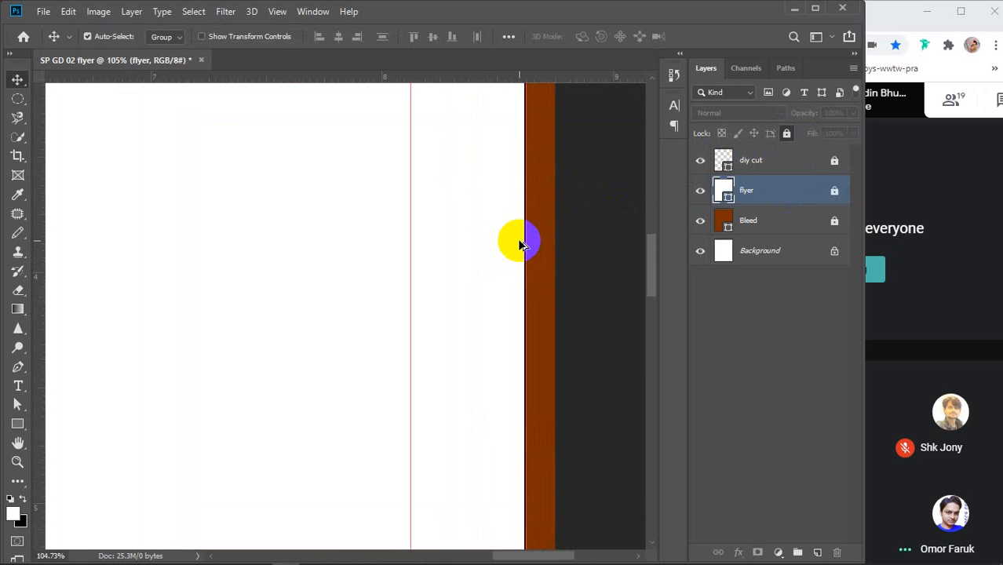
{"action": "scroll", "coordinate": [531, 237], "scroll_direction": "up", "scroll_amount": 2}
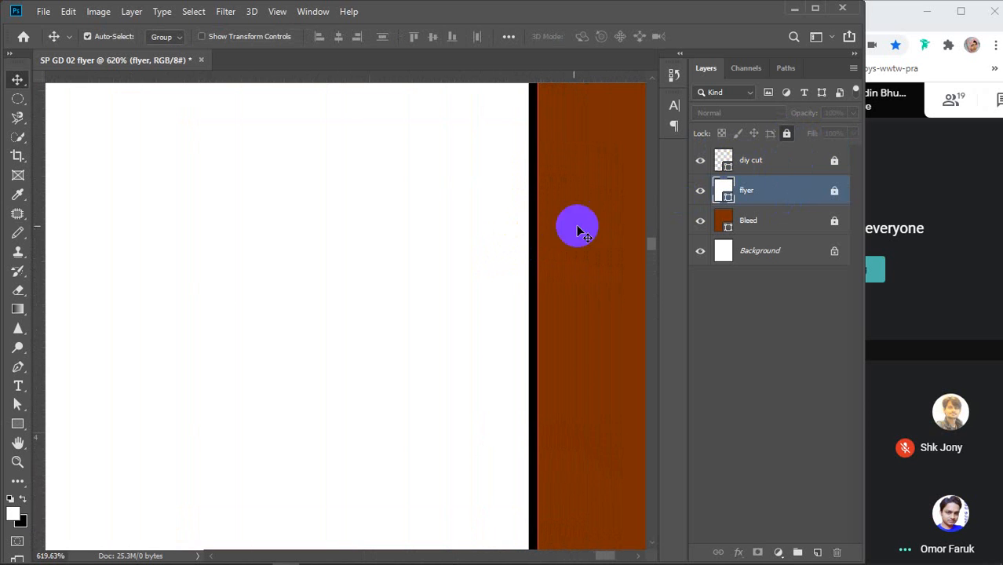
Step: Zoom out from the flyer's right edge to the whole page and deselect the flyer layer
{"action": "scroll", "coordinate": [538, 228], "scroll_direction": "right", "scroll_amount": 3}
{"action": "scroll", "coordinate": [537, 228], "scroll_direction": "down", "scroll_amount": 6}
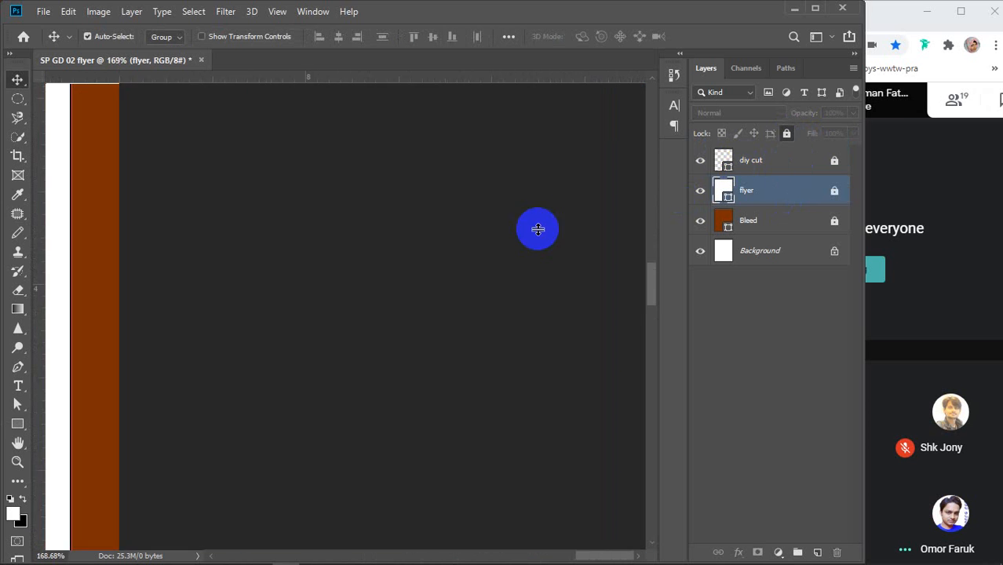
{"action": "scroll", "coordinate": [538, 229], "scroll_direction": "down", "scroll_amount": 4}
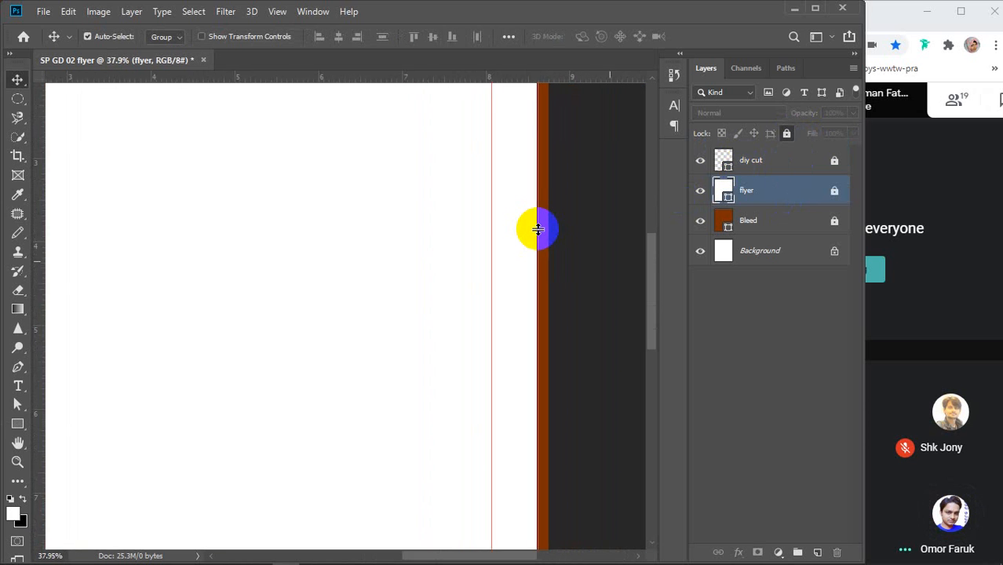
{"action": "scroll", "coordinate": [537, 229], "scroll_direction": "down", "scroll_amount": 1}
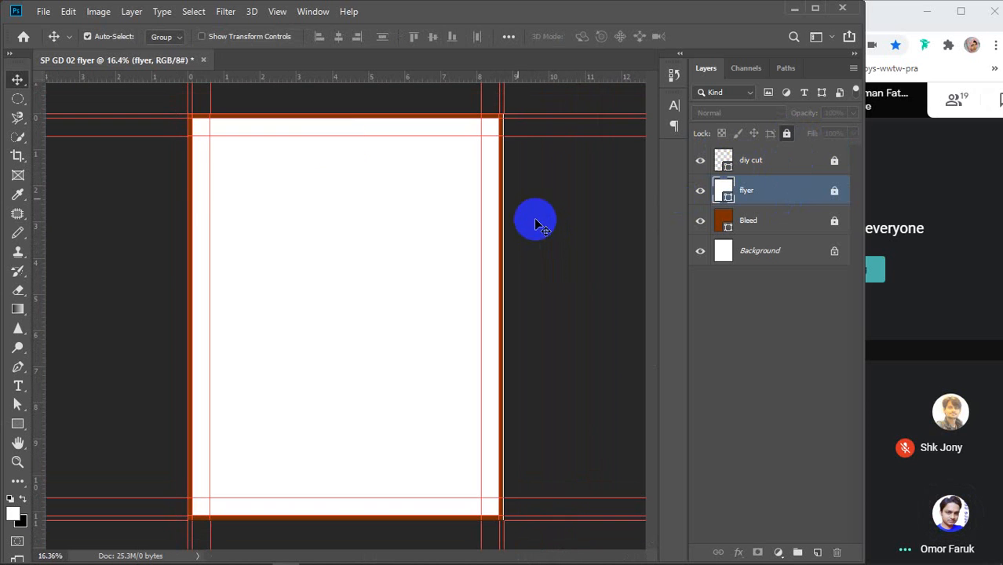
{"action": "left_click", "coordinate": [525, 291]}
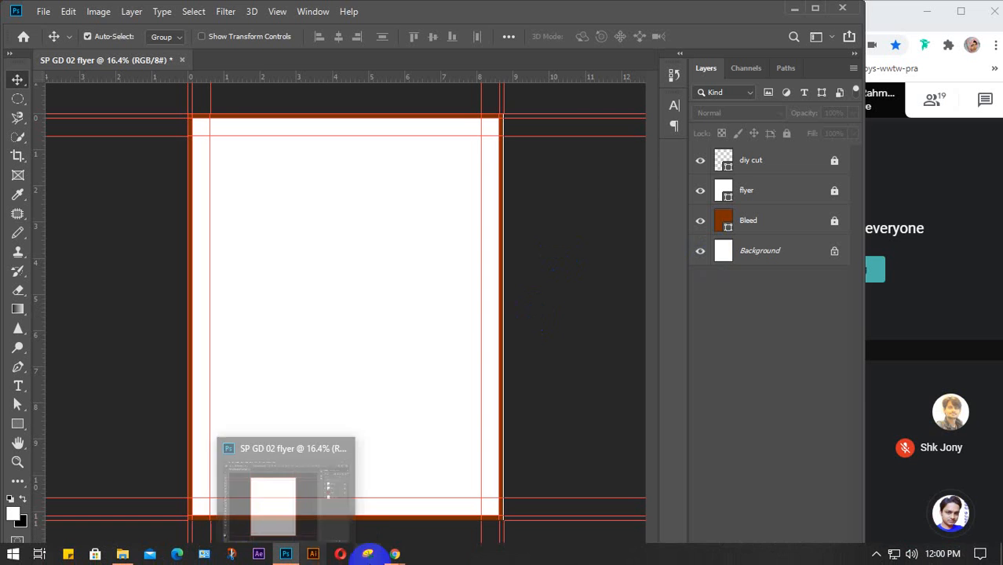
Step: Switch to Chrome, browse the flyer poster design images, preview the Business Conference 2020 flyer, and return to Photoshop
{"action": "mouse_move", "coordinate": [400, 554]}
{"action": "left_click", "coordinate": [302, 507]}
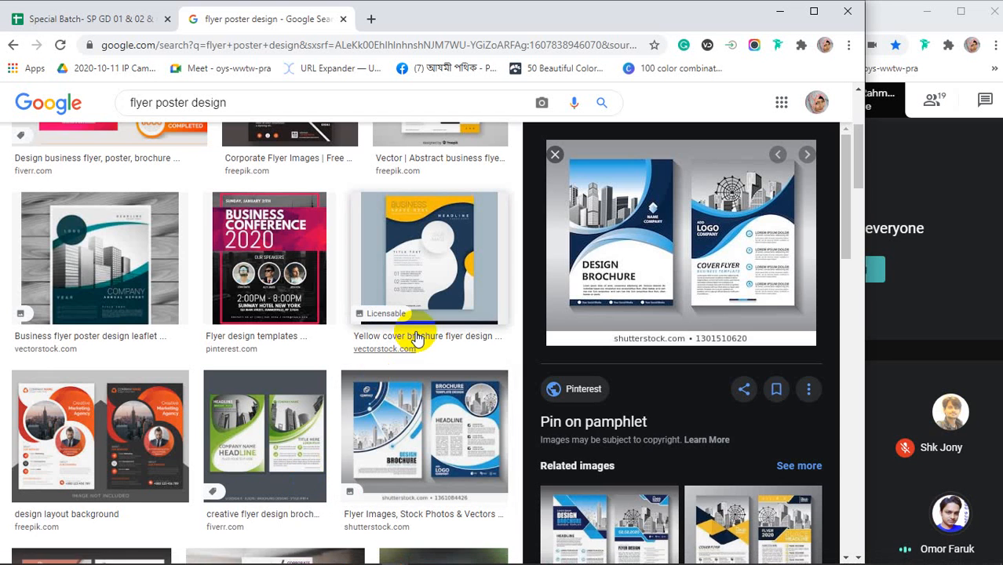
{"action": "scroll", "coordinate": [416, 337], "scroll_direction": "up", "scroll_amount": 3}
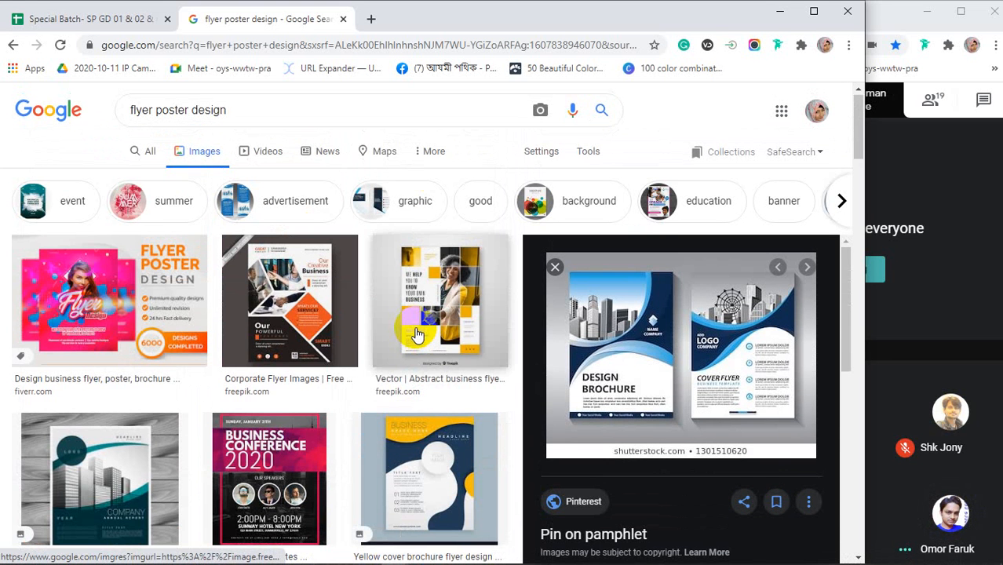
{"action": "scroll", "coordinate": [416, 334], "scroll_direction": "down", "scroll_amount": 1}
{"action": "scroll", "coordinate": [459, 430], "scroll_direction": "down", "scroll_amount": 4}
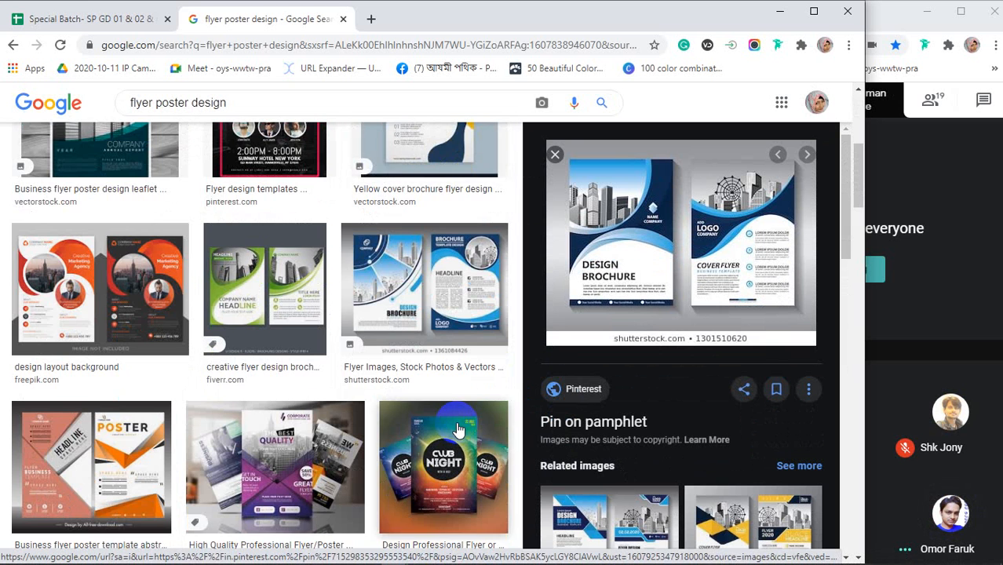
{"action": "scroll", "coordinate": [459, 430], "scroll_direction": "down", "scroll_amount": 3}
{"action": "scroll", "coordinate": [459, 430], "scroll_direction": "up", "scroll_amount": 5}
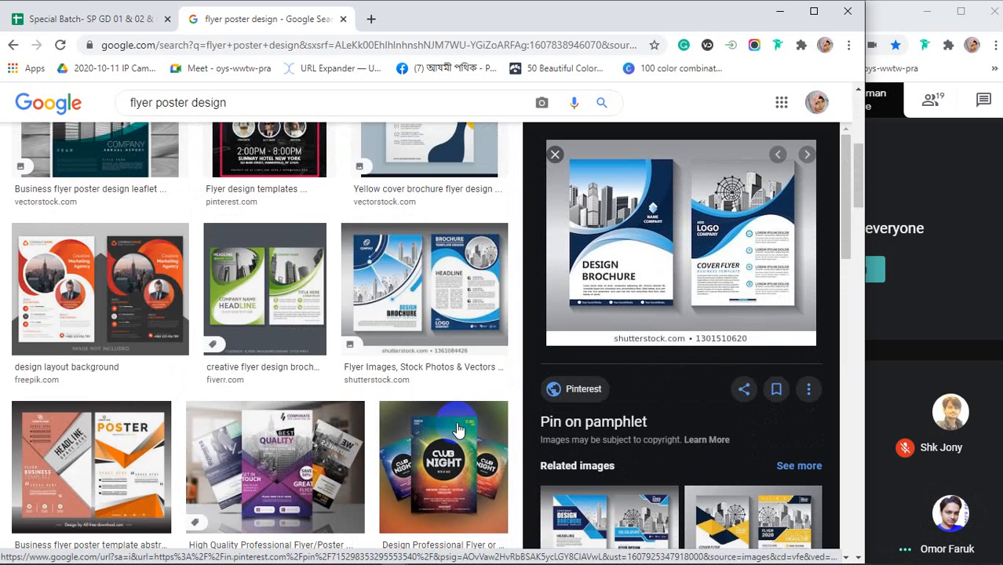
{"action": "left_click", "coordinate": [269, 271]}
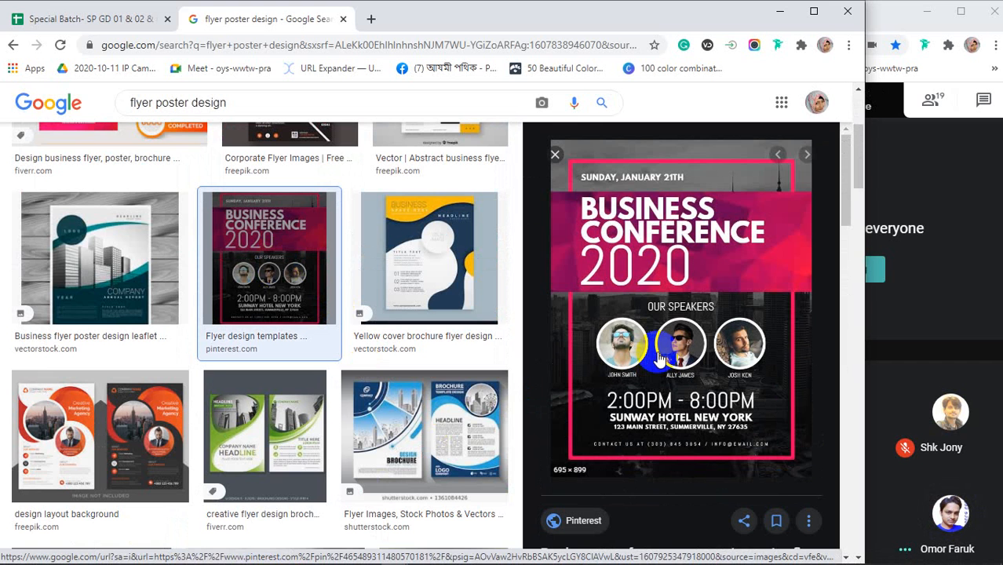
{"action": "left_click", "coordinate": [780, 11]}
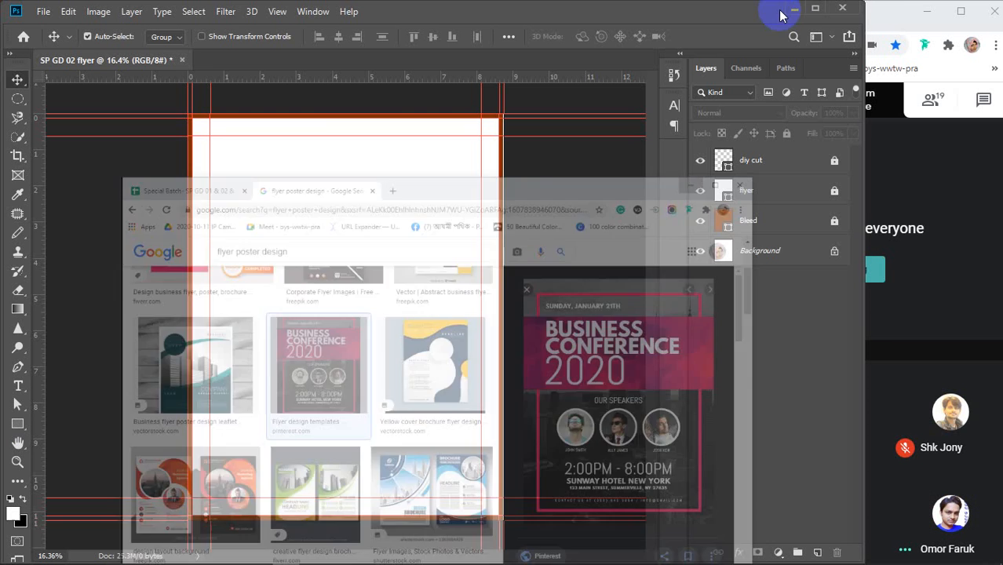
Step: Lock the guides, try to move the inner left margin guide, and unlock the guides again
{"action": "left_click", "coordinate": [772, 191]}
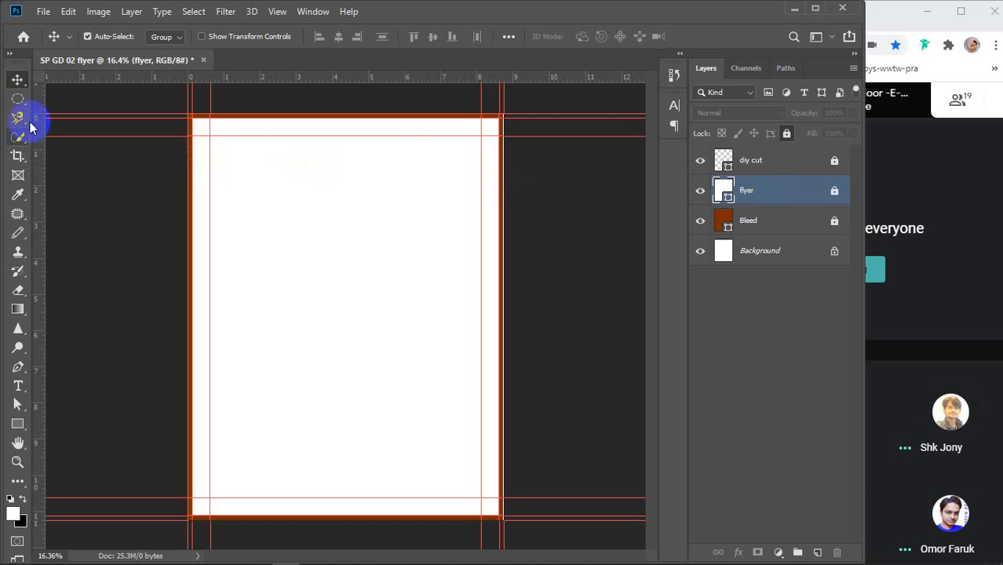
{"action": "left_click", "coordinate": [279, 13]}
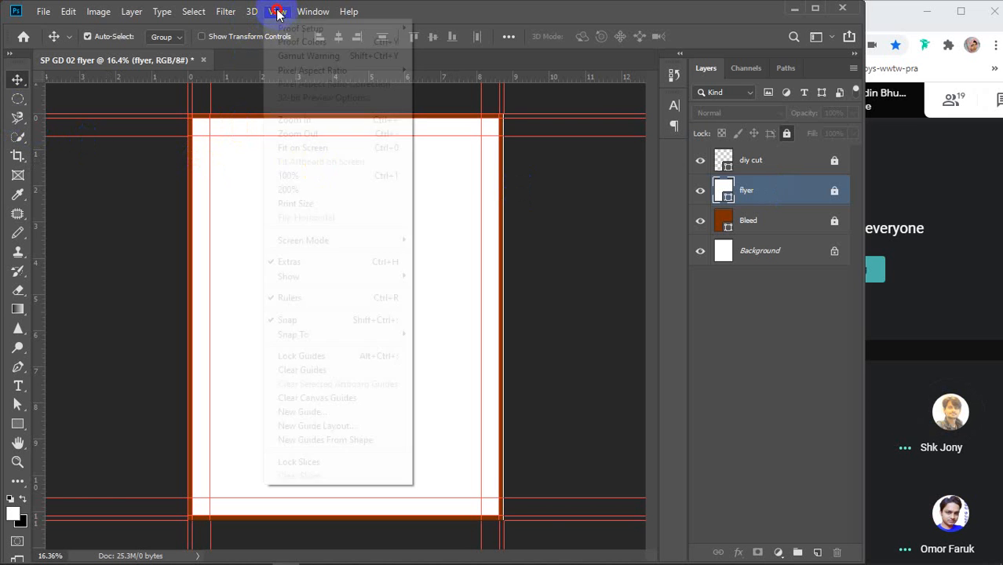
{"action": "left_click", "coordinate": [301, 356]}
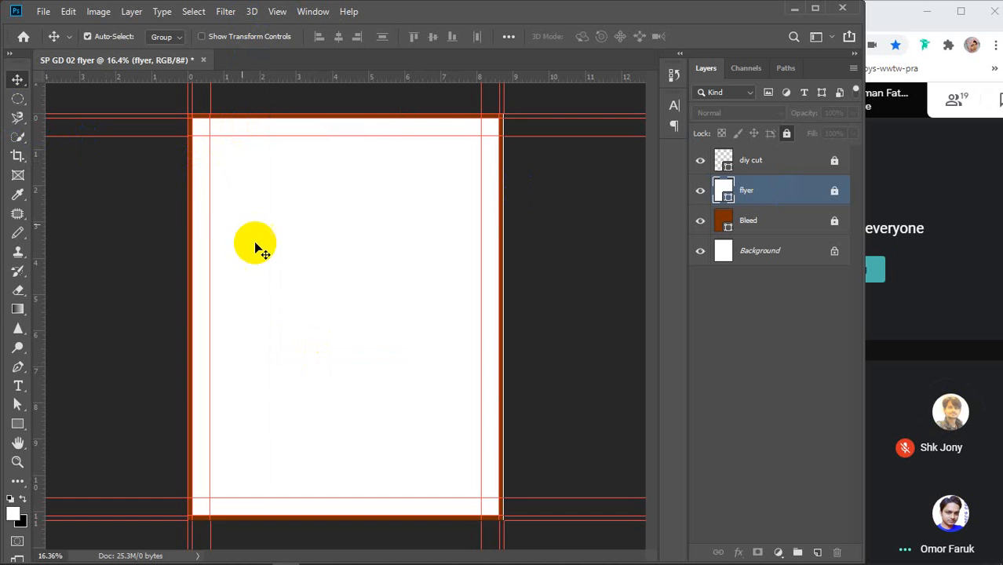
{"action": "left_click", "coordinate": [198, 198]}
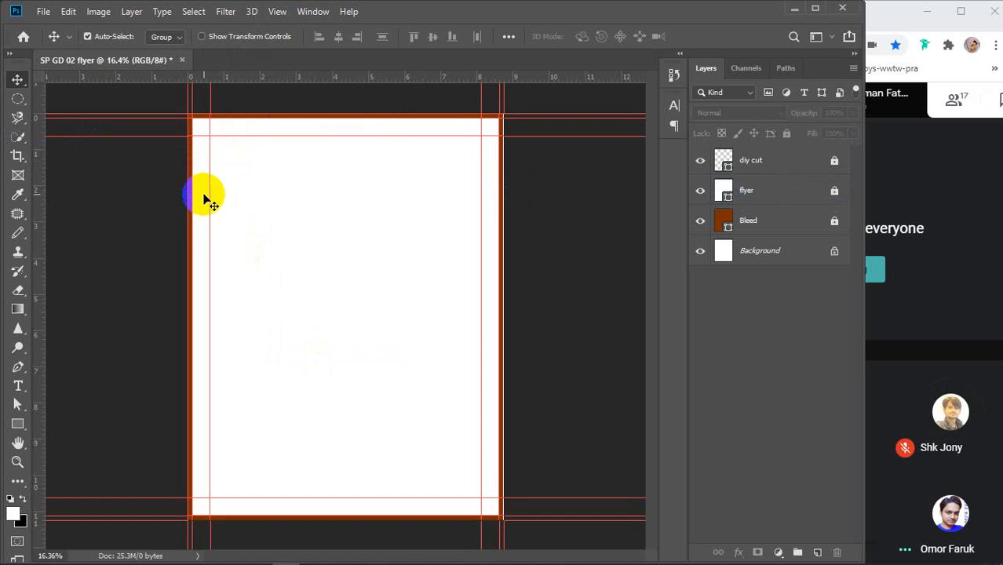
{"action": "left_click_drag", "start_coordinate": [209, 200], "coordinate": [183, 204]}
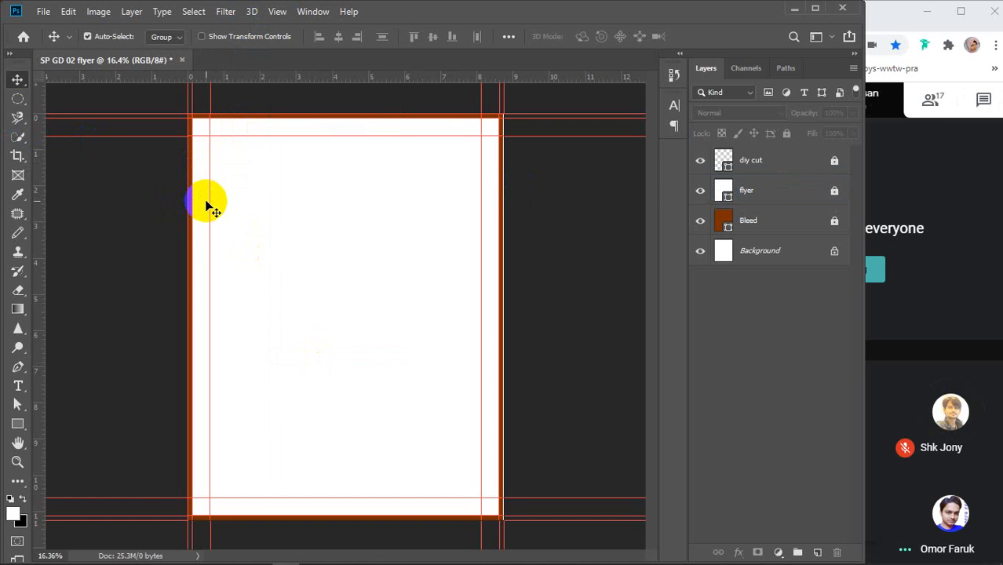
{"action": "left_click", "coordinate": [278, 13]}
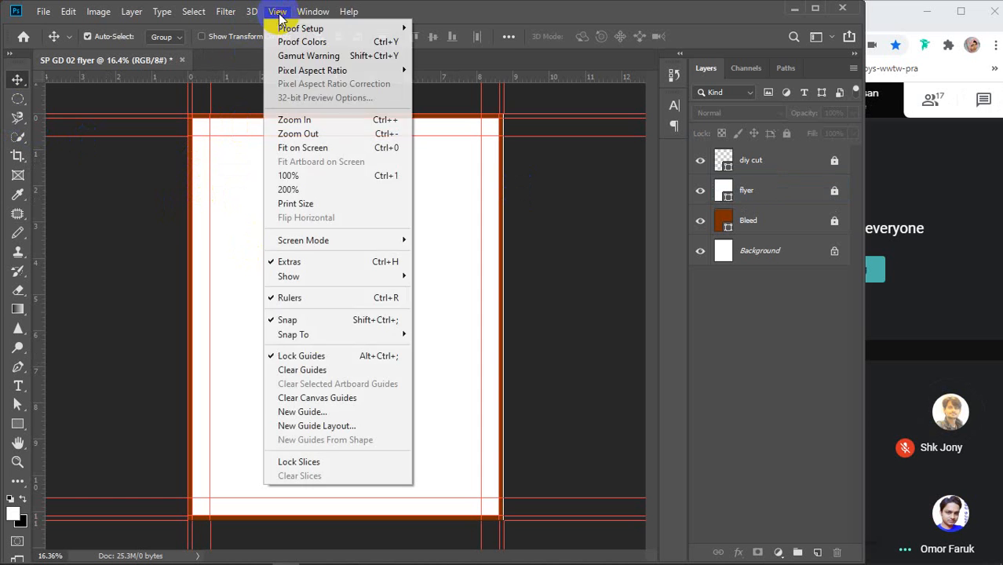
{"action": "left_click", "coordinate": [284, 358]}
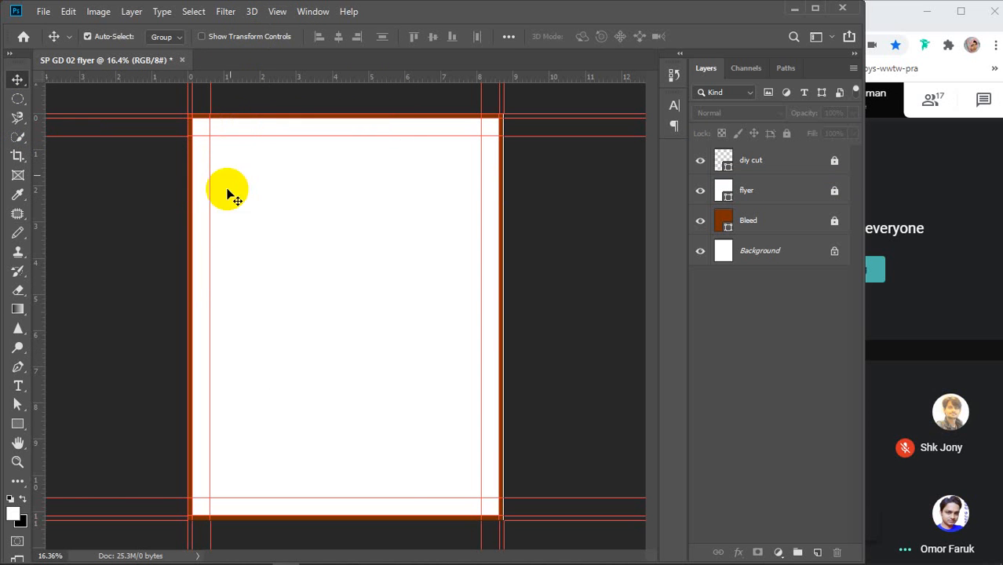
Step: Clear all guides from the flyer document and undo the clearing
{"action": "left_click", "coordinate": [279, 14]}
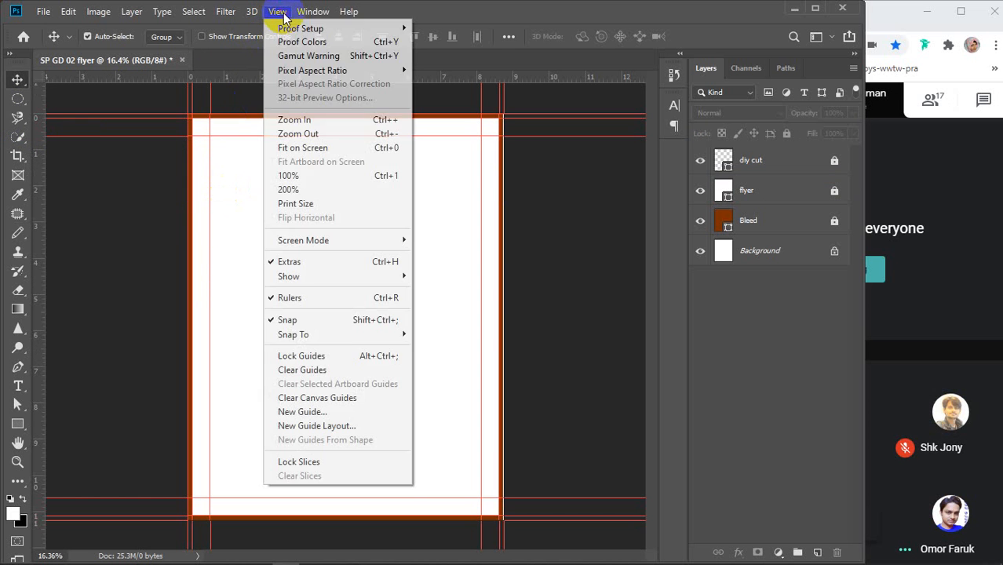
{"action": "left_click", "coordinate": [305, 370]}
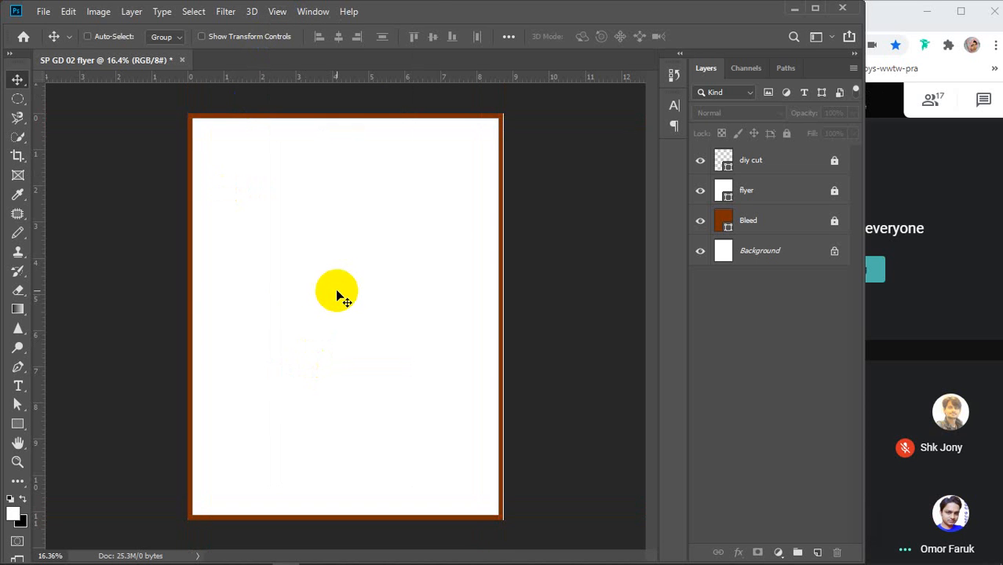
{"action": "key", "text": "ctrl+z"}
Step: Lock the guides of the flyer document
{"action": "left_click", "coordinate": [277, 12]}
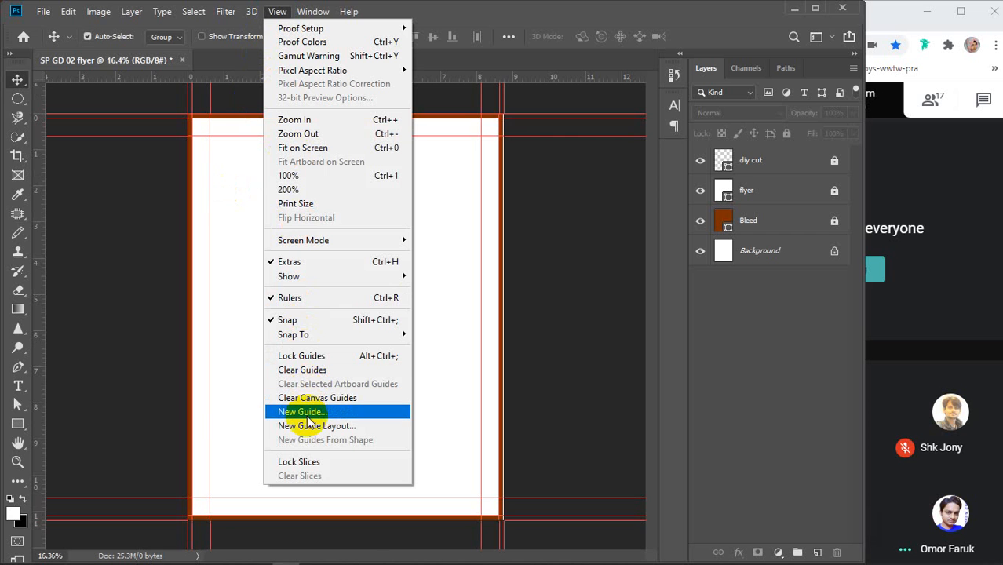
{"action": "left_click", "coordinate": [292, 355]}
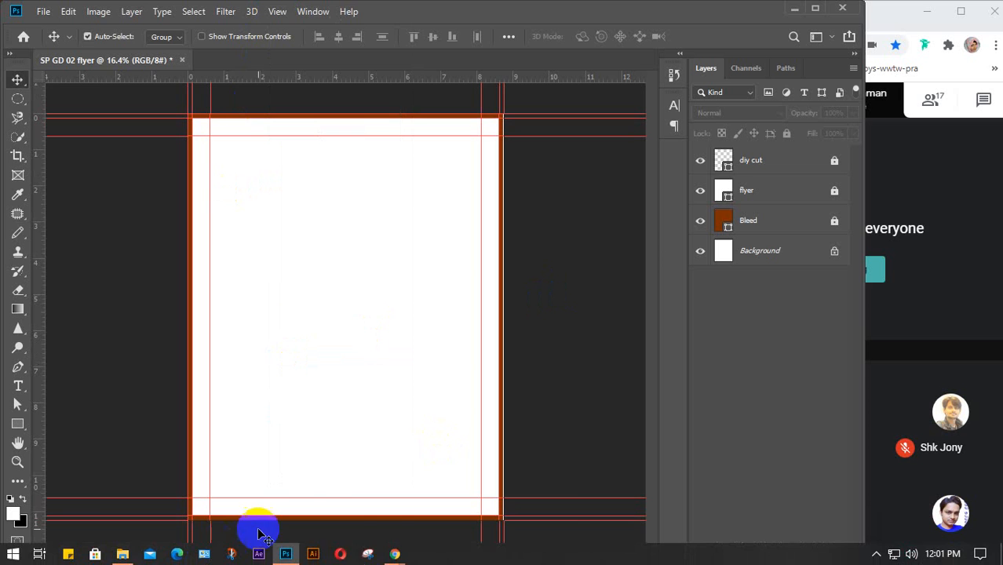
Step: Switch to Chrome and look through more flyer poster designs and the images related to the Business Conference 2020 flyer
{"action": "mouse_move", "coordinate": [395, 554]}
{"action": "left_click", "coordinate": [292, 495]}
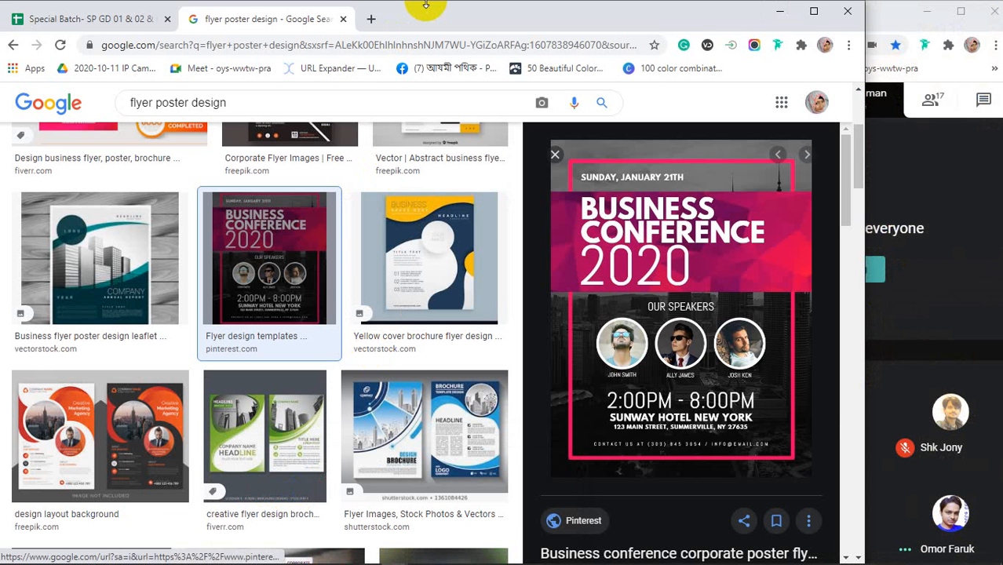
{"action": "scroll", "coordinate": [330, 279], "scroll_direction": "down", "scroll_amount": 9}
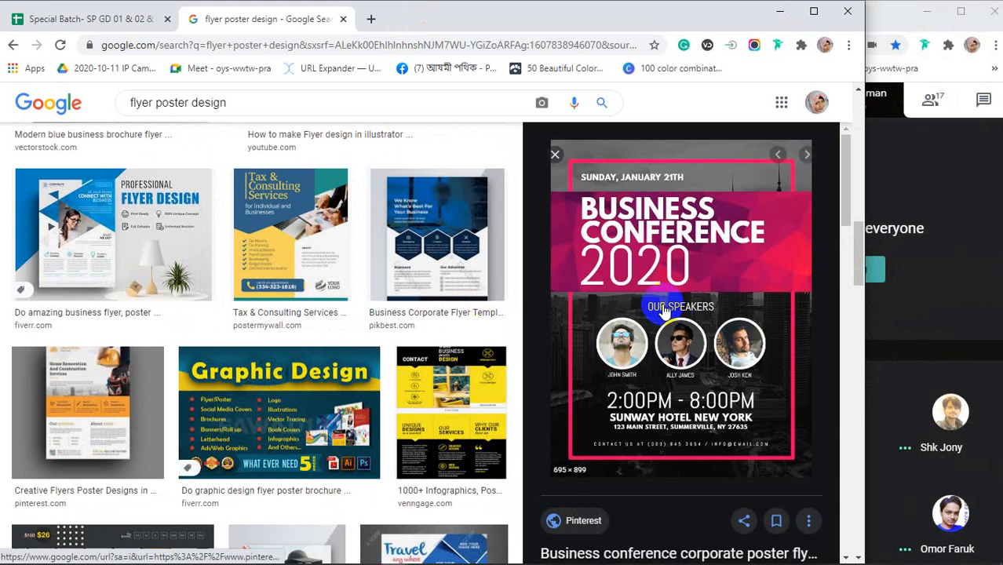
{"action": "scroll", "coordinate": [671, 302], "scroll_direction": "down", "scroll_amount": 8}
{"action": "scroll", "coordinate": [672, 303], "scroll_direction": "down", "scroll_amount": 5}
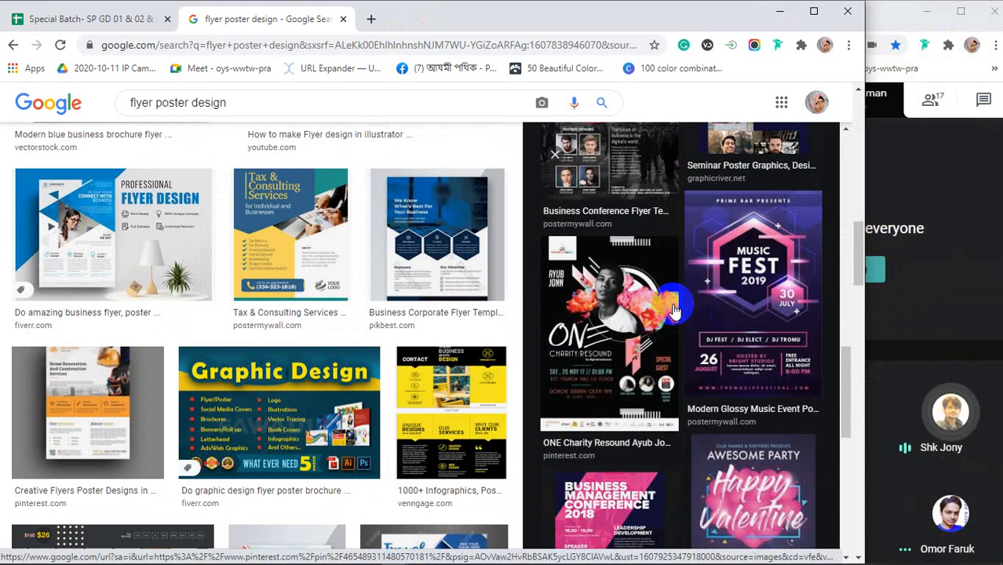
{"action": "scroll", "coordinate": [671, 303], "scroll_direction": "up", "scroll_amount": 5}
{"action": "left_click", "coordinate": [672, 309]}
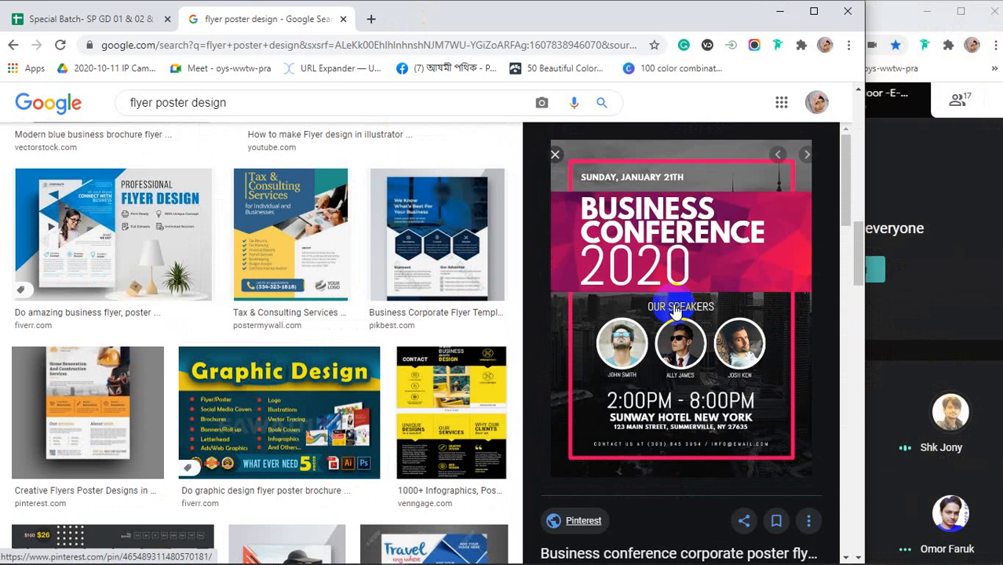
Step: Search Google for "resturant flyer" in a new tab and show the image results
{"action": "left_click", "coordinate": [371, 19]}
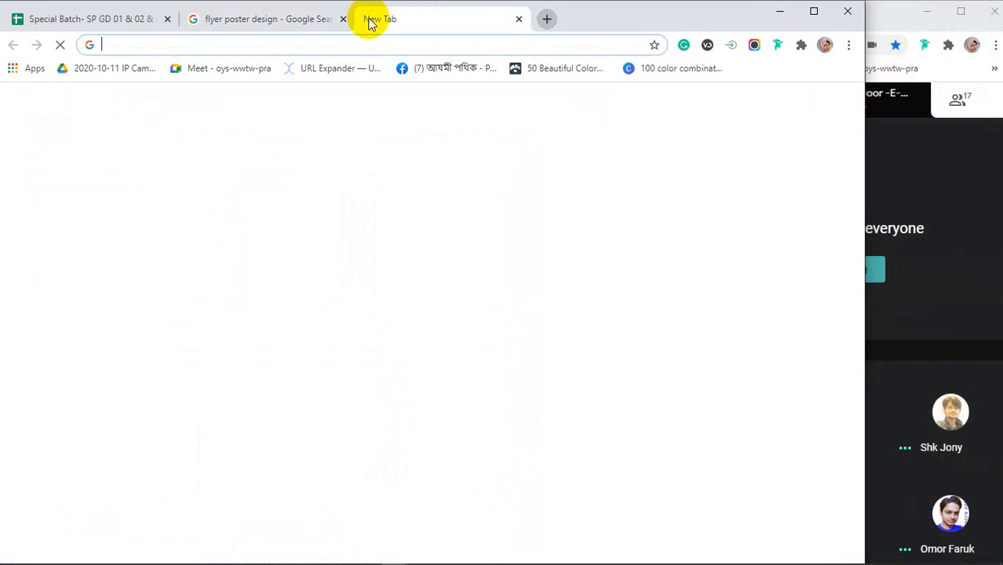
{"action": "type", "text": "res"}
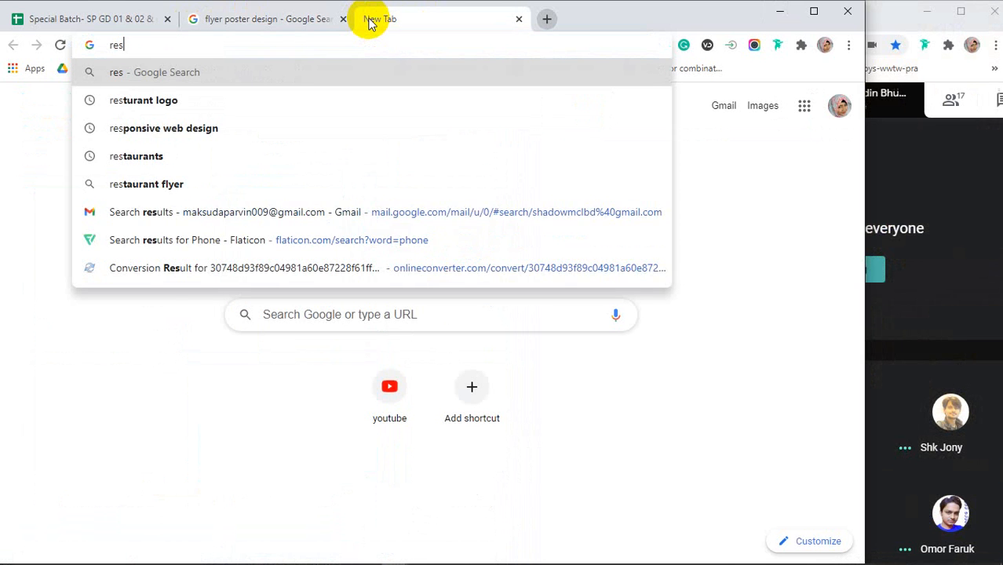
{"action": "type", "text": "tur"}
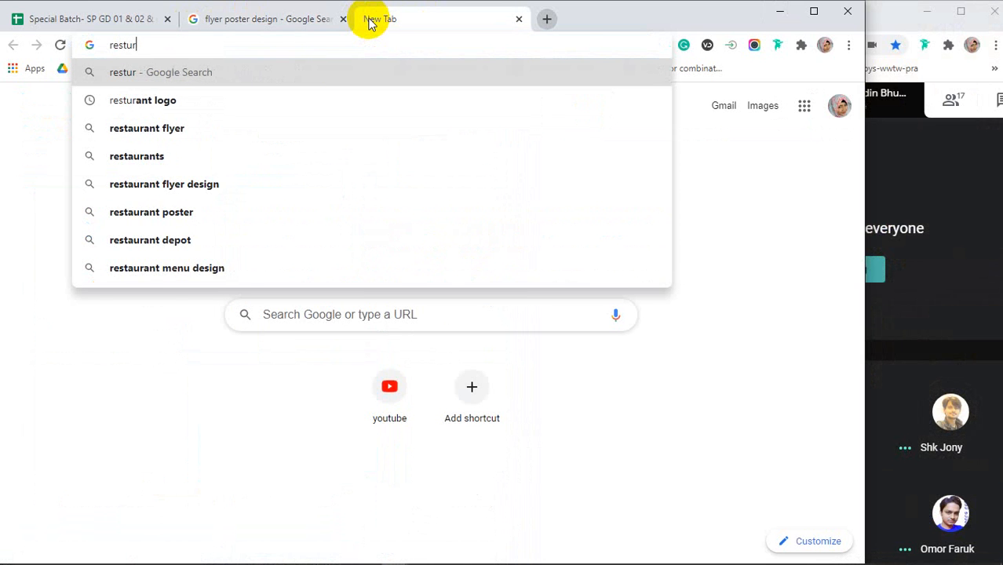
{"action": "type", "text": "ant f"}
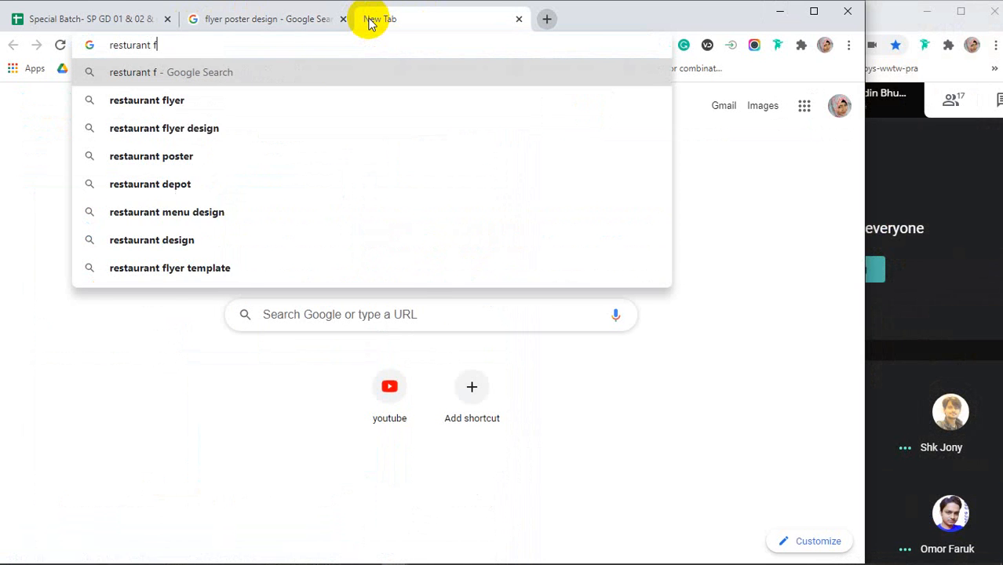
{"action": "type", "text": "lyer"}
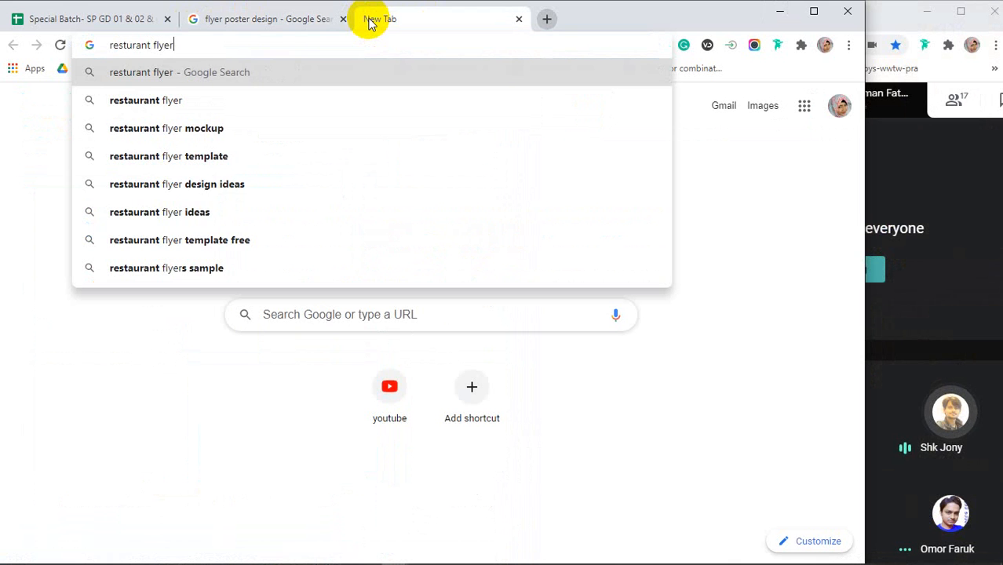
{"action": "key", "text": "Return"}
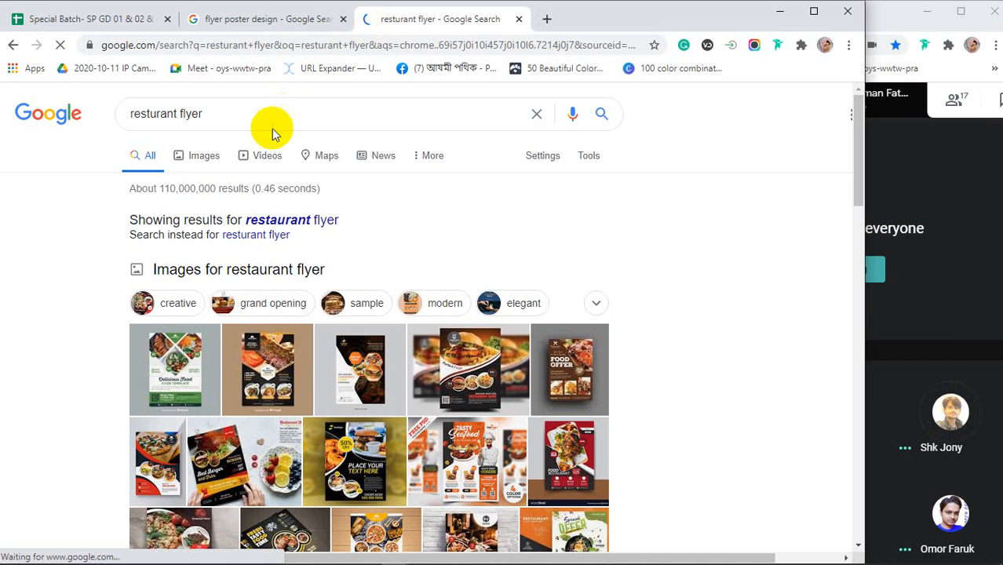
{"action": "left_click", "coordinate": [202, 157]}
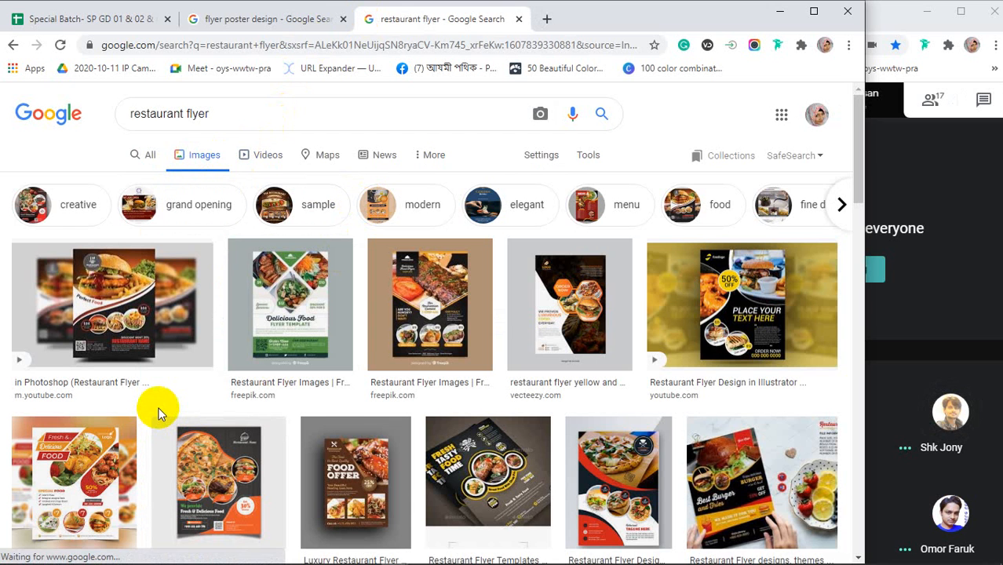
Step: Preview the "Fresh & Delicious Food" restaurant flyer and look through the neighbouring restaurant flyer designs
{"action": "scroll", "coordinate": [157, 412], "scroll_direction": "down", "scroll_amount": 1}
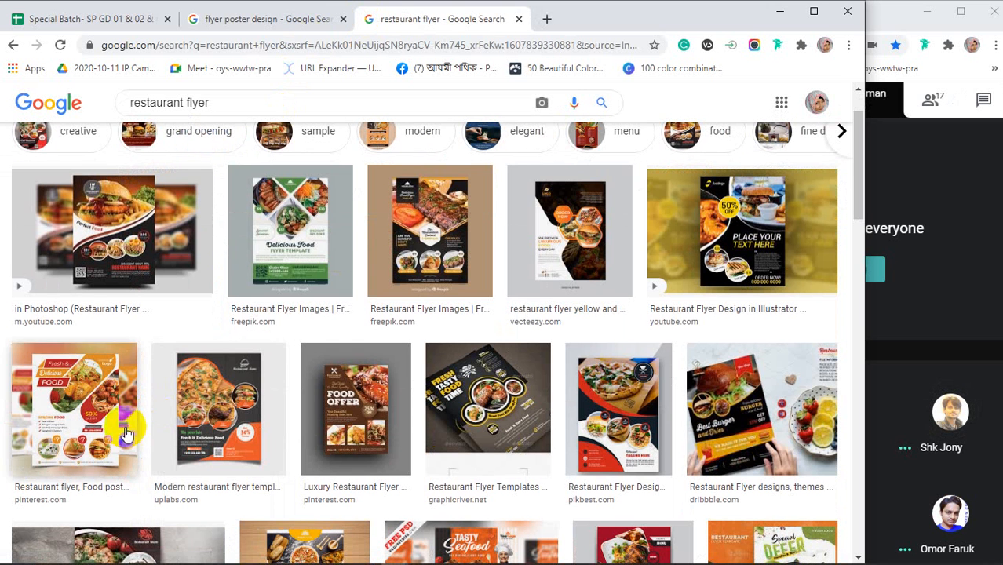
{"action": "left_click", "coordinate": [90, 404]}
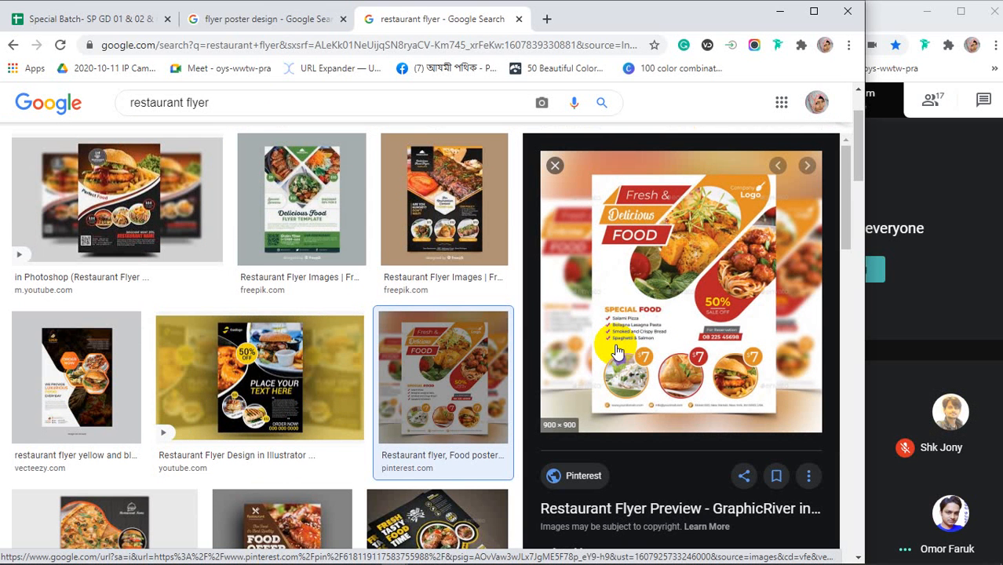
{"action": "scroll", "coordinate": [255, 357], "scroll_direction": "down", "scroll_amount": 5}
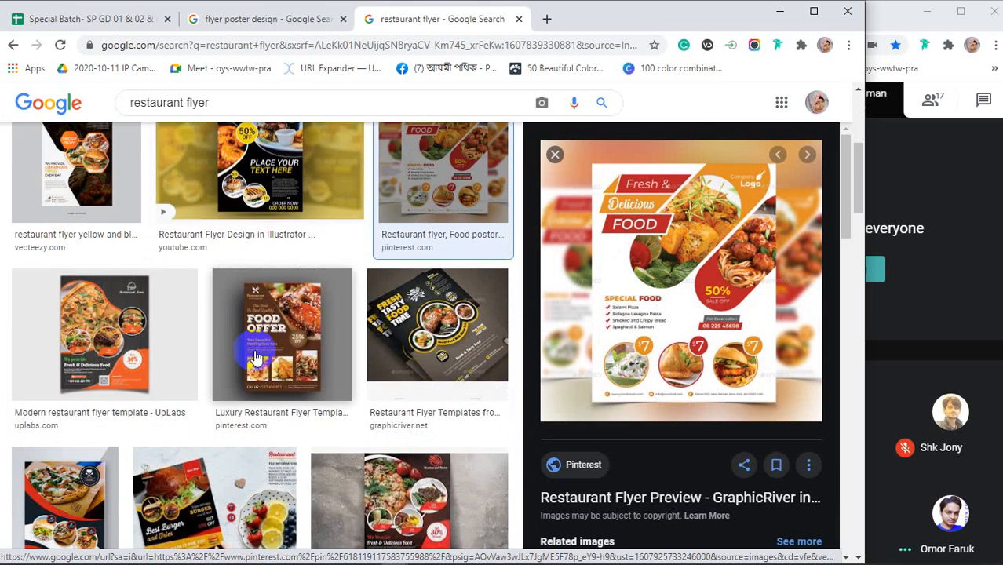
Step: Look through more restaurant flyer results and preview the Fast Food Restaurant Flyer PSD from PSD Zone with its related images
{"action": "scroll", "coordinate": [255, 357], "scroll_direction": "down", "scroll_amount": 3}
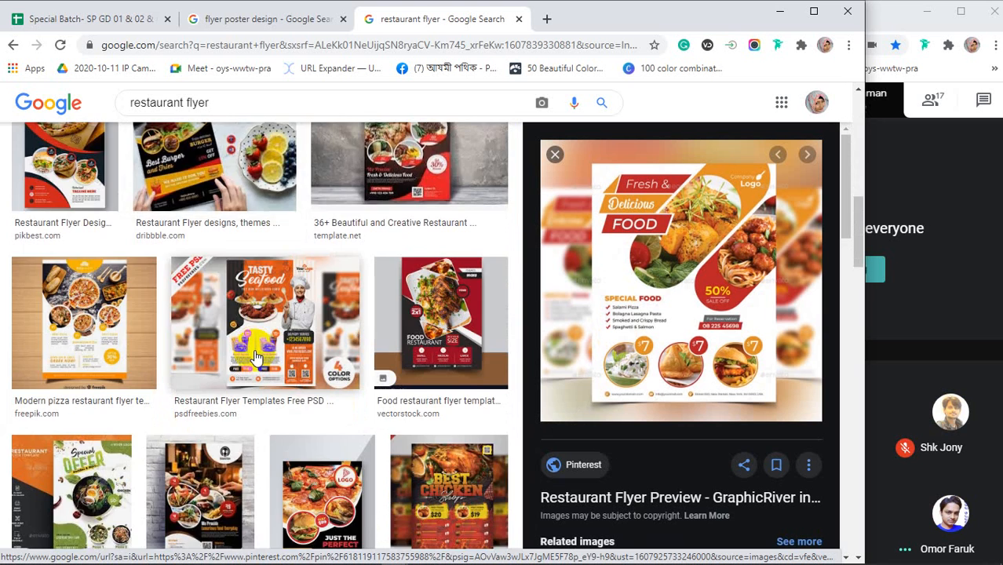
{"action": "scroll", "coordinate": [255, 357], "scroll_direction": "down", "scroll_amount": 2}
{"action": "scroll", "coordinate": [255, 357], "scroll_direction": "down", "scroll_amount": 2}
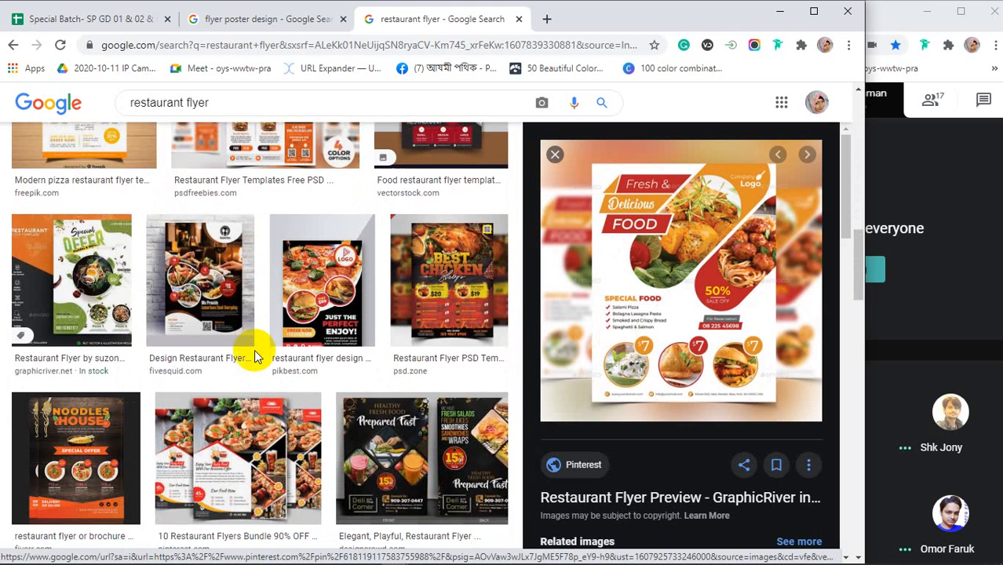
{"action": "scroll", "coordinate": [255, 357], "scroll_direction": "up", "scroll_amount": 4}
{"action": "scroll", "coordinate": [255, 356], "scroll_direction": "down", "scroll_amount": 2}
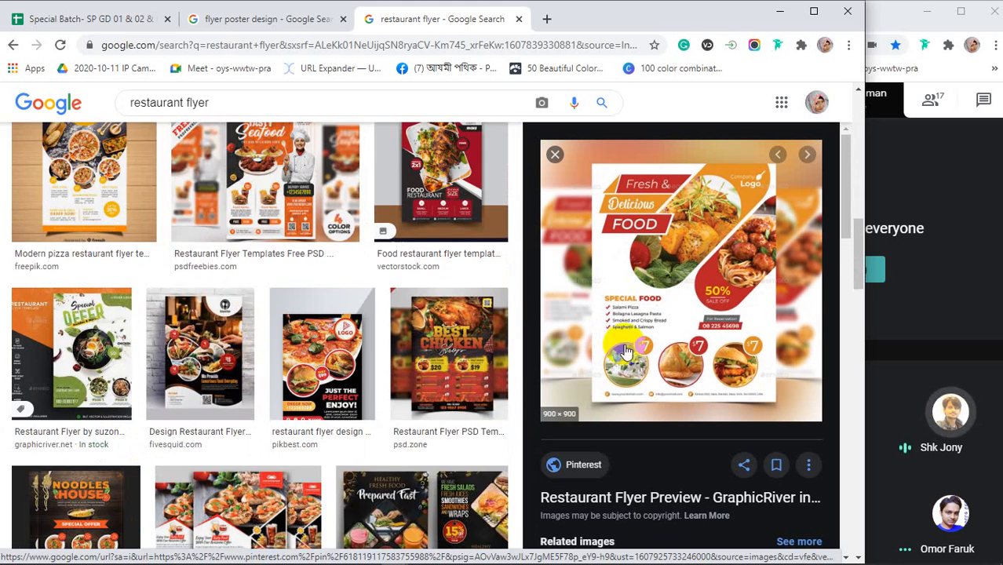
{"action": "scroll", "coordinate": [624, 343], "scroll_direction": "down", "scroll_amount": 3}
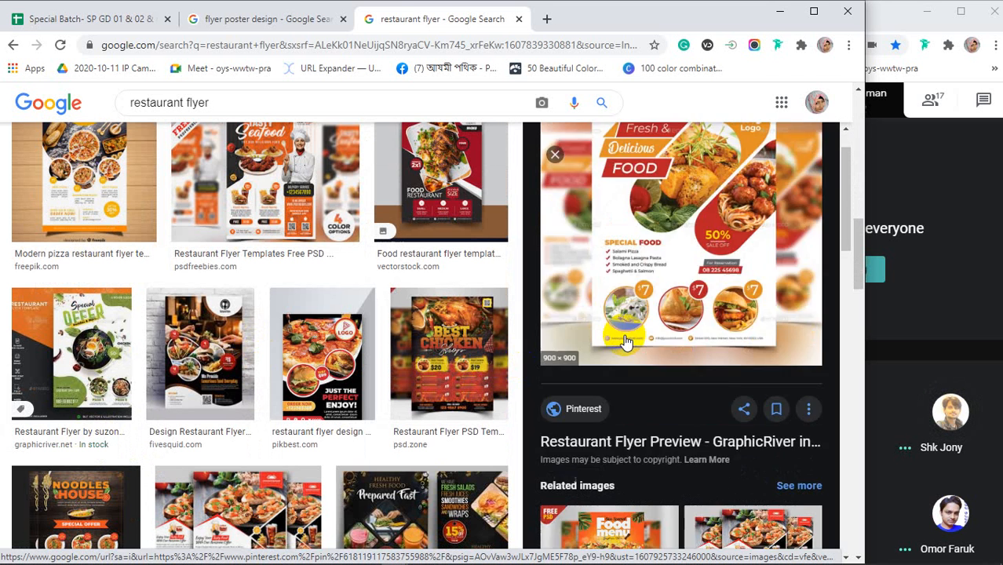
{"action": "scroll", "coordinate": [620, 330], "scroll_direction": "down", "scroll_amount": 1}
{"action": "left_click", "coordinate": [620, 235]}
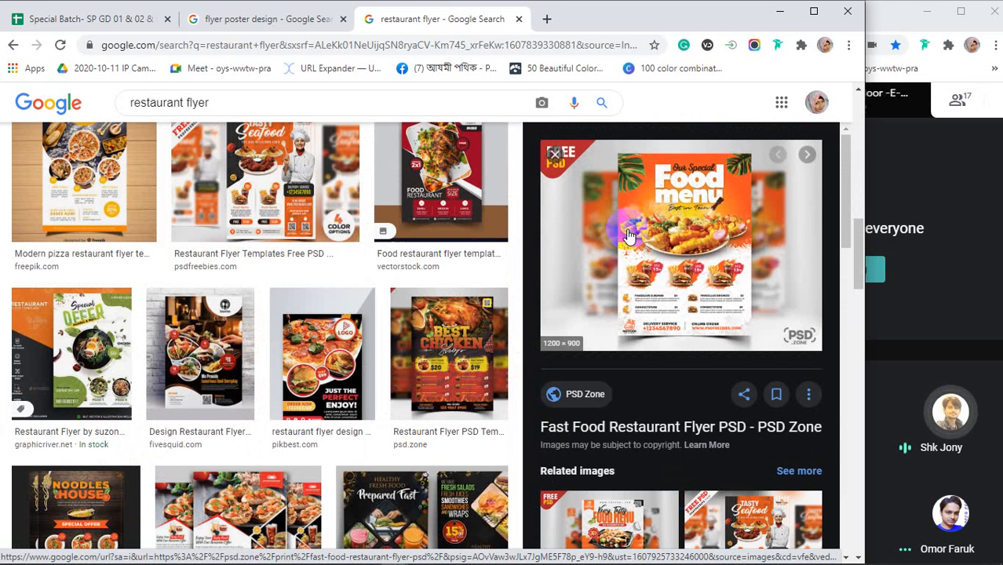
{"action": "scroll", "coordinate": [628, 235], "scroll_direction": "down", "scroll_amount": 5}
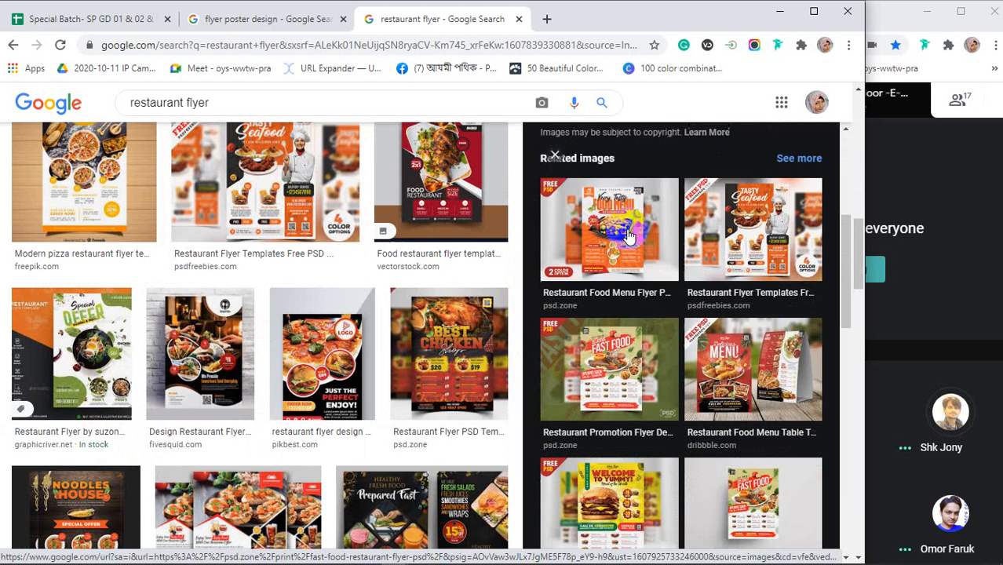
{"action": "scroll", "coordinate": [264, 306], "scroll_direction": "down", "scroll_amount": 3}
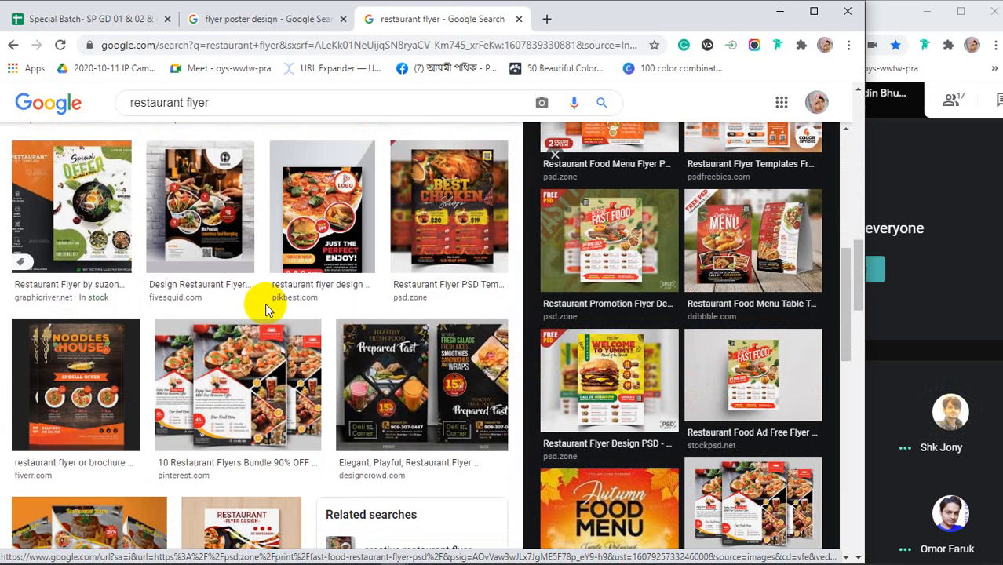
Step: Preview the "Noodles House" restaurant flyer from the image results and look through its related images
{"action": "scroll", "coordinate": [265, 308], "scroll_direction": "down", "scroll_amount": 3}
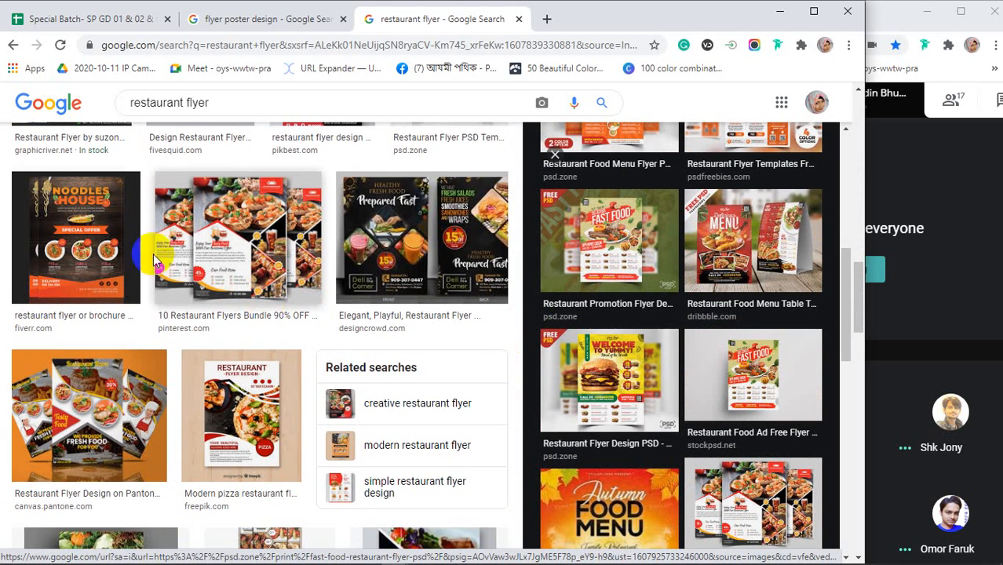
{"action": "left_click", "coordinate": [70, 205]}
{"action": "scroll", "coordinate": [424, 317], "scroll_direction": "down", "scroll_amount": 5}
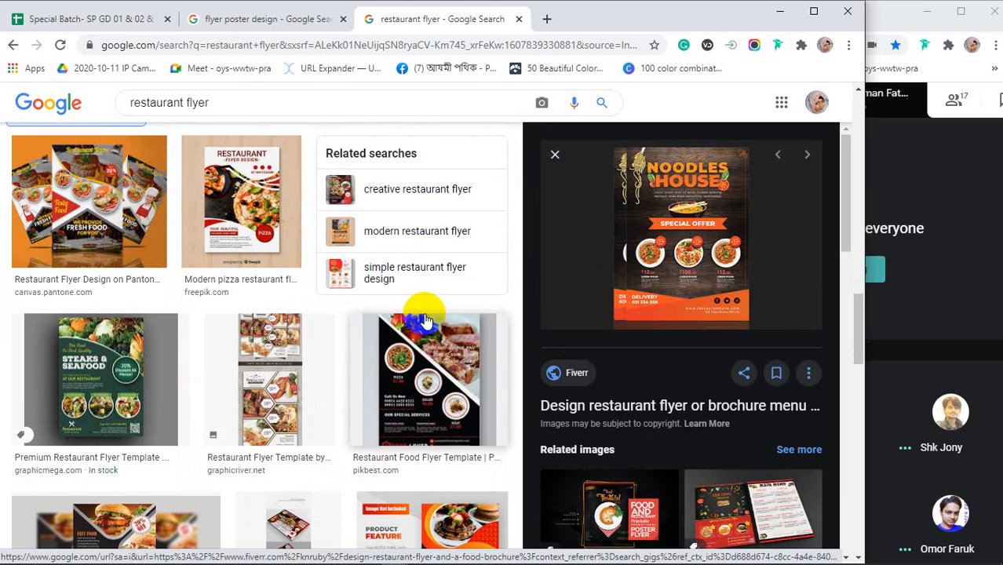
{"action": "scroll", "coordinate": [706, 342], "scroll_direction": "down", "scroll_amount": 7}
{"action": "scroll", "coordinate": [705, 345], "scroll_direction": "down", "scroll_amount": 1}
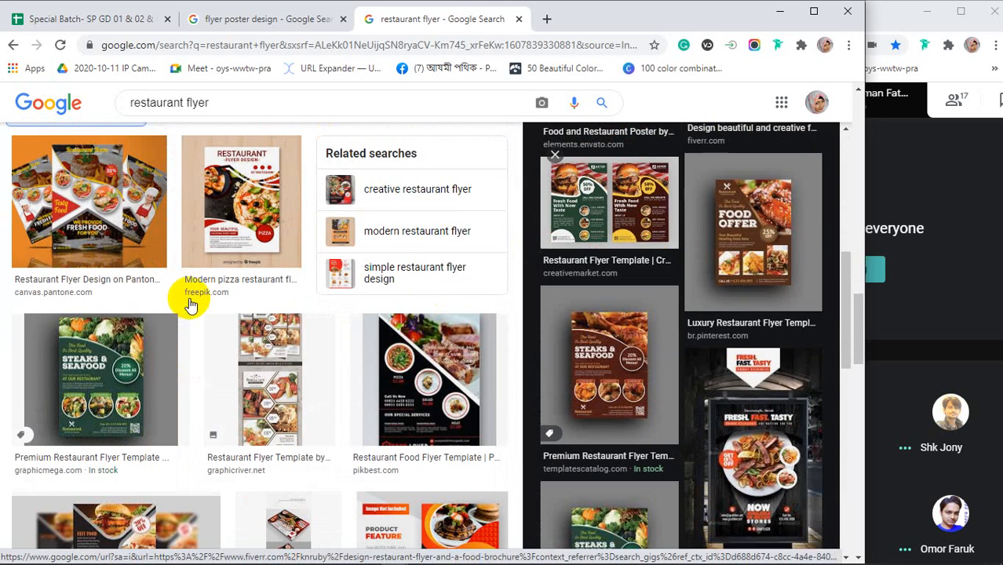
Step: Look further through the restaurant flyer results and preview the orange "Fried Chicken" flyer from ksioks
{"action": "scroll", "coordinate": [190, 303], "scroll_direction": "down", "scroll_amount": 3}
{"action": "scroll", "coordinate": [193, 314], "scroll_direction": "down", "scroll_amount": 5}
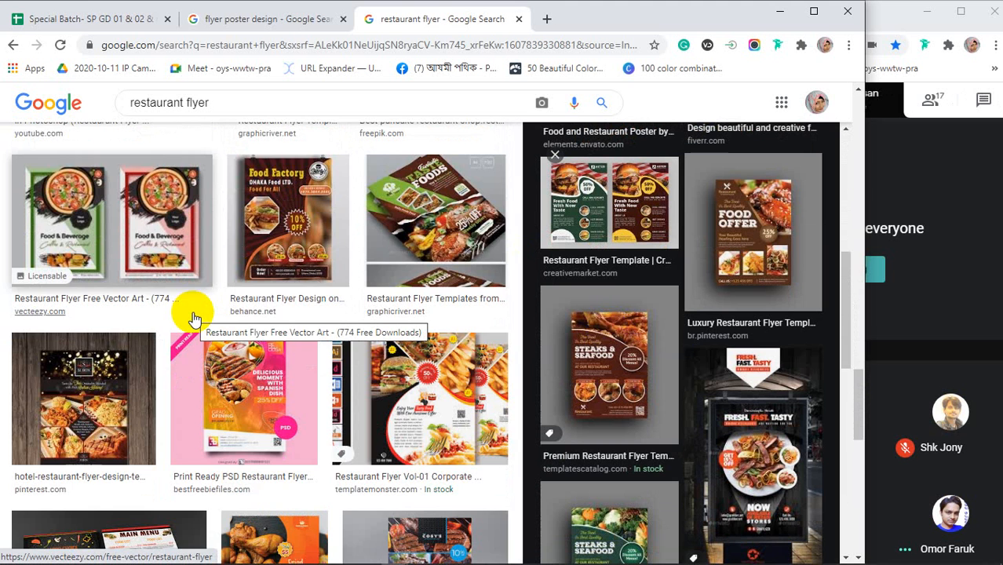
{"action": "scroll", "coordinate": [194, 318], "scroll_direction": "down", "scroll_amount": 5}
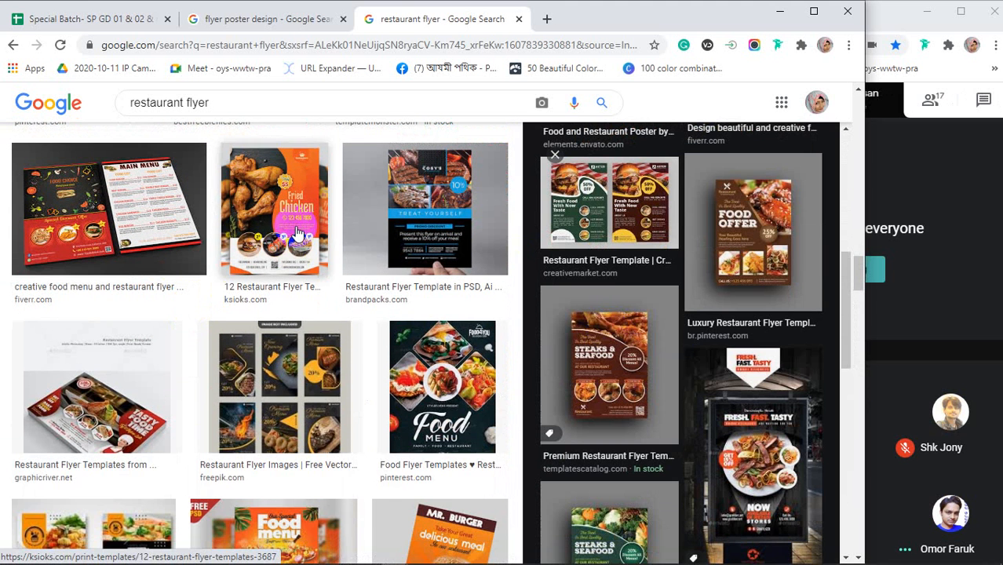
{"action": "left_click", "coordinate": [297, 228]}
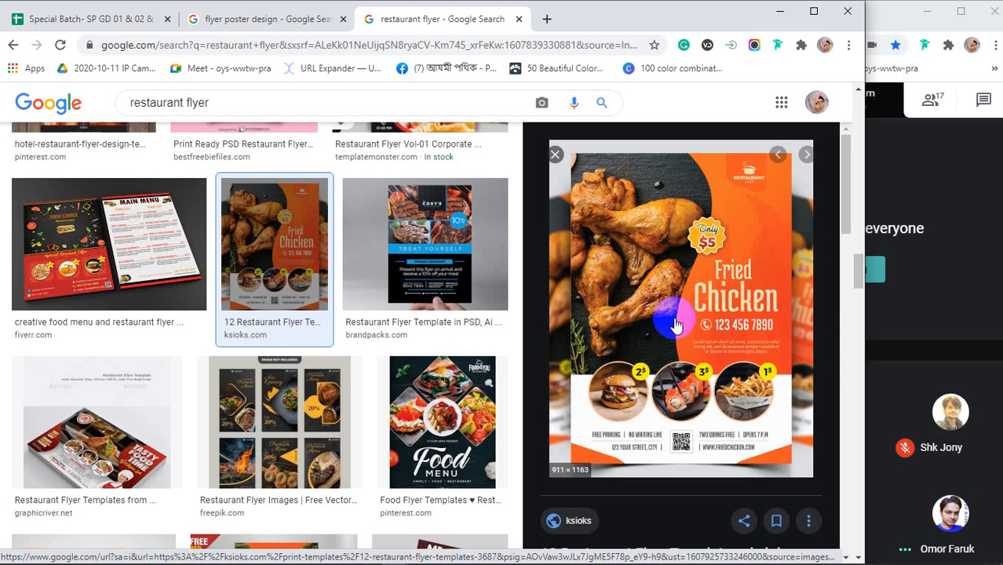
Step: Compare the Business Conference 2020 flyer with the "Fried Chicken" flyer, finishing on the Business Conference 2020 flyer
{"action": "left_click", "coordinate": [265, 19]}
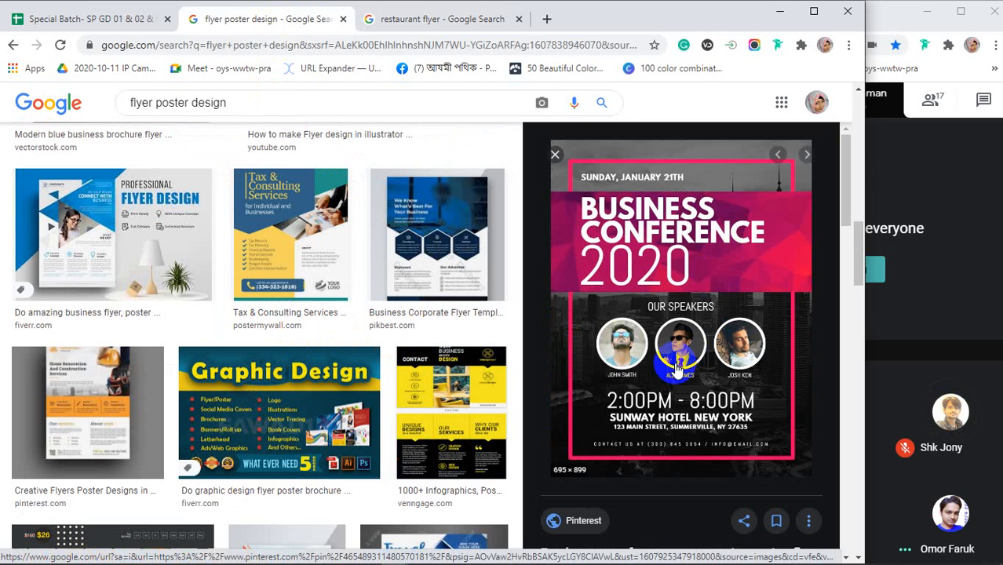
{"action": "left_click", "coordinate": [412, 21]}
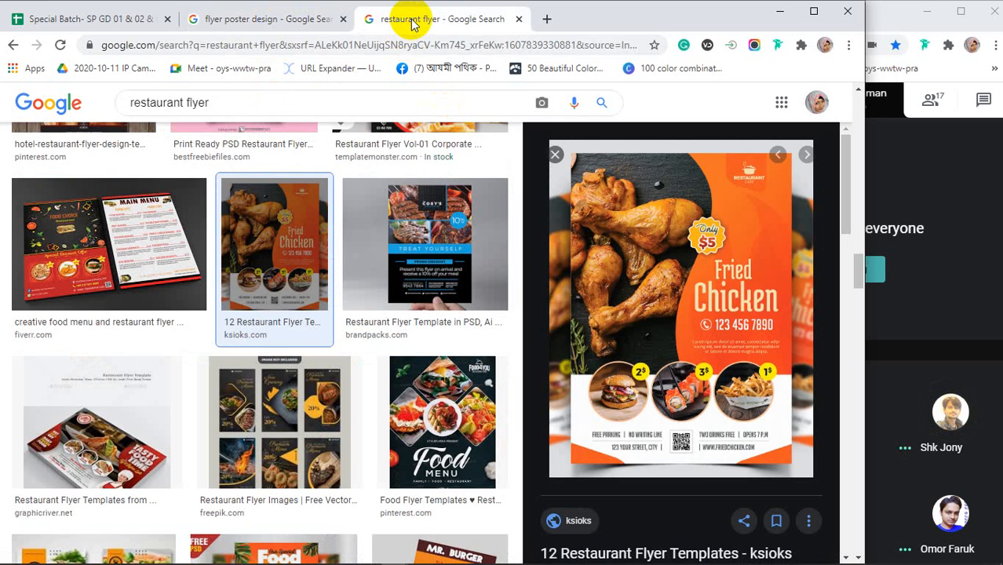
{"action": "left_click", "coordinate": [245, 20]}
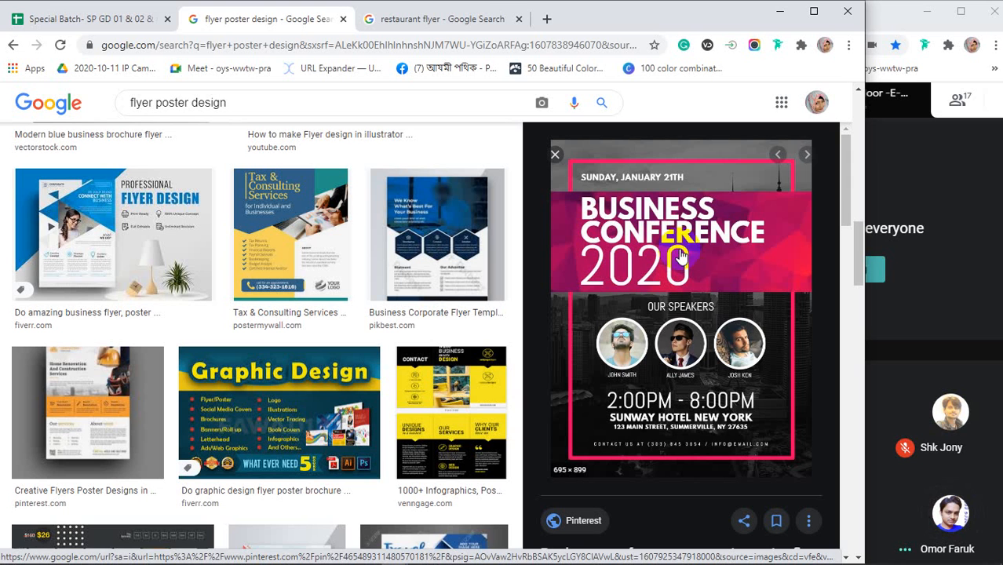
Step: Open a new browser tab and enter "city image" as the search query without running it
{"action": "left_click", "coordinate": [548, 21]}
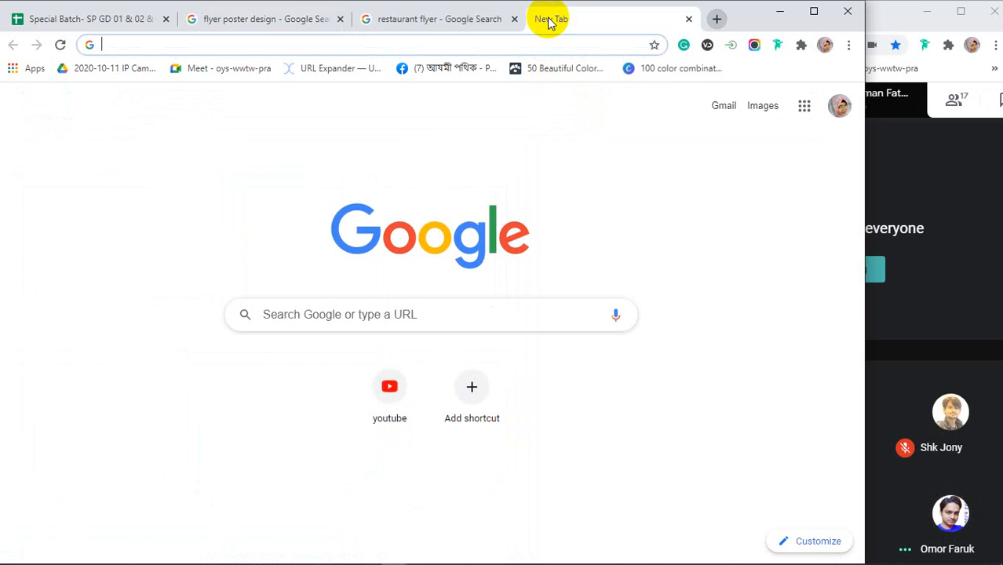
{"action": "type", "text": "city"}
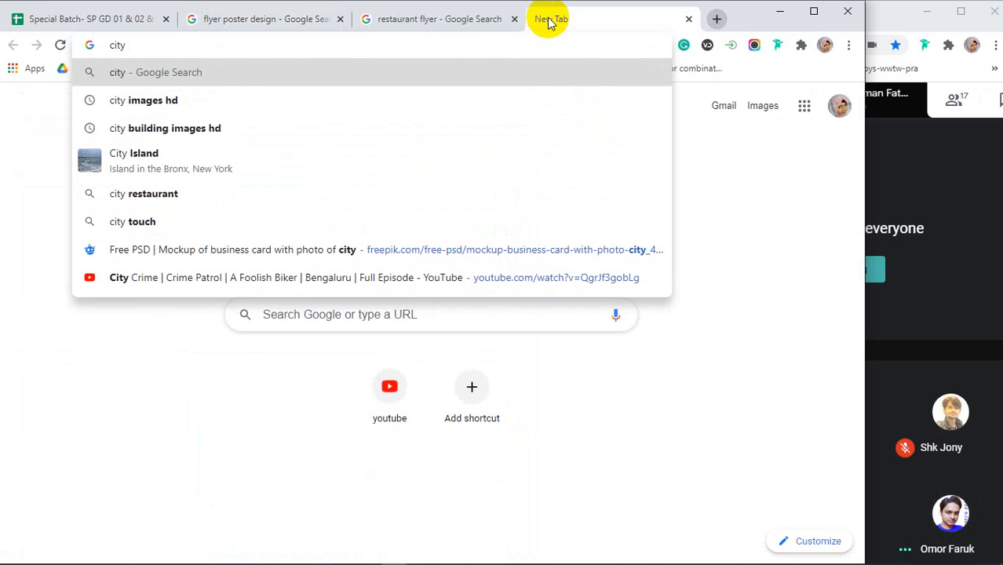
{"action": "type", "text": " image"}
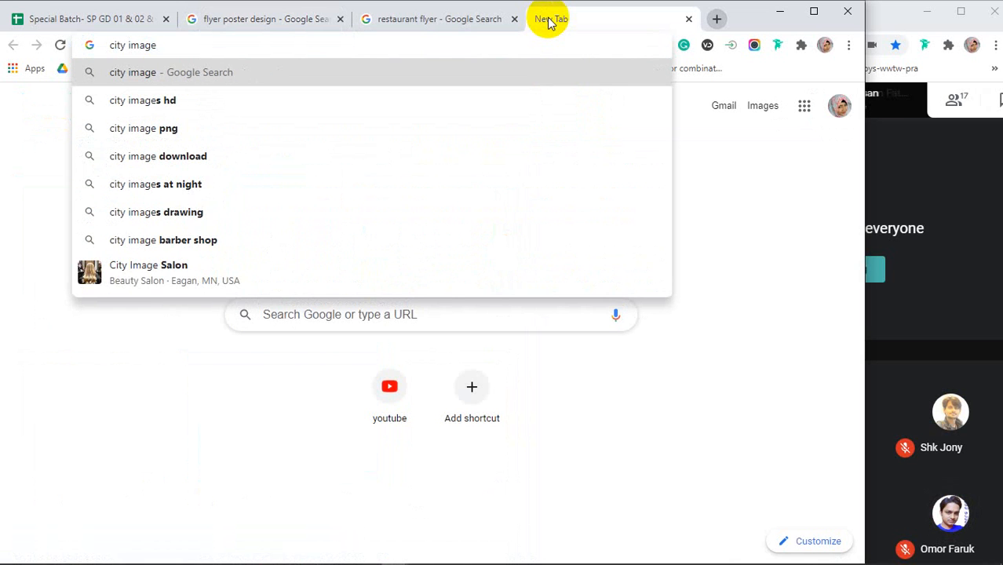
Step: Return to the restaurant flyer results and preview the dark Food4You "Food Menu" flyer from Pinterest
{"action": "left_click", "coordinate": [464, 21]}
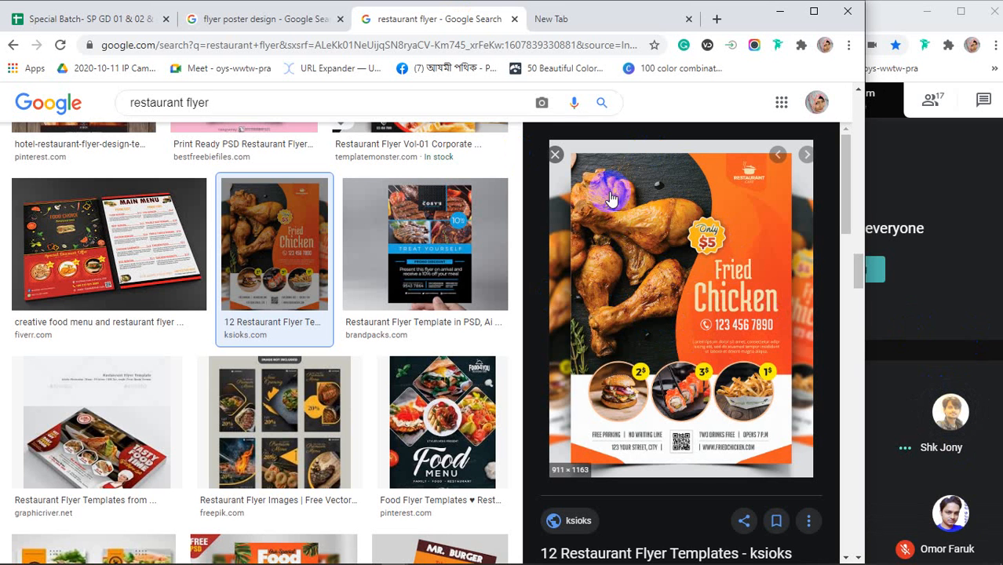
{"action": "scroll", "coordinate": [265, 356], "scroll_direction": "down", "scroll_amount": 3}
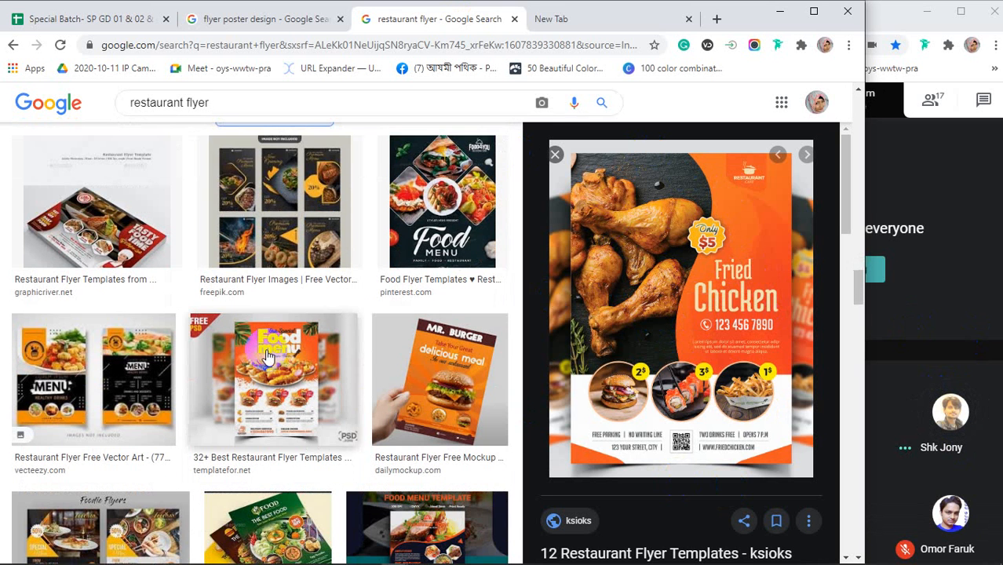
{"action": "left_click", "coordinate": [443, 203]}
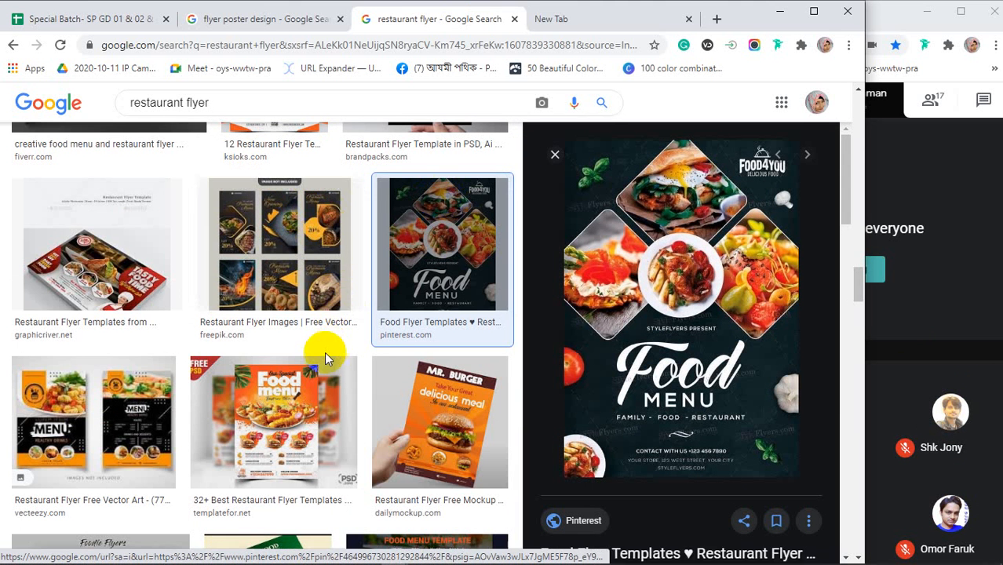
Step: Look further down the restaurant flyer results and preview the Fried Chicken Restaurant Flyer Template from Powered Template
{"action": "scroll", "coordinate": [322, 349], "scroll_direction": "down", "scroll_amount": 6}
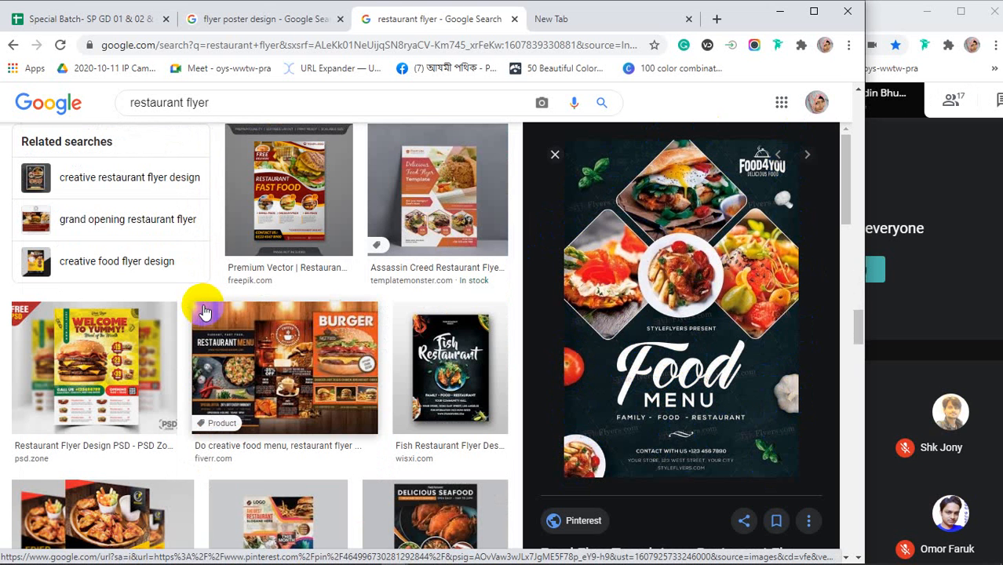
{"action": "scroll", "coordinate": [201, 310], "scroll_direction": "down", "scroll_amount": 2}
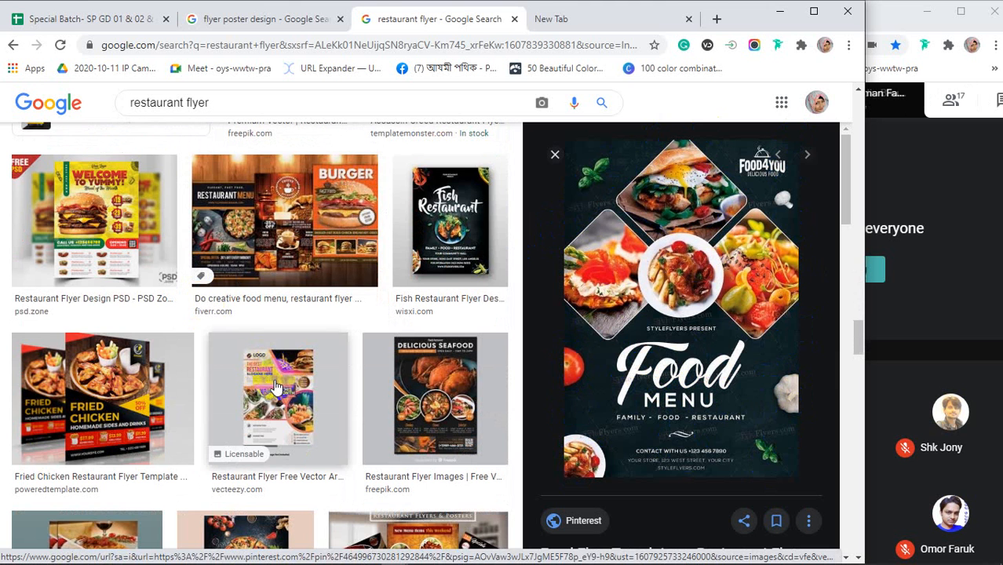
{"action": "left_click", "coordinate": [116, 408]}
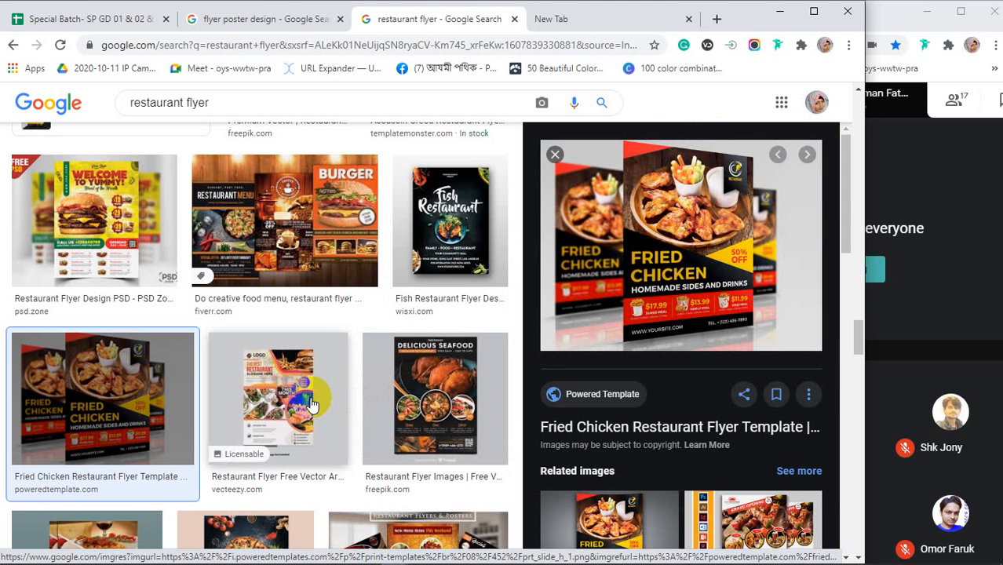
Step: Preview the "Pizza Time" restaurant flyer from Unblast and look through its related images and neighbouring designs
{"action": "scroll", "coordinate": [312, 403], "scroll_direction": "down", "scroll_amount": 2}
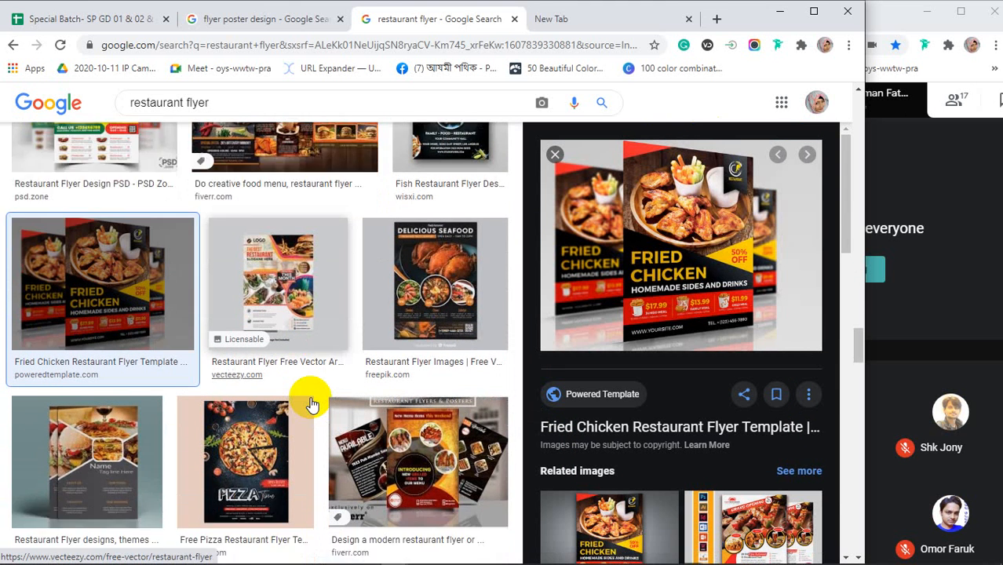
{"action": "scroll", "coordinate": [312, 403], "scroll_direction": "down", "scroll_amount": 2}
{"action": "left_click", "coordinate": [248, 369]}
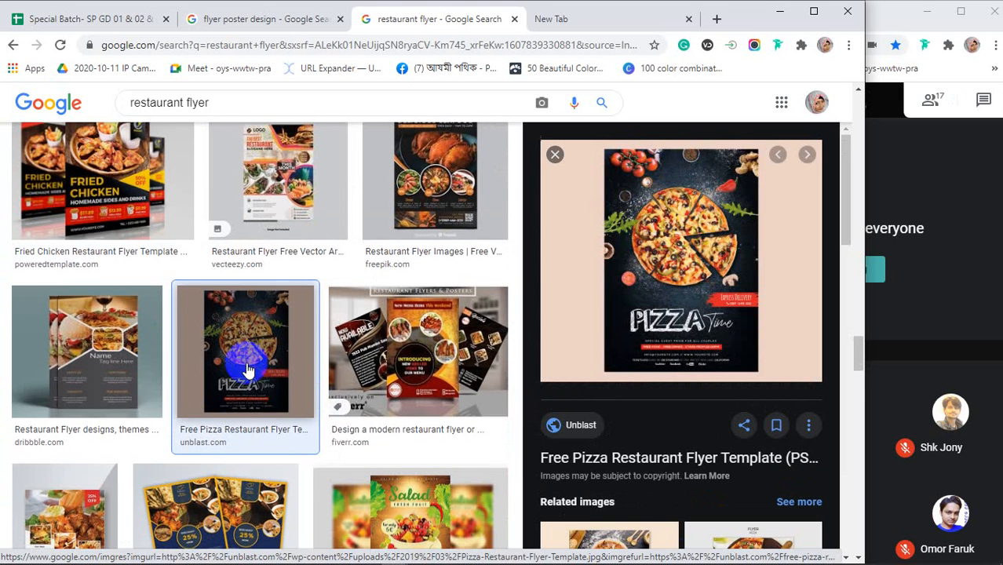
{"action": "scroll", "coordinate": [247, 369], "scroll_direction": "down", "scroll_amount": 1}
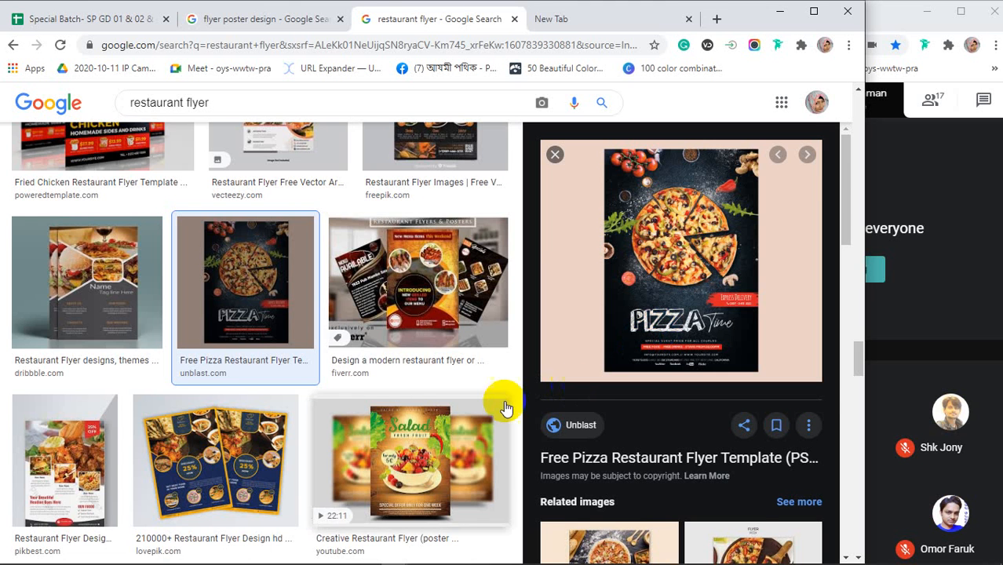
{"action": "scroll", "coordinate": [501, 404], "scroll_direction": "down", "scroll_amount": 2}
{"action": "scroll", "coordinate": [730, 375], "scroll_direction": "down", "scroll_amount": 4}
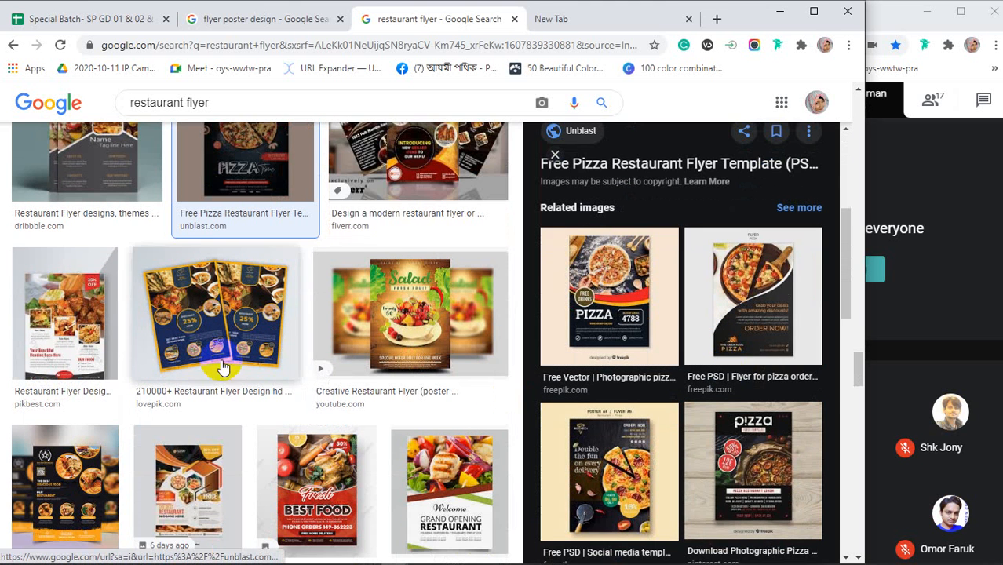
Step: Preview the "Fresh Best Food" flyer from Pngtree and look through the surrounding restaurant flyer results
{"action": "scroll", "coordinate": [236, 361], "scroll_direction": "down", "scroll_amount": 1}
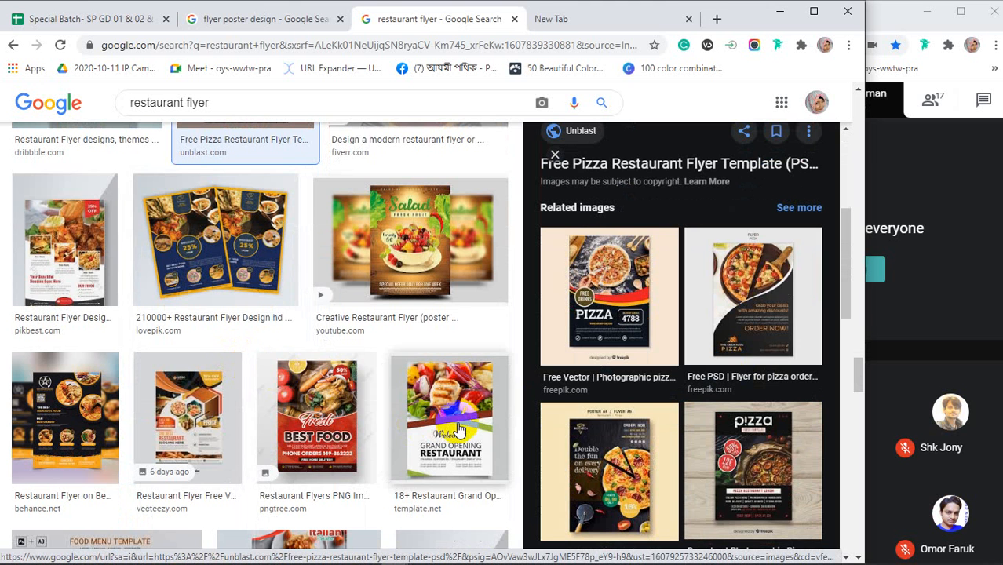
{"action": "left_click", "coordinate": [343, 423]}
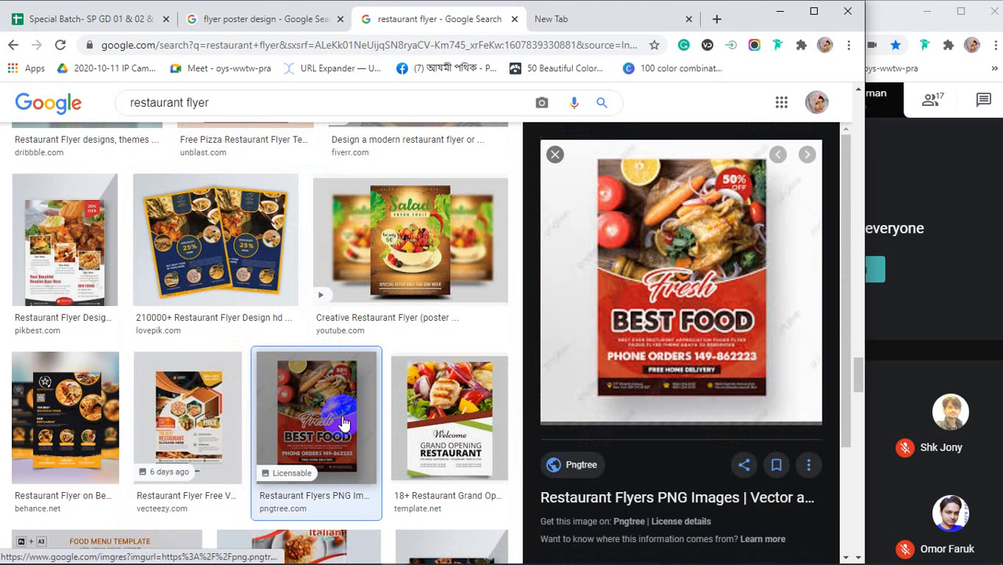
{"action": "scroll", "coordinate": [344, 416], "scroll_direction": "down", "scroll_amount": 5}
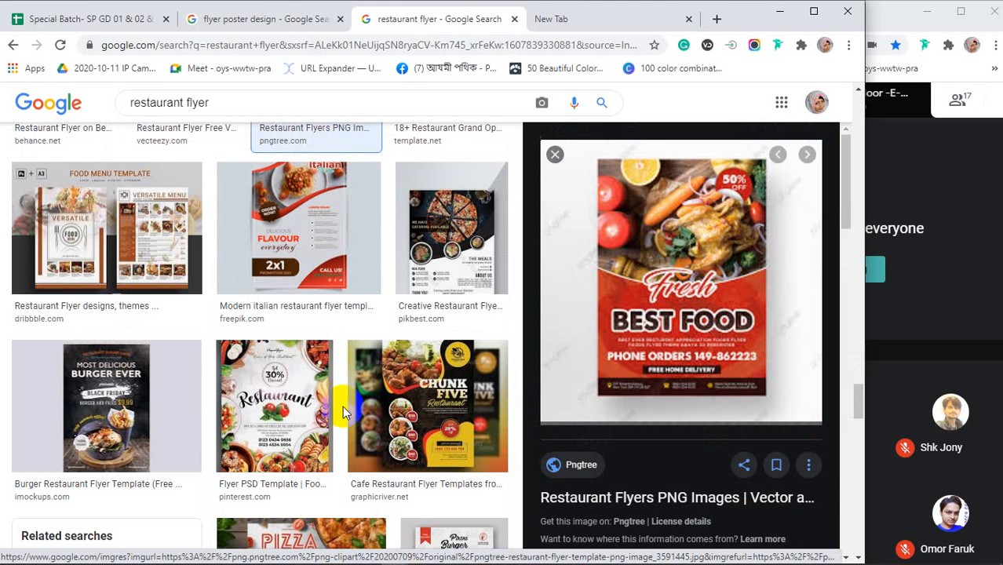
{"action": "scroll", "coordinate": [342, 409], "scroll_direction": "down", "scroll_amount": 3}
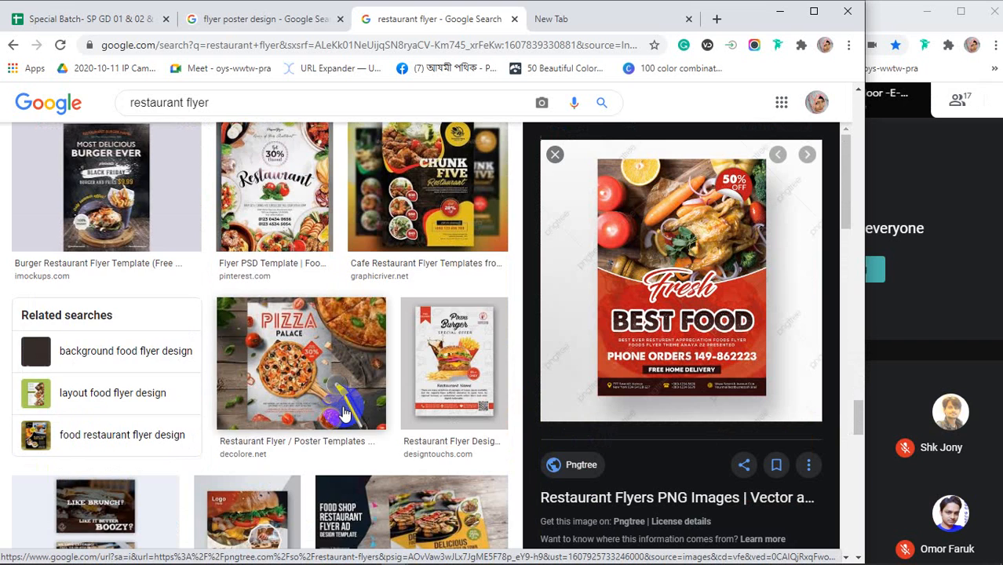
{"action": "scroll", "coordinate": [342, 413], "scroll_direction": "down", "scroll_amount": 8}
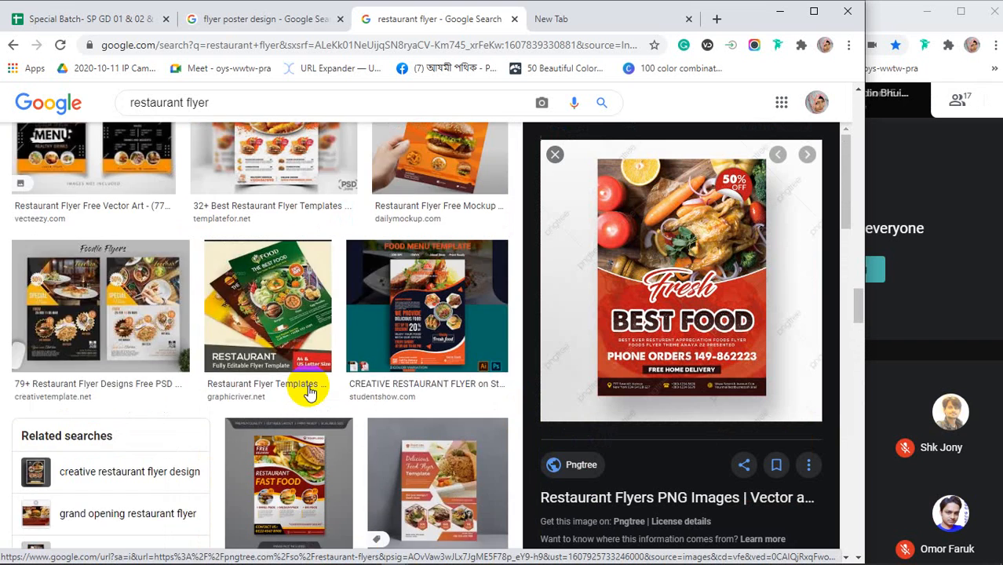
{"action": "scroll", "coordinate": [310, 393], "scroll_direction": "up", "scroll_amount": 3}
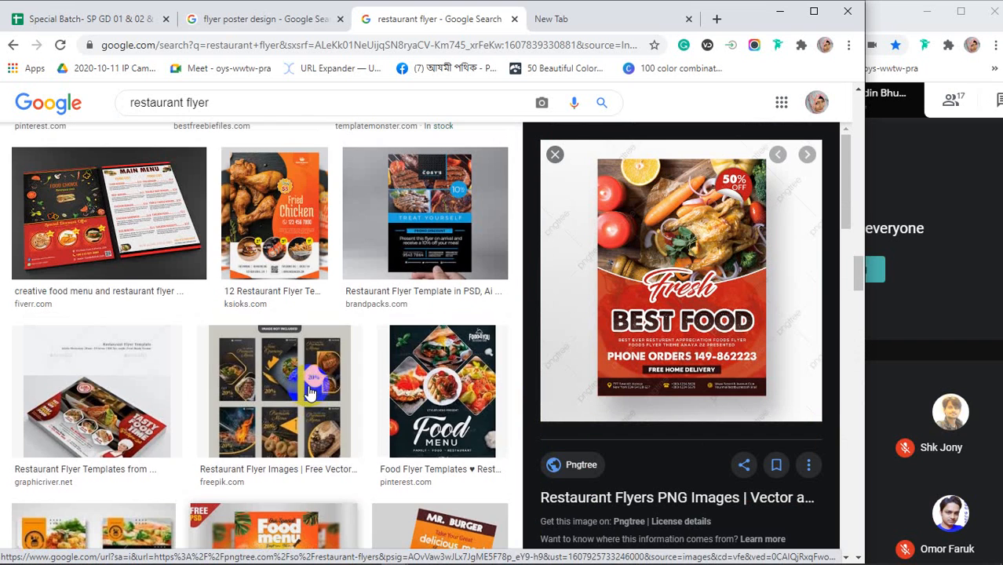
Step: Preview the orange Fried Chicken flyer from ksioks and run an image search for "chicken fry" in the empty tab
{"action": "left_click", "coordinate": [275, 213]}
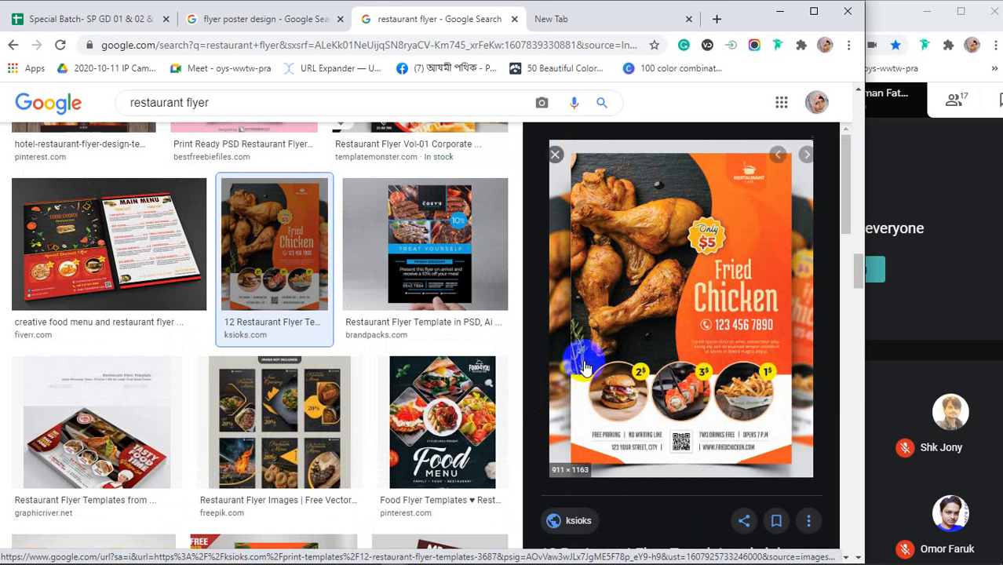
{"action": "left_click", "coordinate": [553, 24]}
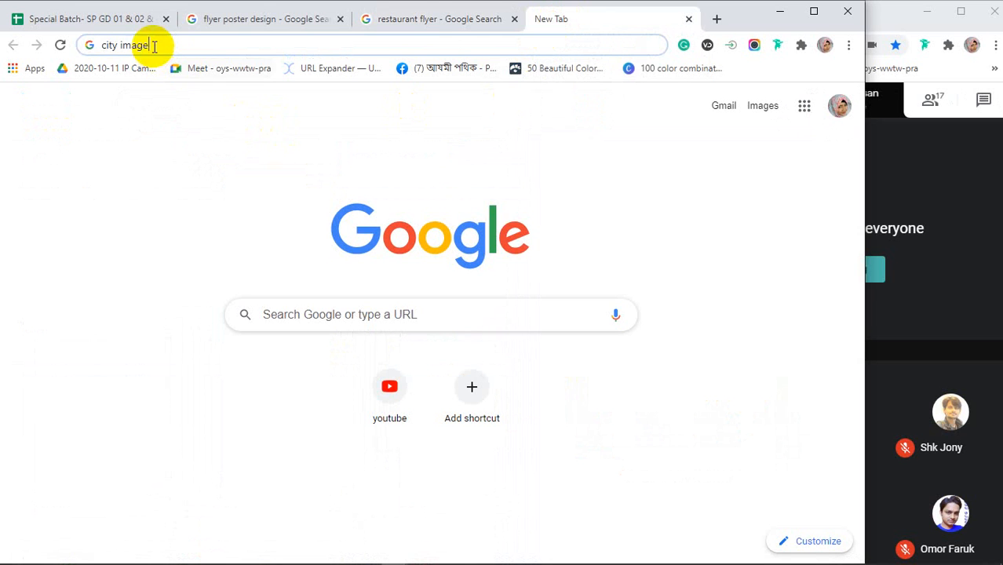
{"action": "left_click_drag", "start_coordinate": [153, 44], "coordinate": [92, 45]}
{"action": "type", "text": "ci"}
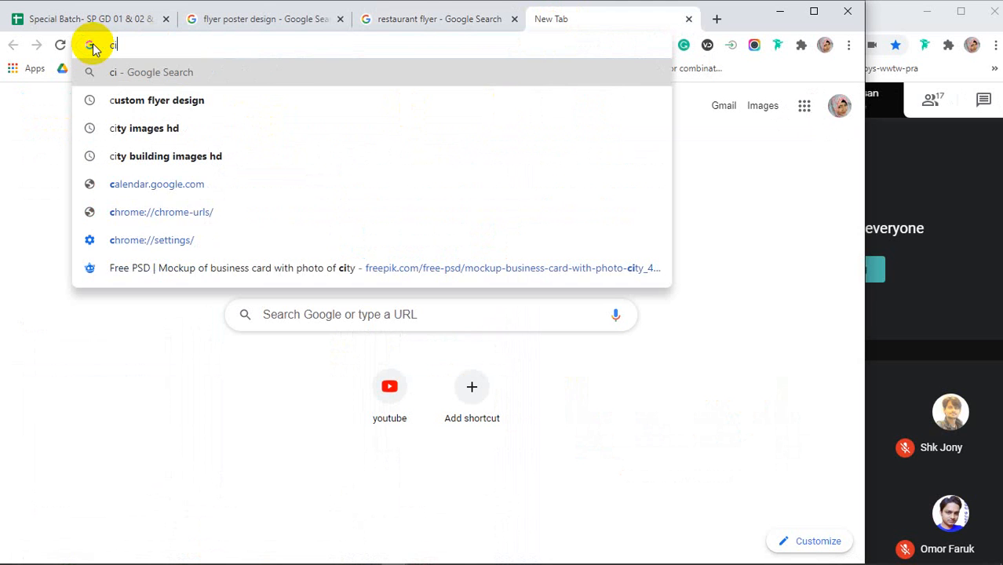
{"action": "key", "text": "BackSpace"}
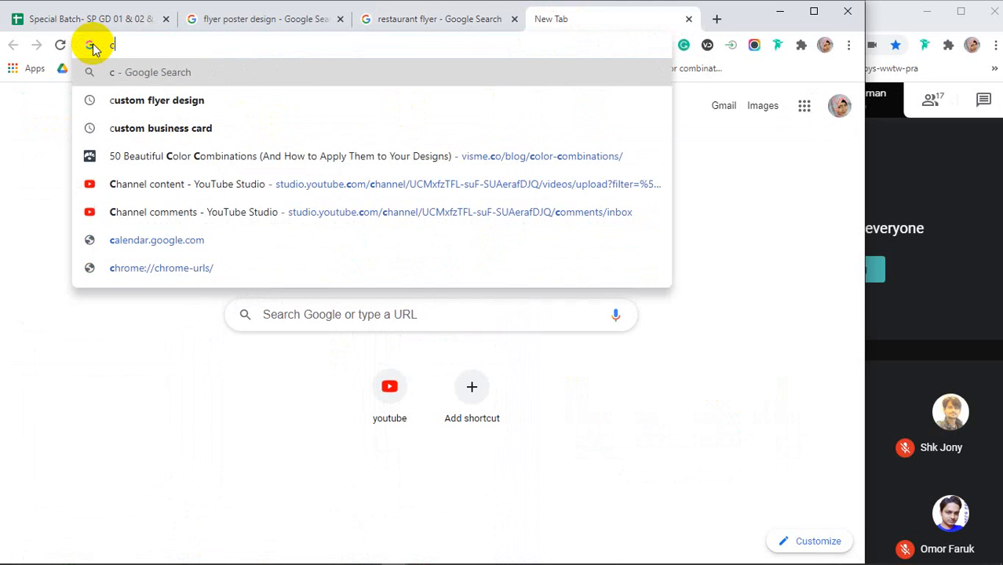
{"action": "type", "text": "hick"}
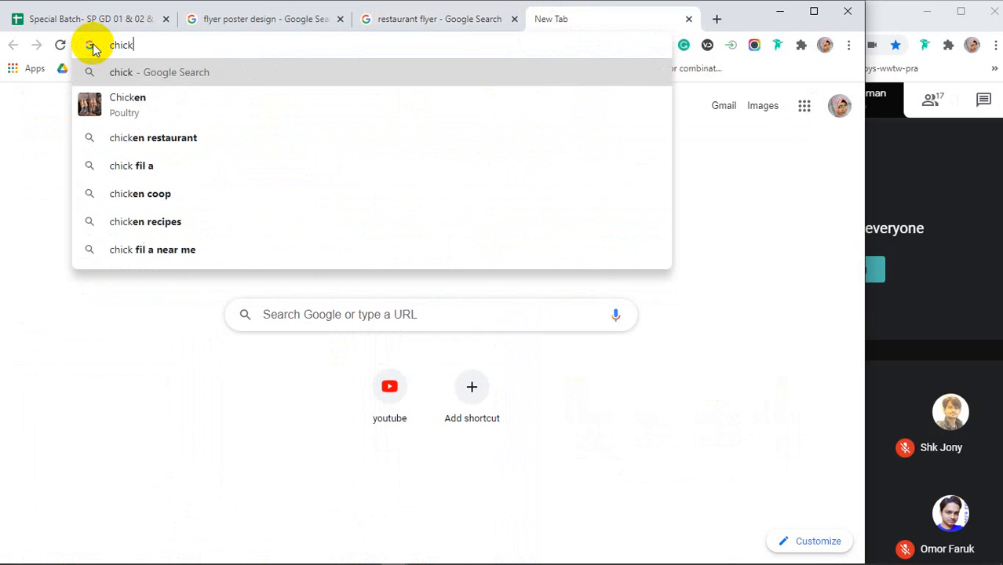
{"action": "type", "text": "en f"}
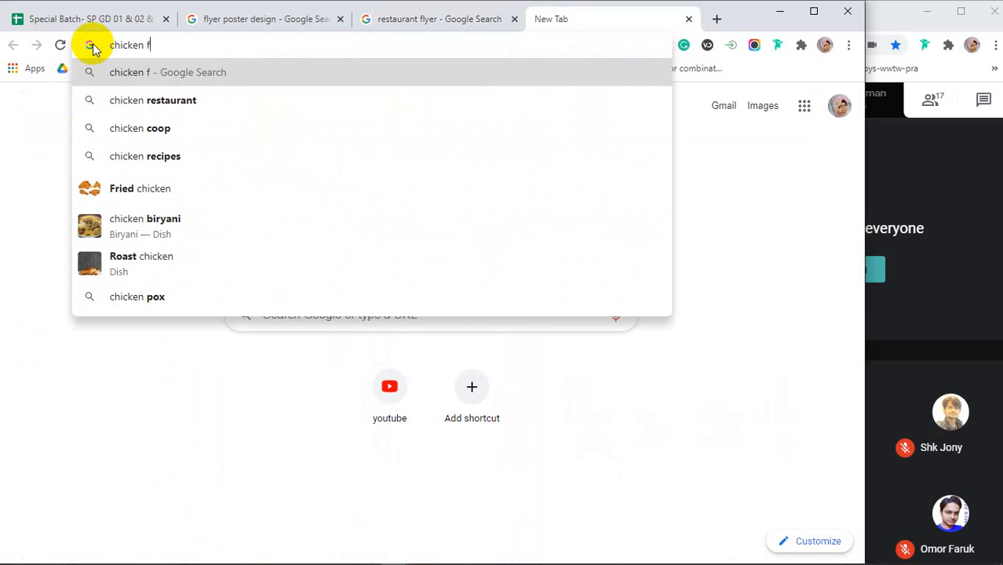
{"action": "type", "text": "ry"}
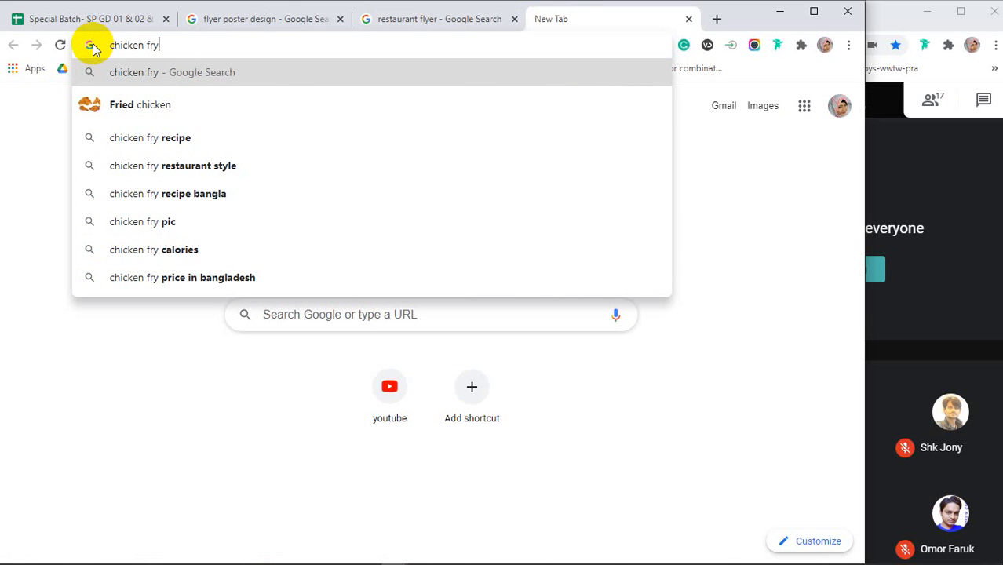
{"action": "key", "text": "Return"}
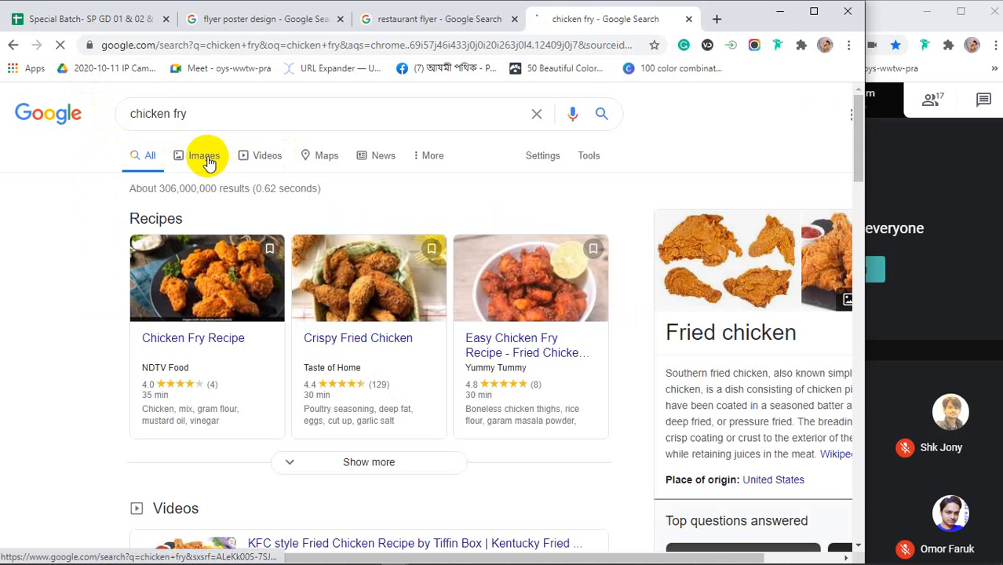
{"action": "left_click", "coordinate": [205, 157]}
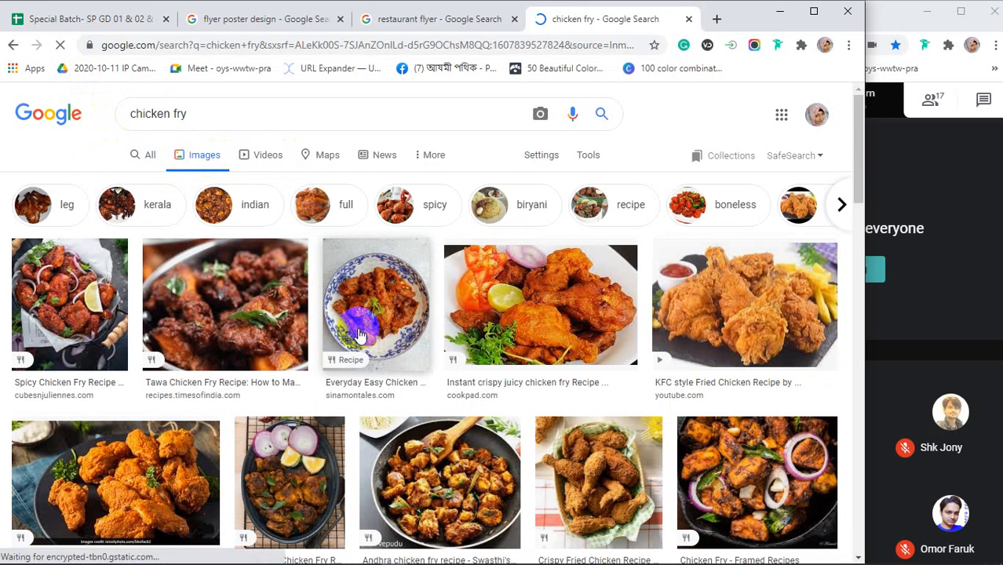
Step: Look through the chicken fry images and refine the image search to "chicken fry in black background"
{"action": "scroll", "coordinate": [359, 334], "scroll_direction": "down", "scroll_amount": 4}
{"action": "scroll", "coordinate": [357, 323], "scroll_direction": "down", "scroll_amount": 7}
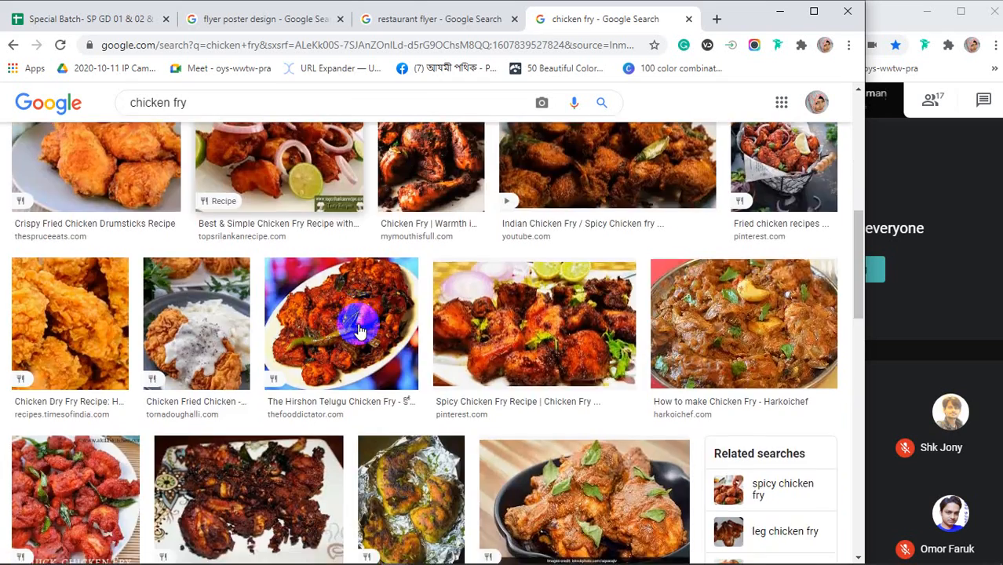
{"action": "scroll", "coordinate": [357, 322], "scroll_direction": "down", "scroll_amount": 3}
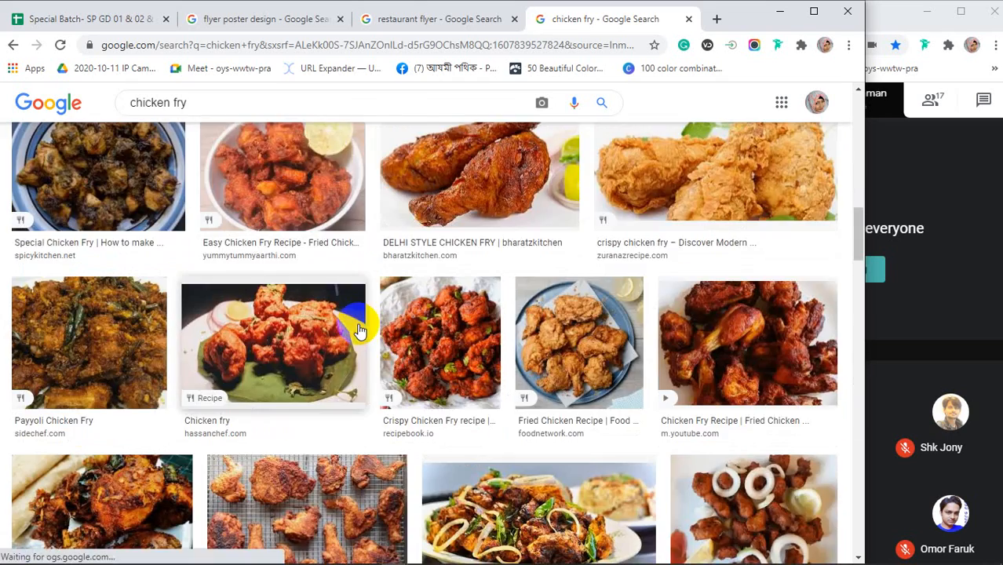
{"action": "scroll", "coordinate": [358, 326], "scroll_direction": "down", "scroll_amount": 6}
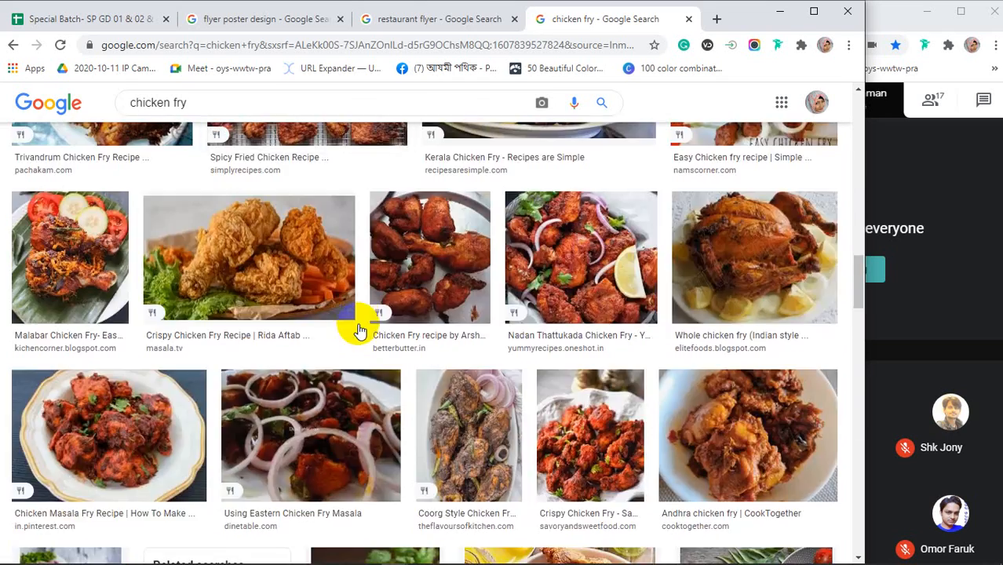
{"action": "scroll", "coordinate": [359, 331], "scroll_direction": "down", "scroll_amount": 4}
{"action": "scroll", "coordinate": [358, 321], "scroll_direction": "down", "scroll_amount": 5}
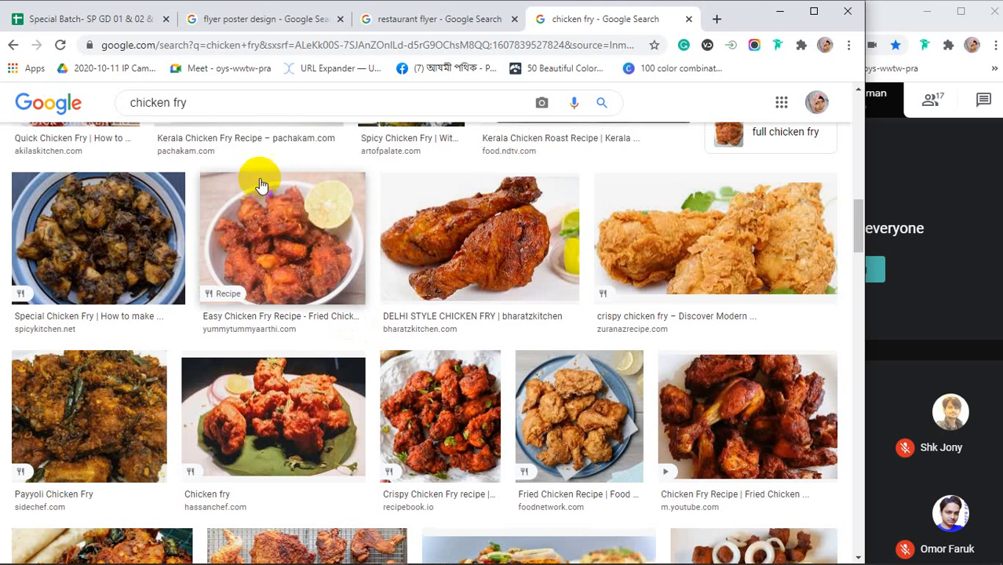
{"action": "left_click", "coordinate": [233, 101]}
{"action": "type", "text": "in black background"}
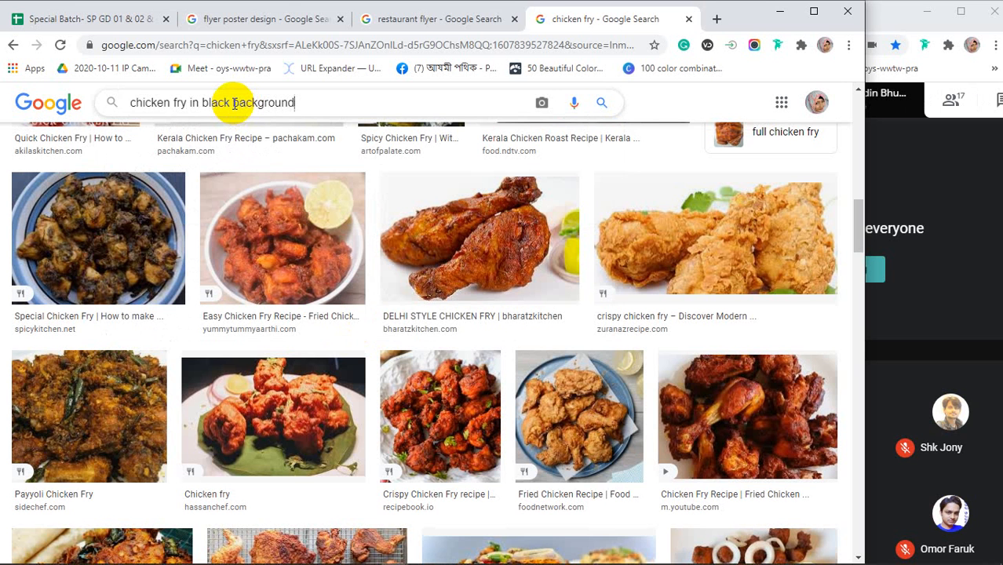
{"action": "key", "text": "Return"}
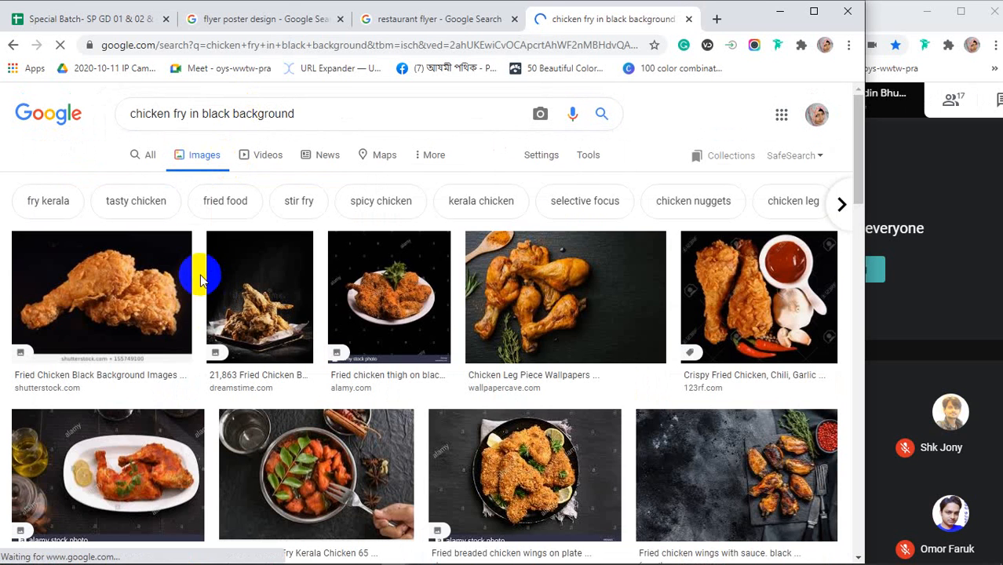
Step: Preview the Wallpaper Cave chicken leg piece image and save it to the Desktop as the JPEG wp5461026
{"action": "left_click", "coordinate": [652, 282]}
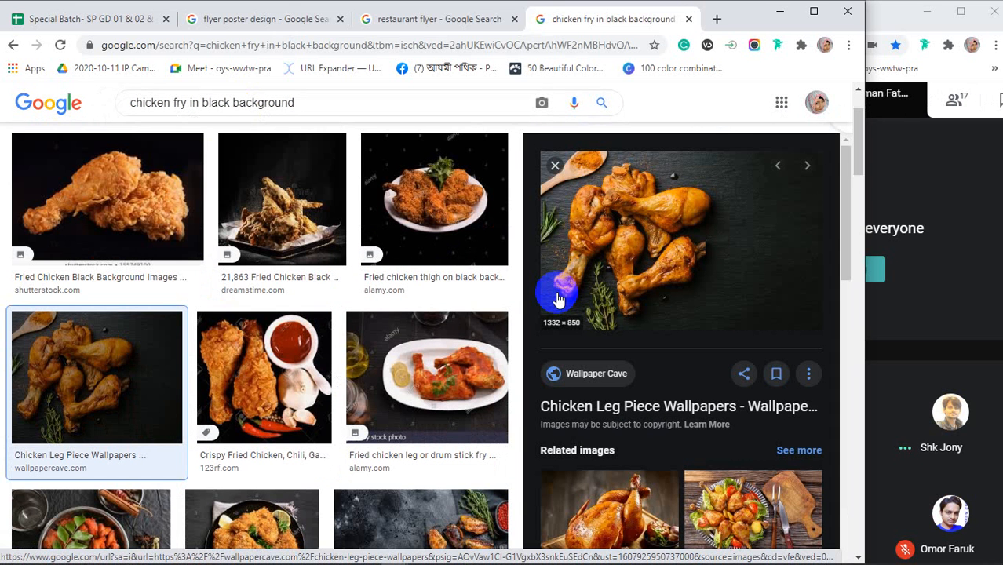
{"action": "scroll", "coordinate": [663, 304], "scroll_direction": "down", "scroll_amount": 6}
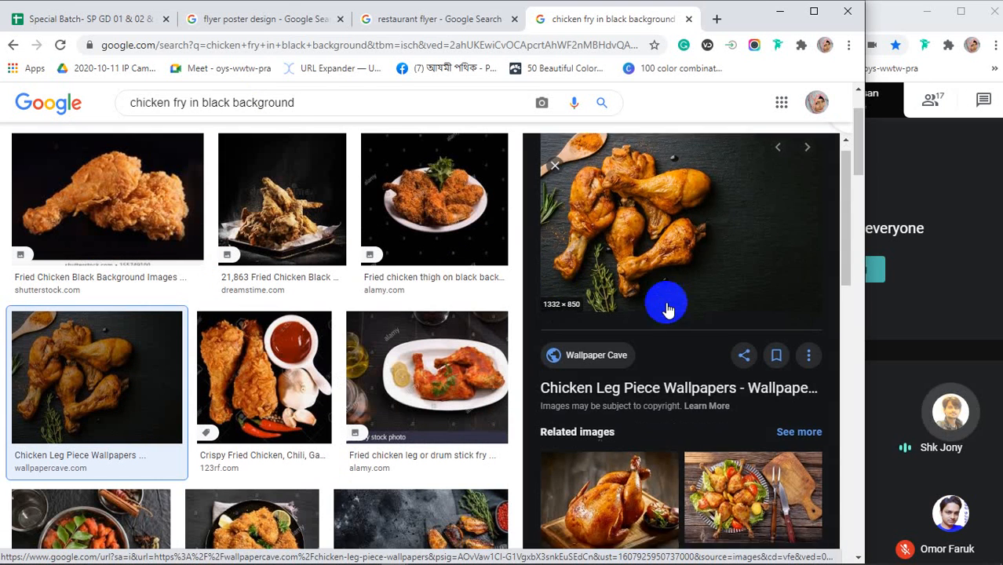
{"action": "scroll", "coordinate": [666, 311], "scroll_direction": "up", "scroll_amount": 8}
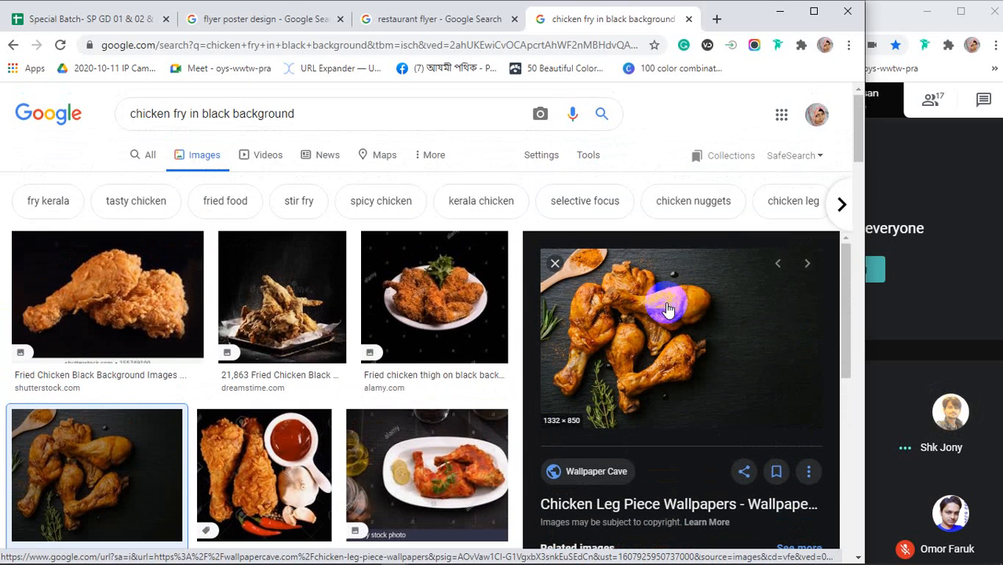
{"action": "right_click", "coordinate": [669, 345]}
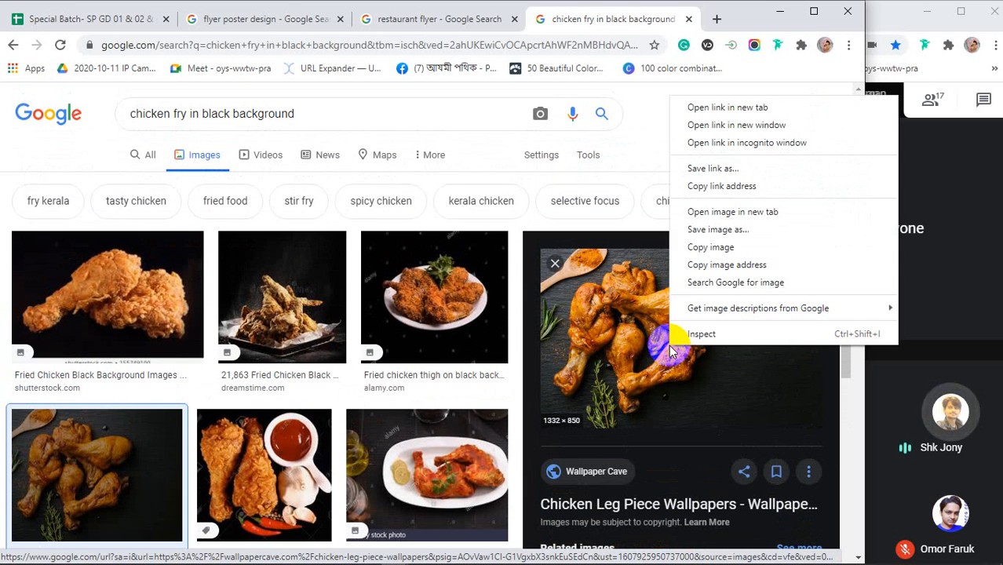
{"action": "left_click", "coordinate": [717, 229]}
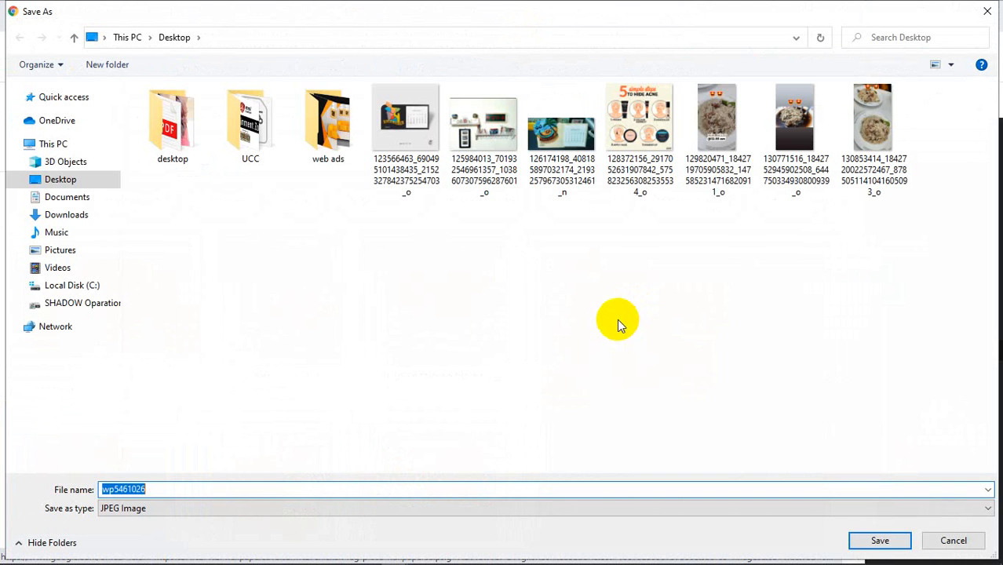
{"action": "left_click", "coordinate": [878, 541]}
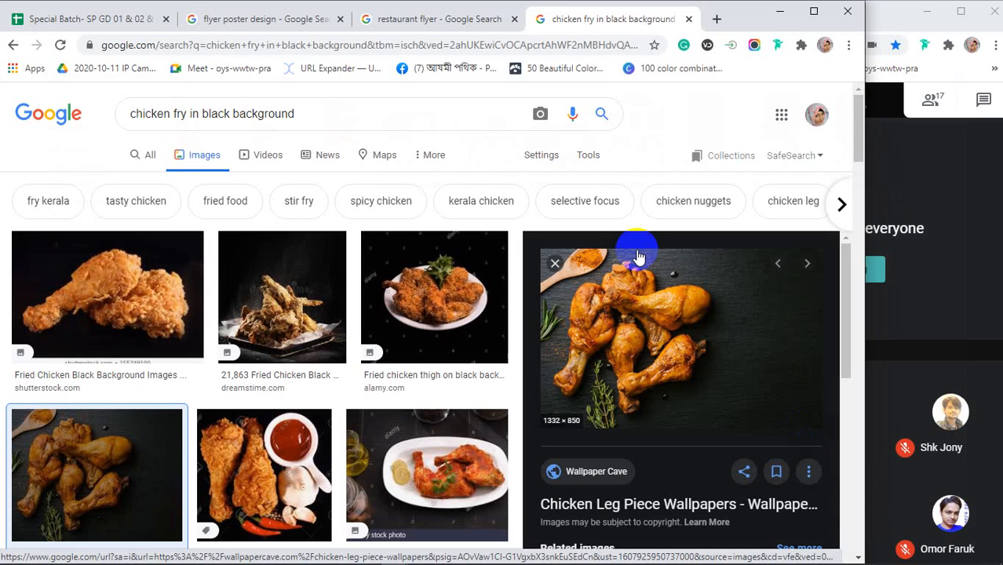
Step: Revisit the ksioks flyer reference and place wp5461026 from the Desktop folder into the SP GD 02 flyer document in Photoshop
{"action": "left_click", "coordinate": [420, 17]}
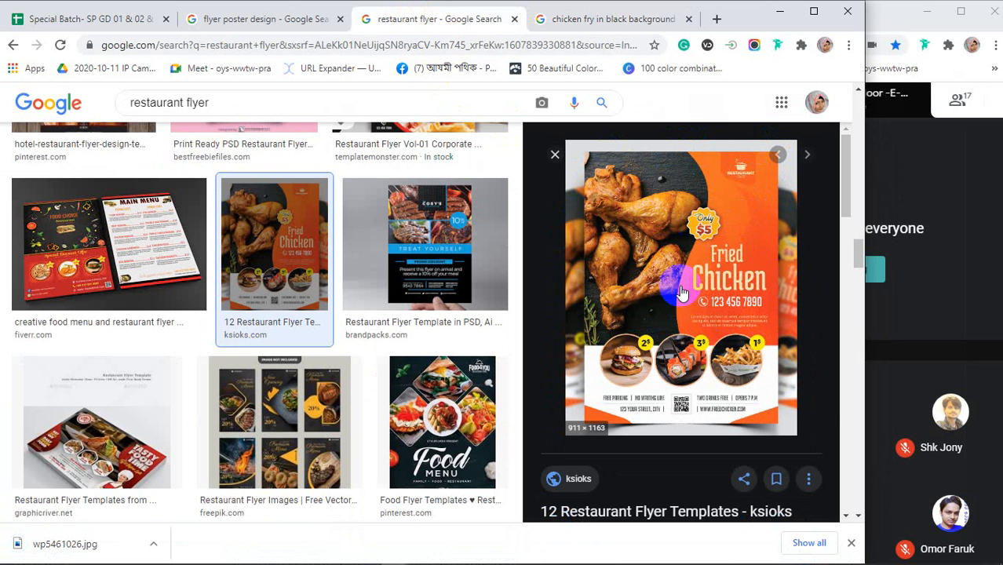
{"action": "mouse_move", "coordinate": [245, 563]}
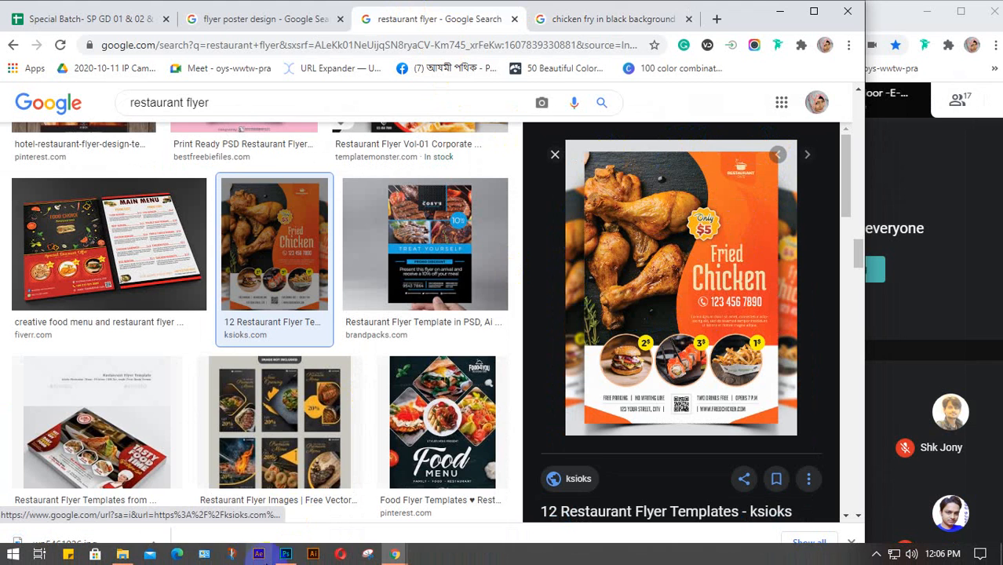
{"action": "left_click", "coordinate": [286, 554]}
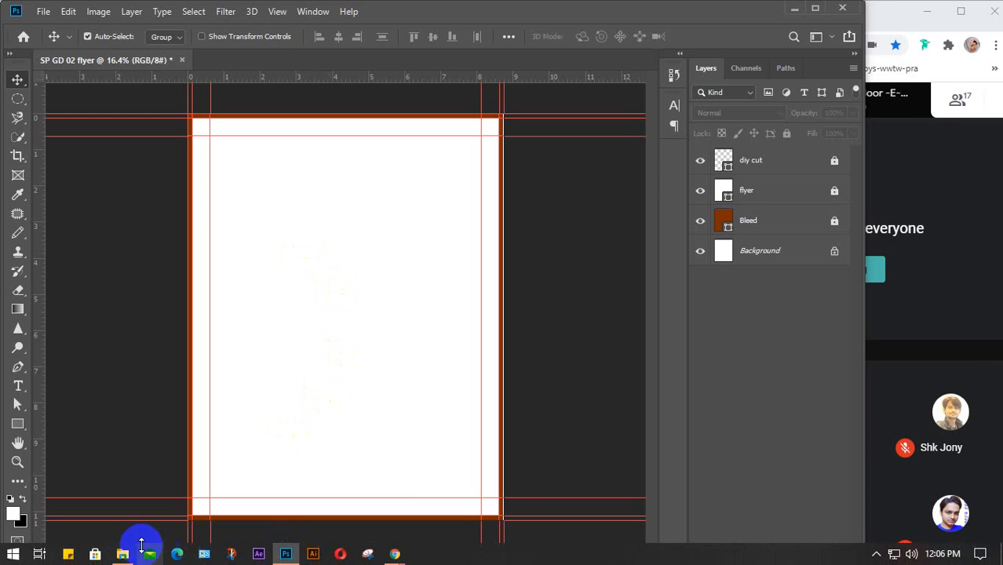
{"action": "left_click", "coordinate": [124, 553]}
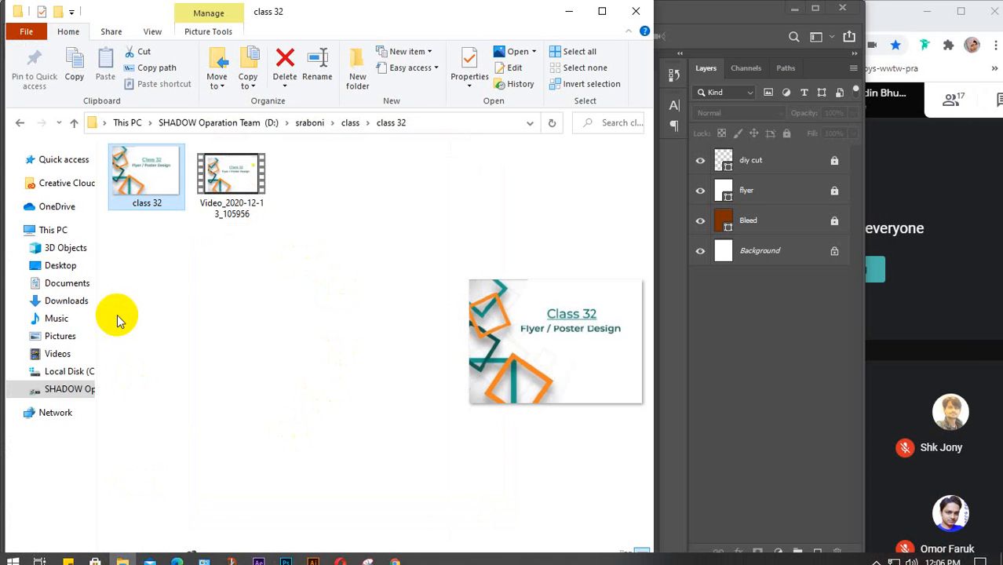
{"action": "left_click", "coordinate": [61, 267]}
{"action": "scroll", "coordinate": [316, 287], "scroll_direction": "down", "scroll_amount": 5}
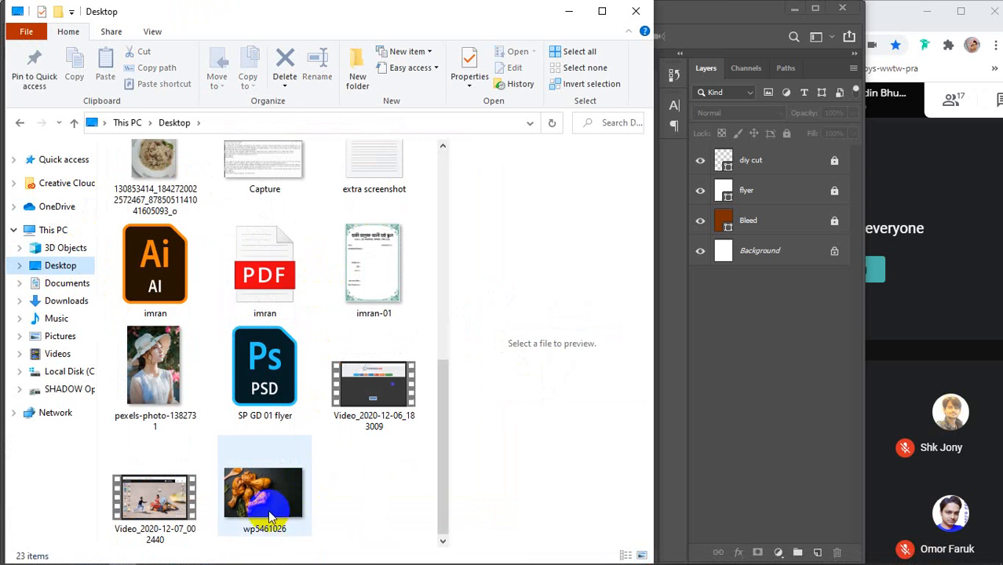
{"action": "left_click_drag", "start_coordinate": [269, 518], "coordinate": [326, 408]}
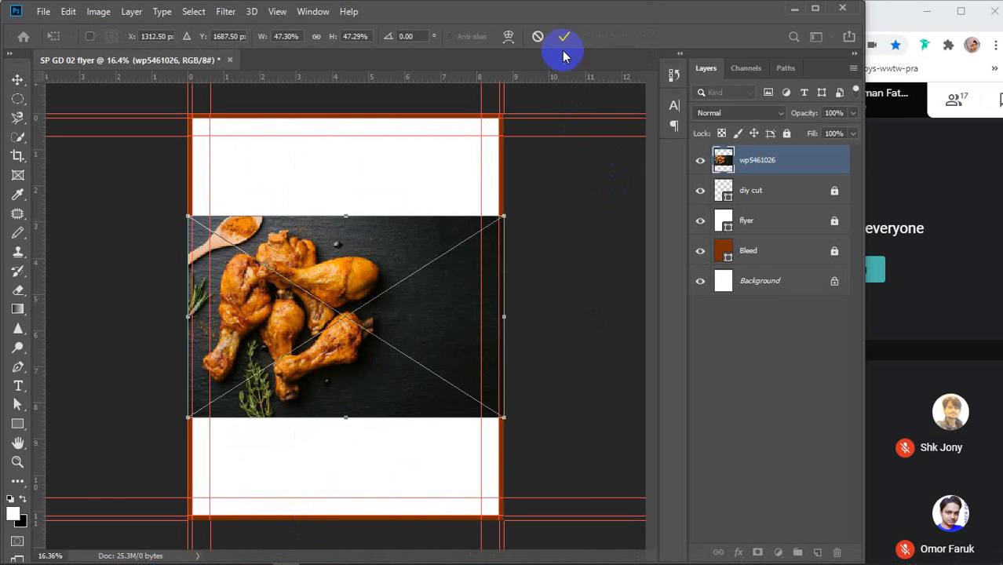
{"action": "left_click", "coordinate": [564, 37]}
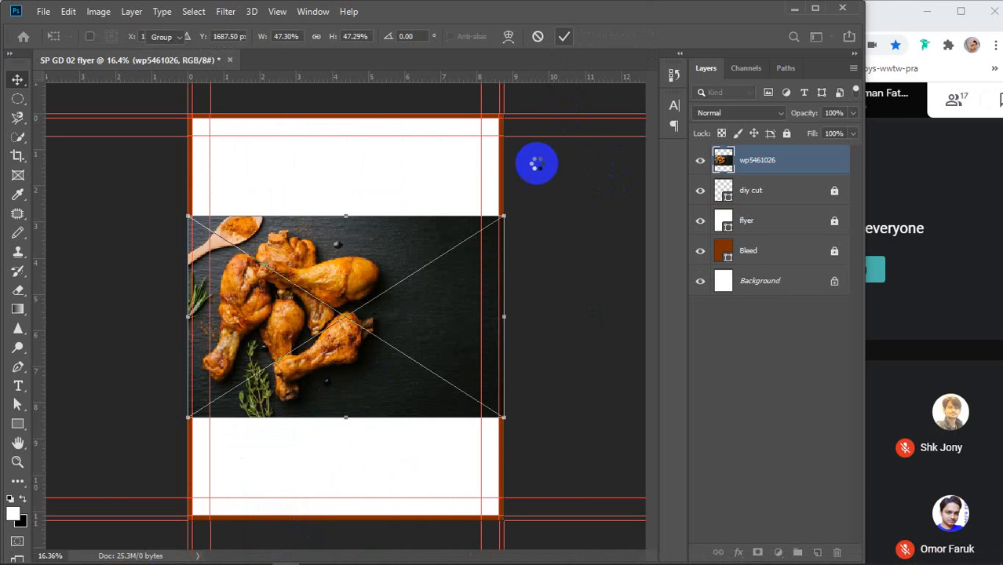
Step: Hide the chicken image layer and draw a rectangle about 2550 × 1984 px across the upper part of the flyer
{"action": "left_click", "coordinate": [700, 163]}
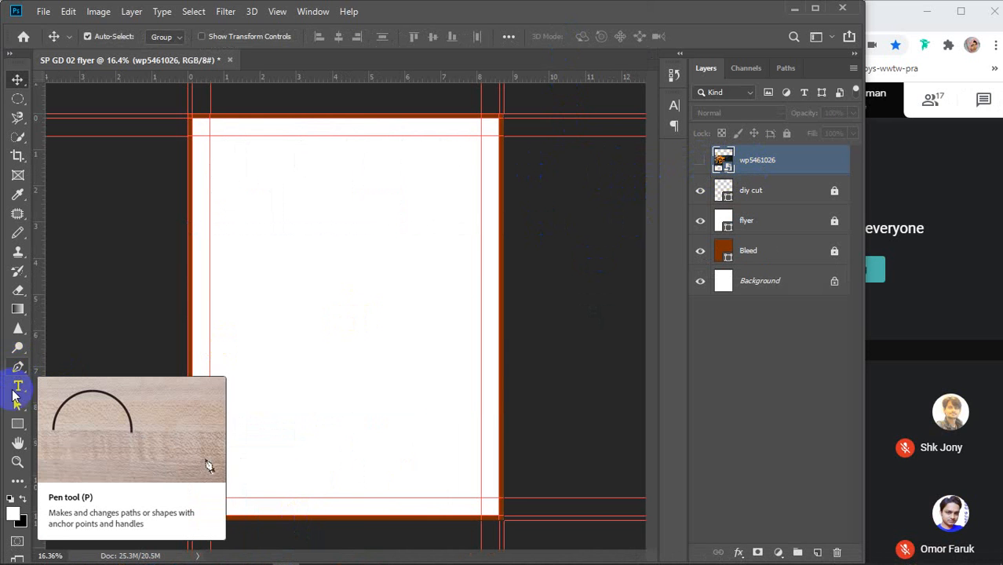
{"action": "left_click", "coordinate": [18, 424]}
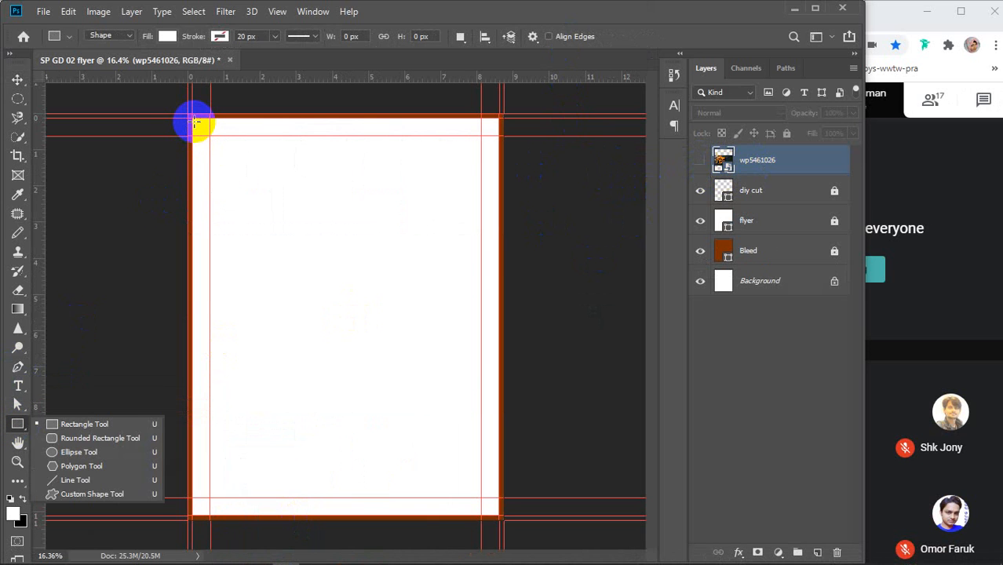
{"action": "left_click_drag", "start_coordinate": [192, 118], "coordinate": [231, 181]}
{"action": "left_click_drag", "start_coordinate": [338, 305], "coordinate": [495, 356]}
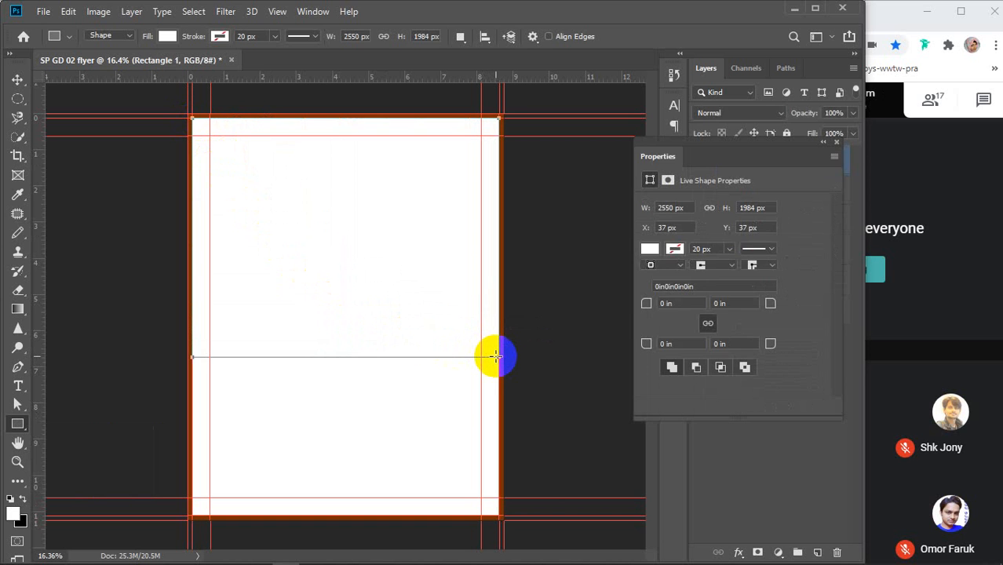
Step: Fill the rectangle with yellow and show the wp5461026 image layer beneath it
{"action": "left_click", "coordinate": [650, 249]}
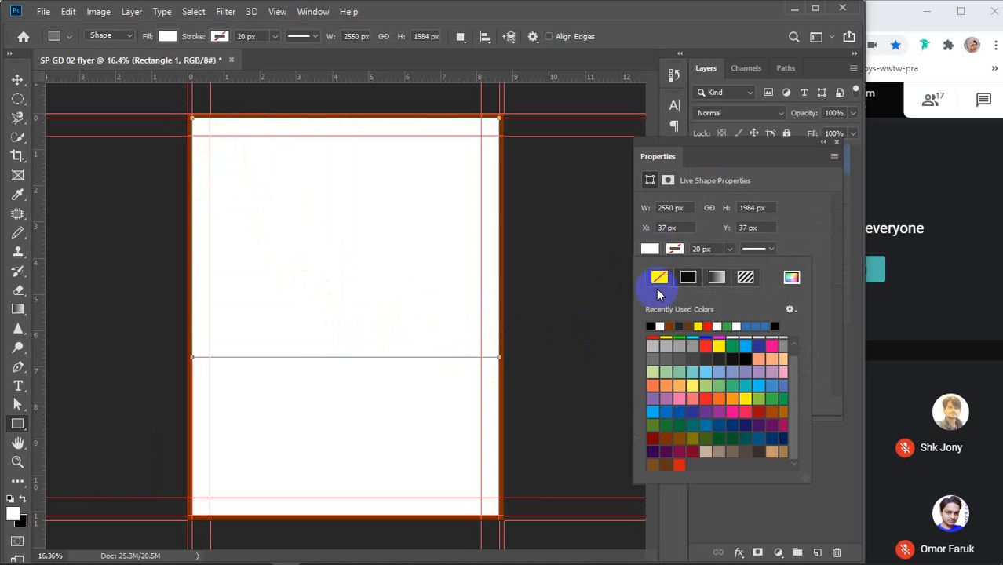
{"action": "left_click", "coordinate": [717, 326]}
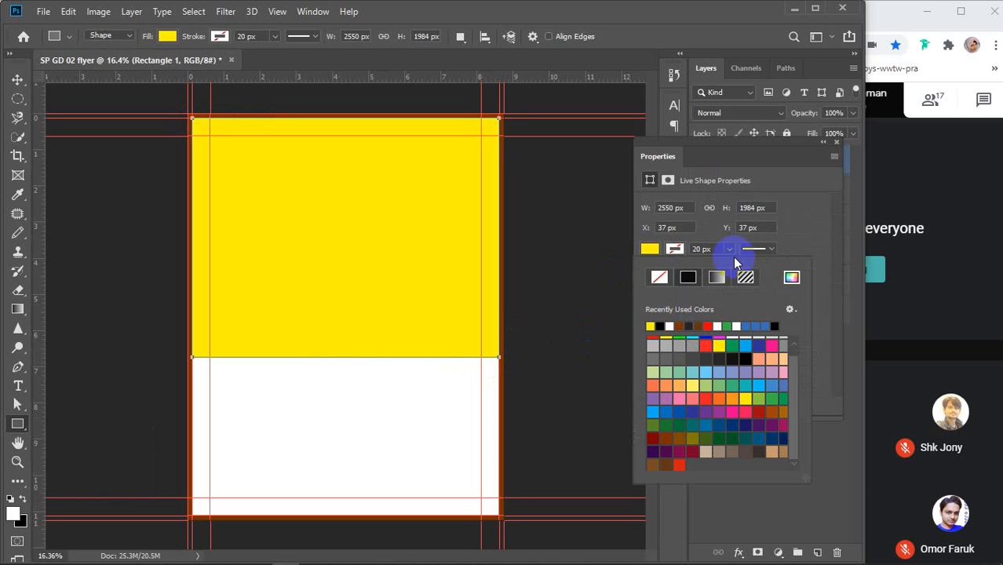
{"action": "left_click", "coordinate": [836, 149]}
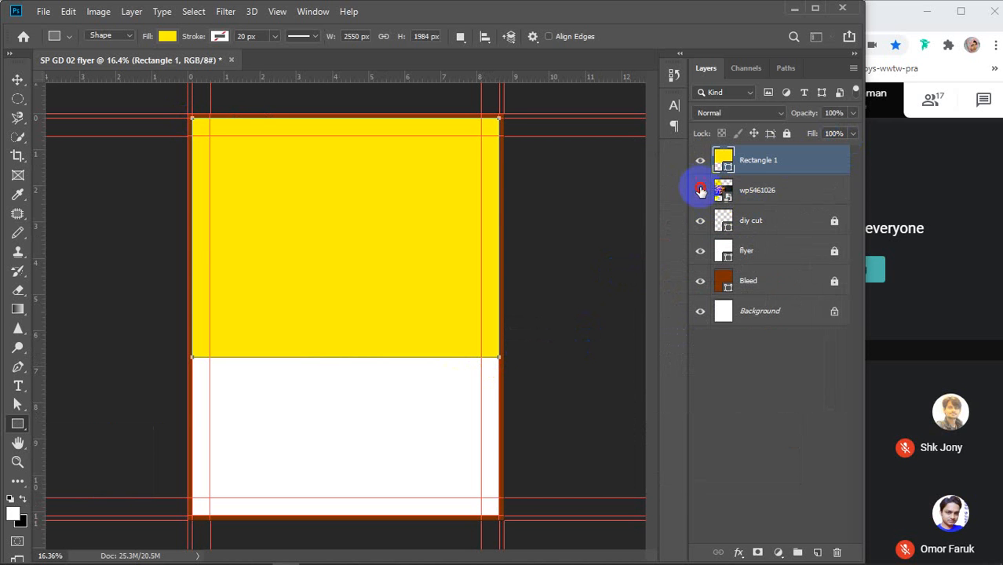
{"action": "left_click", "coordinate": [700, 190]}
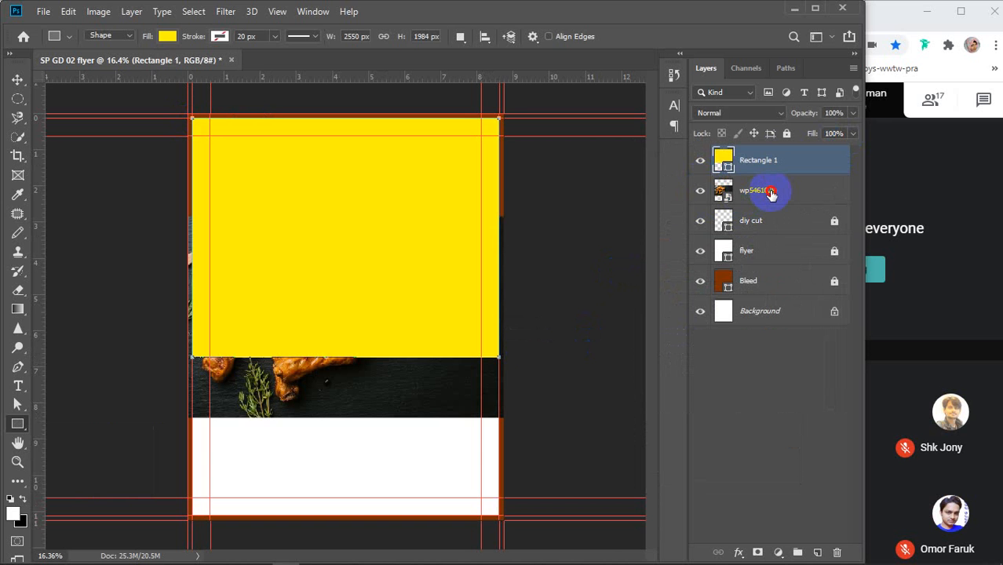
Step: Bring the wp5461026 layer above the yellow rectangle, scale the image to about 57.8%, and shift it toward the flyer's upper-left part
{"action": "left_click_drag", "start_coordinate": [771, 192], "coordinate": [769, 152]}
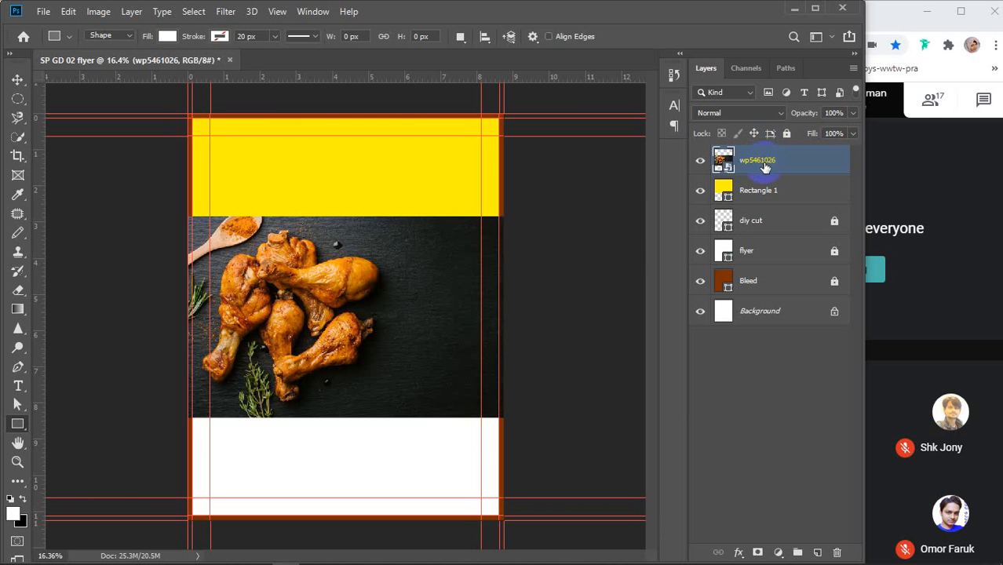
{"action": "key", "text": "v"}
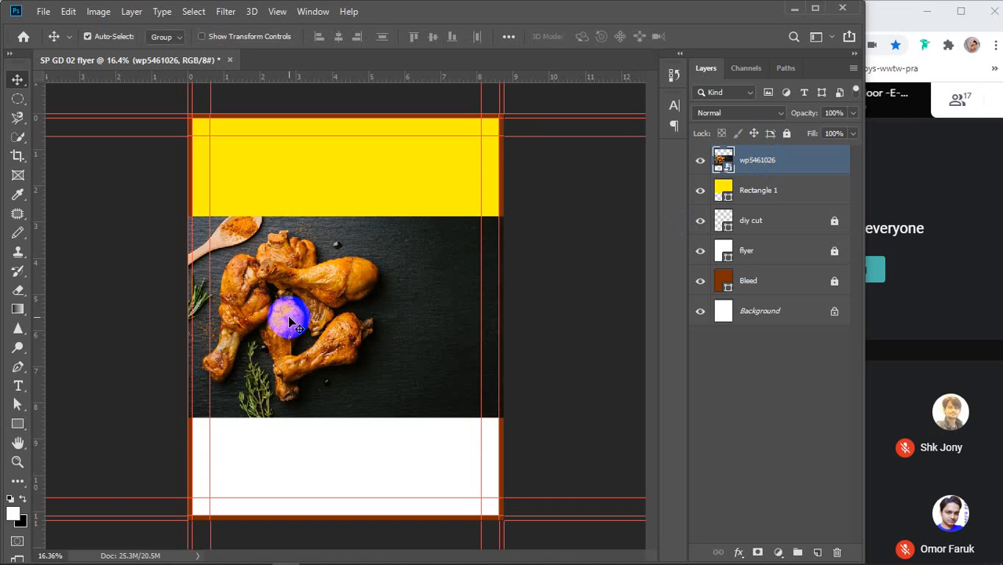
{"action": "left_click_drag", "start_coordinate": [294, 313], "coordinate": [319, 240]}
{"action": "key", "text": "ctrl+t"}
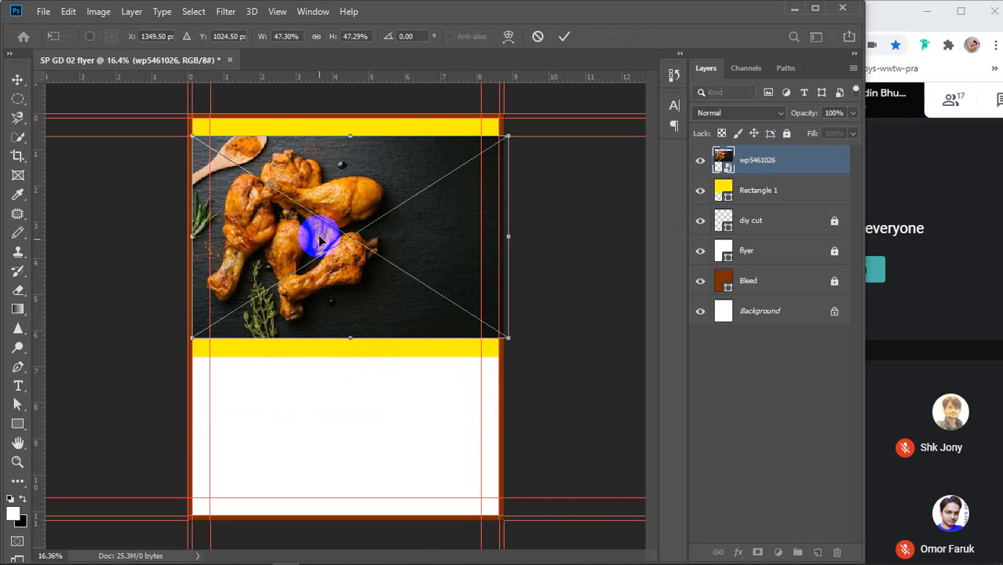
{"action": "left_click_drag", "start_coordinate": [507, 335], "coordinate": [577, 376]}
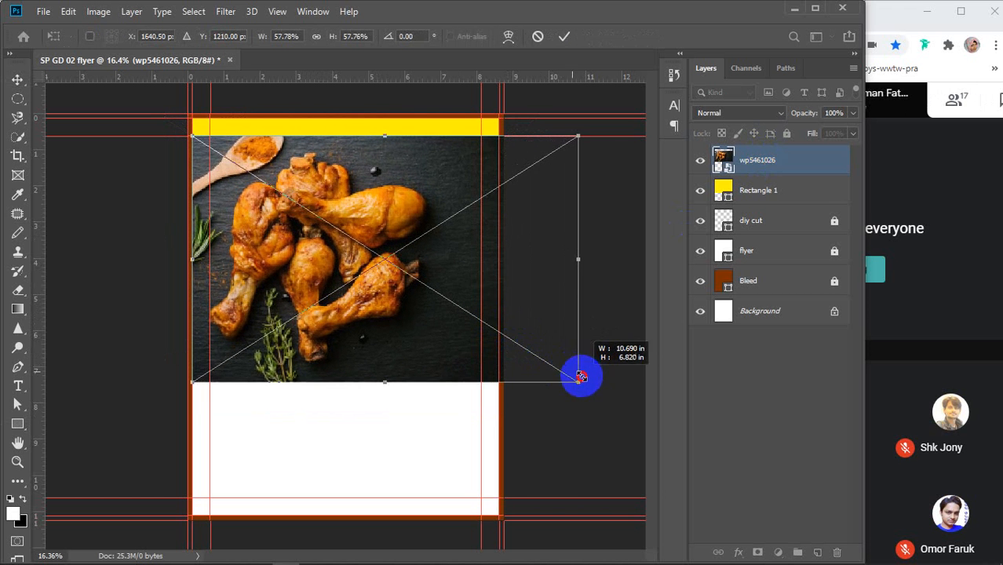
{"action": "left_click_drag", "start_coordinate": [450, 264], "coordinate": [358, 251]}
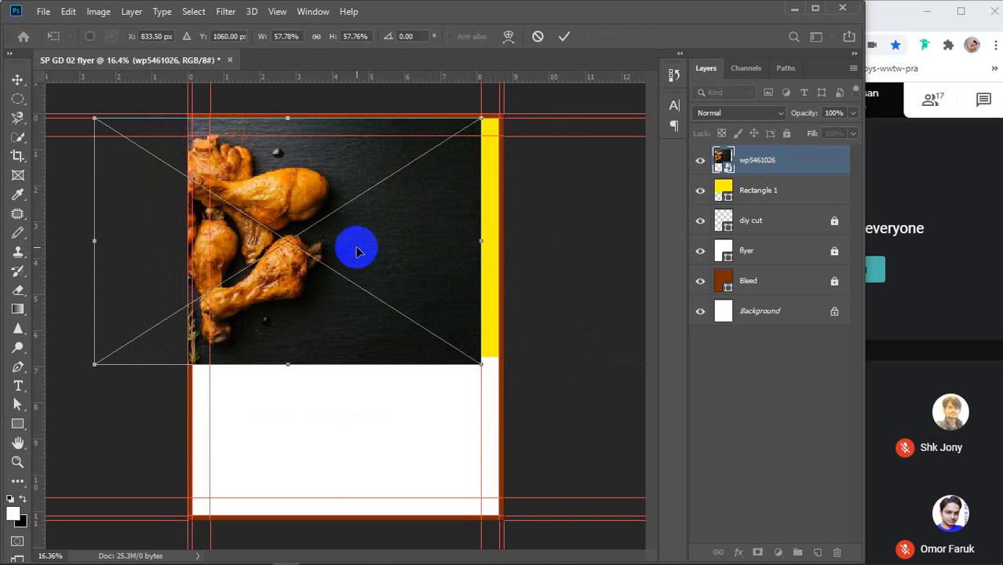
Step: Copy the ksioks Fried Chicken flyer image from the restaurant flyer results in Chrome and paste it into the SP GD 02 flyer document in Photoshop
{"action": "left_click", "coordinate": [394, 554]}
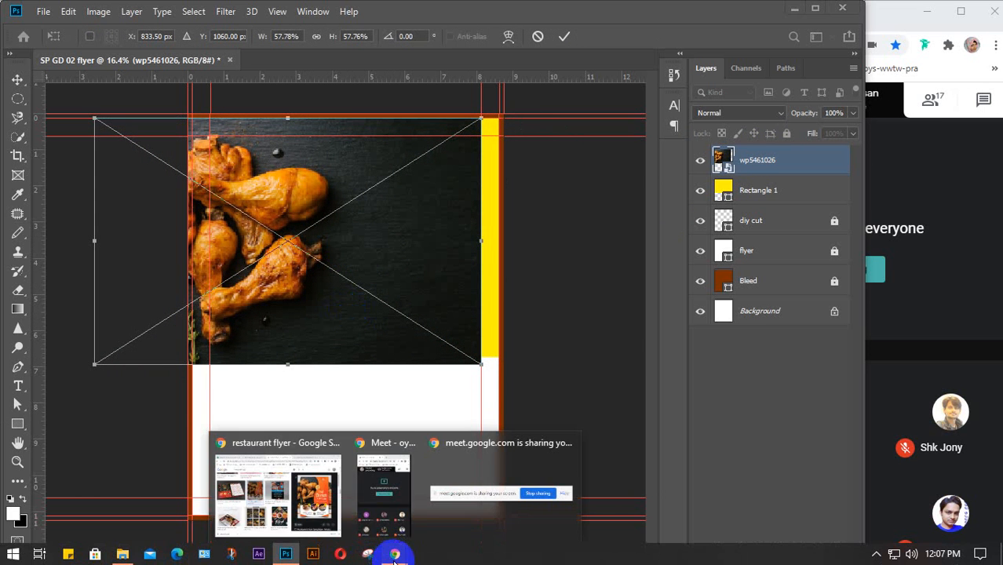
{"action": "left_click", "coordinate": [309, 490]}
{"action": "right_click", "coordinate": [677, 235]}
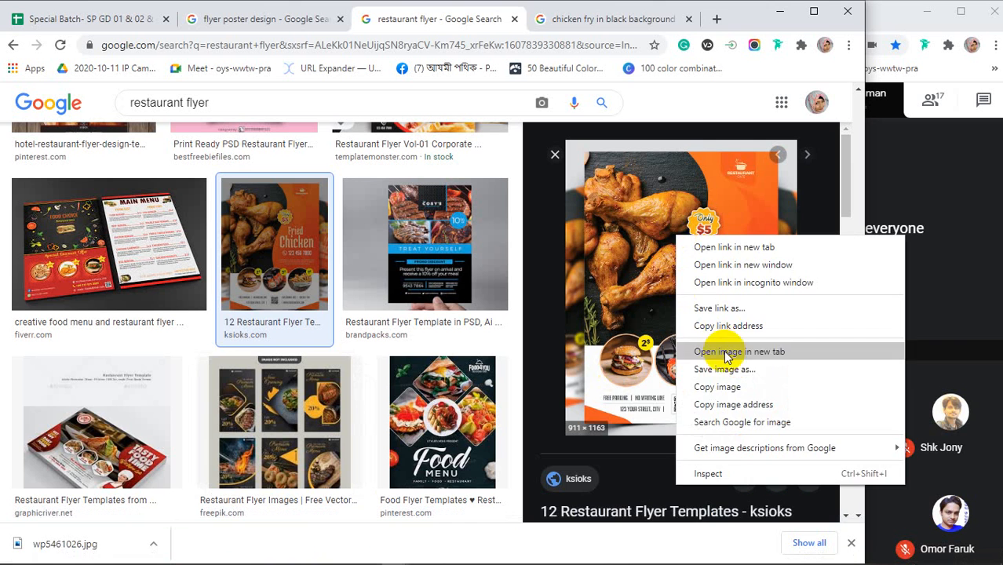
{"action": "left_click", "coordinate": [710, 387]}
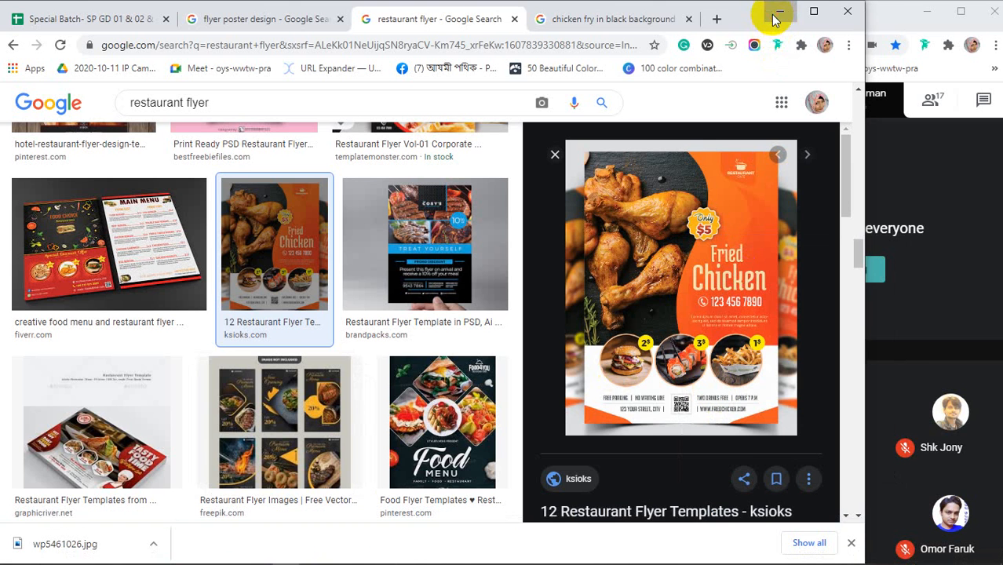
{"action": "left_click", "coordinate": [778, 11]}
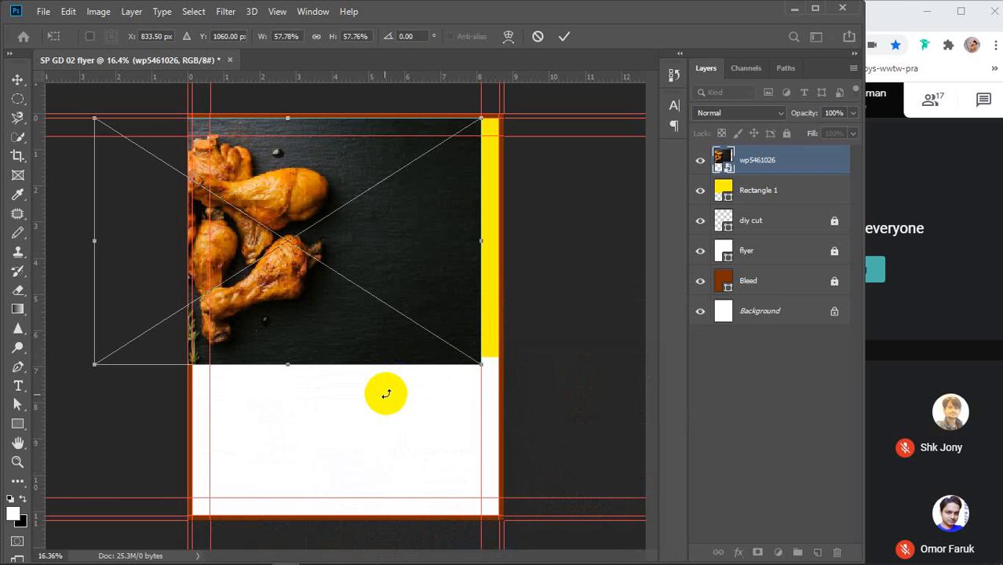
{"action": "left_click", "coordinate": [563, 36]}
{"action": "key", "text": "ctrl+v"}
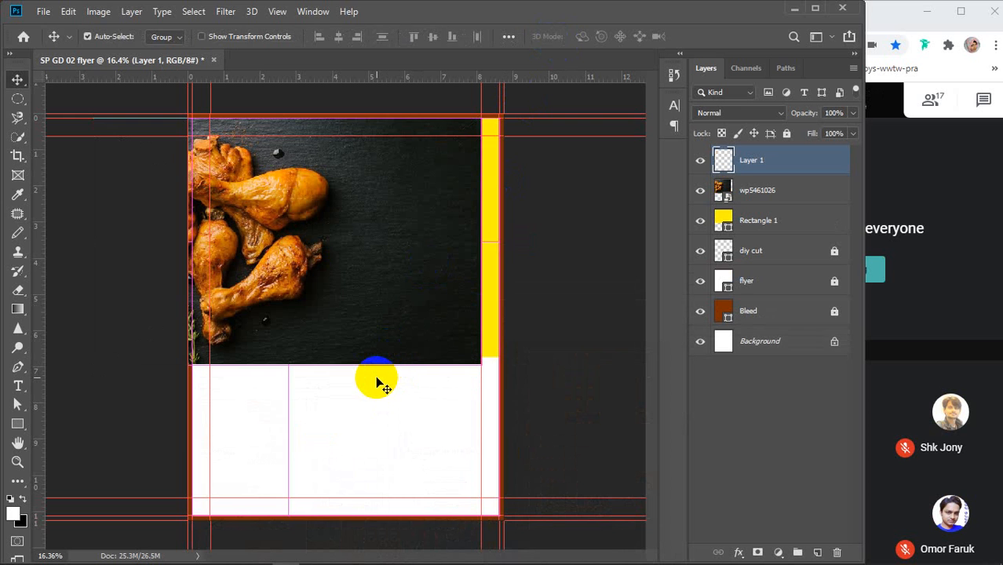
Step: Position the pasted reference on the white area below the chicken image and put its layer beneath the yellow rectangle
{"action": "left_click_drag", "start_coordinate": [363, 339], "coordinate": [472, 475]}
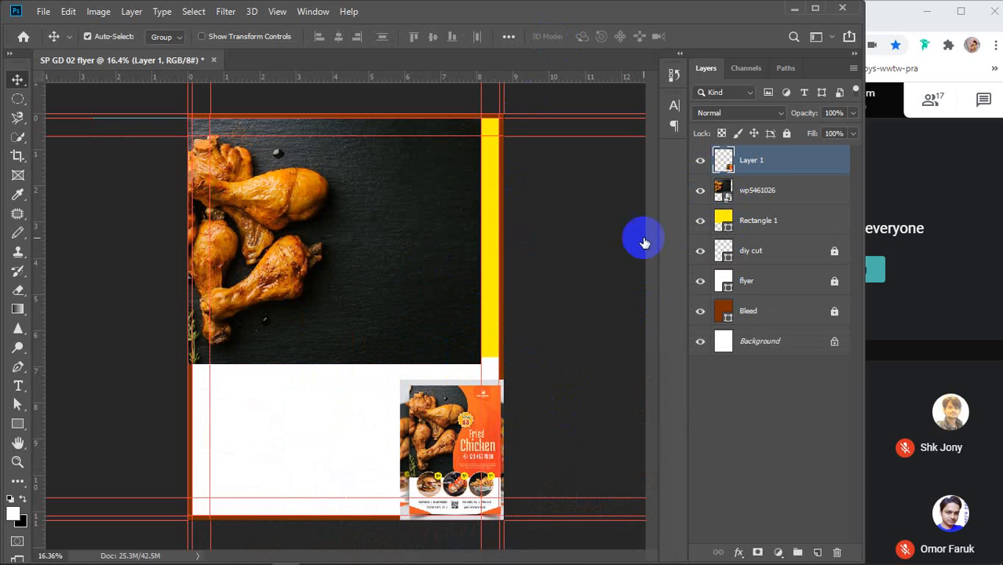
{"action": "left_click_drag", "start_coordinate": [775, 160], "coordinate": [768, 243]}
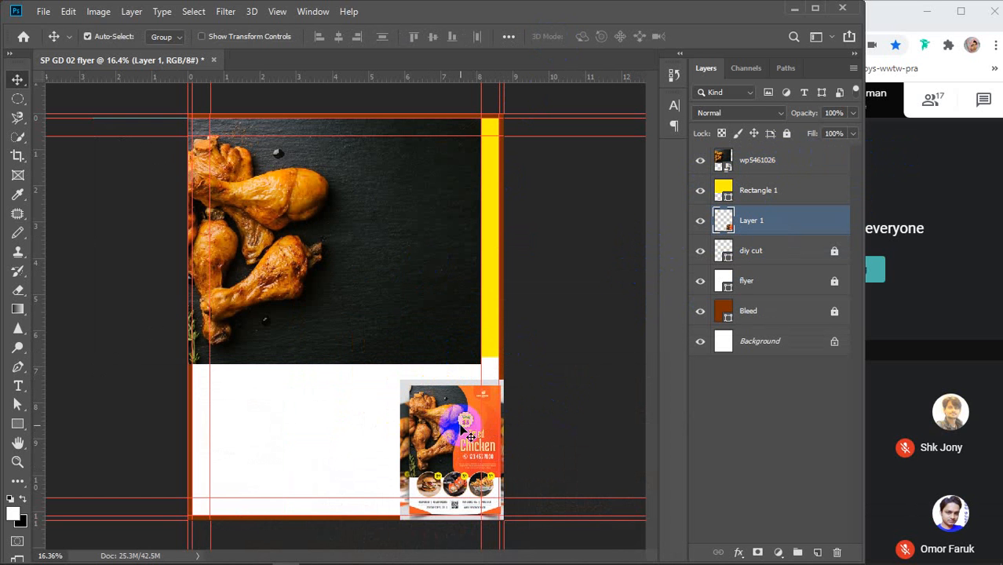
{"action": "left_click_drag", "start_coordinate": [456, 421], "coordinate": [396, 406]}
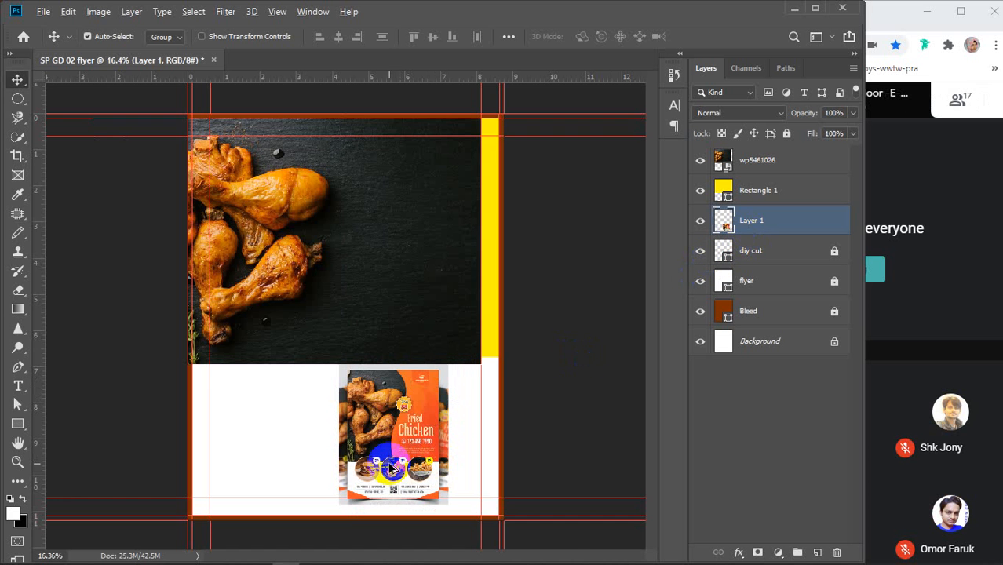
Step: Select the flyer artwork in the pasted reference with the Rectangular Marquee, invert the selection, and delete the surrounding background
{"action": "scroll", "coordinate": [390, 468], "scroll_direction": "up", "scroll_amount": 5}
{"action": "left_click_drag", "start_coordinate": [421, 431], "coordinate": [321, 363]}
{"action": "scroll", "coordinate": [327, 345], "scroll_direction": "down", "scroll_amount": 5, "text": "alt"}
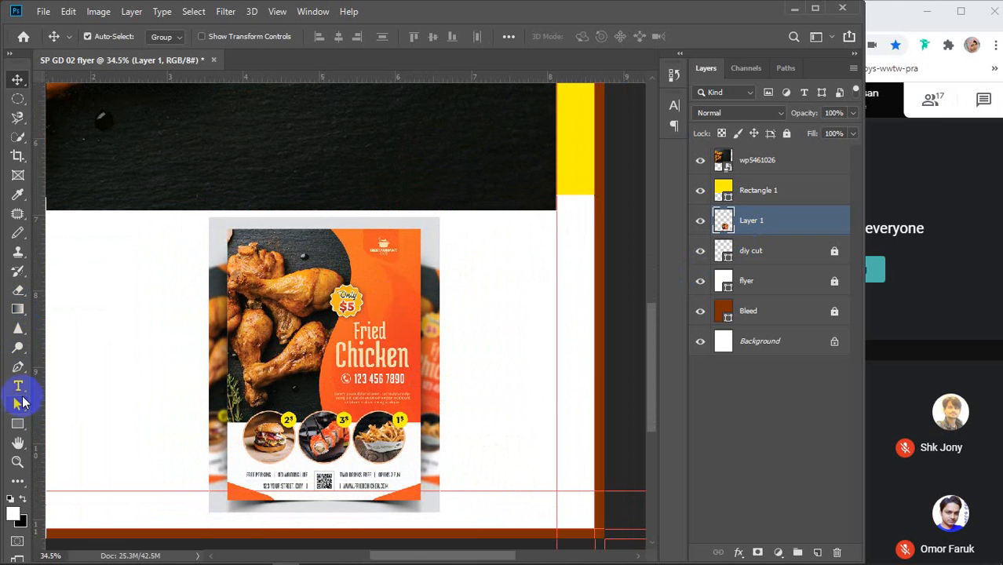
{"action": "left_click", "coordinate": [12, 102]}
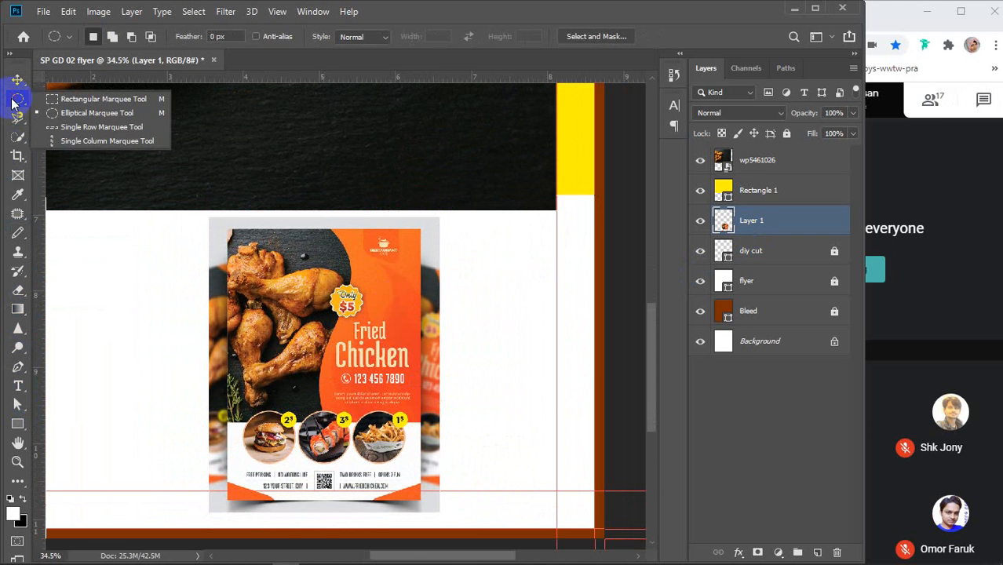
{"action": "left_click", "coordinate": [74, 99]}
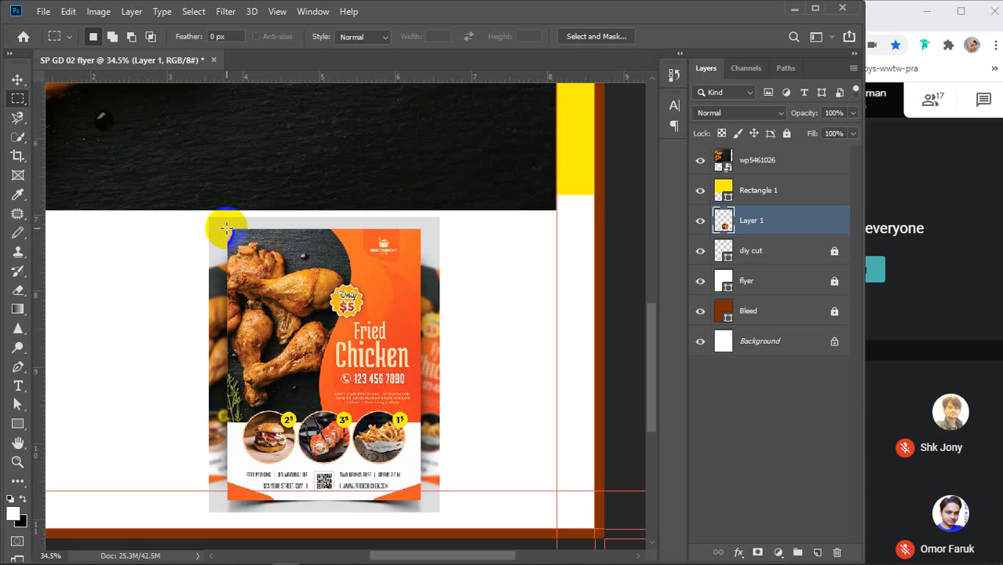
{"action": "left_click_drag", "start_coordinate": [226, 229], "coordinate": [420, 499]}
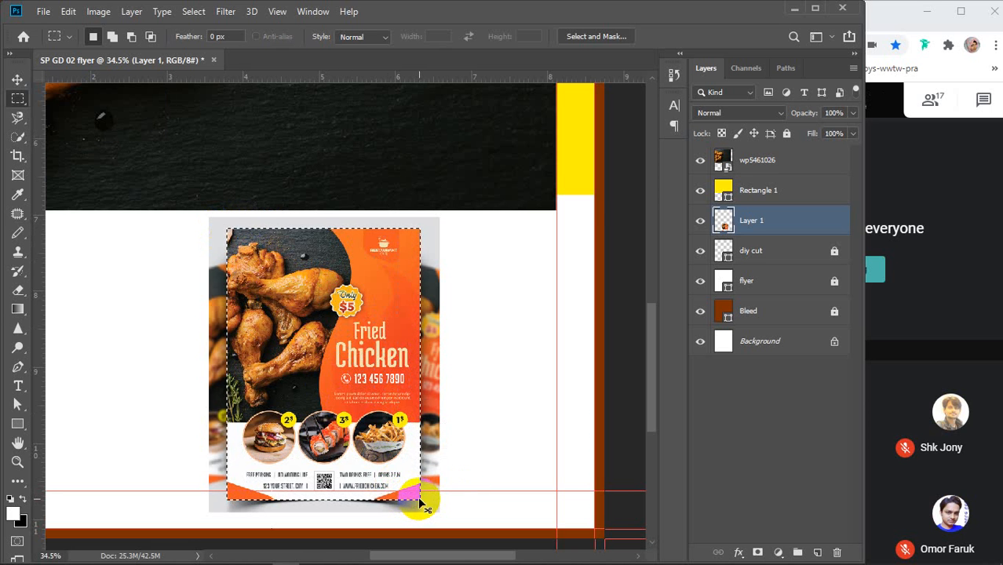
{"action": "key", "text": "ctrl+shift+i"}
{"action": "key", "text": "Delete"}
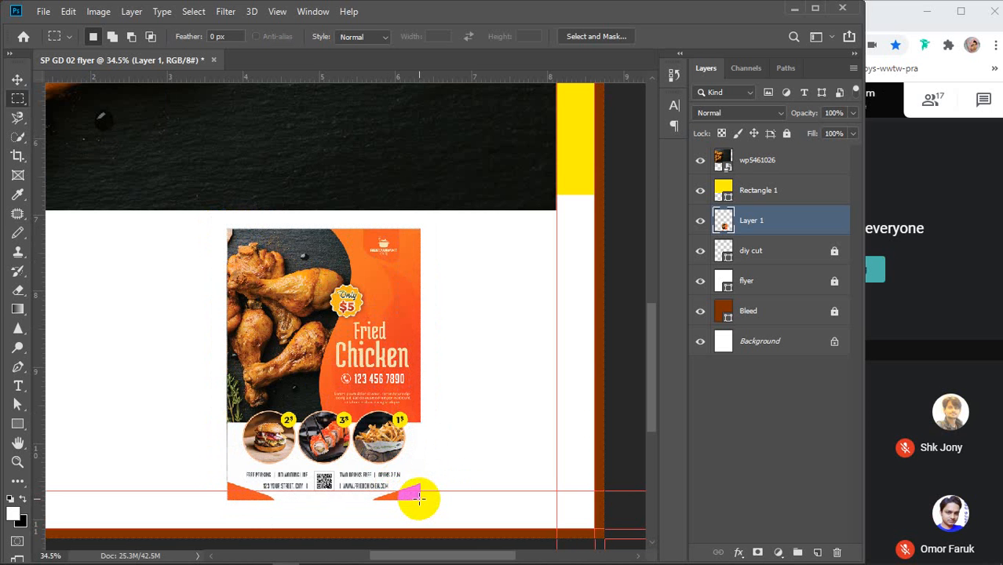
Step: Move the trimmed reference image into the flyer's lower-right corner
{"action": "key", "text": "v"}
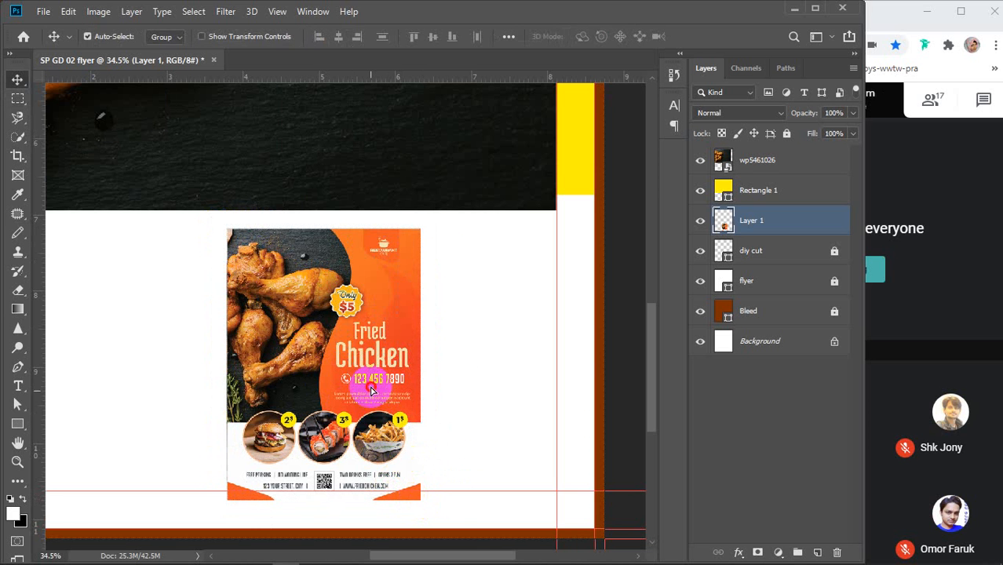
{"action": "left_click_drag", "start_coordinate": [370, 388], "coordinate": [554, 426]}
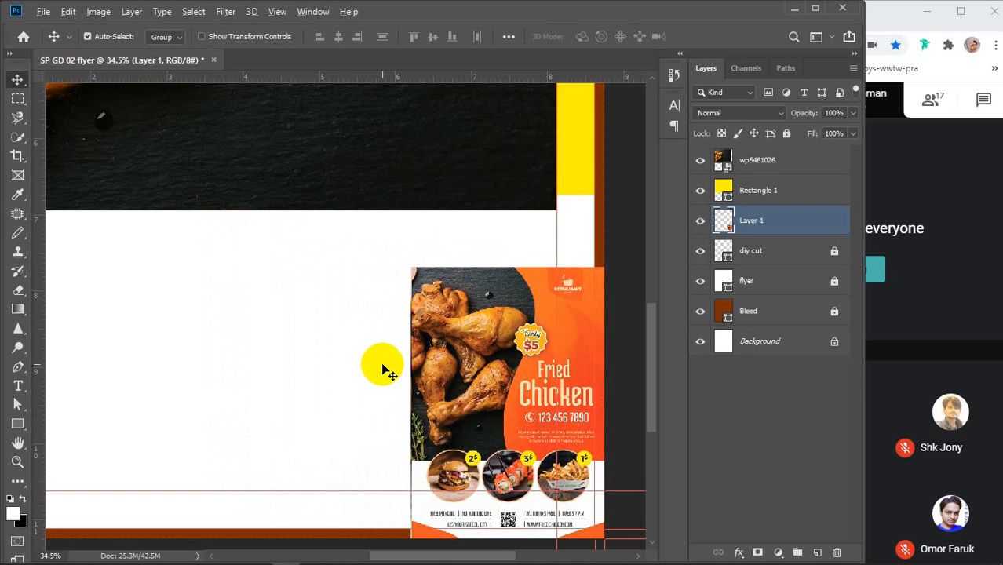
{"action": "scroll", "coordinate": [383, 364], "scroll_direction": "down", "scroll_amount": 7}
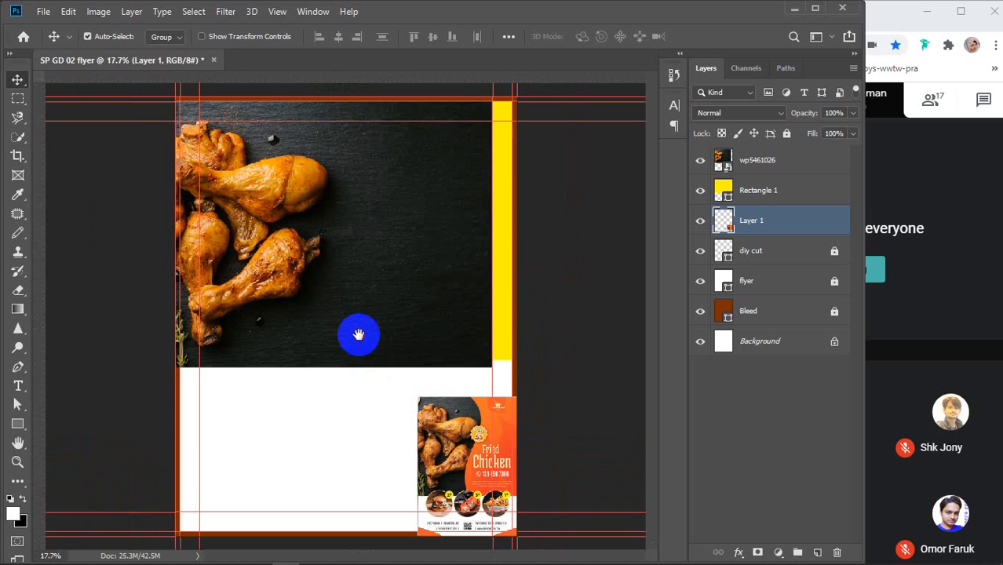
Step: Reposition the wp5461026 chicken image slightly to the right and up so it covers the full width of the flyer
{"action": "left_click", "coordinate": [375, 291]}
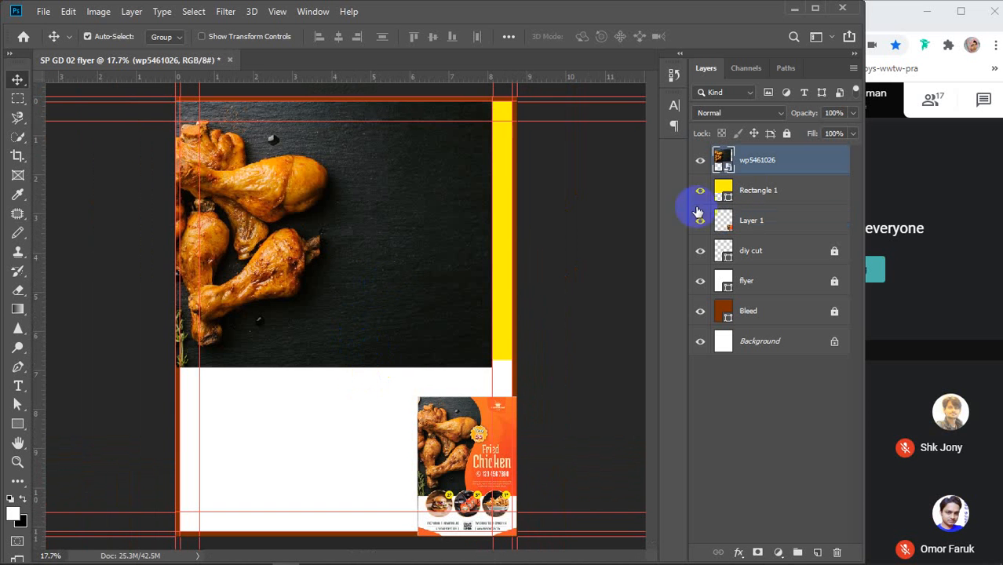
{"action": "key", "text": "ctrl+t"}
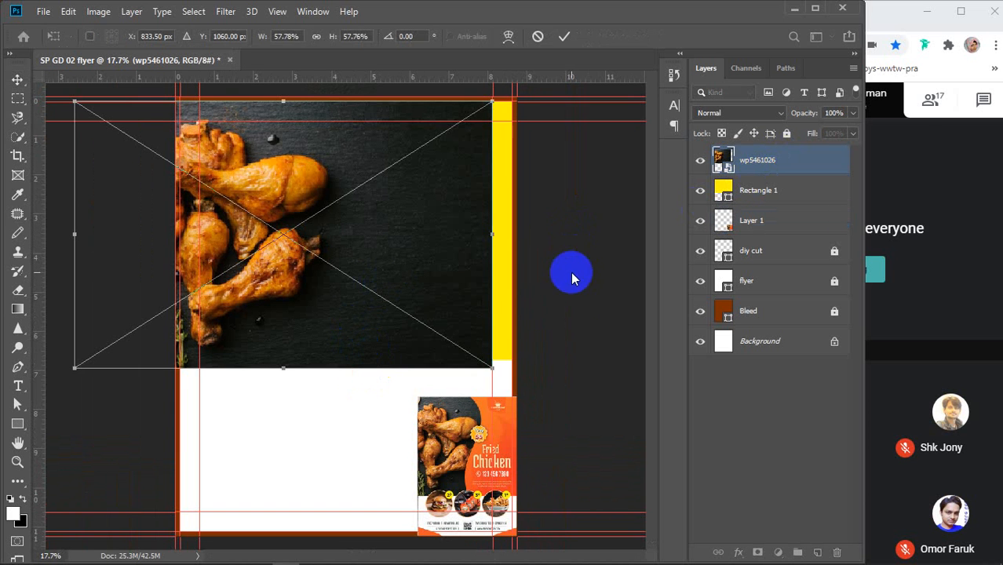
{"action": "left_click_drag", "start_coordinate": [409, 267], "coordinate": [427, 265]}
{"action": "key", "text": "Return"}
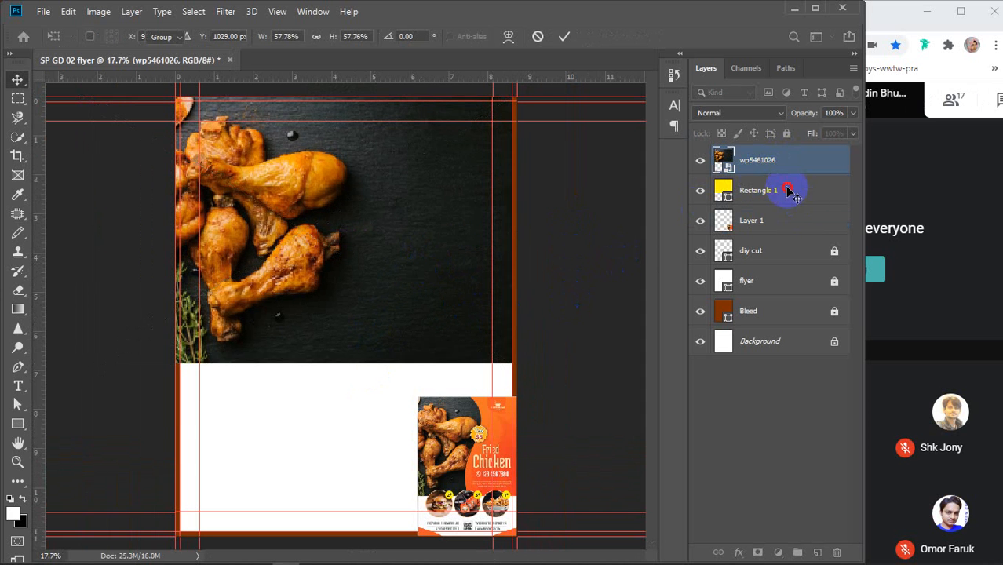
Step: Align the chicken image and the yellow rectangle by their horizontal and vertical centers, and clear the layer selection
{"action": "left_click", "coordinate": [784, 191], "text": "shift"}
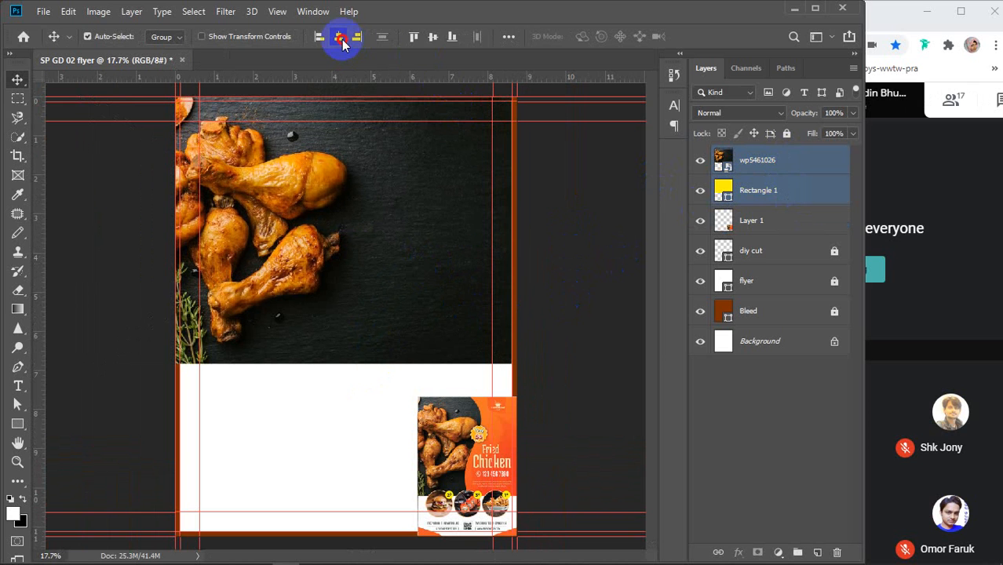
{"action": "left_click", "coordinate": [431, 37]}
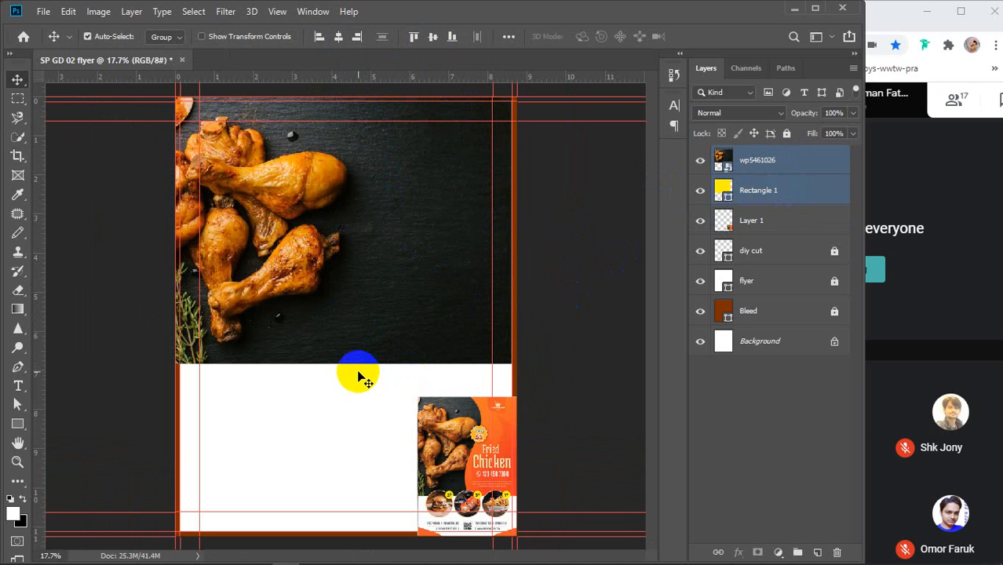
{"action": "left_click", "coordinate": [631, 395]}
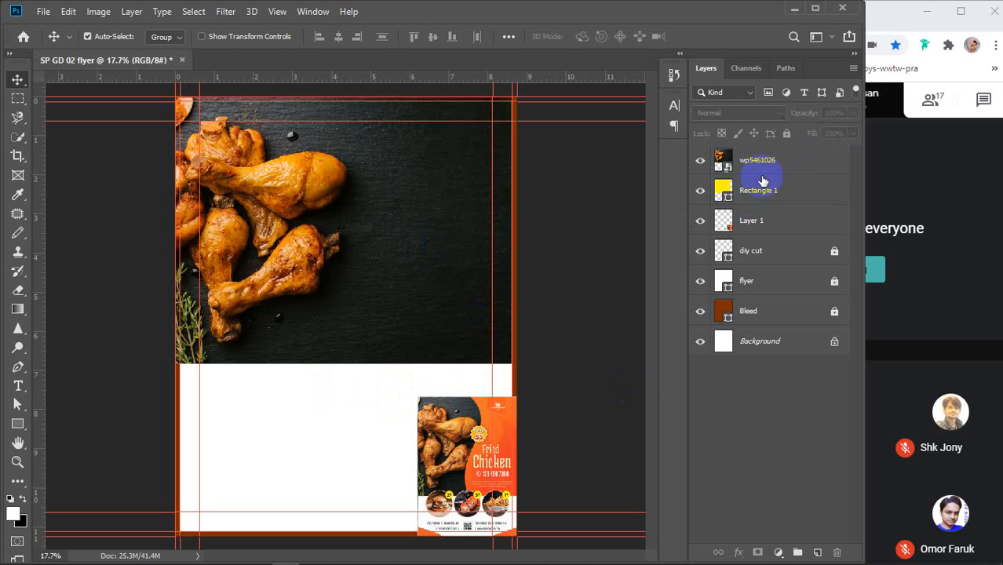
Step: Try clipping the wp5461026 image to the yellow rectangle, and undo the clipping mask
{"action": "left_click", "coordinate": [789, 160]}
{"action": "right_click", "coordinate": [789, 161]}
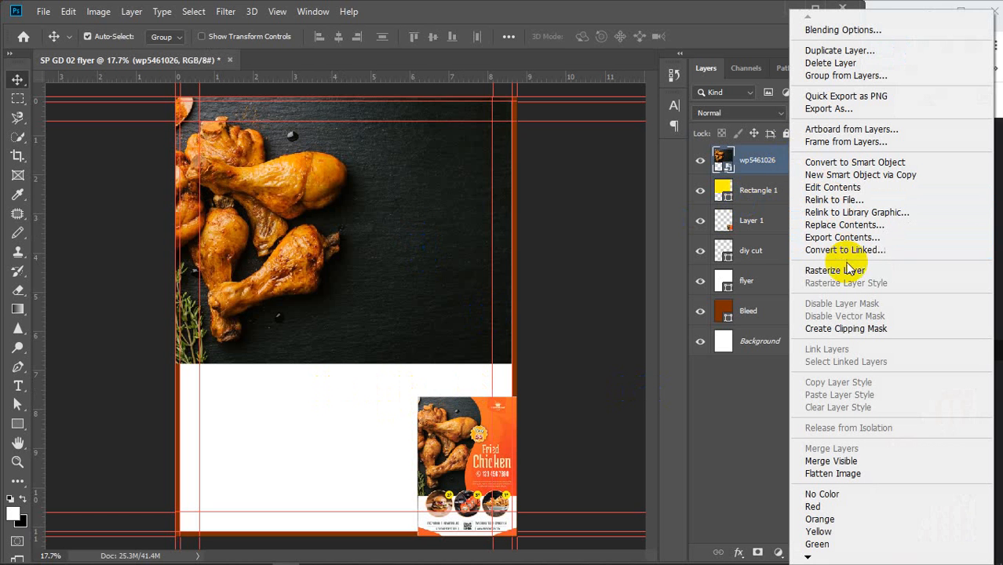
{"action": "left_click", "coordinate": [841, 328]}
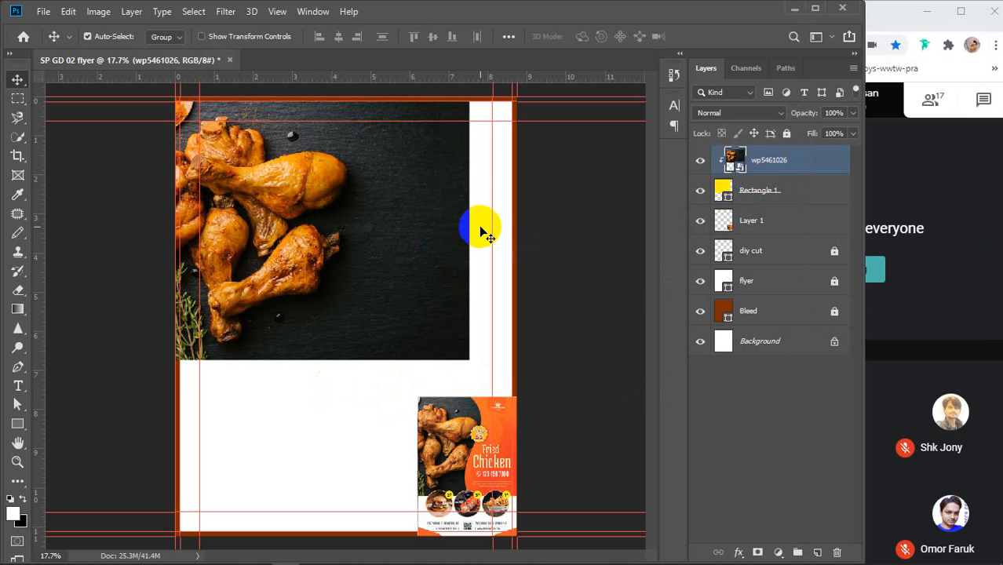
{"action": "key", "text": "ctrl+z"}
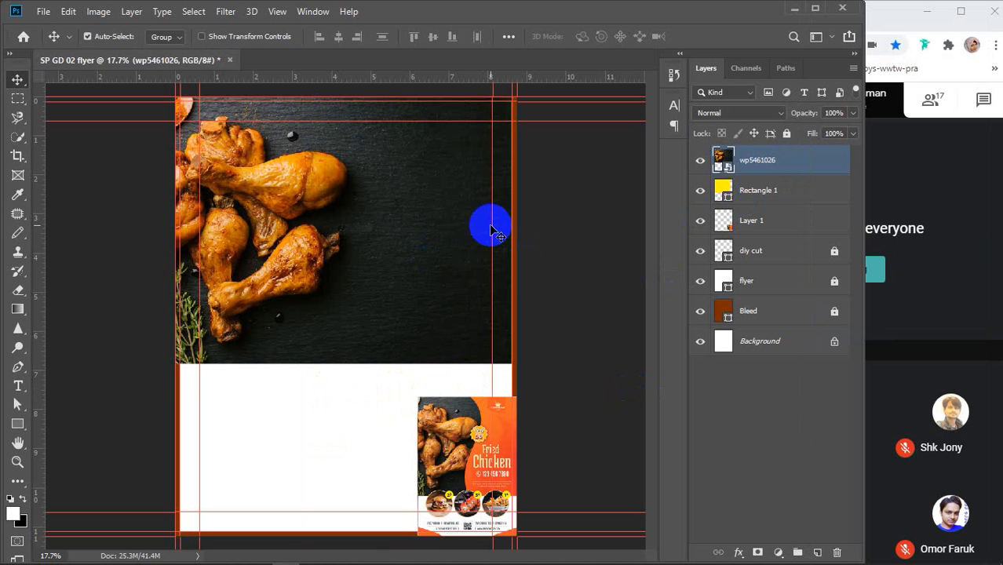
Step: Hide the chicken image, move the yellow rectangle right to fit between the flyer's side edges, and show the image again
{"action": "left_click", "coordinate": [757, 192]}
{"action": "left_click", "coordinate": [698, 161]}
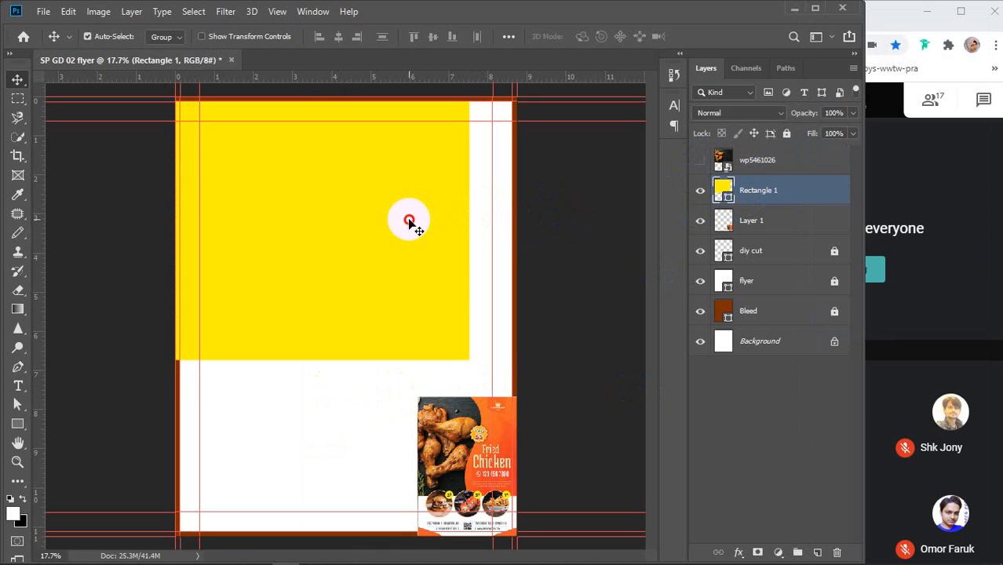
{"action": "left_click_drag", "start_coordinate": [399, 226], "coordinate": [441, 230]}
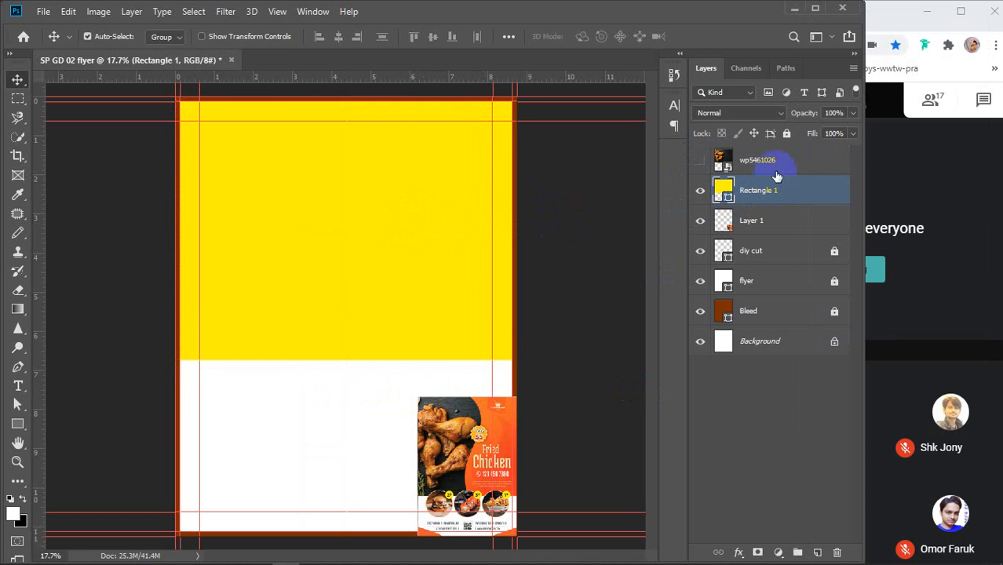
{"action": "left_click", "coordinate": [696, 161]}
Step: Create a clipping mask that confines the wp5461026 chicken image to the repositioned yellow rectangle
{"action": "left_click", "coordinate": [769, 155]}
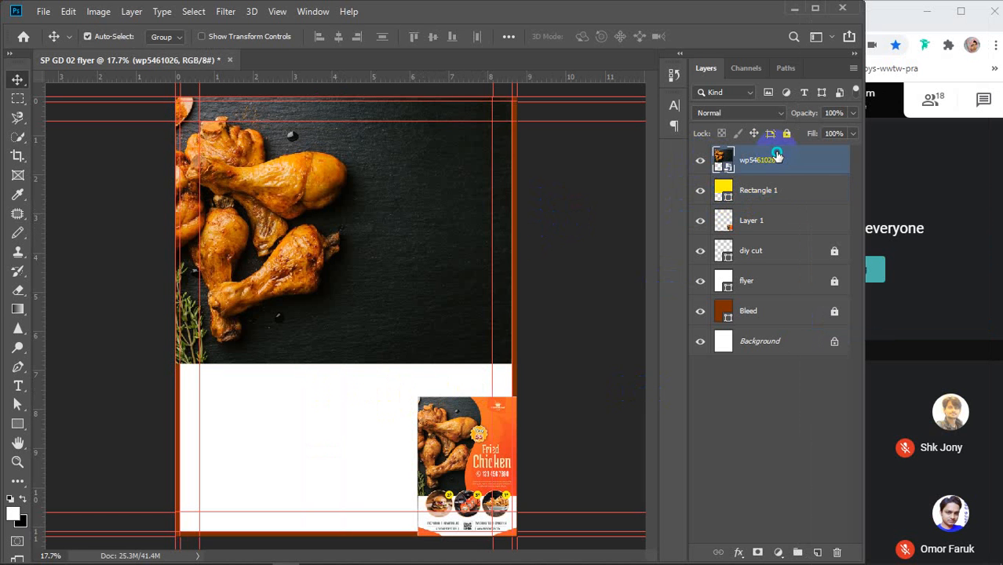
{"action": "right_click", "coordinate": [772, 154]}
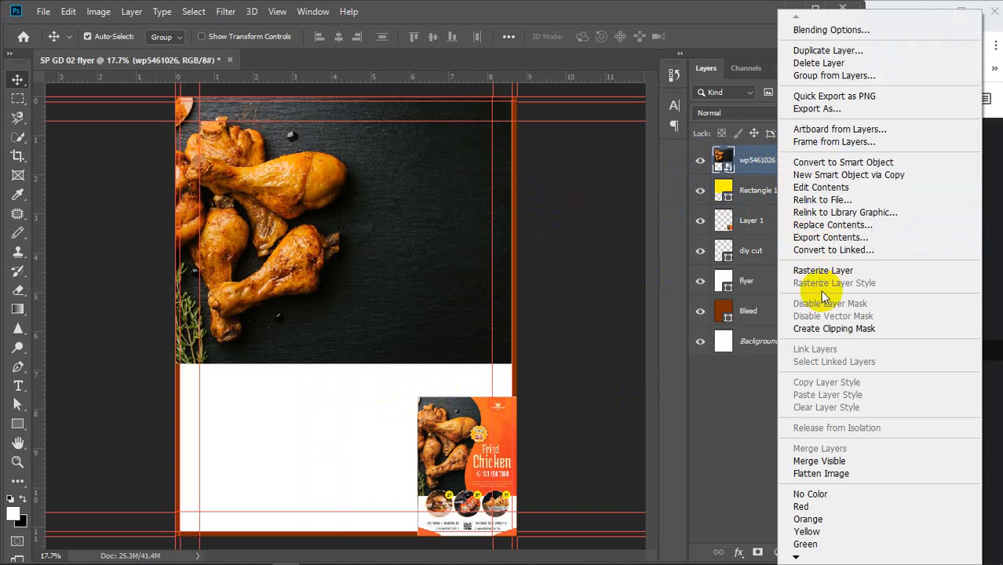
{"action": "left_click", "coordinate": [828, 328]}
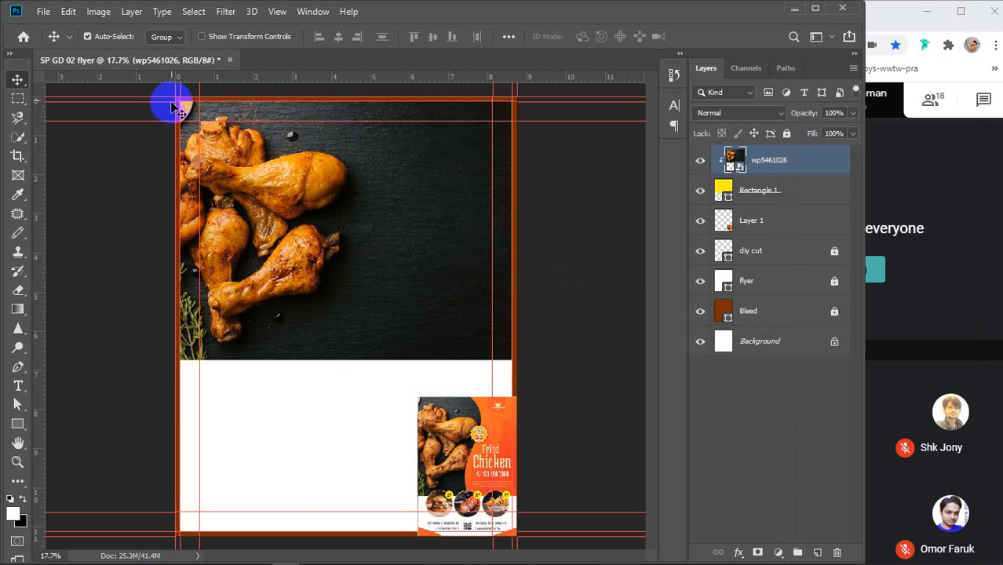
Step: Group the wp5461026 chicken image with its Rectangle 1 clipping base and name the group "image 1"
{"action": "left_click", "coordinate": [562, 195]}
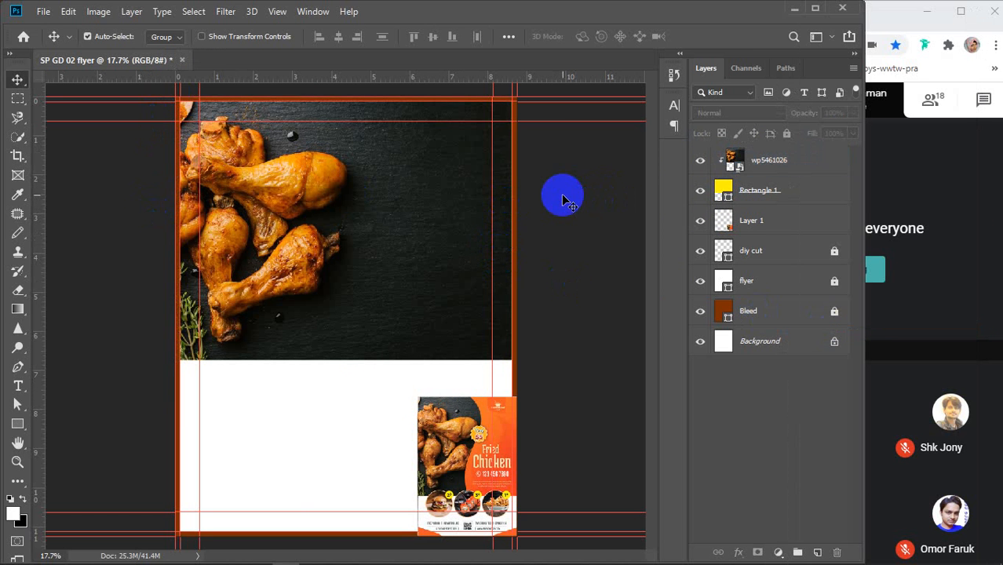
{"action": "left_click", "coordinate": [808, 164]}
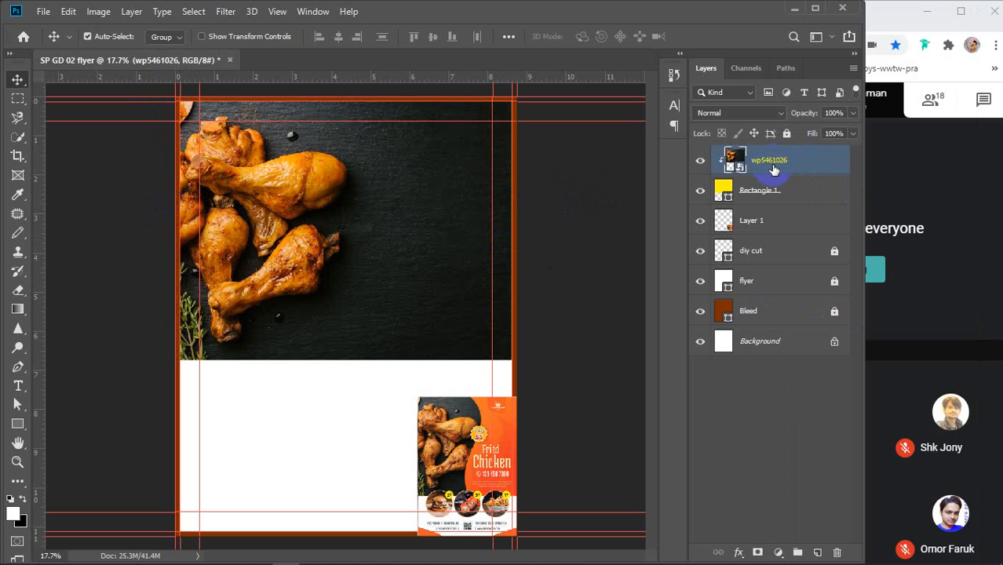
{"action": "left_click", "coordinate": [778, 195], "text": "shift"}
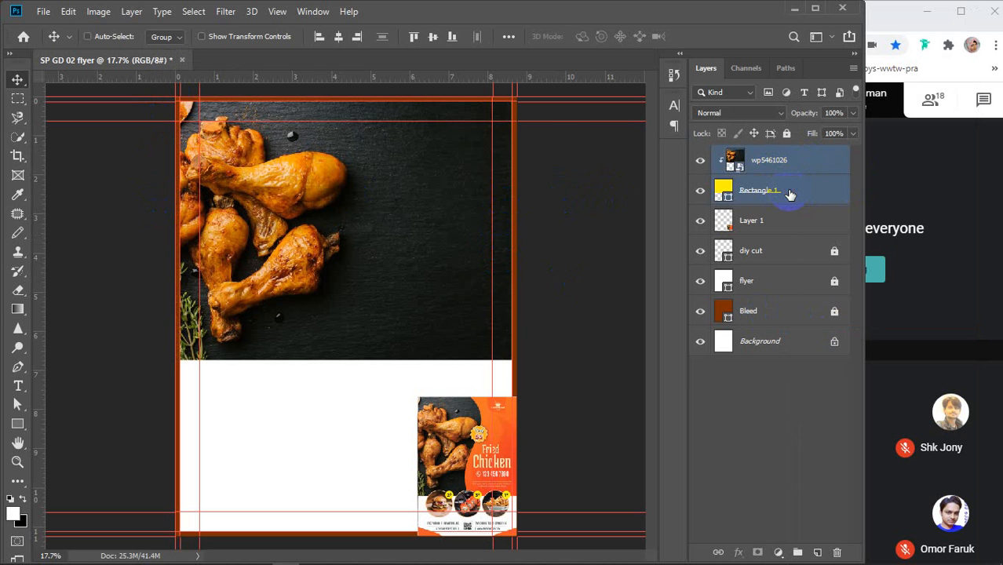
{"action": "key", "text": "ctrl+j"}
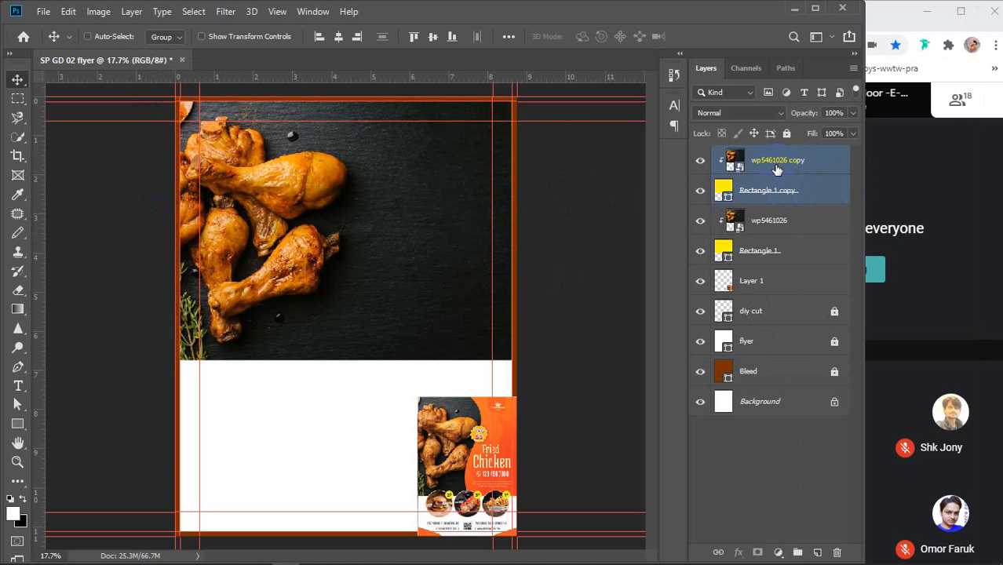
{"action": "key", "text": "ctrl+z"}
{"action": "key", "text": "ctrl+g"}
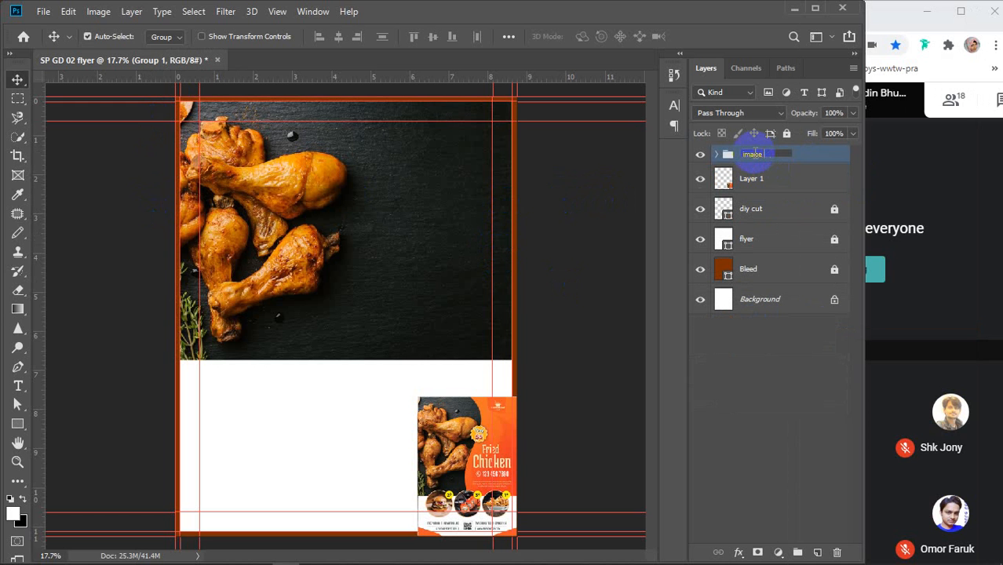
{"action": "key", "text": "Return"}
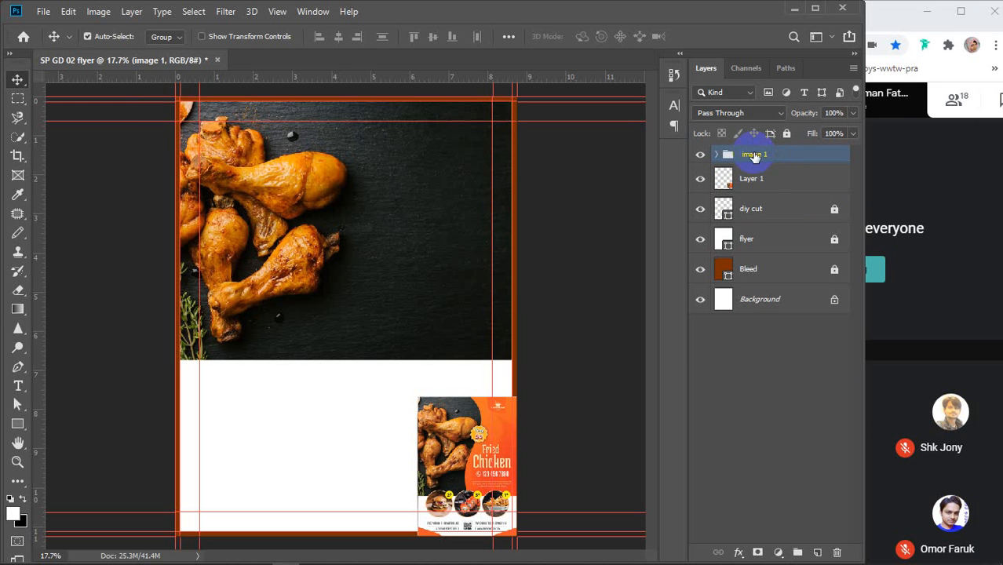
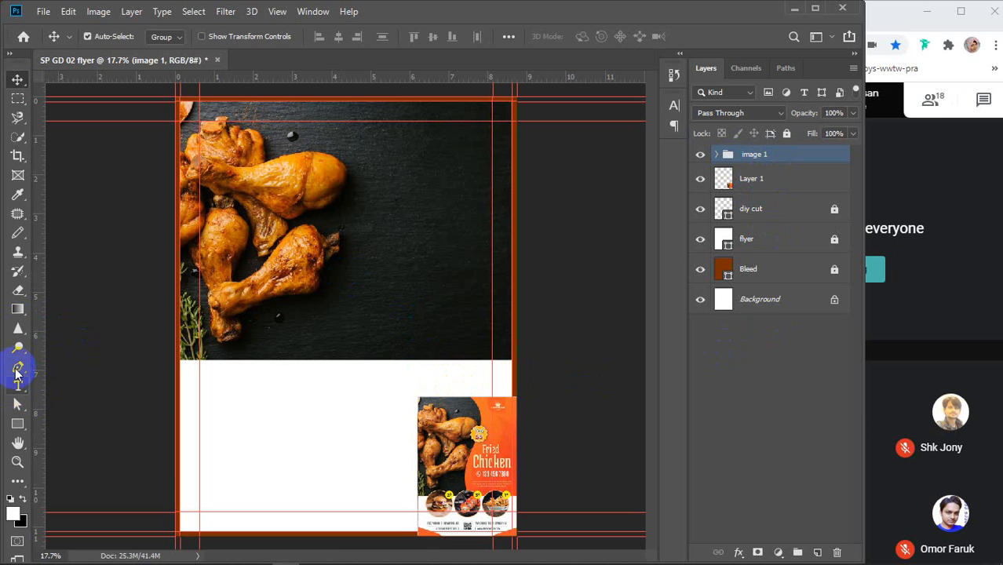
Step: Draw a closed Pen shape about 1407 × 1989 px over the chicken image's right half, with an S-curved left edge
{"action": "left_click", "coordinate": [18, 367]}
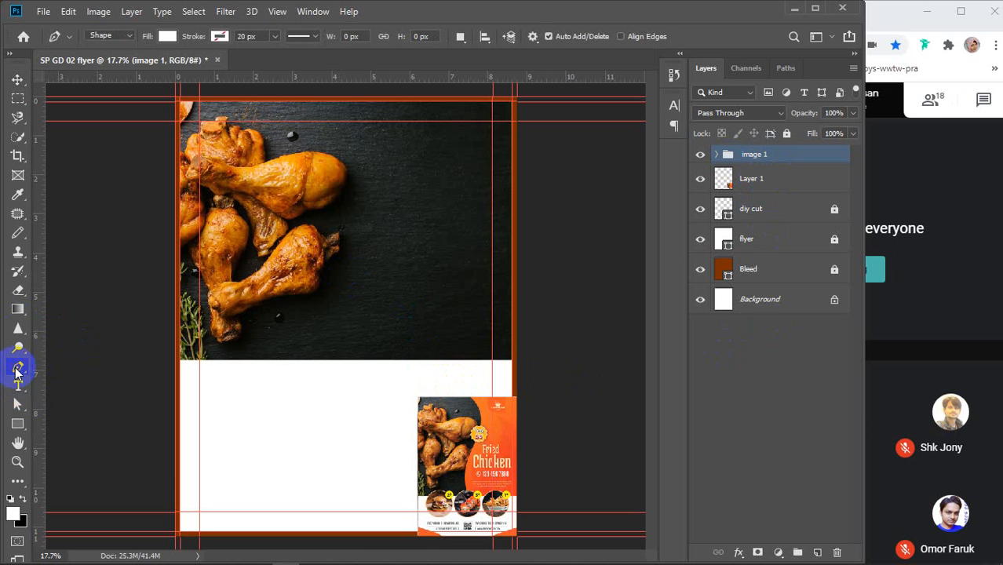
{"action": "left_click", "coordinate": [346, 102]}
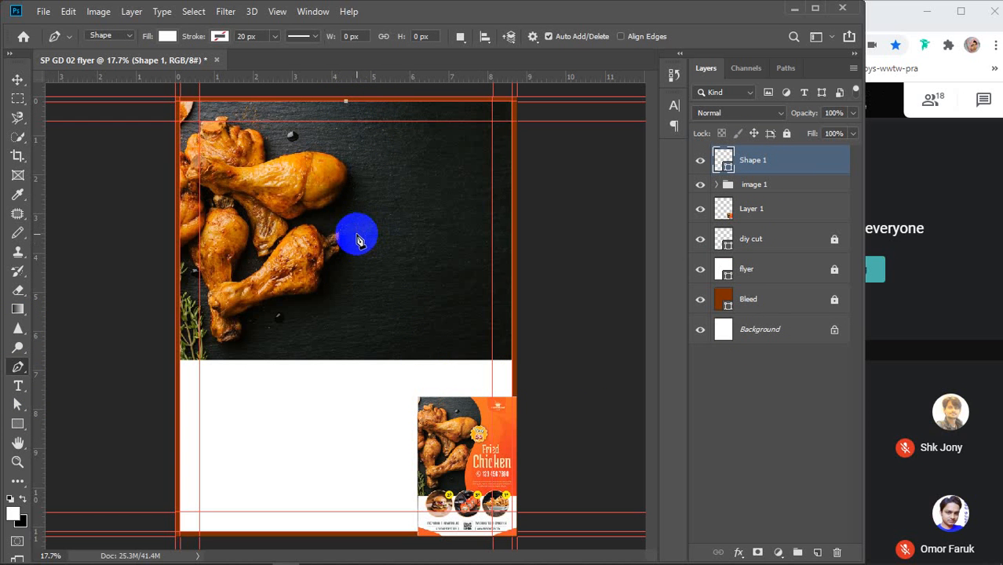
{"action": "left_click_drag", "start_coordinate": [357, 234], "coordinate": [300, 300]}
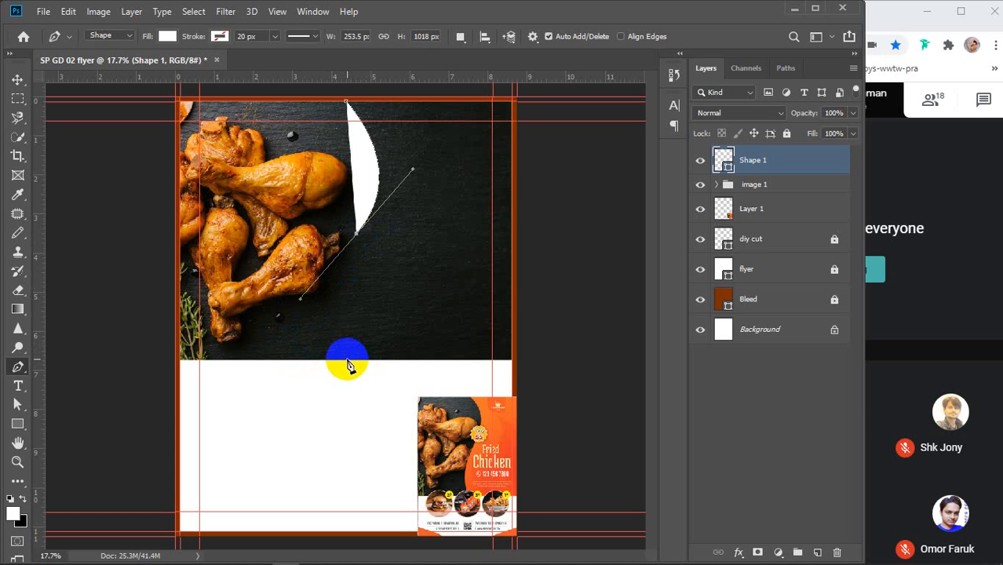
{"action": "left_click", "coordinate": [347, 361]}
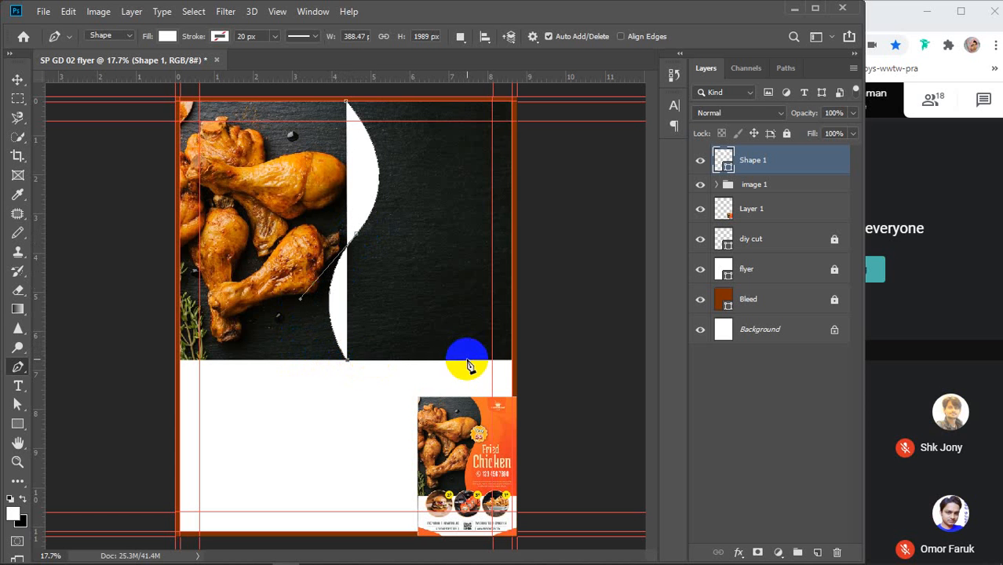
{"action": "left_click", "coordinate": [510, 360]}
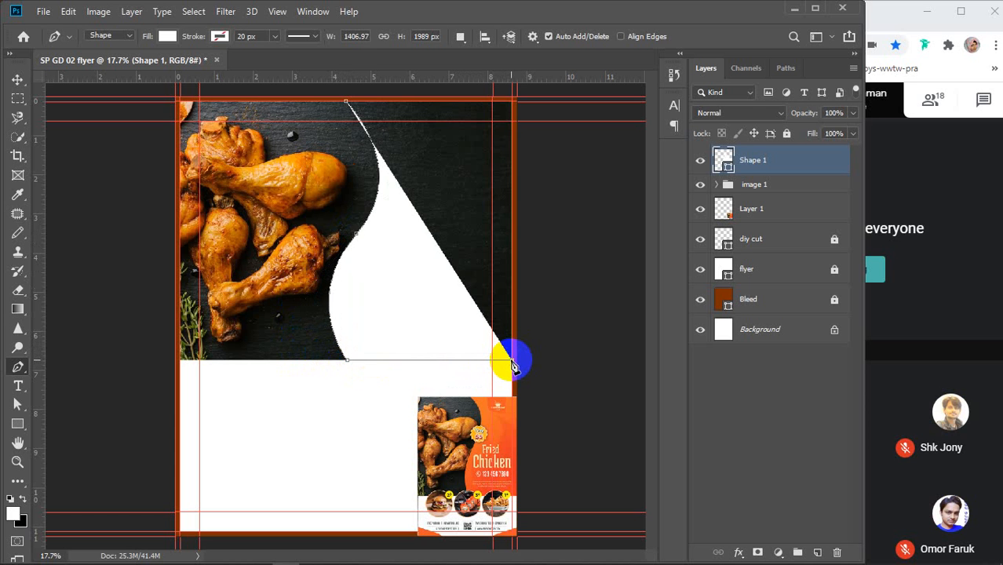
{"action": "left_click", "coordinate": [511, 101]}
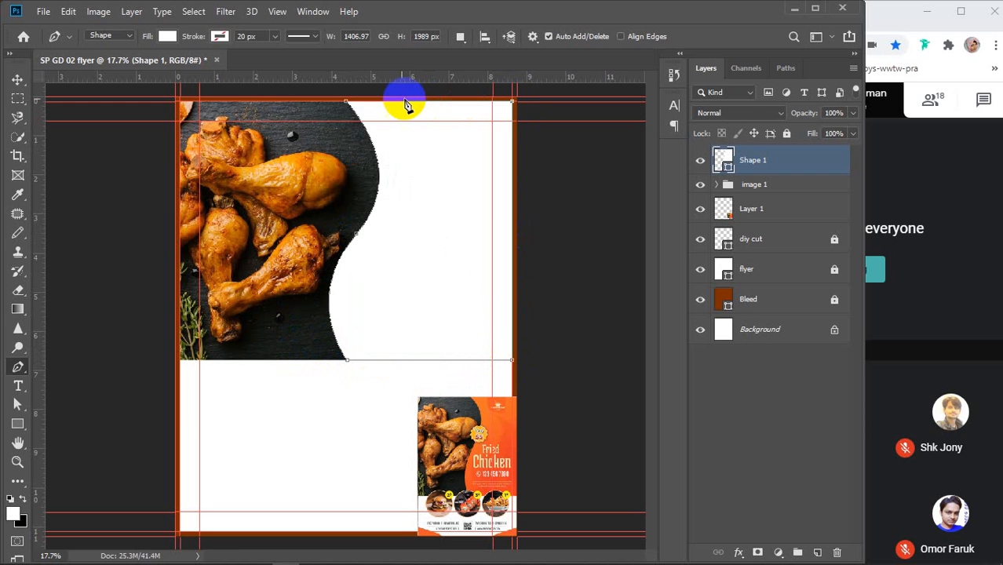
{"action": "left_click", "coordinate": [347, 103]}
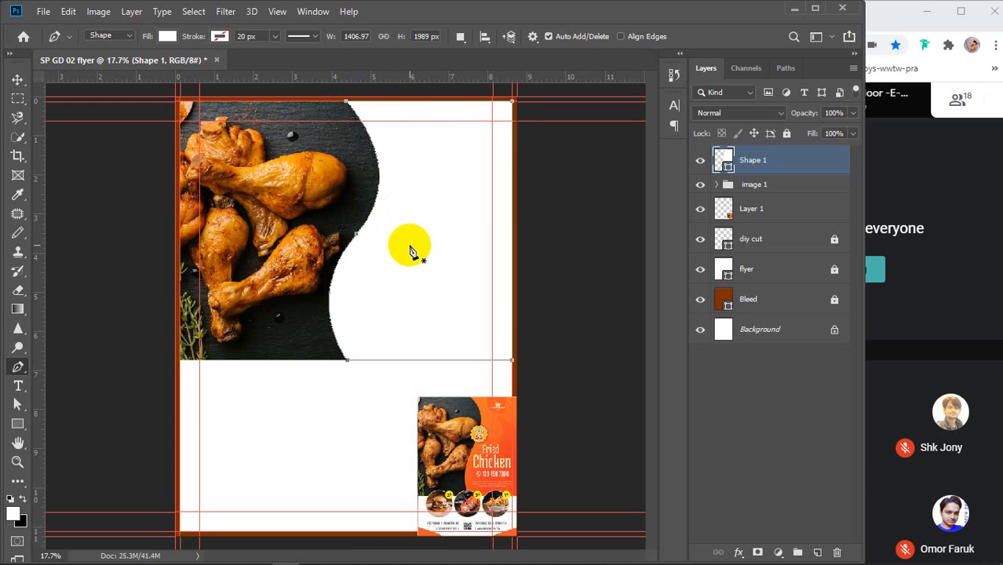
Step: Fill the S-curved shape with the orange f47629 sampled from the top of the reference flyer
{"action": "key", "text": "i"}
{"action": "left_click", "coordinate": [486, 405]}
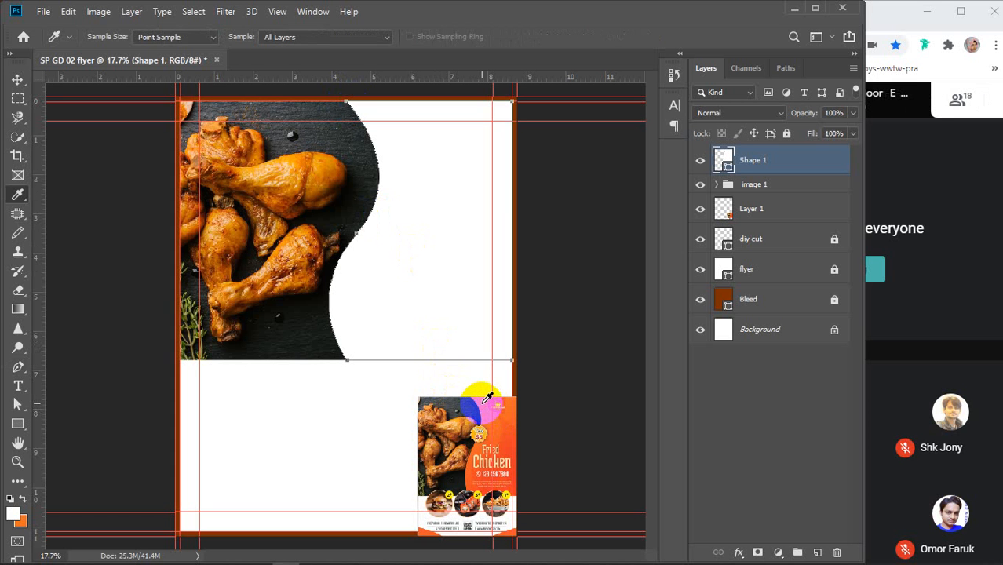
{"action": "double_click", "coordinate": [724, 158]}
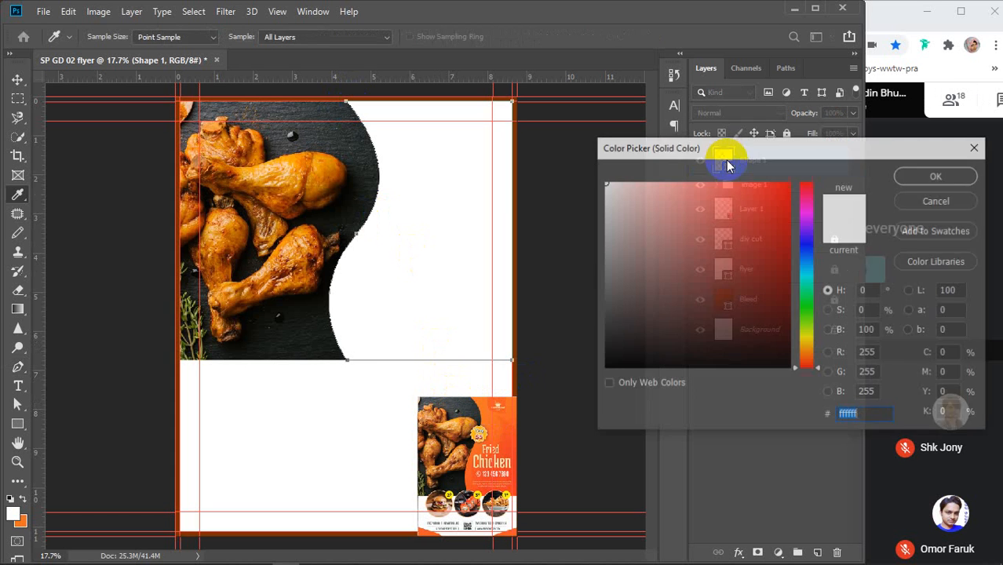
{"action": "left_click", "coordinate": [486, 407]}
{"action": "left_click", "coordinate": [947, 174]}
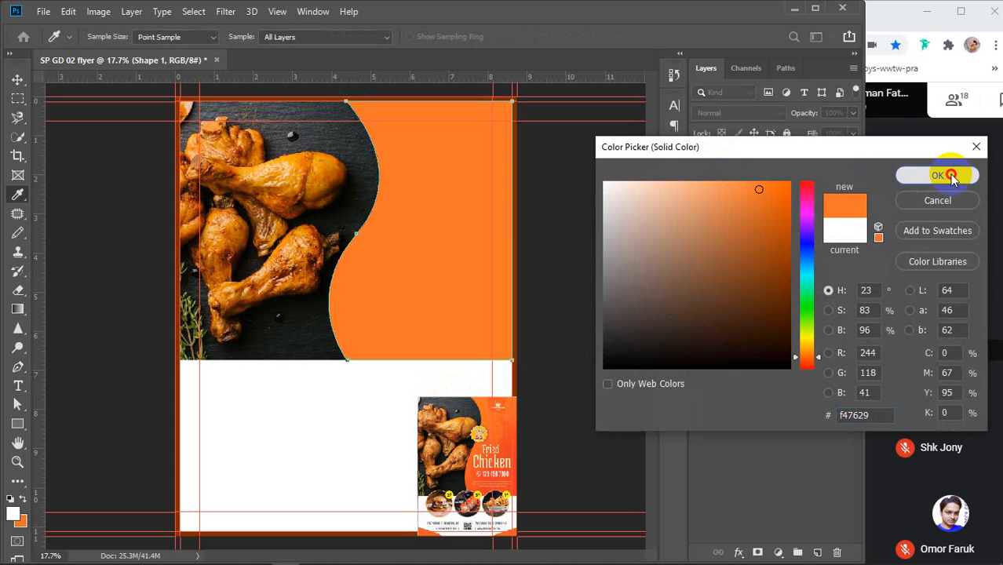
{"action": "key", "text": "v"}
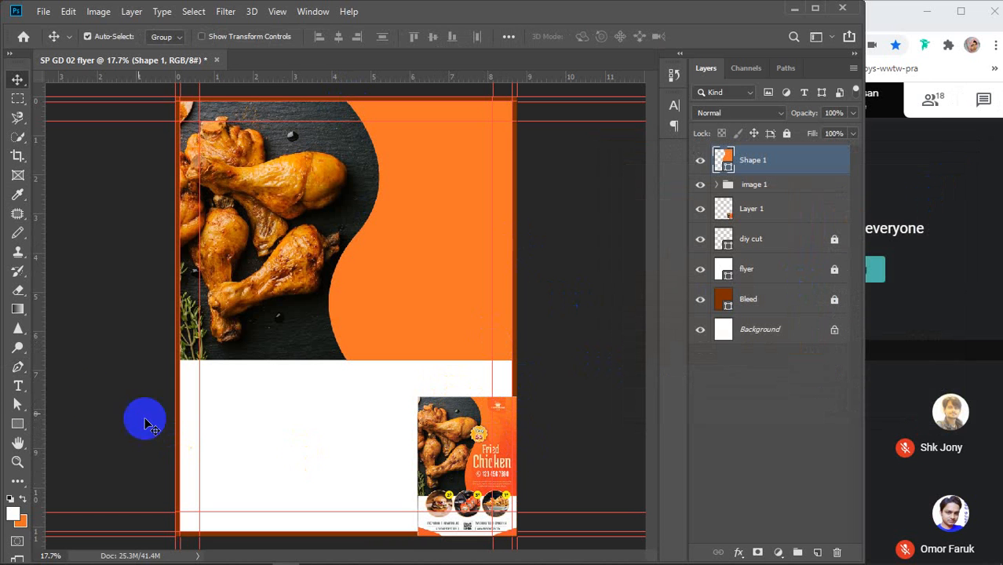
Step: Draw a tag-like Pen shape about 456 × 372 px hanging from the flyer's top edge over the orange area
{"action": "left_click", "coordinate": [17, 370]}
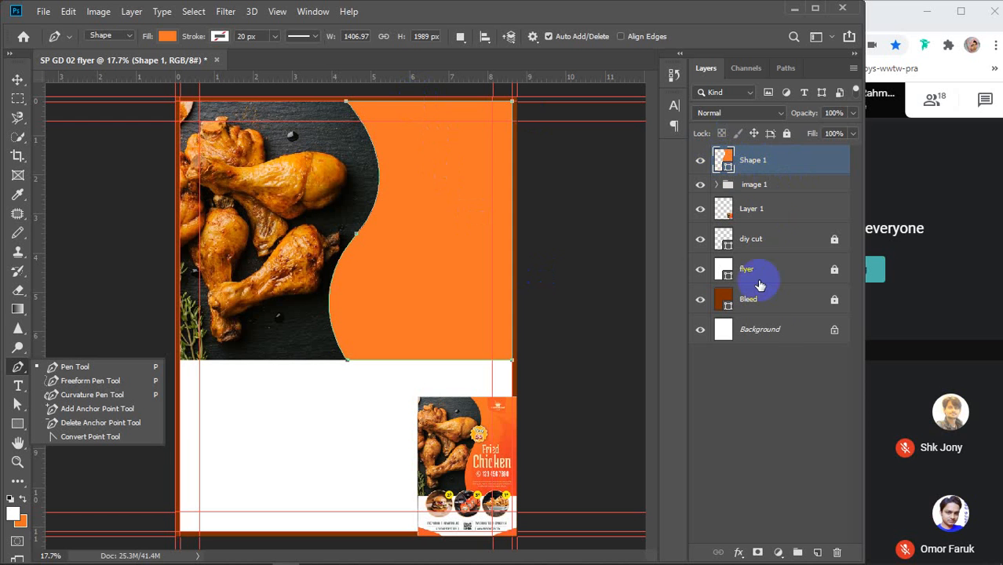
{"action": "left_click", "coordinate": [764, 370]}
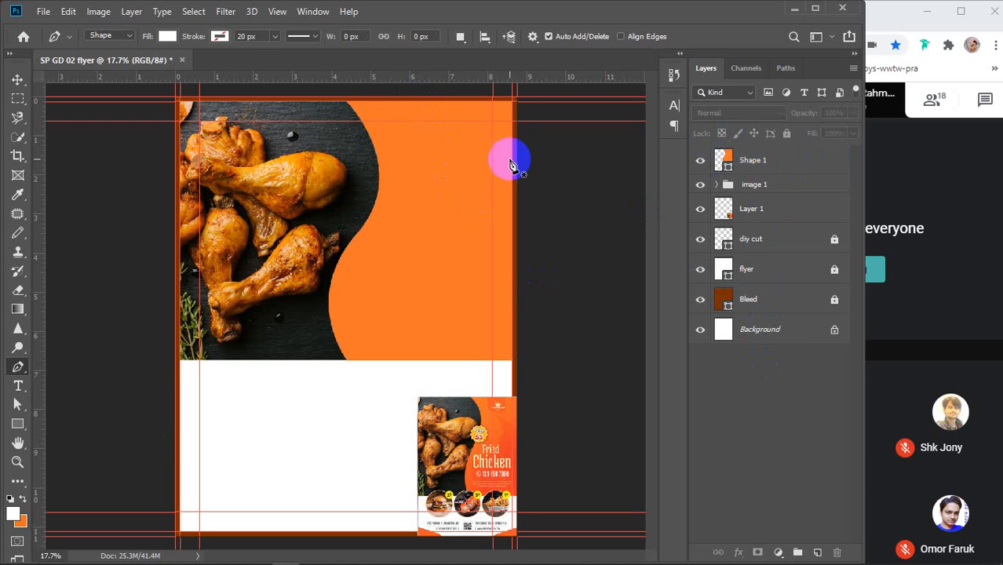
{"action": "left_click", "coordinate": [473, 108]}
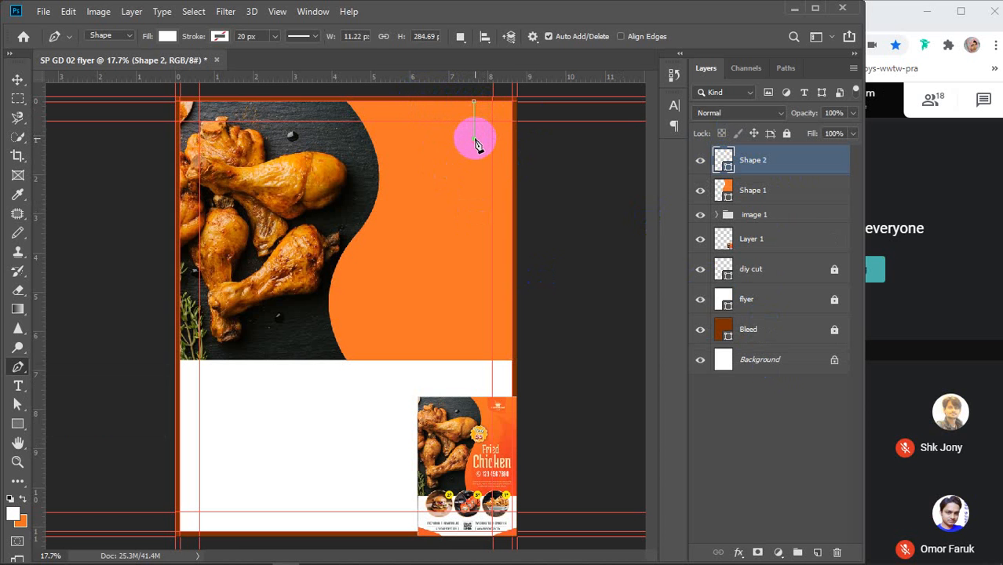
{"action": "left_click", "coordinate": [474, 139]}
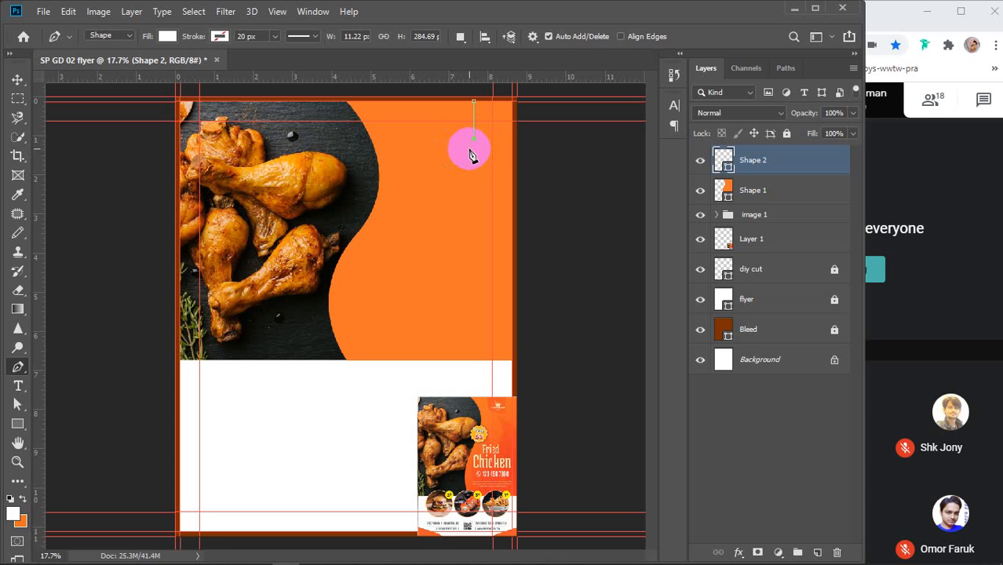
{"action": "mouse_move", "coordinate": [468, 149]}
{"action": "left_mouse_down"}
{"action": "mouse_move", "coordinate": [418, 143]}
{"action": "mouse_move", "coordinate": [417, 110]}
{"action": "left_mouse_up"}
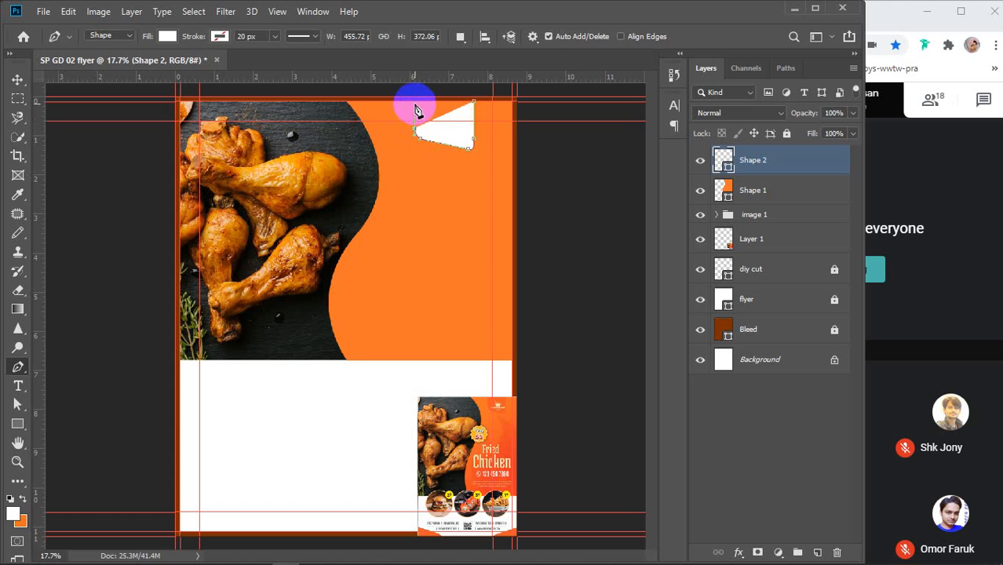
{"action": "left_click", "coordinate": [415, 101]}
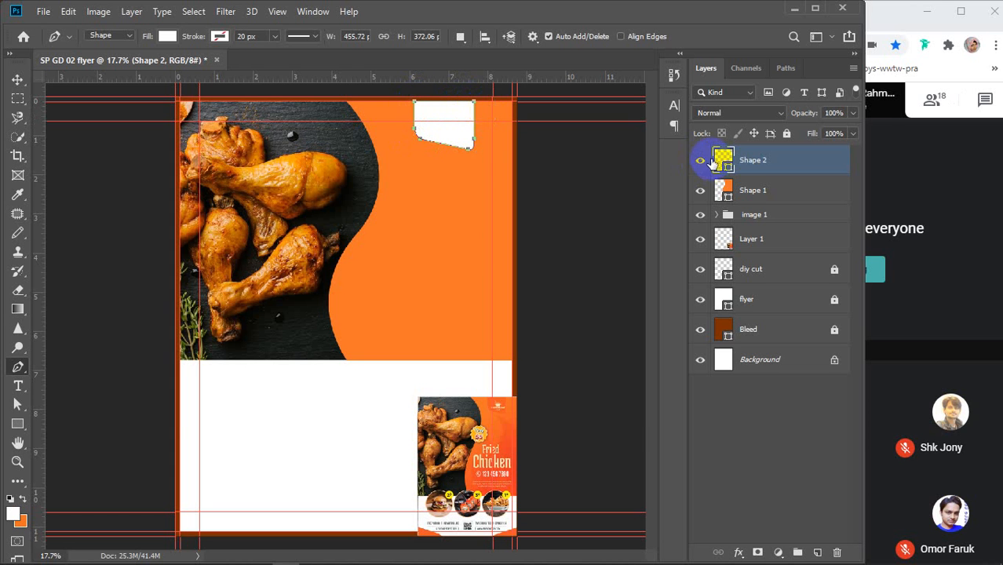
Step: Fill the tag shape with the darker orange f65f2a sampled from the reference flyer's logo tag
{"action": "double_click", "coordinate": [728, 163]}
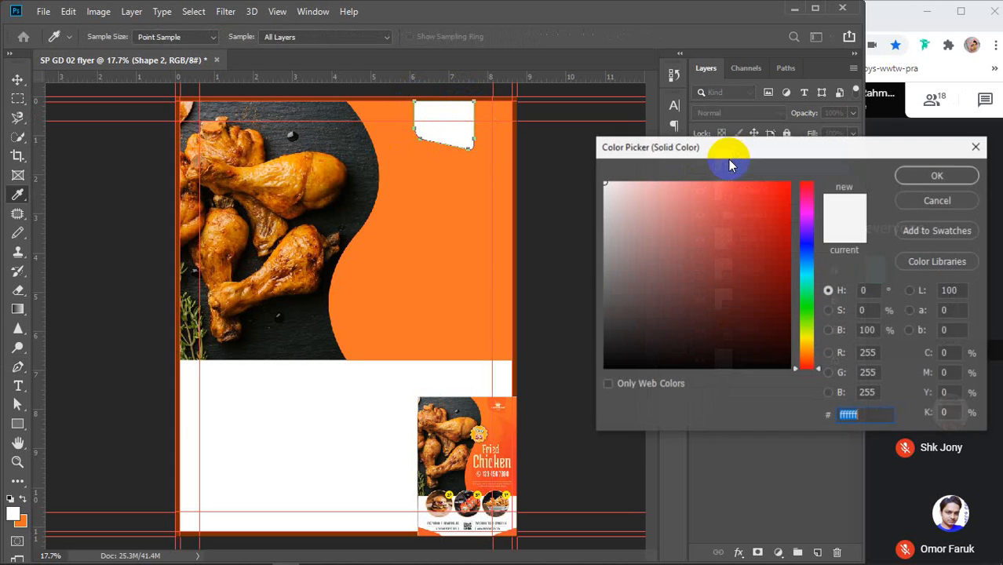
{"action": "left_click", "coordinate": [493, 400]}
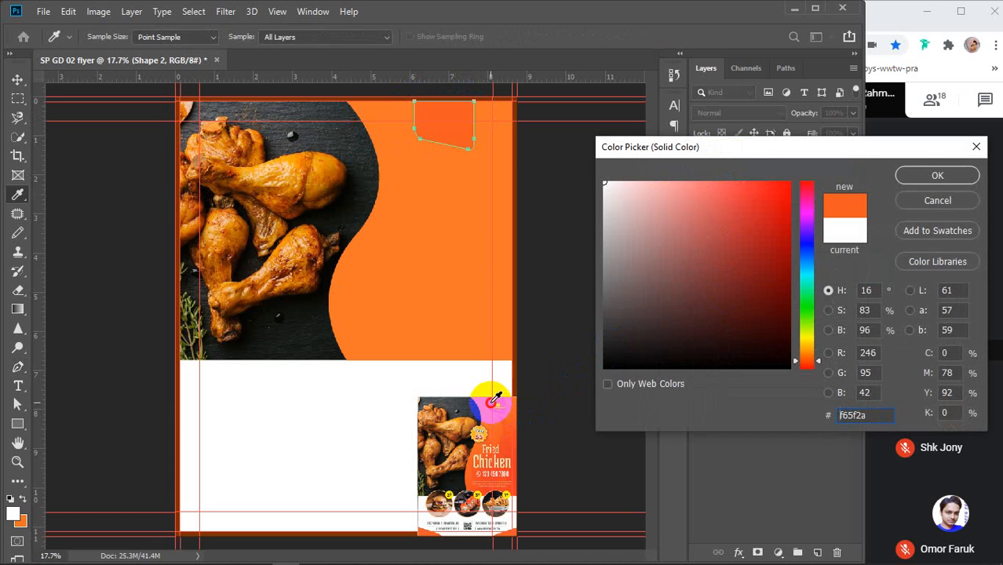
{"action": "left_click", "coordinate": [921, 176]}
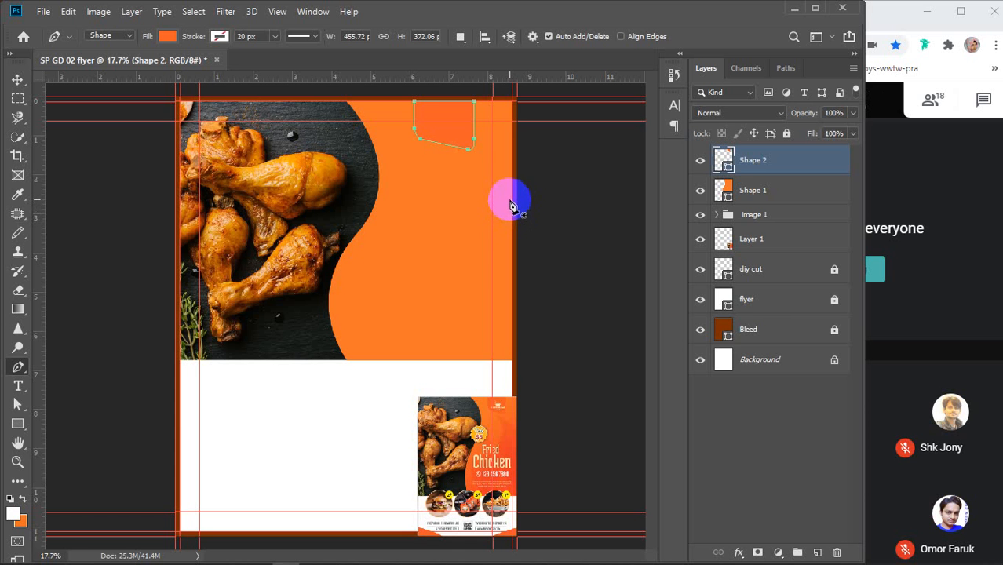
Step: Draw a closed flame-like Pen shape about 1331 × 1625 px over the orange panel, with two curved tips and a straight right side
{"action": "left_click", "coordinate": [512, 204]}
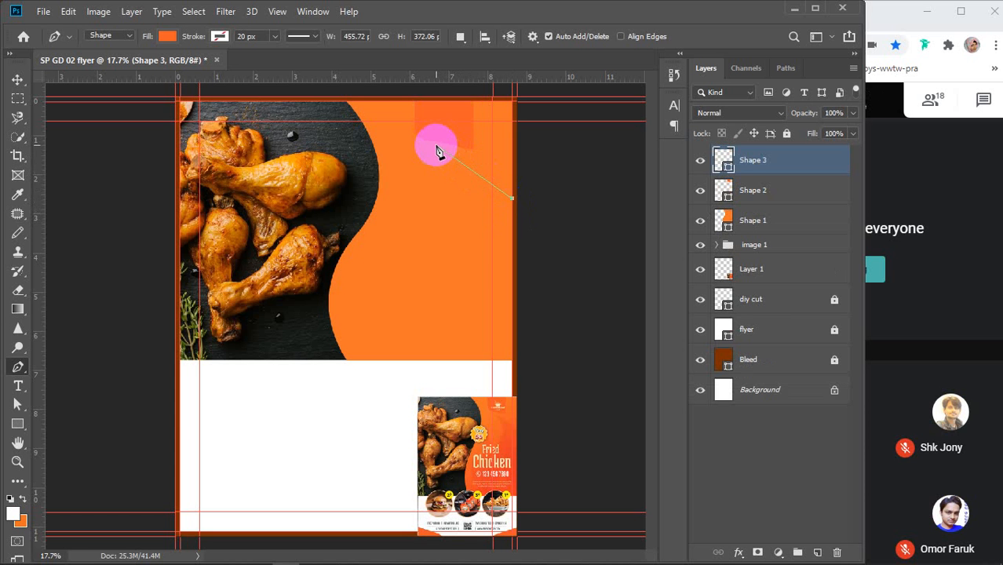
{"action": "left_click_drag", "start_coordinate": [436, 150], "coordinate": [406, 152]}
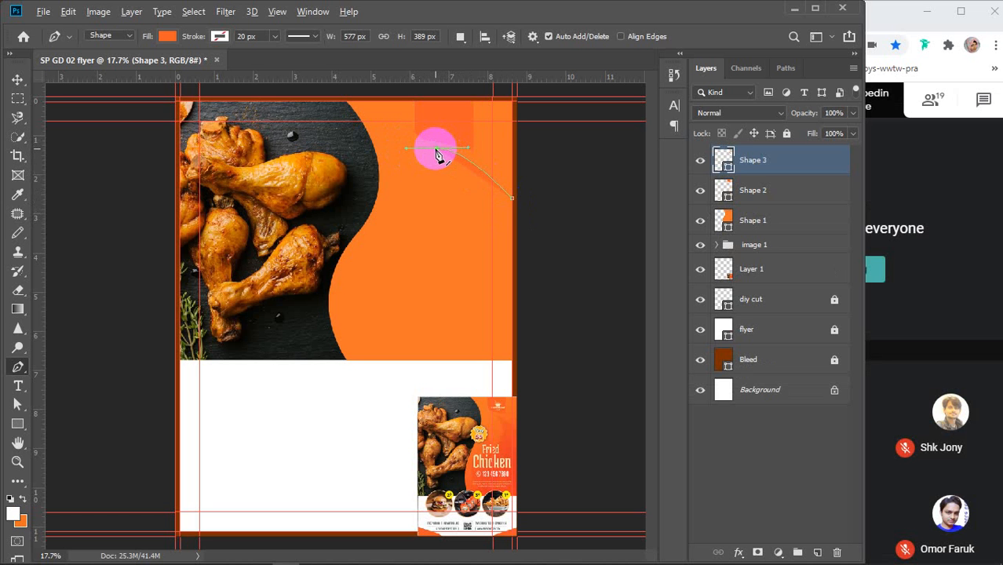
{"action": "left_click", "coordinate": [436, 150]}
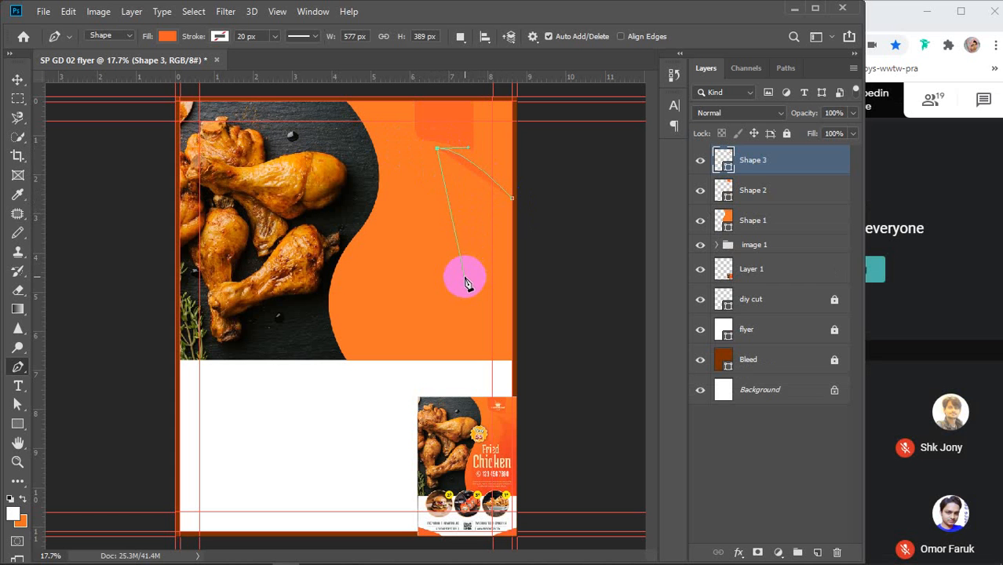
{"action": "left_click_drag", "start_coordinate": [445, 237], "coordinate": [411, 273]}
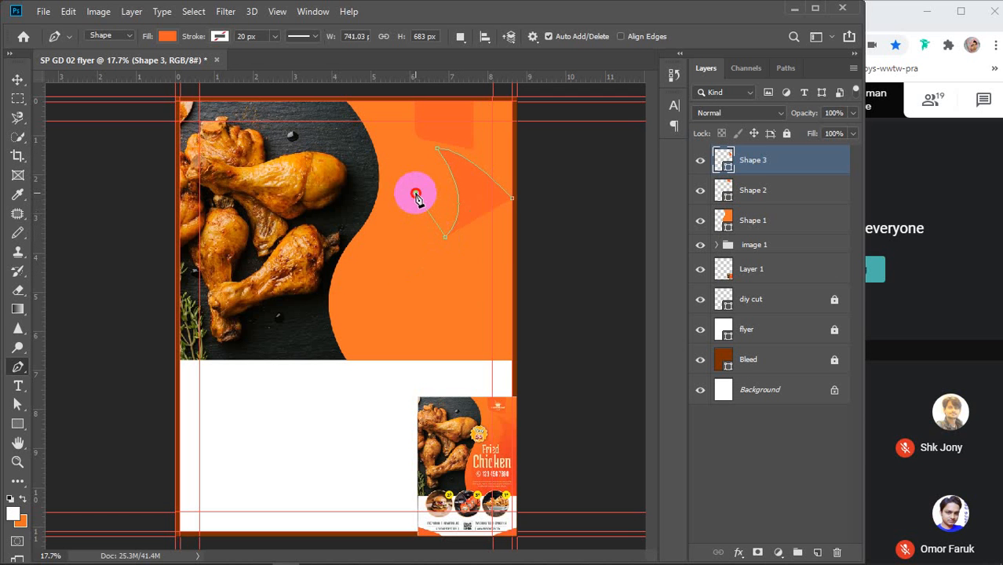
{"action": "left_click_drag", "start_coordinate": [416, 193], "coordinate": [373, 174]}
{"action": "key", "text": "ctrl+z"}
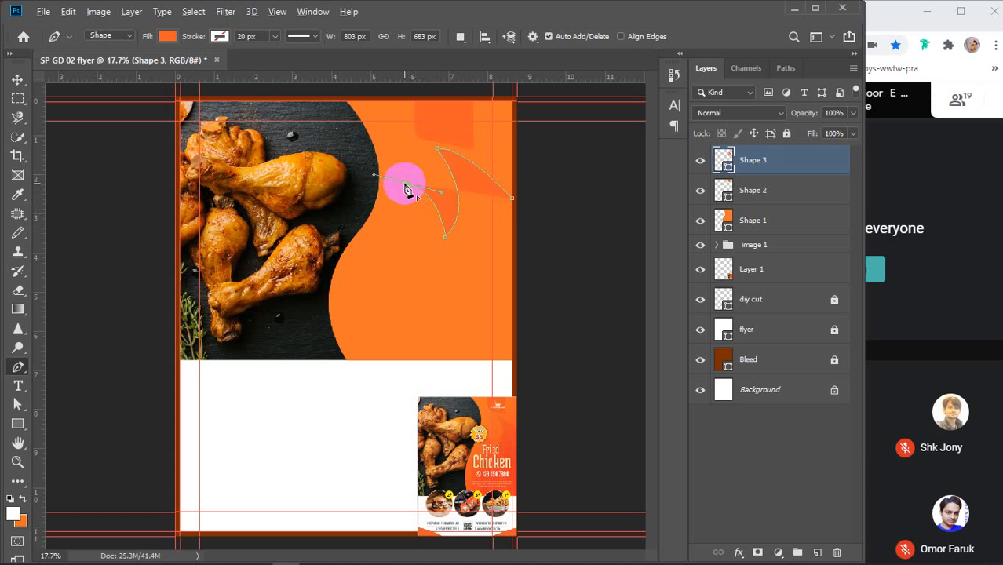
{"action": "left_click", "coordinate": [407, 189]}
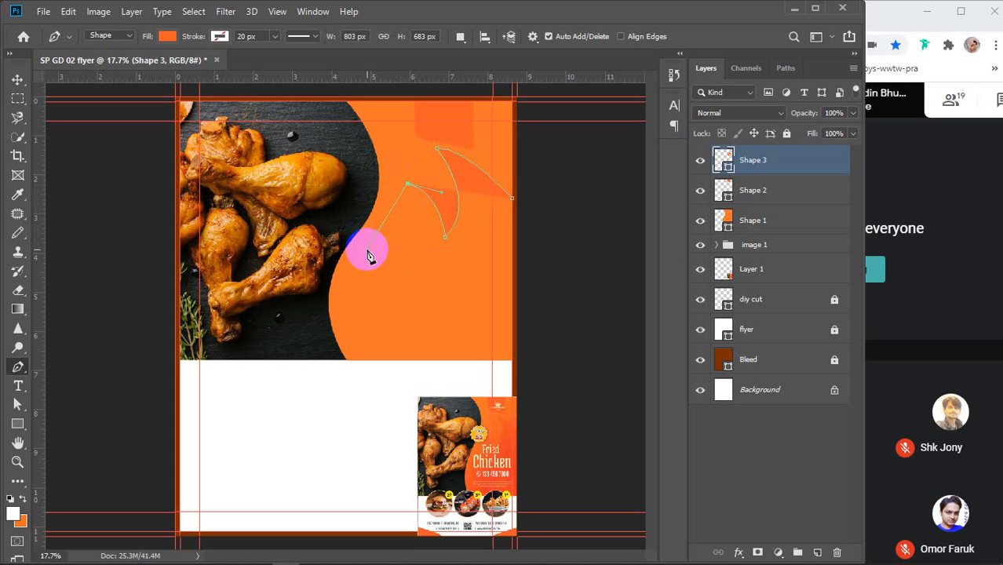
{"action": "left_click_drag", "start_coordinate": [366, 249], "coordinate": [328, 273]}
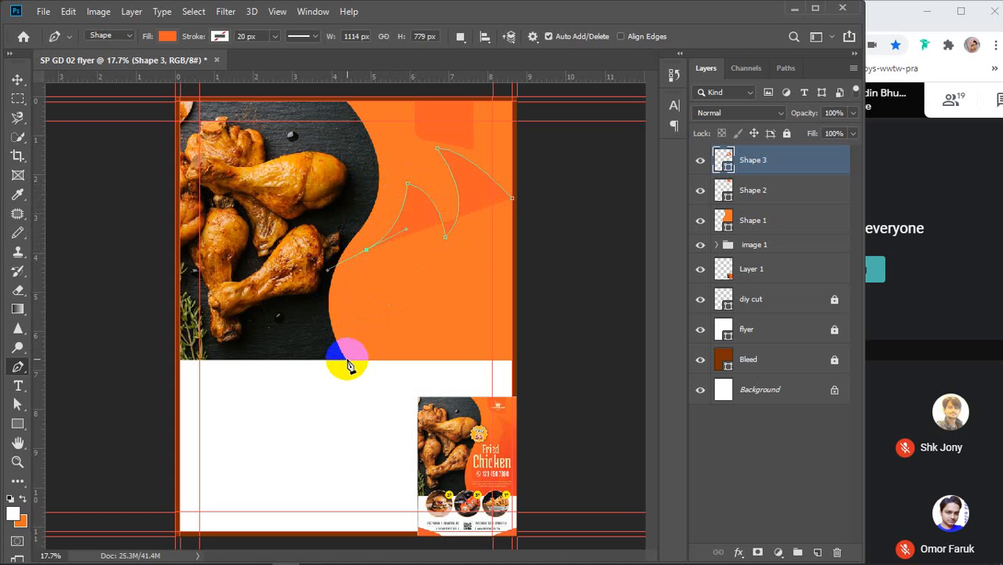
{"action": "left_click_drag", "start_coordinate": [350, 367], "coordinate": [352, 371]}
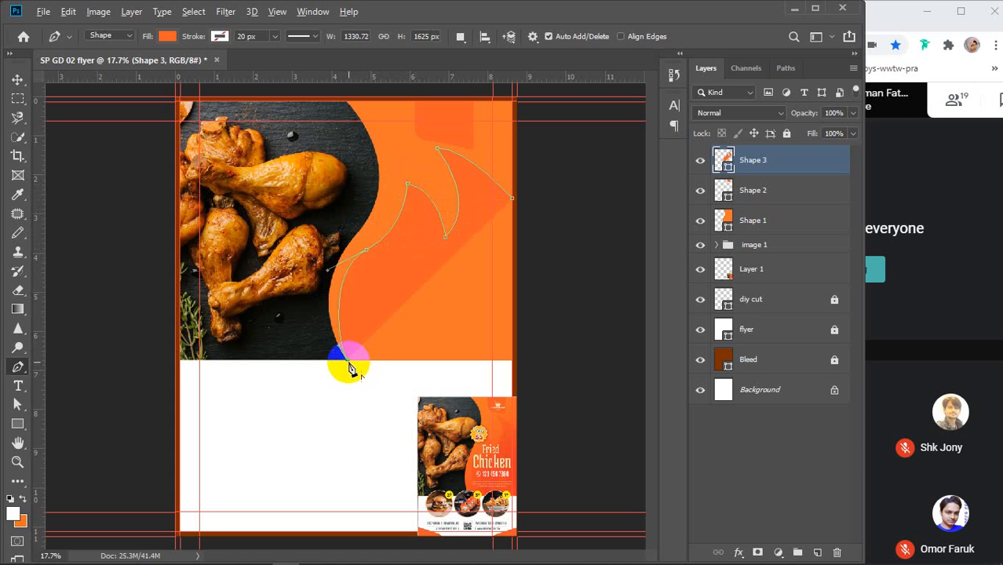
{"action": "left_click", "coordinate": [512, 360]}
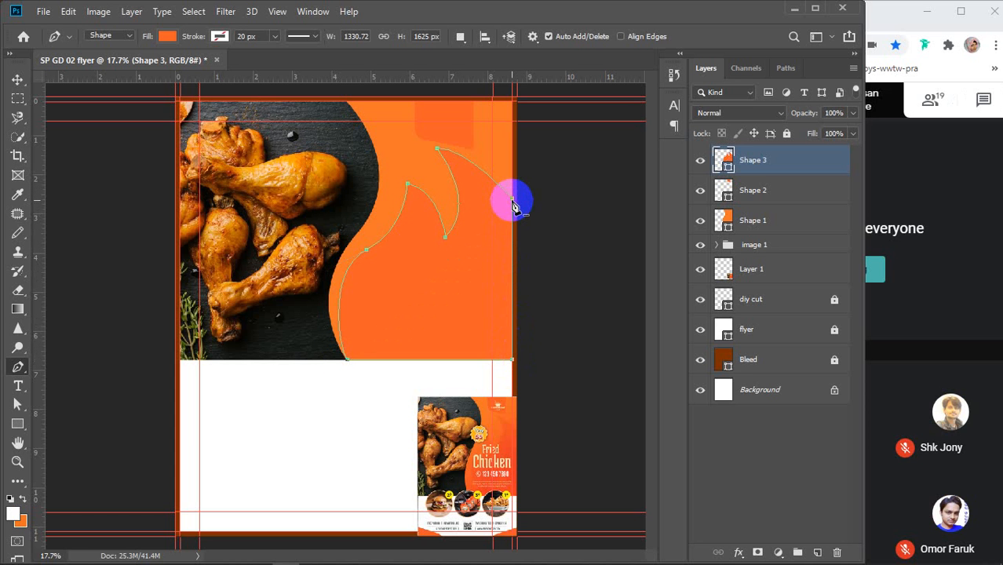
{"action": "left_click", "coordinate": [511, 206]}
Step: Reshape the flame's lower left curve to follow the orange panel's edge, widening the shape to about 1375 px
{"action": "key", "text": "a"}
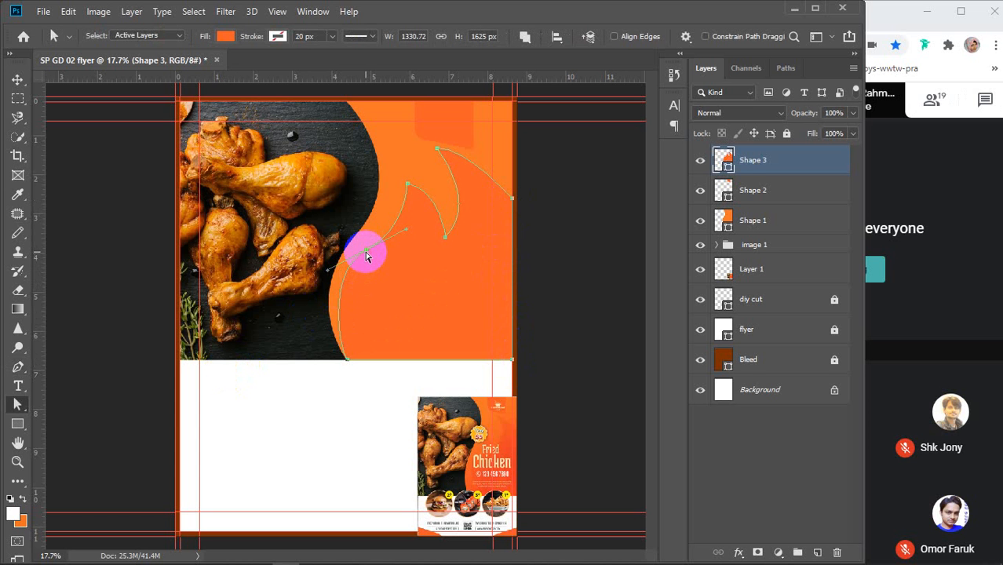
{"action": "left_click", "coordinate": [366, 251]}
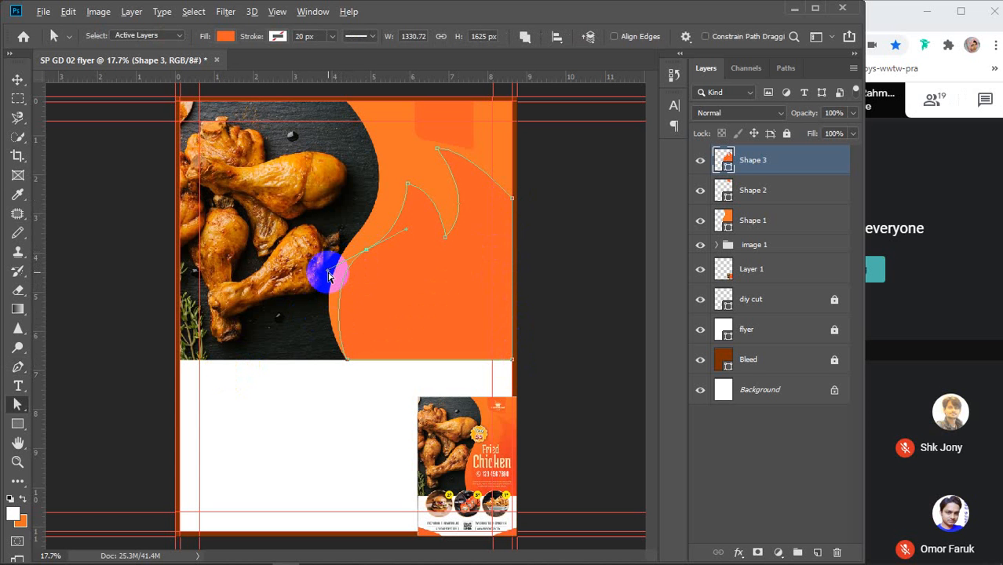
{"action": "mouse_move", "coordinate": [328, 275]}
{"action": "left_mouse_down"}
{"action": "mouse_move", "coordinate": [310, 276]}
{"action": "mouse_move", "coordinate": [312, 286]}
{"action": "left_mouse_up"}
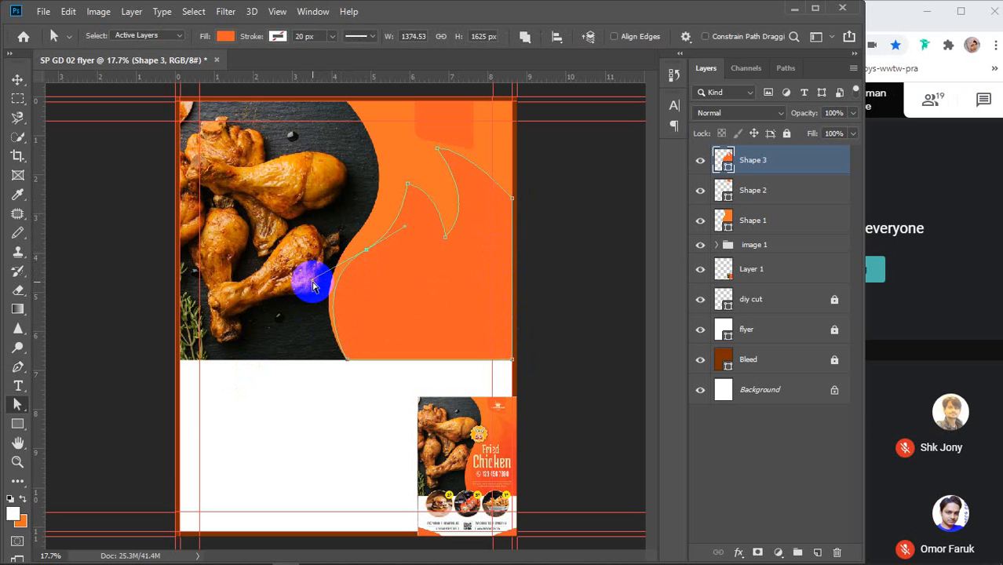
{"action": "key", "text": "v"}
{"action": "left_click", "coordinate": [541, 284]}
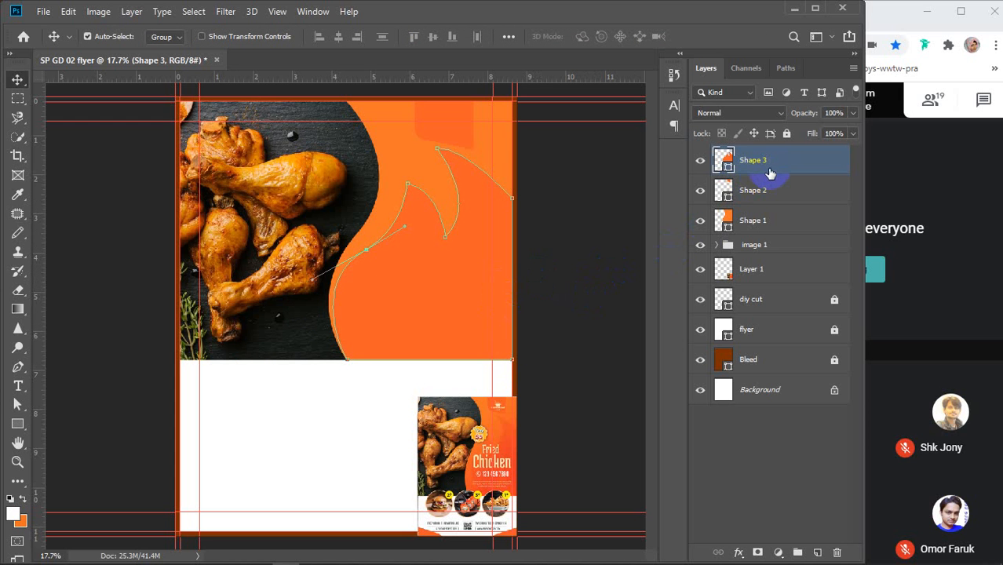
{"action": "left_click", "coordinate": [795, 450]}
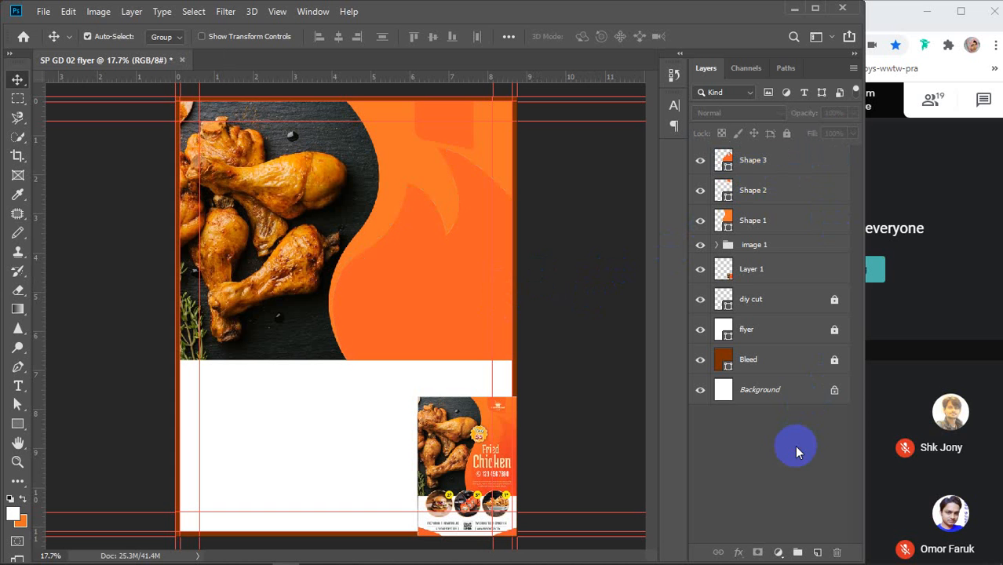
Step: Fill the flame shape with a linear gradient from the panel's orange to the red-orange sampled from the reference flyer
{"action": "left_click", "coordinate": [789, 158]}
{"action": "left_click", "coordinate": [17, 424]}
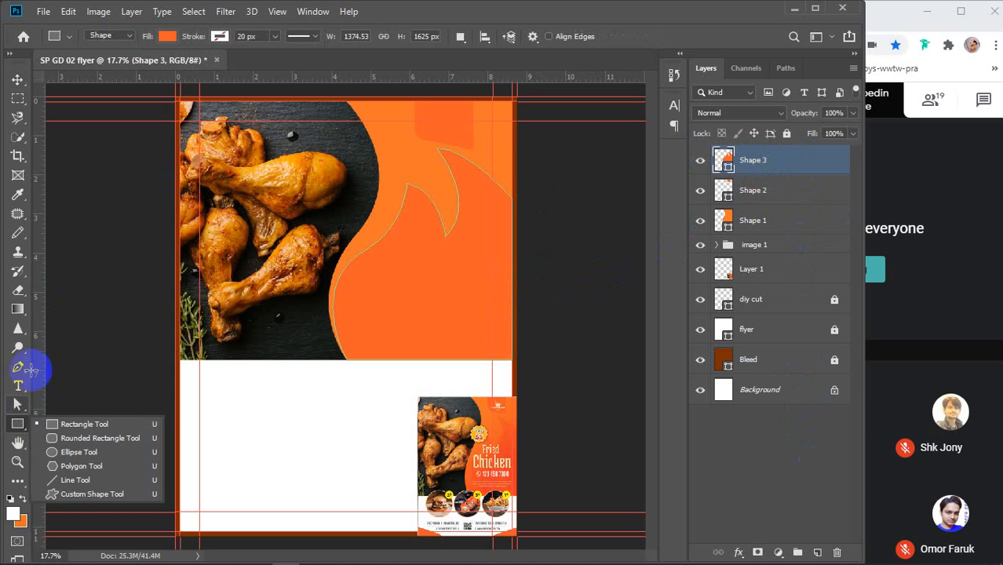
{"action": "left_click", "coordinate": [165, 36]}
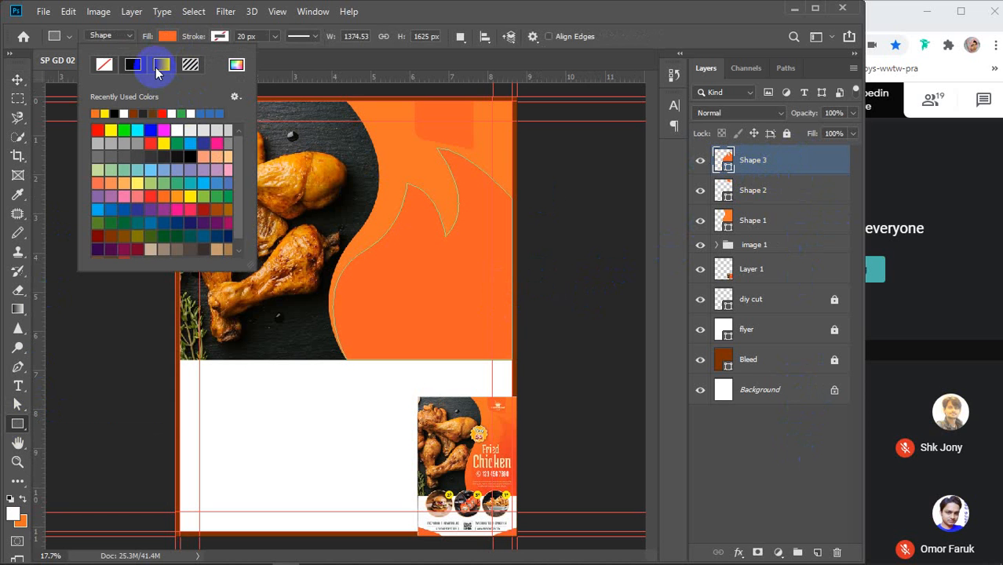
{"action": "left_click", "coordinate": [160, 65]}
{"action": "left_click", "coordinate": [144, 201]}
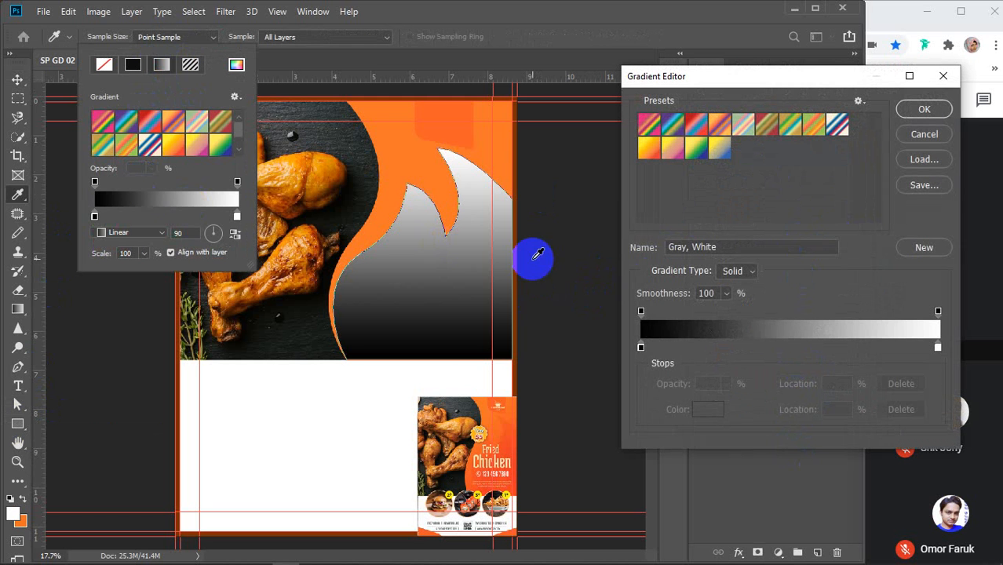
{"action": "left_click", "coordinate": [640, 347]}
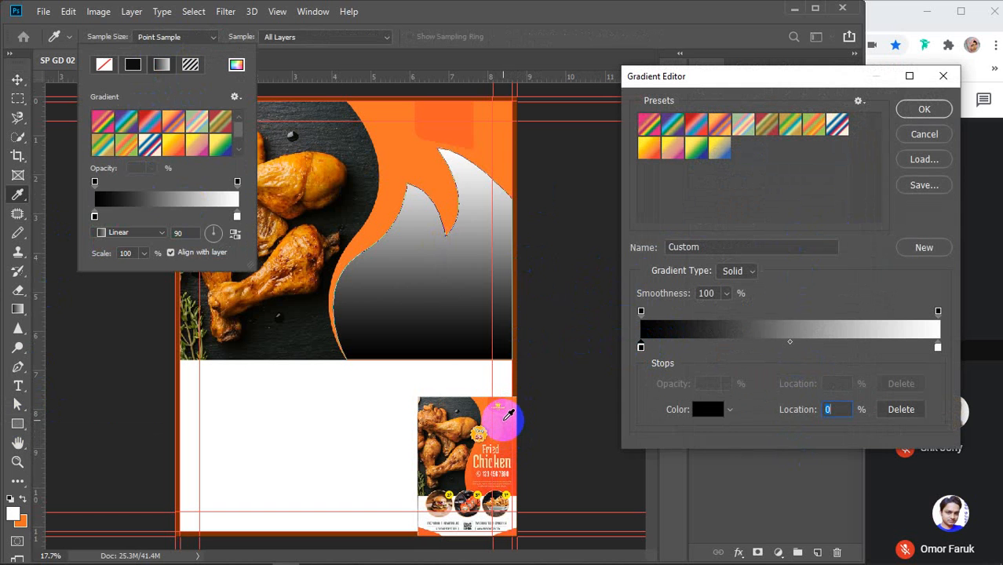
{"action": "left_click", "coordinate": [507, 417]}
{"action": "left_click", "coordinate": [510, 140]}
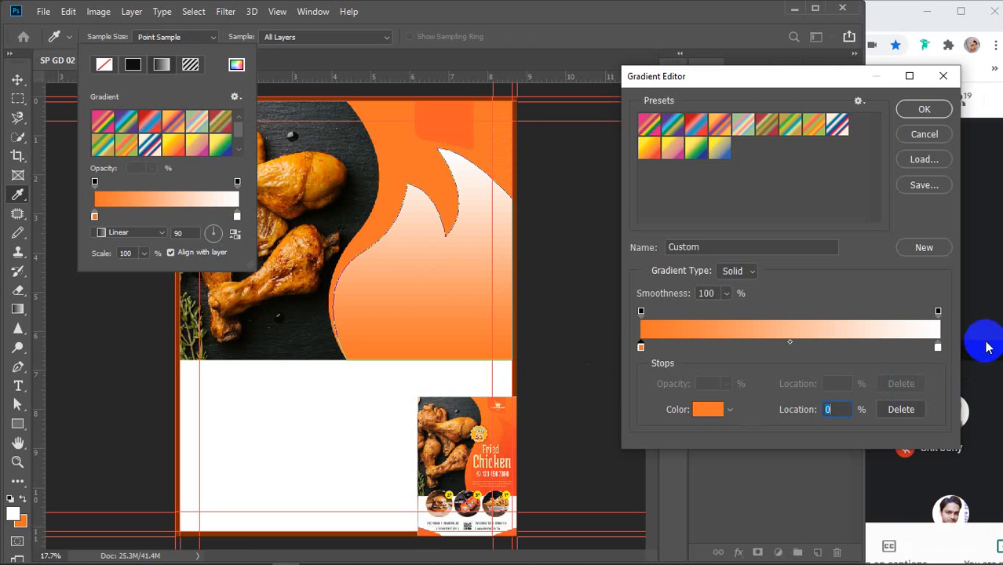
{"action": "left_click", "coordinate": [937, 347]}
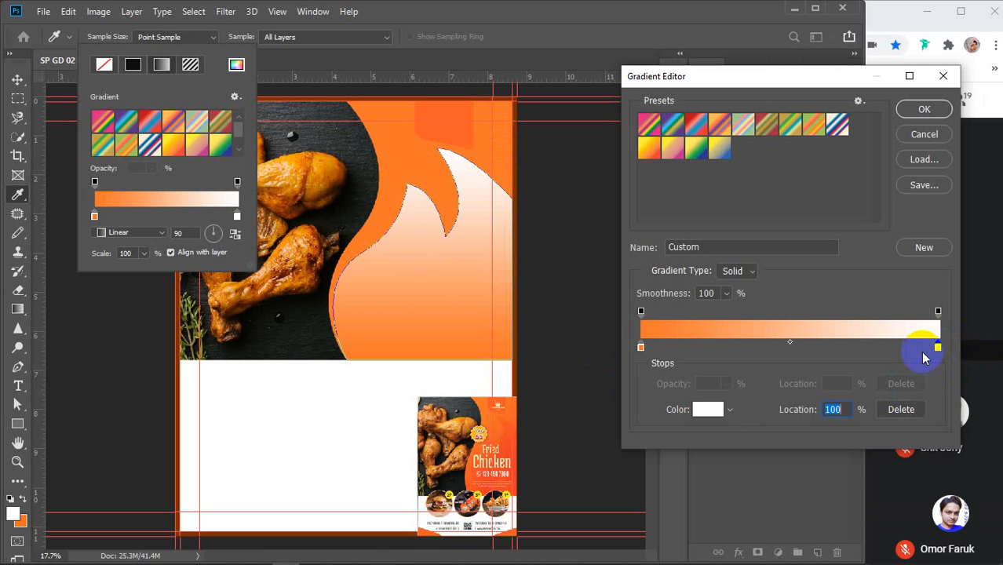
{"action": "left_click", "coordinate": [520, 481]}
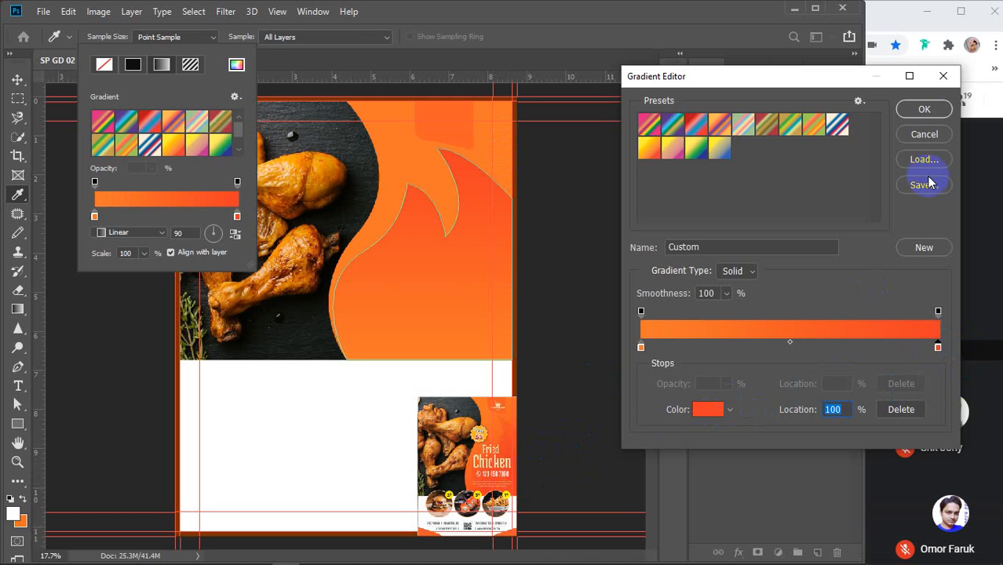
{"action": "left_click", "coordinate": [924, 110]}
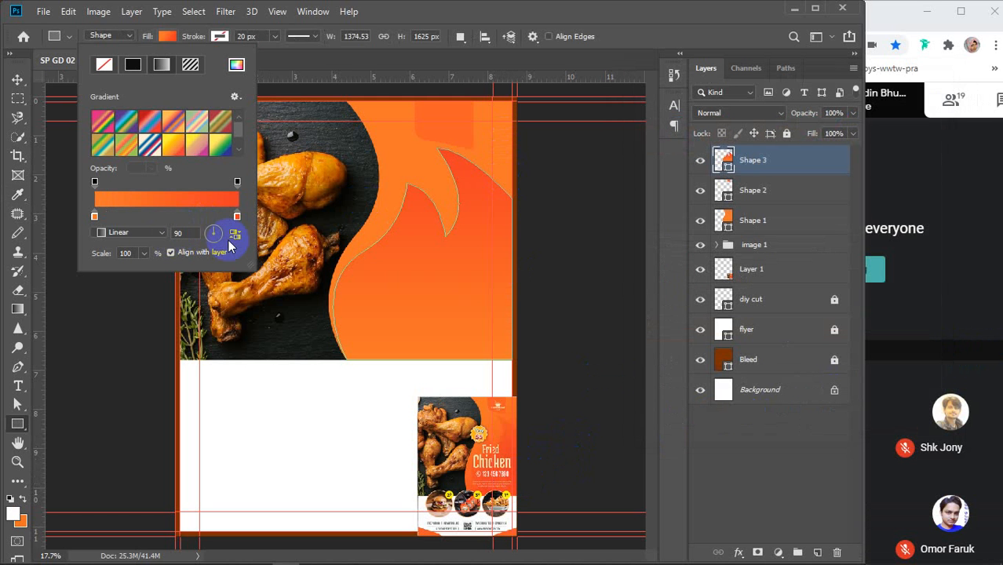
Step: Set the flame gradient's angle to -45° and its scale to 85%
{"action": "left_click", "coordinate": [217, 239]}
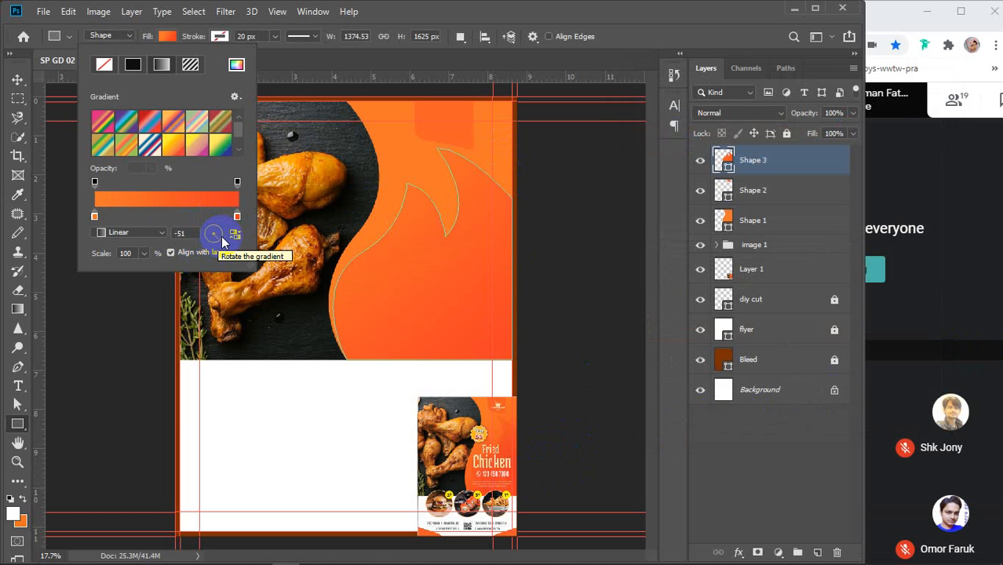
{"action": "left_click", "coordinate": [222, 242]}
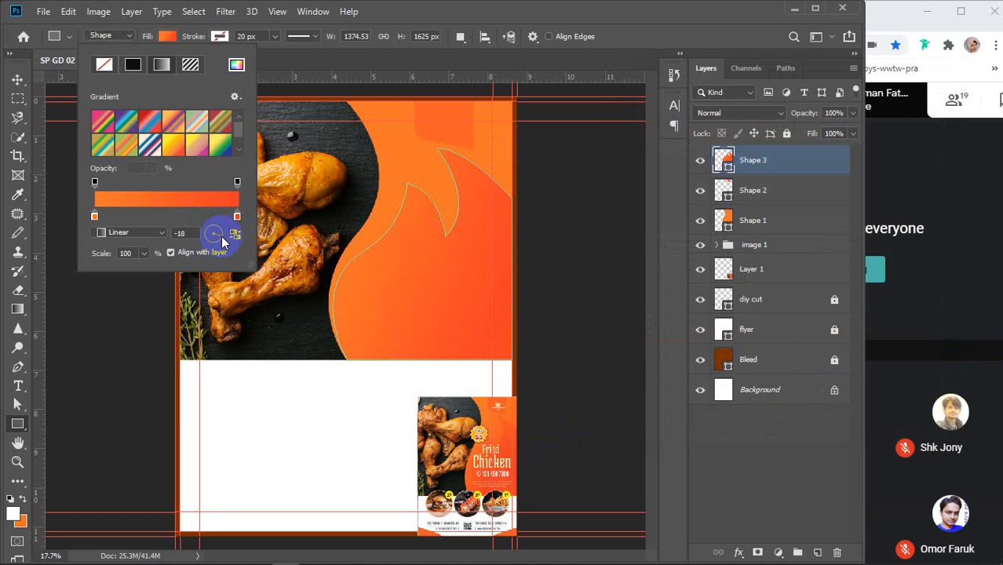
{"action": "left_click", "coordinate": [219, 240]}
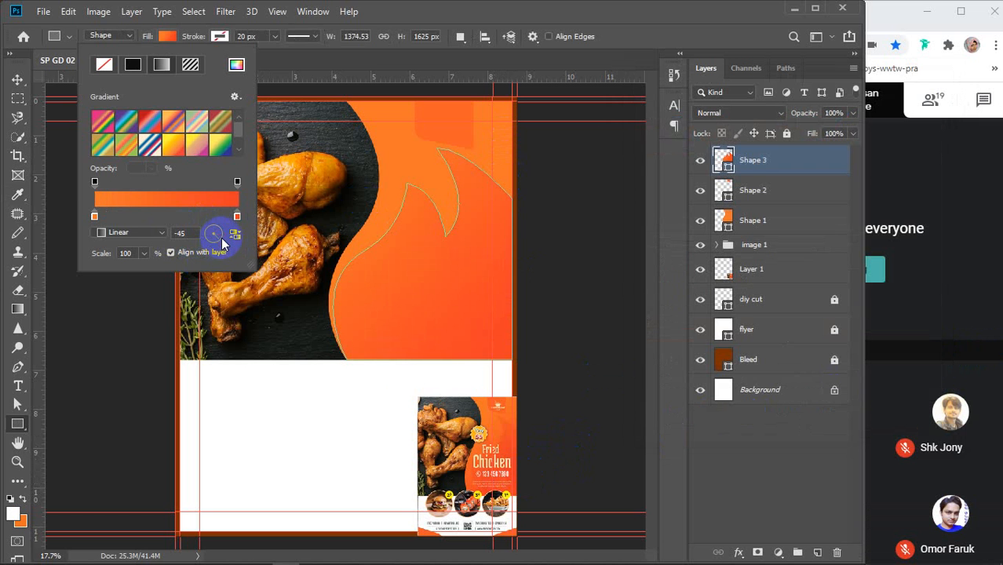
{"action": "left_click", "coordinate": [144, 253]}
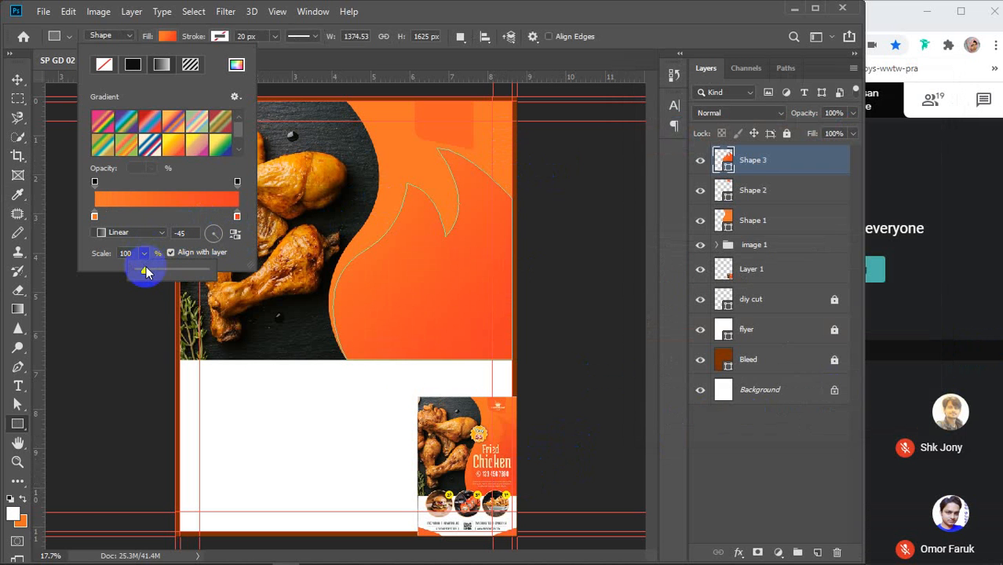
{"action": "left_click_drag", "start_coordinate": [147, 271], "coordinate": [139, 271]}
{"action": "left_click", "coordinate": [134, 251]}
{"action": "type", "text": "78"}
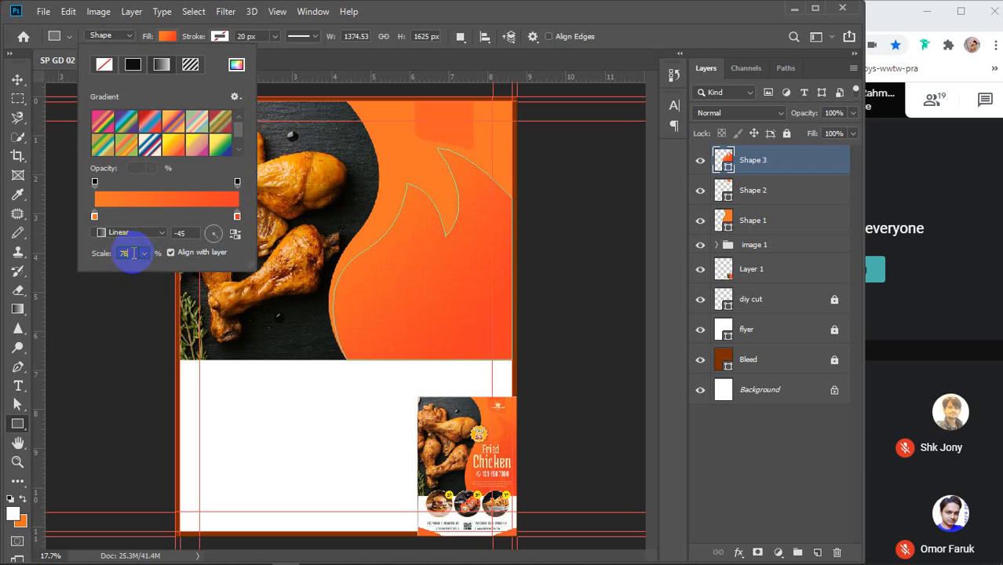
{"action": "key", "text": "Up"}
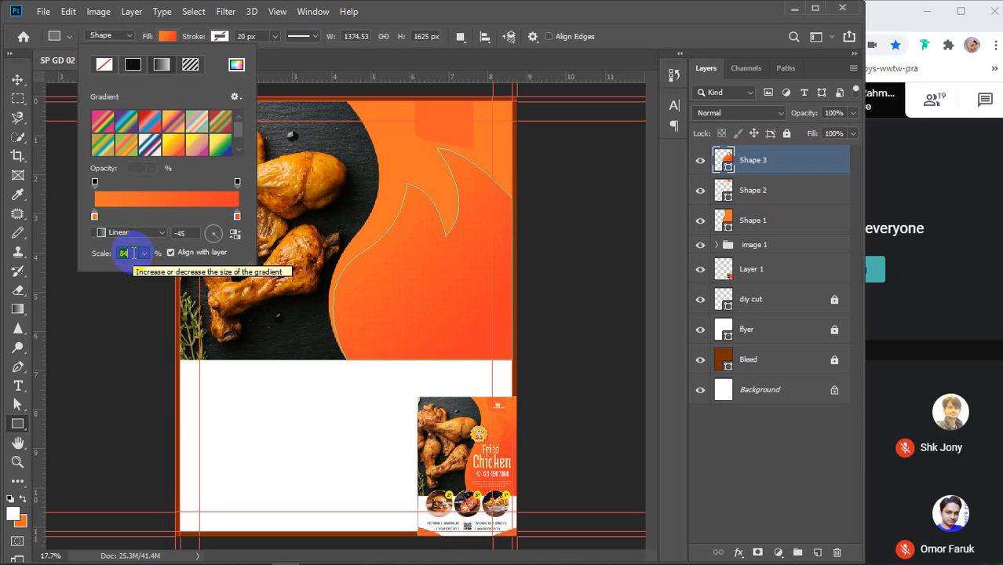
{"action": "key", "text": "Up"}
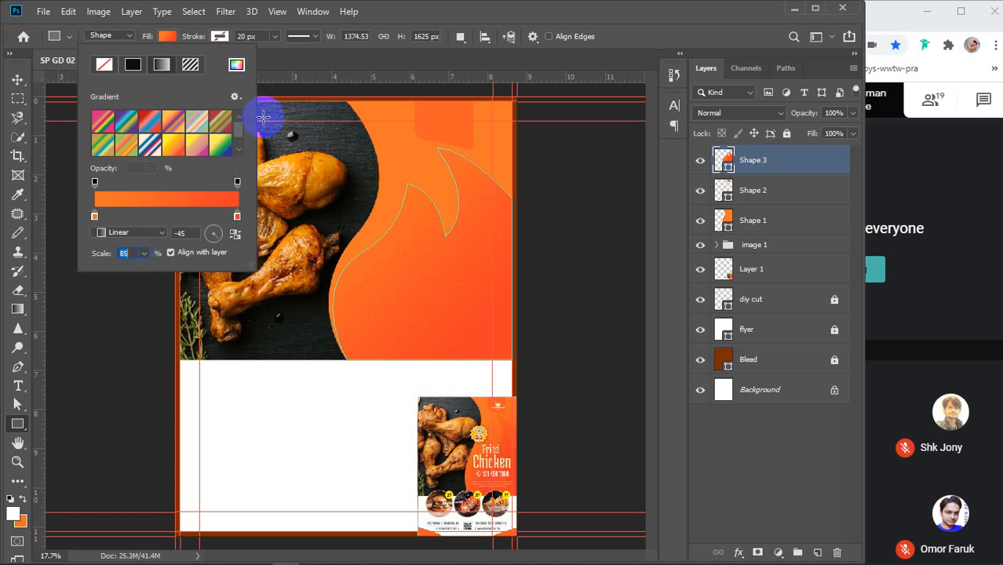
{"action": "left_click", "coordinate": [166, 37]}
{"action": "left_click", "coordinate": [15, 79]}
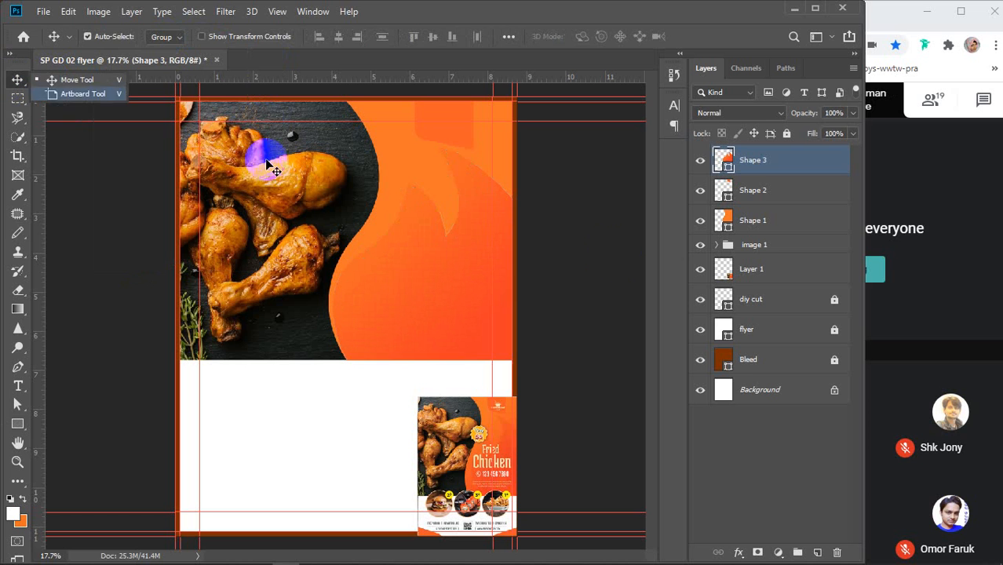
{"action": "left_click", "coordinate": [571, 253]}
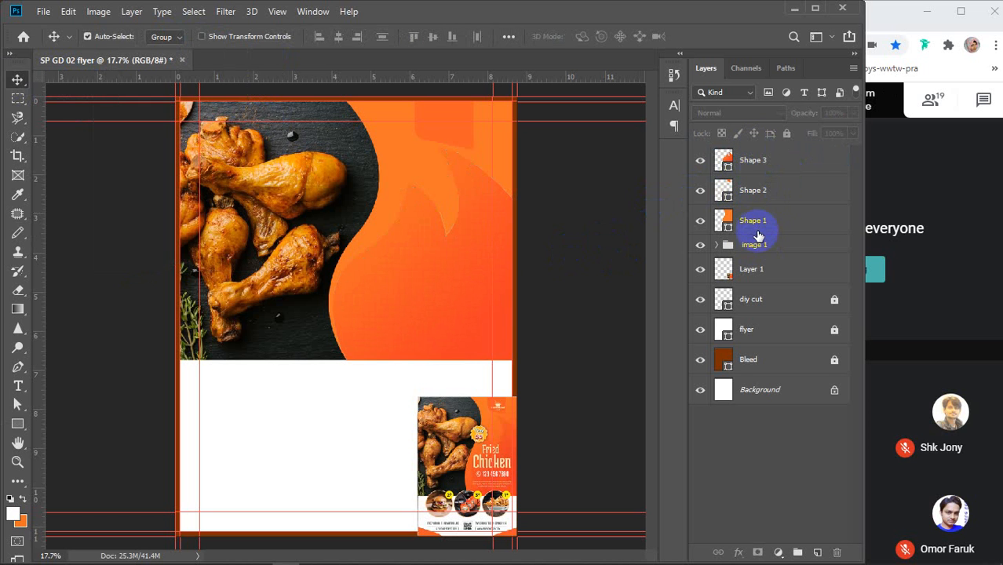
Step: Group the Shape 1, Shape 2 and Shape 3 layers together
{"action": "left_click", "coordinate": [714, 246]}
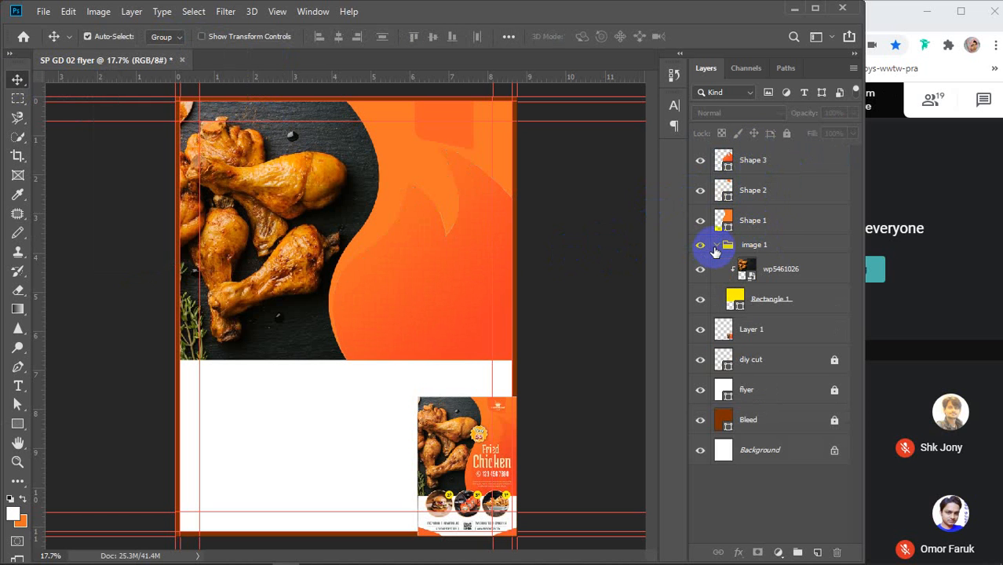
{"action": "left_click", "coordinate": [714, 246]}
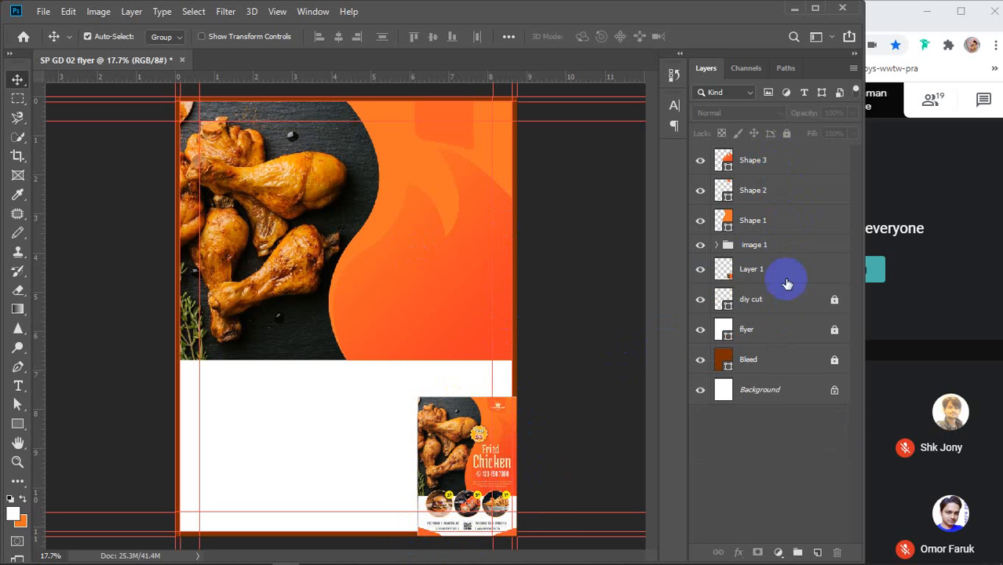
{"action": "left_click", "coordinate": [802, 224]}
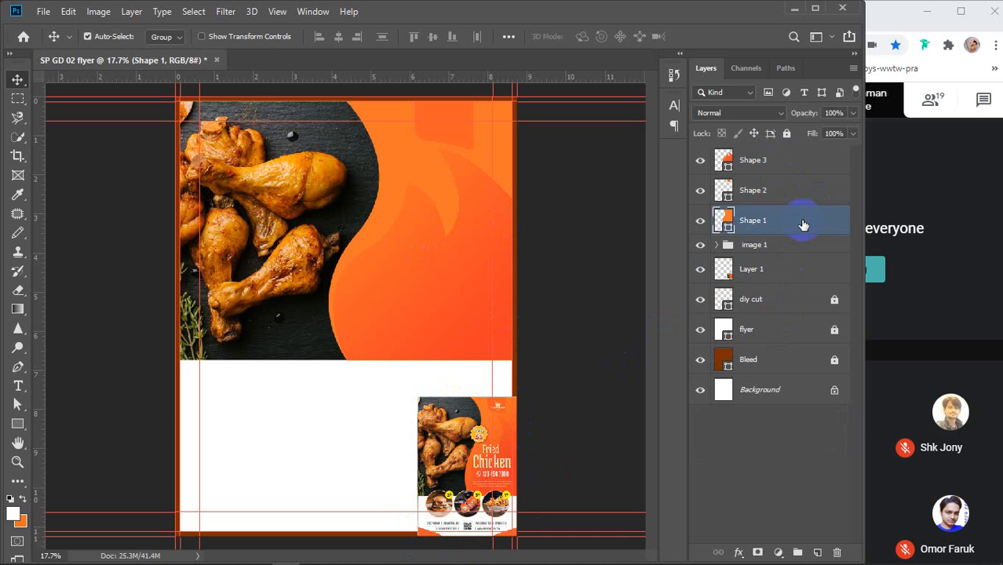
{"action": "left_click", "coordinate": [793, 162], "text": "shift"}
{"action": "key", "text": "ctrl+g"}
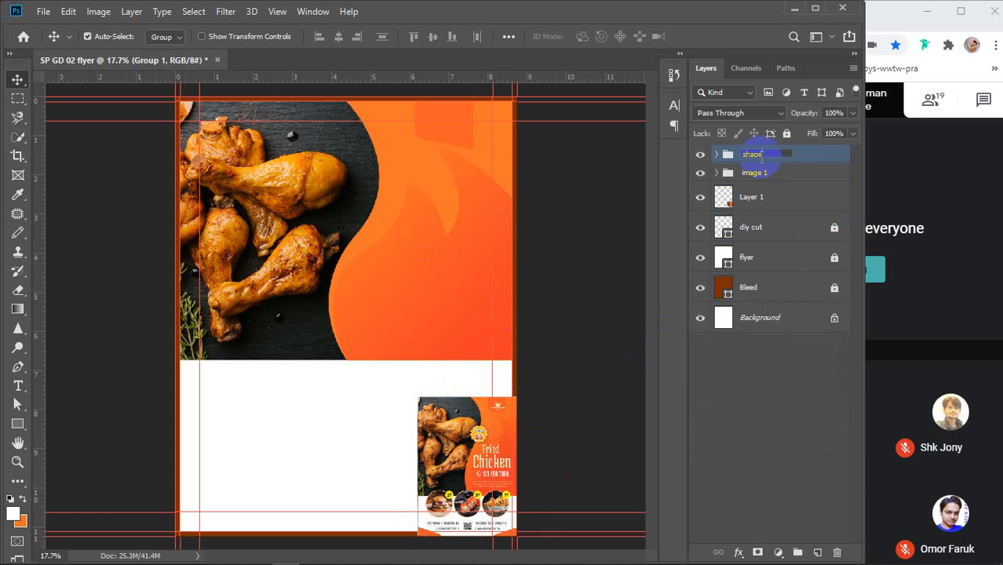
Step: Name the new group of flyer shapes "shape"
{"action": "key", "text": "Return"}
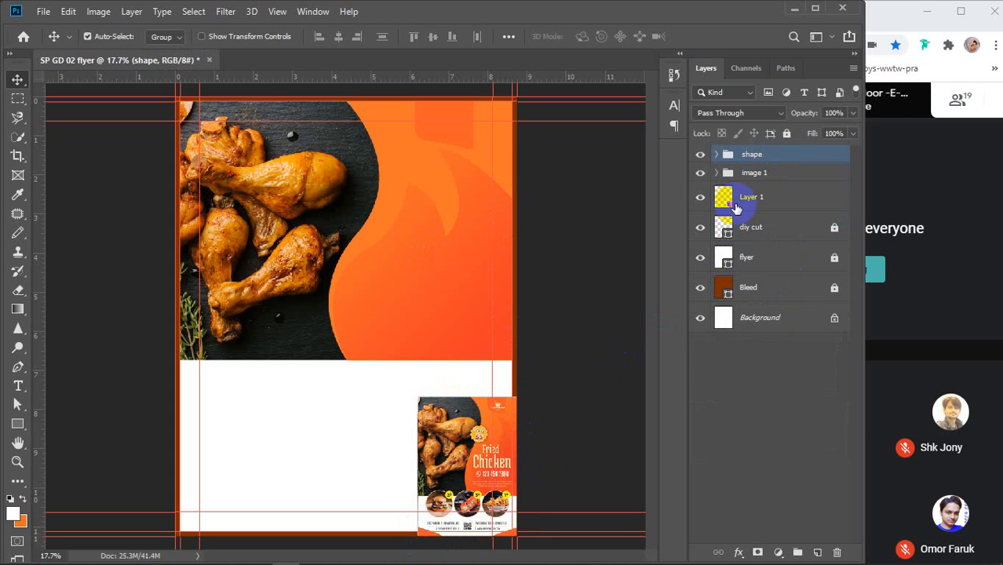
{"action": "left_click", "coordinate": [459, 141]}
{"action": "left_click_drag", "start_coordinate": [459, 141], "coordinate": [493, 165]}
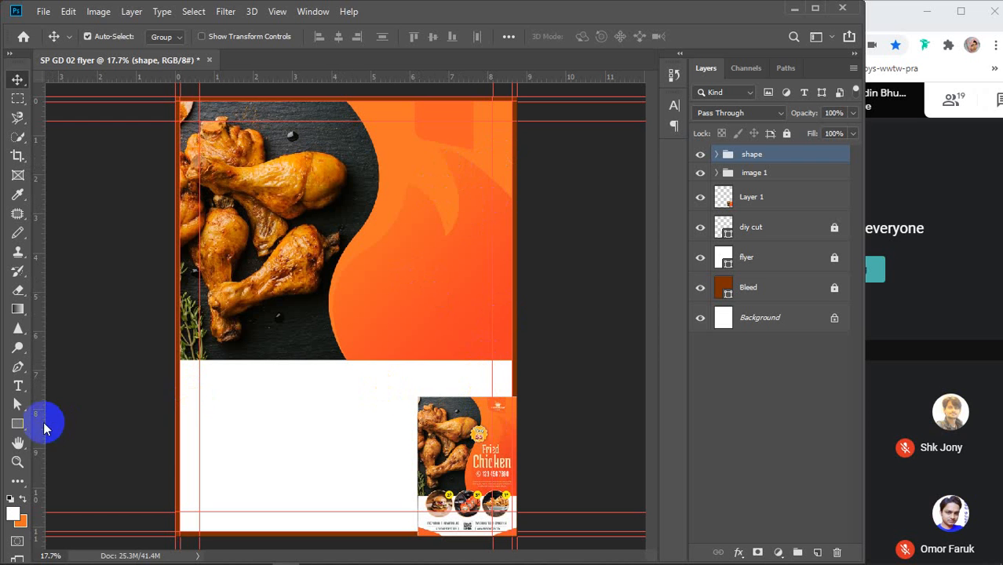
Step: Try a nine-sided white polygon about 405 px wide over the curved edge between the chicken photo and the orange panel, and undo it
{"action": "left_click", "coordinate": [17, 424]}
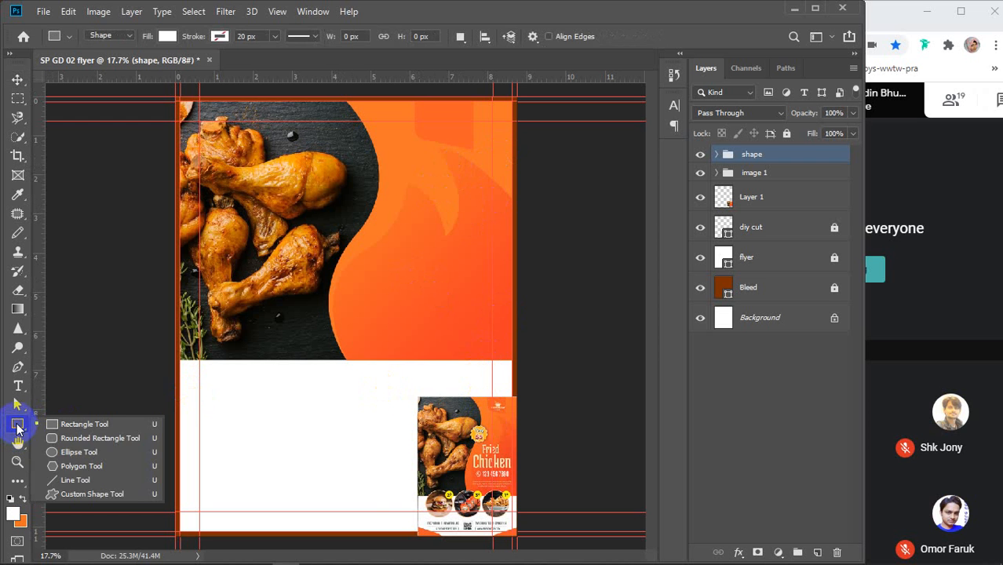
{"action": "left_click", "coordinate": [74, 466]}
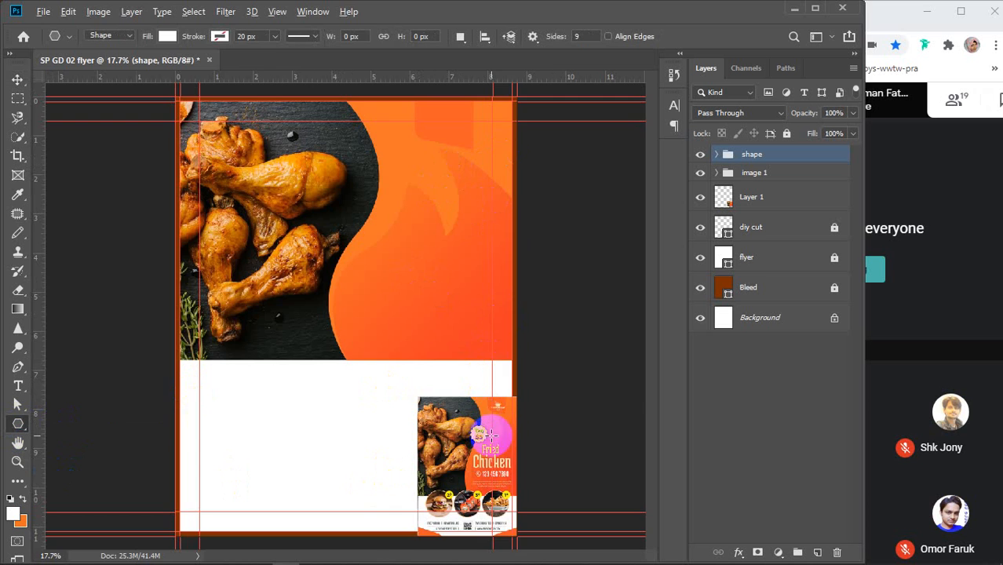
{"action": "scroll", "coordinate": [481, 420], "scroll_direction": "up", "scroll_amount": 6}
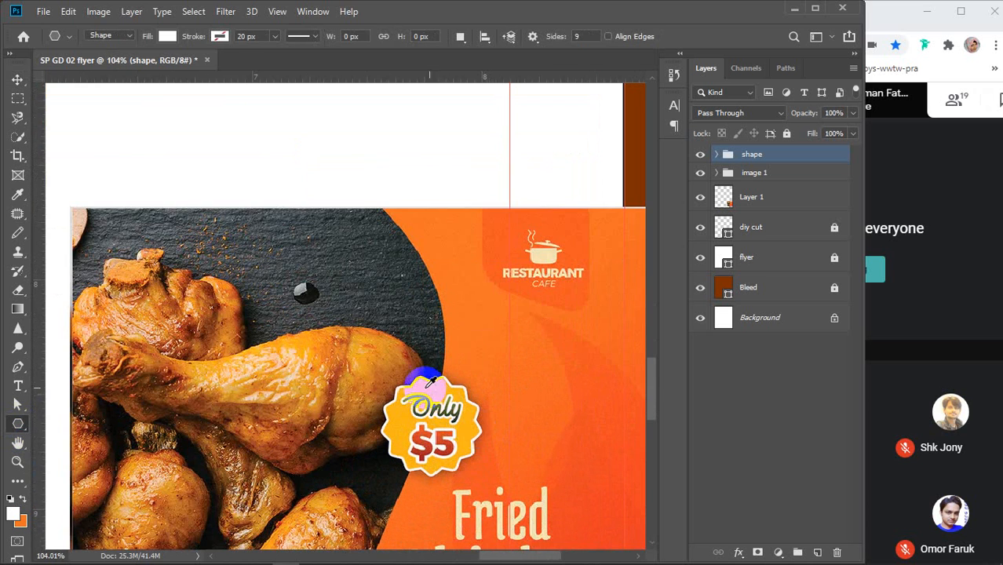
{"action": "scroll", "coordinate": [369, 258], "scroll_direction": "down", "scroll_amount": 6}
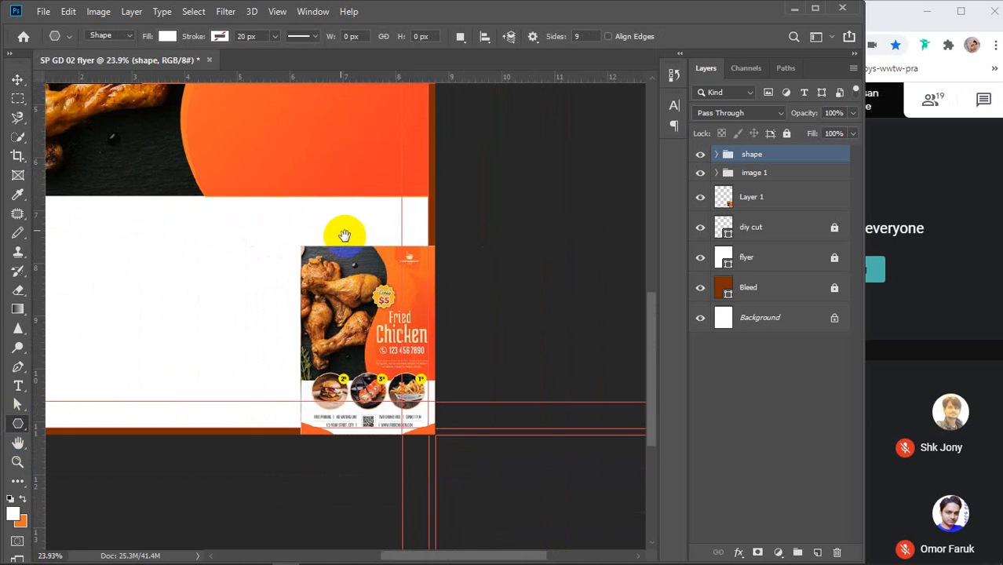
{"action": "left_click_drag", "start_coordinate": [337, 226], "coordinate": [437, 427]}
{"action": "left_click_drag", "start_coordinate": [447, 290], "coordinate": [456, 340]}
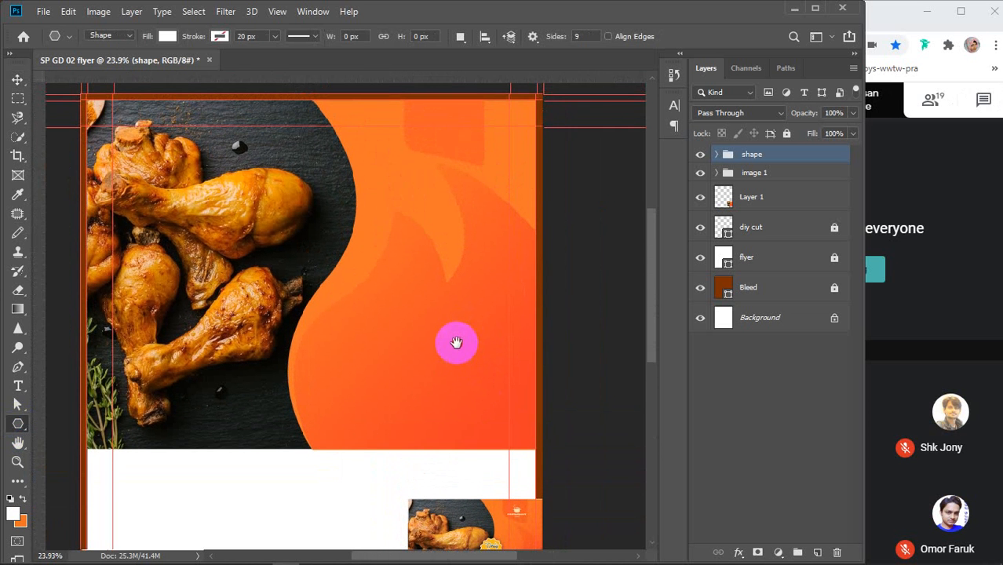
{"action": "left_click_drag", "start_coordinate": [336, 186], "coordinate": [374, 237]}
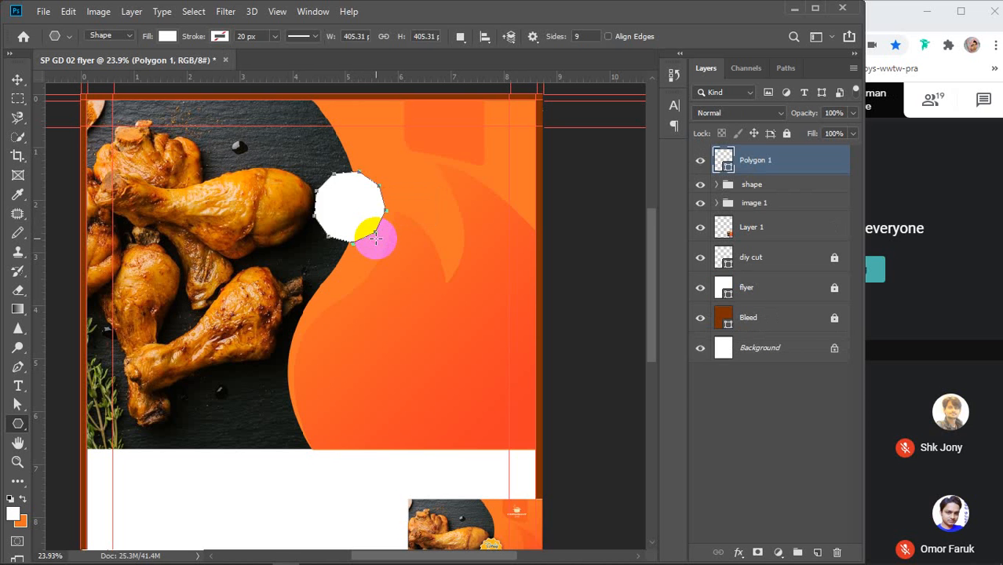
{"action": "key", "text": "ctrl+z"}
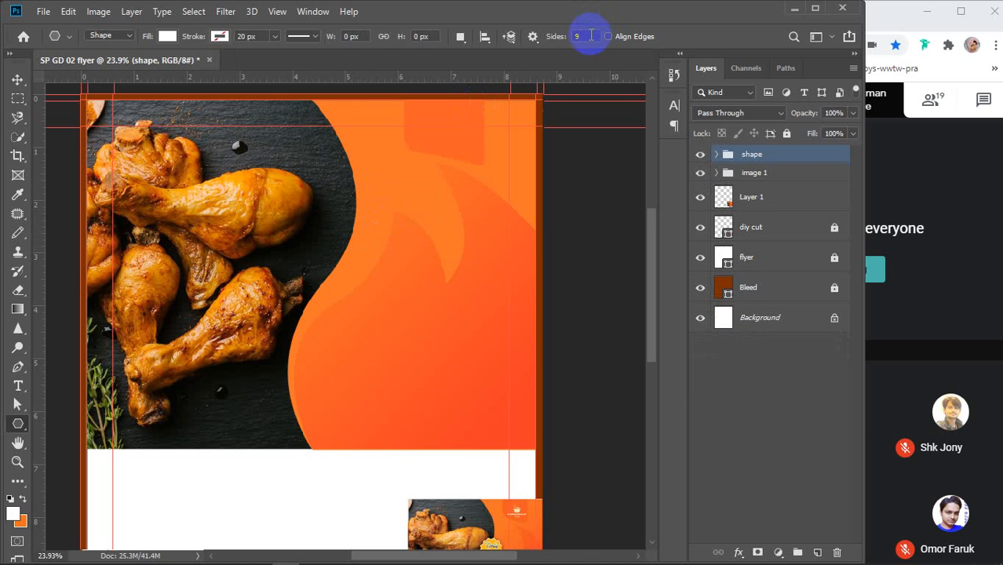
Step: Set the Polygon tool's number of sides to 12
{"action": "left_click_drag", "start_coordinate": [590, 35], "coordinate": [567, 40]}
{"action": "type", "text": "3"}
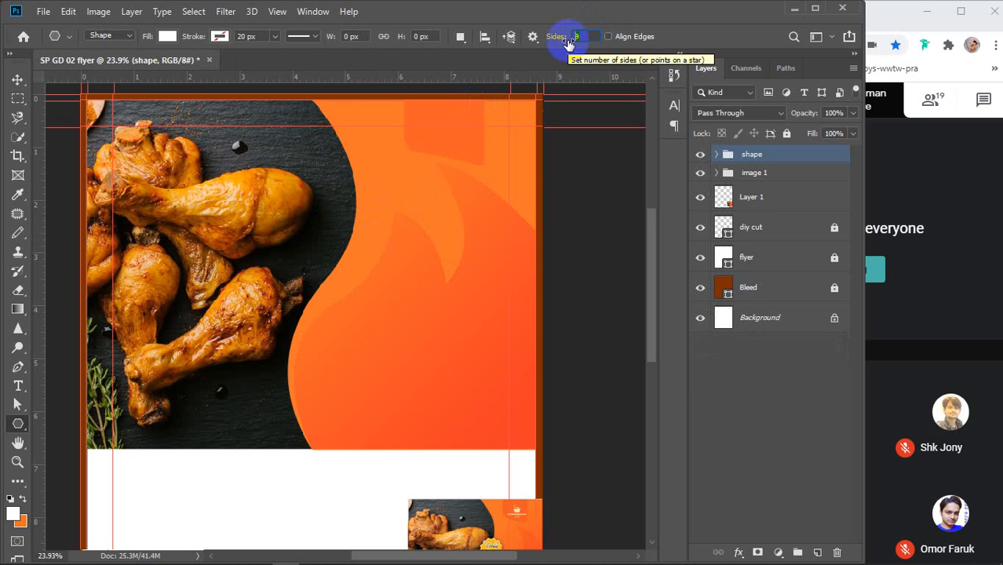
{"action": "type", "text": "12"}
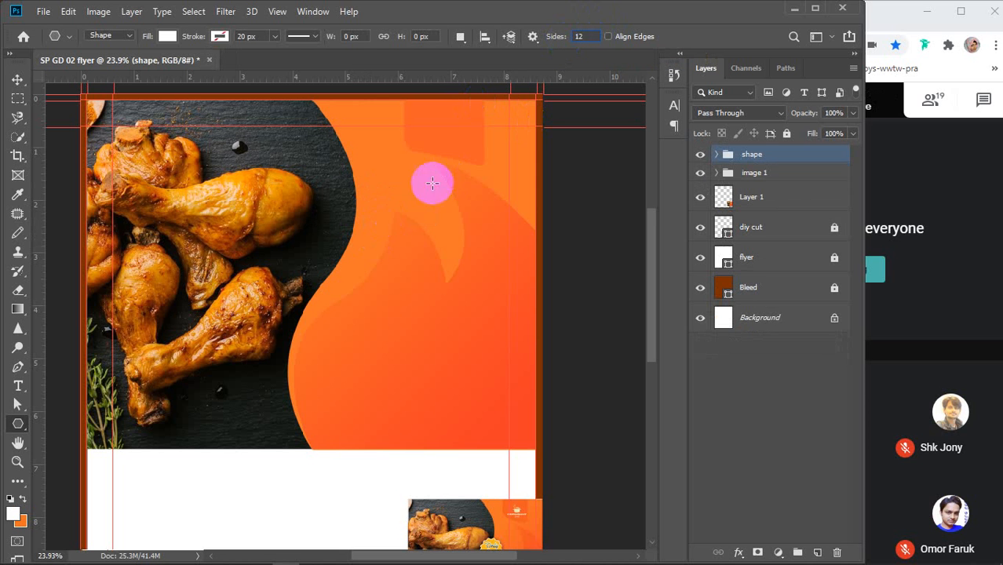
Step: Create a 100 px, 12-sided star polygon with sides indented by 50% and smooth indents
{"action": "left_click", "coordinate": [290, 250]}
{"action": "left_click_drag", "start_coordinate": [511, 278], "coordinate": [519, 170]}
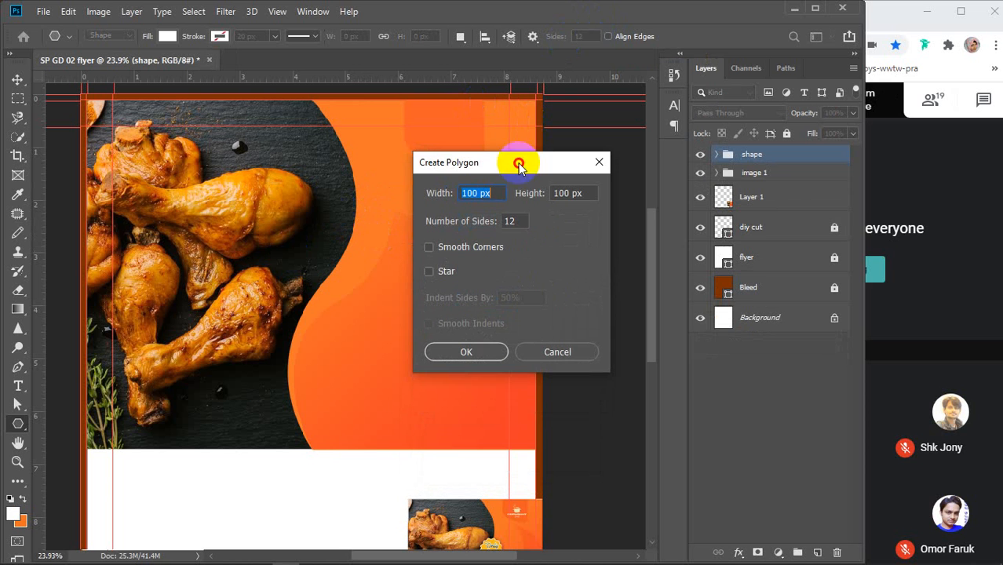
{"action": "left_click", "coordinate": [429, 248]}
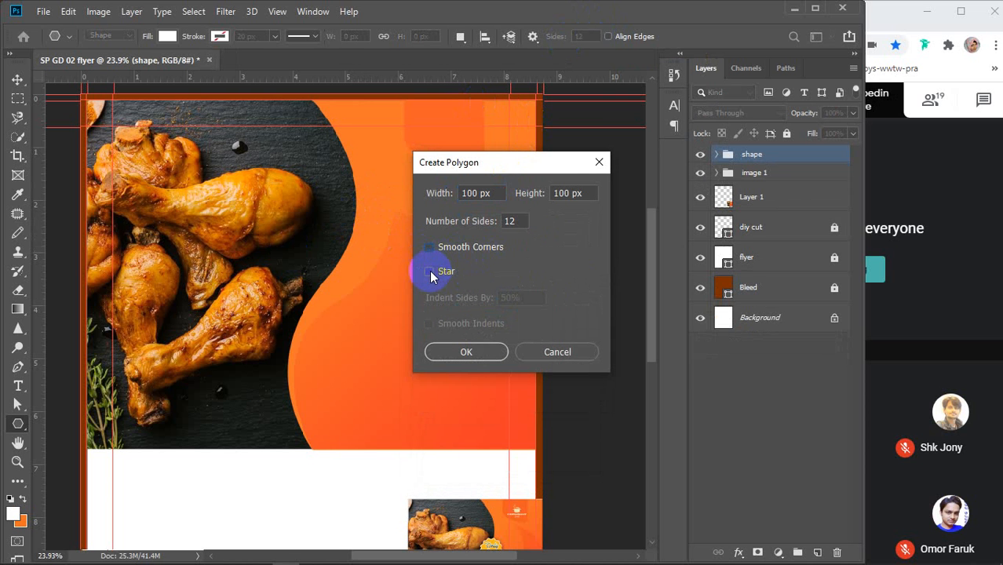
{"action": "left_click", "coordinate": [429, 272]}
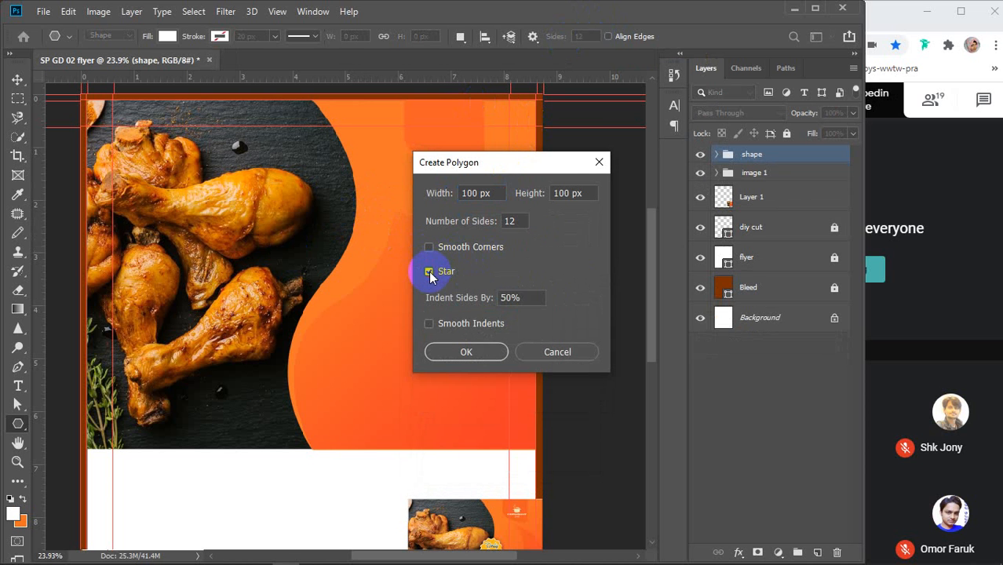
{"action": "left_click", "coordinate": [430, 323]}
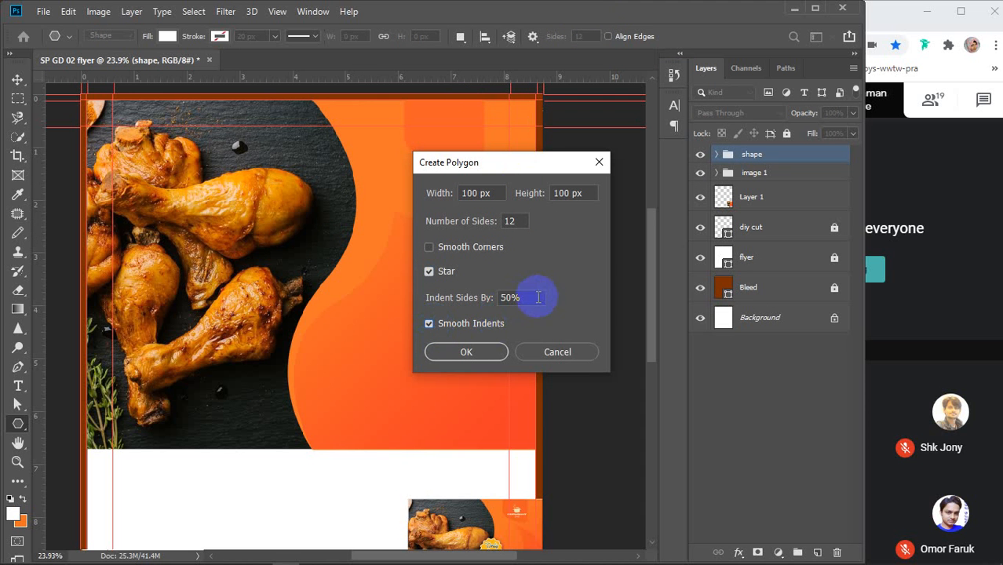
{"action": "left_click", "coordinate": [470, 351]}
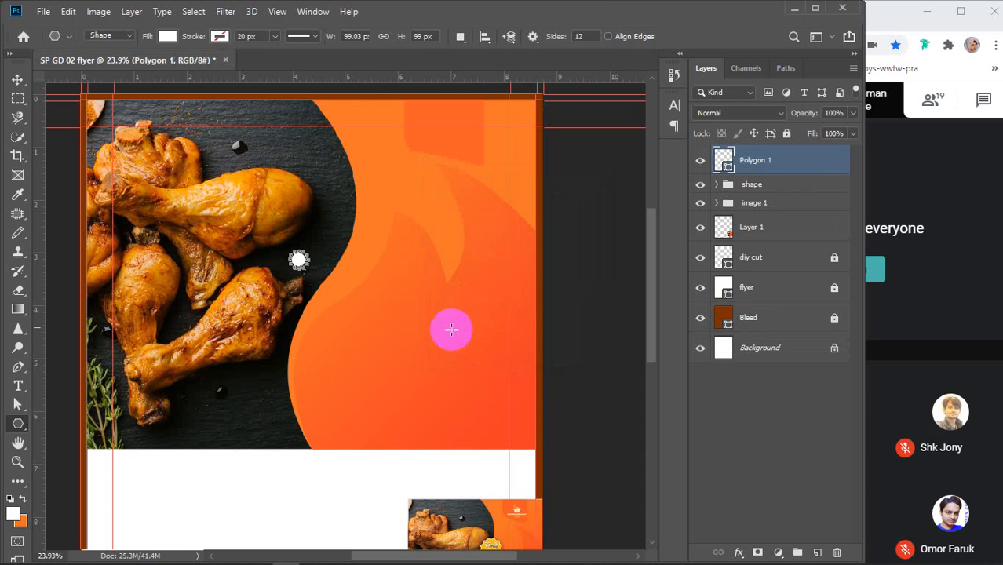
Step: Move the star onto the orange panel and enlarge it to about 711% to check its shape, and delete it
{"action": "key", "text": "v"}
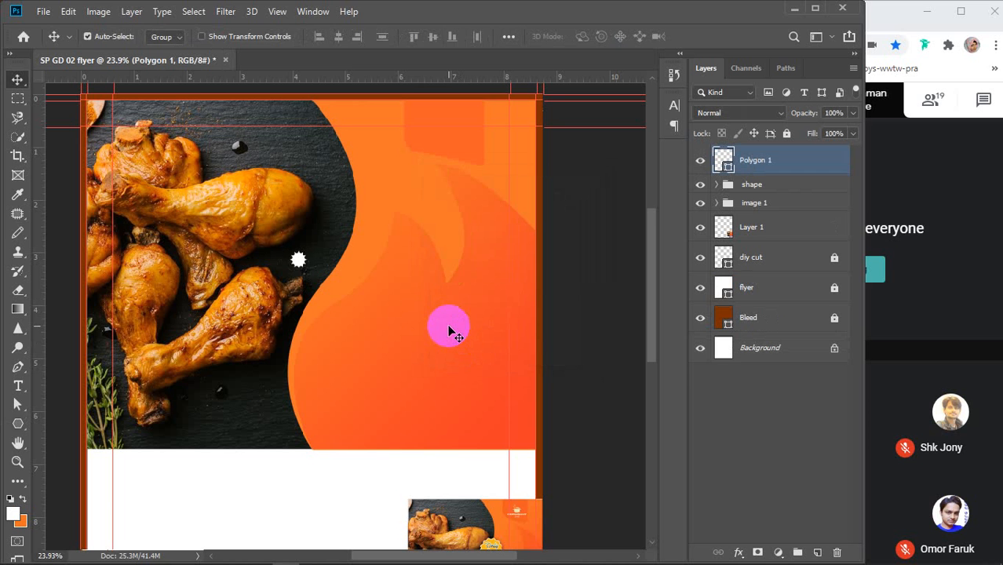
{"action": "left_click_drag", "start_coordinate": [299, 262], "coordinate": [397, 300]}
{"action": "key", "text": "ctrl+t"}
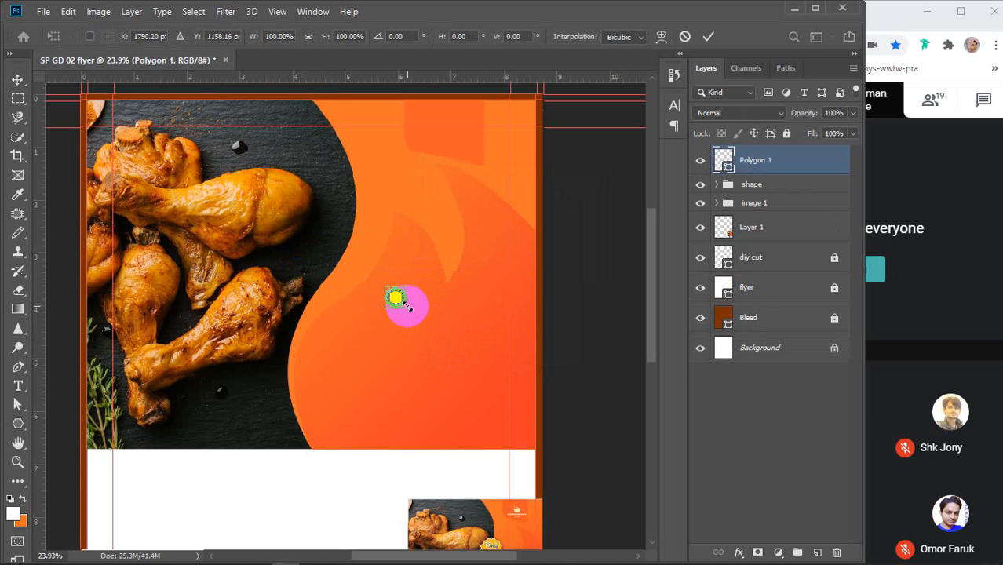
{"action": "left_click_drag", "start_coordinate": [408, 306], "coordinate": [452, 367]}
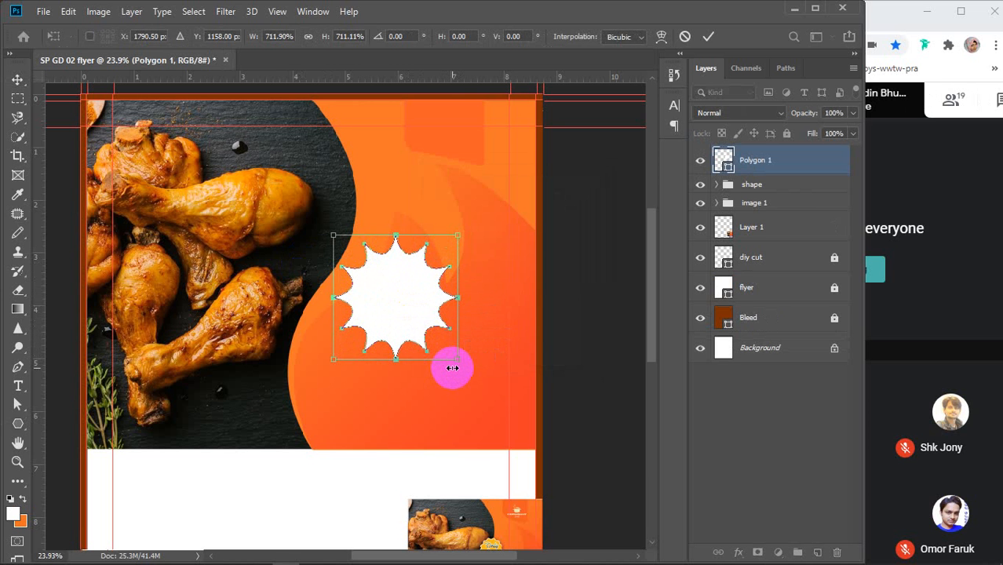
{"action": "key", "text": "Return"}
{"action": "key", "text": "Delete"}
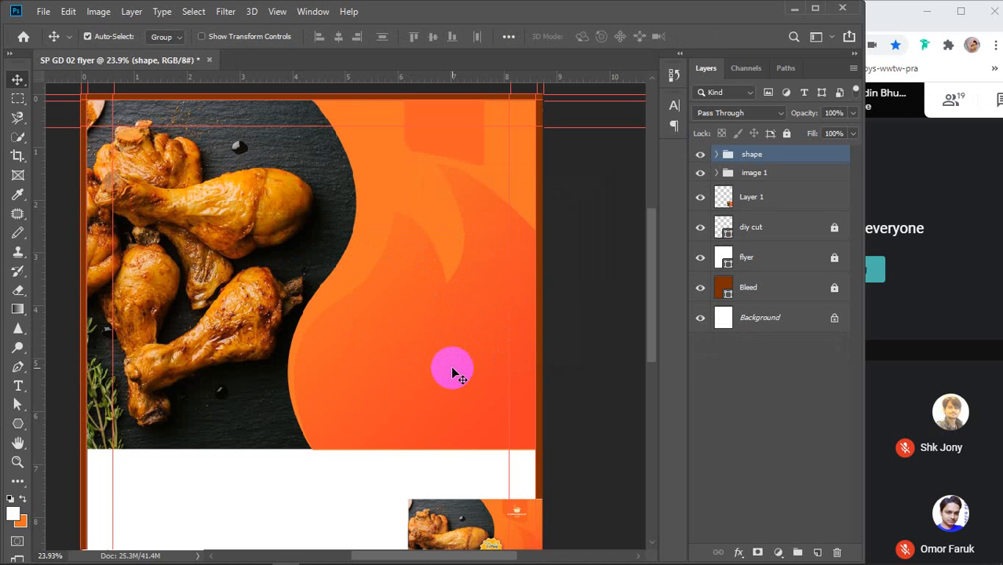
Step: Try a 100 px, 12-sided star with smooth corners, smooth indents and a 50% indent on the flame, and delete it
{"action": "key", "text": "r"}
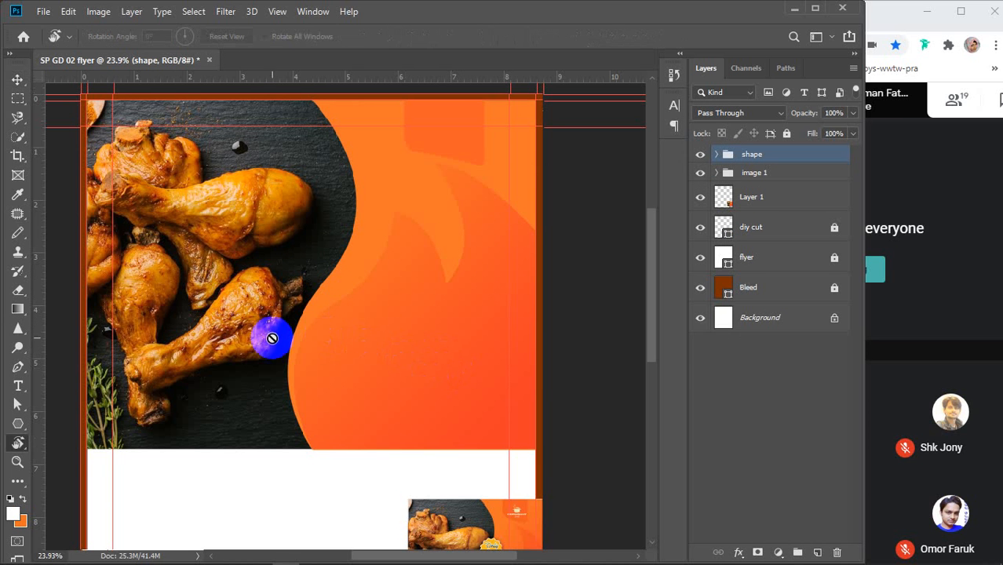
{"action": "right_click", "coordinate": [17, 444]}
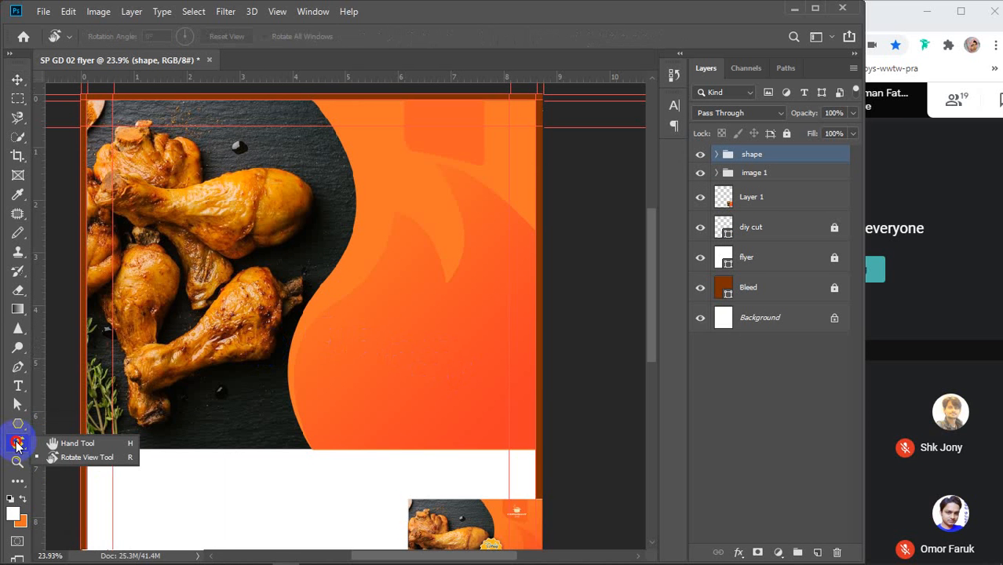
{"action": "left_click", "coordinate": [18, 423]}
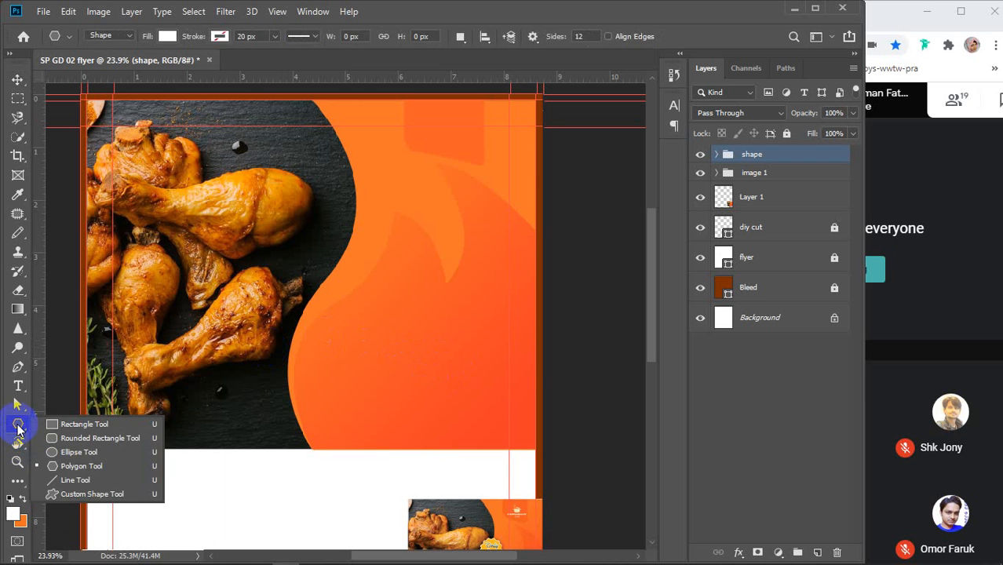
{"action": "left_click", "coordinate": [78, 465]}
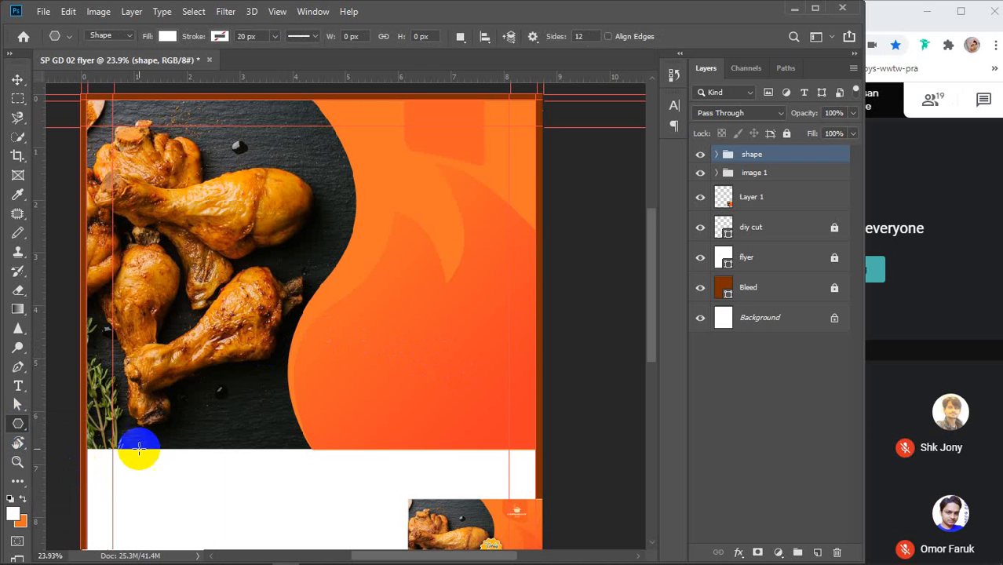
{"action": "left_click", "coordinate": [398, 271]}
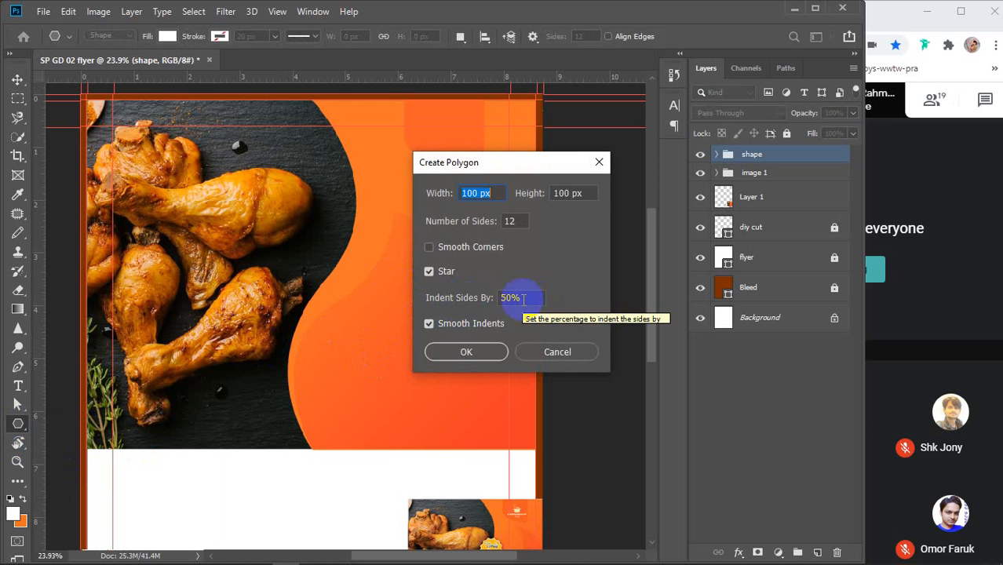
{"action": "left_click", "coordinate": [434, 248]}
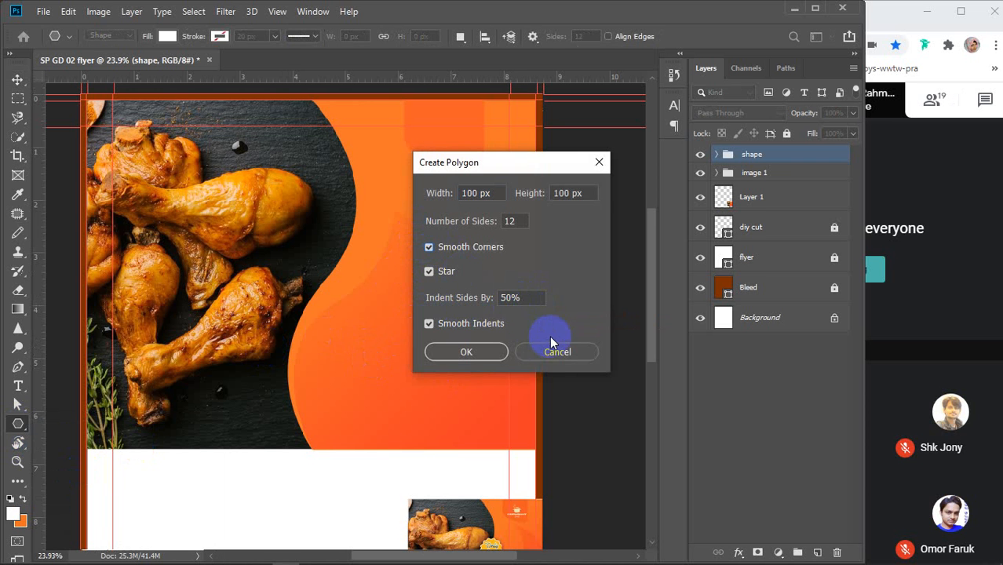
{"action": "left_click", "coordinate": [466, 352]}
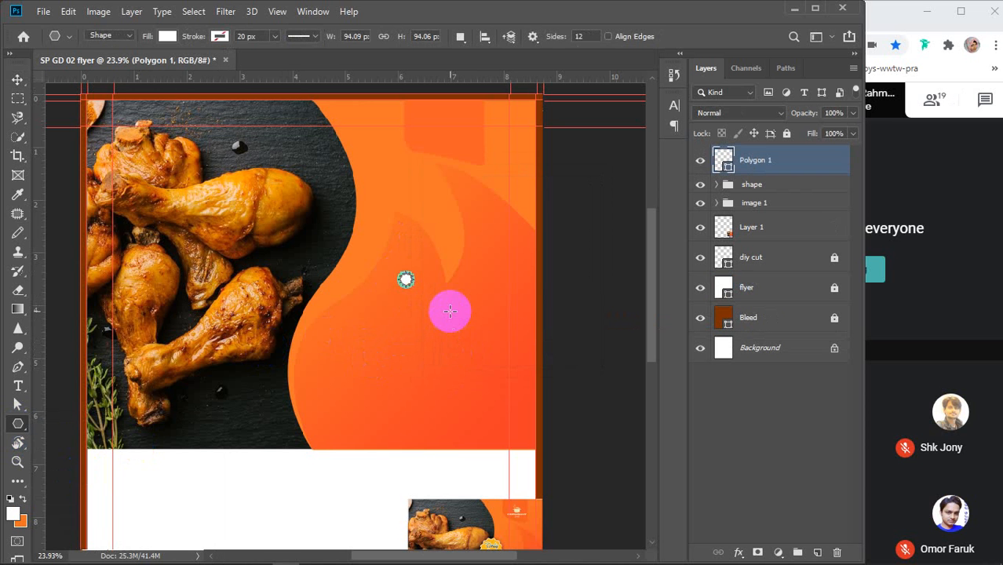
{"action": "key", "text": "v"}
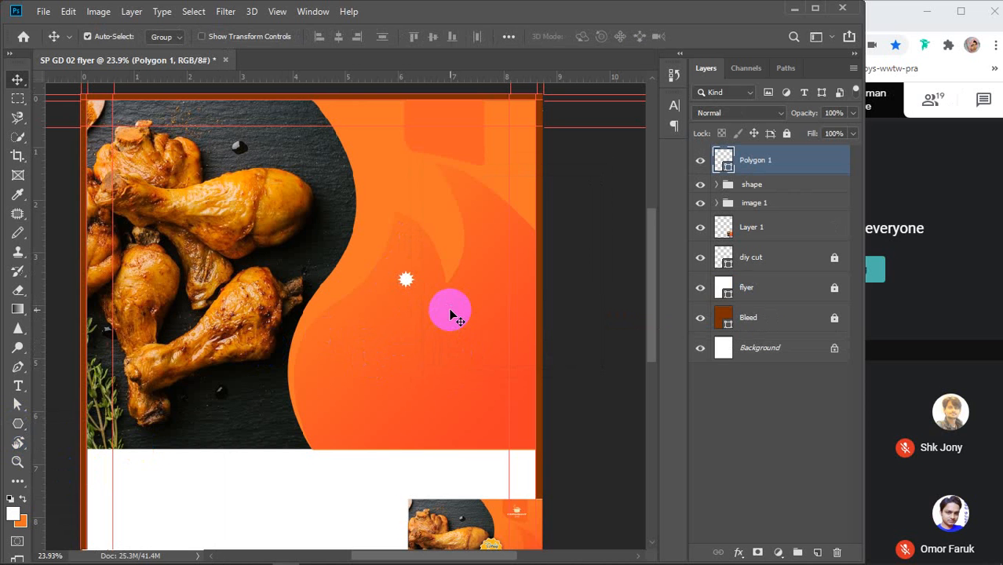
{"action": "key", "text": "Delete"}
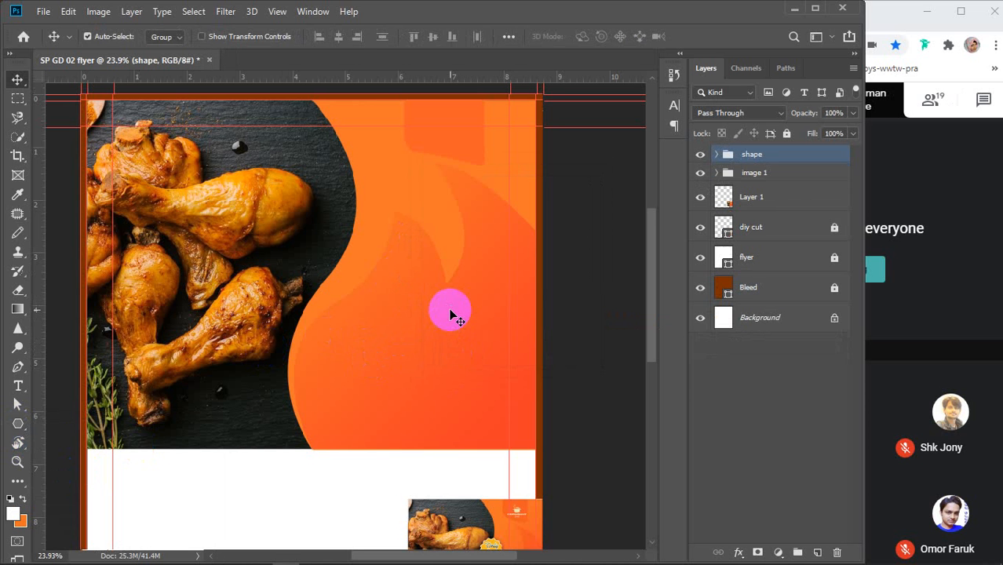
Step: Try the 12-sided smooth star with its sides indented by 80%, and delete it
{"action": "left_click", "coordinate": [17, 426]}
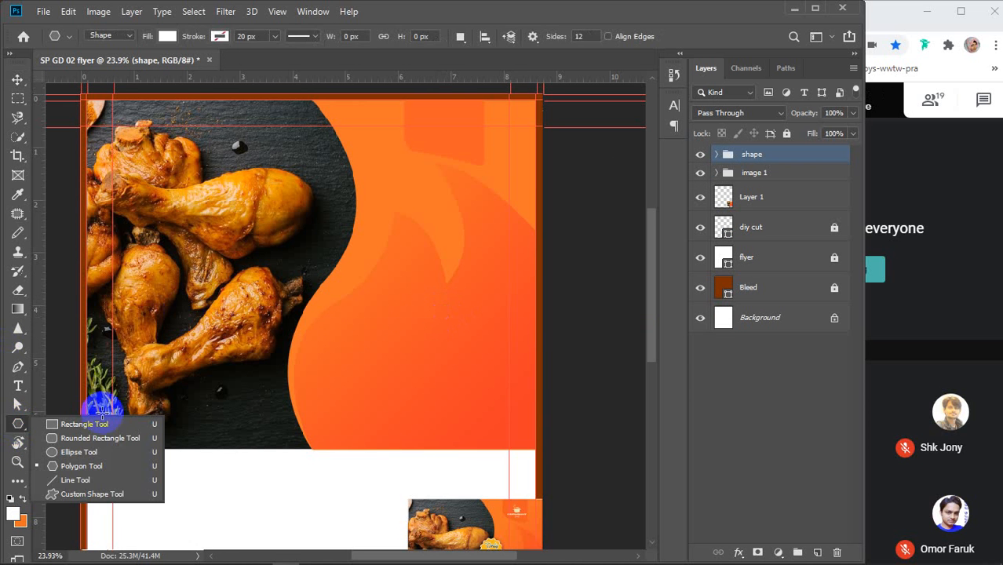
{"action": "left_click", "coordinate": [381, 291]}
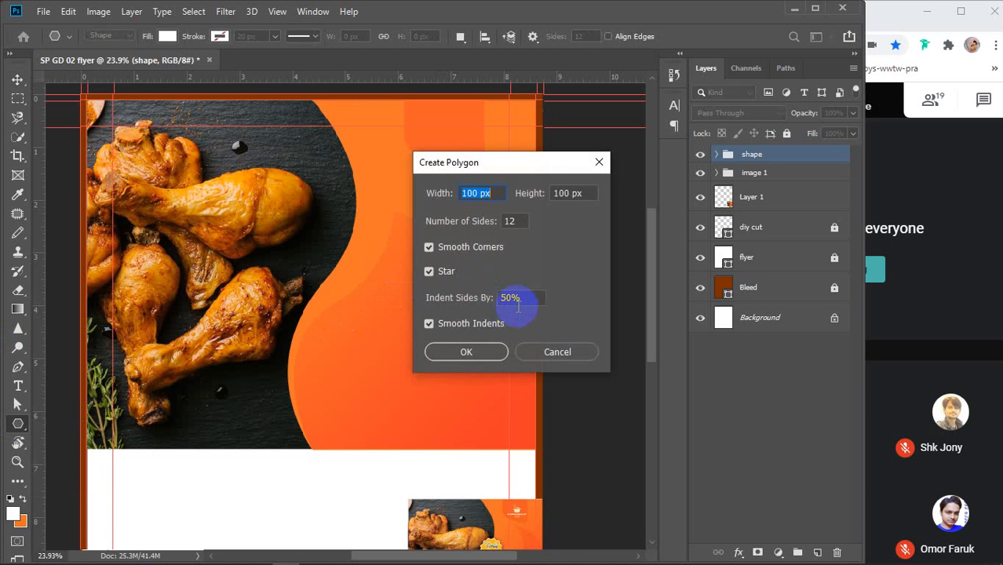
{"action": "left_click_drag", "start_coordinate": [526, 300], "coordinate": [475, 295]}
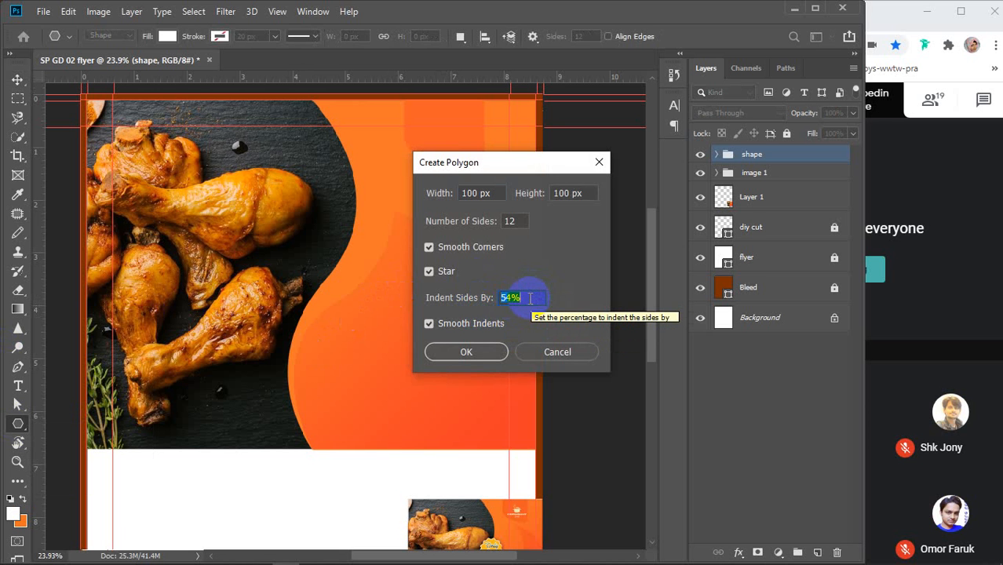
{"action": "type", "text": "80"}
{"action": "key", "text": "Return"}
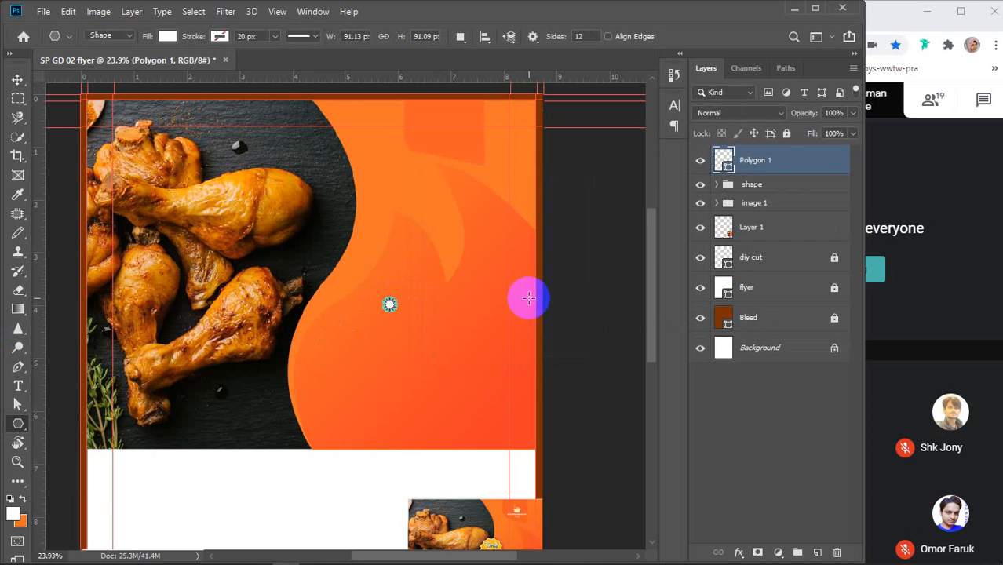
{"action": "key", "text": "v"}
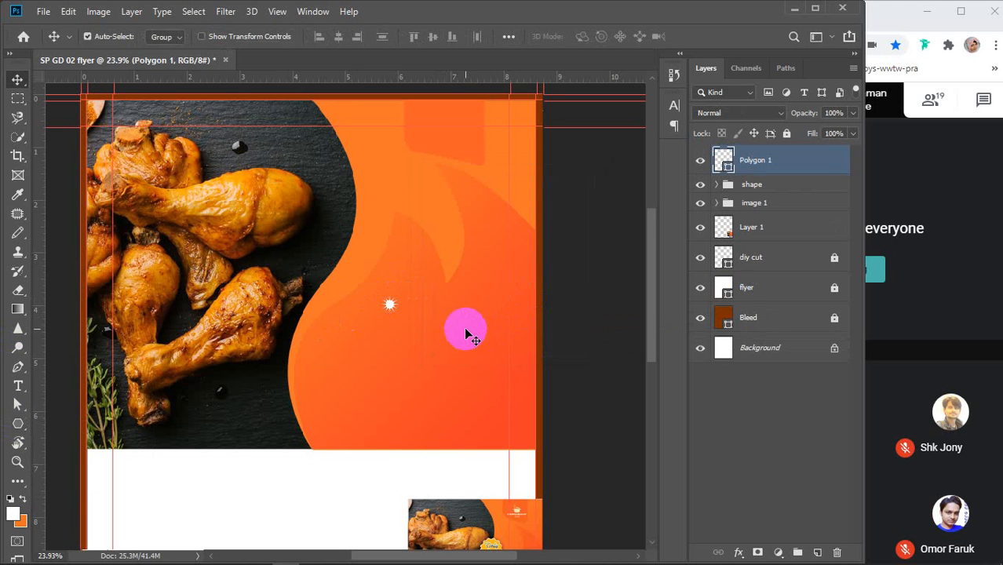
{"action": "key", "text": "Delete"}
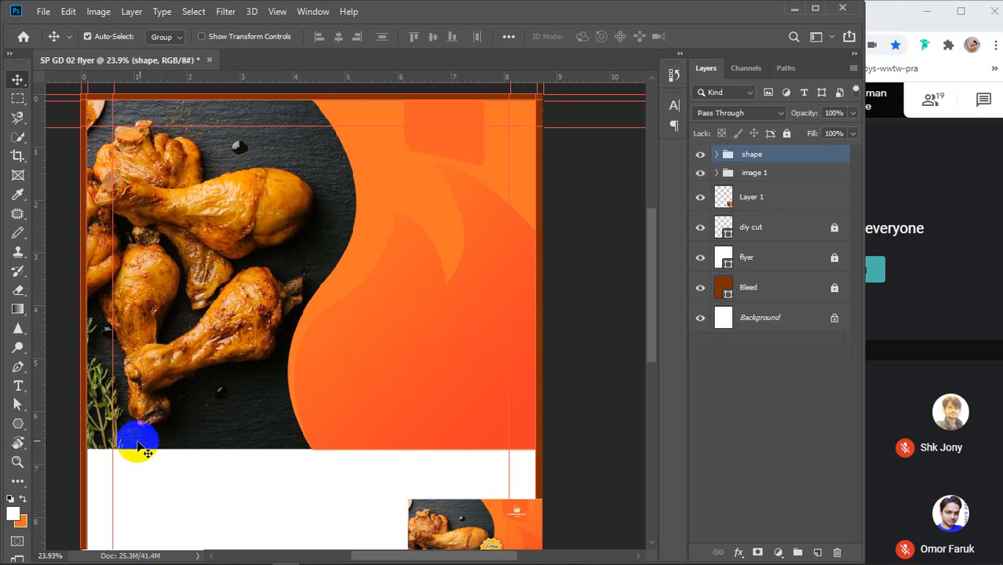
Step: Try the 100 px, 12-sided smooth star with its sides indented by 0%, and delete it
{"action": "left_click", "coordinate": [18, 424]}
{"action": "left_click", "coordinate": [418, 316]}
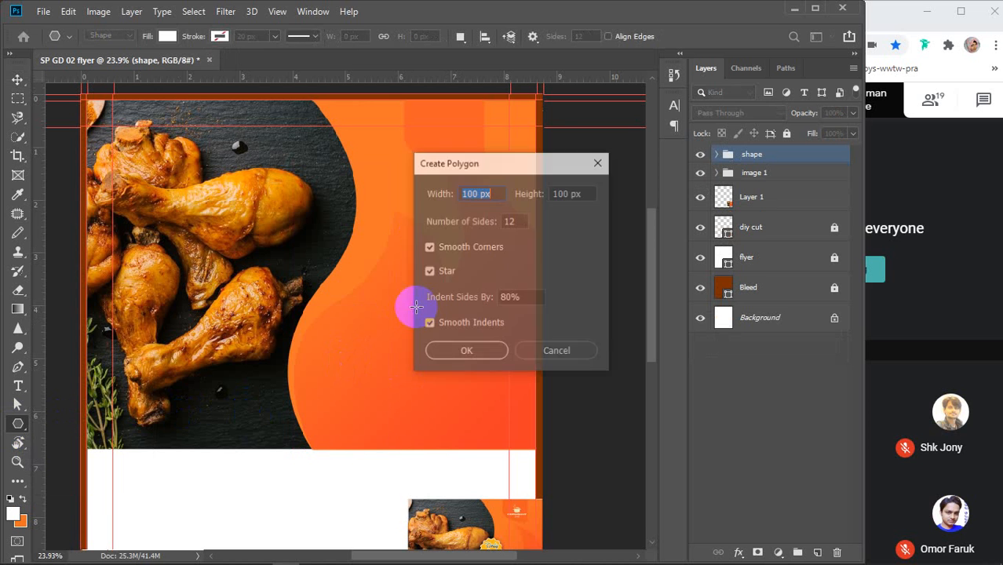
{"action": "left_click", "coordinate": [527, 296]}
{"action": "type", "text": "0"}
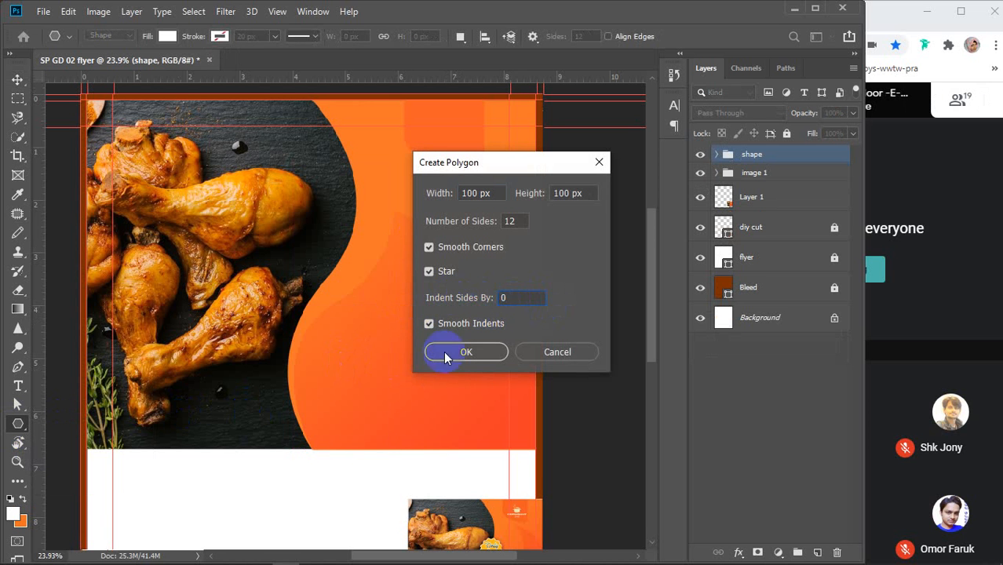
{"action": "left_click", "coordinate": [448, 353]}
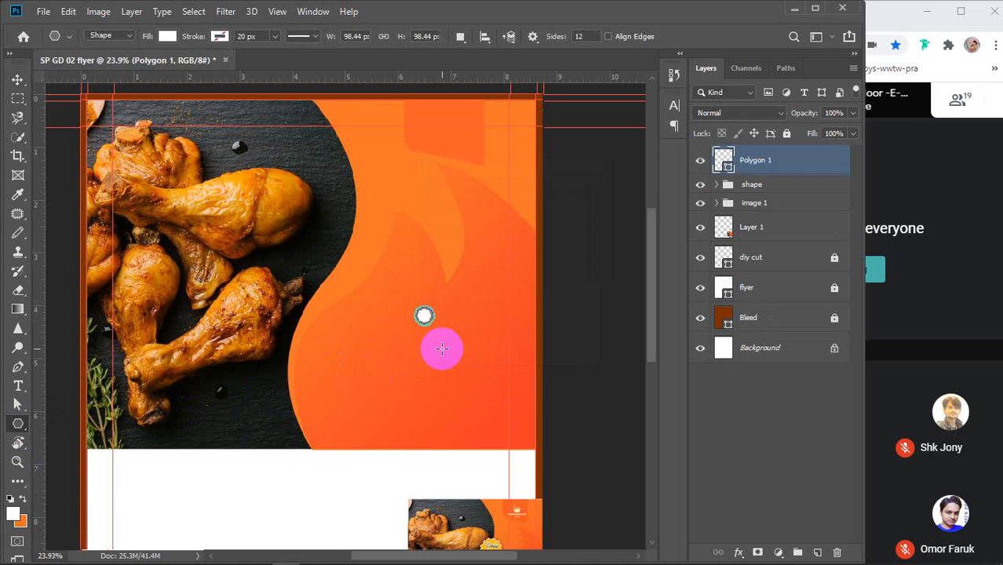
{"action": "key", "text": "v"}
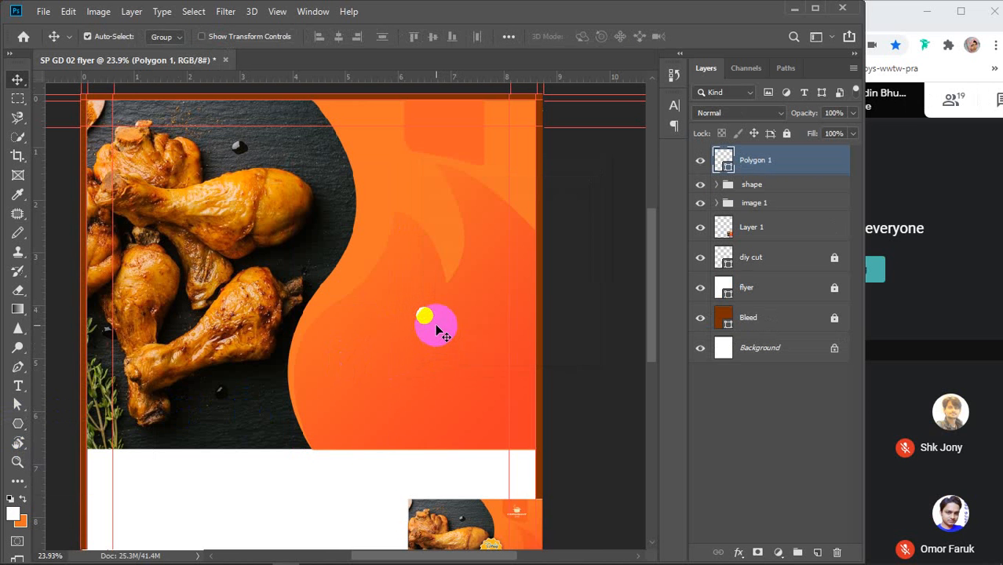
{"action": "scroll", "coordinate": [438, 351], "scroll_direction": "up", "scroll_amount": 3}
{"action": "scroll", "coordinate": [420, 333], "scroll_direction": "up", "scroll_amount": 3}
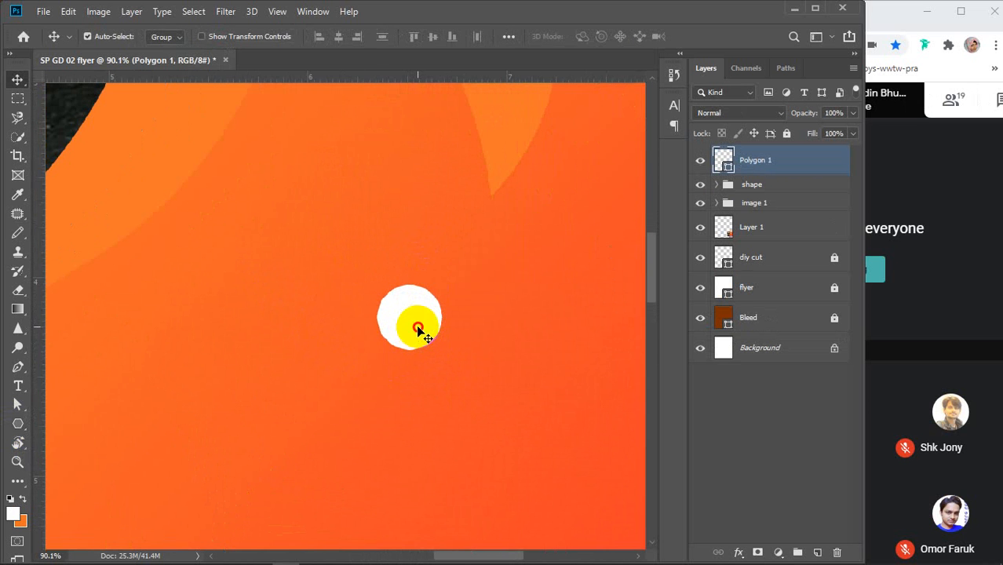
{"action": "left_click", "coordinate": [417, 329]}
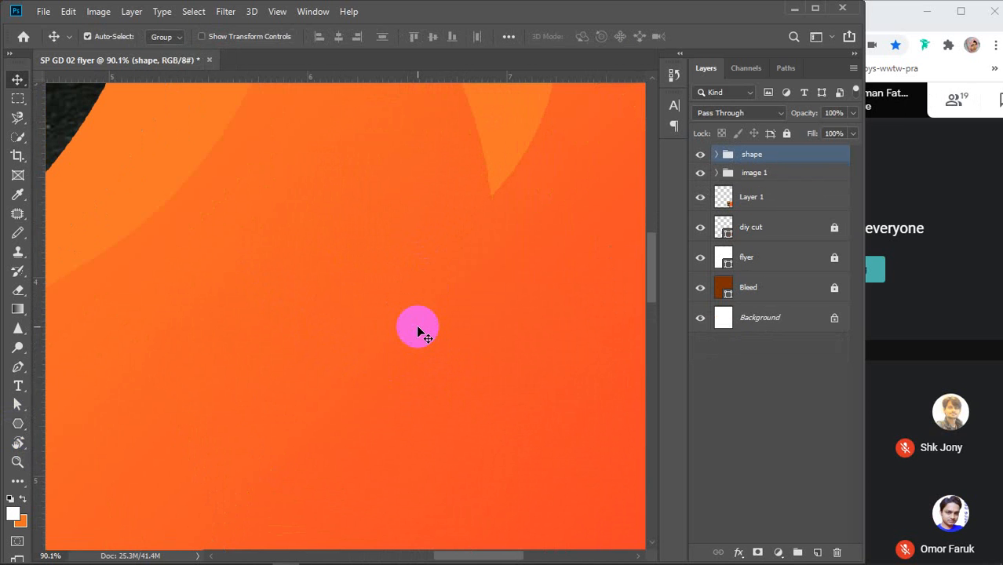
Step: Create a 100 px, 12-sided star with smooth corners, smooth indents and sides indented by 20%
{"action": "key", "text": "u"}
{"action": "left_click", "coordinate": [324, 361]}
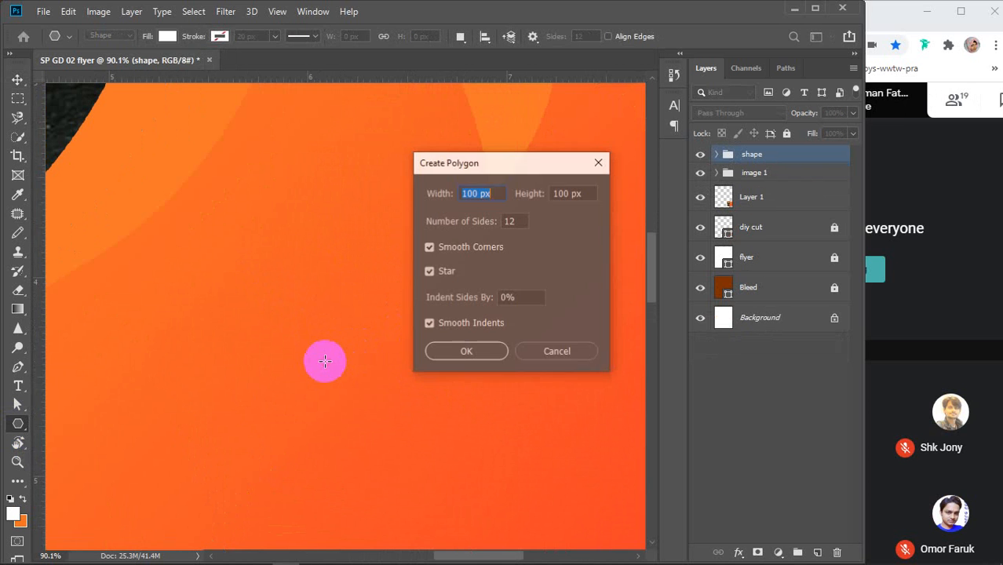
{"action": "left_click", "coordinate": [519, 298]}
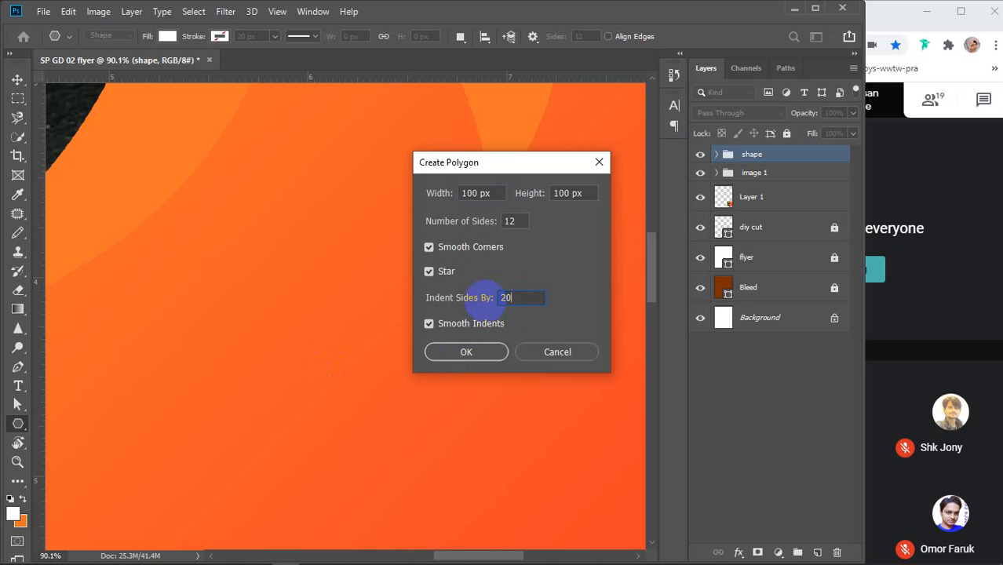
{"action": "left_click", "coordinate": [488, 351]}
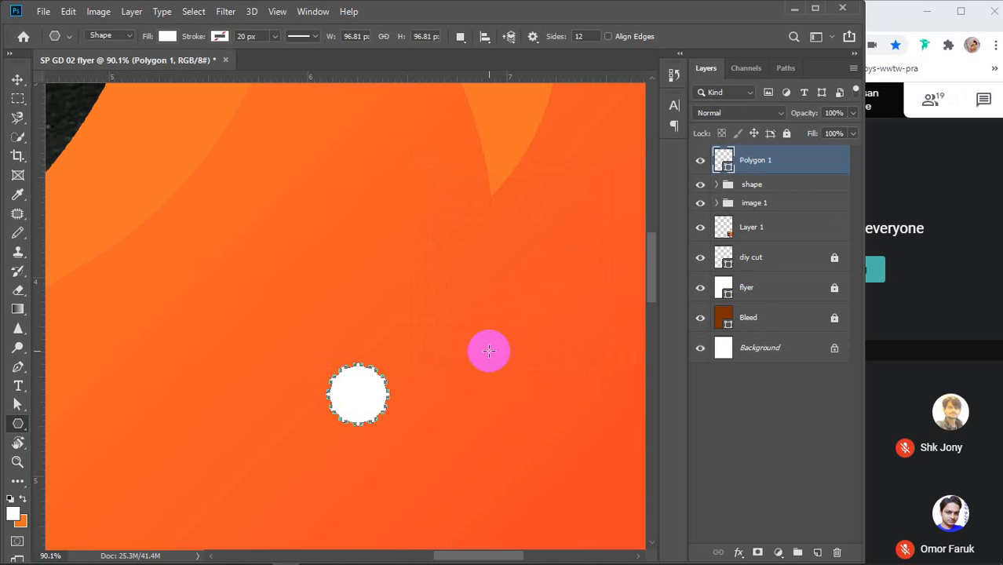
Step: Enlarge the star to about 447% and place it on the curved edge between the chicken photo and the orange panel
{"action": "key", "text": "v"}
{"action": "left_click", "coordinate": [375, 397]}
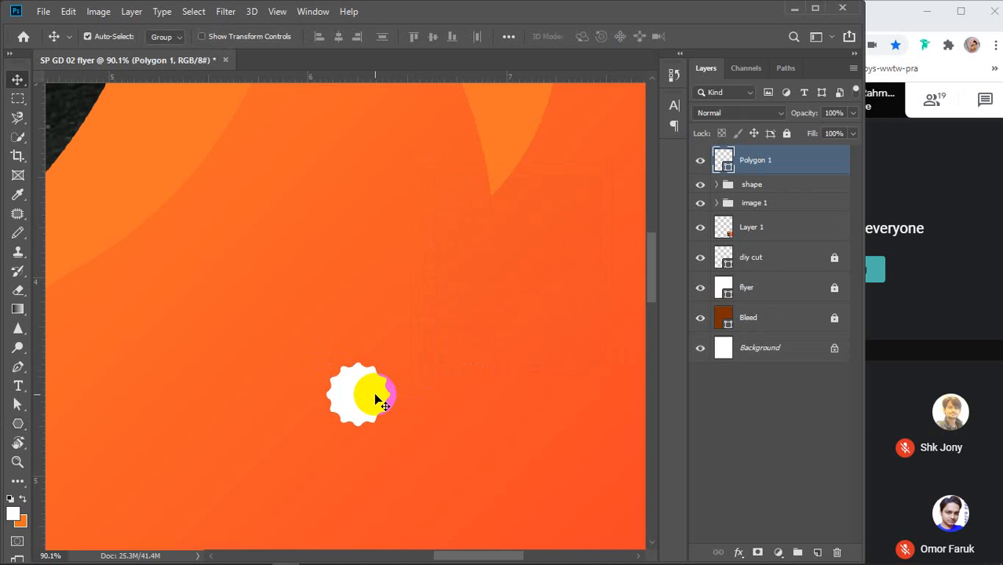
{"action": "key", "text": "ctrl+t"}
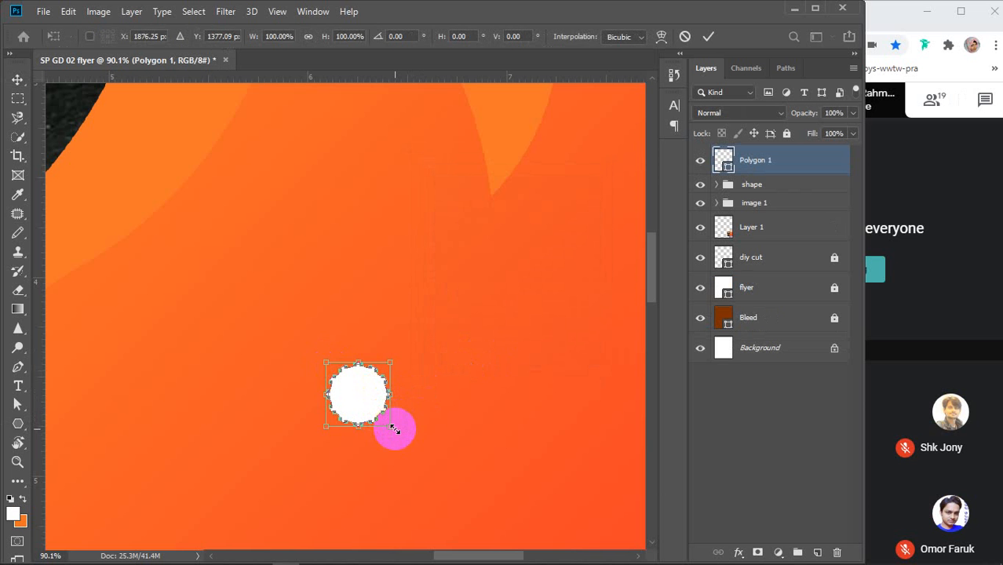
{"action": "left_click_drag", "start_coordinate": [394, 429], "coordinate": [501, 538]}
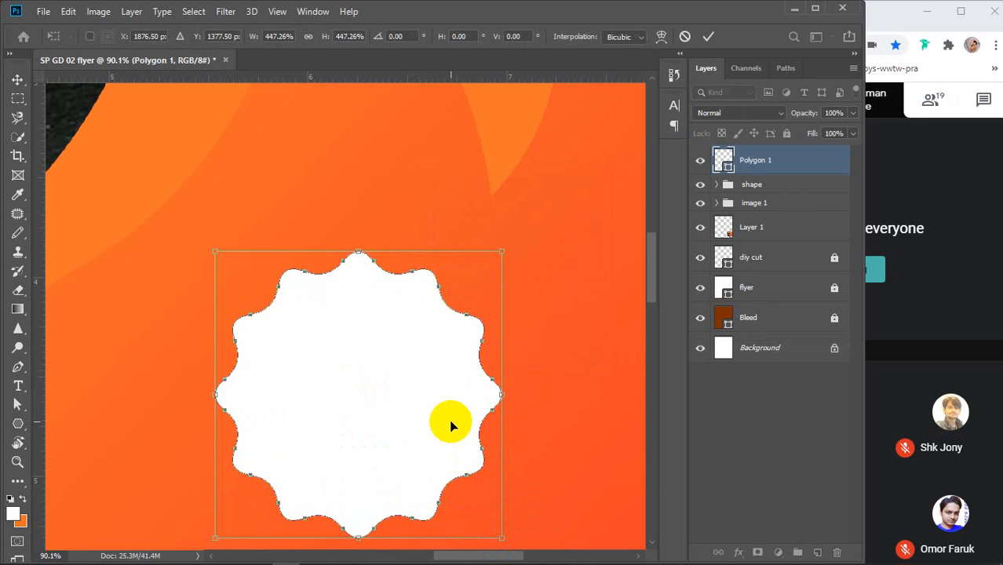
{"action": "scroll", "coordinate": [451, 428], "scroll_direction": "down", "scroll_amount": 8}
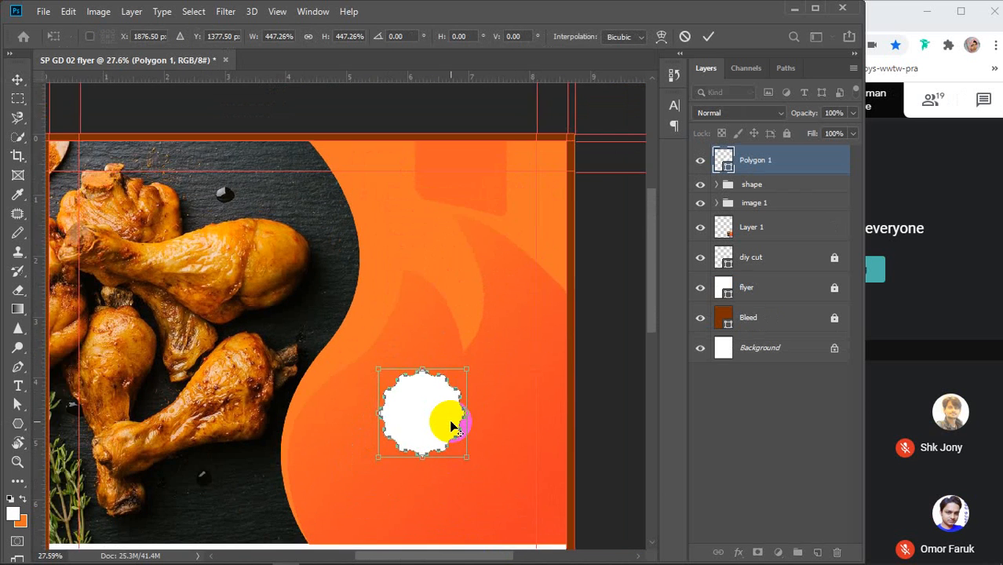
{"action": "scroll", "coordinate": [451, 426], "scroll_direction": "down", "scroll_amount": 1}
{"action": "left_click_drag", "start_coordinate": [446, 414], "coordinate": [378, 179]}
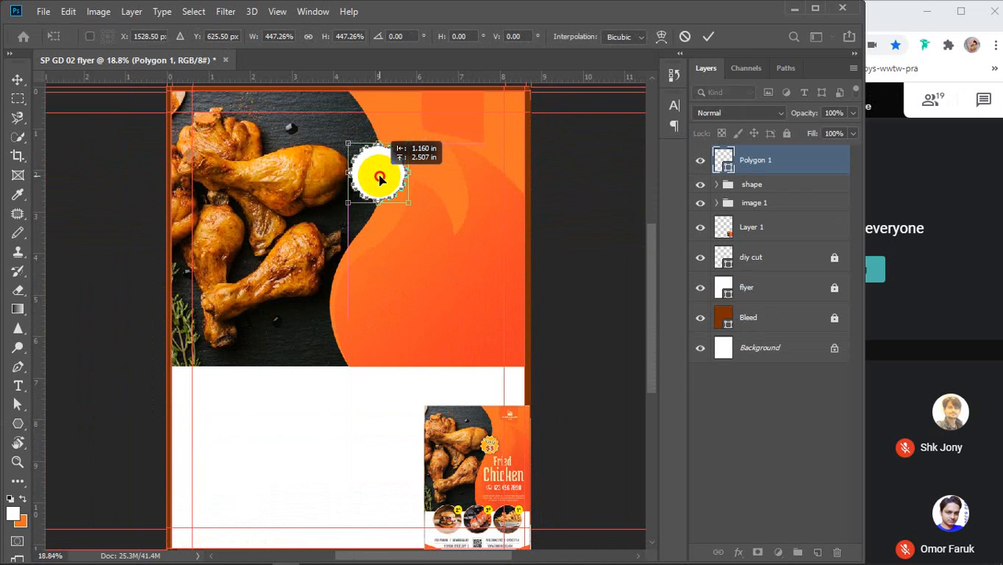
{"action": "left_click", "coordinate": [711, 36]}
Step: Add two separate text layers in black (000000), "only" and "$5", on the flyer's white area
{"action": "scroll", "coordinate": [487, 441], "scroll_direction": "up", "scroll_amount": 5}
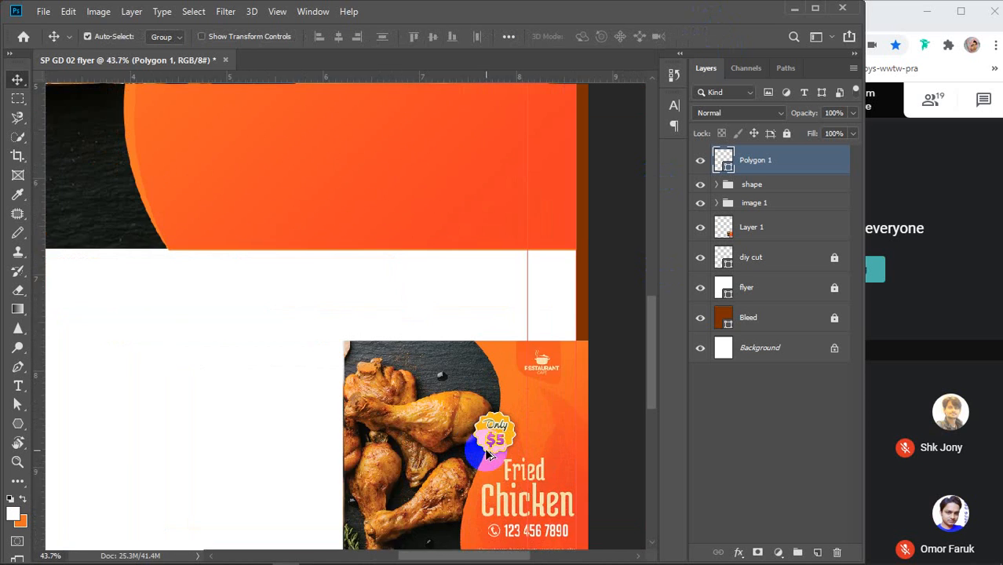
{"action": "scroll", "coordinate": [491, 442], "scroll_direction": "up", "scroll_amount": 2}
{"action": "scroll", "coordinate": [490, 441], "scroll_direction": "down", "scroll_amount": 7}
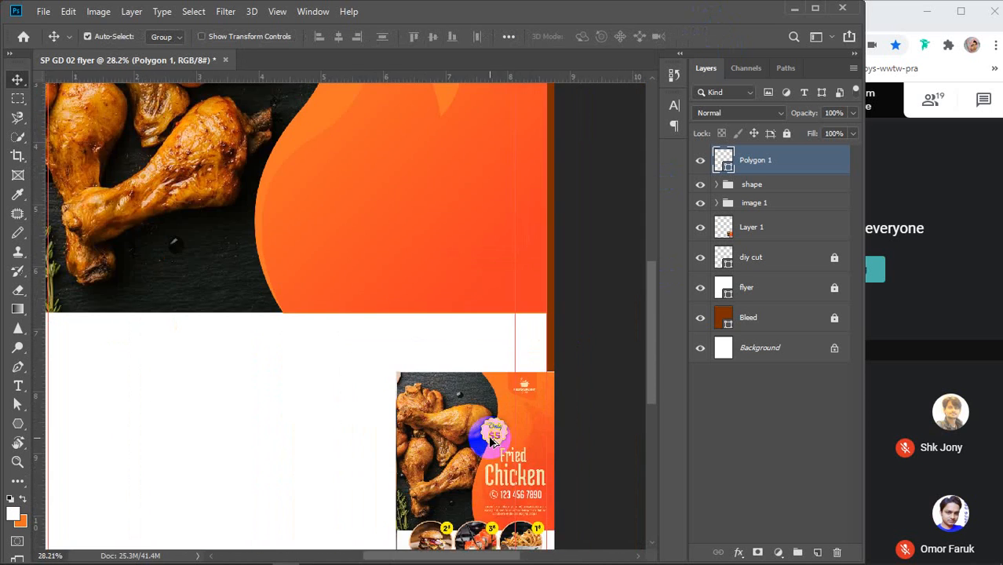
{"action": "scroll", "coordinate": [490, 442], "scroll_direction": "down", "scroll_amount": 1}
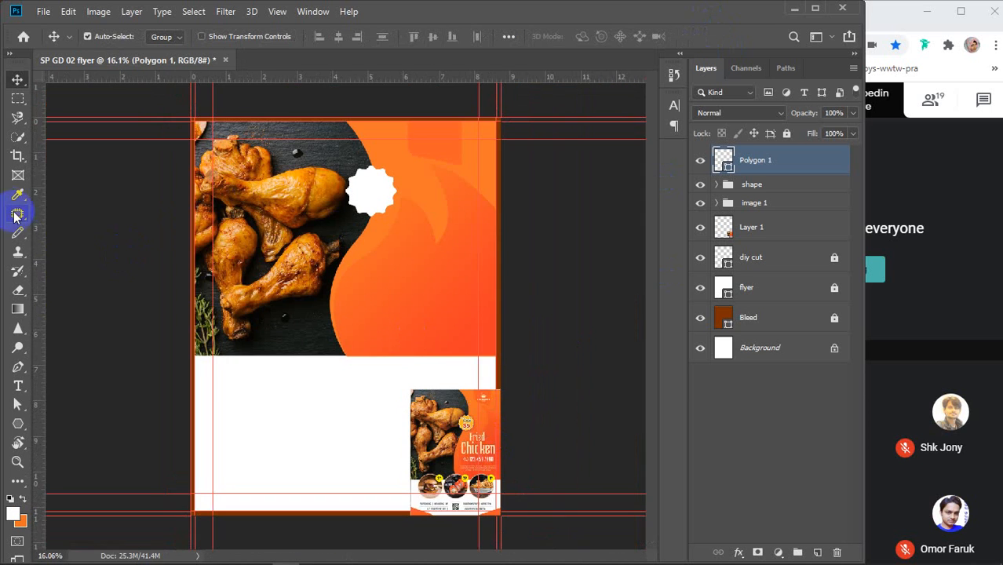
{"action": "left_click", "coordinate": [18, 385]}
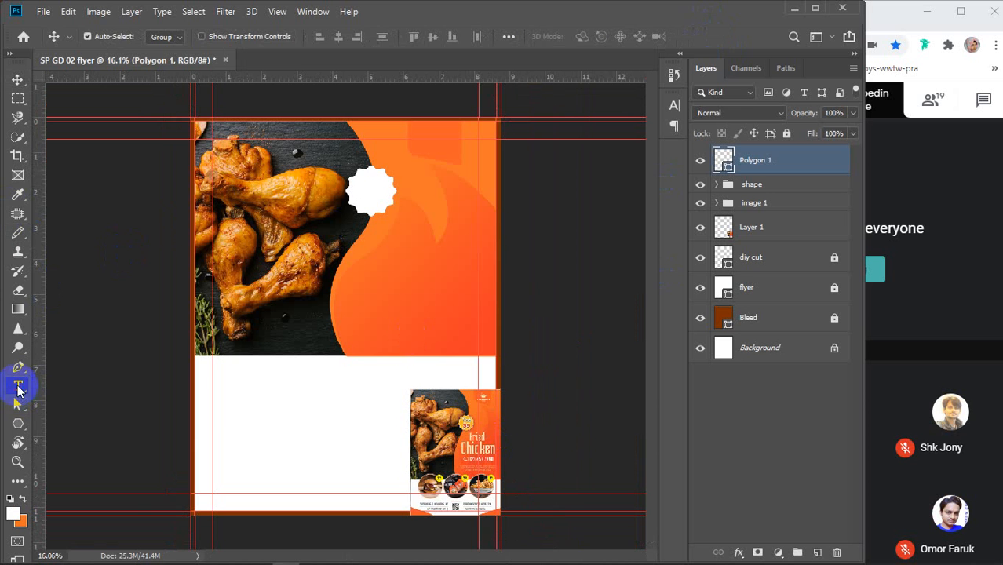
{"action": "left_click", "coordinate": [253, 415]}
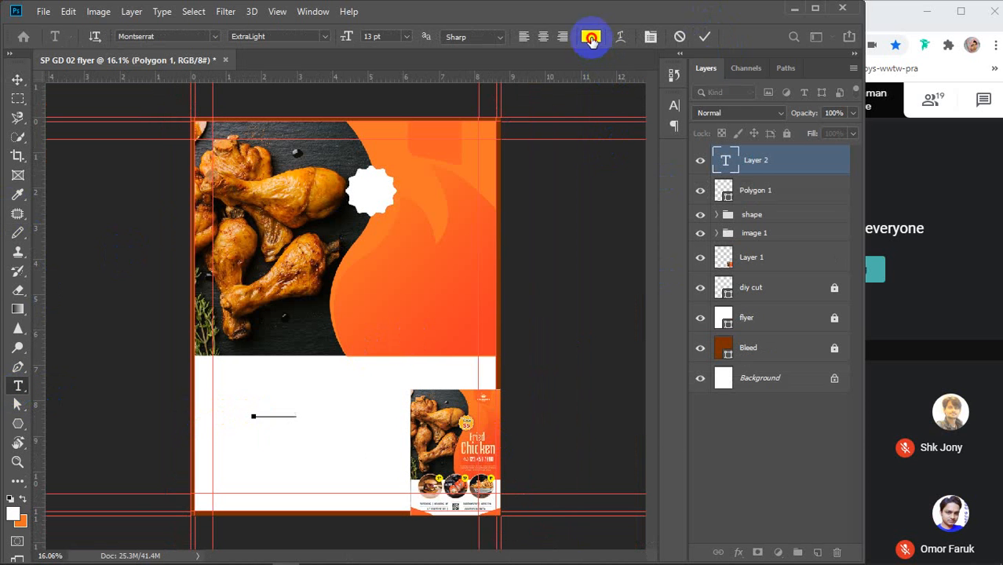
{"action": "left_click", "coordinate": [591, 36]}
{"action": "left_click", "coordinate": [649, 202]}
{"action": "left_click_drag", "start_coordinate": [620, 355], "coordinate": [598, 392]}
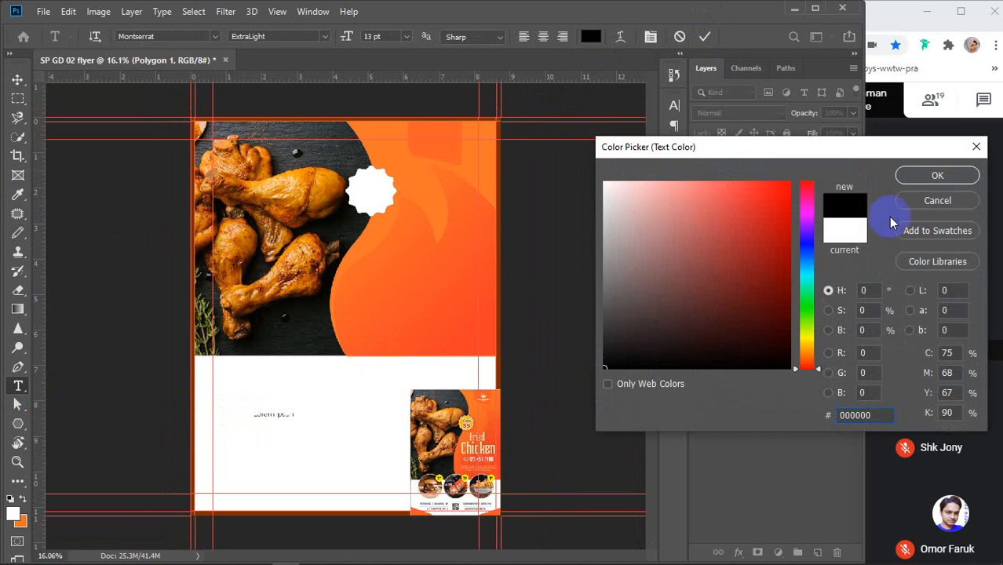
{"action": "left_click", "coordinate": [918, 175]}
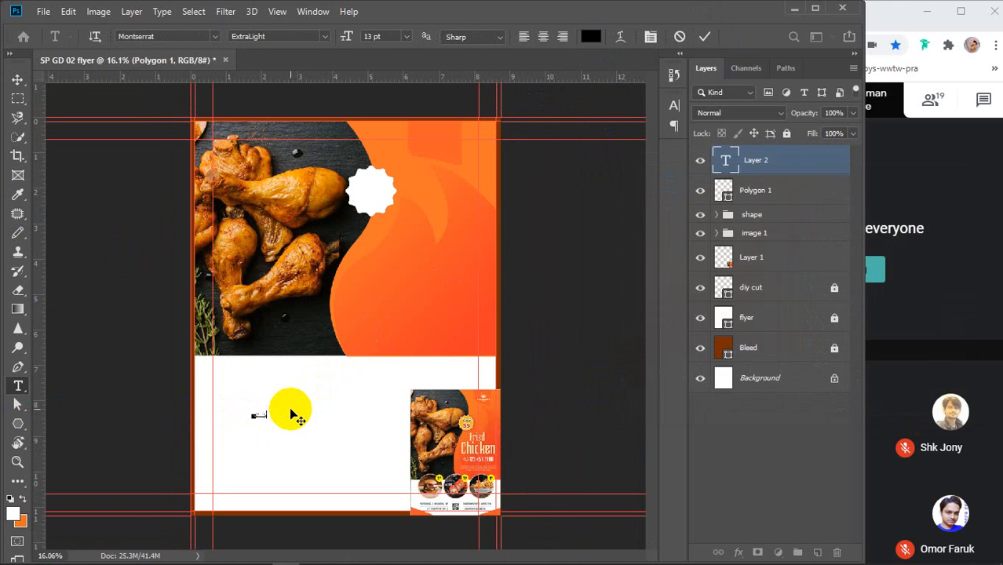
{"action": "type", "text": "only"}
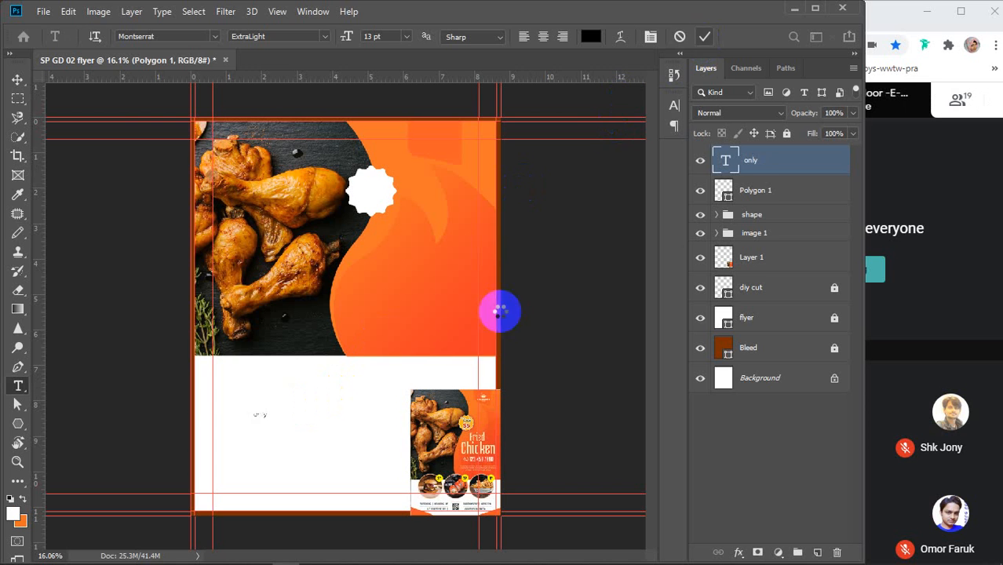
{"action": "left_click", "coordinate": [270, 468]}
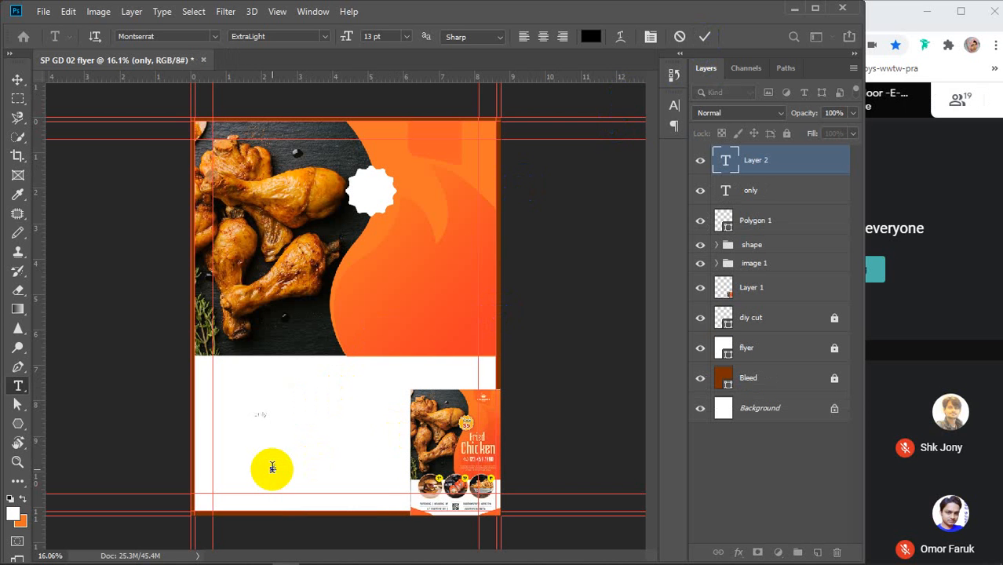
{"action": "type", "text": "$5"}
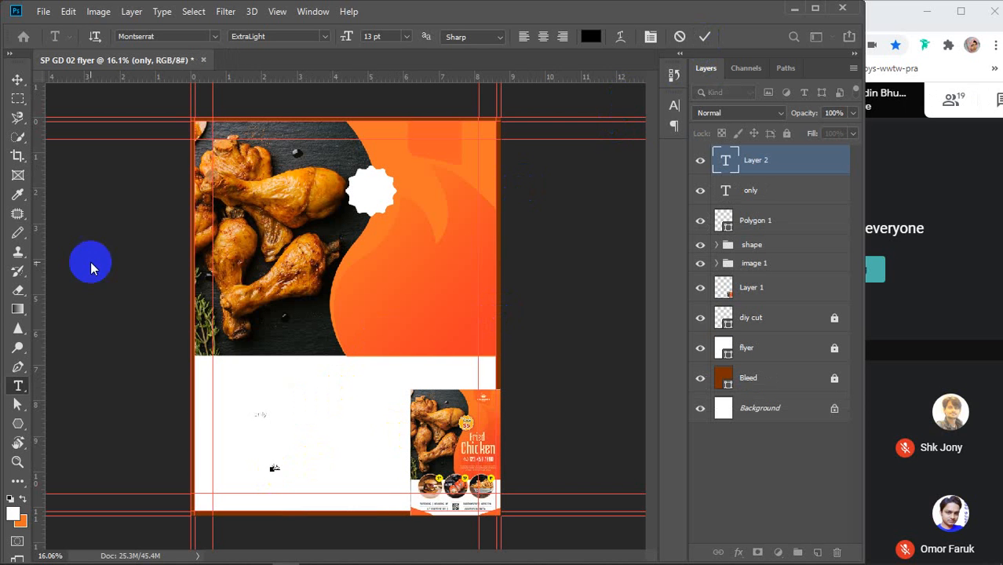
Step: Move the "only" text onto the star badge and place the "$5" text just beneath it
{"action": "left_click", "coordinate": [18, 79]}
{"action": "left_click_drag", "start_coordinate": [262, 415], "coordinate": [370, 193]}
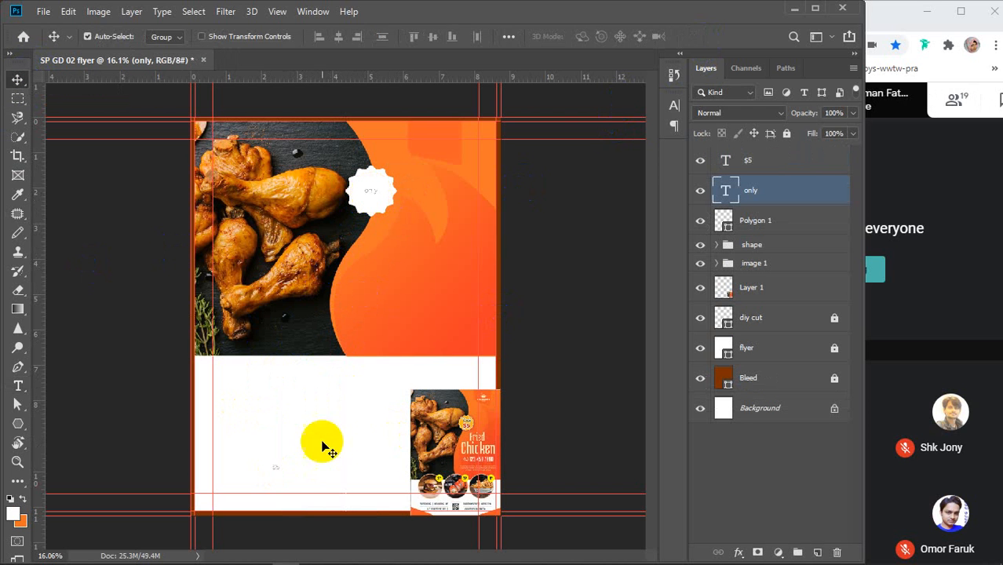
{"action": "left_click_drag", "start_coordinate": [272, 471], "coordinate": [371, 207]}
{"action": "scroll", "coordinate": [375, 210], "scroll_direction": "up", "scroll_amount": 3}
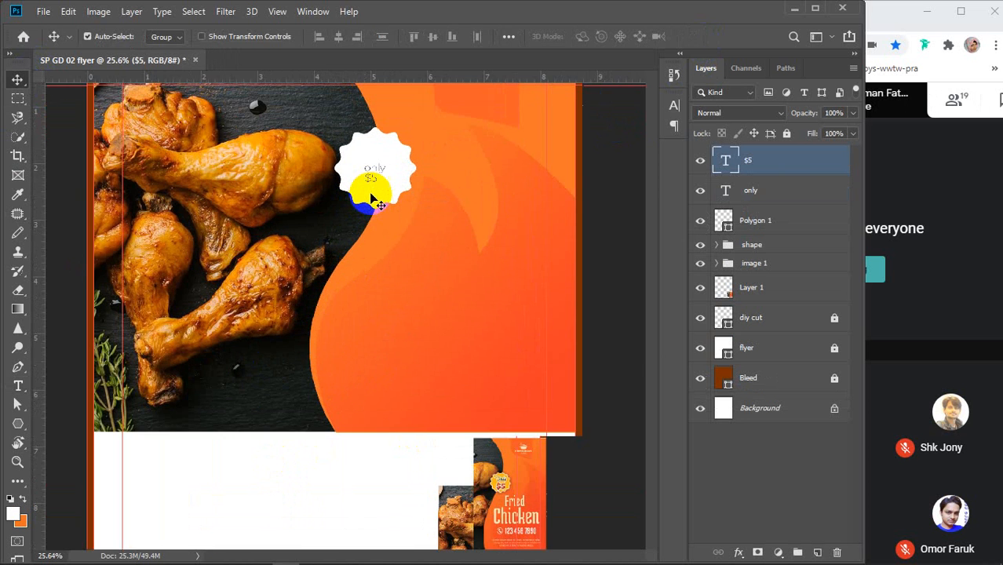
{"action": "scroll", "coordinate": [385, 168], "scroll_direction": "down", "scroll_amount": 1}
{"action": "scroll", "coordinate": [384, 165], "scroll_direction": "down", "scroll_amount": 1}
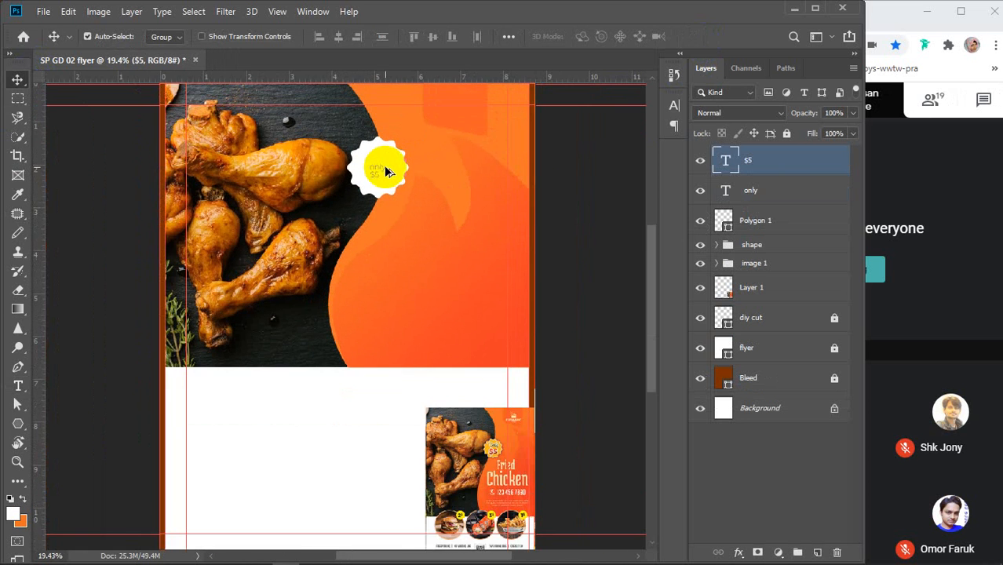
Step: Fill the star badge with orange-yellow ffae00, starting from the colour sampled off the reference flyer's badge
{"action": "scroll", "coordinate": [499, 439], "scroll_direction": "up", "scroll_amount": 3}
{"action": "scroll", "coordinate": [502, 446], "scroll_direction": "up", "scroll_amount": 1}
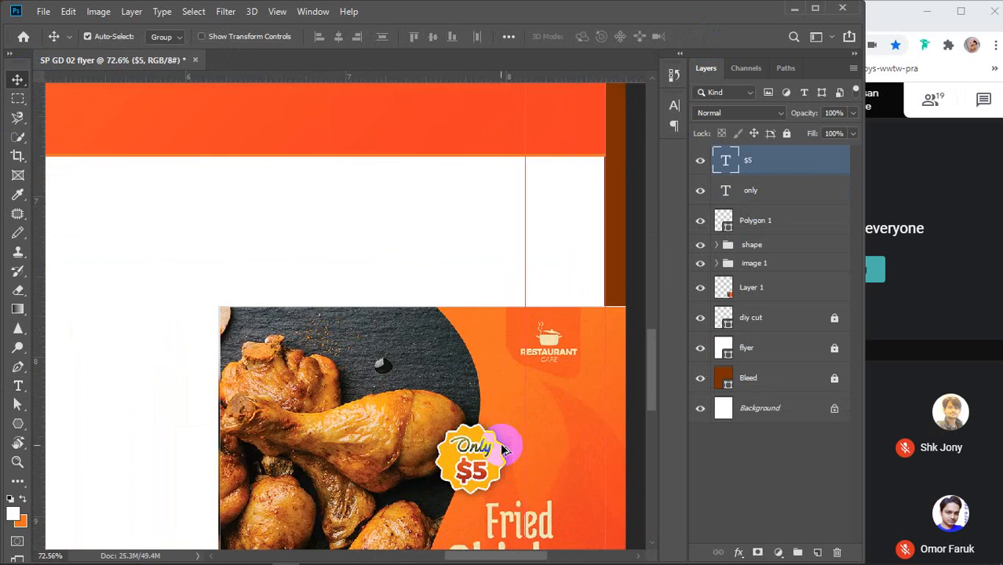
{"action": "scroll", "coordinate": [499, 447], "scroll_direction": "down", "scroll_amount": 3}
{"action": "scroll", "coordinate": [495, 449], "scroll_direction": "down", "scroll_amount": 2}
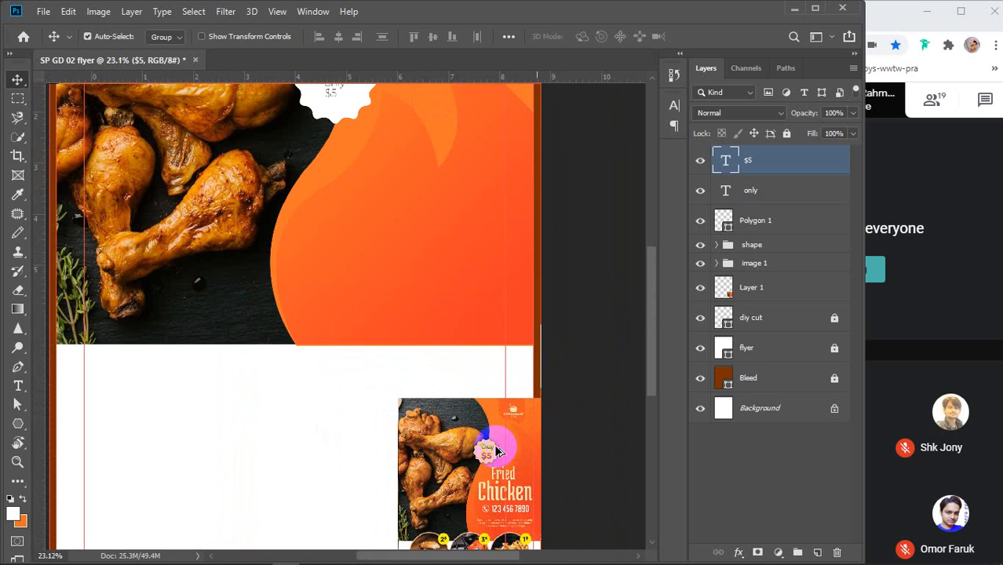
{"action": "left_click", "coordinate": [757, 223]}
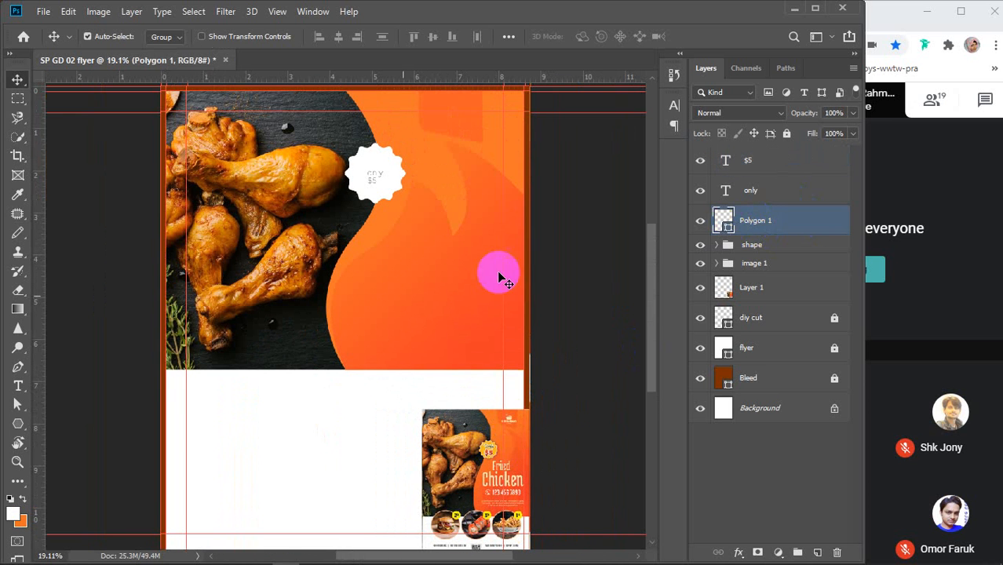
{"action": "left_click", "coordinate": [18, 424]}
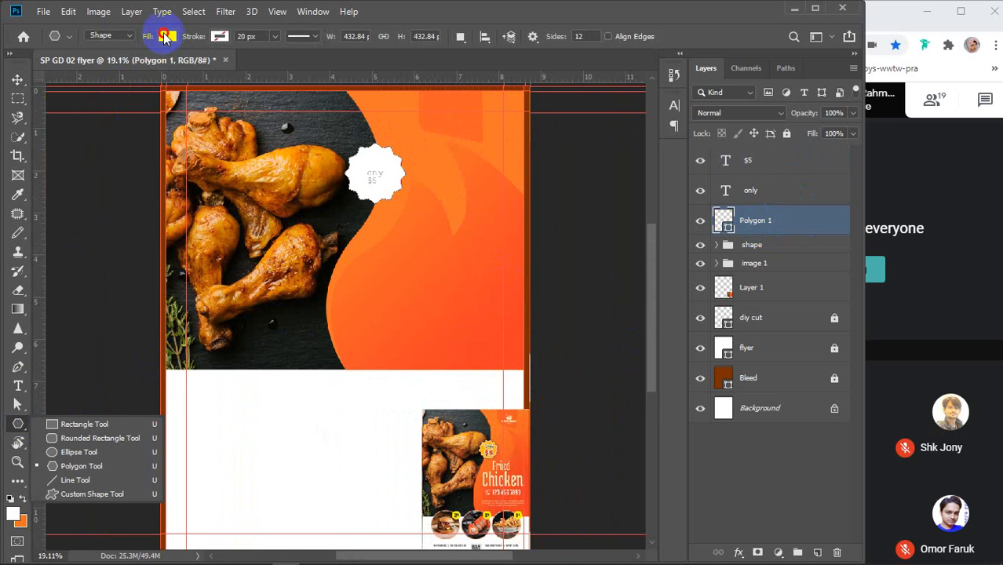
{"action": "left_click", "coordinate": [167, 36]}
{"action": "left_click", "coordinate": [236, 64]}
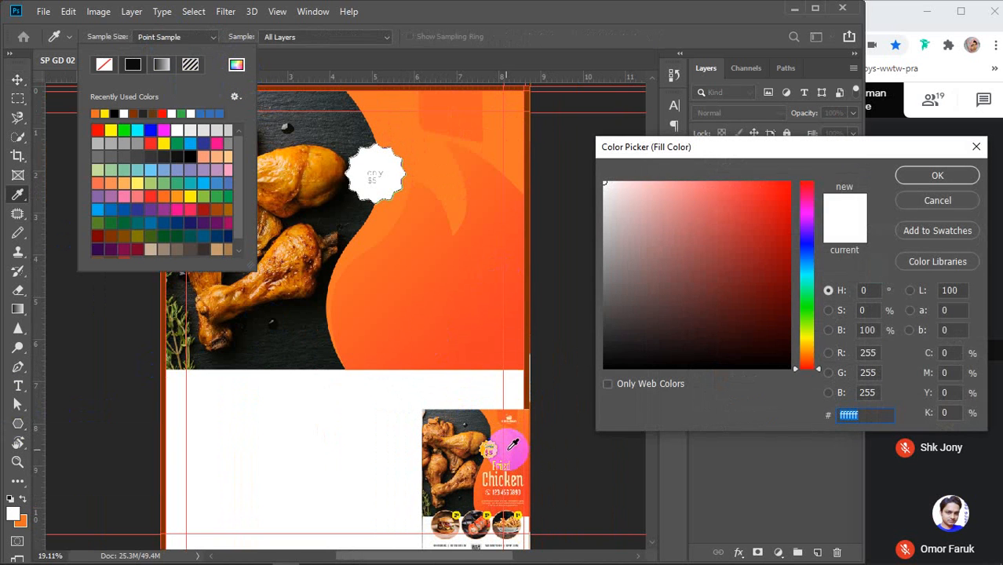
{"action": "left_click", "coordinate": [491, 450]}
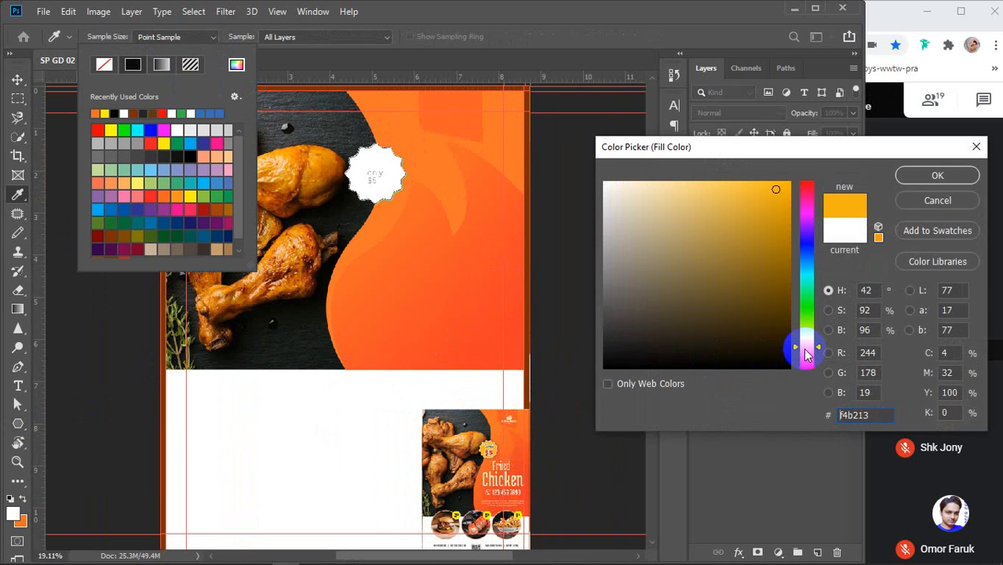
{"action": "left_click_drag", "start_coordinate": [779, 197], "coordinate": [797, 174]}
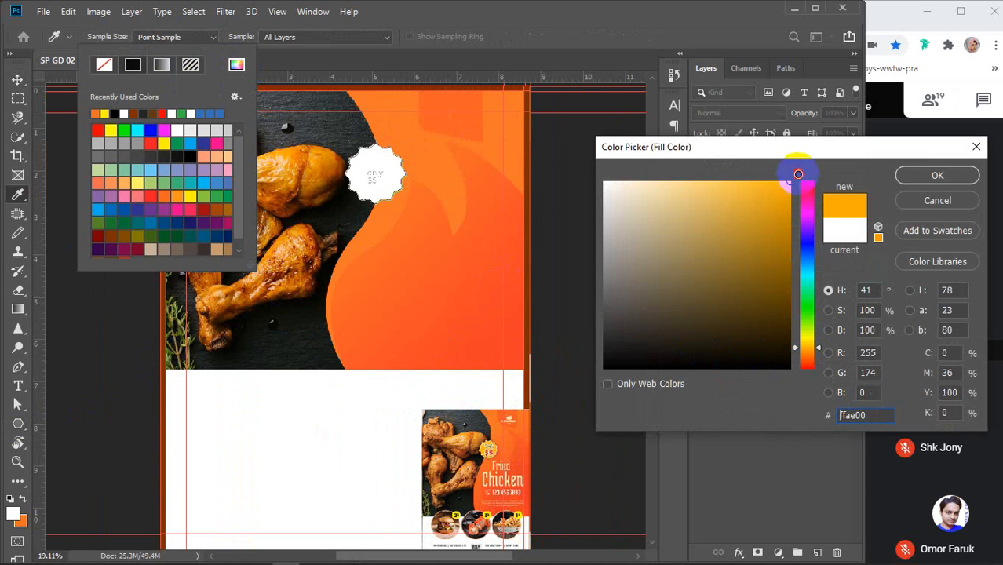
{"action": "left_click", "coordinate": [922, 178]}
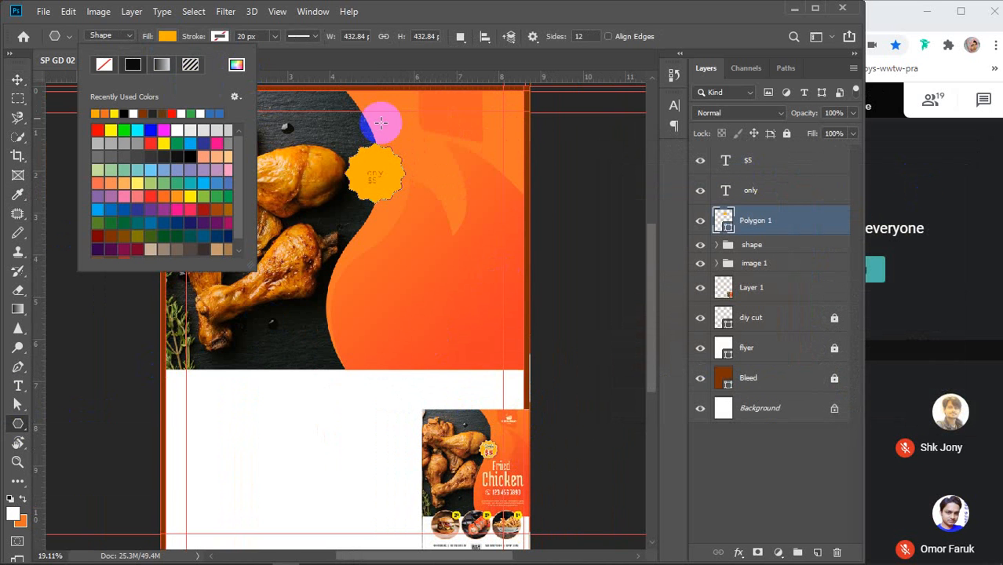
Step: Give the star badge a white stroke 10 px wide
{"action": "left_click", "coordinate": [219, 36]}
{"action": "left_click", "coordinate": [156, 65]}
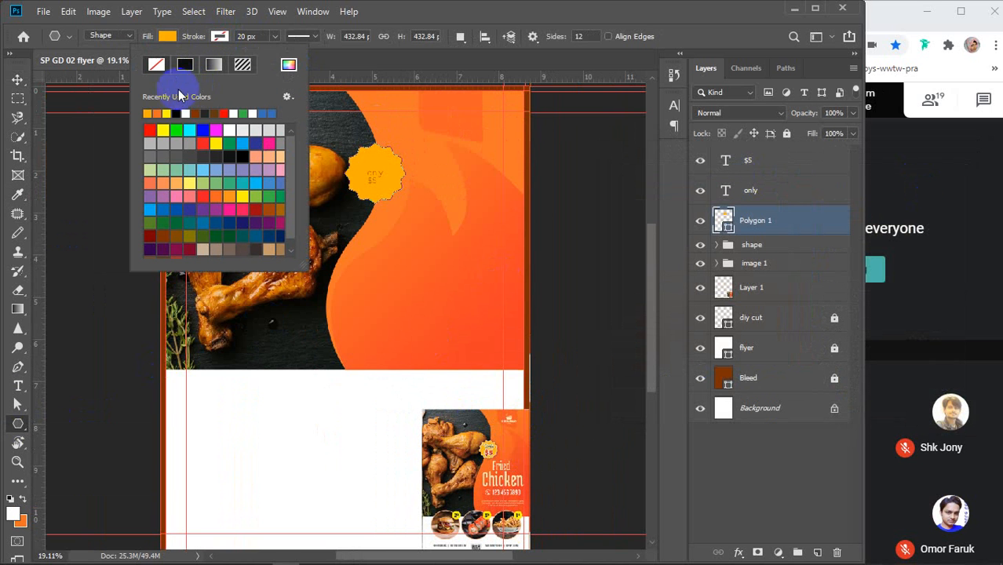
{"action": "left_click", "coordinate": [185, 113]}
{"action": "left_click", "coordinate": [246, 37]}
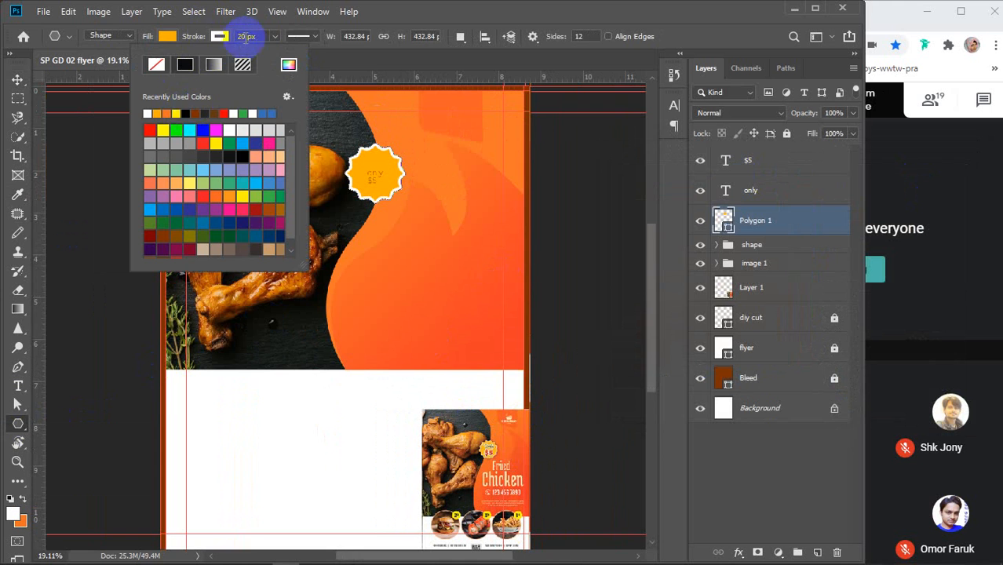
{"action": "left_click", "coordinate": [254, 36]}
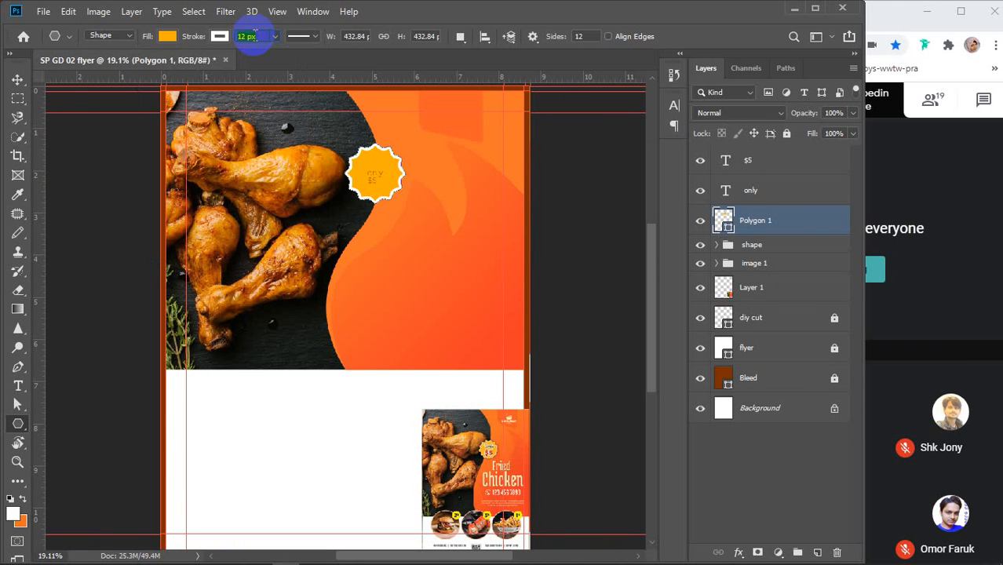
{"action": "key", "text": "Down"}
{"action": "key", "text": "Down"}
{"action": "key", "text": "Down"}
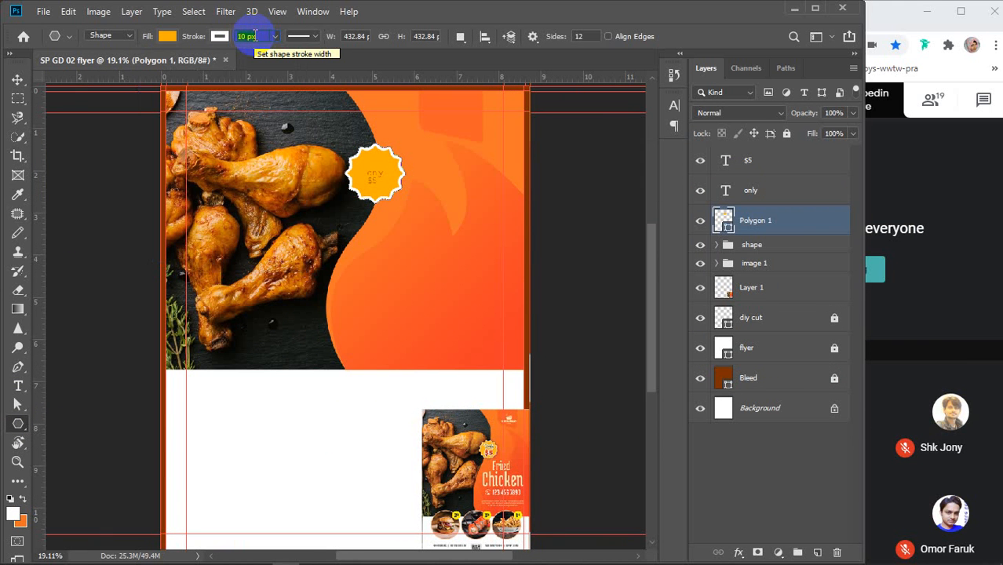
{"action": "left_click", "coordinate": [254, 35]}
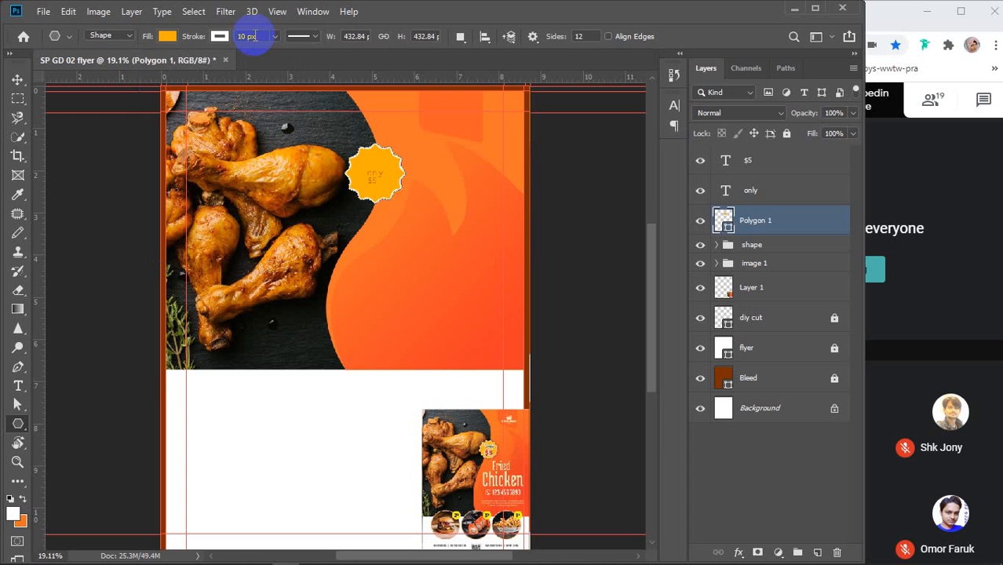
Step: Change the font of the "only" text on the badge to Harrington
{"action": "left_click", "coordinate": [17, 80]}
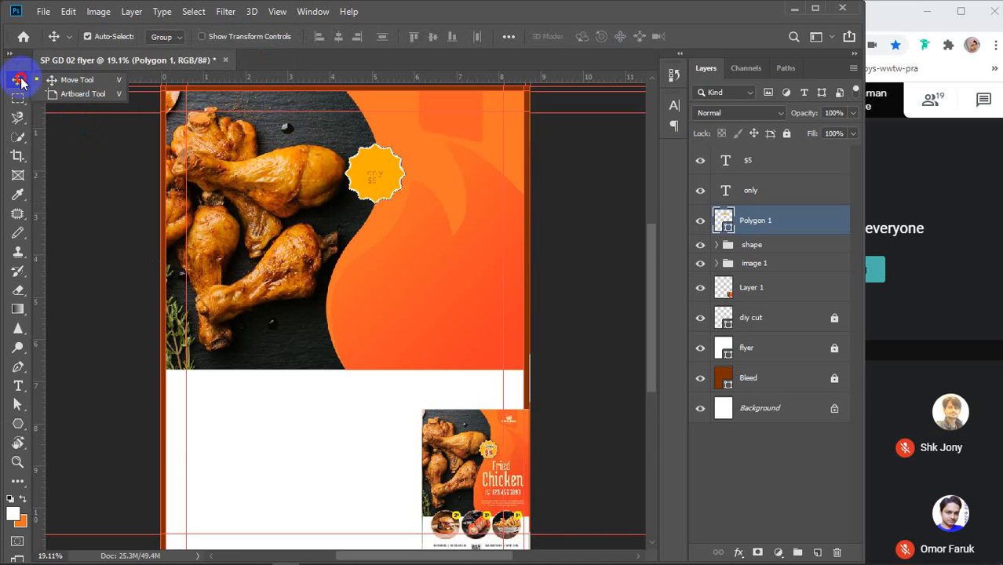
{"action": "scroll", "coordinate": [386, 177], "scroll_direction": "up", "scroll_amount": 1}
{"action": "scroll", "coordinate": [386, 177], "scroll_direction": "up", "scroll_amount": 5}
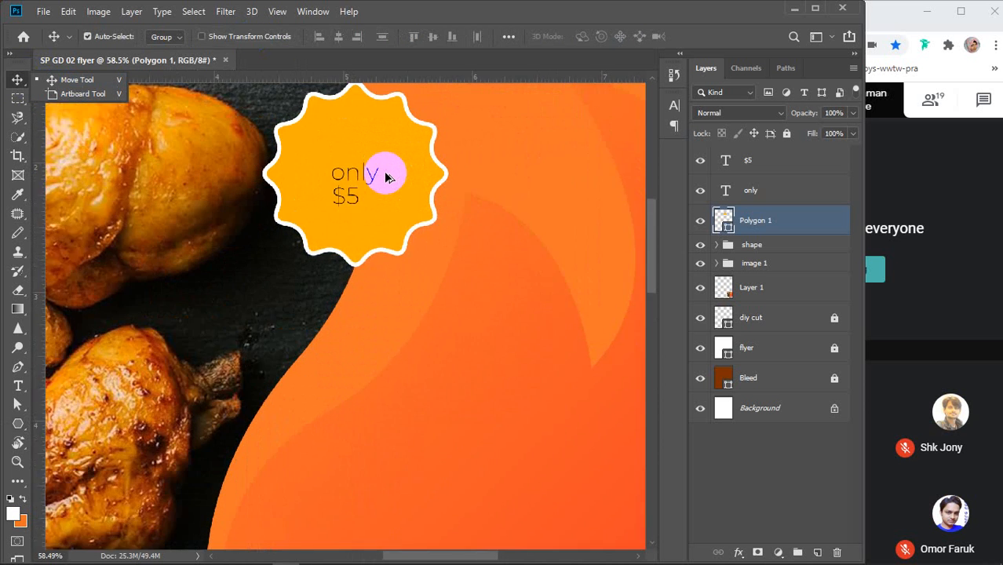
{"action": "left_click", "coordinate": [380, 183]}
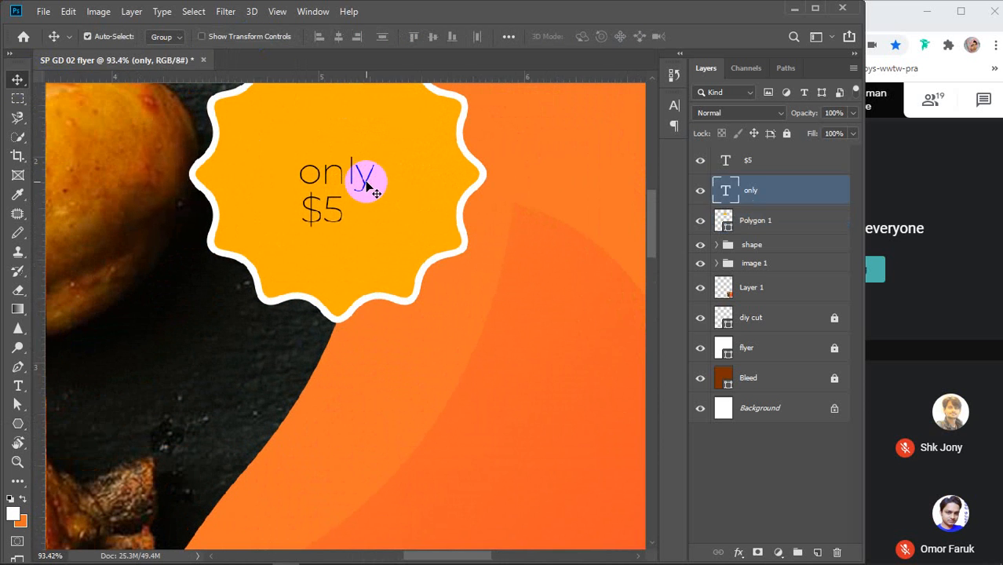
{"action": "left_click", "coordinate": [675, 107]}
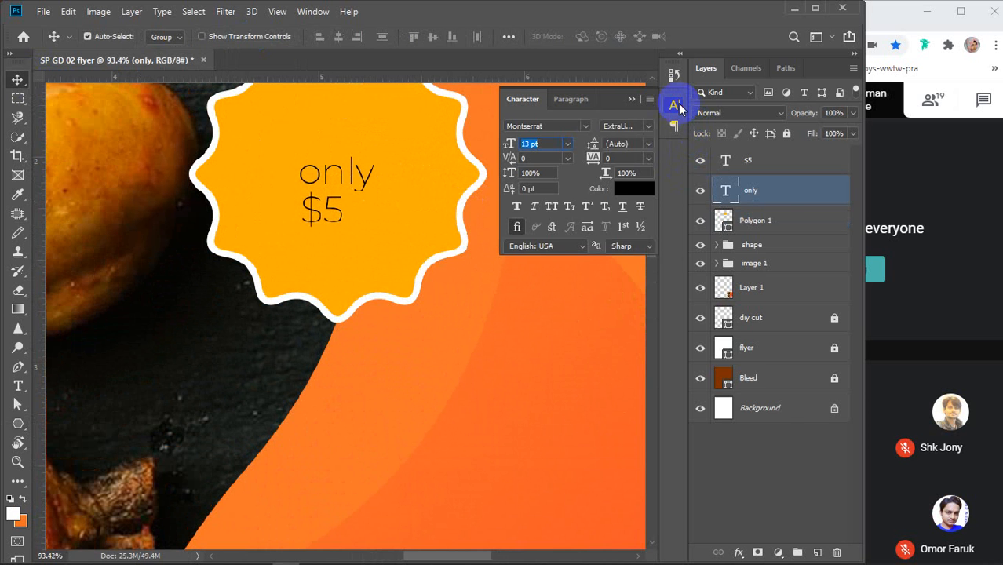
{"action": "left_click", "coordinate": [588, 126]}
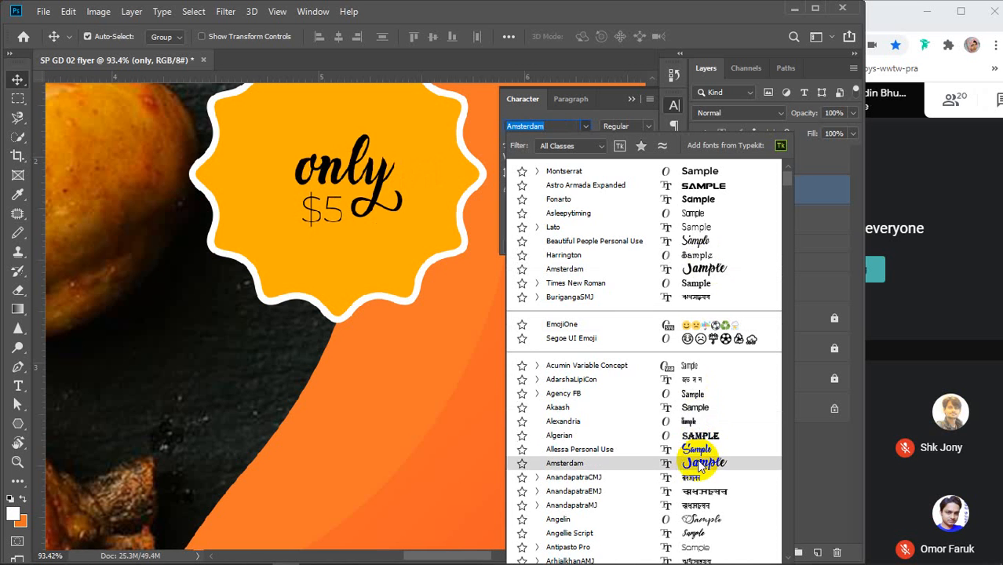
{"action": "scroll", "coordinate": [701, 462], "scroll_direction": "down", "scroll_amount": 2}
{"action": "scroll", "coordinate": [701, 443], "scroll_direction": "down", "scroll_amount": 2}
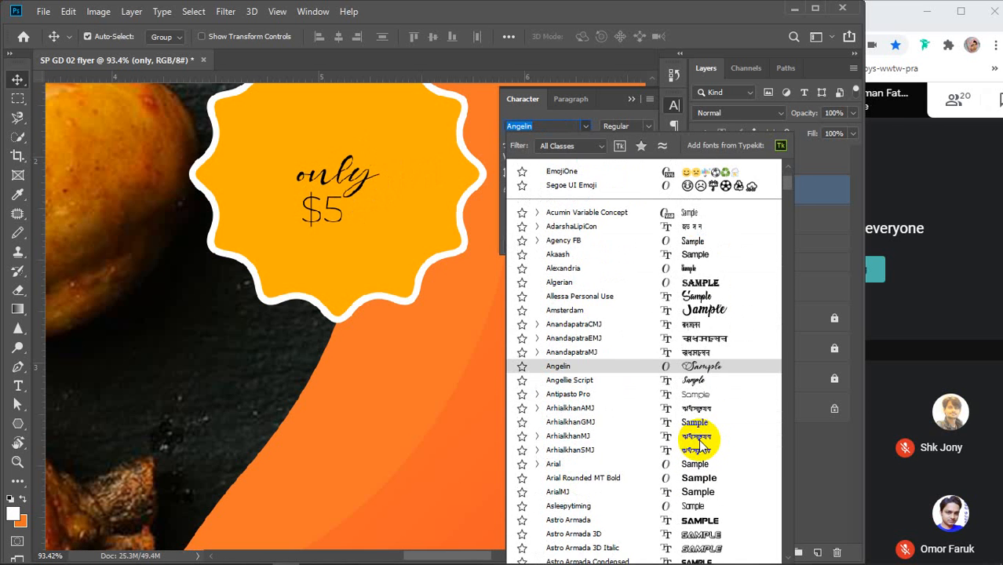
{"action": "scroll", "coordinate": [701, 444], "scroll_direction": "down", "scroll_amount": 10}
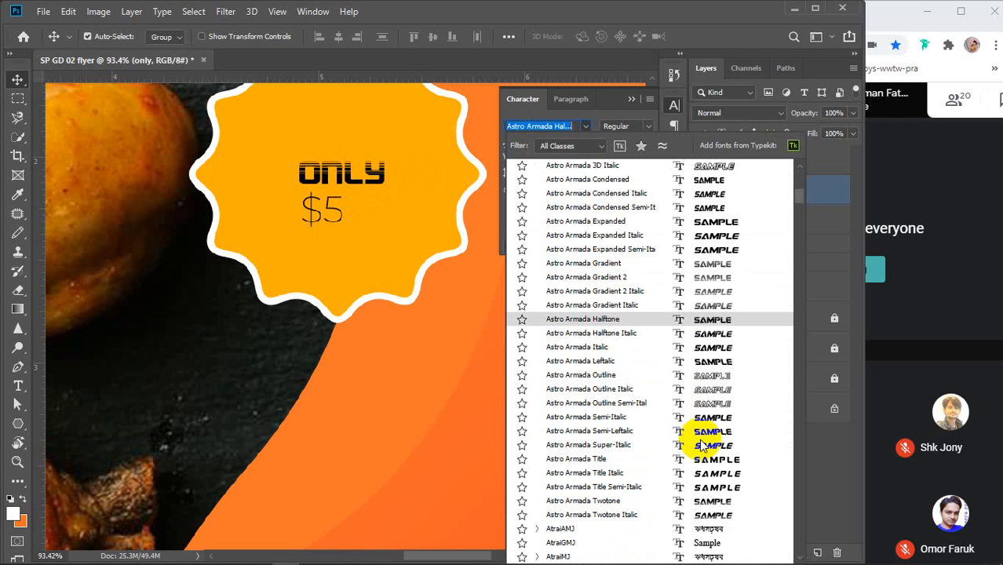
{"action": "scroll", "coordinate": [699, 441], "scroll_direction": "down", "scroll_amount": 8}
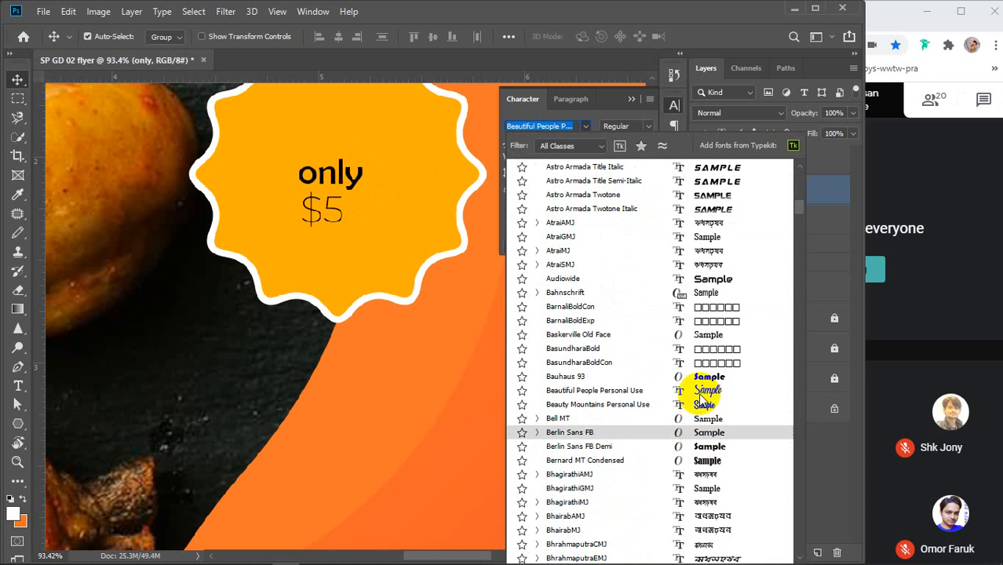
{"action": "scroll", "coordinate": [703, 401], "scroll_direction": "down", "scroll_amount": 5}
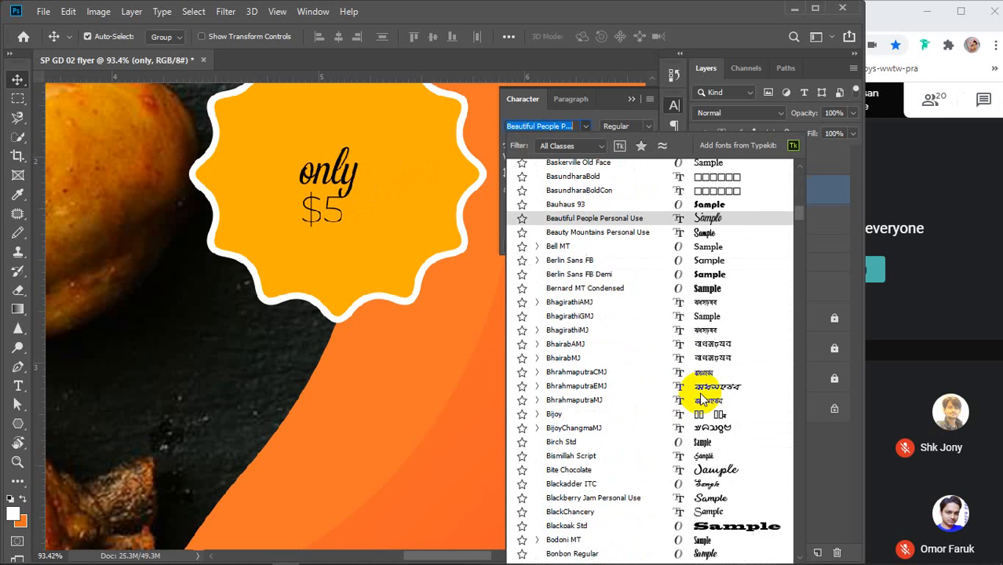
{"action": "scroll", "coordinate": [703, 401], "scroll_direction": "down", "scroll_amount": 4}
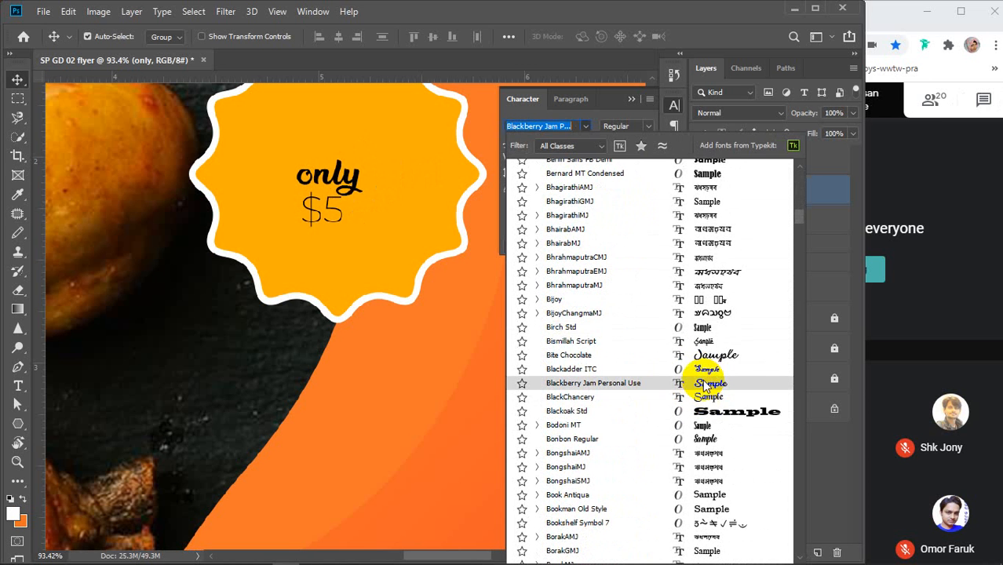
{"action": "scroll", "coordinate": [704, 385], "scroll_direction": "down", "scroll_amount": 5}
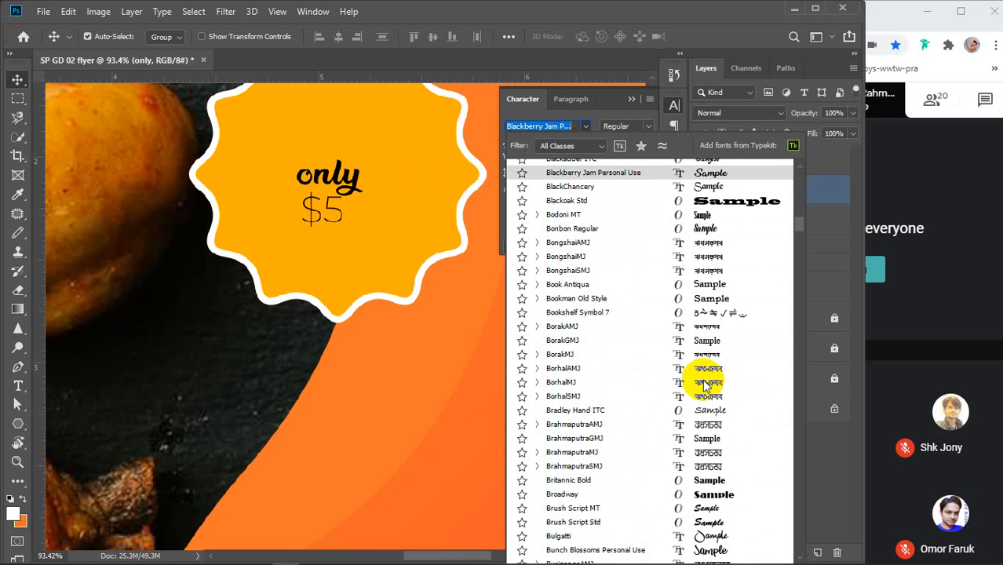
{"action": "scroll", "coordinate": [704, 386], "scroll_direction": "down", "scroll_amount": 3}
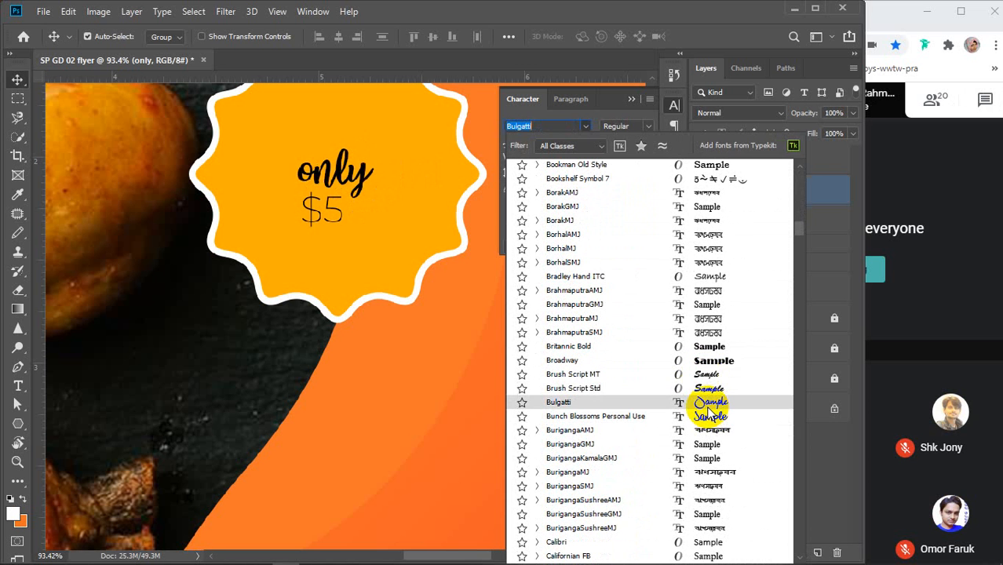
{"action": "scroll", "coordinate": [707, 386], "scroll_direction": "down", "scroll_amount": 2}
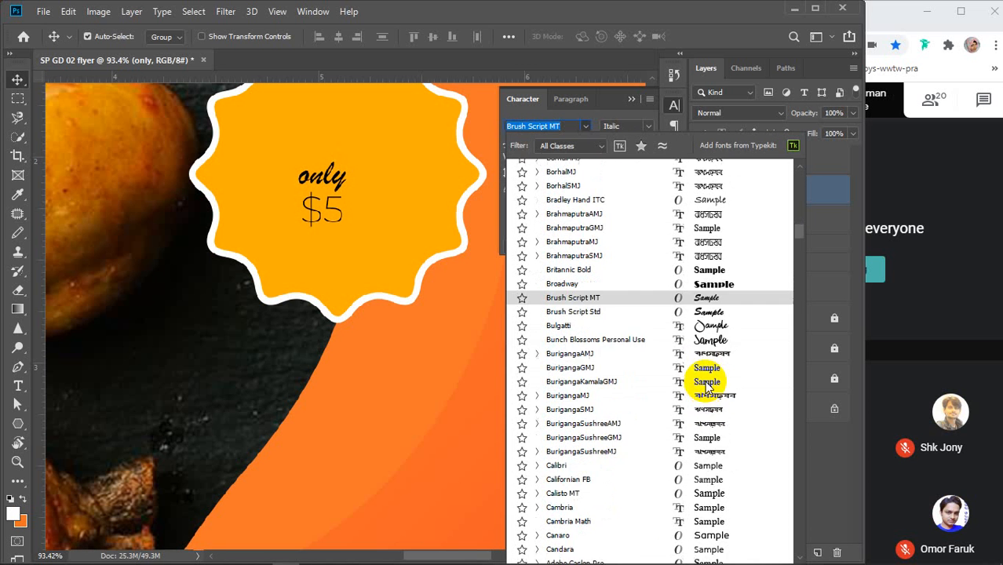
{"action": "scroll", "coordinate": [706, 386], "scroll_direction": "down", "scroll_amount": 7}
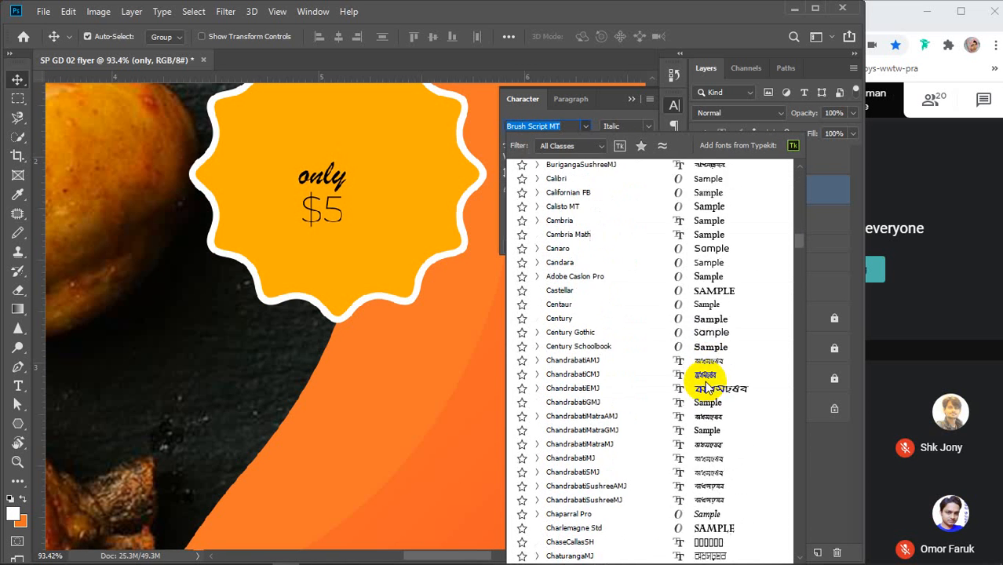
{"action": "scroll", "coordinate": [705, 386], "scroll_direction": "down", "scroll_amount": 6}
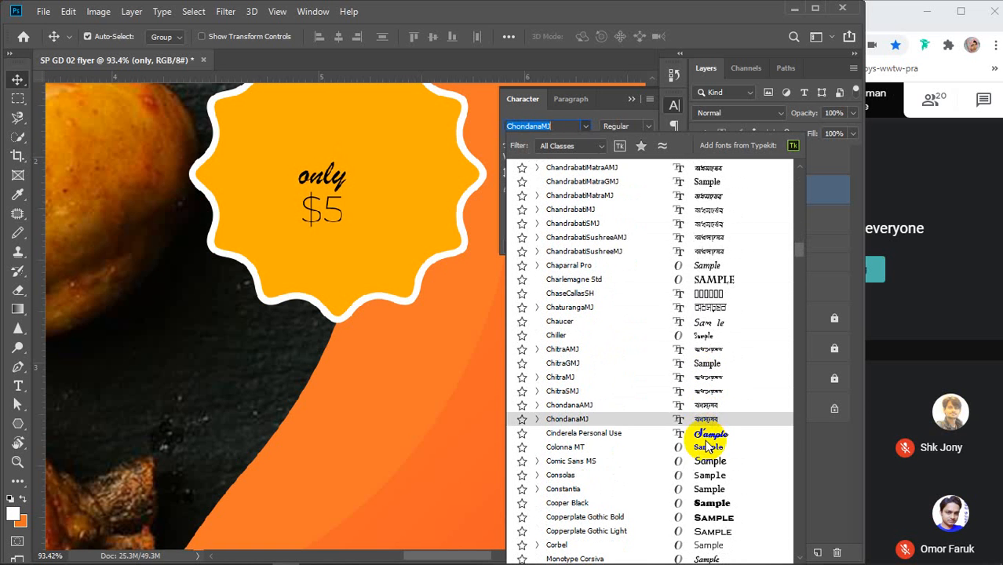
{"action": "scroll", "coordinate": [708, 445], "scroll_direction": "down", "scroll_amount": 2}
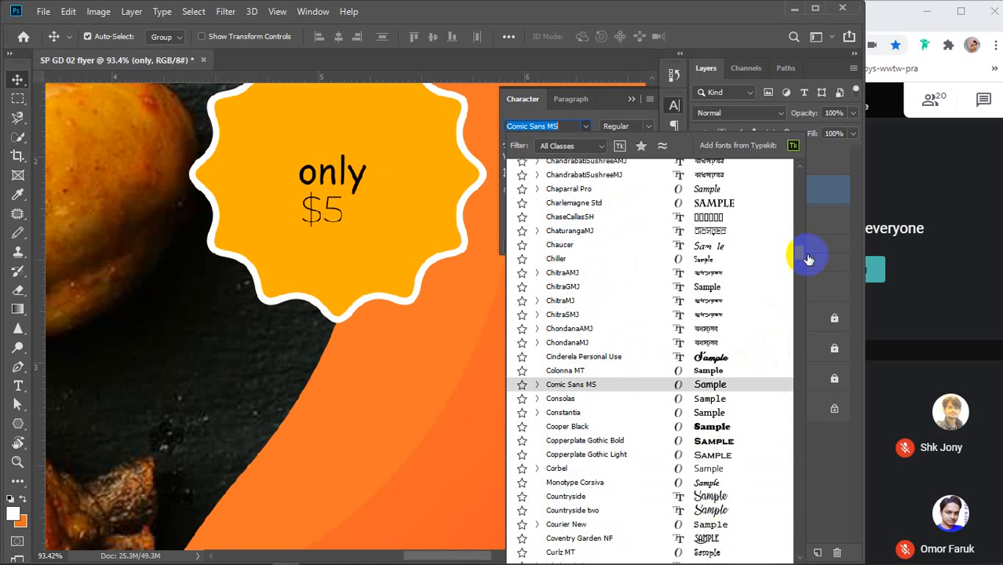
{"action": "left_click_drag", "start_coordinate": [801, 259], "coordinate": [803, 171]}
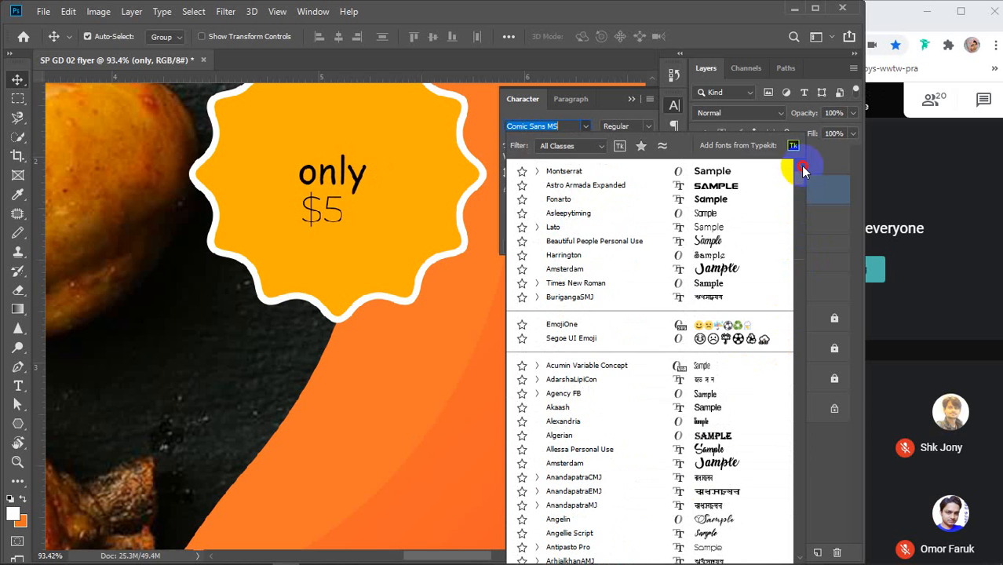
{"action": "left_click", "coordinate": [723, 257]}
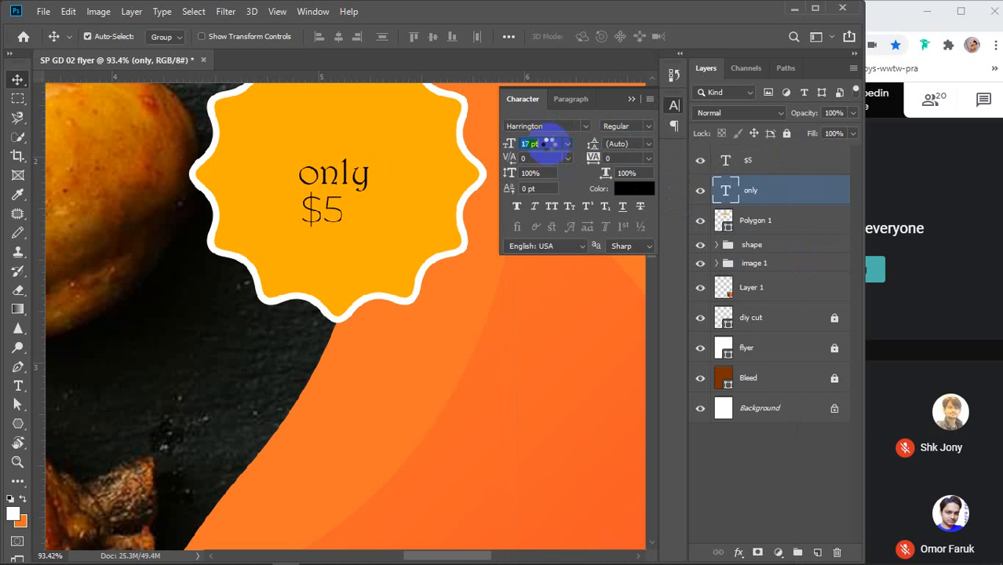
Step: Set the "only" text size to 25 pt and move the text up within the star badge
{"action": "key", "text": "Up"}
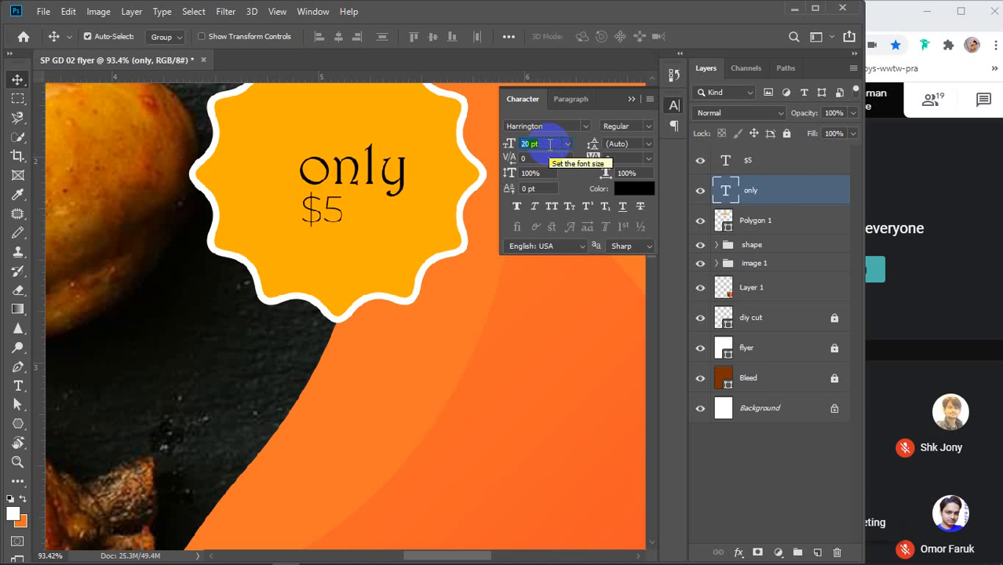
{"action": "key", "text": "Up"}
{"action": "key", "text": "Up"}
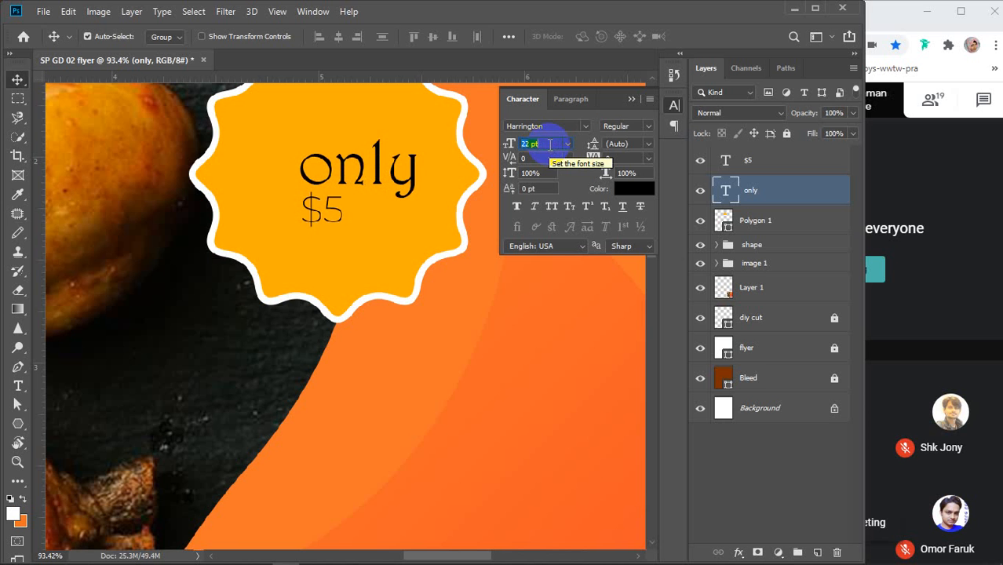
{"action": "left_click_drag", "start_coordinate": [389, 217], "coordinate": [399, 291]}
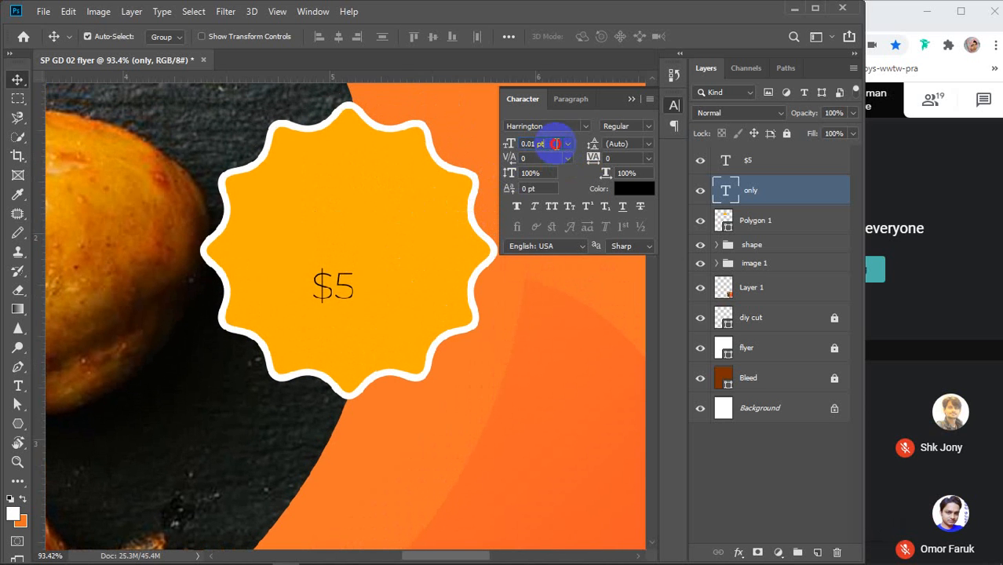
{"action": "type", "text": "25"}
{"action": "key", "text": "Return"}
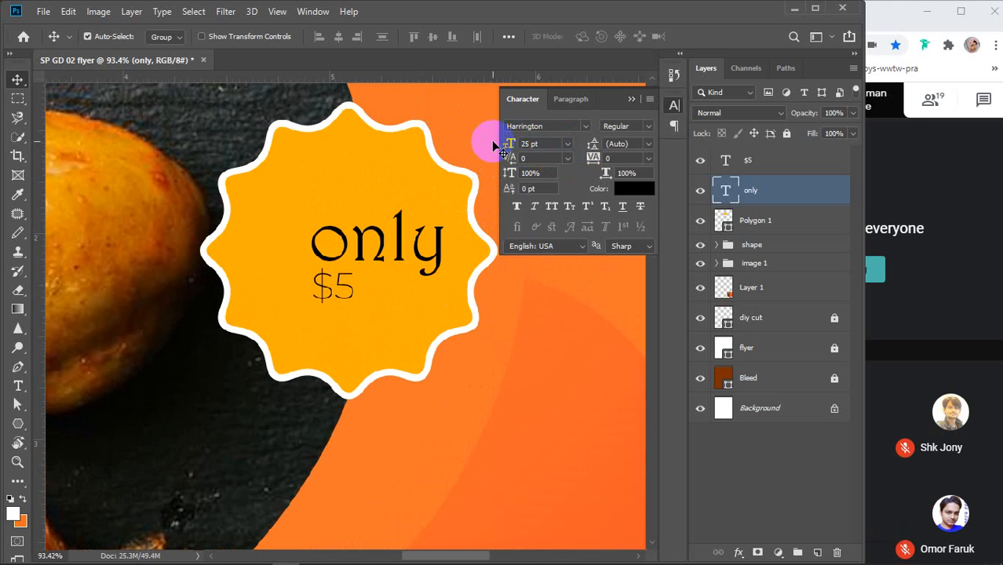
{"action": "left_click_drag", "start_coordinate": [403, 239], "coordinate": [379, 212]}
Step: Set the "$5" text on the badge to the Bold style at 25 pt
{"action": "left_click", "coordinate": [320, 290]}
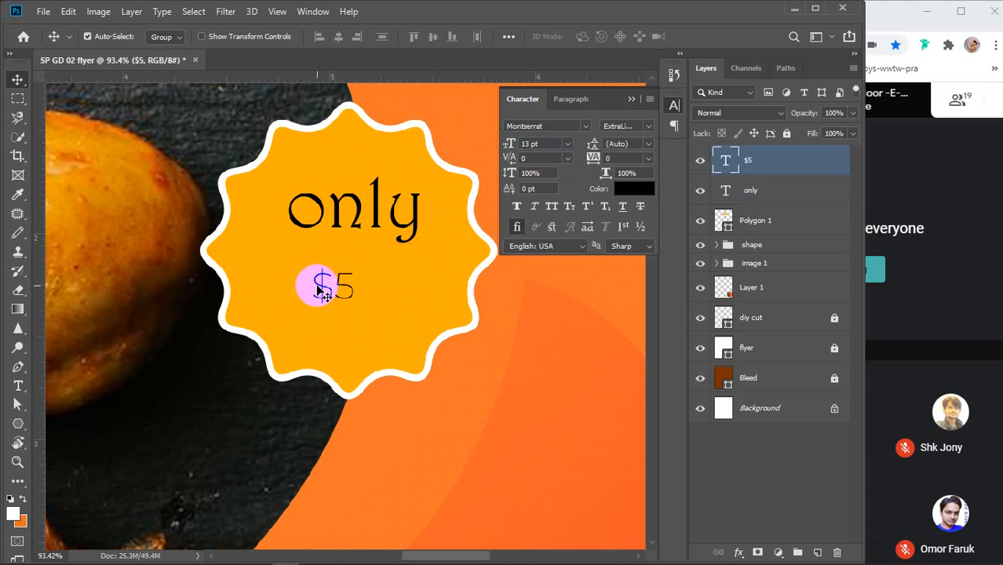
{"action": "left_click", "coordinate": [648, 126]}
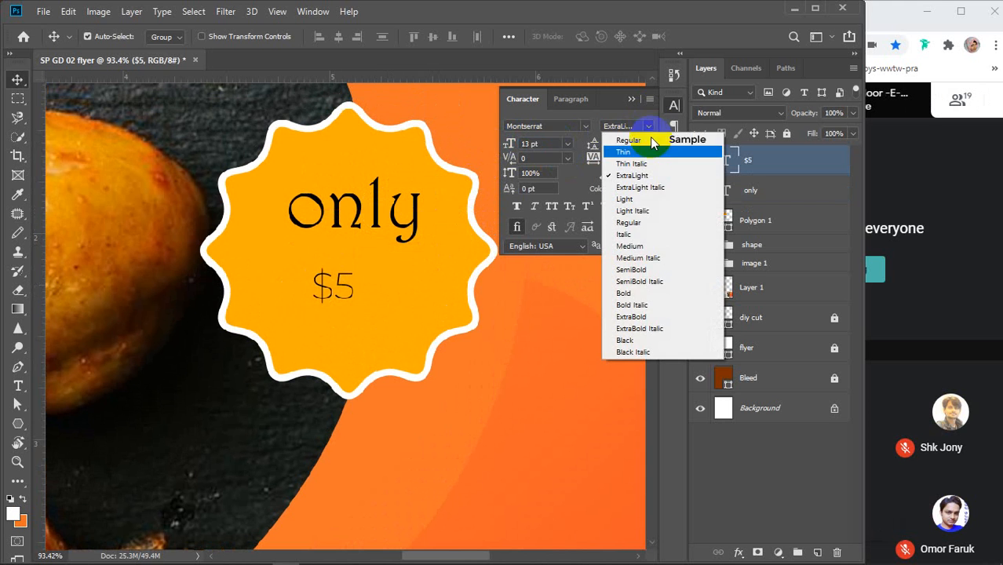
{"action": "left_click", "coordinate": [648, 294]}
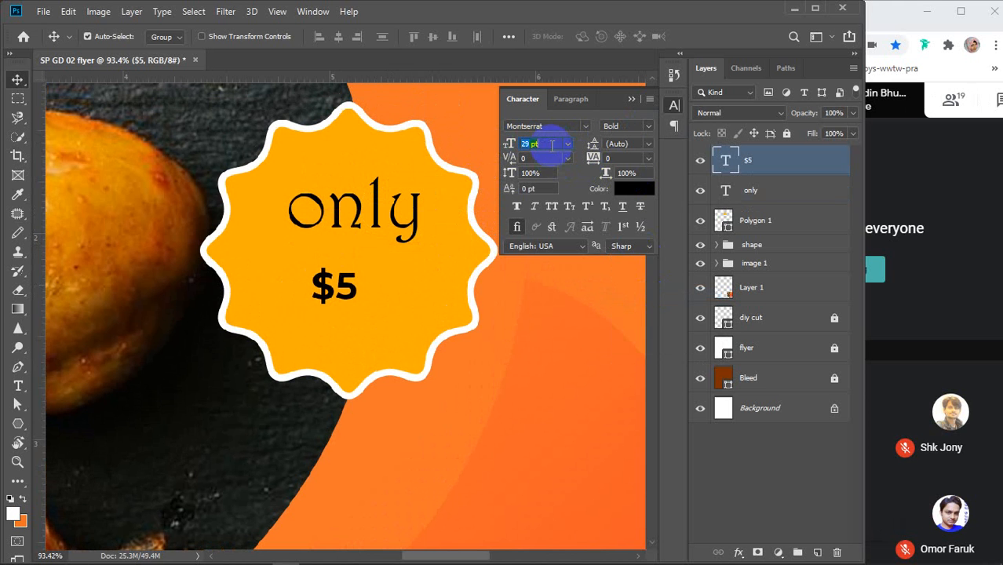
{"action": "key", "text": "Return"}
{"action": "key", "text": "Down"}
{"action": "key", "text": "Down"}
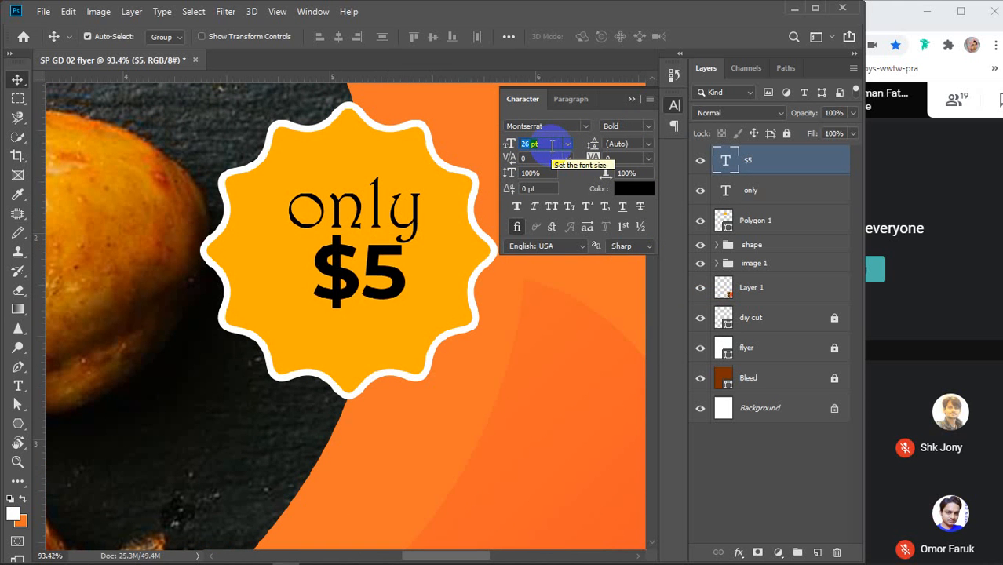
{"action": "left_click", "coordinate": [399, 275]}
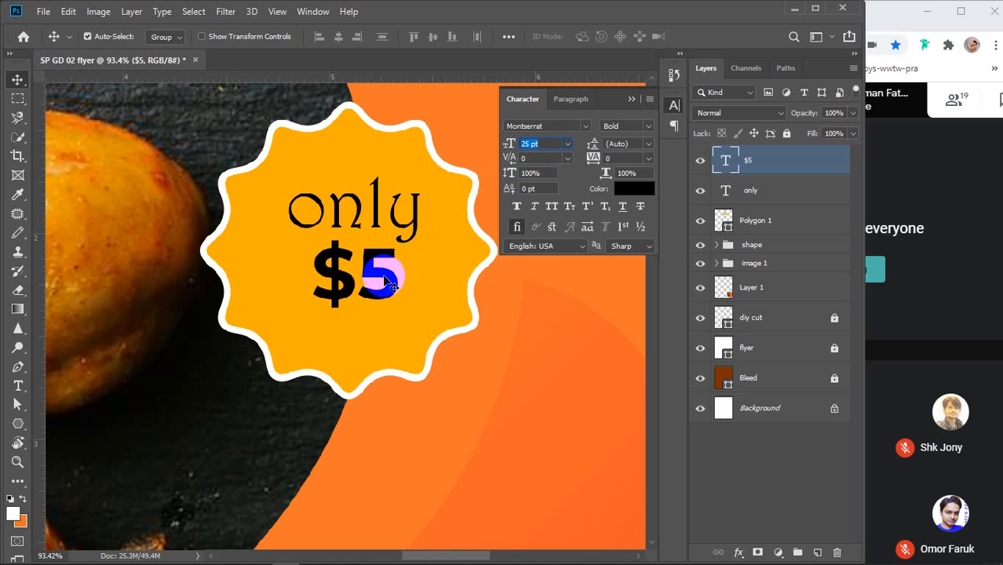
{"action": "left_click_drag", "start_coordinate": [383, 274], "coordinate": [366, 278]}
{"action": "key", "text": "ctrl+z"}
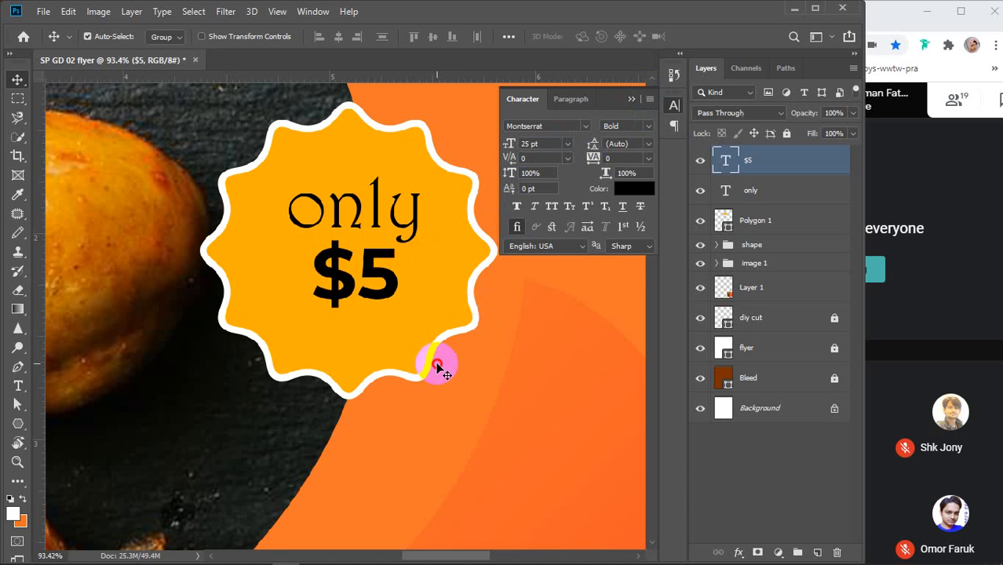
Step: Examine the "Only $5" badge on the reference flyer
{"action": "left_click", "coordinate": [437, 364]}
{"action": "scroll", "coordinate": [437, 364], "scroll_direction": "down", "scroll_amount": 6}
{"action": "left_click_drag", "start_coordinate": [437, 481], "coordinate": [304, 157]}
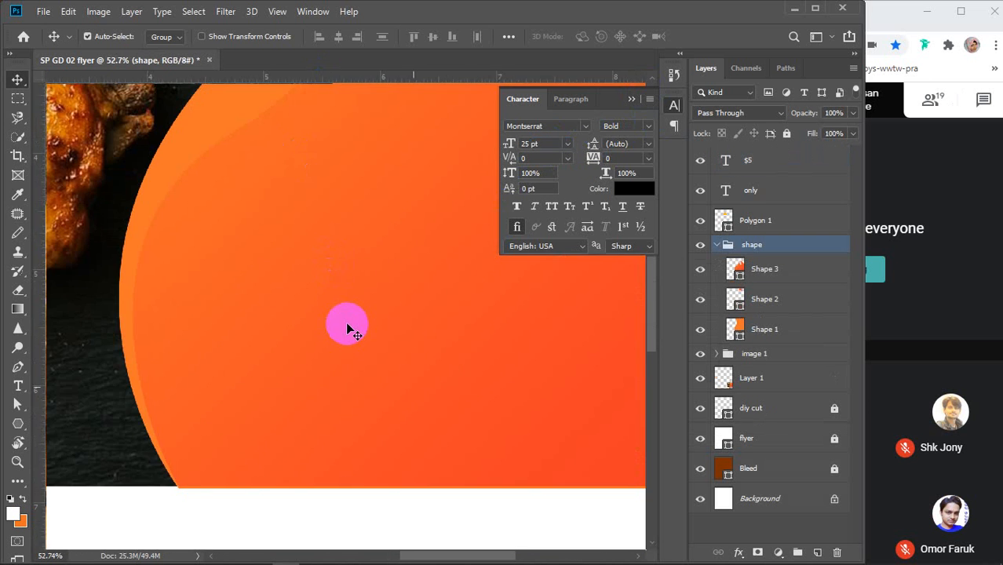
{"action": "scroll", "coordinate": [347, 328], "scroll_direction": "down", "scroll_amount": 3}
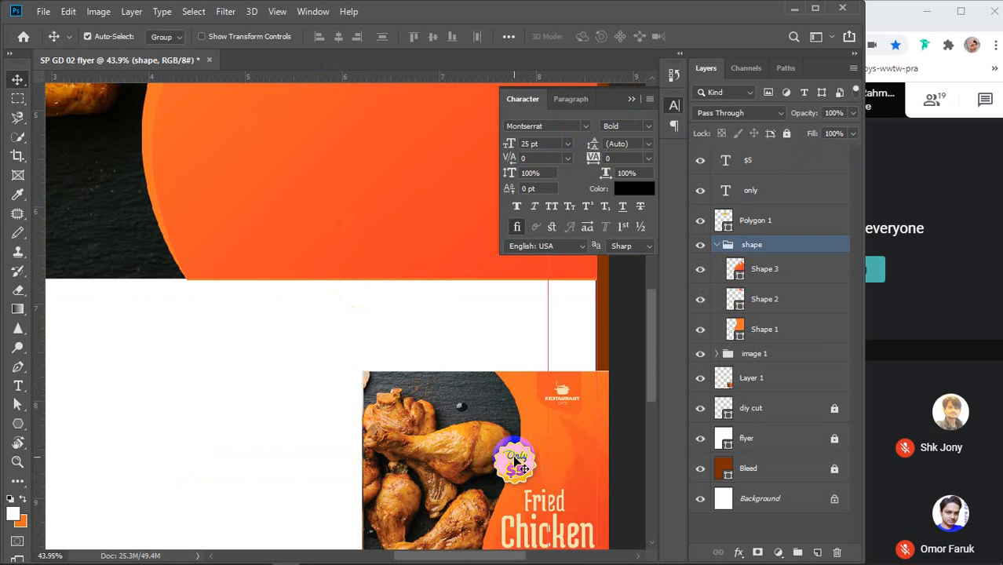
Step: Add a white (ffffff) stroke effect to the "$5" text on the star badge
{"action": "left_click_drag", "start_coordinate": [285, 277], "coordinate": [312, 470]}
{"action": "left_click_drag", "start_coordinate": [359, 219], "coordinate": [396, 314]}
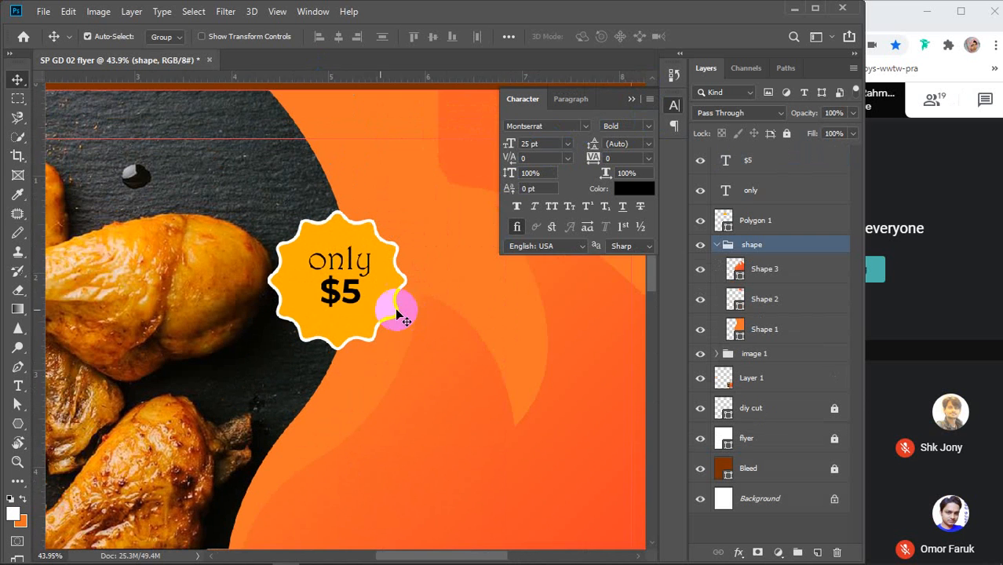
{"action": "scroll", "coordinate": [340, 284], "scroll_direction": "up", "scroll_amount": 6}
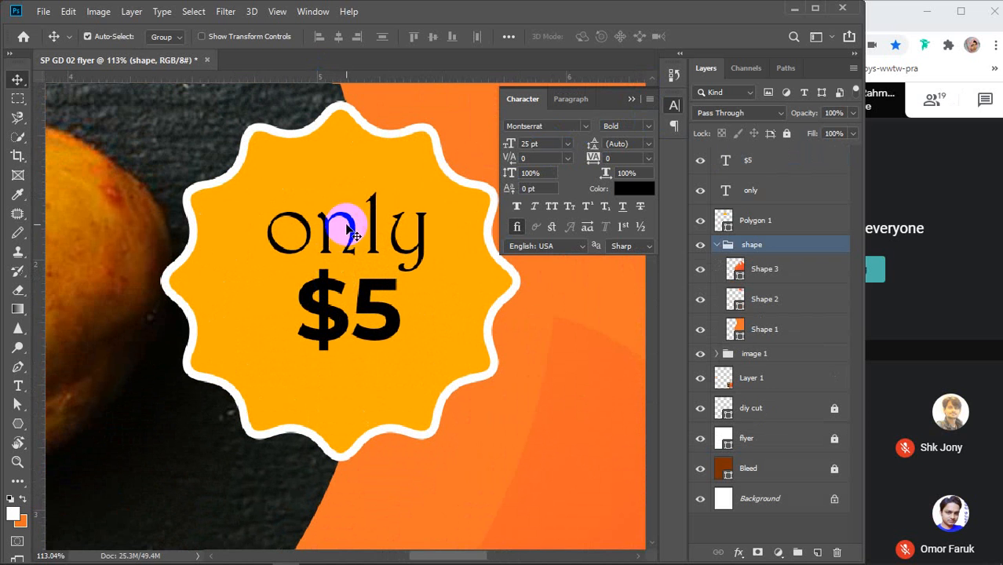
{"action": "left_click", "coordinate": [350, 228]}
{"action": "left_click", "coordinate": [339, 320], "text": "shift"}
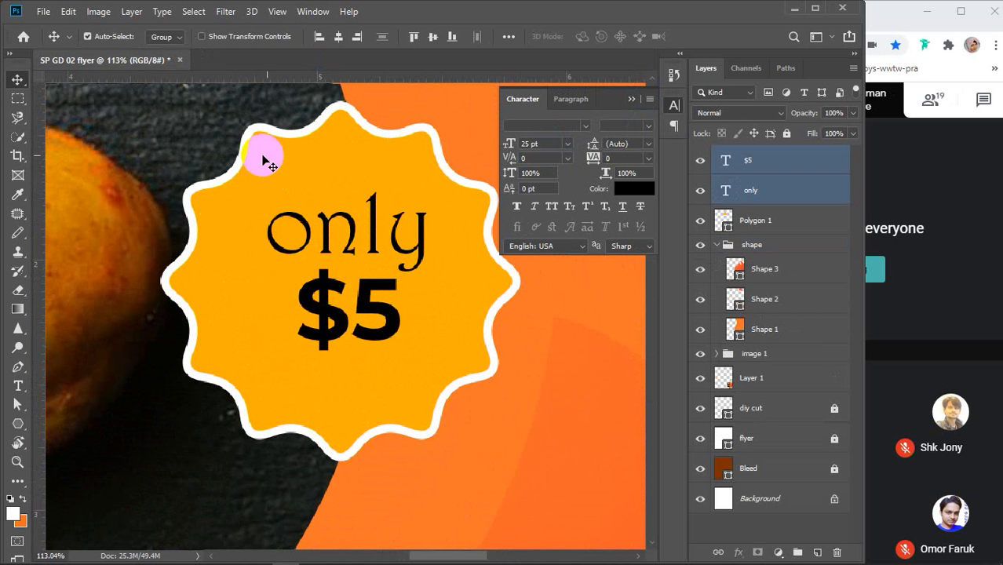
{"action": "left_click", "coordinate": [638, 173]}
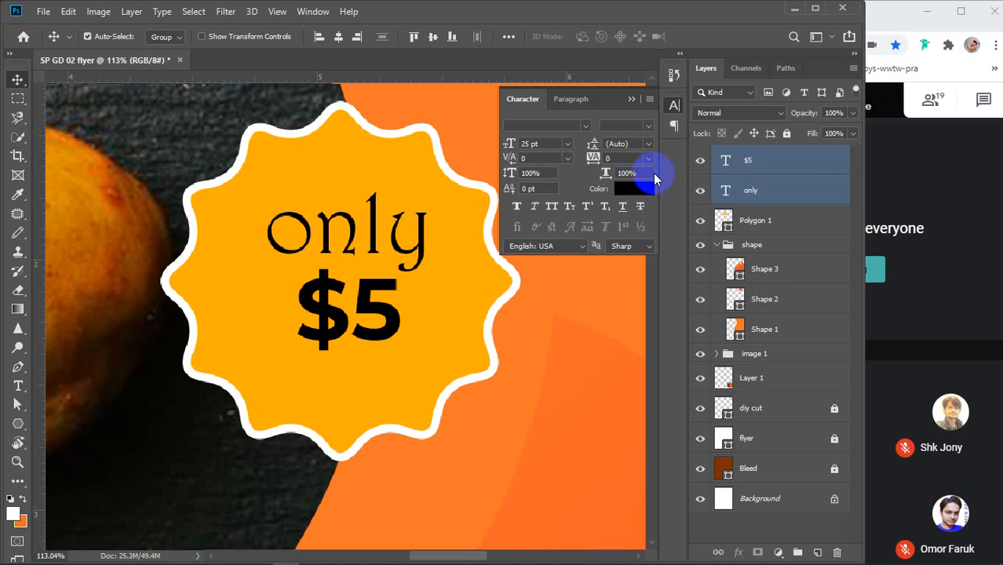
{"action": "double_click", "coordinate": [805, 165]}
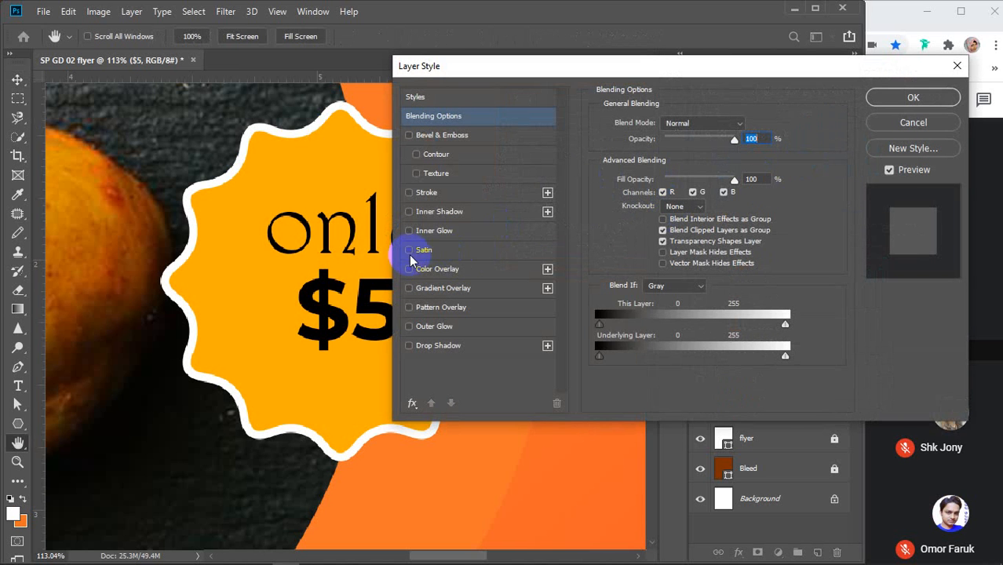
{"action": "left_click", "coordinate": [430, 193]}
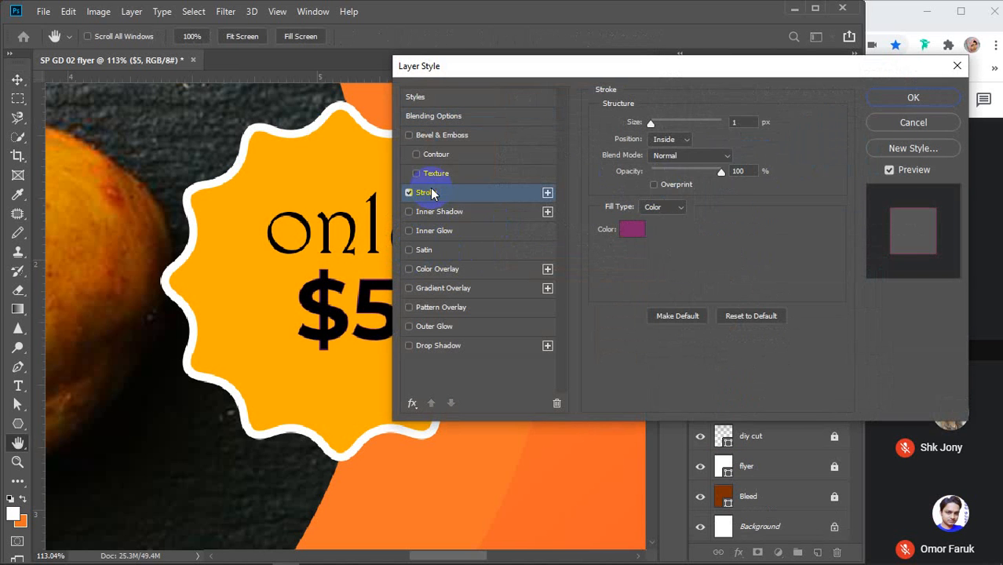
{"action": "left_click", "coordinate": [632, 229]}
{"action": "left_click_drag", "start_coordinate": [638, 231], "coordinate": [602, 167]}
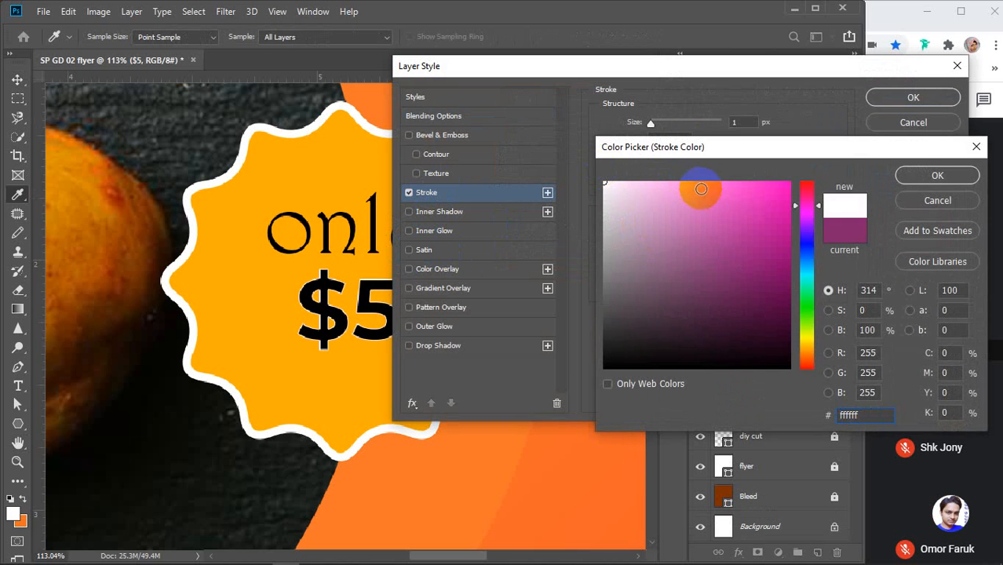
{"action": "left_click", "coordinate": [910, 176]}
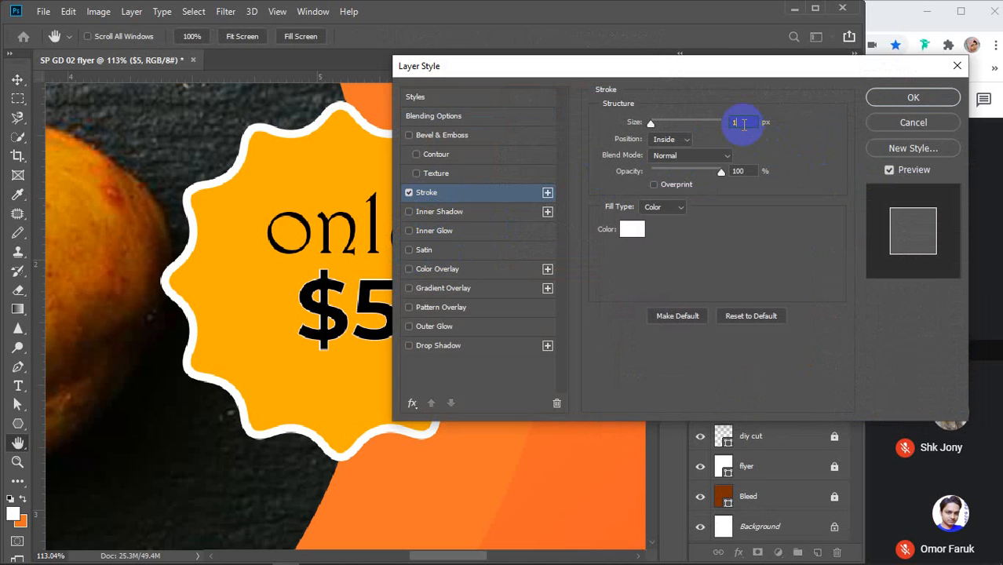
Step: Position the "$5" text's stroke outside the letters and set its size to 4 px
{"action": "type", "text": "3"}
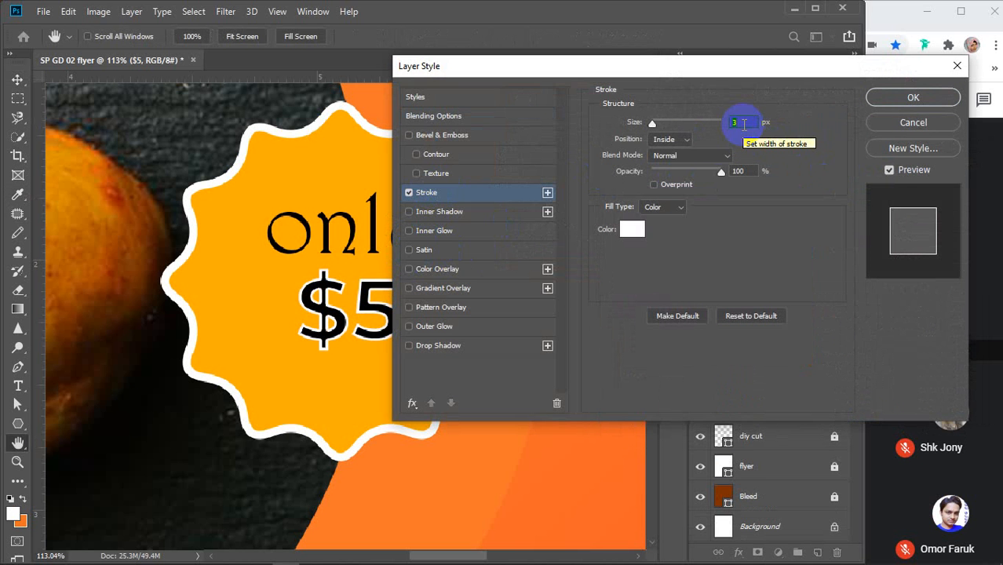
{"action": "left_click", "coordinate": [673, 139]}
{"action": "left_click", "coordinate": [679, 151]}
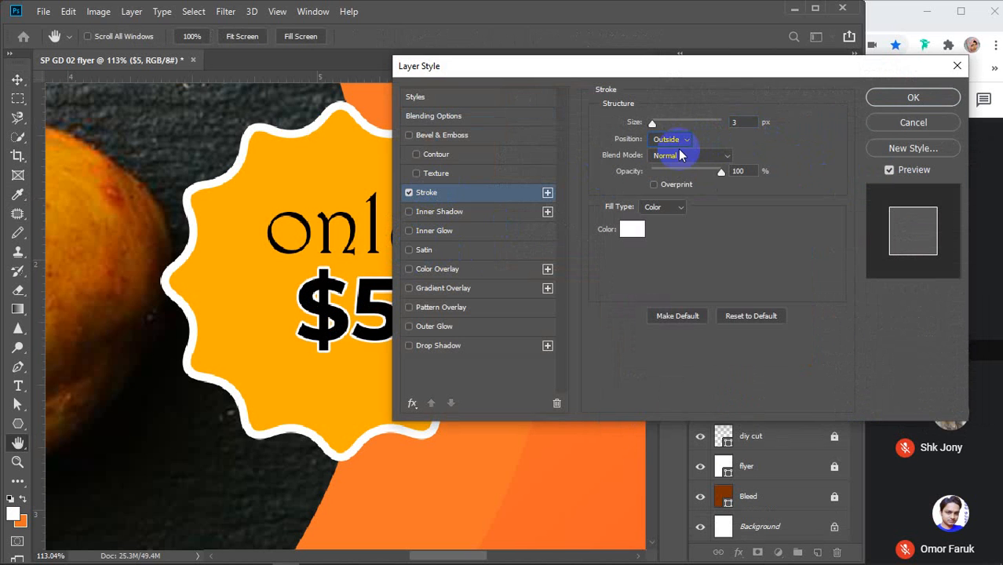
{"action": "double_click", "coordinate": [748, 121]}
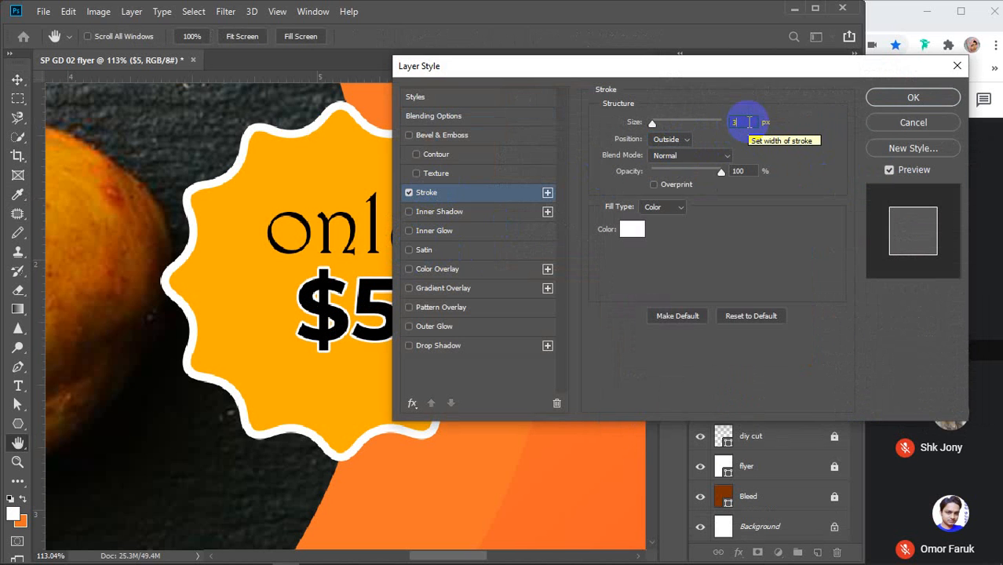
{"action": "key", "text": "Up"}
{"action": "key", "text": "Up"}
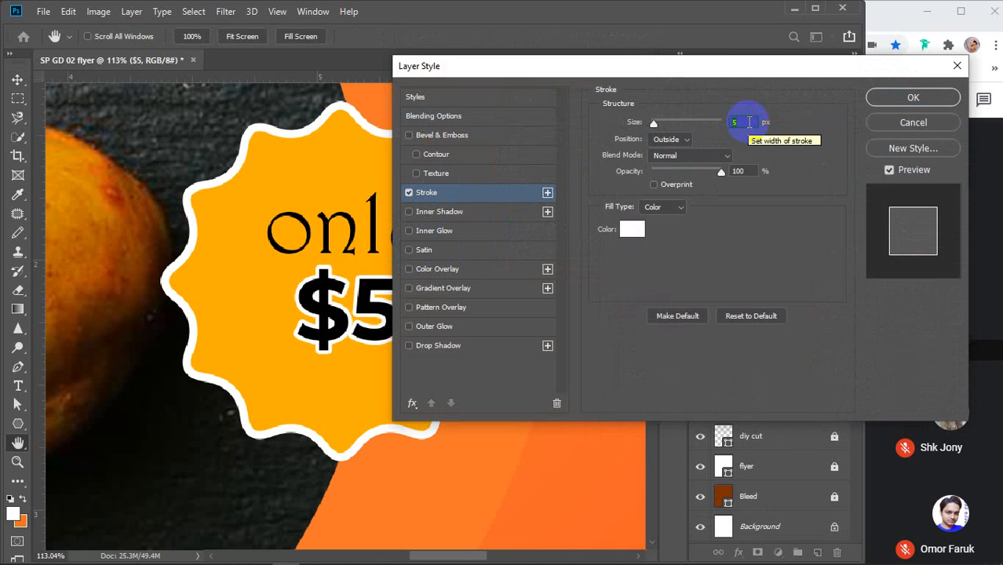
{"action": "key", "text": "Down"}
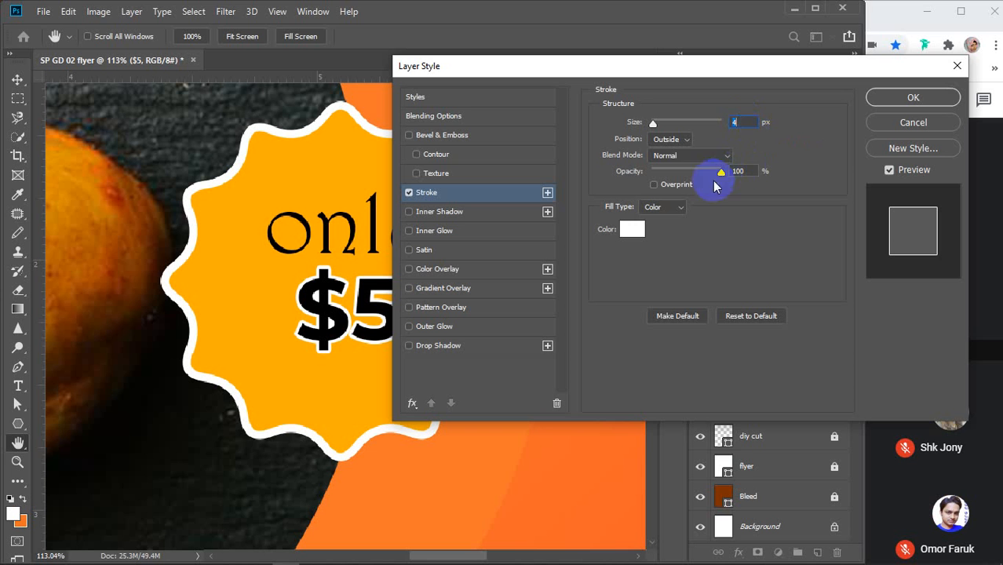
{"action": "left_click", "coordinate": [897, 98]}
{"action": "left_click", "coordinate": [897, 98]}
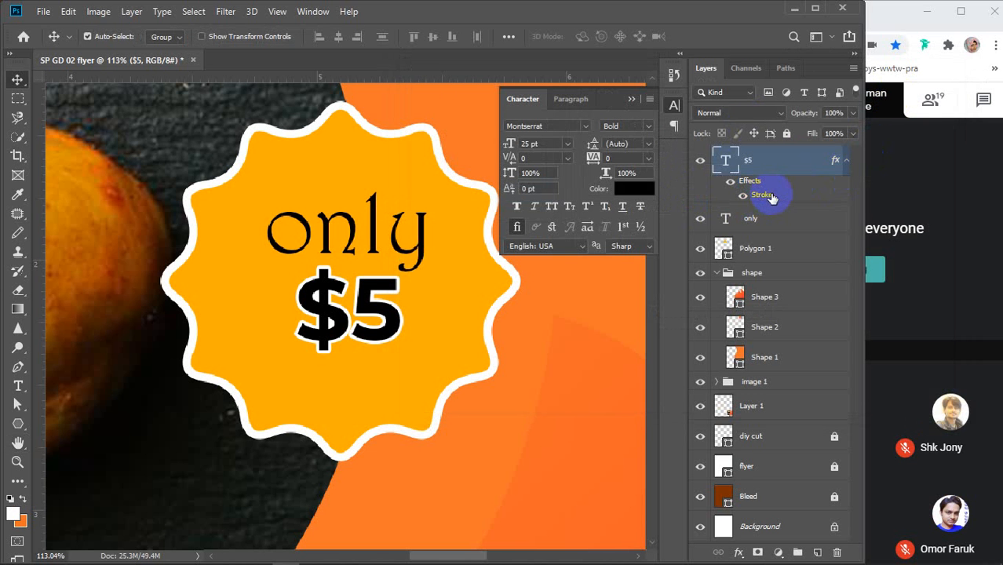
Step: Transfer the stroke effect to the "only" text layer and copy it back to the "$5" layer
{"action": "left_click_drag", "start_coordinate": [771, 197], "coordinate": [766, 237]}
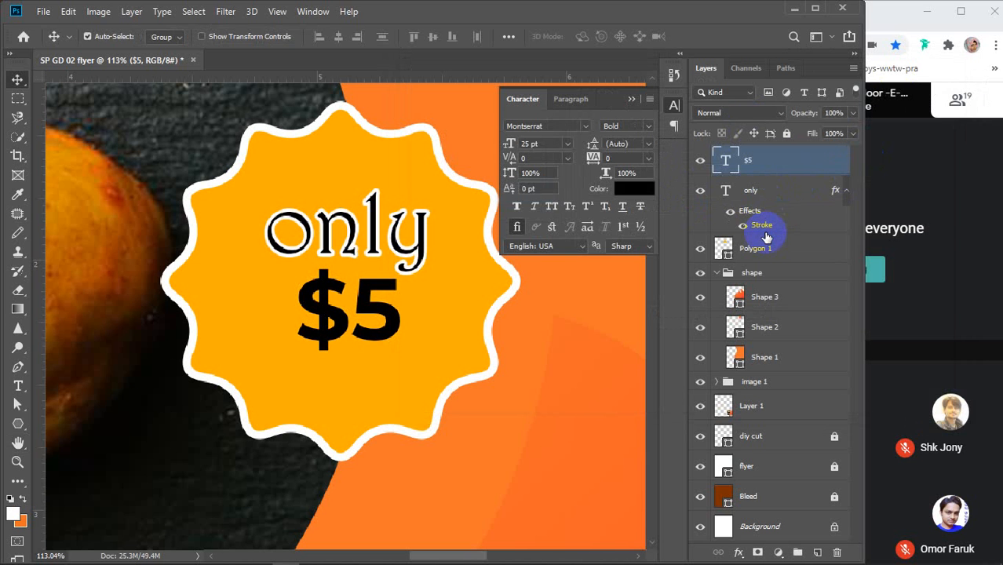
{"action": "left_click", "coordinate": [765, 228]}
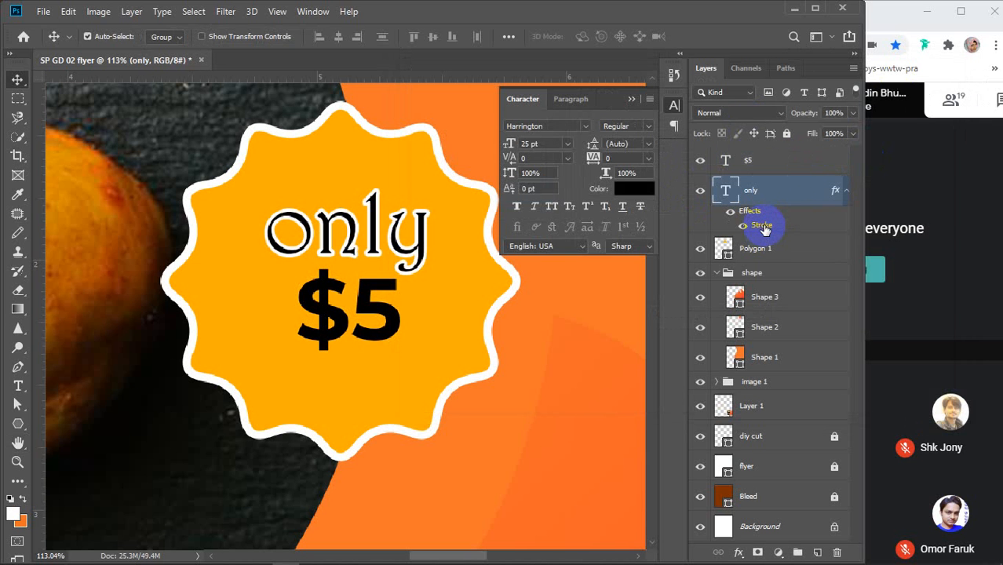
{"action": "left_click_drag", "start_coordinate": [764, 229], "coordinate": [763, 171]}
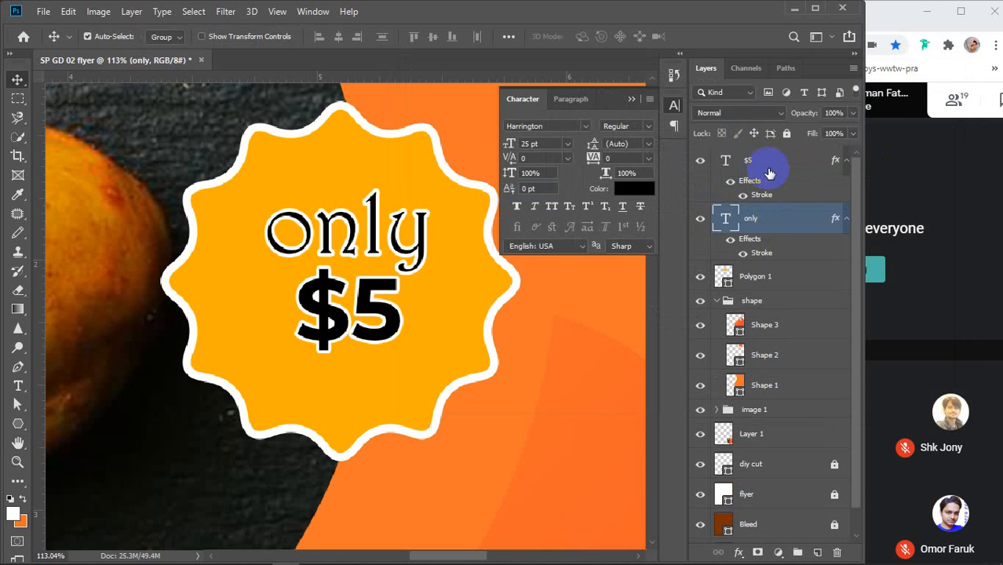
Step: Set the stroke size of the "only" text to 3 px
{"action": "double_click", "coordinate": [761, 252]}
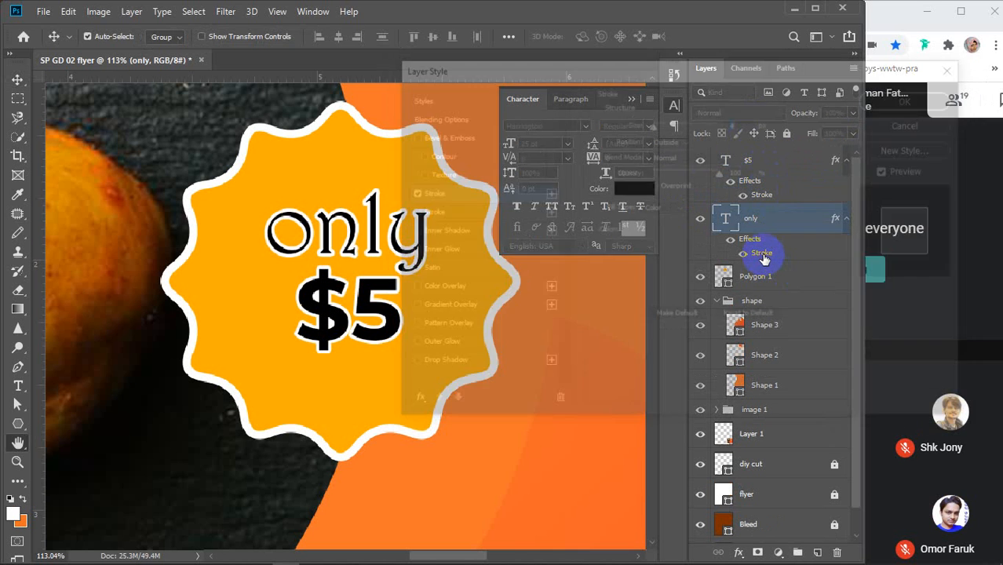
{"action": "key", "text": "Down"}
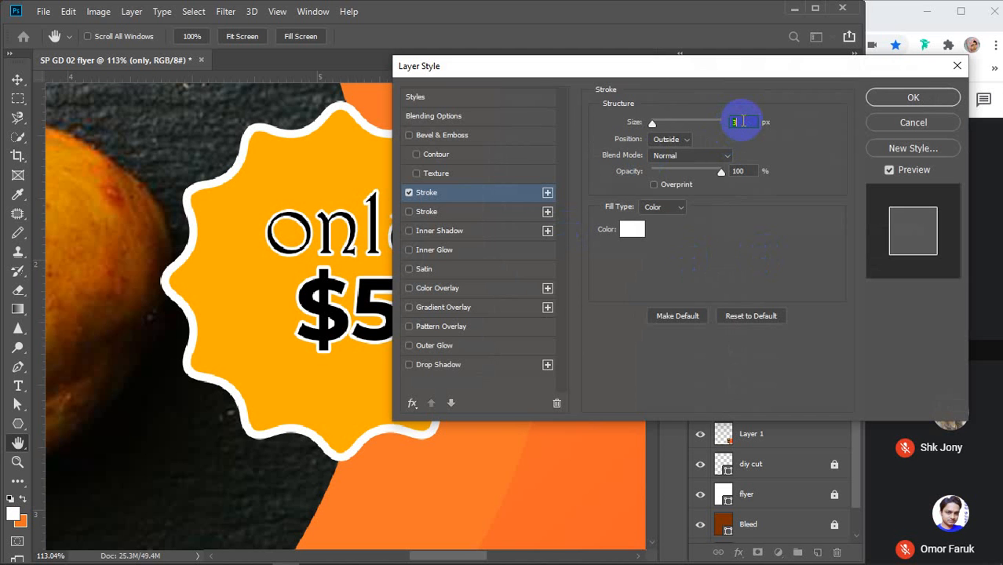
{"action": "key", "text": "Down"}
{"action": "key", "text": "Up"}
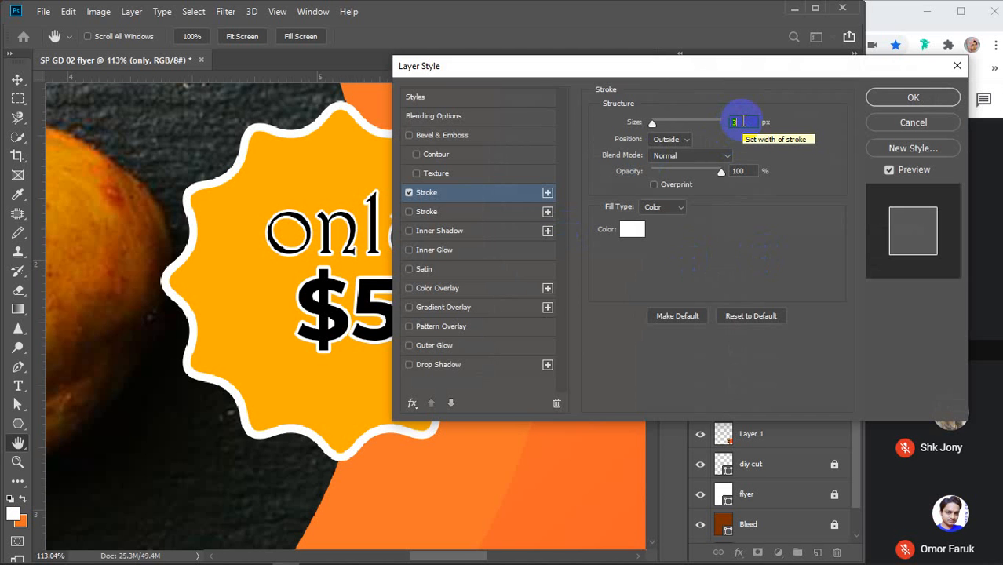
{"action": "left_click", "coordinate": [913, 98]}
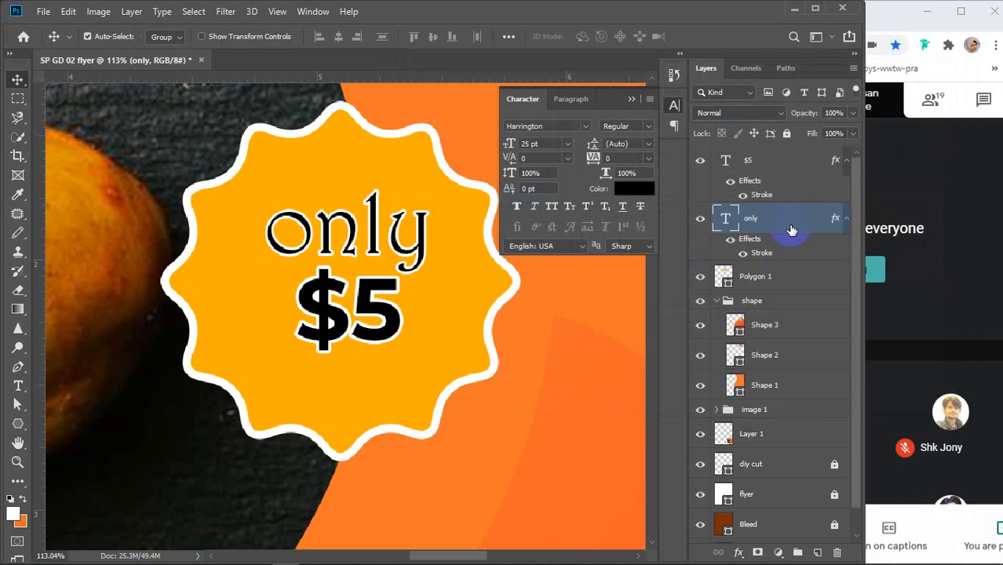
Step: Align the "$5" and "only" texts with the Polygon 1 star on their horizontal centres
{"action": "left_click", "coordinate": [779, 196]}
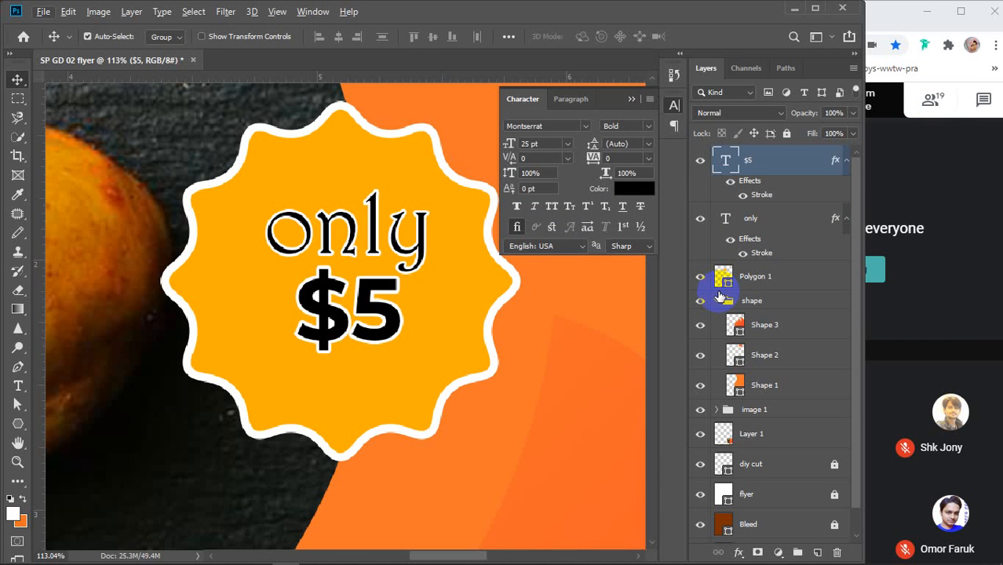
{"action": "left_click", "coordinate": [774, 224], "text": "shift"}
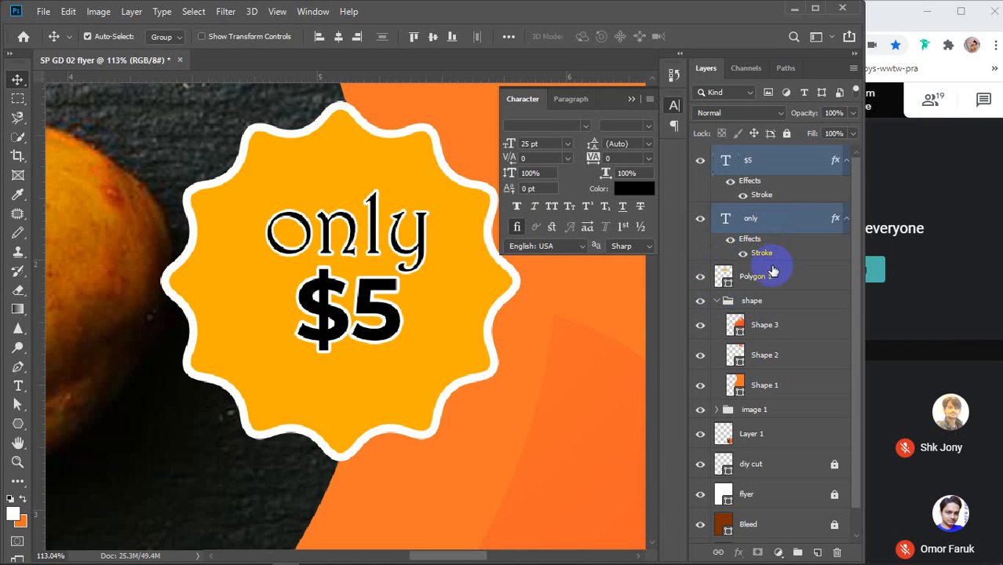
{"action": "left_click", "coordinate": [767, 281], "text": "shift"}
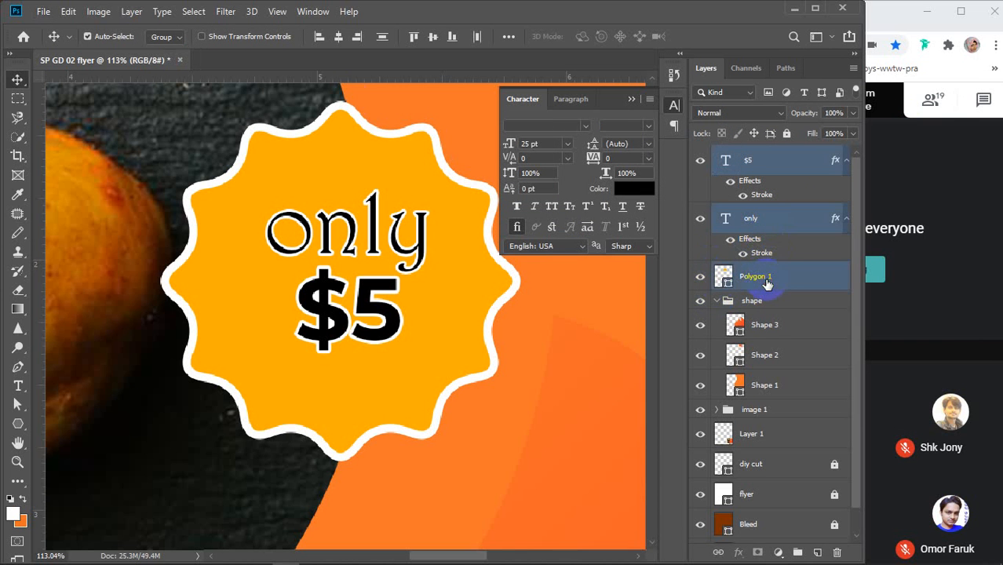
{"action": "left_click", "coordinate": [339, 40]}
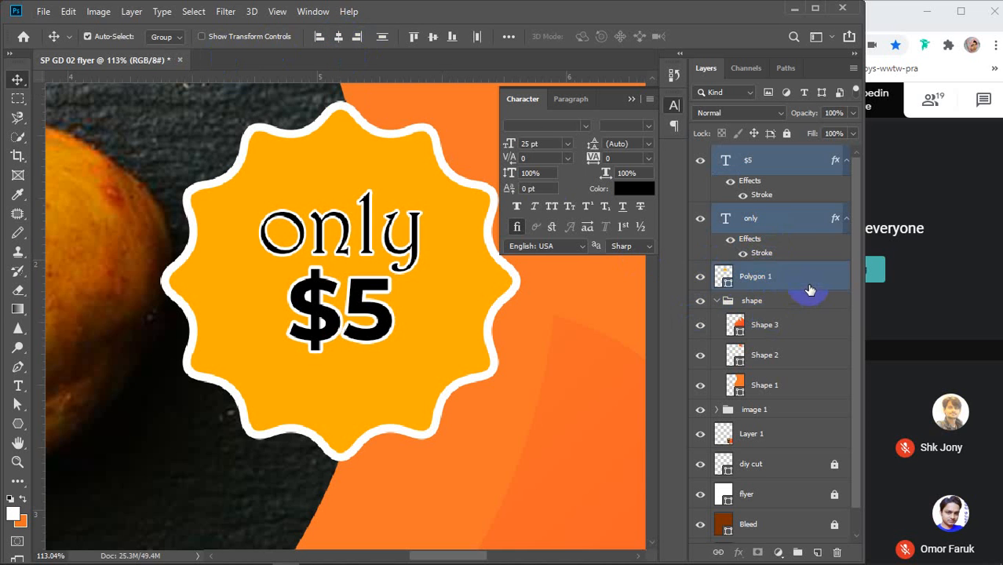
Step: Scale the "only" and "$5" texts together to 131.25% and move them back to the middle of the star badge
{"action": "left_click", "coordinate": [777, 225]}
{"action": "left_click", "coordinate": [772, 161], "text": "shift"}
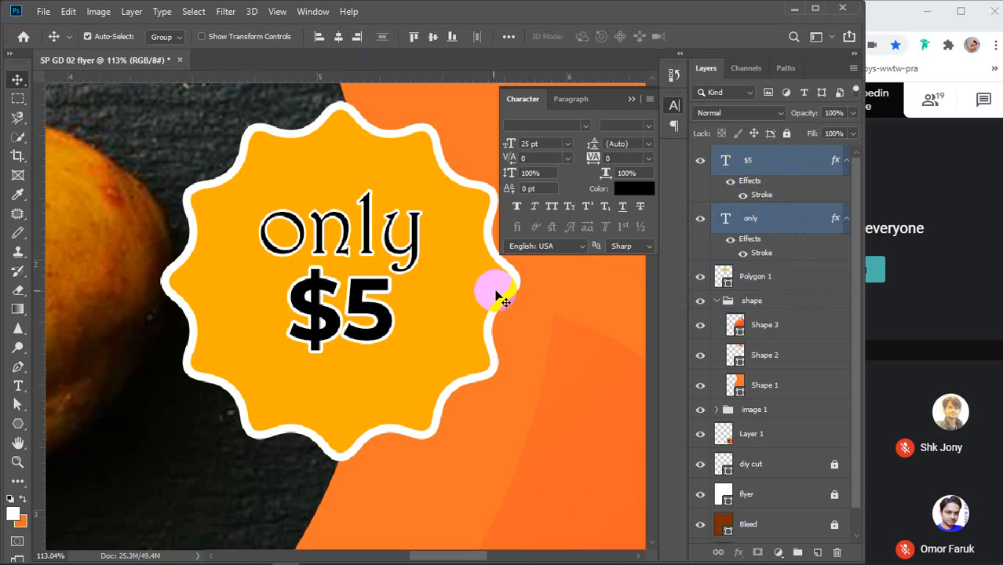
{"action": "key", "text": "ctrl+t"}
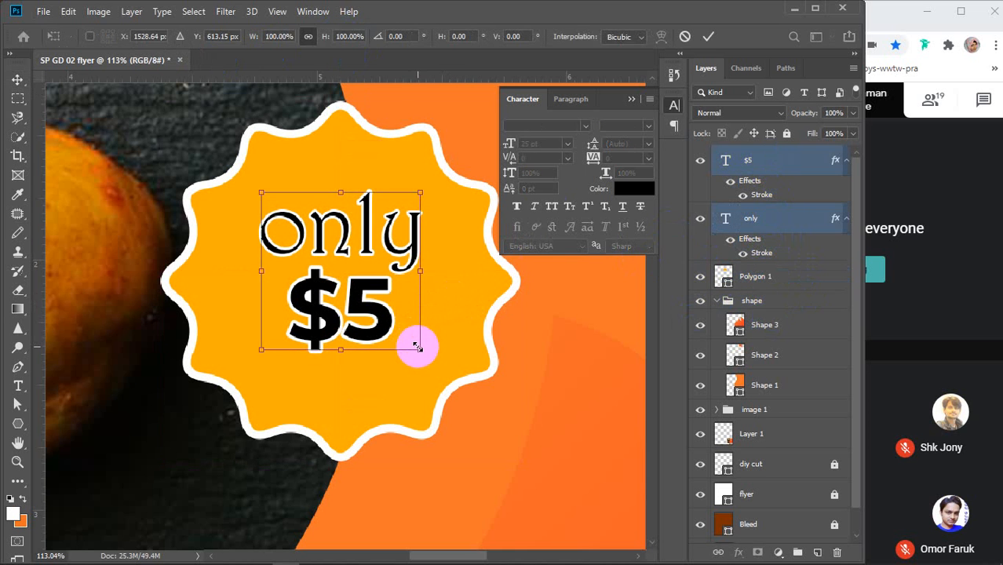
{"action": "left_click_drag", "start_coordinate": [433, 364], "coordinate": [429, 406]}
{"action": "left_click_drag", "start_coordinate": [429, 408], "coordinate": [438, 425]}
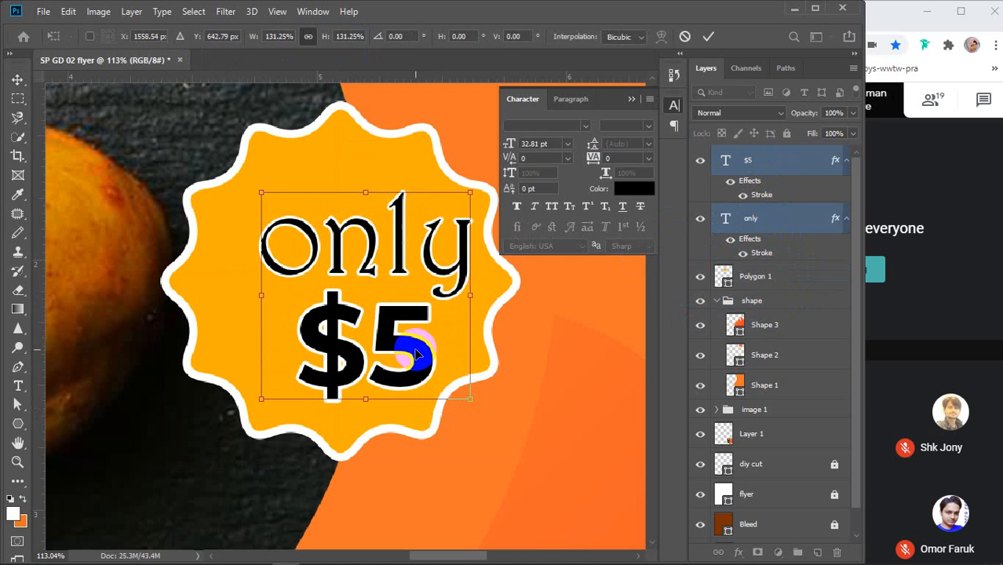
{"action": "left_click_drag", "start_coordinate": [416, 351], "coordinate": [390, 336]}
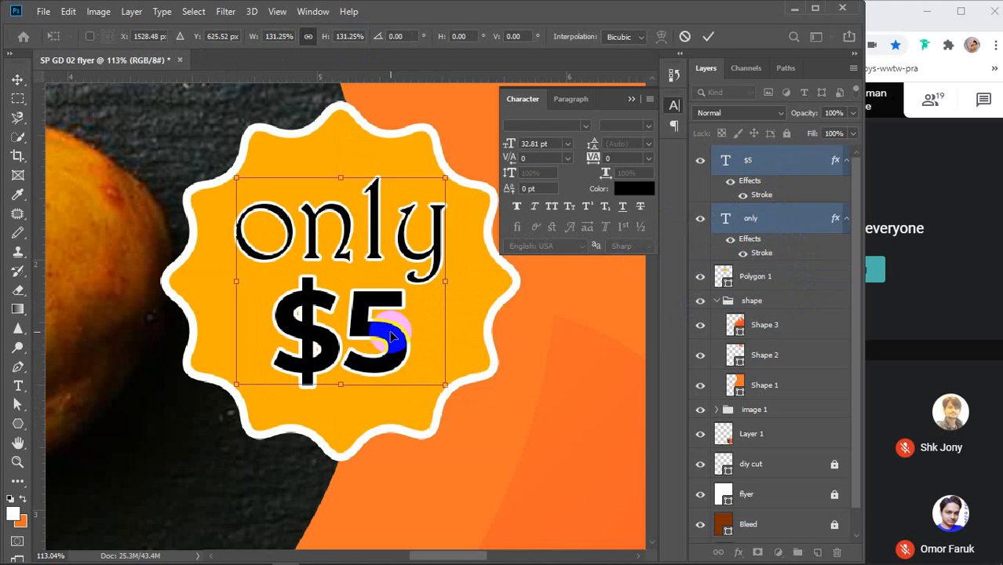
{"action": "double_click", "coordinate": [390, 336]}
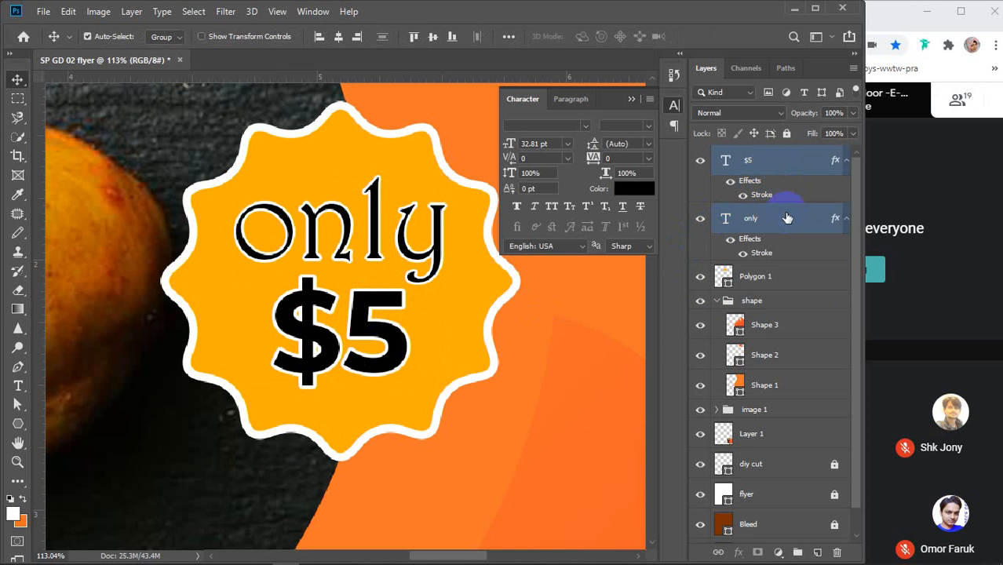
Step: Group the "only" and "$5" text layers and rename the group "amount"
{"action": "key", "text": "ctrl+g"}
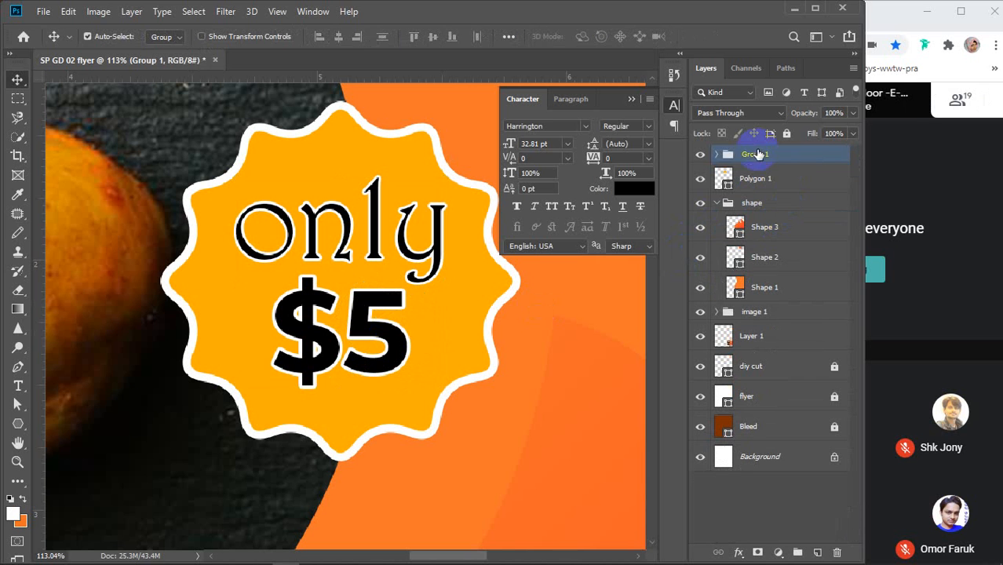
{"action": "left_click", "coordinate": [754, 156]}
{"action": "double_click", "coordinate": [755, 155]}
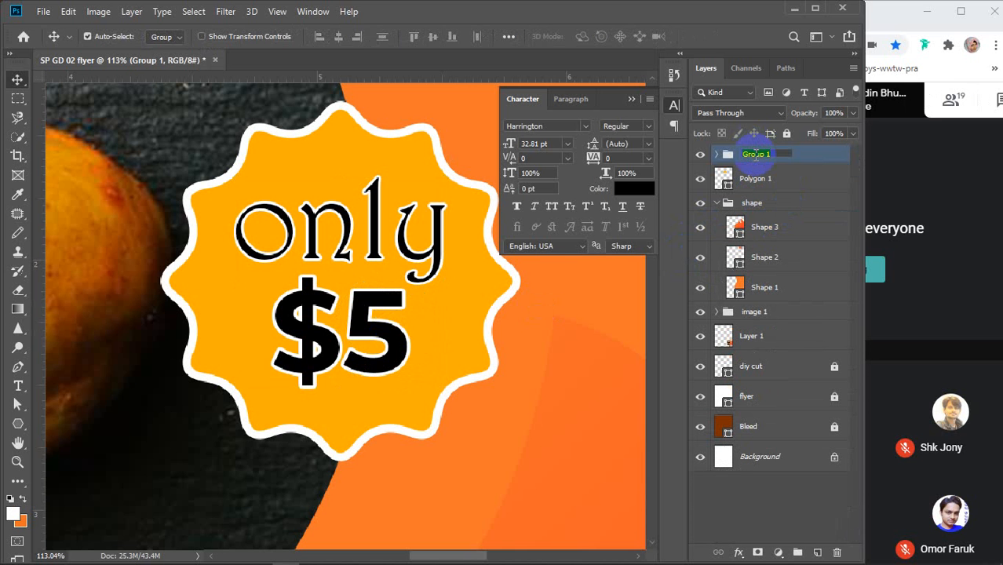
{"action": "type", "text": "amount"}
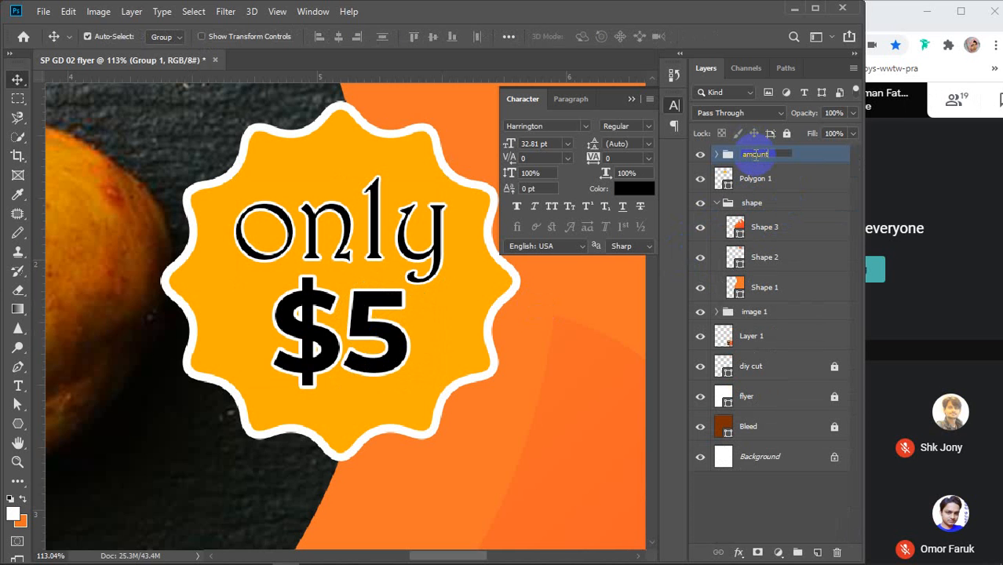
{"action": "key", "text": "Return"}
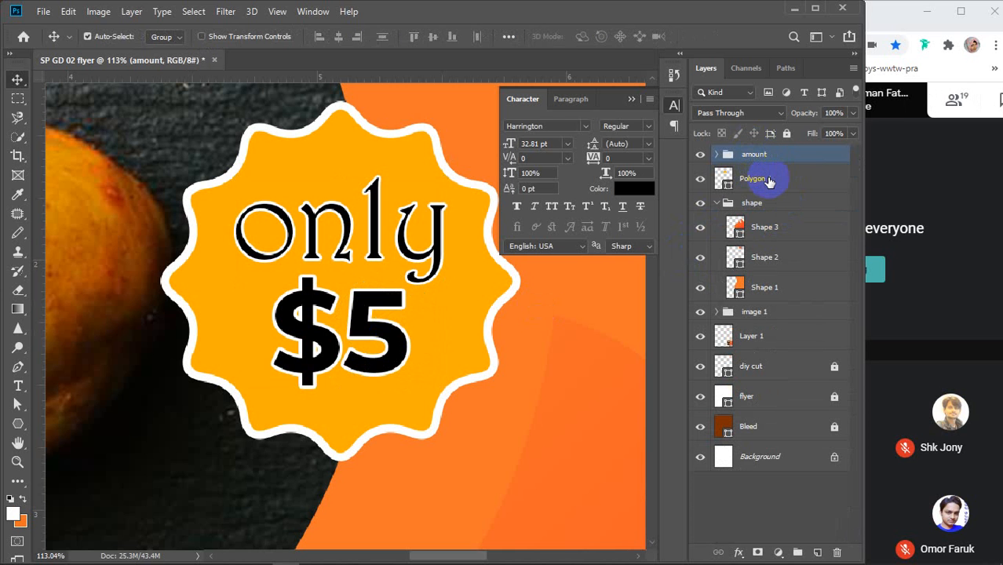
Step: Align the amount group with the Polygon 1 star on both their horizontal and vertical centres
{"action": "left_click", "coordinate": [769, 182], "text": "shift"}
{"action": "left_click", "coordinate": [337, 37]}
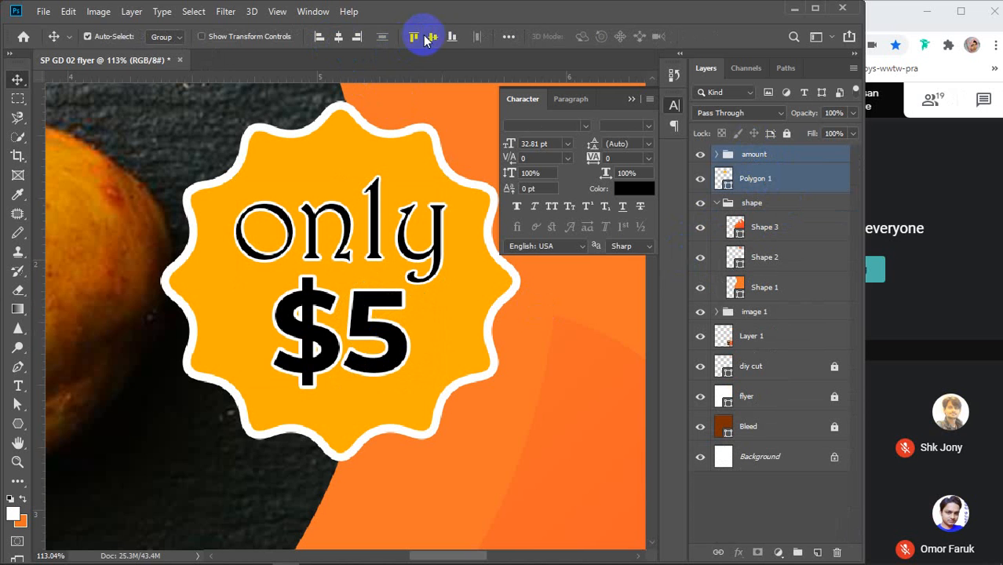
{"action": "left_click", "coordinate": [432, 36]}
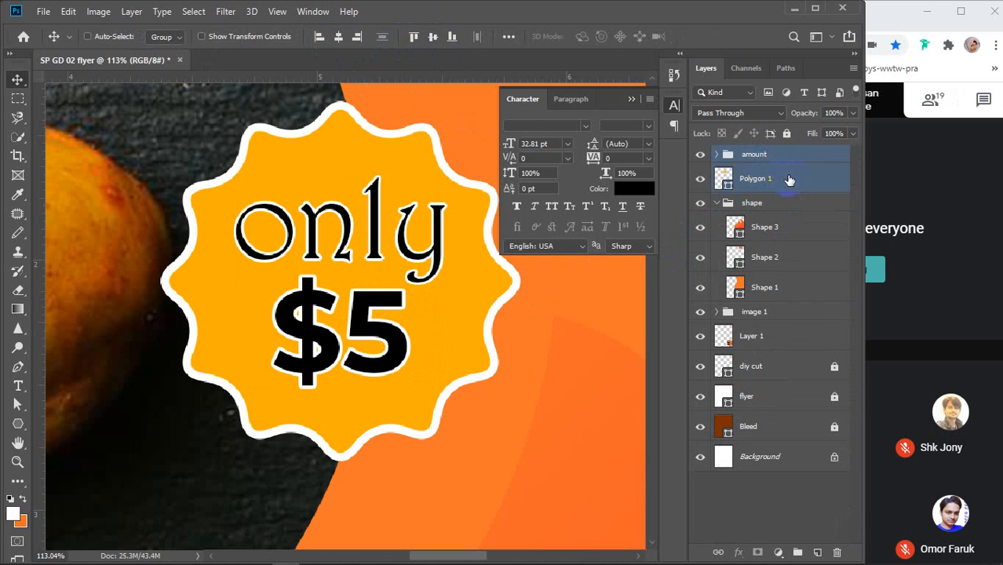
Step: Group the amount group with the Polygon 1 star and rename the new group "price"
{"action": "key", "text": "ctrl+g"}
{"action": "double_click", "coordinate": [756, 154]}
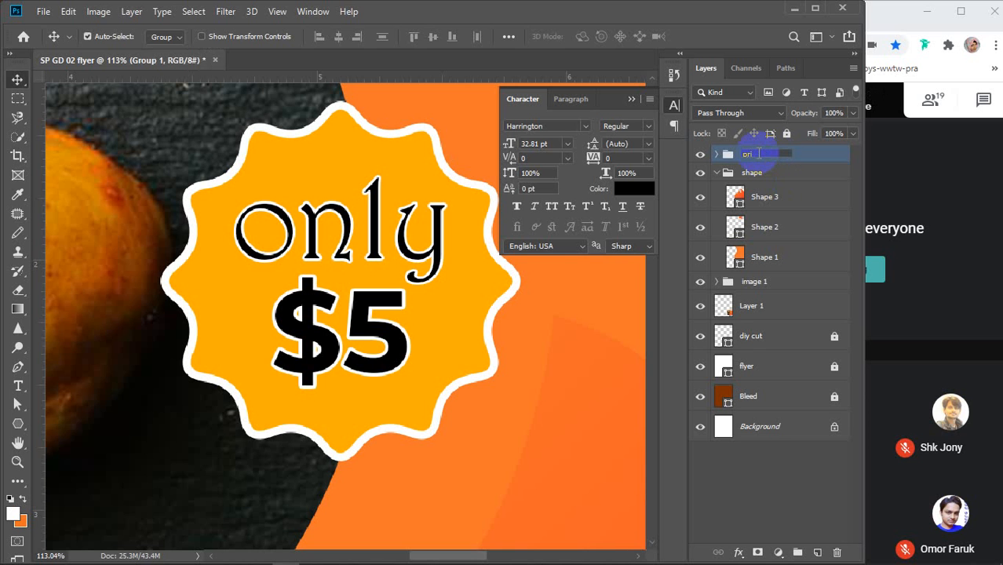
{"action": "key", "text": "Return"}
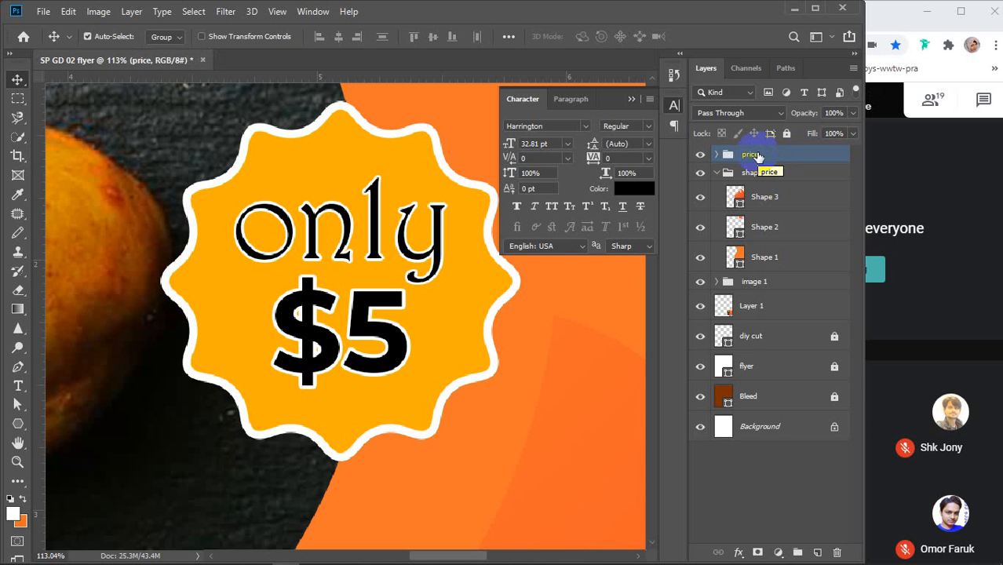
Step: Collapse the character settings and examine the restaurant logo on the fried chicken reference flyer
{"action": "left_click", "coordinate": [631, 99]}
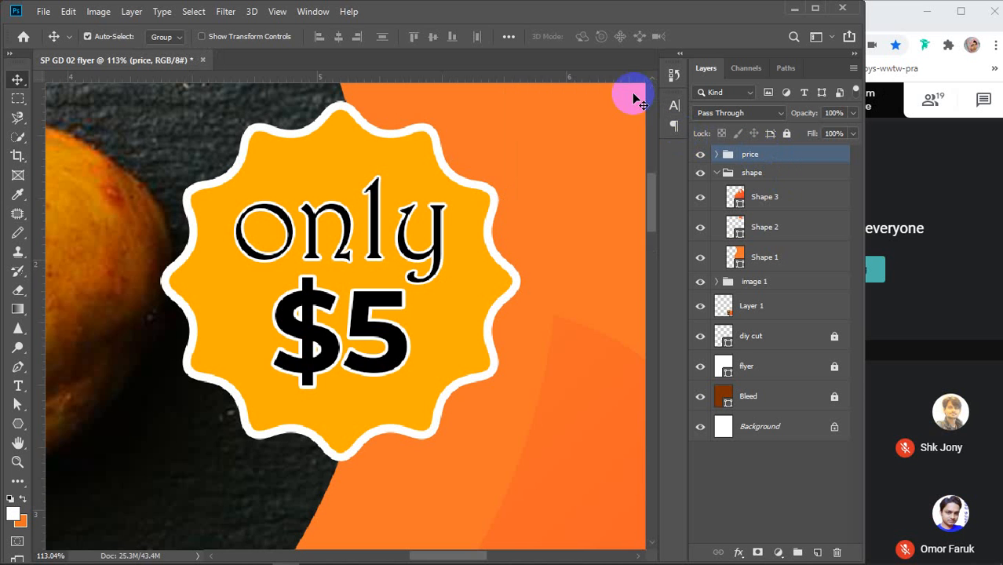
{"action": "scroll", "coordinate": [436, 308], "scroll_direction": "down", "scroll_amount": 6}
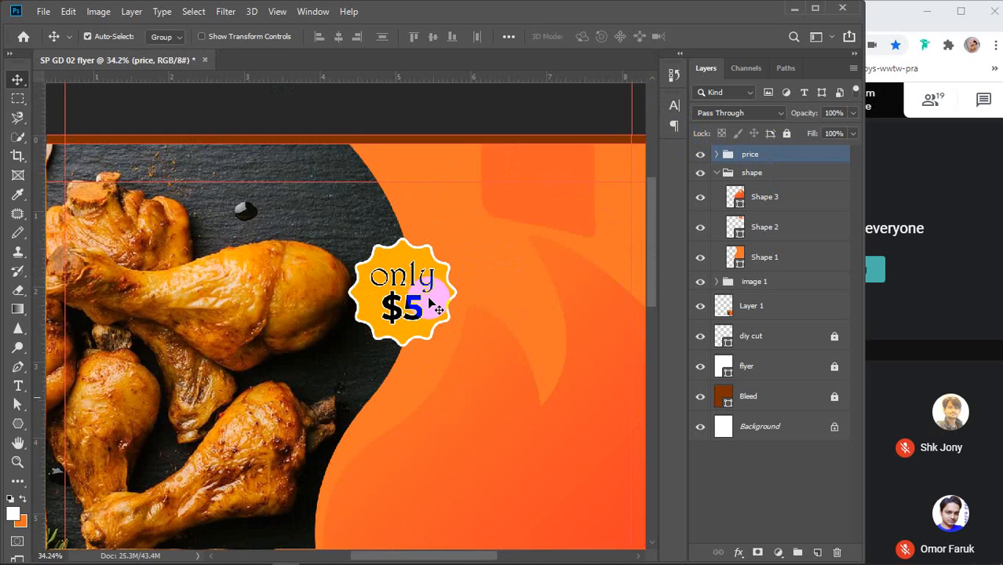
{"action": "scroll", "coordinate": [432, 298], "scroll_direction": "down", "scroll_amount": 1}
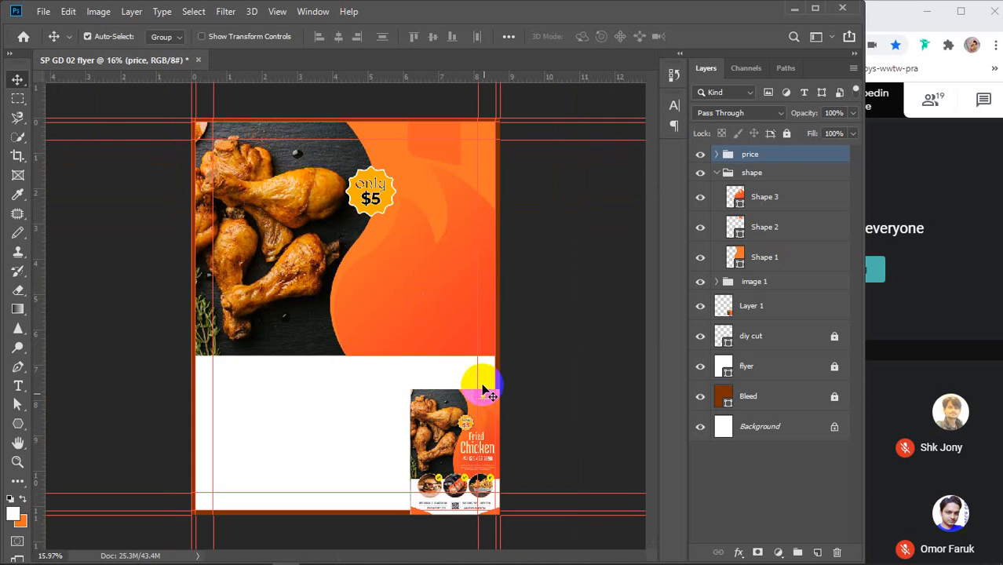
{"action": "scroll", "coordinate": [478, 397], "scroll_direction": "up", "scroll_amount": 2}
{"action": "scroll", "coordinate": [481, 395], "scroll_direction": "up", "scroll_amount": 3}
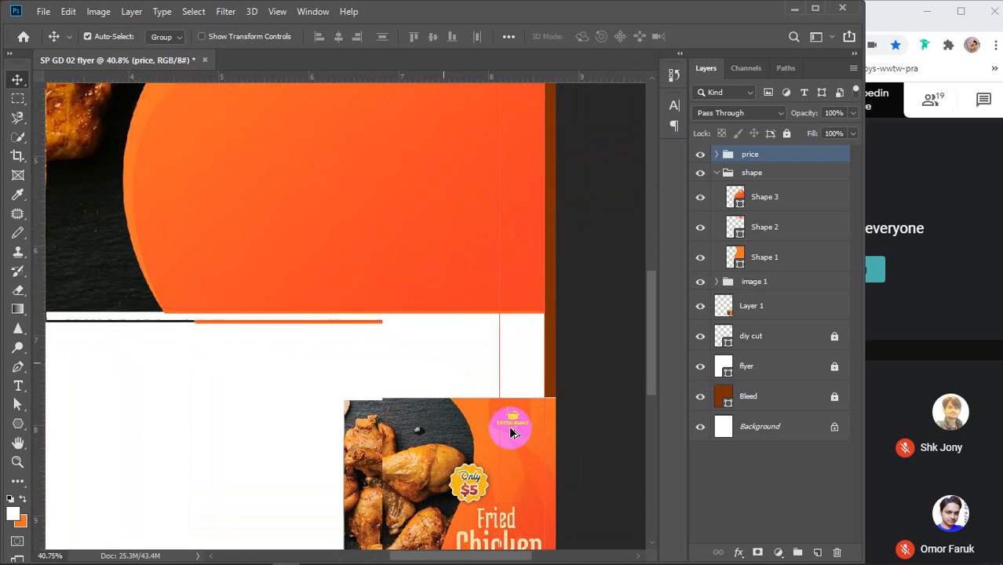
Step: Add the text "LOGO" on the lower part of the flyer's orange shape
{"action": "scroll", "coordinate": [510, 430], "scroll_direction": "down", "scroll_amount": 3}
{"action": "scroll", "coordinate": [510, 430], "scroll_direction": "down", "scroll_amount": 2}
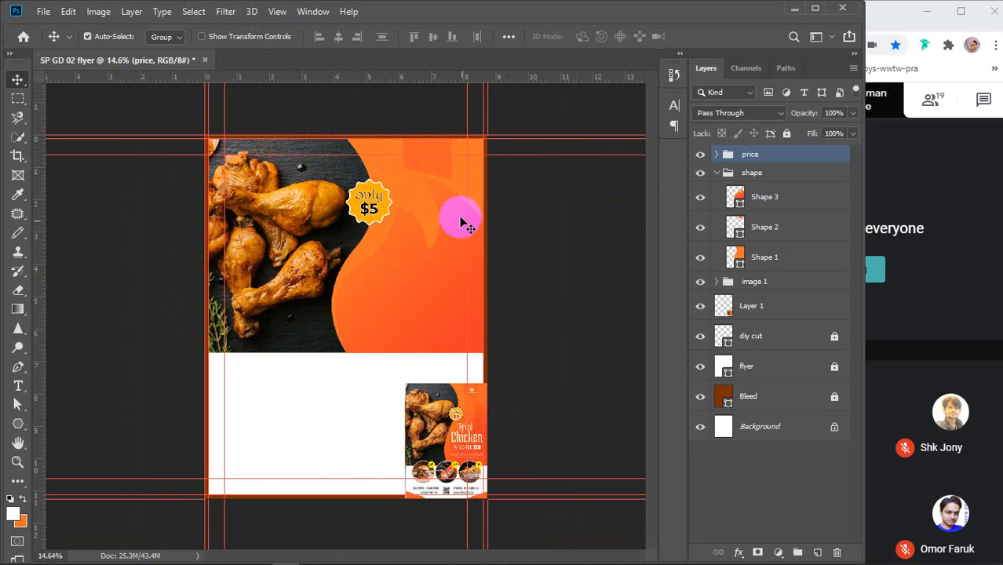
{"action": "left_click", "coordinate": [18, 386]}
{"action": "left_click", "coordinate": [356, 315]}
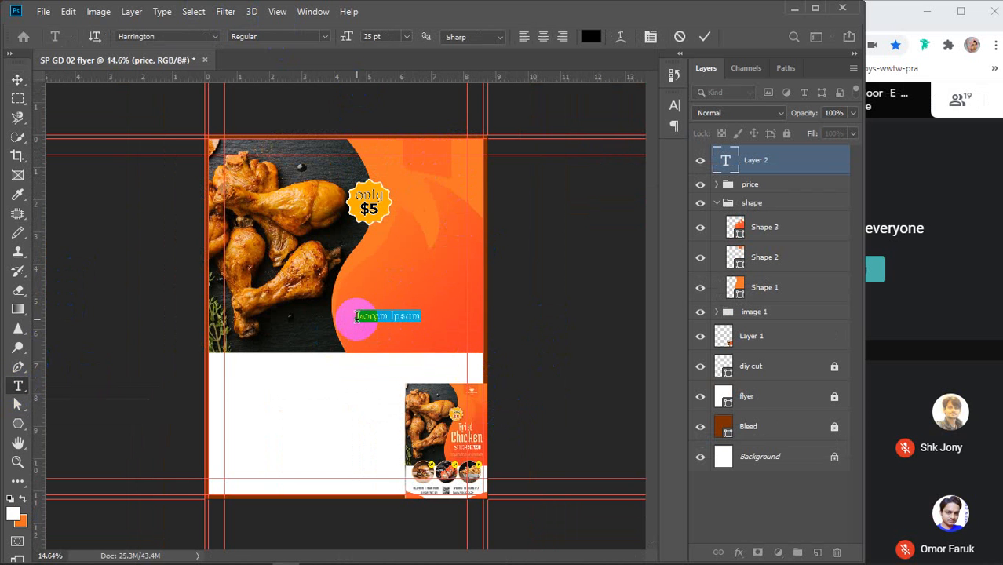
{"action": "key", "text": "BackSpace"}
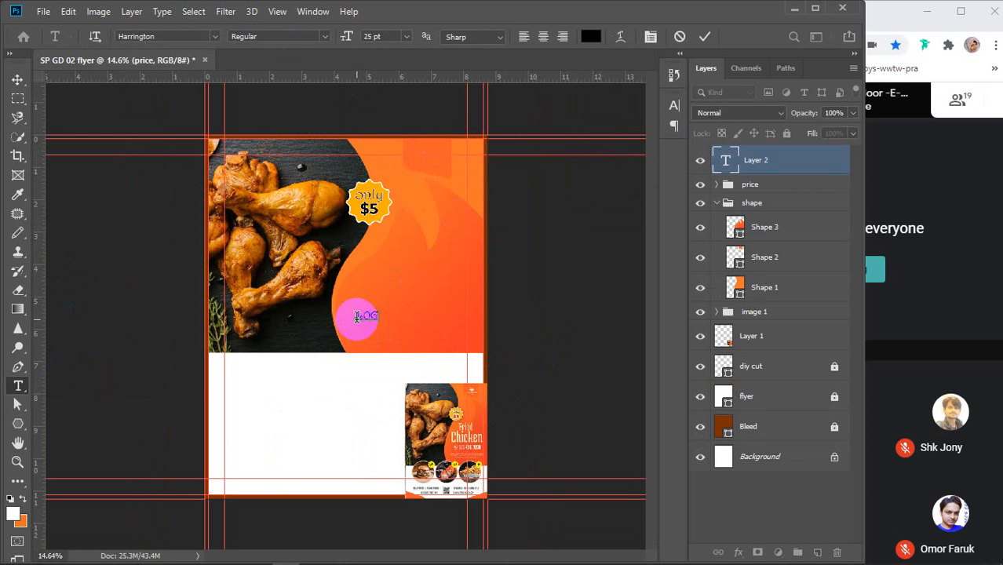
{"action": "left_click", "coordinate": [17, 79]}
Step: Set the LOGO text's colour to white (ffffff) and its font size to 30 pt
{"action": "left_click", "coordinate": [674, 105]}
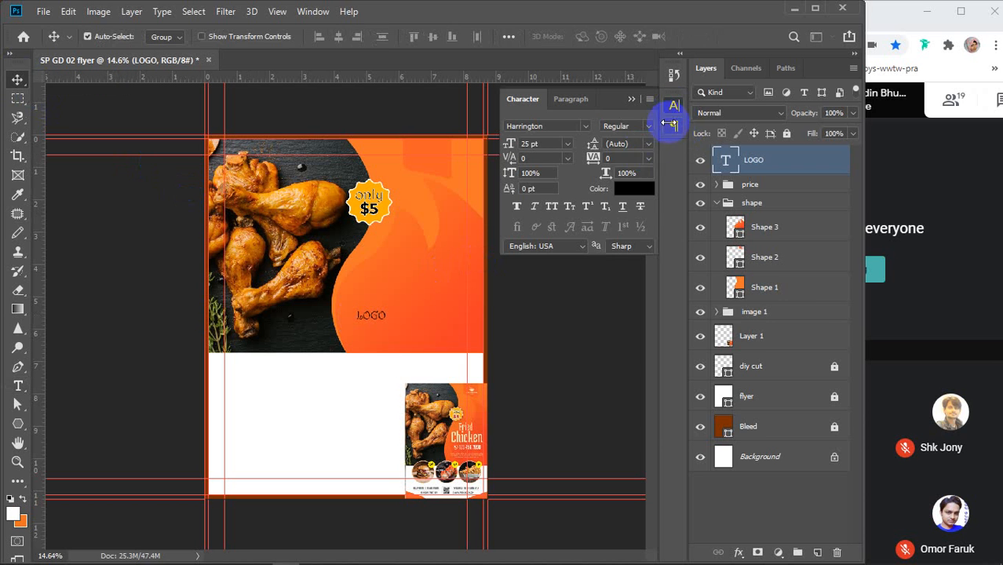
{"action": "left_click", "coordinate": [624, 188]}
{"action": "left_click_drag", "start_coordinate": [627, 220], "coordinate": [590, 161]}
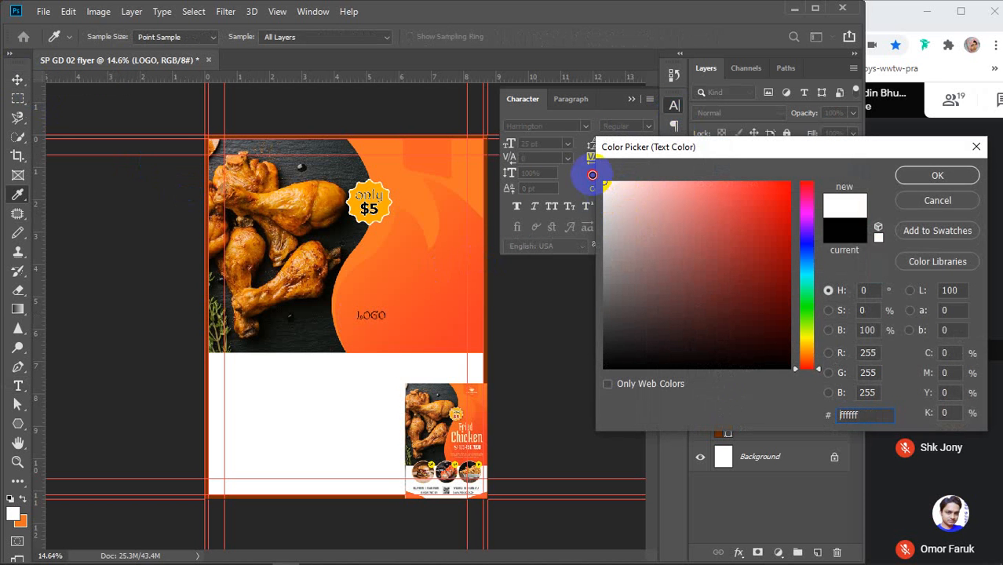
{"action": "left_click", "coordinate": [916, 174]}
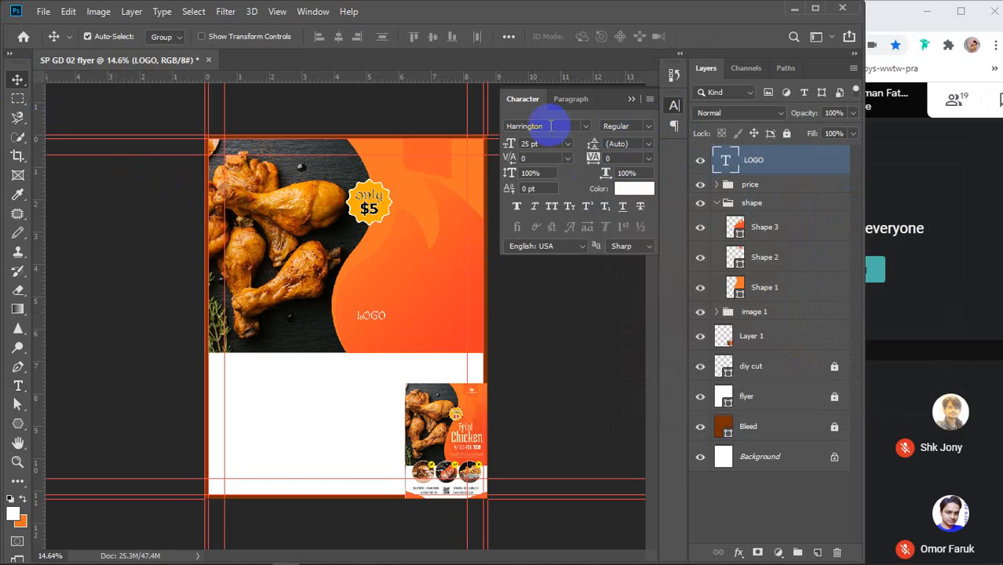
{"action": "key", "text": "Up"}
{"action": "key", "text": "Up"}
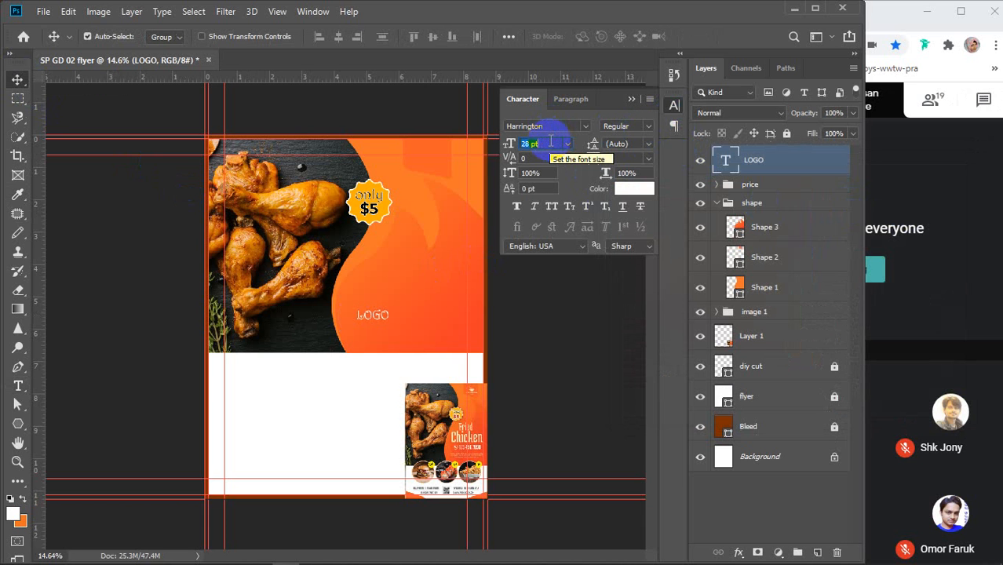
{"action": "key", "text": "Up"}
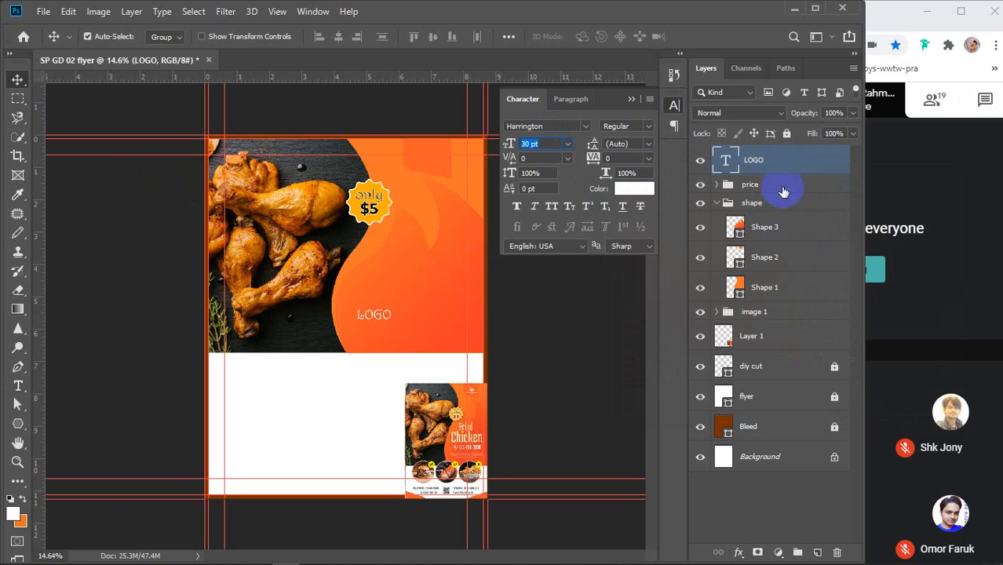
Step: Collapse the shape group and copy the stroke effect from the $5 text layer to the LOGO text layer
{"action": "left_click", "coordinate": [716, 205]}
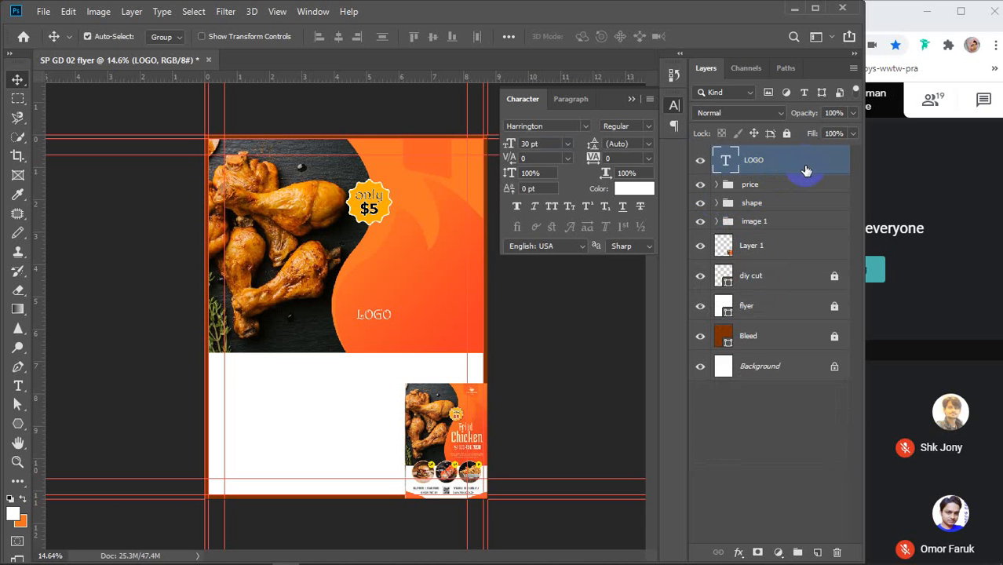
{"action": "left_click", "coordinate": [716, 185]}
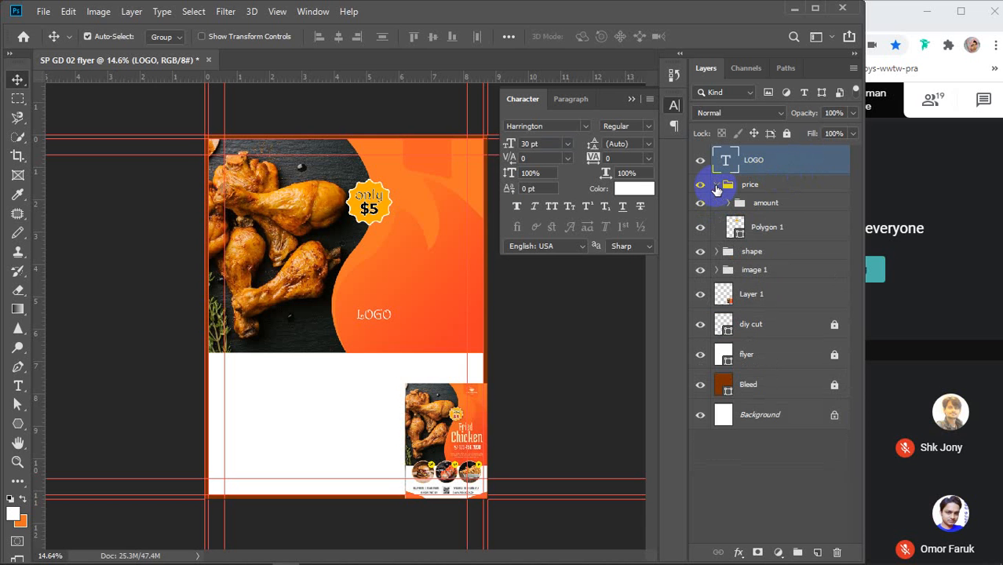
{"action": "left_click", "coordinate": [728, 204]}
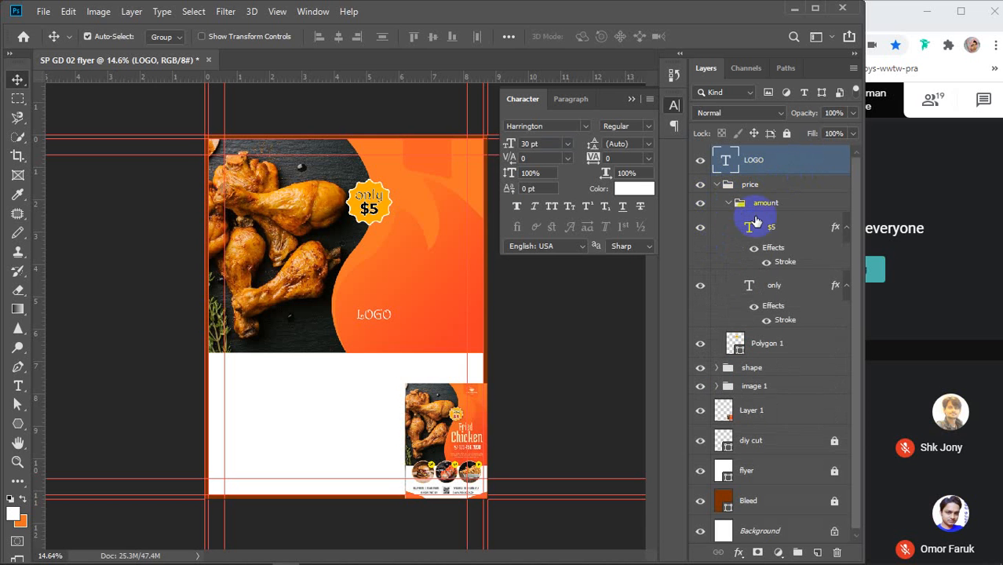
{"action": "left_click", "coordinate": [791, 265]}
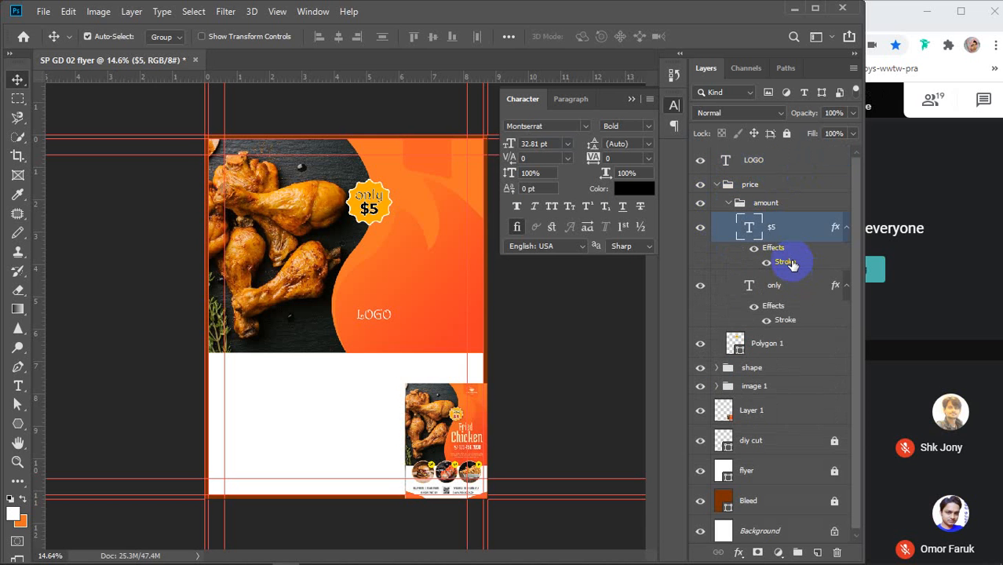
{"action": "left_click_drag", "start_coordinate": [787, 263], "coordinate": [777, 168]}
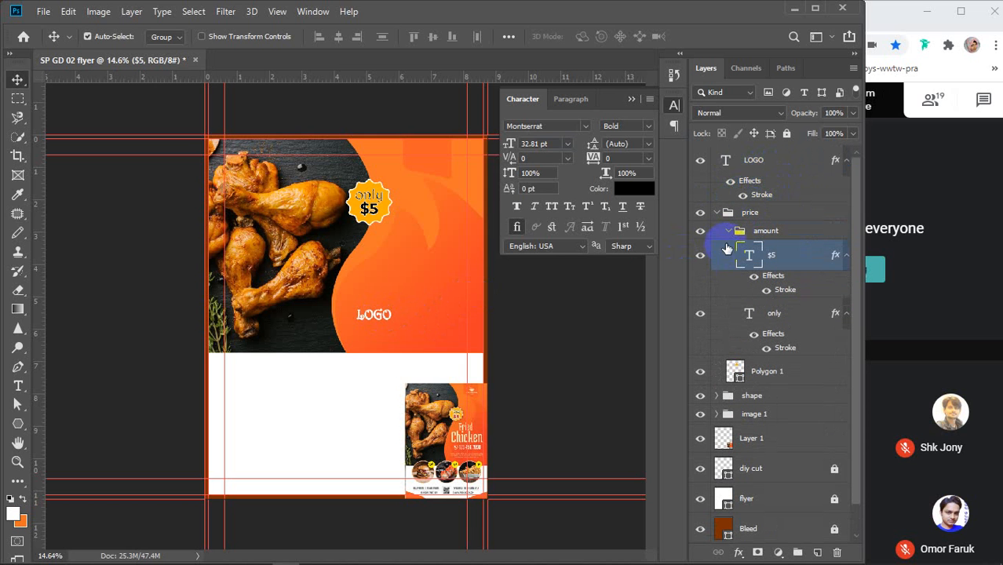
Step: Collapse the amount and price groups and select the LOGO text layer
{"action": "left_click", "coordinate": [730, 231]}
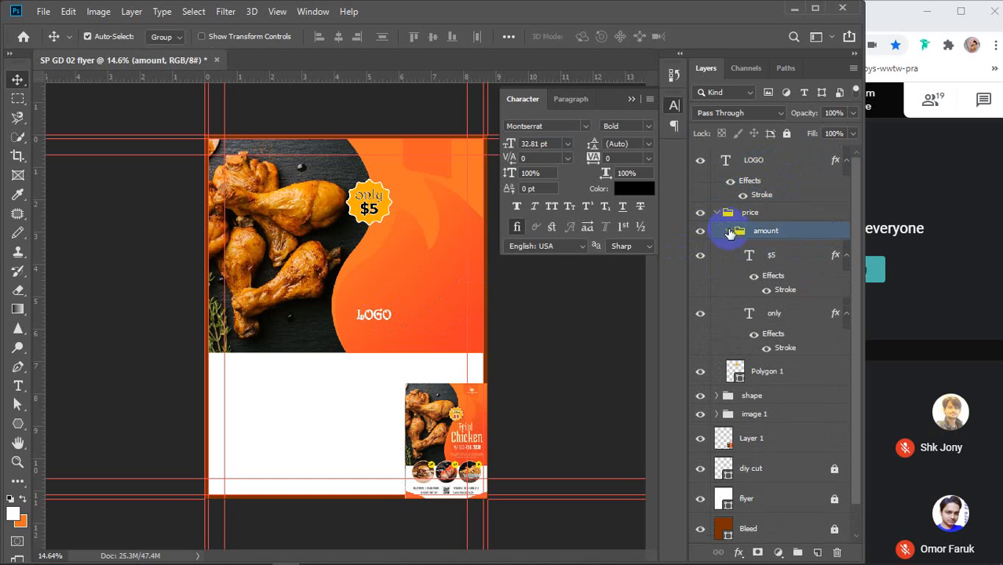
{"action": "left_click", "coordinate": [728, 231]}
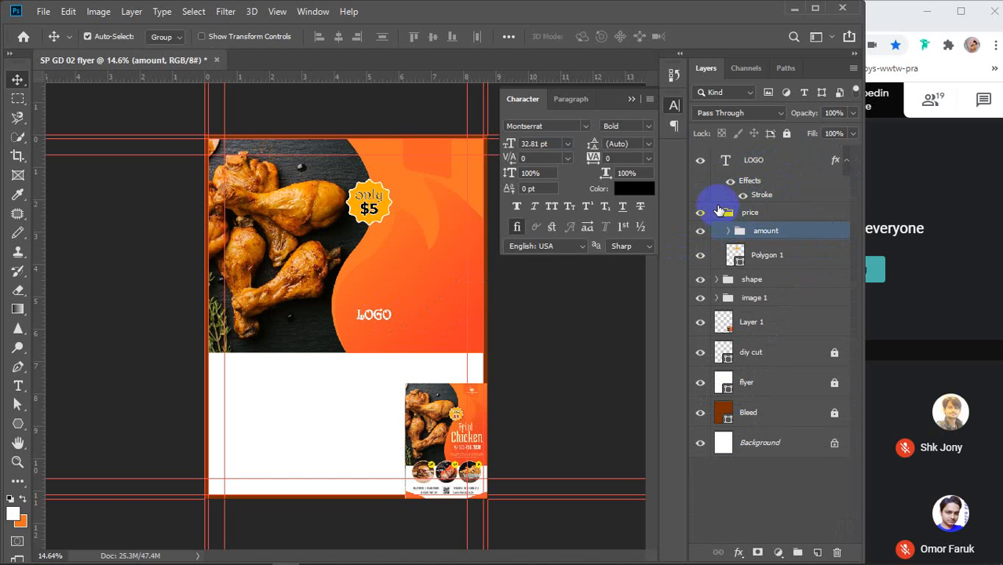
{"action": "left_click", "coordinate": [716, 212]}
{"action": "left_click", "coordinate": [753, 160]}
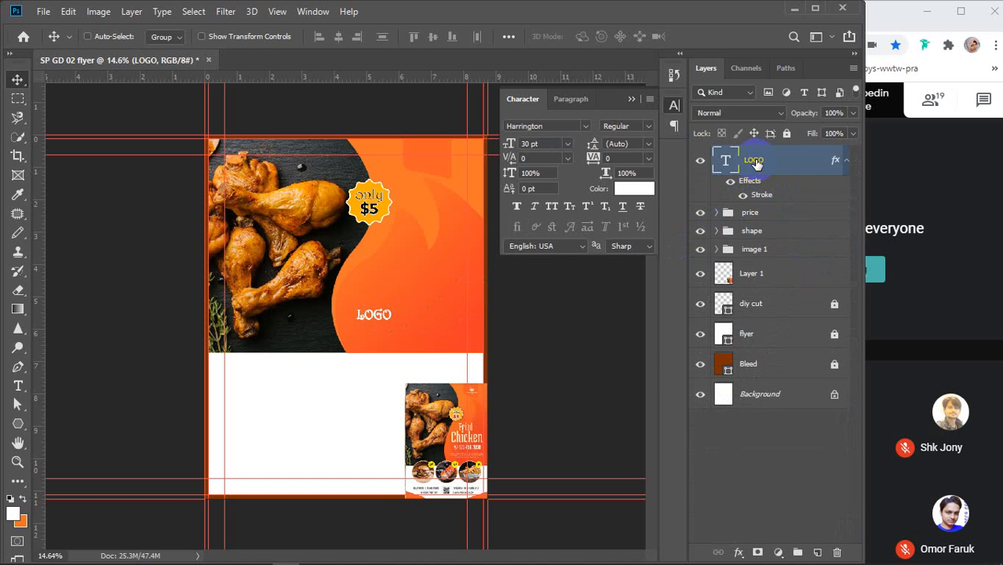
{"action": "left_click", "coordinate": [787, 172]}
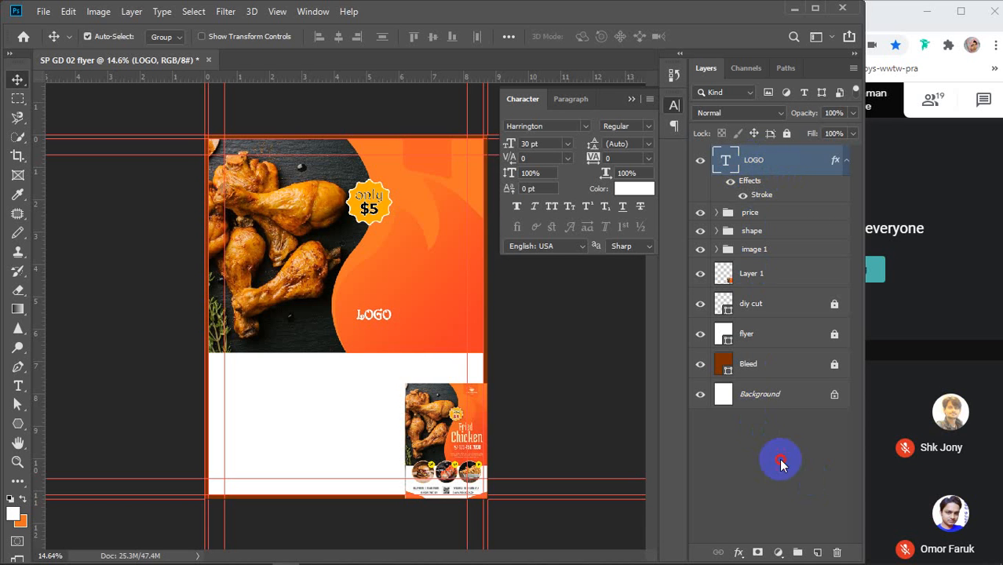
{"action": "left_click", "coordinate": [779, 460]}
{"action": "left_click", "coordinate": [785, 161]}
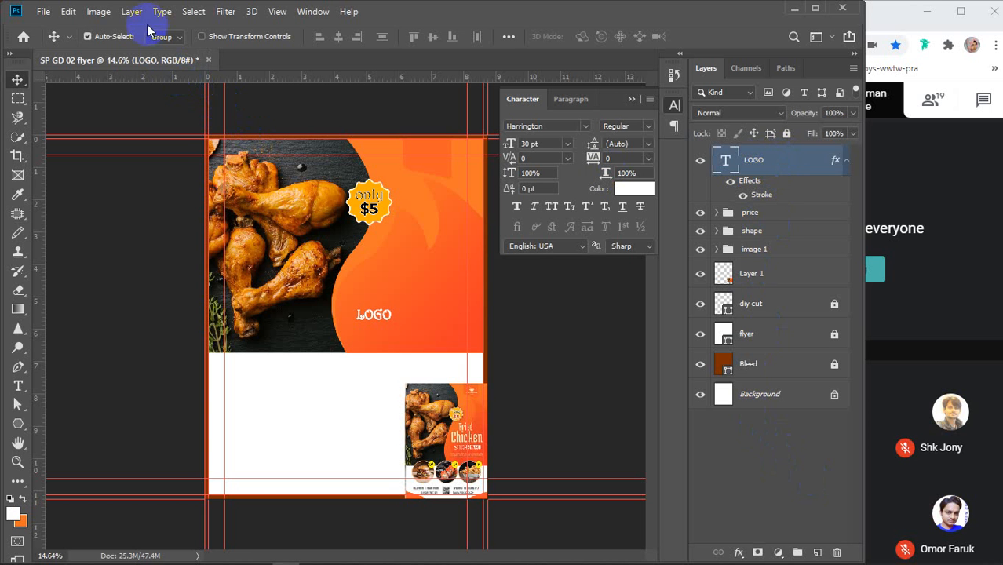
{"action": "left_click", "coordinate": [68, 13]}
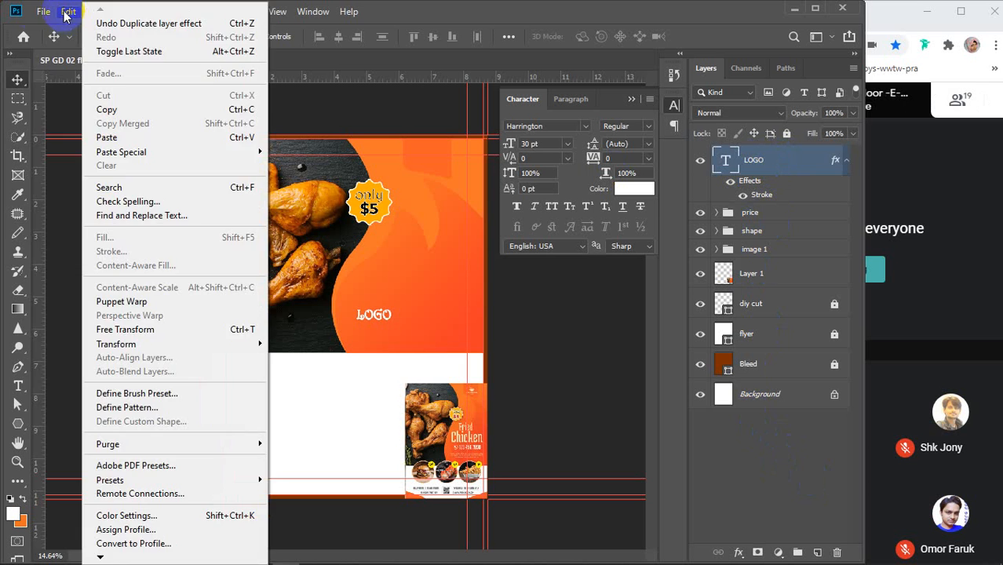
{"action": "mouse_move", "coordinate": [302, 14]}
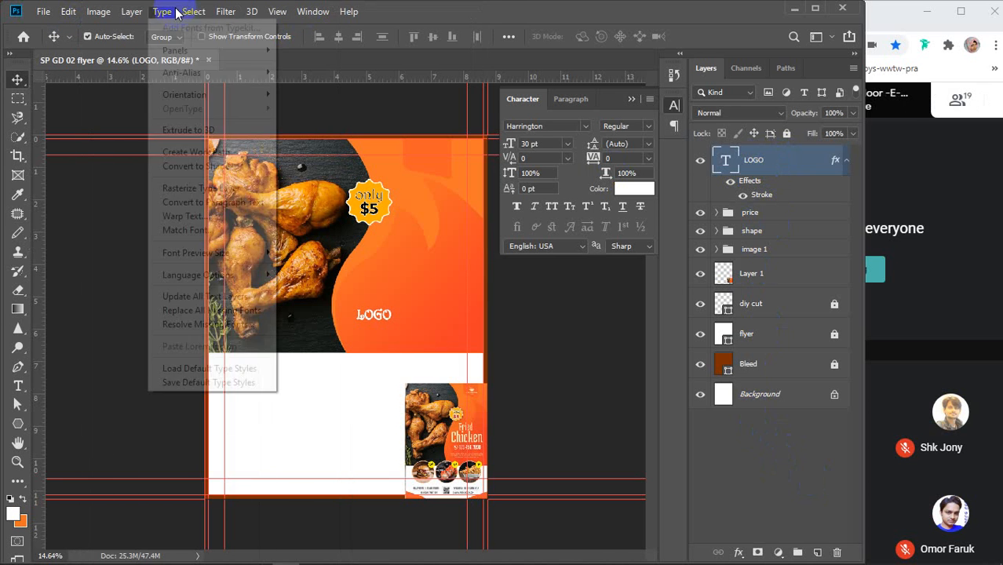
{"action": "mouse_move", "coordinate": [131, 15]}
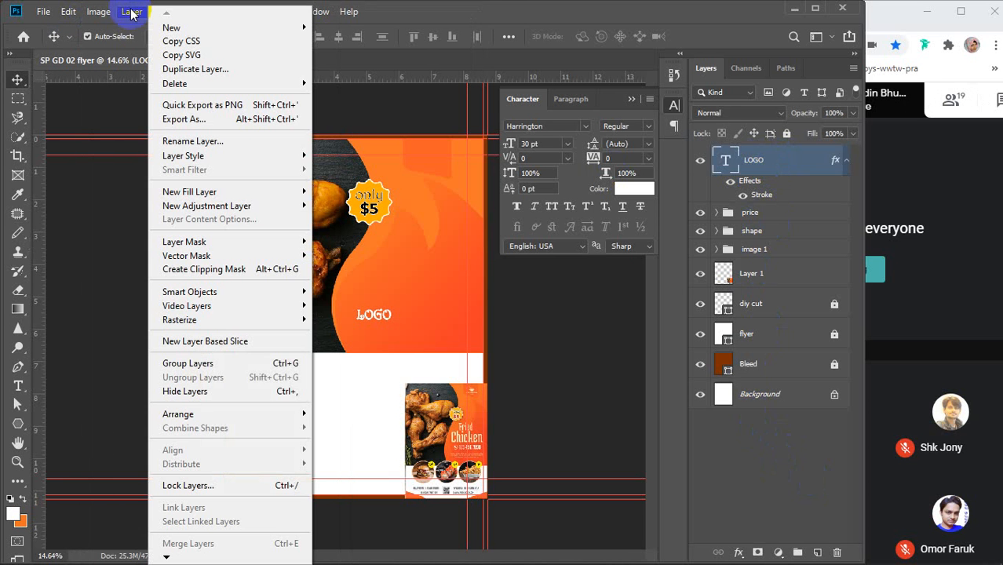
{"action": "mouse_move", "coordinate": [71, 14]}
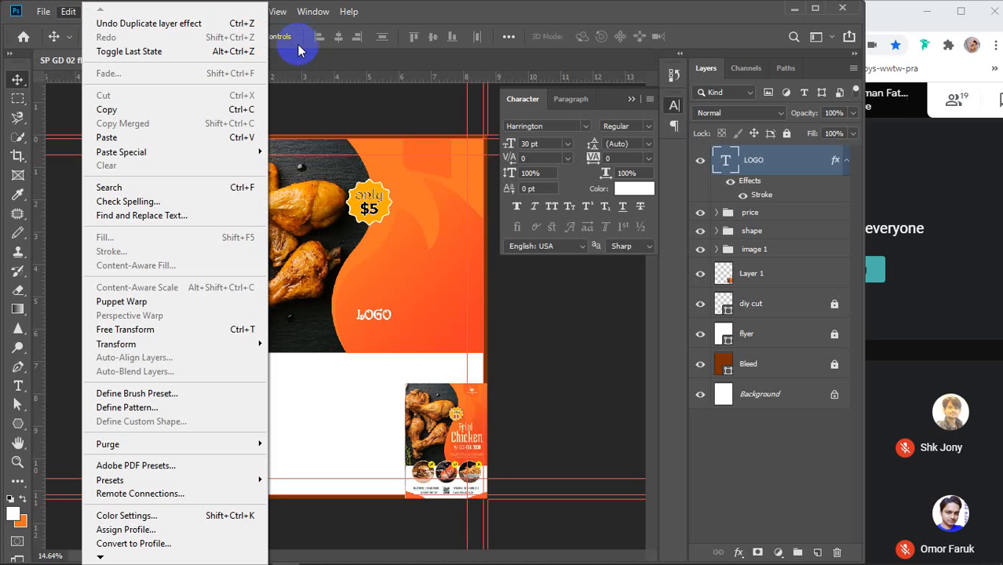
{"action": "left_click", "coordinate": [403, 15]}
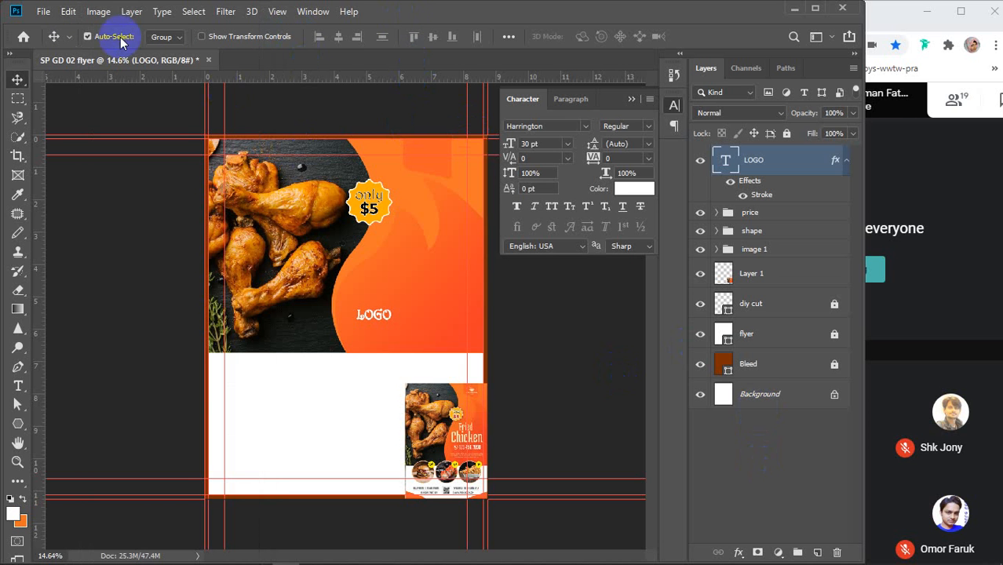
Step: Put the LOGO text layer into a new group named "logo"
{"action": "left_click", "coordinate": [130, 12]}
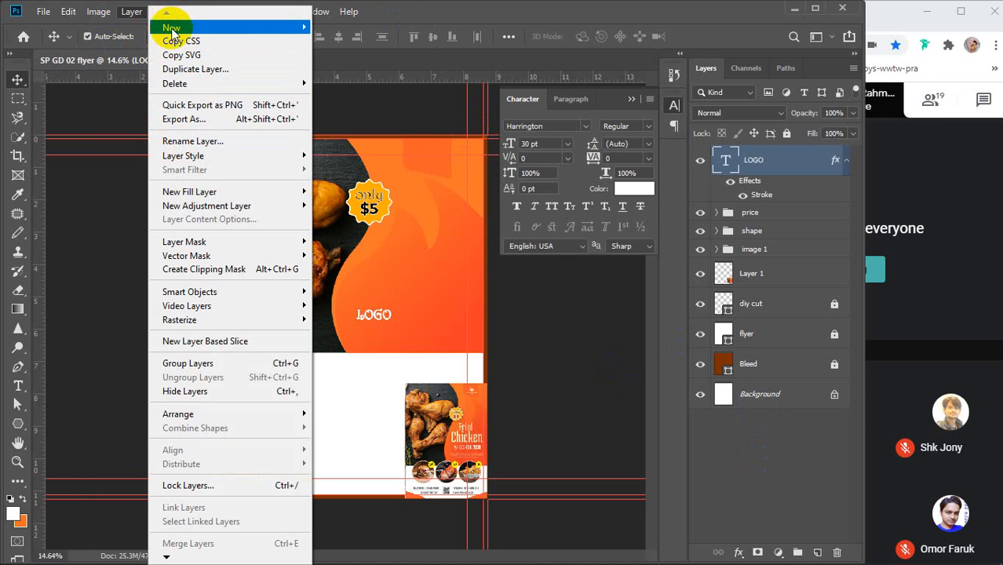
{"action": "mouse_move", "coordinate": [171, 26]}
{"action": "left_click", "coordinate": [361, 55]}
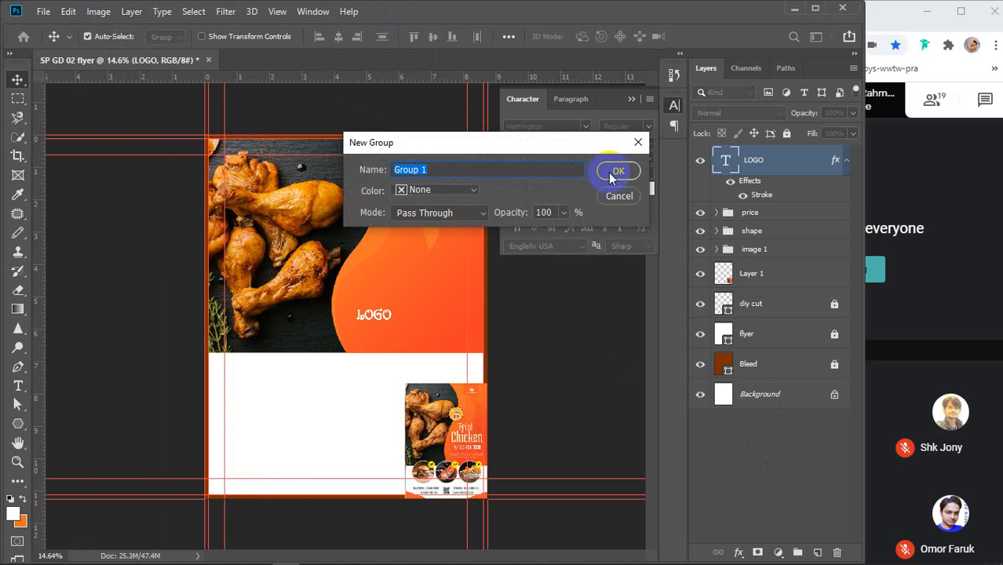
{"action": "type", "text": "lo"}
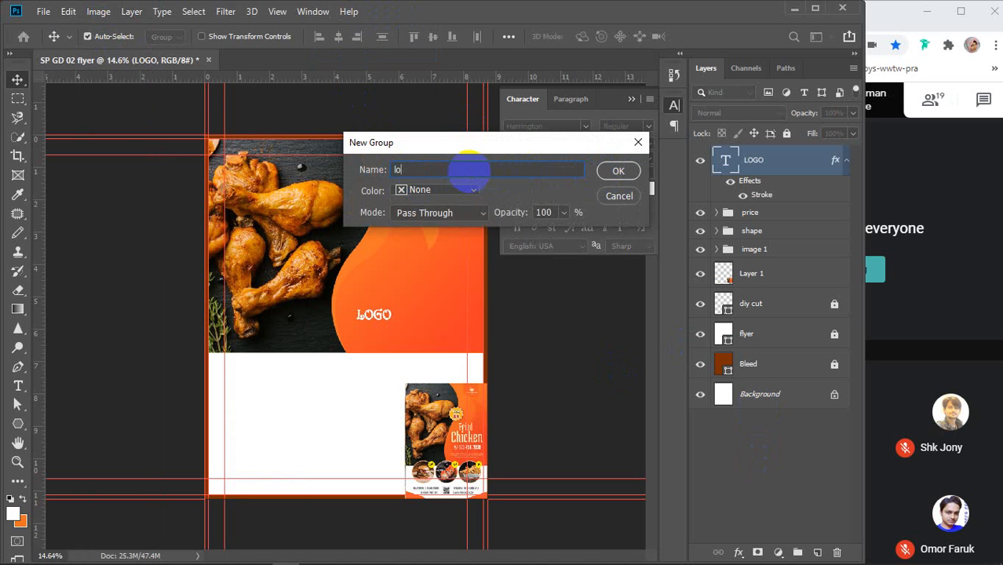
{"action": "type", "text": "go"}
{"action": "key", "text": "Return"}
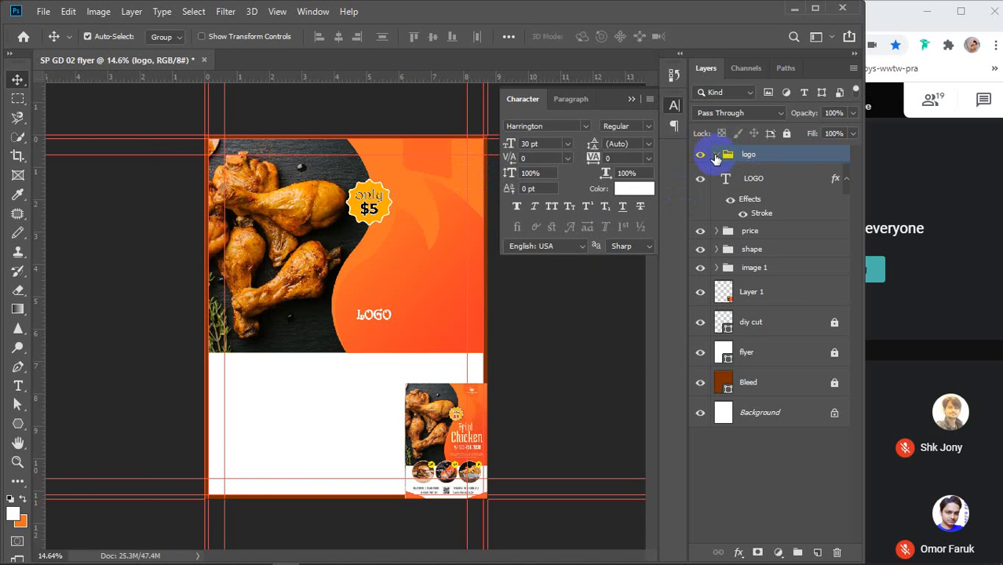
Step: Ungroup the logo group so the LOGO text layer stands alone
{"action": "left_click", "coordinate": [751, 181]}
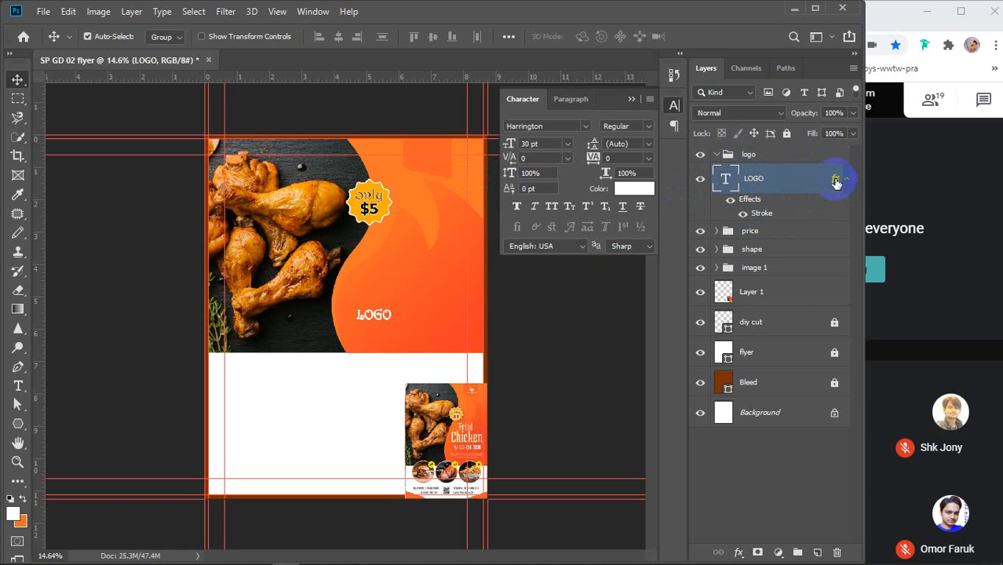
{"action": "left_click", "coordinate": [749, 156]}
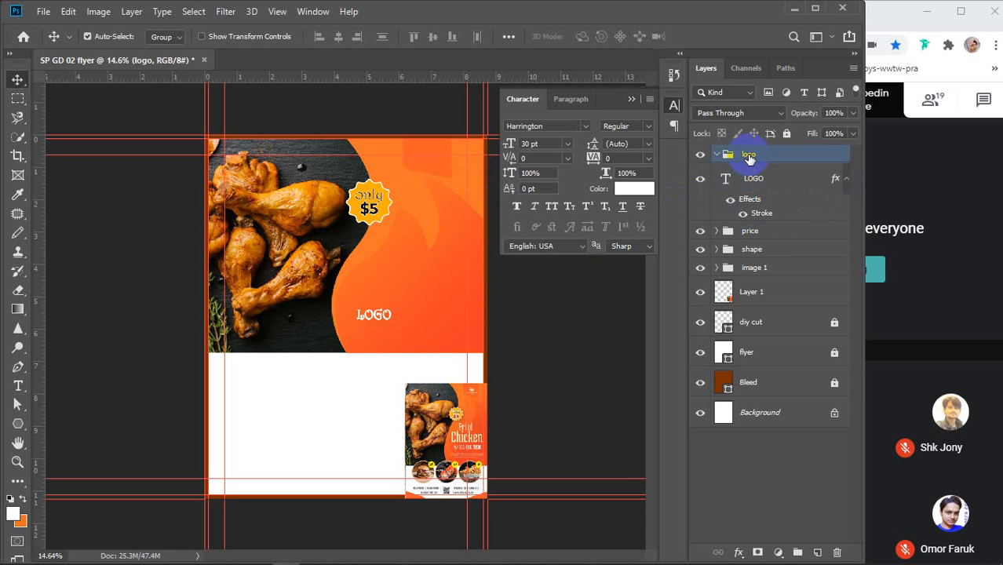
{"action": "key", "text": "ctrl+shift+g"}
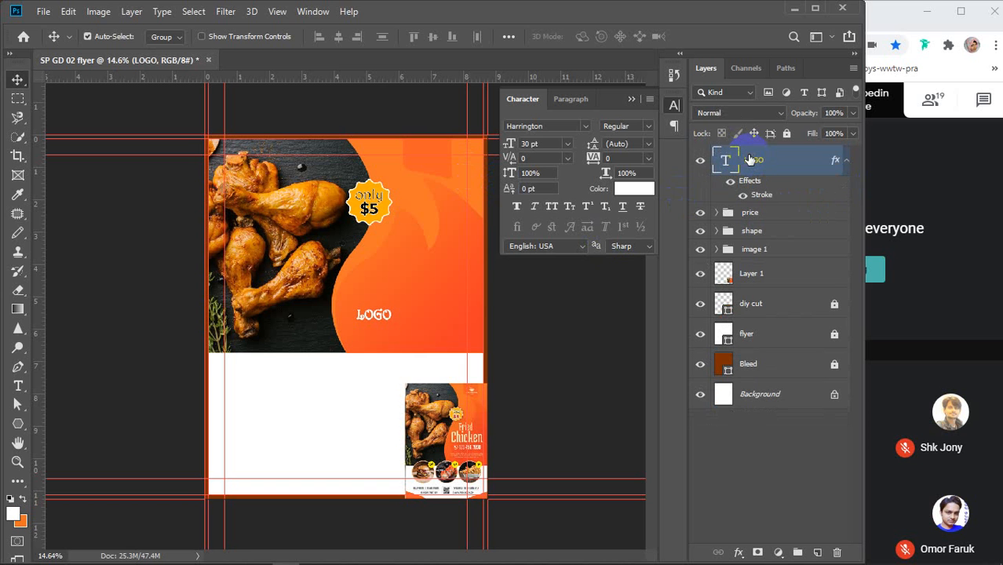
Step: Move the LOGO text about 1.7 in right and 4.8 in up, onto the tab shape at the flyer's upper edge
{"action": "left_click", "coordinate": [772, 214]}
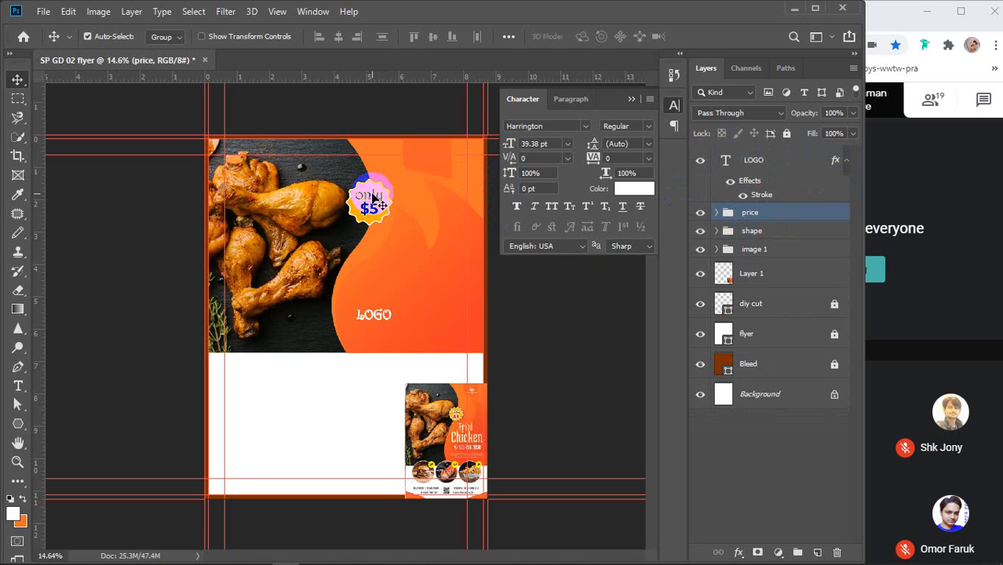
{"action": "left_click_drag", "start_coordinate": [375, 314], "coordinate": [428, 165]}
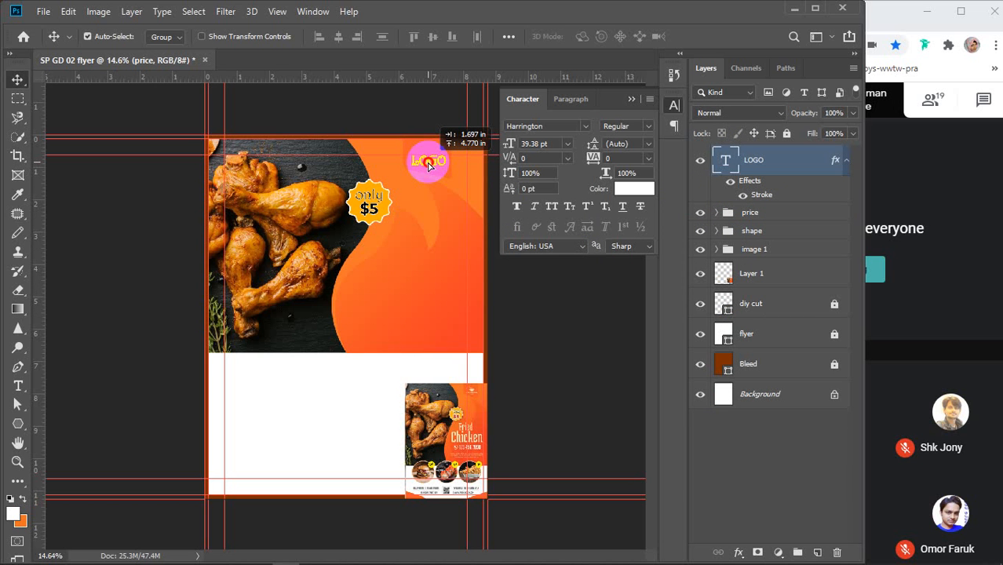
{"action": "left_click_drag", "start_coordinate": [428, 165], "coordinate": [429, 165]}
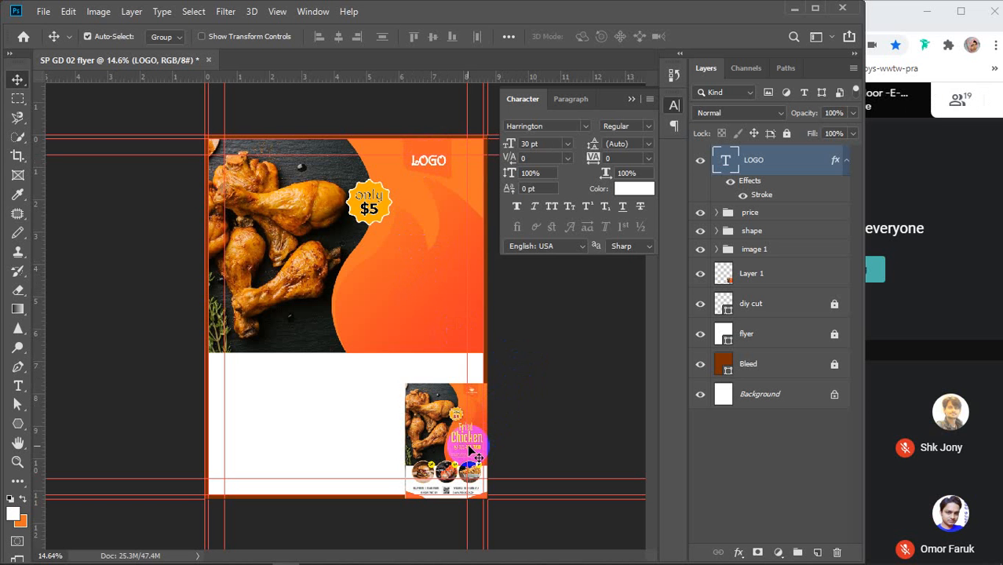
Step: Examine the heading, phone line and body text on the reference flyer image
{"action": "scroll", "coordinate": [468, 467], "scroll_direction": "up", "scroll_amount": 6}
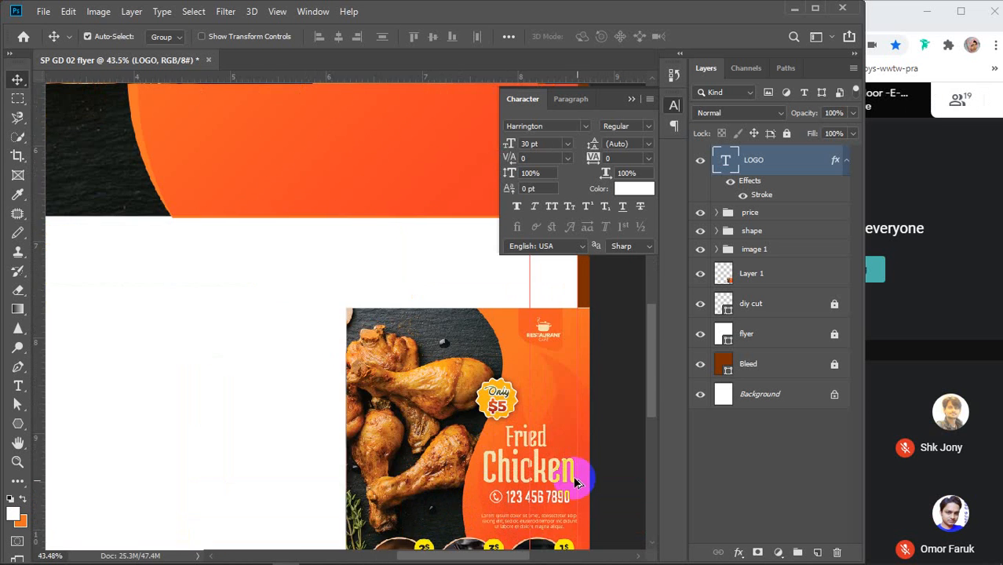
{"action": "left_click_drag", "start_coordinate": [544, 509], "coordinate": [471, 392]}
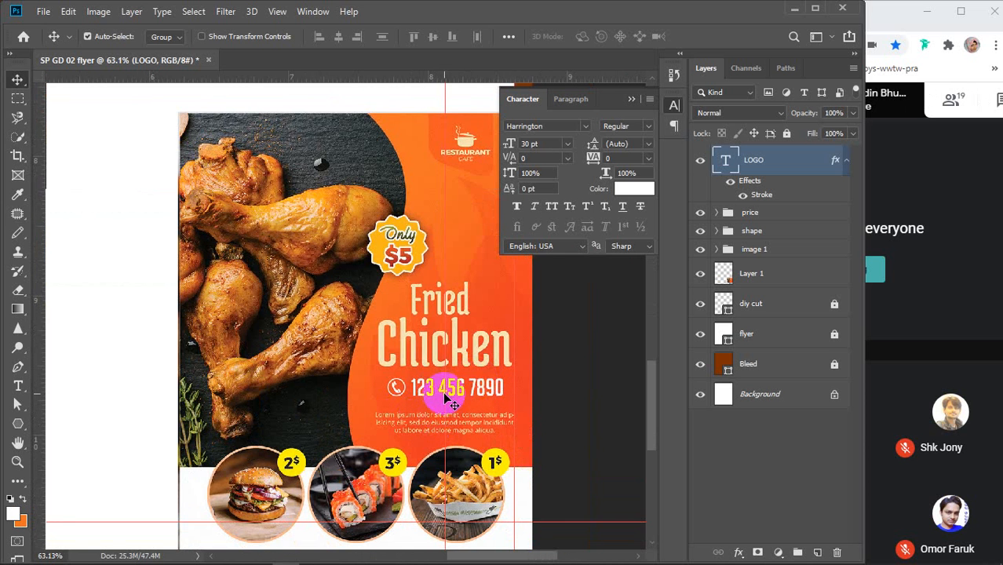
Step: Add the text "Fried Chicken" on two lines over the orange shape and centre-align it
{"action": "scroll", "coordinate": [452, 380], "scroll_direction": "down", "scroll_amount": 6}
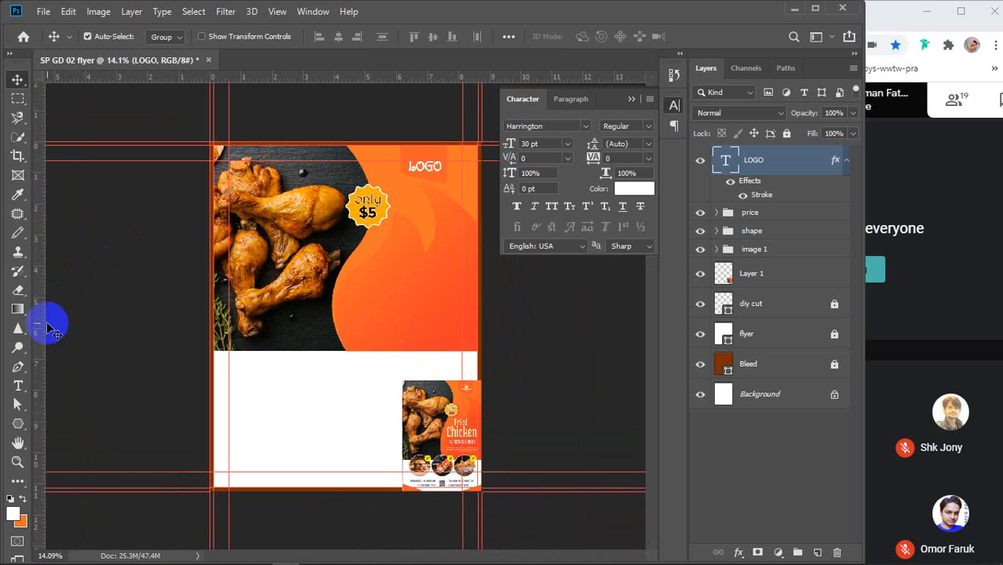
{"action": "left_click", "coordinate": [18, 384]}
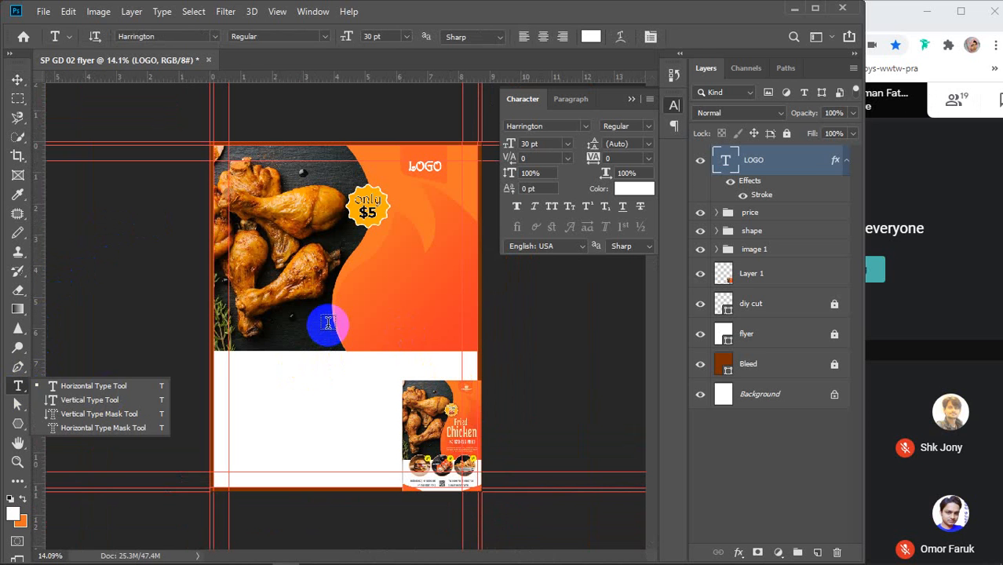
{"action": "left_click", "coordinate": [328, 323]}
{"action": "left_click", "coordinate": [356, 291]}
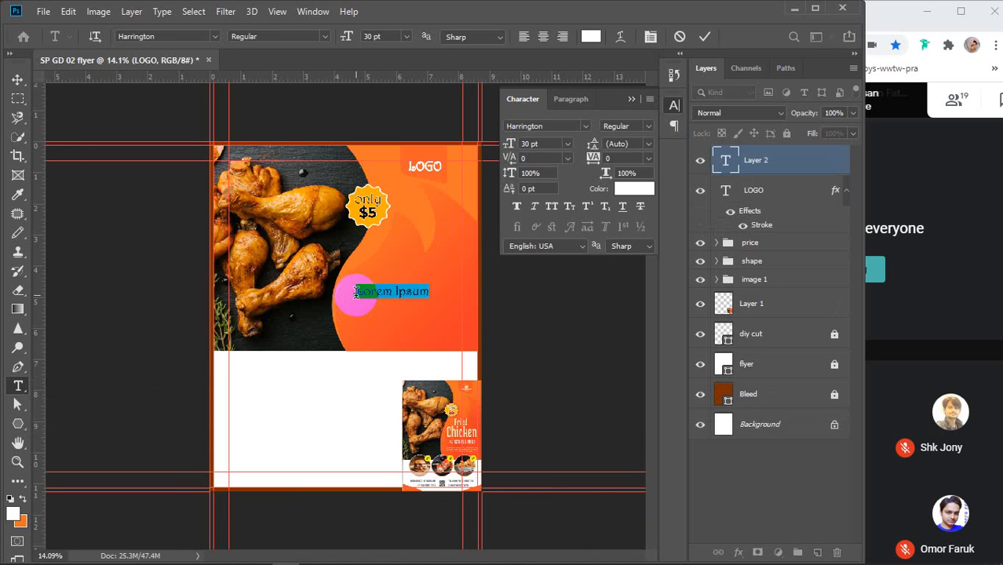
{"action": "key", "text": "BackSpace"}
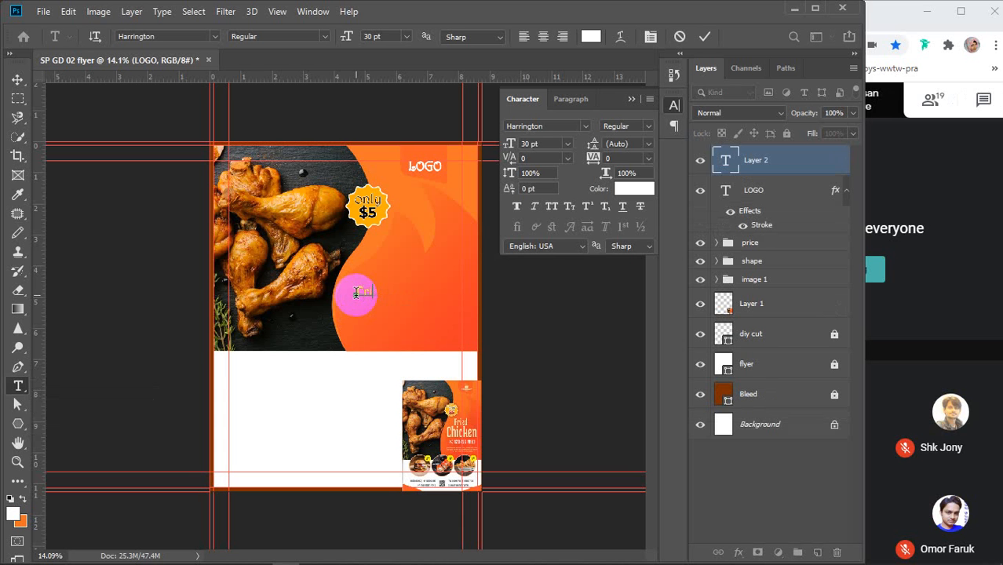
{"action": "type", "text": "Fried Chicken"}
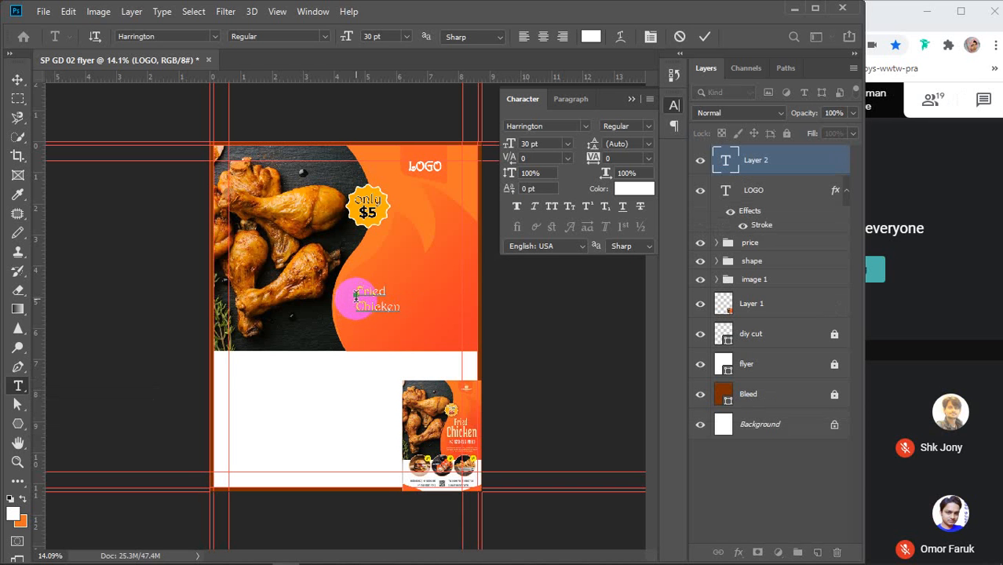
{"action": "left_click_drag", "start_coordinate": [354, 293], "coordinate": [455, 341]}
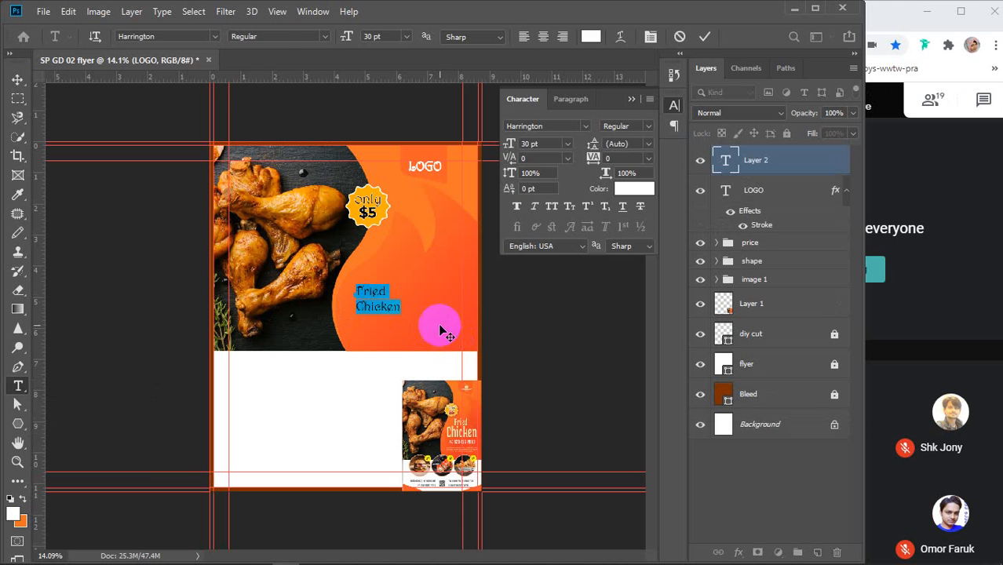
{"action": "left_click", "coordinate": [17, 79]}
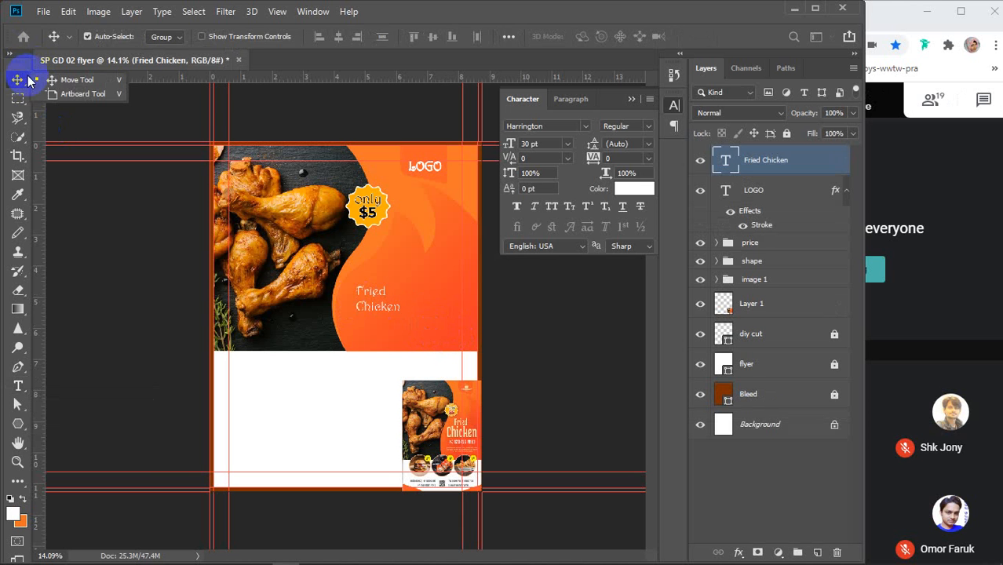
{"action": "left_click", "coordinate": [560, 99]}
{"action": "left_click", "coordinate": [535, 128]}
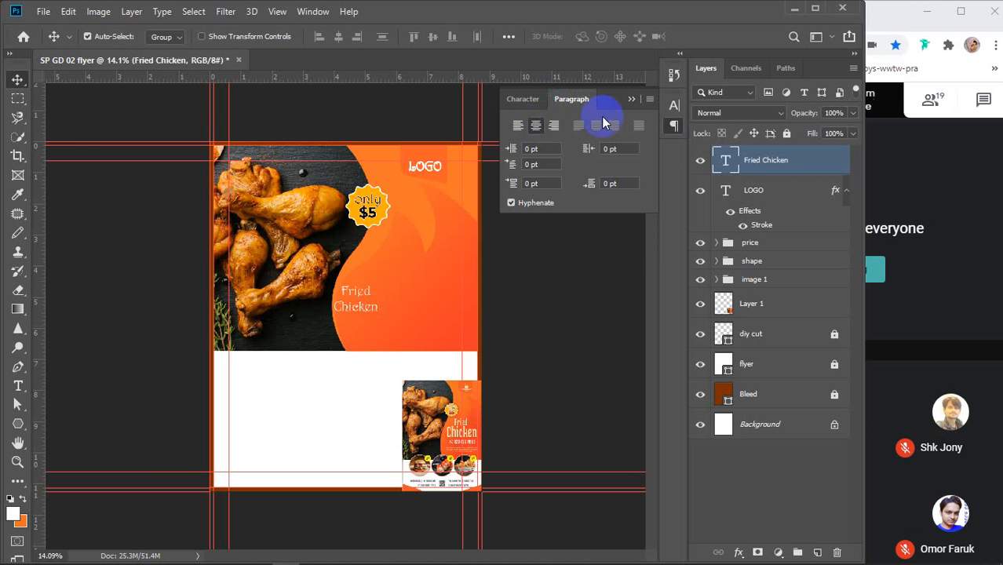
Step: Change the font of the Fried Chicken text to BlackChancery Regular
{"action": "left_click", "coordinate": [524, 99]}
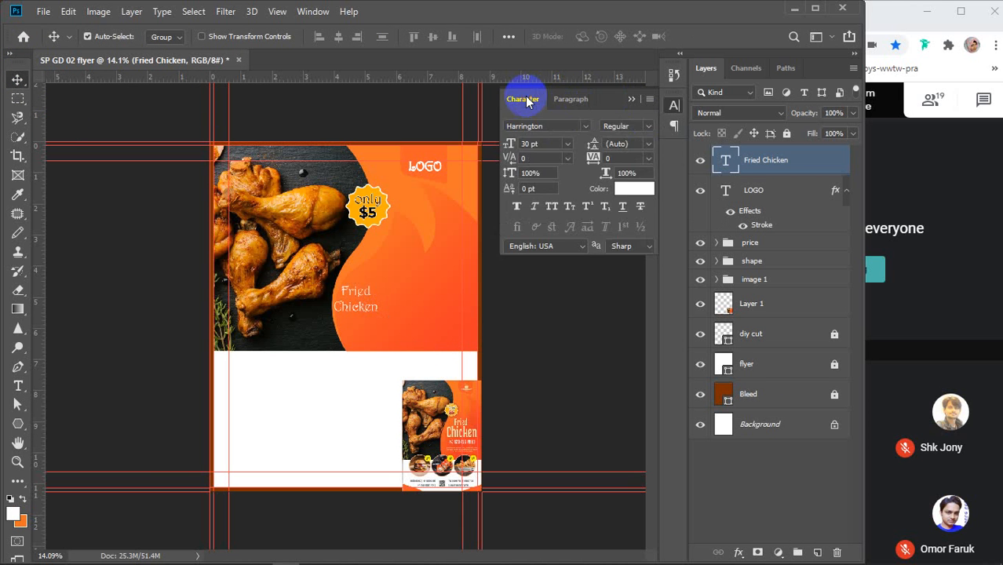
{"action": "left_click", "coordinate": [586, 126]}
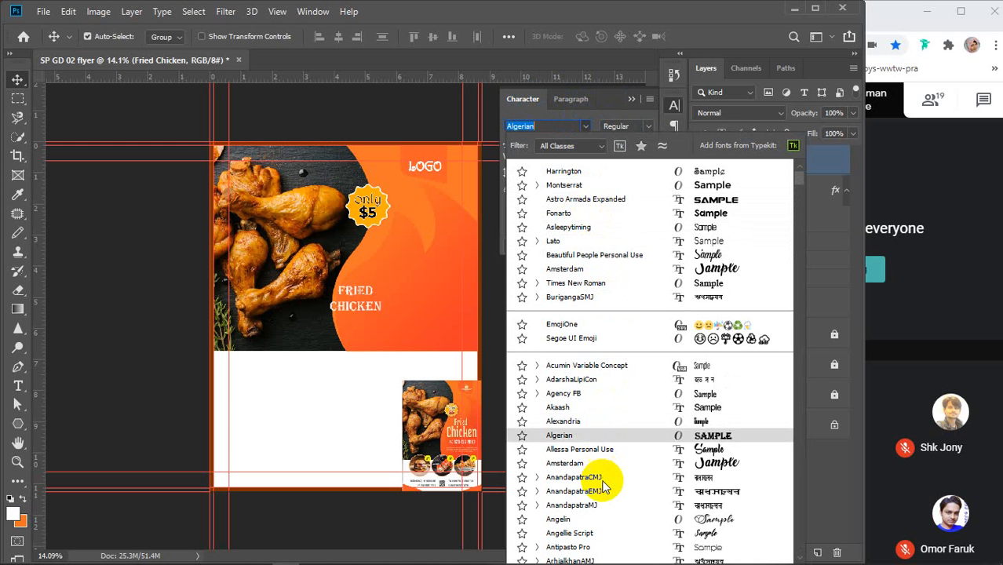
{"action": "scroll", "coordinate": [602, 485], "scroll_direction": "down", "scroll_amount": 6}
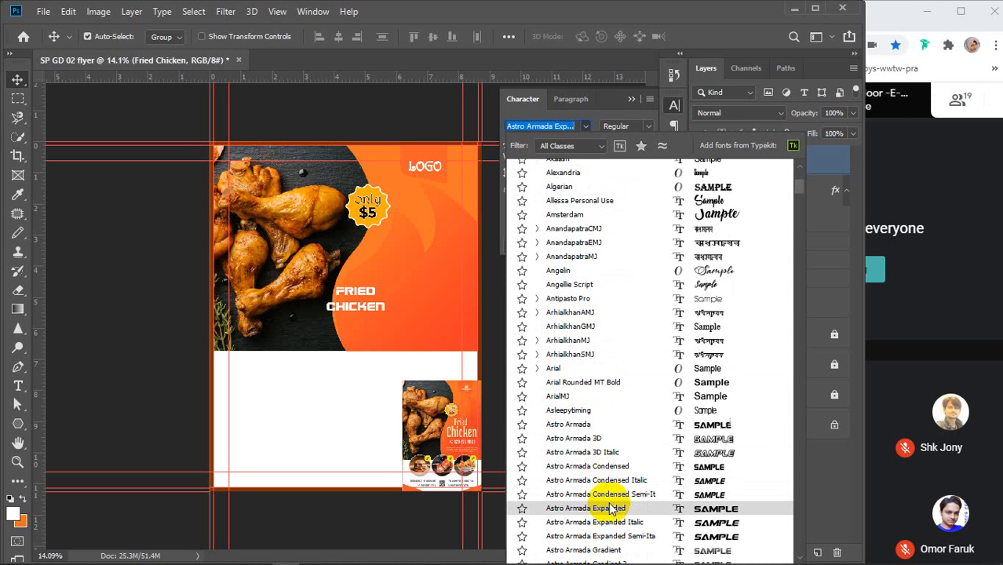
{"action": "scroll", "coordinate": [604, 328], "scroll_direction": "down", "scroll_amount": 2}
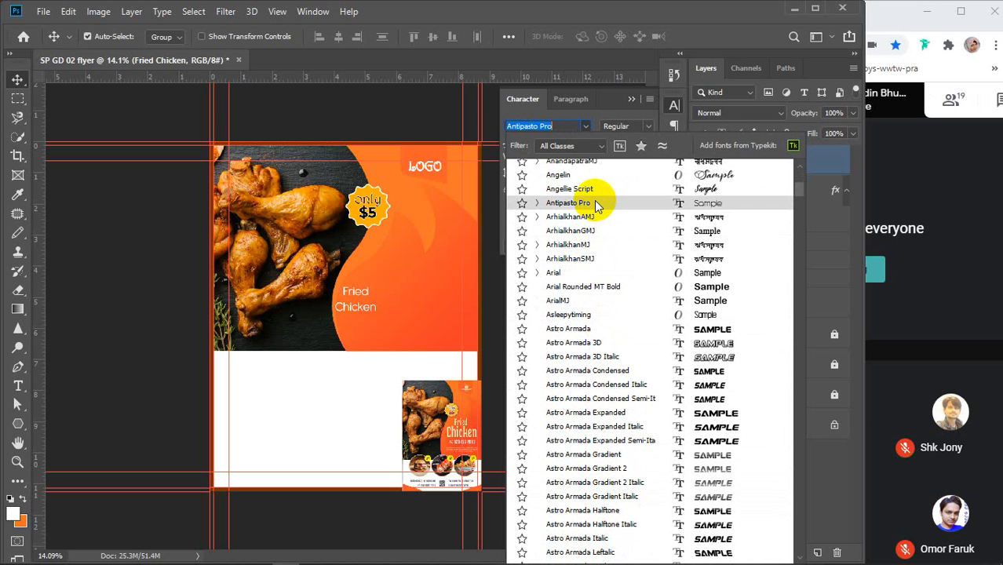
{"action": "scroll", "coordinate": [615, 263], "scroll_direction": "down", "scroll_amount": 5}
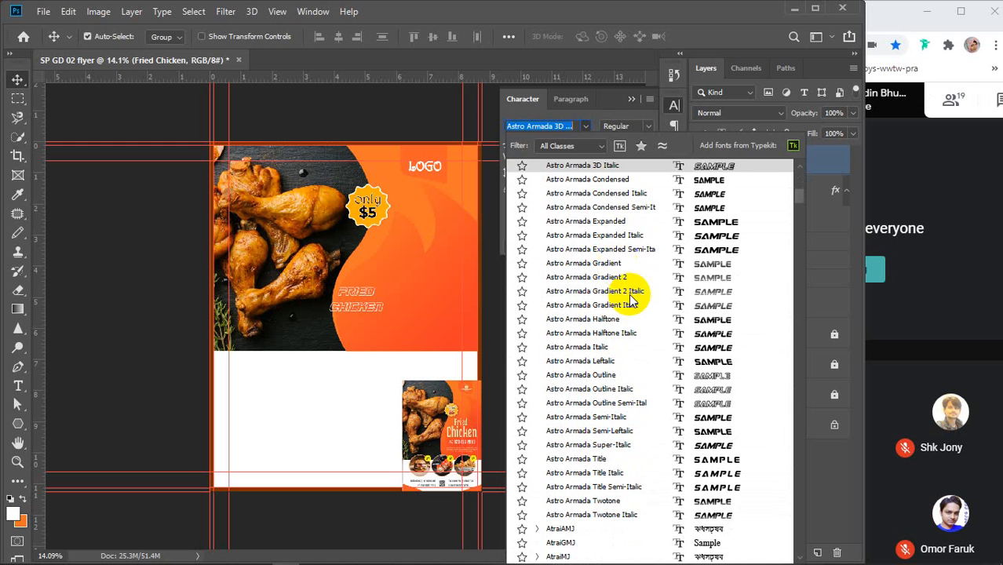
{"action": "scroll", "coordinate": [621, 389], "scroll_direction": "down", "scroll_amount": 6}
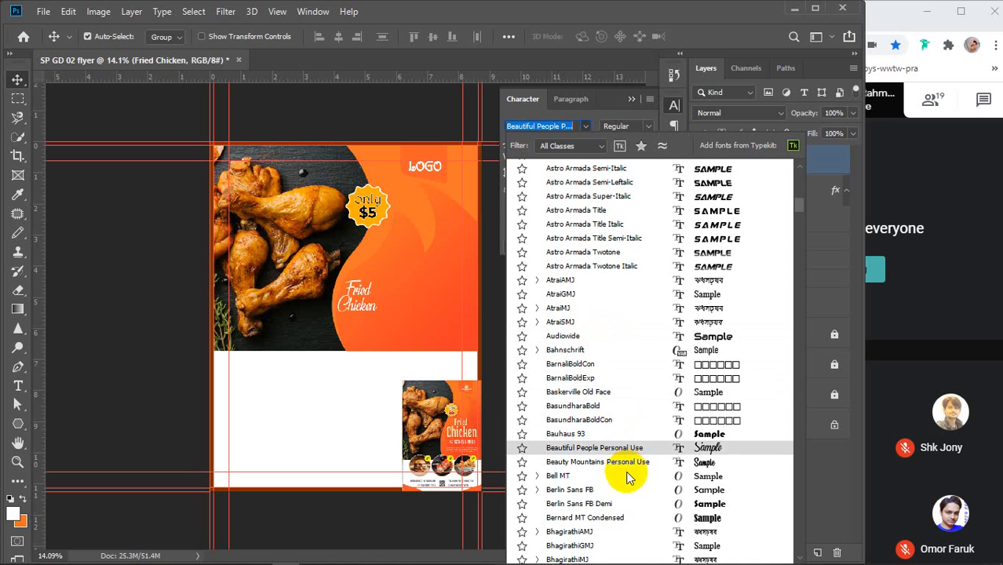
{"action": "scroll", "coordinate": [630, 506], "scroll_direction": "down", "scroll_amount": 6}
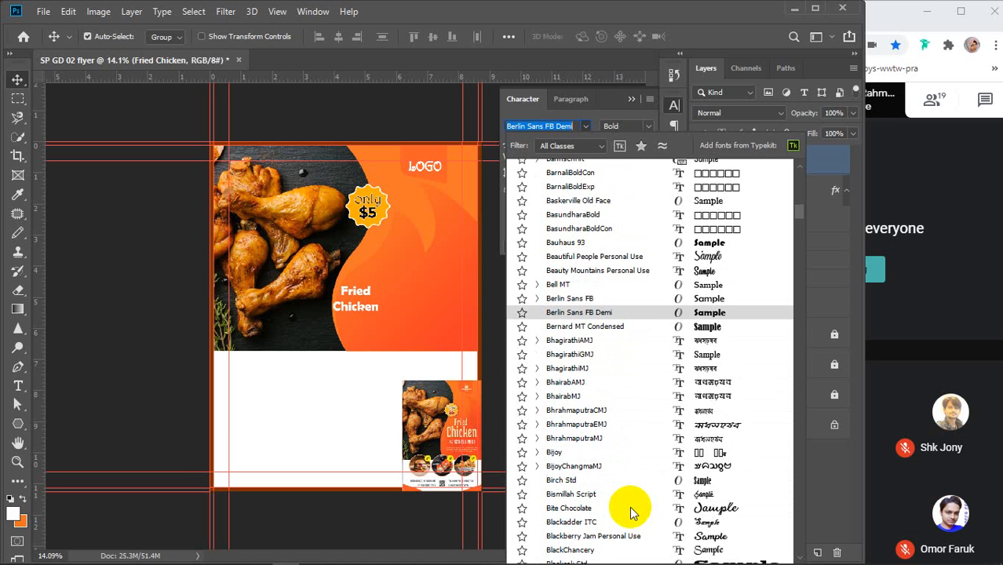
{"action": "scroll", "coordinate": [630, 506], "scroll_direction": "down", "scroll_amount": 2}
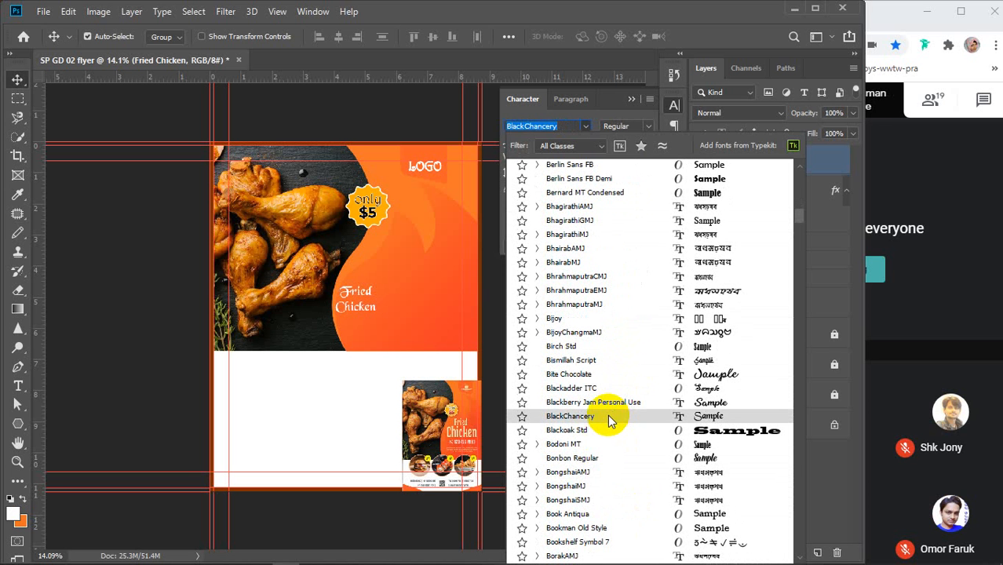
{"action": "left_click", "coordinate": [607, 416]}
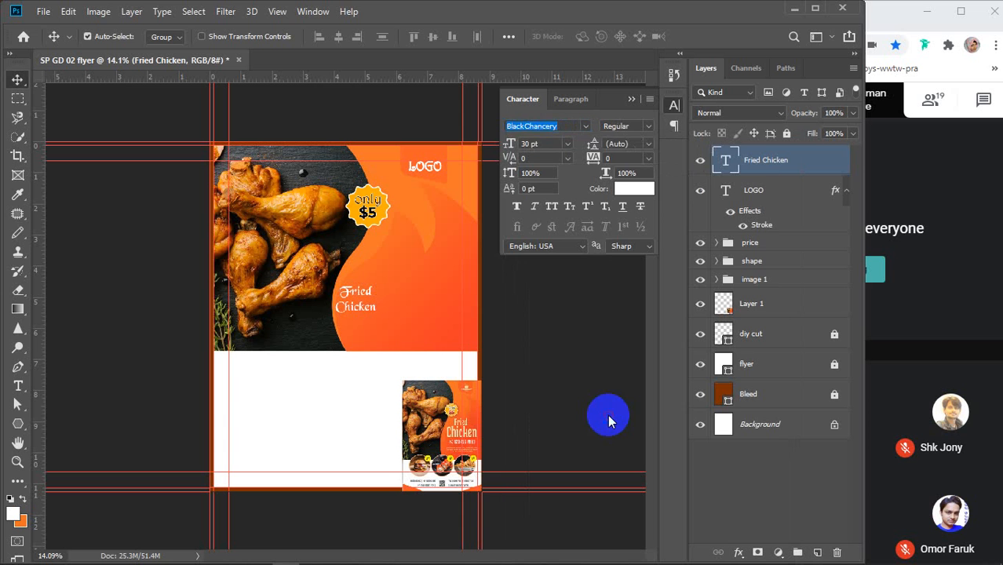
{"action": "left_click", "coordinate": [644, 134]}
{"action": "left_click", "coordinate": [648, 128]}
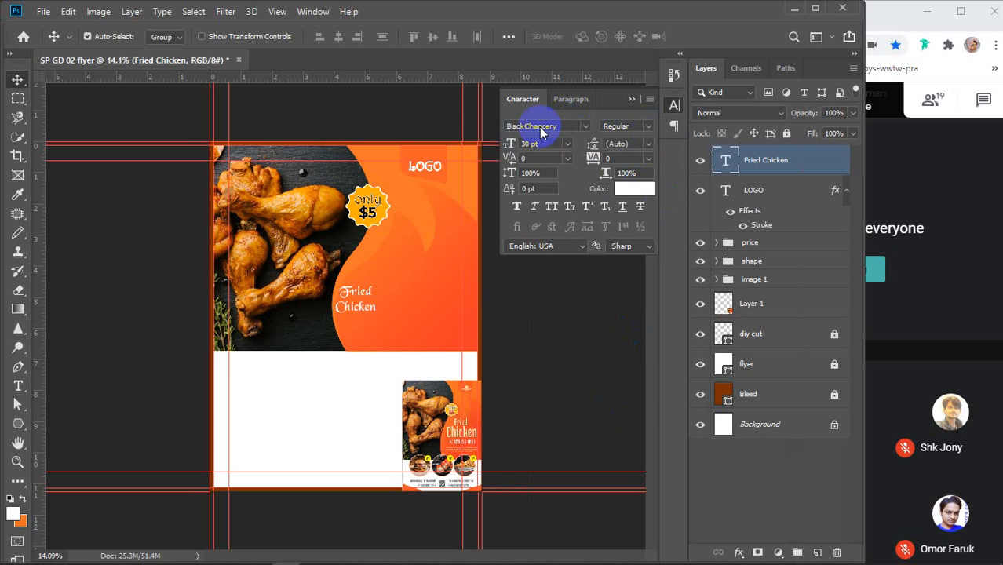
{"action": "left_click", "coordinate": [772, 229]}
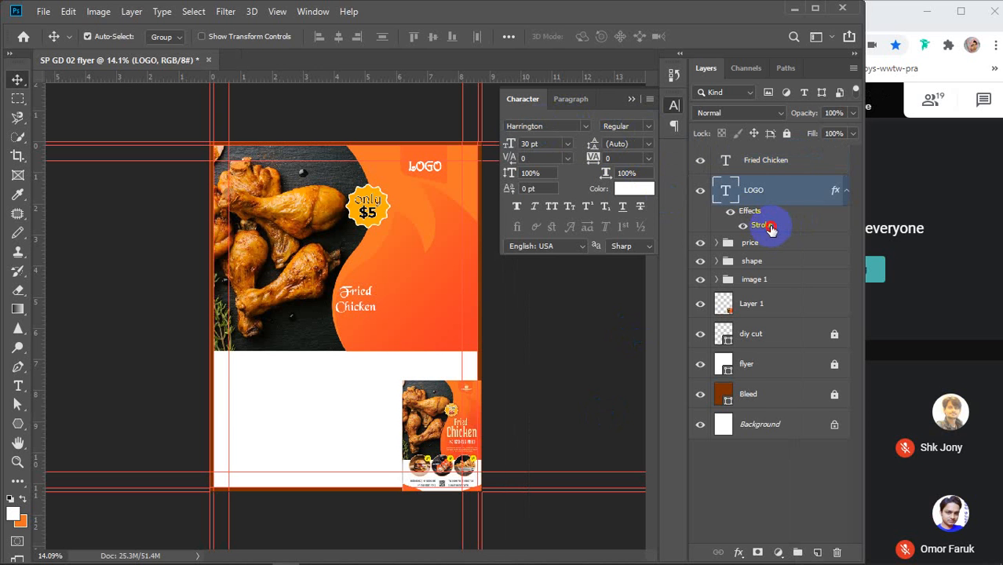
{"action": "left_click_drag", "start_coordinate": [771, 226], "coordinate": [790, 167]}
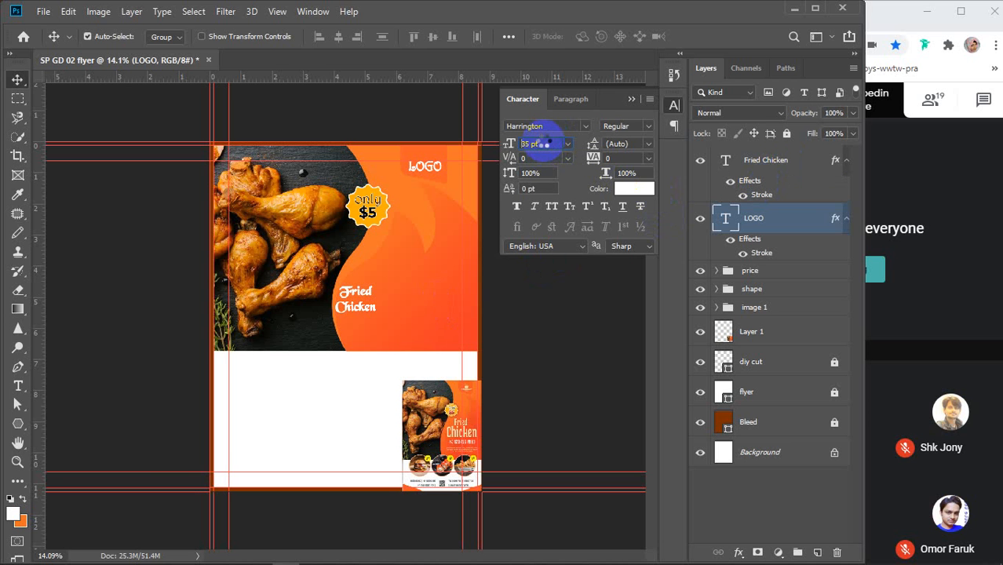
{"action": "key", "text": "Up"}
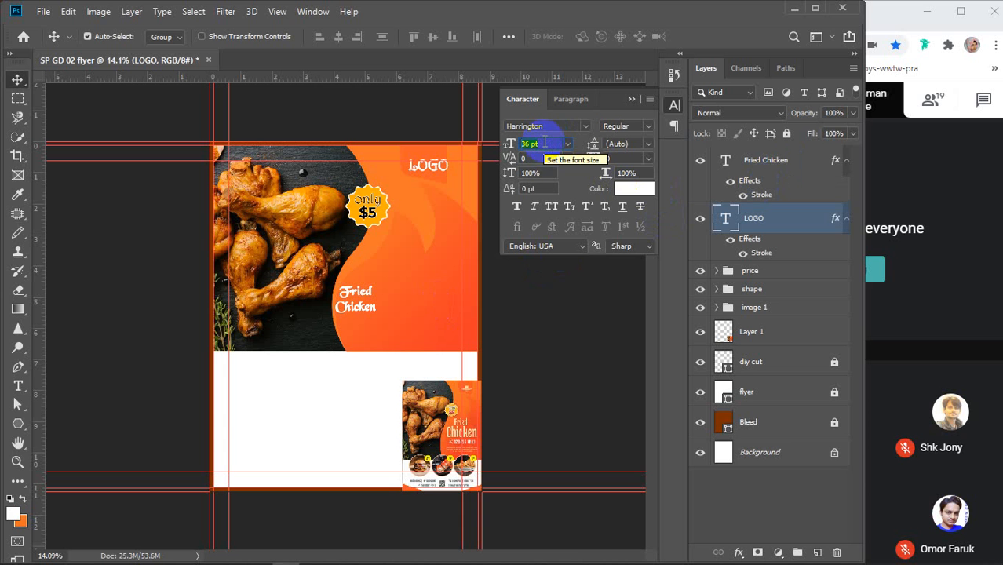
{"action": "key", "text": "ctrl+z"}
{"action": "key", "text": "ctrl+z"}
{"action": "key", "text": "ctrl+z"}
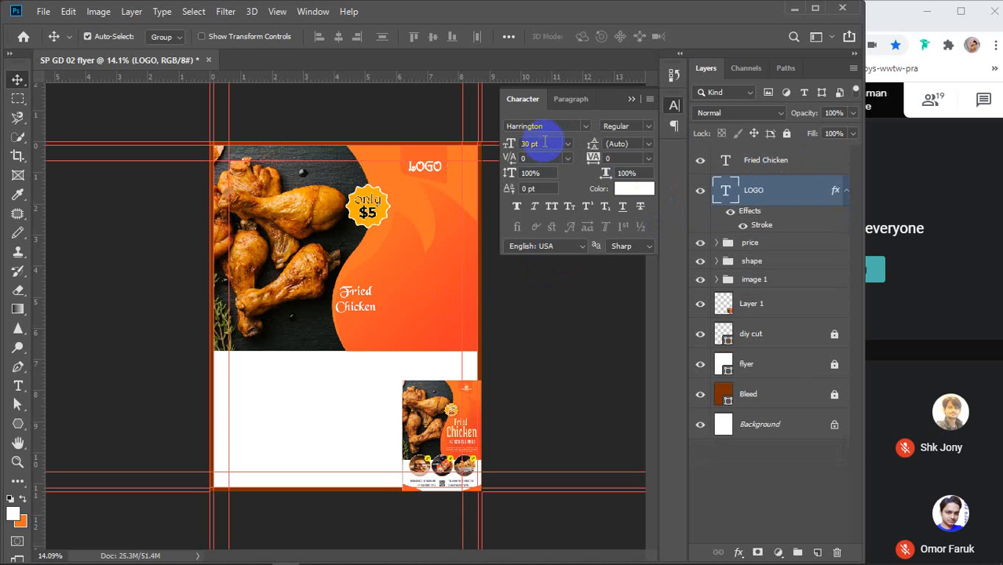
Step: Copy the stroke effect from the LOGO layer to the Fried Chicken text layer
{"action": "left_click", "coordinate": [825, 163]}
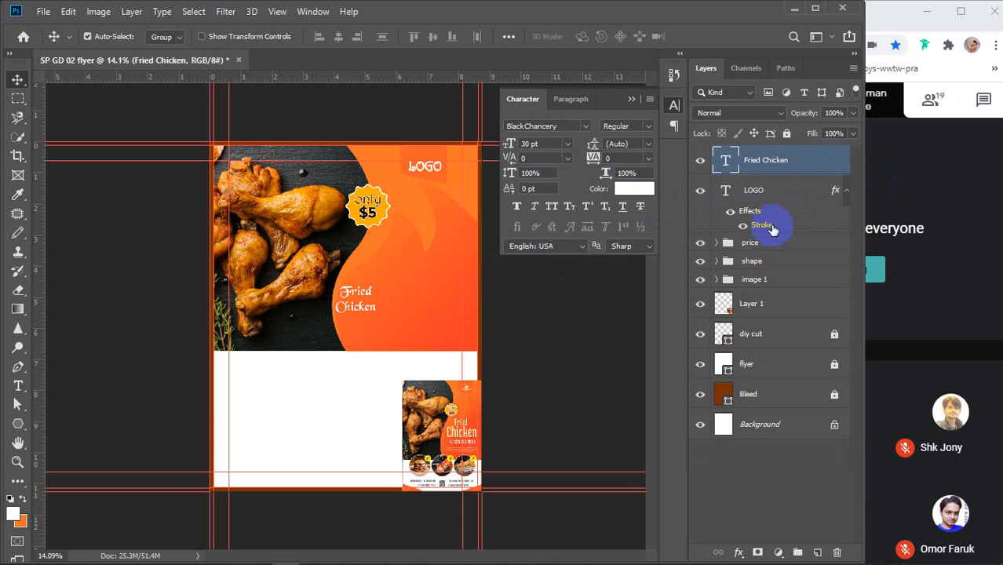
{"action": "left_click", "coordinate": [770, 225]}
{"action": "mouse_move", "coordinate": [771, 226]}
{"action": "left_mouse_down"}
{"action": "mouse_move", "coordinate": [783, 217]}
{"action": "mouse_move", "coordinate": [786, 167]}
{"action": "left_mouse_up"}
{"action": "left_click", "coordinate": [786, 167]}
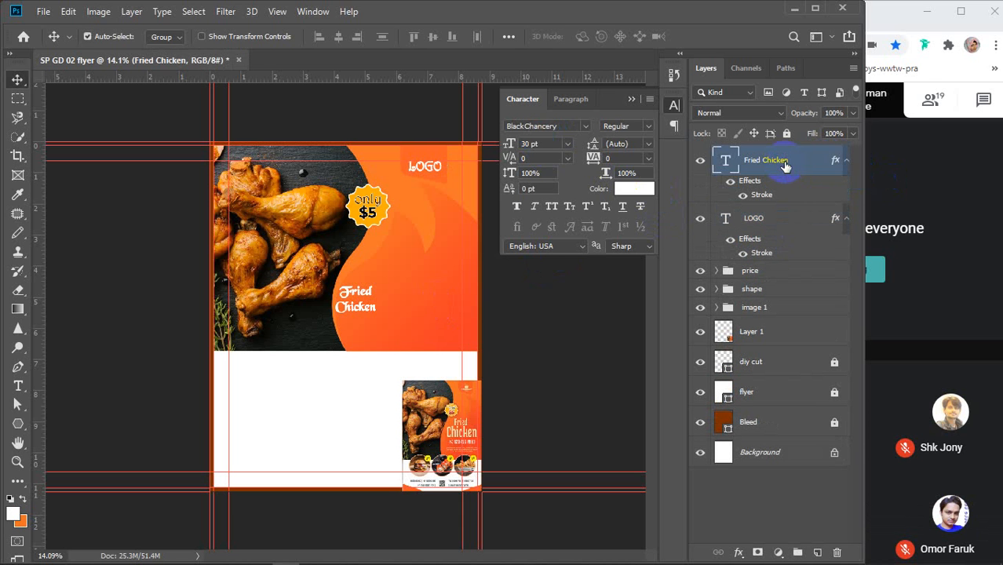
Step: Set the font size of the Fried Chicken text to 55 pt
{"action": "left_click", "coordinate": [548, 143]}
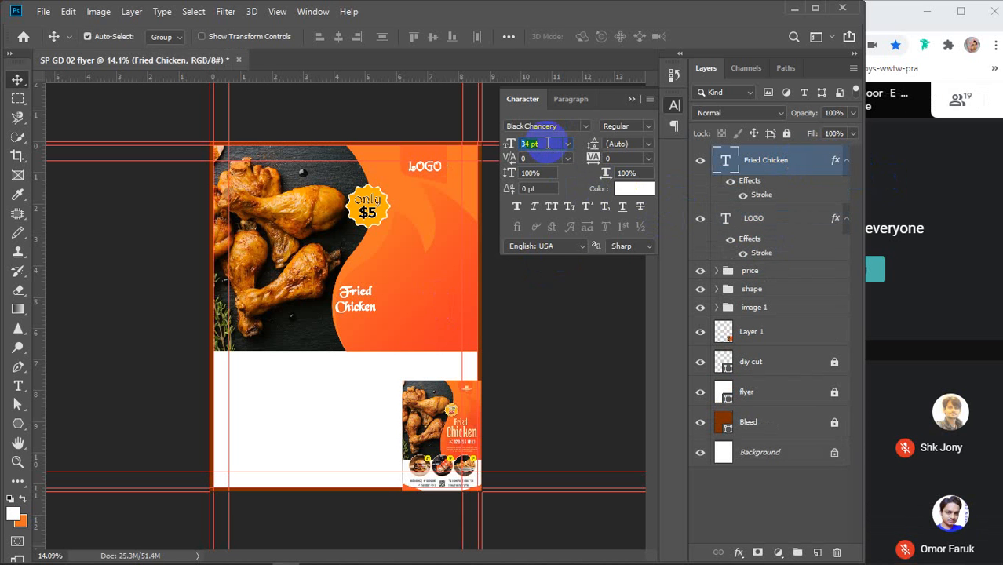
{"action": "key", "text": "Up"}
{"action": "key", "text": "Up"}
{"action": "key", "text": "Up"}
{"action": "key", "text": "Up"}
{"action": "key", "text": "Up"}
{"action": "key", "text": "Up"}
{"action": "key", "text": "Up"}
{"action": "key", "text": "Up"}
{"action": "key", "text": "Up"}
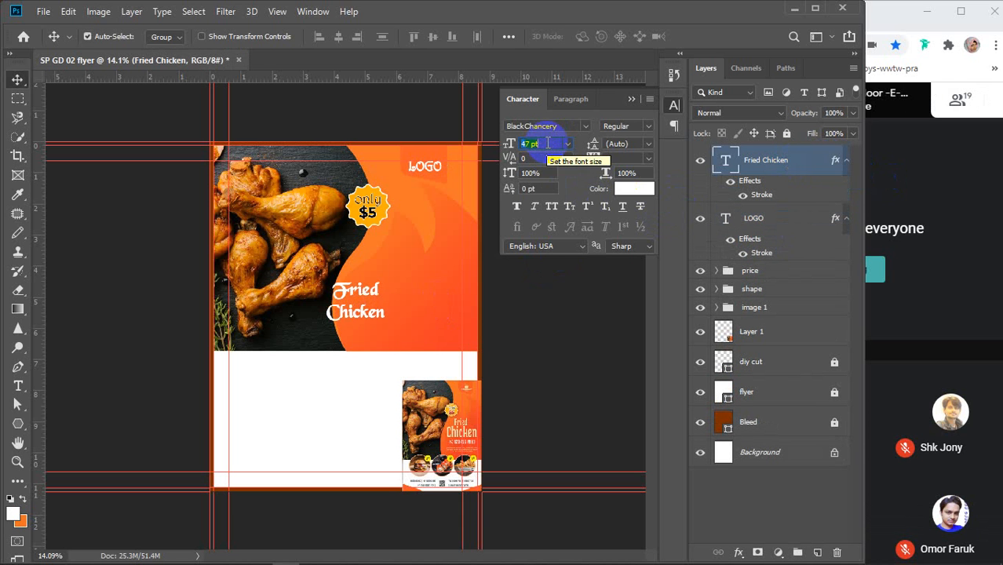
{"action": "key", "text": "Up"}
{"action": "key", "text": "Up"}
{"action": "key", "text": "Up"}
{"action": "key", "text": "Up"}
{"action": "key", "text": "Up"}
{"action": "key", "text": "Up"}
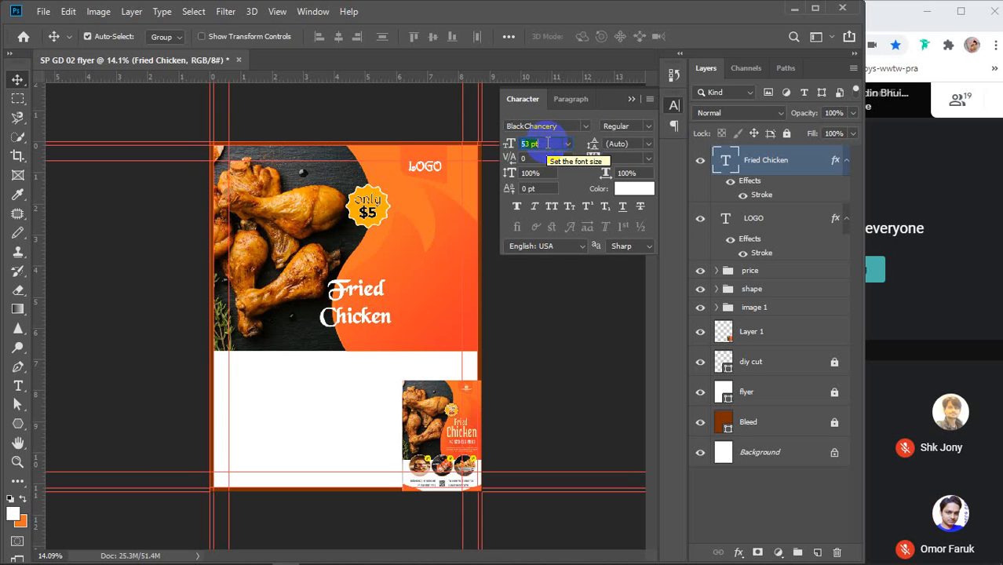
{"action": "key", "text": "Up"}
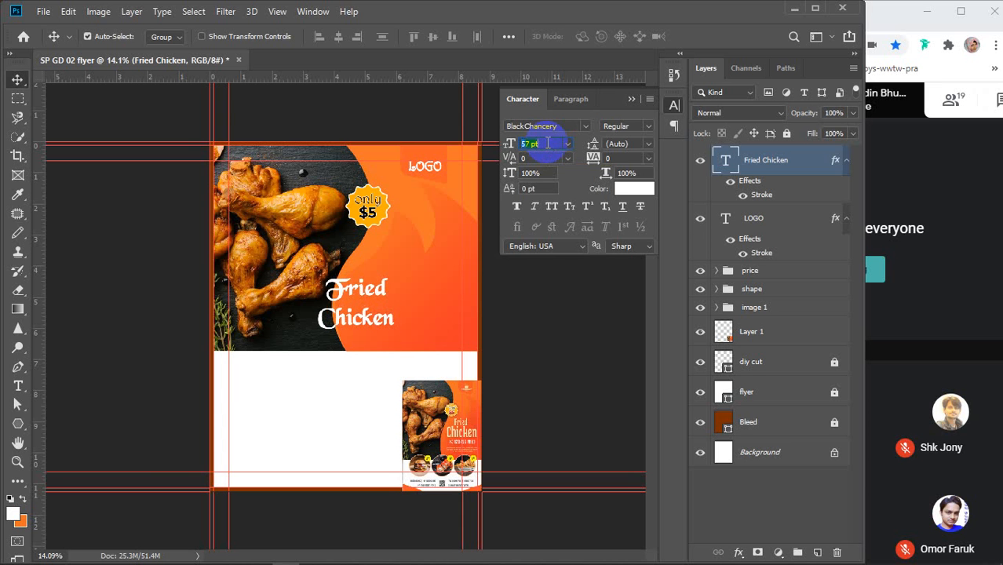
{"action": "key", "text": "Down"}
{"action": "key", "text": "Down"}
Step: Move the Fried Chicken heading about 2 in right and 1.8 in up, onto the orange area below the LOGO
{"action": "left_click_drag", "start_coordinate": [357, 290], "coordinate": [421, 240]}
{"action": "key", "text": "ctrl+z"}
{"action": "left_click_drag", "start_coordinate": [366, 282], "coordinate": [423, 231]}
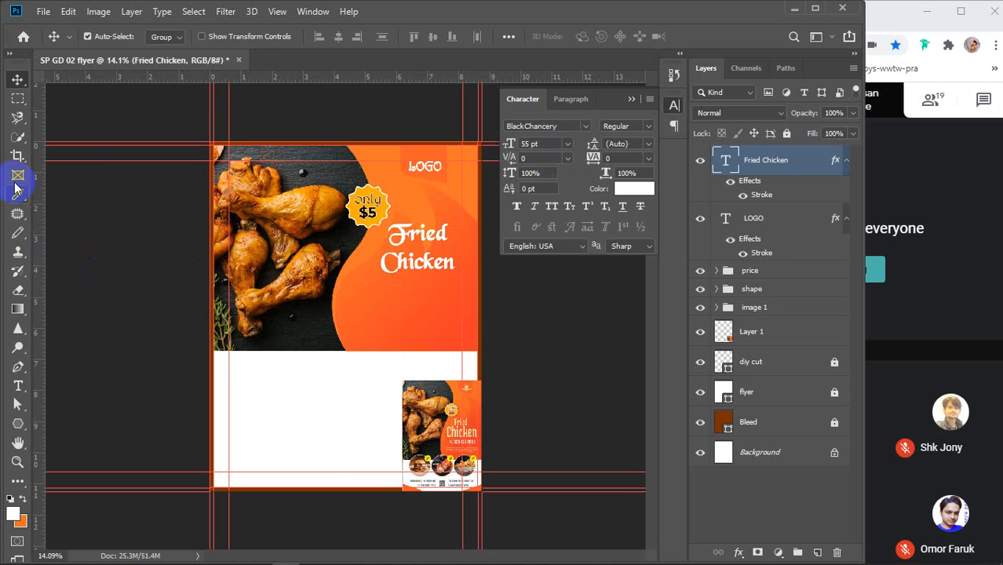
Step: Enlarge only the word "Chicken" in the heading to 75 pt
{"action": "left_click", "coordinate": [18, 385]}
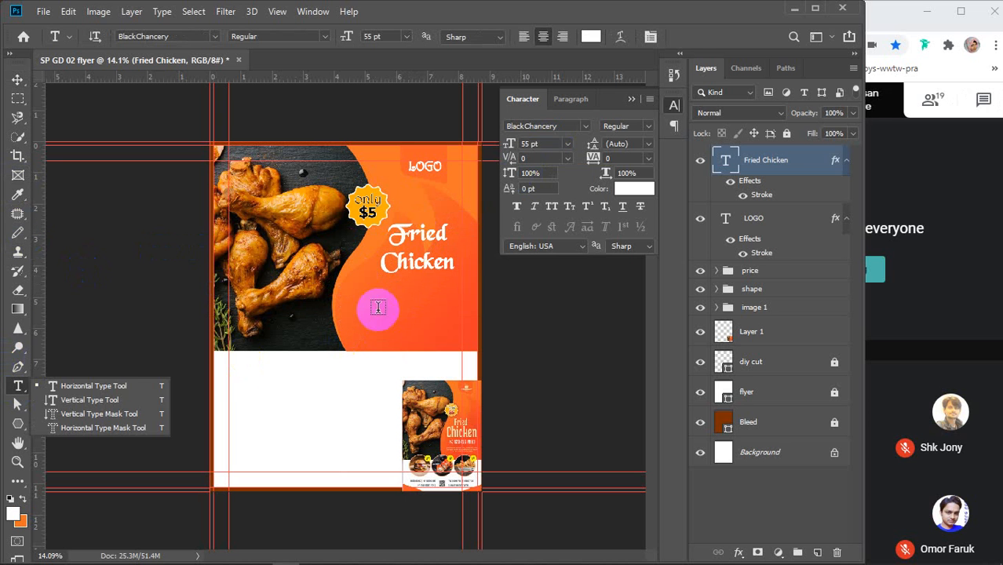
{"action": "double_click", "coordinate": [384, 263]}
{"action": "left_click", "coordinate": [543, 143]}
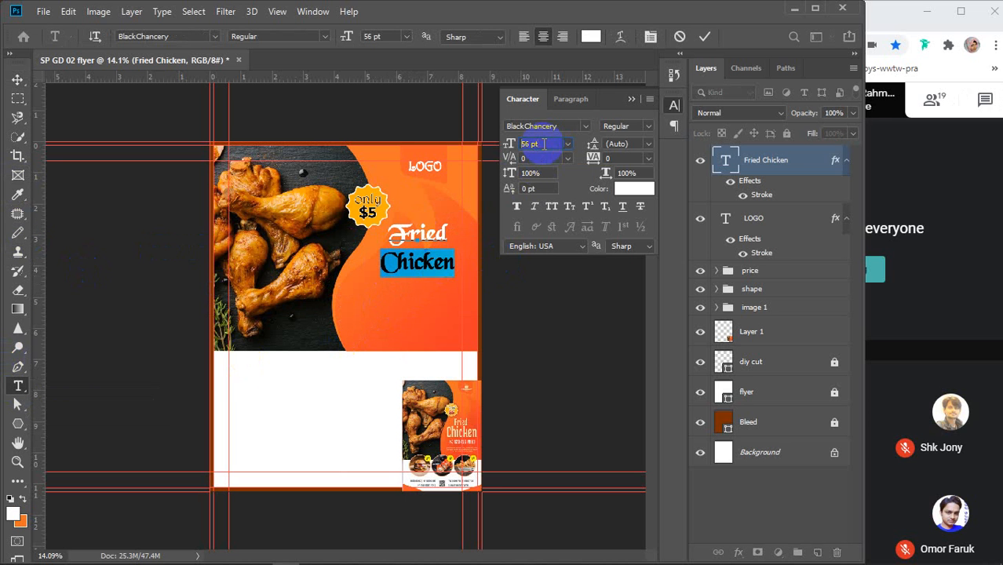
{"action": "scroll", "coordinate": [542, 143], "scroll_direction": "up", "scroll_amount": 17}
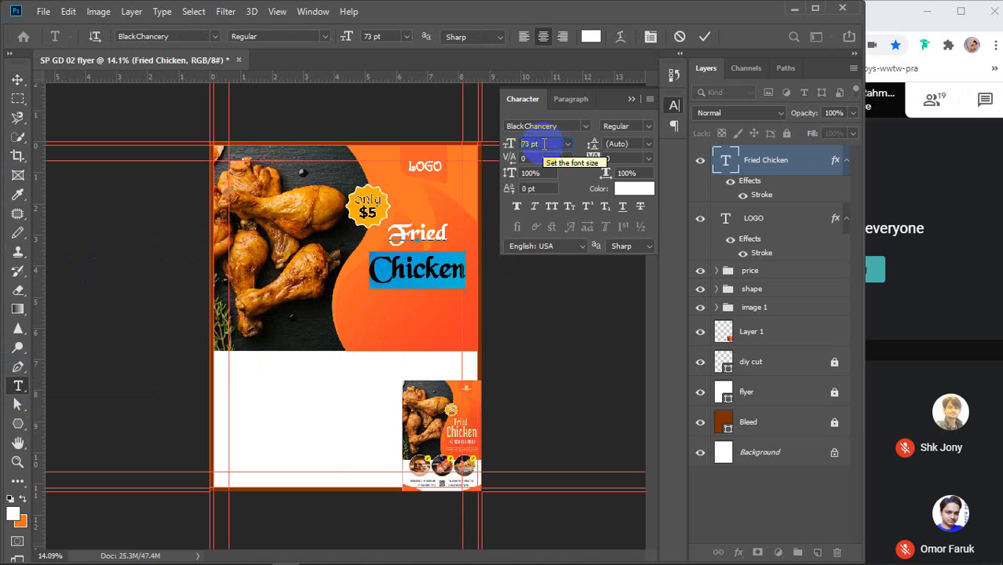
{"action": "scroll", "coordinate": [543, 144], "scroll_direction": "up", "scroll_amount": 1}
{"action": "scroll", "coordinate": [543, 144], "scroll_direction": "up", "scroll_amount": 1}
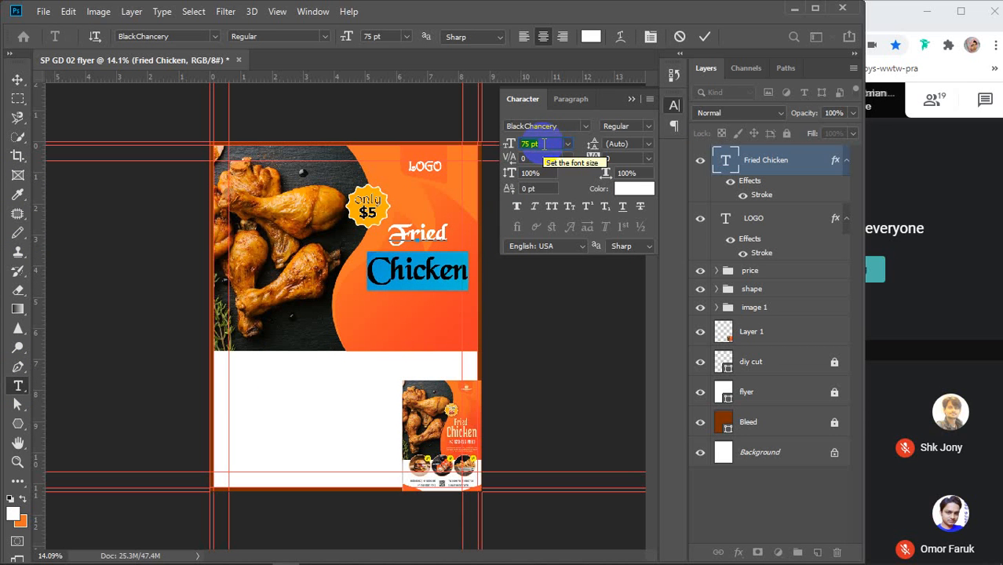
{"action": "left_click", "coordinate": [705, 36]}
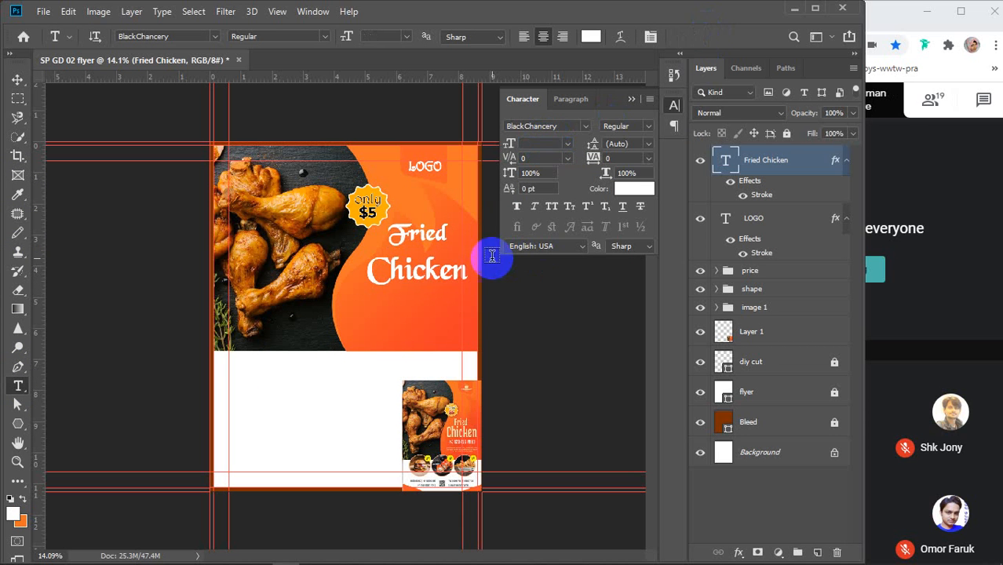
{"action": "left_click", "coordinate": [17, 79]}
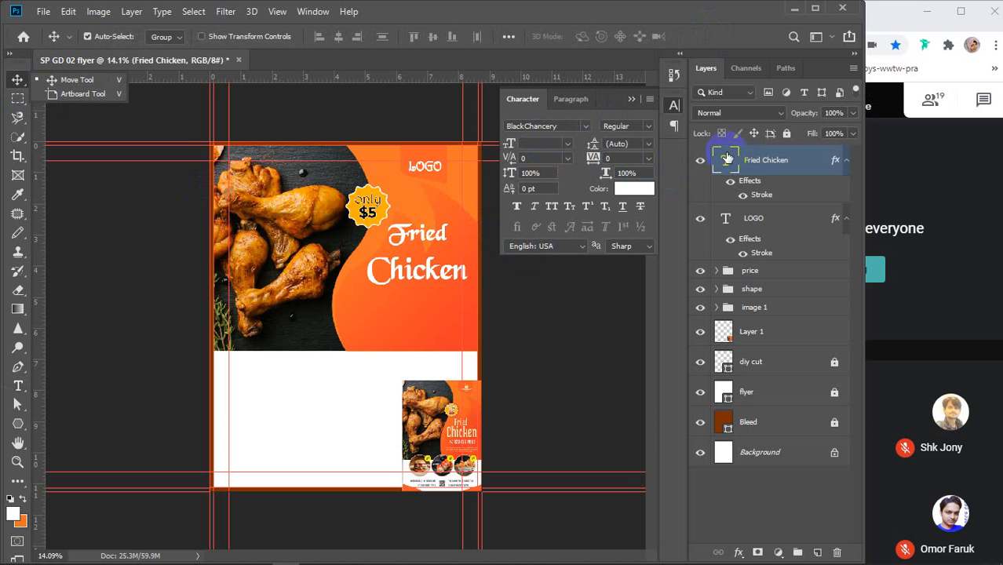
Step: Change the font of the Fried Chicken heading to Comic Sans MS in the Bold style
{"action": "left_click", "coordinate": [583, 125]}
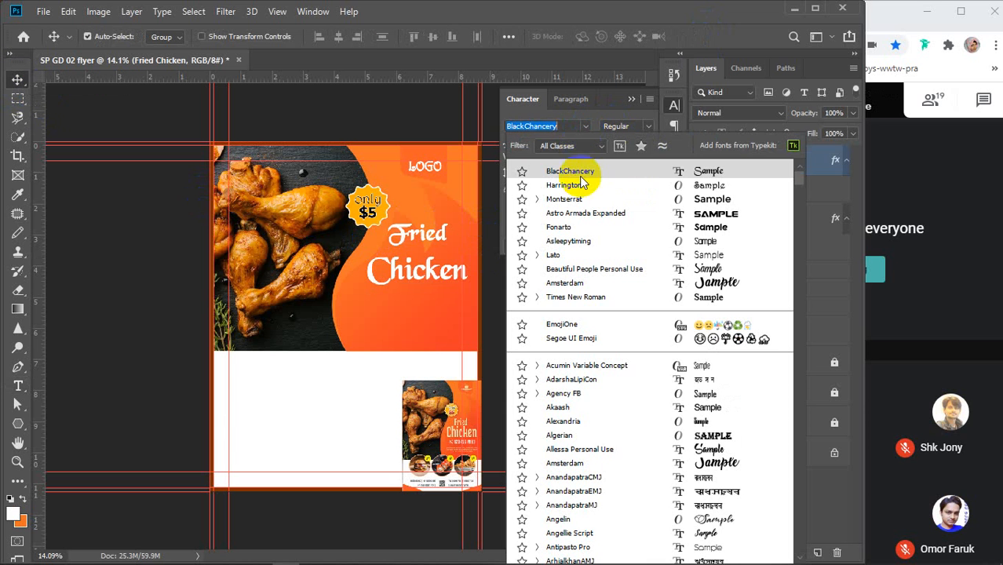
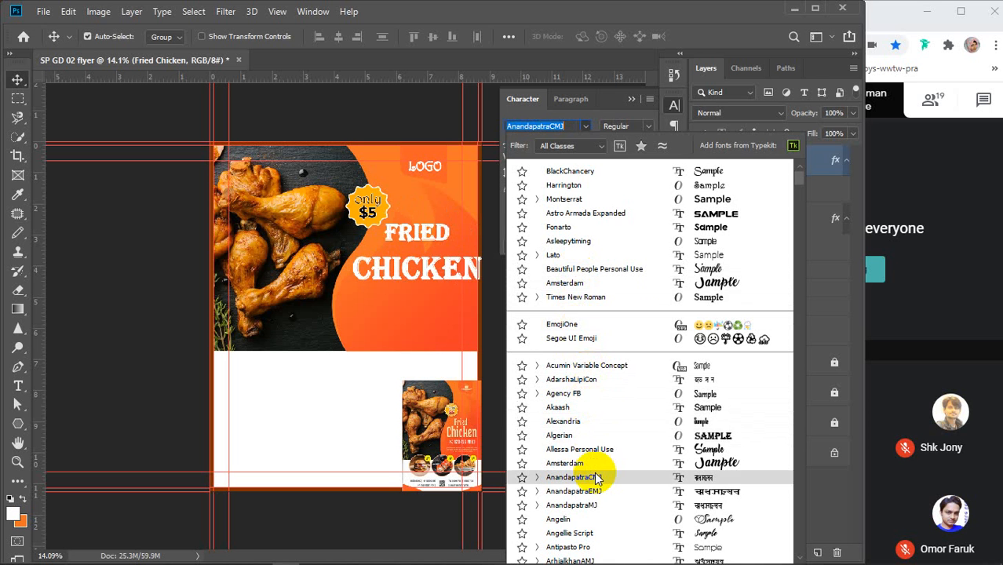
{"action": "scroll", "coordinate": [596, 475], "scroll_direction": "down", "scroll_amount": 2}
{"action": "scroll", "coordinate": [597, 475], "scroll_direction": "down", "scroll_amount": 2}
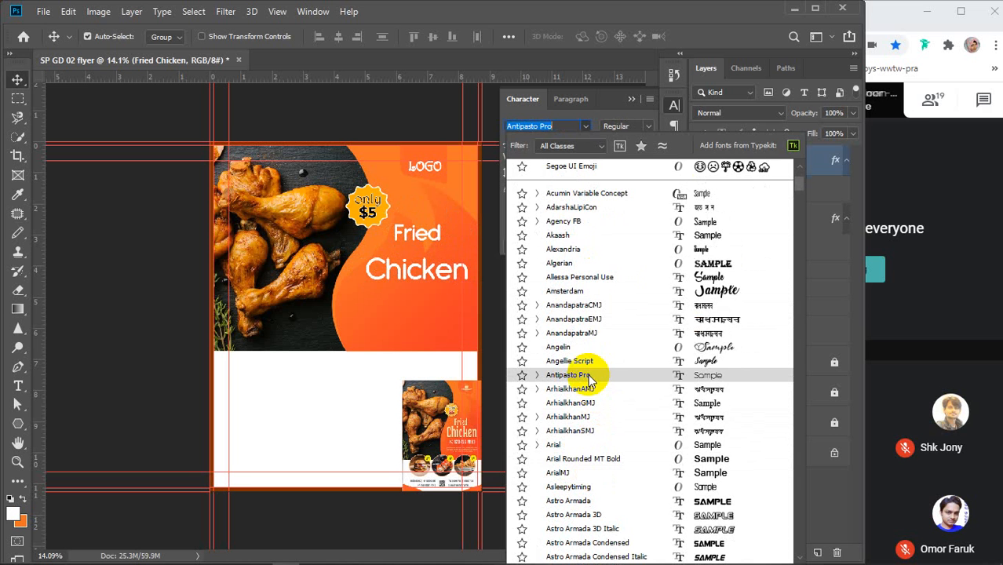
{"action": "scroll", "coordinate": [595, 437], "scroll_direction": "down", "scroll_amount": 7}
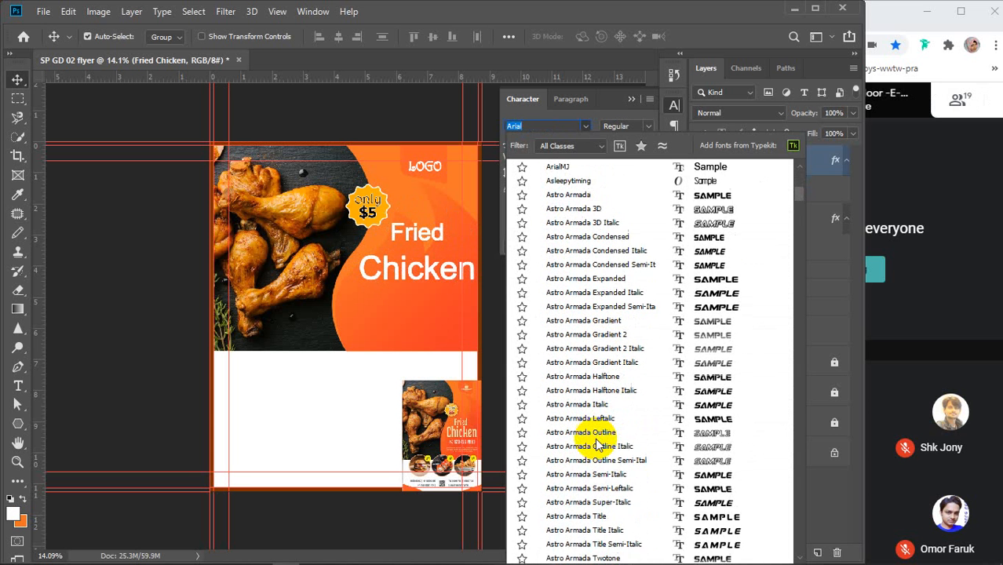
{"action": "scroll", "coordinate": [596, 444], "scroll_direction": "down", "scroll_amount": 6}
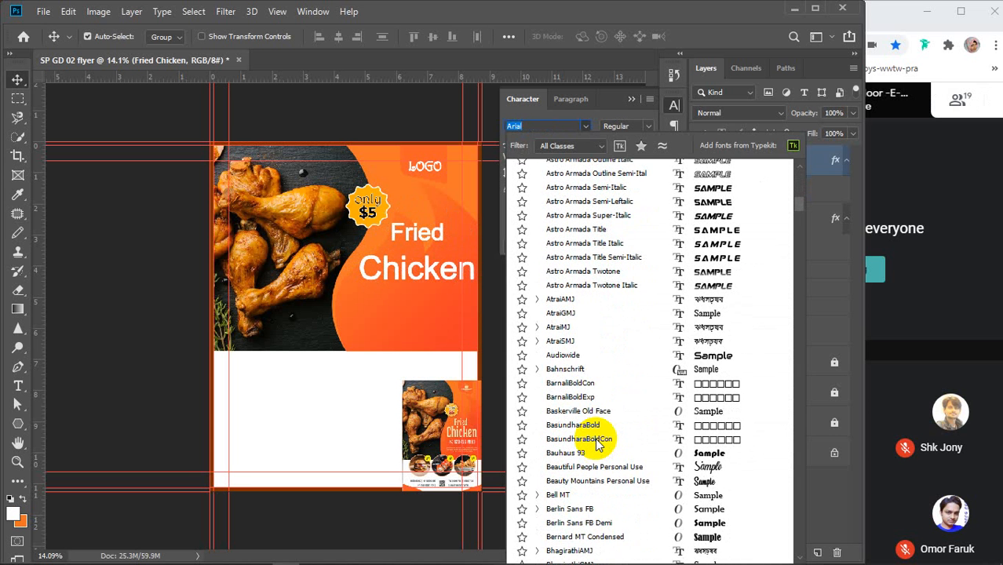
{"action": "scroll", "coordinate": [597, 442], "scroll_direction": "up", "scroll_amount": 1}
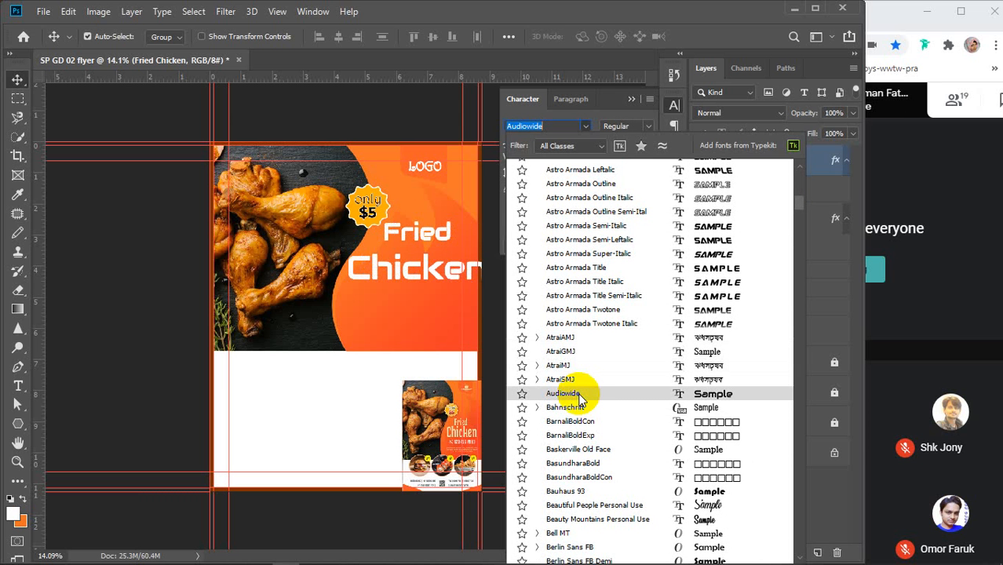
{"action": "scroll", "coordinate": [572, 410], "scroll_direction": "down", "scroll_amount": 4}
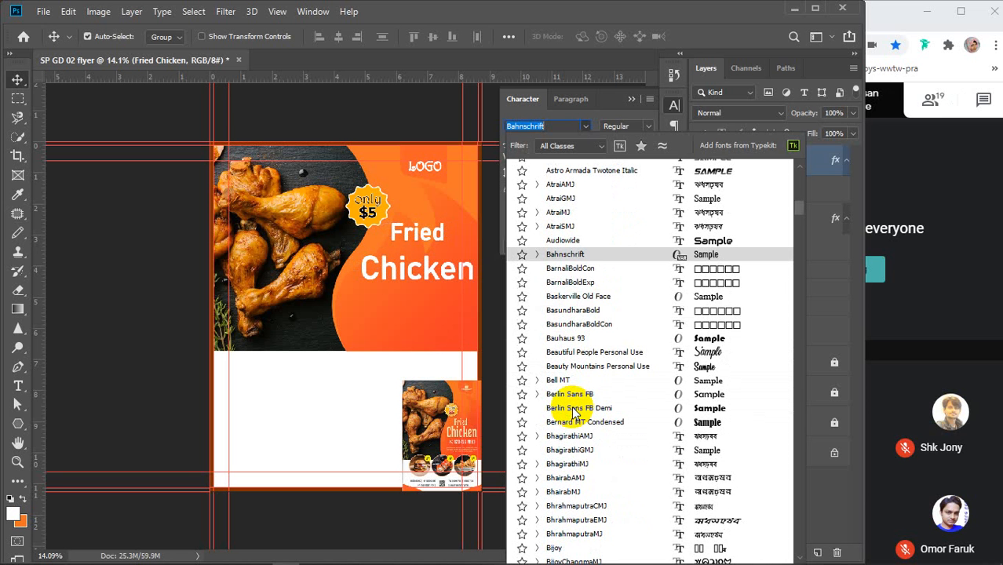
{"action": "scroll", "coordinate": [574, 414], "scroll_direction": "down", "scroll_amount": 6}
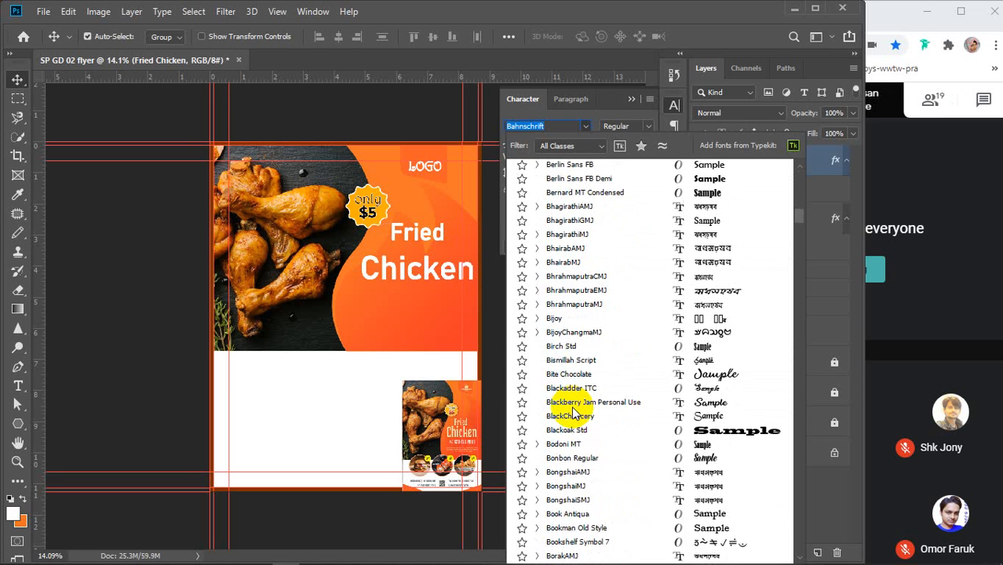
{"action": "scroll", "coordinate": [574, 413], "scroll_direction": "down", "scroll_amount": 3}
{"action": "scroll", "coordinate": [573, 410], "scroll_direction": "down", "scroll_amount": 5}
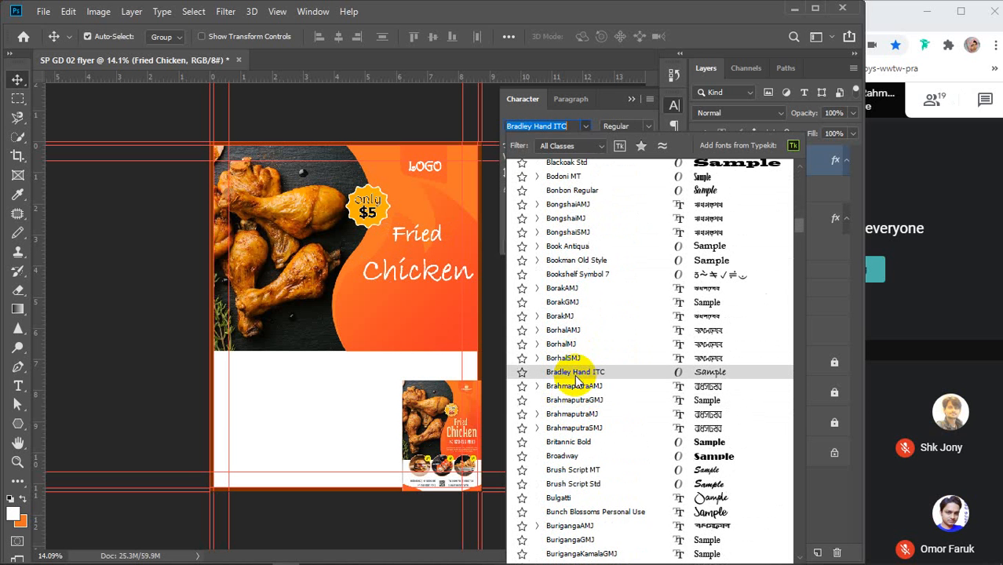
{"action": "scroll", "coordinate": [573, 380], "scroll_direction": "down", "scroll_amount": 5}
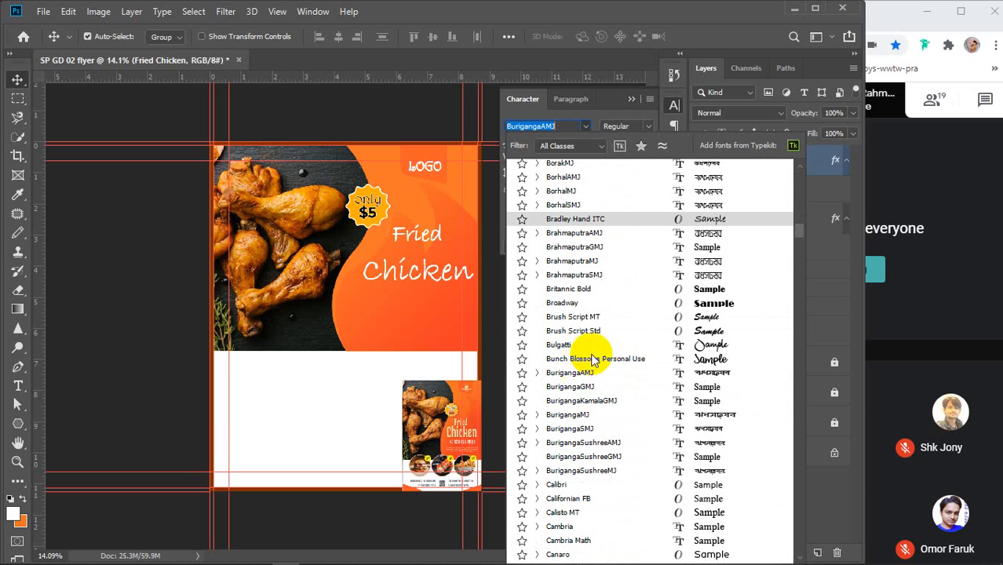
{"action": "scroll", "coordinate": [598, 408], "scroll_direction": "down", "scroll_amount": 3}
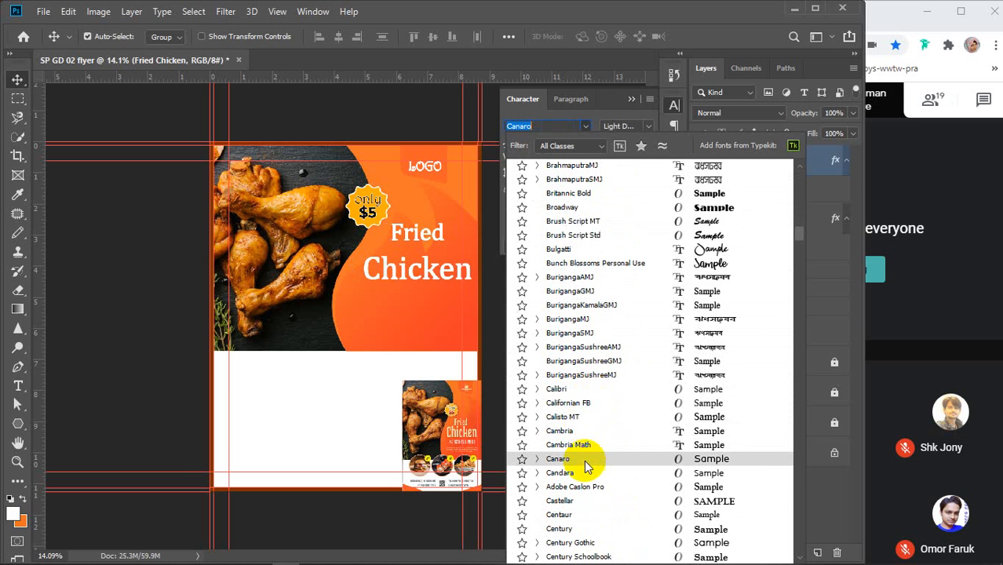
{"action": "scroll", "coordinate": [585, 465], "scroll_direction": "down", "scroll_amount": 8}
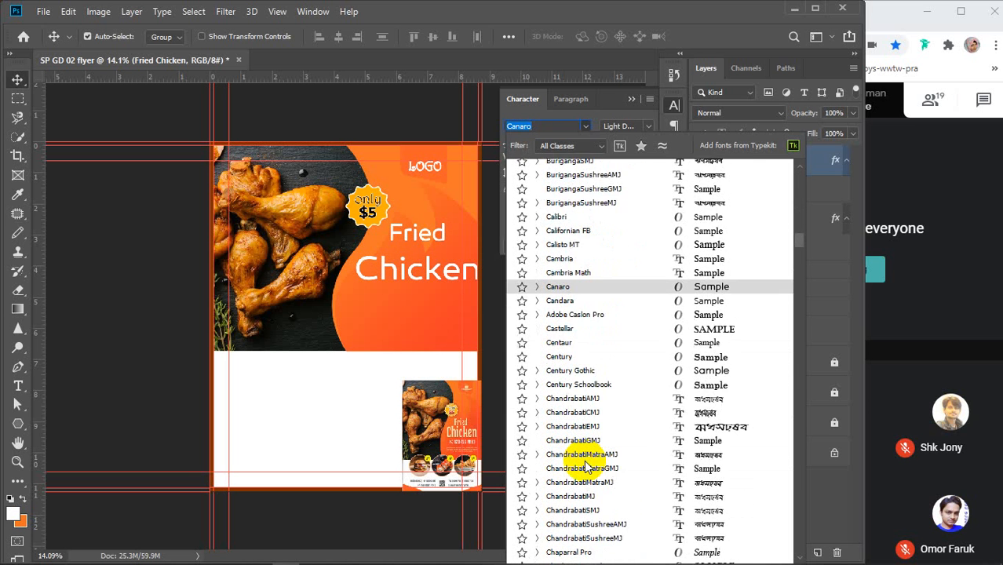
{"action": "scroll", "coordinate": [584, 460], "scroll_direction": "down", "scroll_amount": 3}
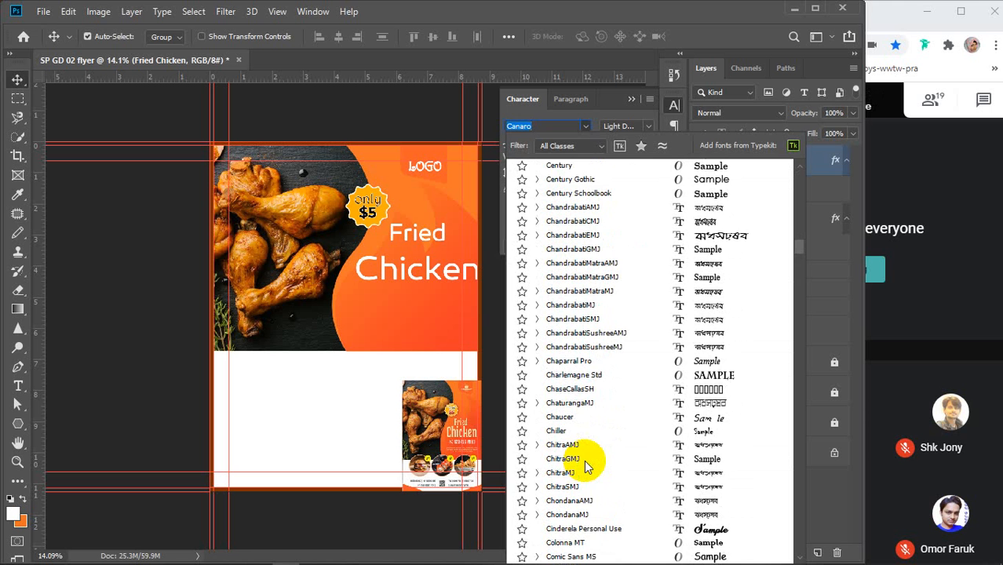
{"action": "scroll", "coordinate": [585, 465], "scroll_direction": "down", "scroll_amount": 2}
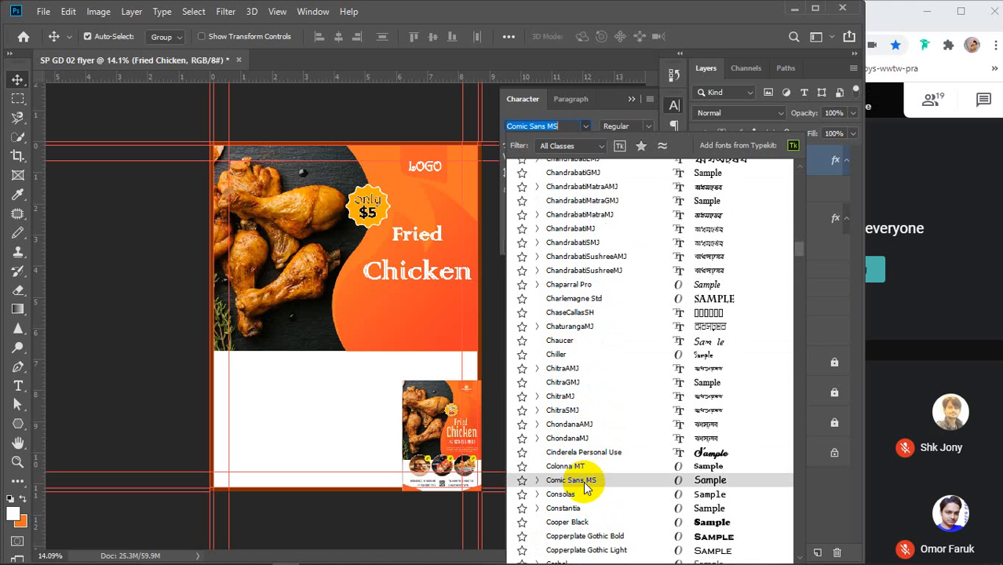
{"action": "left_click", "coordinate": [585, 481]}
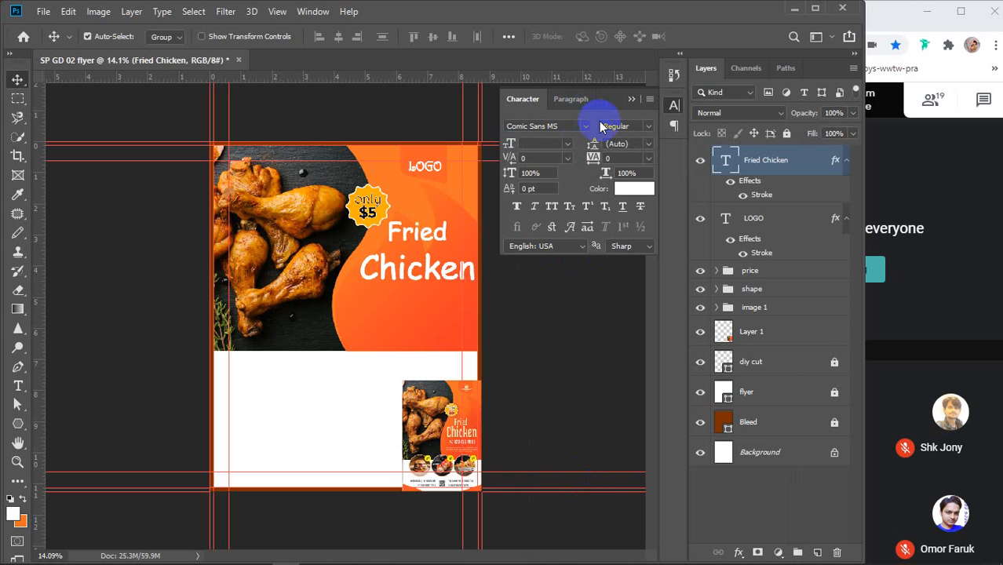
{"action": "left_click", "coordinate": [648, 126]}
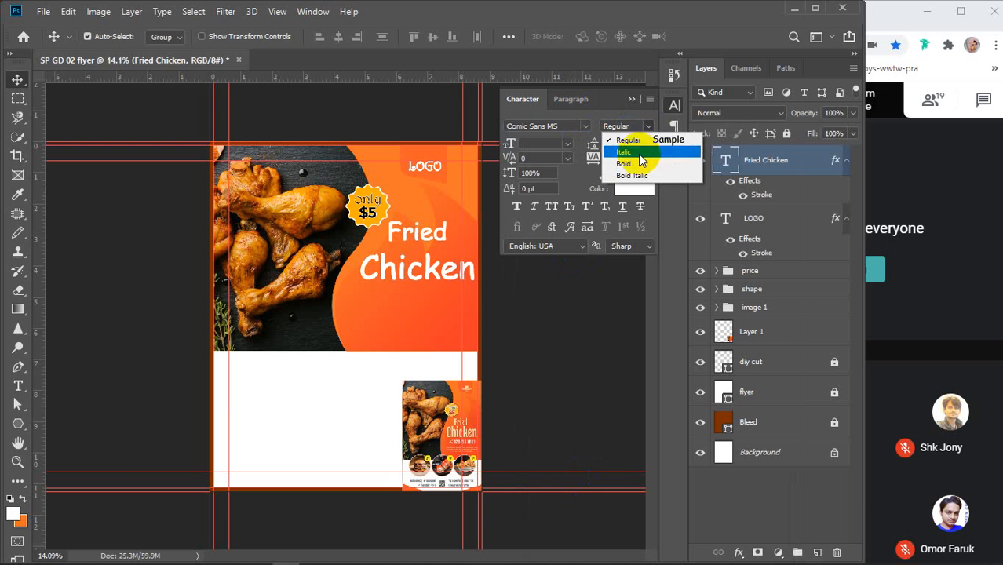
{"action": "left_click", "coordinate": [637, 163]}
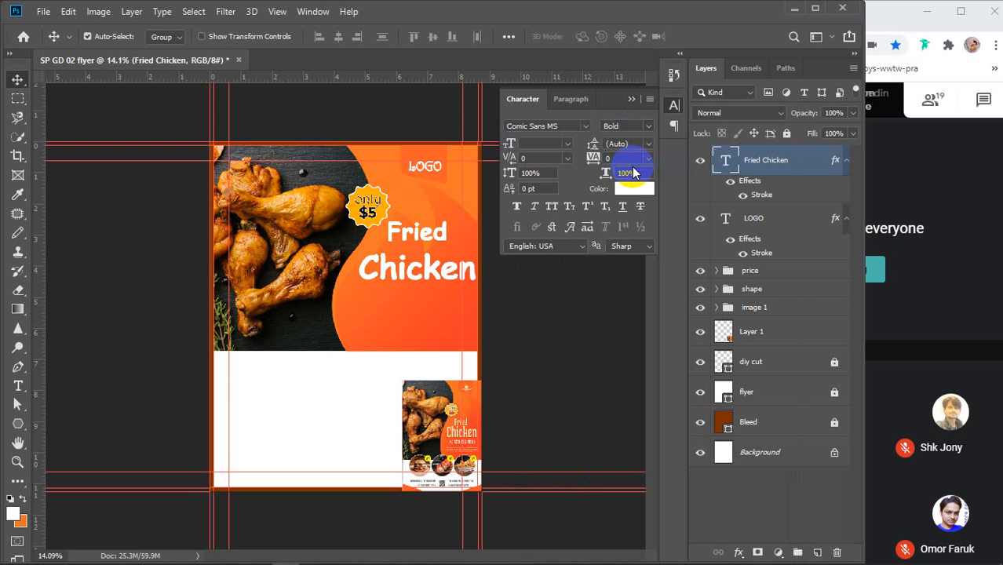
Step: Delete the stroke effect from the Fried Chicken text layer
{"action": "left_click", "coordinate": [768, 200]}
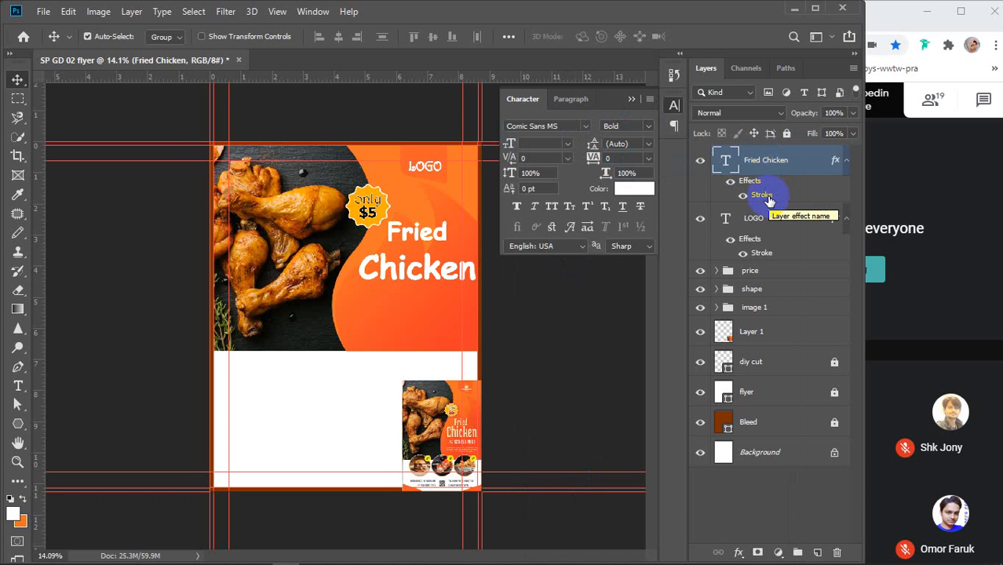
{"action": "left_click", "coordinate": [768, 199]}
{"action": "mouse_move", "coordinate": [768, 199]}
{"action": "left_mouse_down"}
{"action": "mouse_move", "coordinate": [736, 271]}
{"action": "mouse_move", "coordinate": [691, 324]}
{"action": "mouse_move", "coordinate": [719, 477]}
{"action": "mouse_move", "coordinate": [837, 551]}
{"action": "left_mouse_up"}
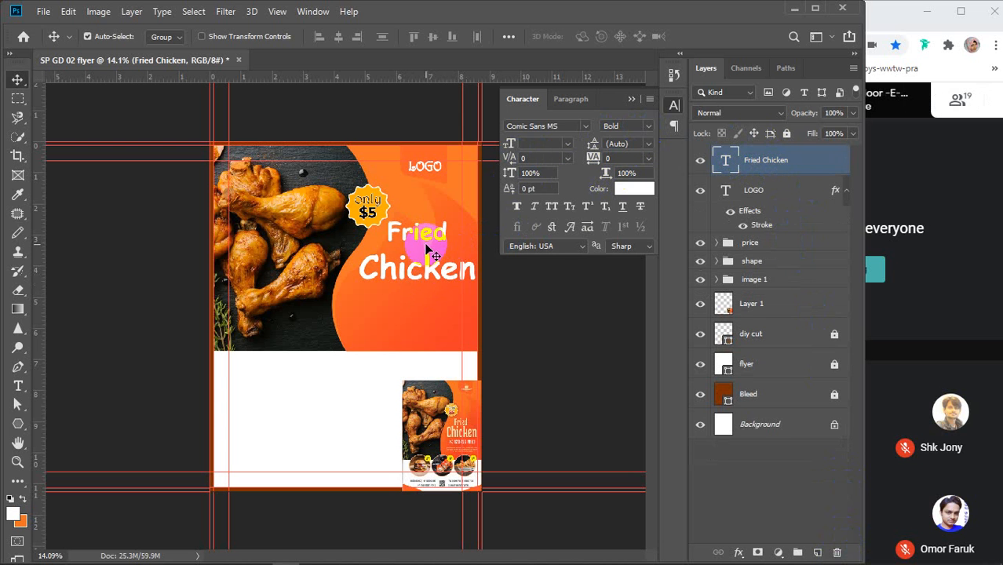
Step: Set the leading of the Fried Chicken heading to 75 pt
{"action": "left_click", "coordinate": [648, 145]}
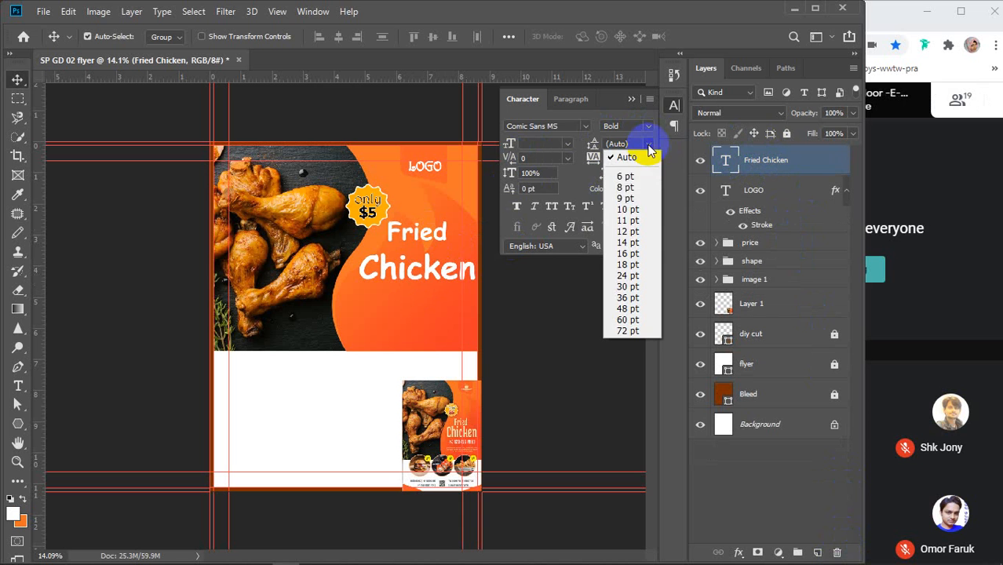
{"action": "left_click", "coordinate": [625, 176]}
{"action": "left_click", "coordinate": [637, 145]}
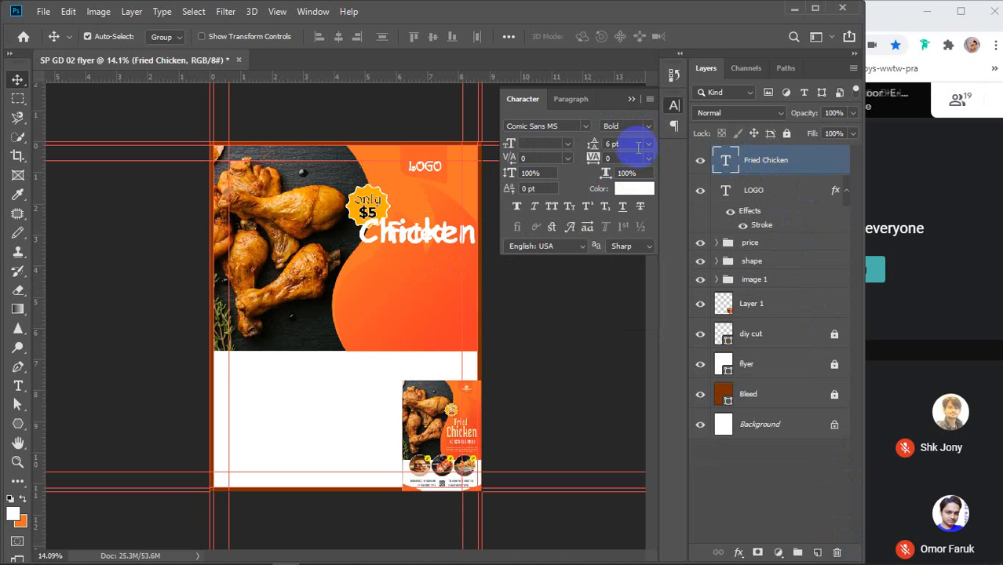
{"action": "type", "text": "13"}
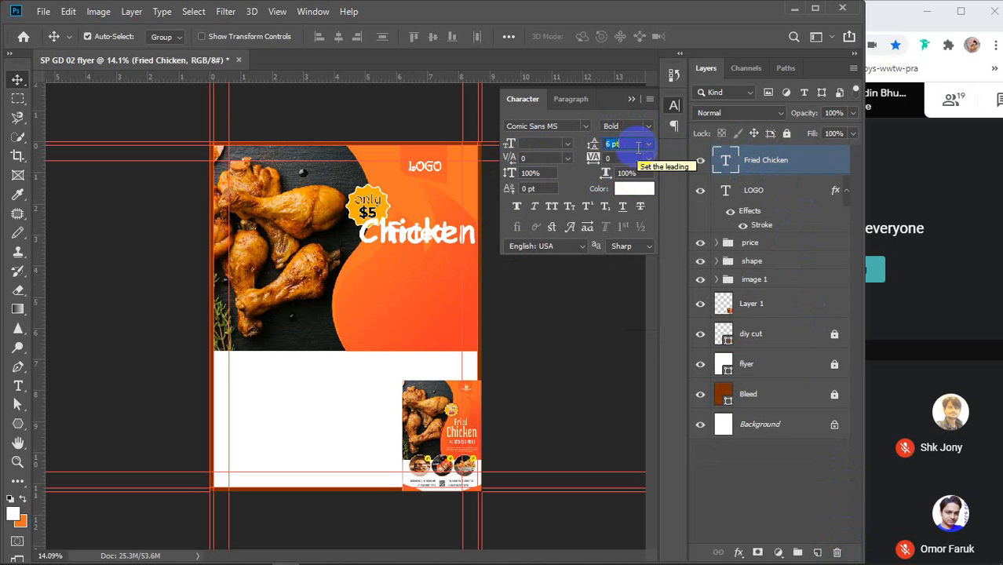
{"action": "key", "text": "Return"}
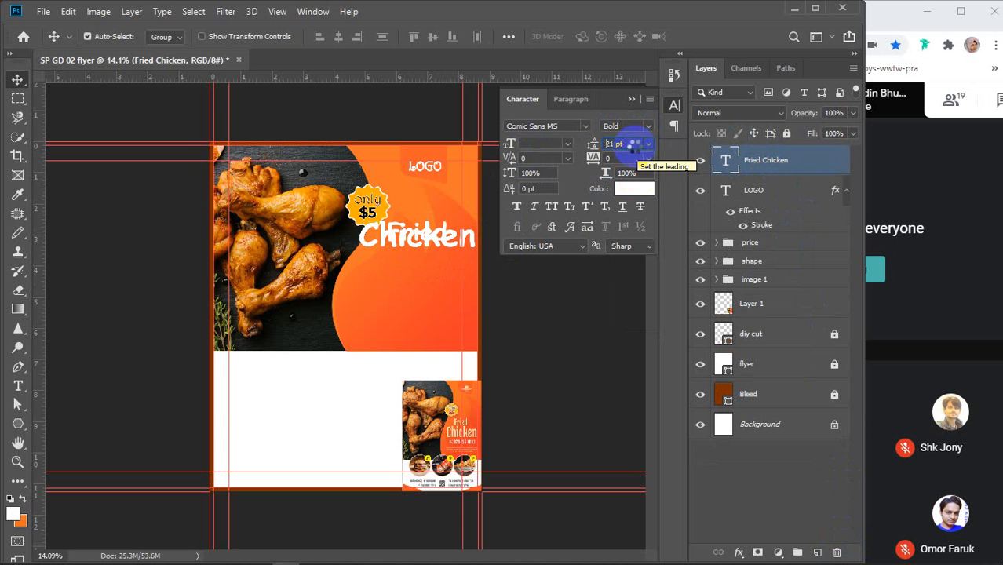
{"action": "type", "text": "36"}
{"action": "key", "text": "Return"}
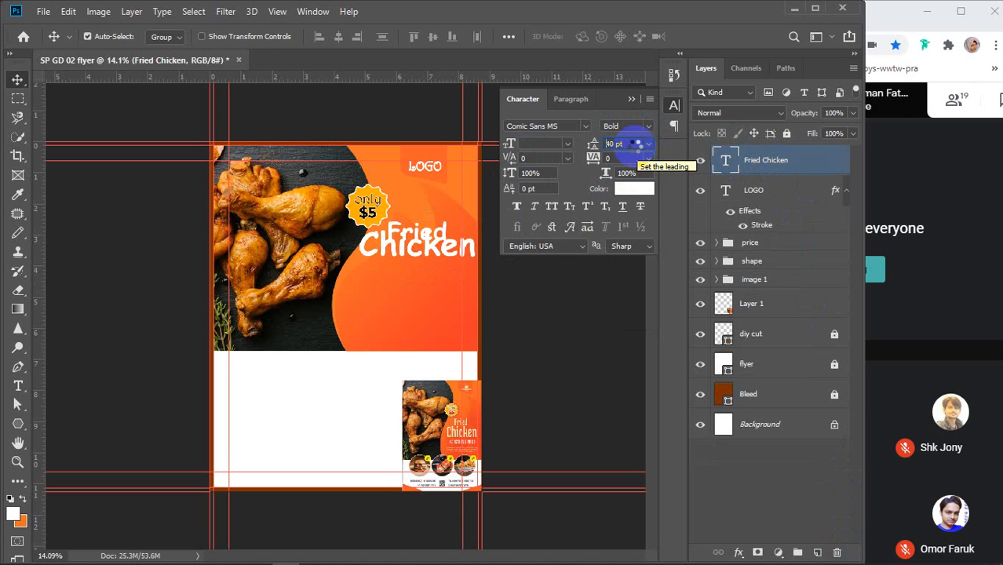
{"action": "type", "text": "45"}
{"action": "key", "text": "Return"}
{"action": "type", "text": "60"}
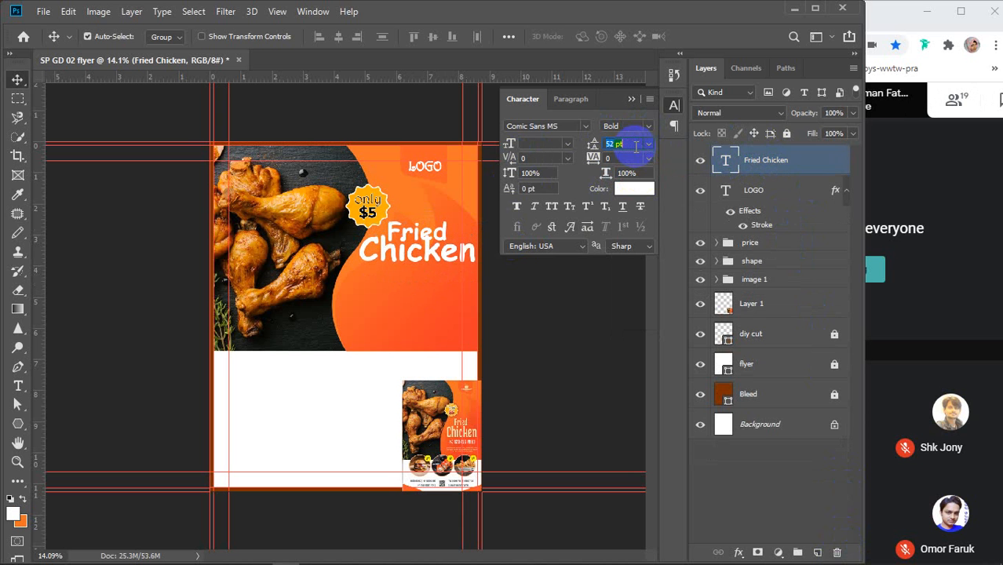
{"action": "key", "text": "Return"}
{"action": "type", "text": "67"}
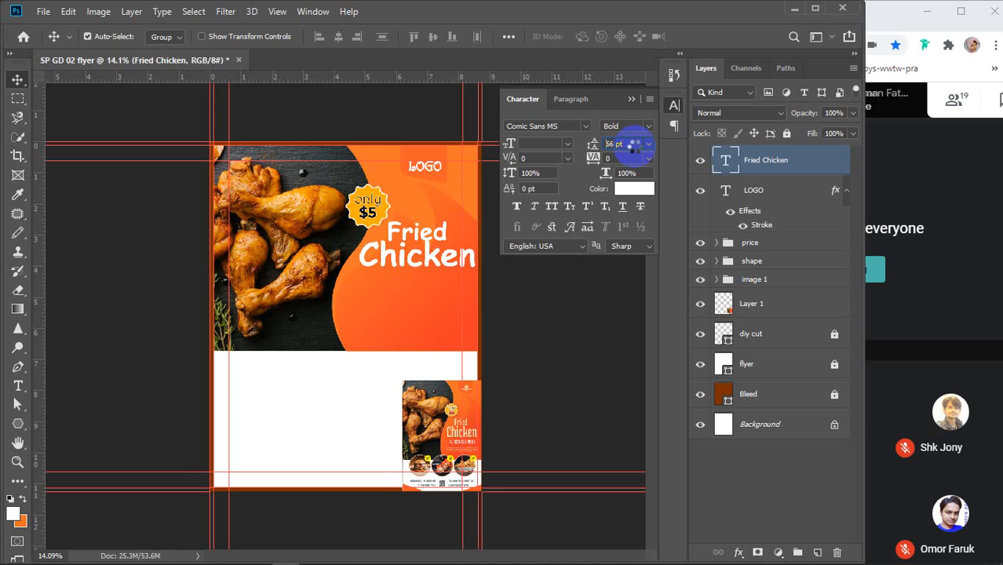
{"action": "key", "text": "Return"}
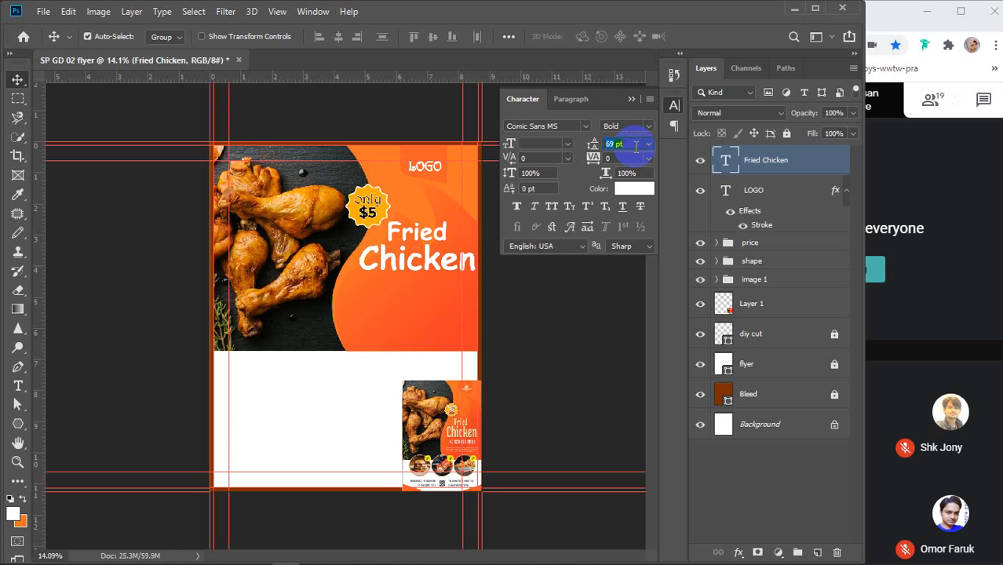
{"action": "key", "text": "Up"}
{"action": "key", "text": "Up"}
{"action": "key", "text": "Down"}
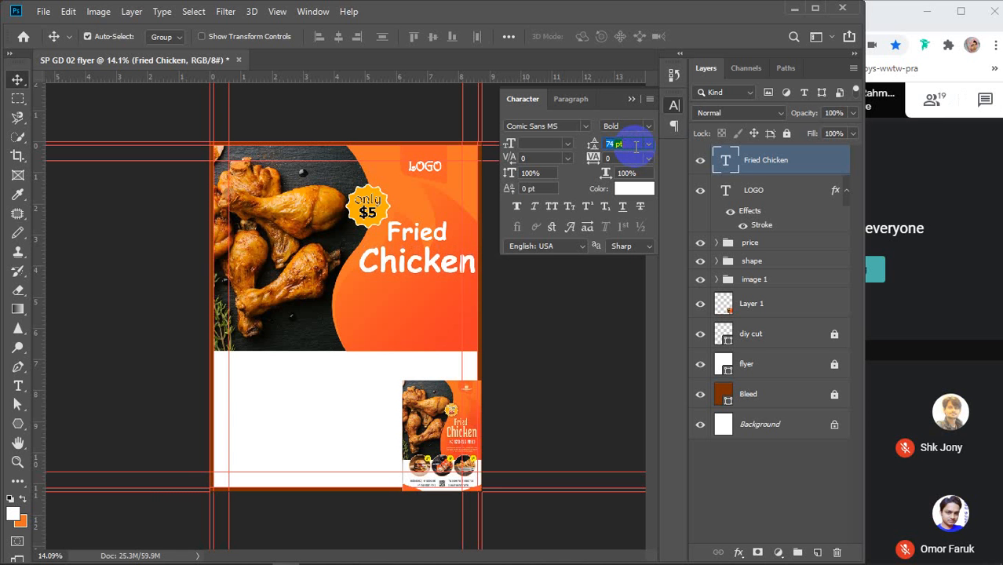
{"action": "key", "text": "Up"}
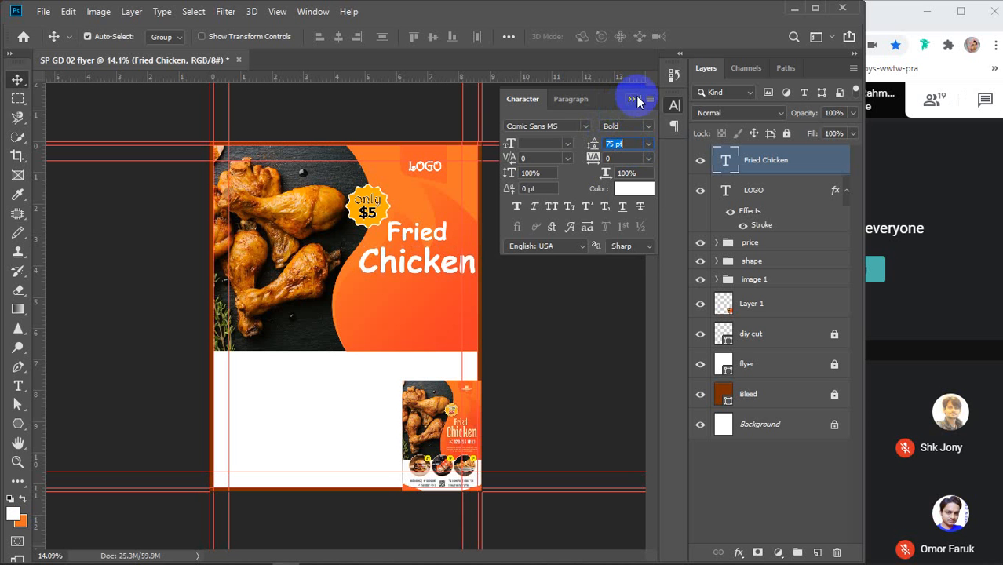
{"action": "left_click", "coordinate": [631, 98]}
Step: Scale the Fried Chicken heading to about 84% and position it in the orange area with its right edge on the inner margin guide
{"action": "left_click_drag", "start_coordinate": [444, 235], "coordinate": [437, 244]}
{"action": "key", "text": "ctrl+t"}
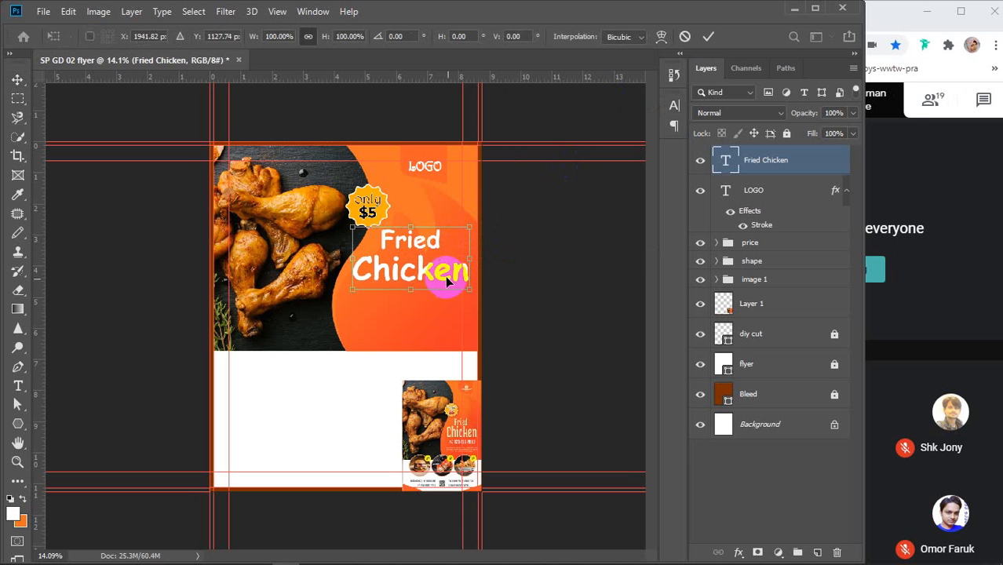
{"action": "left_click_drag", "start_coordinate": [467, 291], "coordinate": [425, 265]}
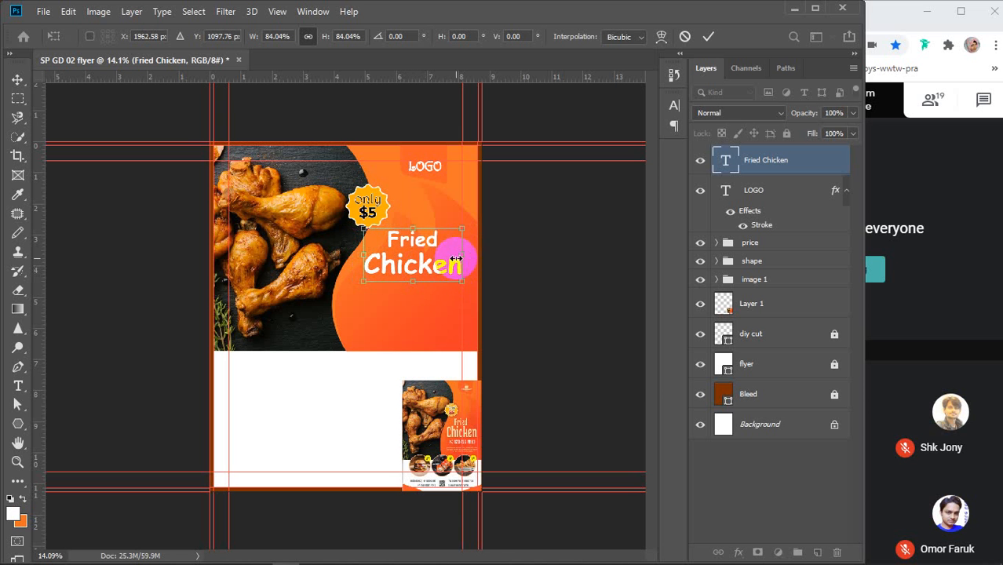
{"action": "scroll", "coordinate": [461, 251], "scroll_direction": "up", "scroll_amount": 8}
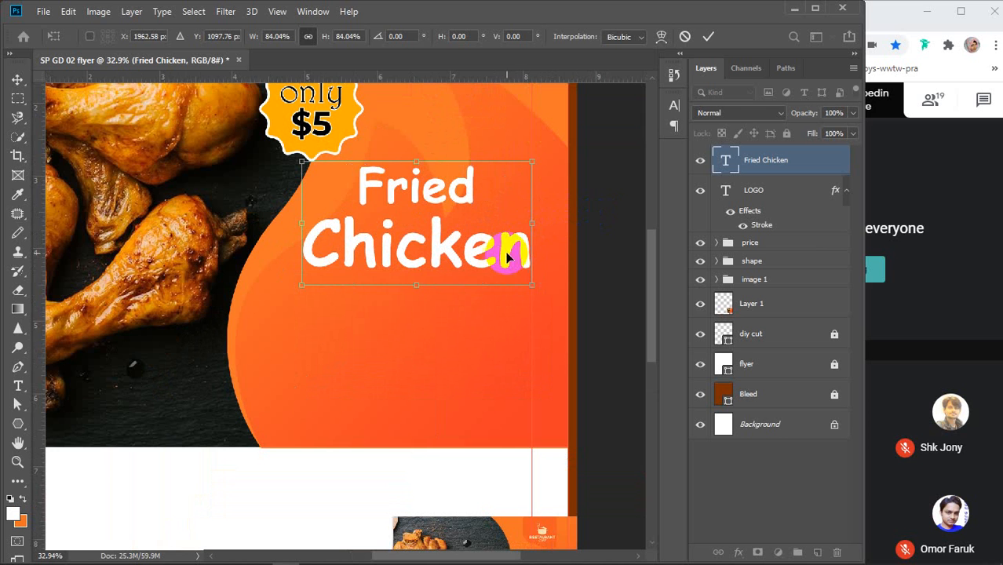
{"action": "left_click", "coordinate": [709, 35]}
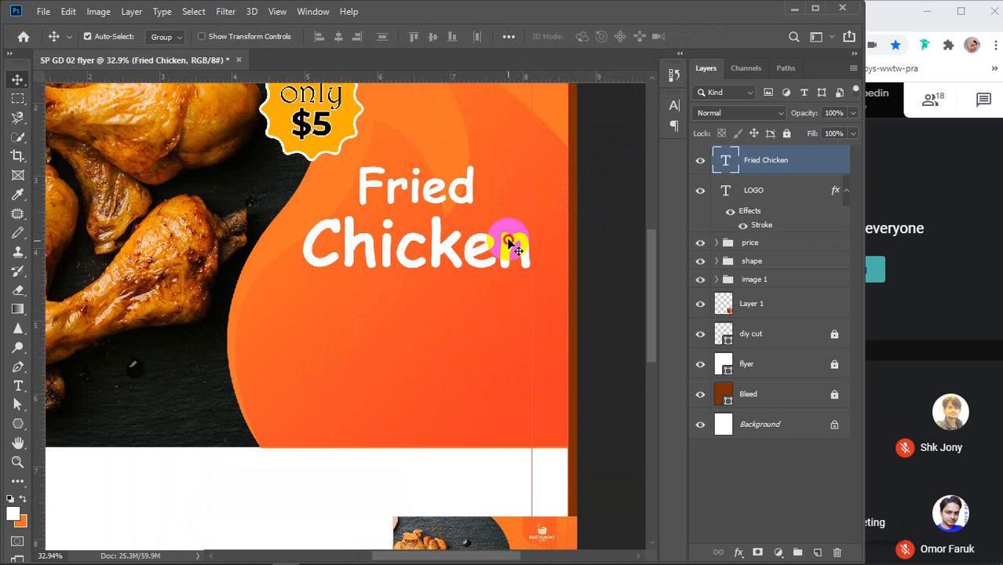
{"action": "left_click_drag", "start_coordinate": [508, 244], "coordinate": [509, 239]}
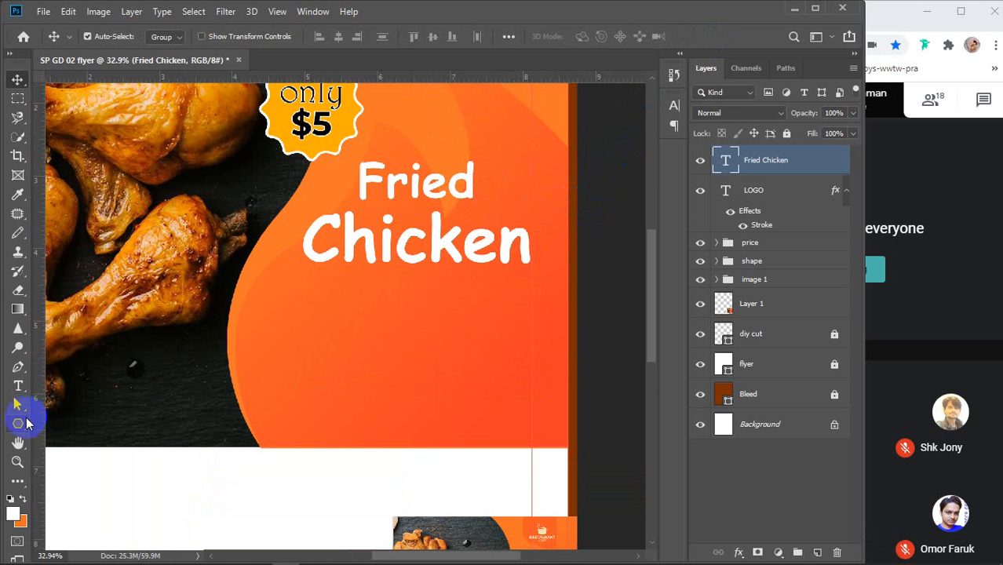
Step: Add a new text line with the contact phone number below the Fried Chicken heading
{"action": "left_click", "coordinate": [18, 387]}
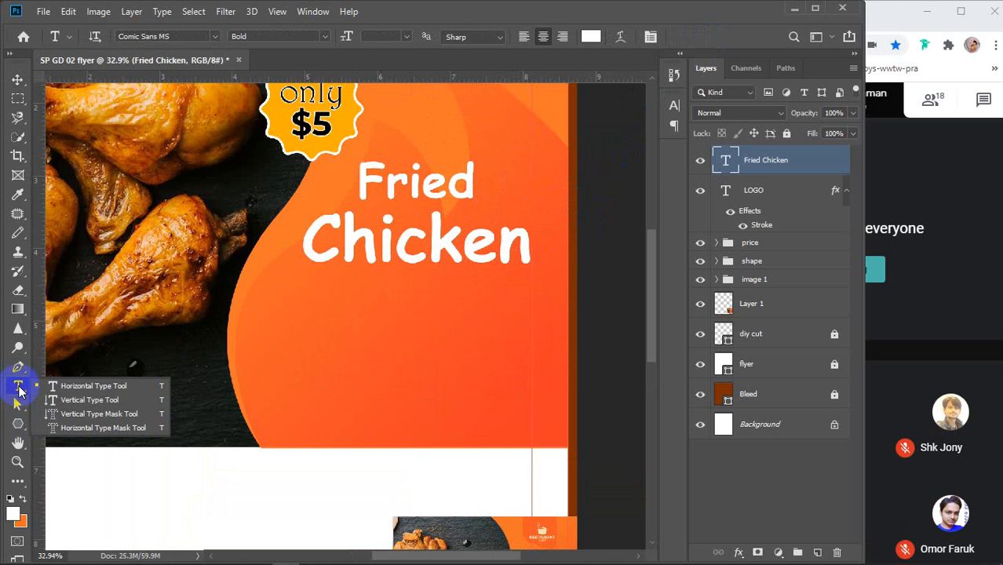
{"action": "left_click", "coordinate": [287, 332]}
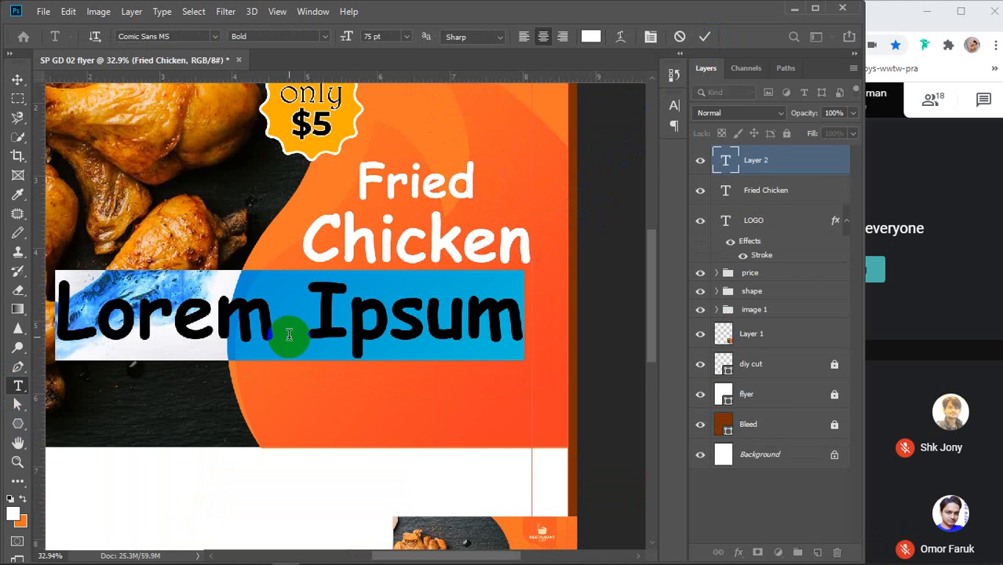
{"action": "type", "text": "00112"}
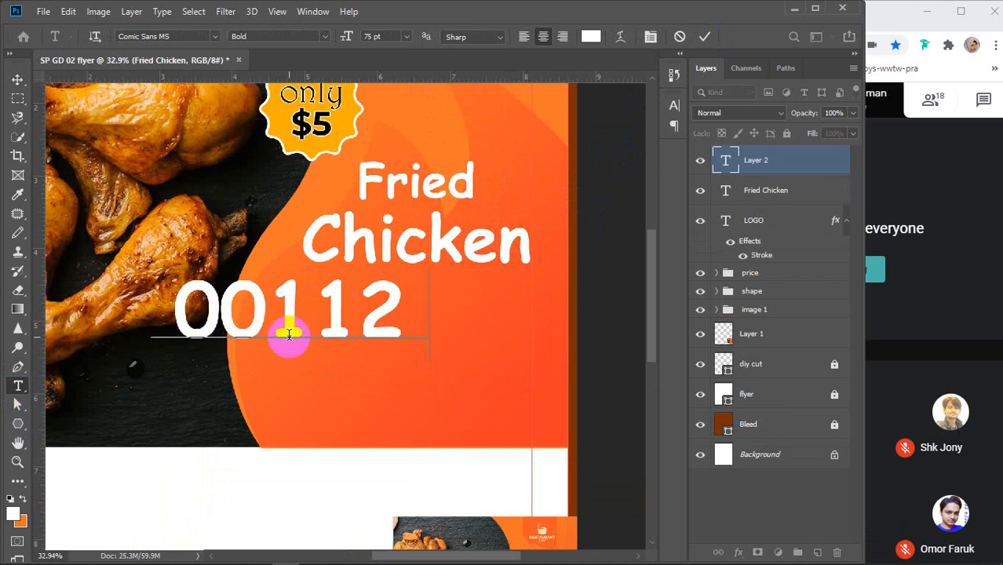
{"action": "type", "text": "23344"}
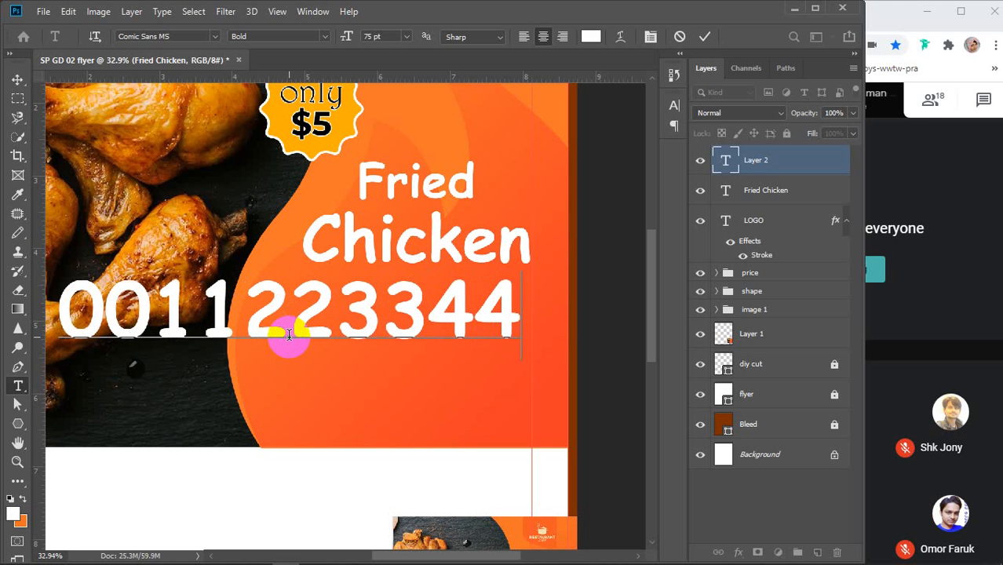
{"action": "type", "text": "55"}
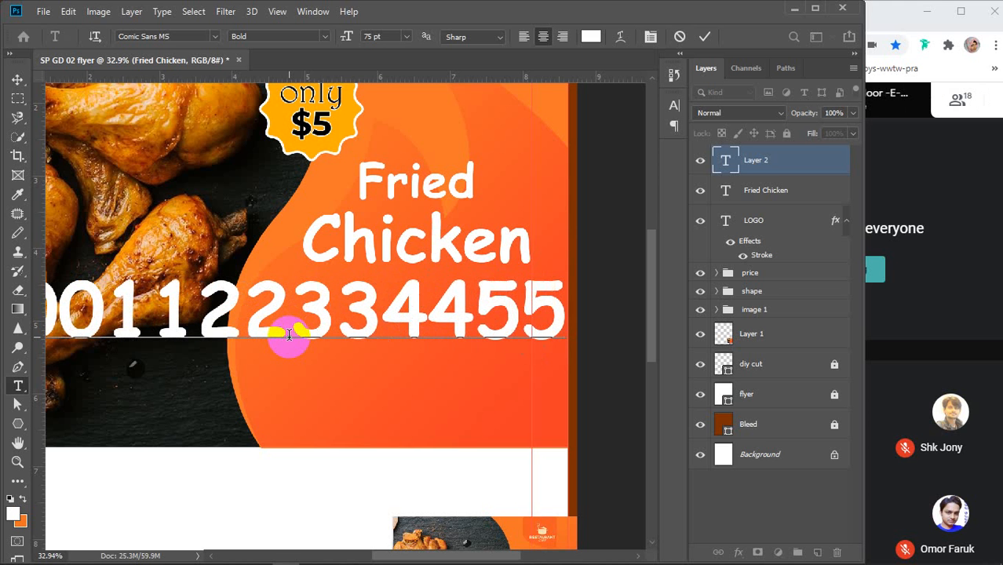
{"action": "left_click", "coordinate": [17, 83]}
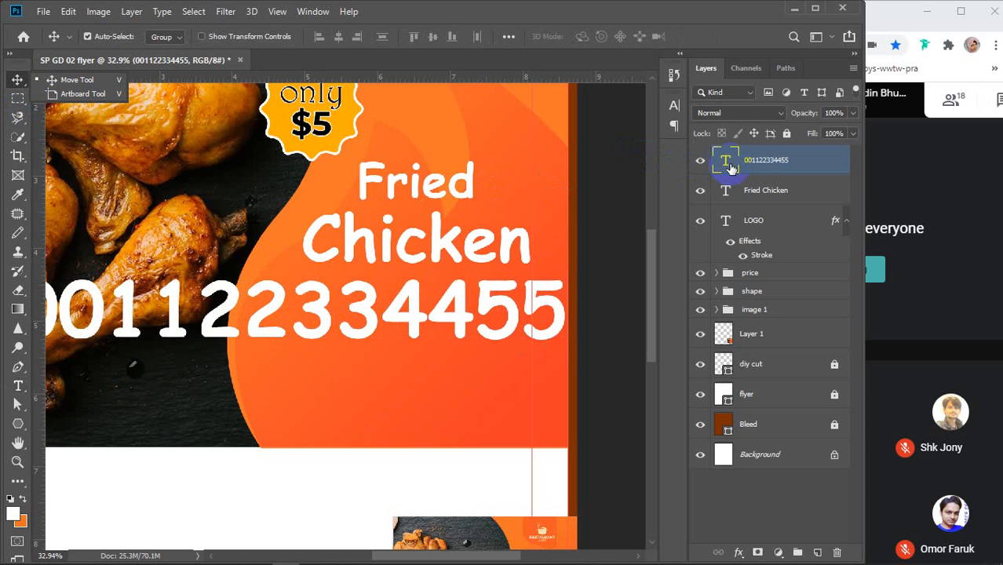
Step: Set the phone number text to 24 pt with Auto leading and move it directly beneath the Fried Chicken heading
{"action": "left_click", "coordinate": [674, 105]}
{"action": "left_click", "coordinate": [618, 145]}
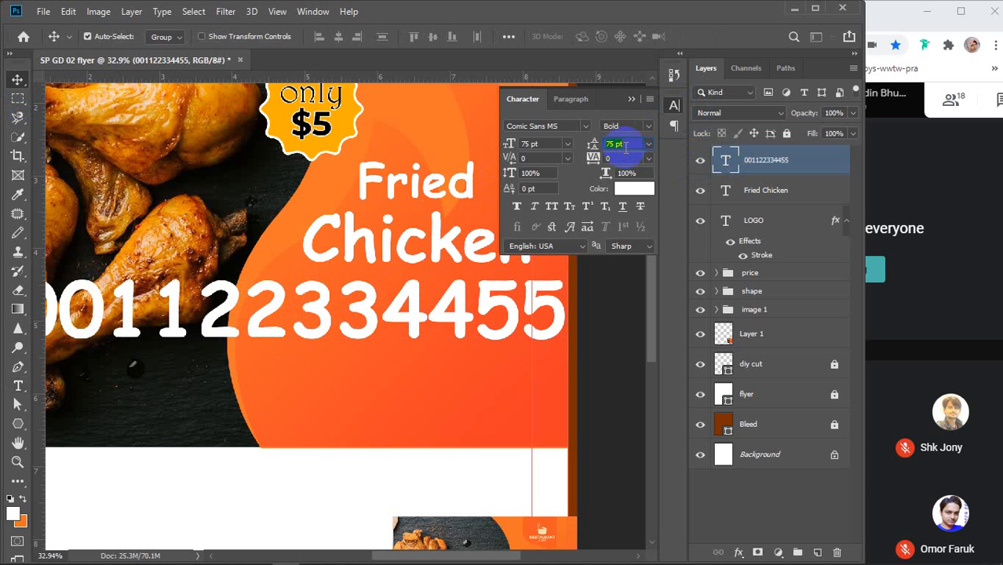
{"action": "left_click", "coordinate": [648, 145]}
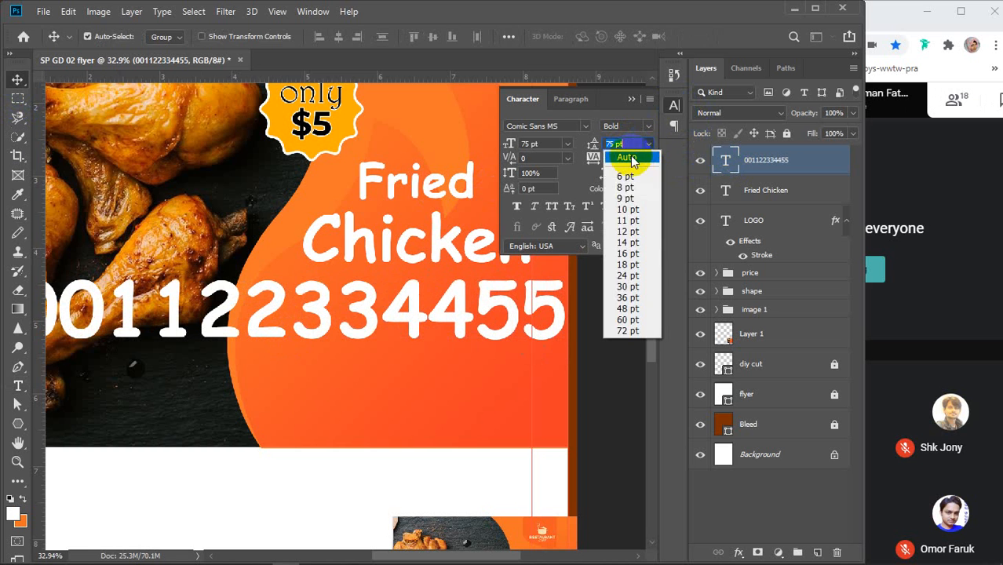
{"action": "left_click", "coordinate": [631, 160]}
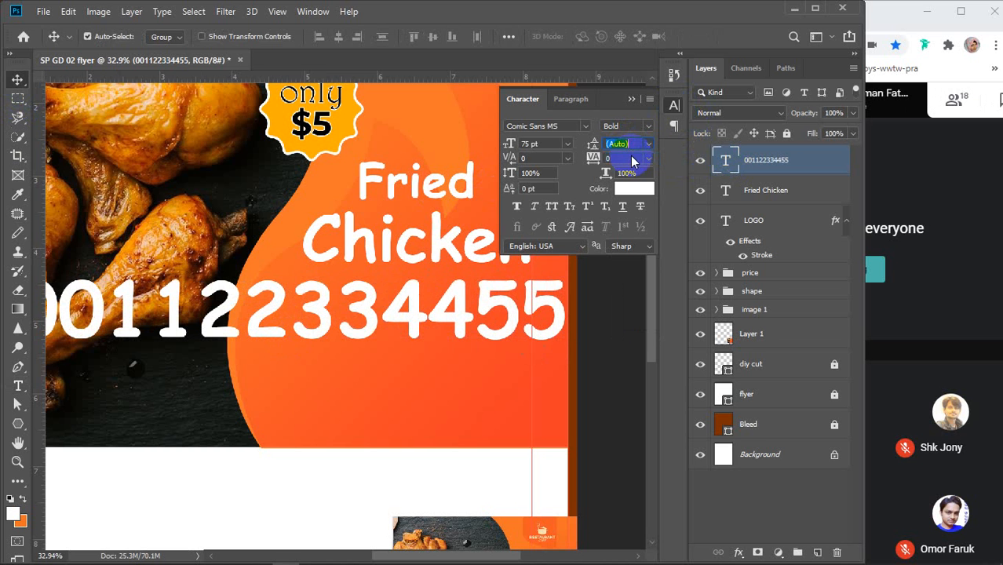
{"action": "left_click", "coordinate": [567, 146]}
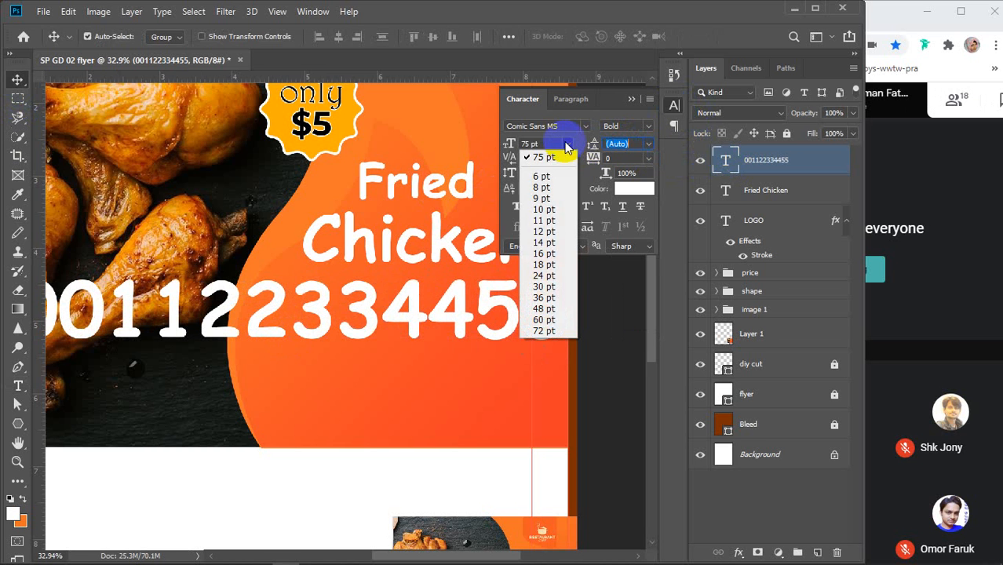
{"action": "left_click", "coordinate": [547, 276]}
{"action": "left_click_drag", "start_coordinate": [354, 331], "coordinate": [474, 288]}
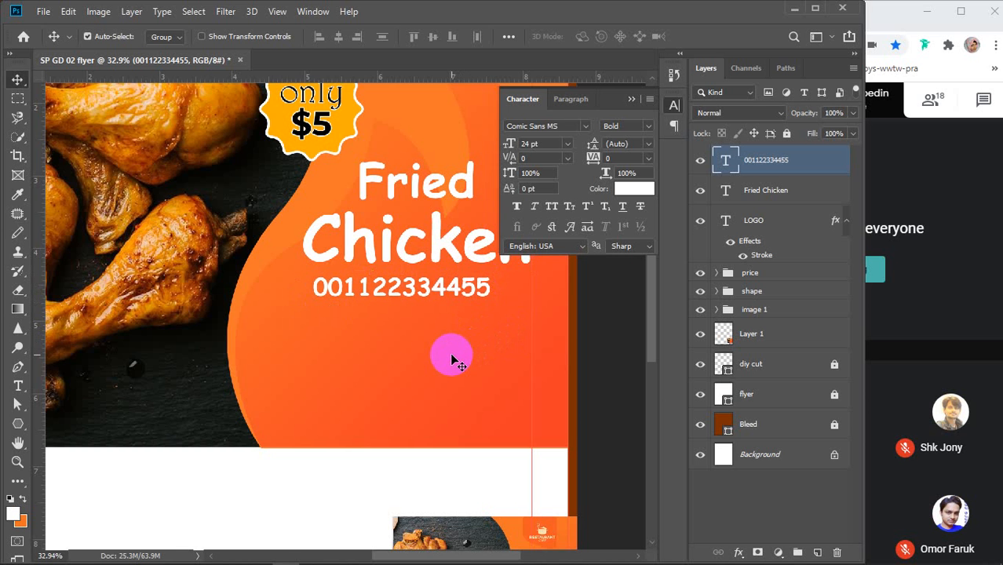
Step: Draw a white Phone 2 custom shape, about 86 by 61 px, in the orange area below the phone number
{"action": "scroll", "coordinate": [451, 360], "scroll_direction": "down", "scroll_amount": 5}
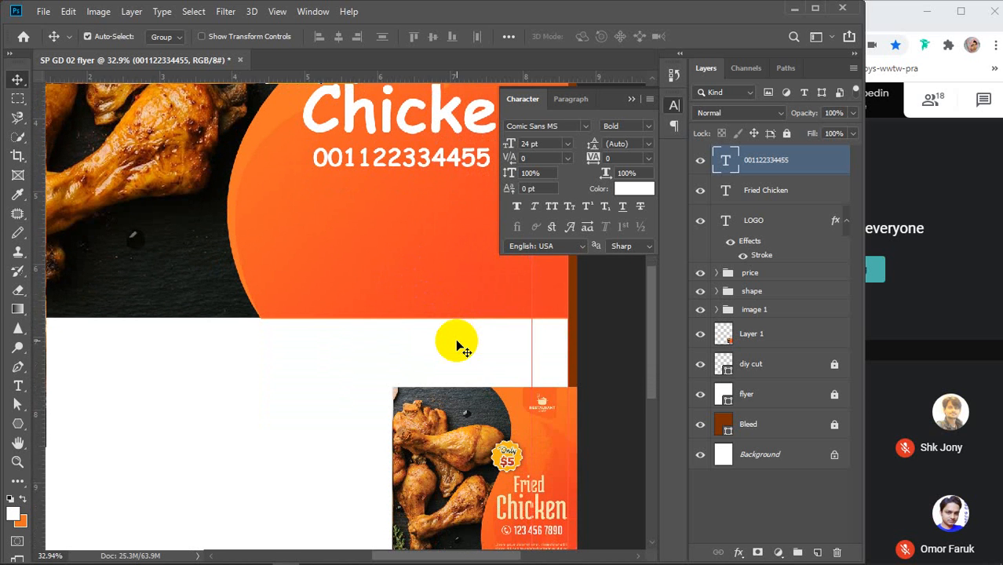
{"action": "scroll", "coordinate": [459, 345], "scroll_direction": "up", "scroll_amount": 3}
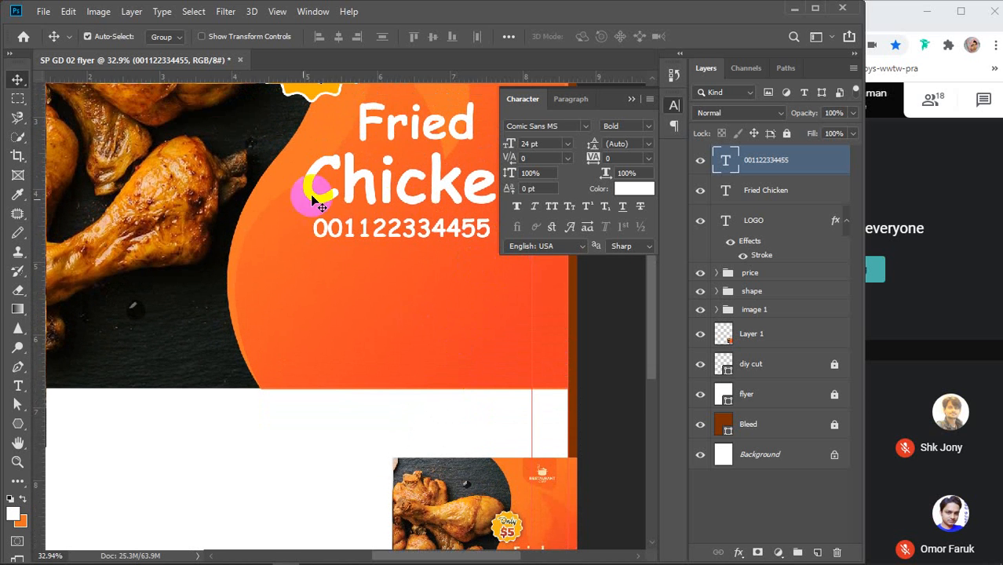
{"action": "left_click", "coordinate": [18, 424]}
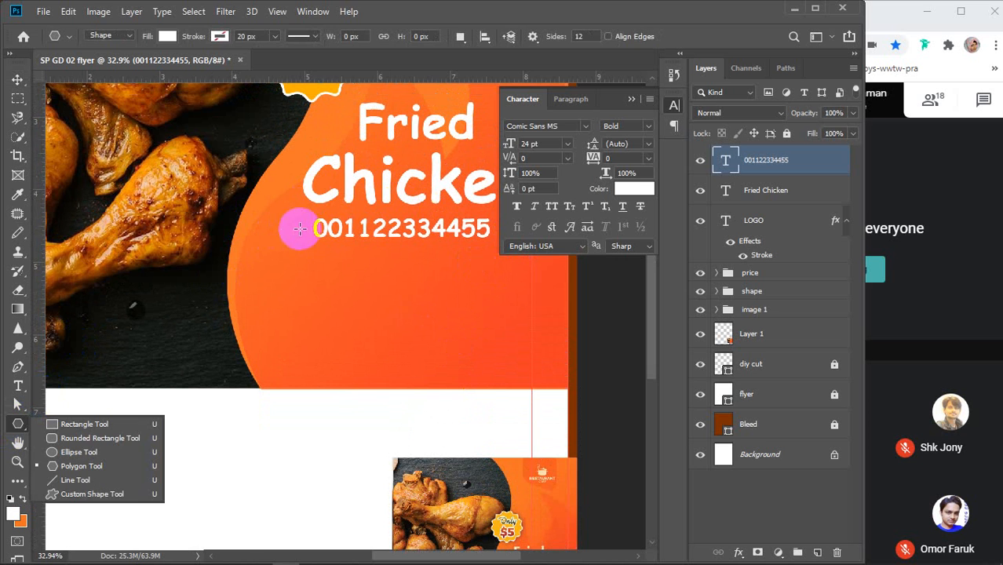
{"action": "left_click", "coordinate": [91, 494]}
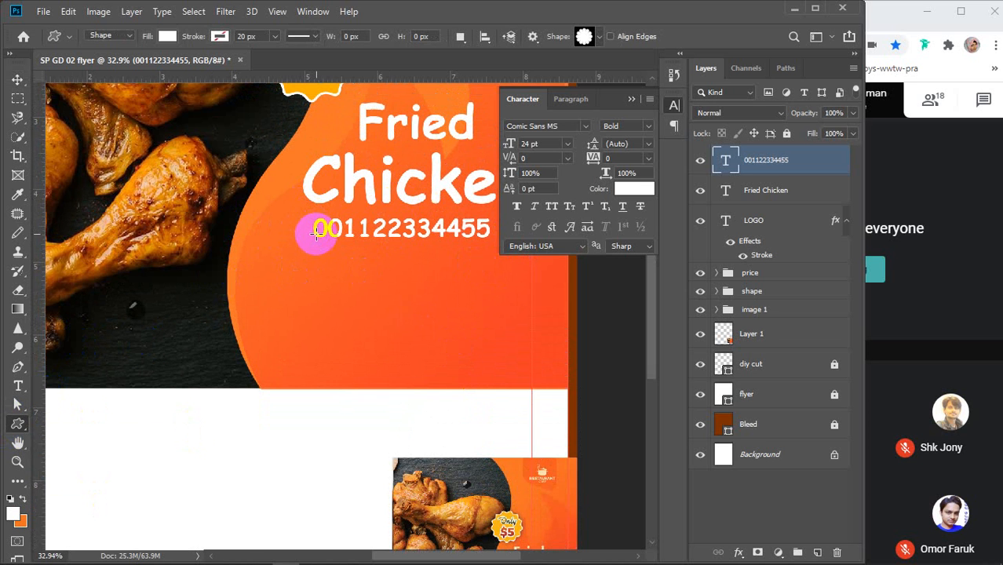
{"action": "left_click", "coordinate": [599, 36]}
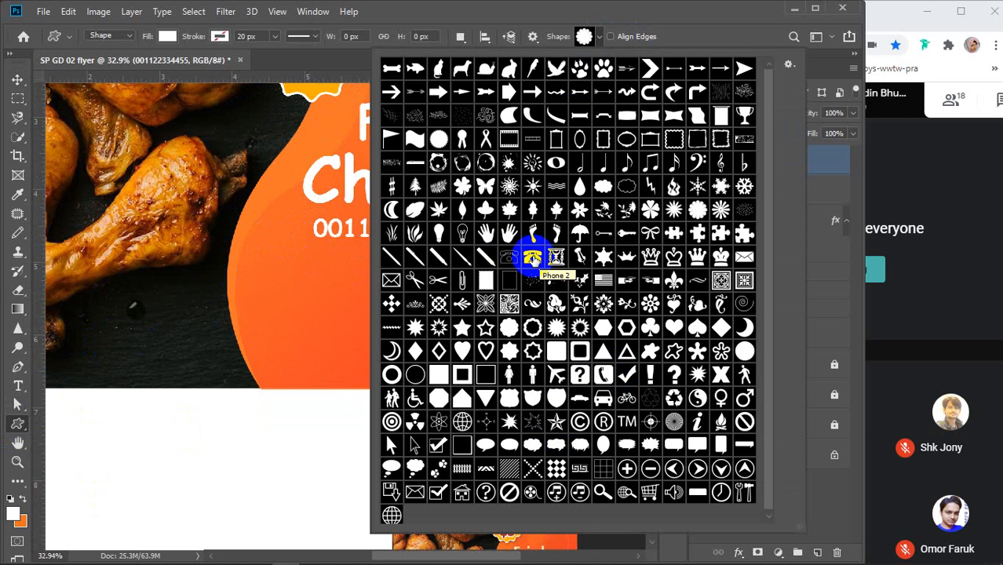
{"action": "left_click", "coordinate": [533, 257]}
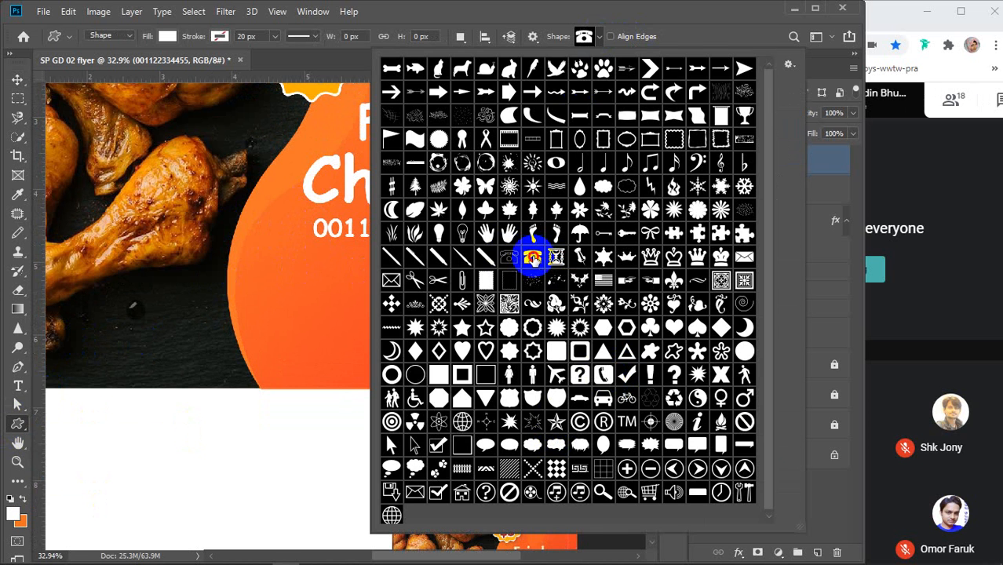
{"action": "left_click", "coordinate": [586, 35]}
{"action": "left_click_drag", "start_coordinate": [294, 286], "coordinate": [314, 306]}
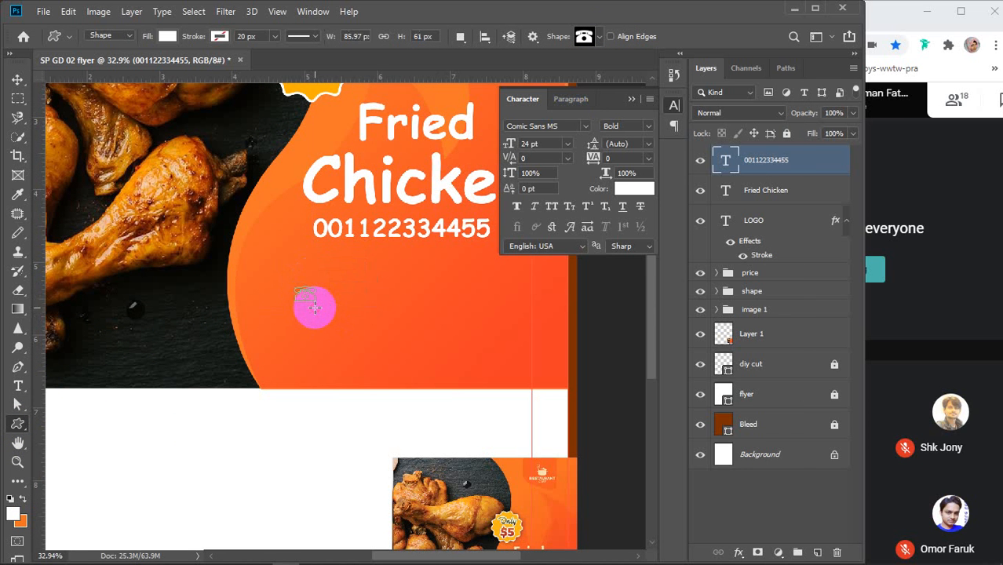
Step: Place the phone icon just before the phone number, align their vertical centers, and leave a small gap between them
{"action": "left_click", "coordinate": [18, 80]}
{"action": "left_click_drag", "start_coordinate": [312, 303], "coordinate": [319, 234]}
{"action": "left_click", "coordinate": [316, 229], "text": "shift"}
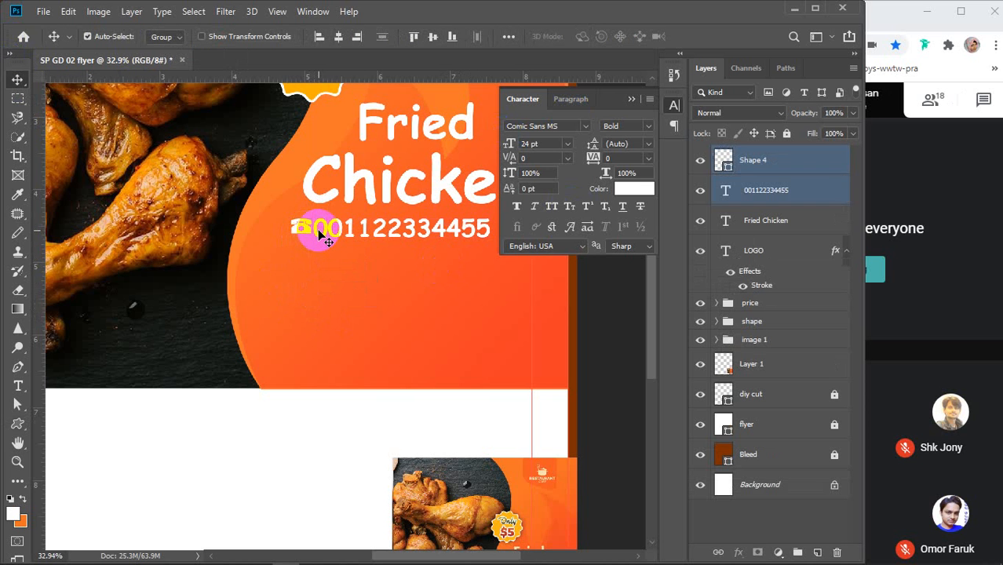
{"action": "left_click", "coordinate": [433, 37]}
{"action": "left_click", "coordinate": [313, 292]}
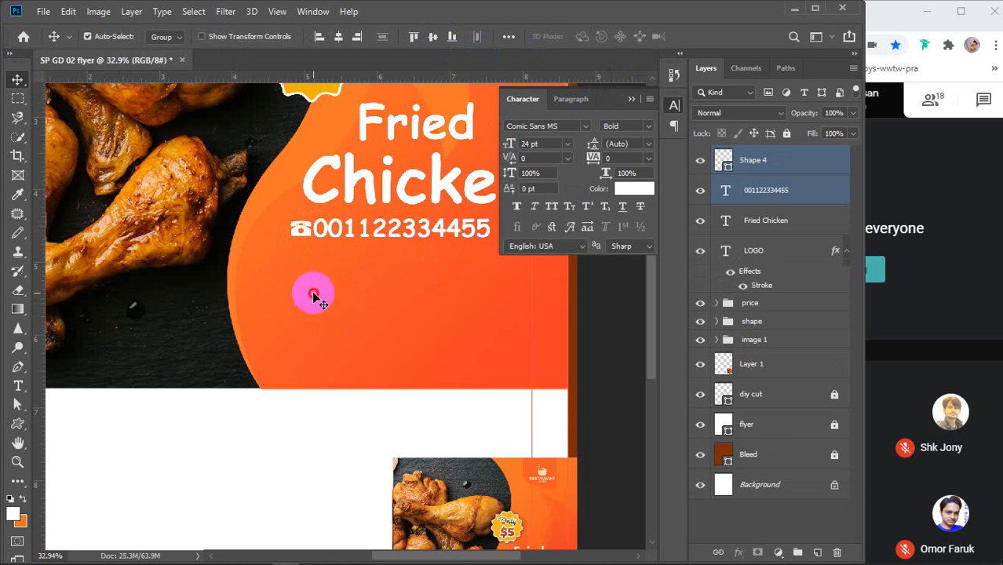
{"action": "left_click", "coordinate": [298, 230]}
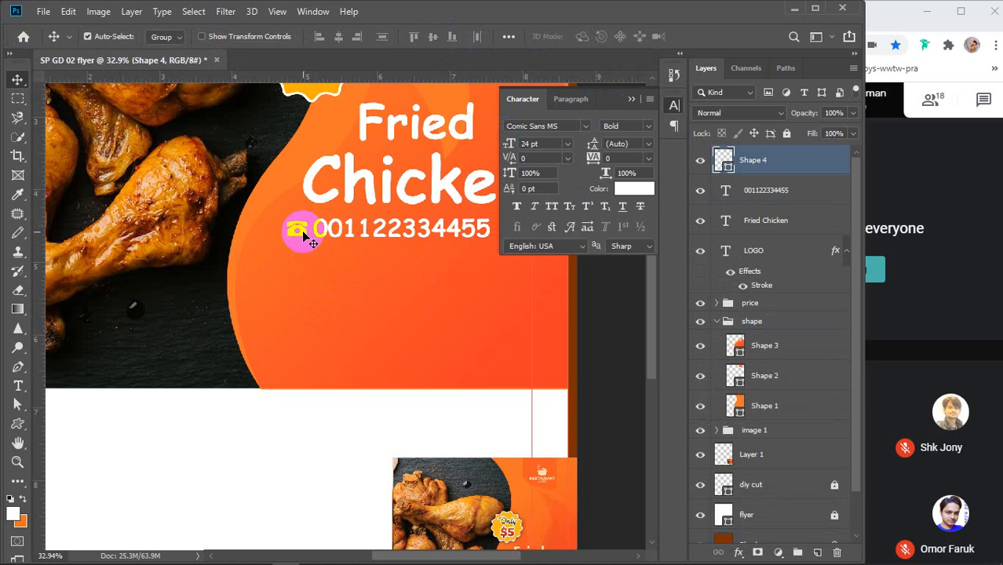
Step: Rename the icon layer to "phone icon" and group it with the phone number text as "contact number"
{"action": "double_click", "coordinate": [749, 161]}
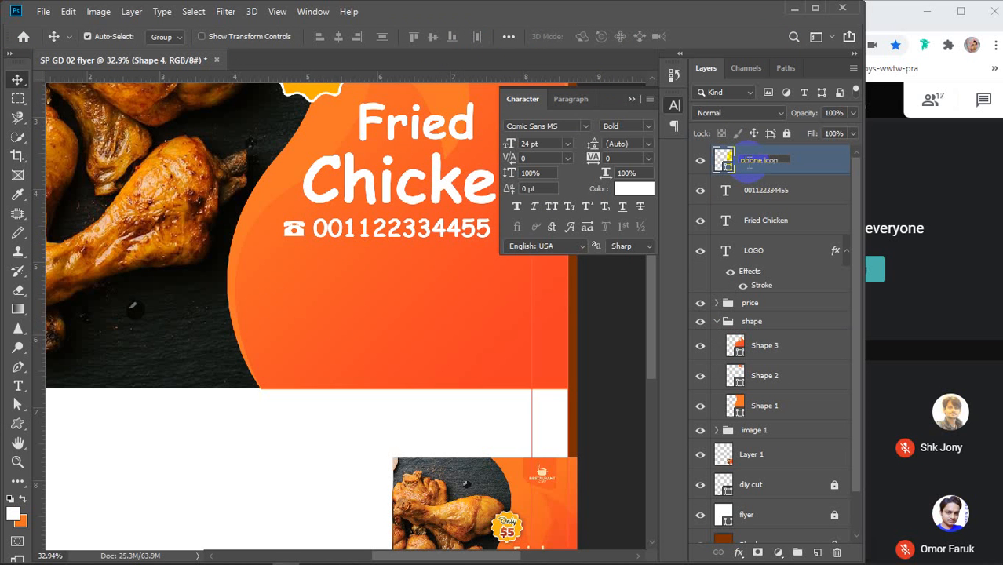
{"action": "key", "text": "Return"}
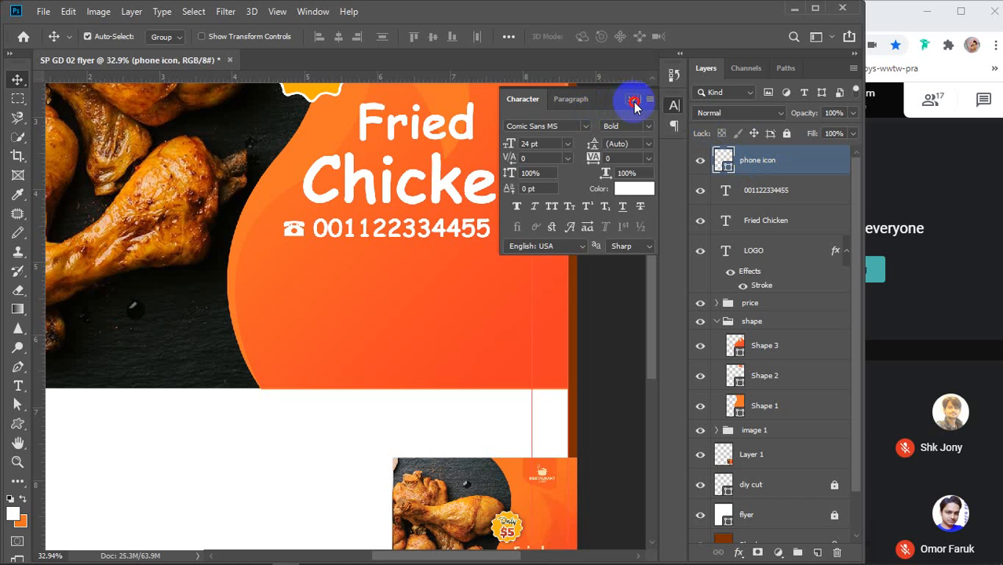
{"action": "left_click", "coordinate": [632, 99]}
{"action": "left_click", "coordinate": [788, 195], "text": "shift"}
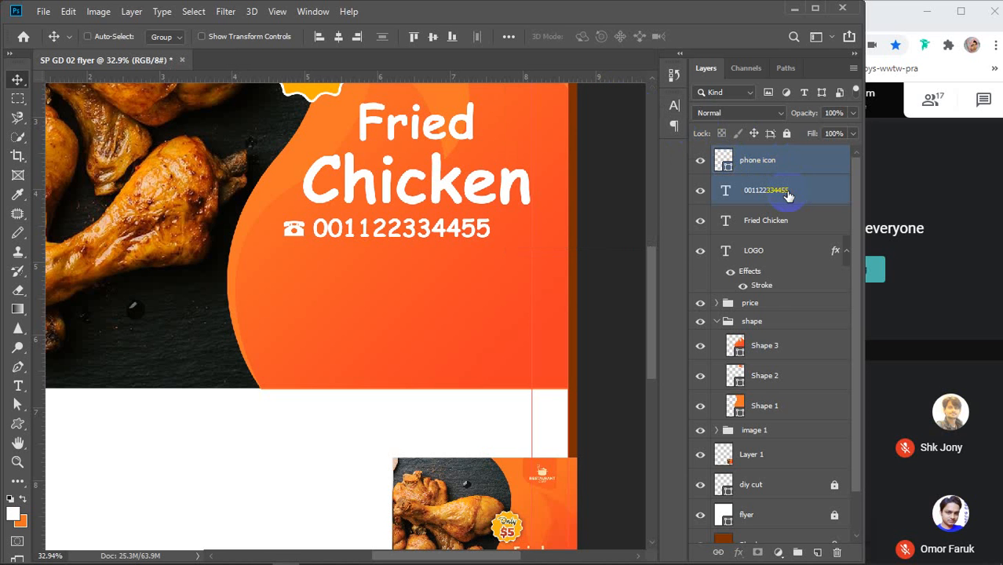
{"action": "key", "text": "ctrl+g"}
{"action": "double_click", "coordinate": [756, 155]}
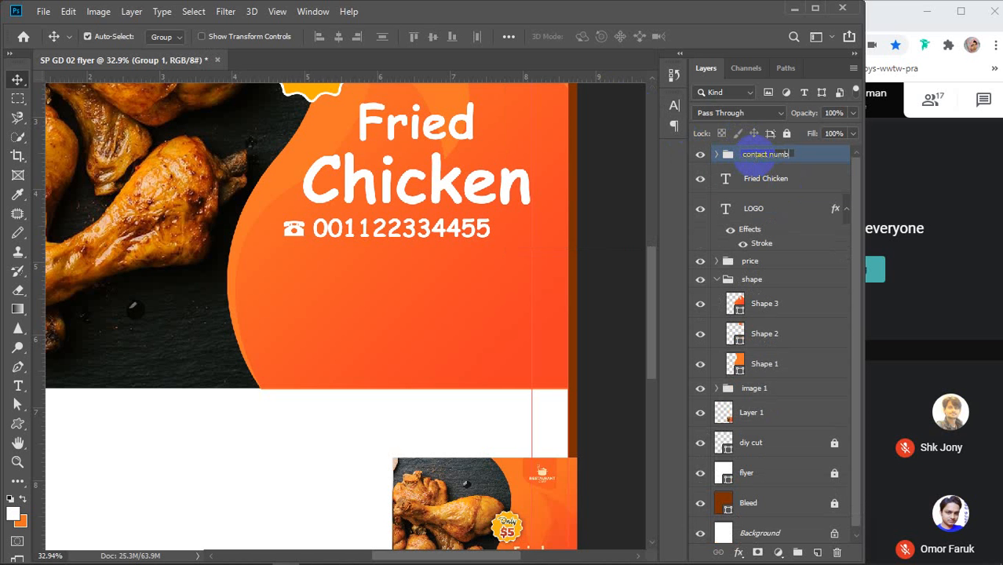
{"action": "key", "text": "Return"}
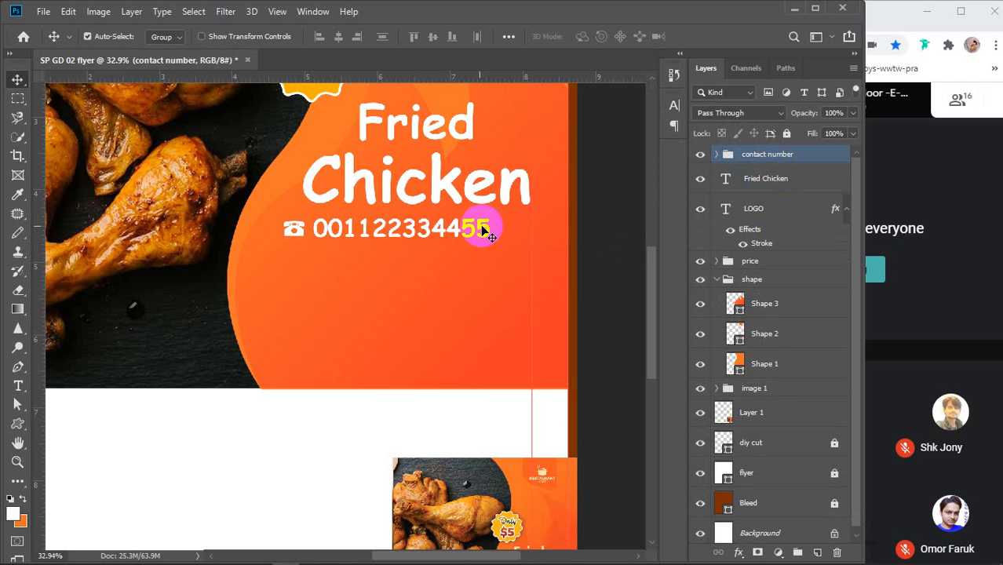
Step: Align the horizontal centers of the contact number group and Fried Chicken heading, and shift both right toward the inner margin guide
{"action": "left_click", "coordinate": [410, 197], "text": "shift"}
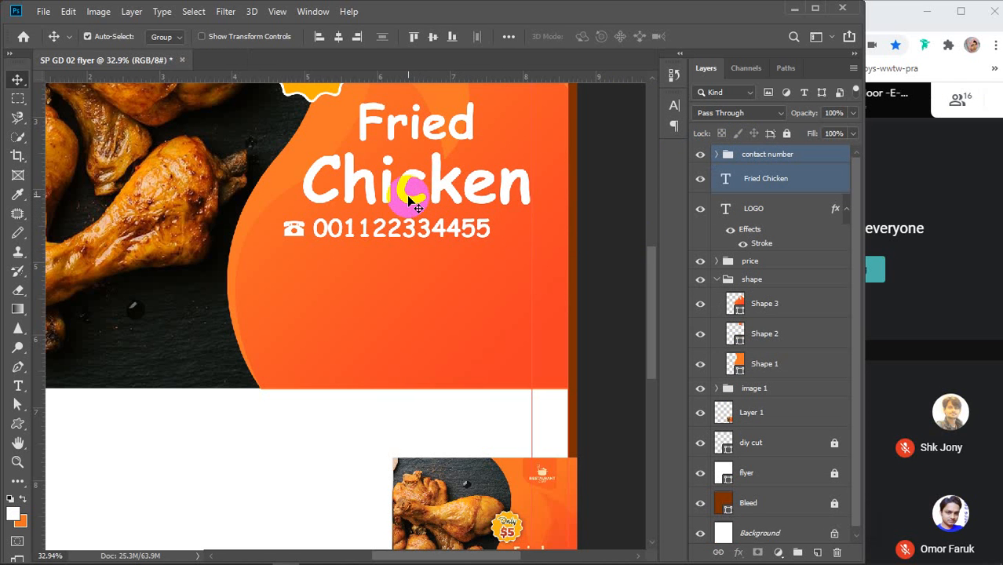
{"action": "left_click", "coordinate": [338, 39]}
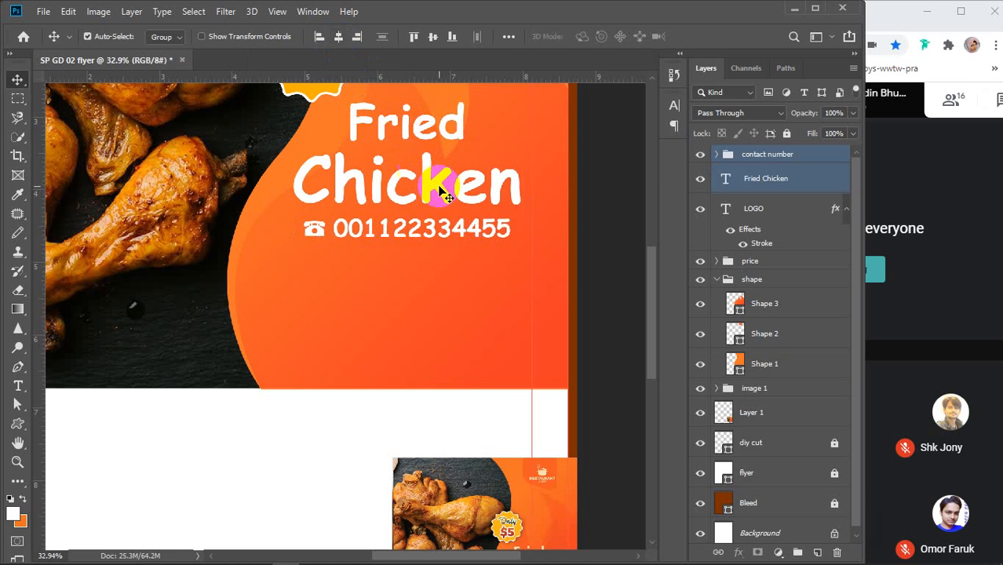
{"action": "left_click_drag", "start_coordinate": [447, 197], "coordinate": [452, 199]}
{"action": "key", "text": "Right"}
{"action": "key", "text": "Right"}
{"action": "key", "text": "Right"}
{"action": "key", "text": "Right"}
{"action": "key", "text": "Right"}
{"action": "key", "text": "Right"}
{"action": "key", "text": "Right"}
{"action": "key", "text": "Right"}
{"action": "key", "text": "Right"}
{"action": "key", "text": "Right"}
{"action": "key", "text": "Right"}
{"action": "key", "text": "Right"}
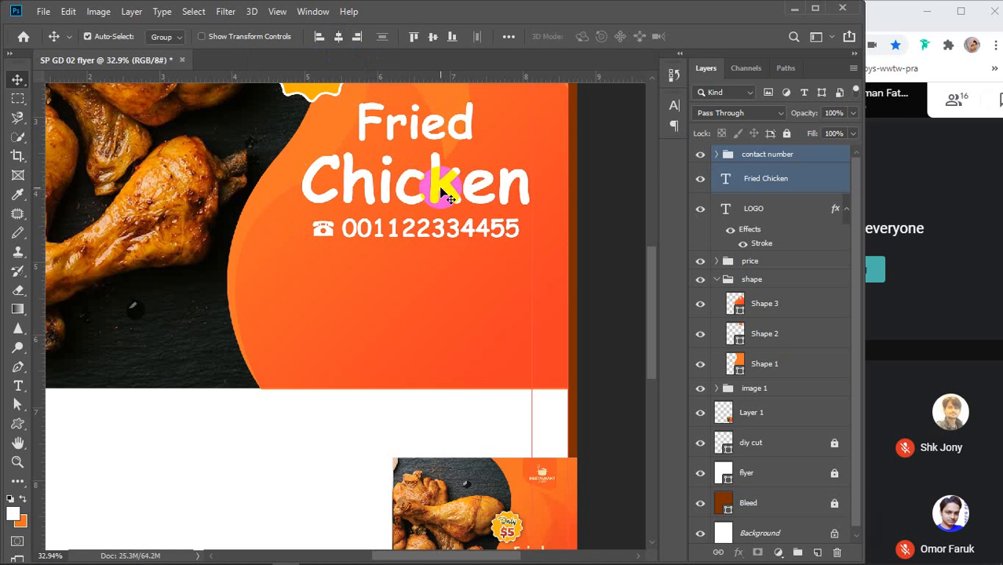
Step: Create a paragraph text box with placeholder text below the phone number, extending to the right inner margin guide
{"action": "left_click", "coordinate": [18, 385]}
{"action": "scroll", "coordinate": [433, 424], "scroll_direction": "down", "scroll_amount": 3}
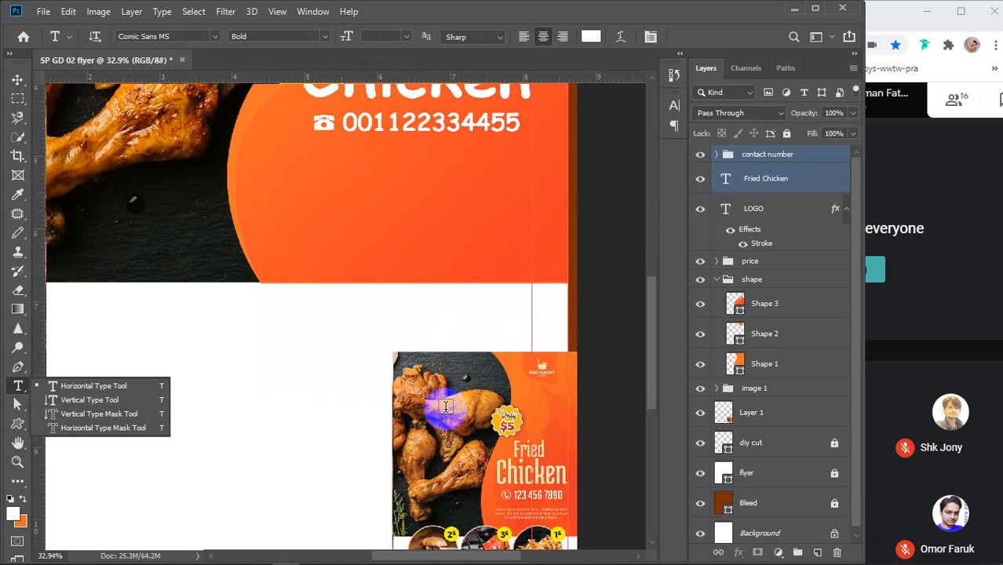
{"action": "scroll", "coordinate": [438, 376], "scroll_direction": "up", "scroll_amount": 2}
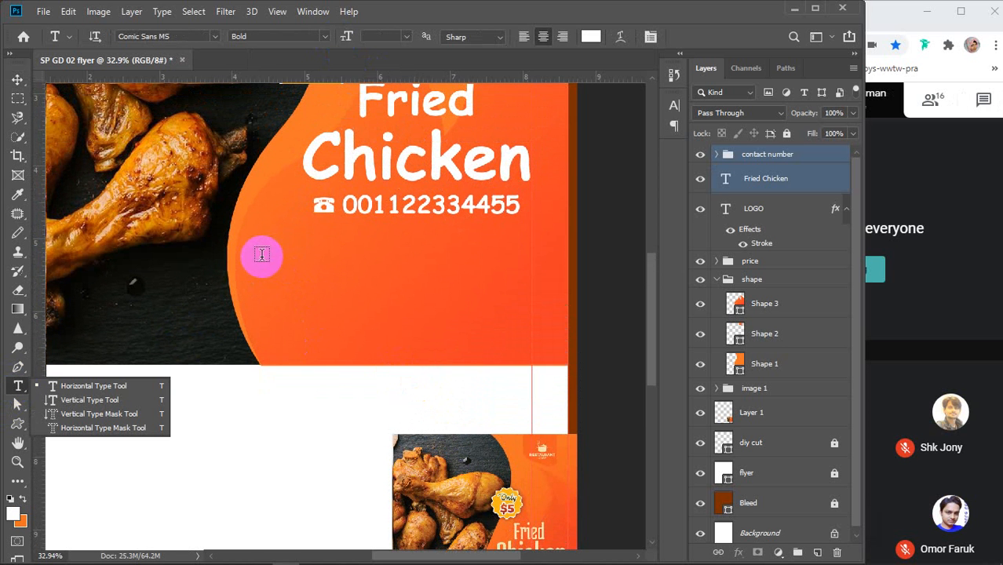
{"action": "left_click_drag", "start_coordinate": [264, 255], "coordinate": [531, 320]}
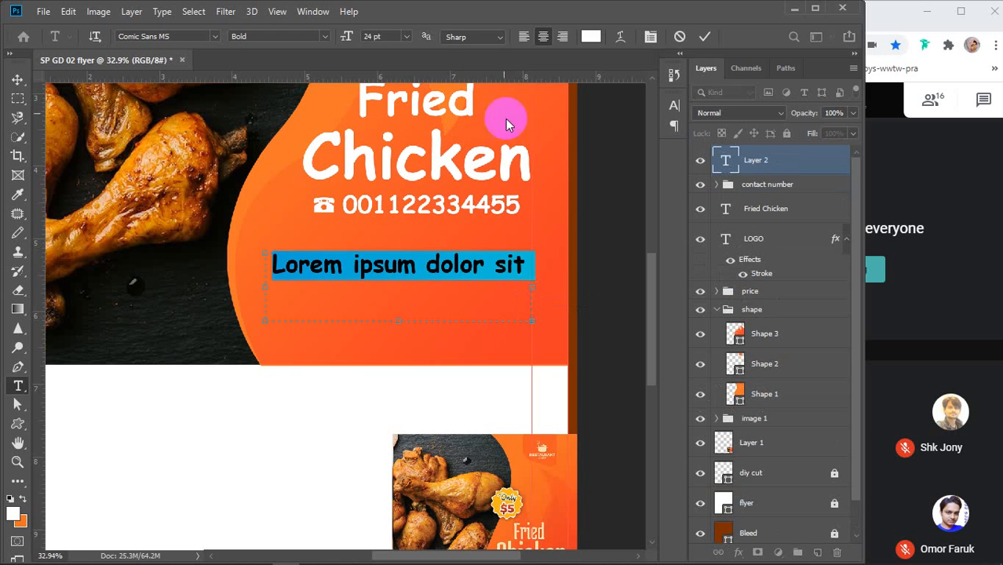
Step: Set the placeholder paragraph's font size to 8 pt and commit the text
{"action": "left_click", "coordinate": [369, 36]}
{"action": "scroll", "coordinate": [369, 36], "scroll_direction": "down", "scroll_amount": 5}
{"action": "scroll", "coordinate": [371, 36], "scroll_direction": "down", "scroll_amount": 18}
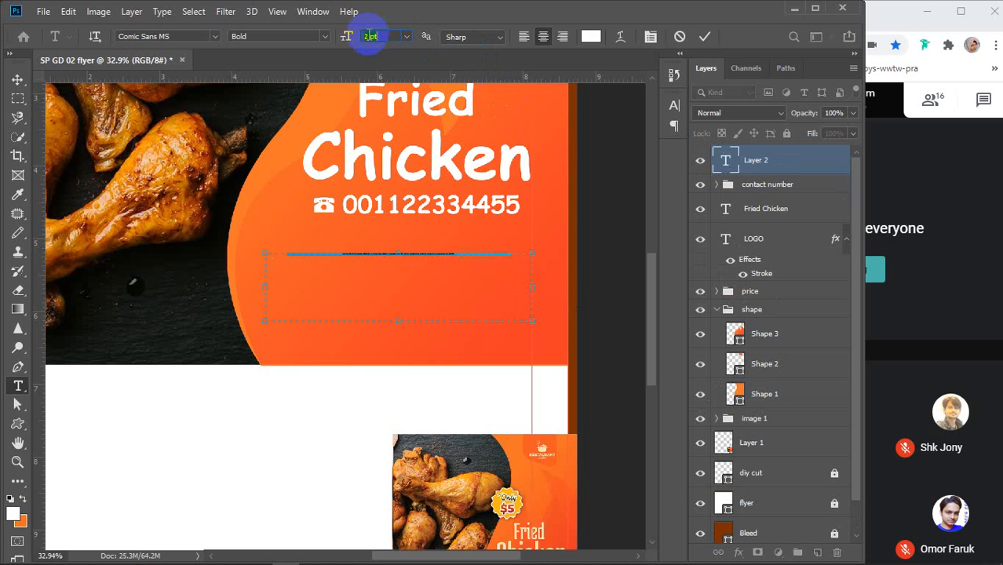
{"action": "scroll", "coordinate": [369, 36], "scroll_direction": "up", "scroll_amount": 1}
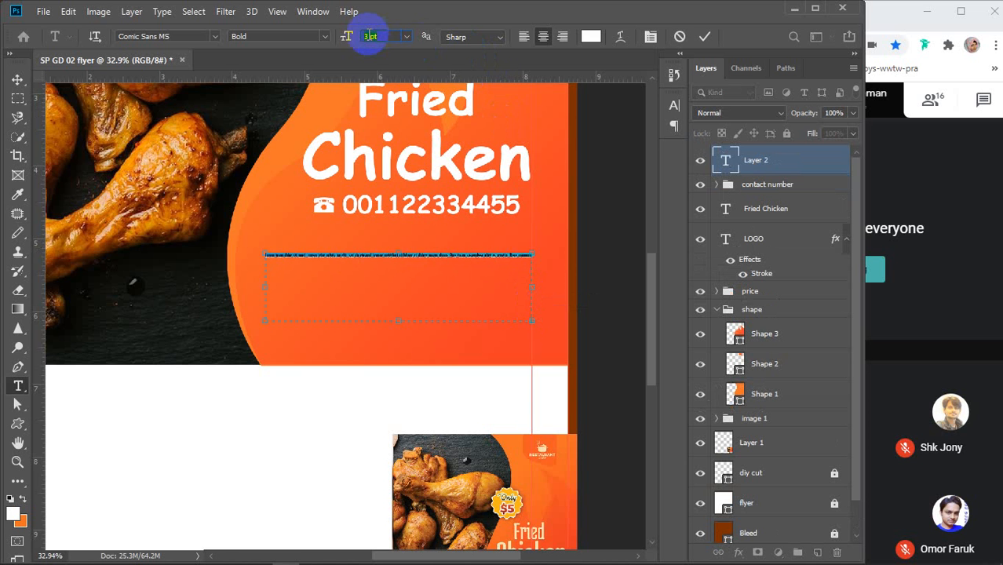
{"action": "scroll", "coordinate": [369, 36], "scroll_direction": "up", "scroll_amount": 2}
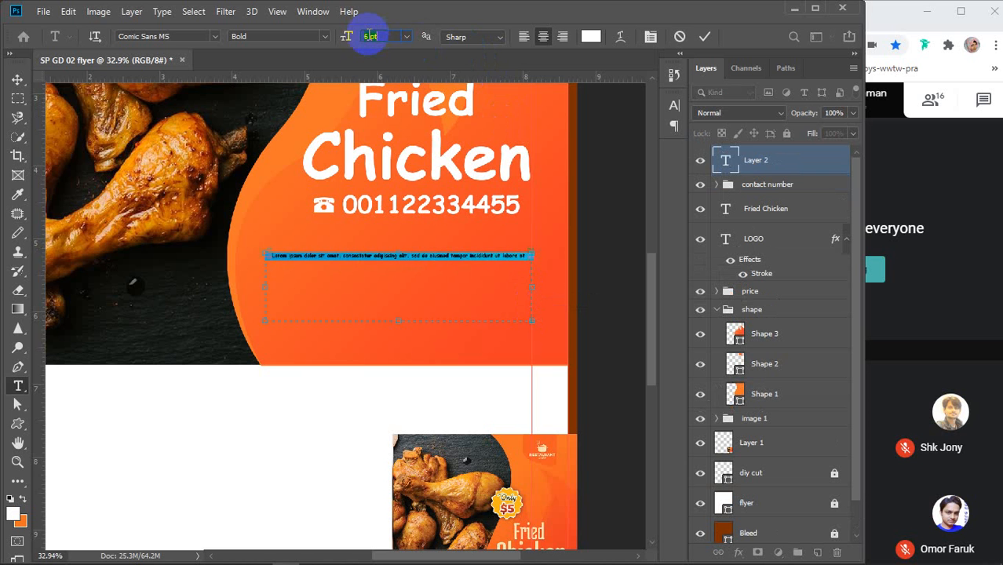
{"action": "scroll", "coordinate": [369, 36], "scroll_direction": "up", "scroll_amount": 1}
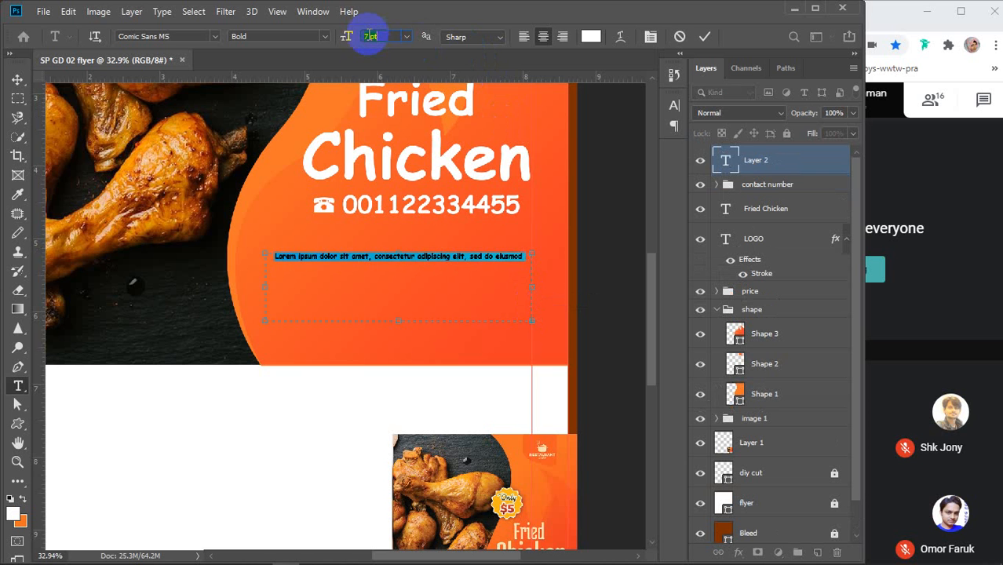
{"action": "scroll", "coordinate": [369, 36], "scroll_direction": "down", "scroll_amount": 1}
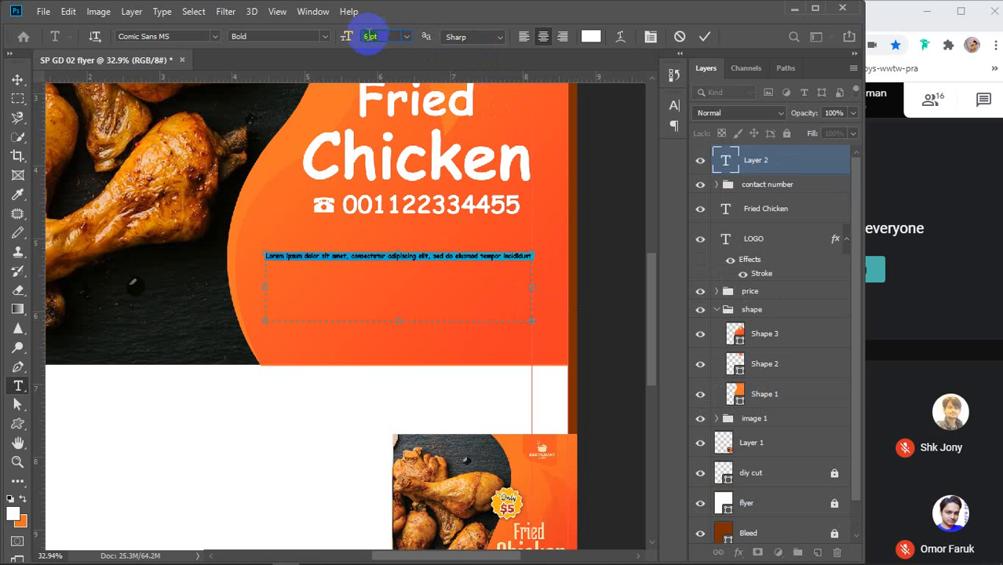
{"action": "scroll", "coordinate": [370, 36], "scroll_direction": "up", "scroll_amount": 2}
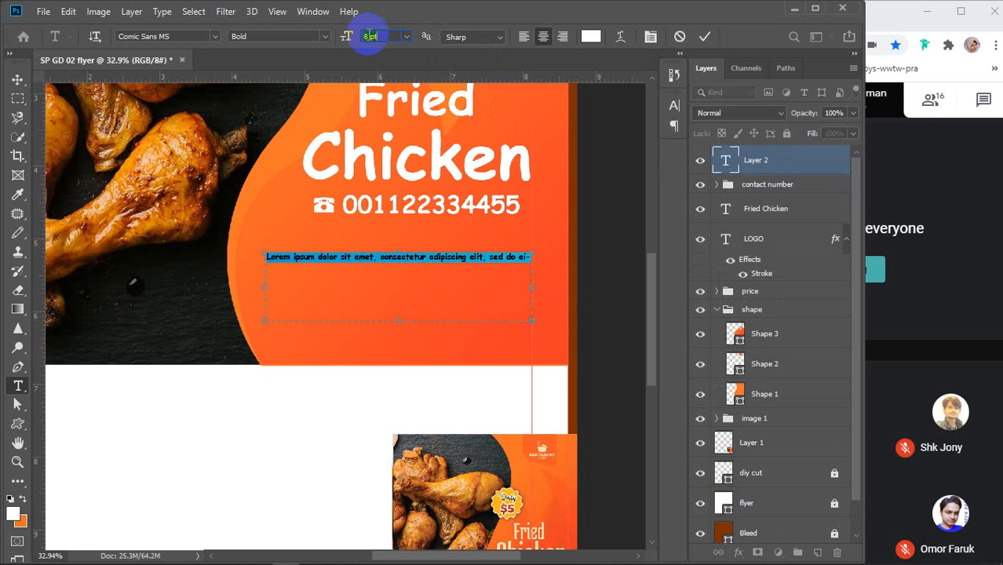
{"action": "left_click", "coordinate": [706, 37]}
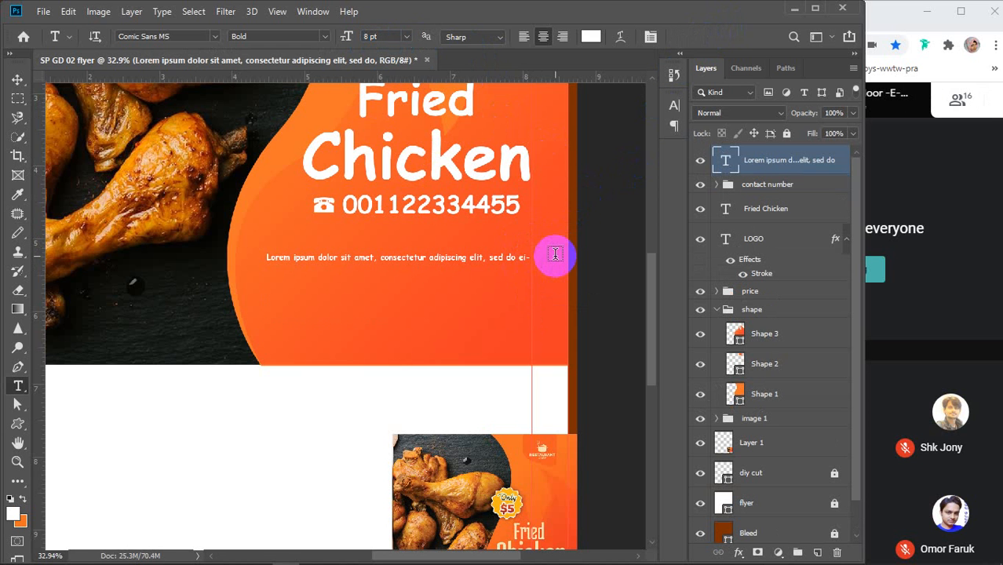
Step: Delete the placeholder paragraph's text layer below the phone number
{"action": "double_click", "coordinate": [454, 259]}
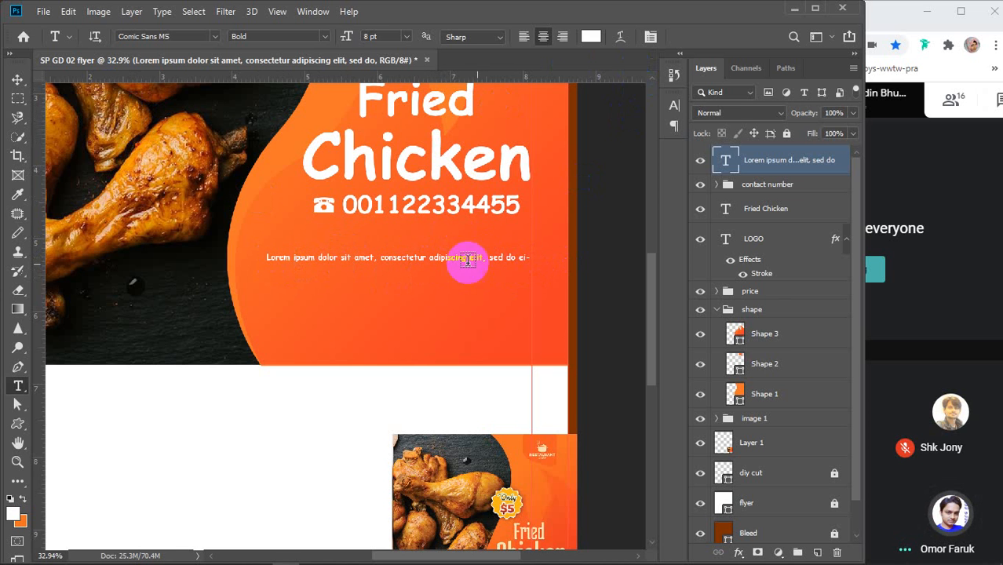
{"action": "left_click", "coordinate": [755, 161]}
{"action": "key", "text": "Delete"}
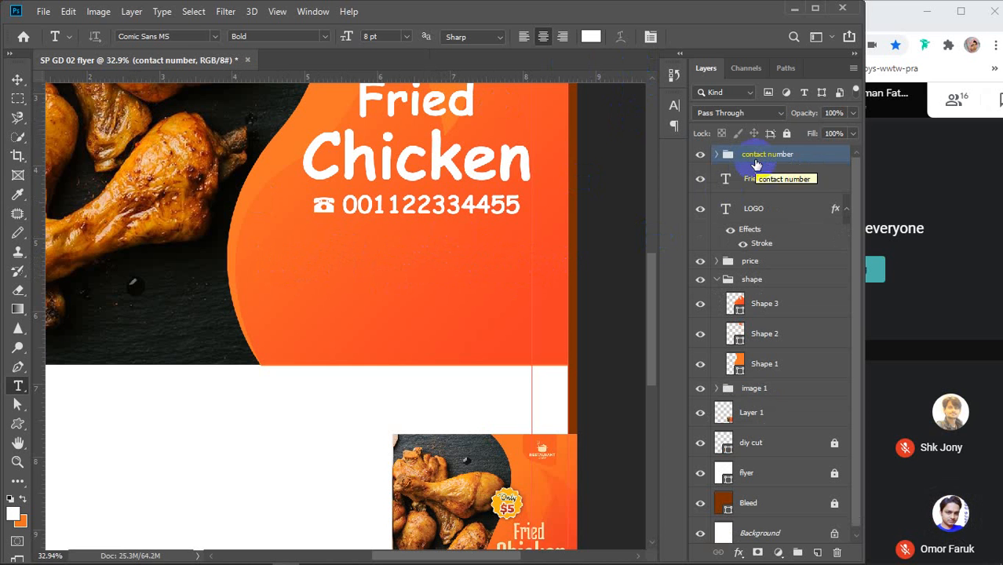
Step: Switch to Chrome and search for "lorem ipsum text" in a new tab
{"action": "mouse_move", "coordinate": [397, 553]}
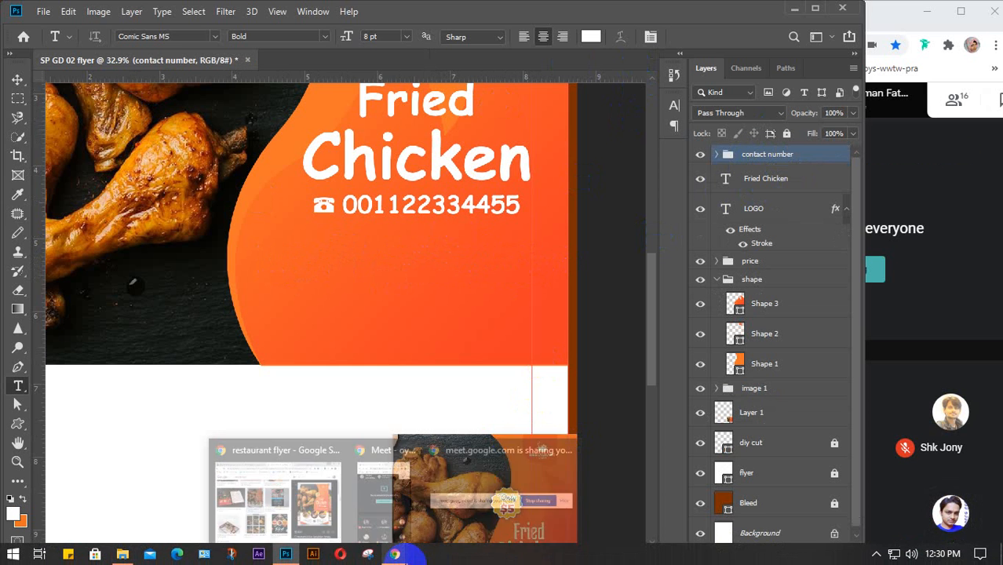
{"action": "left_click", "coordinate": [314, 486]}
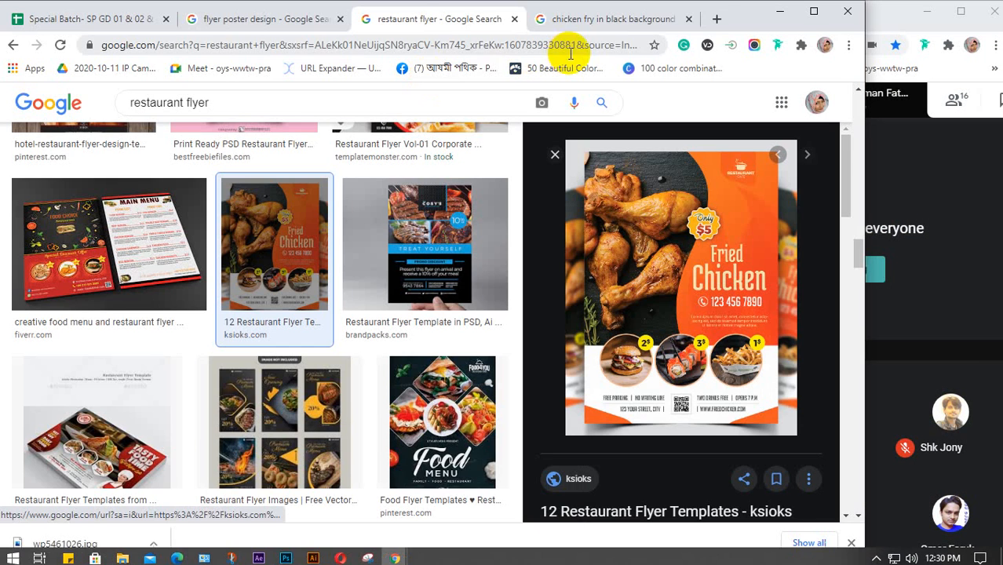
{"action": "left_click", "coordinate": [717, 19]}
{"action": "type", "text": "lore"}
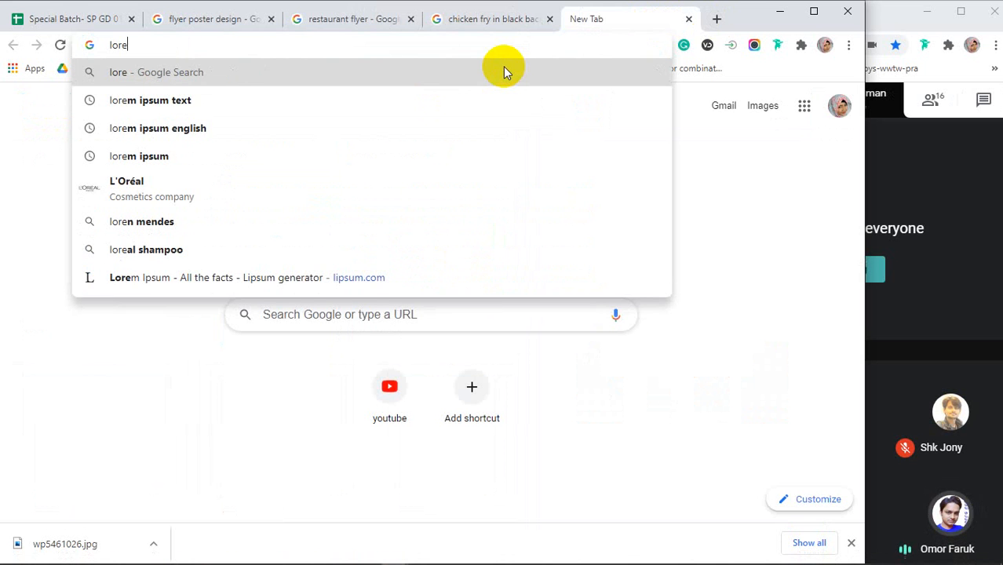
{"action": "key", "text": "Down"}
{"action": "key", "text": "Return"}
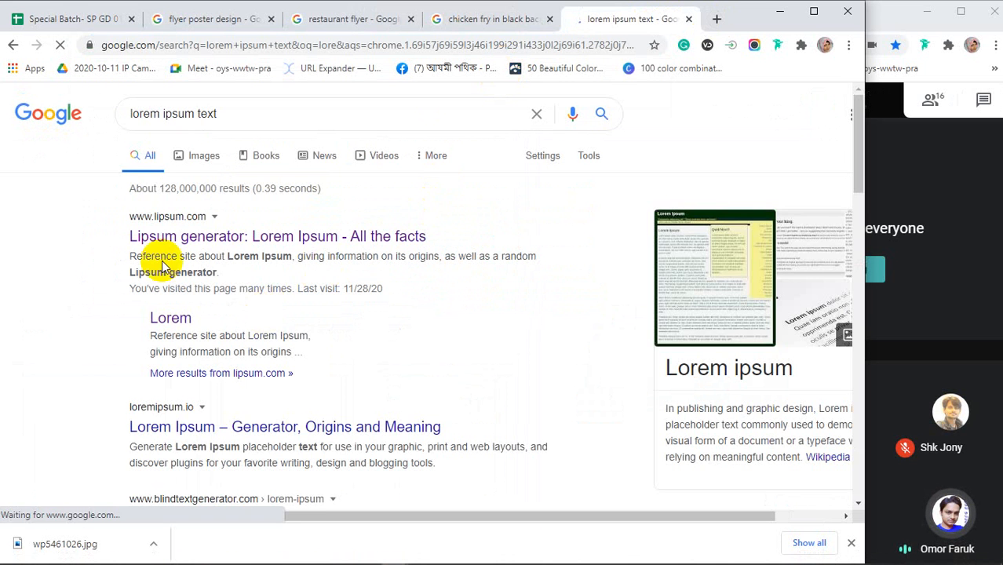
Step: Open lipsum.com and copy the first two sentences under "What is Lorem Ipsum?", through "type specimen book."
{"action": "left_click", "coordinate": [208, 237]}
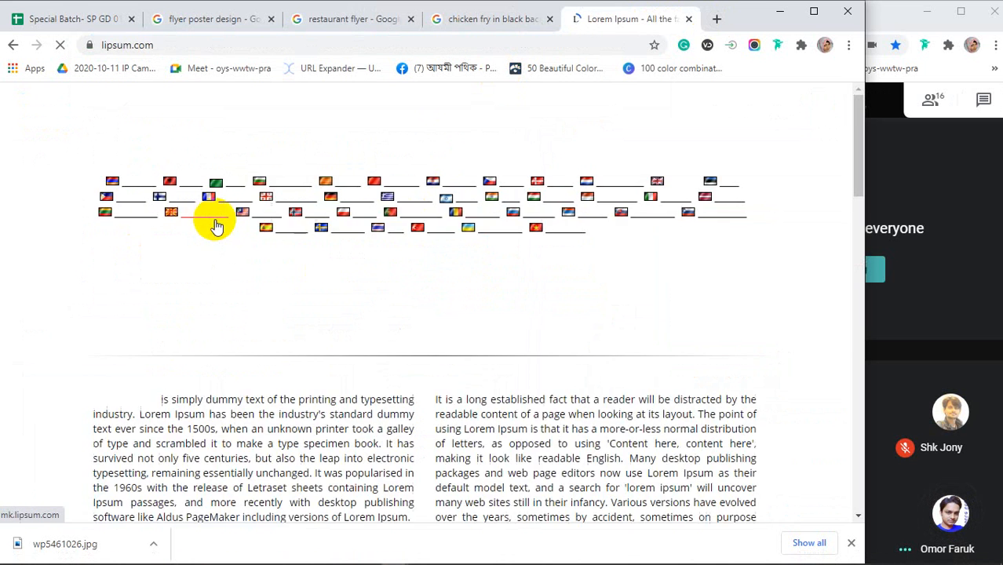
{"action": "scroll", "coordinate": [174, 269], "scroll_direction": "down", "scroll_amount": 2}
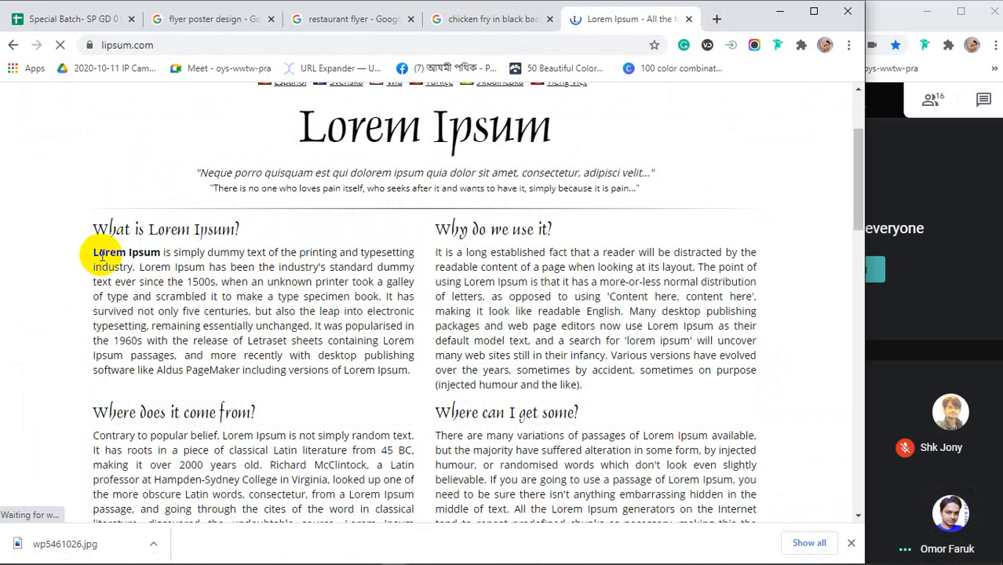
{"action": "left_click_drag", "start_coordinate": [93, 252], "coordinate": [384, 293]}
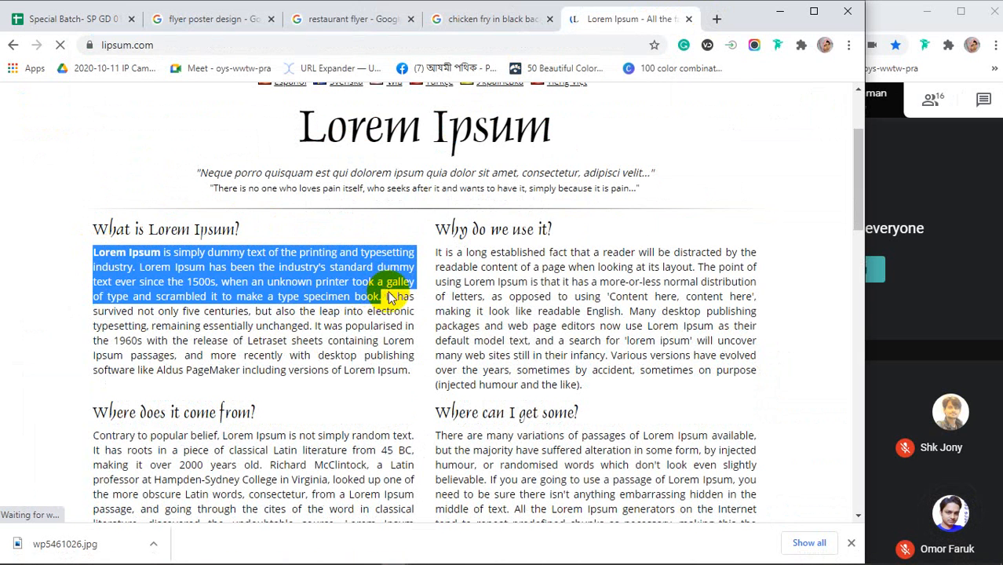
Step: Return to Photoshop and paste the copied passage into a new paragraph text box below the phone number, reaching the right inner margin guide
{"action": "left_click", "coordinate": [779, 11]}
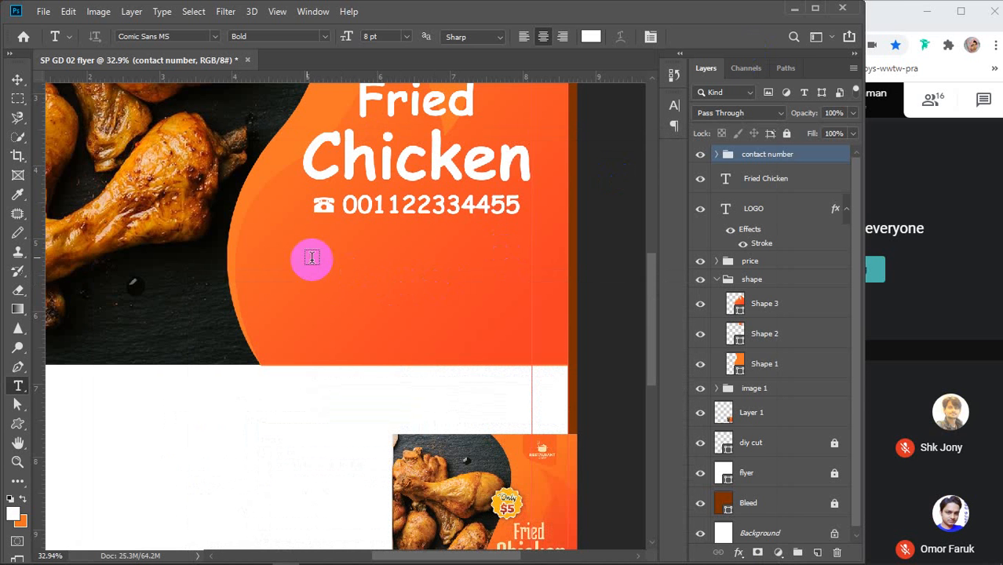
{"action": "left_click_drag", "start_coordinate": [270, 239], "coordinate": [528, 322]}
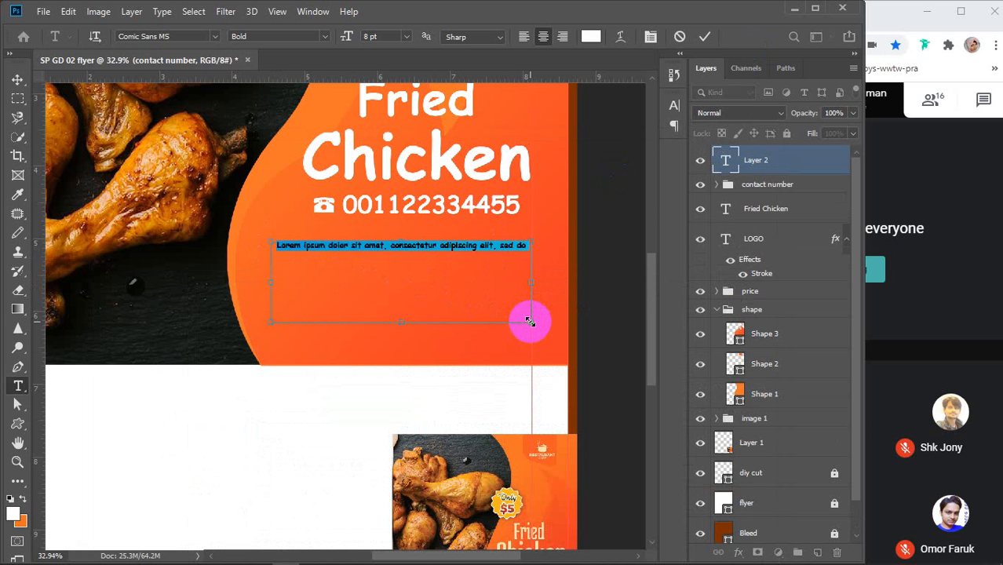
{"action": "key", "text": "ctrl+v"}
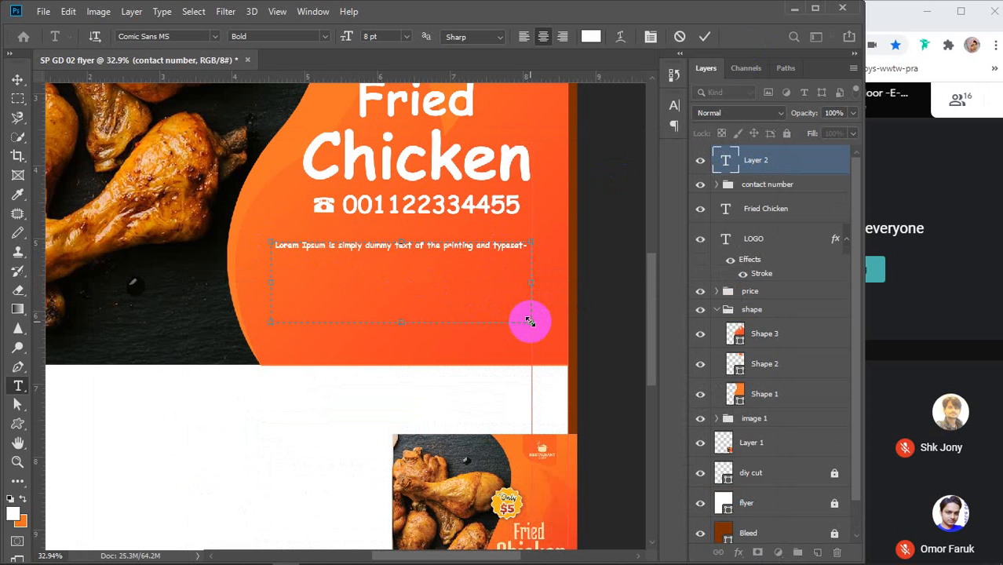
Step: Try to set the pasted description text's leading to Auto
{"action": "left_click", "coordinate": [673, 106]}
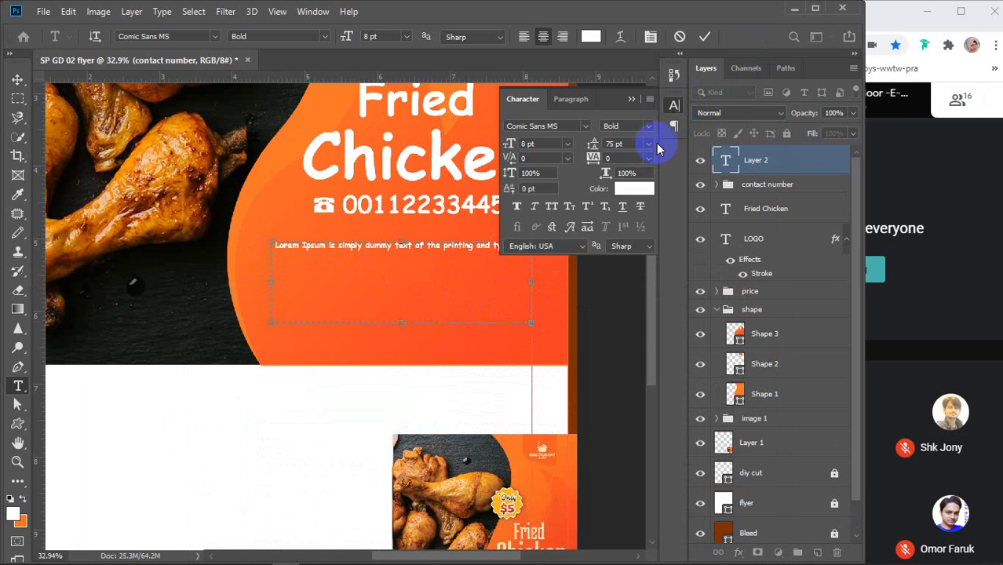
{"action": "left_click", "coordinate": [648, 145]}
{"action": "left_click", "coordinate": [633, 160]}
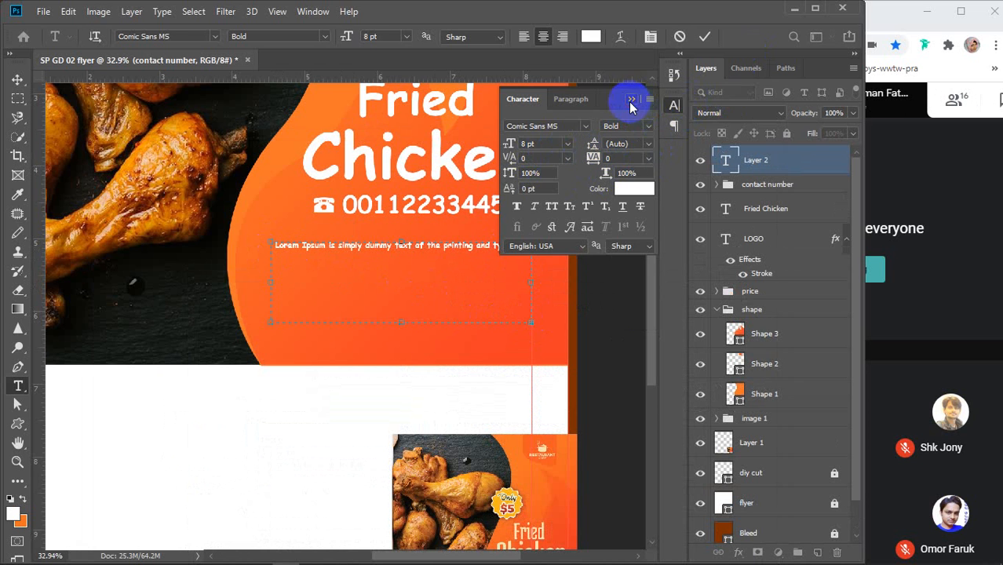
{"action": "left_click", "coordinate": [630, 102]}
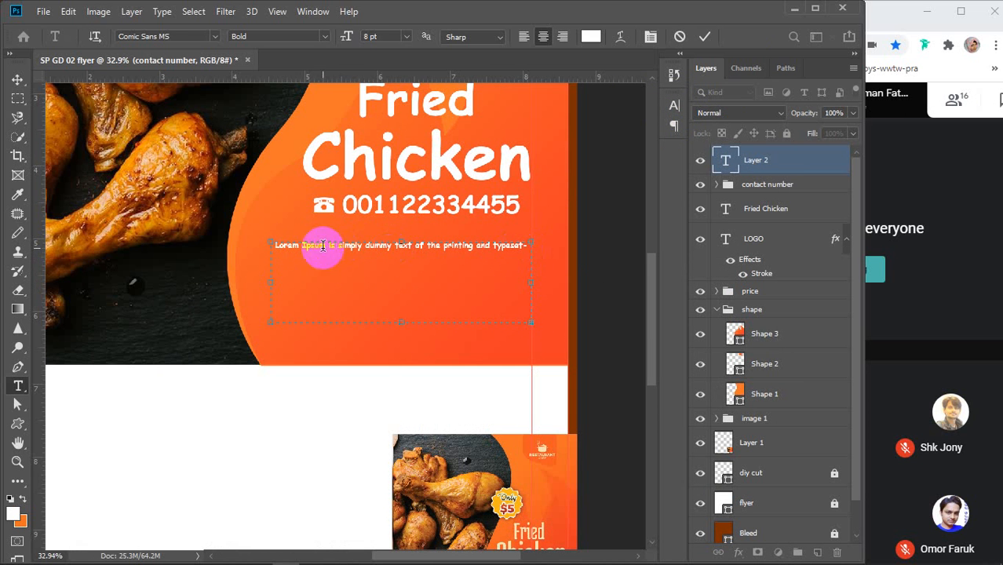
Step: Clear all text from the description box and paste the Lorem Ipsum passage into it again
{"action": "double_click", "coordinate": [270, 246]}
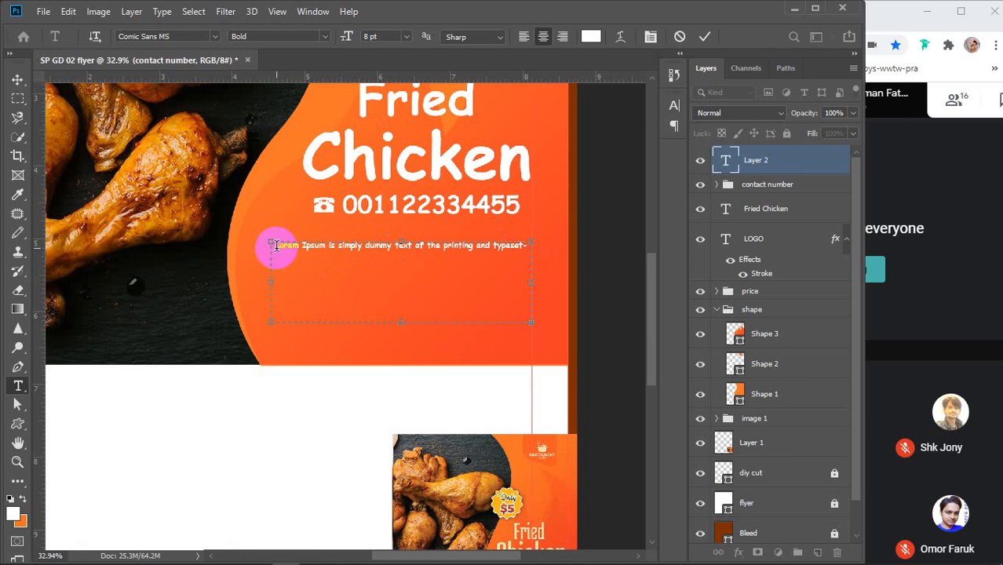
{"action": "left_click_drag", "start_coordinate": [276, 246], "coordinate": [534, 296]}
{"action": "key", "text": "ctrl+c"}
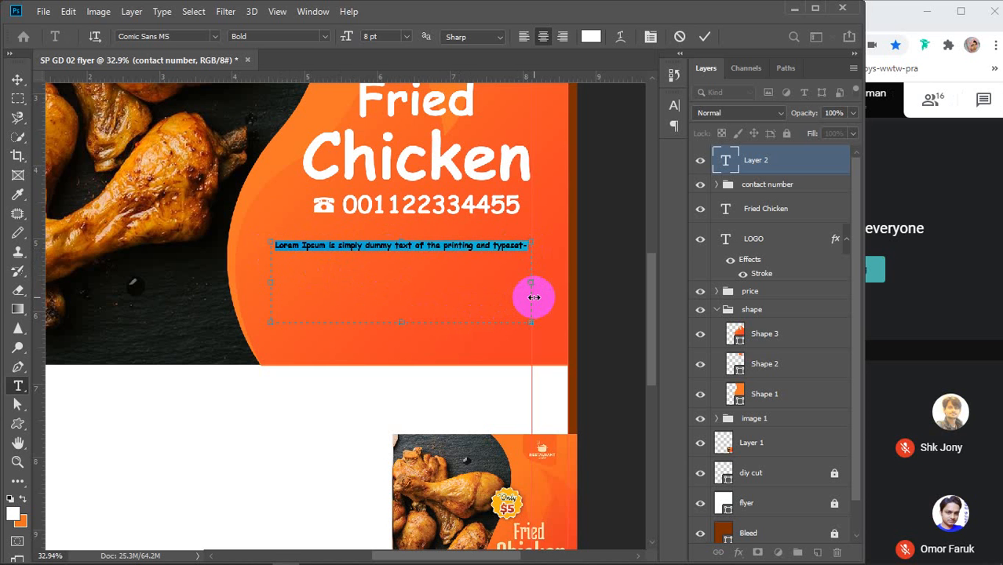
{"action": "key", "text": "BackSpace"}
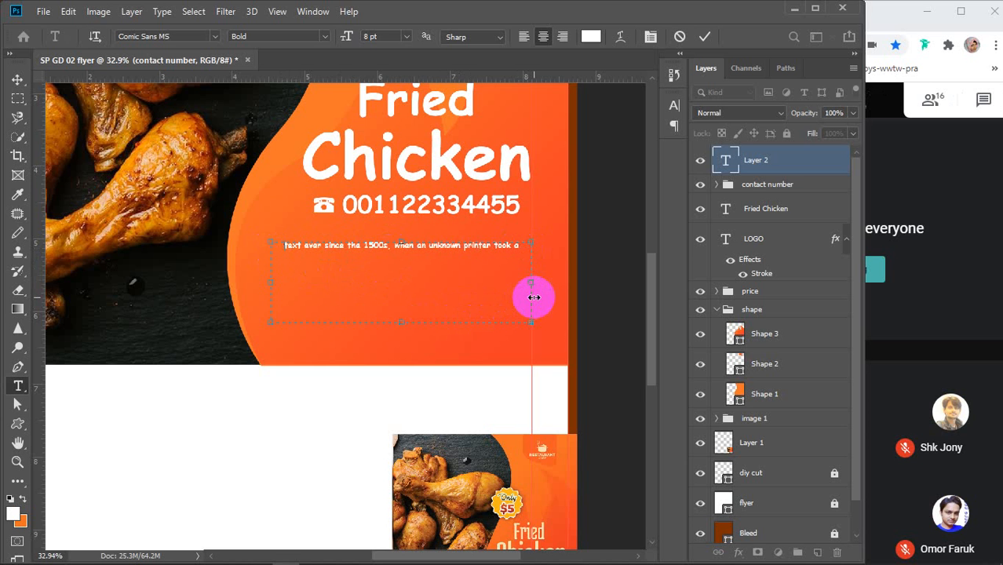
{"action": "key", "text": "ctrl+a"}
{"action": "key", "text": "BackSpace"}
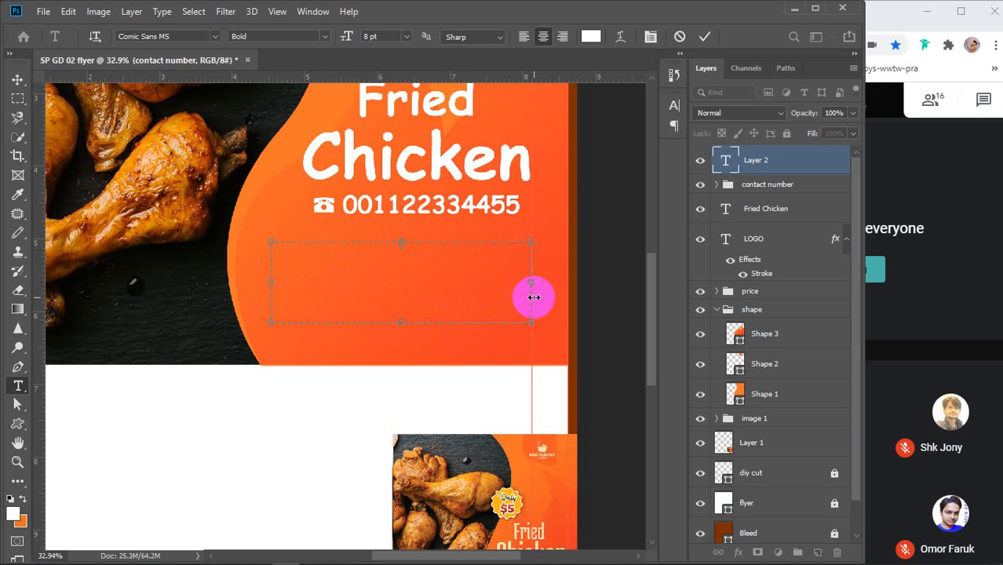
{"action": "key", "text": "ctrl+v"}
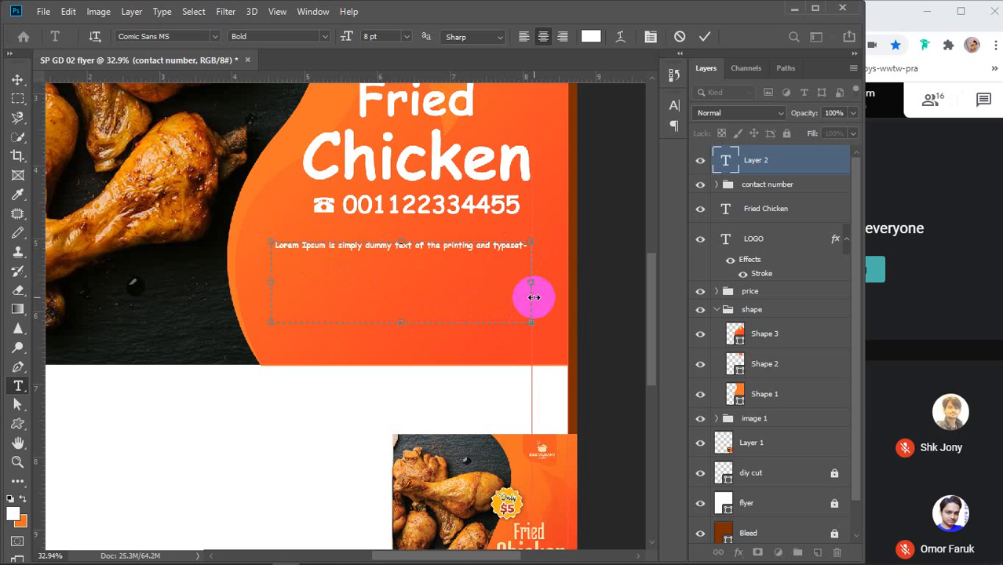
Step: Justify the description paragraph with its last line centered
{"action": "left_click", "coordinate": [523, 37]}
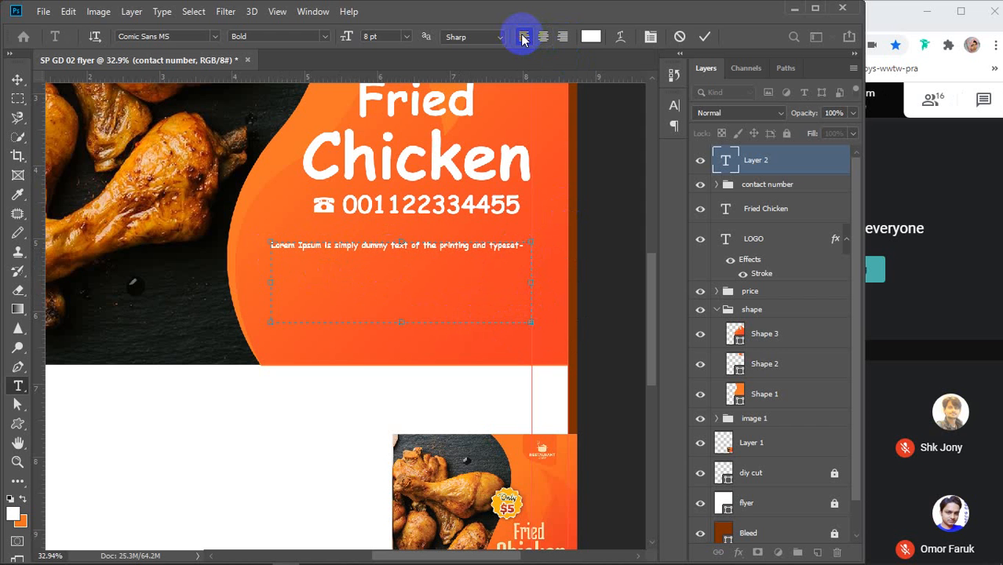
{"action": "left_click", "coordinate": [650, 37]}
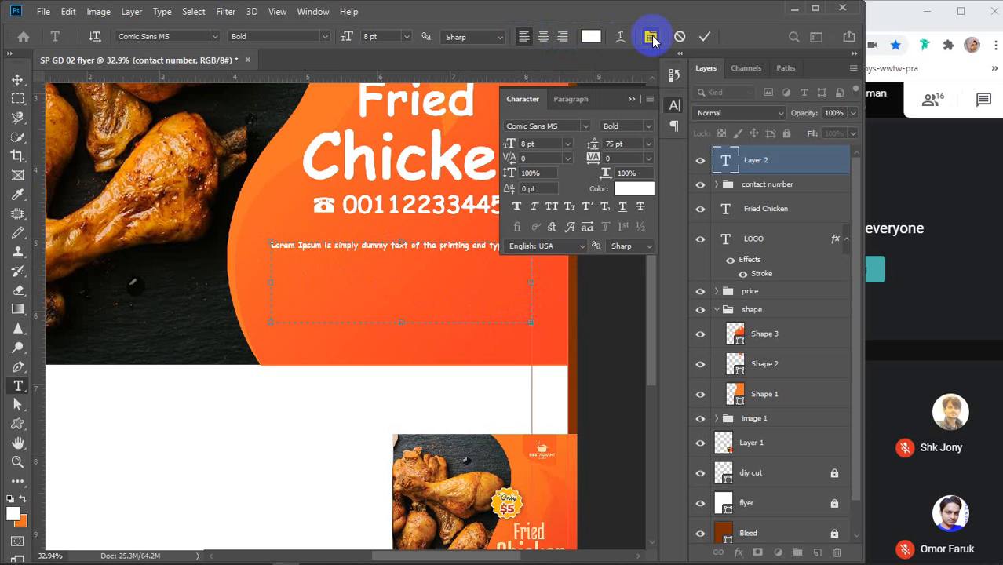
{"action": "left_click", "coordinate": [581, 102]}
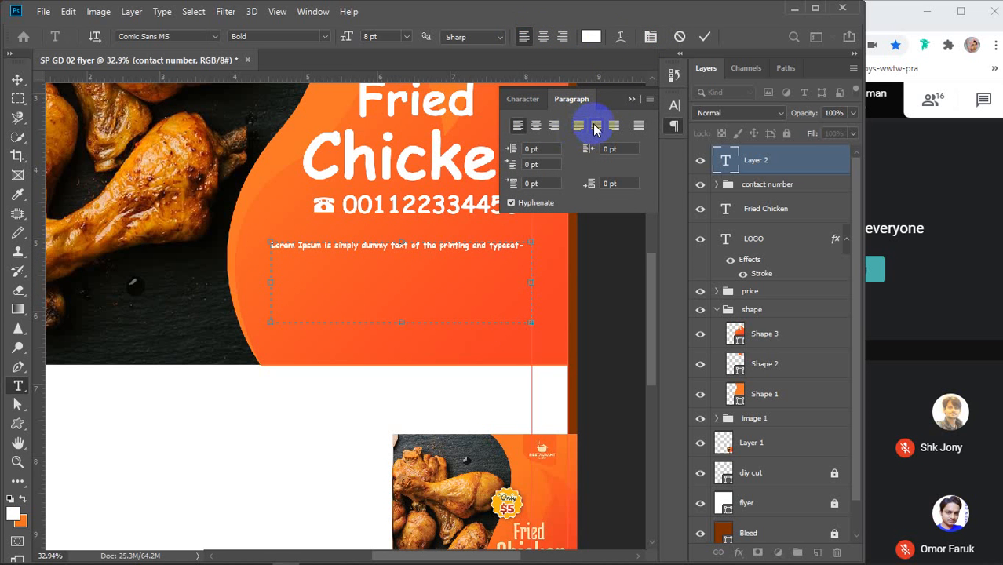
{"action": "left_click", "coordinate": [596, 127]}
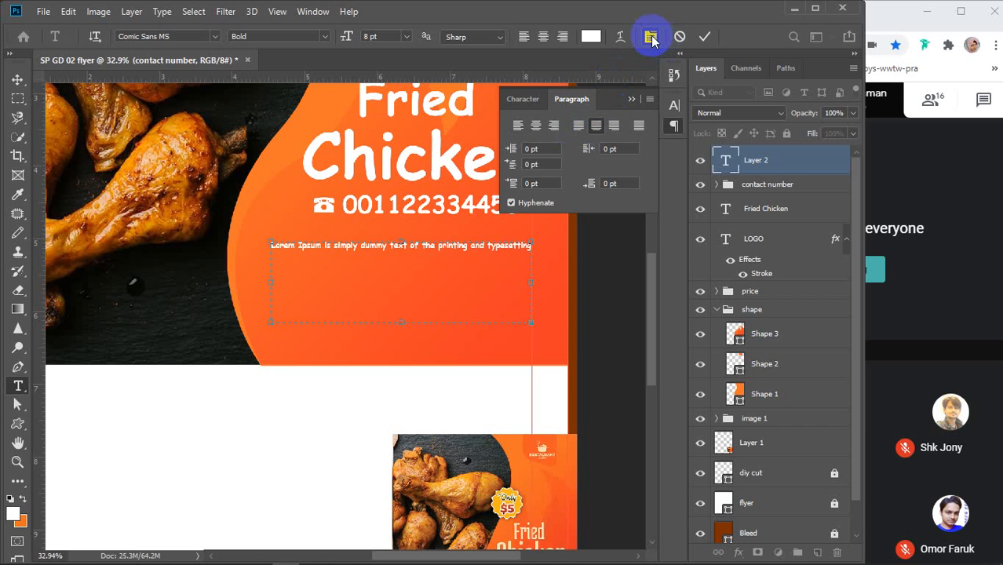
Step: Select the whole description paragraph and set its leading to Auto
{"action": "left_click", "coordinate": [524, 100]}
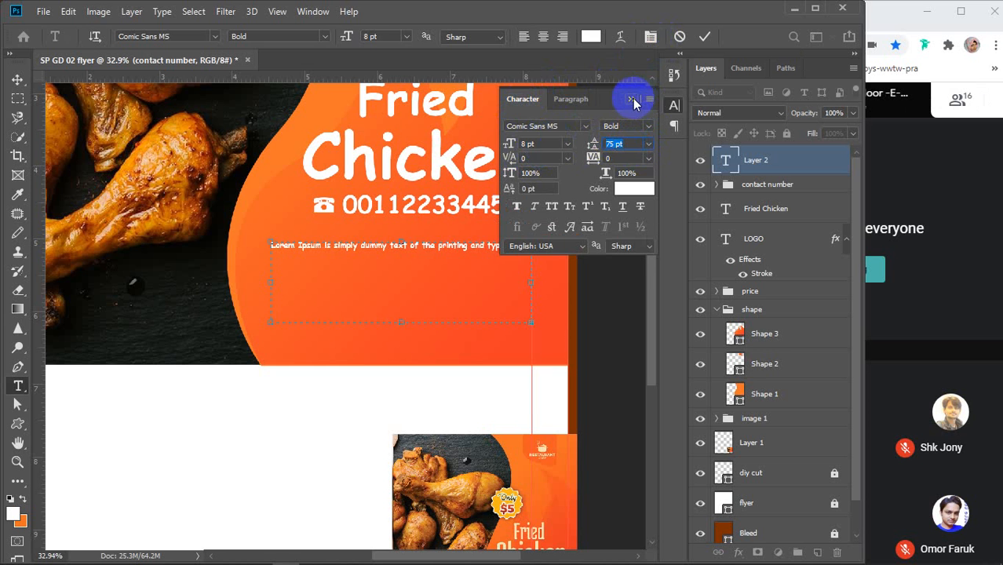
{"action": "left_click", "coordinate": [631, 100]}
{"action": "triple_click", "coordinate": [405, 254]}
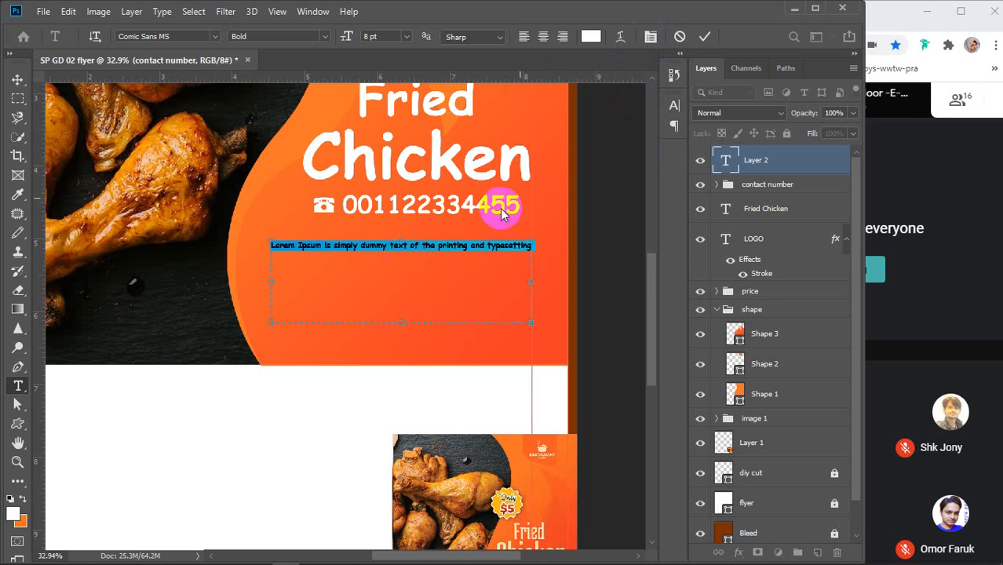
{"action": "left_click", "coordinate": [649, 39]}
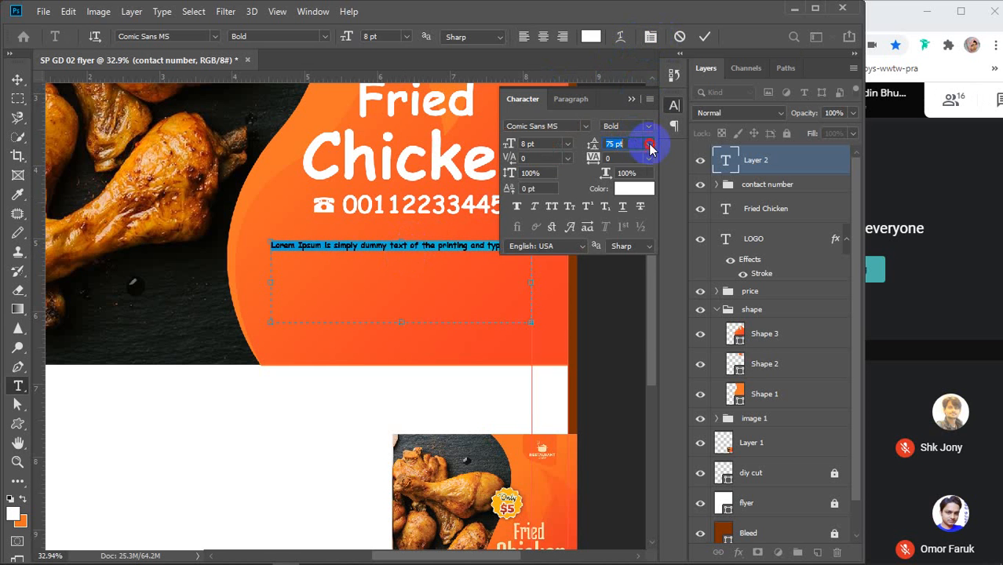
{"action": "left_click", "coordinate": [649, 145]}
{"action": "left_click", "coordinate": [644, 161]}
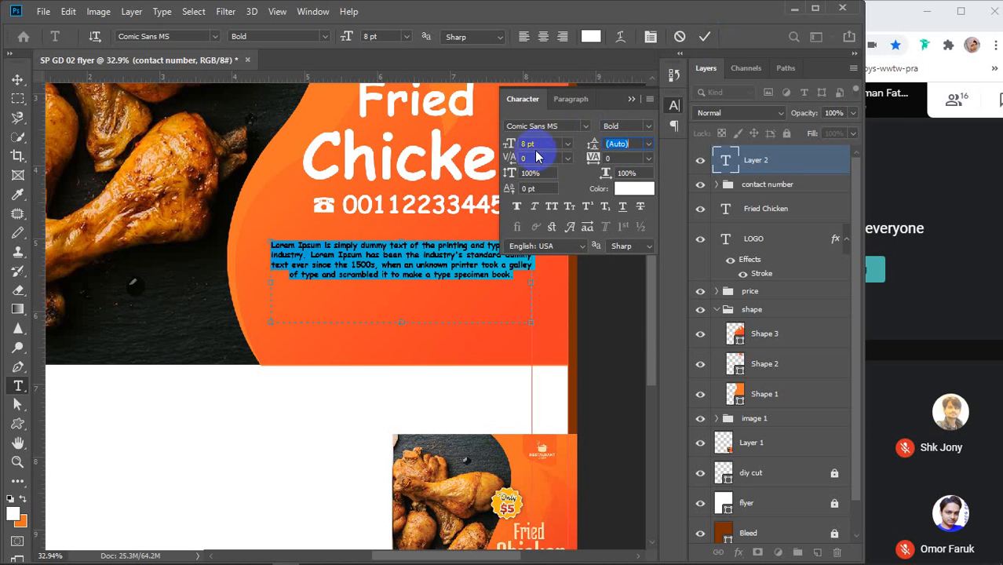
Step: Set the description paragraph's font size to 9 pt and its style to Regular
{"action": "key", "text": "Up"}
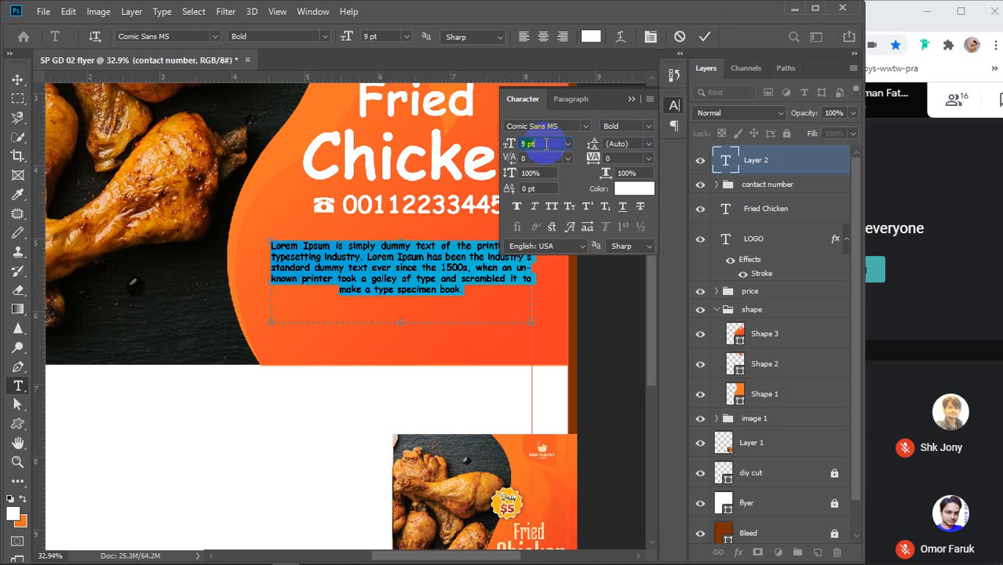
{"action": "left_click", "coordinate": [707, 37]}
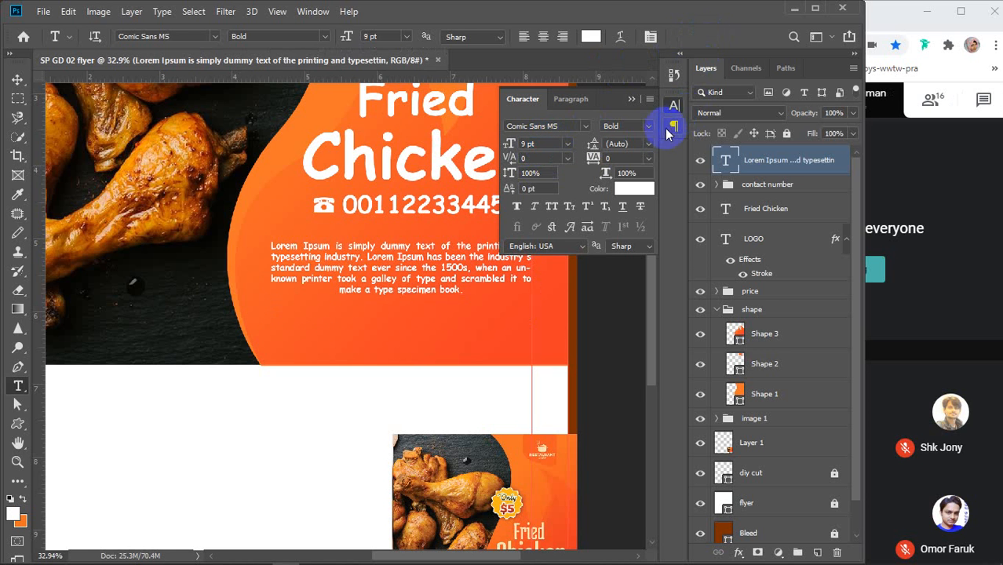
{"action": "left_click", "coordinate": [639, 126]}
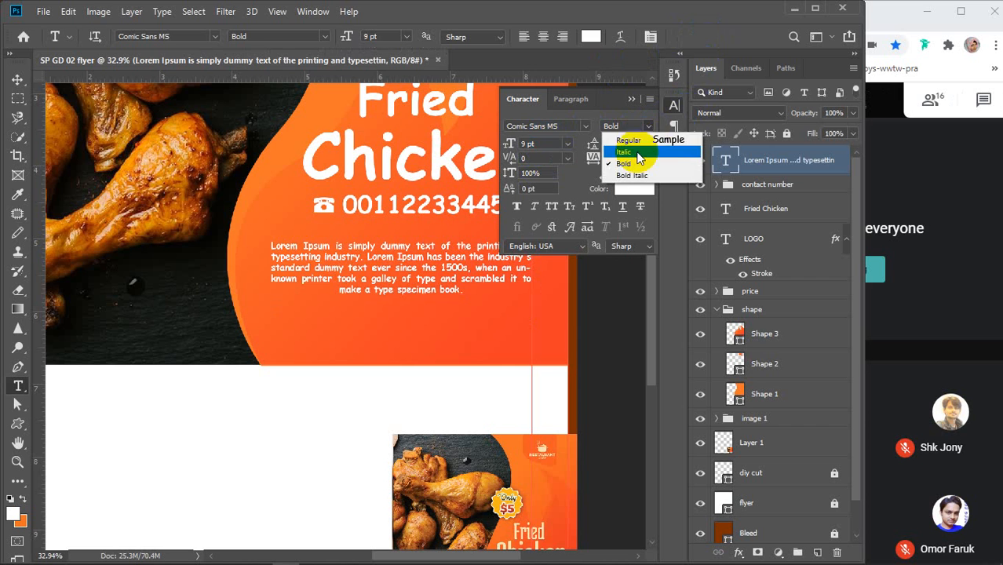
{"action": "left_click", "coordinate": [636, 141]}
{"action": "left_click", "coordinate": [650, 37]}
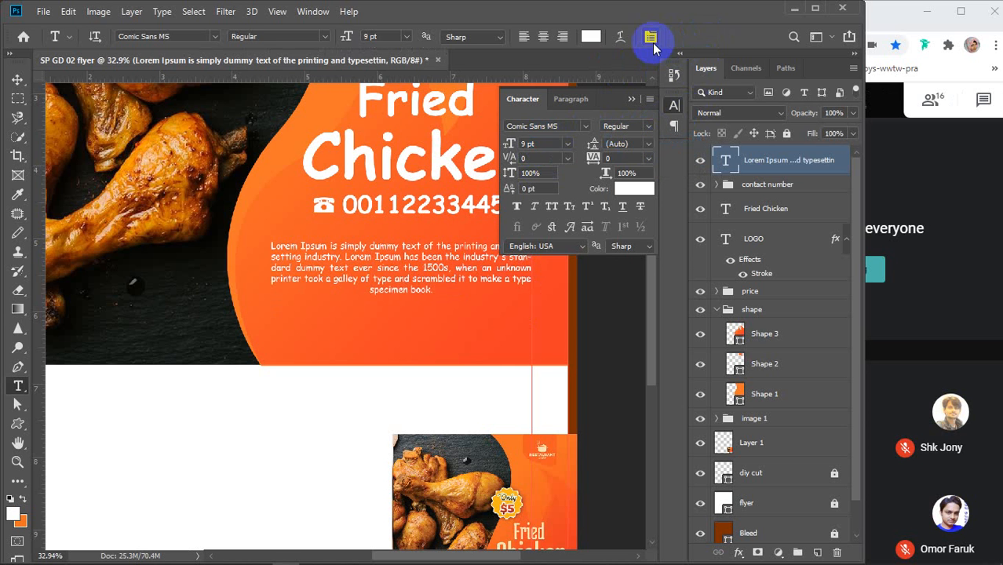
Step: Reposition the description paragraph on the orange shape, slightly below the contact number
{"action": "left_click", "coordinate": [14, 80]}
{"action": "left_click_drag", "start_coordinate": [392, 266], "coordinate": [392, 294]}
{"action": "scroll", "coordinate": [392, 295], "scroll_direction": "down", "scroll_amount": 3}
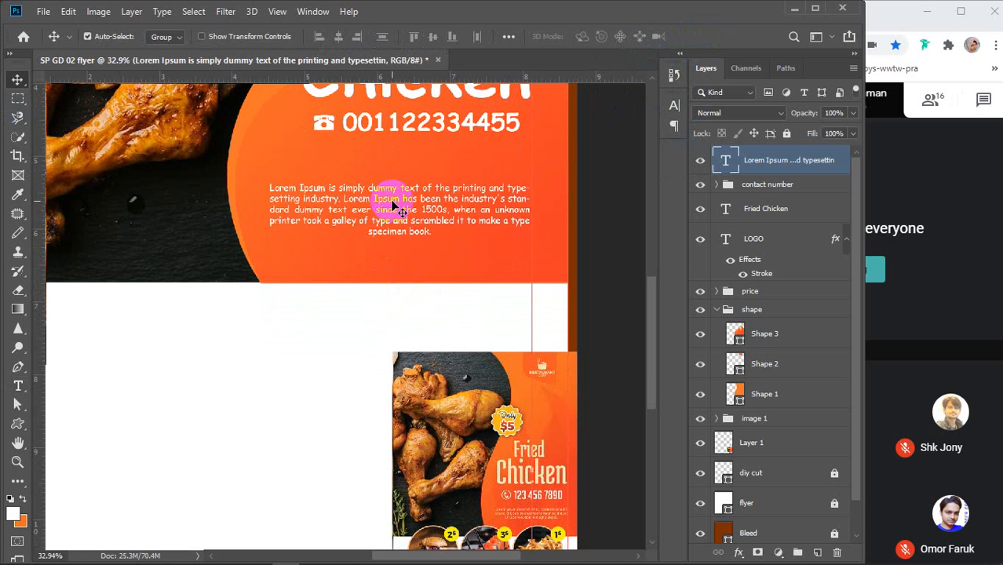
{"action": "left_click_drag", "start_coordinate": [392, 202], "coordinate": [393, 178]}
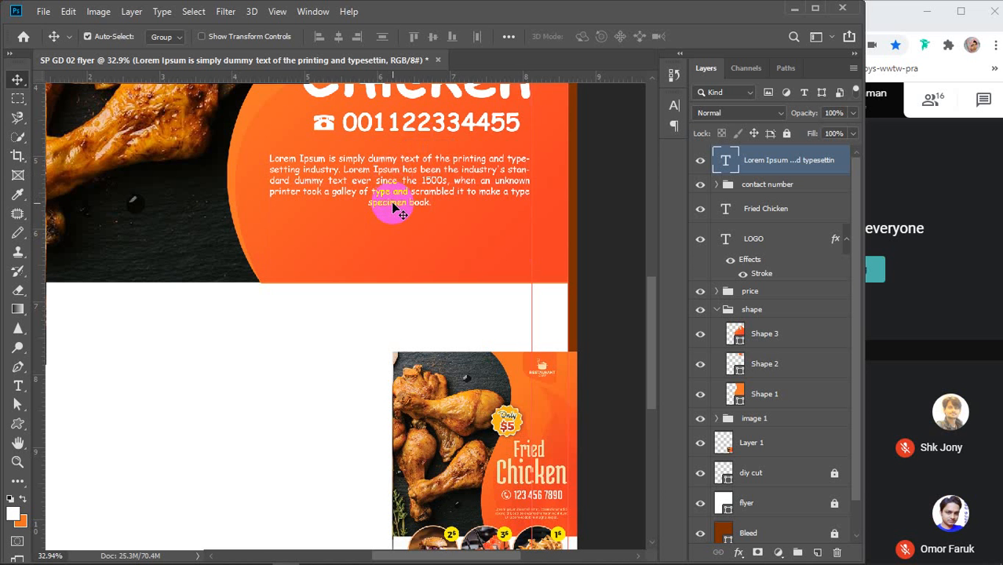
{"action": "scroll", "coordinate": [396, 208], "scroll_direction": "down", "scroll_amount": 4}
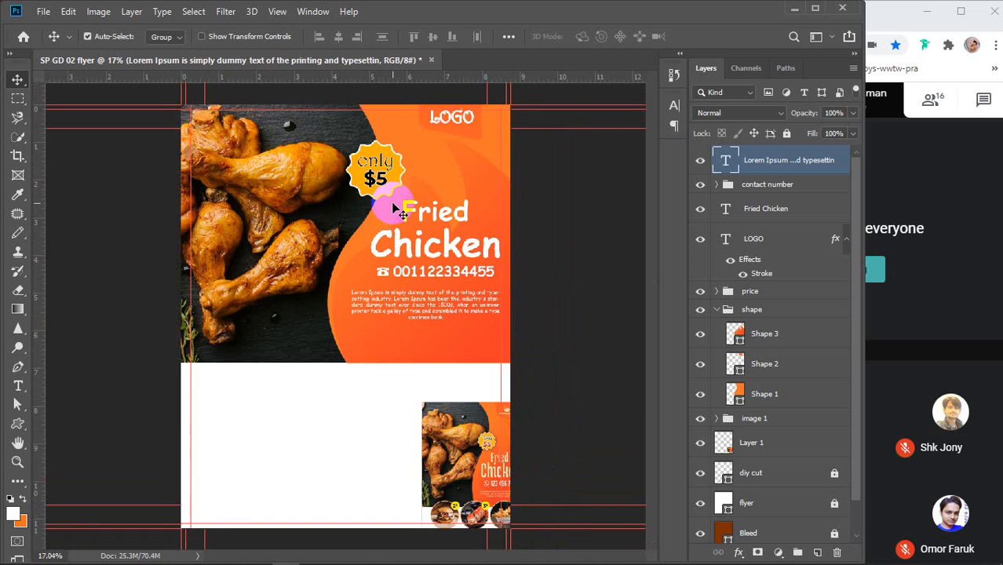
Step: Check the food circles in the reference flyer, switch to Chrome, close the Lorem Ipsum page and search Google Images for "burger"
{"action": "scroll", "coordinate": [459, 480], "scroll_direction": "up", "scroll_amount": 4}
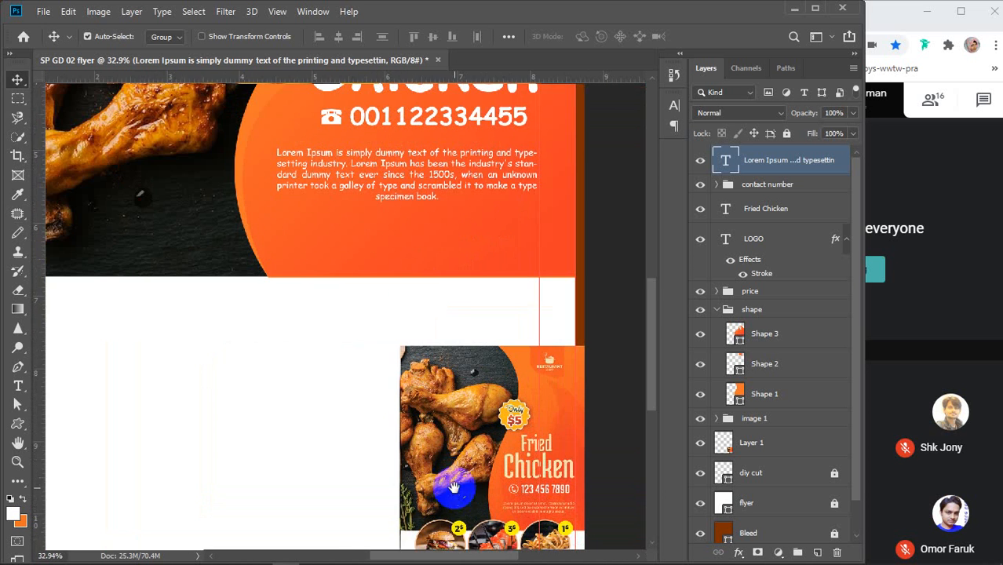
{"action": "scroll", "coordinate": [454, 486], "scroll_direction": "down", "scroll_amount": 1}
{"action": "scroll", "coordinate": [474, 432], "scroll_direction": "up", "scroll_amount": 3}
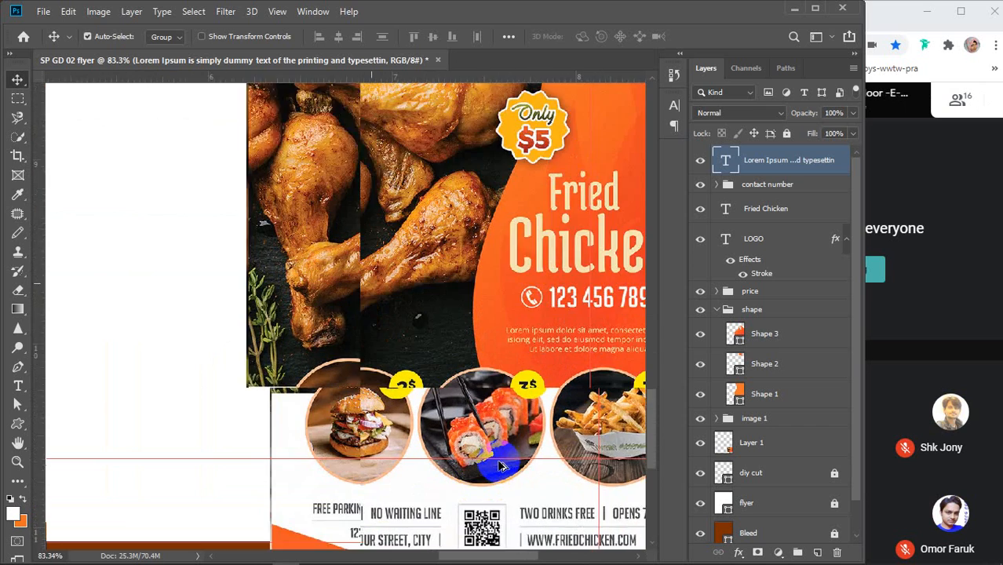
{"action": "scroll", "coordinate": [502, 466], "scroll_direction": "up", "scroll_amount": 2}
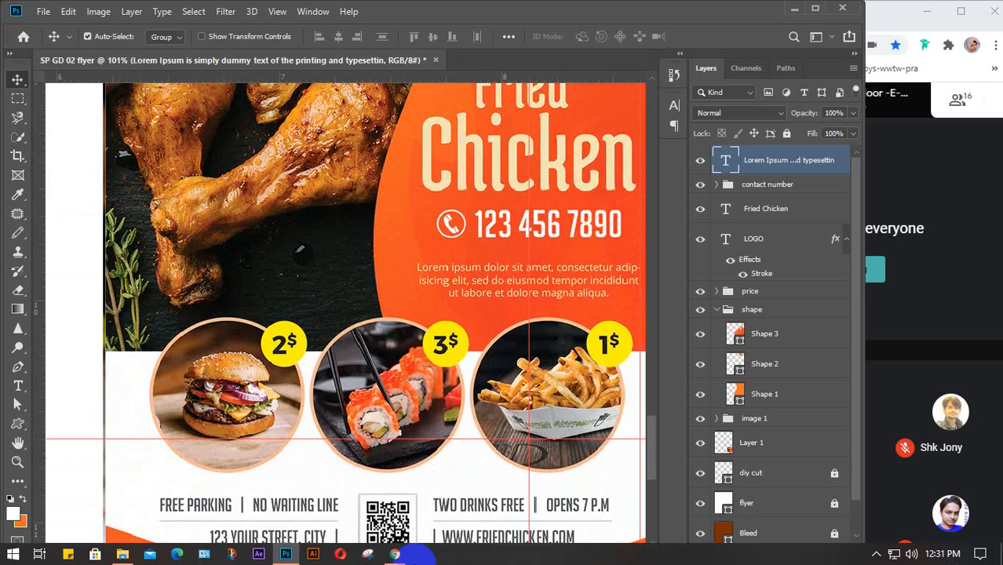
{"action": "left_click", "coordinate": [394, 549]}
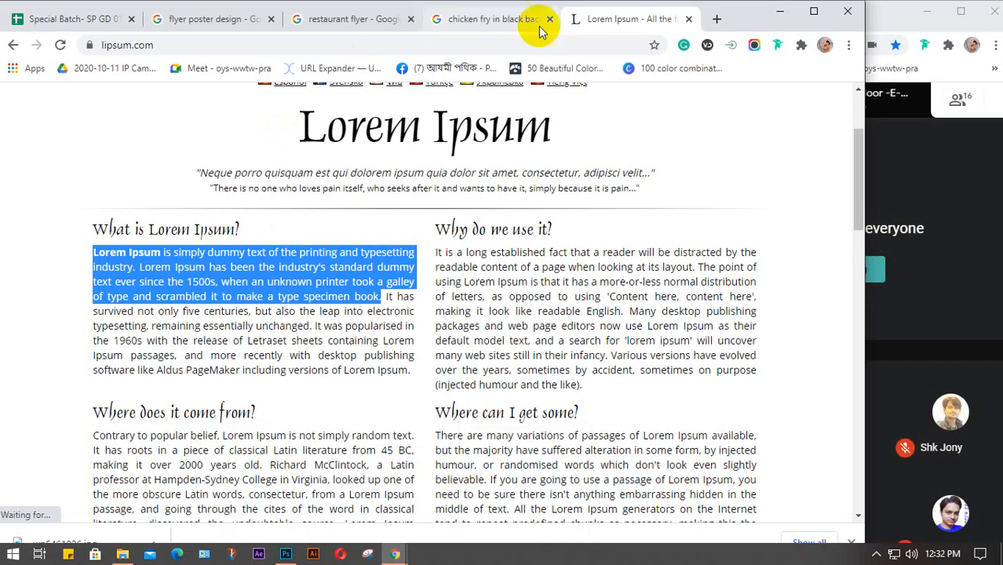
{"action": "left_click", "coordinate": [690, 18]}
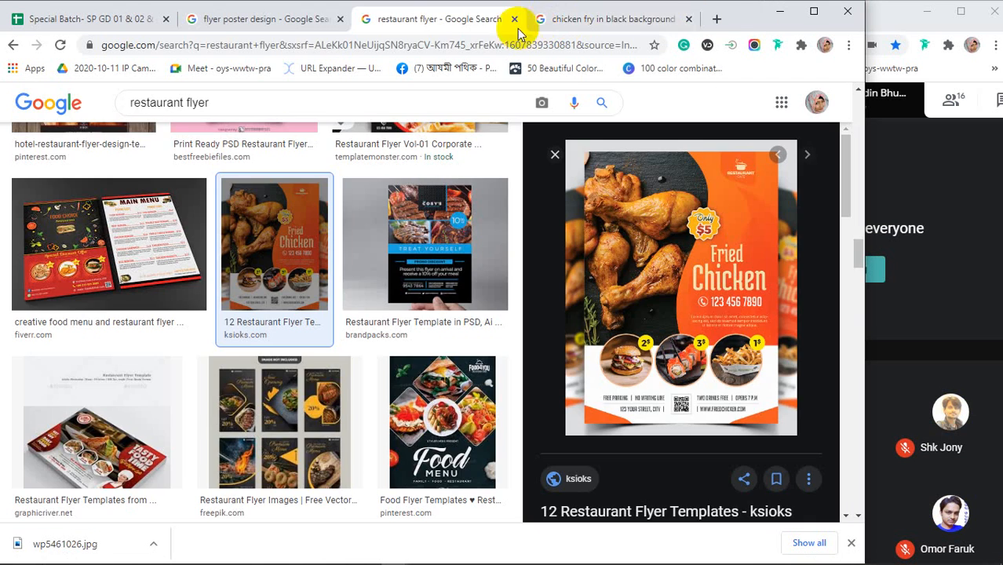
{"action": "left_click", "coordinate": [571, 20]}
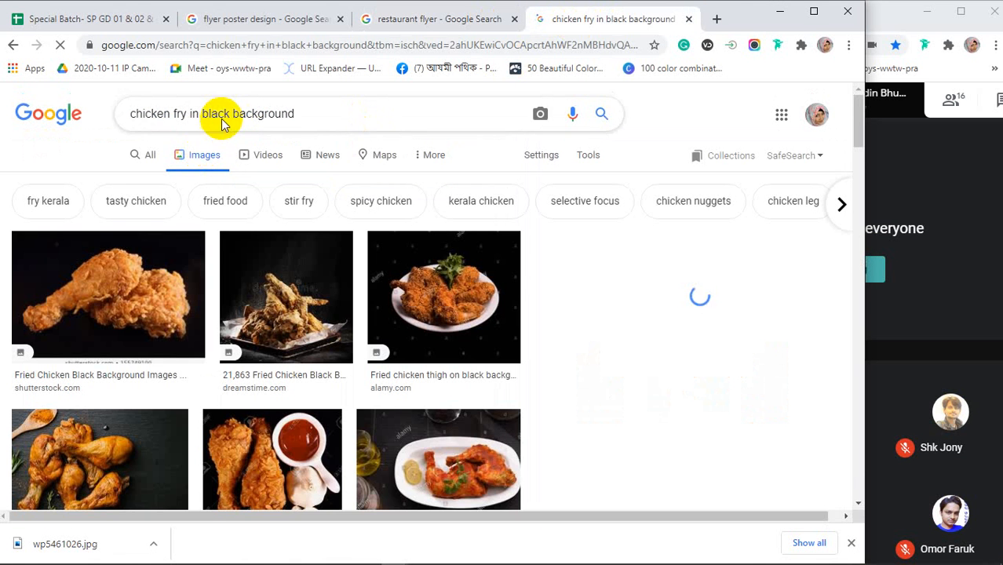
{"action": "left_click_drag", "start_coordinate": [309, 114], "coordinate": [116, 101]}
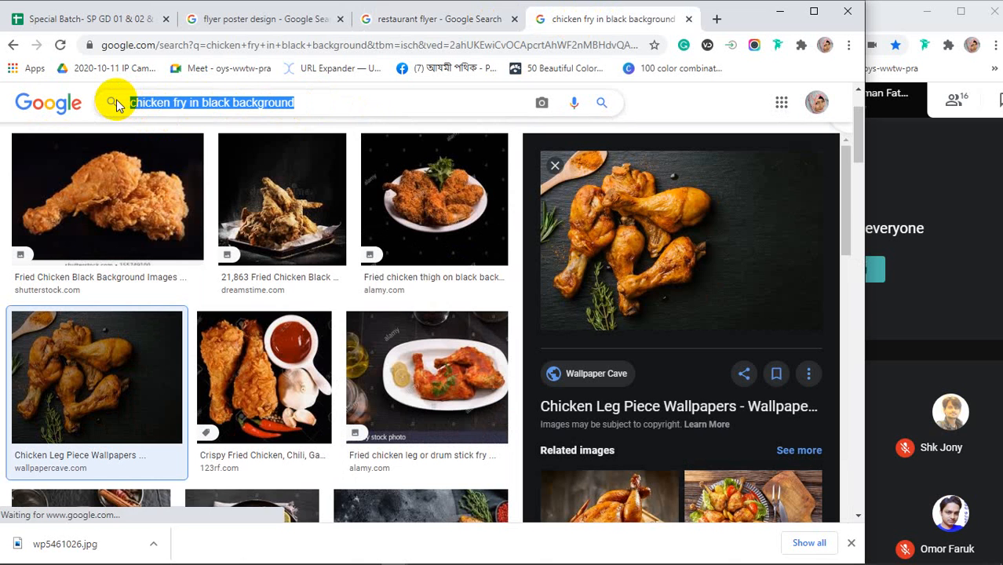
{"action": "type", "text": "burger"}
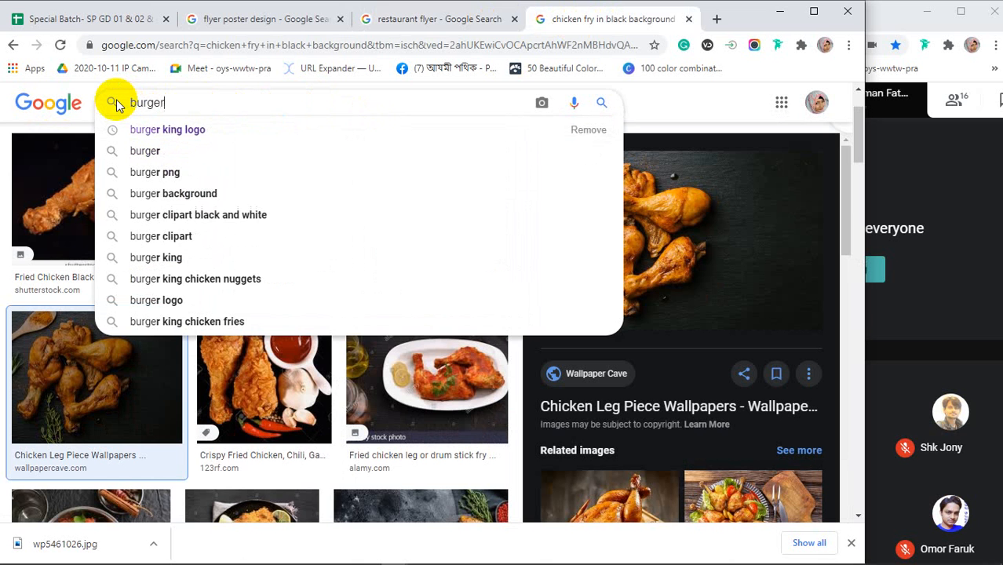
{"action": "key", "text": "Return"}
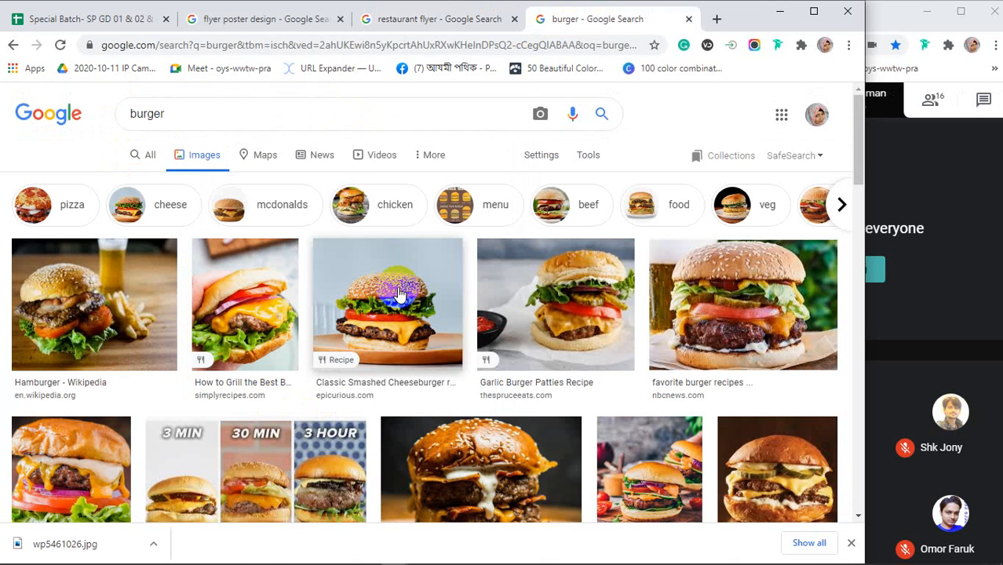
Step: Copy the Classic Smashed Cheeseburger image from the search results and paste it into the flyer document in Photoshop
{"action": "left_click", "coordinate": [396, 289]}
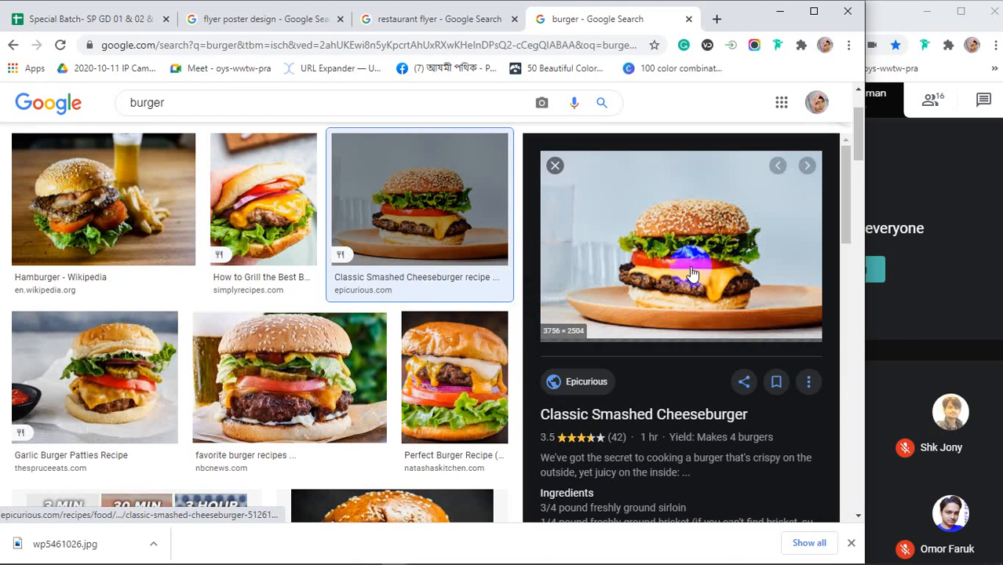
{"action": "right_click", "coordinate": [672, 219]}
{"action": "left_click", "coordinate": [694, 370]}
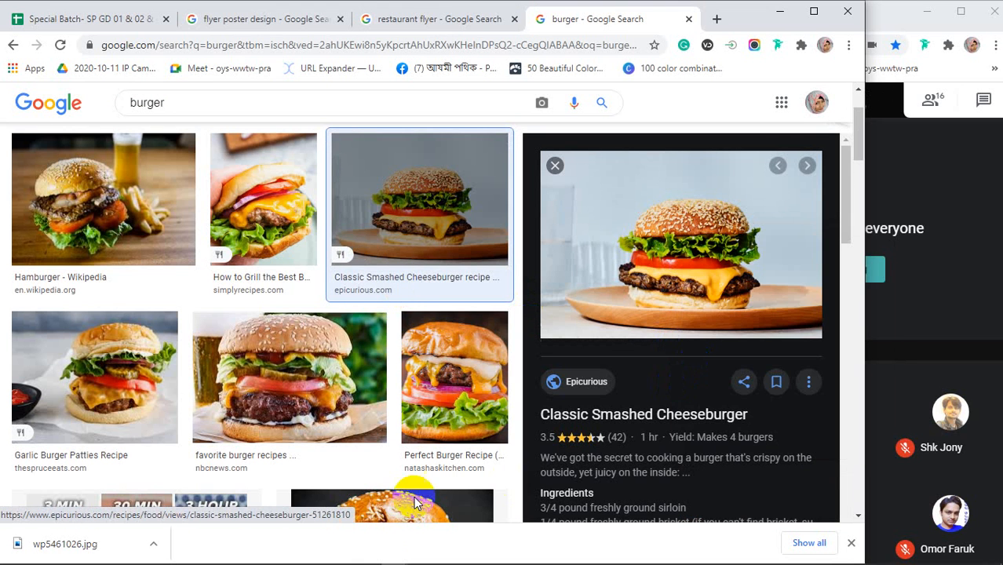
{"action": "left_click", "coordinate": [286, 554]}
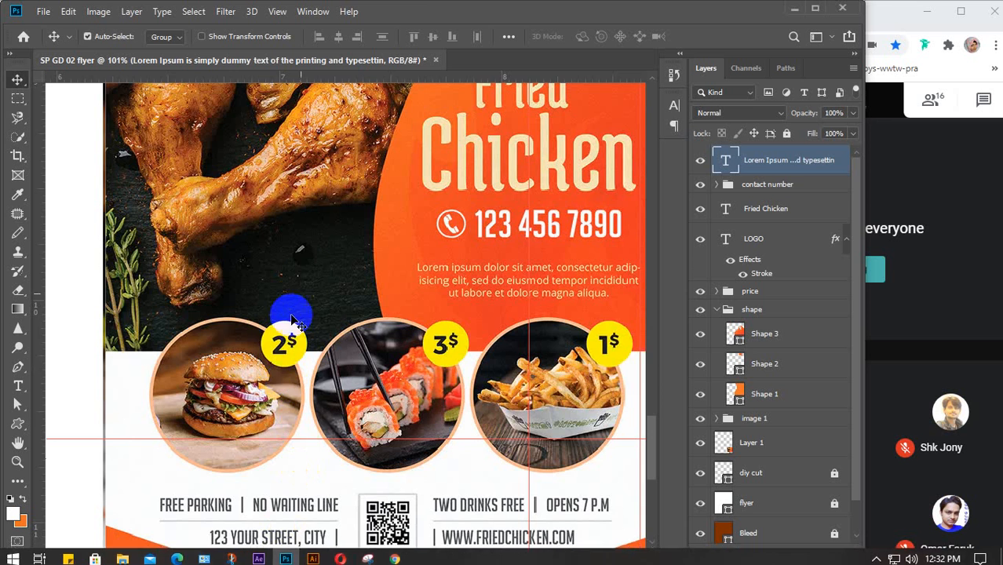
{"action": "key", "text": "ctrl+v"}
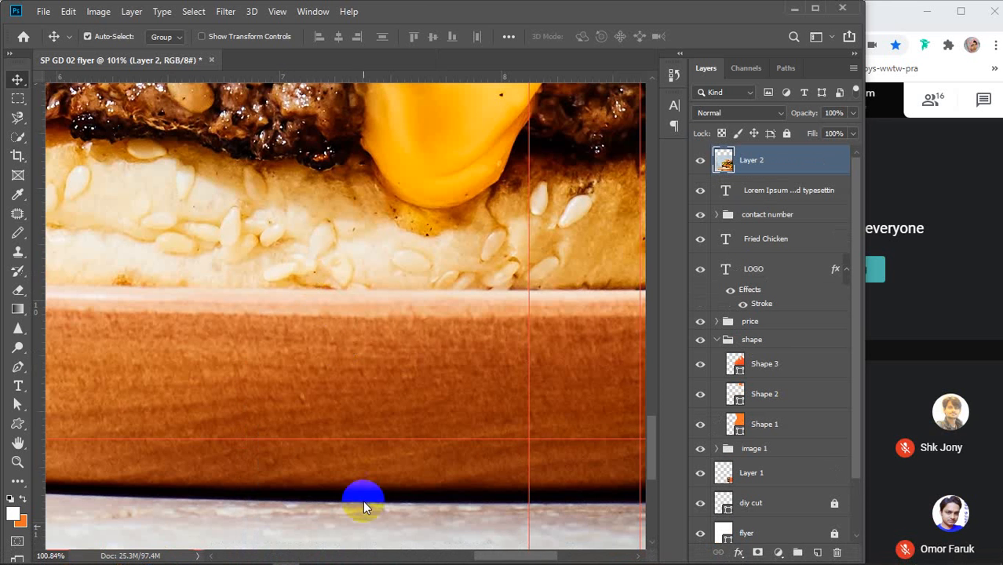
Step: Switch back to Chrome and search Google Images for "sushi"
{"action": "left_click", "coordinate": [394, 555]}
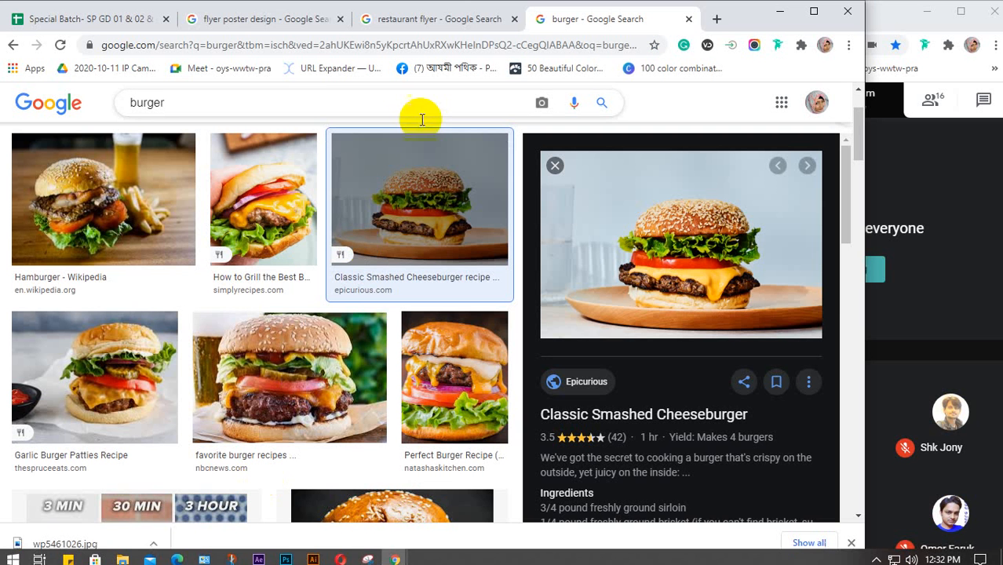
{"action": "double_click", "coordinate": [130, 107]}
{"action": "type", "text": "s"}
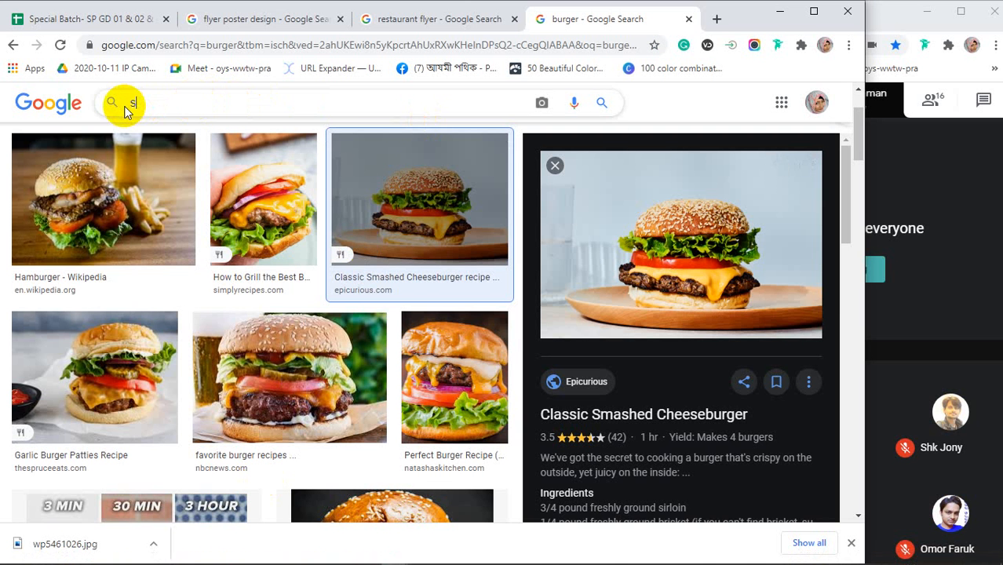
{"action": "type", "text": "ushi"}
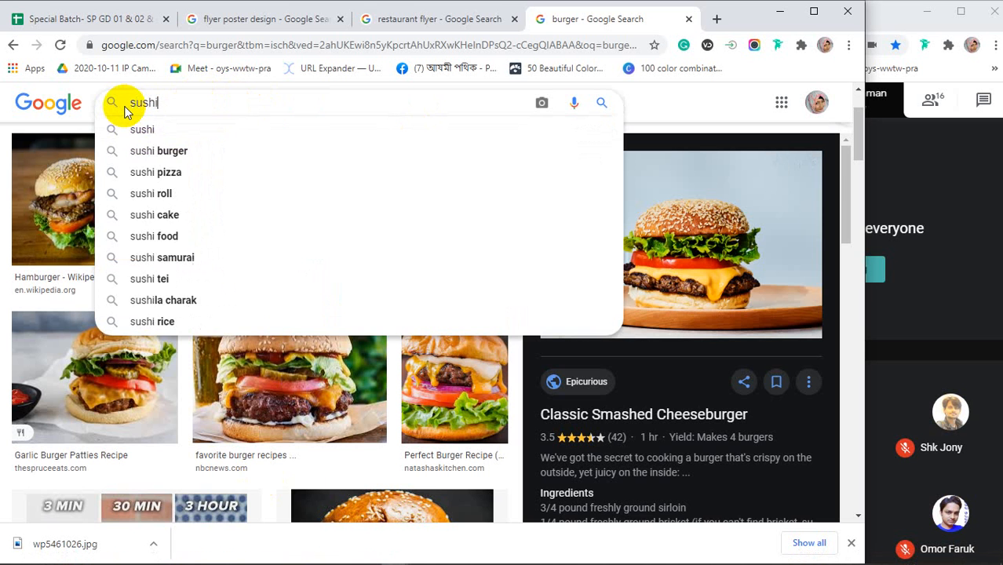
{"action": "key", "text": "Return"}
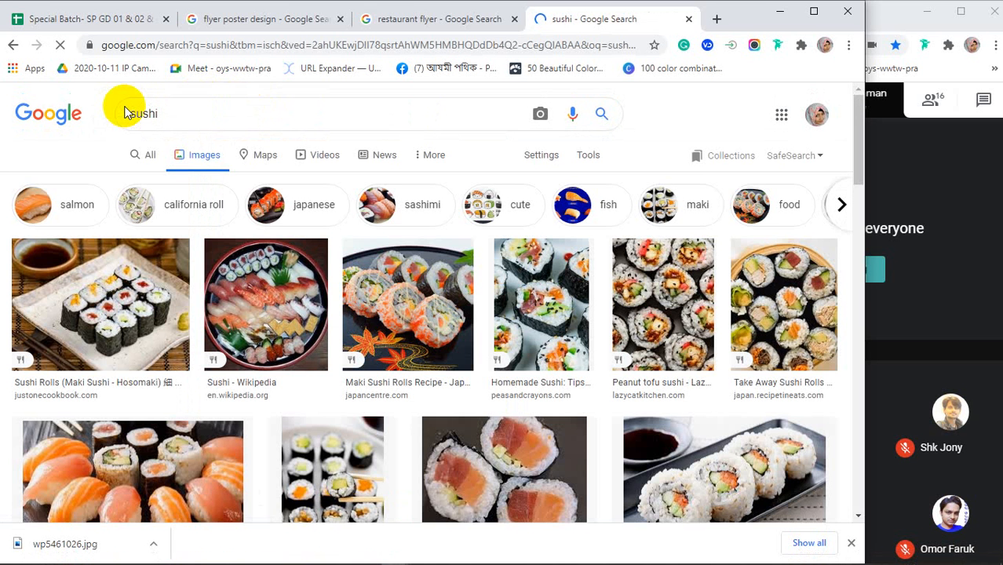
Step: Open the preview of the Dragon Roll photo from Just One Cookbook in the sushi image results
{"action": "scroll", "coordinate": [298, 279], "scroll_direction": "down", "scroll_amount": 1}
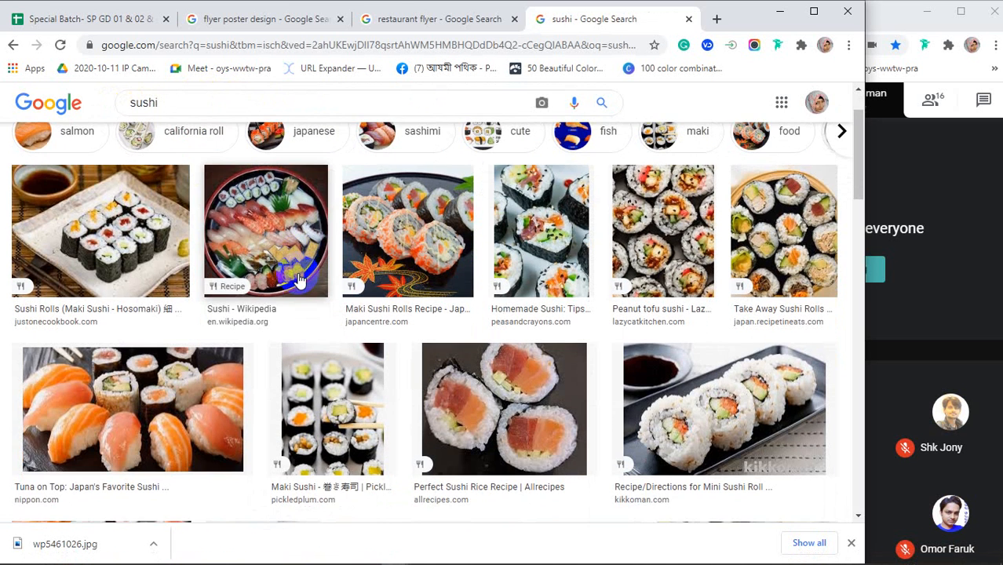
{"action": "scroll", "coordinate": [298, 279], "scroll_direction": "down", "scroll_amount": 5}
{"action": "scroll", "coordinate": [298, 279], "scroll_direction": "down", "scroll_amount": 1}
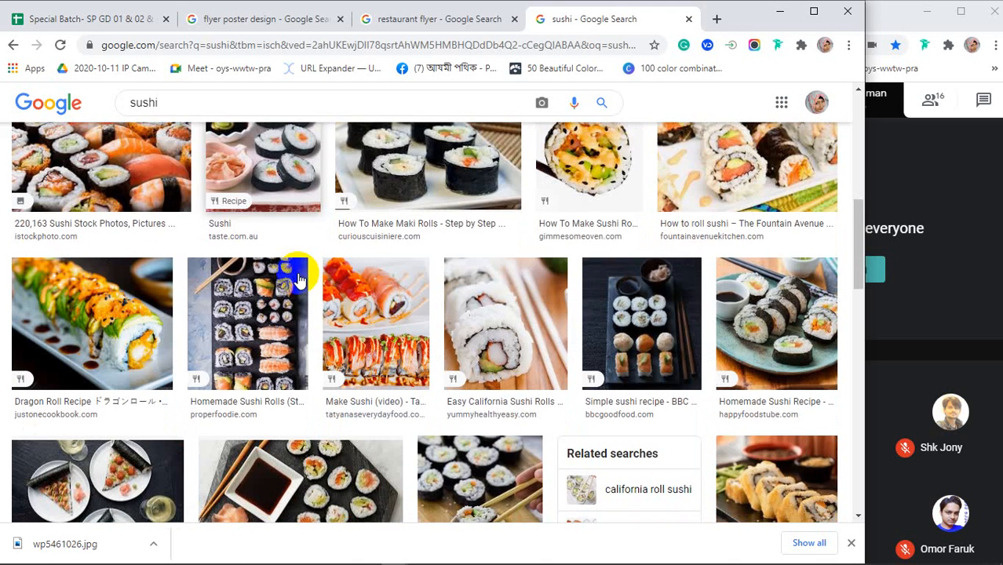
{"action": "scroll", "coordinate": [298, 278], "scroll_direction": "down", "scroll_amount": 1}
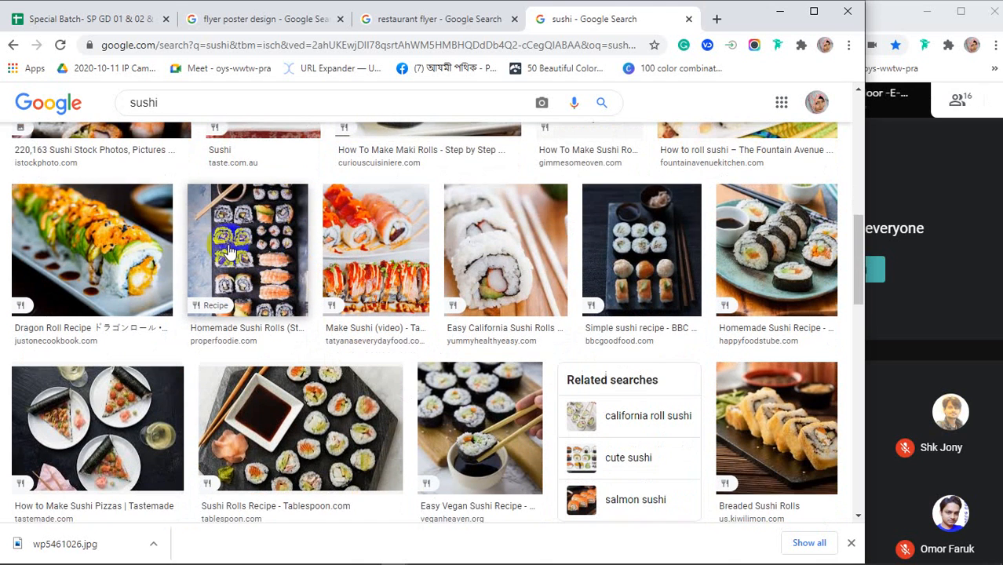
{"action": "left_click", "coordinate": [114, 236]}
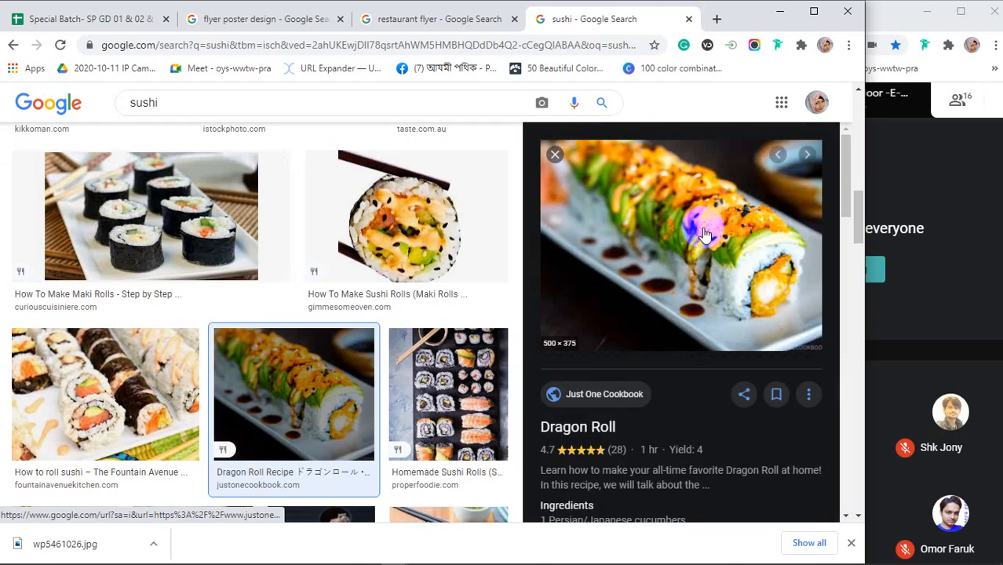
Step: Look through the Dragon Roll related images and the further sushi results for a suitable photo
{"action": "scroll", "coordinate": [703, 233], "scroll_direction": "down", "scroll_amount": 10}
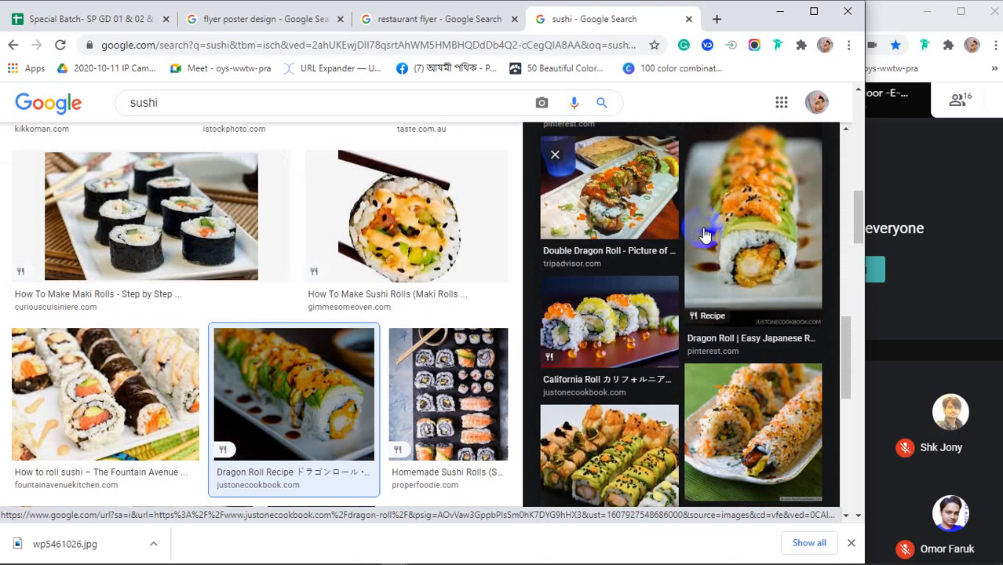
{"action": "scroll", "coordinate": [704, 233], "scroll_direction": "down", "scroll_amount": 3}
{"action": "scroll", "coordinate": [704, 234], "scroll_direction": "down", "scroll_amount": 3}
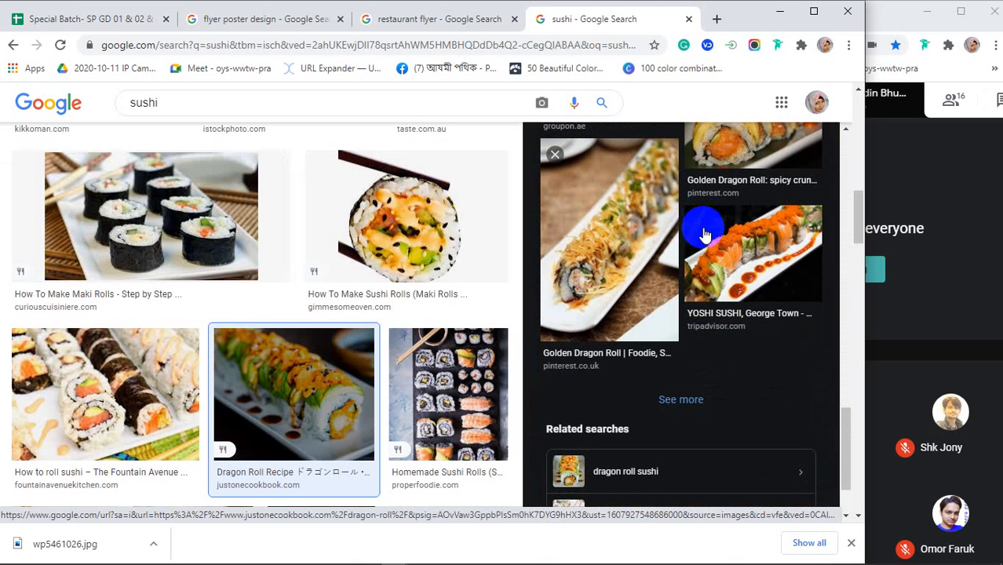
{"action": "scroll", "coordinate": [370, 294], "scroll_direction": "down", "scroll_amount": 7}
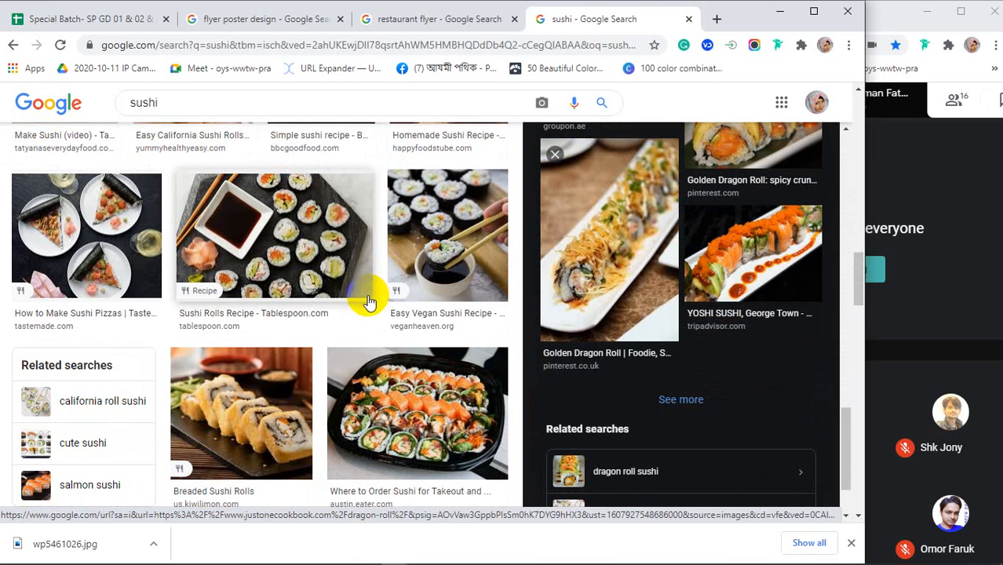
{"action": "scroll", "coordinate": [370, 302], "scroll_direction": "down", "scroll_amount": 7}
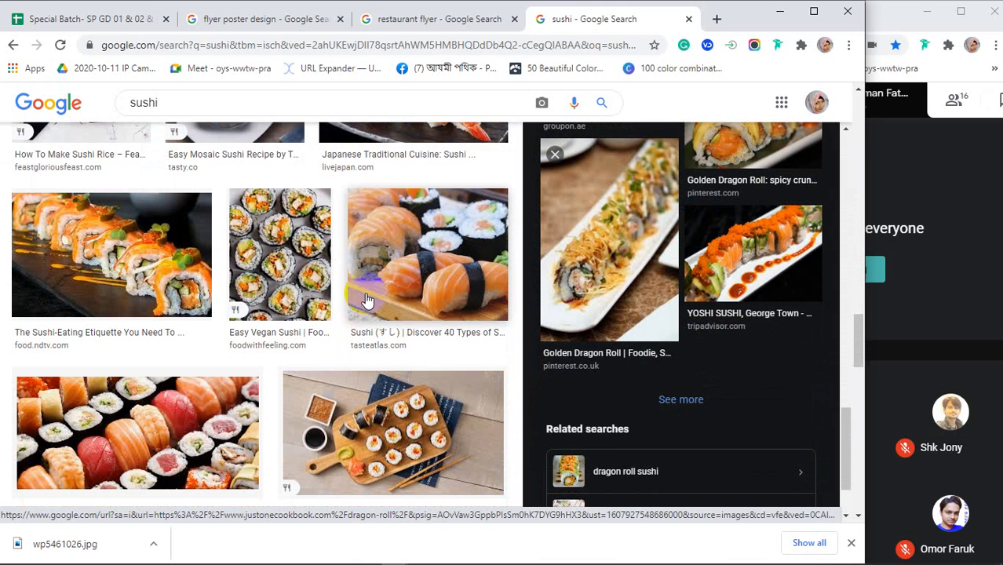
{"action": "scroll", "coordinate": [682, 292], "scroll_direction": "up", "scroll_amount": 10}
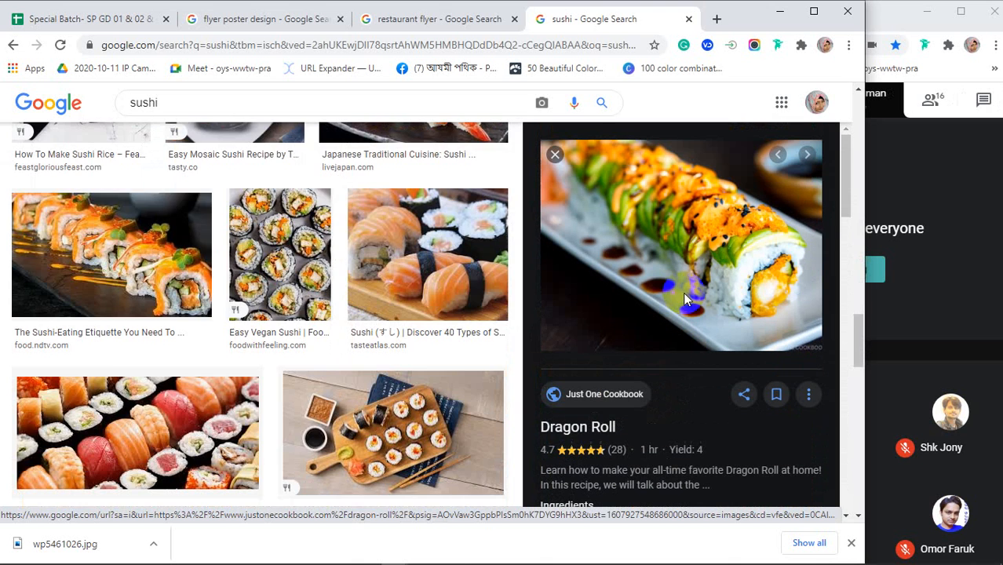
{"action": "scroll", "coordinate": [683, 292], "scroll_direction": "up", "scroll_amount": 3}
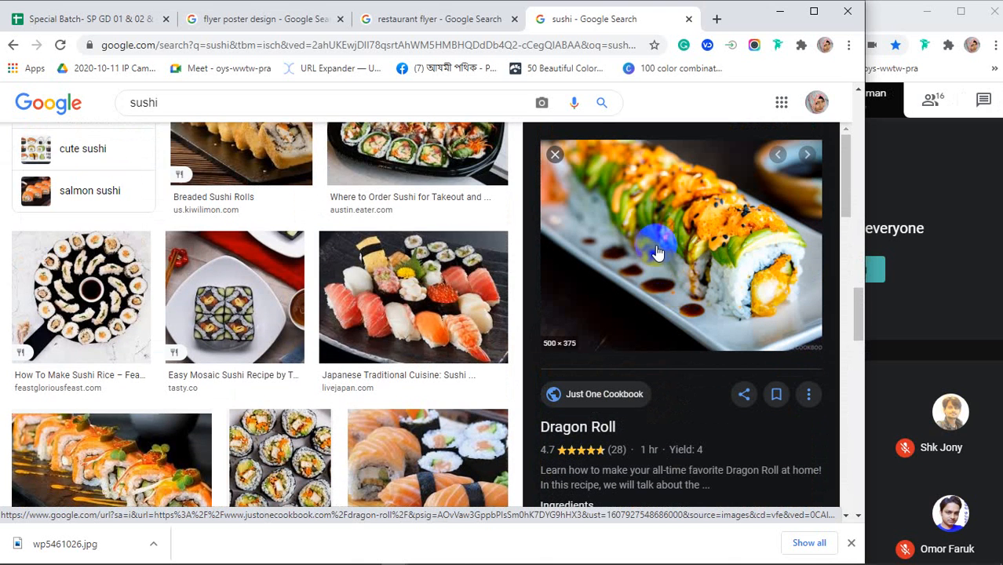
{"action": "scroll", "coordinate": [318, 317], "scroll_direction": "down", "scroll_amount": 6}
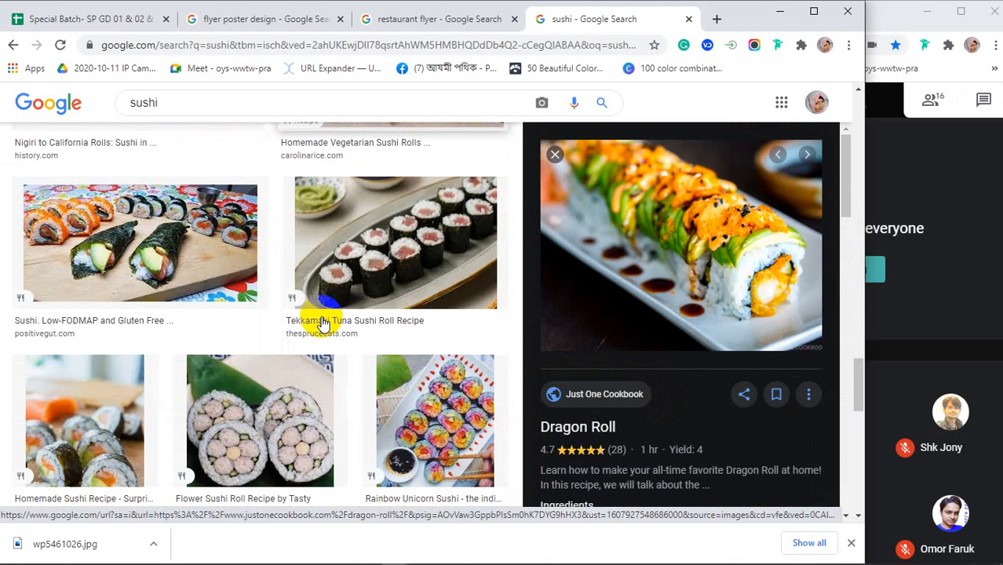
{"action": "scroll", "coordinate": [322, 322], "scroll_direction": "down", "scroll_amount": 5}
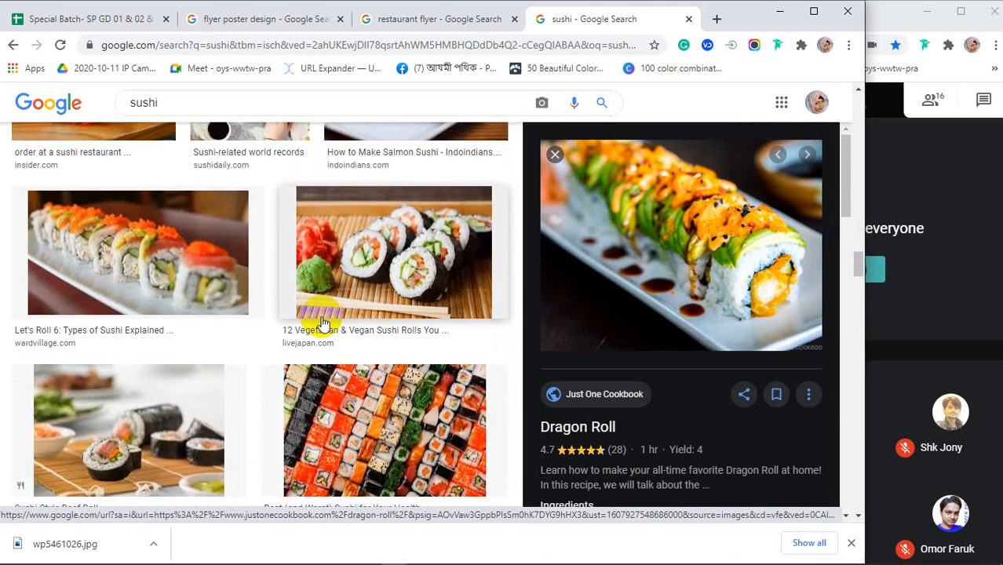
{"action": "scroll", "coordinate": [322, 321], "scroll_direction": "down", "scroll_amount": 3}
{"action": "scroll", "coordinate": [683, 289], "scroll_direction": "down", "scroll_amount": 6}
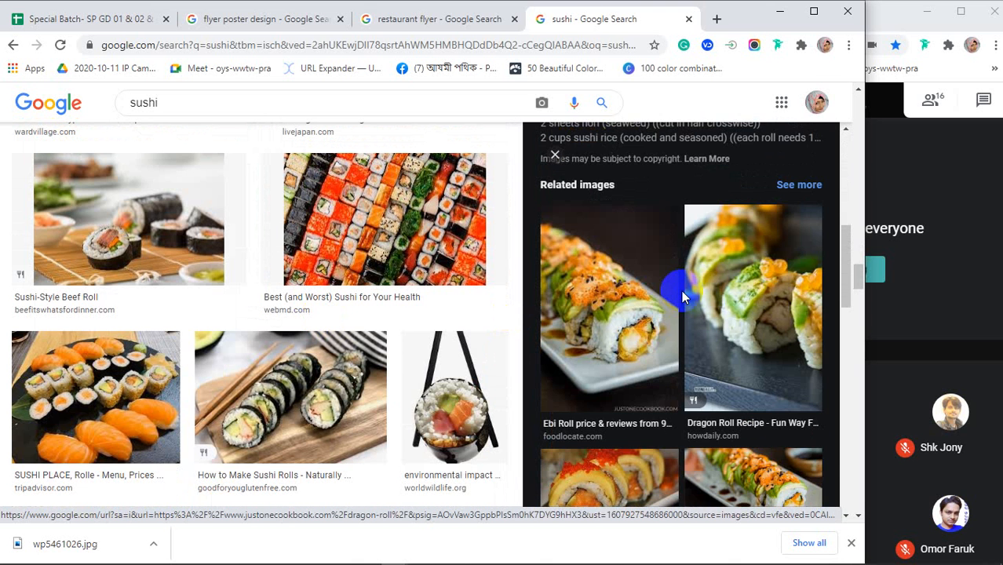
{"action": "scroll", "coordinate": [681, 292], "scroll_direction": "down", "scroll_amount": 3}
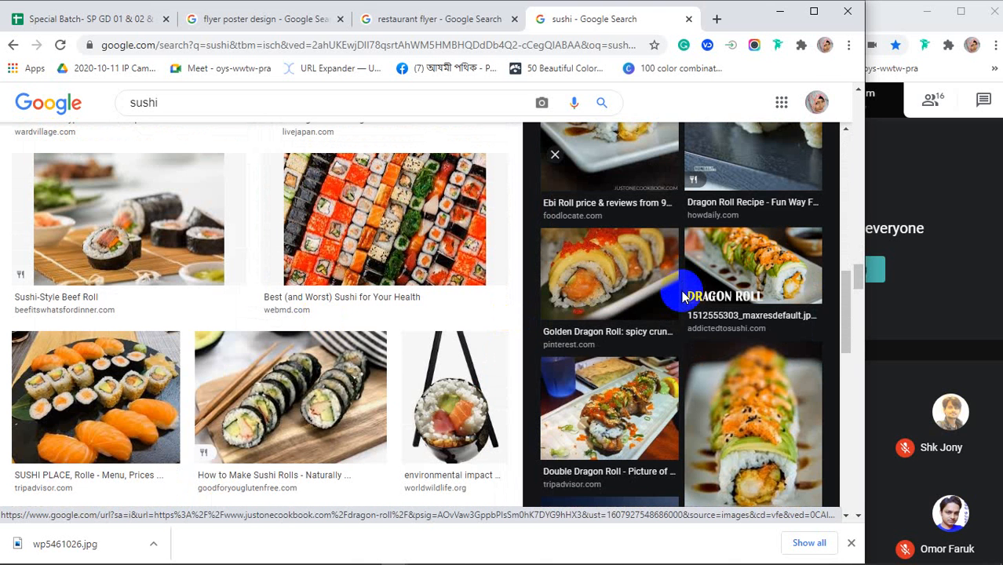
{"action": "scroll", "coordinate": [683, 296], "scroll_direction": "down", "scroll_amount": 4}
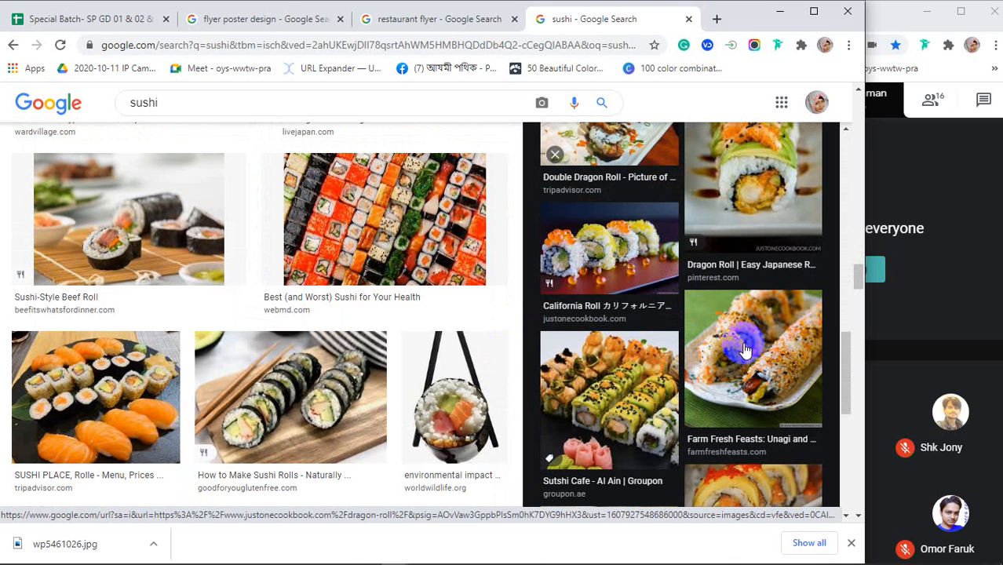
Step: Copy the previewed Dragon Roll image and paste it into the flyer document in Photoshop
{"action": "scroll", "coordinate": [745, 350], "scroll_direction": "up", "scroll_amount": 10}
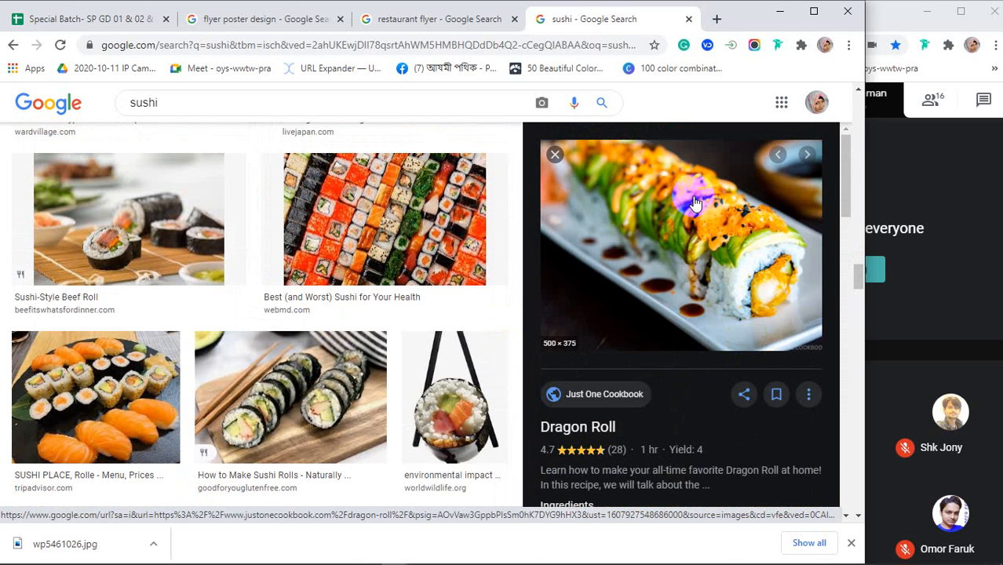
{"action": "right_click", "coordinate": [693, 198]}
{"action": "left_click", "coordinate": [709, 343]}
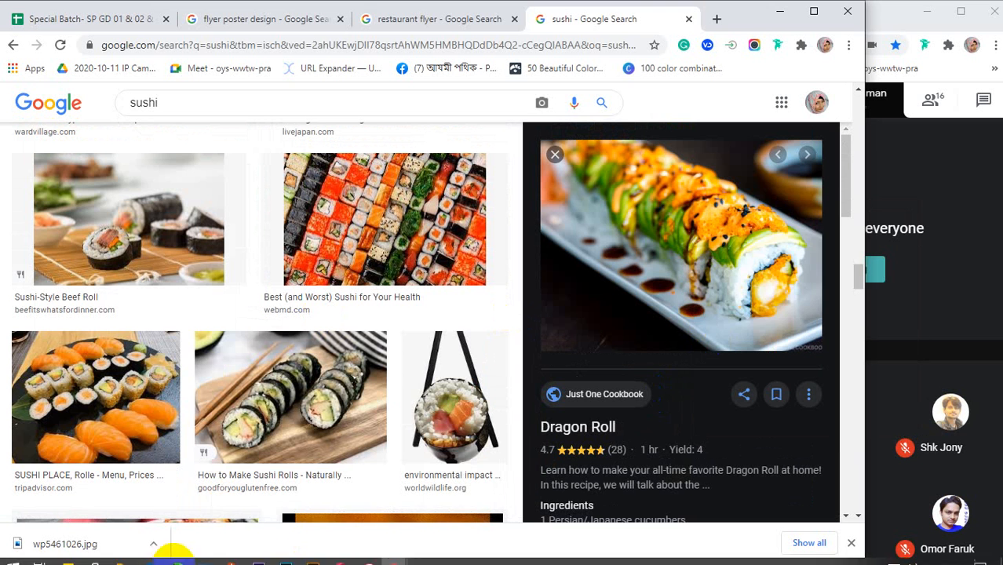
{"action": "left_click", "coordinate": [284, 551]}
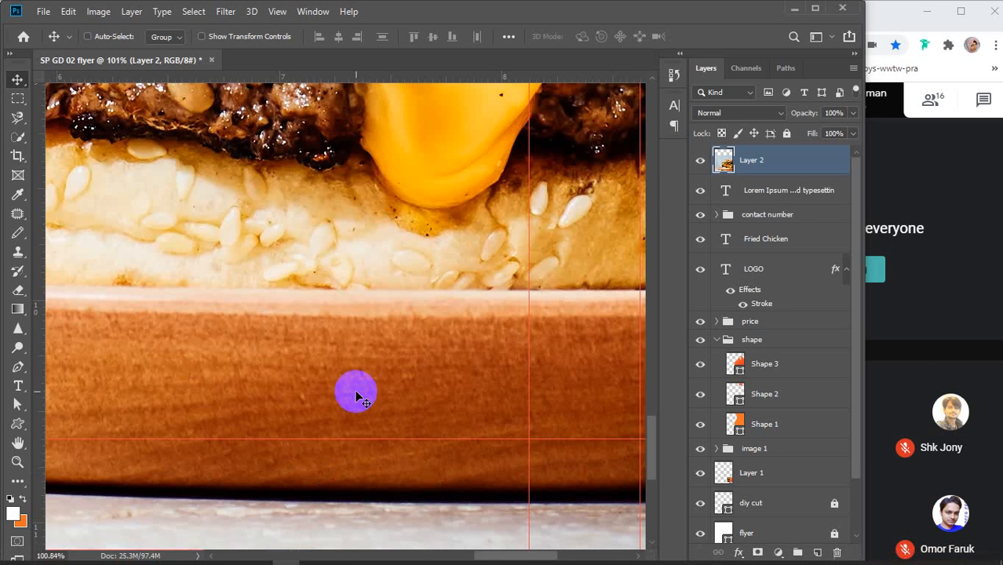
{"action": "key", "text": "ctrl+v"}
Step: Switch back to Chrome and search Google Images for "french fry"
{"action": "mouse_move", "coordinate": [287, 556]}
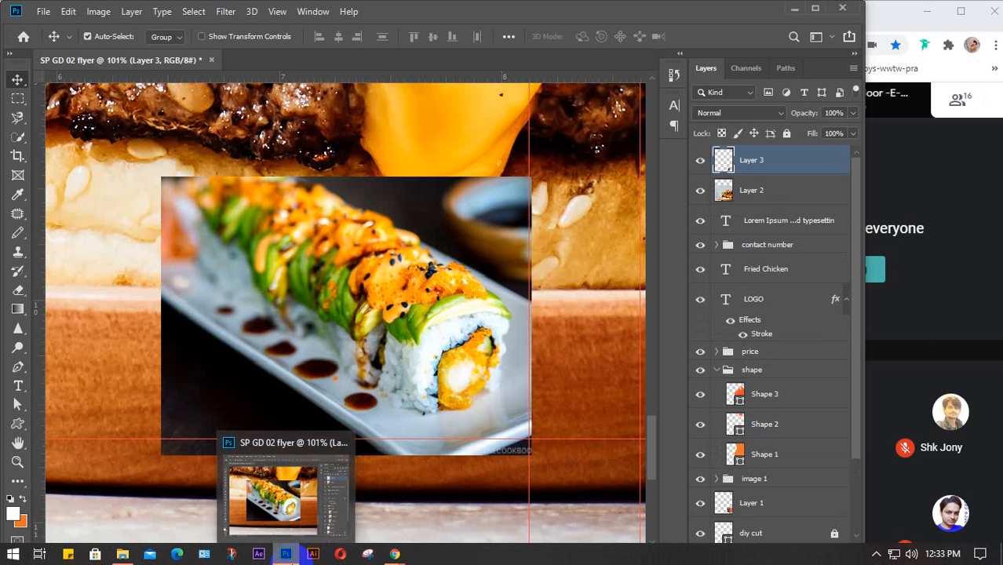
{"action": "mouse_move", "coordinate": [394, 554]}
{"action": "left_click", "coordinate": [273, 490]}
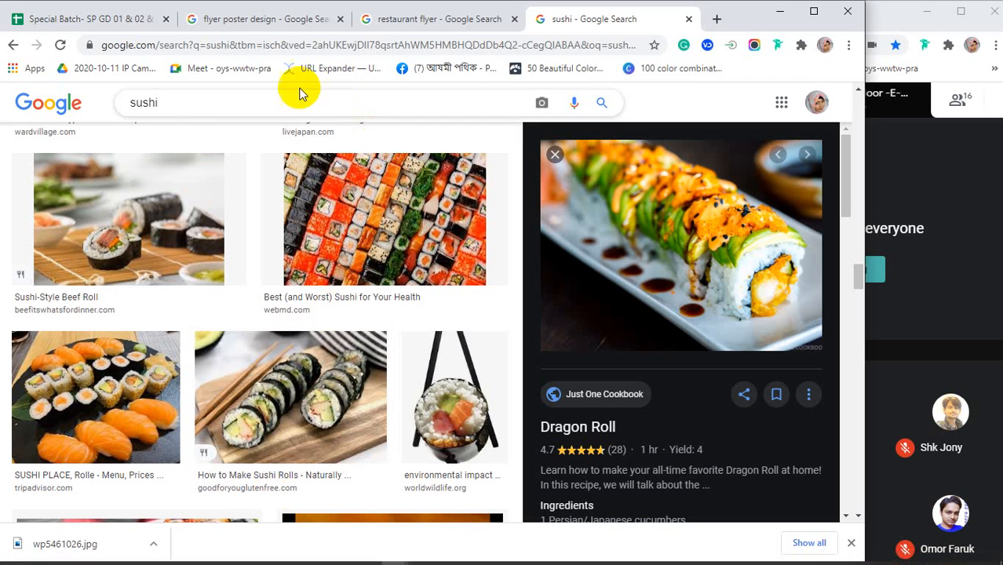
{"action": "left_click", "coordinate": [190, 100]}
{"action": "left_click_drag", "start_coordinate": [190, 100], "coordinate": [97, 107]}
{"action": "type", "text": "fr"}
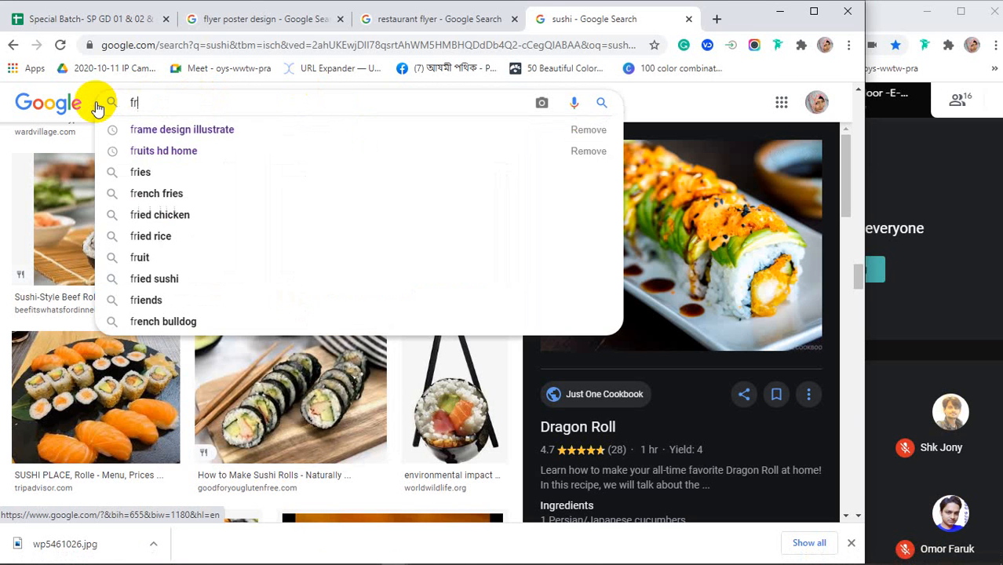
{"action": "type", "text": "ench fry"}
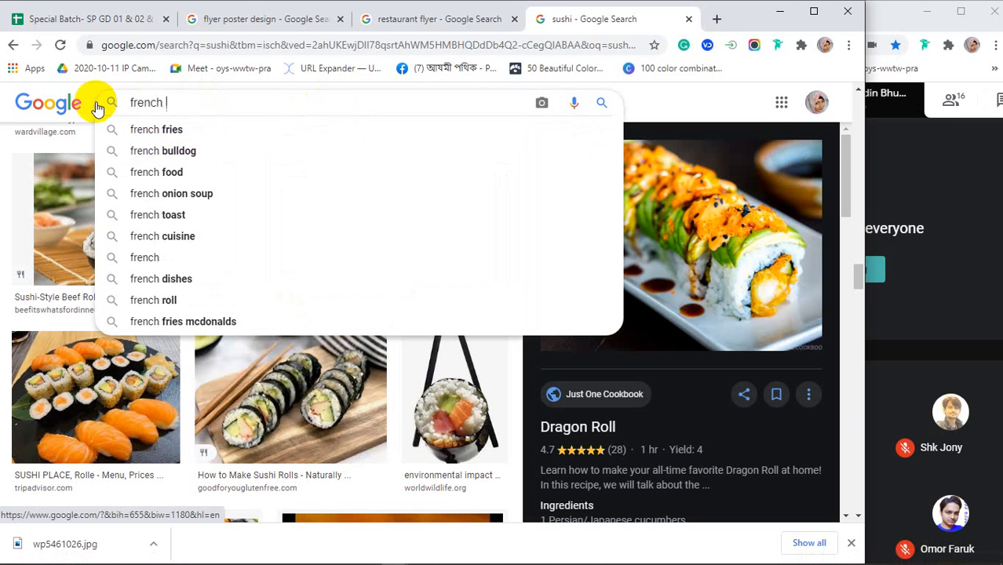
{"action": "key", "text": "Return"}
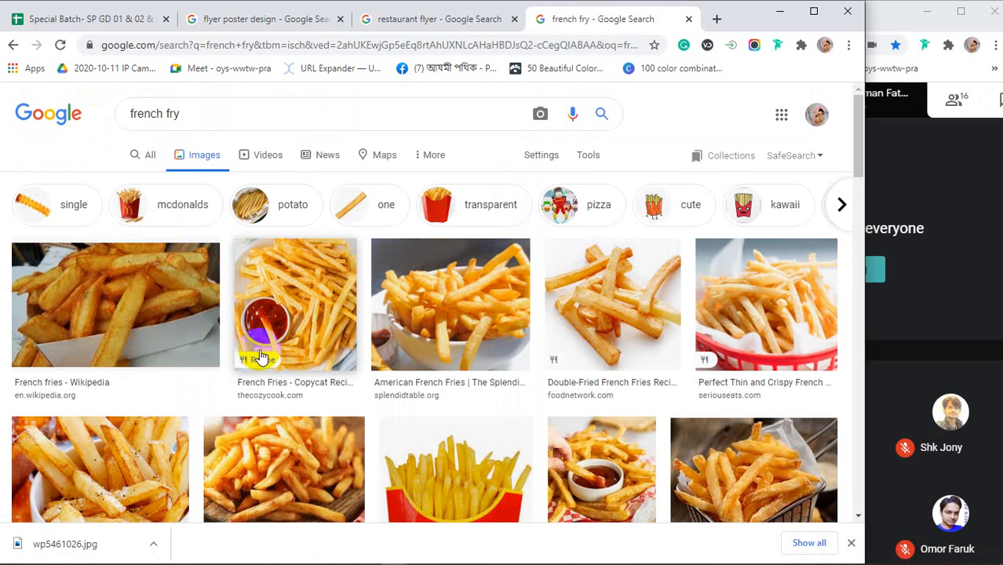
Step: Browse the french fry results and open the preview of the Tomato French Fry photo from IndiaMART
{"action": "scroll", "coordinate": [264, 357], "scroll_direction": "down", "scroll_amount": 1}
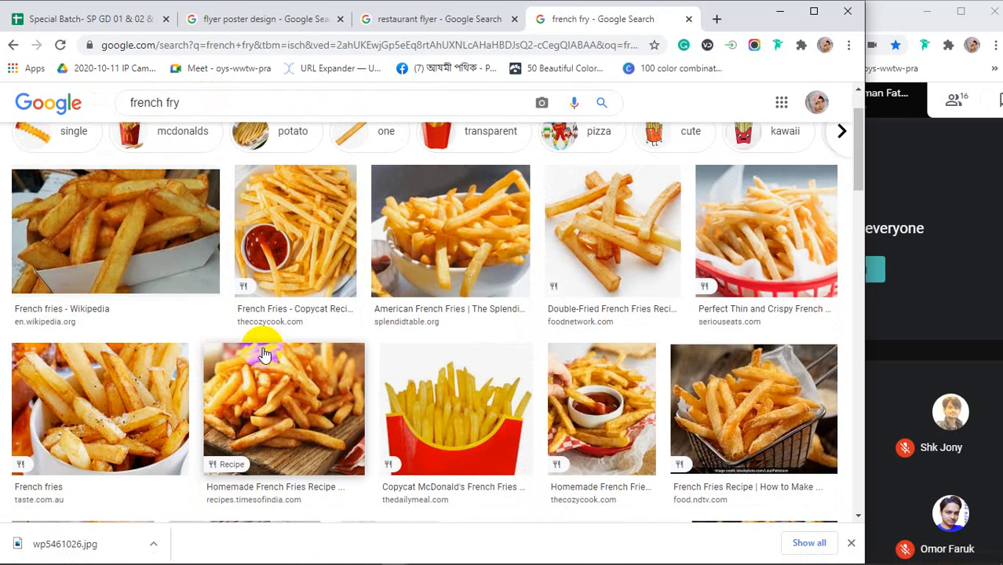
{"action": "scroll", "coordinate": [263, 355], "scroll_direction": "down", "scroll_amount": 2}
{"action": "scroll", "coordinate": [263, 356], "scroll_direction": "down", "scroll_amount": 2}
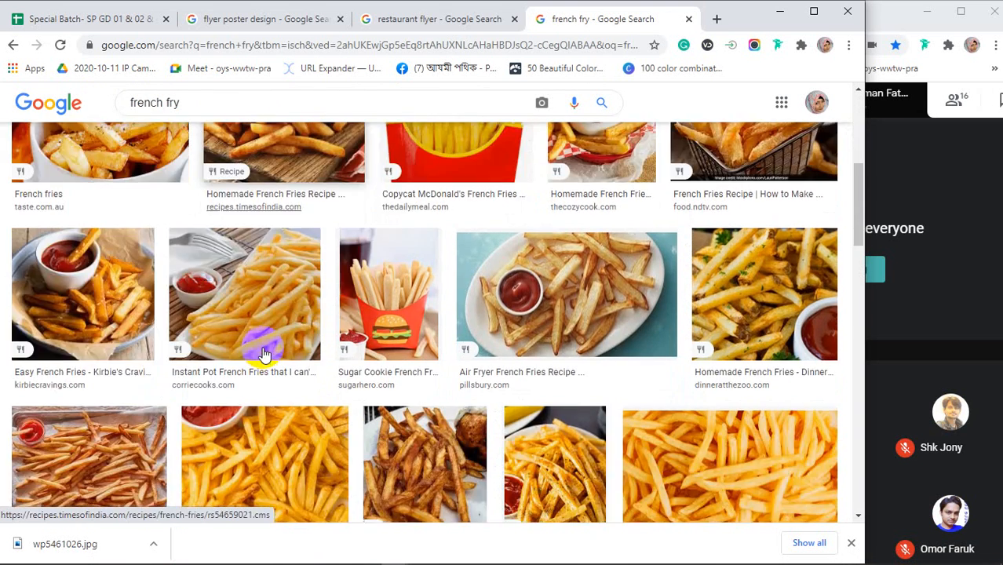
{"action": "scroll", "coordinate": [264, 356], "scroll_direction": "down", "scroll_amount": 2}
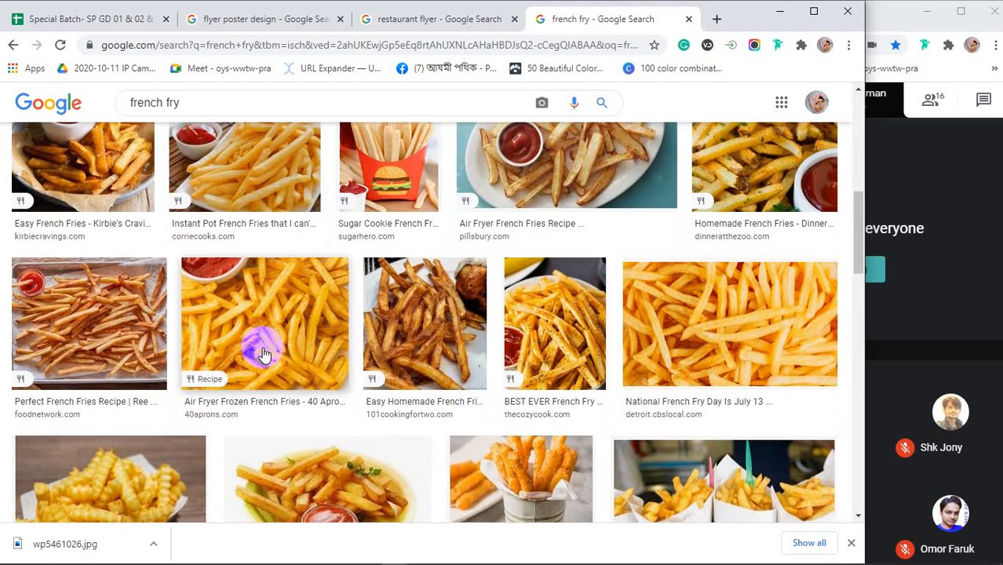
{"action": "scroll", "coordinate": [263, 356], "scroll_direction": "down", "scroll_amount": 2}
{"action": "scroll", "coordinate": [265, 355], "scroll_direction": "down", "scroll_amount": 2}
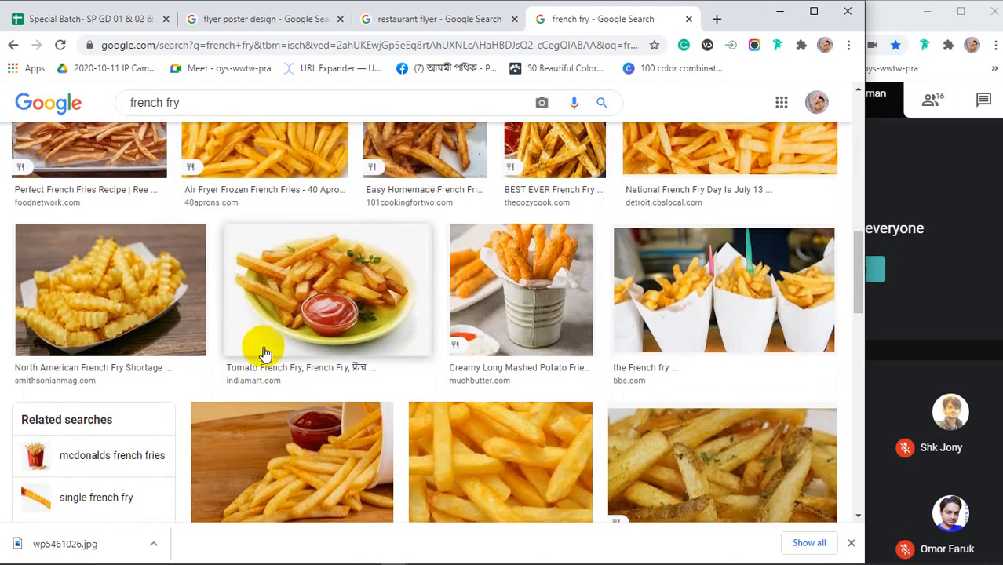
{"action": "left_click", "coordinate": [325, 273]}
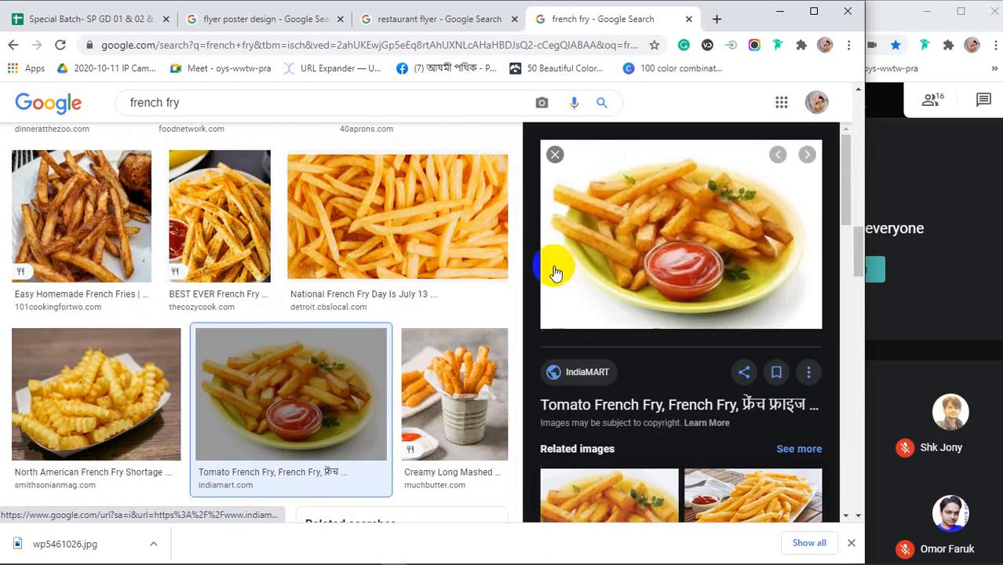
Step: Examine the related images of the Tomato French Fry photo and the further french fry results for a suitable picture
{"action": "scroll", "coordinate": [634, 268], "scroll_direction": "down", "scroll_amount": 3}
{"action": "scroll", "coordinate": [637, 270], "scroll_direction": "down", "scroll_amount": 4}
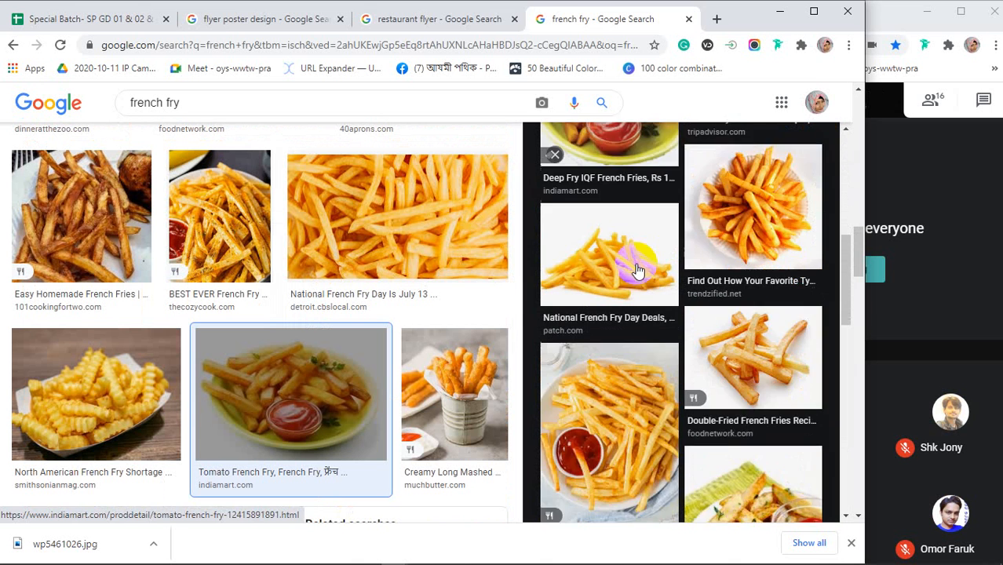
{"action": "scroll", "coordinate": [637, 270], "scroll_direction": "down", "scroll_amount": 2}
{"action": "scroll", "coordinate": [331, 264], "scroll_direction": "down", "scroll_amount": 4}
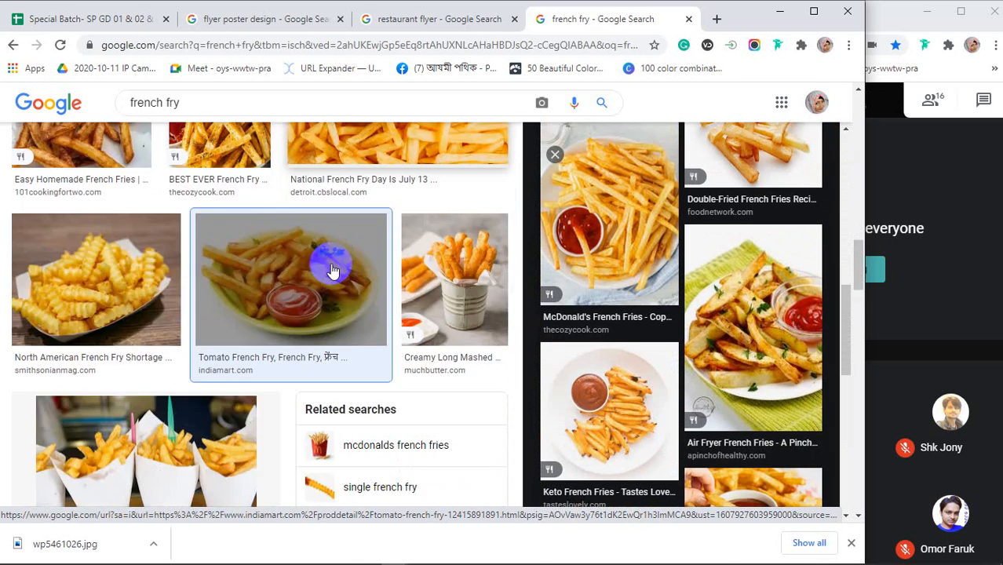
{"action": "scroll", "coordinate": [587, 273], "scroll_direction": "down", "scroll_amount": 3}
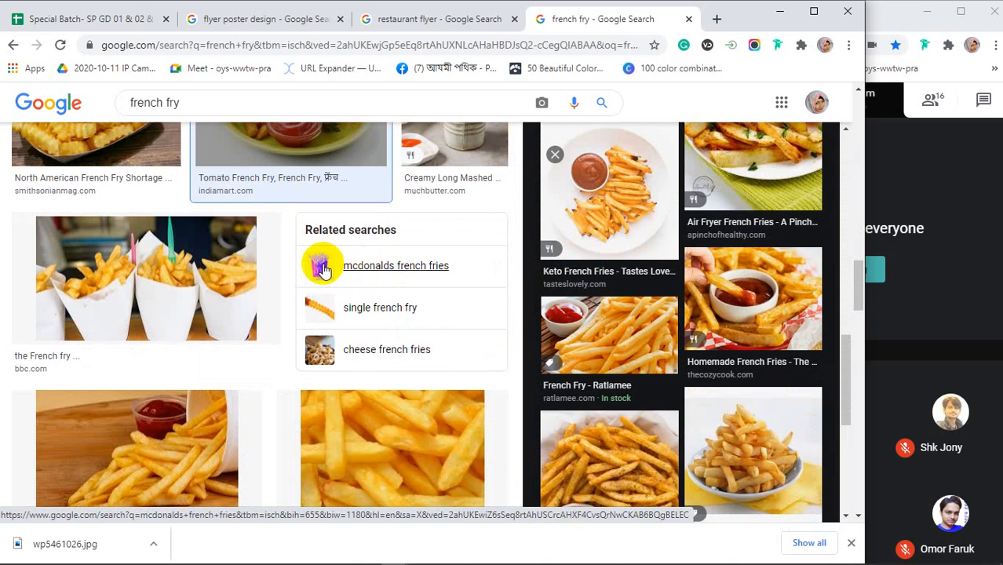
{"action": "scroll", "coordinate": [321, 268], "scroll_direction": "down", "scroll_amount": 3}
{"action": "scroll", "coordinate": [588, 284], "scroll_direction": "down", "scroll_amount": 2}
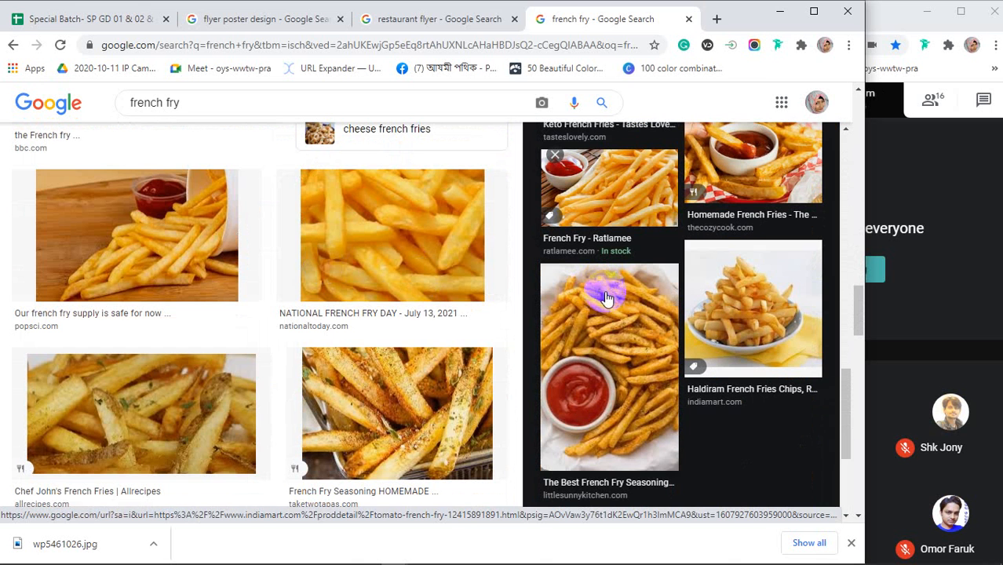
{"action": "scroll", "coordinate": [276, 298], "scroll_direction": "down", "scroll_amount": 4}
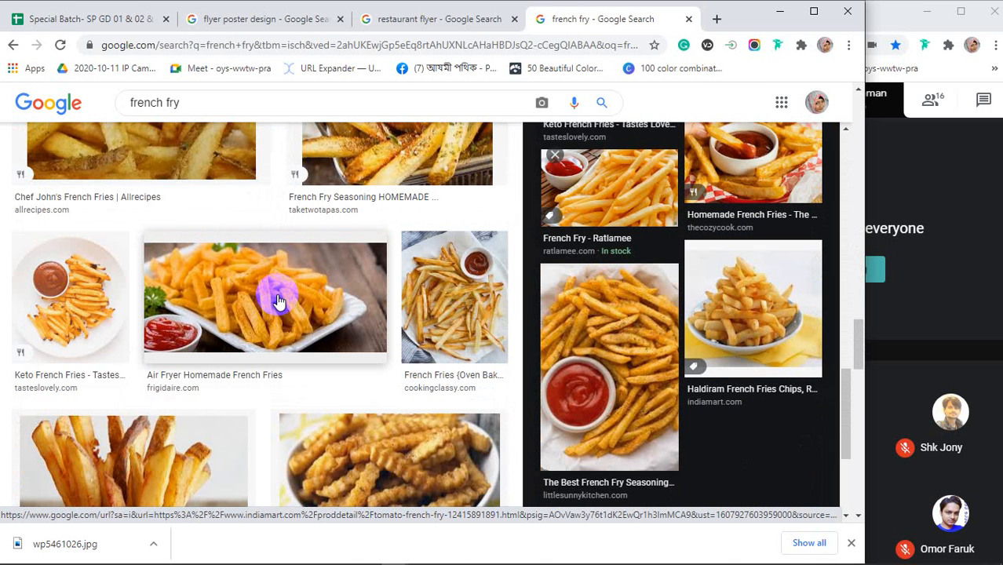
Step: Preview the Air Fryer Homemade French Fries photo and open the Times Food French Fries Recipe photo from its related images
{"action": "left_click", "coordinate": [279, 300]}
{"action": "scroll", "coordinate": [729, 264], "scroll_direction": "down", "scroll_amount": 4}
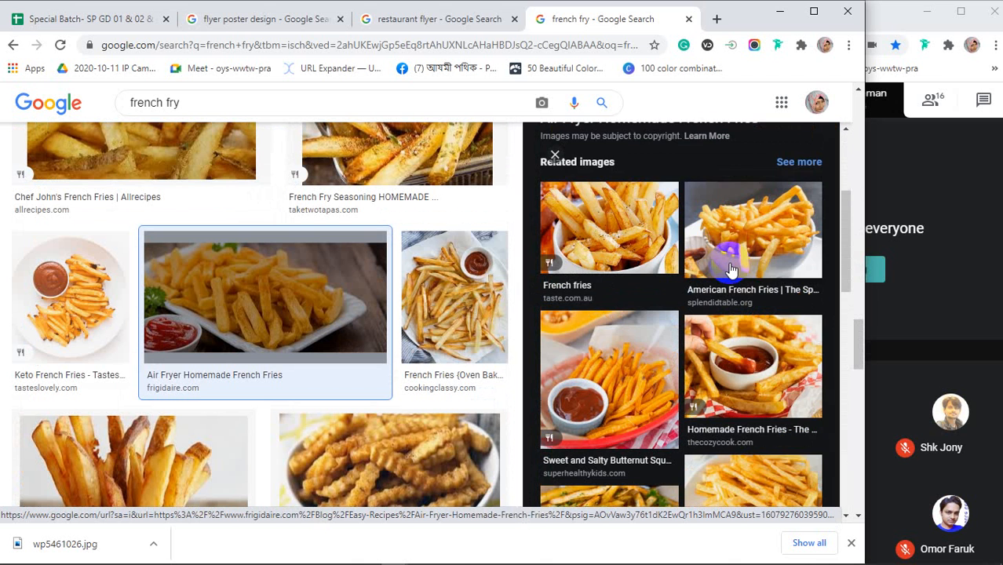
{"action": "scroll", "coordinate": [729, 269], "scroll_direction": "down", "scroll_amount": 2}
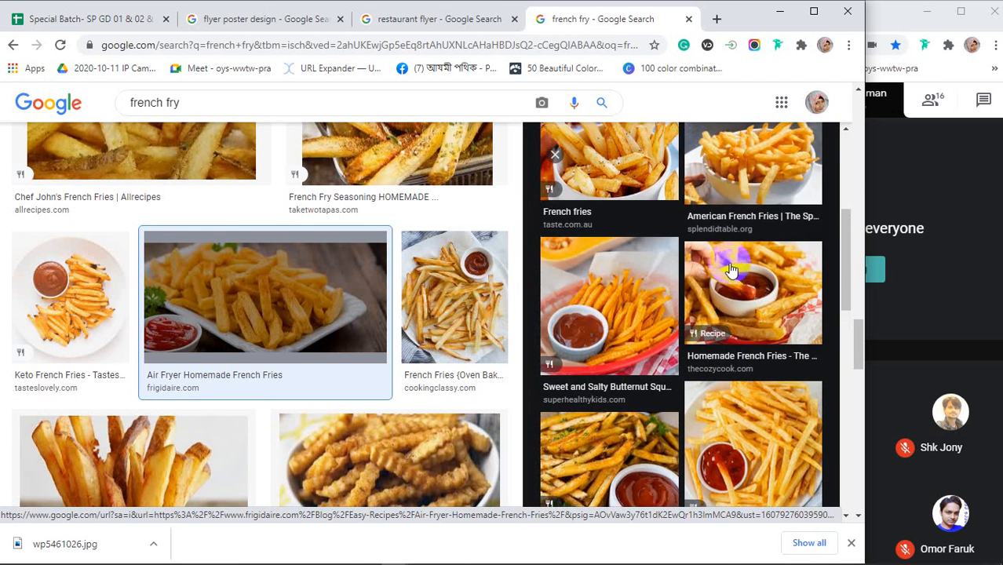
{"action": "scroll", "coordinate": [729, 270], "scroll_direction": "up", "scroll_amount": 3}
{"action": "scroll", "coordinate": [729, 269], "scroll_direction": "down", "scroll_amount": 8}
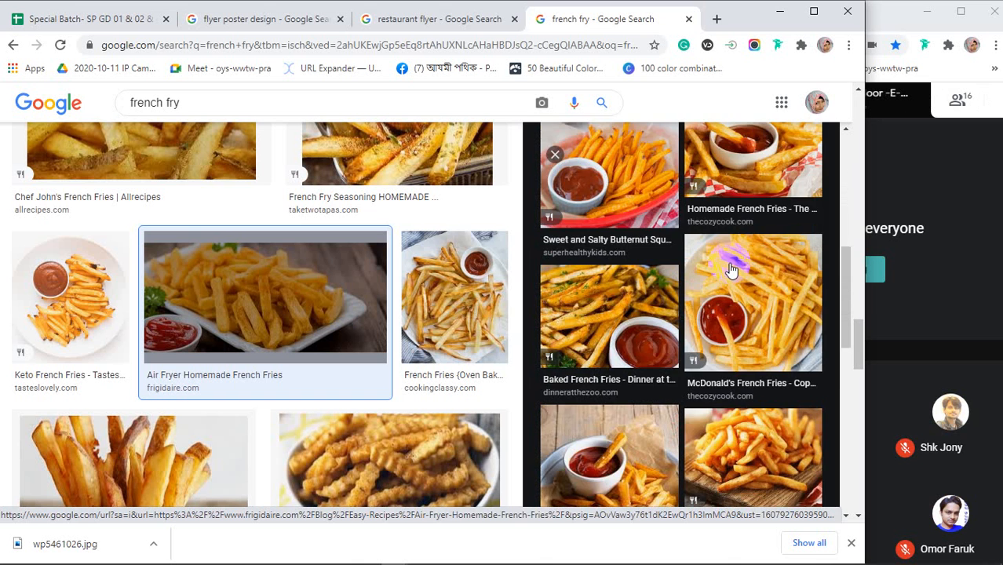
{"action": "left_click", "coordinate": [753, 337]}
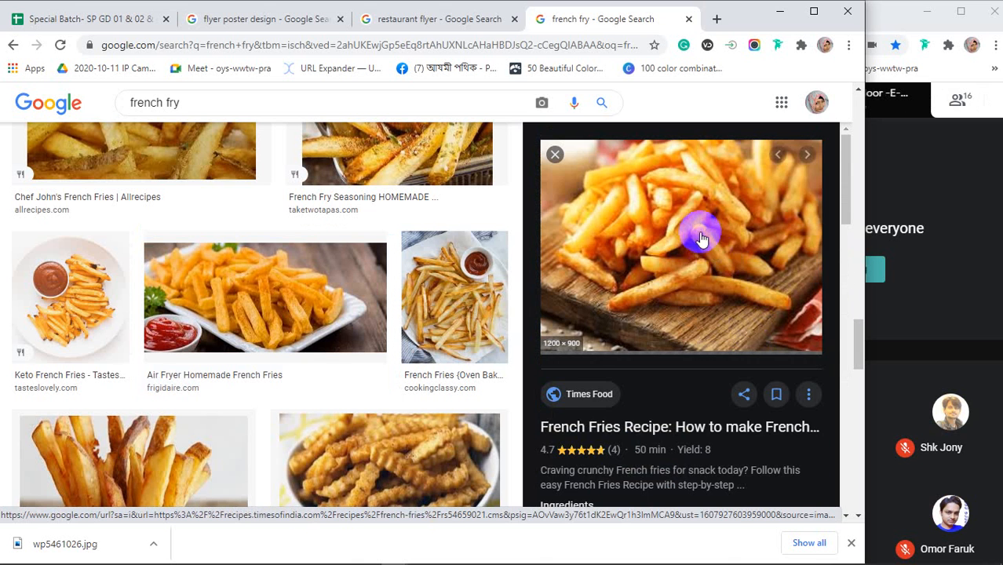
Step: Copy the previewed Times Food french fries photo and paste it into the flyer document in Photoshop
{"action": "scroll", "coordinate": [698, 237], "scroll_direction": "down", "scroll_amount": 10}
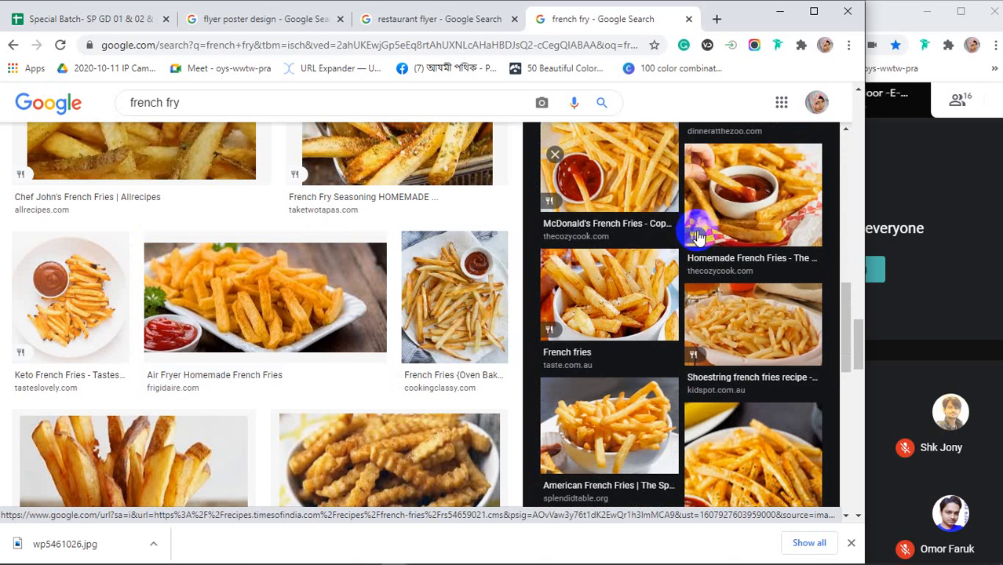
{"action": "scroll", "coordinate": [698, 237], "scroll_direction": "down", "scroll_amount": 2}
{"action": "scroll", "coordinate": [698, 237], "scroll_direction": "up", "scroll_amount": 12}
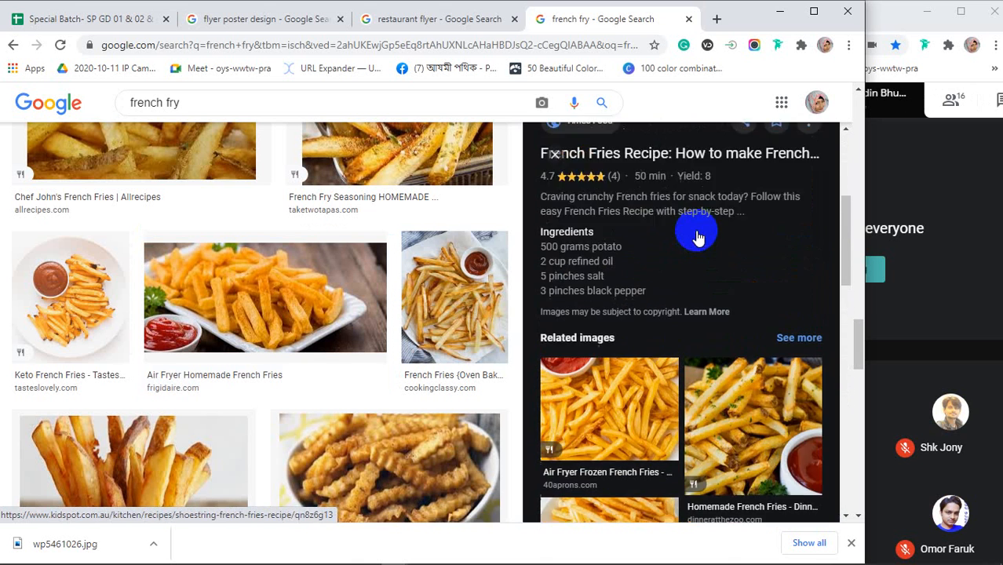
{"action": "right_click", "coordinate": [620, 206]}
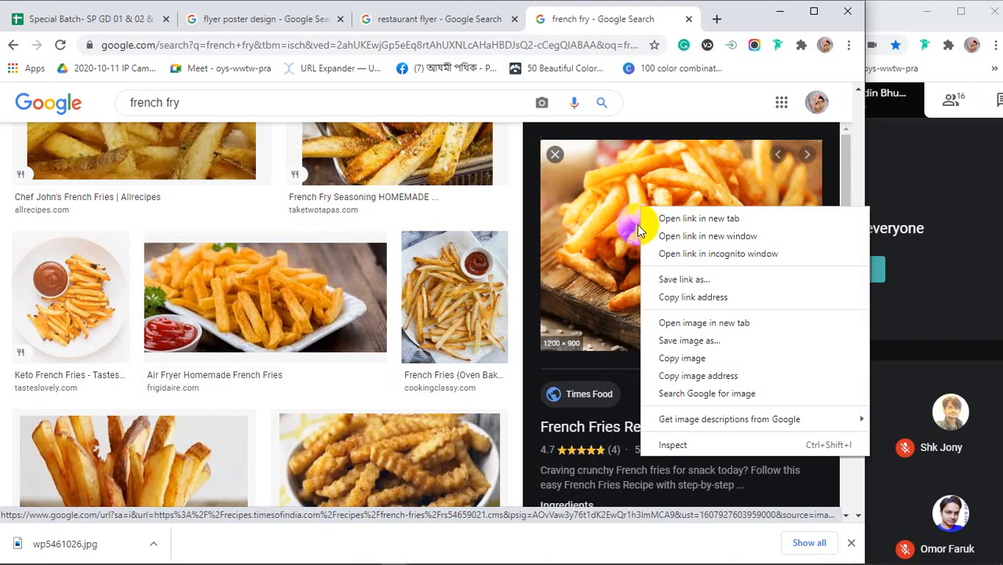
{"action": "left_click", "coordinate": [676, 357]}
{"action": "left_click", "coordinate": [779, 11]}
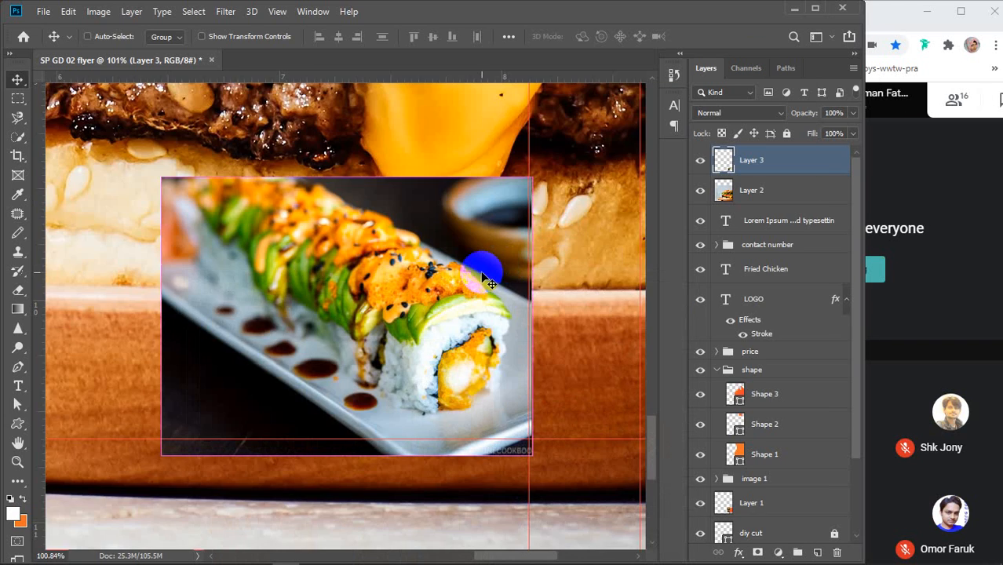
{"action": "key", "text": "ctrl+v"}
{"action": "scroll", "coordinate": [480, 275], "scroll_direction": "down", "scroll_amount": 5}
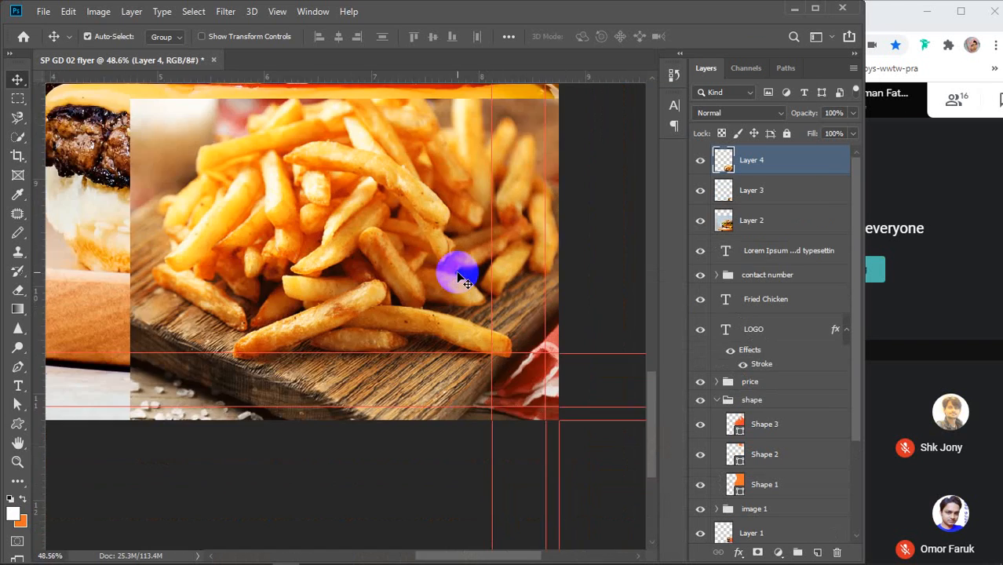
Step: Rename the three pasted photo layers as "french fry", "shushi" and "burger"
{"action": "scroll", "coordinate": [463, 280], "scroll_direction": "down", "scroll_amount": 3}
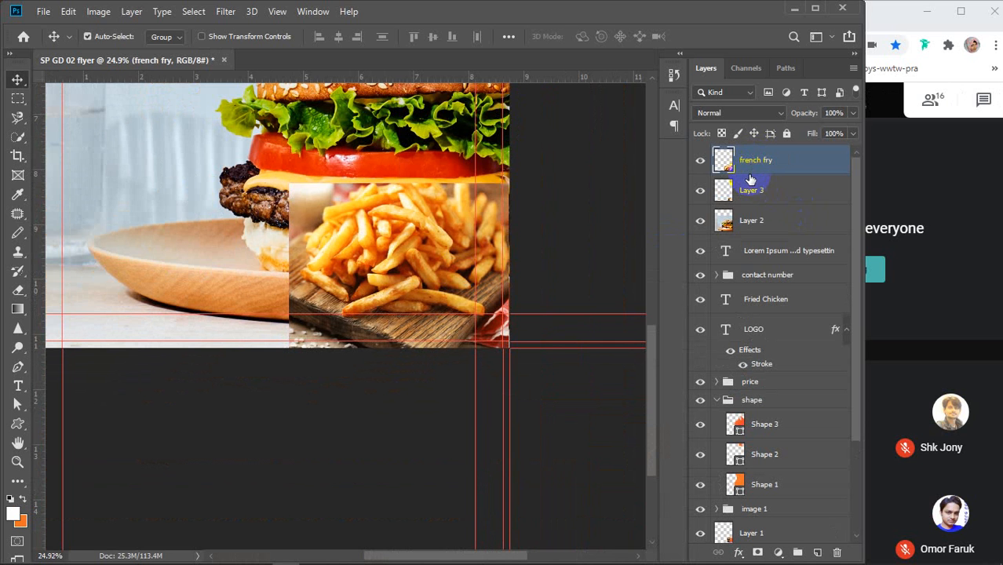
{"action": "double_click", "coordinate": [749, 191]}
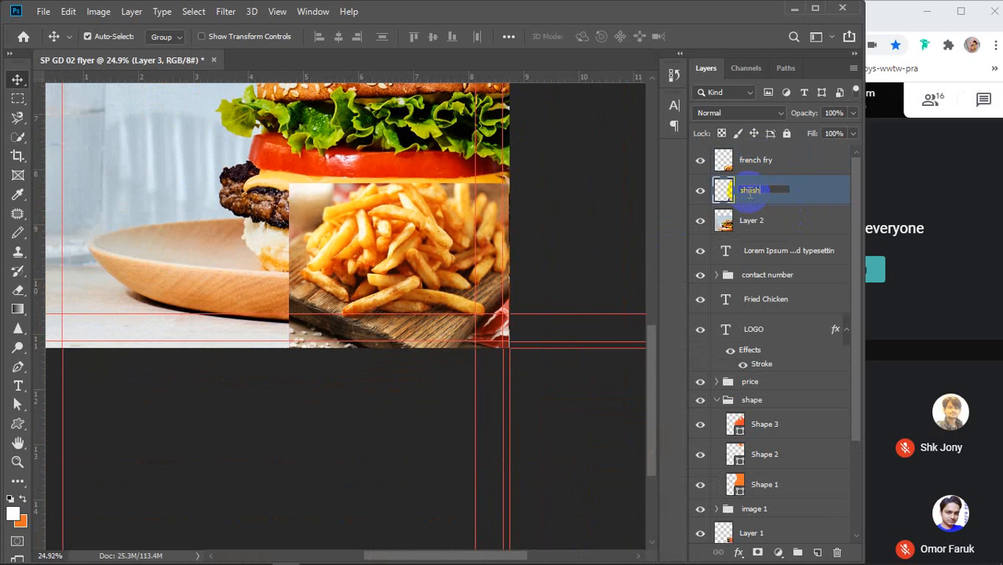
{"action": "double_click", "coordinate": [755, 222]}
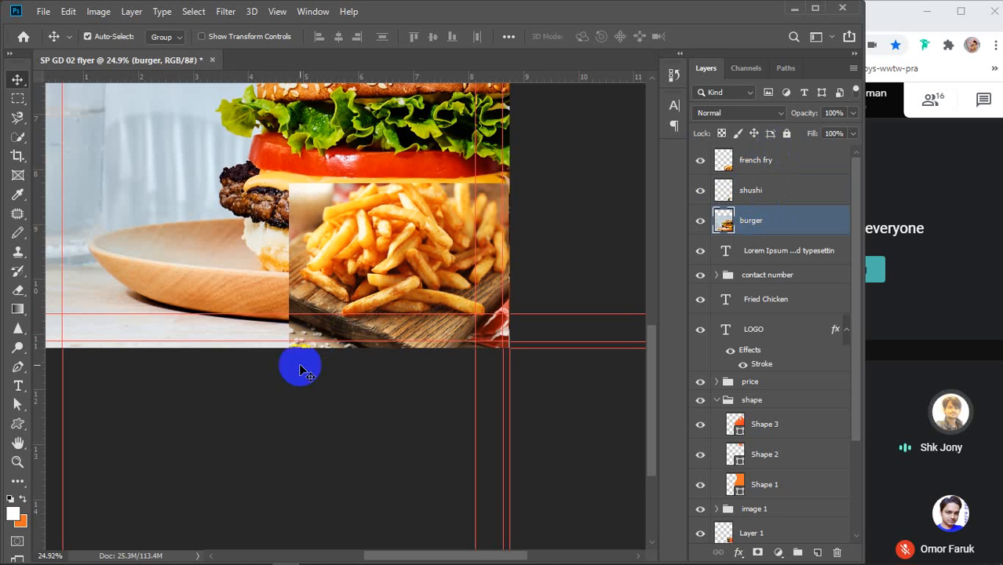
Step: Scale the burger photo down to about 41% and move it over the lower part of the chicken picture
{"action": "scroll", "coordinate": [427, 361], "scroll_direction": "down", "scroll_amount": 2}
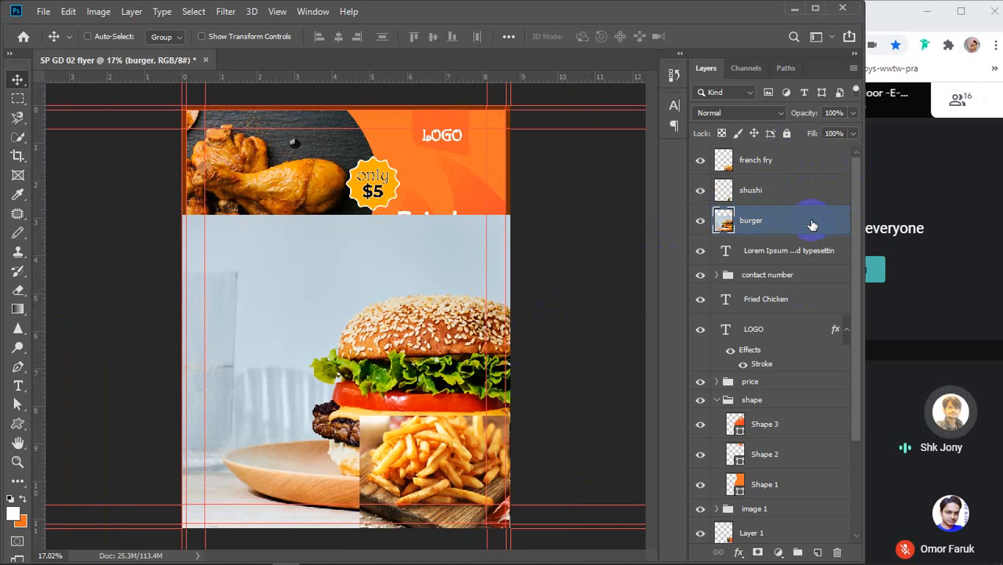
{"action": "key", "text": "ctrl+t"}
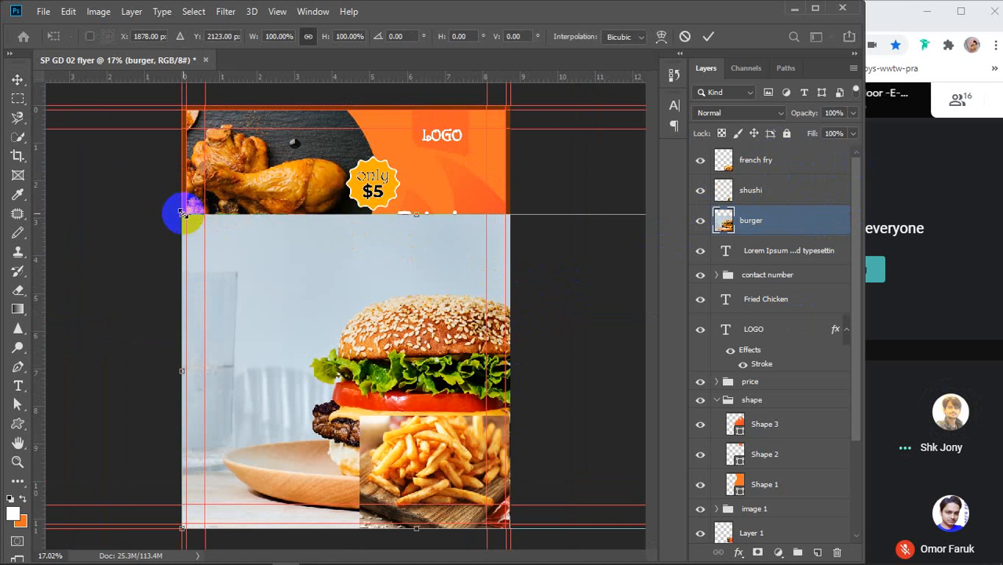
{"action": "left_click_drag", "start_coordinate": [182, 212], "coordinate": [319, 305]}
{"action": "left_click_drag", "start_coordinate": [403, 332], "coordinate": [265, 201]}
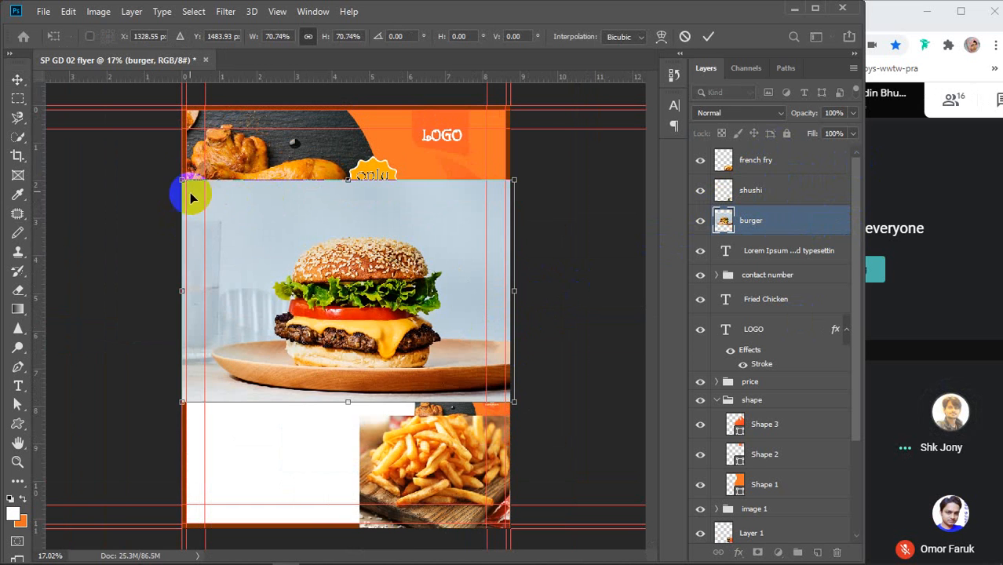
{"action": "left_click_drag", "start_coordinate": [183, 181], "coordinate": [320, 273]}
{"action": "left_click_drag", "start_coordinate": [386, 328], "coordinate": [299, 357]}
{"action": "left_click_drag", "start_coordinate": [318, 404], "coordinate": [289, 312]}
Step: Enlarge the shushi photo and place it just below the burger, overlapping the white area
{"action": "left_click", "coordinate": [786, 200]}
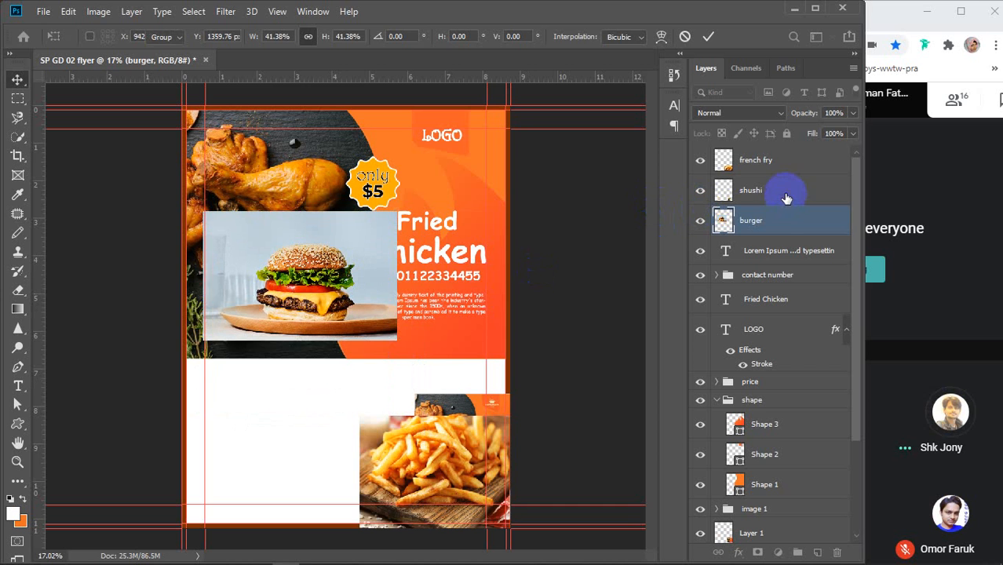
{"action": "key", "text": "ctrl+t"}
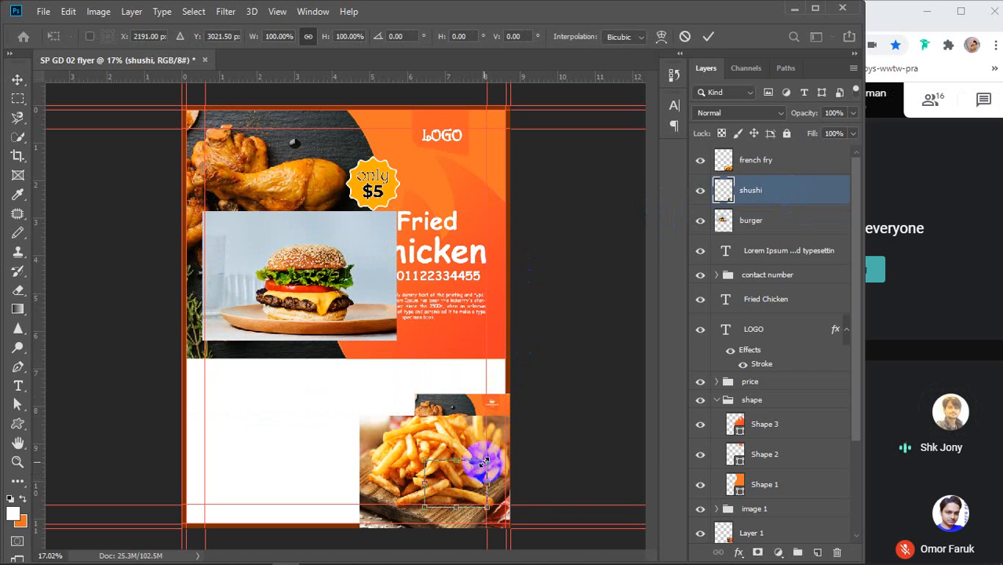
{"action": "left_click_drag", "start_coordinate": [484, 461], "coordinate": [273, 345]}
{"action": "key", "text": "Return"}
Step: Move the french fry, shushi and burger photos down to the flyer's lower left, leaving the reference flyer uncovered
{"action": "left_click", "coordinate": [768, 160]}
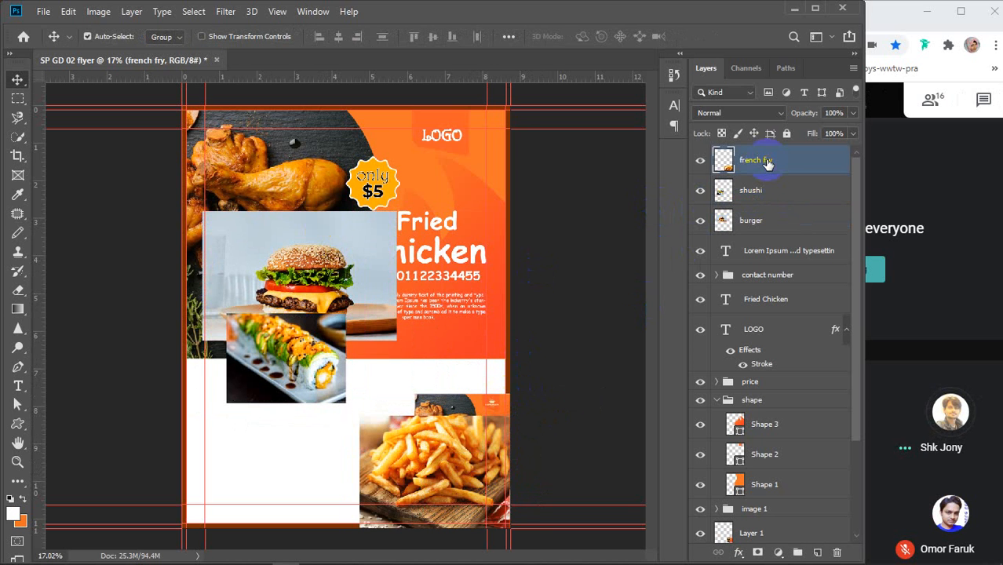
{"action": "left_click_drag", "start_coordinate": [451, 449], "coordinate": [423, 469]}
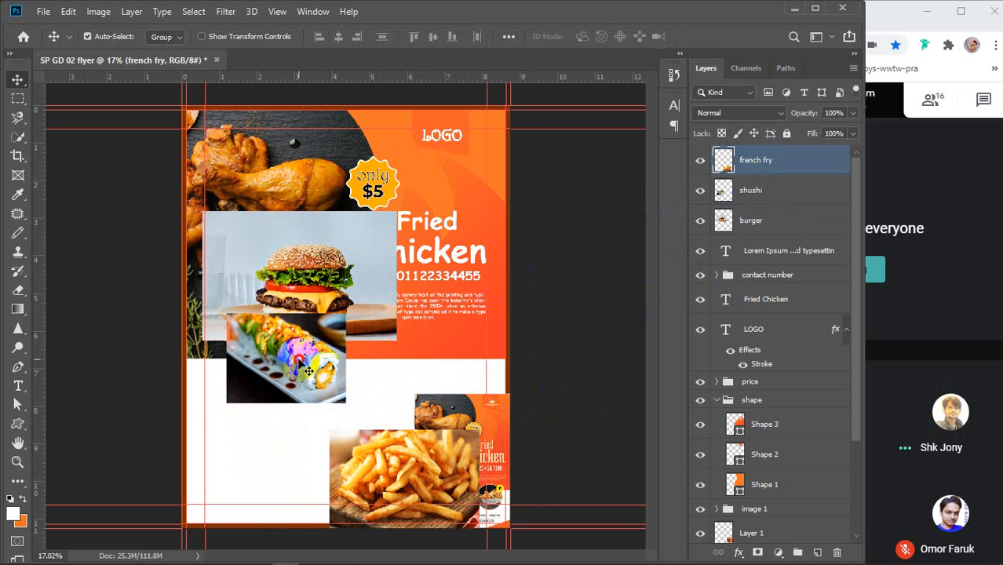
{"action": "left_click_drag", "start_coordinate": [299, 364], "coordinate": [404, 506]}
{"action": "left_click_drag", "start_coordinate": [358, 340], "coordinate": [462, 536]}
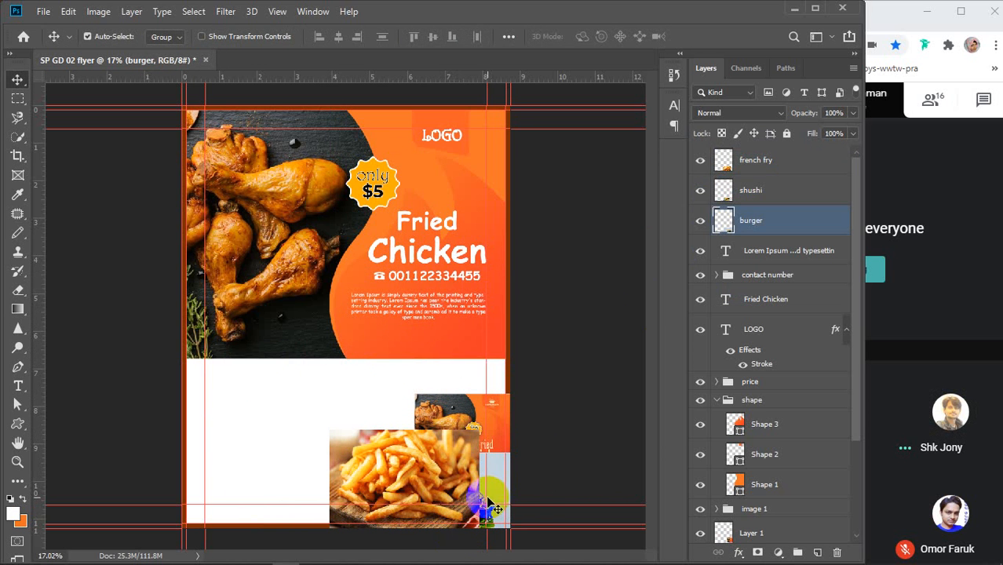
{"action": "left_click_drag", "start_coordinate": [447, 493], "coordinate": [275, 479]}
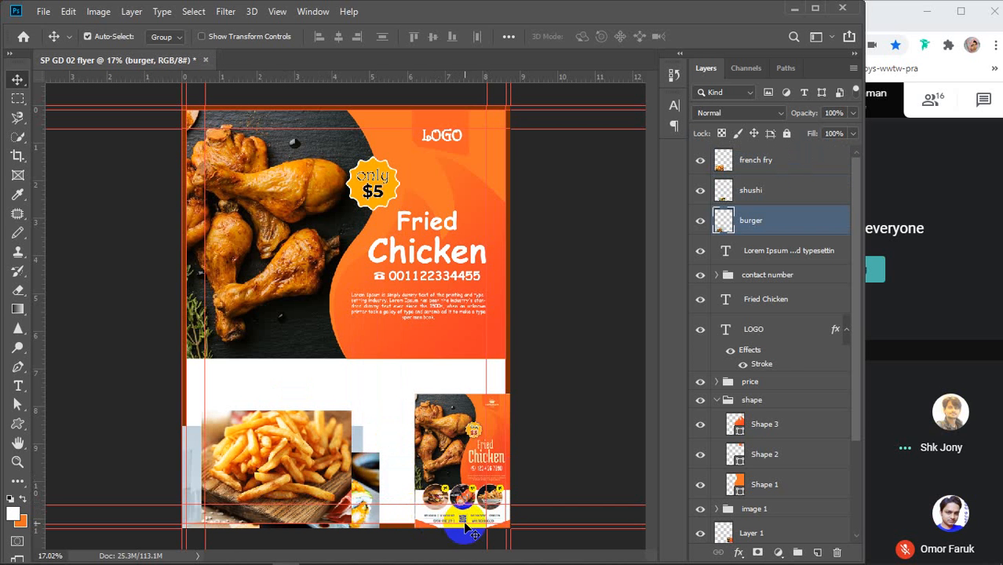
Step: Draw a circle of about 657 px with the Ellipse tool at the left margin guide, overlapping the chicken picture's lower edge
{"action": "right_click", "coordinate": [17, 424]}
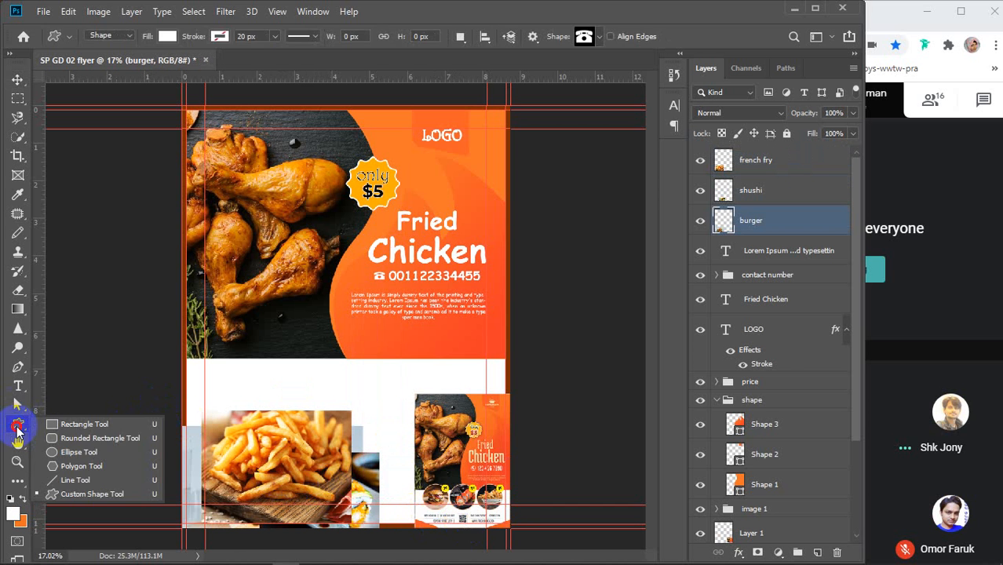
{"action": "left_click", "coordinate": [63, 451]}
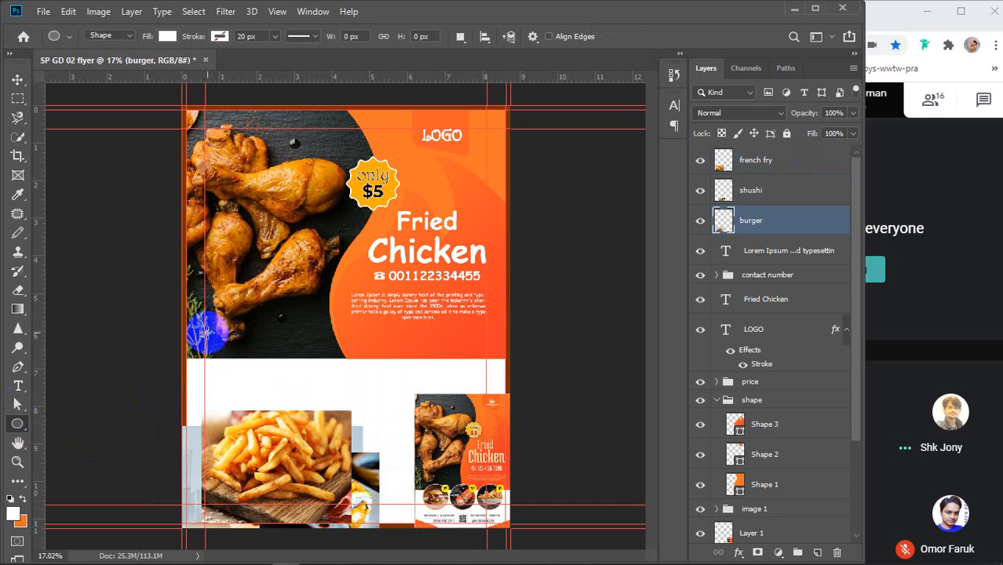
{"action": "left_click_drag", "start_coordinate": [241, 336], "coordinate": [316, 403]}
{"action": "key", "text": "space"}
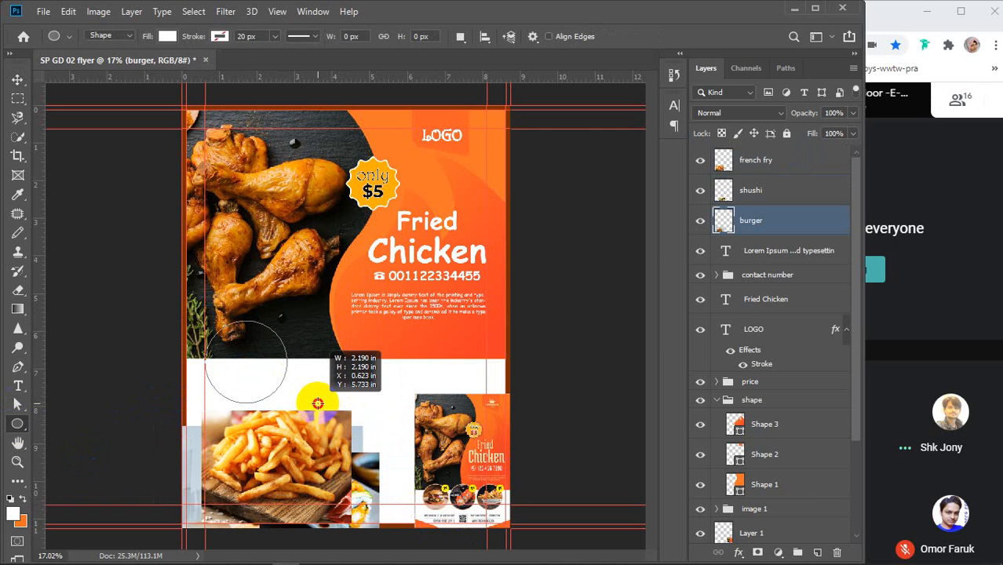
{"action": "left_click_drag", "start_coordinate": [316, 403], "coordinate": [316, 403]}
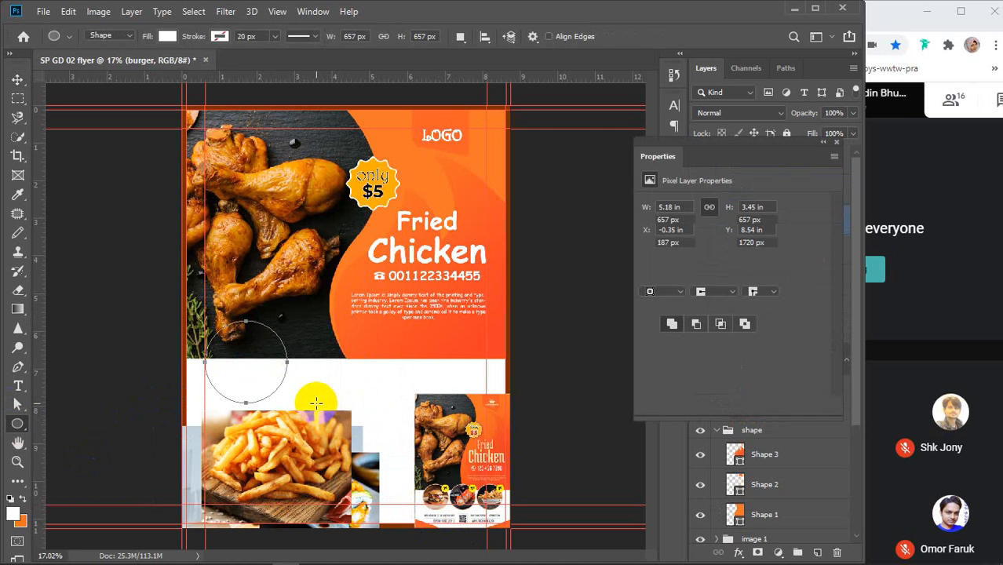
{"action": "key", "text": "v"}
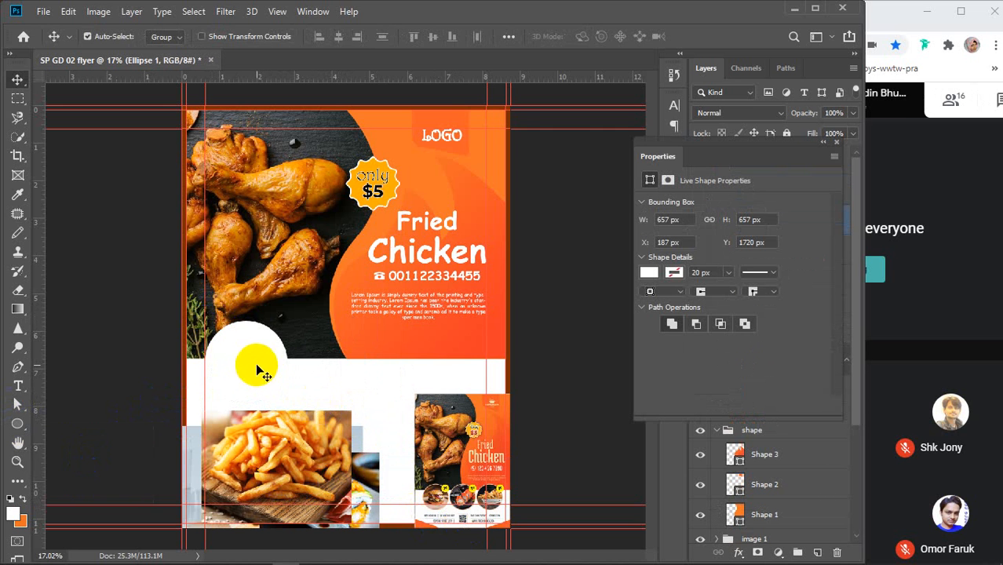
Step: Fill the new circle with red and close its shape properties
{"action": "left_click", "coordinate": [650, 274]}
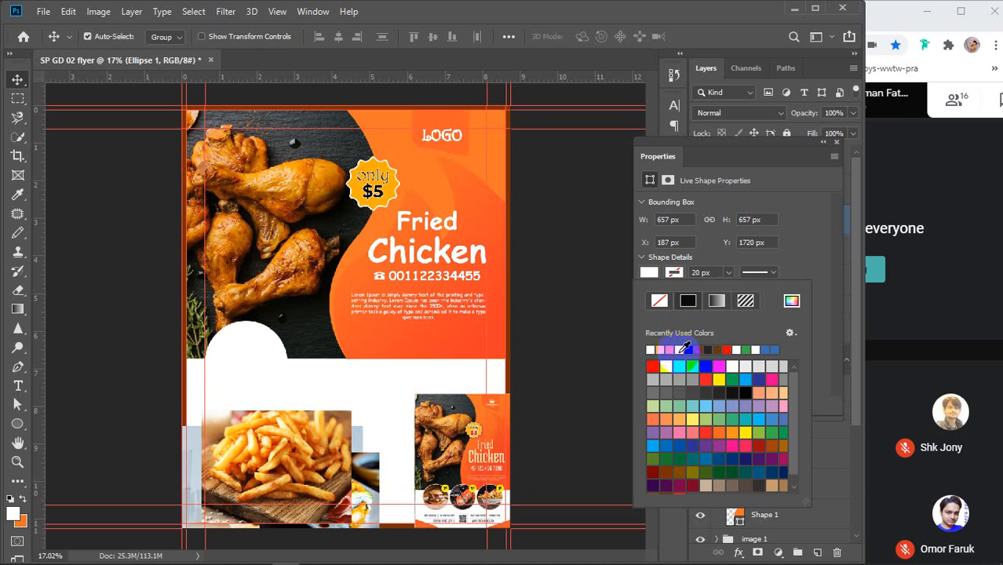
{"action": "left_click", "coordinate": [671, 362]}
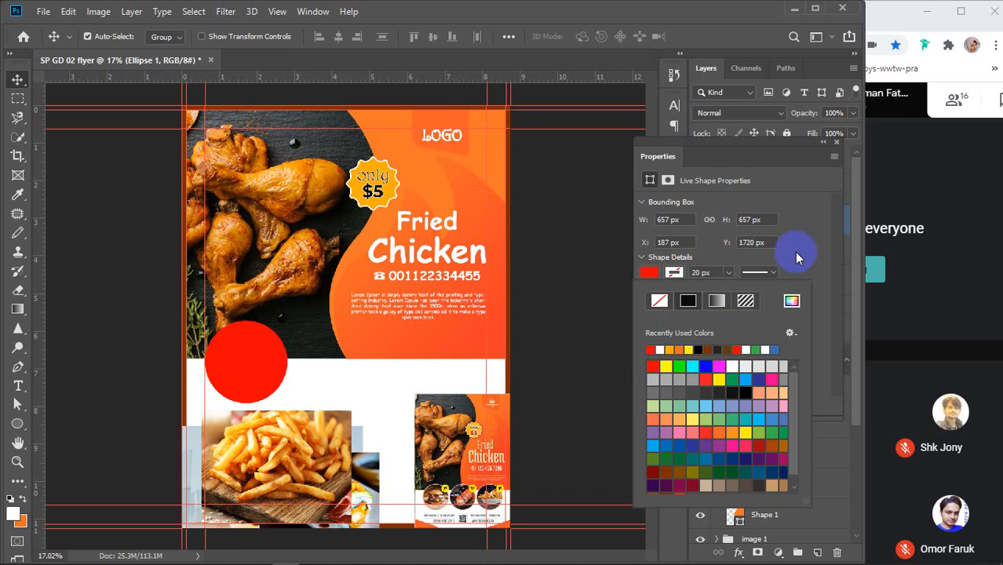
{"action": "left_click", "coordinate": [835, 145]}
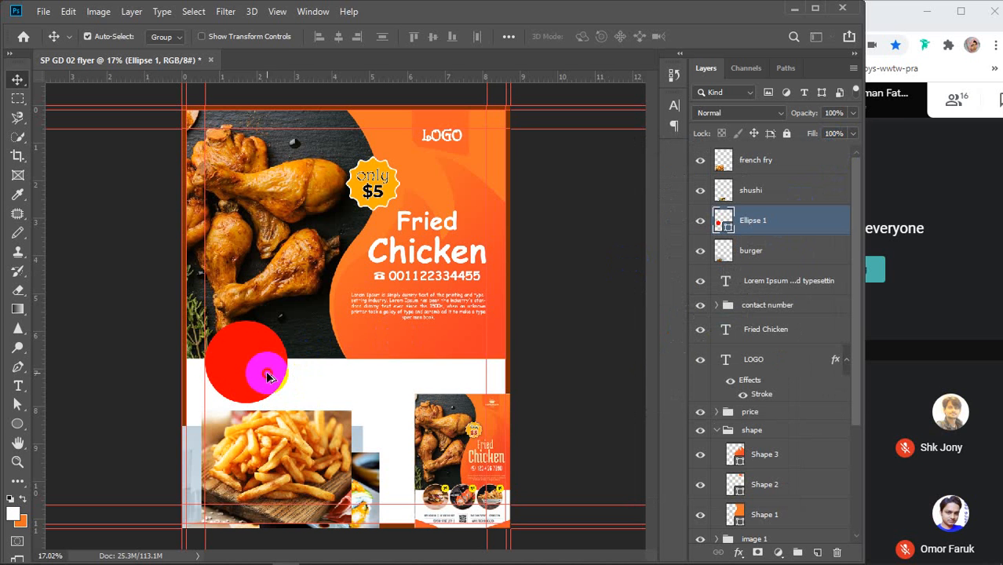
Step: Duplicate the red circle twice into a row reaching the right margin guide, and distribute the three circles evenly
{"action": "left_click_drag", "start_coordinate": [266, 377], "coordinate": [468, 375]}
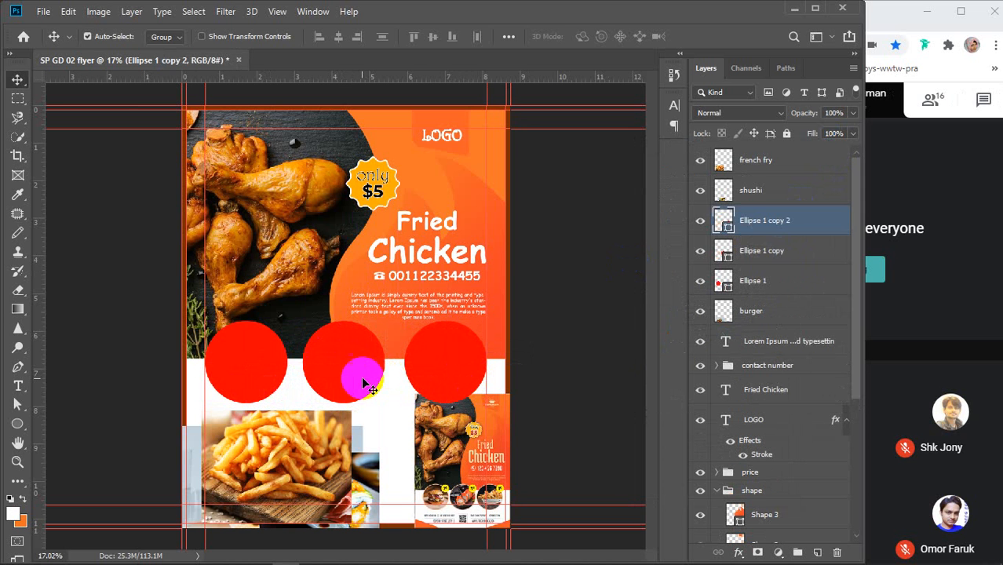
{"action": "left_click", "coordinate": [363, 383], "text": "shift"}
{"action": "left_click", "coordinate": [257, 365], "text": "shift"}
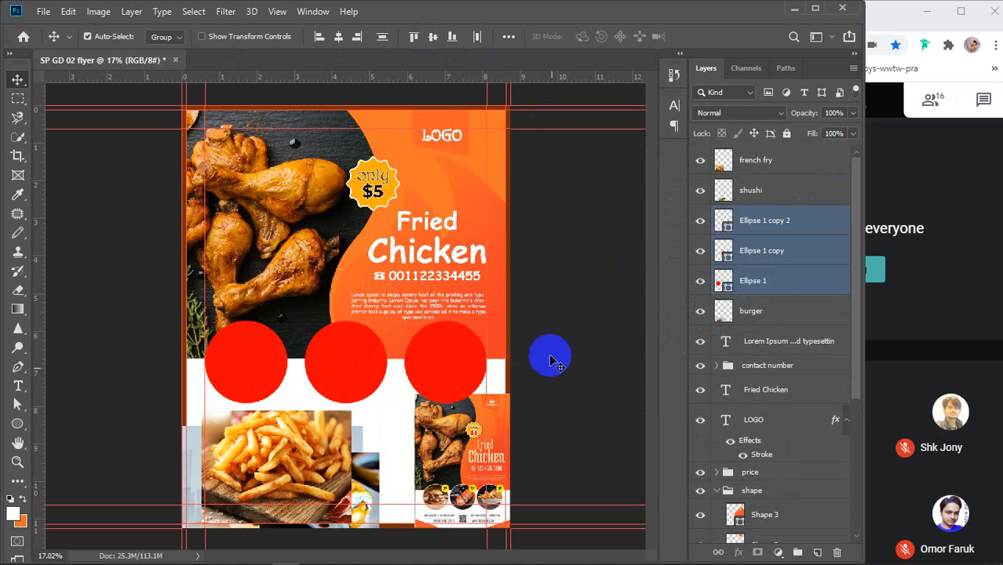
{"action": "scroll", "coordinate": [348, 454], "scroll_direction": "up", "scroll_amount": 2}
{"action": "scroll", "coordinate": [350, 455], "scroll_direction": "up", "scroll_amount": 3}
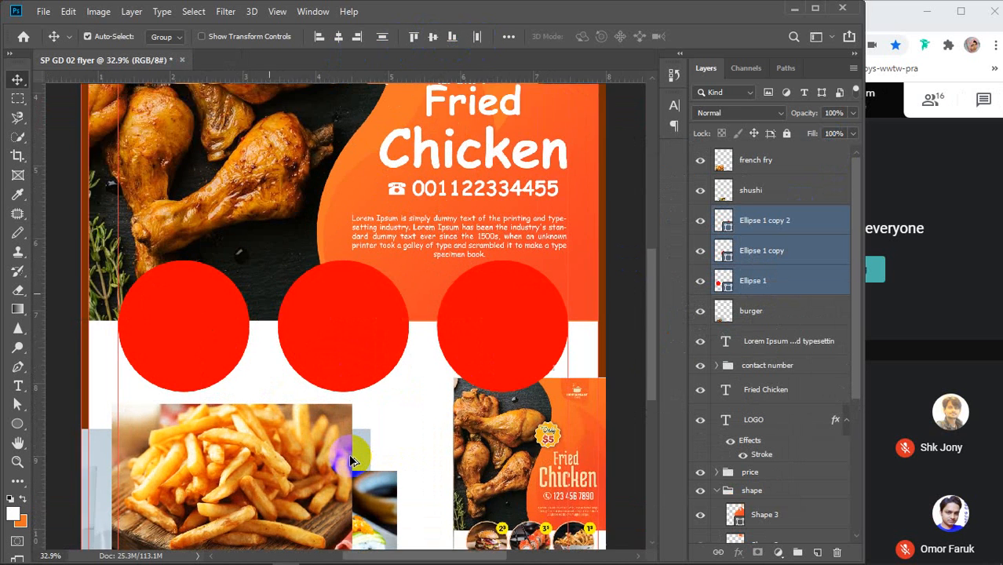
Step: Move the french fry, shushi and burger photos onto the right, middle and left circles respectively
{"action": "left_click_drag", "start_coordinate": [430, 450], "coordinate": [423, 322]}
{"action": "left_click_drag", "start_coordinate": [279, 369], "coordinate": [585, 168]}
{"action": "left_click_drag", "start_coordinate": [274, 430], "coordinate": [344, 176]}
{"action": "left_click_drag", "start_coordinate": [256, 368], "coordinate": [215, 157]}
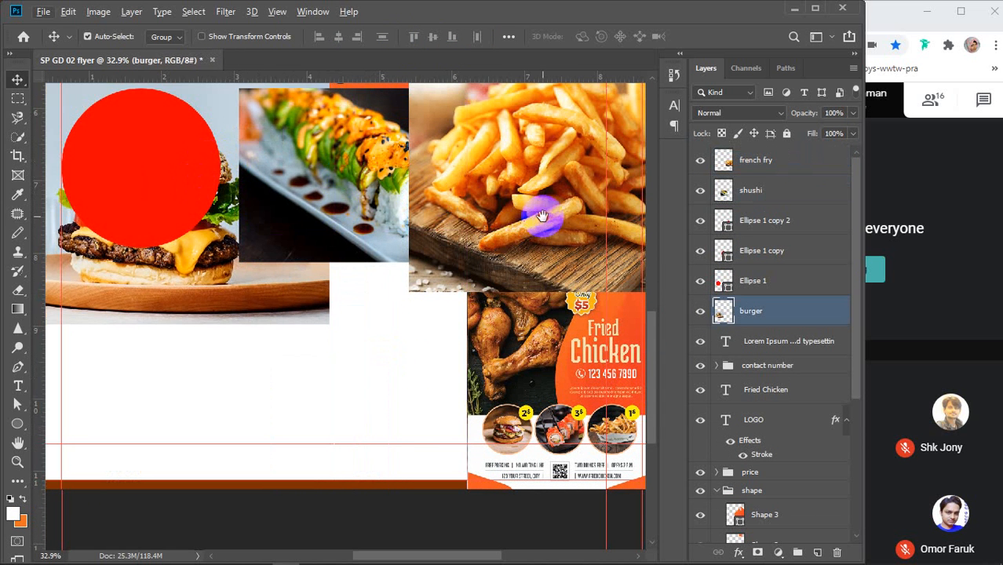
Step: Toggle the visibility of the left circle's layer to check which photo it belongs to
{"action": "left_click_drag", "start_coordinate": [538, 213], "coordinate": [443, 336]}
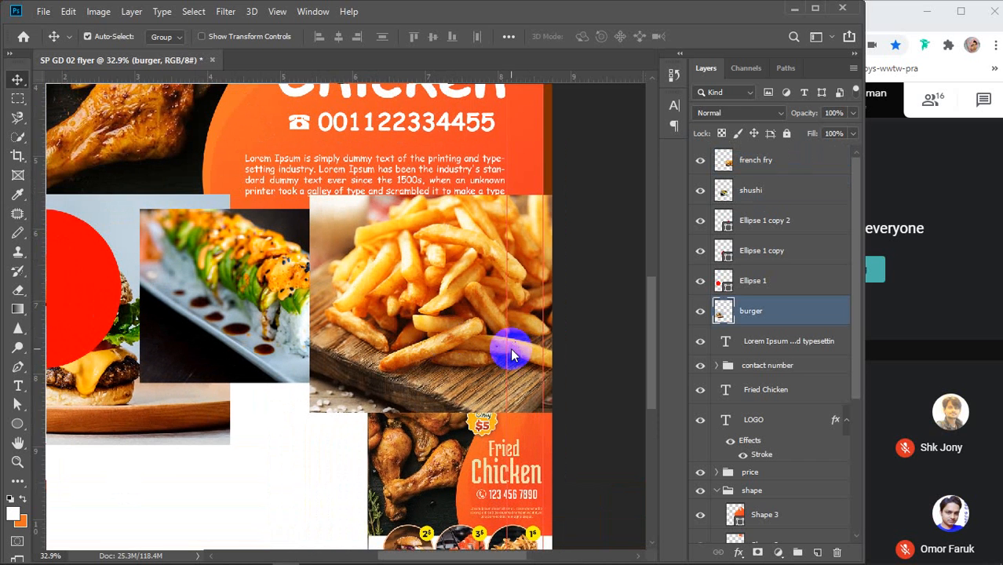
{"action": "left_click", "coordinate": [700, 281]}
{"action": "left_click", "coordinate": [700, 281]}
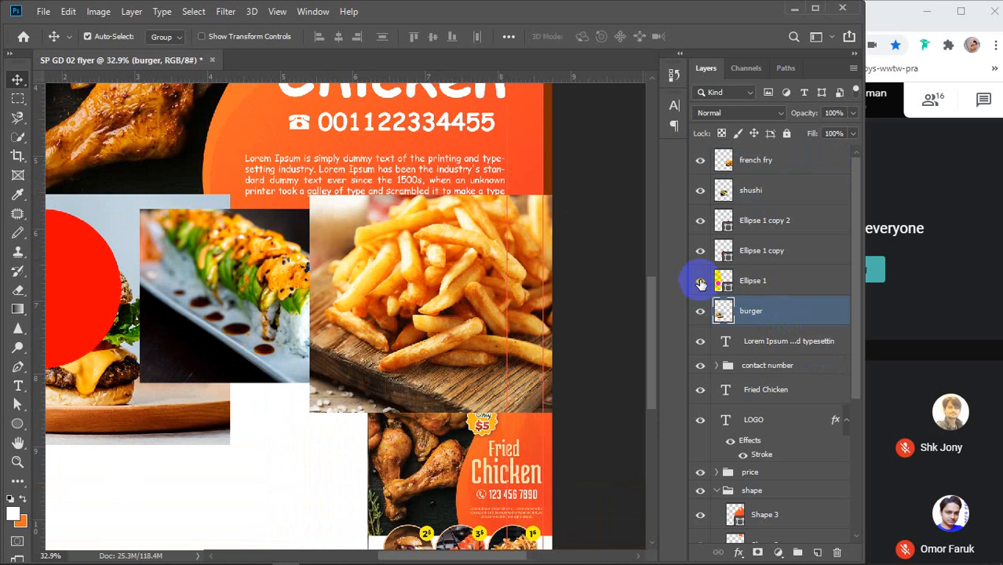
Step: Hide the shushi photo and toggle the visibility of the burger and circle layers to identify the middle circle's layer
{"action": "left_click", "coordinate": [701, 313]}
{"action": "left_click", "coordinate": [701, 313]}
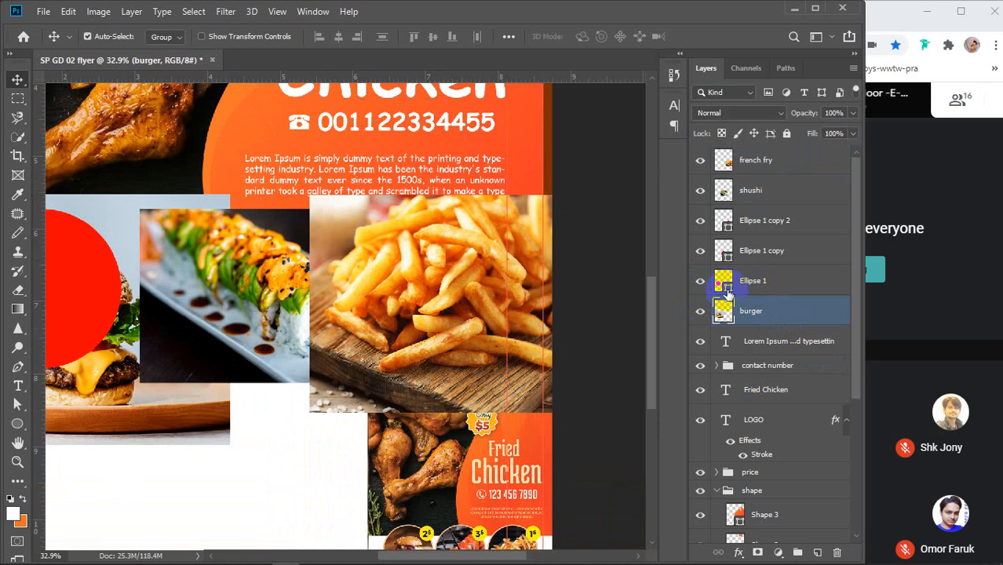
{"action": "left_click", "coordinate": [755, 253]}
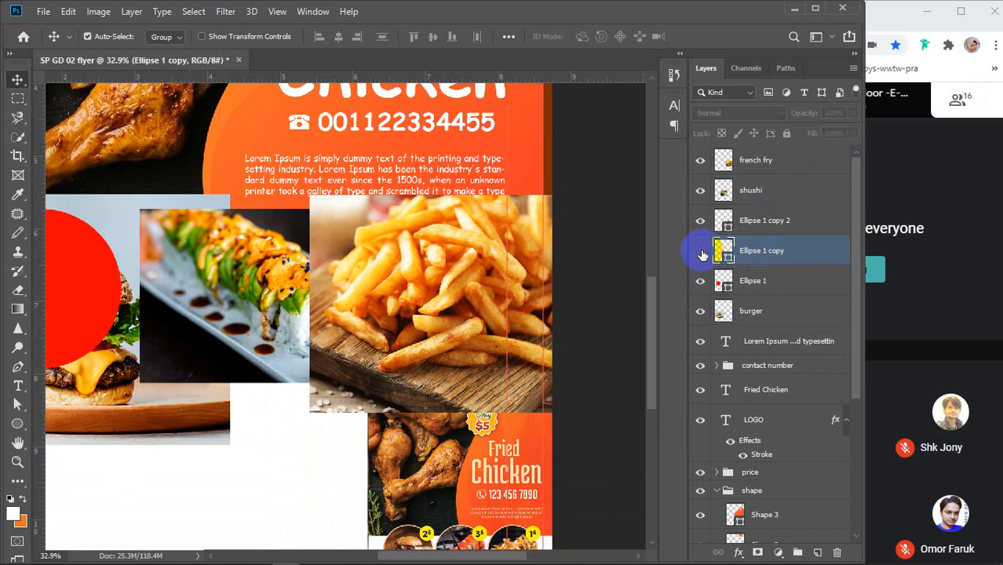
{"action": "left_click", "coordinate": [700, 190]}
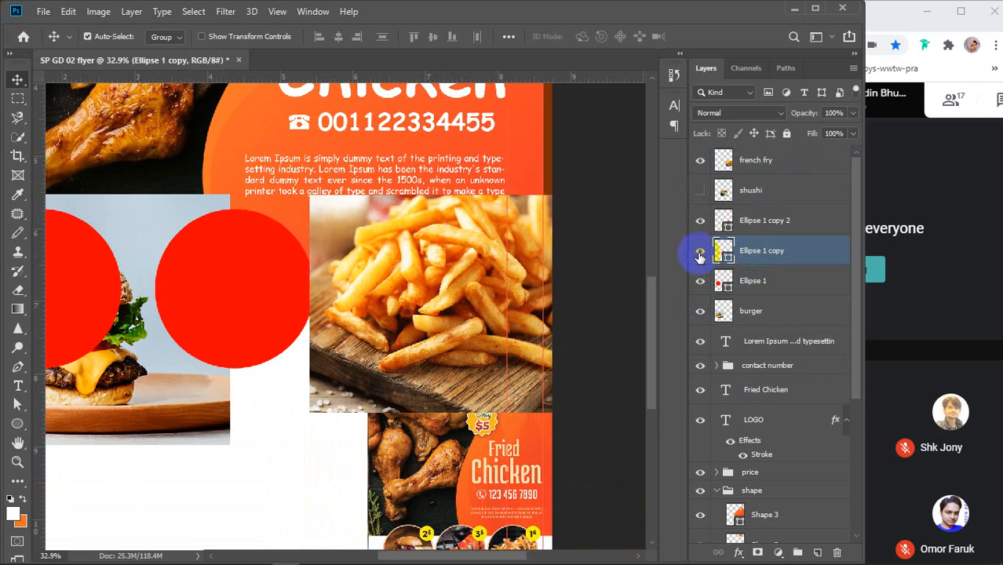
{"action": "left_click", "coordinate": [700, 253]}
{"action": "left_click", "coordinate": [700, 252]}
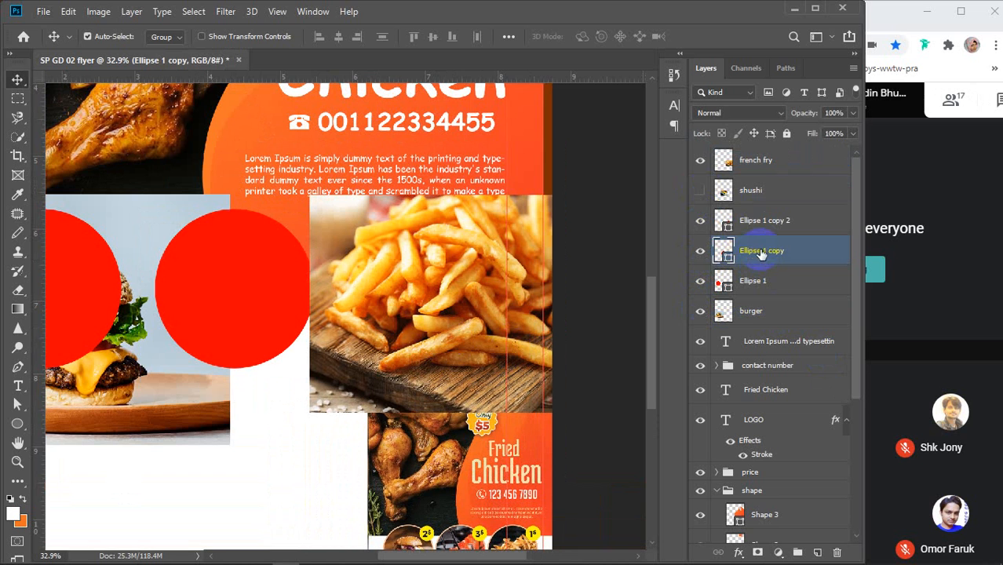
Step: Reorder the layers so the middle circle sits directly below the shushi photo and the right circle directly below the french fry photo
{"action": "left_click_drag", "start_coordinate": [761, 253], "coordinate": [760, 221]}
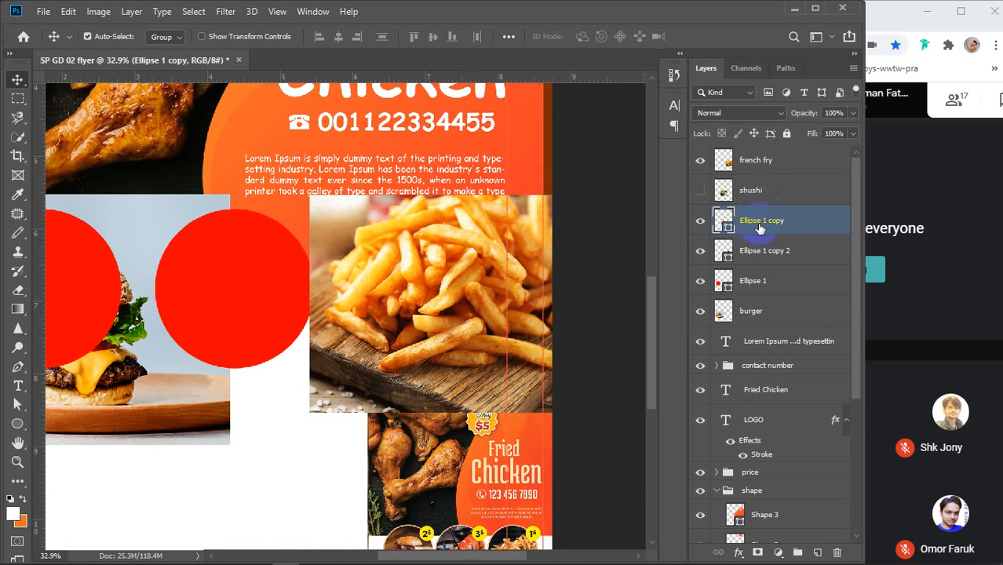
{"action": "left_click", "coordinate": [759, 253]}
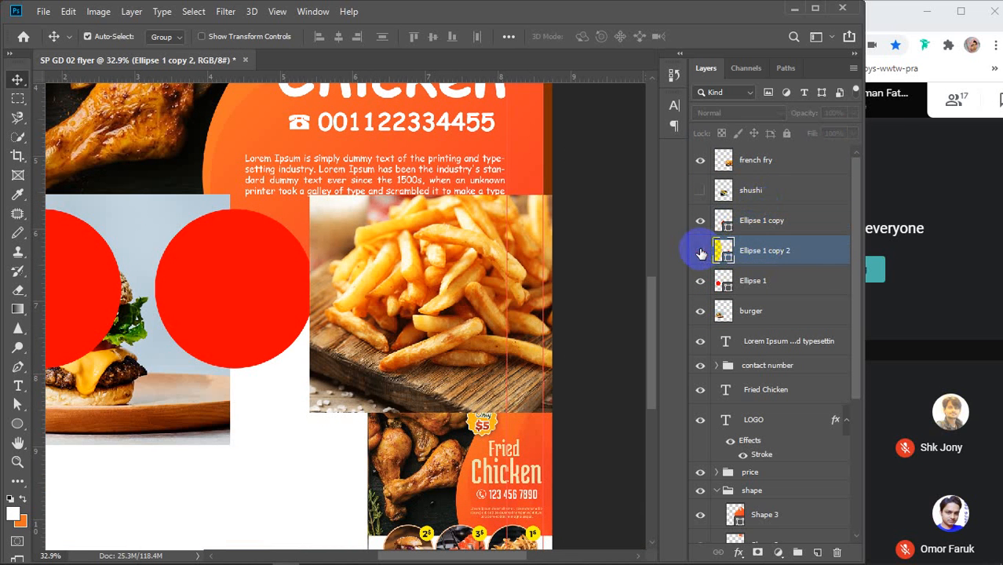
{"action": "left_click_drag", "start_coordinate": [761, 252], "coordinate": [768, 177]}
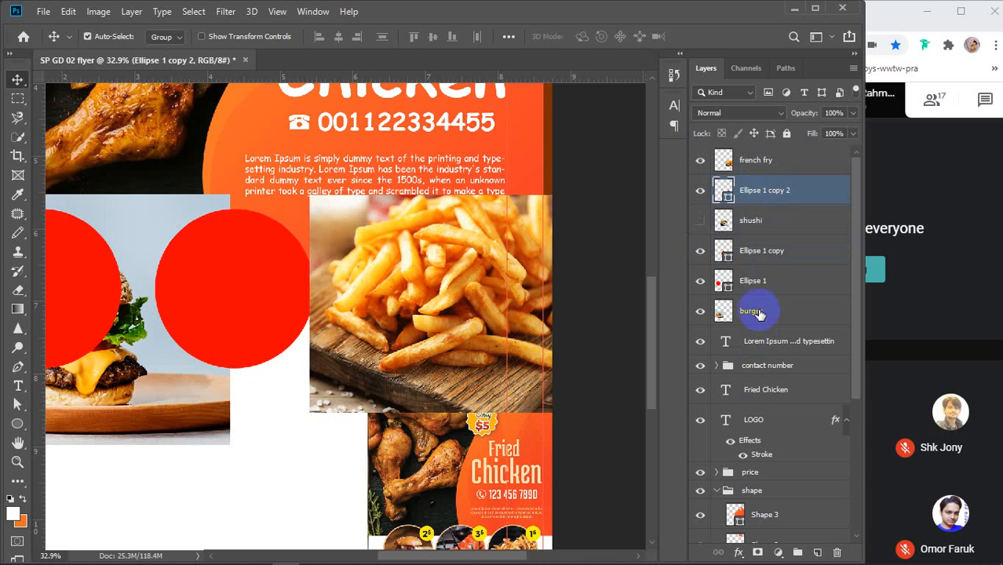
Step: Rename the middle circle's layer Ellipse 2 and the right circle's layer Ellipse 3, and show the shushi photo again
{"action": "double_click", "coordinate": [758, 252]}
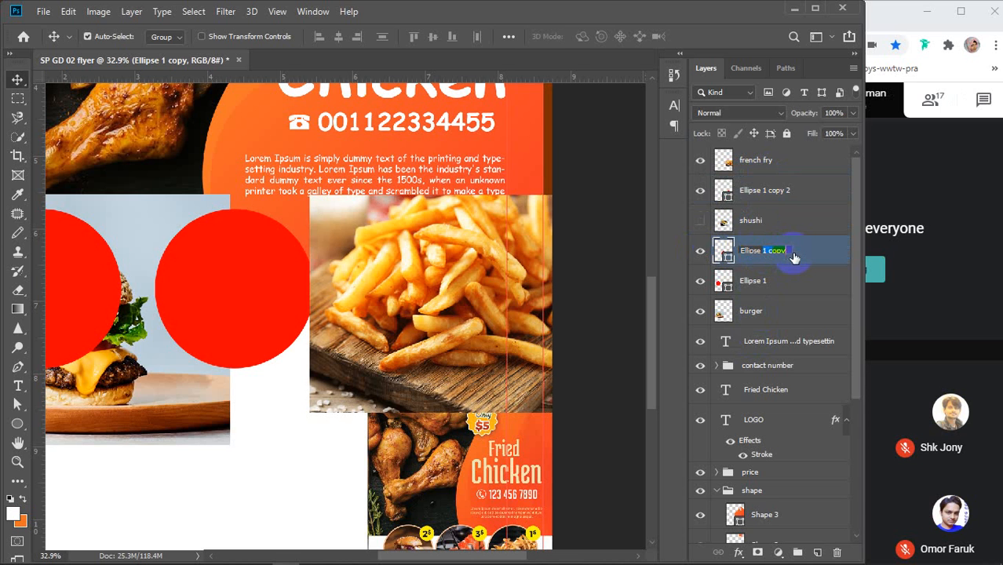
{"action": "double_click", "coordinate": [763, 190]}
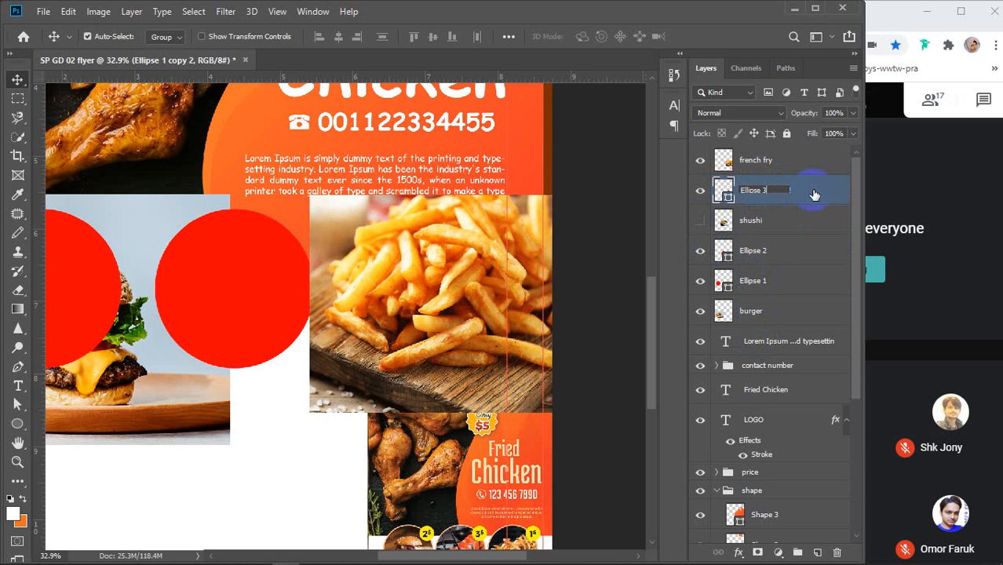
{"action": "key", "text": "Return"}
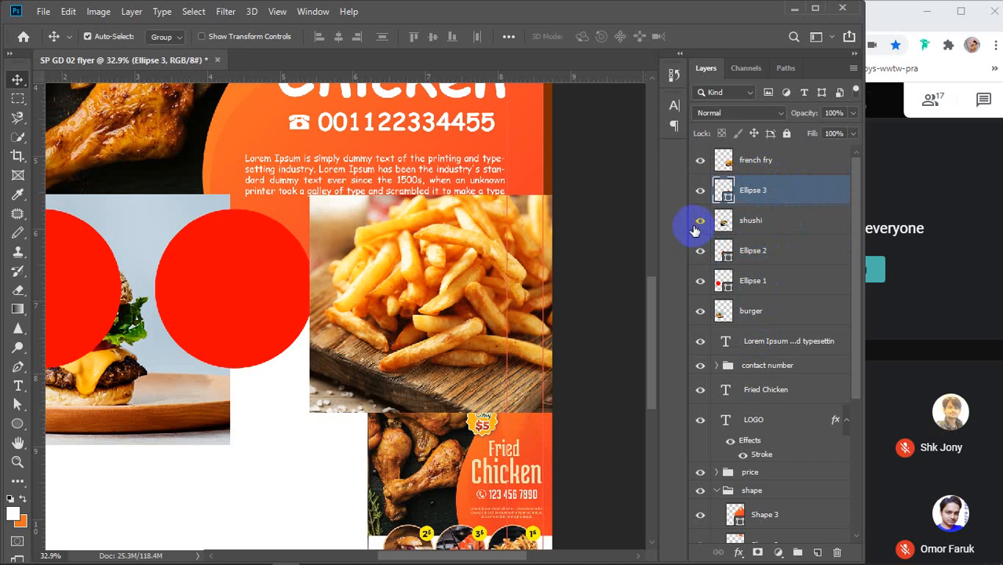
{"action": "left_click", "coordinate": [698, 224]}
Step: Move the Ellipse 1 layer directly below the burger photo in the layer order
{"action": "left_click", "coordinate": [759, 313]}
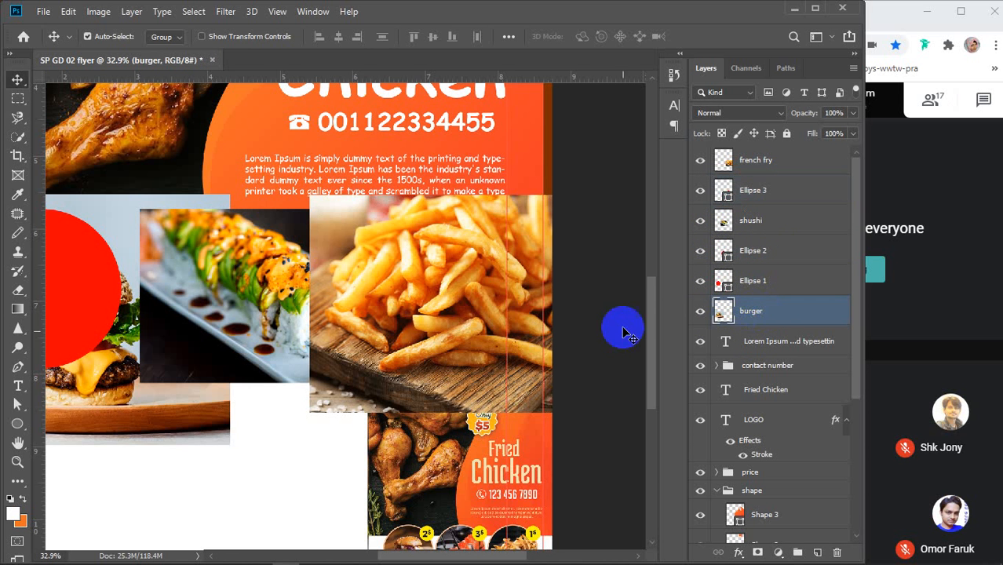
{"action": "scroll", "coordinate": [146, 345], "scroll_direction": "up", "scroll_amount": 3}
{"action": "left_click_drag", "start_coordinate": [196, 336], "coordinate": [483, 336]}
{"action": "left_click_drag", "start_coordinate": [772, 280], "coordinate": [765, 329]}
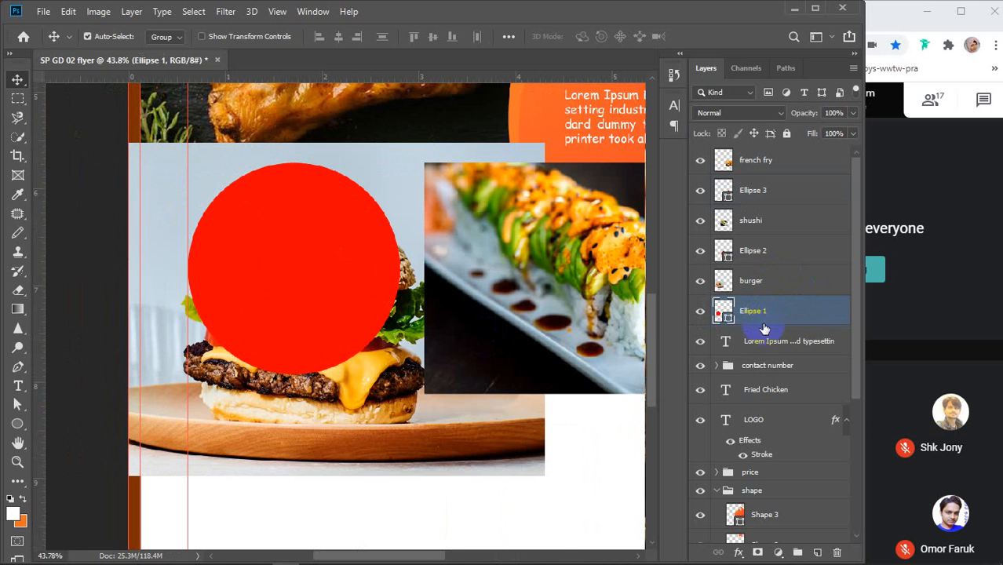
{"action": "left_click", "coordinate": [759, 312]}
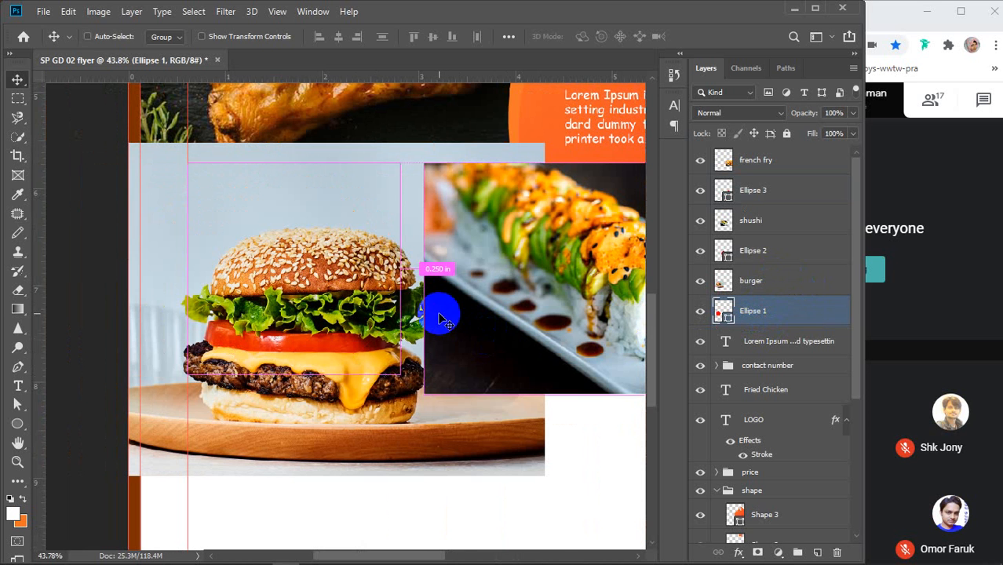
Step: Scale the burger photo to about 67%, move it over the left circle, and lower its opacity to 61%
{"action": "key", "text": "ctrl+t"}
{"action": "left_click", "coordinate": [755, 281]}
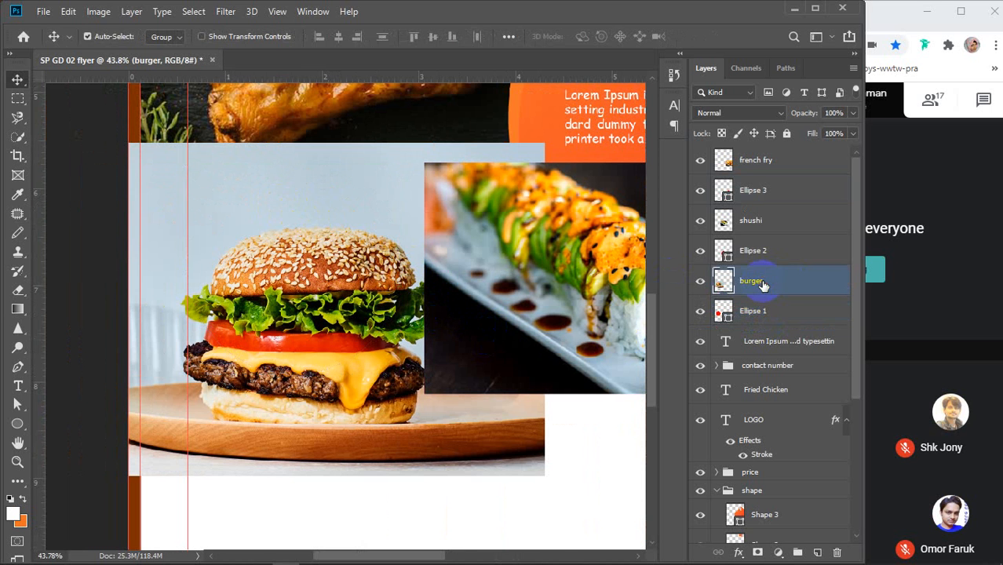
{"action": "key", "text": "ctrl+t"}
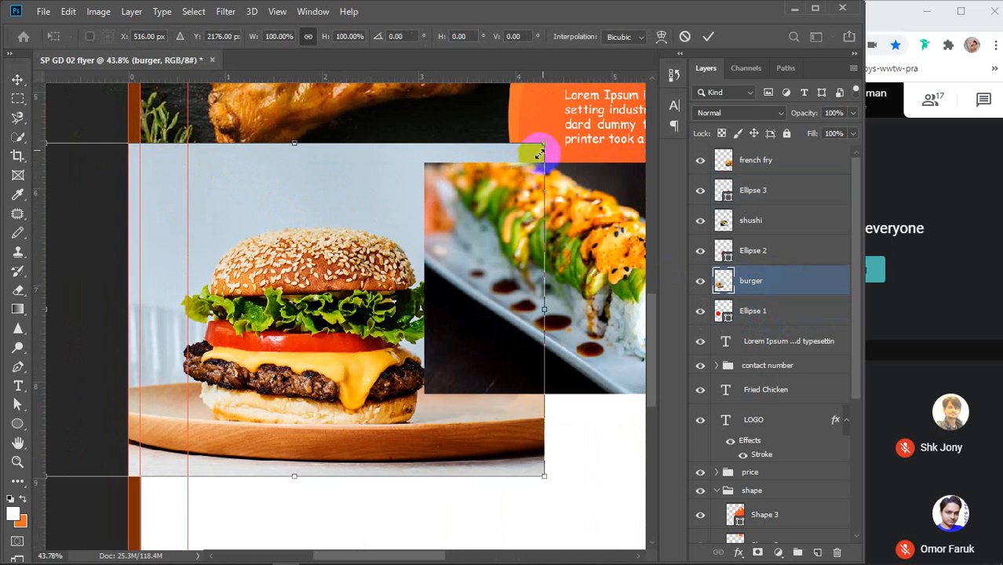
{"action": "left_click_drag", "start_coordinate": [542, 146], "coordinate": [407, 287]}
{"action": "left_click_drag", "start_coordinate": [286, 334], "coordinate": [348, 245]}
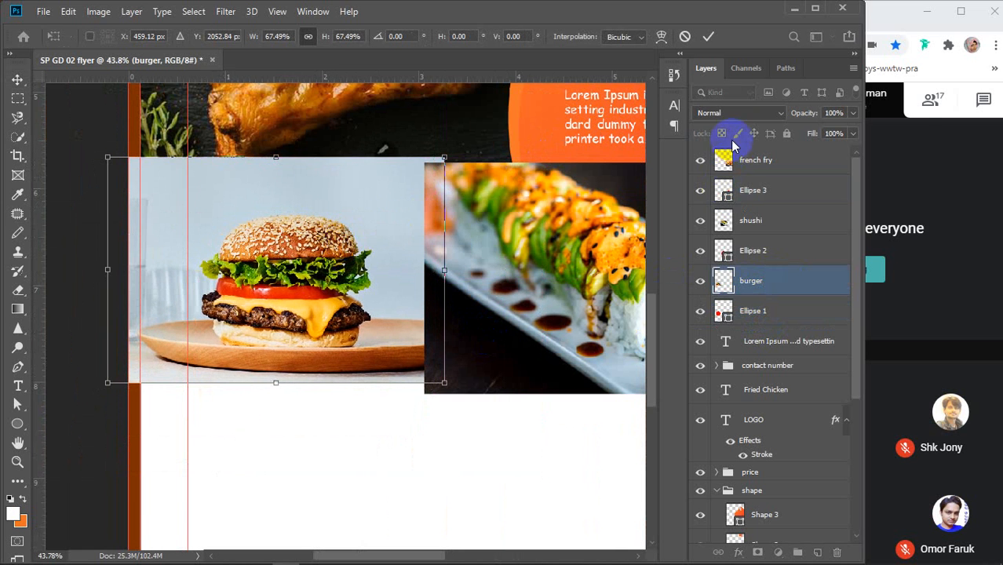
{"action": "left_click", "coordinate": [805, 113]}
{"action": "left_click_drag", "start_coordinate": [807, 118], "coordinate": [772, 112]}
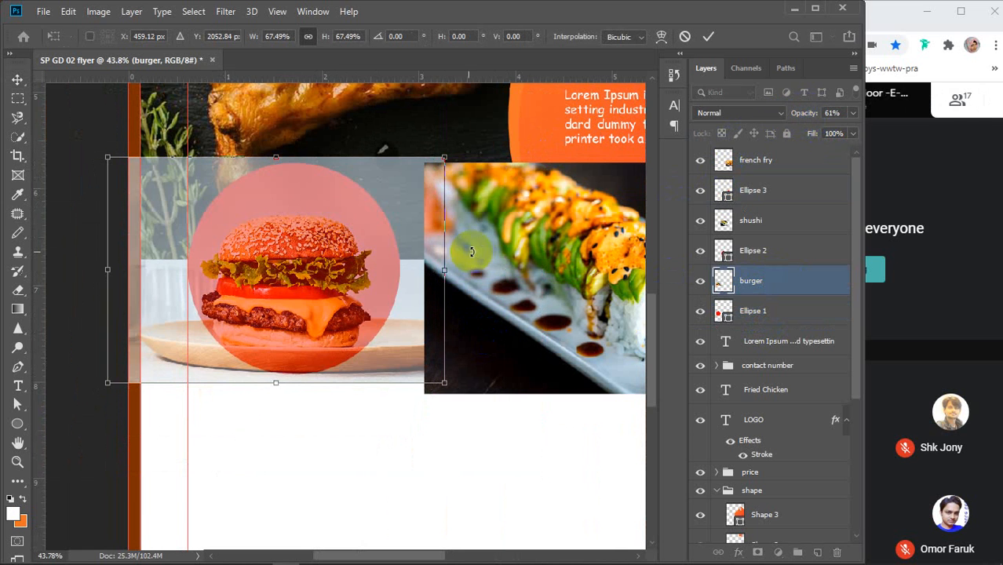
Step: Refine the burger photo's scale to about 65%, center the burger over the left circle, and apply the transformation
{"action": "mouse_move", "coordinate": [403, 341]}
{"action": "left_mouse_down"}
{"action": "mouse_move", "coordinate": [417, 326]}
{"action": "mouse_move", "coordinate": [417, 336]}
{"action": "left_mouse_up"}
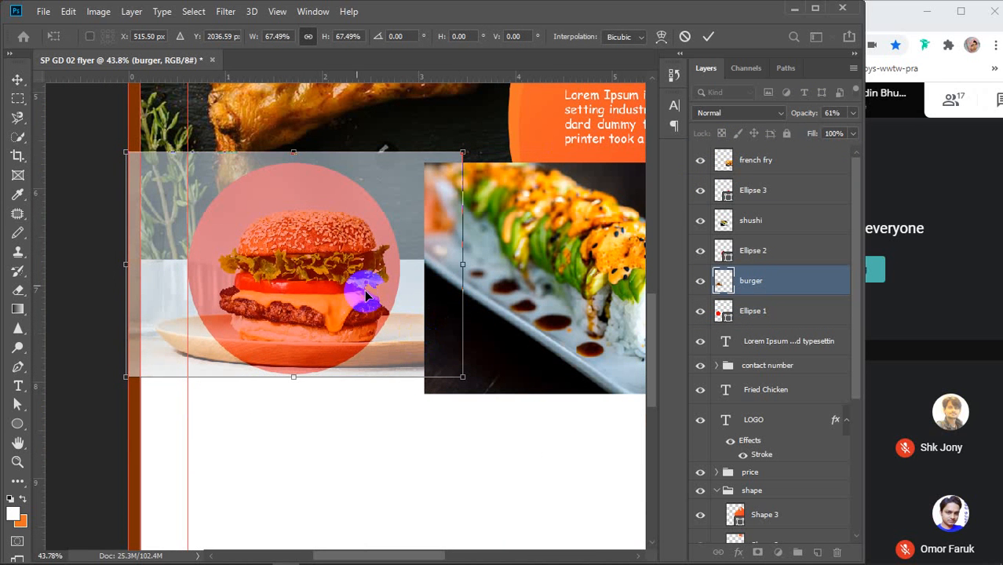
{"action": "left_click_drag", "start_coordinate": [126, 155], "coordinate": [138, 163]}
{"action": "left_click_drag", "start_coordinate": [405, 335], "coordinate": [395, 332]}
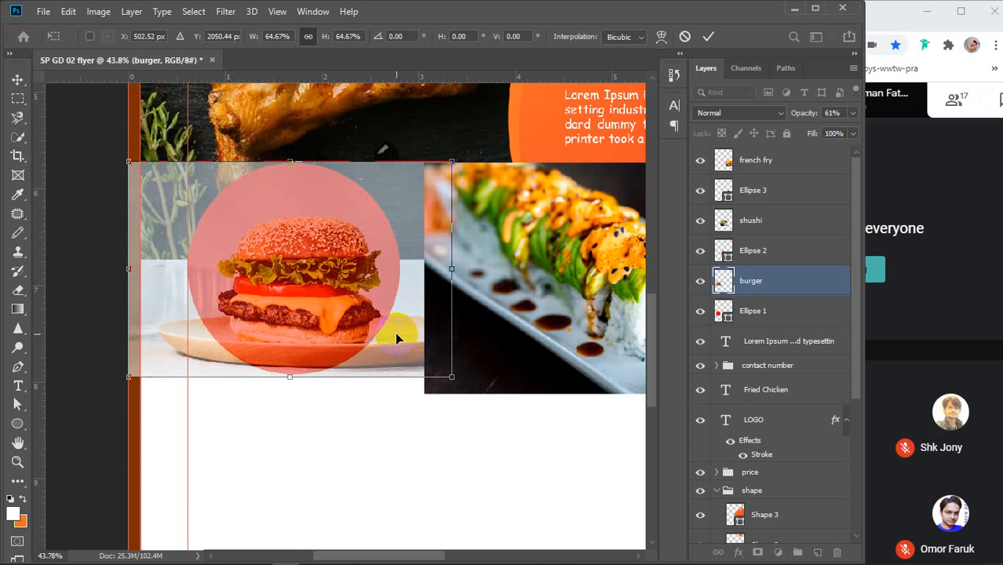
{"action": "key", "text": "Left"}
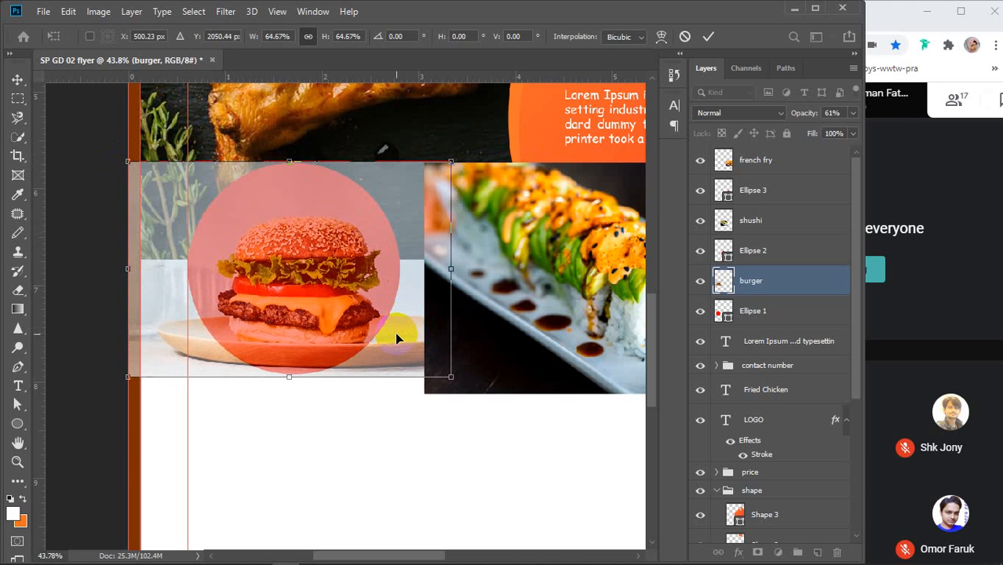
{"action": "left_click", "coordinate": [706, 37]}
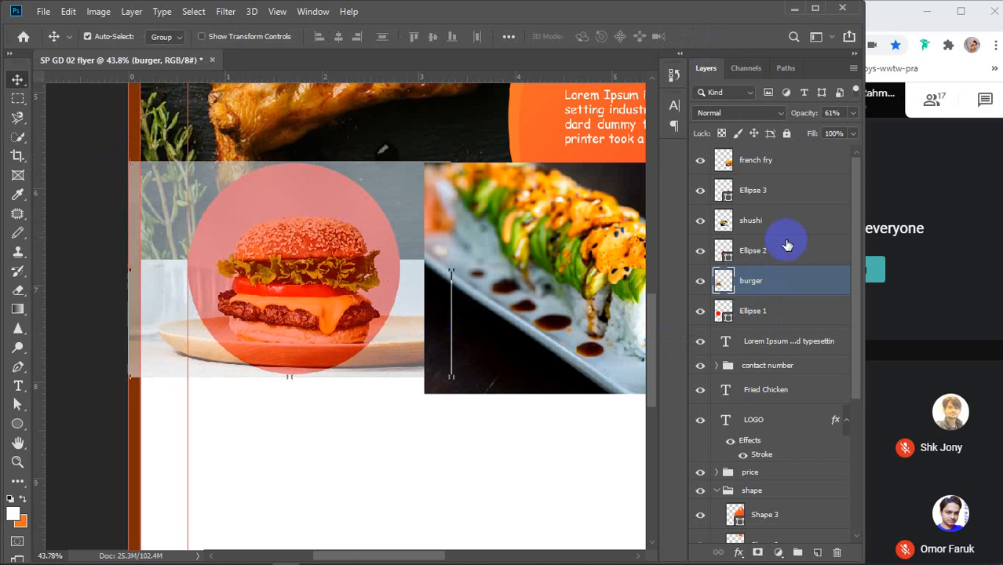
Step: Clip the burger photo to the left circle with a clipping mask and set its opacity to 100%
{"action": "right_click", "coordinate": [794, 277]}
{"action": "left_click", "coordinate": [830, 284]}
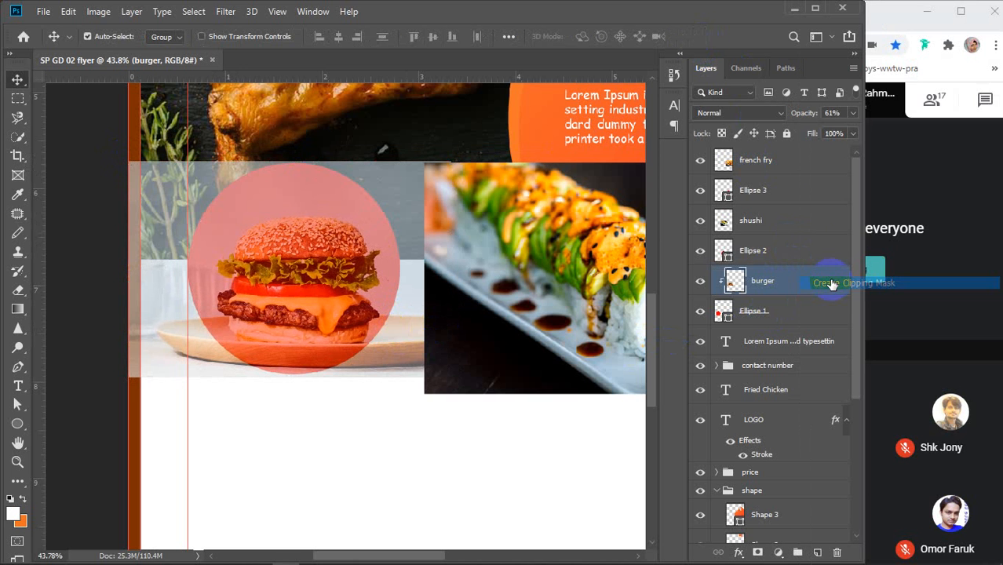
{"action": "left_click_drag", "start_coordinate": [794, 113], "coordinate": [894, 114]}
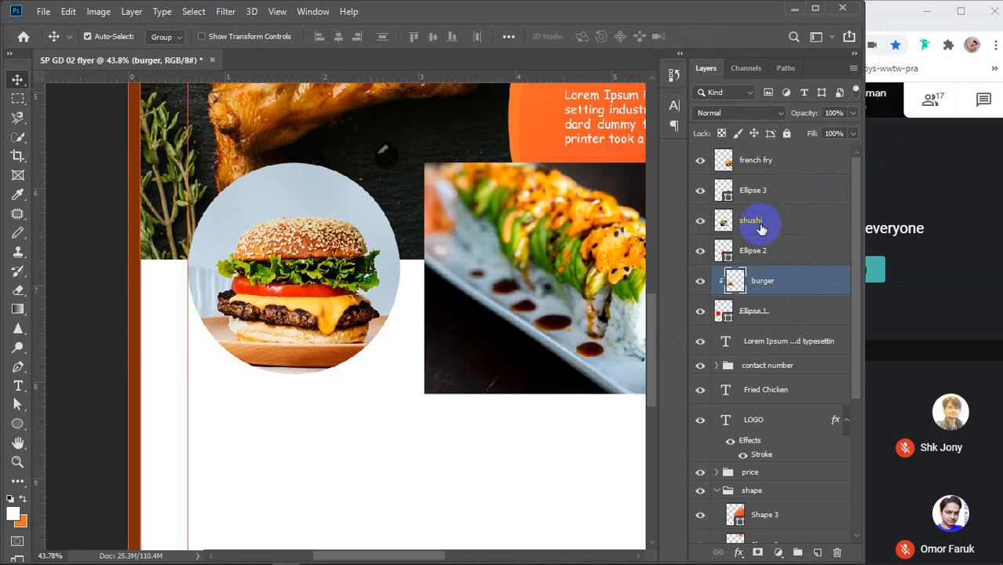
Step: Group the burger photo with Ellipse 1 and name the group image 2
{"action": "left_click", "coordinate": [768, 314], "text": "shift"}
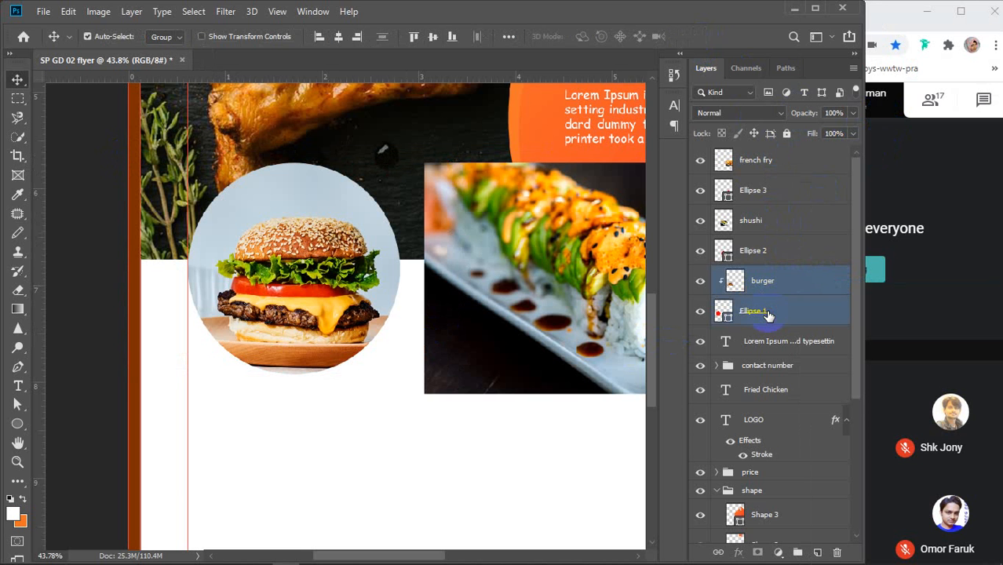
{"action": "key", "text": "ctrl+g"}
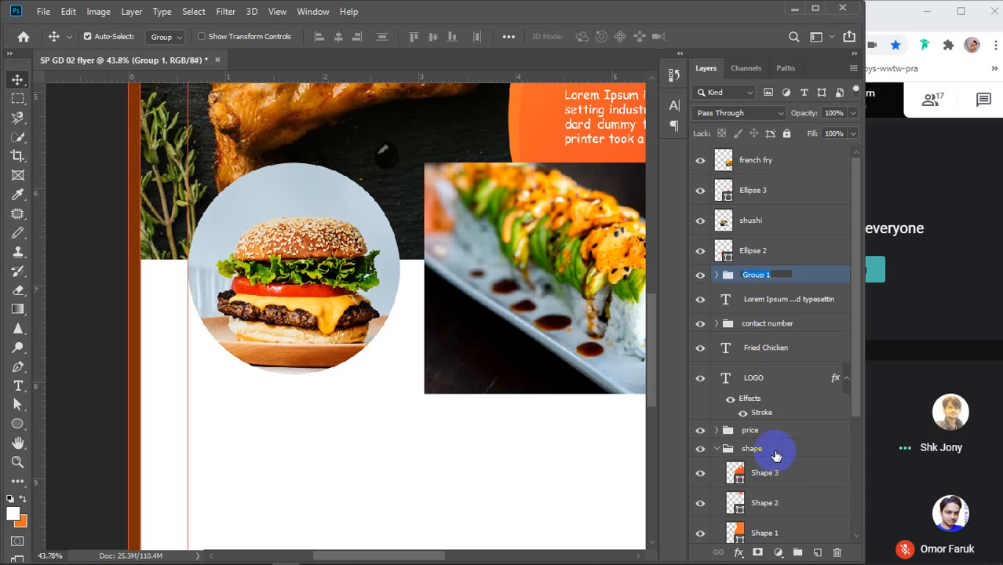
{"action": "type", "text": "2"}
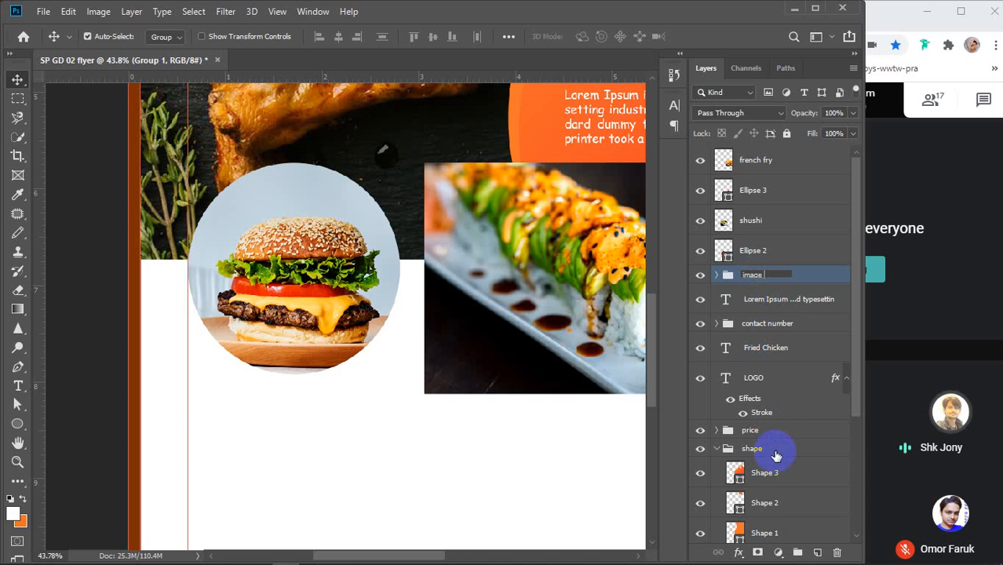
{"action": "key", "text": "Return"}
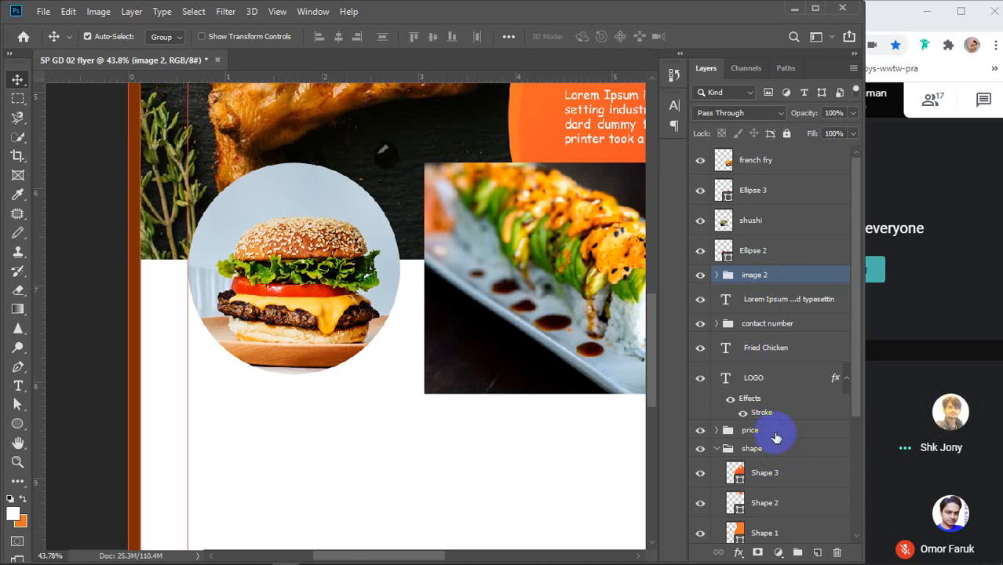
{"action": "scroll", "coordinate": [760, 400], "scroll_direction": "down", "scroll_amount": 3}
{"action": "scroll", "coordinate": [759, 400], "scroll_direction": "down", "scroll_amount": 2}
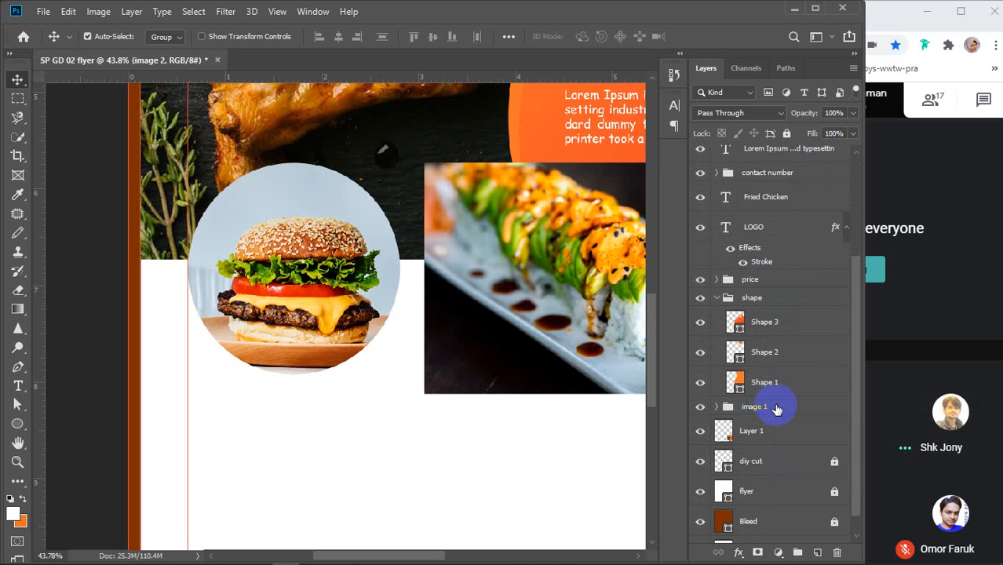
{"action": "scroll", "coordinate": [775, 408], "scroll_direction": "up", "scroll_amount": 4}
{"action": "scroll", "coordinate": [775, 408], "scroll_direction": "up", "scroll_amount": 1}
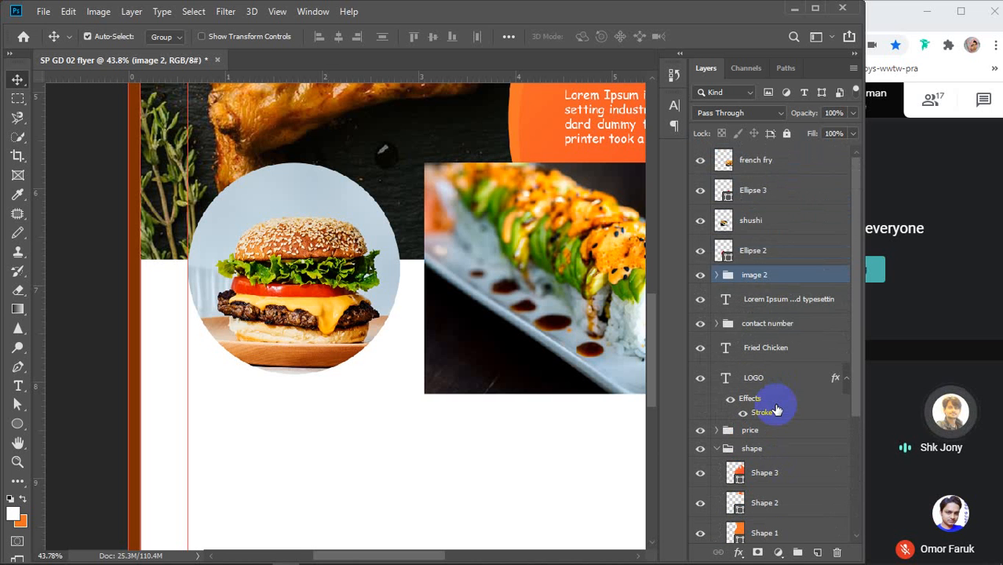
{"action": "left_click", "coordinate": [876, 288]}
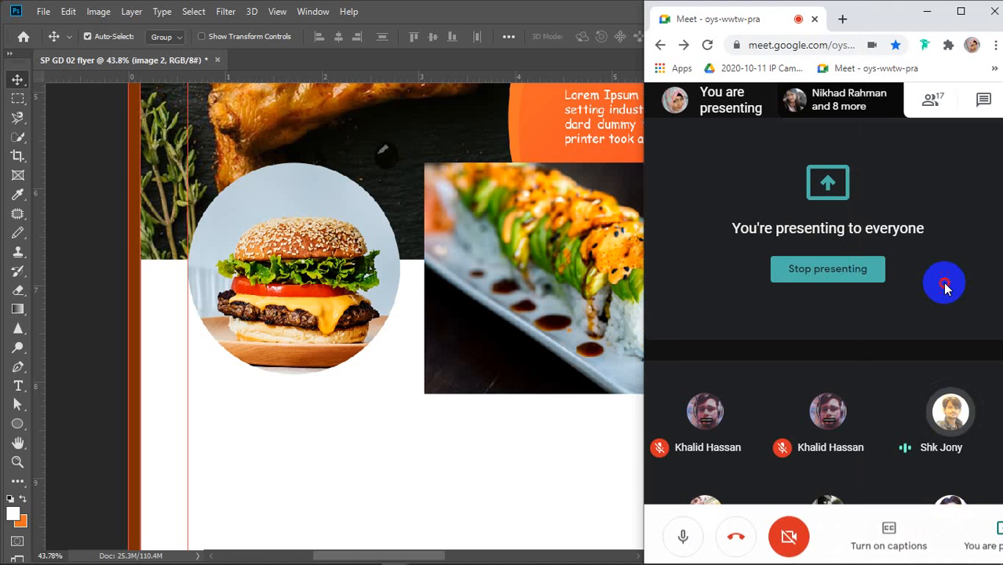
{"action": "left_click", "coordinate": [876, 554]}
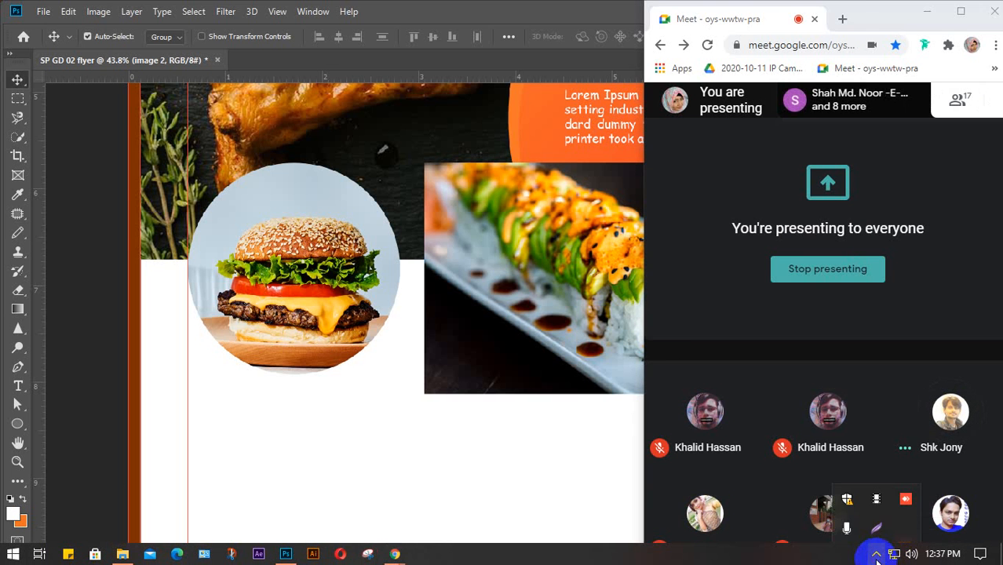
{"action": "left_click", "coordinate": [556, 468]}
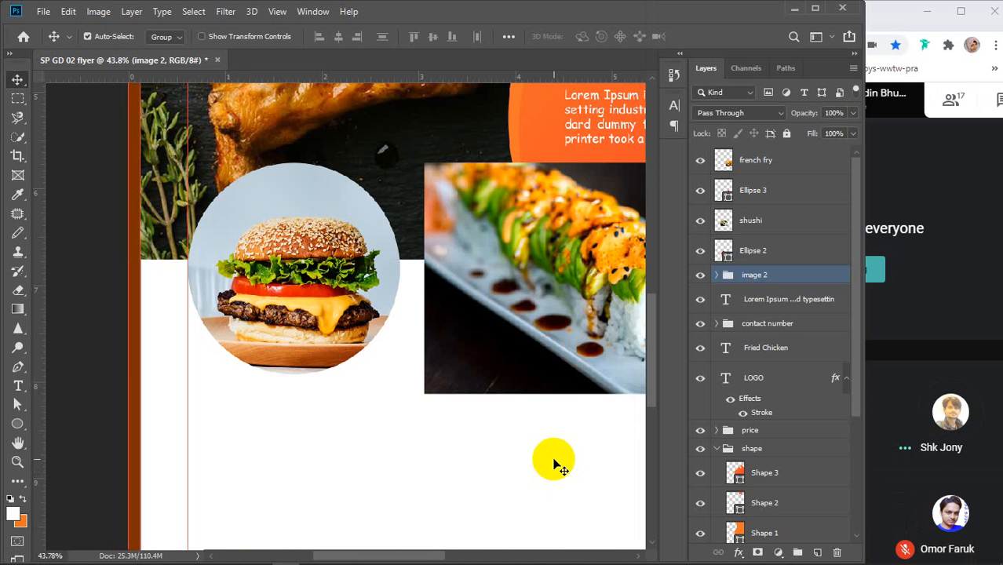
{"action": "left_click", "coordinate": [554, 461]}
Step: Widen the program window, select the shushi layer and lower its opacity to 63%
{"action": "left_click_drag", "start_coordinate": [862, 381], "coordinate": [903, 378]}
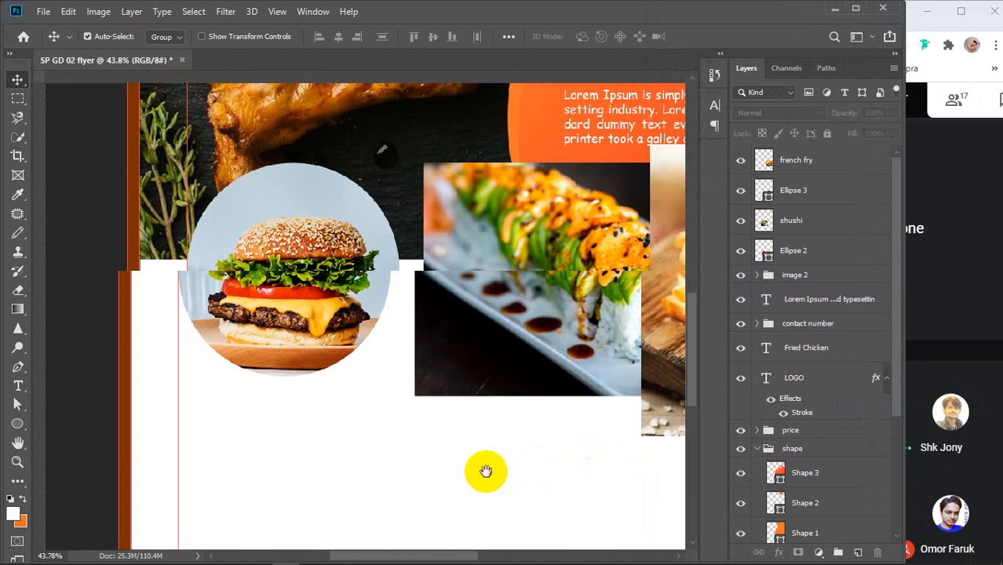
{"action": "left_click_drag", "start_coordinate": [483, 468], "coordinate": [374, 474]}
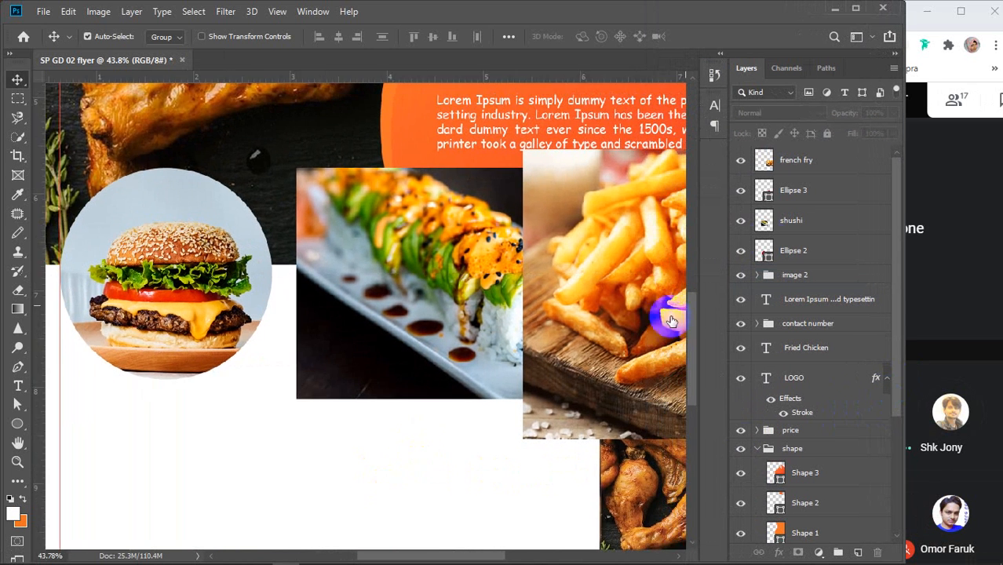
{"action": "left_click", "coordinate": [812, 249]}
{"action": "left_click", "coordinate": [816, 218]}
{"action": "left_click", "coordinate": [740, 221]}
{"action": "left_click", "coordinate": [741, 223]}
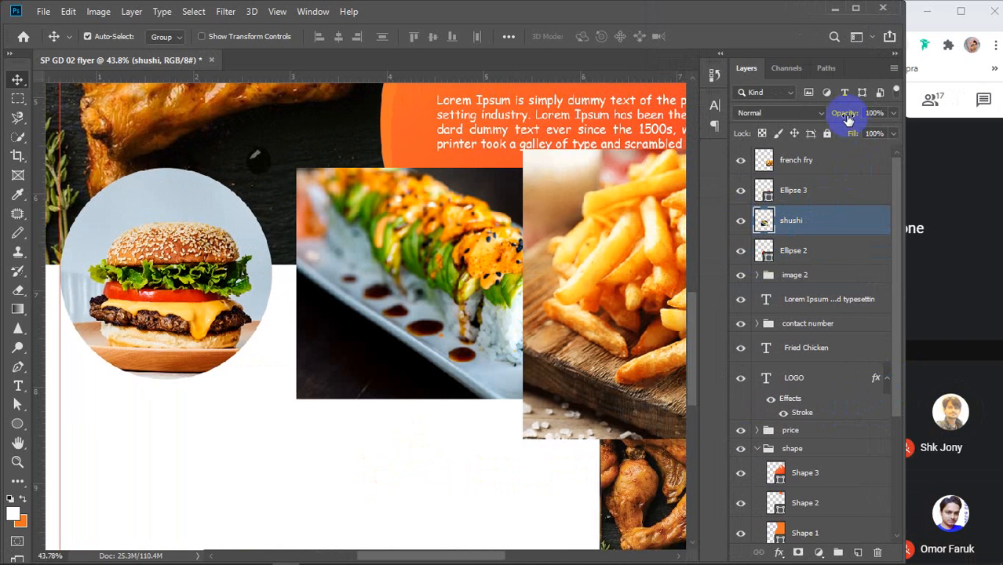
{"action": "left_click_drag", "start_coordinate": [846, 113], "coordinate": [822, 118]}
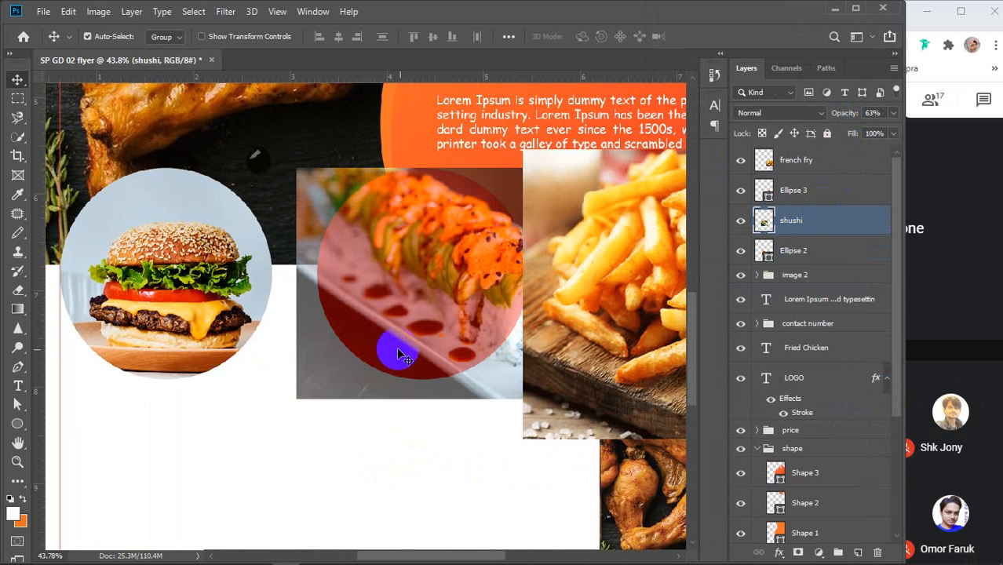
Step: Scale the sushi photo to about 94.5%, position the sushi roll over the middle circle, and apply the transformation
{"action": "key", "text": "ctrl+t"}
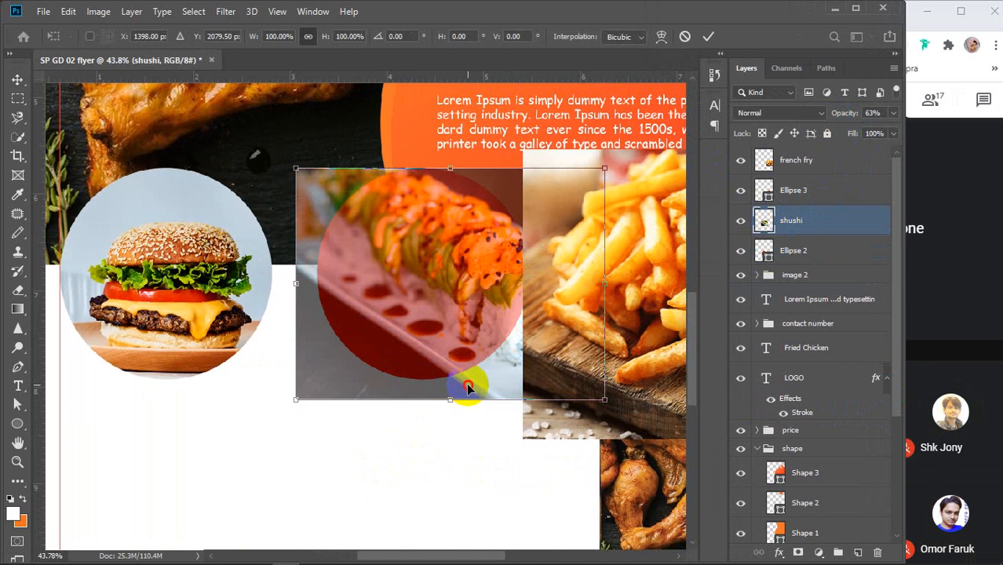
{"action": "left_click_drag", "start_coordinate": [467, 387], "coordinate": [402, 379]}
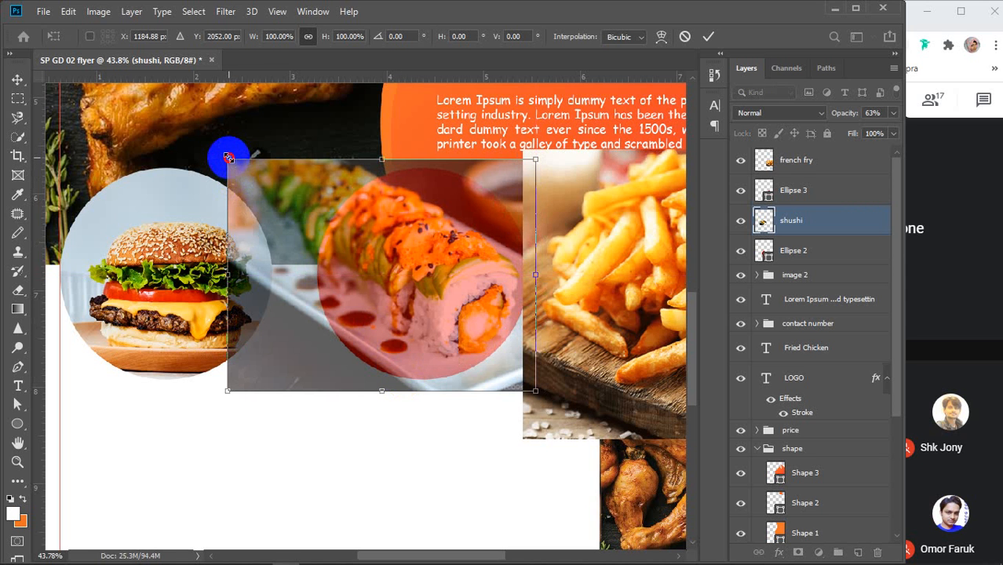
{"action": "left_click_drag", "start_coordinate": [228, 160], "coordinate": [236, 165]}
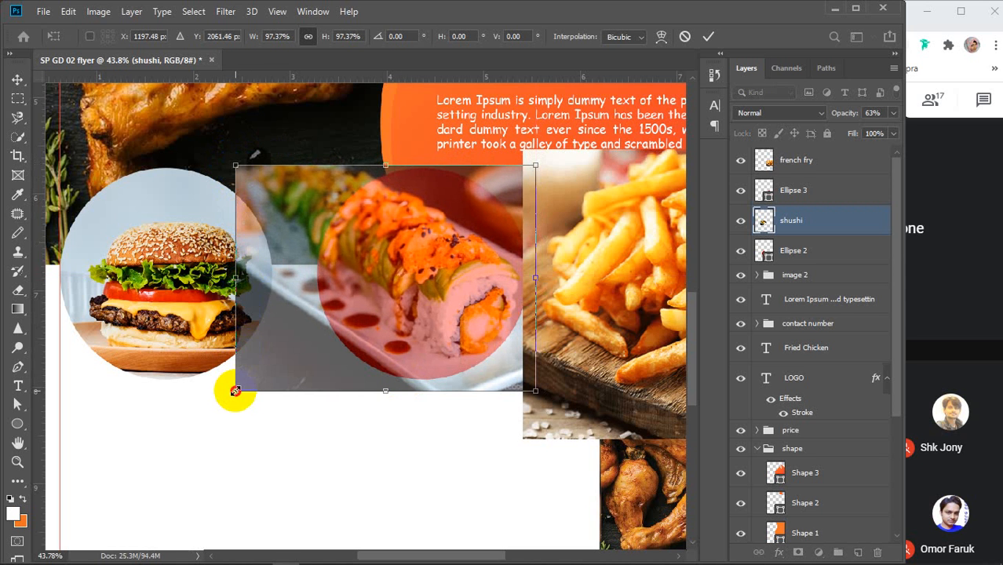
{"action": "left_click_drag", "start_coordinate": [235, 390], "coordinate": [242, 381]}
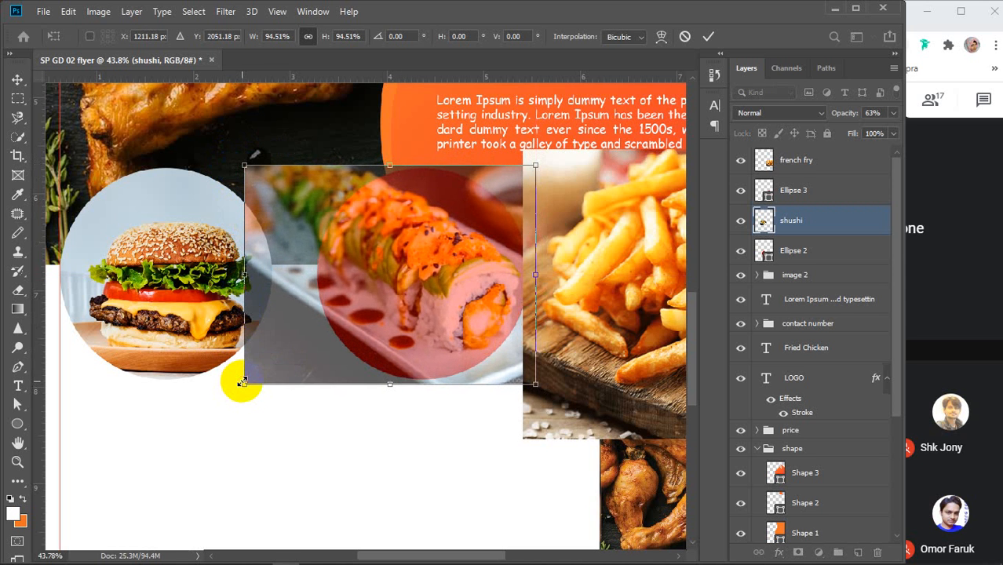
{"action": "key", "text": "Up"}
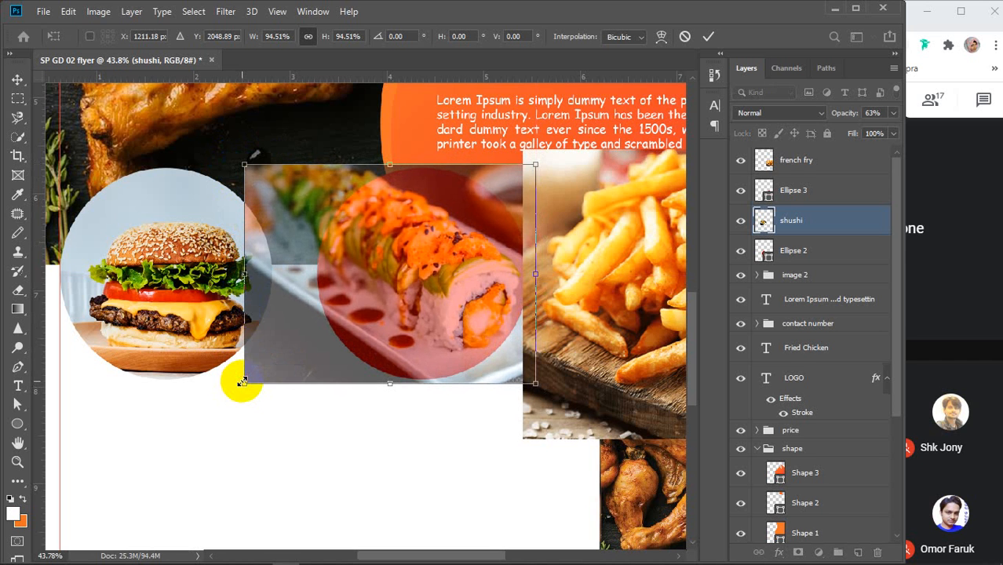
{"action": "left_click", "coordinate": [708, 36]}
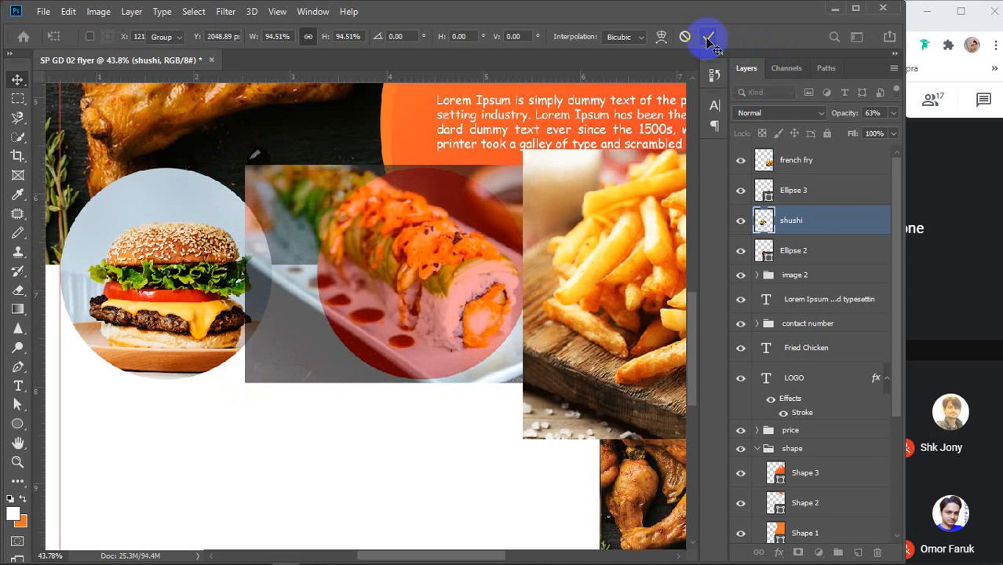
Step: Clip the sushi photo to the middle circle with a clipping mask and set its opacity to 100%
{"action": "right_click", "coordinate": [827, 218]}
{"action": "left_click", "coordinate": [716, 283]}
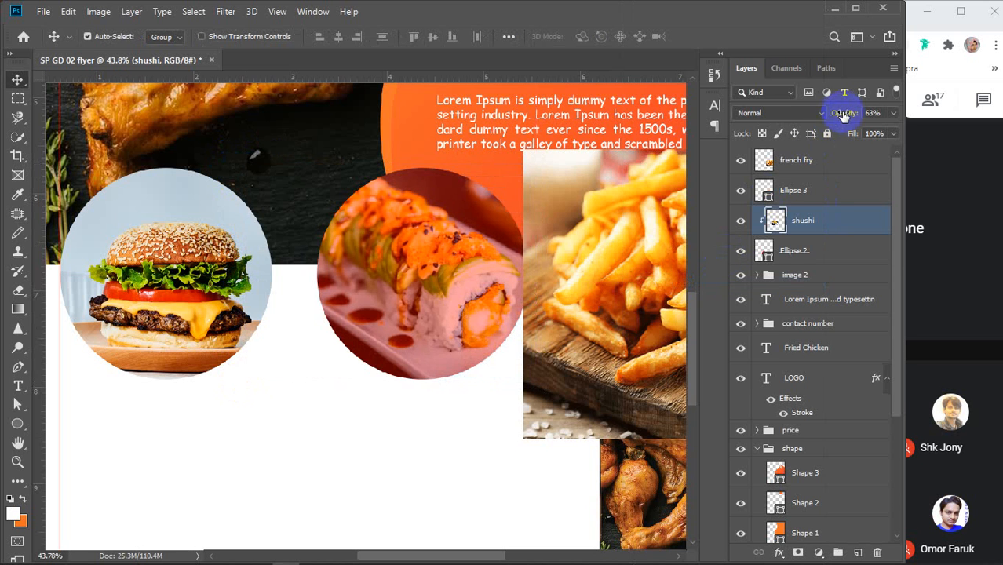
{"action": "left_click_drag", "start_coordinate": [844, 115], "coordinate": [877, 112]}
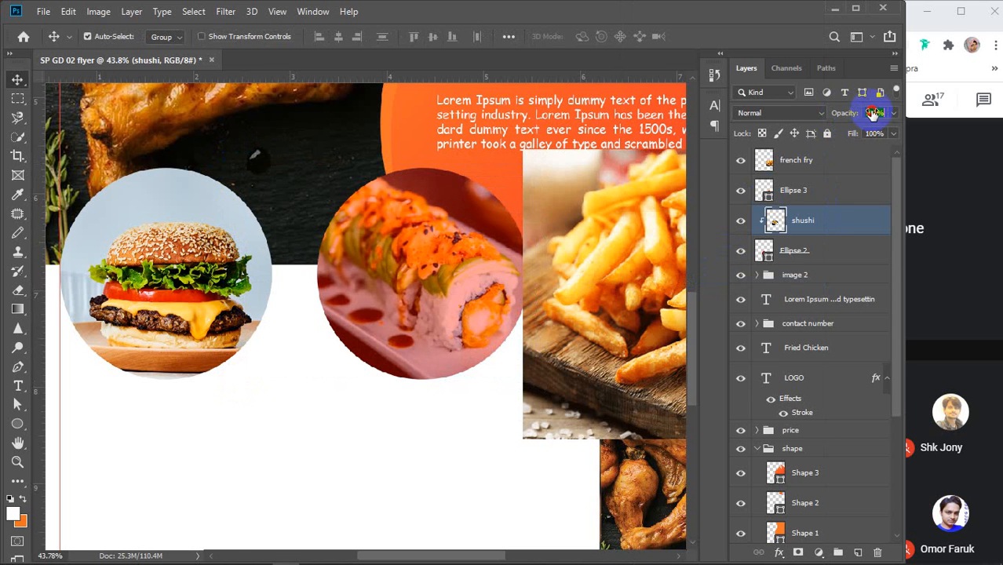
Step: Group the sushi photo with Ellipse 2 and name the group image 3
{"action": "left_click", "coordinate": [825, 256], "text": "shift"}
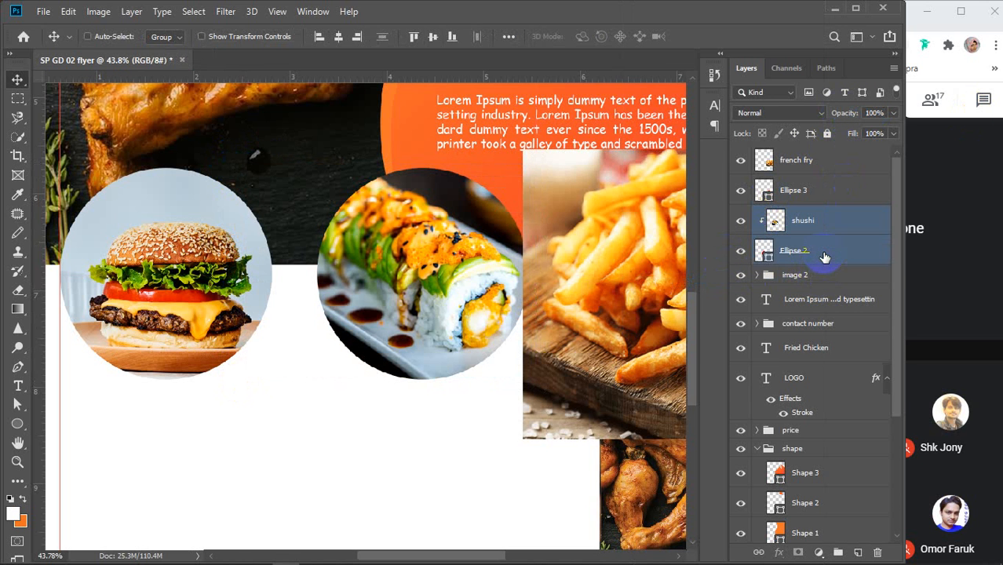
{"action": "key", "text": "ctrl+g"}
{"action": "double_click", "coordinate": [792, 214]}
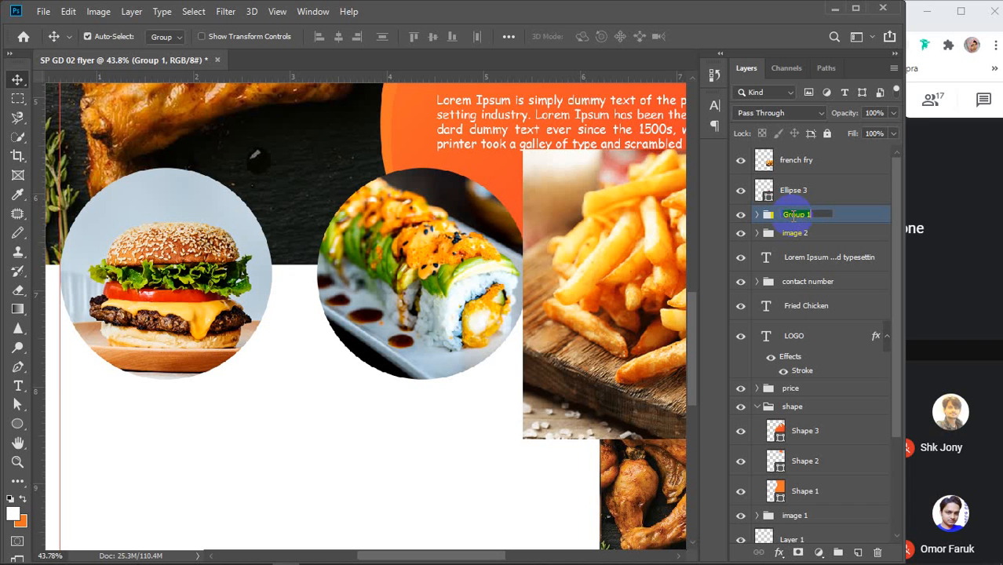
{"action": "type", "text": "image 3"}
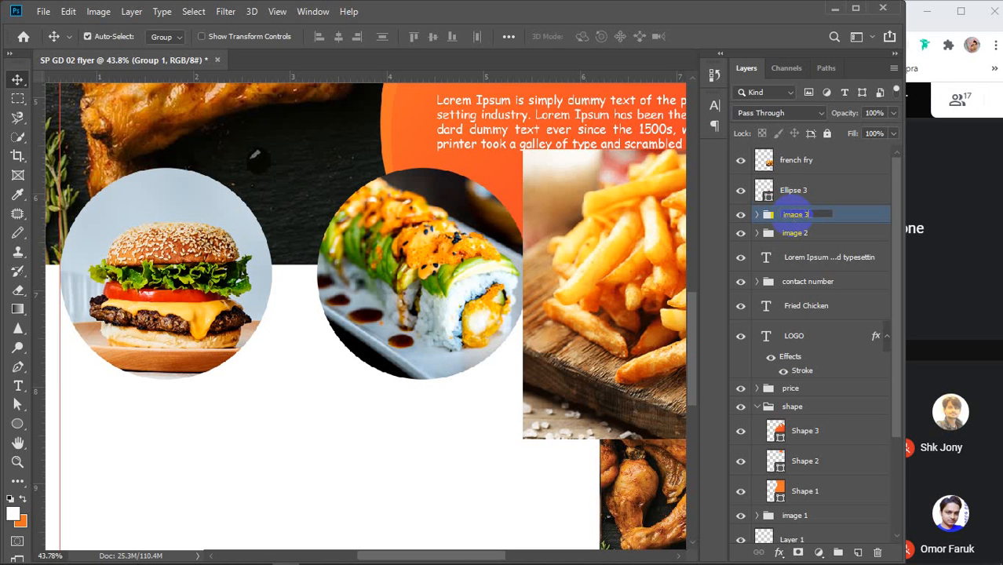
{"action": "key", "text": "Return"}
Step: Select the french fry layer and lower its opacity to 58%
{"action": "left_click", "coordinate": [800, 157]}
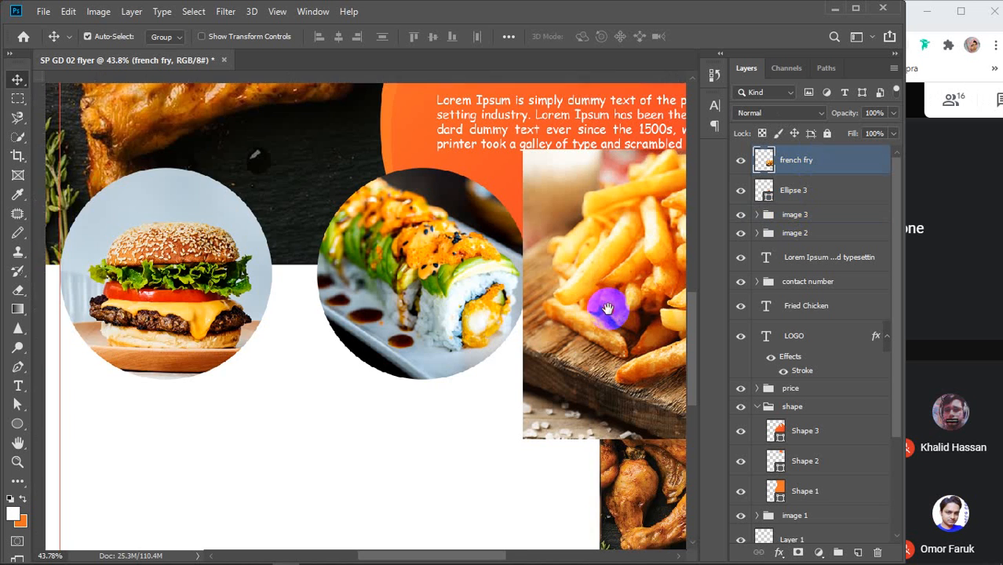
{"action": "left_click_drag", "start_coordinate": [606, 309], "coordinate": [342, 308]}
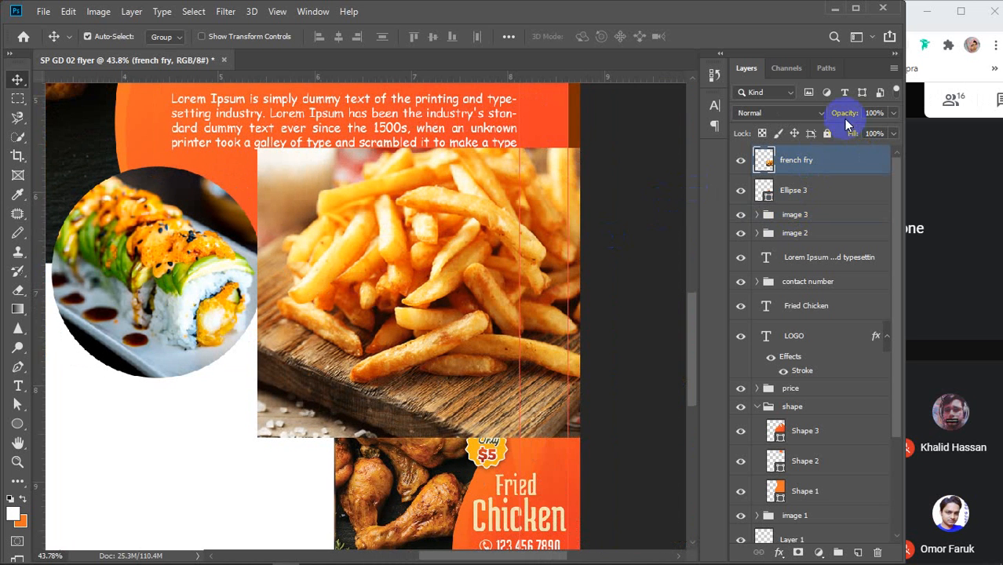
{"action": "left_click_drag", "start_coordinate": [845, 120], "coordinate": [812, 126]}
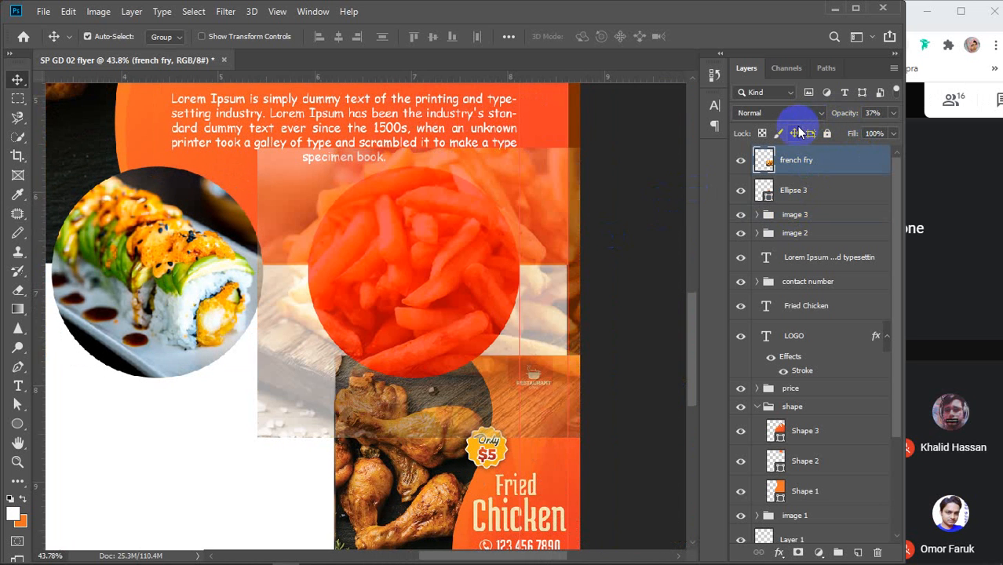
{"action": "mouse_move", "coordinate": [855, 115]}
{"action": "left_mouse_down"}
{"action": "mouse_move", "coordinate": [873, 111]}
{"action": "mouse_move", "coordinate": [838, 117]}
{"action": "left_mouse_up"}
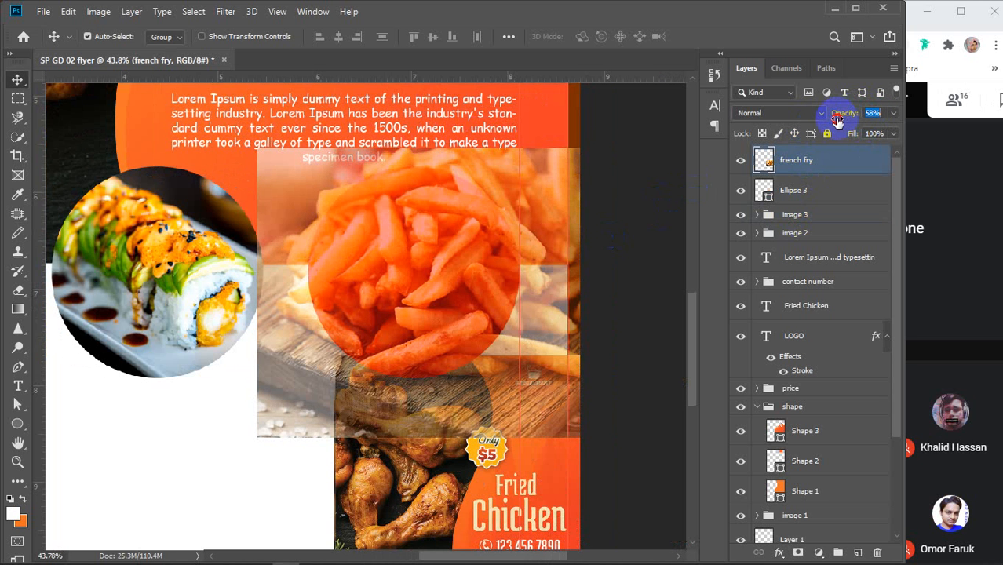
Step: Scale the french fry photo to about 75%, position it over the right circle, and apply the transformation
{"action": "key", "text": "ctrl+t"}
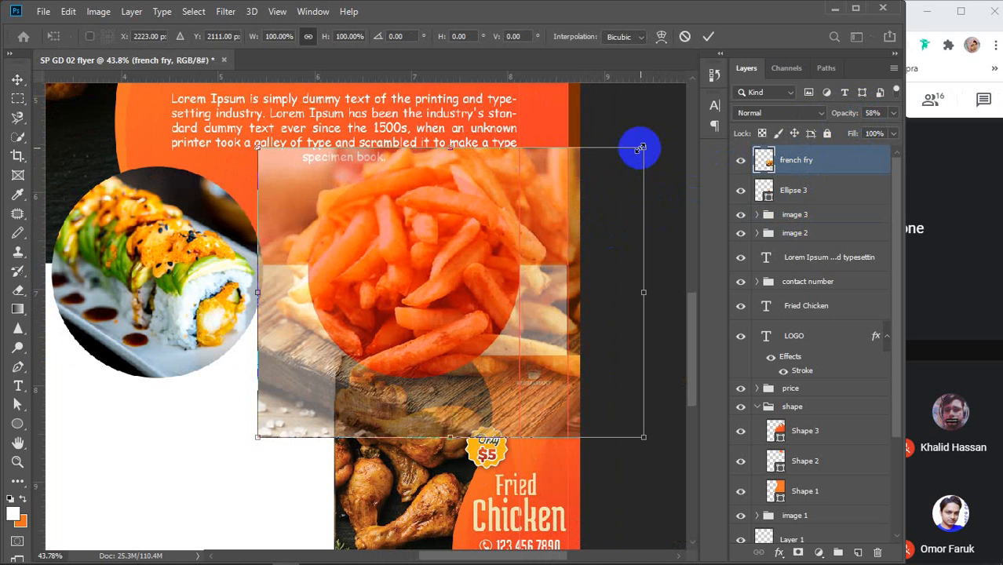
{"action": "left_click_drag", "start_coordinate": [640, 149], "coordinate": [557, 194]}
{"action": "left_click_drag", "start_coordinate": [529, 257], "coordinate": [531, 216]}
{"action": "left_click_drag", "start_coordinate": [568, 394], "coordinate": [551, 376]}
{"action": "left_click_drag", "start_coordinate": [533, 320], "coordinate": [528, 321]}
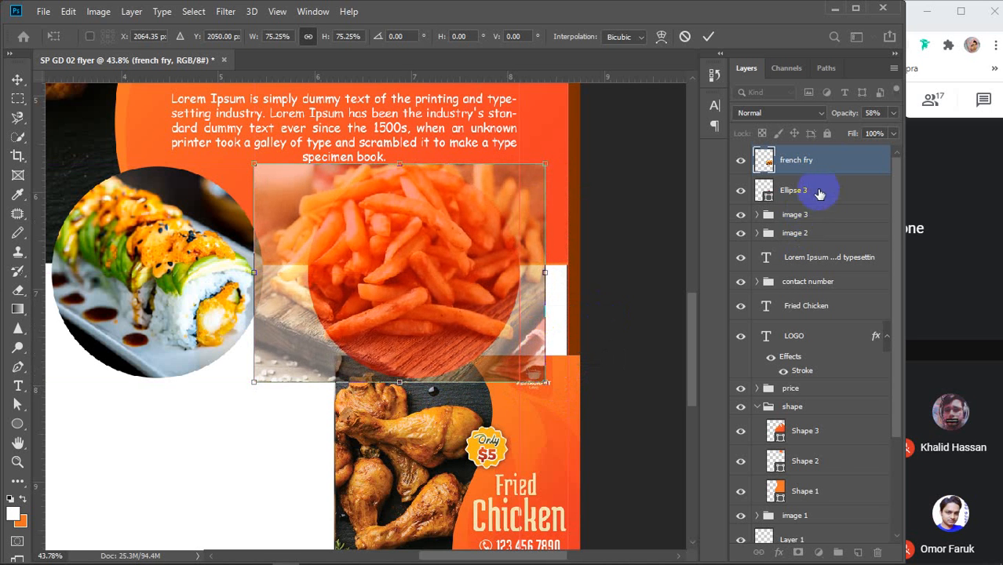
{"action": "left_click", "coordinate": [828, 162]}
Step: Clip the french fry photo to the right circle with a clipping mask and set its opacity to 100%
{"action": "right_click", "coordinate": [837, 161]}
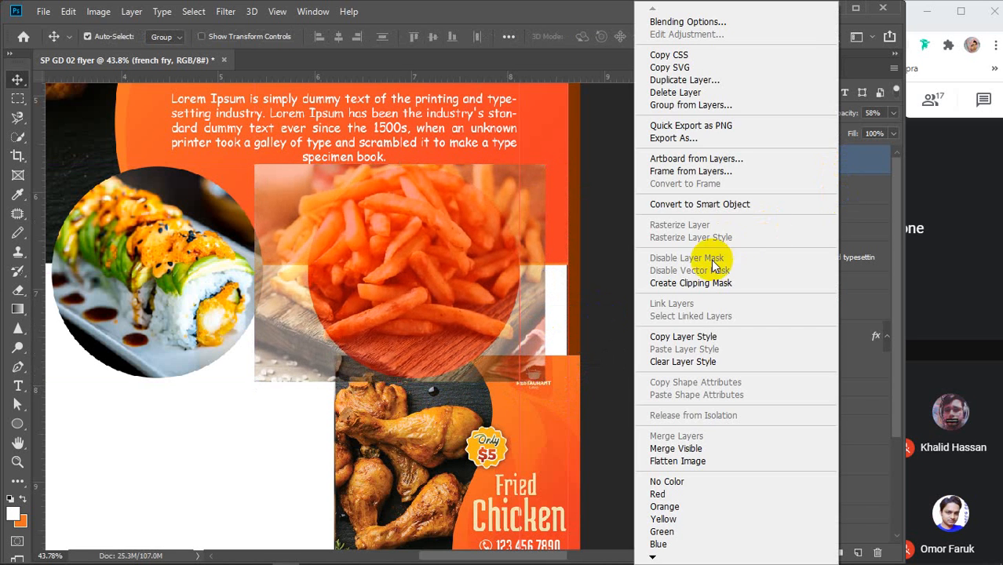
{"action": "left_click", "coordinate": [710, 280]}
{"action": "left_click_drag", "start_coordinate": [838, 127], "coordinate": [940, 102]}
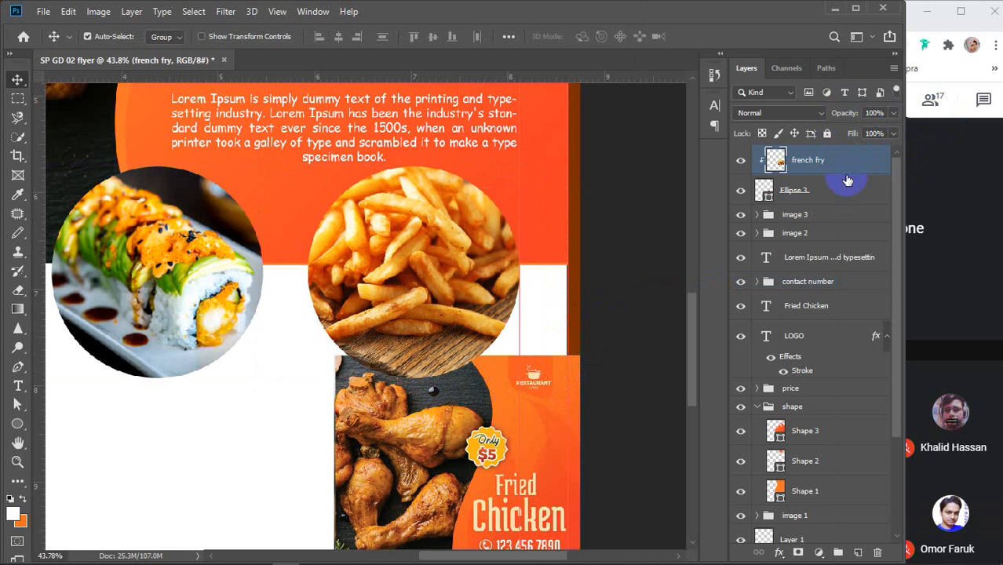
Step: Group the french fry photo with Ellipse 3 and name the group image 4
{"action": "left_click", "coordinate": [826, 196], "text": "shift"}
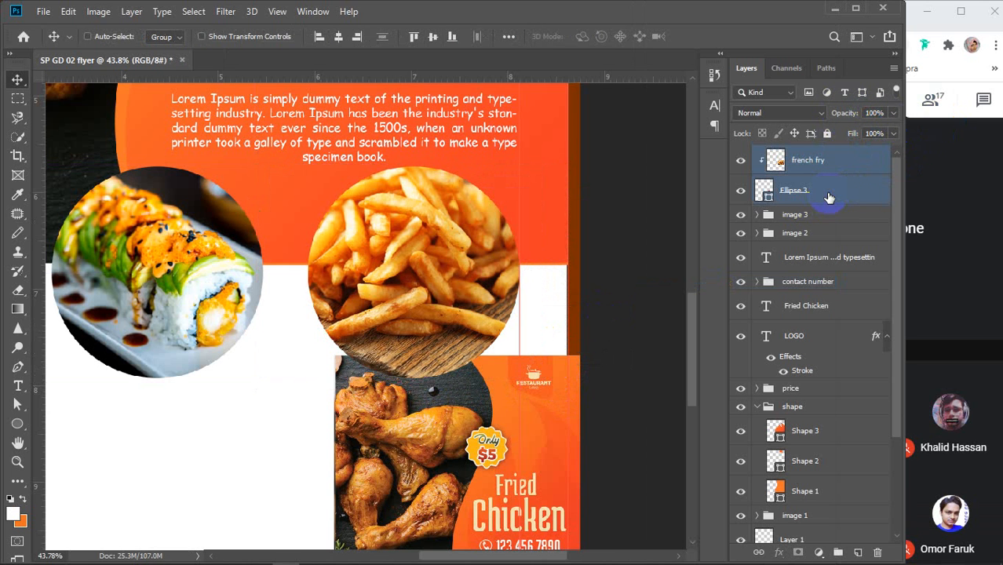
{"action": "key", "text": "ctrl+g"}
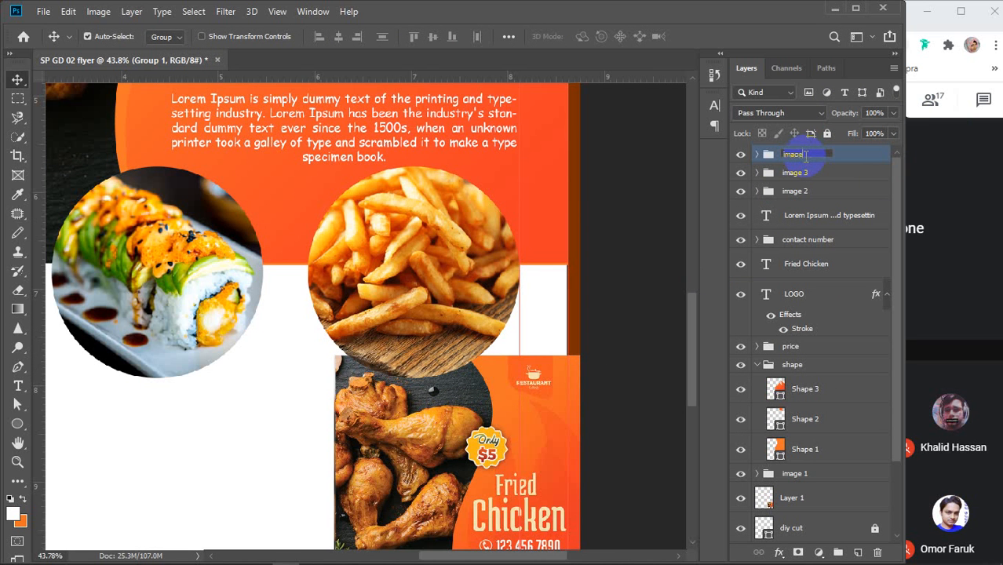
{"action": "left_click", "coordinate": [805, 156]}
{"action": "type", "text": "image 4"}
{"action": "key", "text": "Return"}
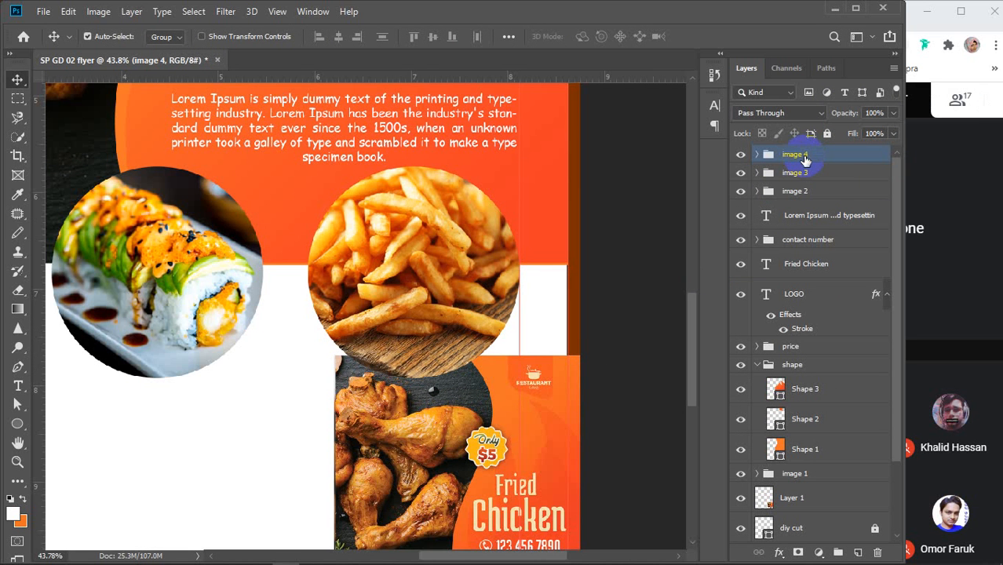
{"action": "left_click", "coordinate": [816, 193], "text": "shift"}
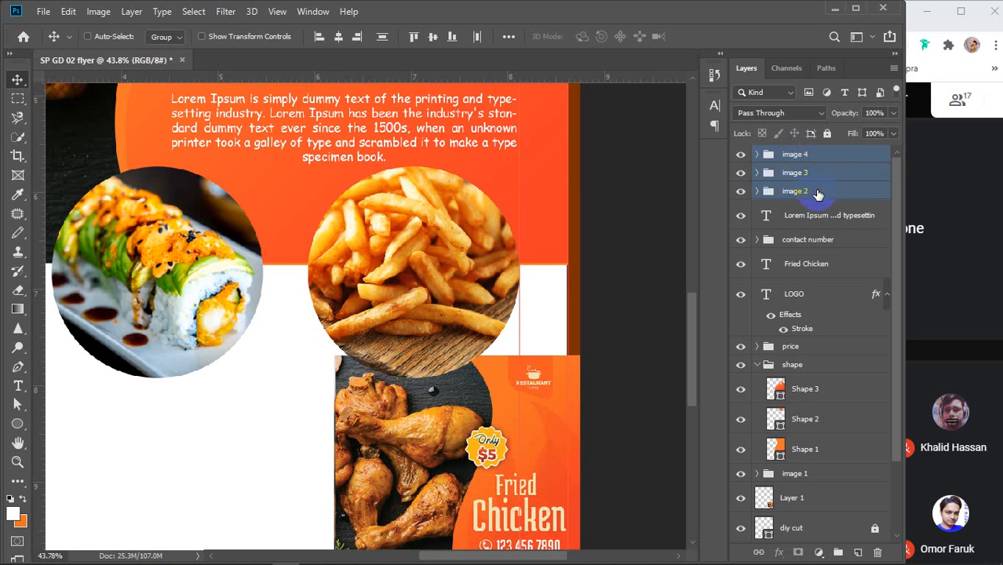
{"action": "key", "text": "ctrl+g"}
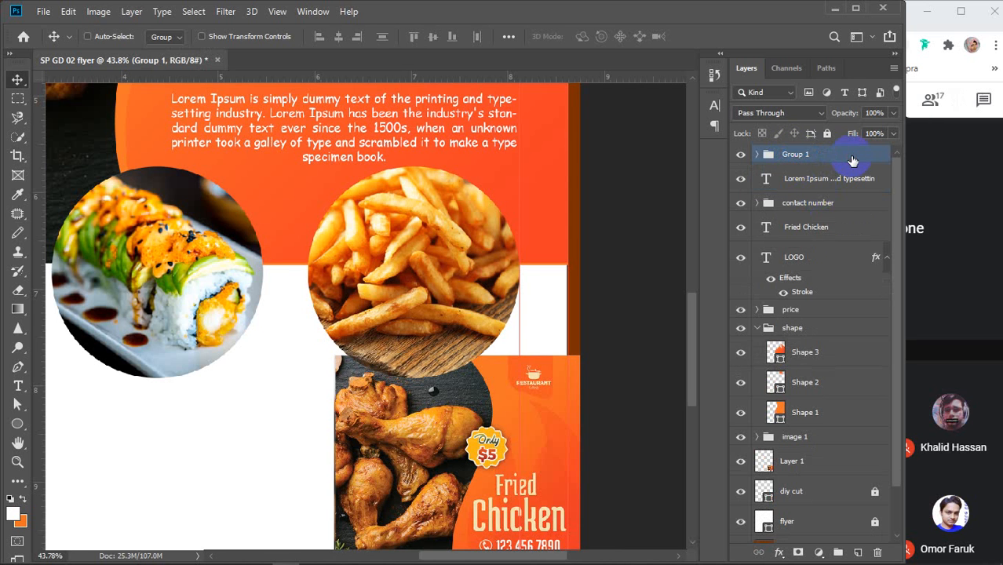
{"action": "key", "text": "ctrl+shift+g"}
Step: Select the image 2 group and examine how the three circular food photos are styled in the reference flyer
{"action": "left_click", "coordinate": [829, 195]}
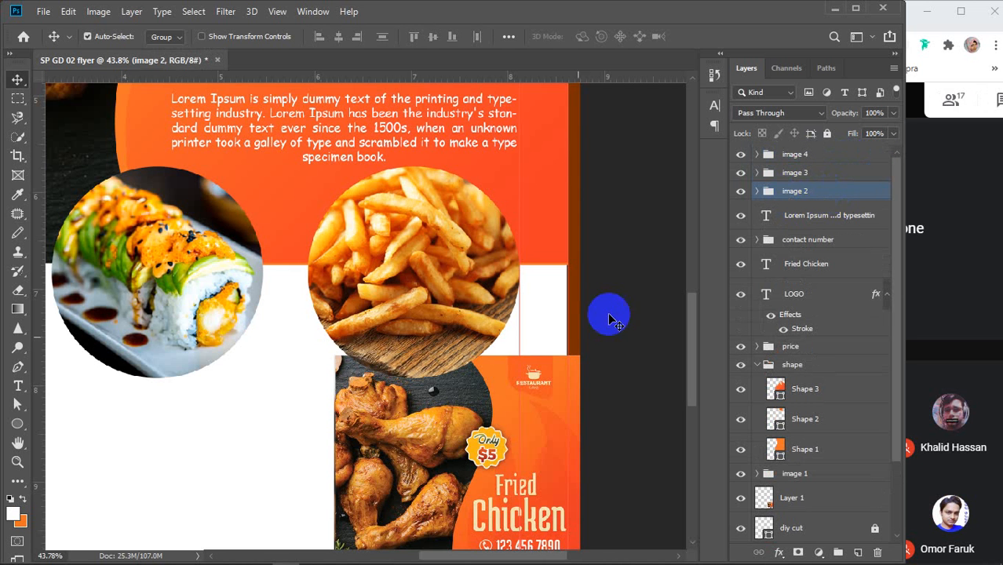
{"action": "scroll", "coordinate": [487, 420], "scroll_direction": "down", "scroll_amount": 3}
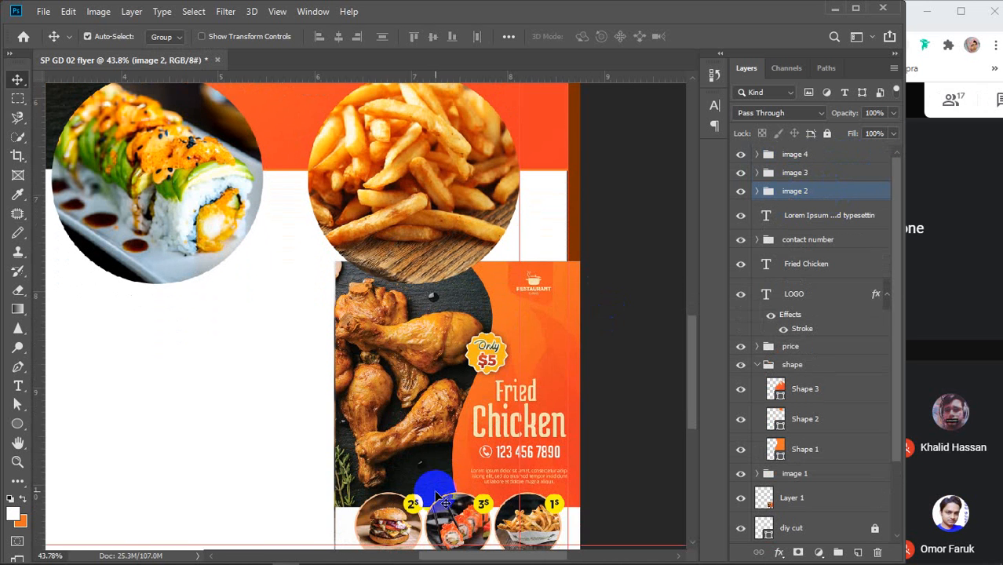
{"action": "scroll", "coordinate": [423, 518], "scroll_direction": "up", "scroll_amount": 3, "text": "alt"}
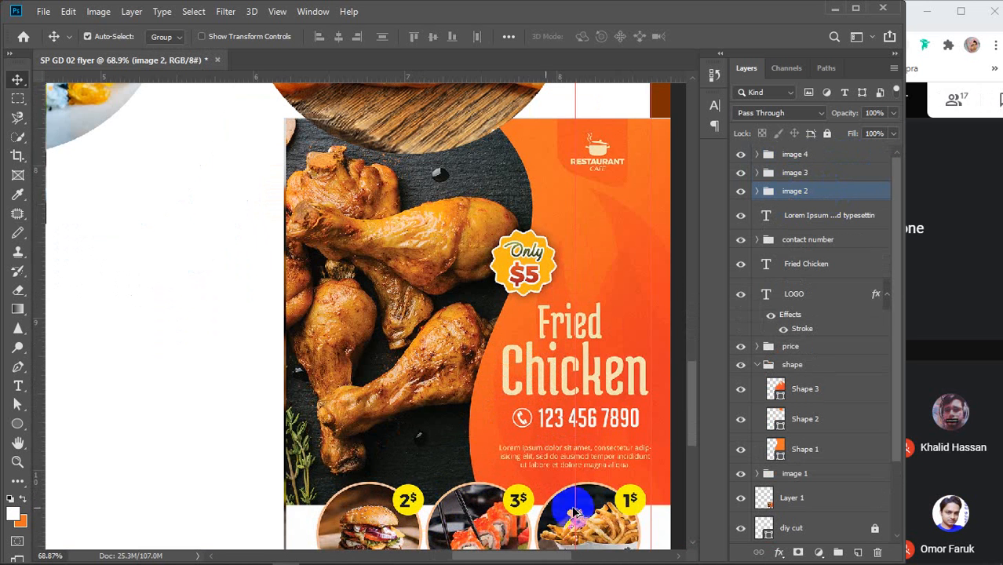
{"action": "scroll", "coordinate": [442, 375], "scroll_direction": "down", "scroll_amount": 4, "text": "alt"}
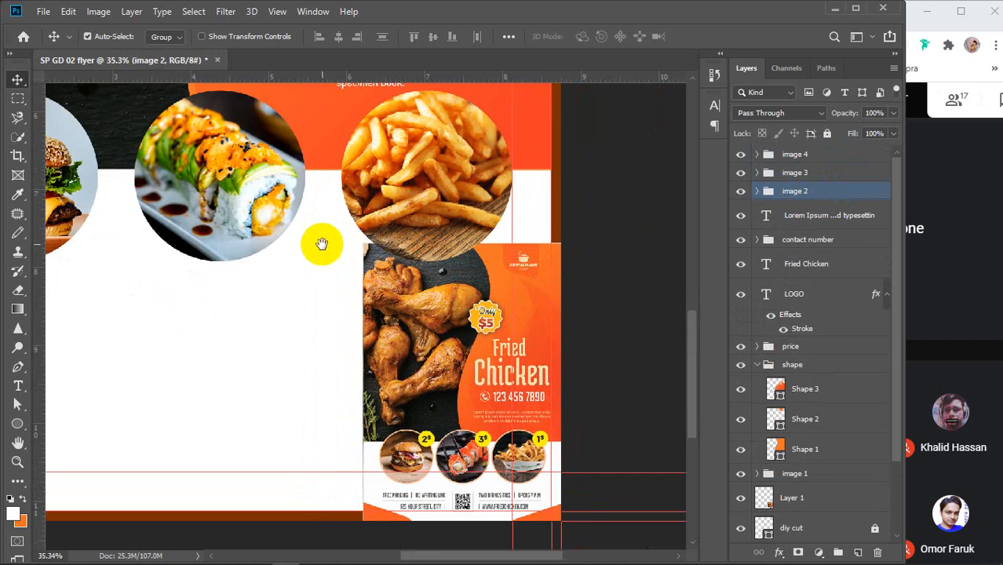
{"action": "left_click_drag", "start_coordinate": [323, 242], "coordinate": [492, 358]}
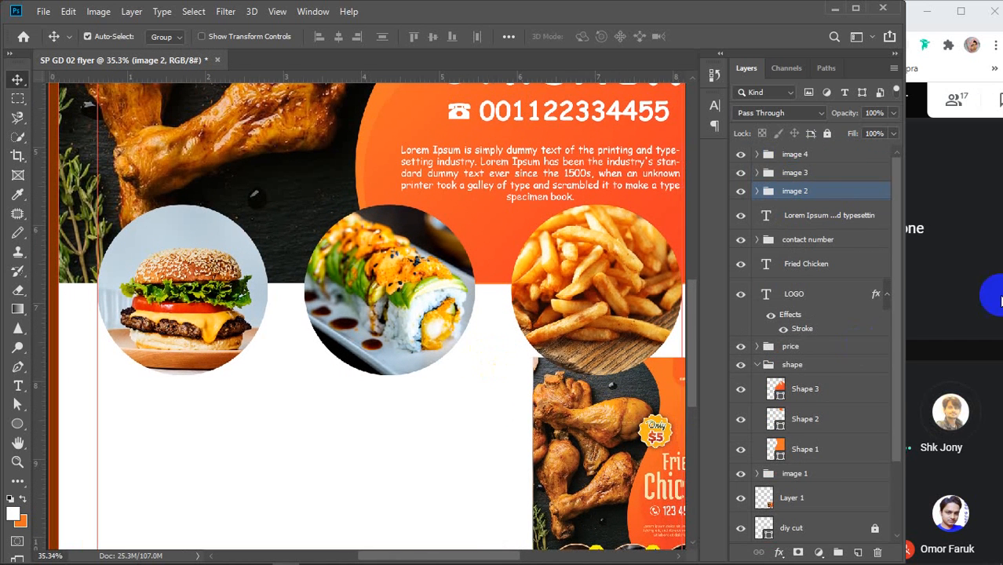
{"action": "left_click", "coordinate": [967, 291]}
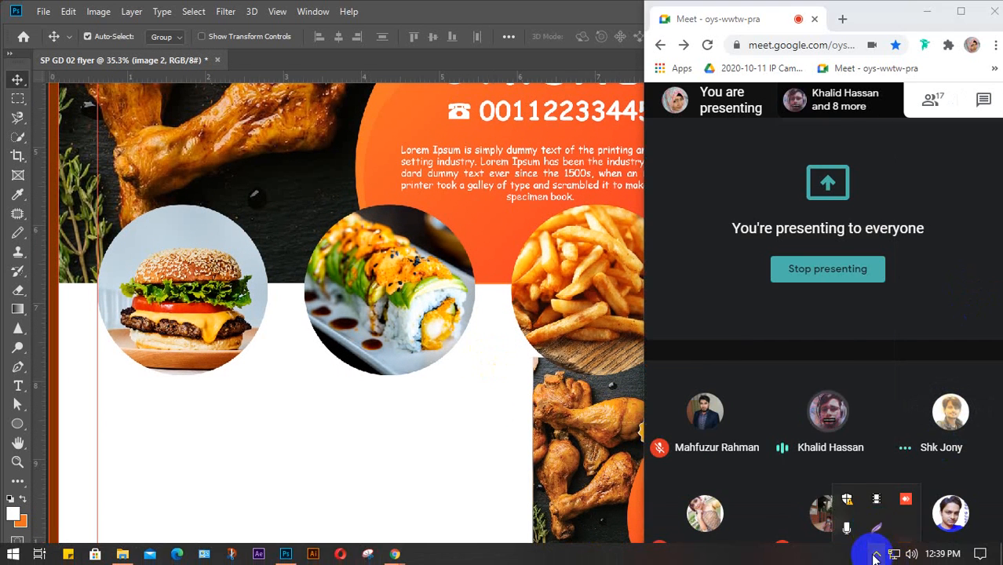
{"action": "left_click", "coordinate": [445, 476]}
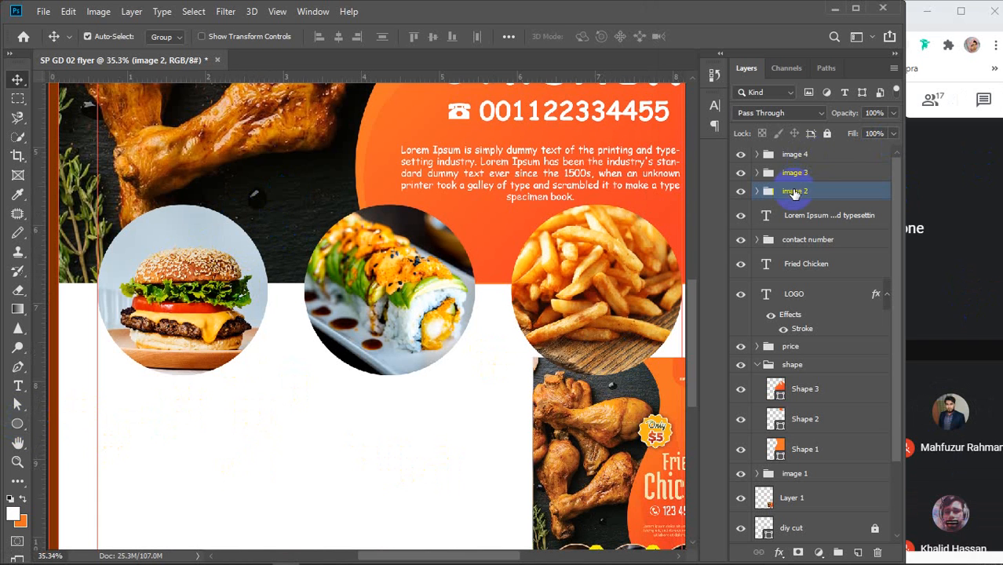
Step: Draw a circle about 226 px wide over the burger photo's upper-right edge, above the burger layer in the image 2 group, and fill it yellow
{"action": "left_click", "coordinate": [757, 192]}
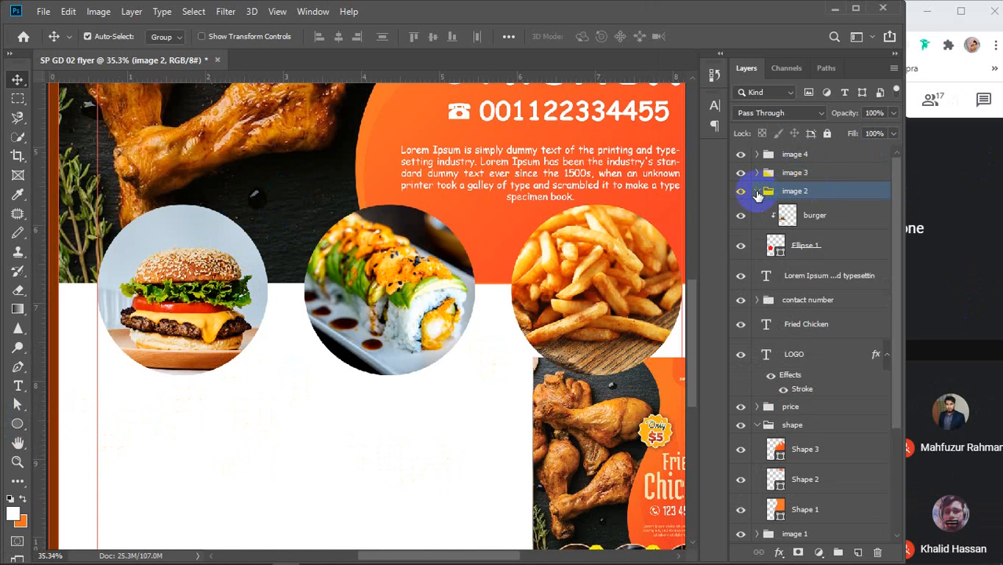
{"action": "left_click", "coordinate": [800, 214]}
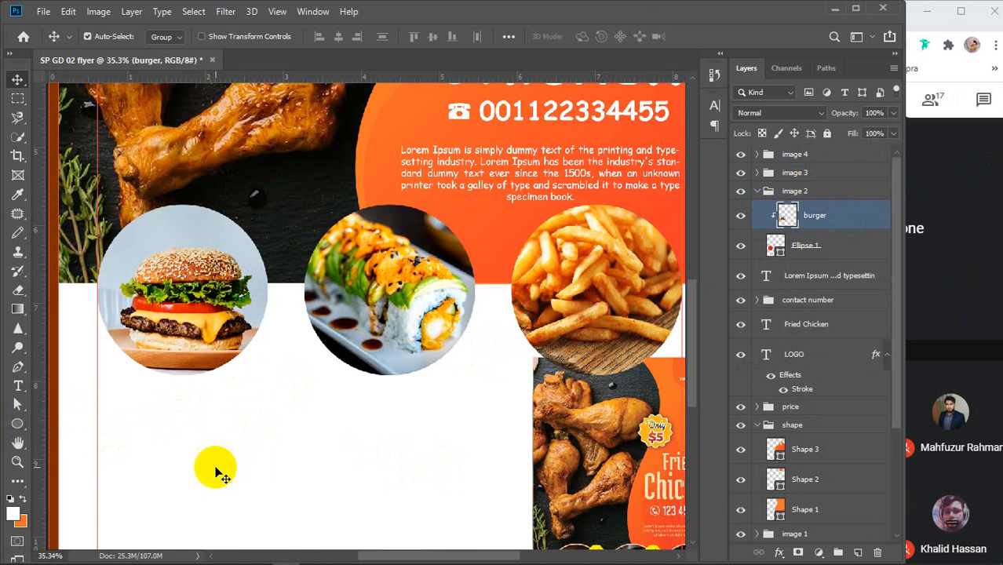
{"action": "left_click", "coordinate": [16, 424]}
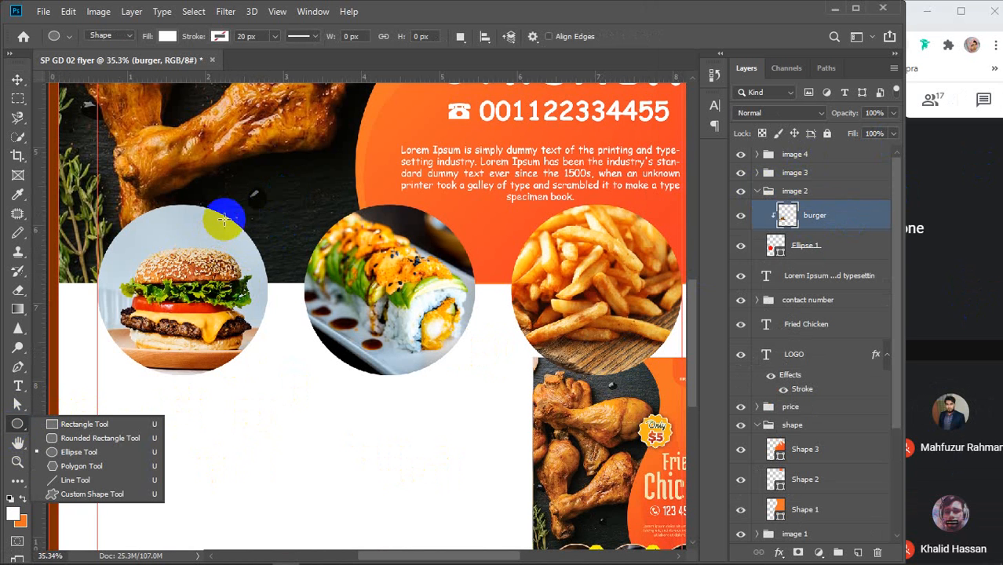
{"action": "left_click_drag", "start_coordinate": [222, 198], "coordinate": [279, 252]}
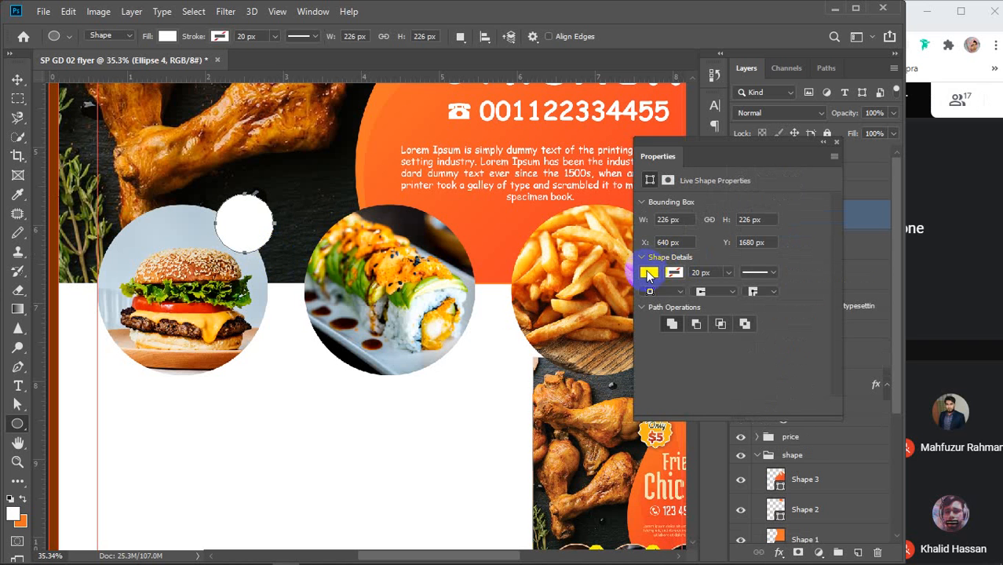
{"action": "left_click", "coordinate": [648, 273]}
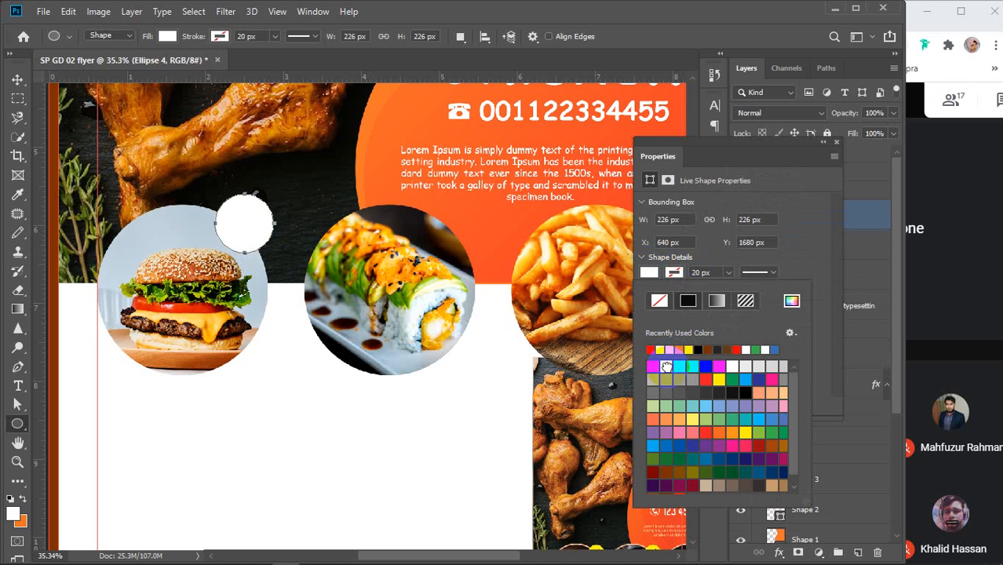
{"action": "left_click", "coordinate": [659, 350]}
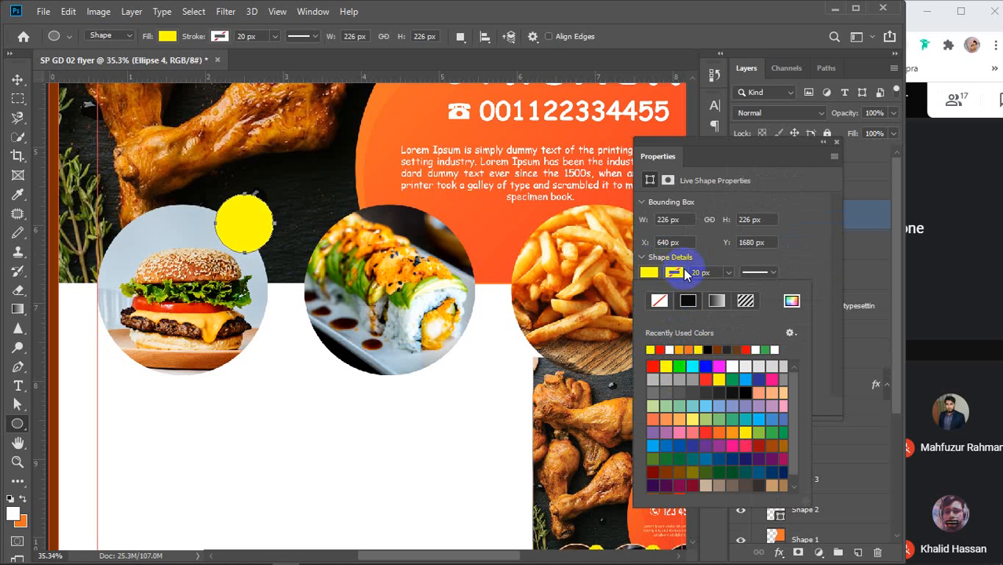
Step: Give the small yellow circle an orange #ff6100 stroke with a width of 5 px
{"action": "left_click", "coordinate": [675, 272]}
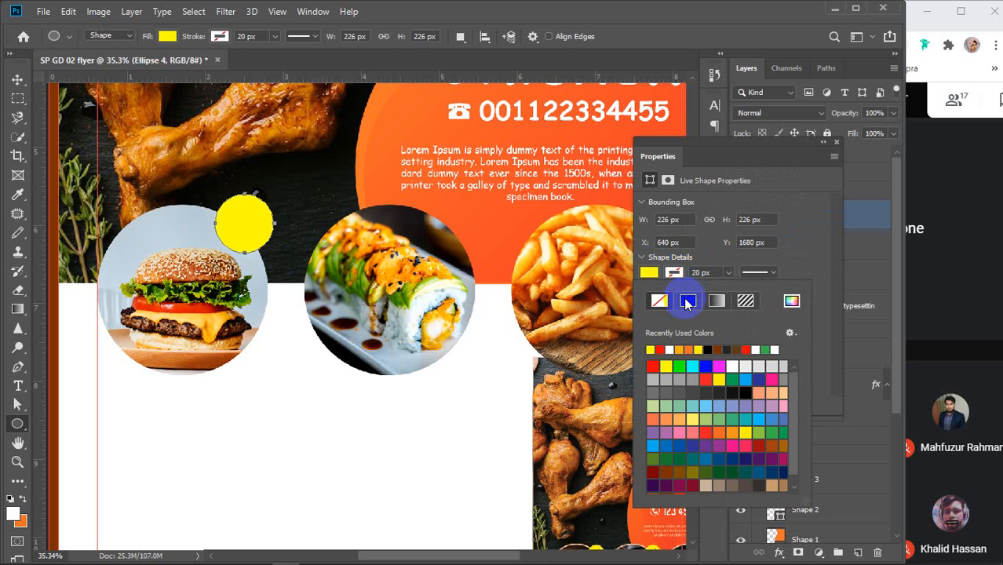
{"action": "left_click", "coordinate": [697, 350]}
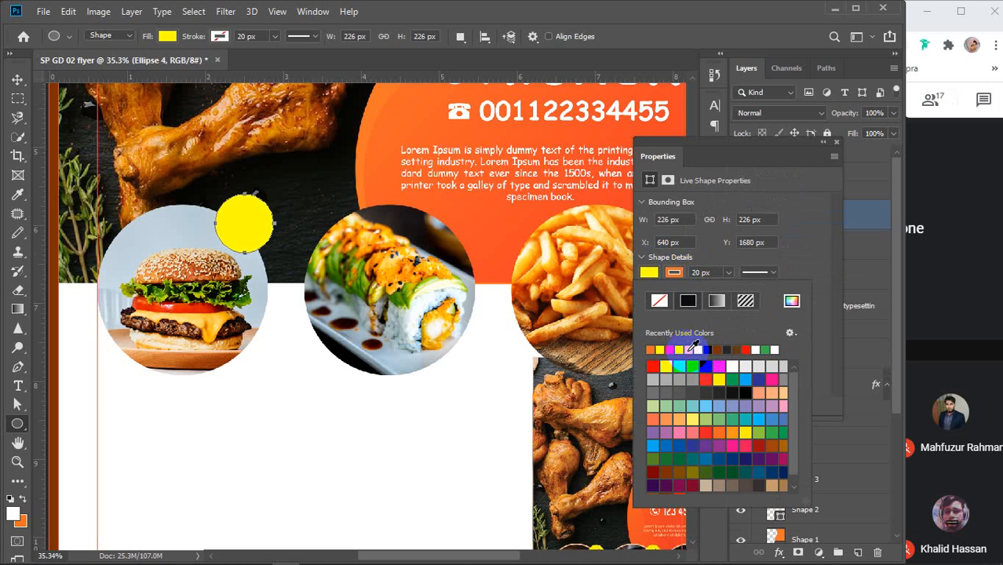
{"action": "left_click", "coordinate": [791, 300]}
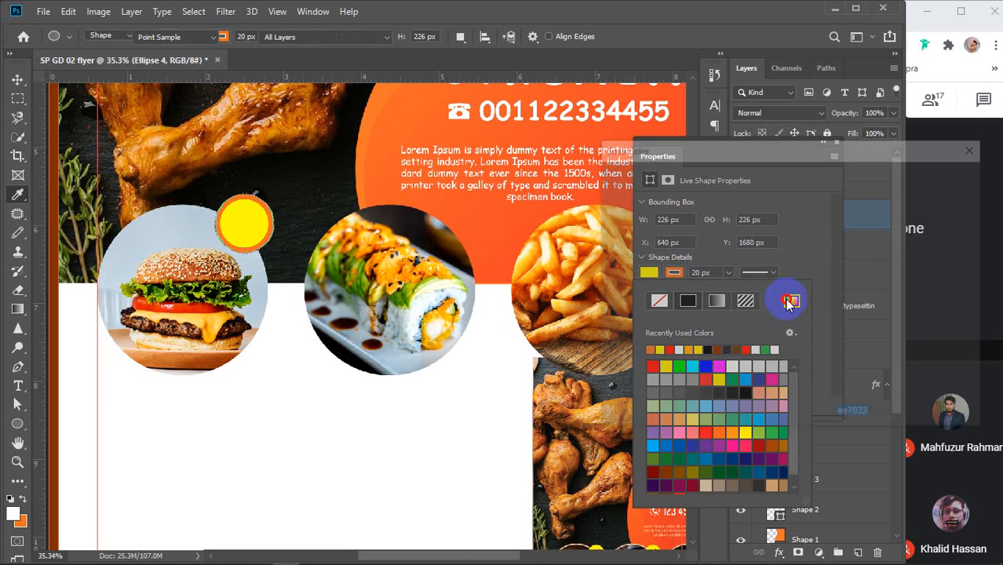
{"action": "left_click", "coordinate": [785, 298]}
{"action": "left_click_drag", "start_coordinate": [746, 202], "coordinate": [799, 168]}
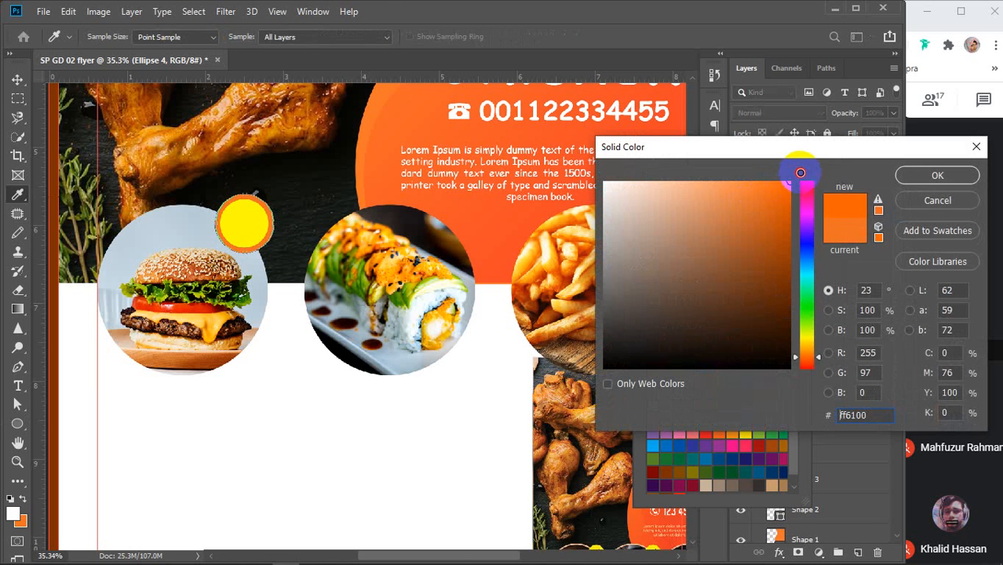
{"action": "left_click", "coordinate": [937, 175]}
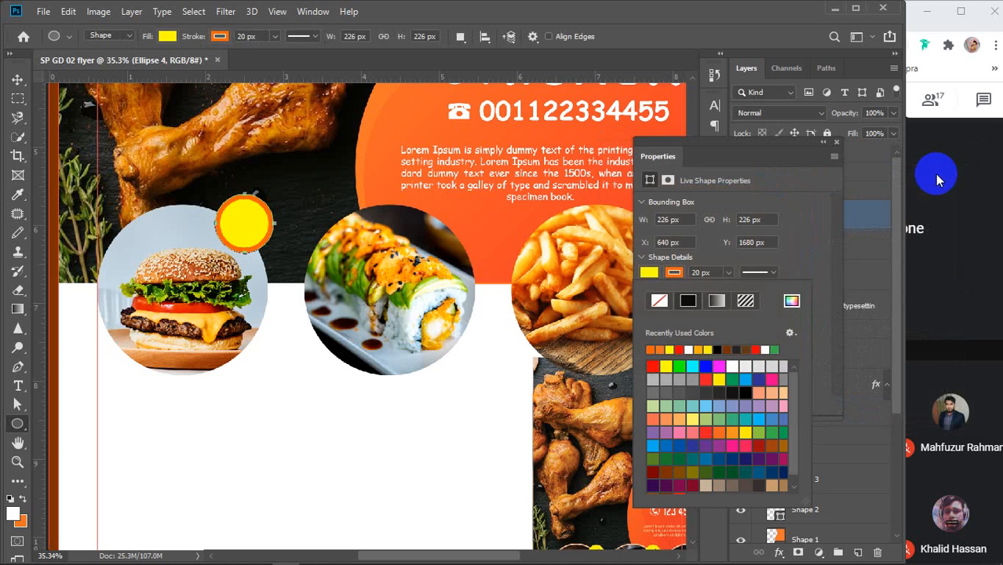
{"action": "left_click", "coordinate": [701, 272]}
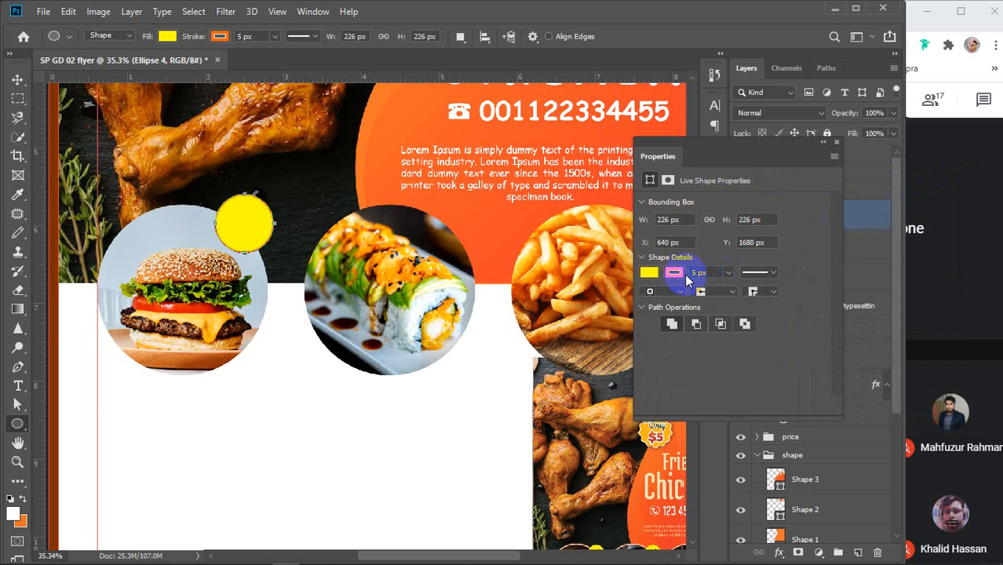
{"action": "left_click", "coordinate": [835, 142]}
{"action": "left_click", "coordinate": [832, 228]}
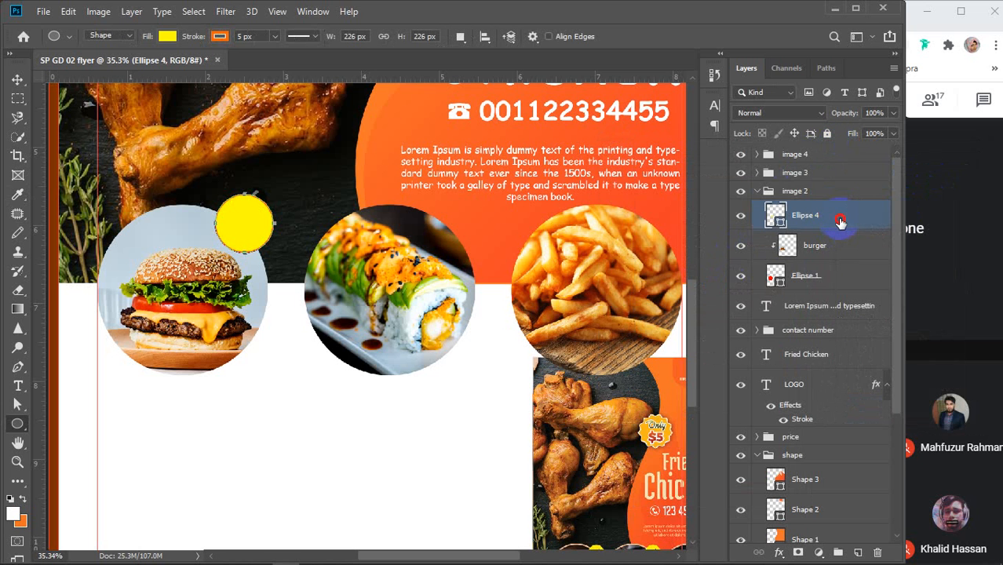
Step: Duplicate the small yellow circle into the image 3 and image 4 groups, above the sushi and french fry layers
{"action": "left_click", "coordinate": [757, 173]}
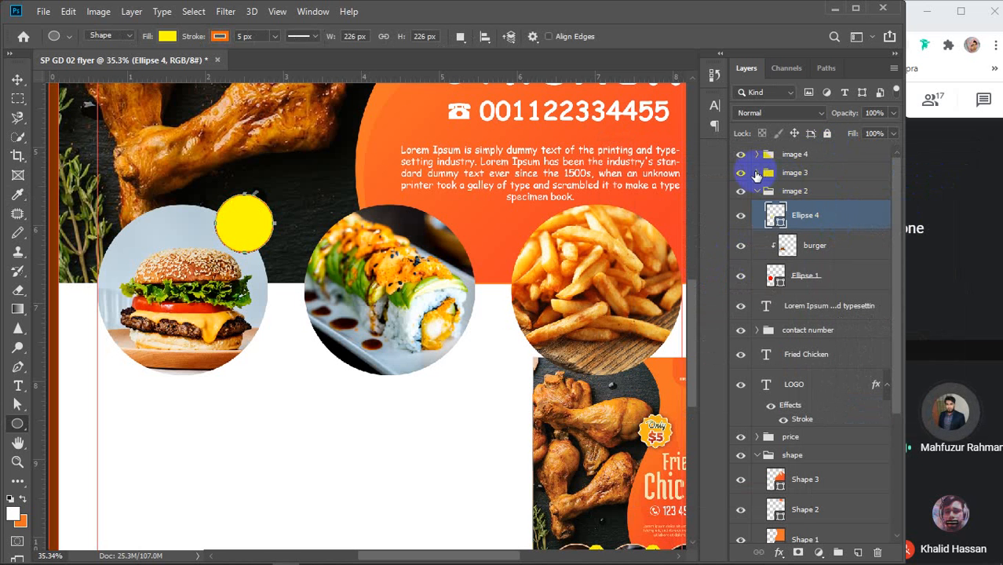
{"action": "left_click", "coordinate": [757, 154]}
{"action": "left_click", "coordinate": [833, 339]}
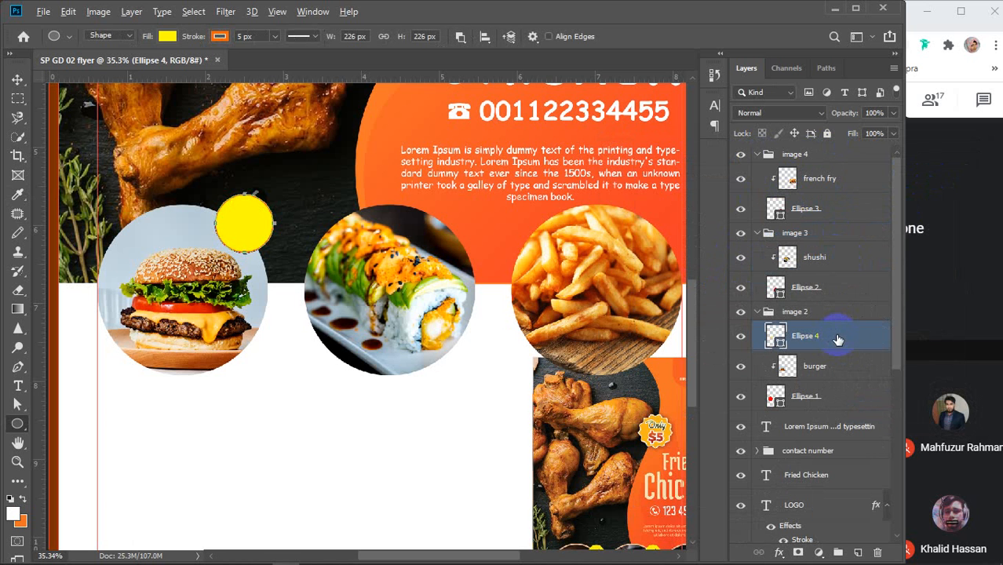
{"action": "left_click_drag", "start_coordinate": [837, 337], "coordinate": [833, 161]}
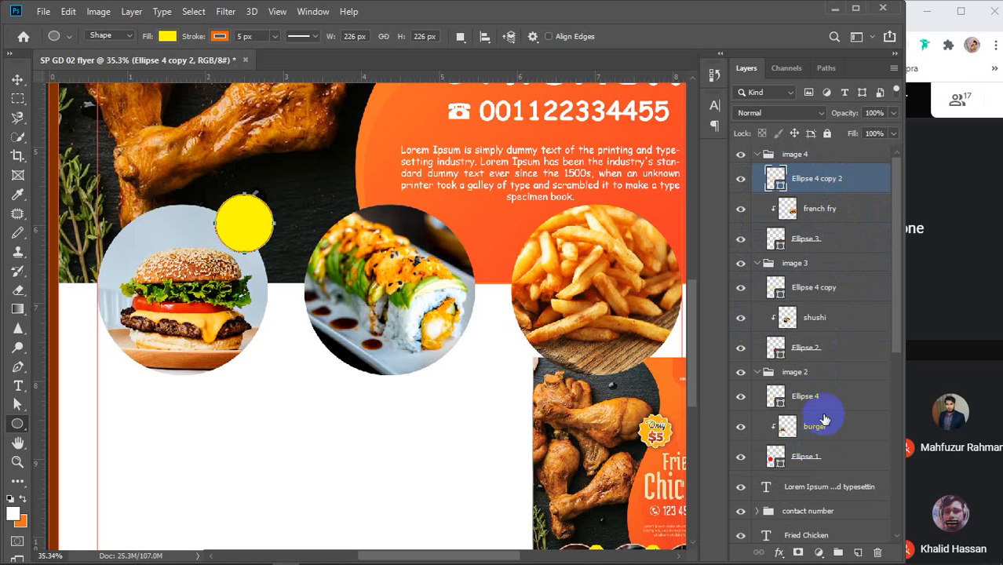
Step: Select the small yellow circle in the image 2 group with the Move tool
{"action": "left_click", "coordinate": [796, 396]}
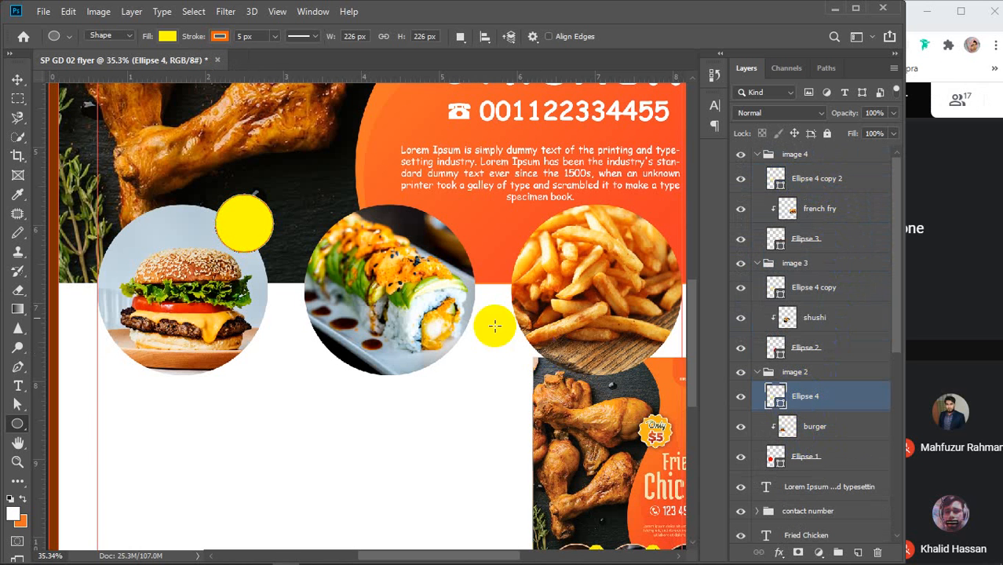
{"action": "key", "text": "v"}
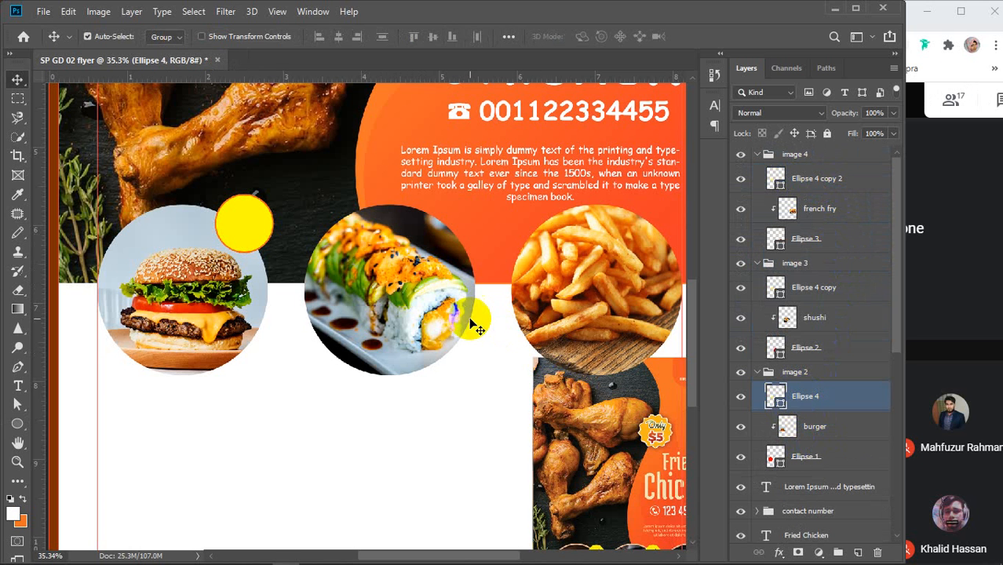
{"action": "left_click_drag", "start_coordinate": [481, 318], "coordinate": [373, 313]}
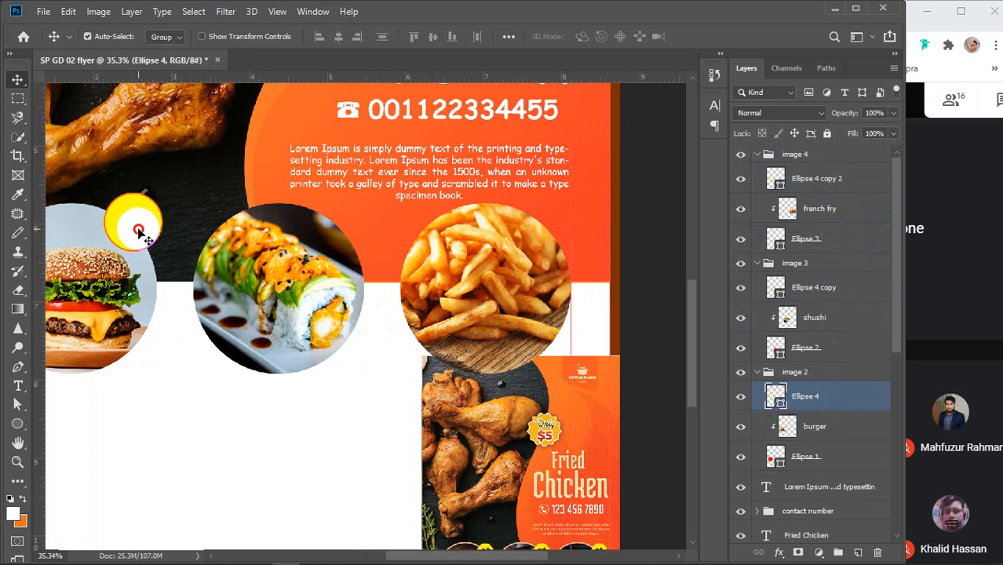
Step: Set the Move tool's auto-select mode to Layer
{"action": "left_click_drag", "start_coordinate": [140, 242], "coordinate": [205, 231]}
{"action": "key", "text": "ctrl+z"}
{"action": "left_click", "coordinate": [161, 36]}
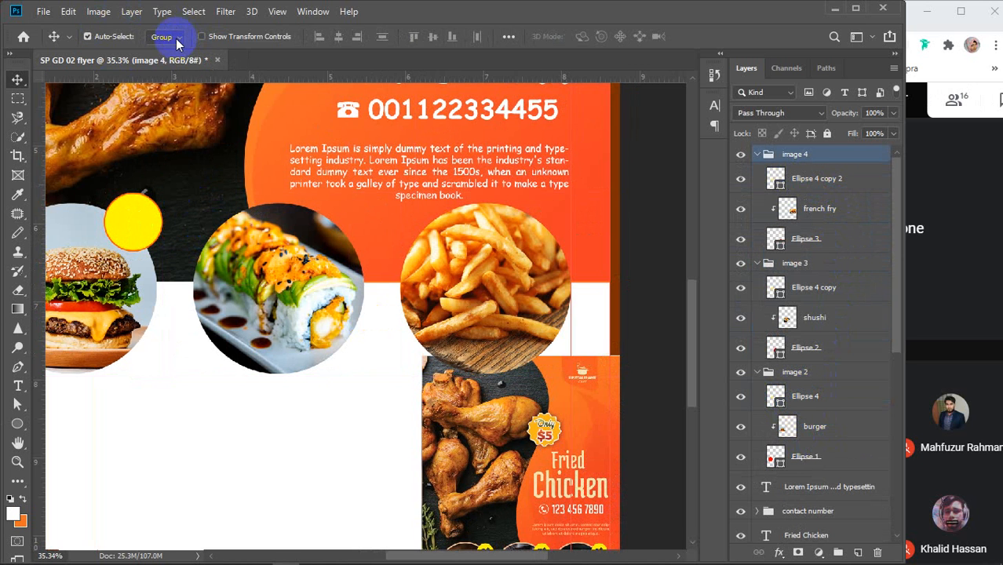
{"action": "left_click", "coordinate": [160, 50]}
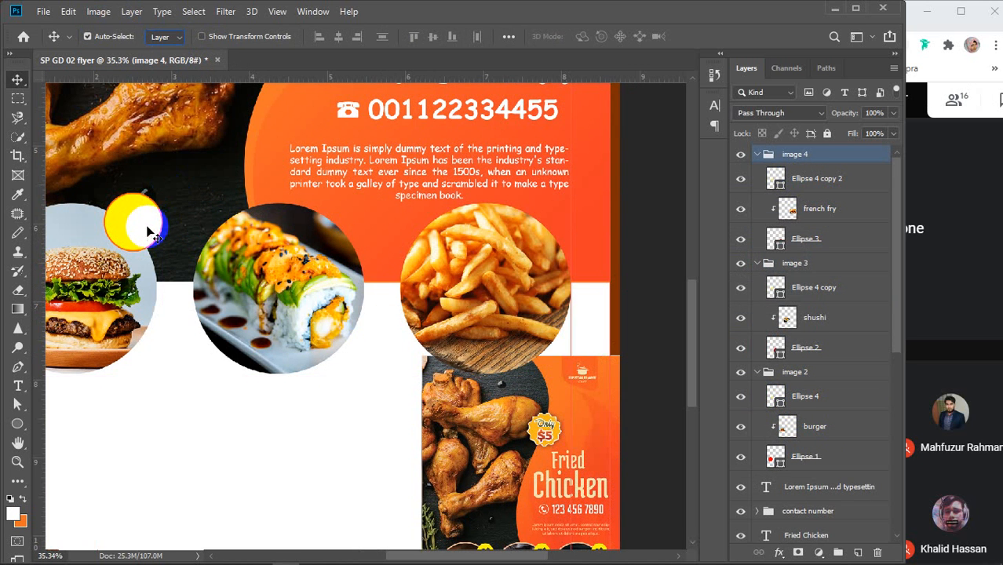
Step: Move the stacked yellow circle copies onto the upper-right edges of the french fries and sushi images
{"action": "left_click", "coordinate": [147, 226]}
{"action": "left_click_drag", "start_coordinate": [148, 226], "coordinate": [556, 223]}
{"action": "left_click", "coordinate": [144, 227]}
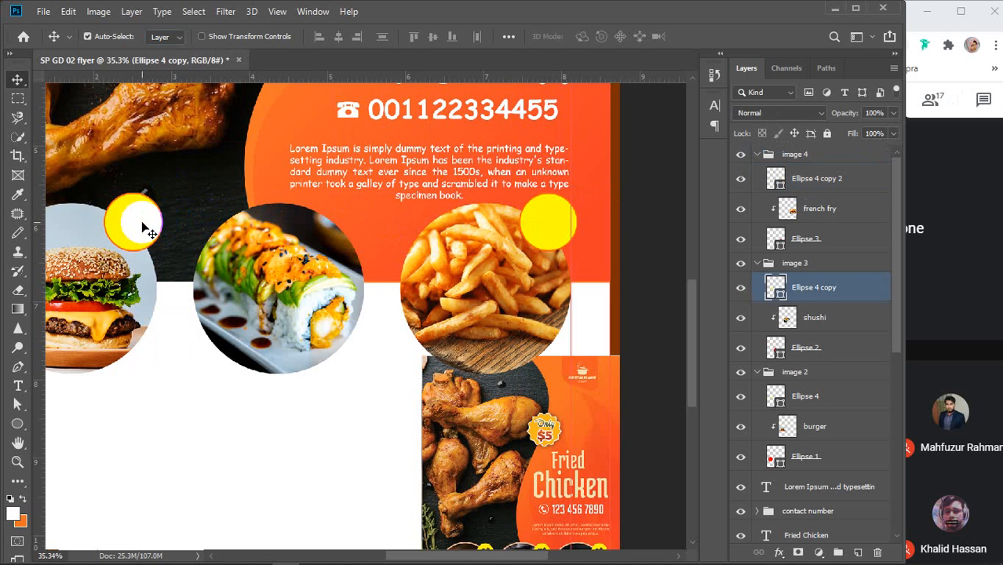
{"action": "left_click_drag", "start_coordinate": [142, 226], "coordinate": [353, 229]}
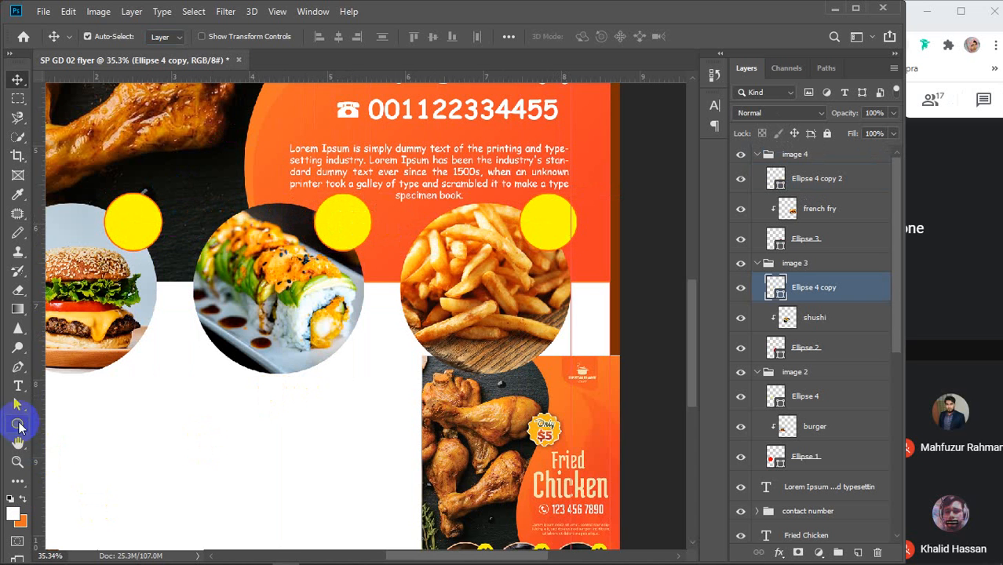
{"action": "left_click", "coordinate": [18, 385]}
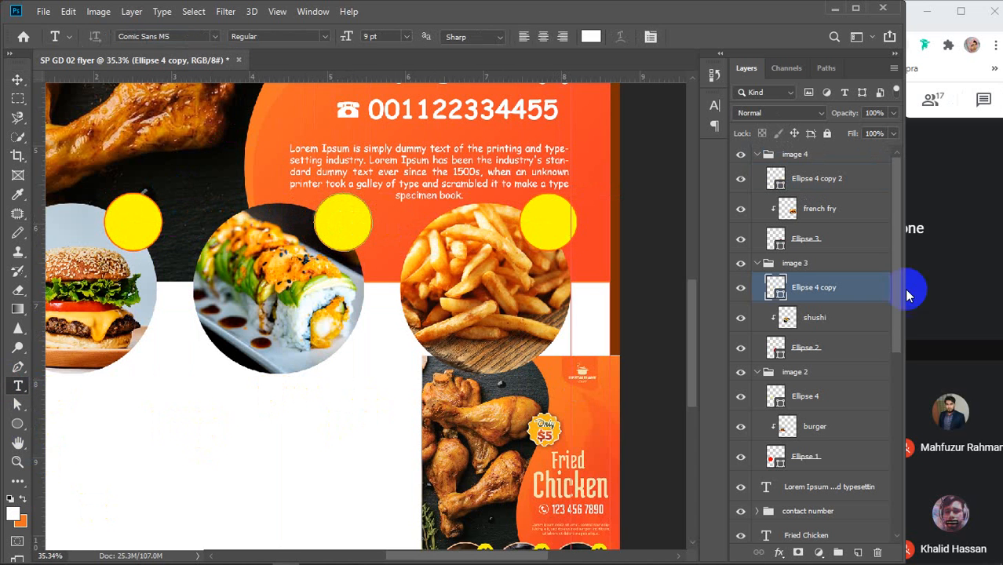
{"action": "left_click", "coordinate": [758, 155]}
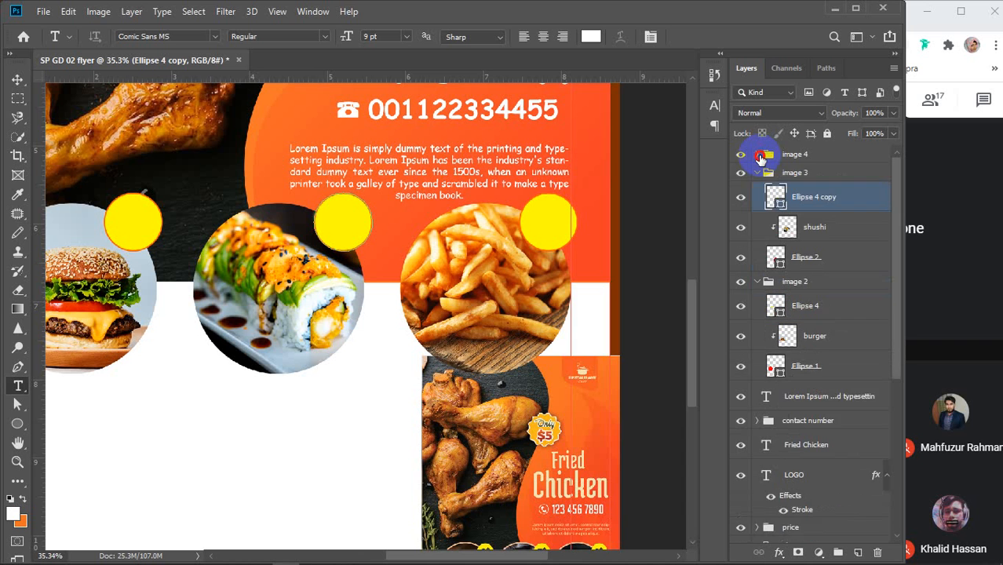
{"action": "left_click", "coordinate": [758, 155]}
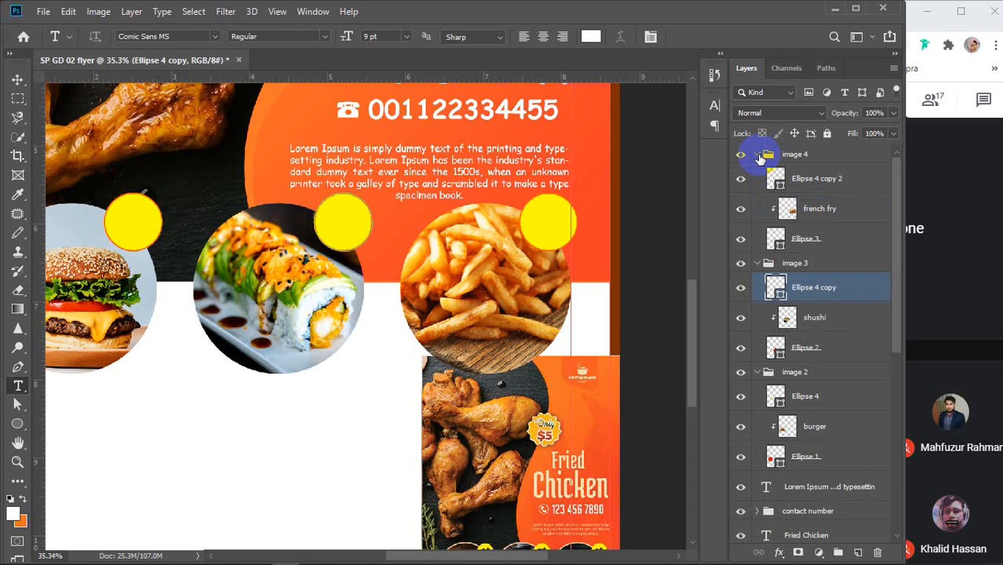
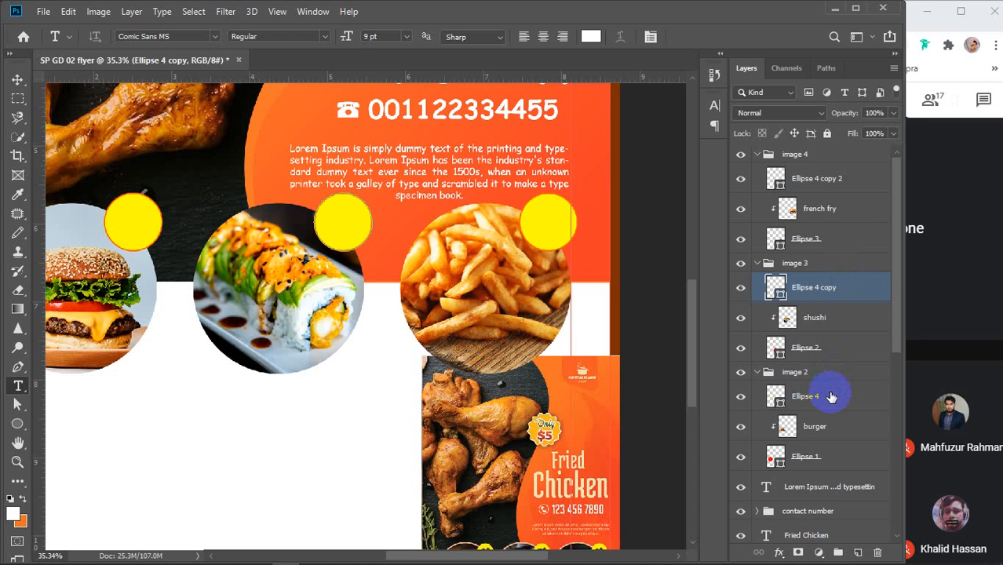
{"action": "left_click", "coordinate": [812, 398]}
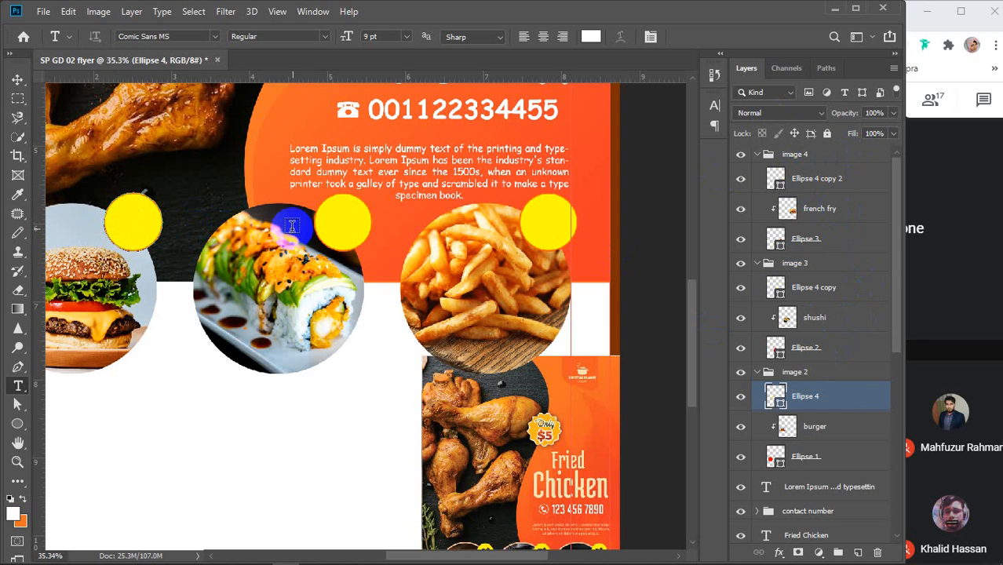
{"action": "left_click", "coordinate": [17, 79]}
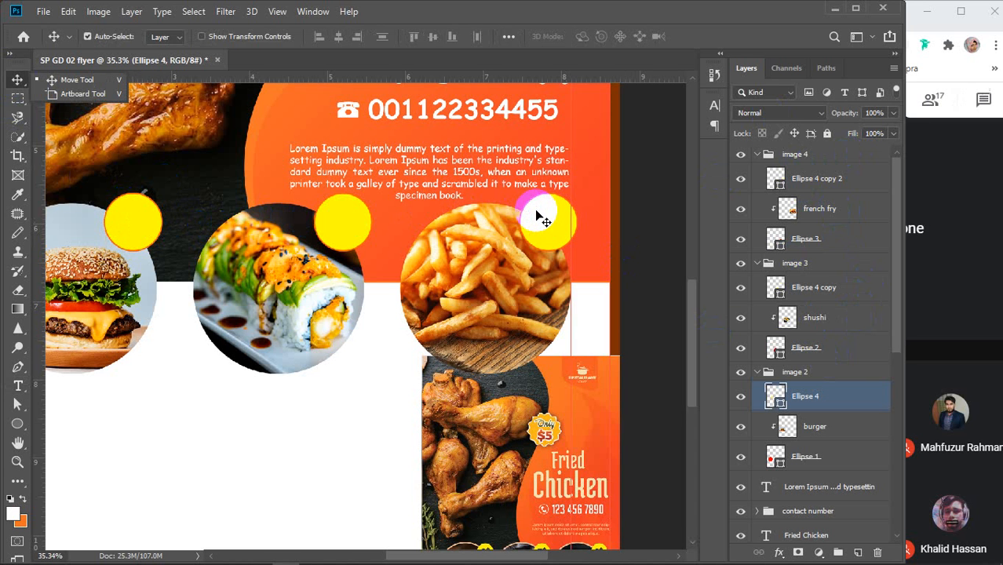
Step: Undo the yellow circle moves, the copies, the fill change and the creation of the original circle
{"action": "key", "text": "ctrl+z"}
{"action": "key", "text": "ctrl+z"}
{"action": "key", "text": "ctrl+z"}
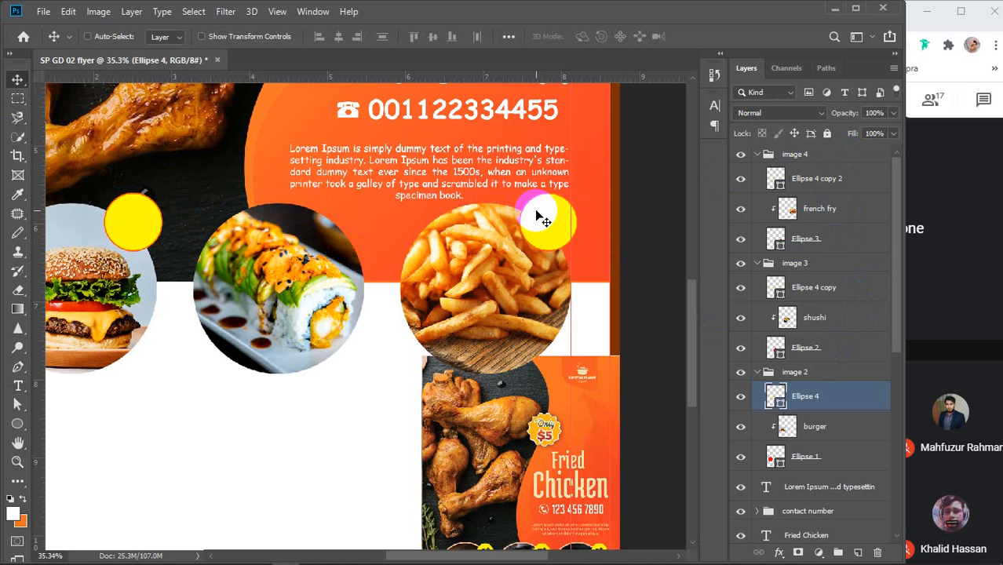
{"action": "key", "text": "ctrl+z"}
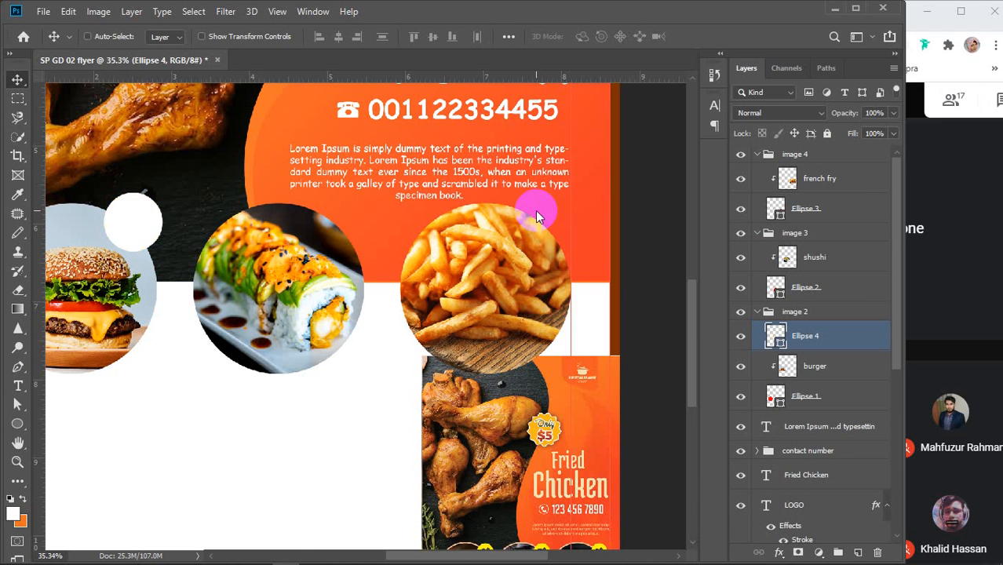
{"action": "key", "text": "ctrl+z"}
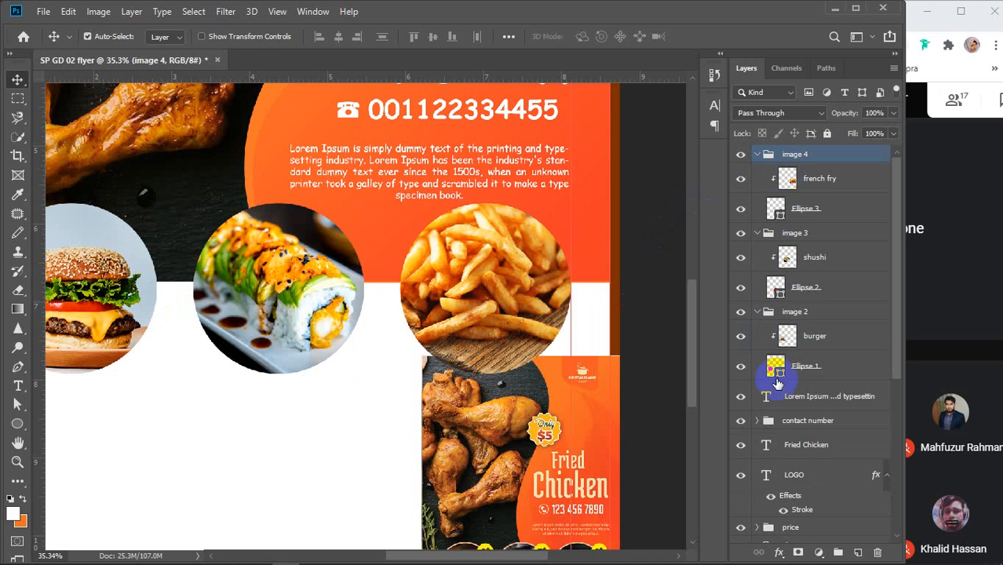
Step: Collapse the image 4, image 3 and image 2 layer groups
{"action": "left_click", "coordinate": [756, 154]}
{"action": "left_click", "coordinate": [756, 172]}
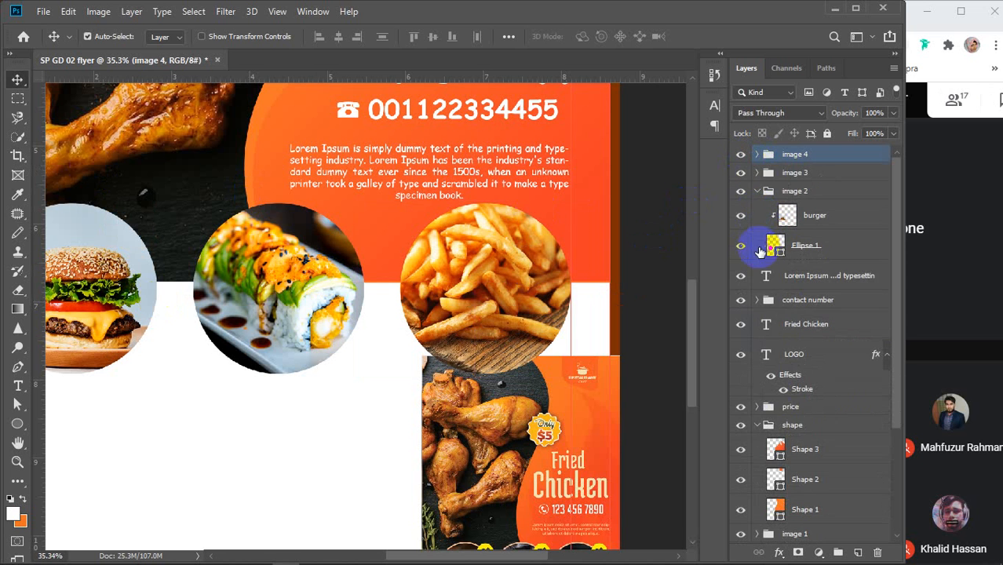
{"action": "left_click", "coordinate": [753, 192]}
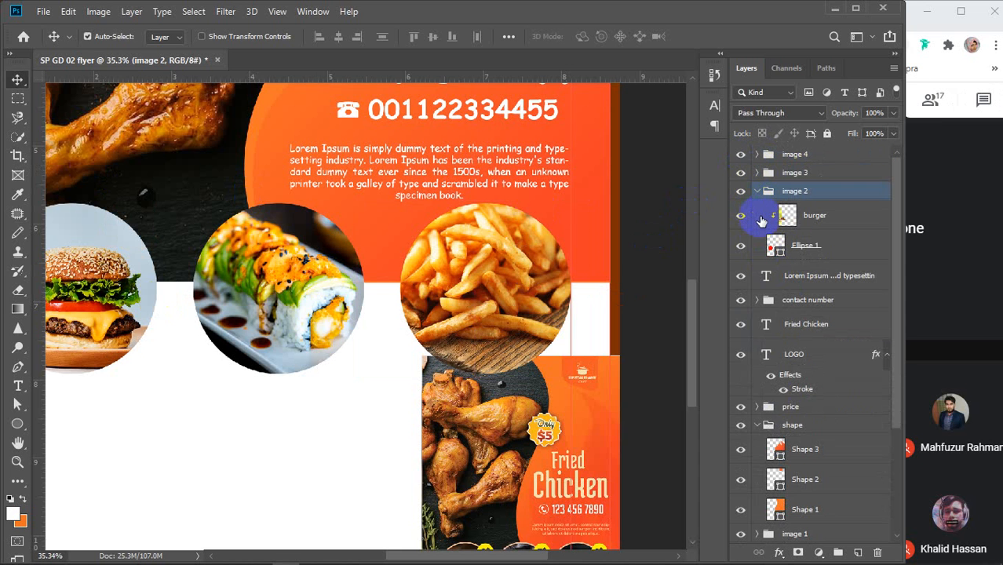
{"action": "left_click", "coordinate": [757, 191]}
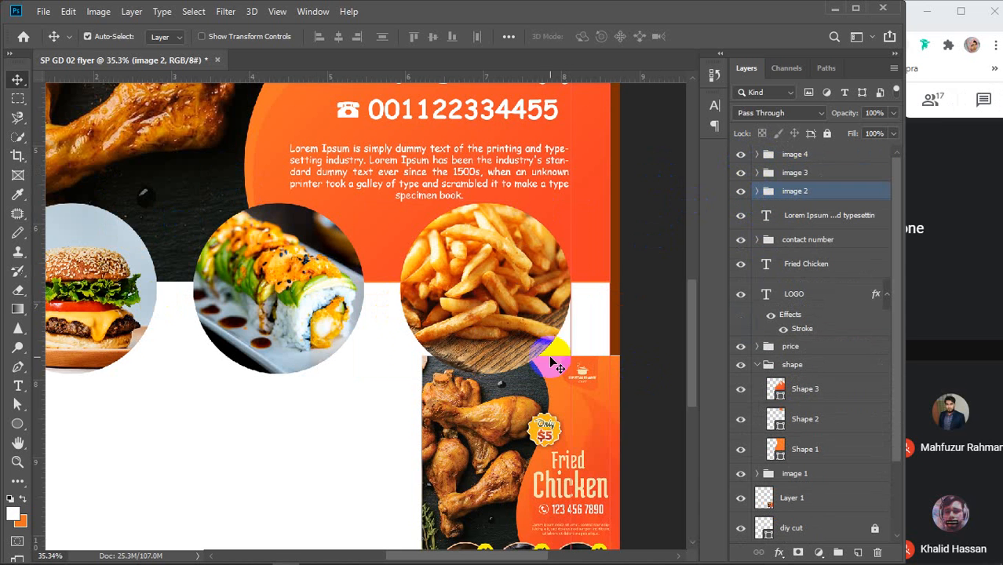
{"action": "scroll", "coordinate": [520, 515], "scroll_direction": "down", "scroll_amount": 1}
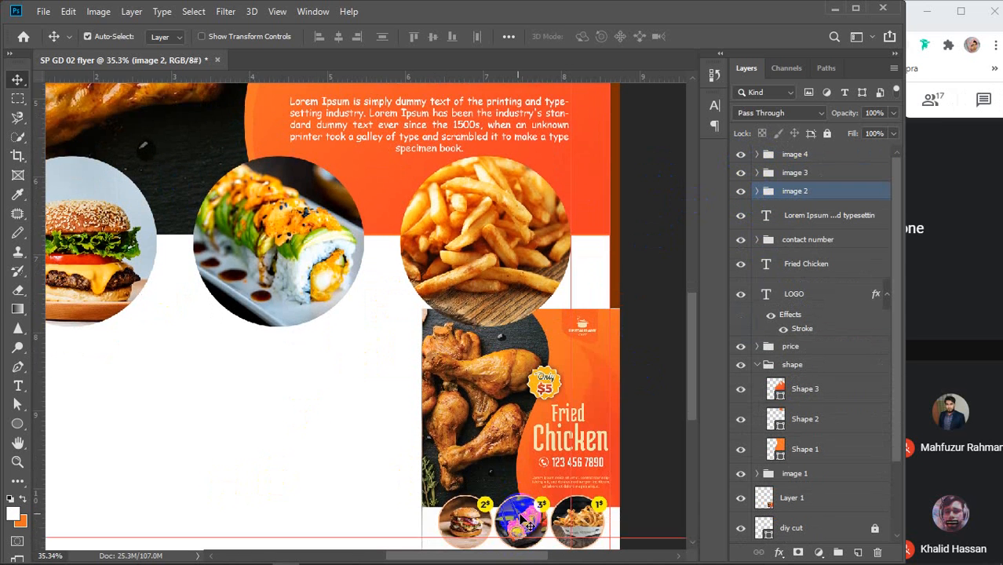
{"action": "left_click_drag", "start_coordinate": [260, 393], "coordinate": [357, 252]}
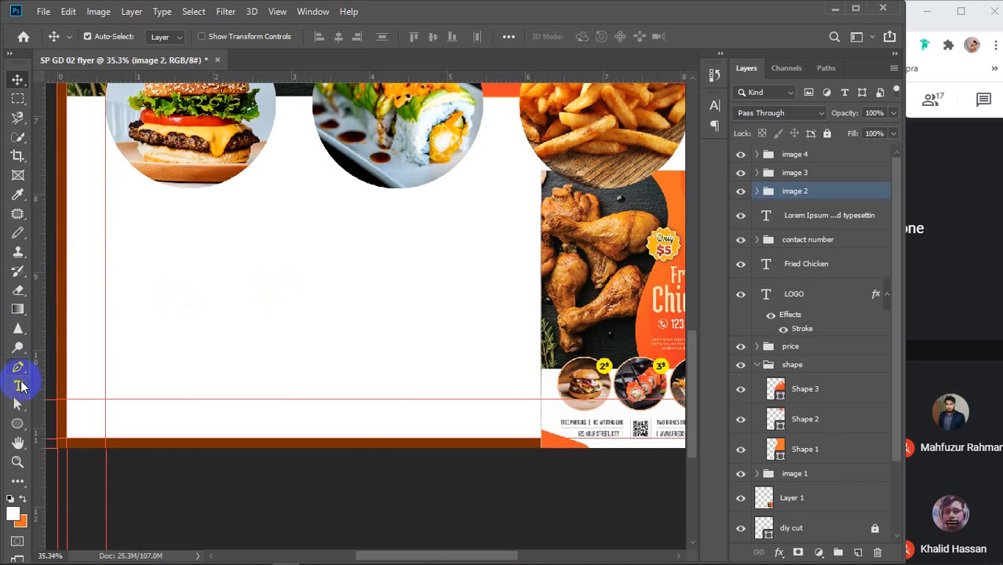
{"action": "left_click", "coordinate": [18, 424]}
{"action": "left_click", "coordinate": [83, 451]}
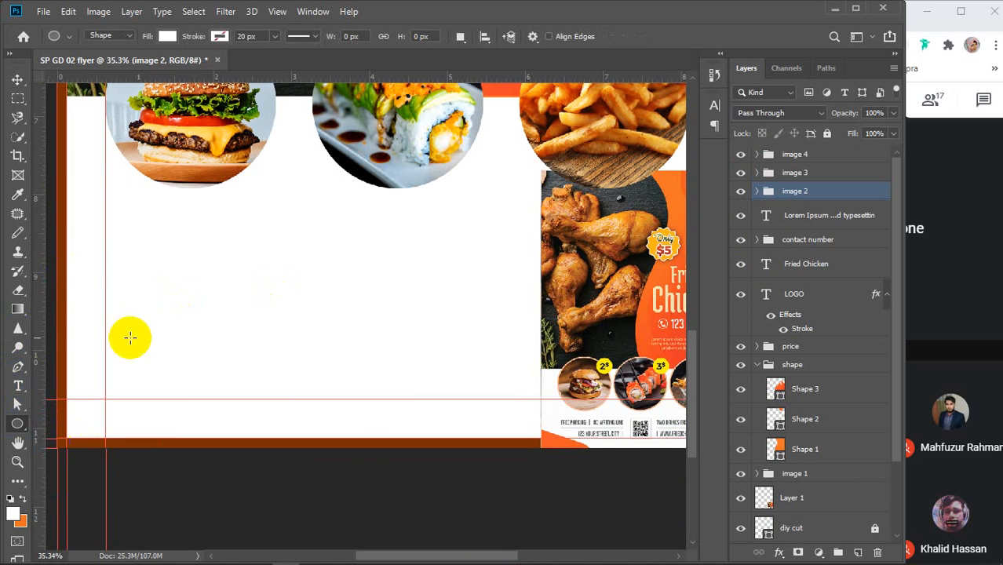
{"action": "left_click_drag", "start_coordinate": [132, 284], "coordinate": [223, 322]}
{"action": "key", "text": "ctrl+z"}
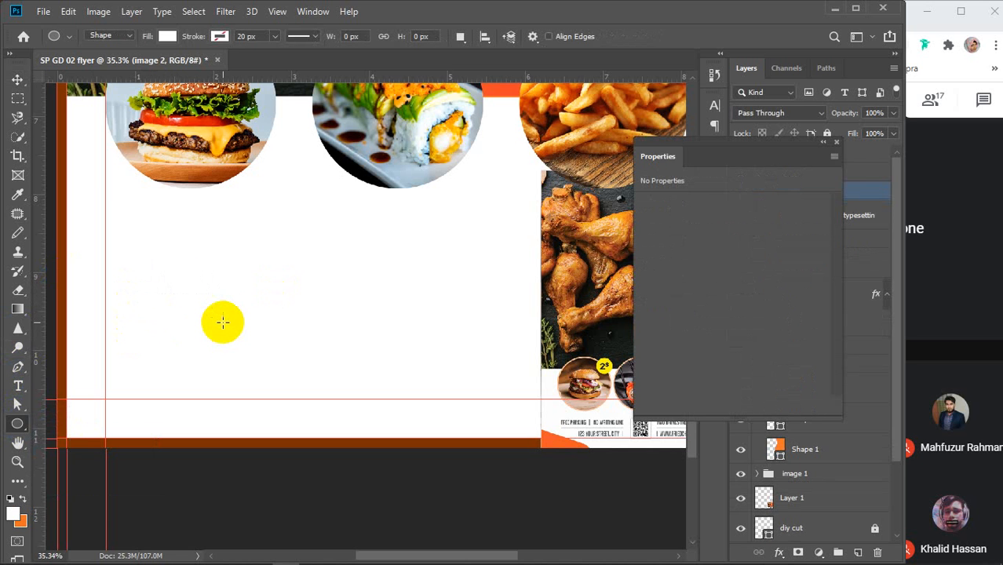
{"action": "left_click", "coordinate": [839, 149]}
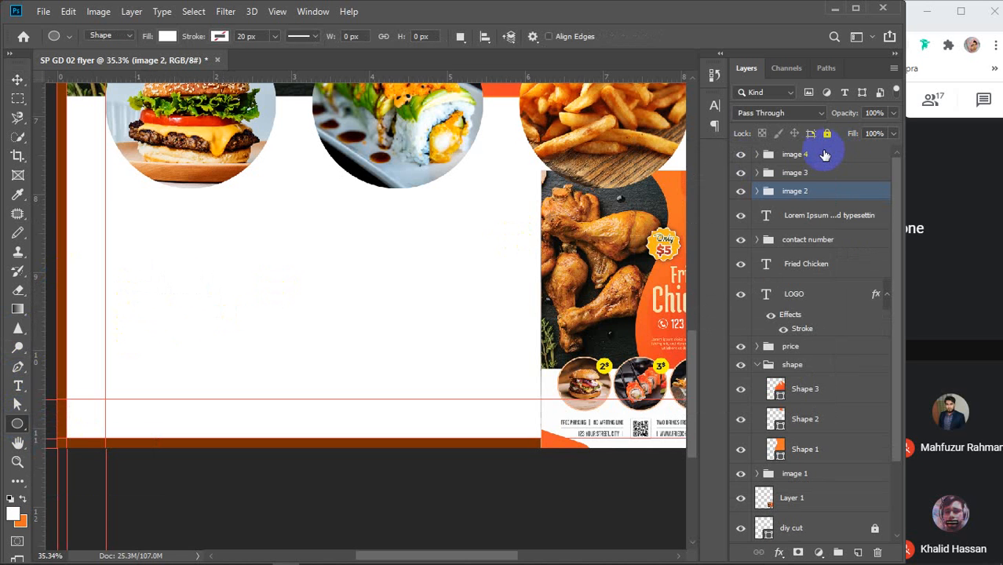
{"action": "left_click", "coordinate": [819, 155]}
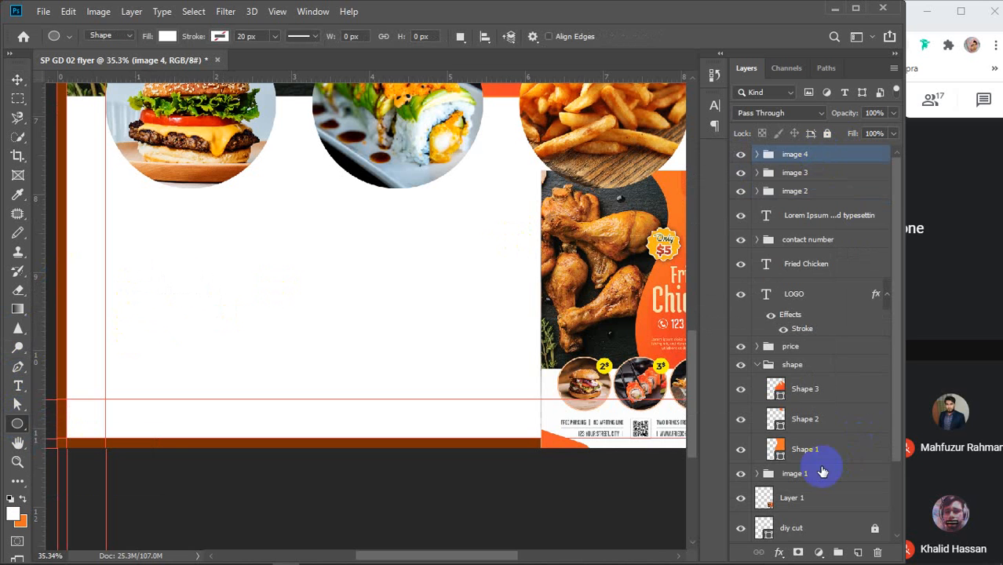
{"action": "scroll", "coordinate": [822, 469], "scroll_direction": "down", "scroll_amount": 3}
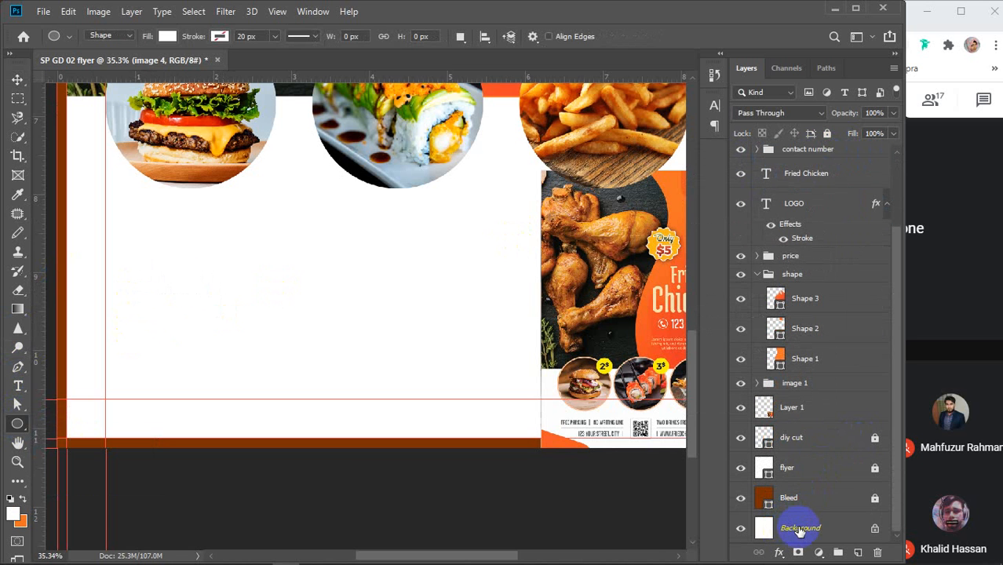
{"action": "left_click", "coordinate": [800, 528]}
{"action": "scroll", "coordinate": [821, 336], "scroll_direction": "up", "scroll_amount": 5}
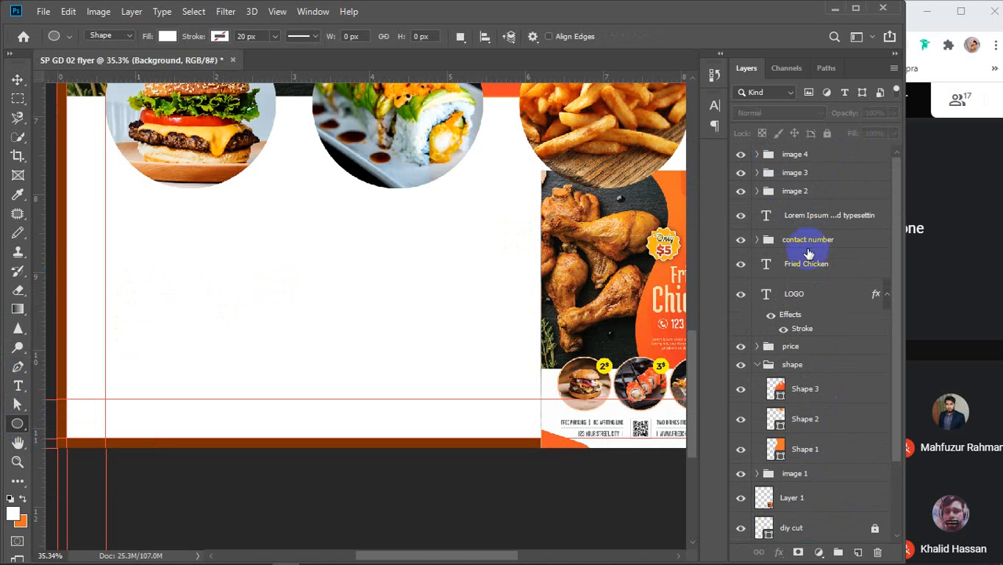
Step: Group the Lorem Ipsum paragraph, contact number, Fried Chicken and LOGO layers together
{"action": "left_click", "coordinate": [801, 294]}
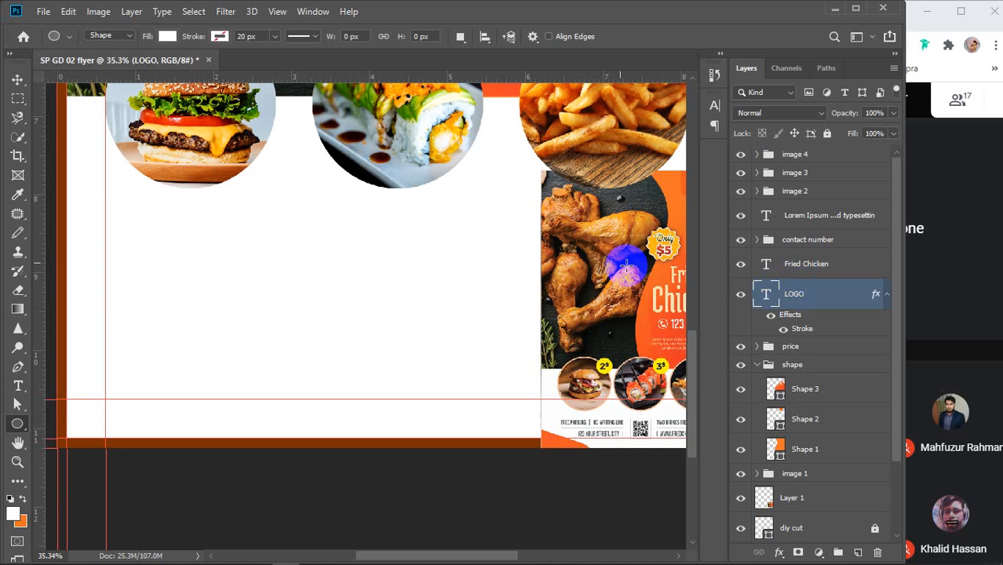
{"action": "scroll", "coordinate": [602, 255], "scroll_direction": "down", "scroll_amount": 1}
{"action": "left_click_drag", "start_coordinate": [602, 177], "coordinate": [465, 471]}
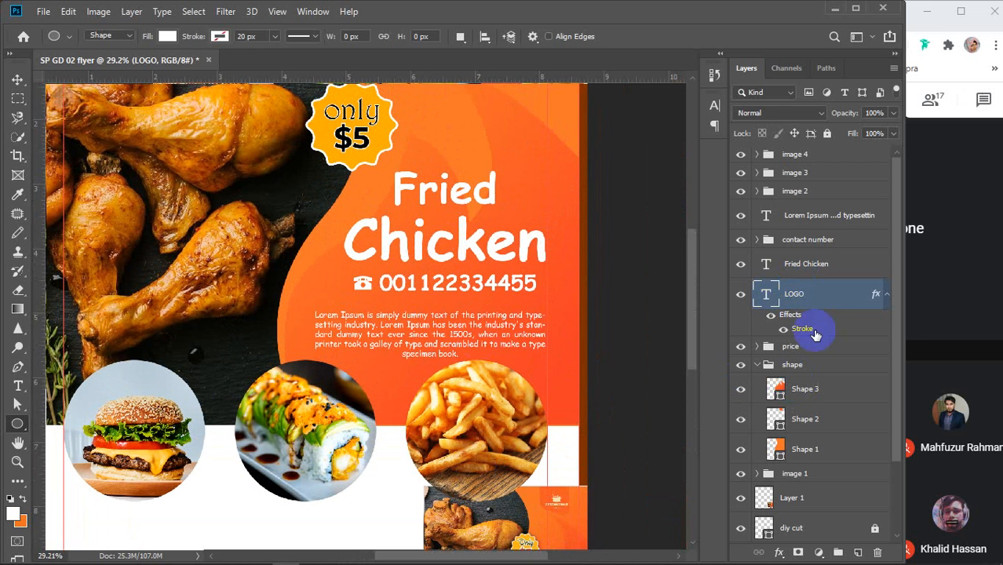
{"action": "left_click", "coordinate": [798, 243]}
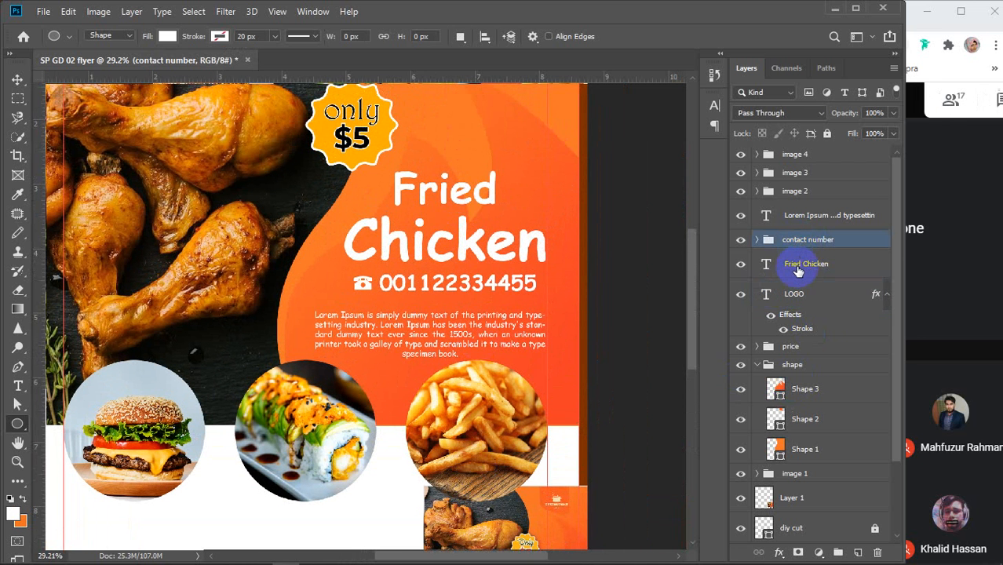
{"action": "left_click", "coordinate": [797, 271], "text": "shift"}
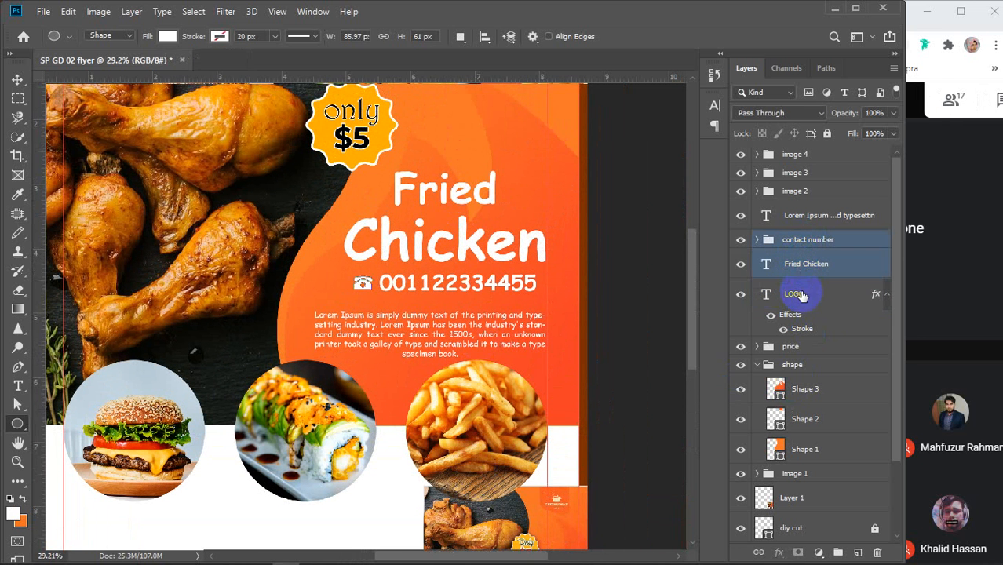
{"action": "left_click", "coordinate": [799, 294], "text": "shift"}
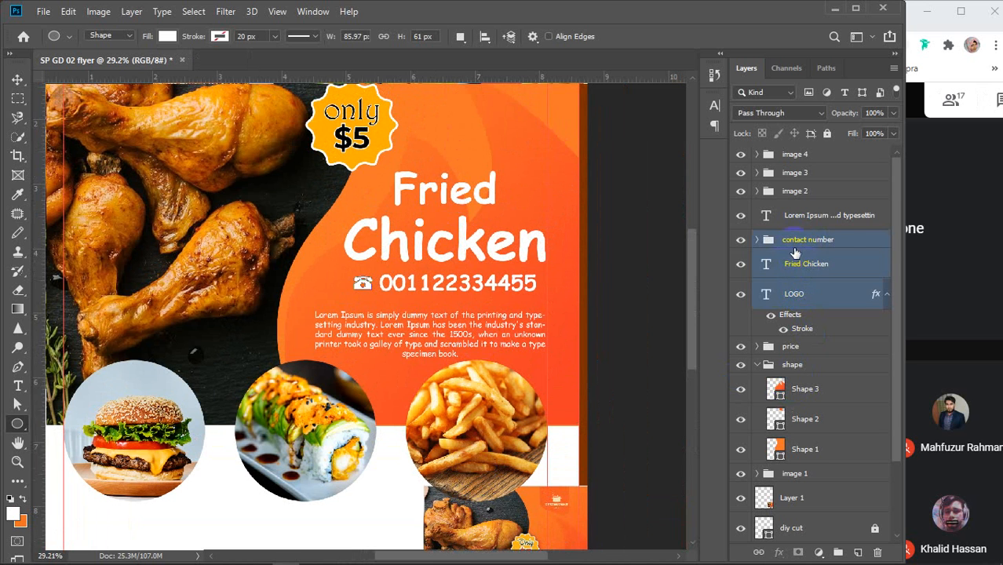
{"action": "left_click", "coordinate": [795, 218], "text": "shift"}
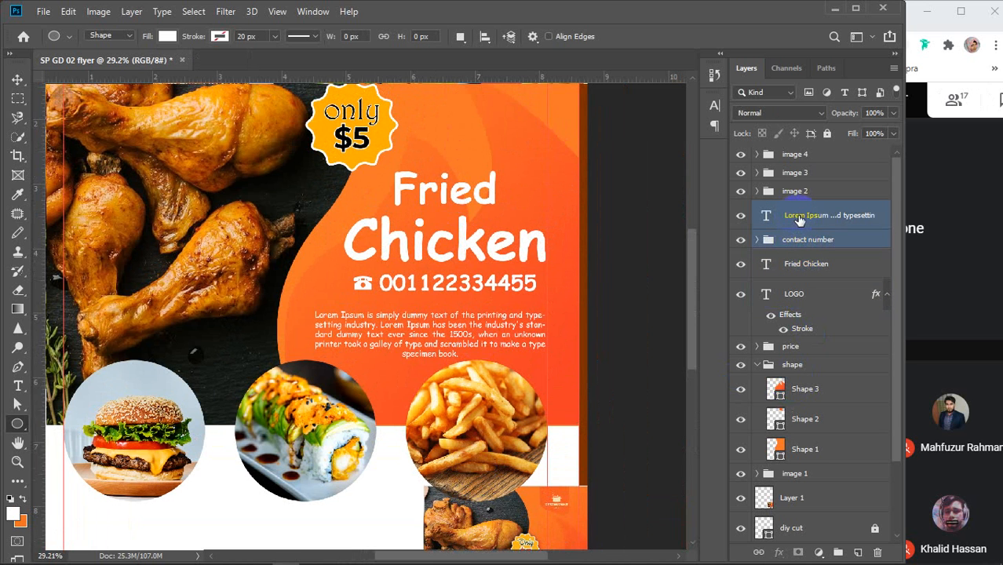
{"action": "left_click", "coordinate": [800, 222]}
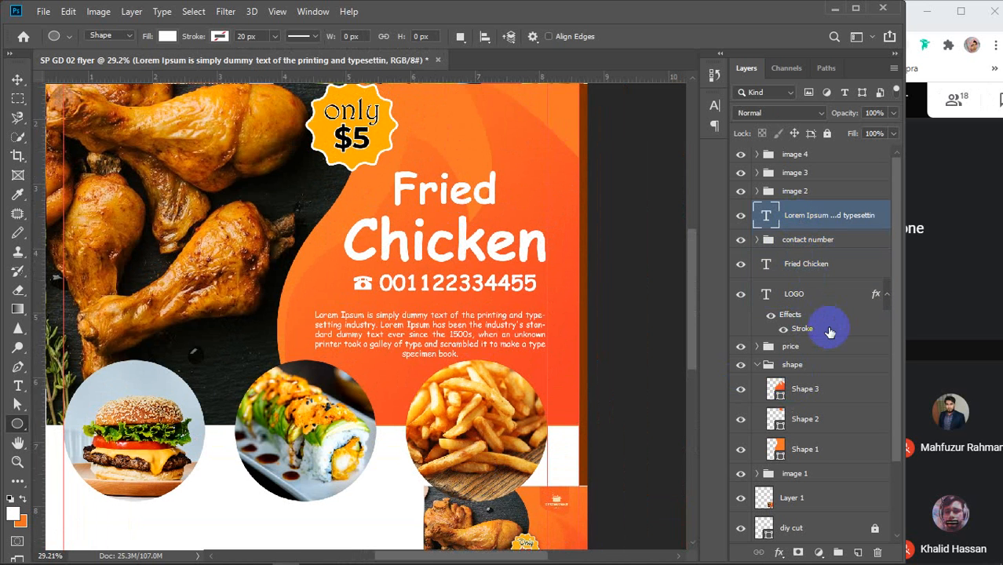
{"action": "left_click", "coordinate": [797, 294], "text": "shift"}
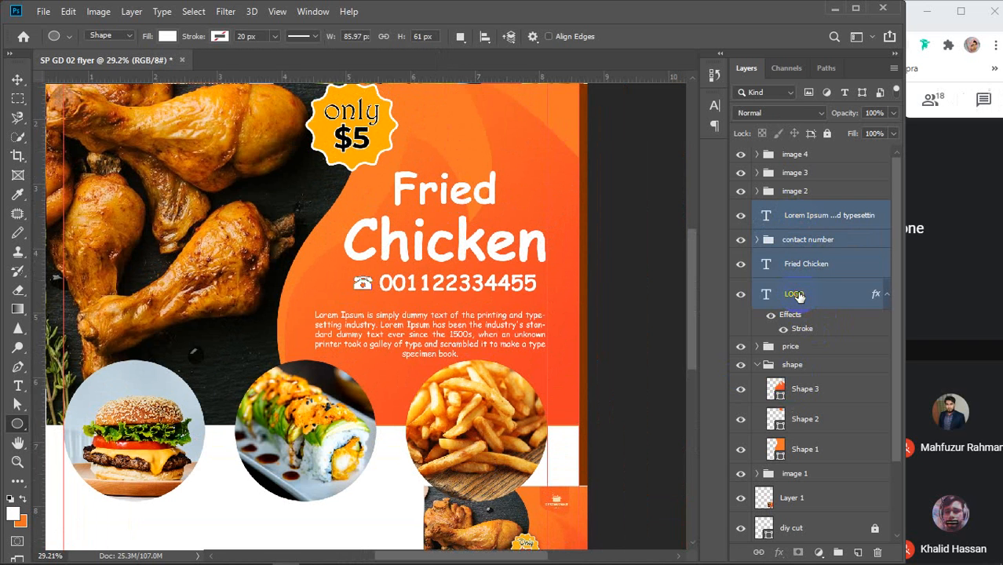
{"action": "key", "text": "ctrl+g"}
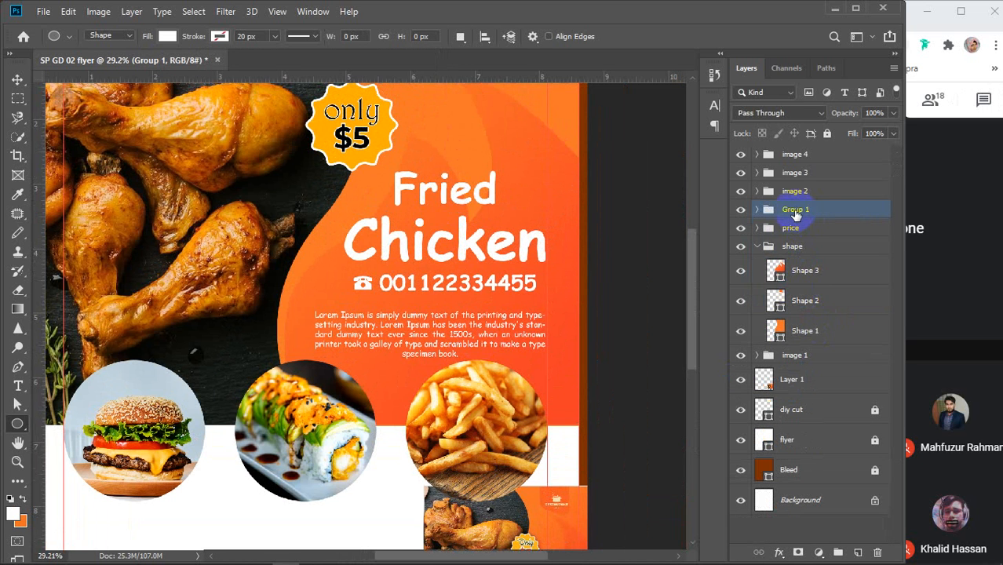
Step: Rename the new text group as header, collapse the shape group and clear the layer selection
{"action": "double_click", "coordinate": [795, 210]}
{"action": "left_click", "coordinate": [541, 244]}
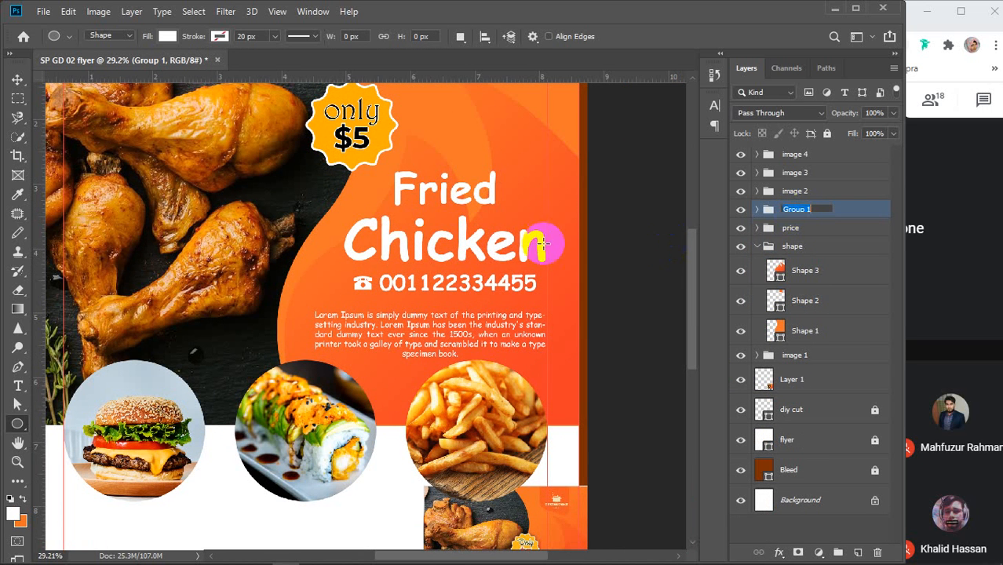
{"action": "left_click", "coordinate": [803, 207]}
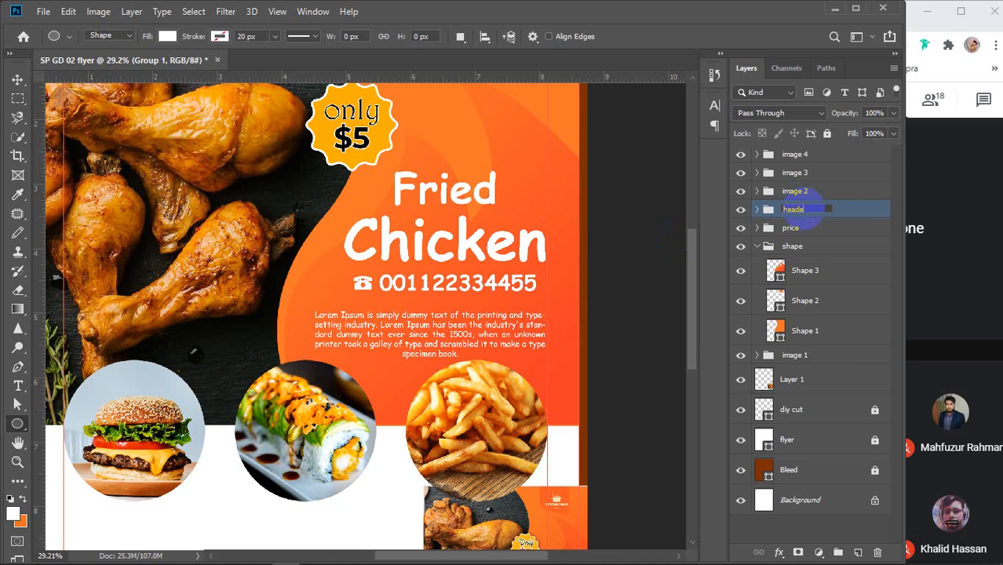
{"action": "key", "text": "Return"}
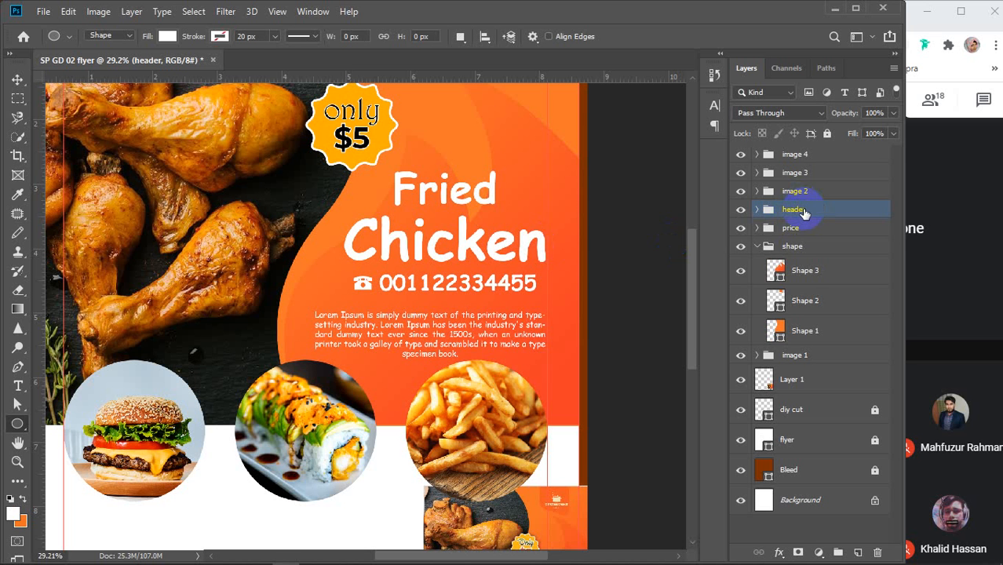
{"action": "left_click", "coordinate": [756, 247]}
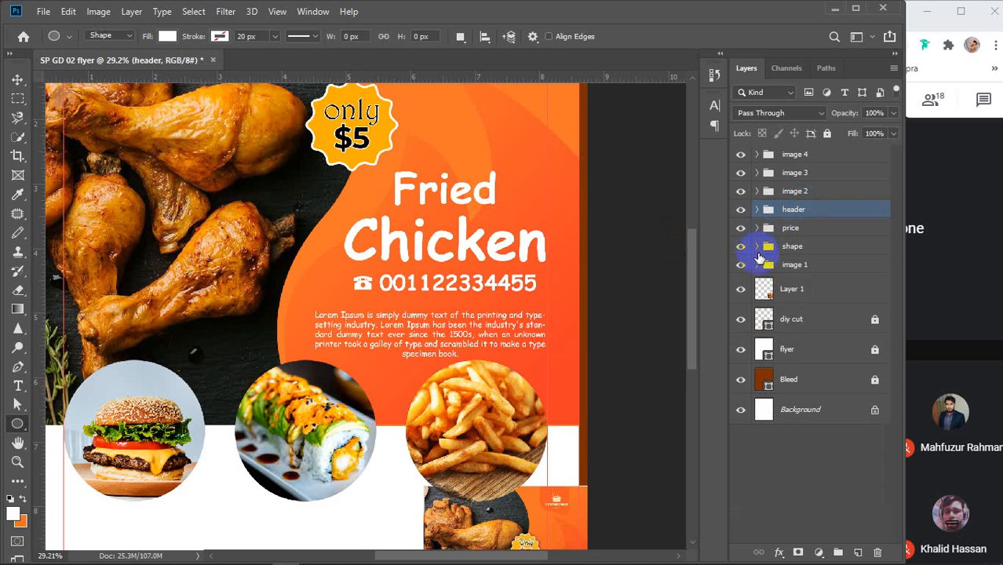
{"action": "left_click", "coordinate": [792, 478]}
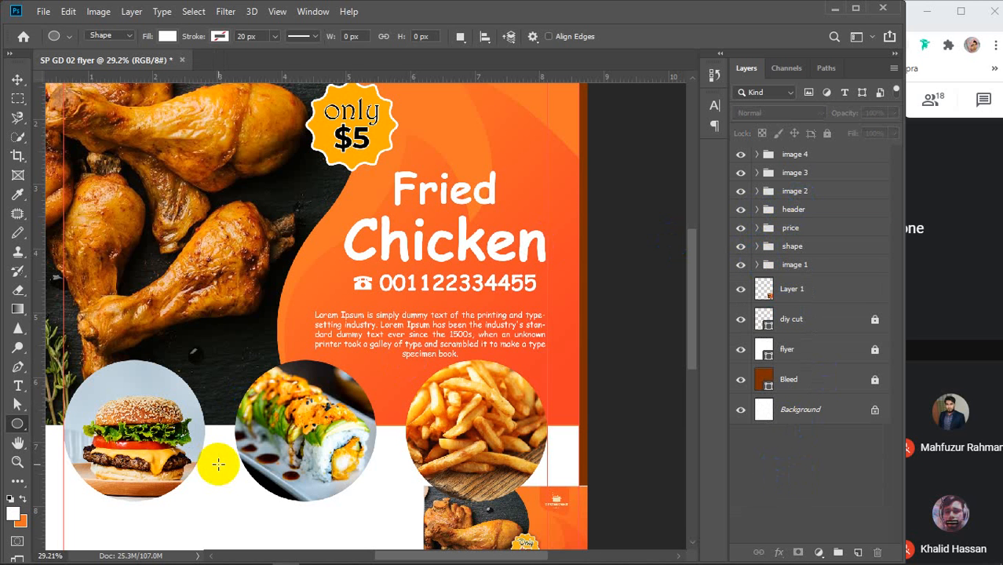
Step: Draw a circle about 151 px in diameter in the white area below the burger image and fill it with yellow
{"action": "scroll", "coordinate": [218, 464], "scroll_direction": "down", "scroll_amount": 5}
{"action": "left_click_drag", "start_coordinate": [120, 409], "coordinate": [150, 450]}
{"action": "left_click", "coordinate": [650, 275]}
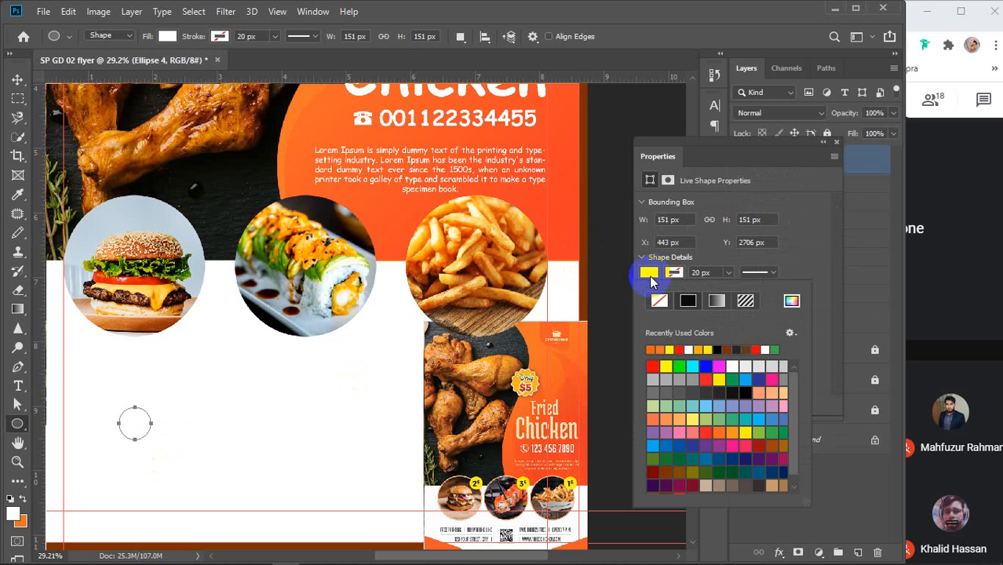
{"action": "left_click", "coordinate": [670, 349]}
Step: Give the yellow circle an orange stroke 10 px wide
{"action": "left_click", "coordinate": [674, 274]}
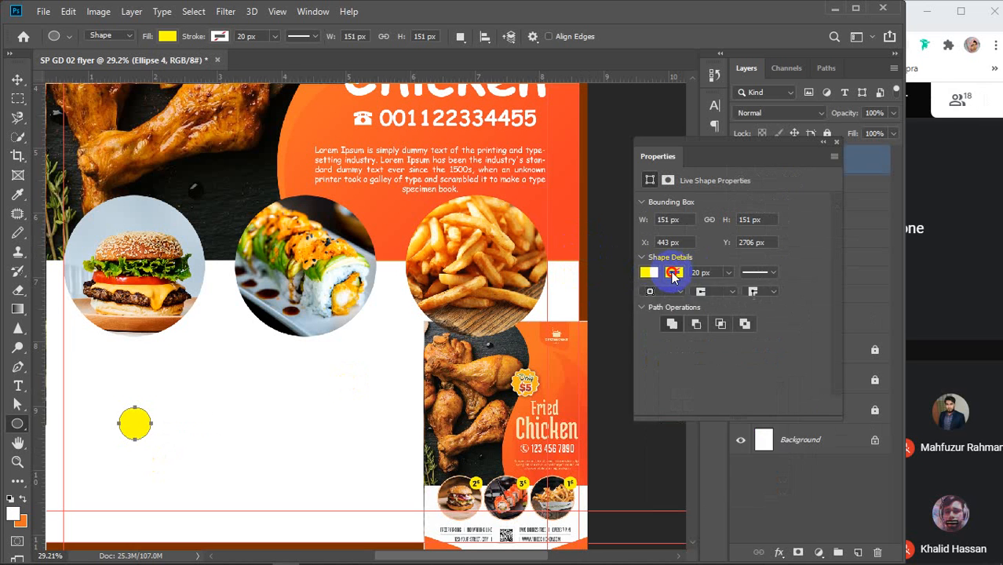
{"action": "left_click", "coordinate": [660, 348]}
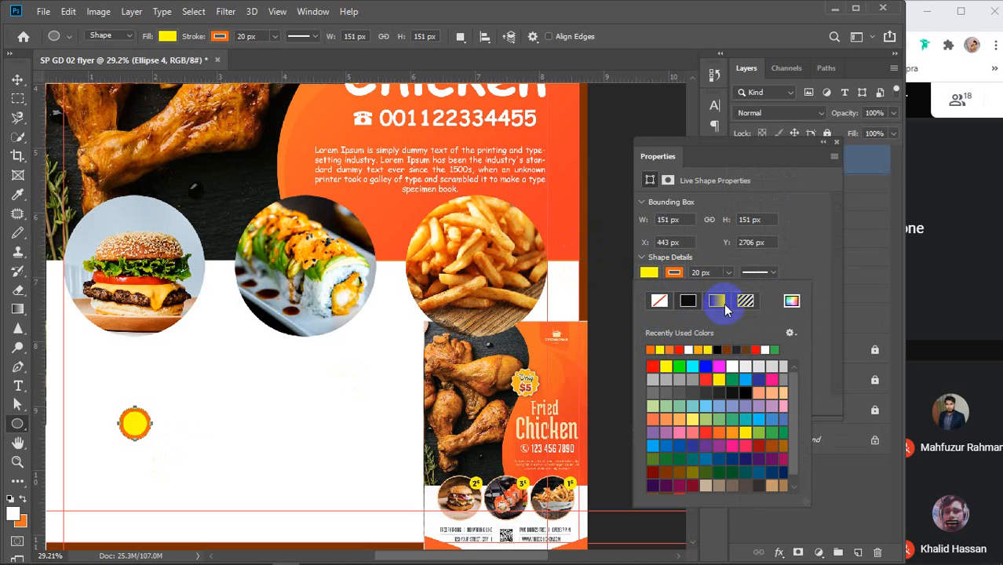
{"action": "left_click_drag", "start_coordinate": [712, 271], "coordinate": [691, 272]}
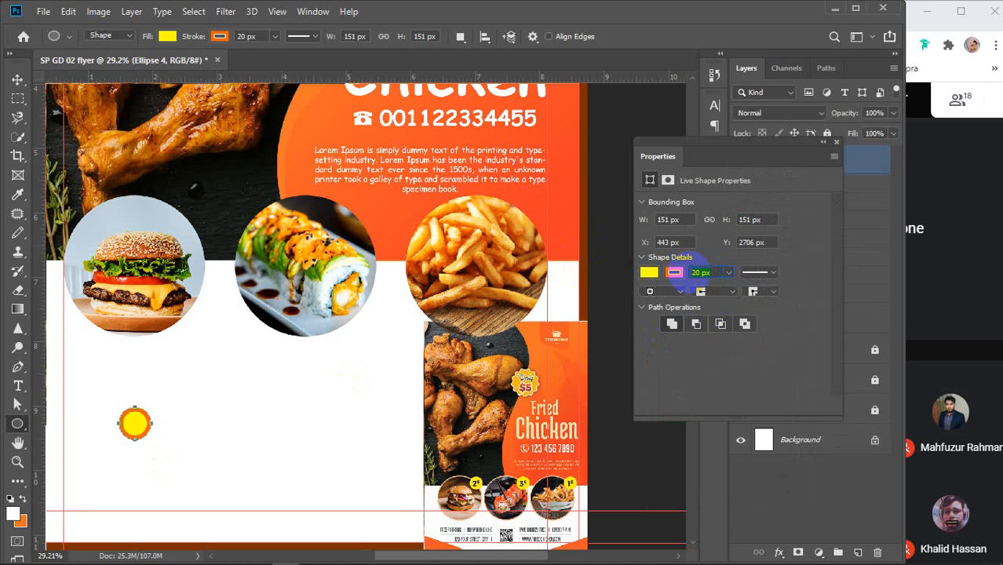
{"action": "type", "text": "5"}
{"action": "key", "text": "Return"}
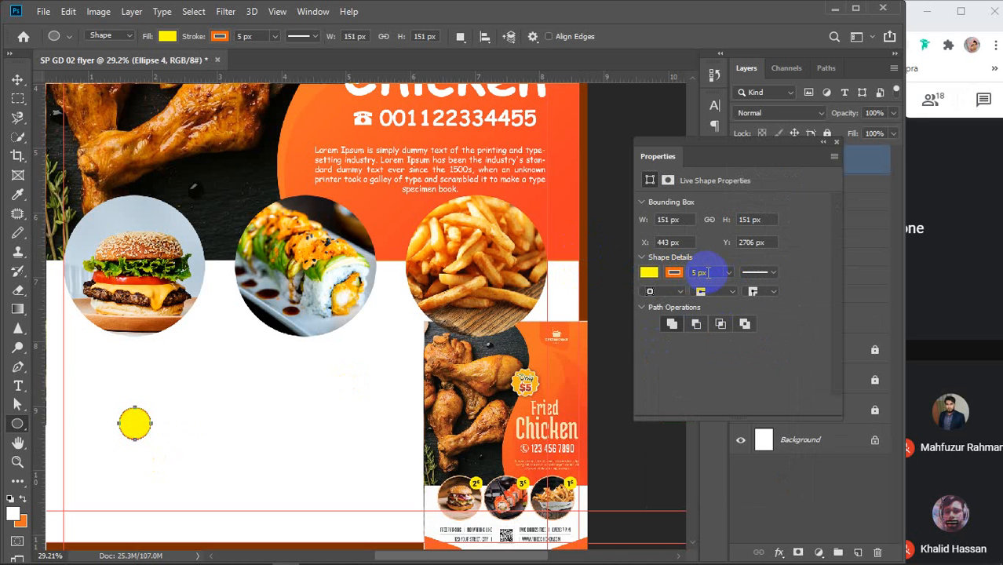
{"action": "scroll", "coordinate": [708, 272], "scroll_direction": "up", "scroll_amount": 1}
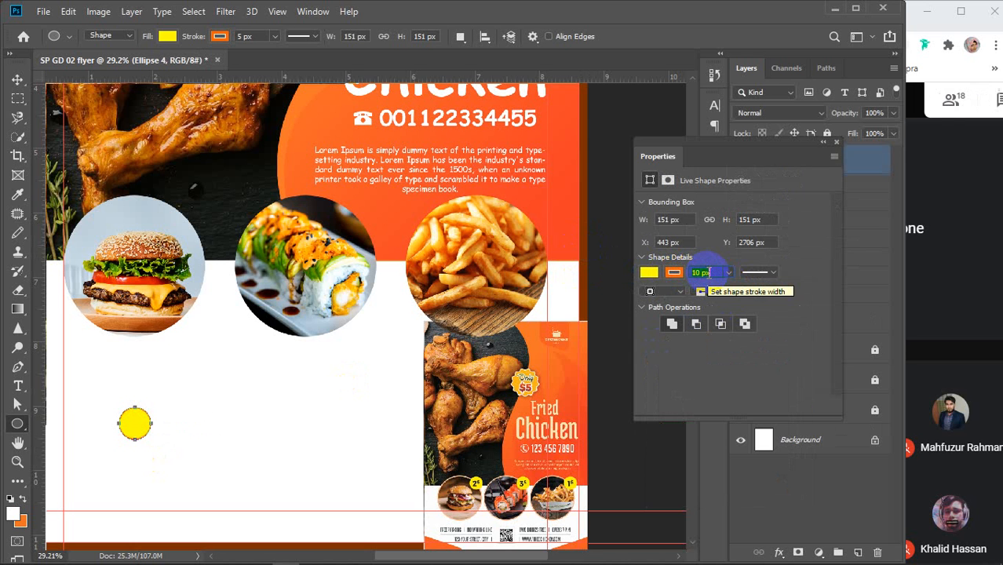
{"action": "key", "text": "Return"}
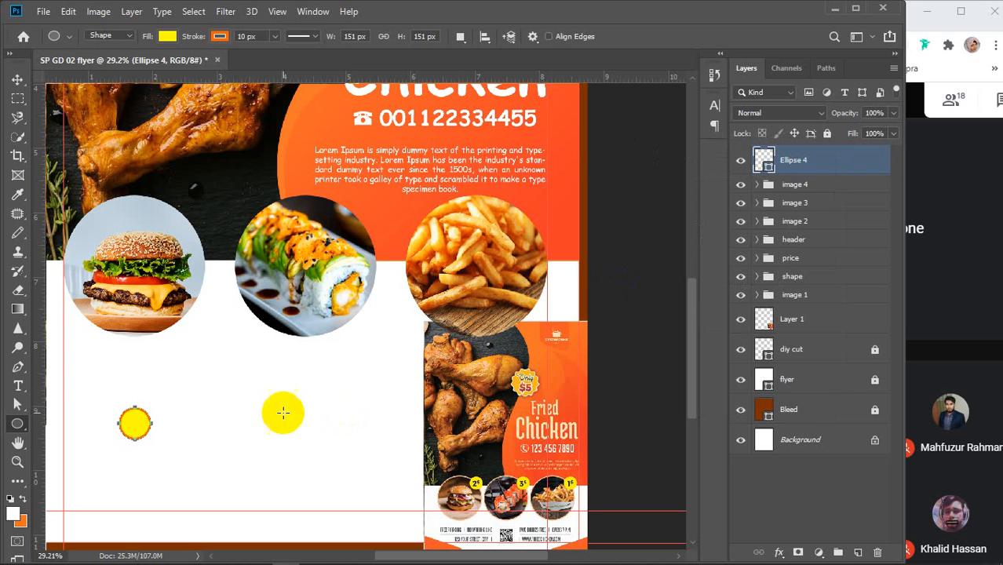
Step: Duplicate the yellow circle twice in a horizontal row and delete both copies
{"action": "key", "text": "v"}
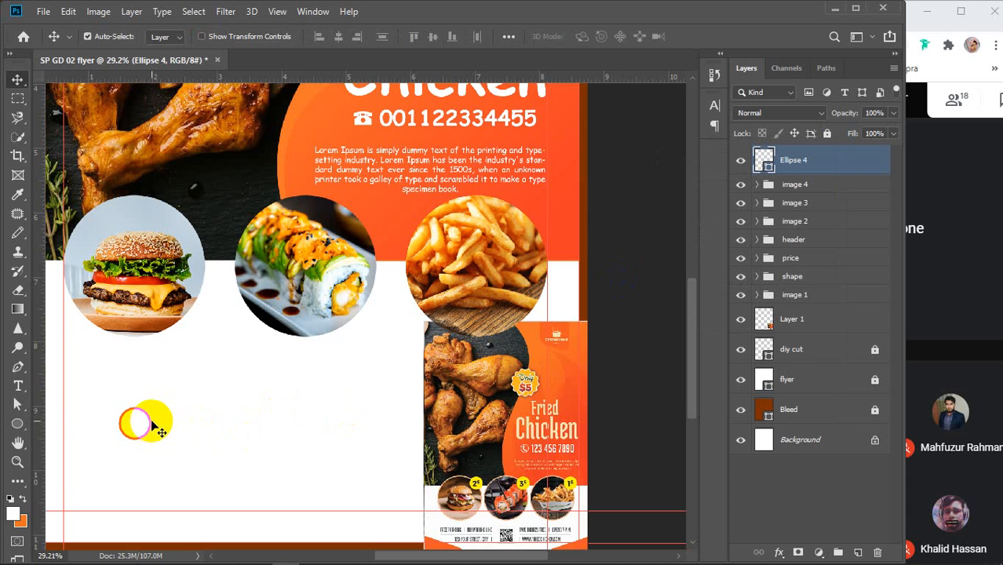
{"action": "left_click", "coordinate": [131, 427]}
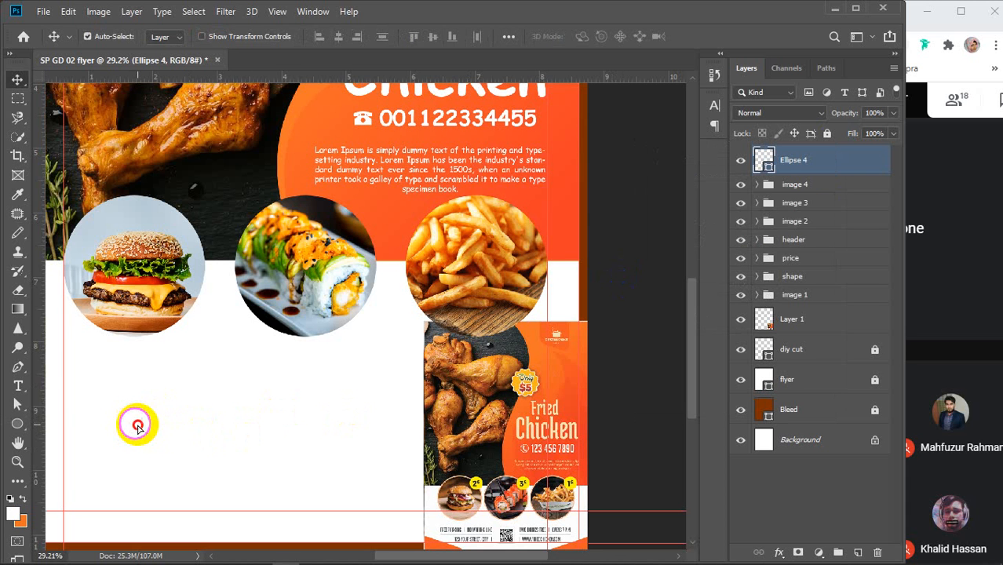
{"action": "left_click_drag", "start_coordinate": [137, 426], "coordinate": [189, 433]}
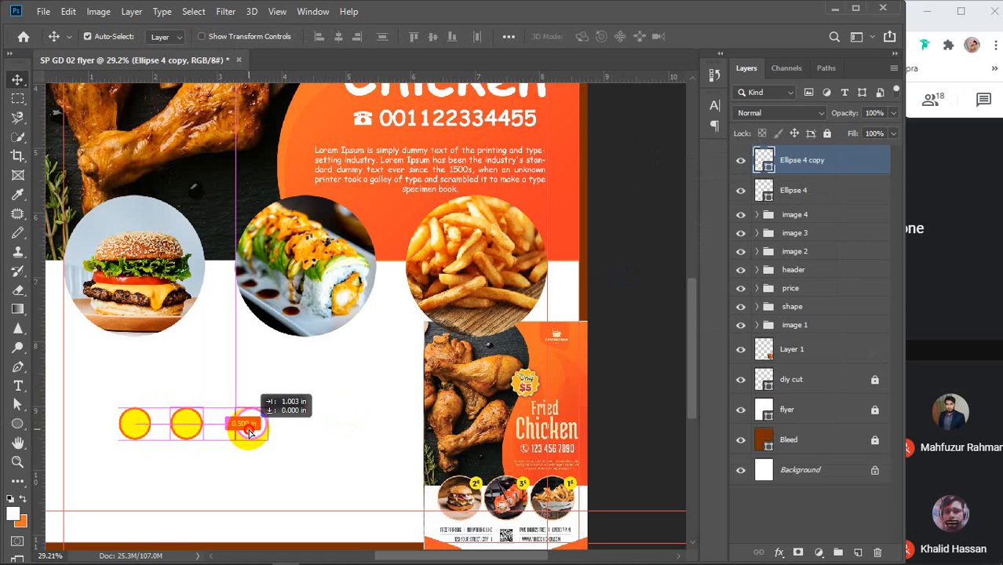
{"action": "left_click_drag", "start_coordinate": [249, 433], "coordinate": [251, 426]}
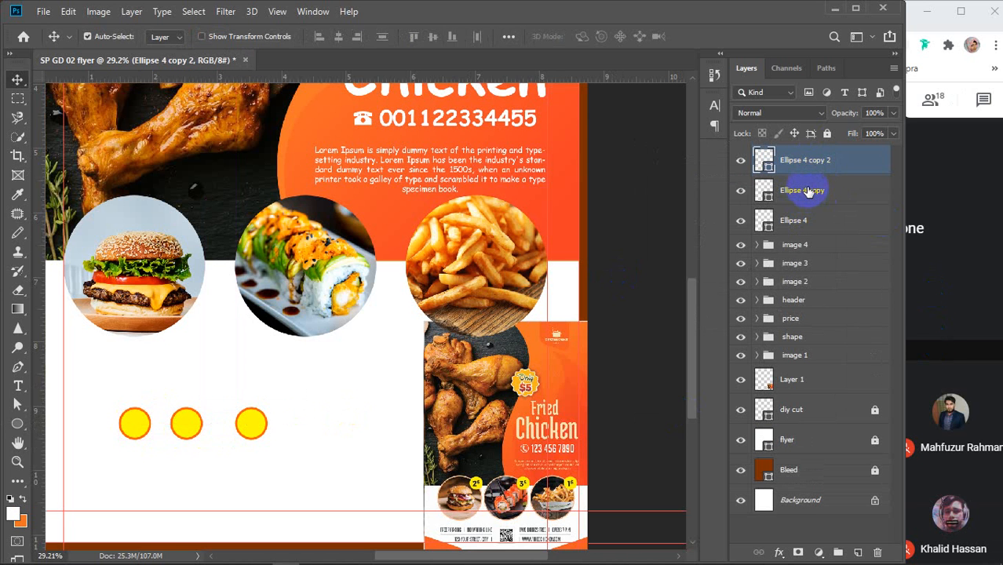
{"action": "key", "text": "Delete"}
{"action": "key", "text": "Delete"}
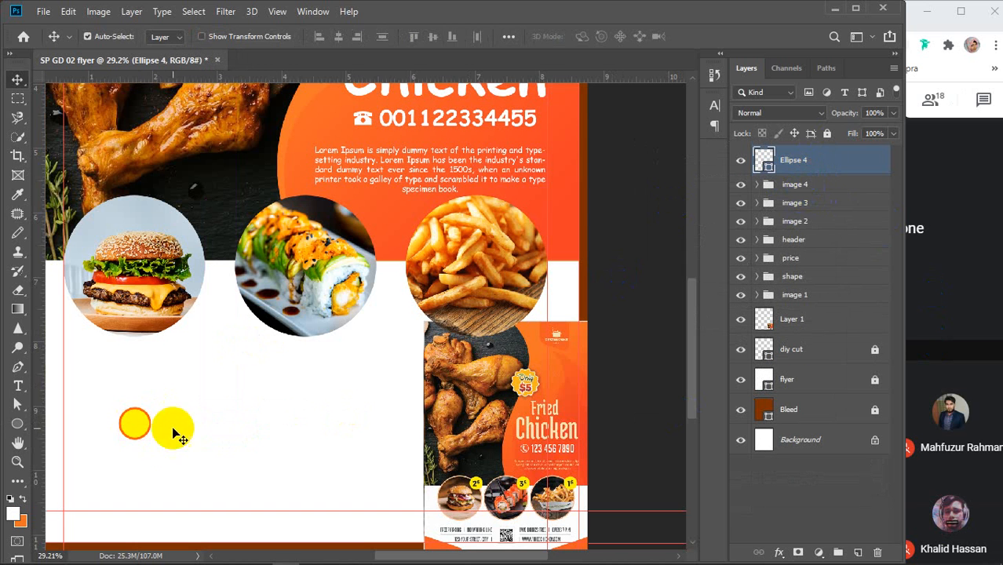
Step: Shift the yellow circle slightly and duplicate it twice to form an evenly spaced horizontal row of three
{"action": "left_click_drag", "start_coordinate": [137, 424], "coordinate": [126, 425]}
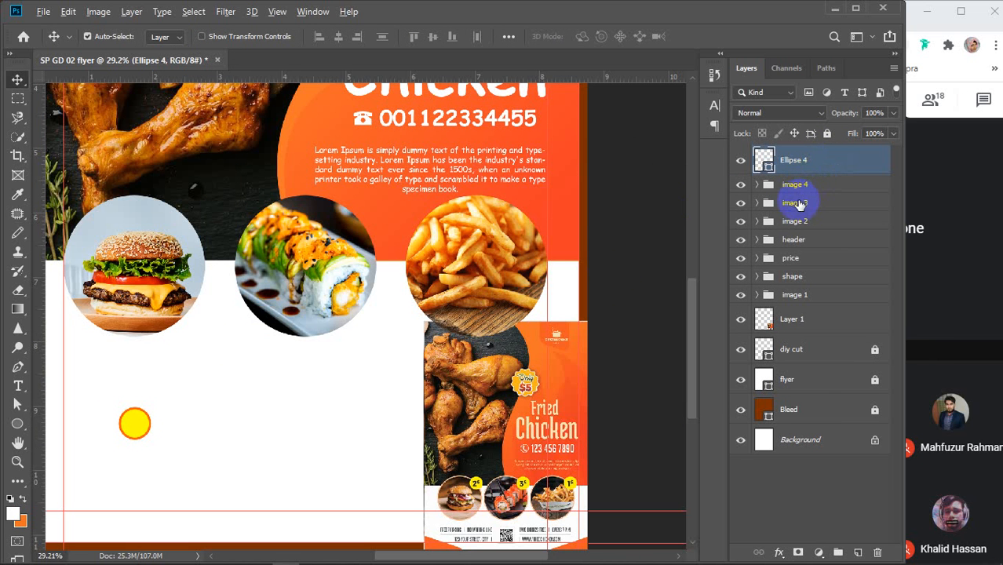
{"action": "left_click", "coordinate": [131, 426]}
{"action": "left_click_drag", "start_coordinate": [131, 426], "coordinate": [233, 409]}
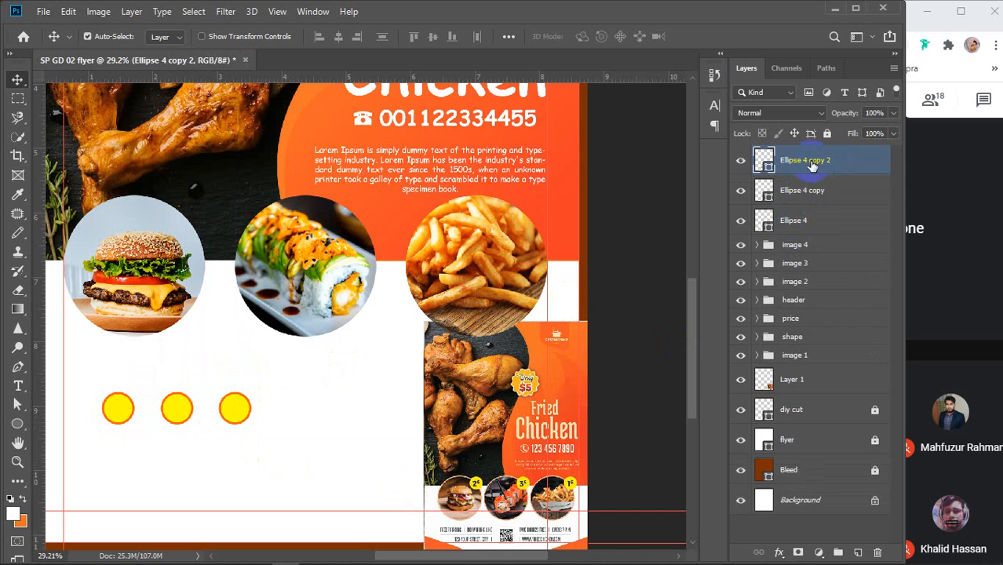
{"action": "left_click_drag", "start_coordinate": [812, 165], "coordinate": [81, 364]}
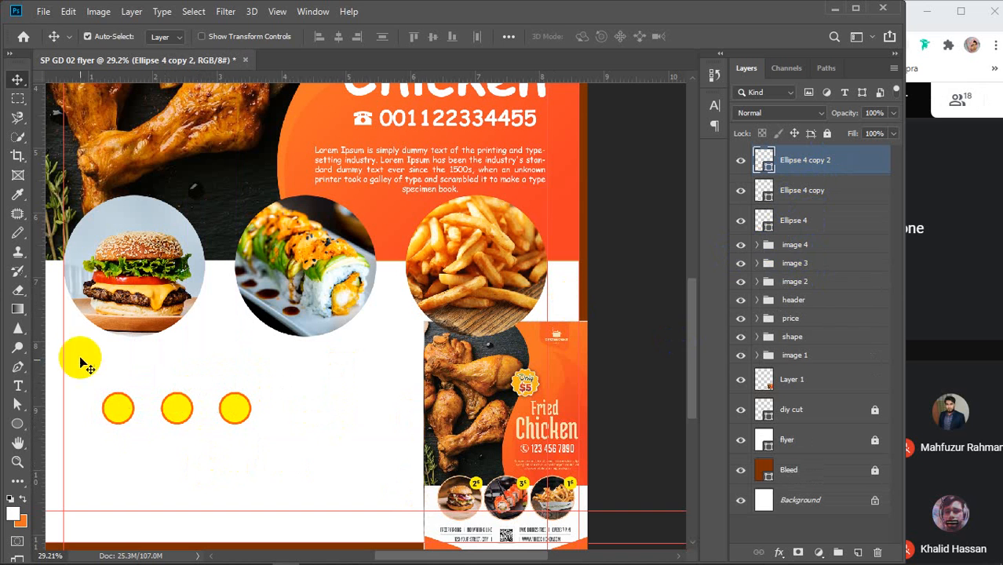
Step: Add the horizontal text "1$" in black (000000) below the row of yellow circles
{"action": "left_click", "coordinate": [18, 385]}
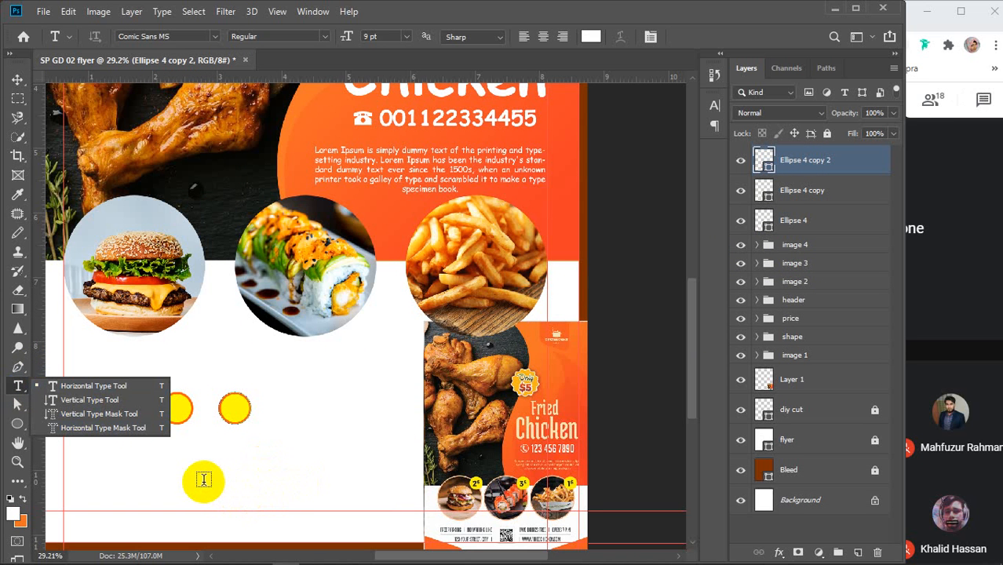
{"action": "left_click", "coordinate": [204, 480]}
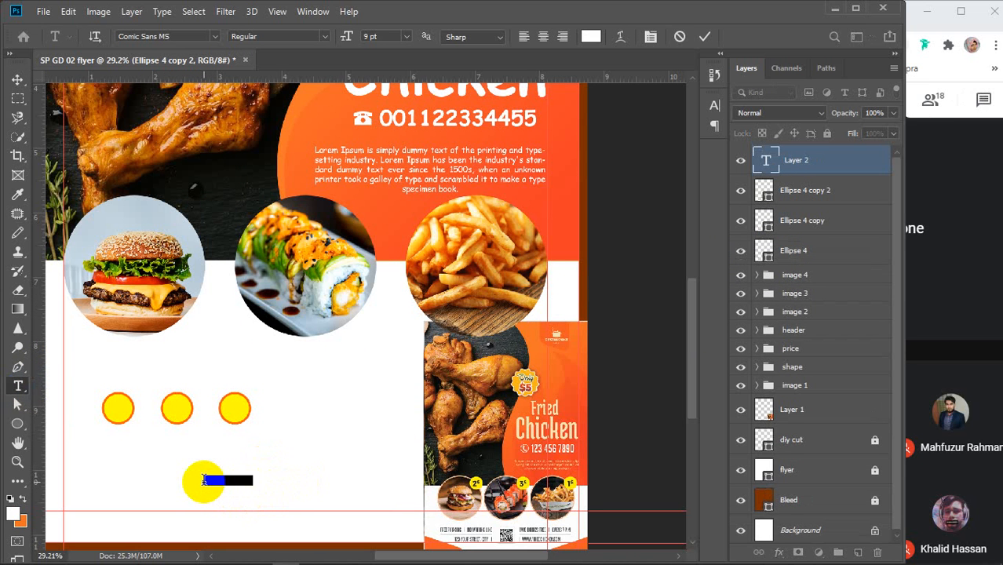
{"action": "left_click", "coordinate": [590, 36]}
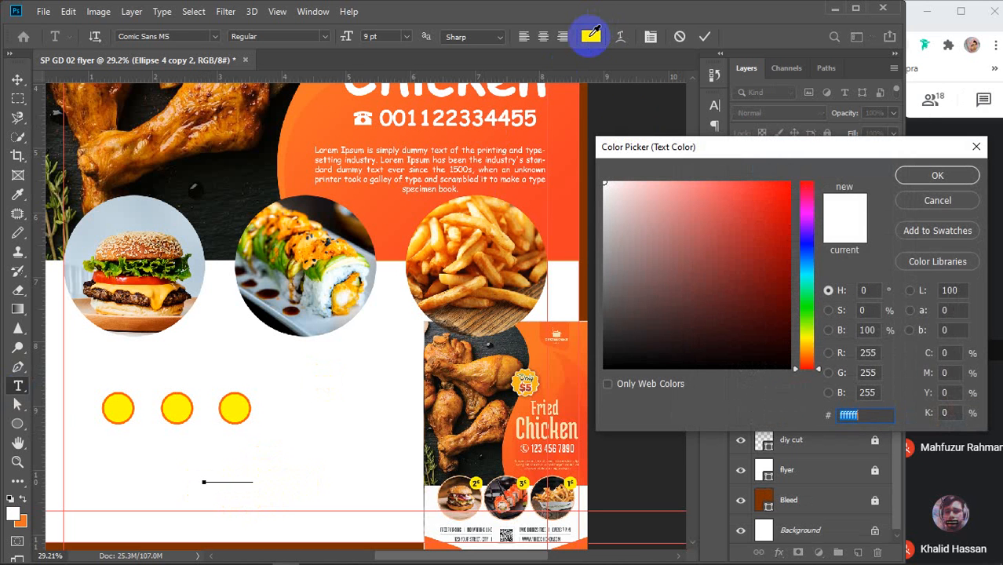
{"action": "left_click_drag", "start_coordinate": [606, 366], "coordinate": [609, 398]}
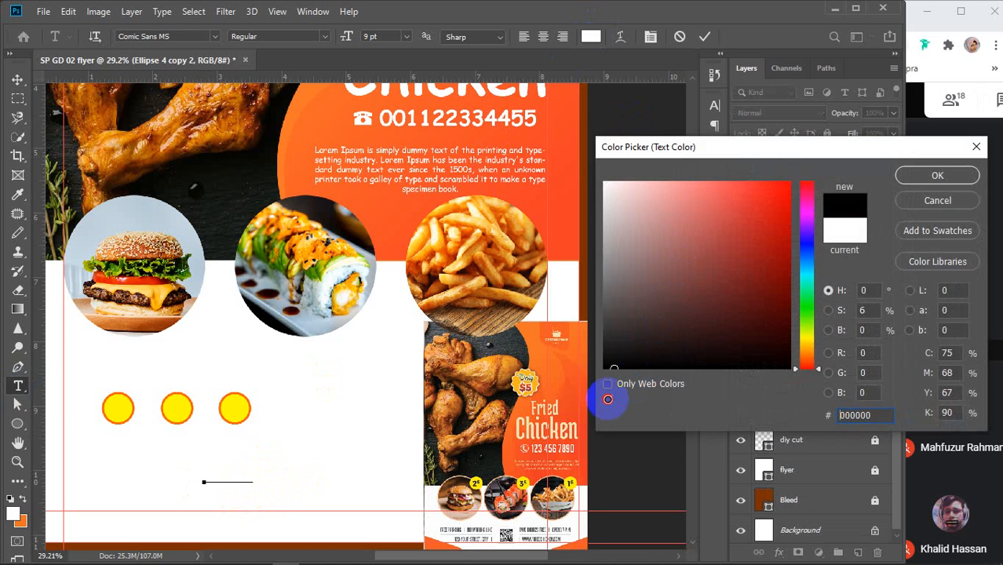
{"action": "left_click", "coordinate": [919, 178]}
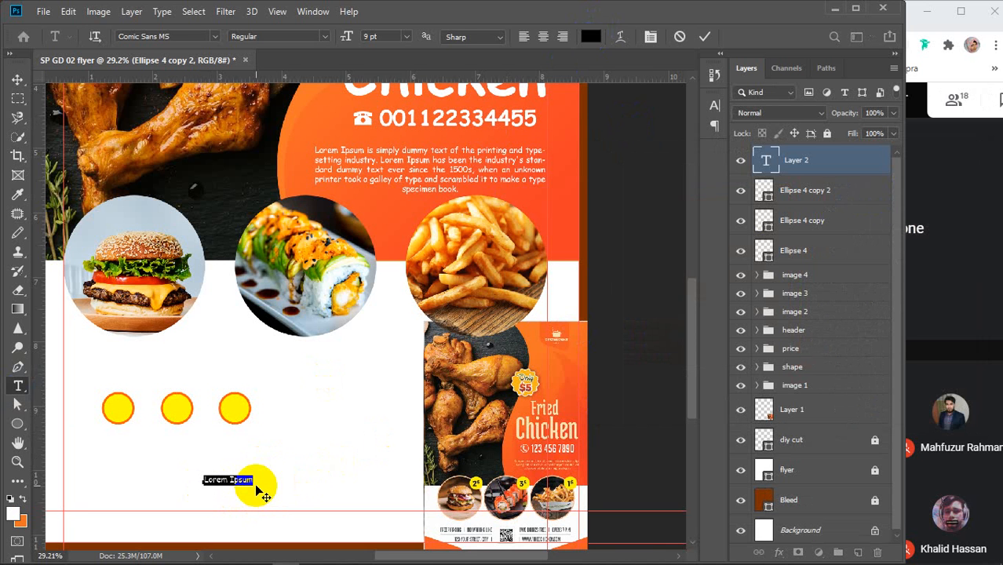
{"action": "key", "text": "BackSpace"}
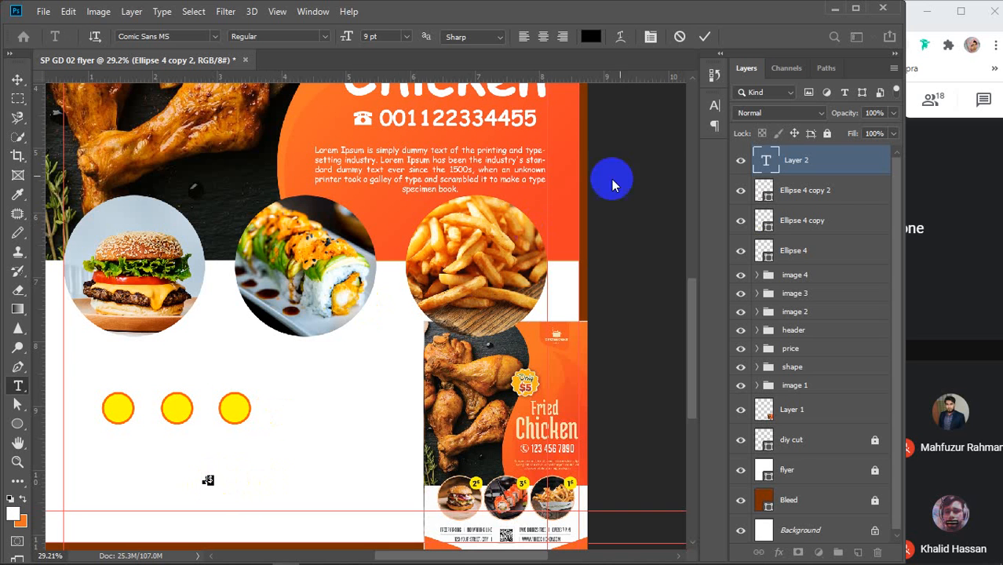
Step: Format the dollar sign of the 1$ text as superscript and commit the text
{"action": "left_click", "coordinate": [714, 110]}
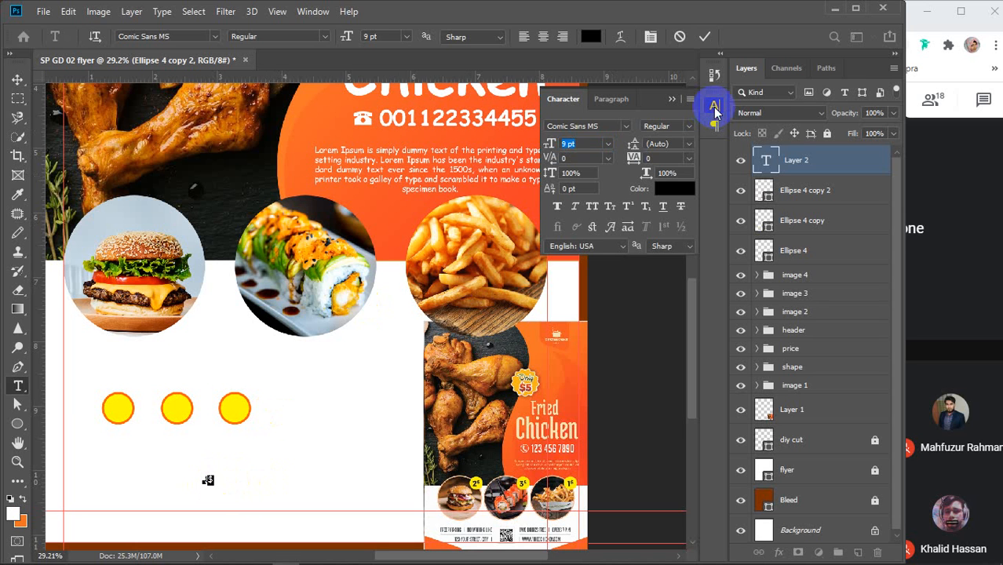
{"action": "left_click", "coordinate": [628, 207]}
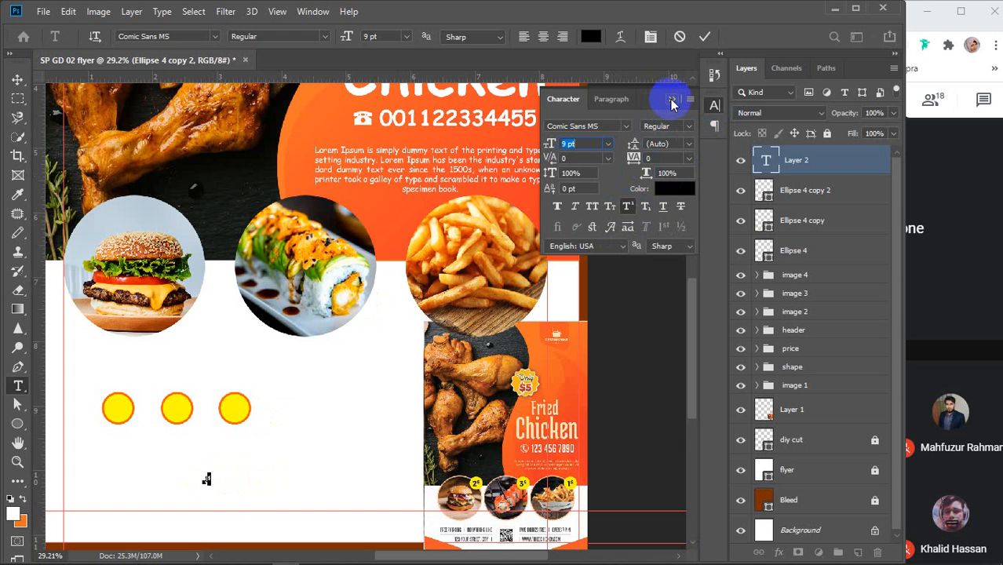
{"action": "left_click", "coordinate": [670, 99]}
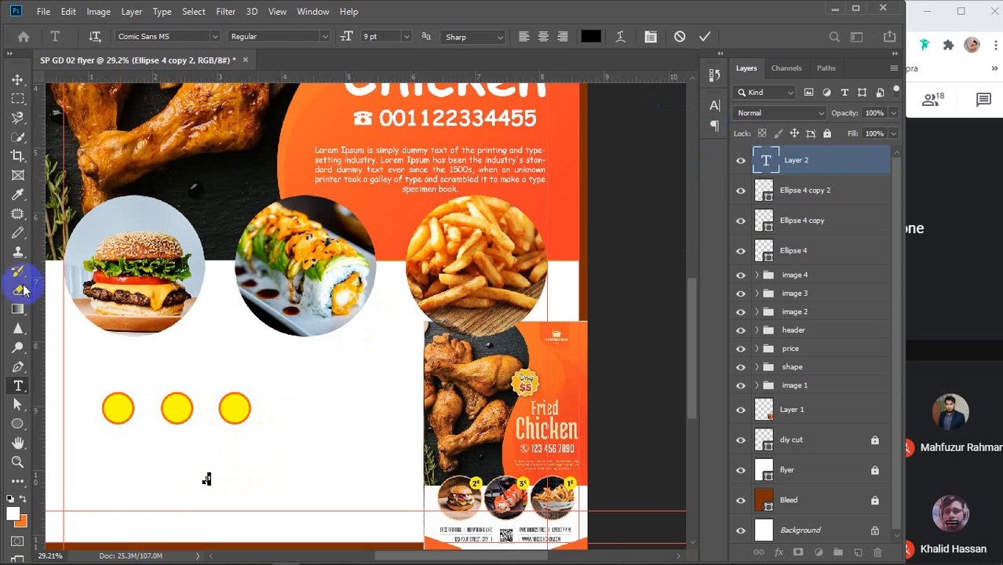
{"action": "left_click", "coordinate": [13, 82]}
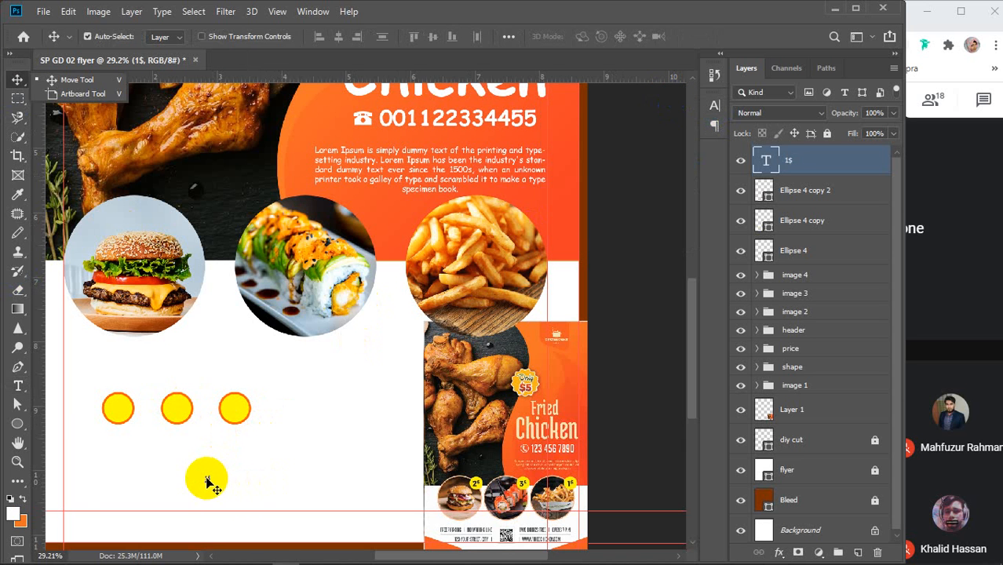
Step: Scale the 1$ text up proportionally to about 229%
{"action": "key", "text": "ctrl+t"}
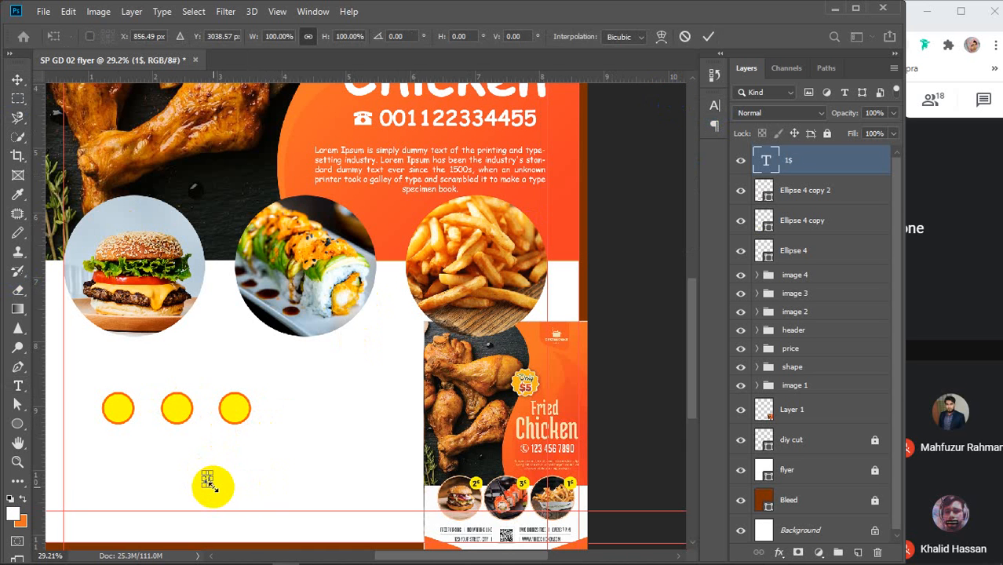
{"action": "left_click_drag", "start_coordinate": [208, 482], "coordinate": [238, 490]}
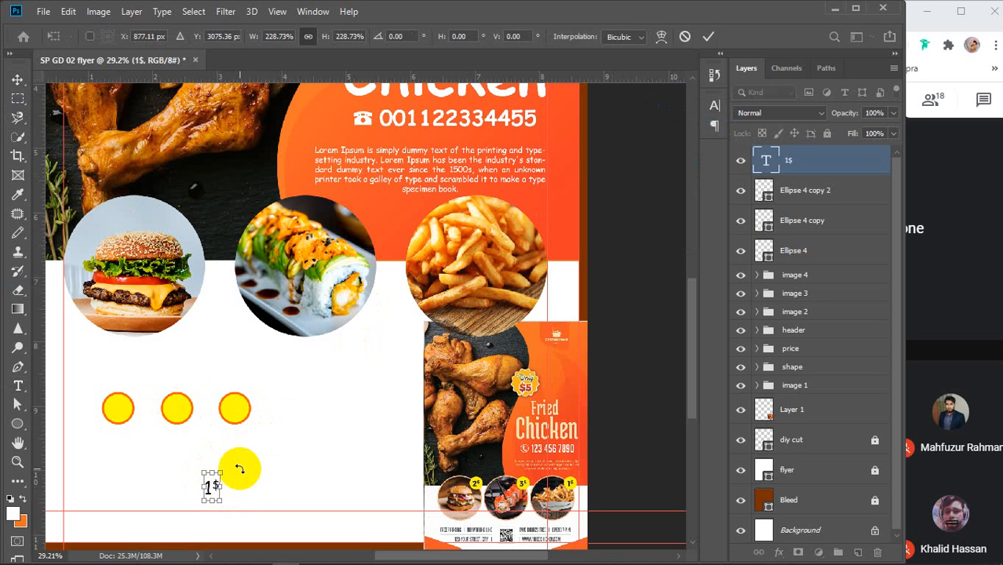
{"action": "key", "text": "Return"}
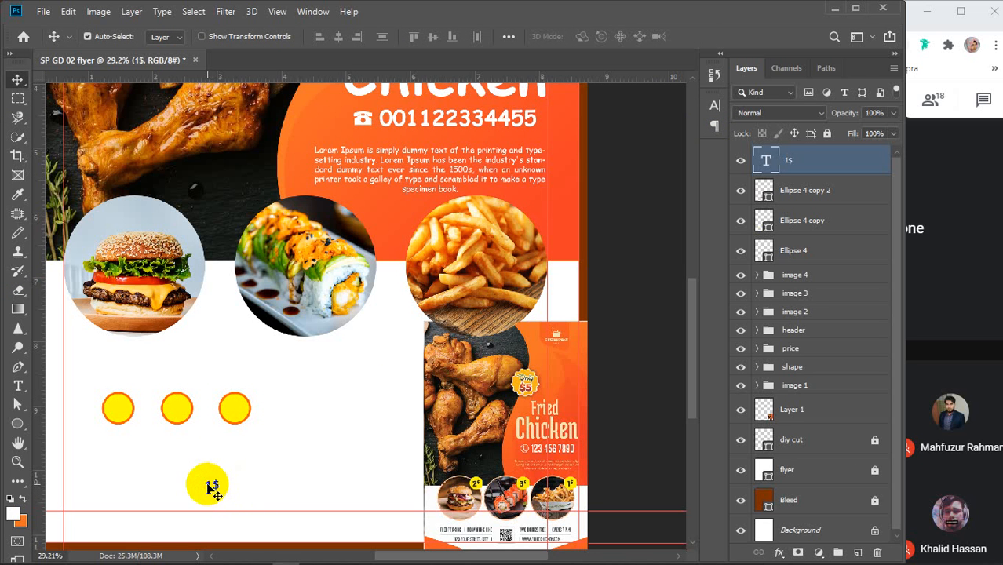
Step: Change the font of the 1$ text to Montserrat
{"action": "left_click", "coordinate": [714, 105]}
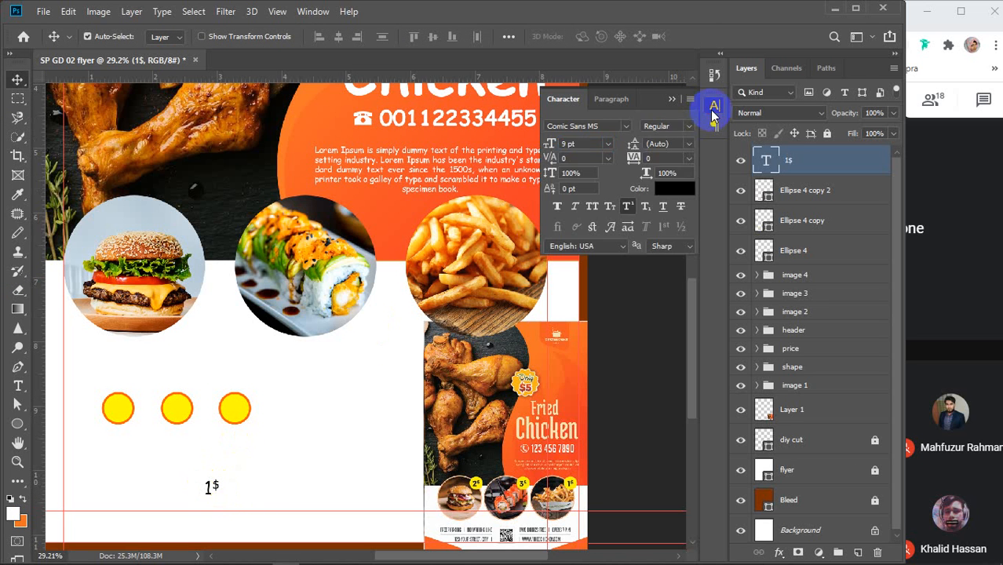
{"action": "left_click", "coordinate": [625, 127]}
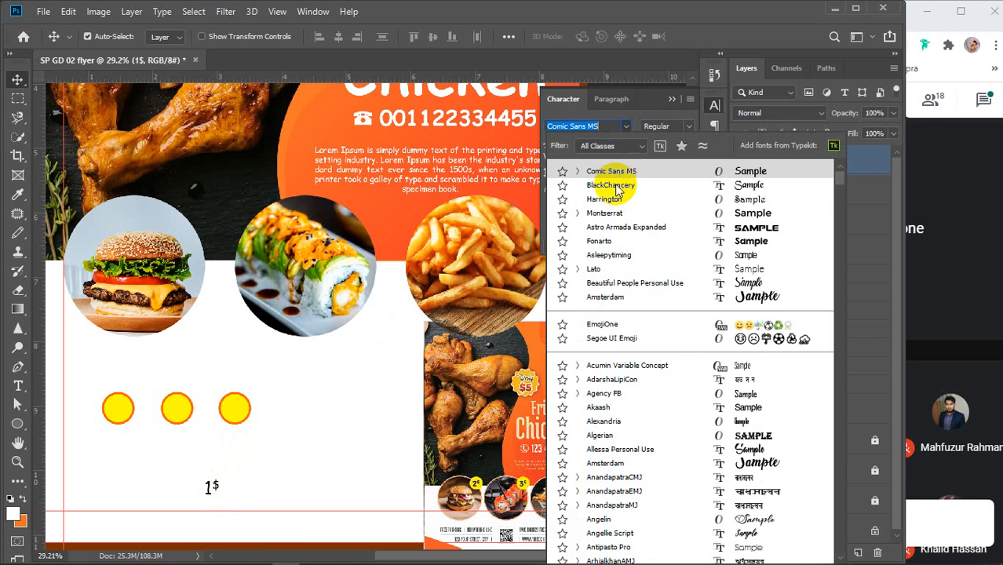
{"action": "left_click", "coordinate": [606, 212]}
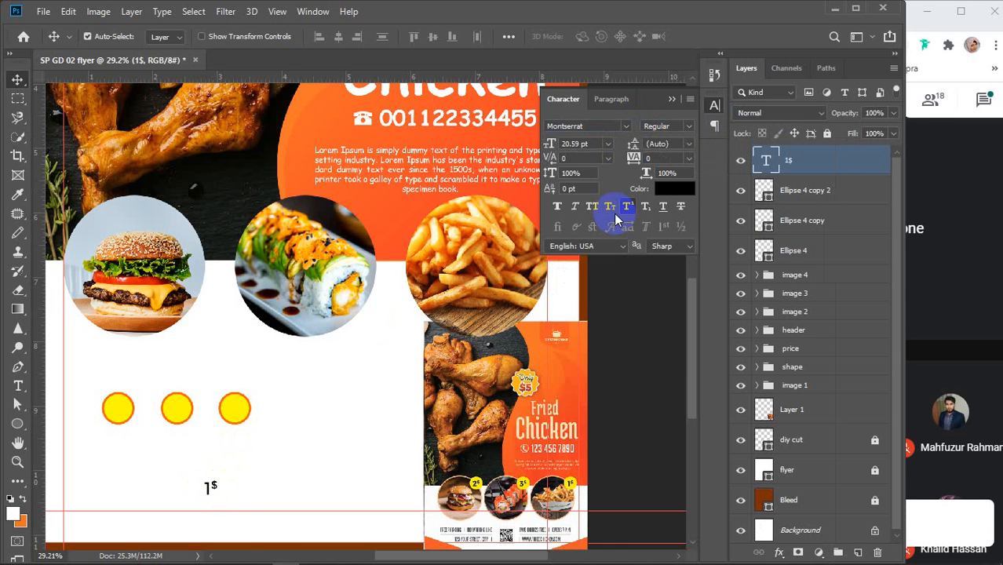
{"action": "left_click", "coordinate": [976, 306]}
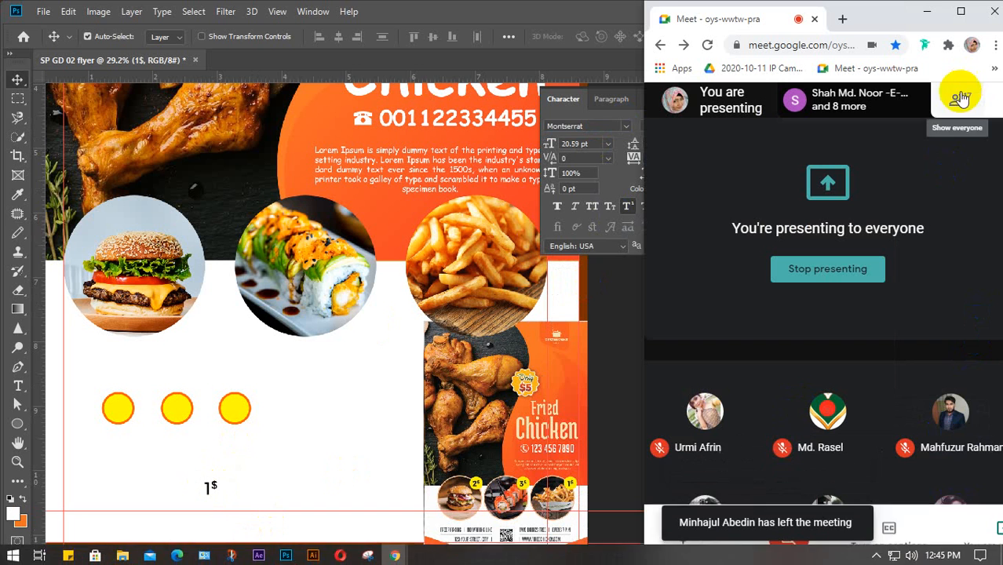
{"action": "left_click", "coordinate": [257, 504]}
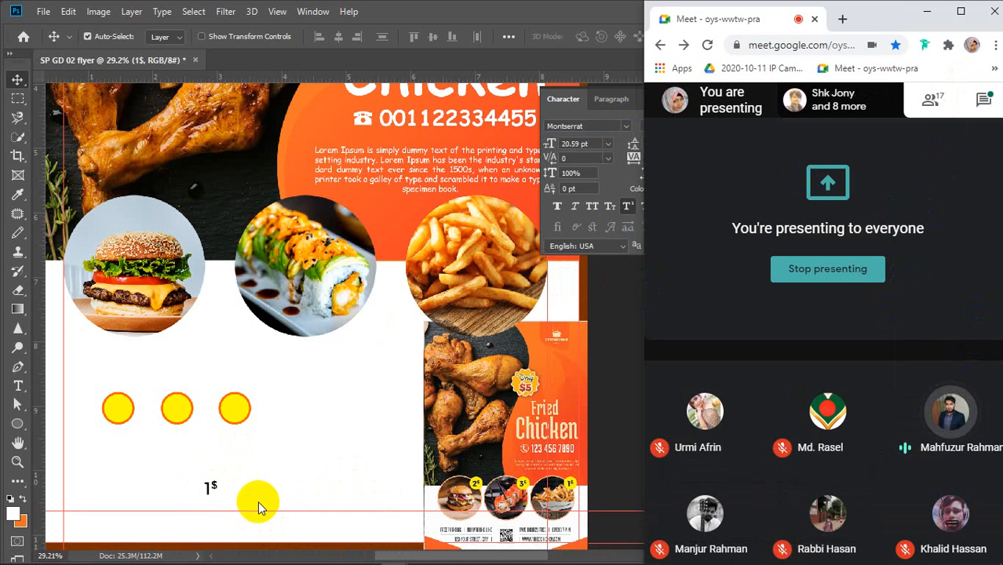
Step: Duplicate the 1$ text twice to form a horizontal row and change the copies to 2$ and 3$
{"action": "left_click_drag", "start_coordinate": [205, 480], "coordinate": [278, 486]}
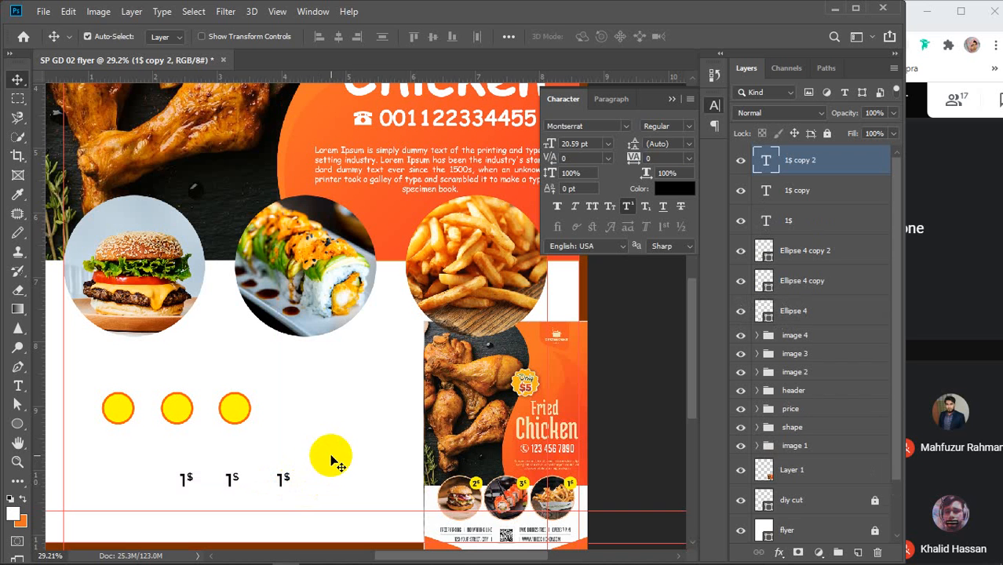
{"action": "left_click", "coordinate": [18, 387]}
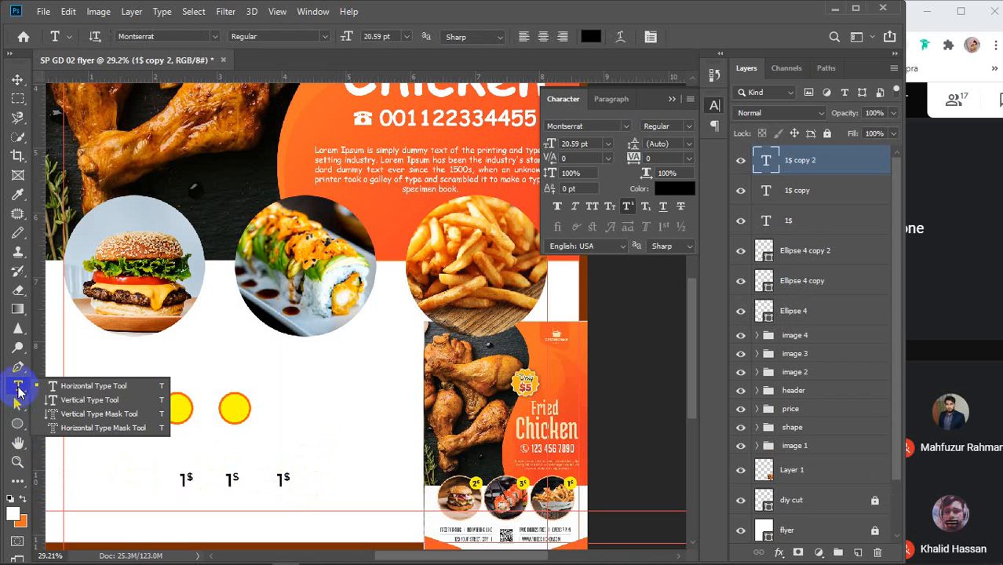
{"action": "double_click", "coordinate": [228, 477]}
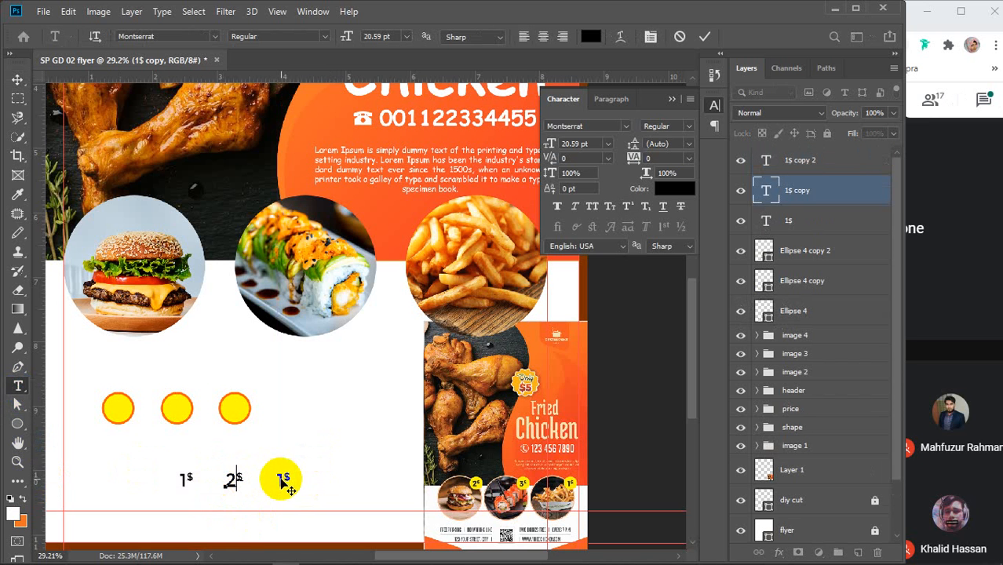
{"action": "left_click", "coordinate": [704, 36]}
{"action": "left_click_drag", "start_coordinate": [284, 478], "coordinate": [270, 472]}
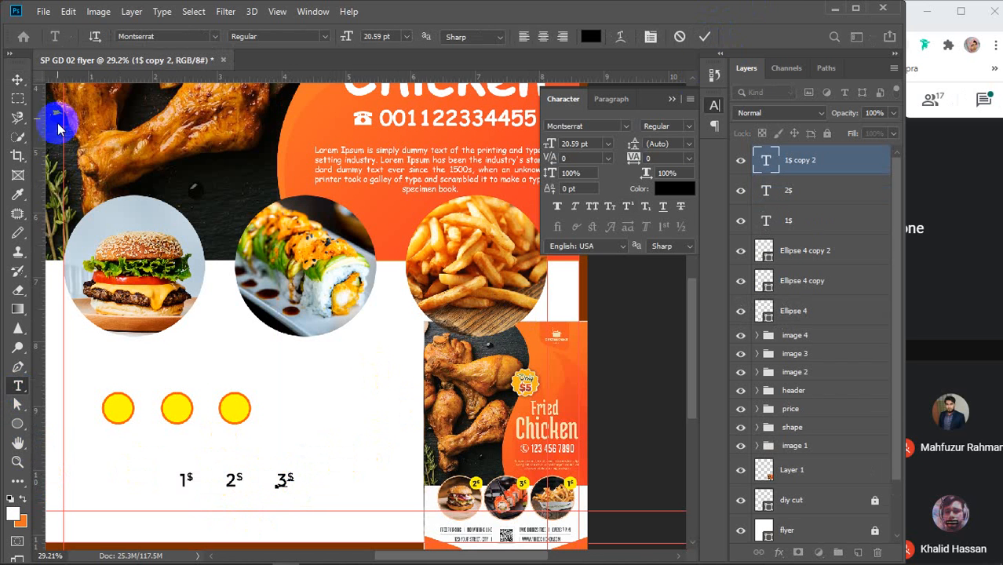
{"action": "left_click", "coordinate": [17, 80]}
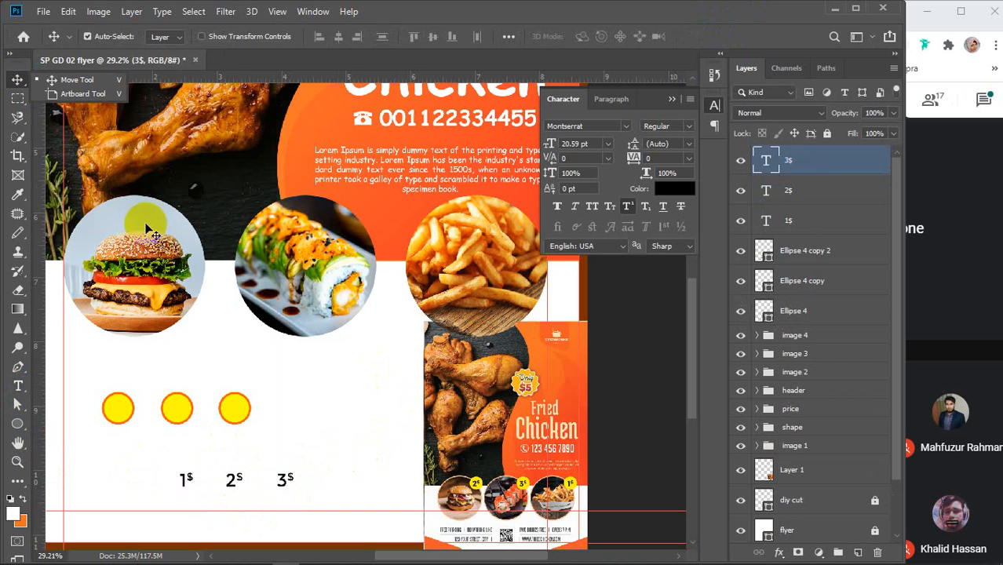
Step: Reorder the layers so 1$ sits directly above Ellipse 4 and 2$ directly above Ellipse 4 copy, keeping 3$ above Ellipse 4 copy 2
{"action": "left_click", "coordinate": [827, 218]}
{"action": "left_click_drag", "start_coordinate": [815, 219], "coordinate": [812, 264]}
{"action": "left_click", "coordinate": [807, 193]}
{"action": "left_click_drag", "start_coordinate": [806, 193], "coordinate": [806, 235]}
{"action": "left_click", "coordinate": [805, 163]}
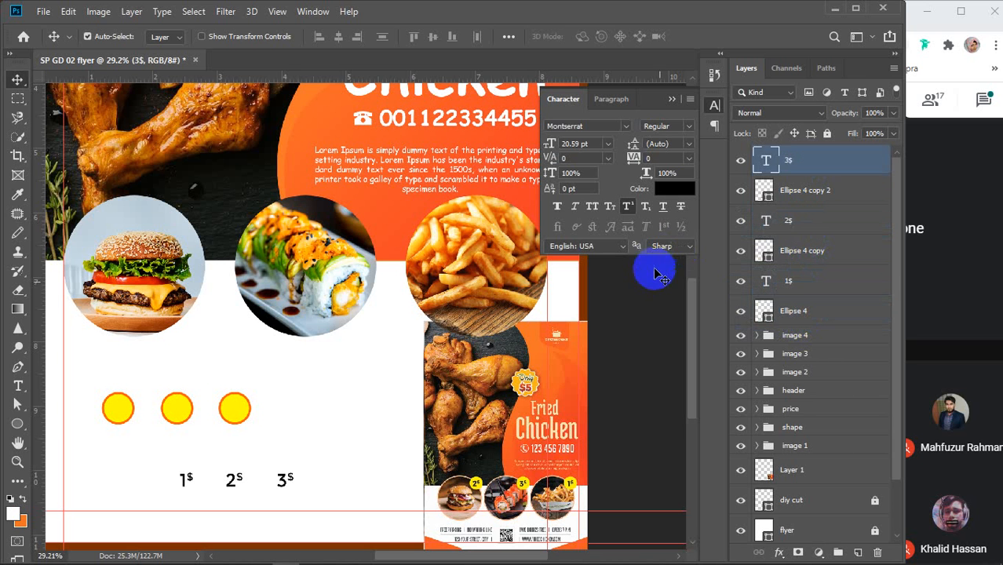
Step: Check which layer belongs to which circle and place the 1$, 2$ and 3$ texts on the three yellow circles in order
{"action": "left_click", "coordinate": [795, 292]}
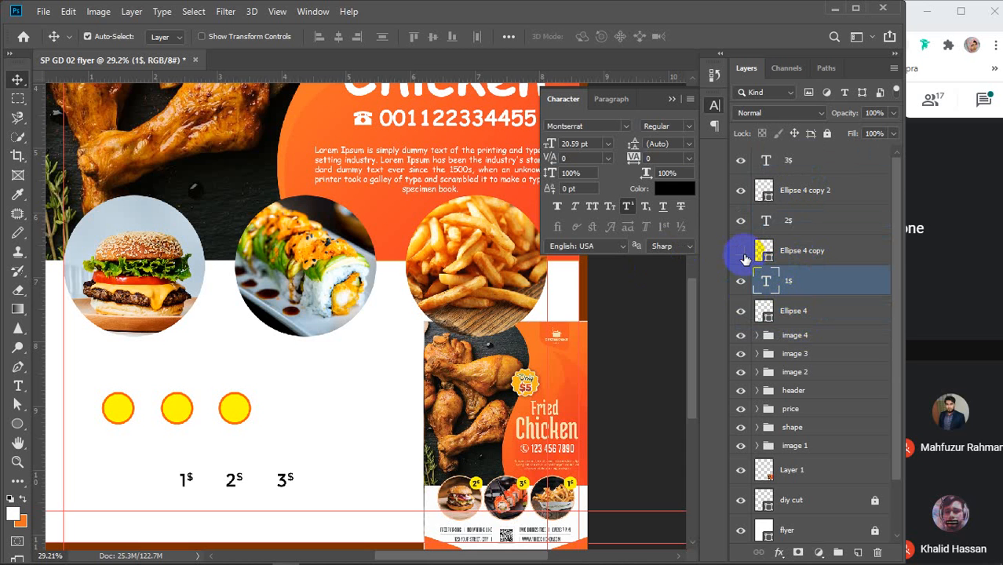
{"action": "left_click", "coordinate": [741, 252]}
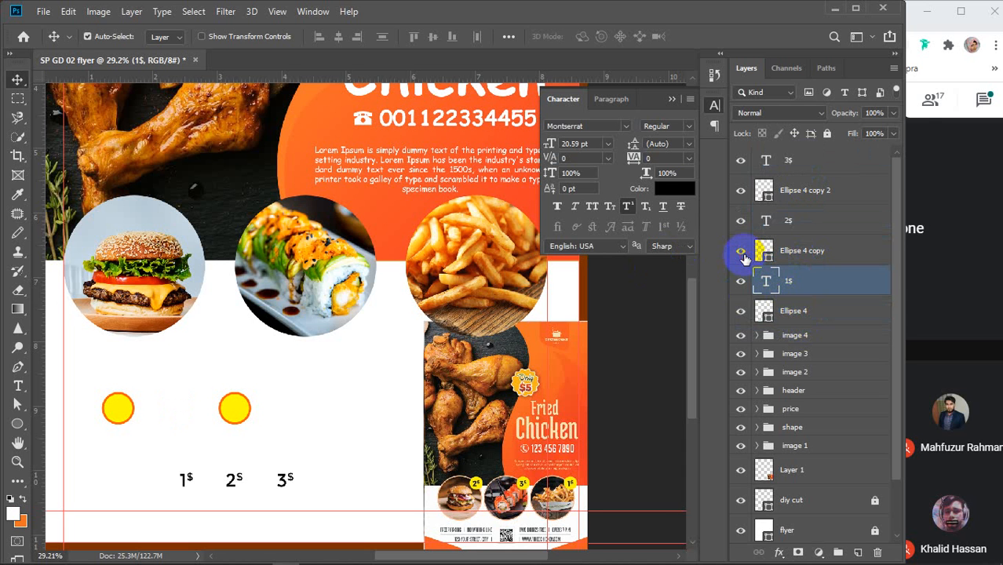
{"action": "left_click", "coordinate": [741, 251]}
{"action": "left_click", "coordinate": [741, 311]}
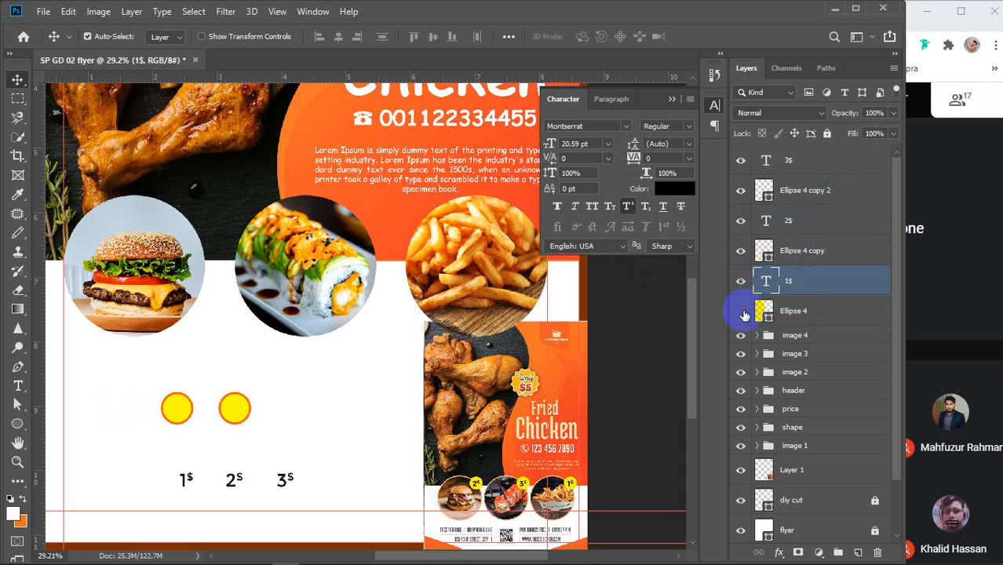
{"action": "left_click", "coordinate": [742, 312]}
{"action": "left_click_drag", "start_coordinate": [185, 479], "coordinate": [117, 407]}
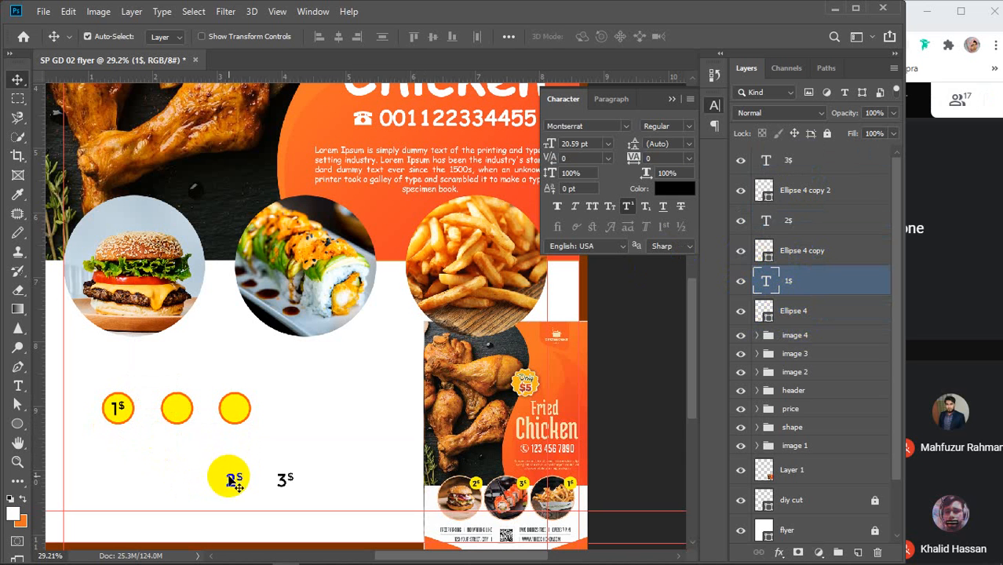
{"action": "left_click_drag", "start_coordinate": [227, 477], "coordinate": [177, 408]}
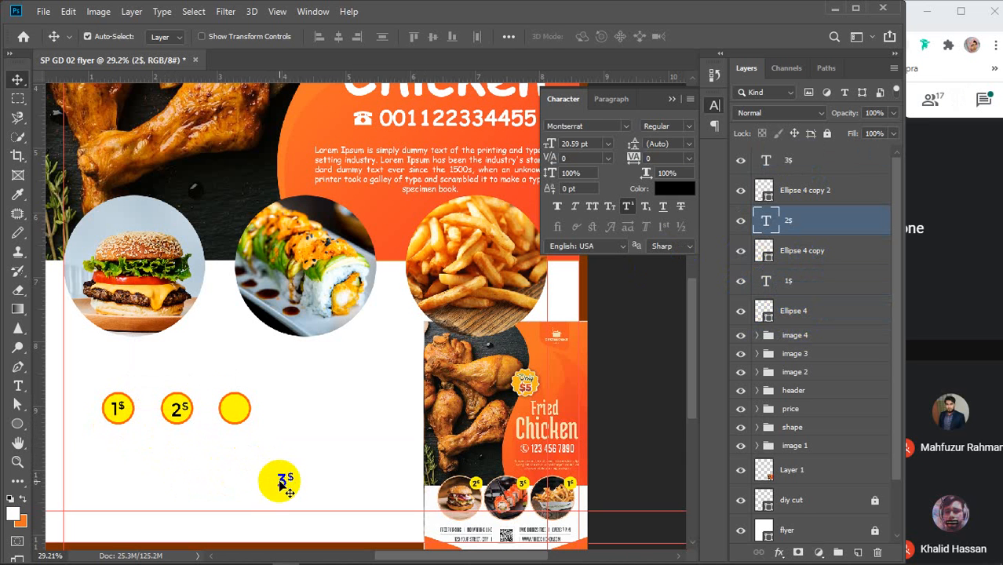
{"action": "left_click_drag", "start_coordinate": [278, 477], "coordinate": [228, 412]}
Step: Group the 1$ text with its yellow circle and name the group amount
{"action": "left_click_drag", "start_coordinate": [98, 372], "coordinate": [153, 444]}
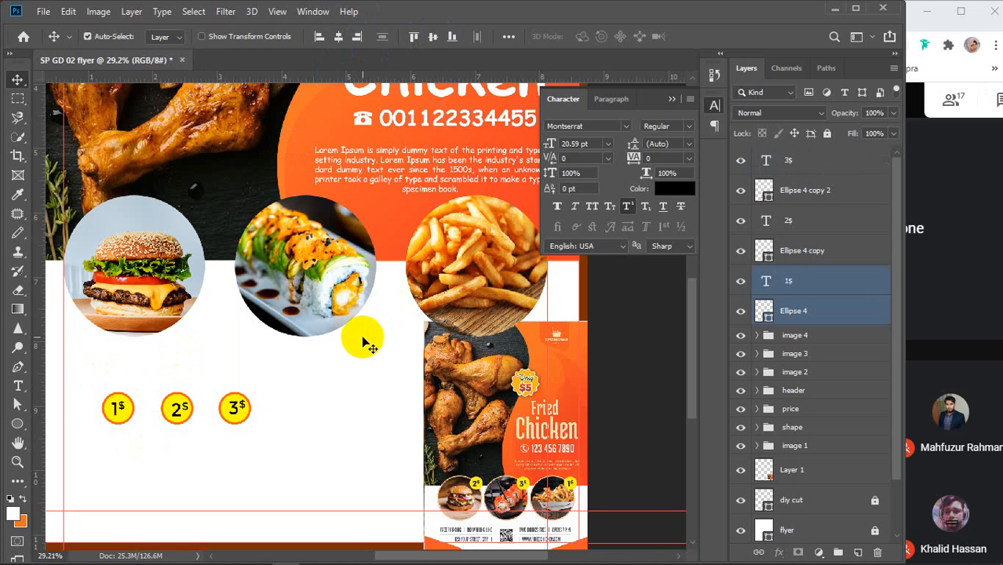
{"action": "key", "text": "ctrl+g"}
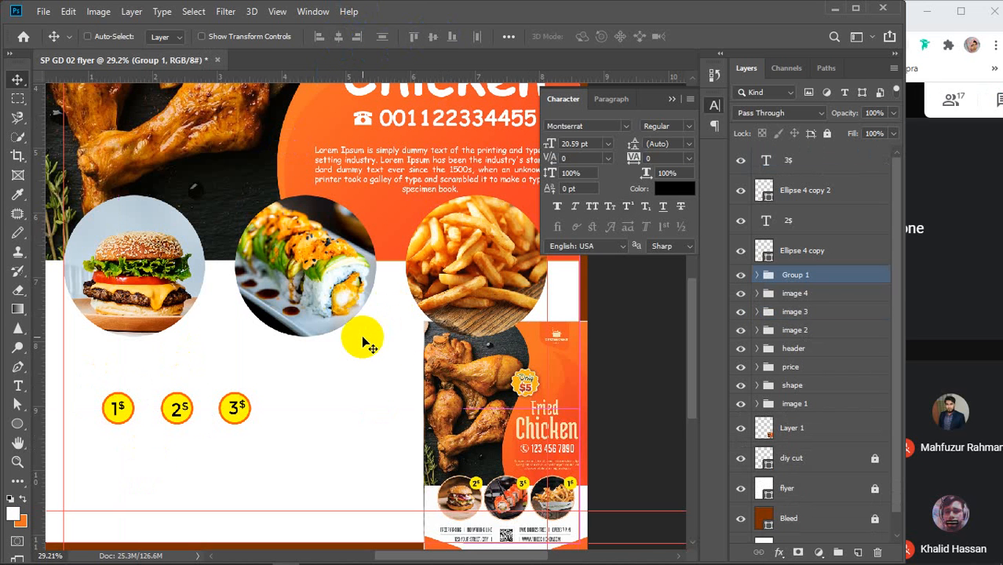
{"action": "double_click", "coordinate": [795, 273]}
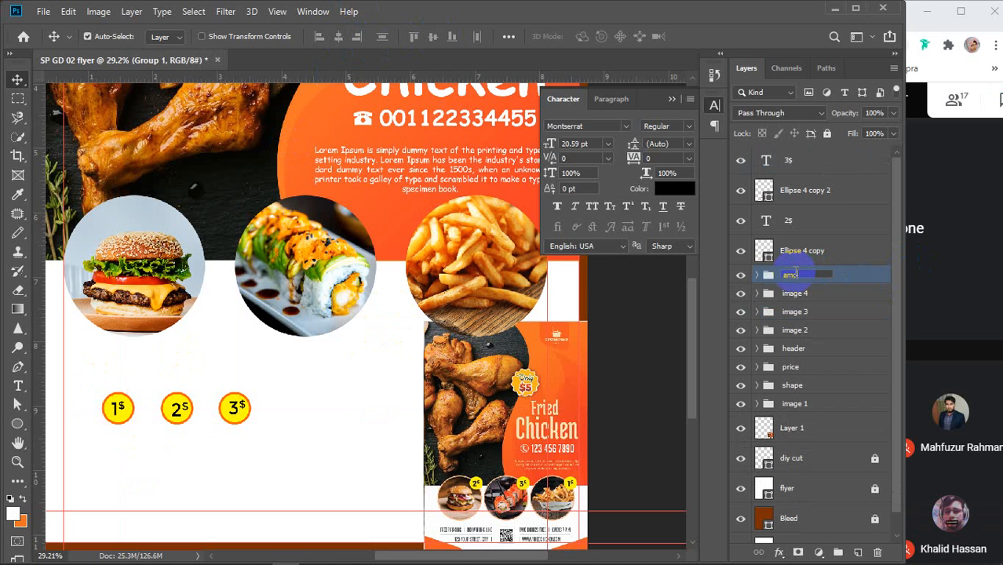
{"action": "key", "text": "Return"}
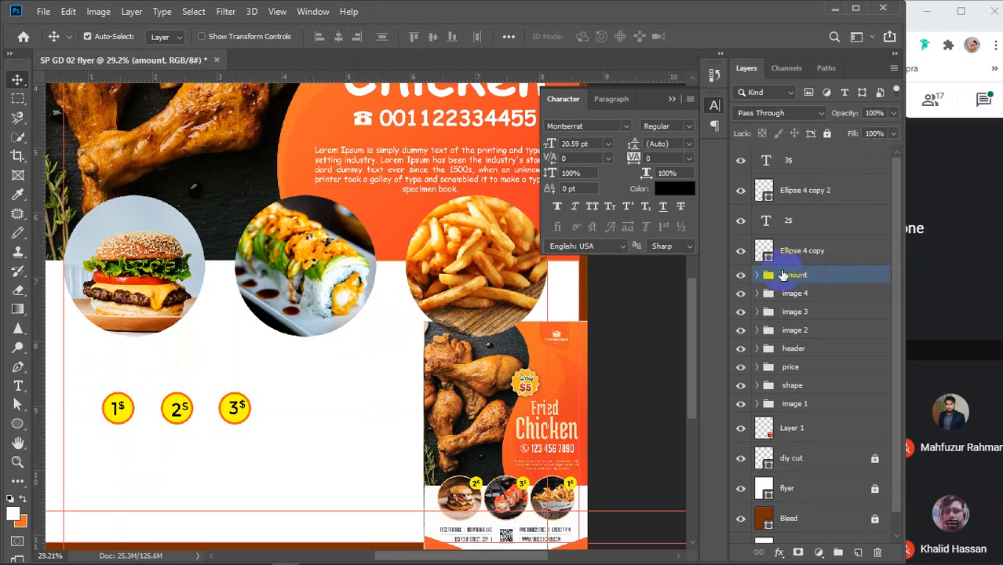
Step: Group the 2$ and 3$ texts with their circles as two groups named amount, vertically centring the 3$ text on its circle
{"action": "left_click_drag", "start_coordinate": [157, 380], "coordinate": [192, 439]}
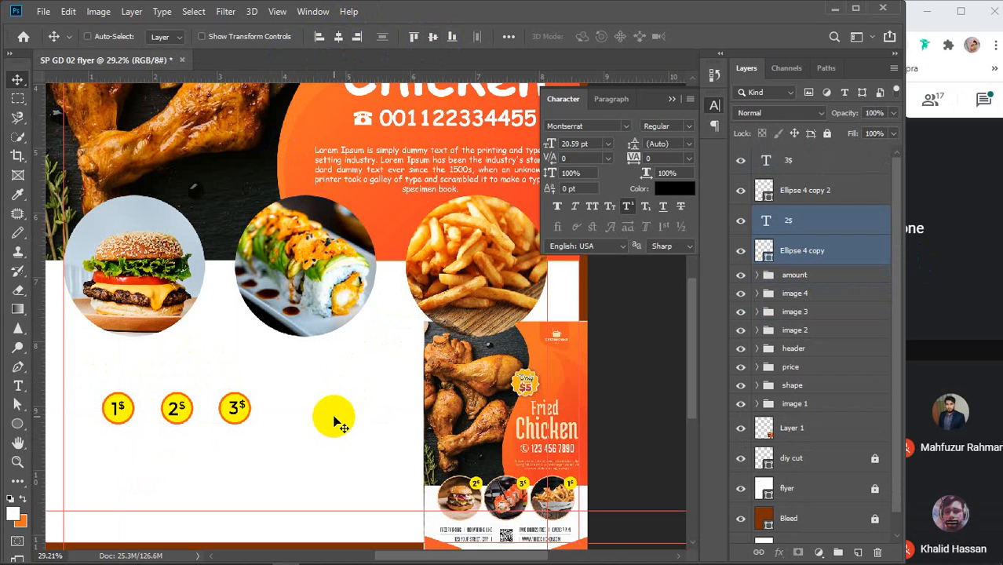
{"action": "key", "text": "ctrl+g"}
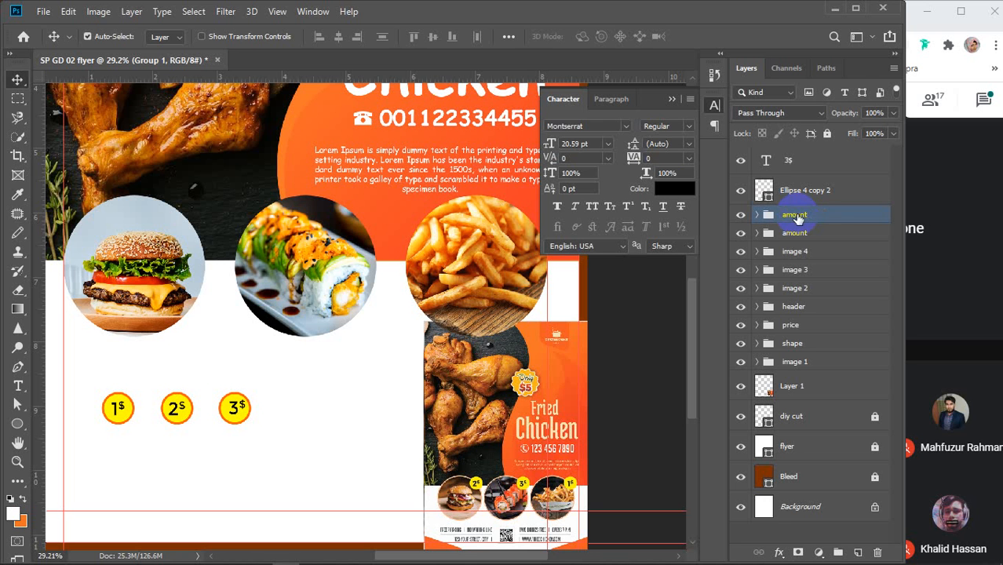
{"action": "left_click_drag", "start_coordinate": [213, 386], "coordinate": [268, 444]}
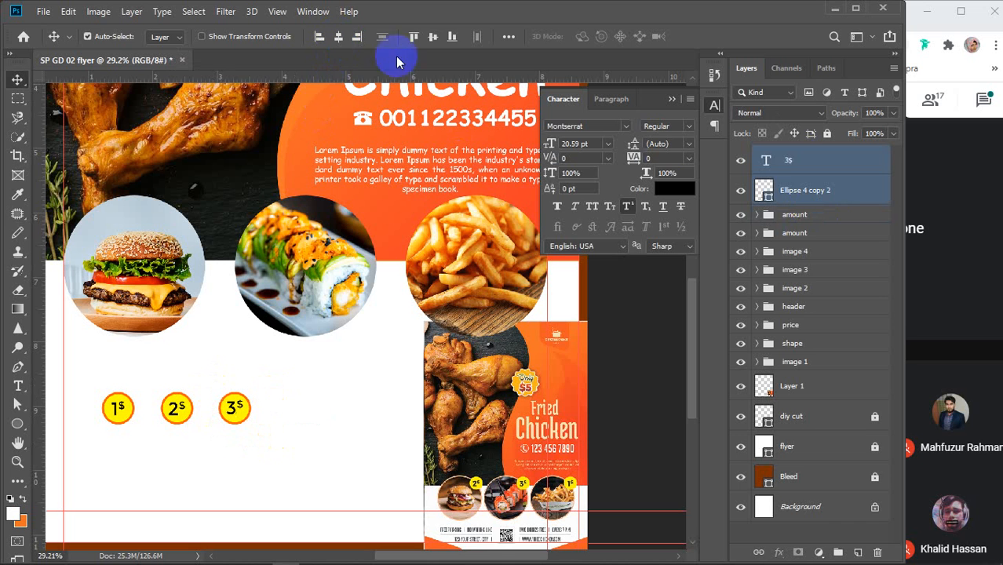
{"action": "left_click", "coordinate": [433, 39]}
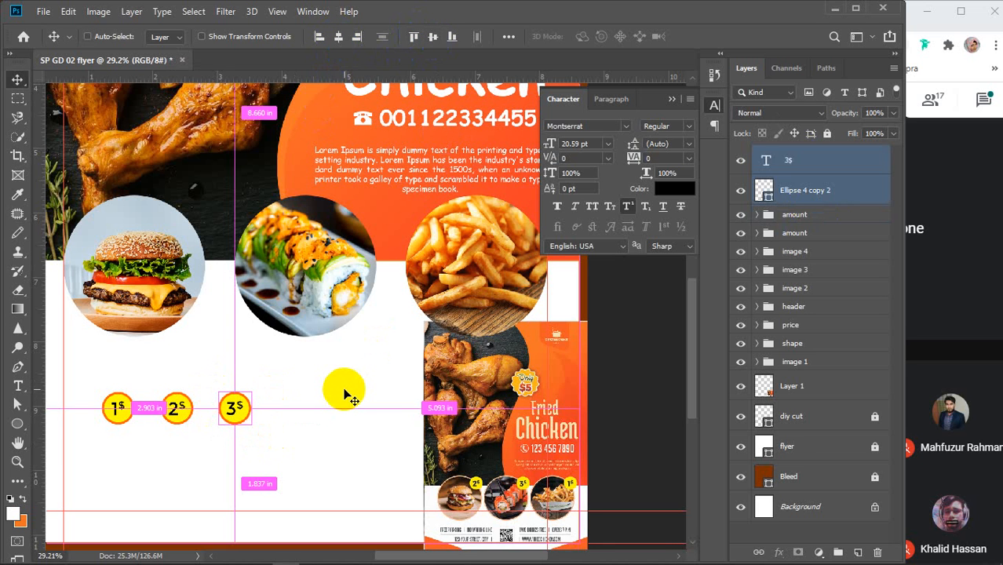
{"action": "key", "text": "ctrl+g"}
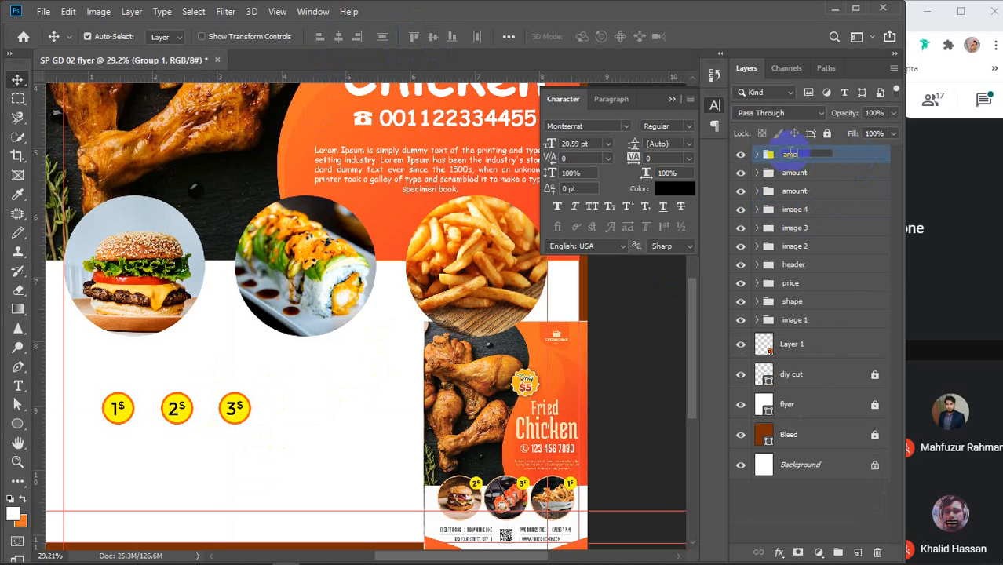
{"action": "key", "text": "Return"}
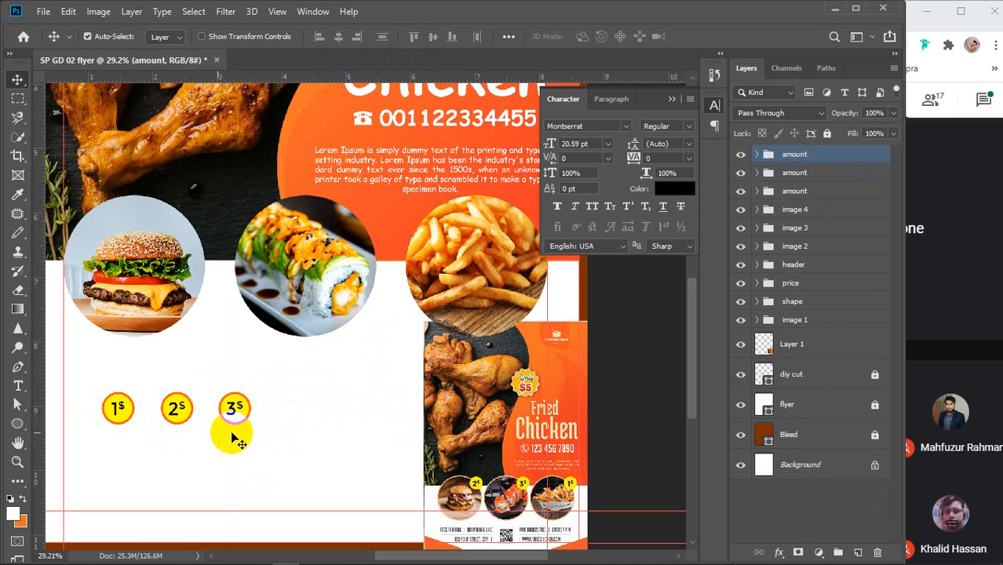
Step: Check which amount group holds the 1$ circle by inspecting its layers and toggling its visibility
{"action": "left_click_drag", "start_coordinate": [131, 415], "coordinate": [179, 380]}
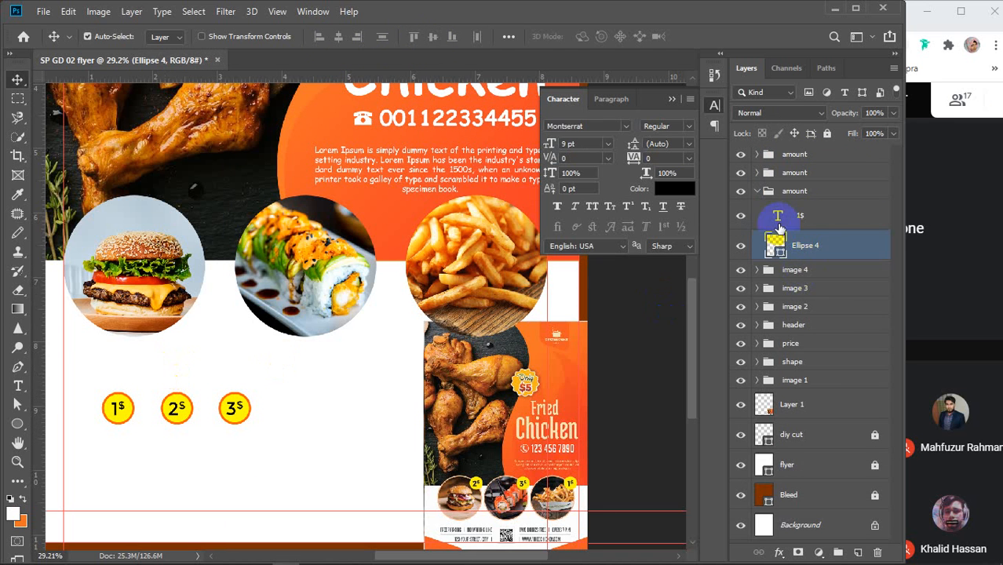
{"action": "left_click", "coordinate": [757, 192]}
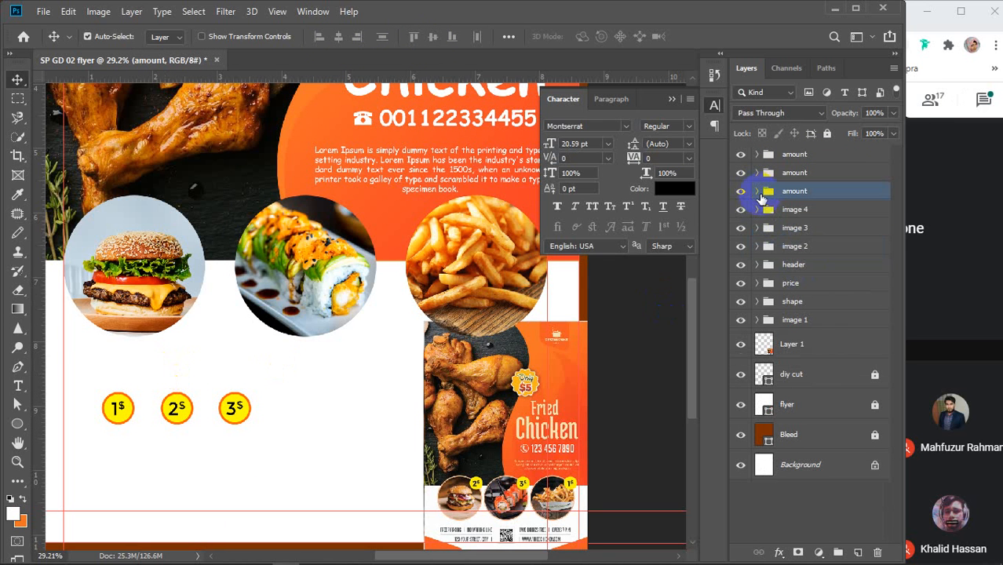
{"action": "left_click_drag", "start_coordinate": [324, 437], "coordinate": [267, 447]}
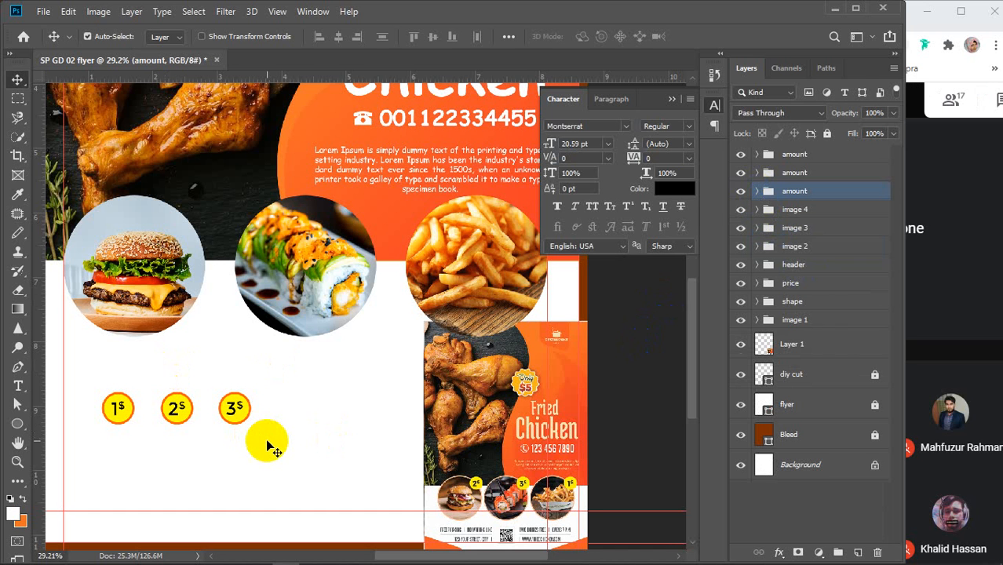
{"action": "left_click_drag", "start_coordinate": [267, 448], "coordinate": [289, 452]}
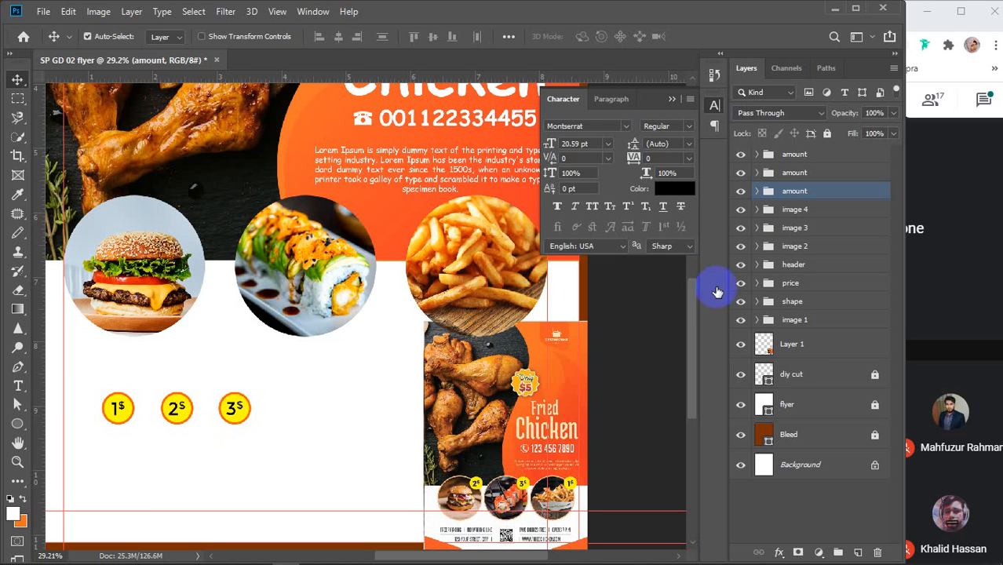
{"action": "left_click", "coordinate": [737, 193]}
{"action": "left_click", "coordinate": [737, 196]}
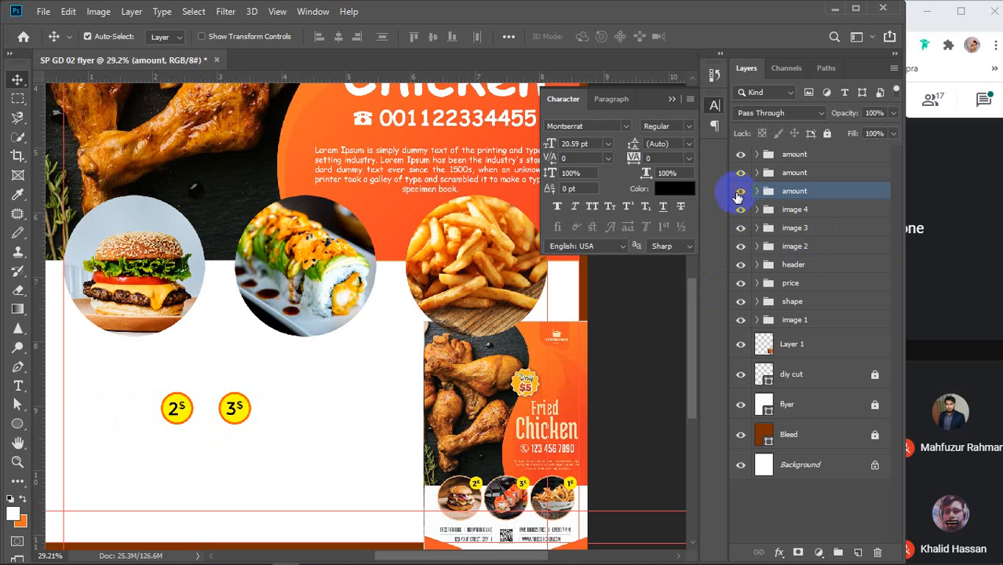
{"action": "left_click", "coordinate": [737, 193]}
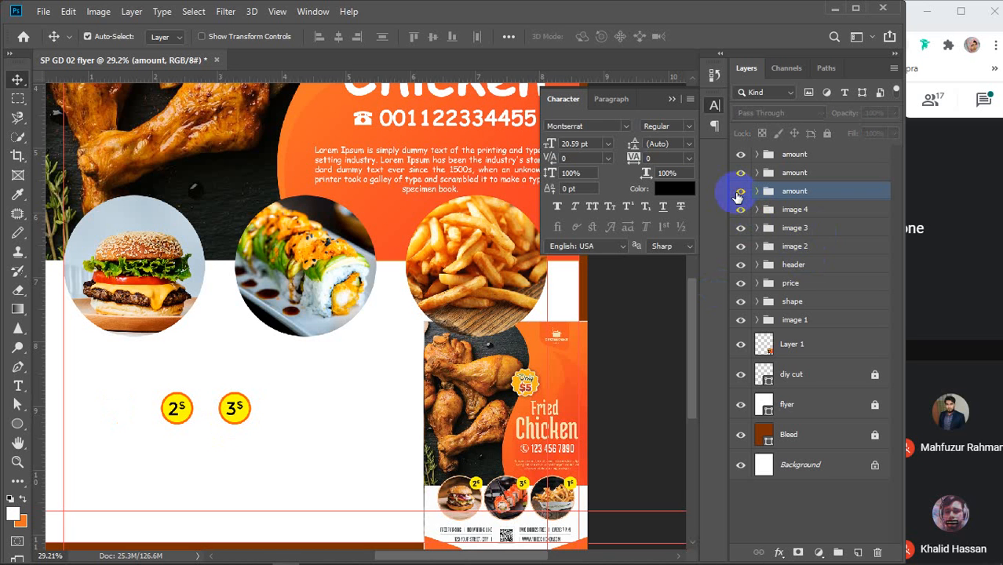
{"action": "left_click", "coordinate": [738, 194]}
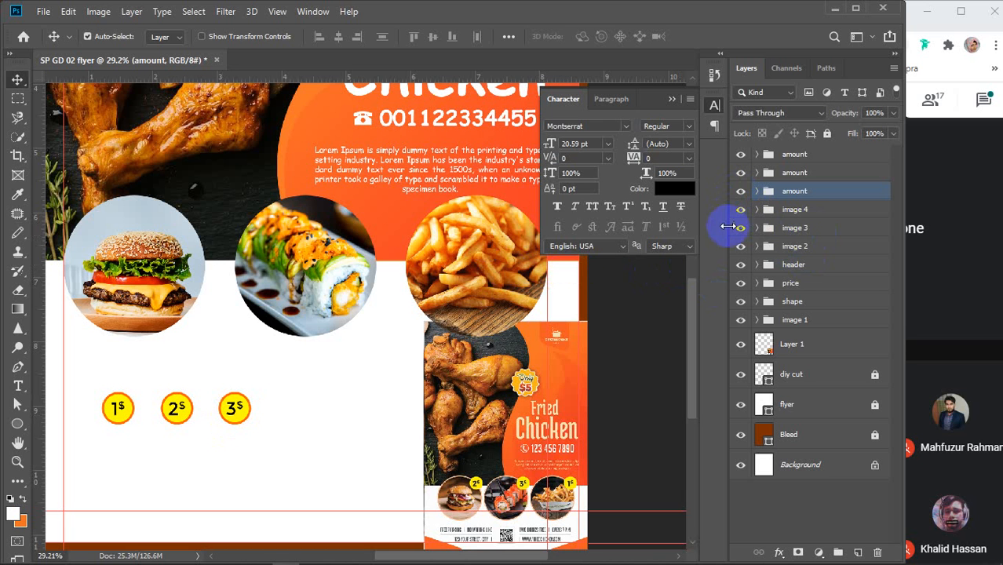
Step: Identify the food image groups by toggling their visibility and move the 1$ amount group into the fries group, image 4
{"action": "left_click", "coordinate": [742, 230]}
{"action": "left_click", "coordinate": [742, 228]}
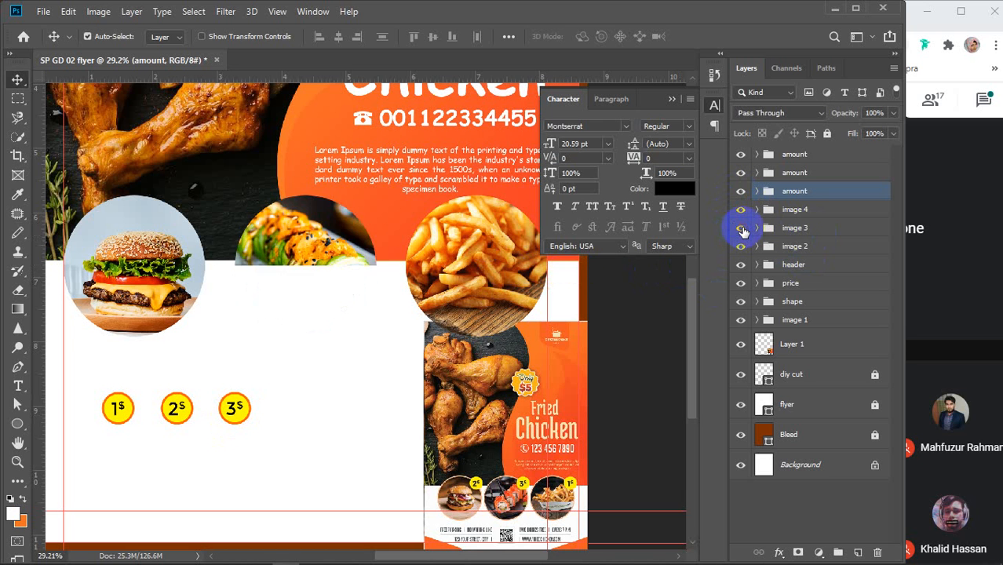
{"action": "left_click", "coordinate": [742, 211]}
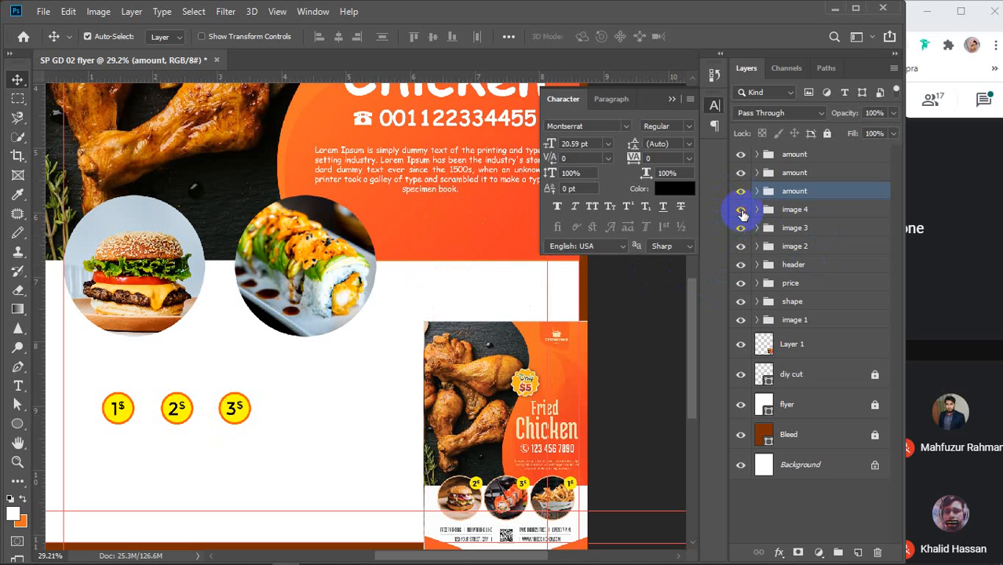
{"action": "left_click", "coordinate": [741, 211]}
{"action": "key", "text": "Delete"}
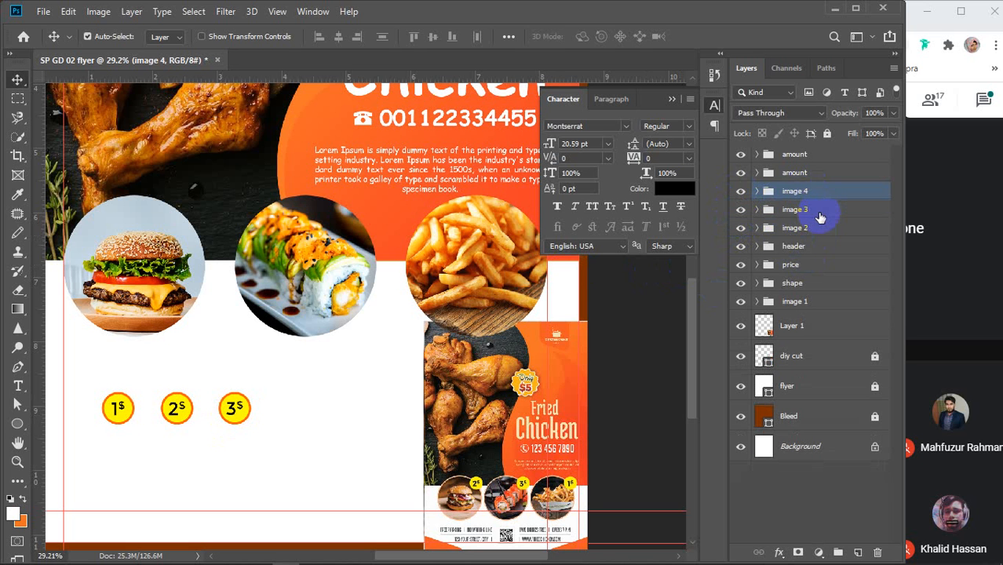
Step: Identify the 2$ amount group and the burger image's group, and move that amount group into image 2
{"action": "left_click", "coordinate": [742, 173]}
{"action": "left_click", "coordinate": [743, 173]}
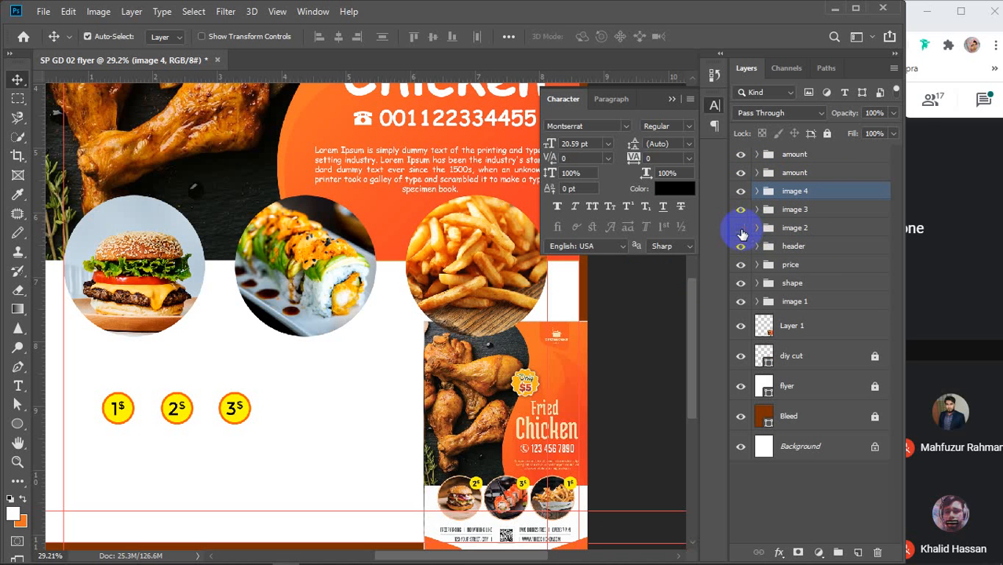
{"action": "left_click", "coordinate": [741, 232]}
{"action": "left_click", "coordinate": [742, 232]}
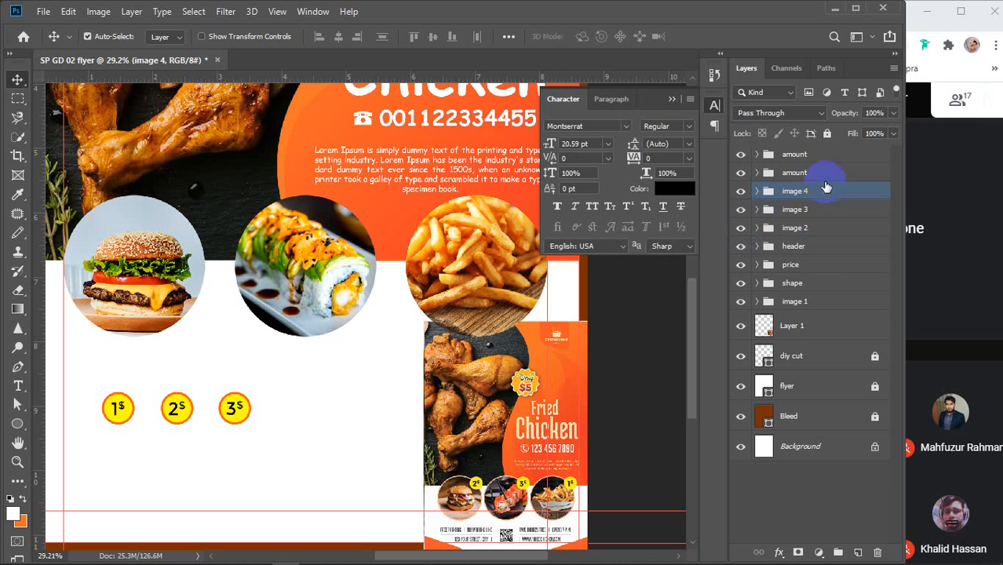
{"action": "key", "text": "alt+ctrl+a"}
{"action": "left_click_drag", "start_coordinate": [815, 172], "coordinate": [800, 234]}
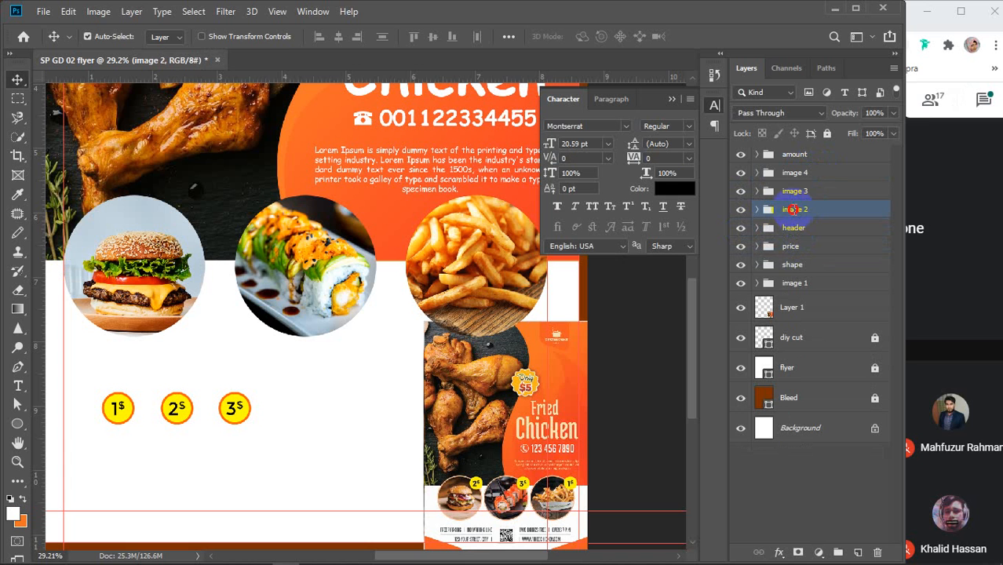
Step: Check the contents of the image 2 group and rename the group burger
{"action": "left_click", "coordinate": [805, 210]}
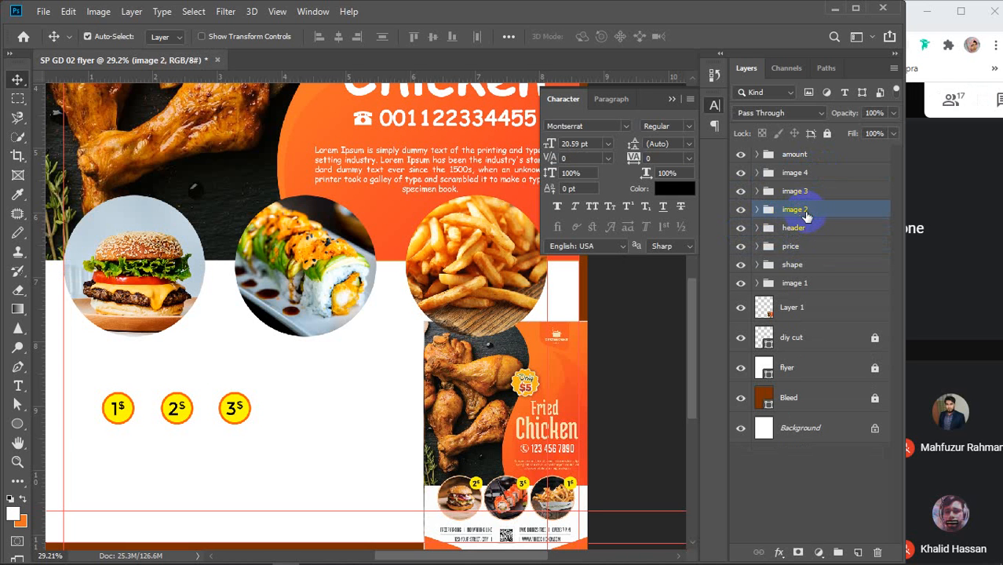
{"action": "left_click", "coordinate": [837, 249]}
{"action": "left_click", "coordinate": [798, 210]}
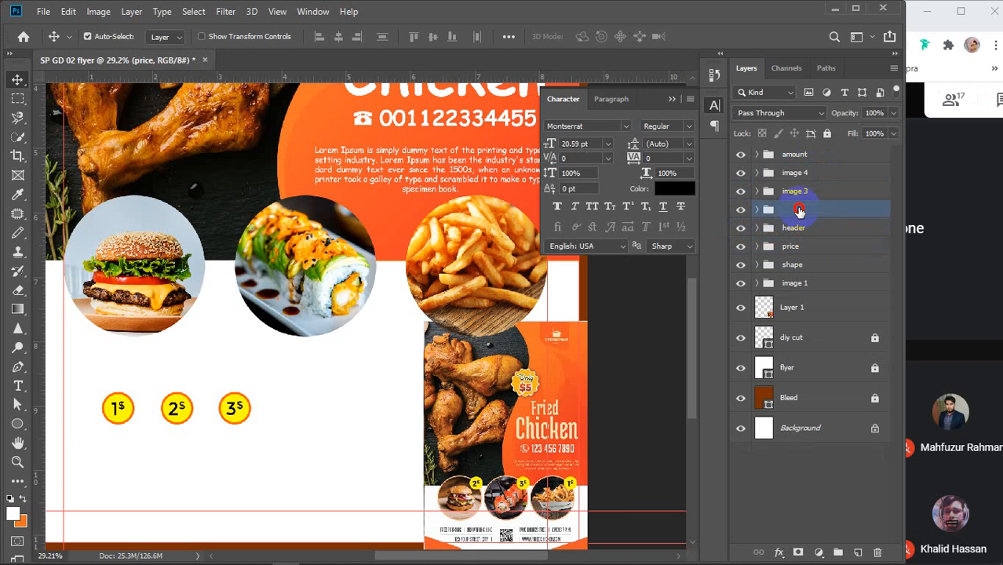
{"action": "left_click", "coordinate": [788, 213]}
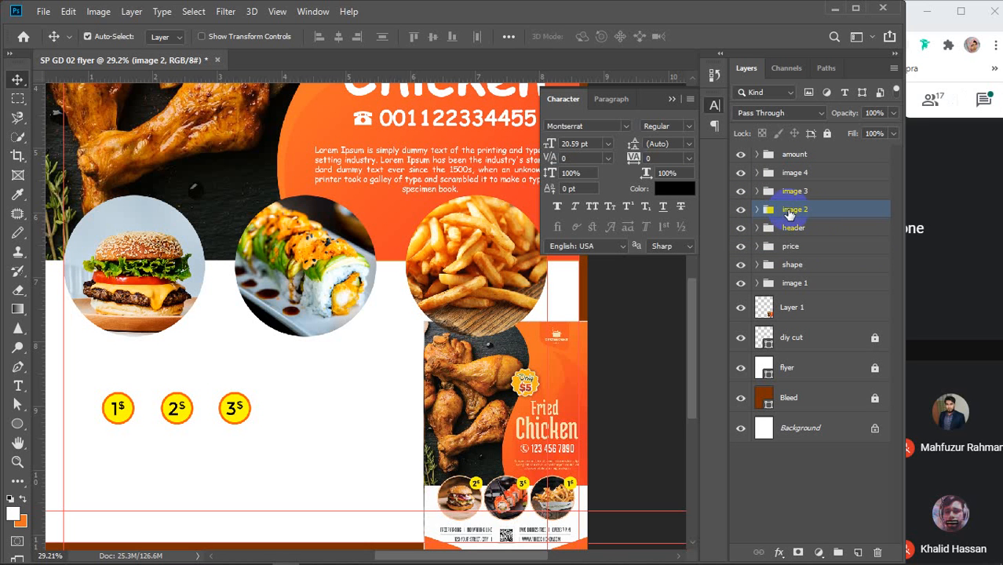
{"action": "left_click", "coordinate": [820, 246]}
{"action": "left_click", "coordinate": [756, 210]}
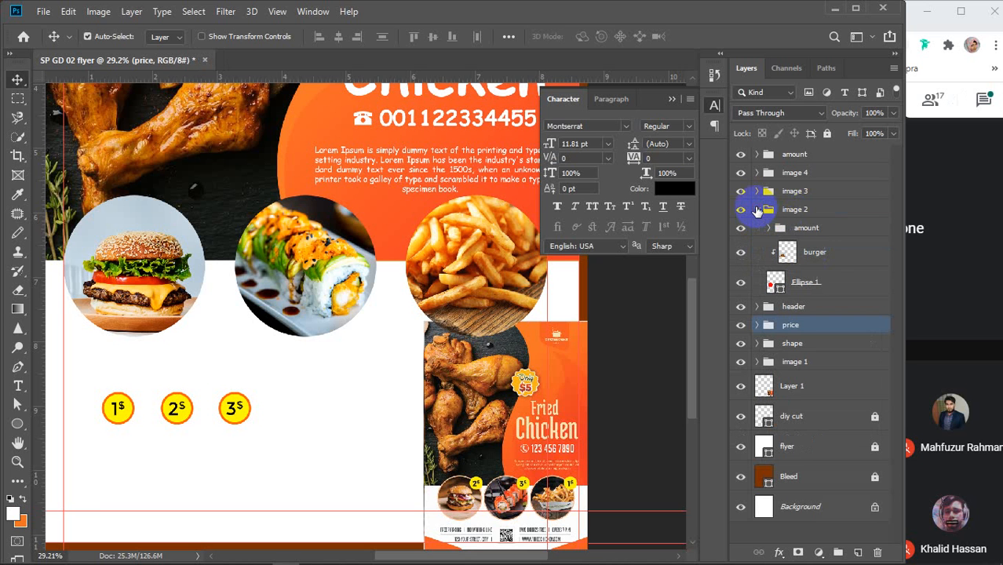
{"action": "left_click", "coordinate": [824, 264]}
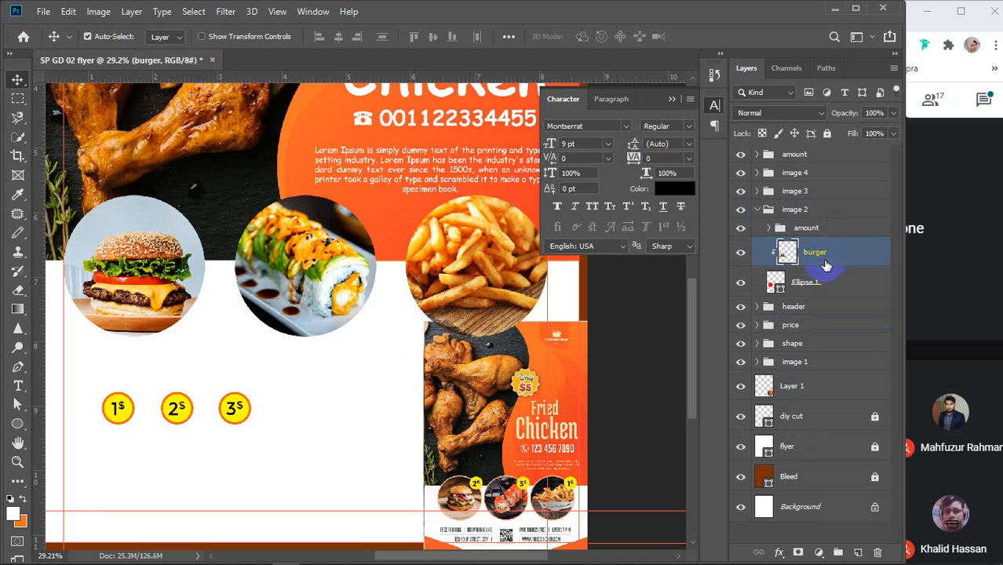
{"action": "left_click", "coordinate": [820, 232]}
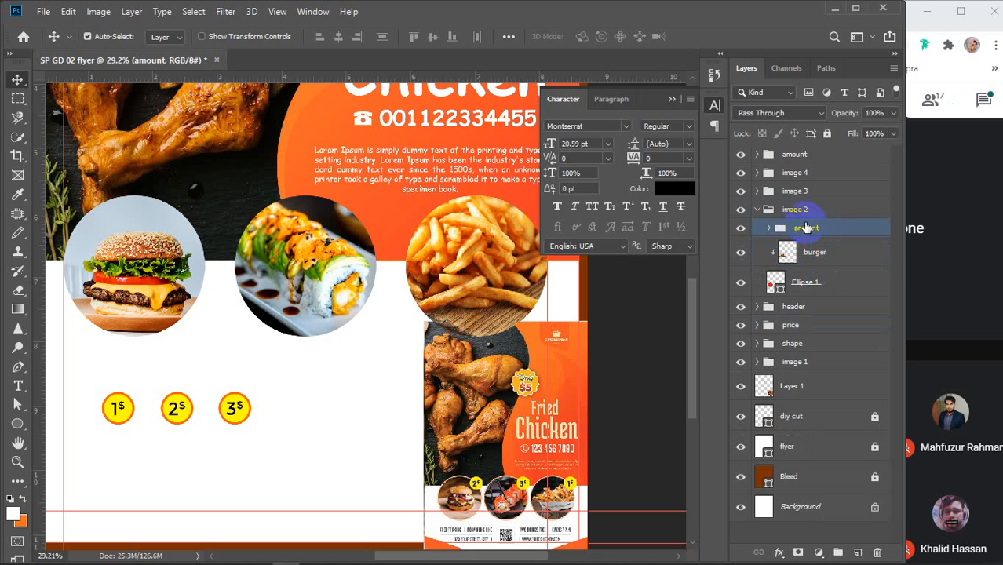
{"action": "double_click", "coordinate": [795, 209]}
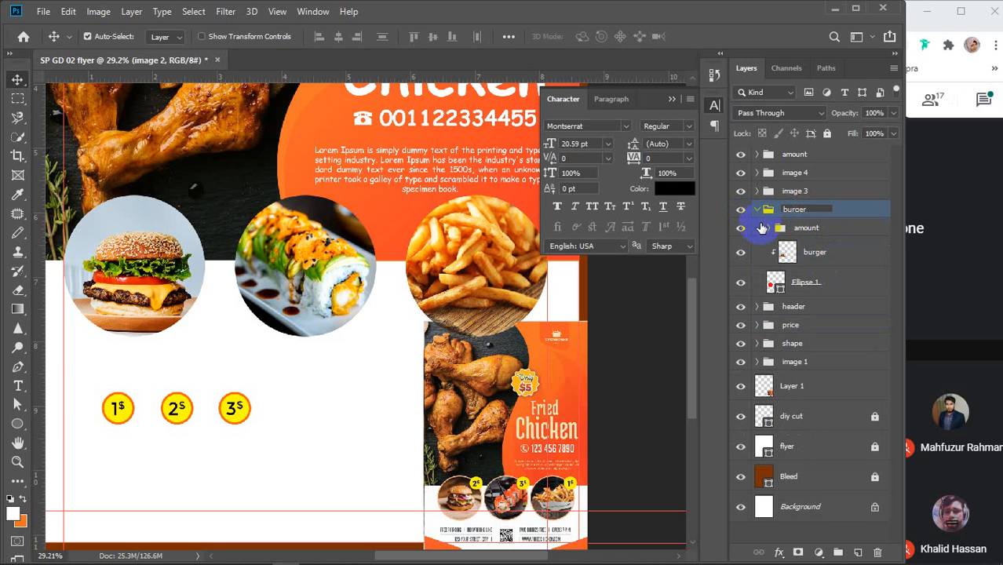
{"action": "left_click", "coordinate": [756, 212]}
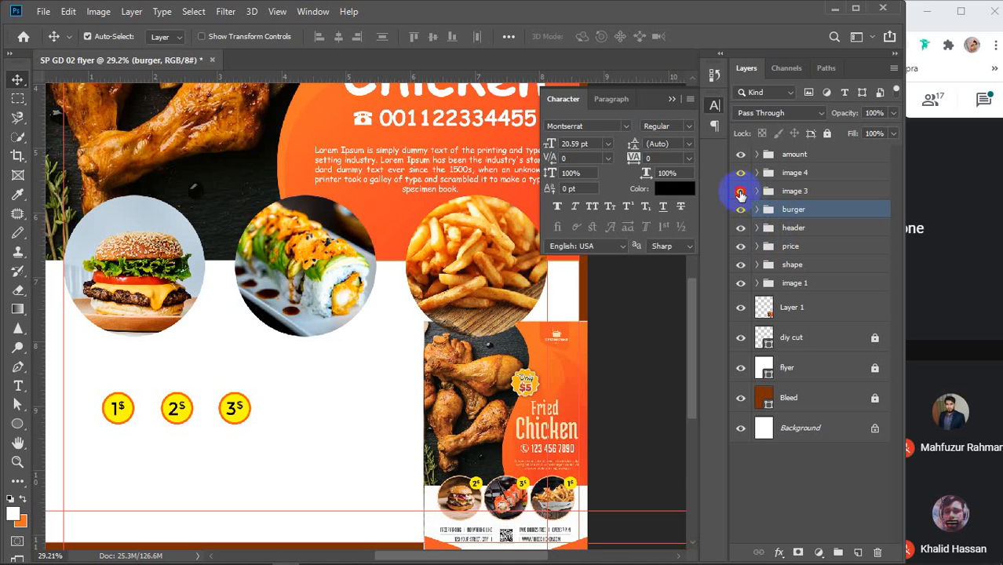
Step: Verify that image 3 holds the sushi picture and rename the group shushi
{"action": "left_click", "coordinate": [740, 192]}
{"action": "left_click", "coordinate": [740, 192]}
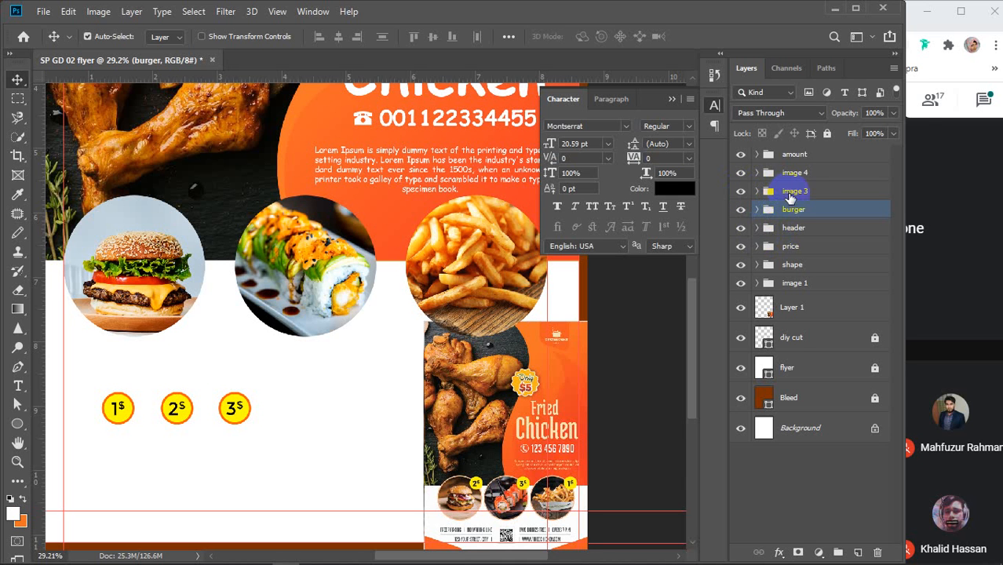
{"action": "double_click", "coordinate": [795, 191]}
{"action": "type", "text": "sh"}
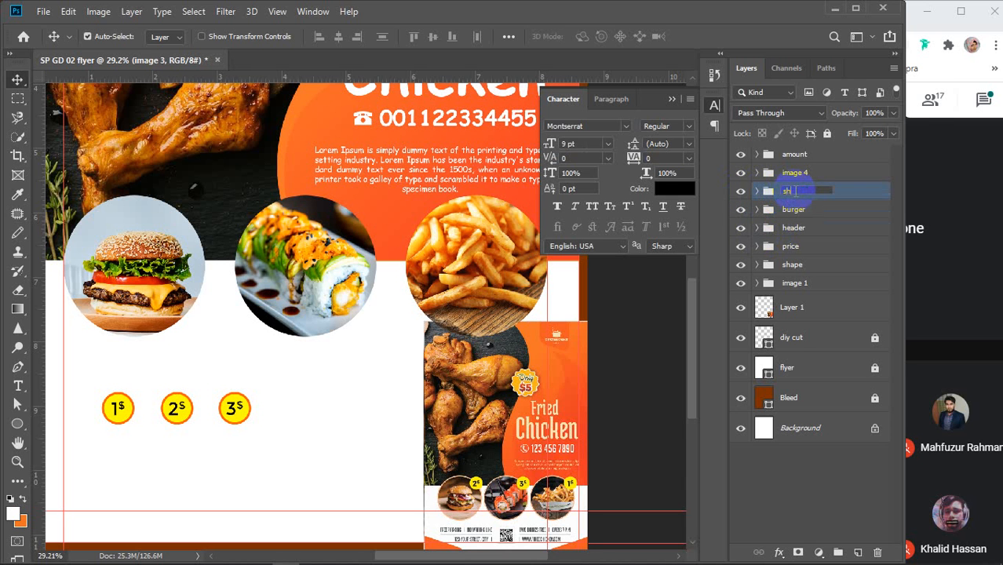
{"action": "type", "text": "ushi"}
{"action": "key", "text": "Return"}
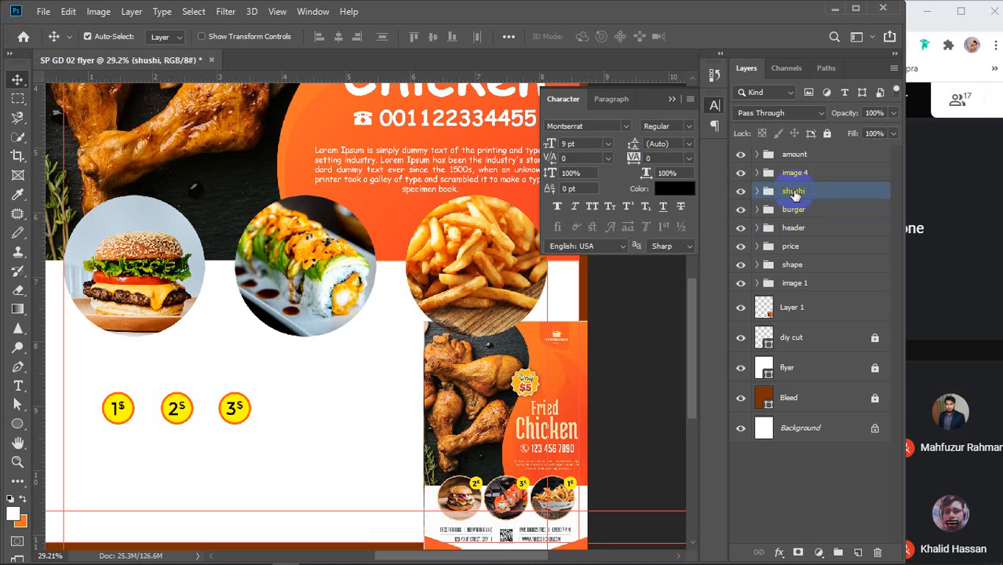
Step: Verify that image 4 holds the fries picture and rename the group french fry
{"action": "left_click", "coordinate": [740, 174]}
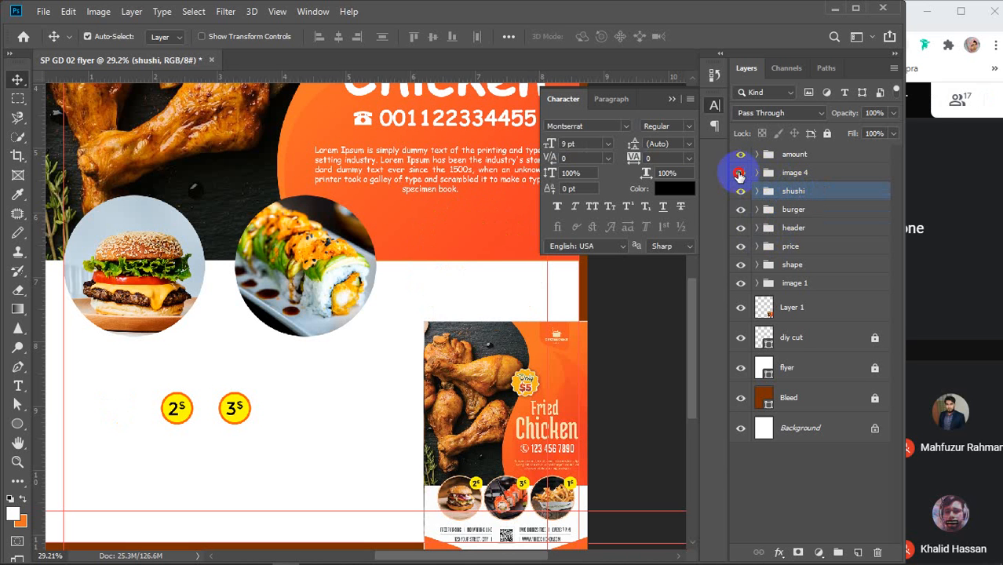
{"action": "left_click", "coordinate": [739, 173]}
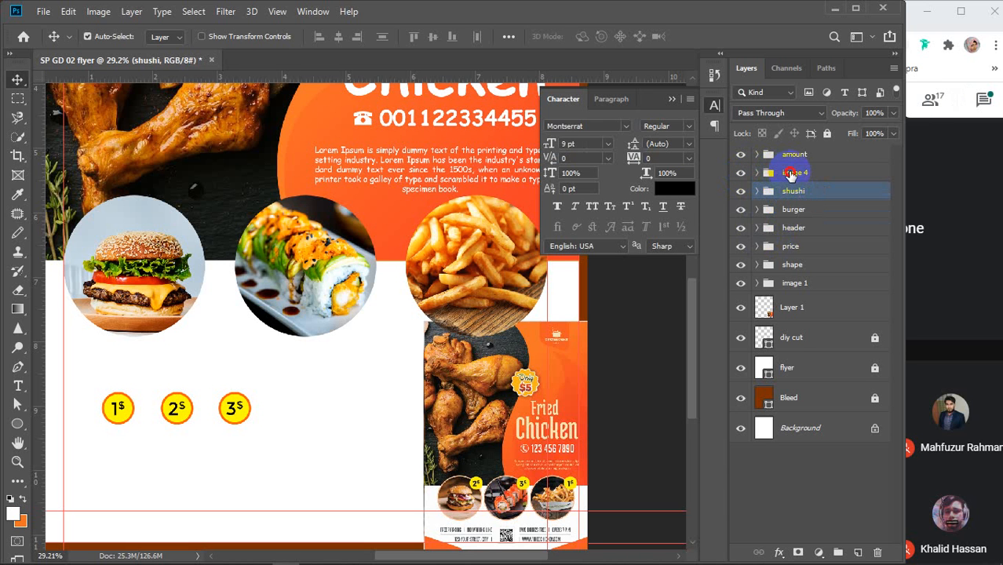
{"action": "double_click", "coordinate": [791, 173]}
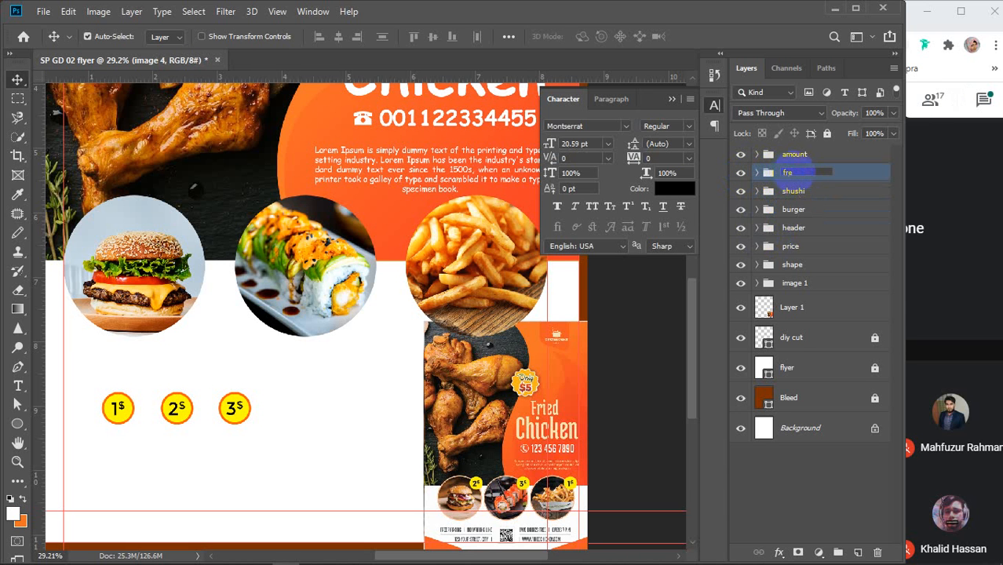
{"action": "type", "text": "french fry"}
{"action": "key", "text": "Return"}
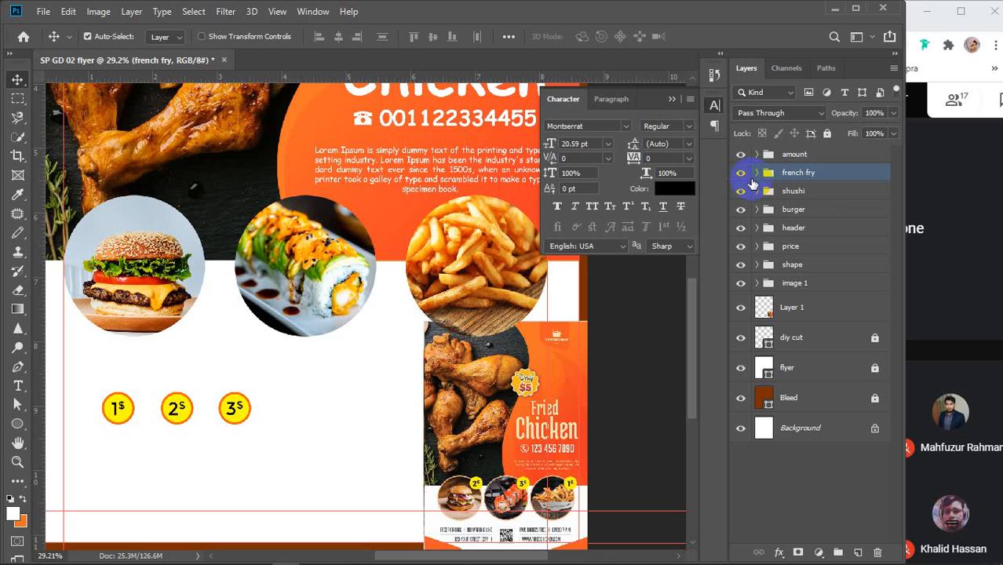
Step: Verify that the remaining amount group holds the 3$ circle and move it into the shushi group
{"action": "left_click", "coordinate": [796, 157]}
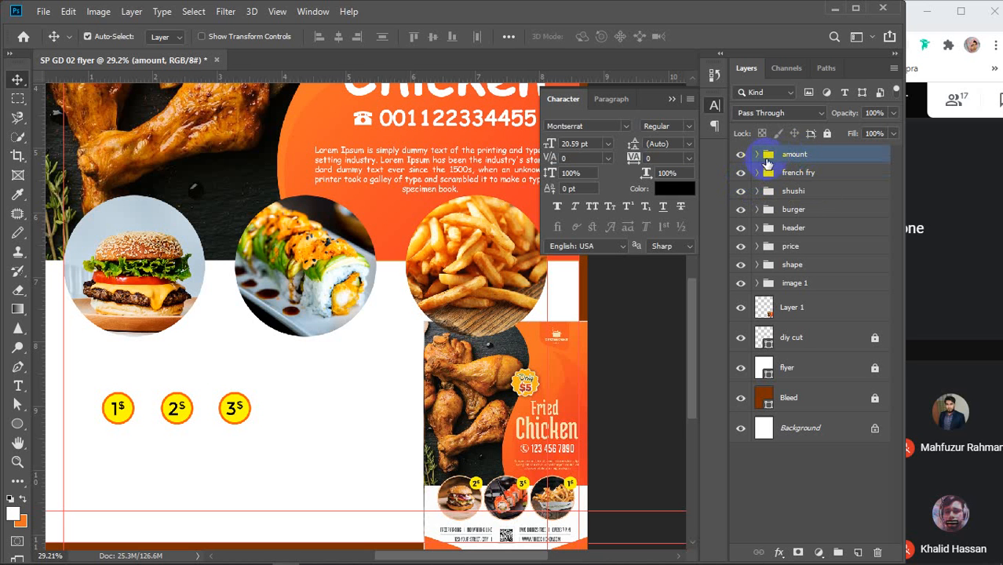
{"action": "left_click", "coordinate": [746, 155]}
{"action": "left_click", "coordinate": [742, 155]}
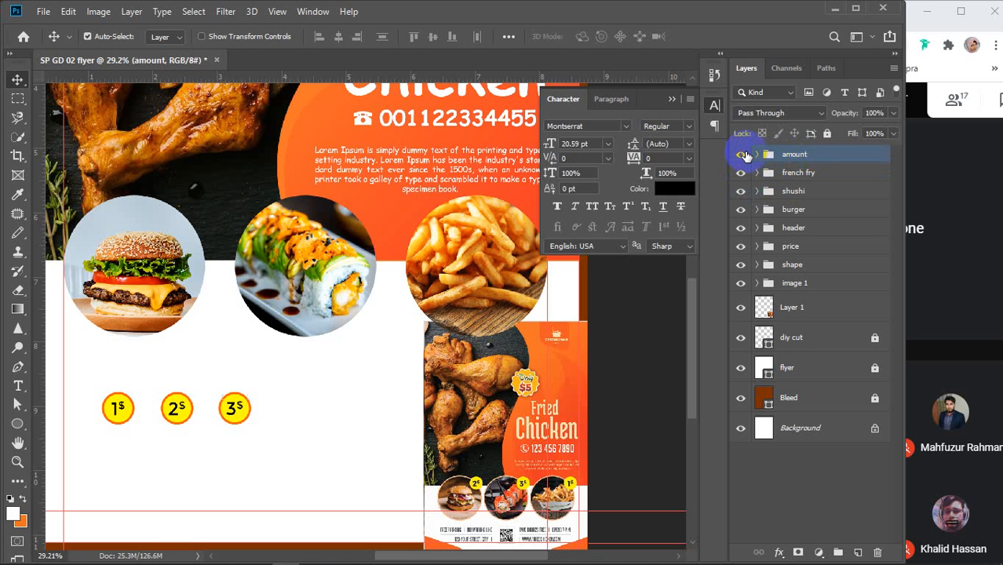
{"action": "left_click_drag", "start_coordinate": [814, 158], "coordinate": [812, 195]}
Step: Try to move the 3$ circle toward the sushi image with Auto-Select set to Group, undoing the move and restoring Auto-Select to Layer
{"action": "left_click_drag", "start_coordinate": [279, 438], "coordinate": [236, 467]}
{"action": "mouse_move", "coordinate": [230, 414]}
{"action": "left_mouse_down"}
{"action": "mouse_move", "coordinate": [284, 324]}
{"action": "mouse_move", "coordinate": [258, 397]}
{"action": "mouse_move", "coordinate": [232, 414]}
{"action": "left_mouse_up"}
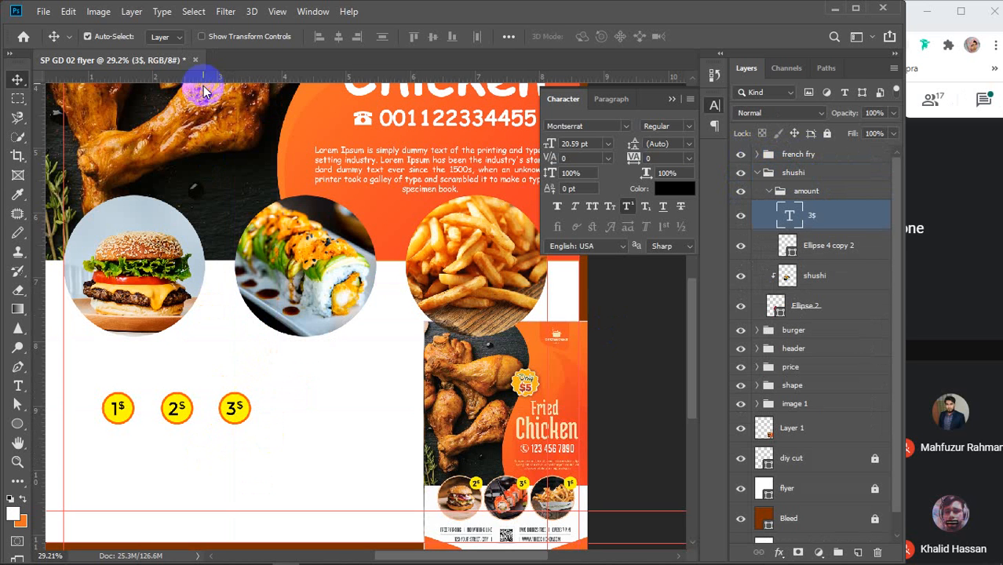
{"action": "left_click", "coordinate": [174, 37]}
{"action": "left_click", "coordinate": [158, 49]}
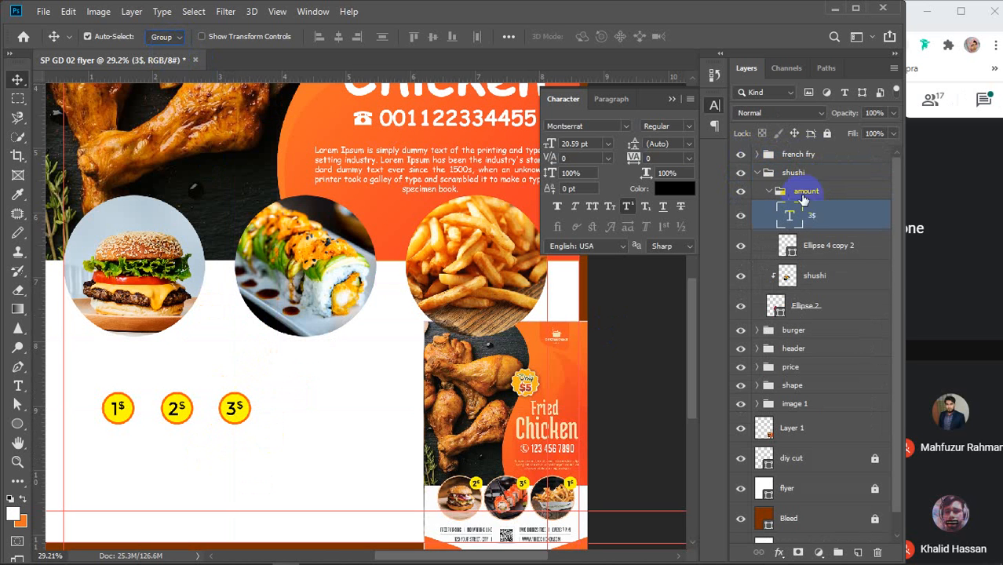
{"action": "left_click", "coordinate": [816, 193]}
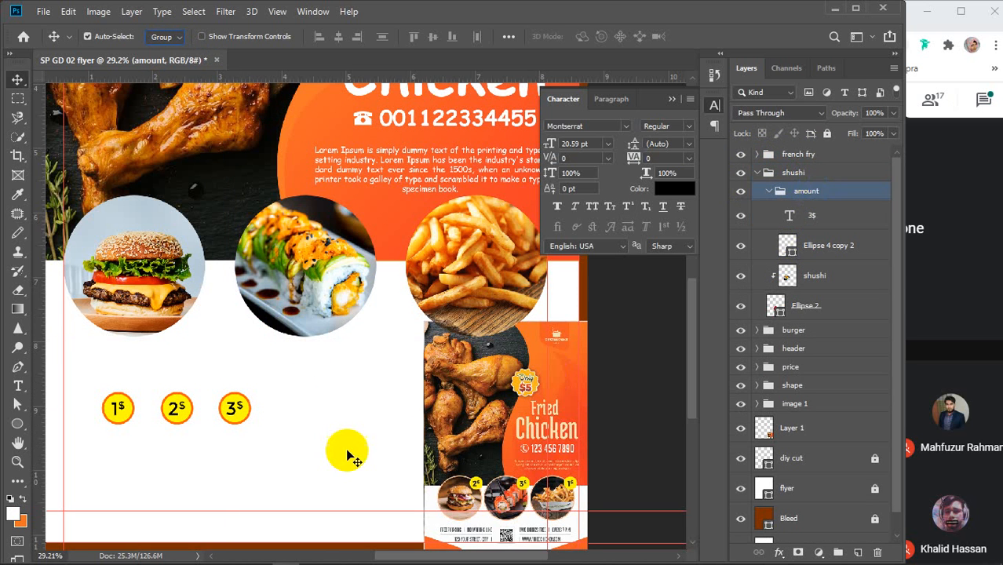
{"action": "left_click_drag", "start_coordinate": [234, 408], "coordinate": [279, 333]}
{"action": "key", "text": "ctrl+z"}
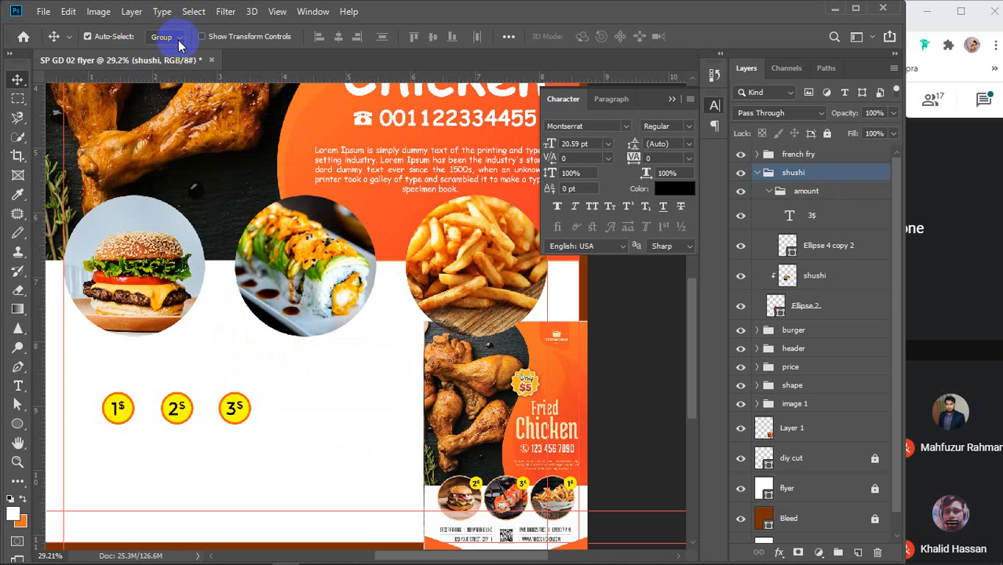
{"action": "left_click", "coordinate": [165, 36]}
{"action": "left_click", "coordinate": [166, 63]}
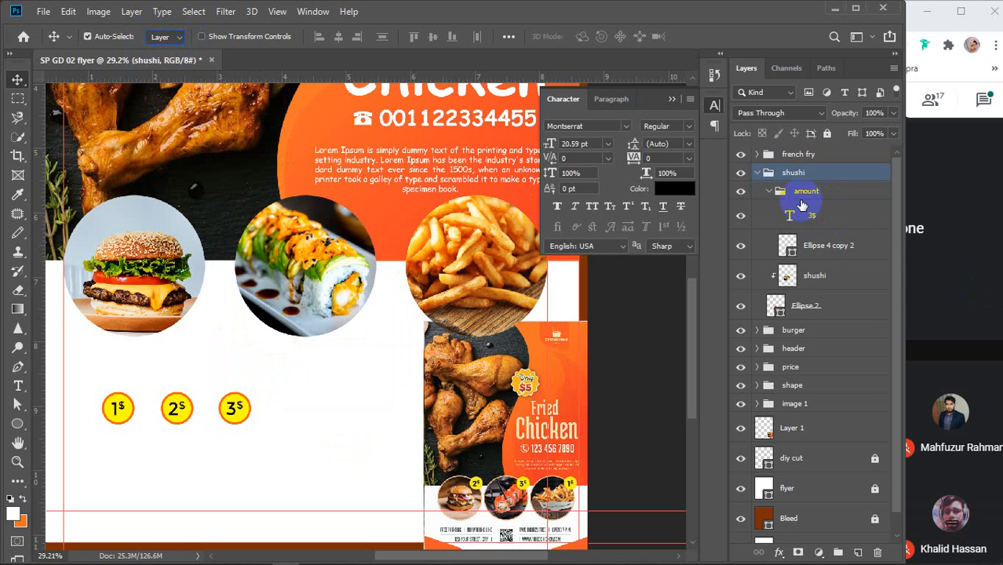
Step: Move the 3$ text together with its yellow circle from the shushi group's amount subgroup onto the sushi picture's upper-right edge
{"action": "left_click", "coordinate": [770, 194]}
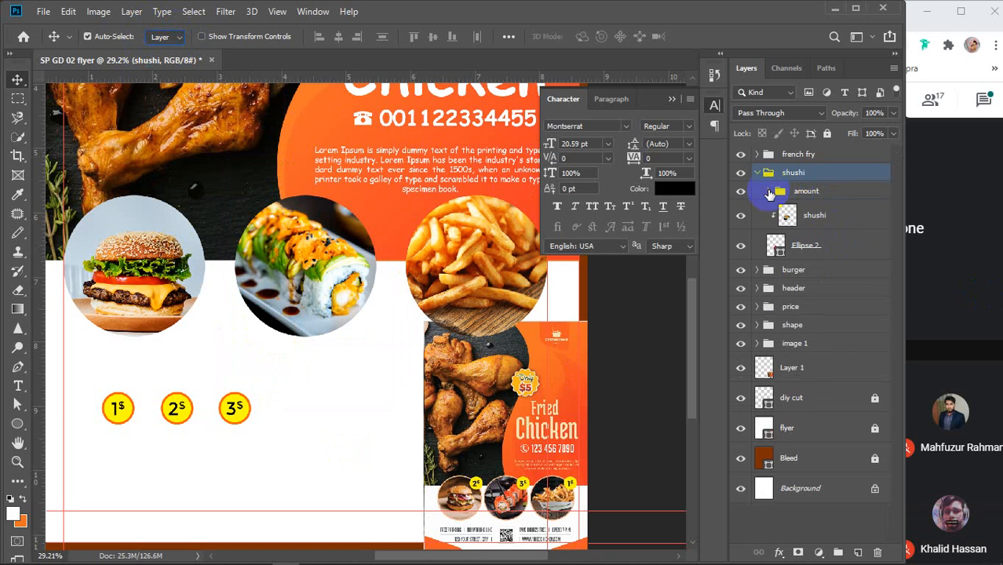
{"action": "left_click", "coordinate": [770, 195]}
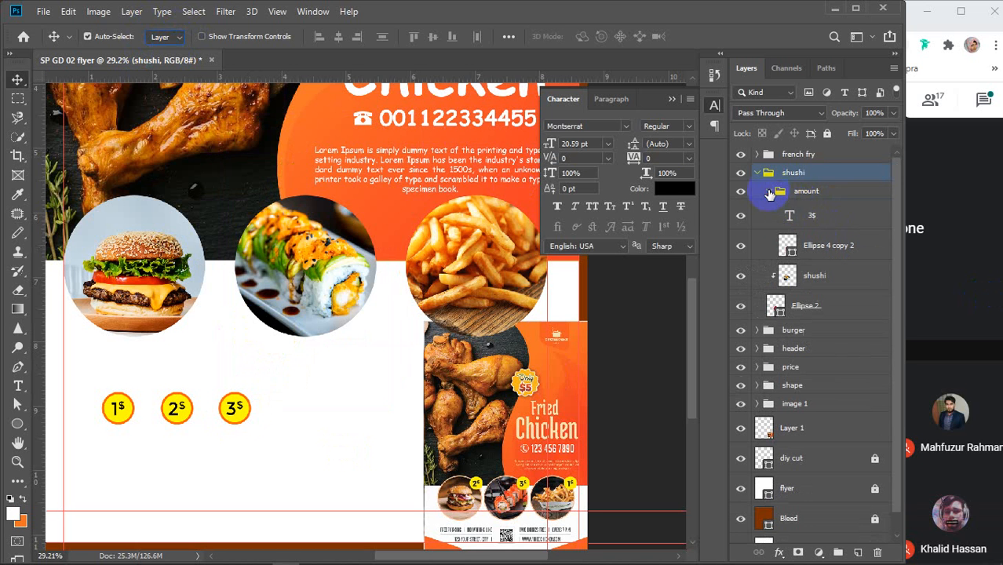
{"action": "left_click", "coordinate": [812, 219]}
{"action": "left_click", "coordinate": [810, 246], "text": "shift"}
{"action": "left_click_drag", "start_coordinate": [239, 407], "coordinate": [353, 208]}
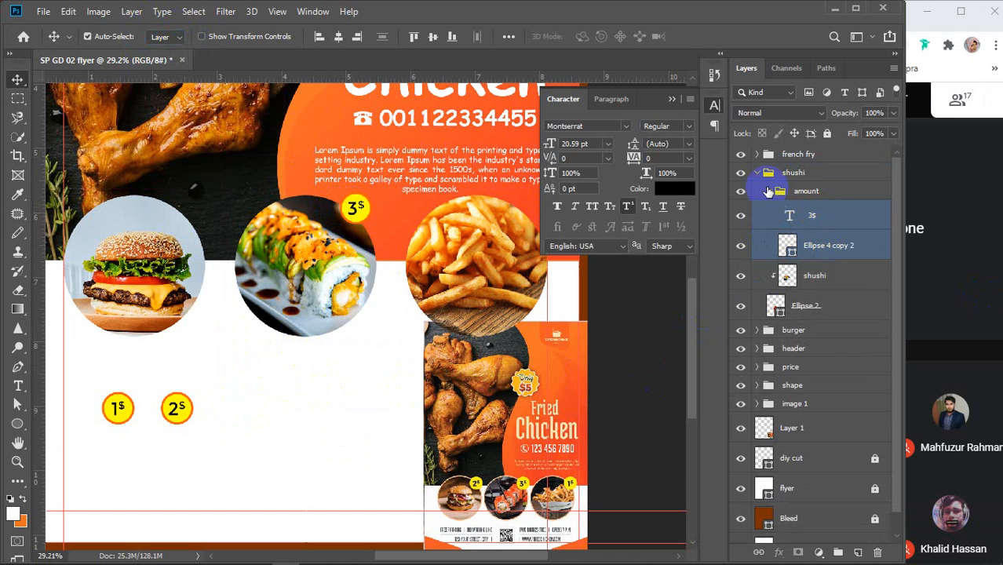
Step: Move the 1$ text together with its yellow circle from the french fry group onto the fries picture's upper-right edge, level with the 3$ circle
{"action": "left_click", "coordinate": [757, 154]}
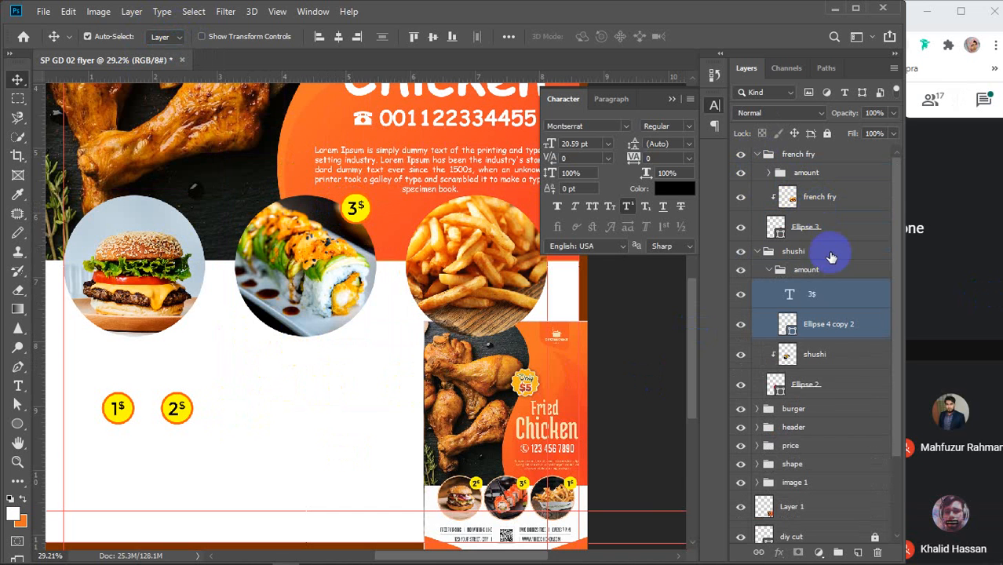
{"action": "left_click_drag", "start_coordinate": [811, 228], "coordinate": [779, 174]}
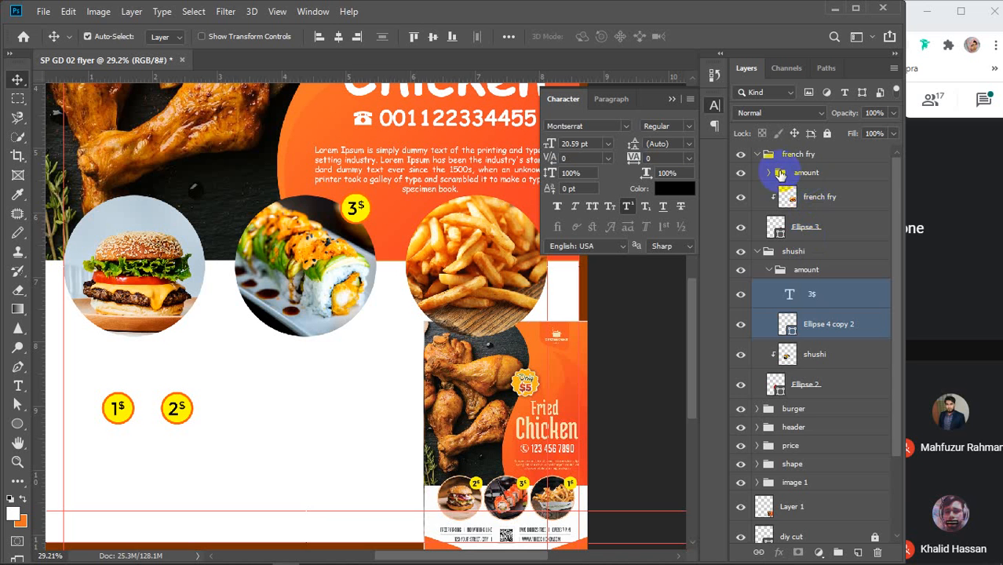
{"action": "left_click", "coordinate": [770, 173]}
{"action": "left_click", "coordinate": [816, 197]}
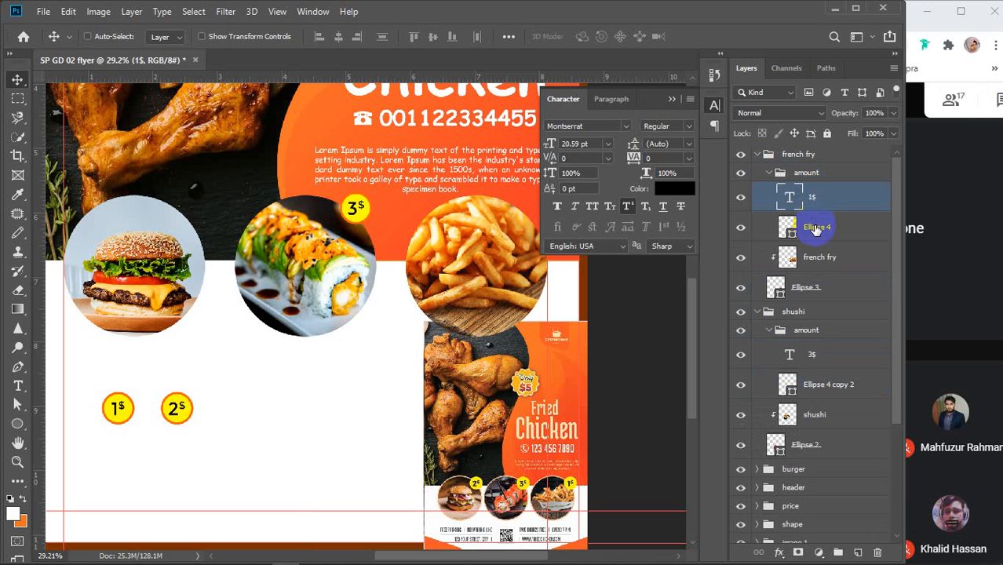
{"action": "left_click", "coordinate": [816, 228], "text": "ctrl"}
{"action": "left_click_drag", "start_coordinate": [119, 407], "coordinate": [534, 214]}
{"action": "key", "text": "ctrl+z"}
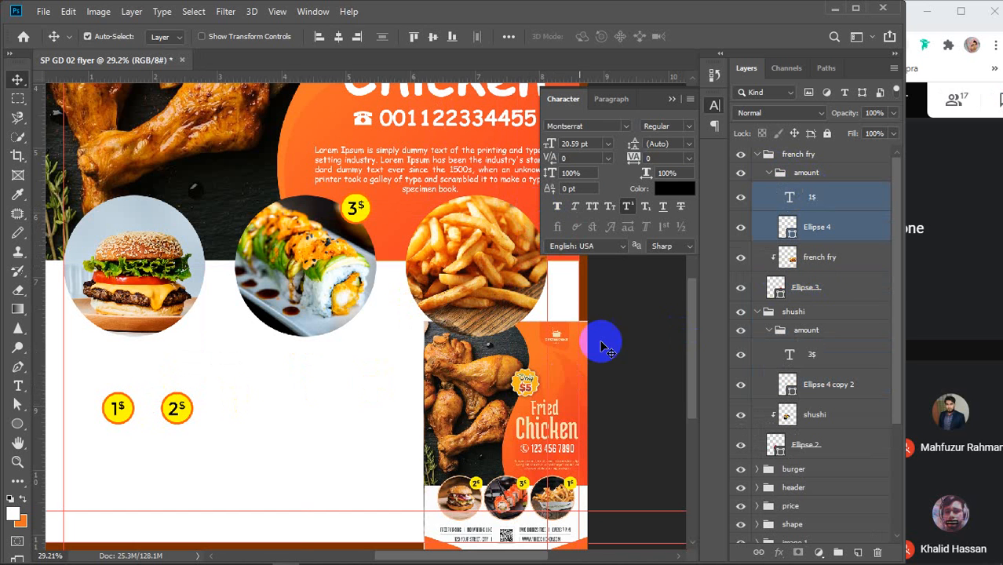
{"action": "left_click", "coordinate": [671, 99]}
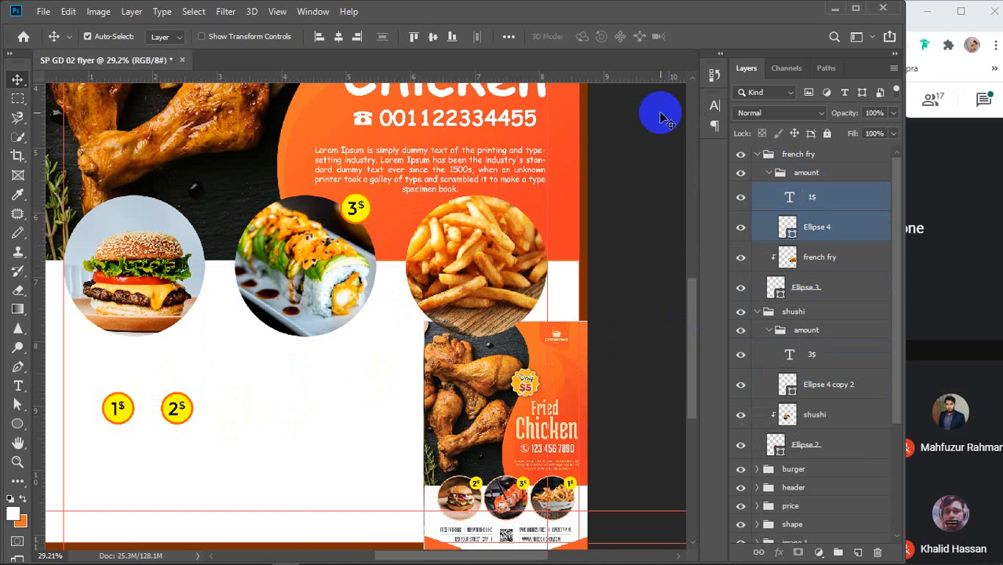
{"action": "left_click_drag", "start_coordinate": [133, 423], "coordinate": [528, 210]}
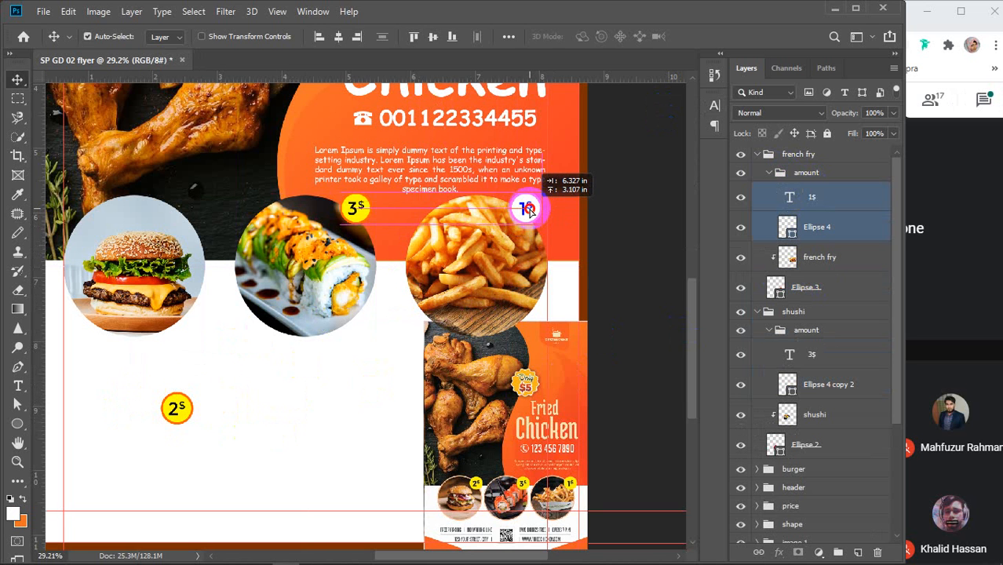
{"action": "left_click_drag", "start_coordinate": [529, 210], "coordinate": [529, 210]}
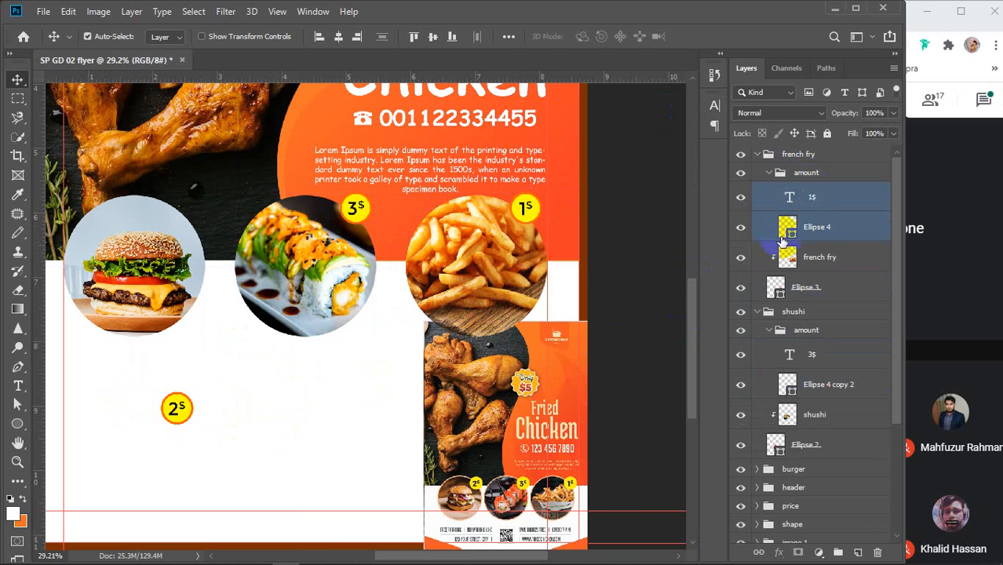
Step: Collapse the french fry and shushi groups along with their amount subgroups
{"action": "left_click", "coordinate": [767, 173]}
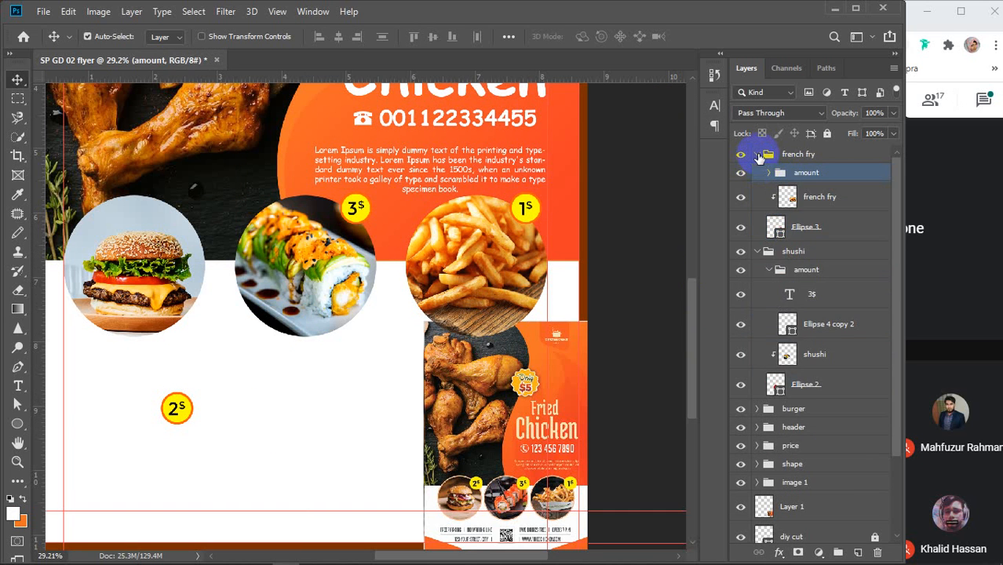
{"action": "left_click", "coordinate": [759, 155]}
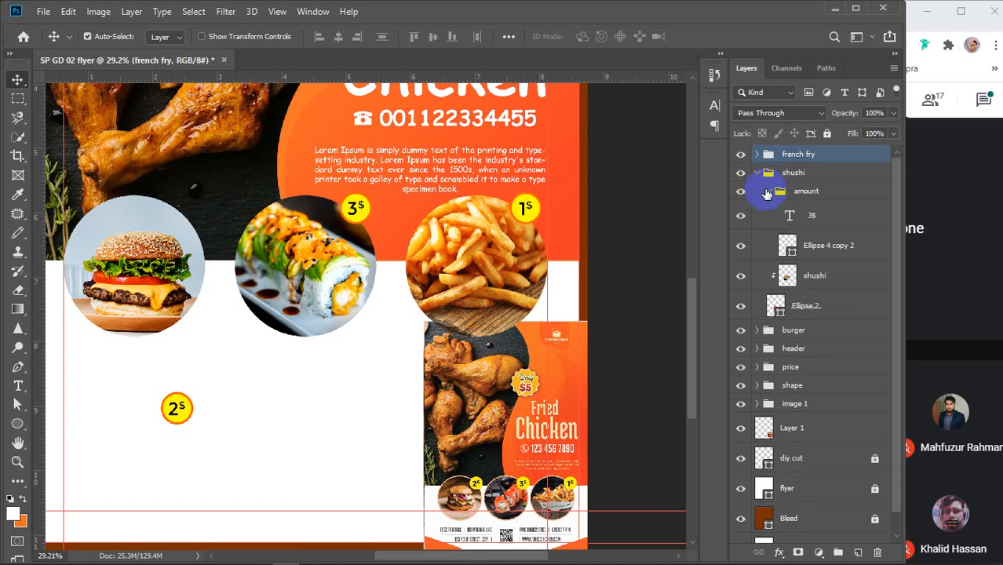
{"action": "left_click", "coordinate": [767, 193]}
{"action": "left_click", "coordinate": [757, 173]}
Step: Move the 2$ text together with its yellow circle from the burger group onto the burger picture's upper-right edge and deselect them
{"action": "left_click", "coordinate": [757, 191]}
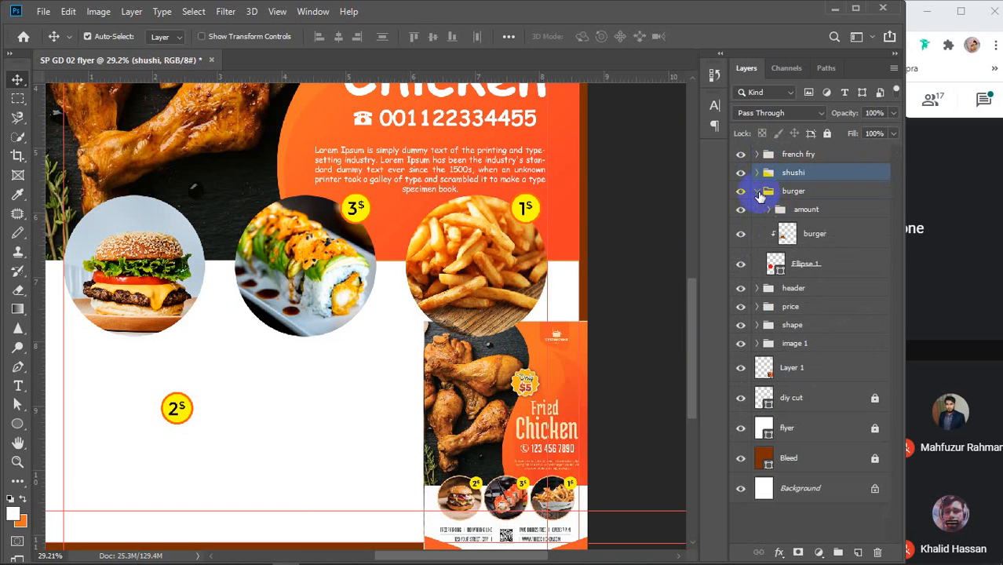
{"action": "left_click", "coordinate": [810, 210]}
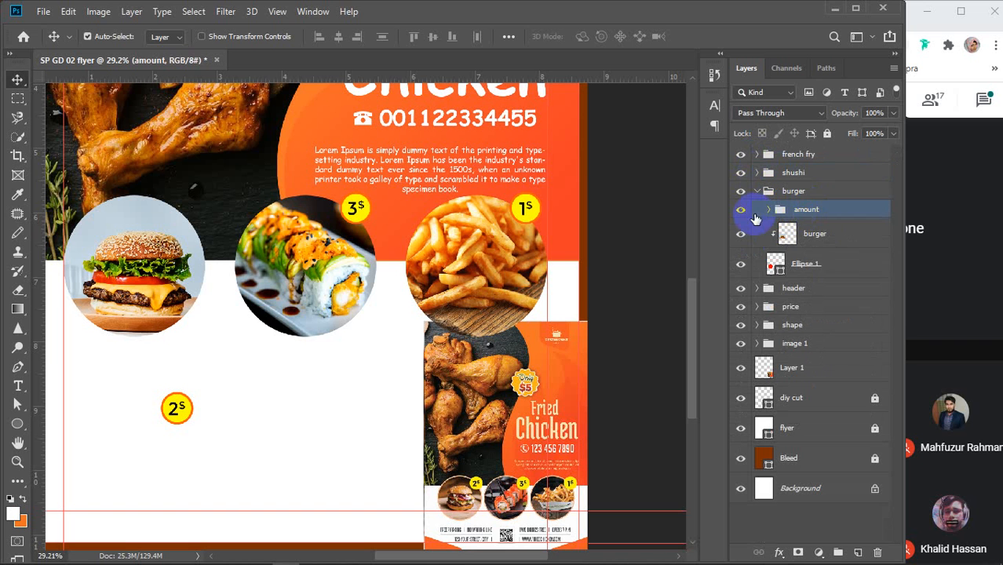
{"action": "left_click", "coordinate": [770, 210]}
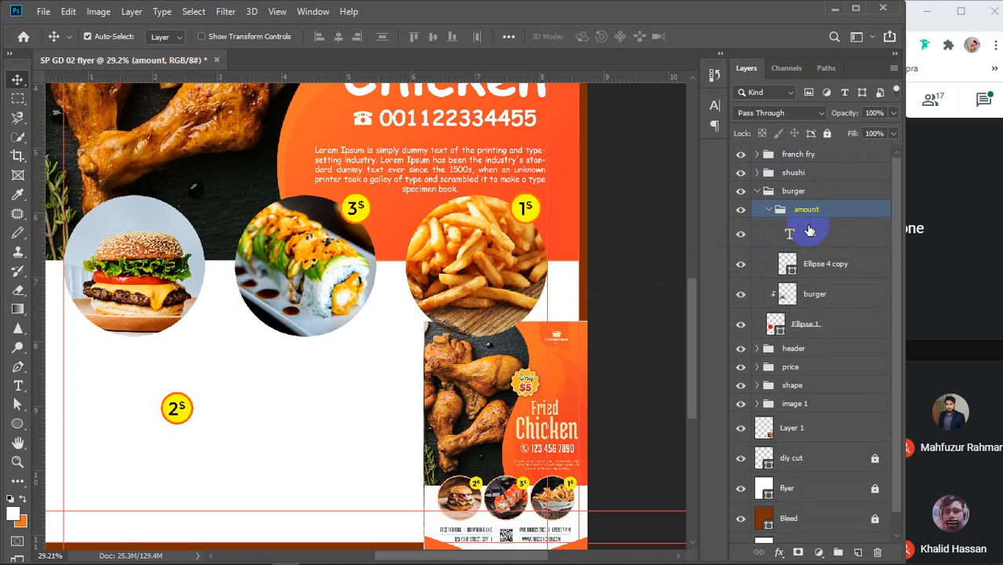
{"action": "left_click", "coordinate": [811, 233]}
{"action": "left_click", "coordinate": [822, 265], "text": "shift"}
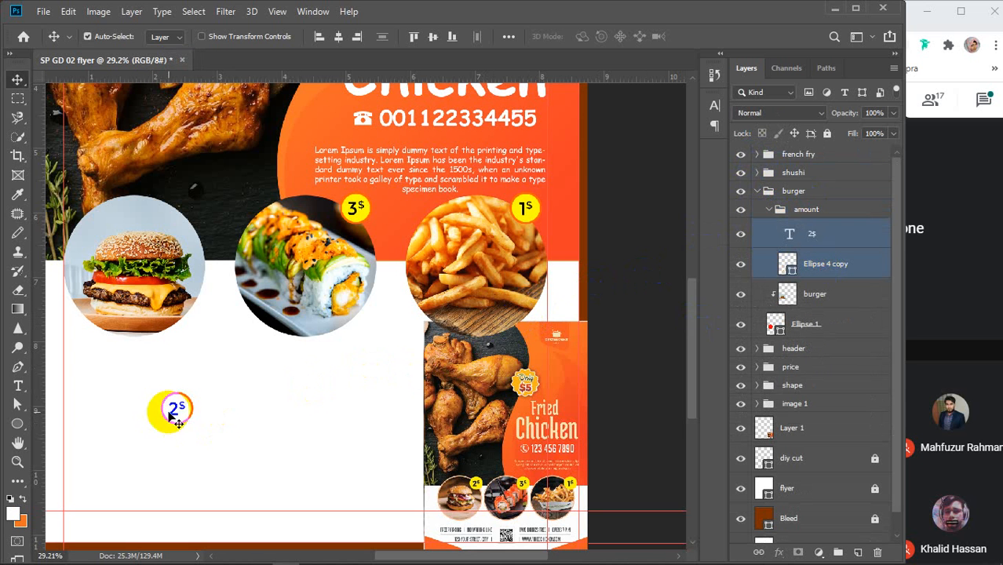
{"action": "left_click_drag", "start_coordinate": [176, 407], "coordinate": [179, 216]}
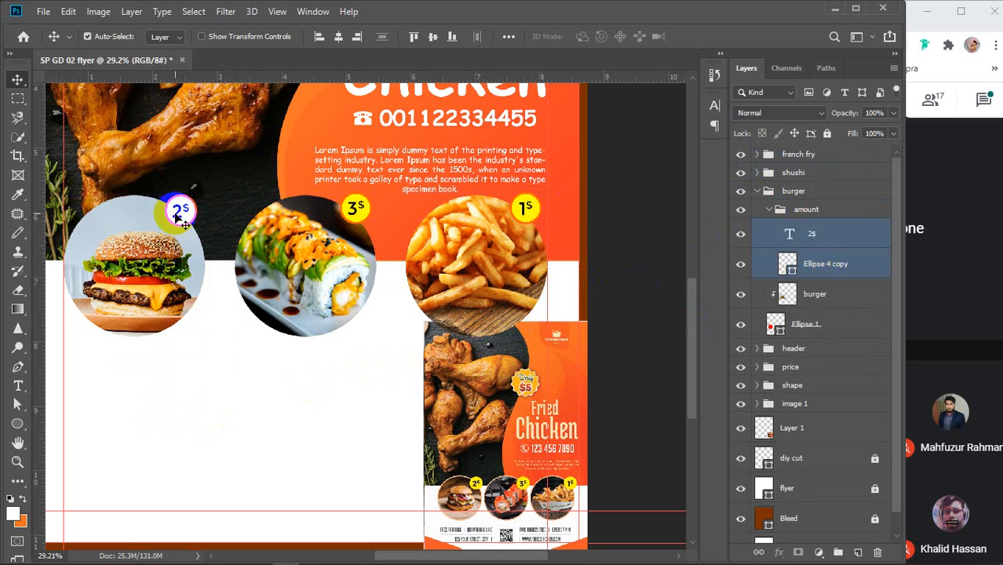
{"action": "left_click", "coordinate": [247, 412]}
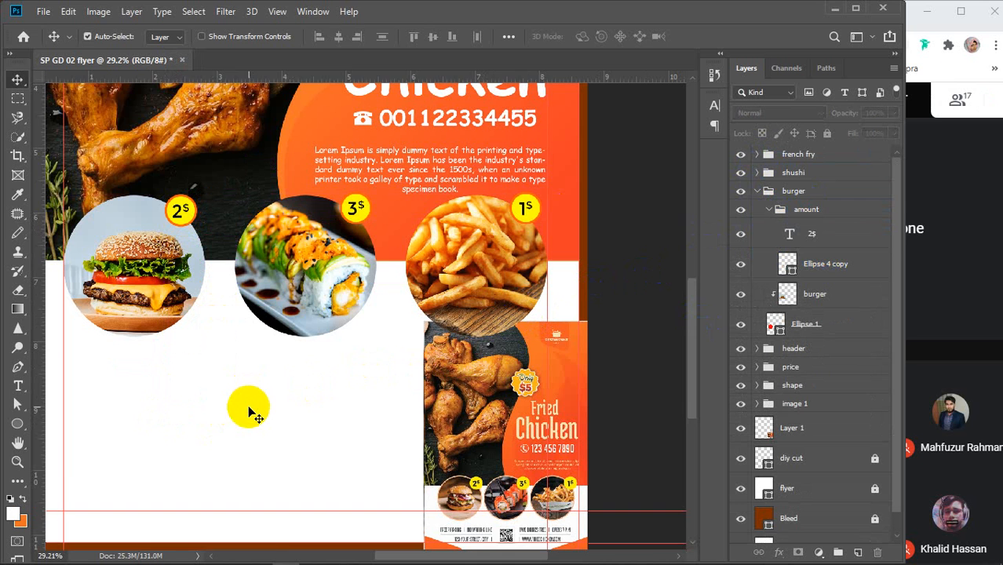
Step: Delete the reference flyer image, Layer 1, from the lower-right corner of the page
{"action": "scroll", "coordinate": [247, 412], "scroll_direction": "down", "scroll_amount": 3}
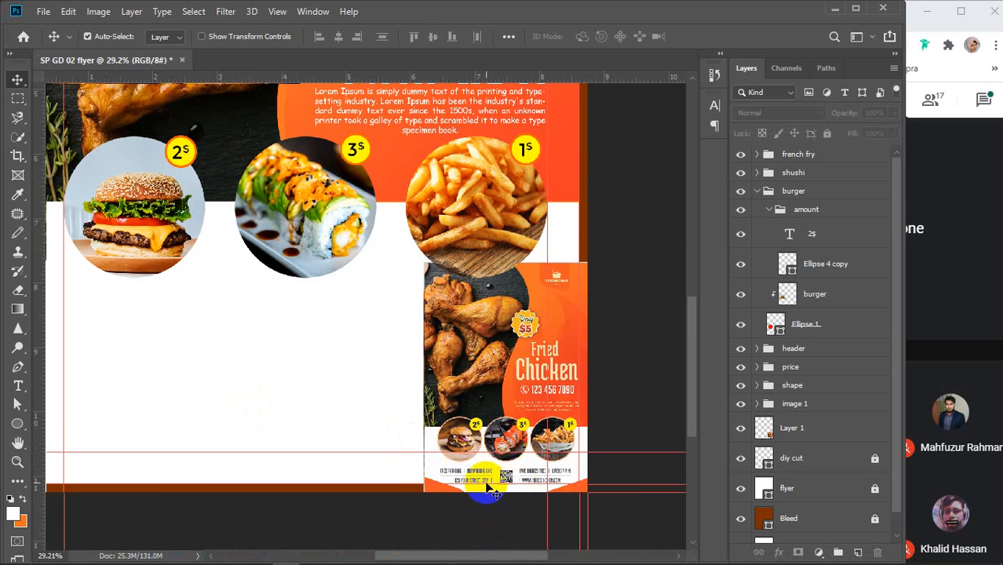
{"action": "left_click", "coordinate": [504, 422]}
{"action": "key", "text": "Delete"}
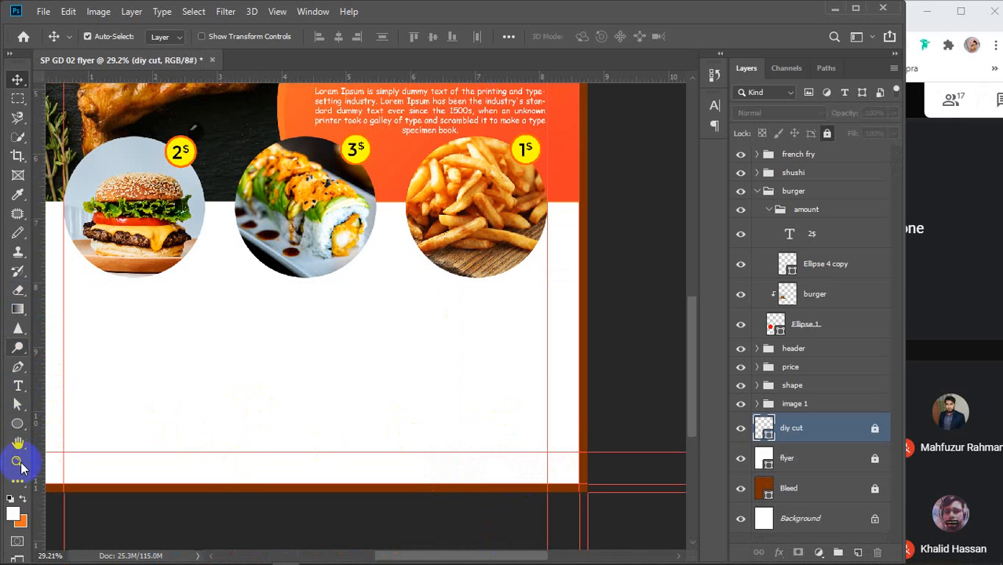
Step: Draw a 2550 by 353 px footer shape with a downward-curving top edge using the Pen tool, adding a horizontal guide to level its upper corners
{"action": "left_click", "coordinate": [19, 370]}
{"action": "left_click_drag", "start_coordinate": [365, 416], "coordinate": [398, 410]}
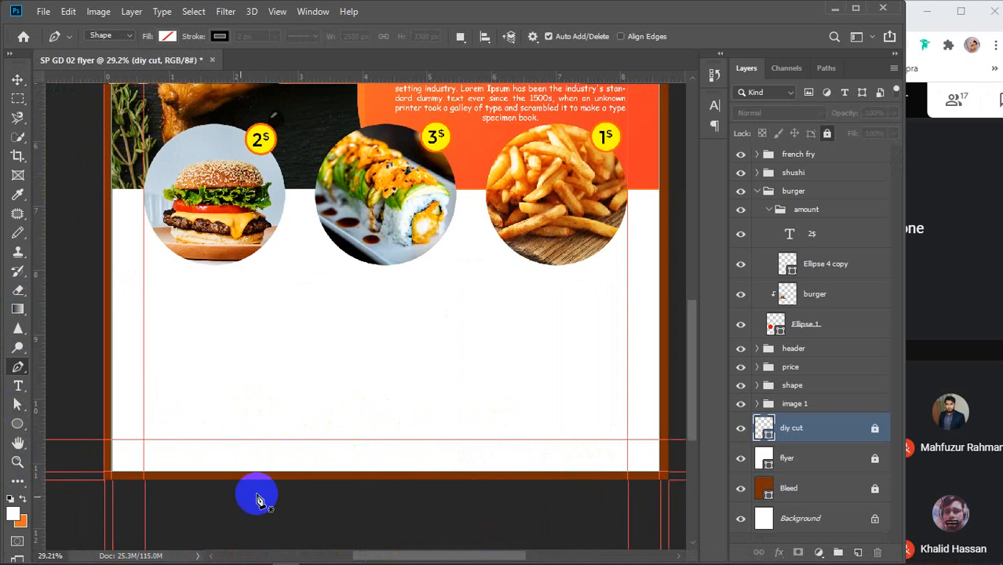
{"action": "left_click", "coordinate": [113, 474]}
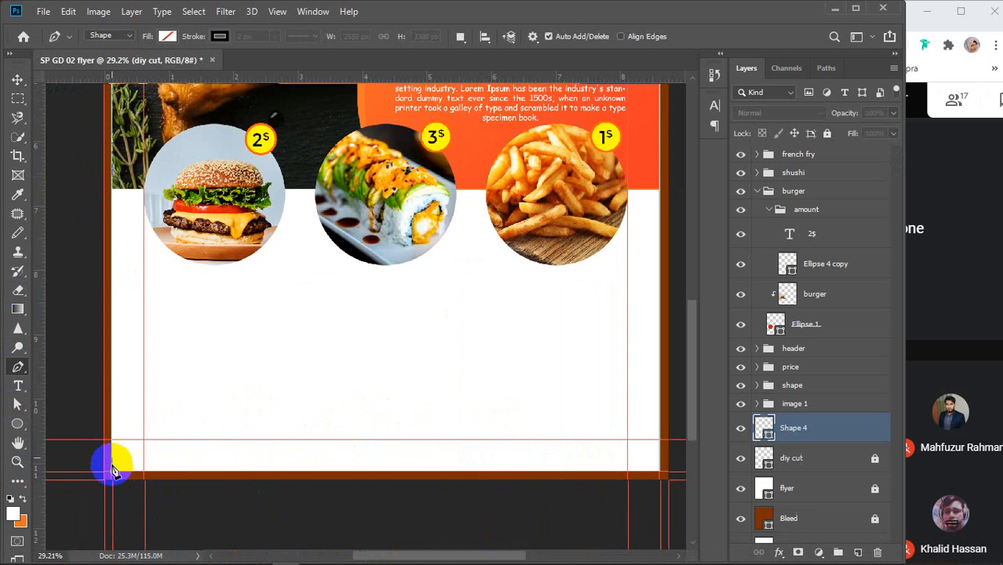
{"action": "left_click", "coordinate": [111, 396]}
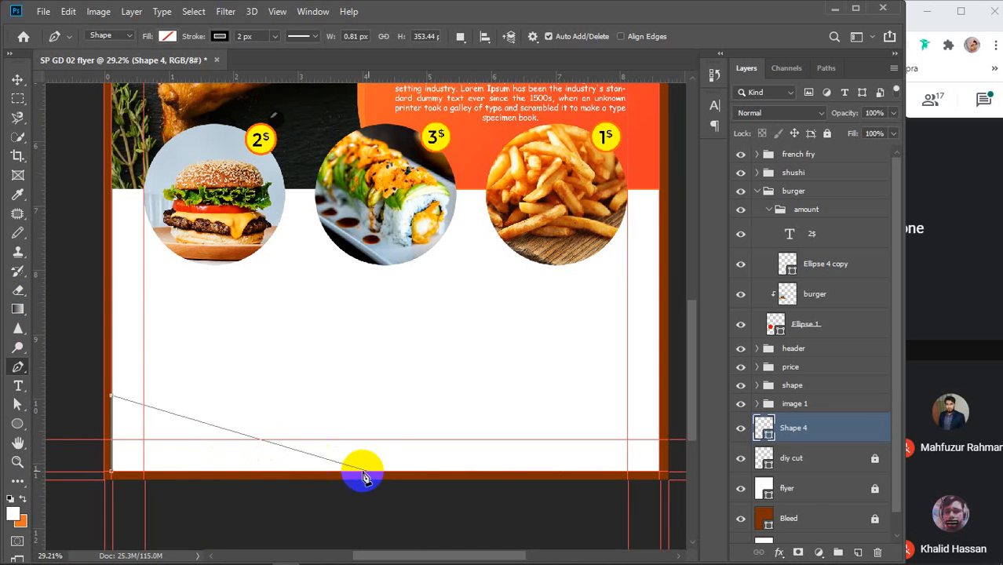
{"action": "left_click_drag", "start_coordinate": [382, 441], "coordinate": [525, 434]}
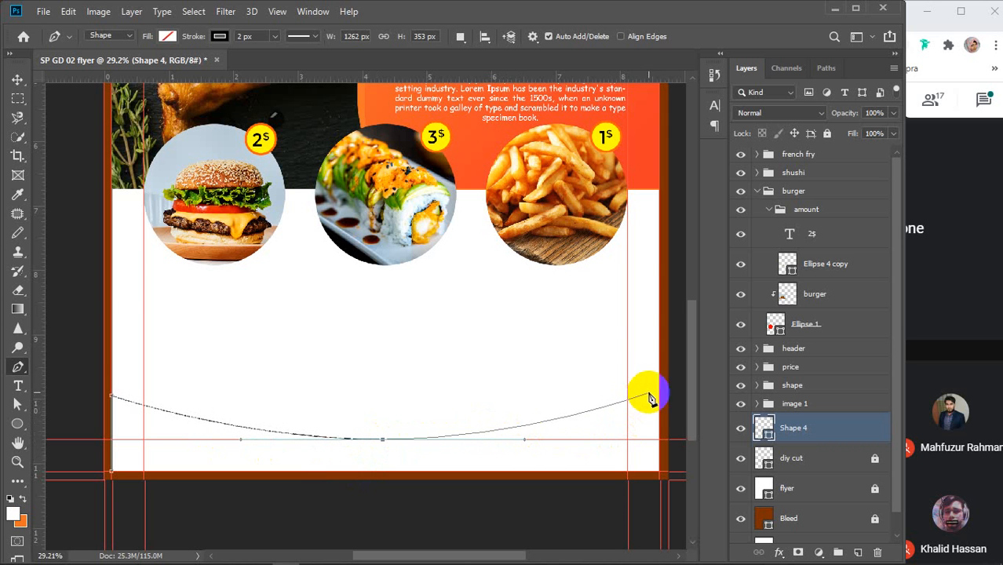
{"action": "left_click_drag", "start_coordinate": [525, 73], "coordinate": [500, 397]}
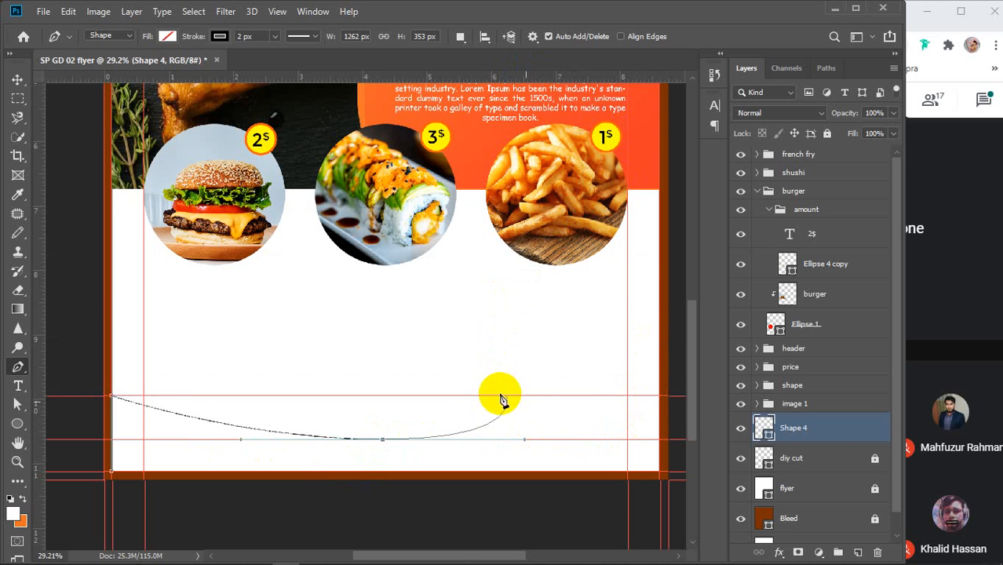
{"action": "left_click", "coordinate": [660, 397]}
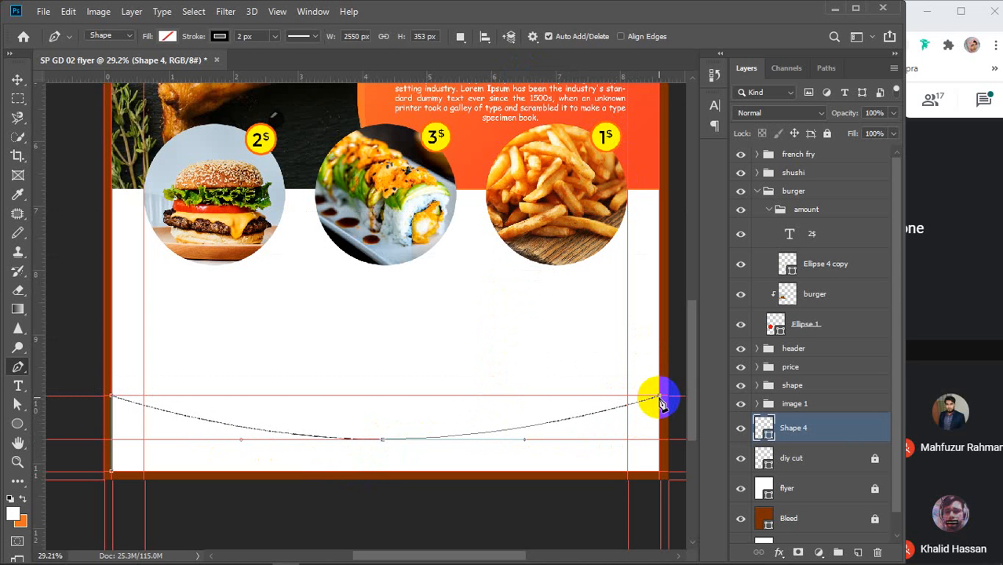
{"action": "left_click", "coordinate": [659, 475]}
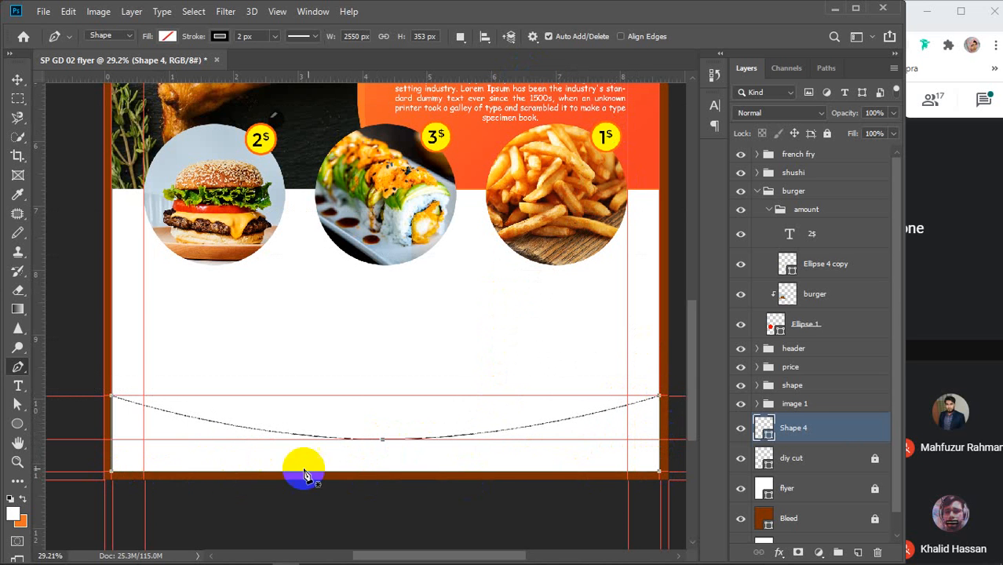
Step: Set the footer shape's solid colour to f14d27, sampled from the flyer's orange area
{"action": "key", "text": "i"}
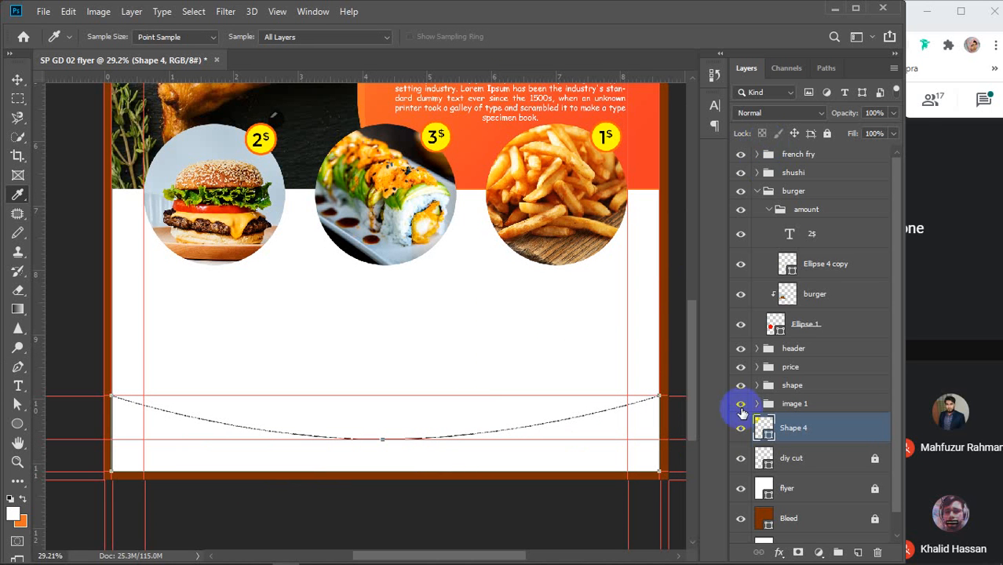
{"action": "left_click", "coordinate": [766, 428]}
{"action": "double_click", "coordinate": [761, 428]}
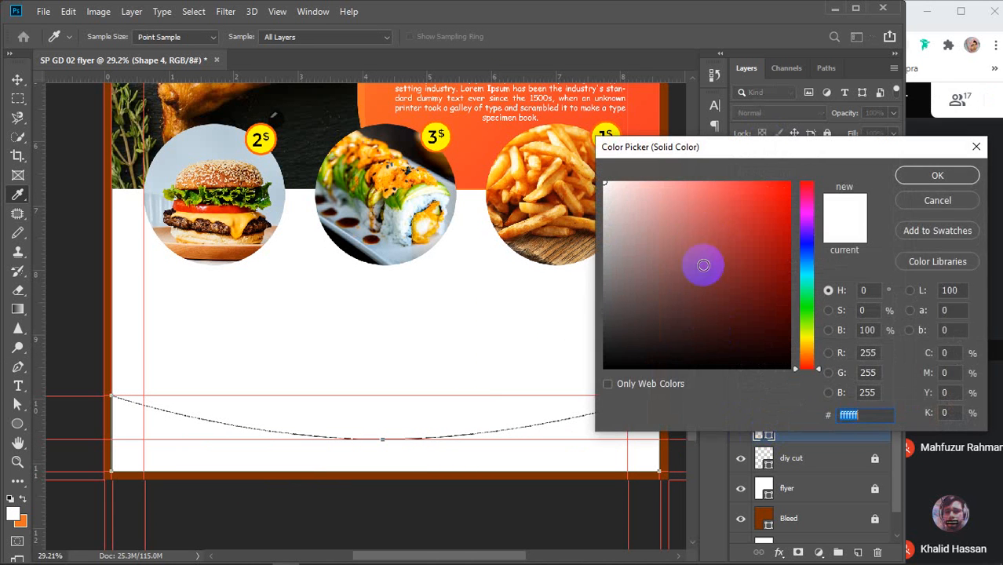
{"action": "left_click", "coordinate": [477, 138]}
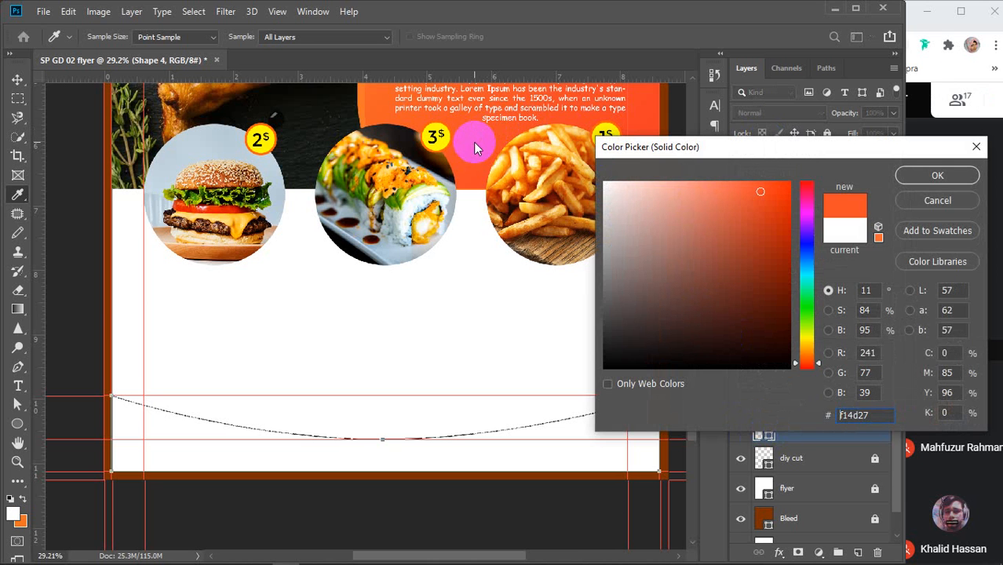
{"action": "left_click", "coordinate": [913, 173]}
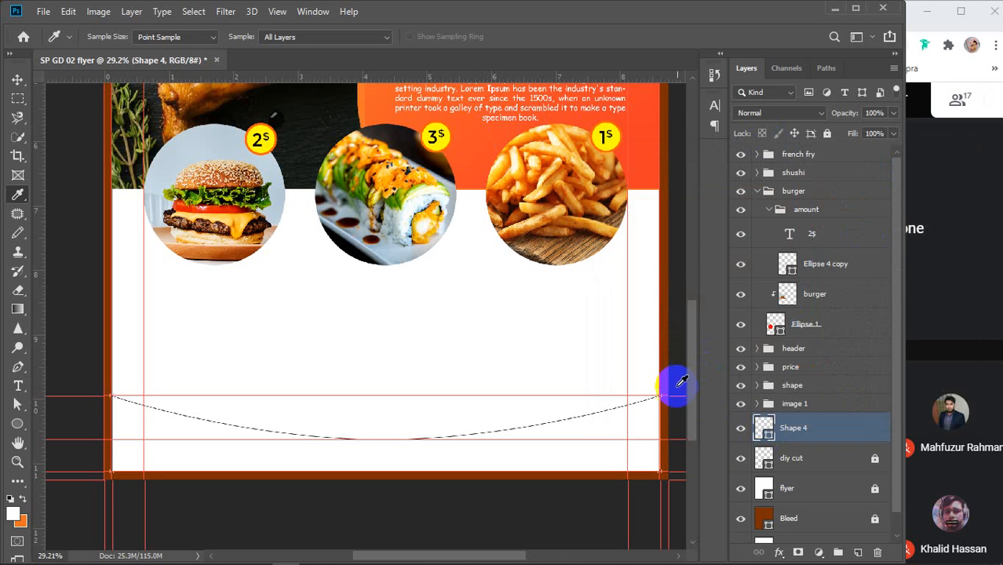
Step: Check the footer shape's solid colour in the Color Picker and deselect the shape
{"action": "left_click", "coordinate": [763, 436]}
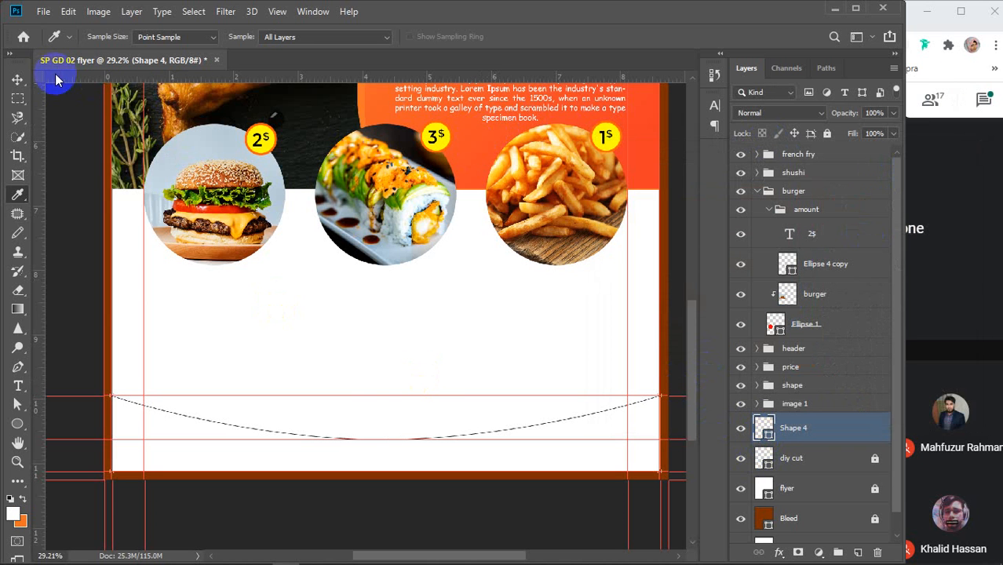
{"action": "left_click", "coordinate": [18, 79]}
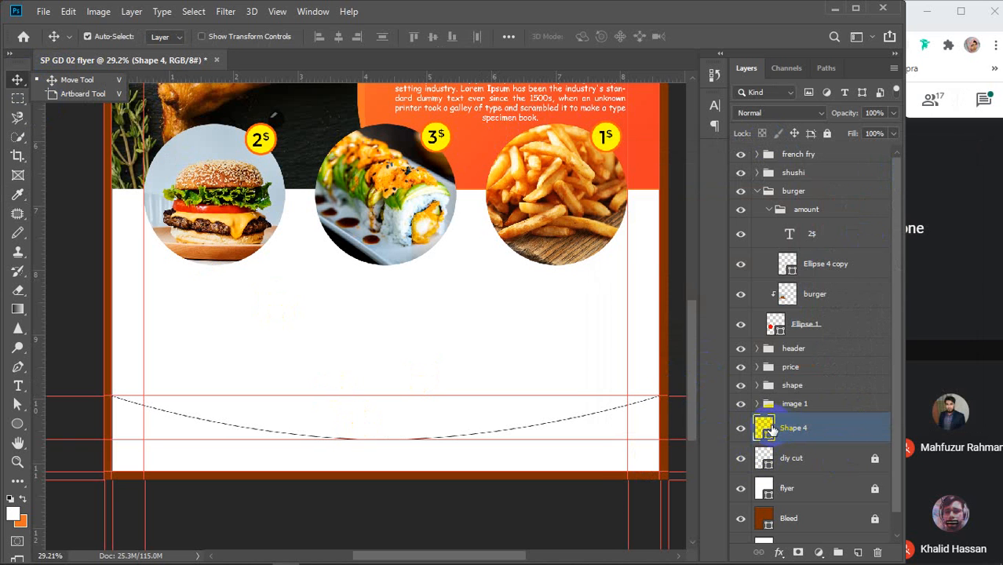
{"action": "double_click", "coordinate": [763, 429]}
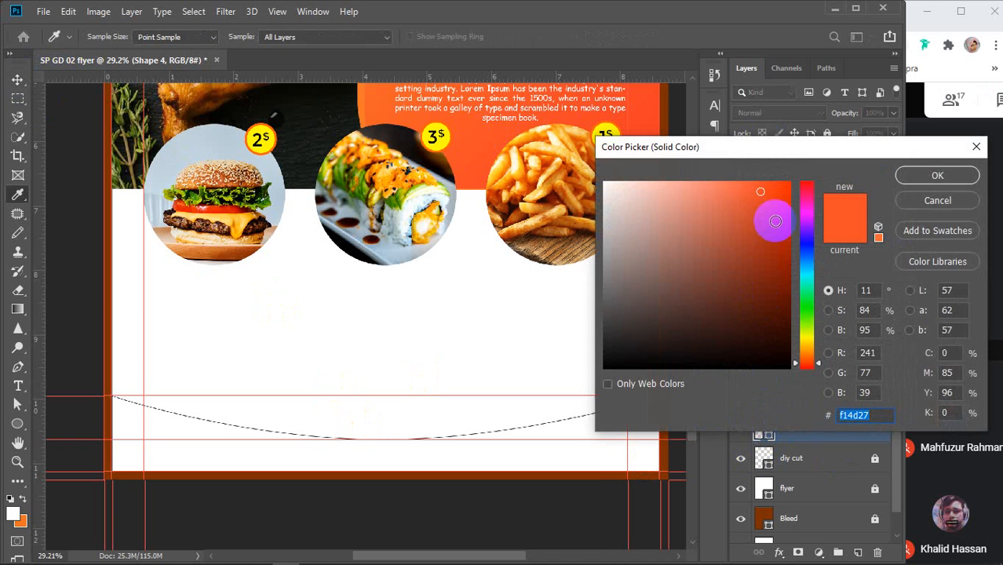
{"action": "left_click", "coordinate": [912, 177]}
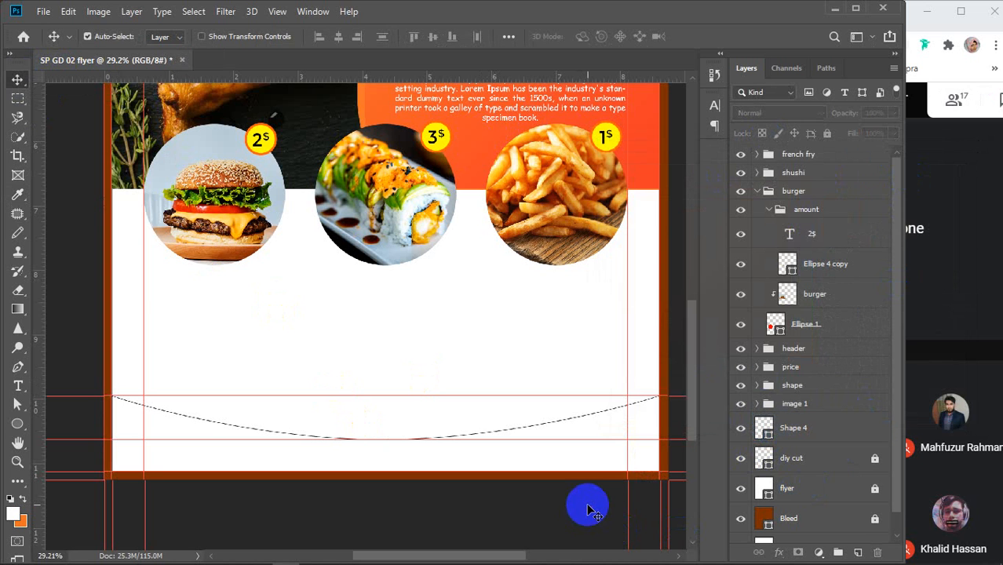
Step: Move the footer shape's layer, Shape 4, to the top of the layer stack and collapse the burger group
{"action": "left_click", "coordinate": [745, 428]}
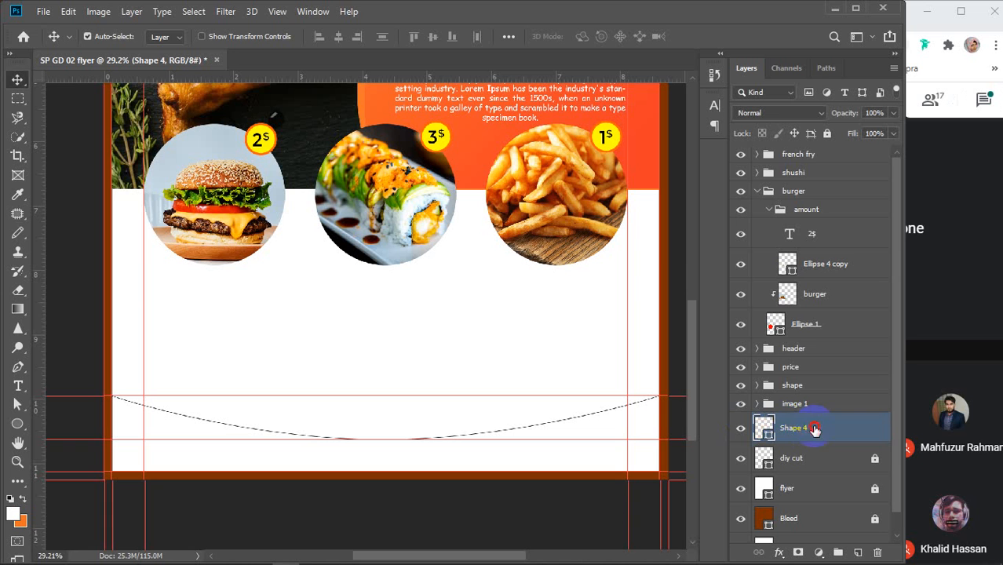
{"action": "left_click_drag", "start_coordinate": [813, 429], "coordinate": [816, 156]}
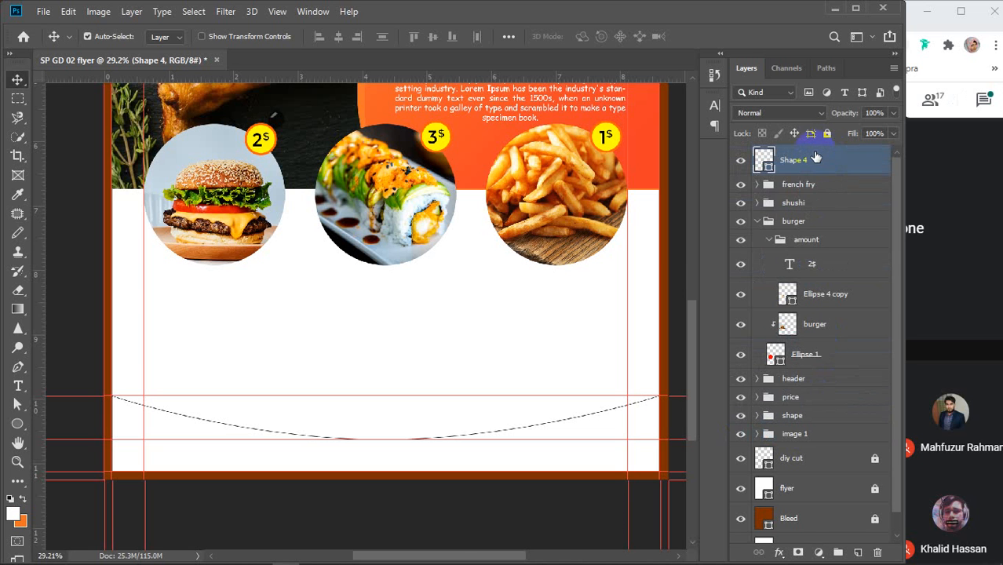
{"action": "left_click", "coordinate": [757, 222]}
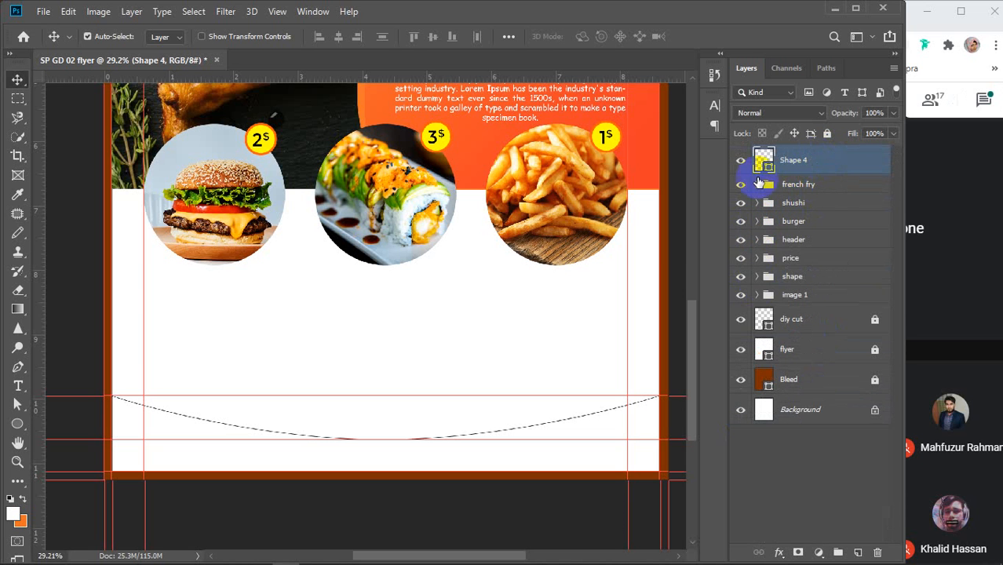
{"action": "left_click", "coordinate": [739, 162]}
{"action": "left_click", "coordinate": [739, 162]}
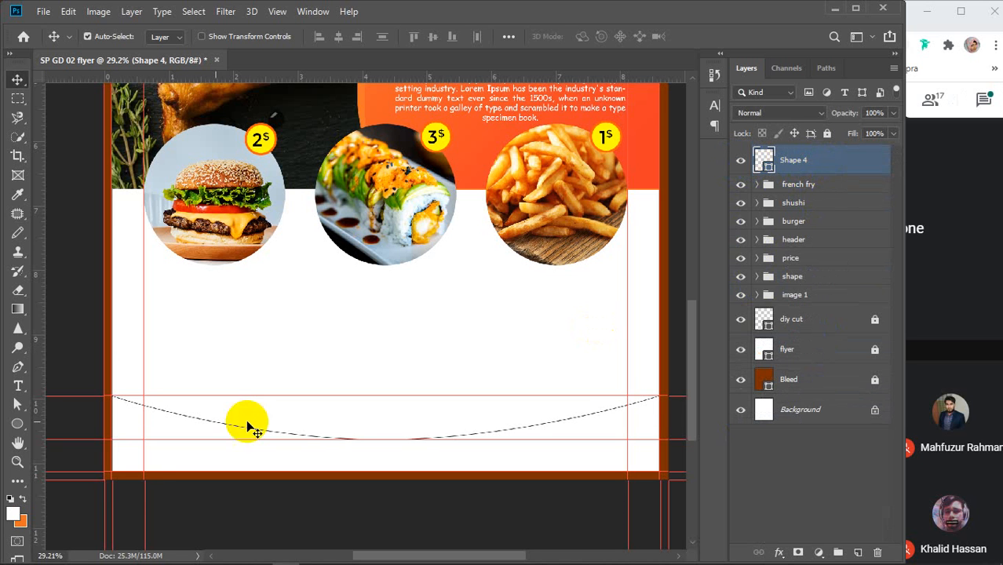
Step: Fill the footer shape with orange f14d27 and resample its fill from the flyer's orange area
{"action": "left_click", "coordinate": [14, 425]}
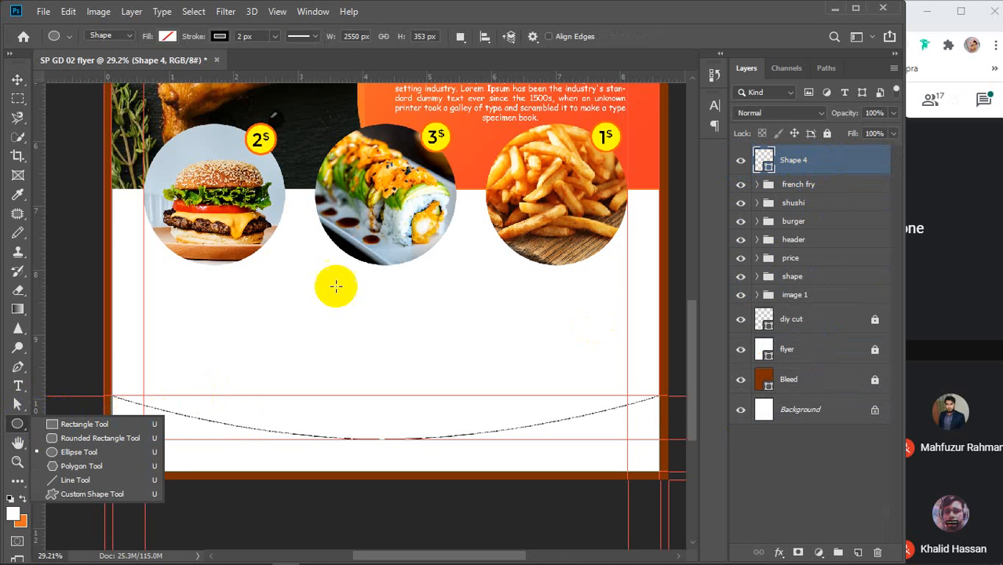
{"action": "left_click", "coordinate": [167, 38]}
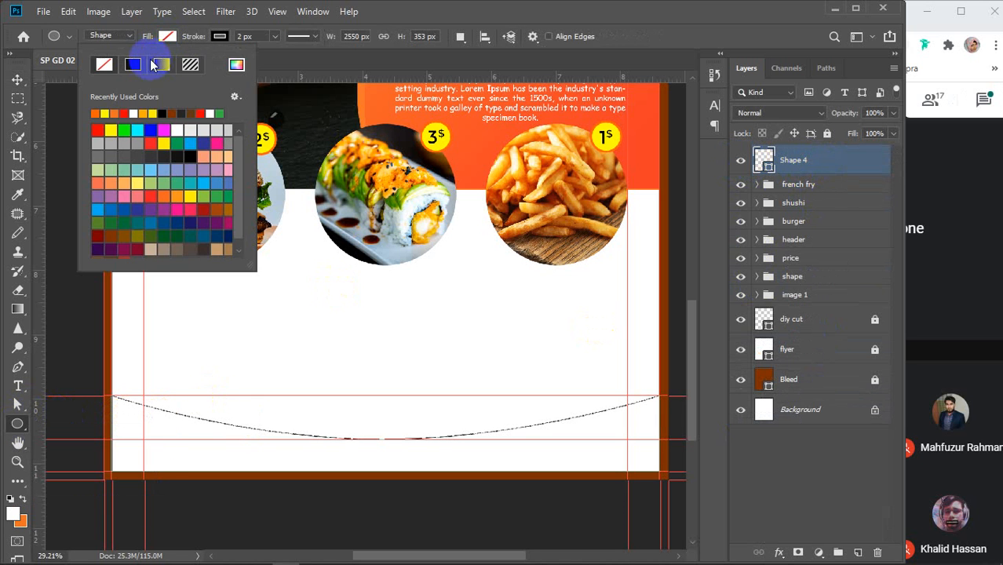
{"action": "left_click", "coordinate": [219, 36]}
{"action": "left_click", "coordinate": [234, 68]}
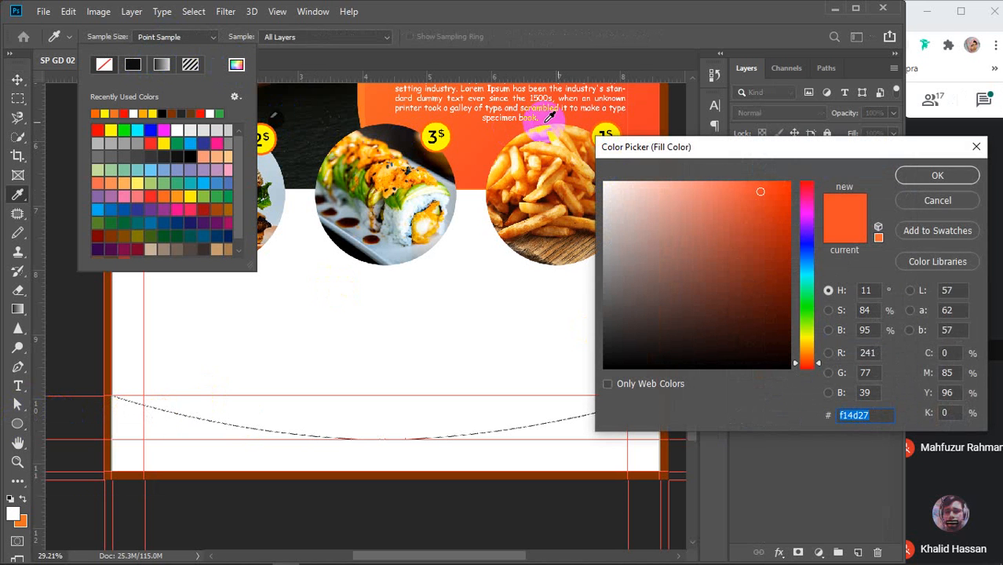
{"action": "left_click", "coordinate": [926, 179]}
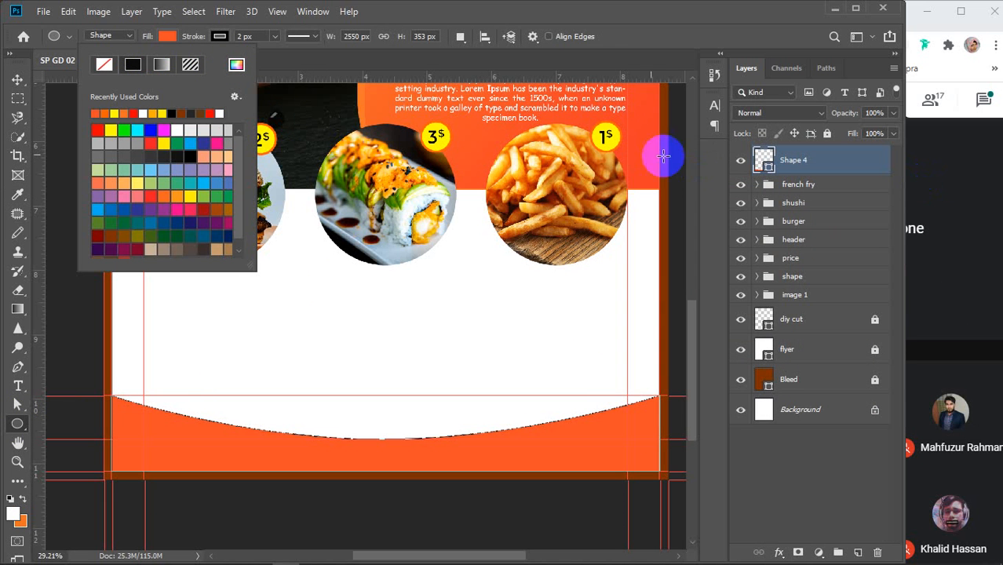
{"action": "left_click", "coordinate": [236, 65]}
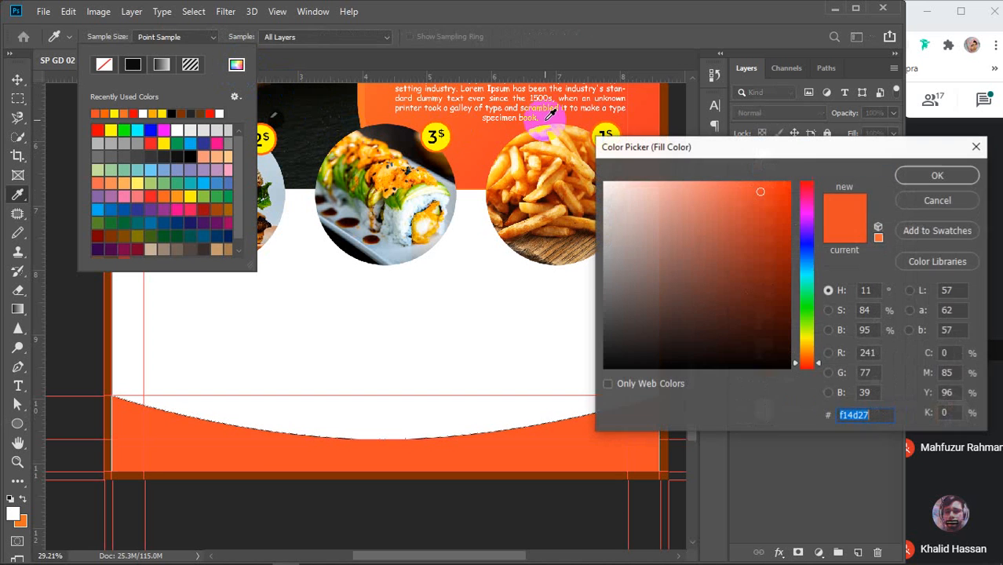
{"action": "left_click", "coordinate": [638, 109]}
{"action": "left_click", "coordinate": [928, 176]}
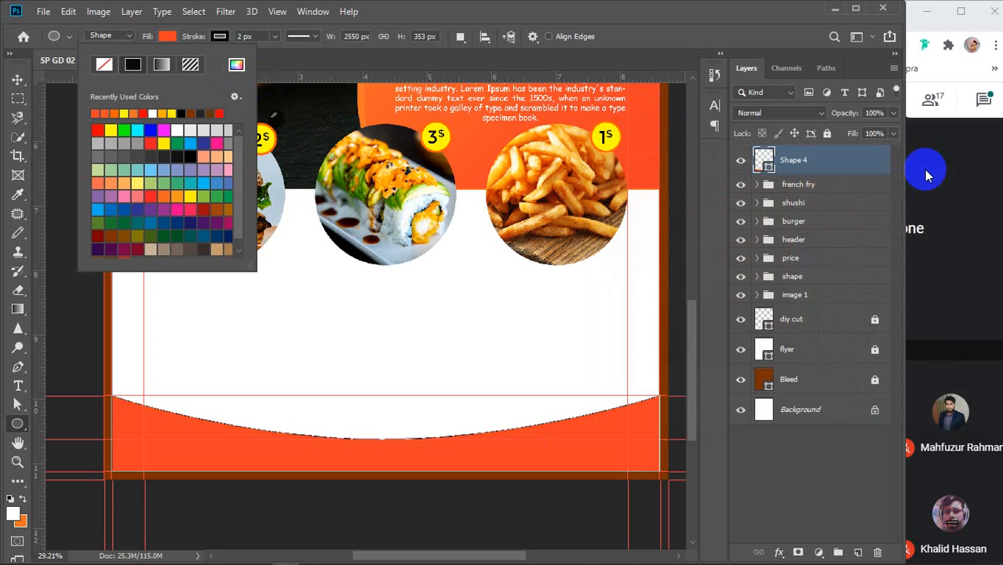
Step: Remove the footer shape's stroke and set its fill colour to ff1d00
{"action": "left_click", "coordinate": [219, 36]}
{"action": "left_click", "coordinate": [156, 65]}
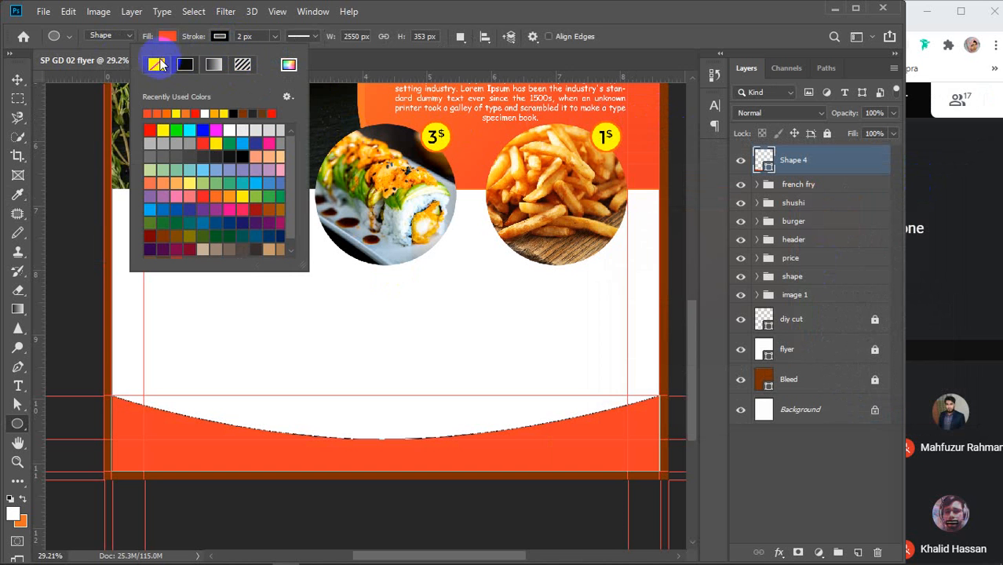
{"action": "left_click", "coordinate": [169, 38]}
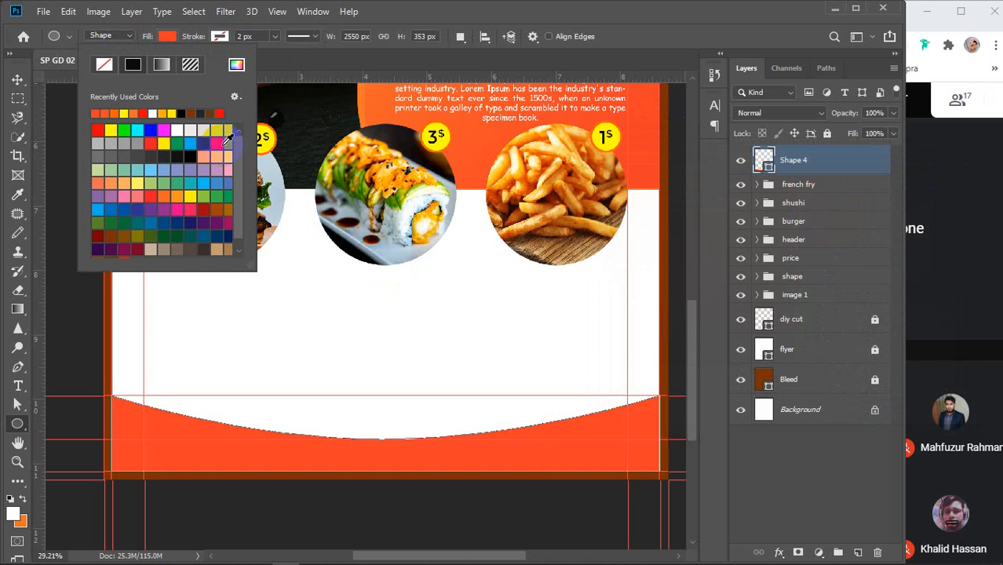
{"action": "left_click", "coordinate": [236, 64]}
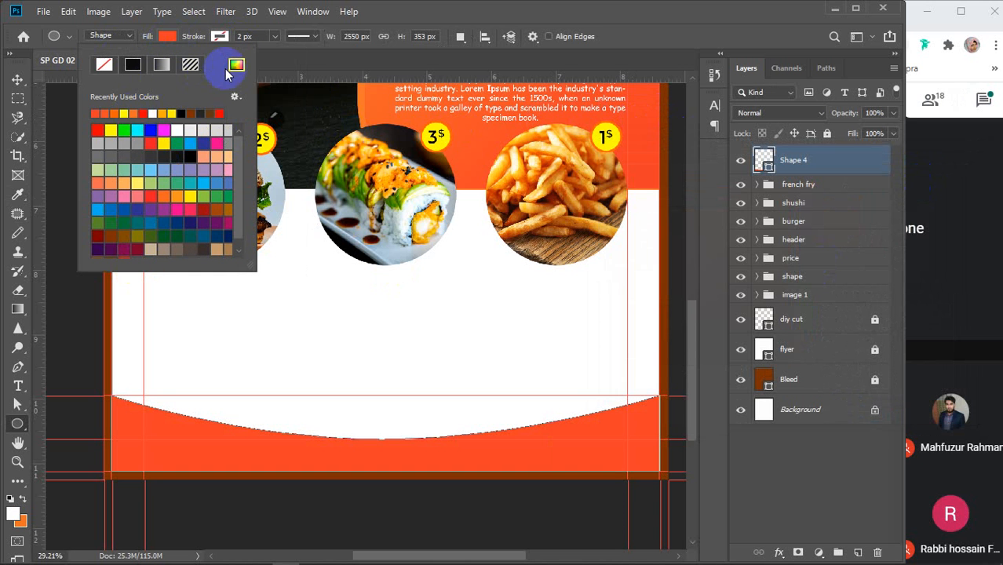
{"action": "left_click_drag", "start_coordinate": [772, 231], "coordinate": [797, 171]}
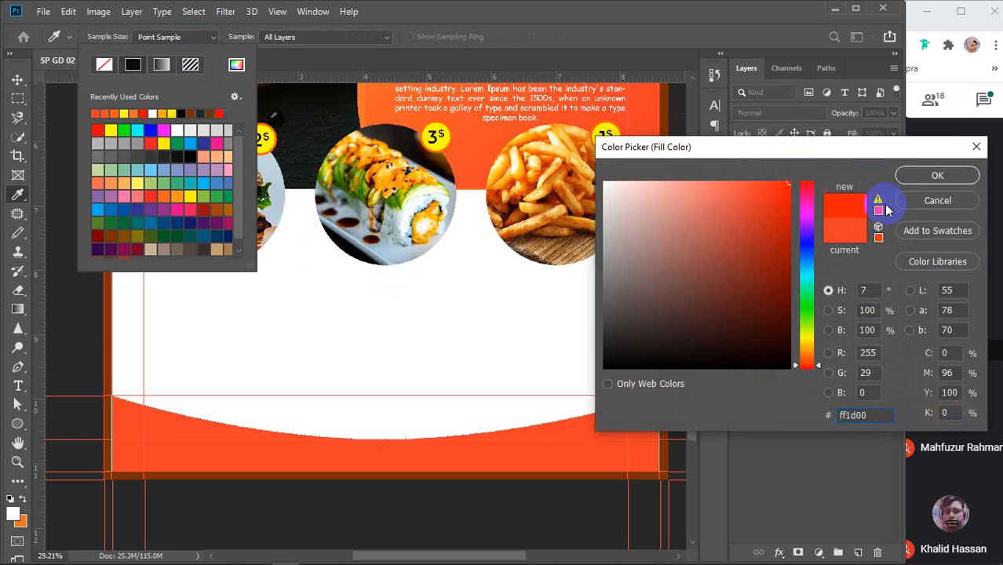
{"action": "left_click", "coordinate": [910, 175]}
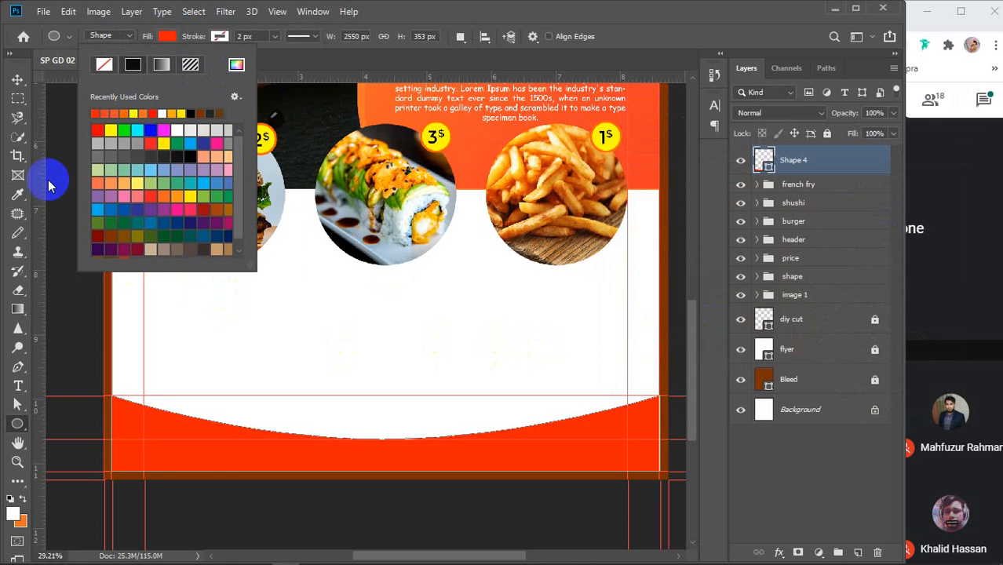
{"action": "left_click", "coordinate": [18, 79]}
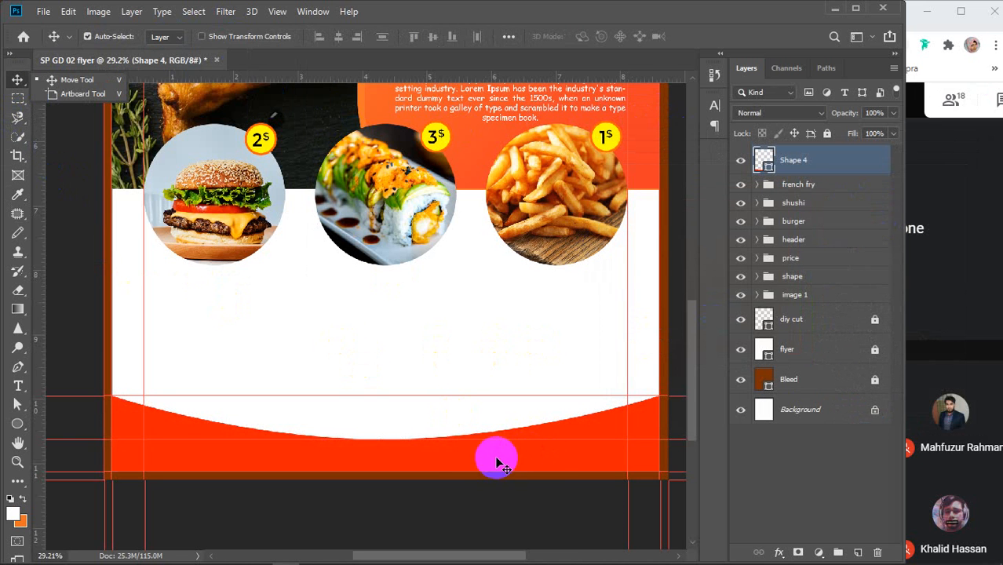
{"action": "scroll", "coordinate": [462, 413], "scroll_direction": "down", "scroll_amount": 3}
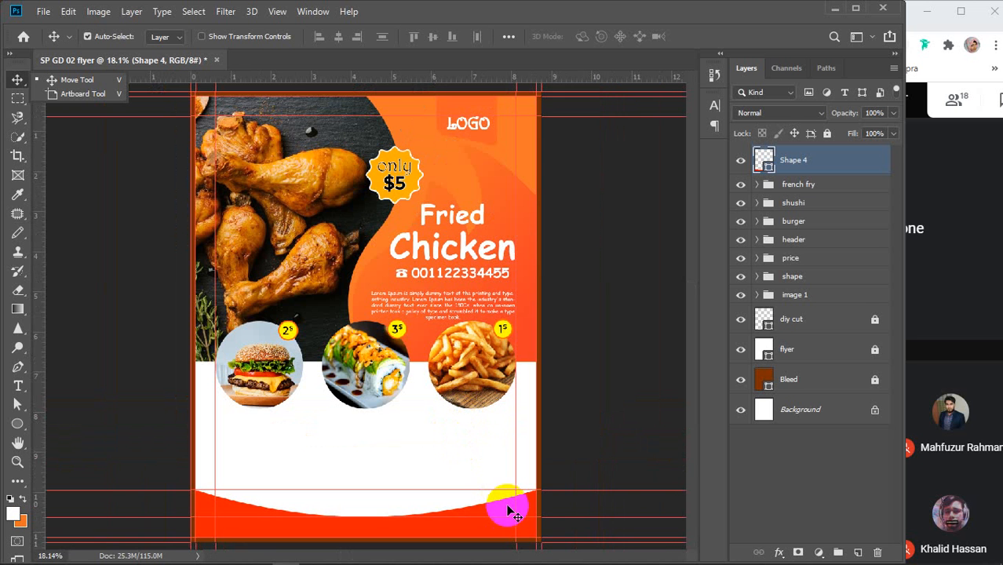
{"action": "scroll", "coordinate": [403, 479], "scroll_direction": "up", "scroll_amount": 3}
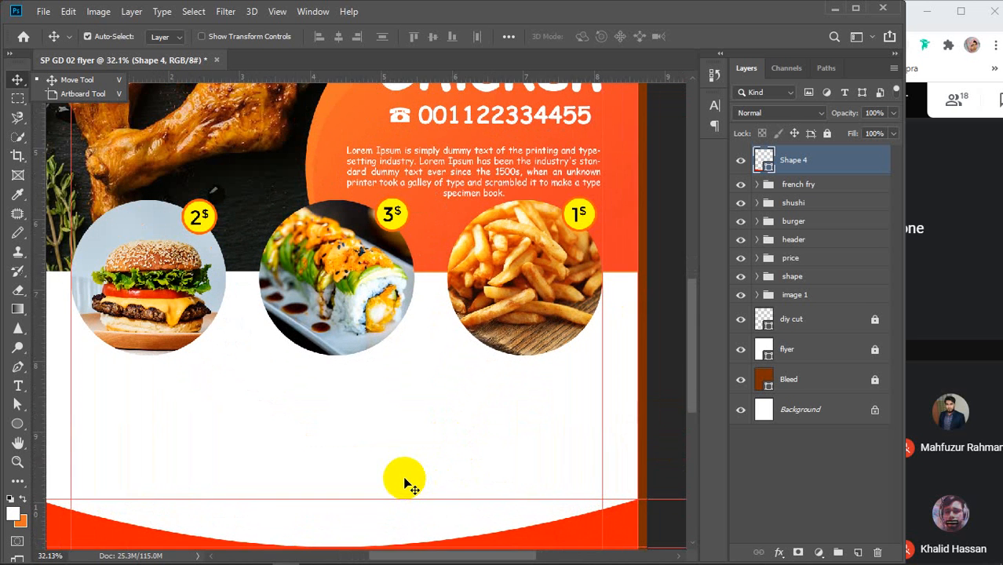
{"action": "left_click_drag", "start_coordinate": [394, 471], "coordinate": [408, 408]}
Step: Switch to Chrome and search Google Images for "qr code" in a new tab
{"action": "mouse_move", "coordinate": [398, 554]}
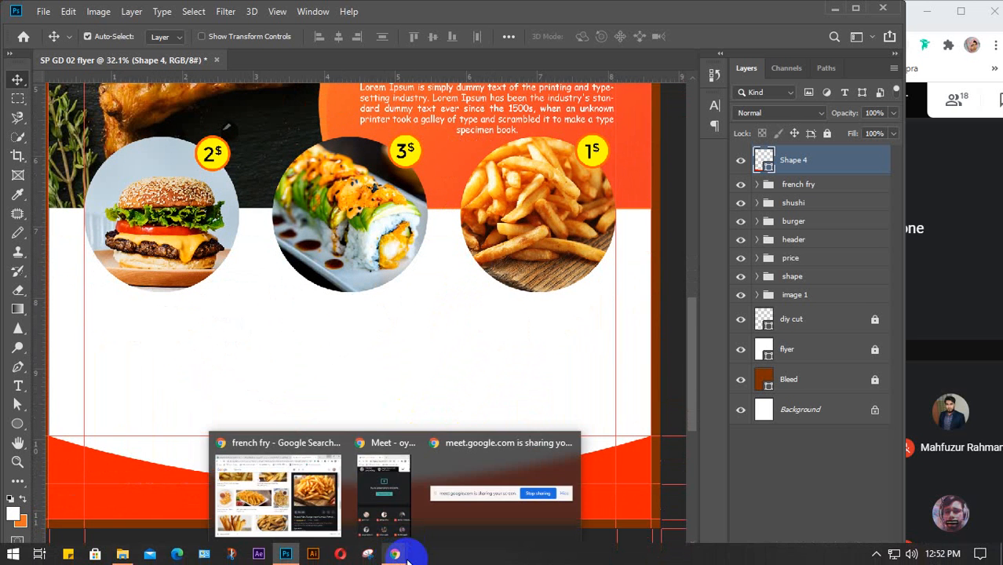
{"action": "left_click", "coordinate": [279, 486]}
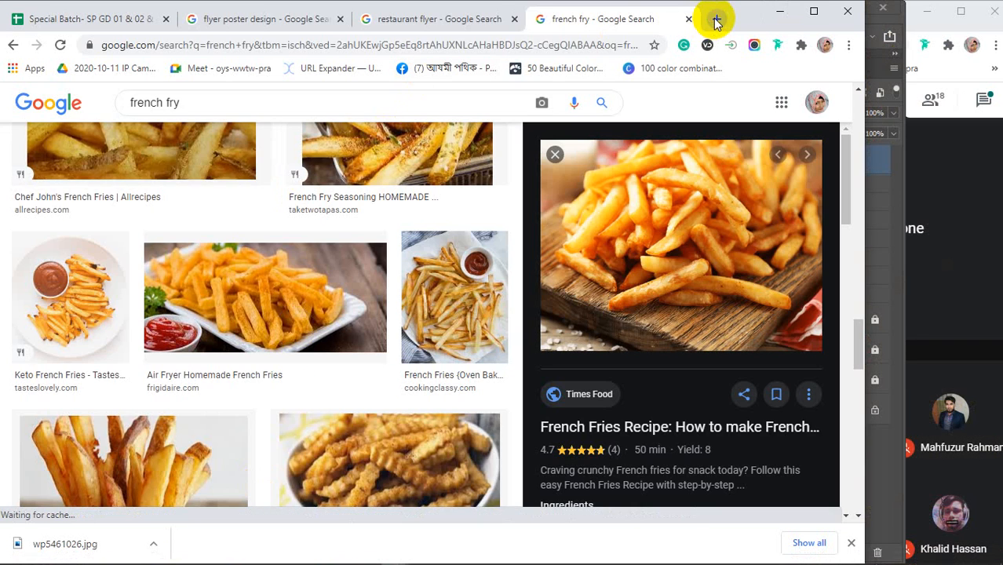
{"action": "left_click", "coordinate": [716, 18]}
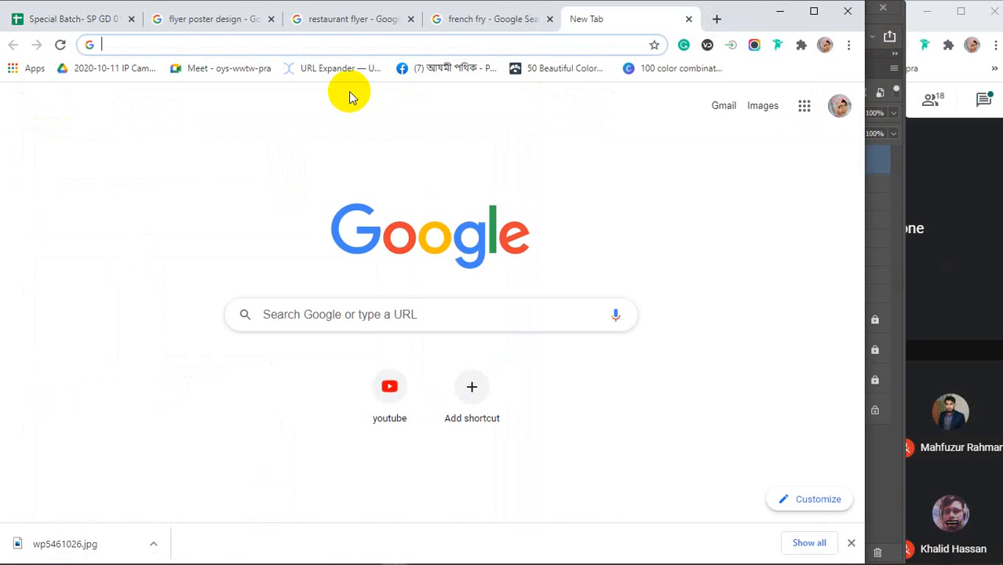
{"action": "type", "text": "qr"}
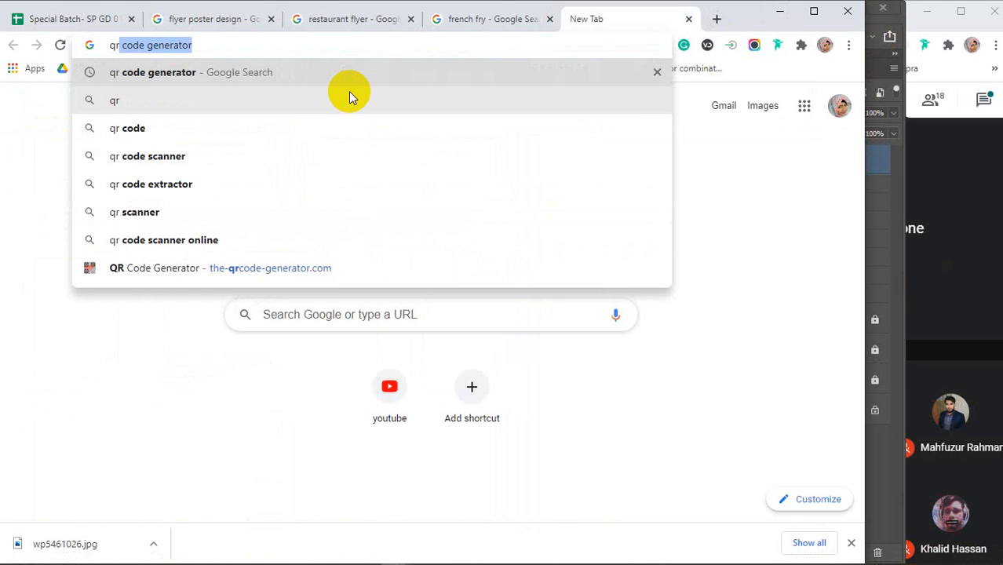
{"action": "left_click", "coordinate": [168, 129]}
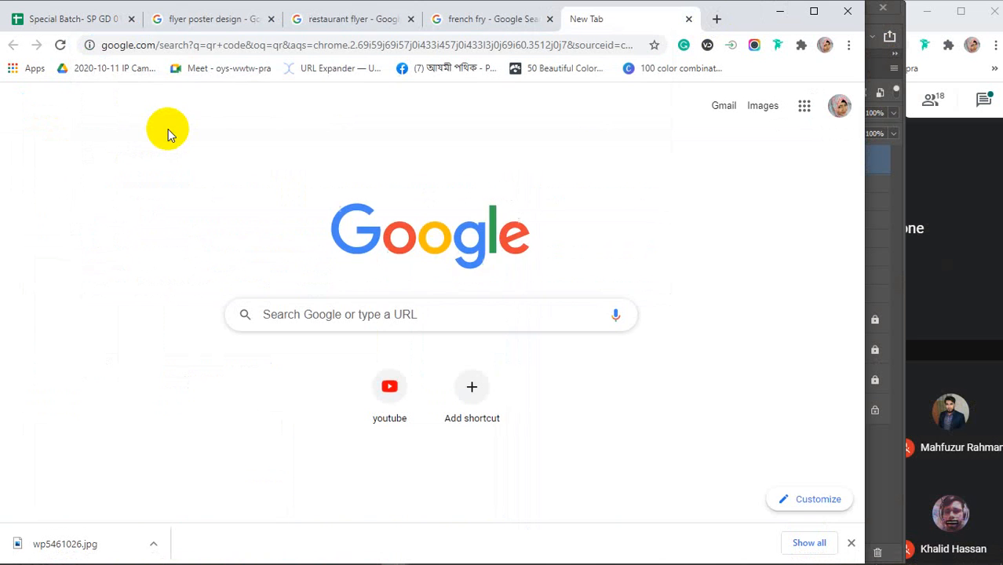
{"action": "left_click", "coordinate": [205, 156]}
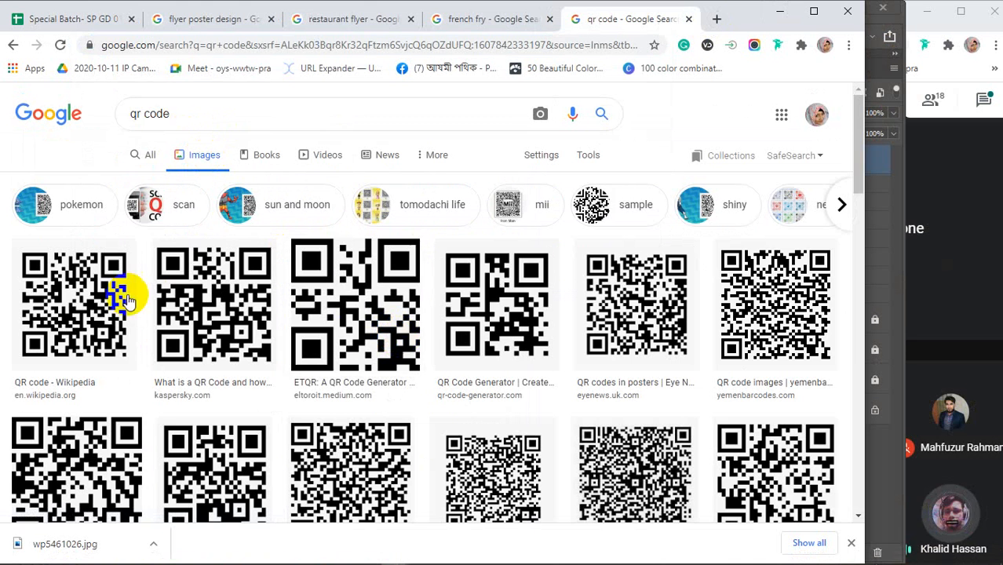
Step: Preview the Wikipedia and Eye News QR code results and copy the Eye News image
{"action": "left_click", "coordinate": [86, 292]}
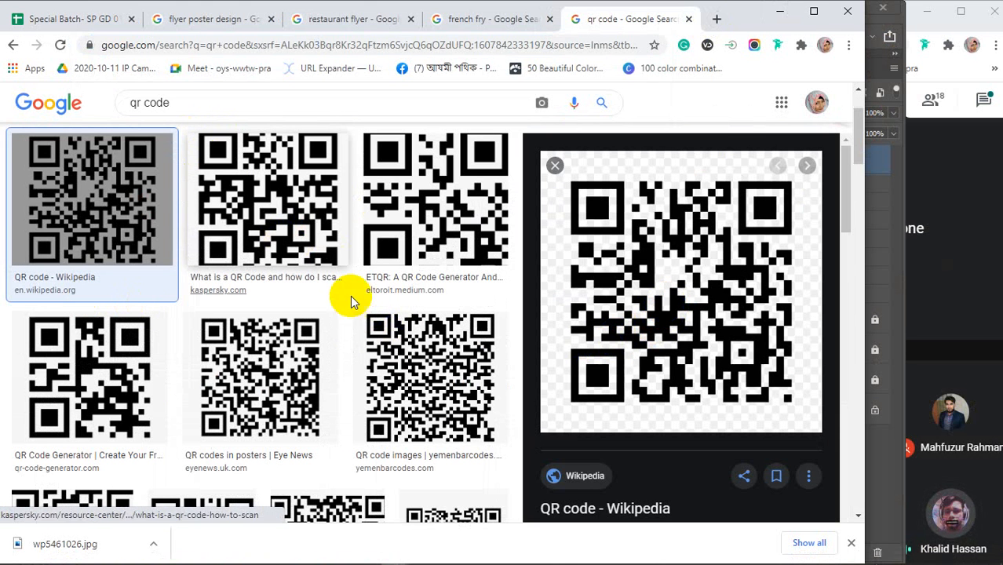
{"action": "left_click", "coordinate": [281, 365]}
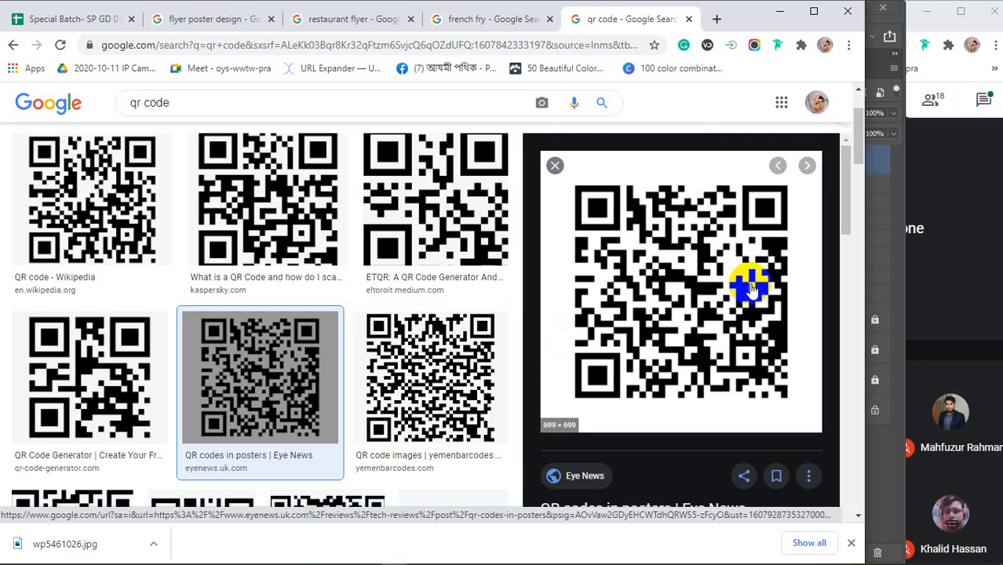
{"action": "right_click", "coordinate": [686, 270]}
{"action": "left_click", "coordinate": [734, 422]}
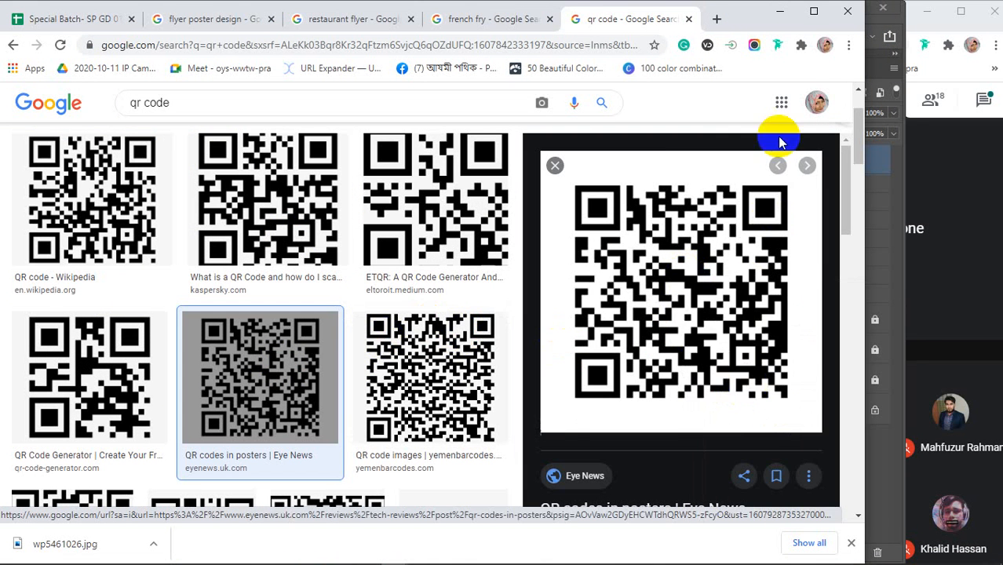
Step: Switch back to Photoshop, paste the QR code into the flyer and place it below the sushi picture
{"action": "left_click", "coordinate": [779, 11]}
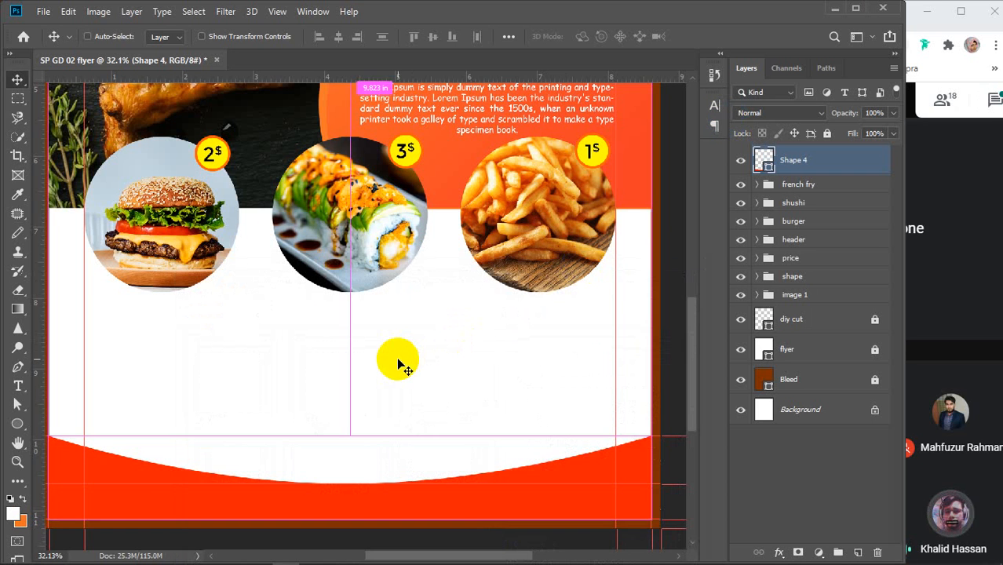
{"action": "key", "text": "ctrl+v"}
{"action": "left_click_drag", "start_coordinate": [372, 323], "coordinate": [357, 401]}
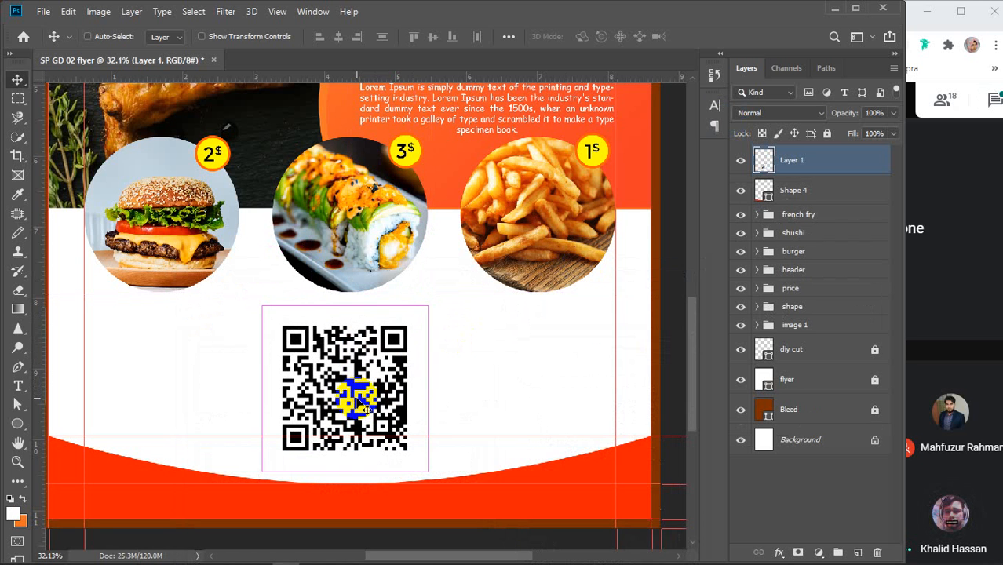
Step: Scale the QR code to 51.05% and position it just above the footer curve, leaving it deselected
{"action": "key", "text": "ctrl+t"}
{"action": "left_click_drag", "start_coordinate": [434, 308], "coordinate": [355, 388]}
{"action": "left_click_drag", "start_coordinate": [304, 421], "coordinate": [368, 385]}
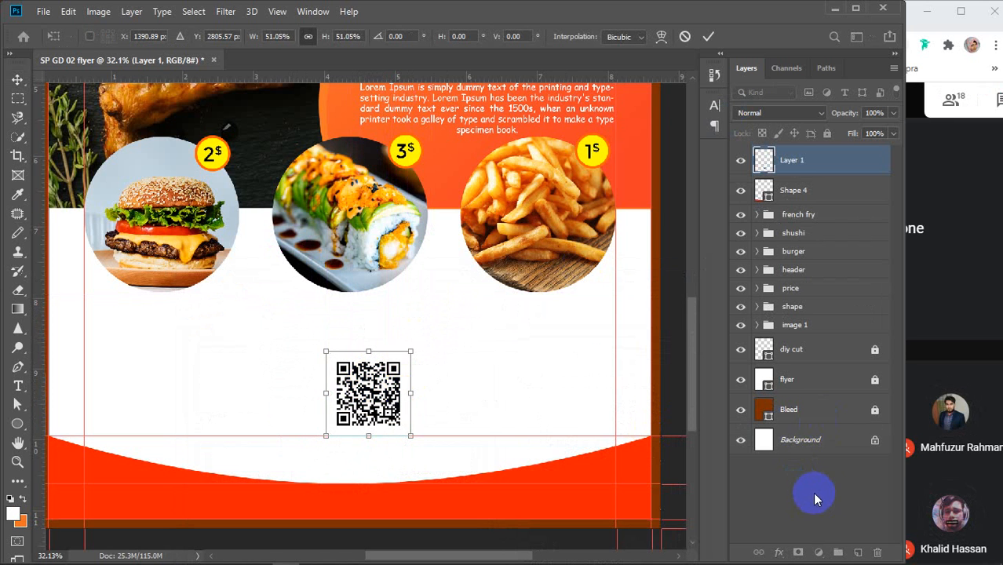
{"action": "left_click", "coordinate": [821, 522]}
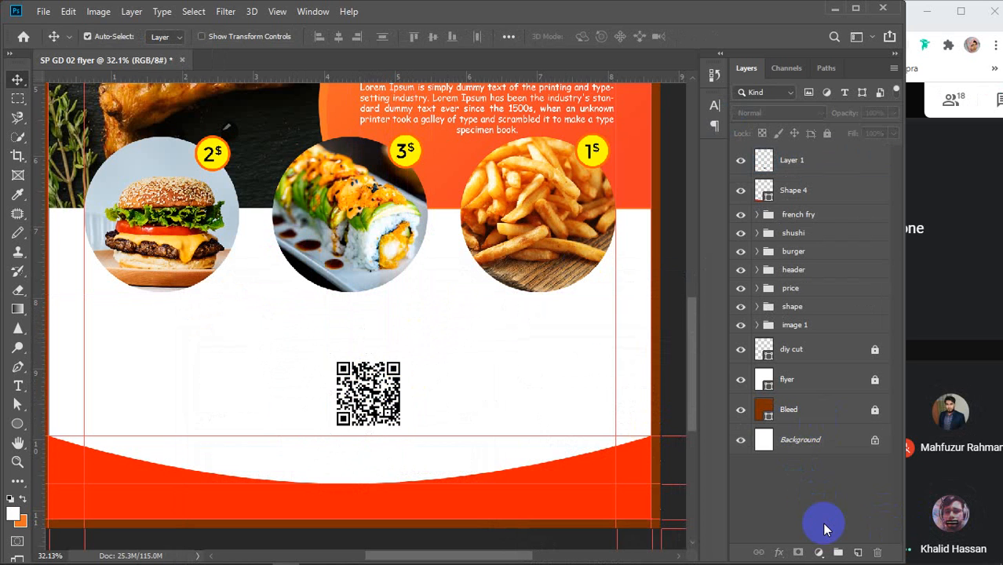
Step: Align the QR code layer and Shape 4 on their horizontal centres and deselect both
{"action": "left_click", "coordinate": [398, 386]}
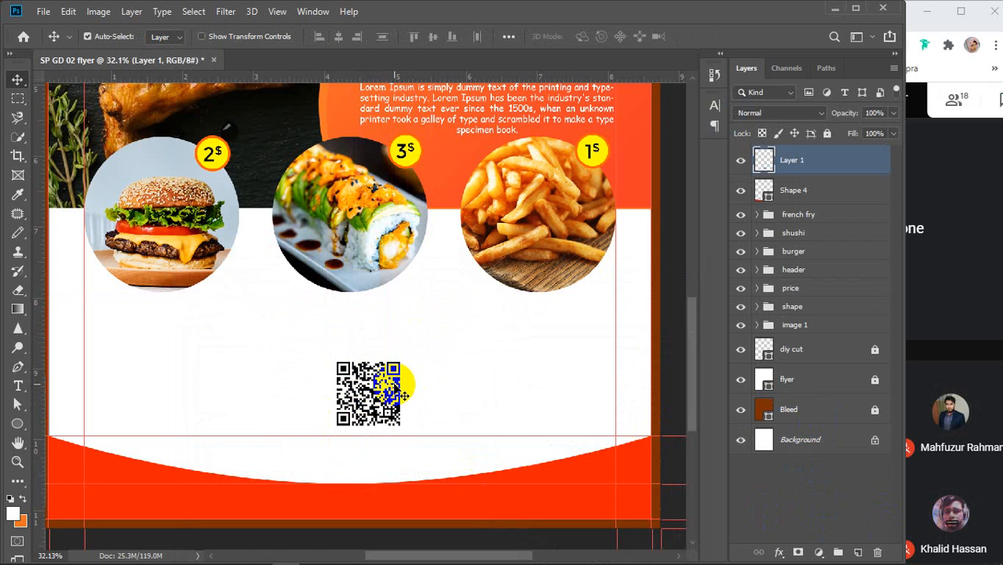
{"action": "left_click", "coordinate": [820, 193], "text": "shift"}
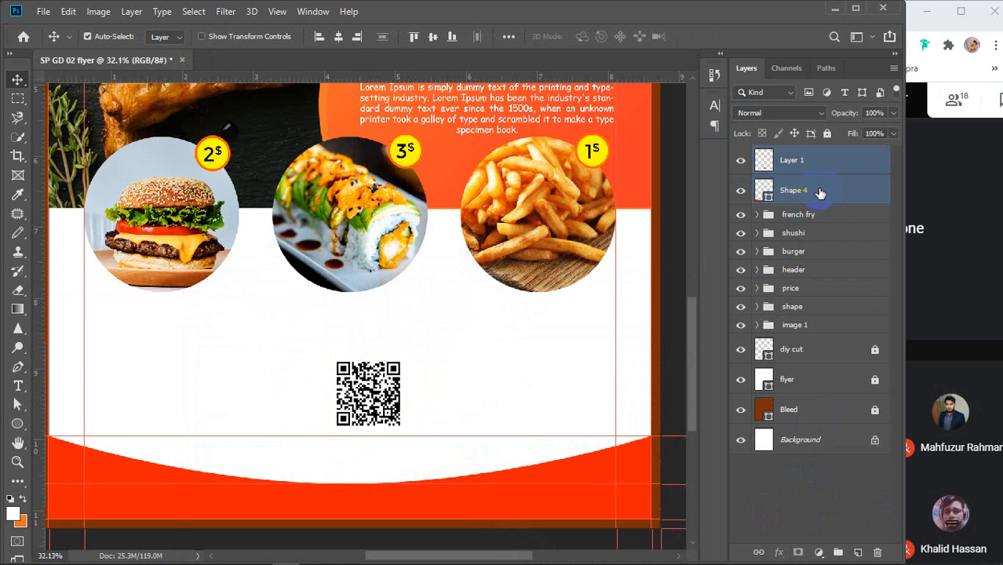
{"action": "left_click", "coordinate": [339, 37]}
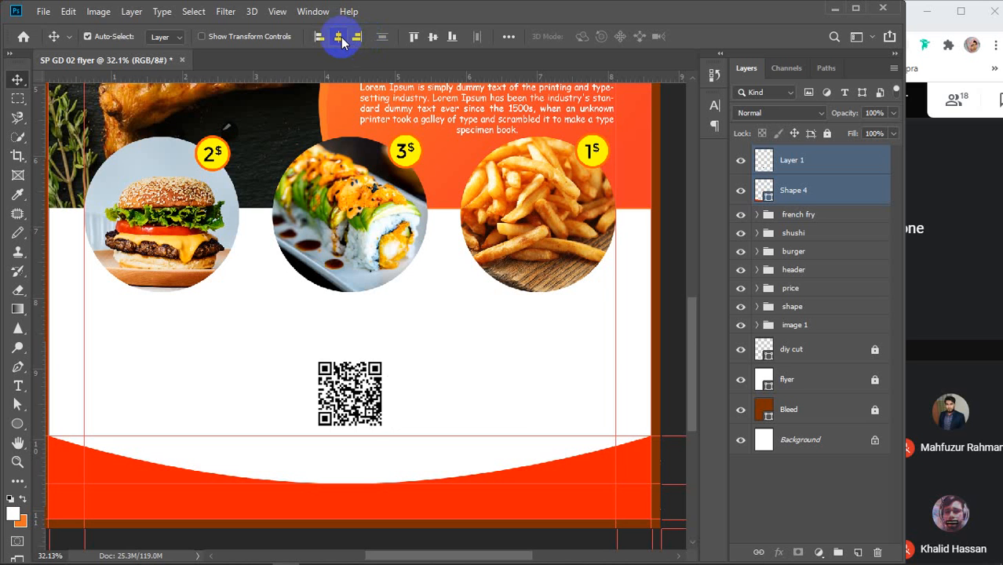
{"action": "left_click", "coordinate": [667, 462]}
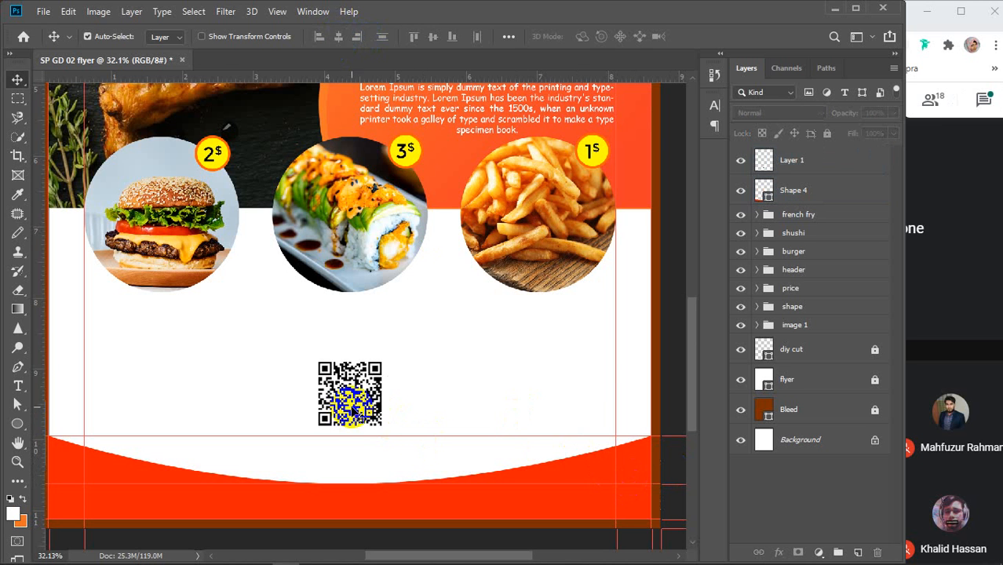
Step: Draw a horizontal line about 944 px long and 5 px thick from beside the QR code to the flyer's right margin guide, filled black
{"action": "left_click", "coordinate": [18, 424]}
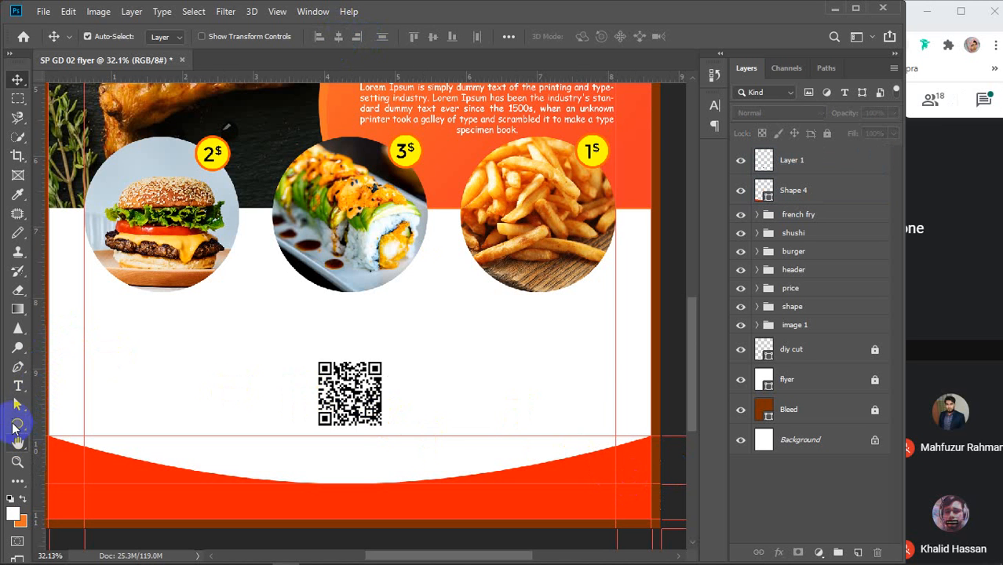
{"action": "right_click", "coordinate": [15, 425]}
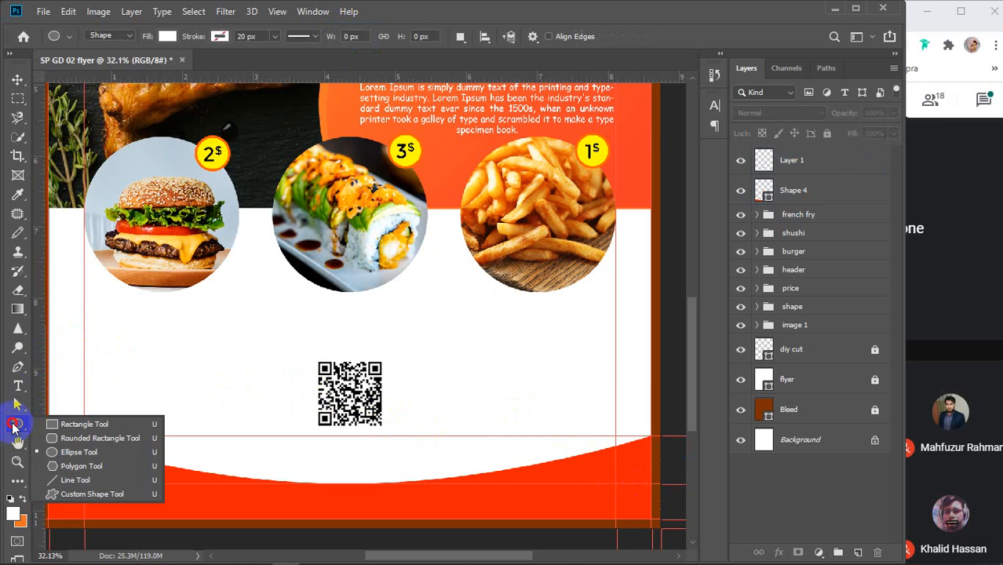
{"action": "left_click", "coordinate": [82, 479]}
{"action": "left_click", "coordinate": [598, 36]}
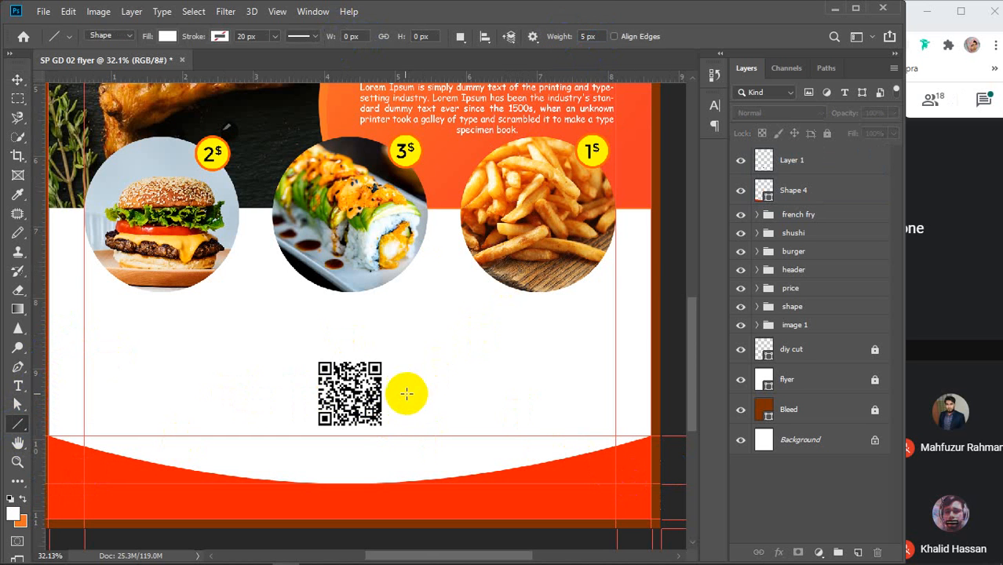
{"action": "left_click_drag", "start_coordinate": [392, 393], "coordinate": [615, 401]}
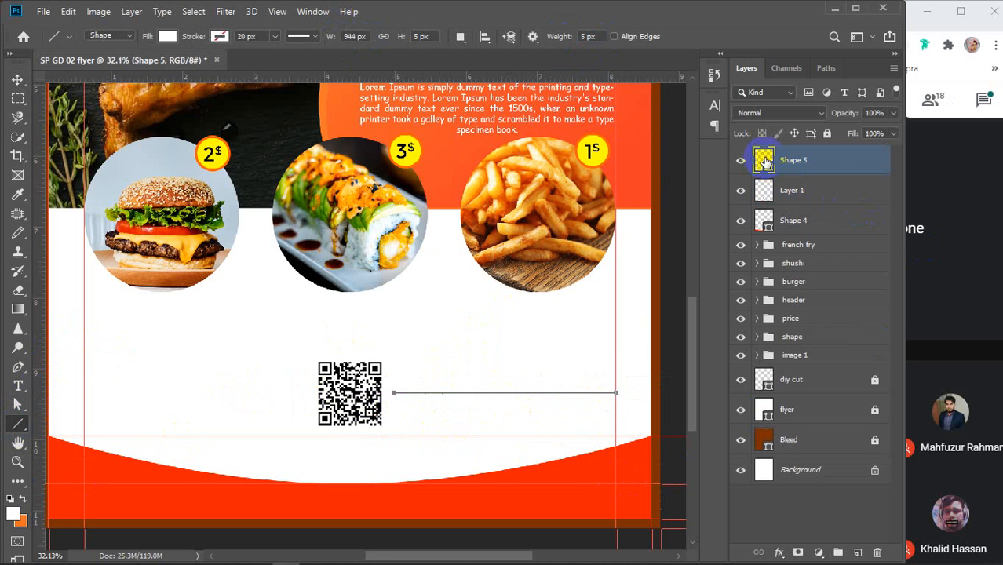
{"action": "left_click", "coordinate": [168, 37]}
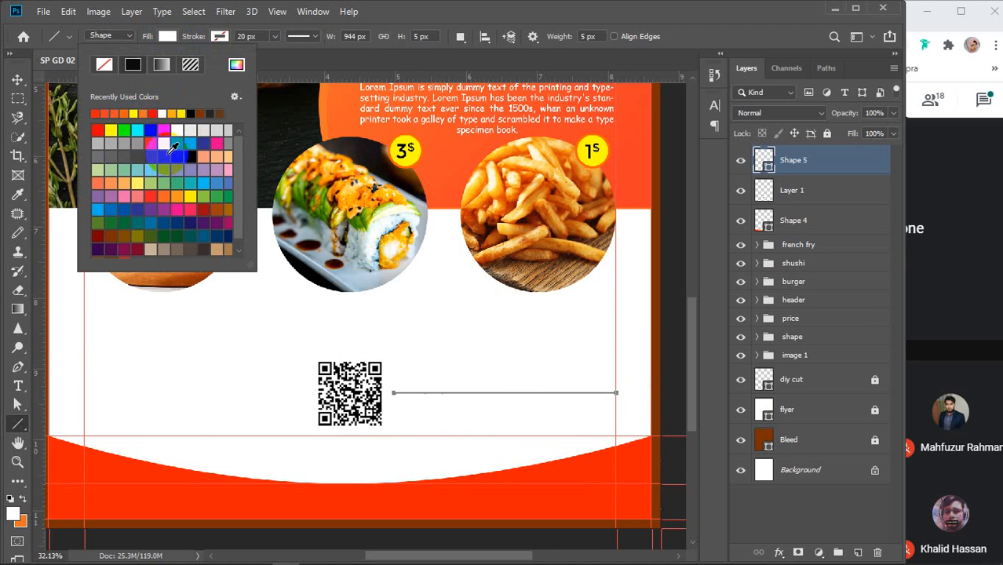
{"action": "left_click", "coordinate": [168, 37]}
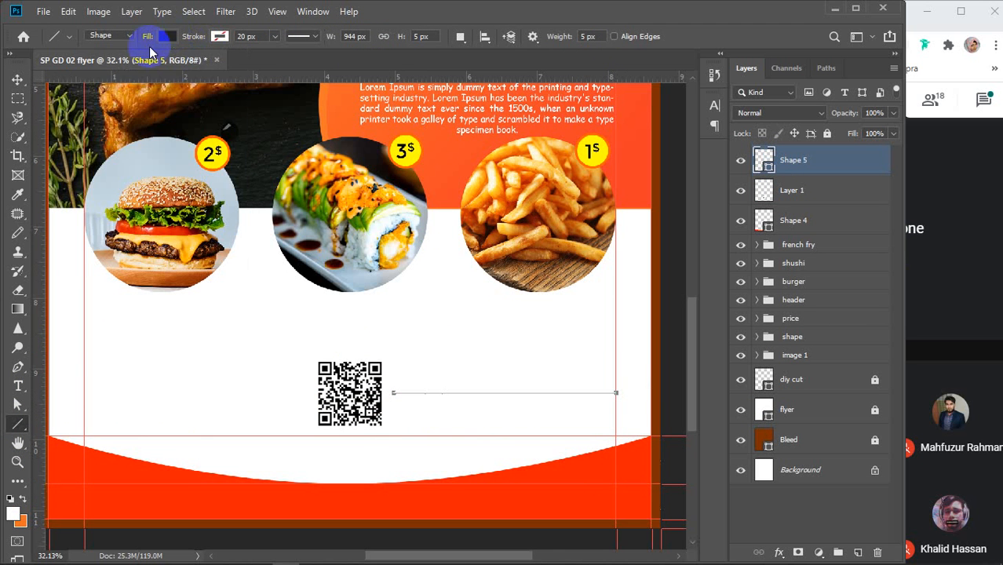
Step: Duplicate the Shape 5 line and place the copy on the left side of the QR code, starting at the left margin guide
{"action": "left_click", "coordinate": [17, 79]}
{"action": "left_click", "coordinate": [496, 396]}
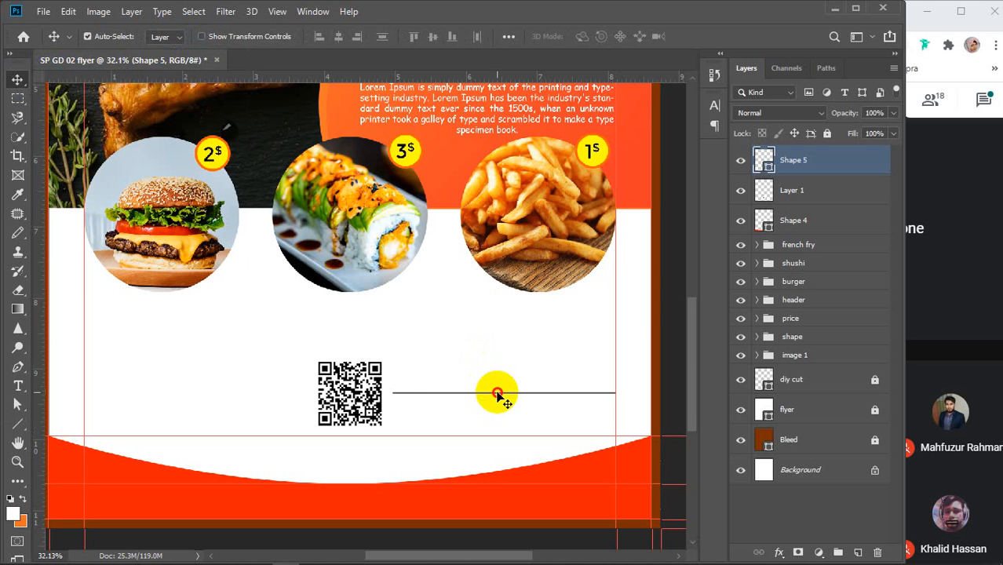
{"action": "left_click_drag", "start_coordinate": [496, 396], "coordinate": [300, 389]}
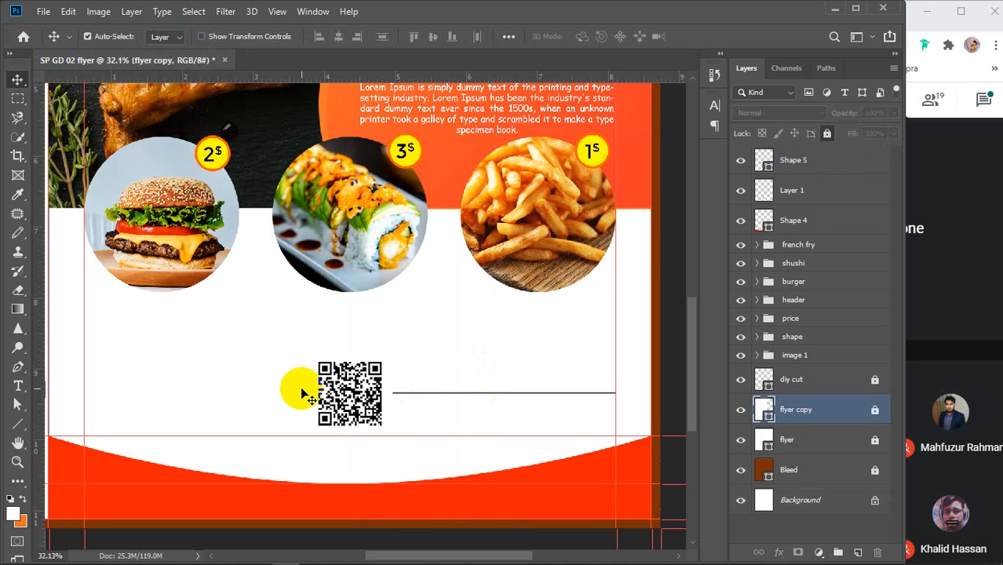
{"action": "left_click", "coordinate": [814, 159]}
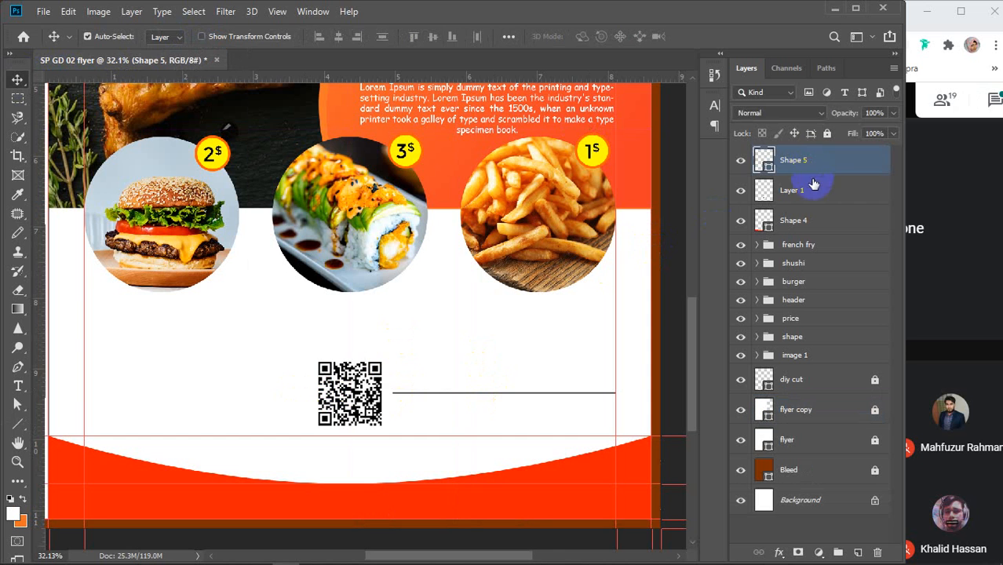
{"action": "left_click", "coordinate": [736, 159]}
{"action": "left_click", "coordinate": [738, 160]}
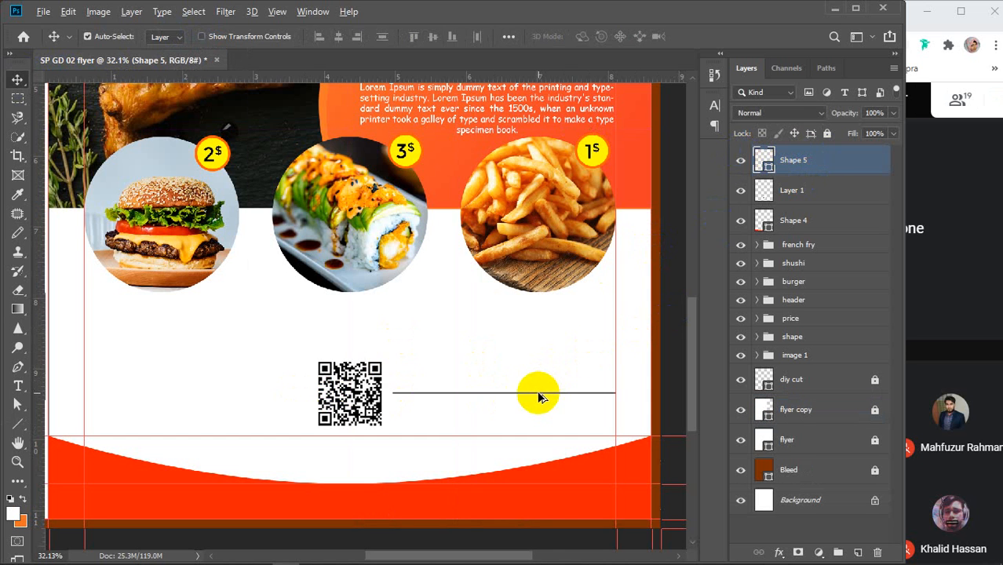
{"action": "left_click_drag", "start_coordinate": [538, 397], "coordinate": [230, 407]}
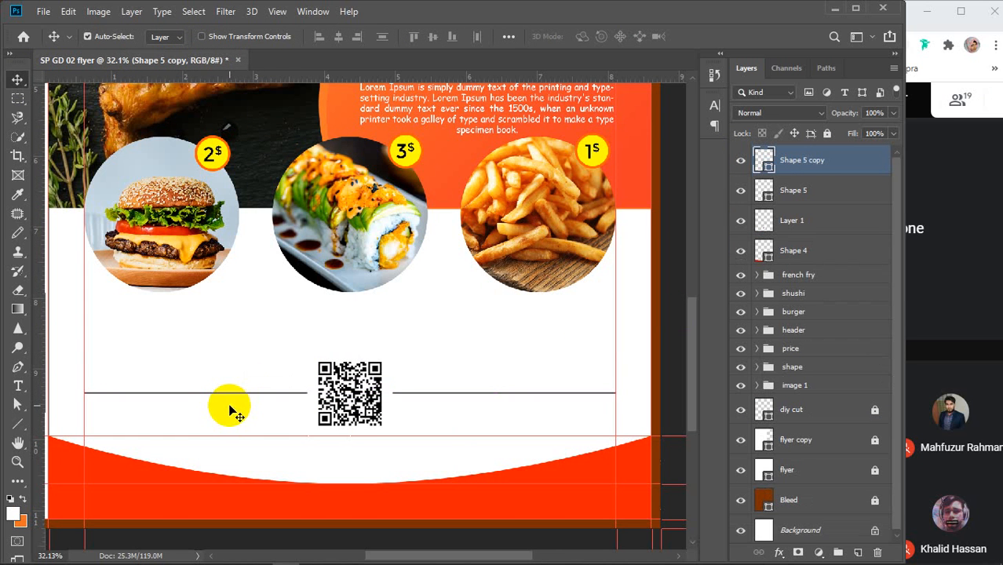
Step: Add a placeholder text reading Lorem Ipsum and position it above the line left of the QR code
{"action": "left_click", "coordinate": [17, 386]}
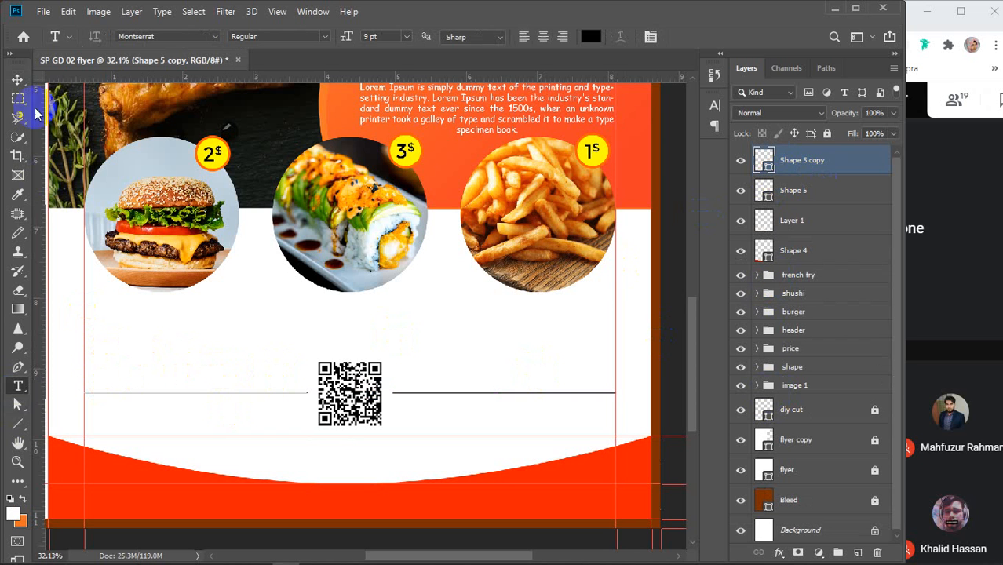
{"action": "left_click", "coordinate": [19, 84]}
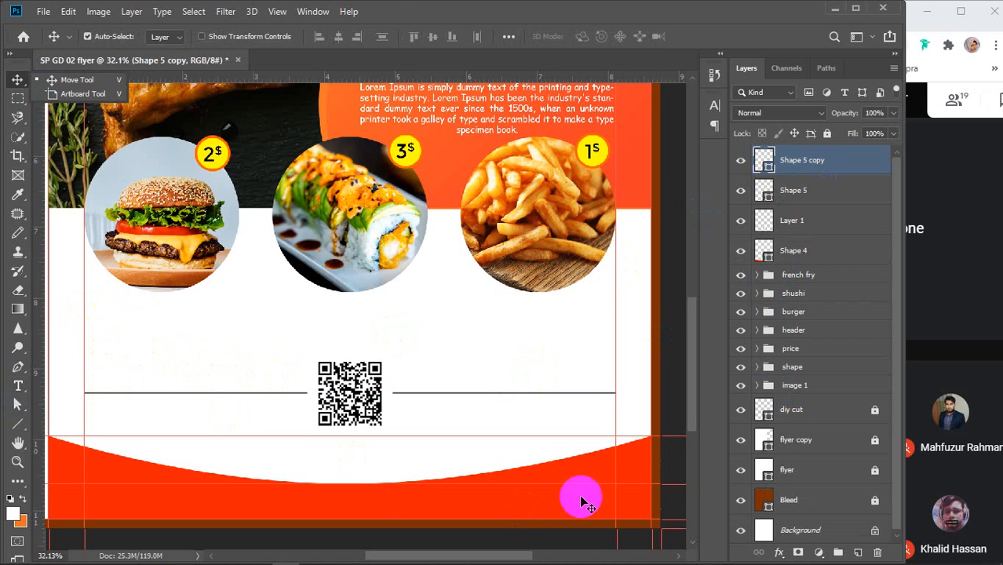
{"action": "left_click", "coordinate": [665, 488]}
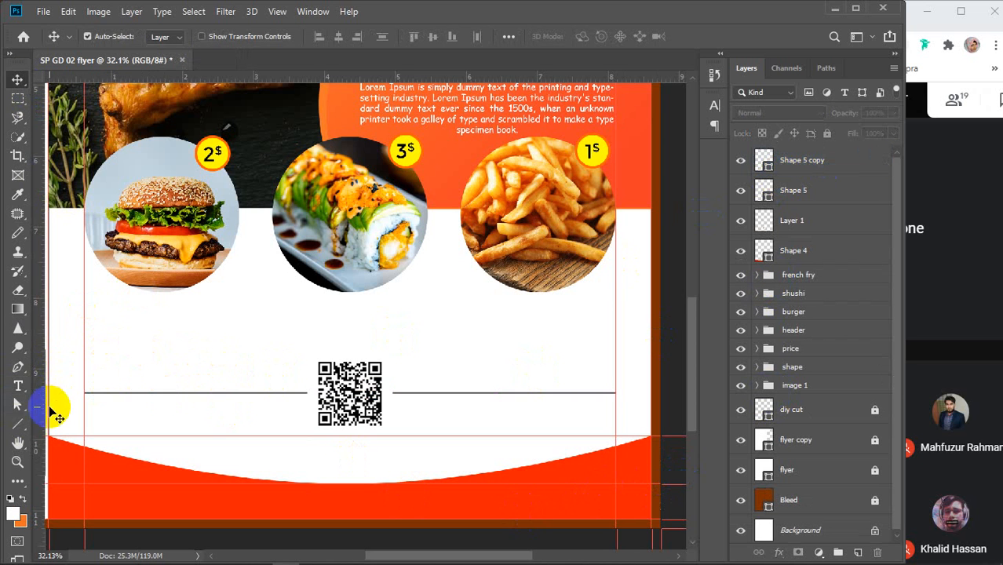
{"action": "left_click", "coordinate": [19, 386]}
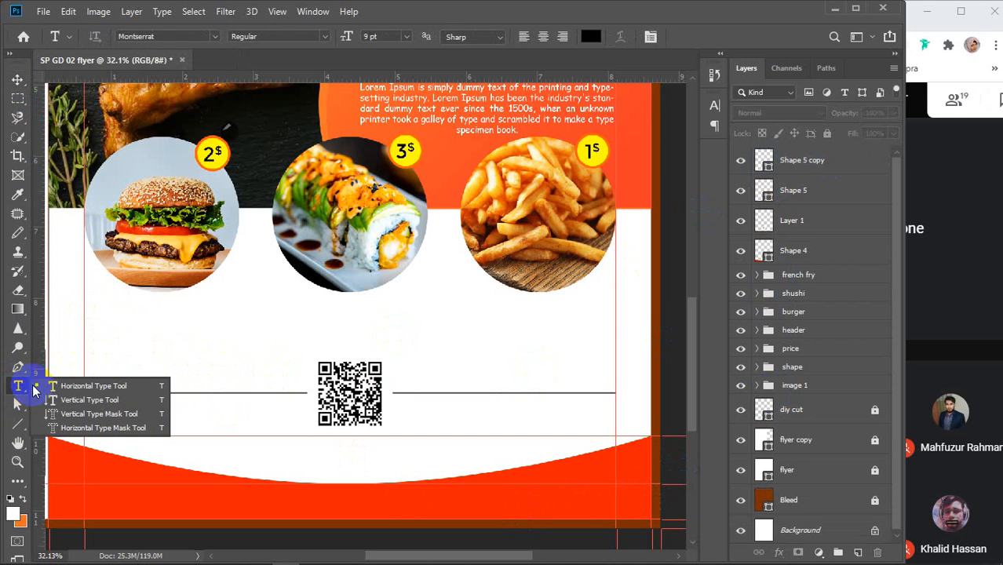
{"action": "left_click", "coordinate": [100, 358]}
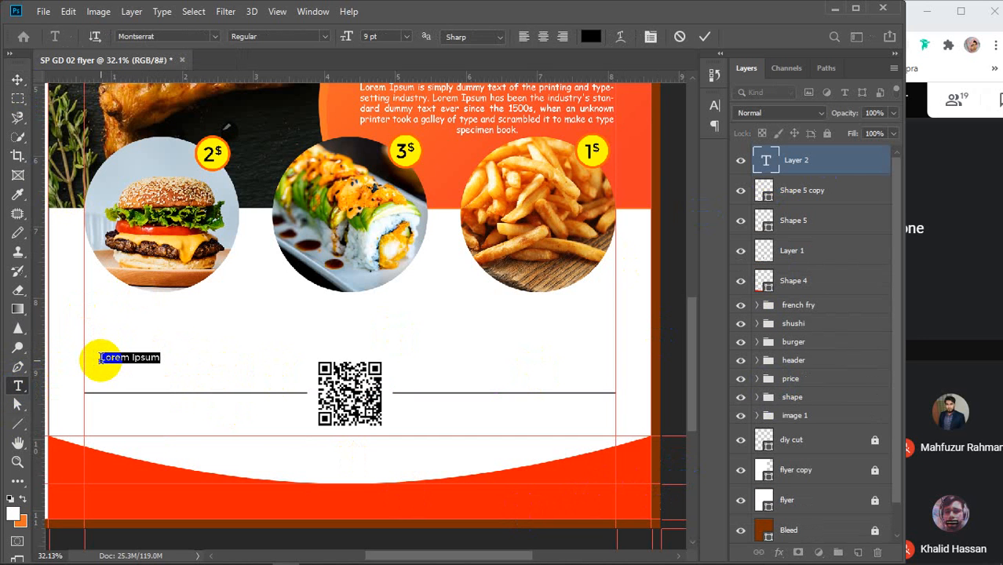
{"action": "left_click", "coordinate": [18, 80]}
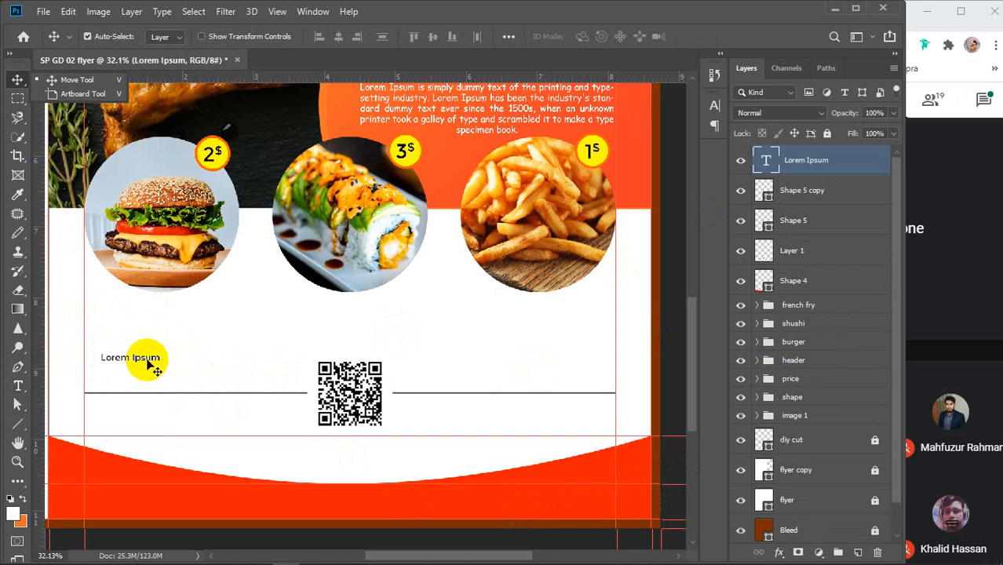
{"action": "left_click_drag", "start_coordinate": [150, 365], "coordinate": [181, 374]}
Step: Set the Lorem Ipsum text to Montserrat Bold and enlarge it past 24 pt until it nearly reaches the QR code
{"action": "left_click", "coordinate": [714, 105]}
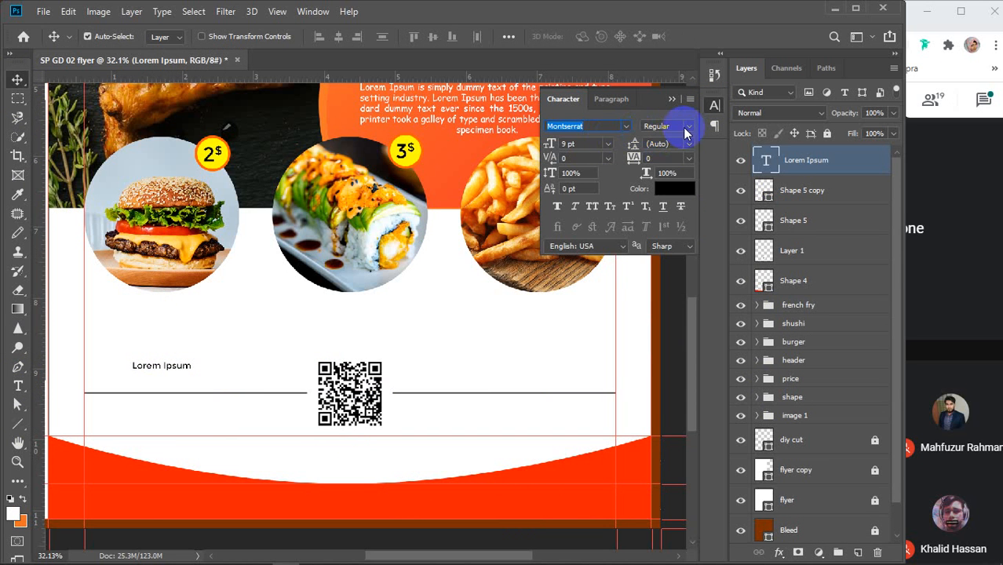
{"action": "left_click", "coordinate": [684, 127]}
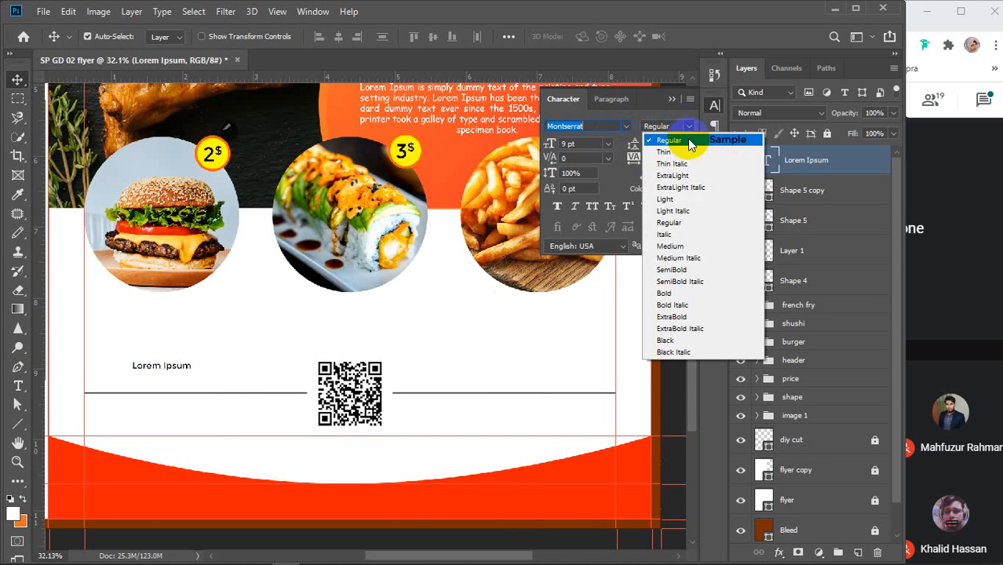
{"action": "left_click", "coordinate": [667, 292]}
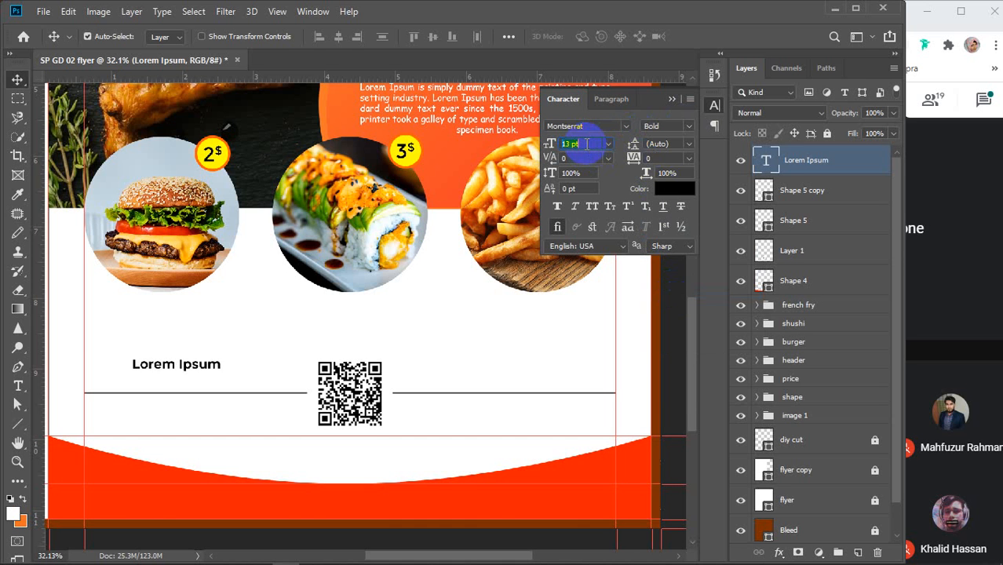
{"action": "scroll", "coordinate": [587, 144], "scroll_direction": "up", "scroll_amount": 4}
{"action": "scroll", "coordinate": [587, 149], "scroll_direction": "up", "scroll_amount": 2}
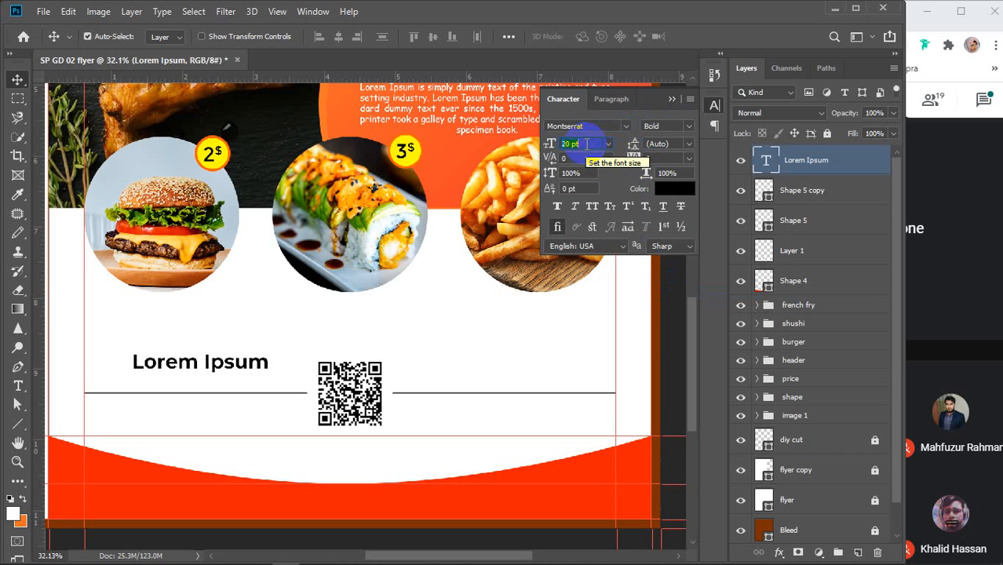
{"action": "scroll", "coordinate": [586, 144], "scroll_direction": "up", "scroll_amount": 4}
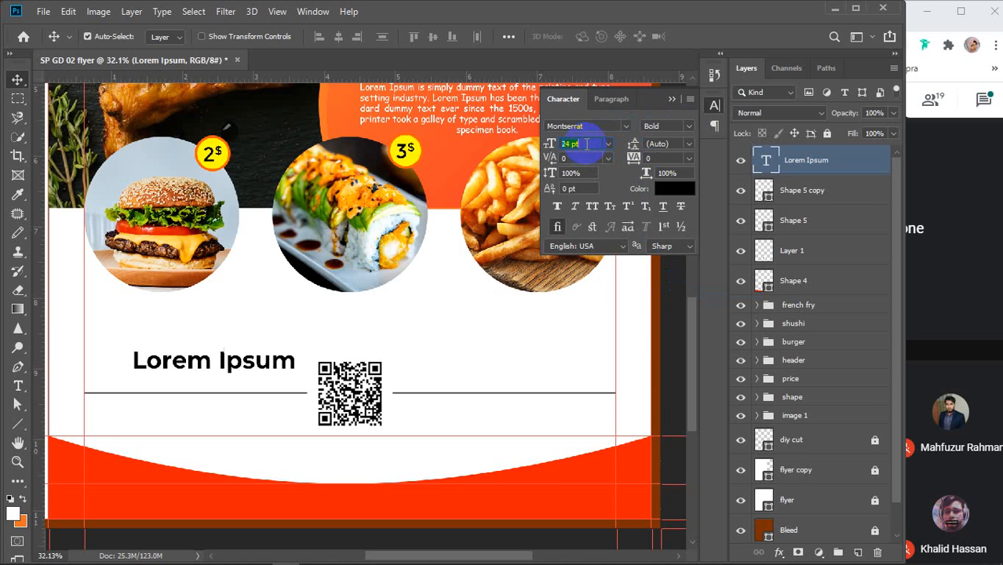
{"action": "left_click", "coordinate": [671, 98]}
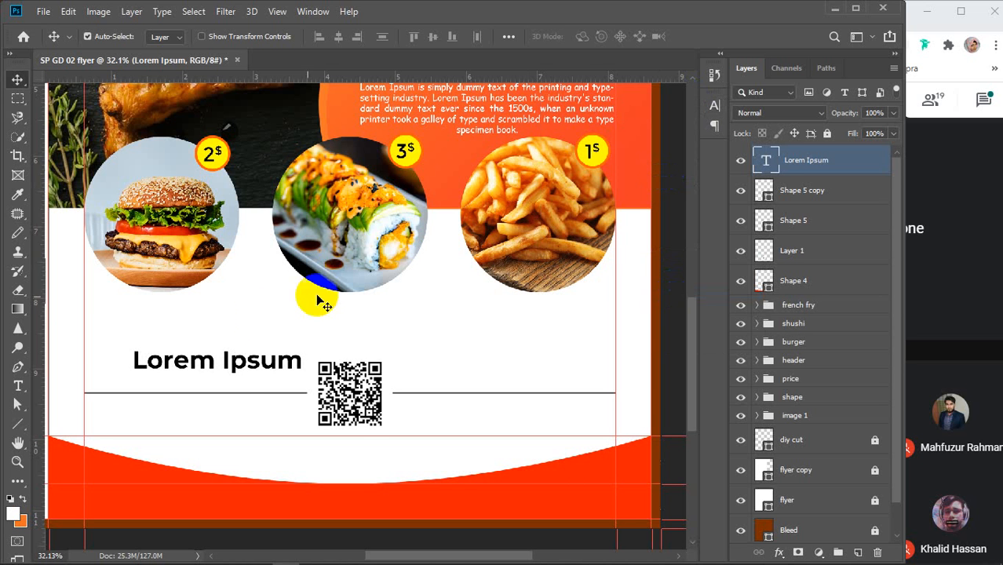
Step: Place the Lorem Ipsum text above the left line with a copy below it, and space all three evenly, level with the right line
{"action": "mouse_move", "coordinate": [270, 370]}
{"action": "left_mouse_down"}
{"action": "mouse_move", "coordinate": [252, 381]}
{"action": "mouse_move", "coordinate": [256, 419]}
{"action": "mouse_move", "coordinate": [255, 382]}
{"action": "left_mouse_up"}
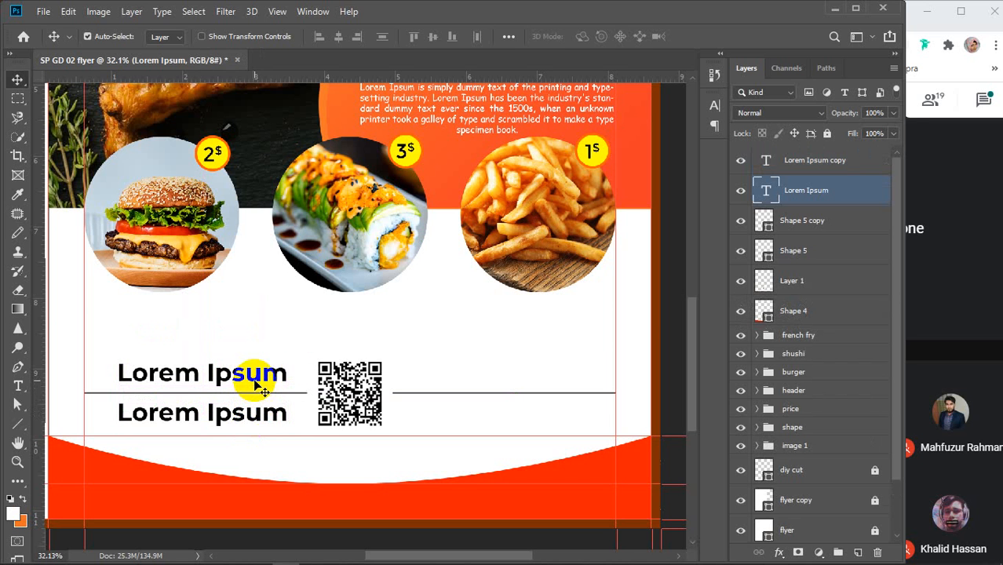
{"action": "left_click", "coordinate": [255, 393], "text": "shift"}
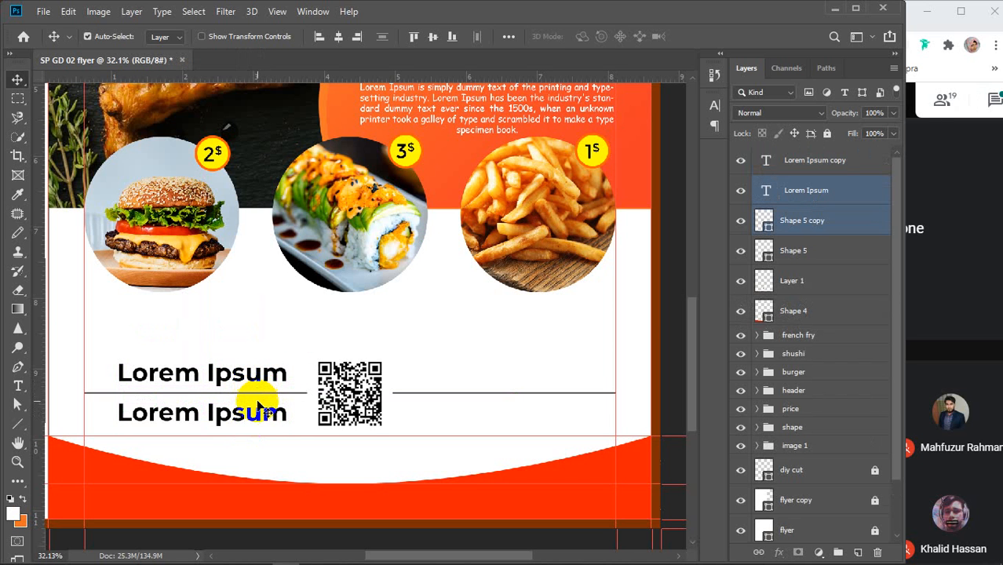
{"action": "left_click", "coordinate": [252, 420], "text": "shift"}
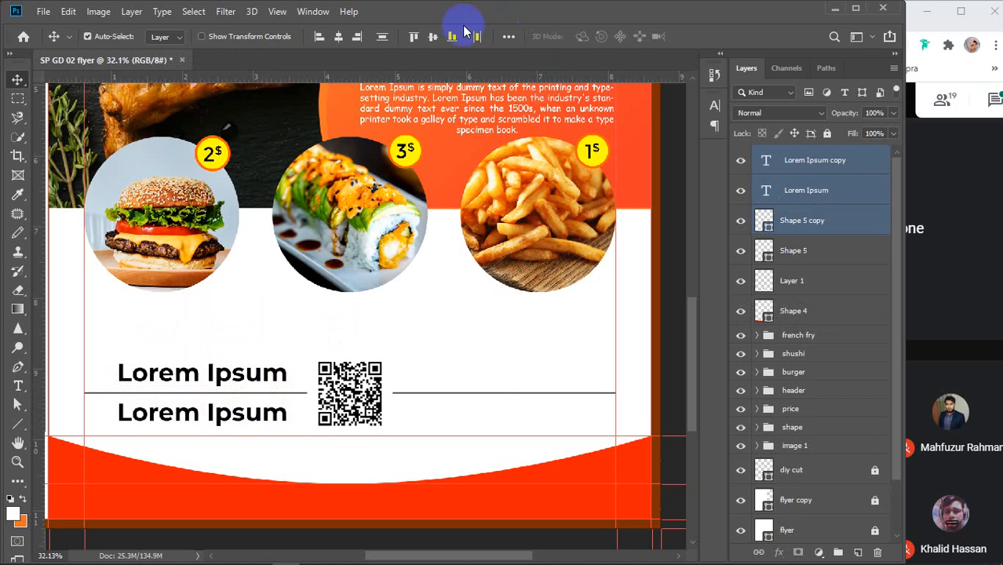
{"action": "left_click", "coordinate": [382, 45]}
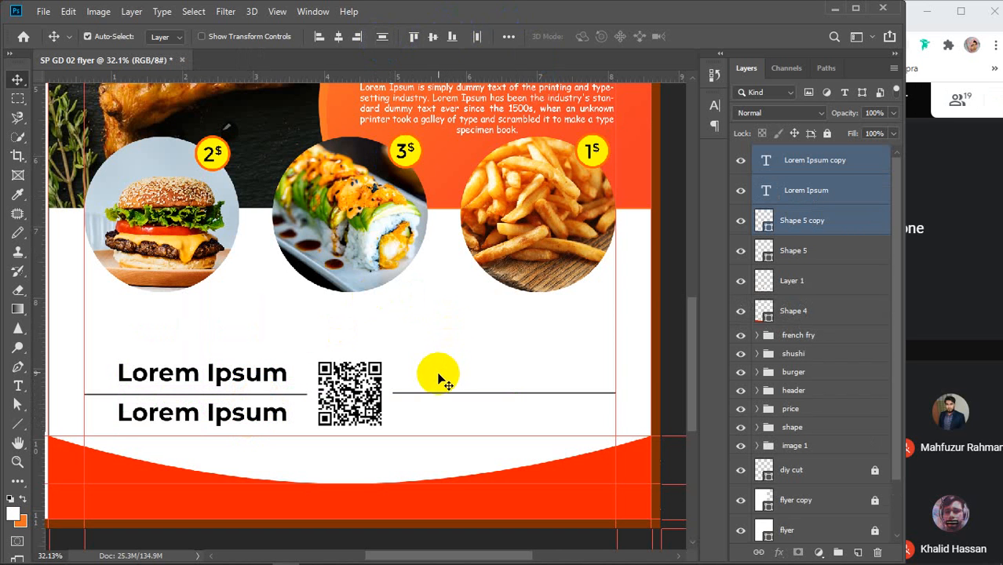
{"action": "key", "text": "Up"}
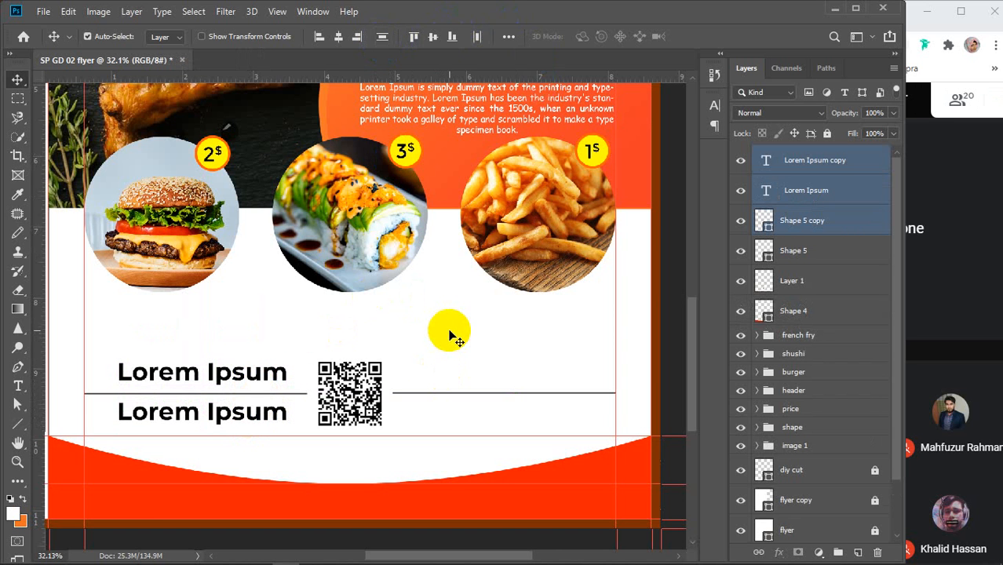
{"action": "key", "text": "Up"}
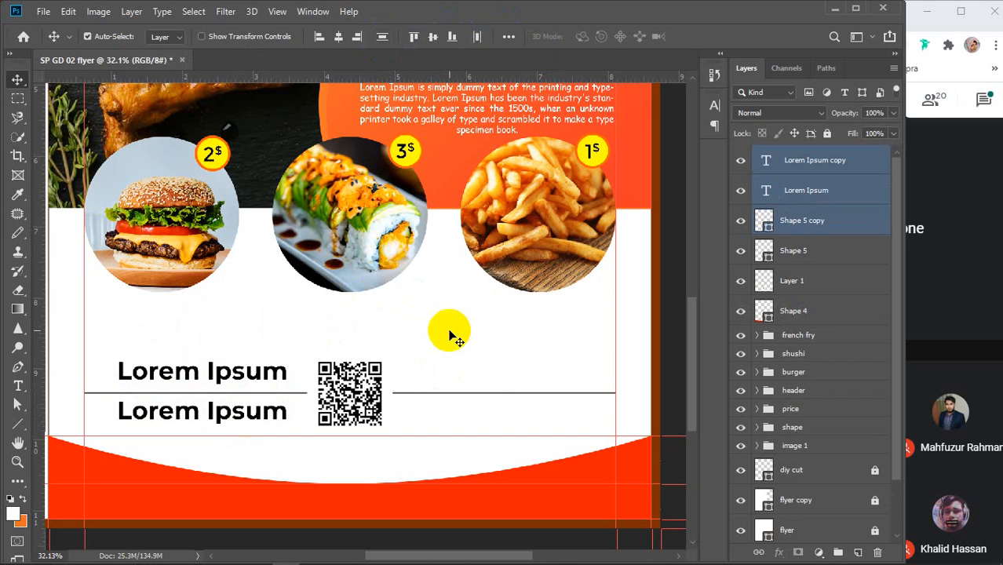
{"action": "left_click", "coordinate": [445, 333]}
Step: Duplicate both Lorem Ipsum texts and place the copies above and below the line right of the QR code
{"action": "left_click", "coordinate": [267, 380]}
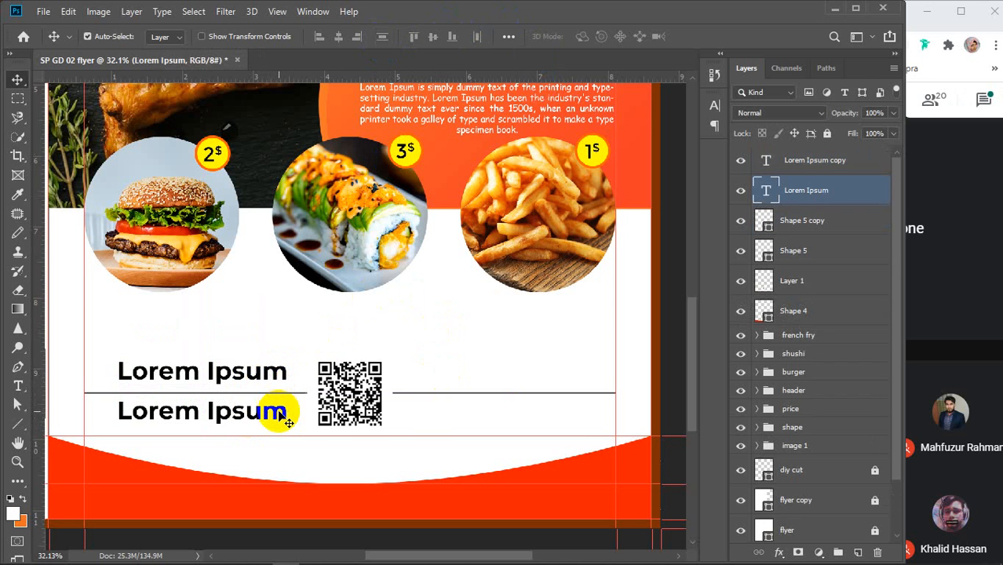
{"action": "left_click", "coordinate": [270, 412], "text": "shift"}
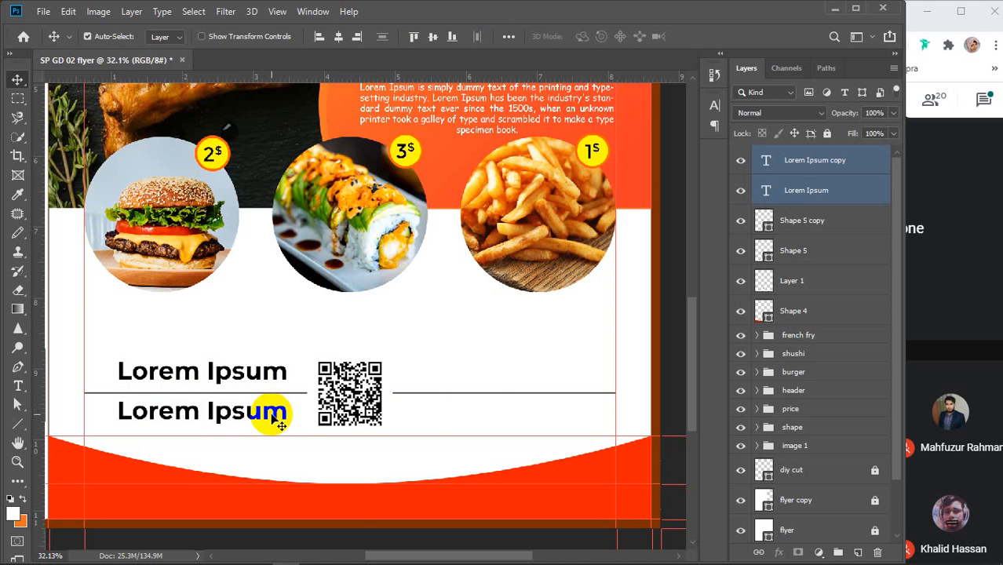
{"action": "left_click_drag", "start_coordinate": [273, 420], "coordinate": [564, 412]}
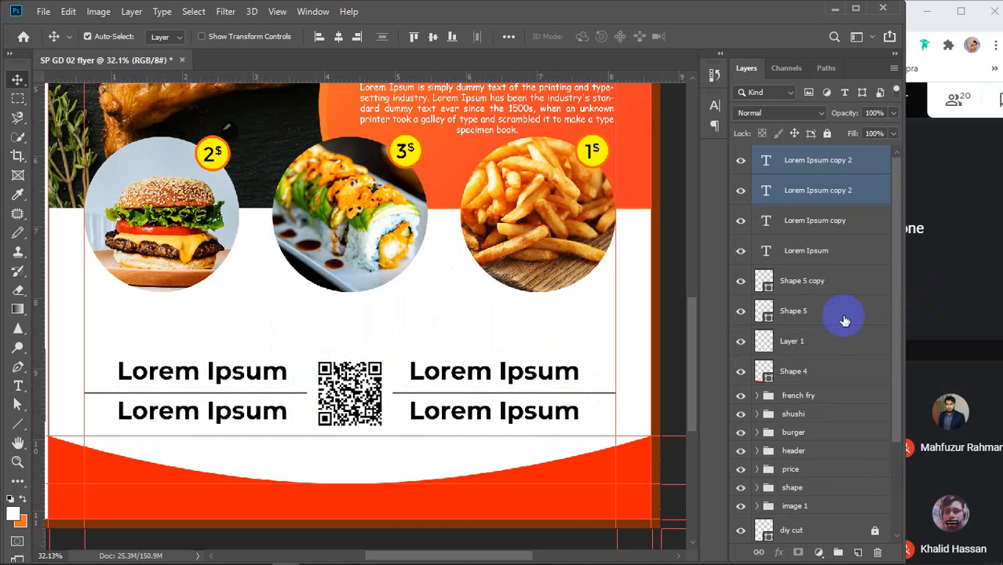
Step: Group all Lorem Ipsum texts, both lines, the QR code layer and the curved Shape 4, and name the group footer
{"action": "left_click", "coordinate": [816, 371], "text": "shift"}
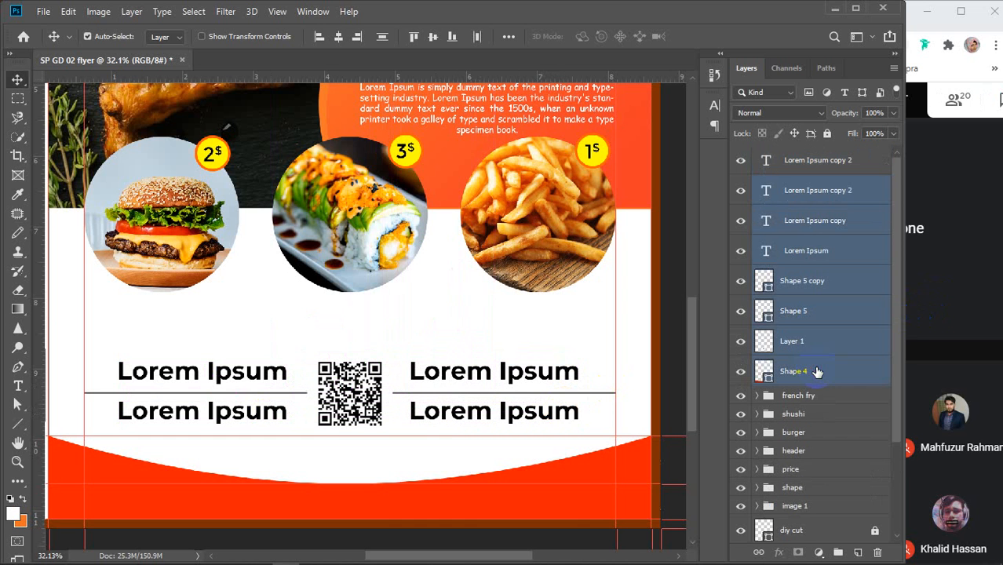
{"action": "left_click", "coordinate": [816, 167]}
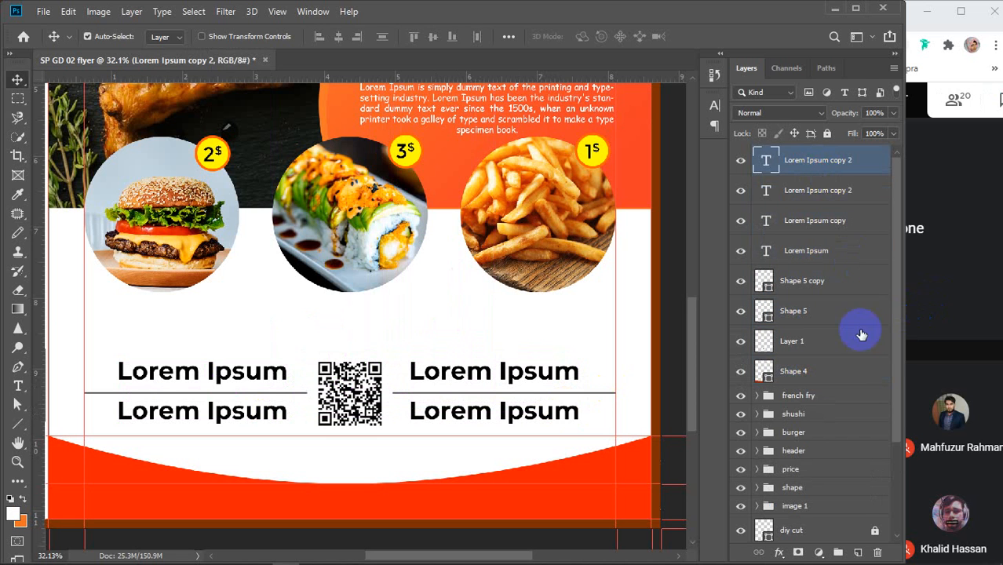
{"action": "left_click", "coordinate": [817, 376], "text": "shift"}
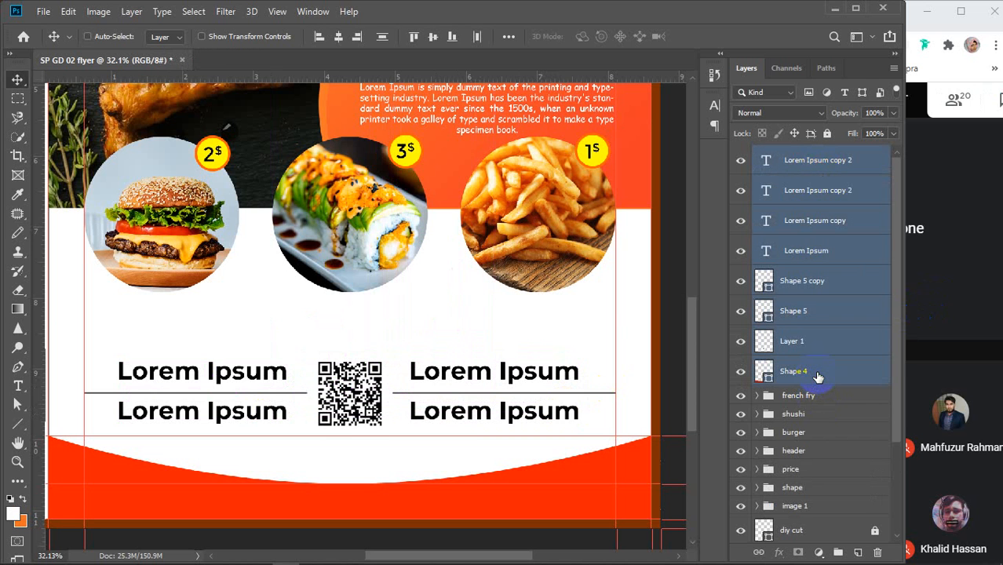
{"action": "key", "text": "ctrl+g"}
{"action": "left_click", "coordinate": [796, 162]}
{"action": "double_click", "coordinate": [796, 155]}
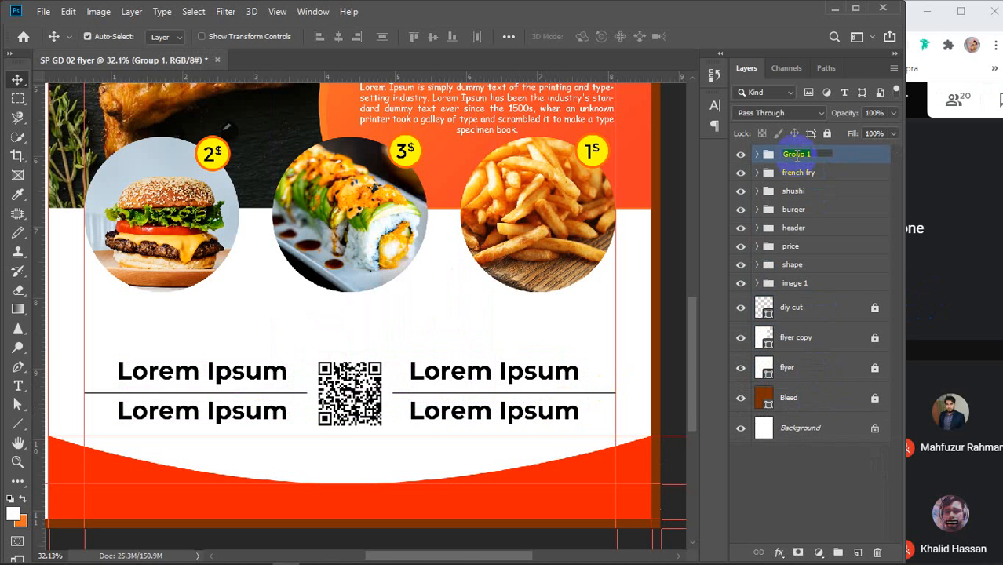
{"action": "type", "text": "footer"}
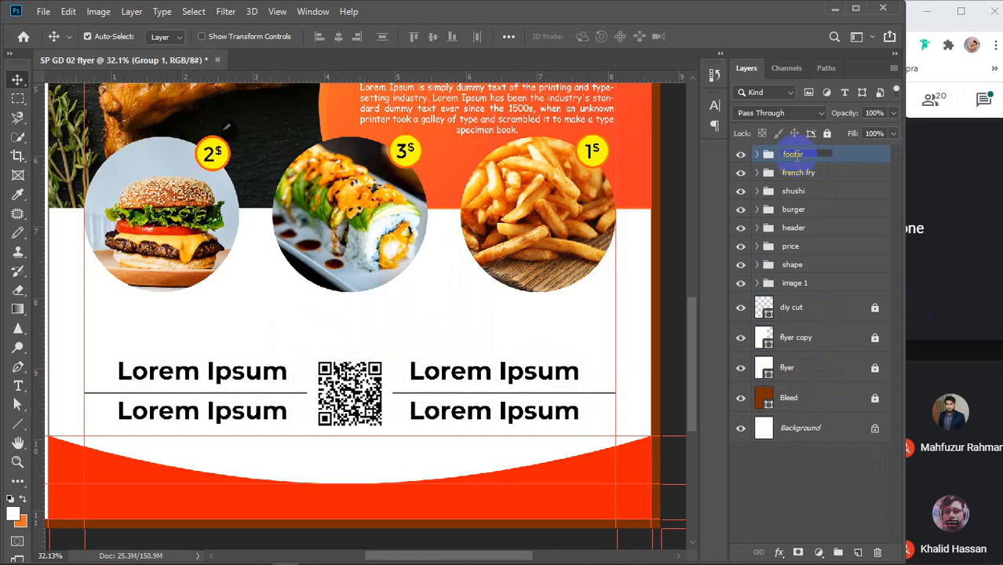
{"action": "key", "text": "Return"}
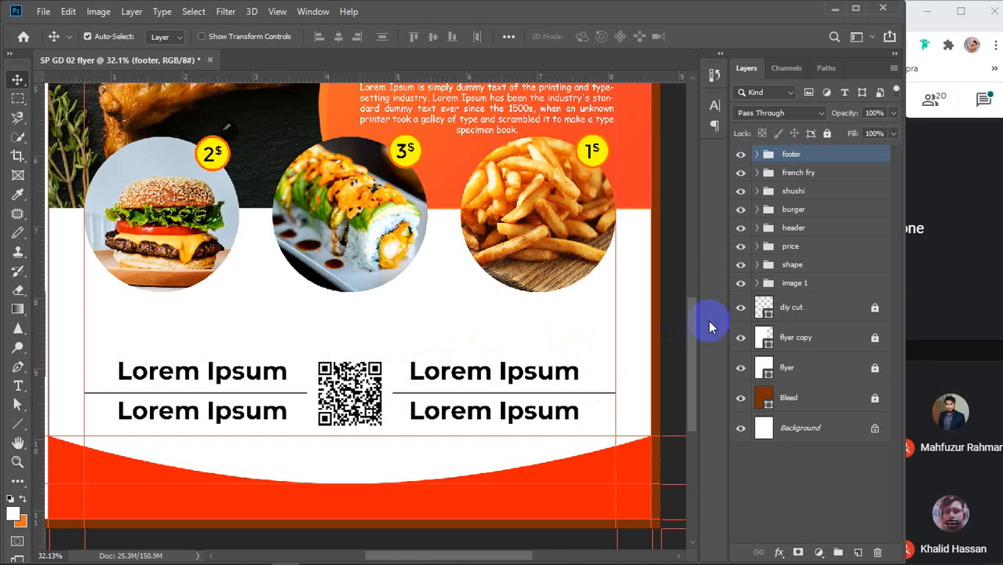
Step: Try nudging the whole footer group slightly down, and move it back up
{"action": "key", "text": "Down"}
{"action": "key", "text": "Down"}
{"action": "key", "text": "Down"}
{"action": "key", "text": "Down"}
{"action": "key", "text": "Down"}
{"action": "key", "text": "Down"}
{"action": "key", "text": "Down"}
{"action": "key", "text": "Down"}
{"action": "key", "text": "Down"}
{"action": "key", "text": "Down"}
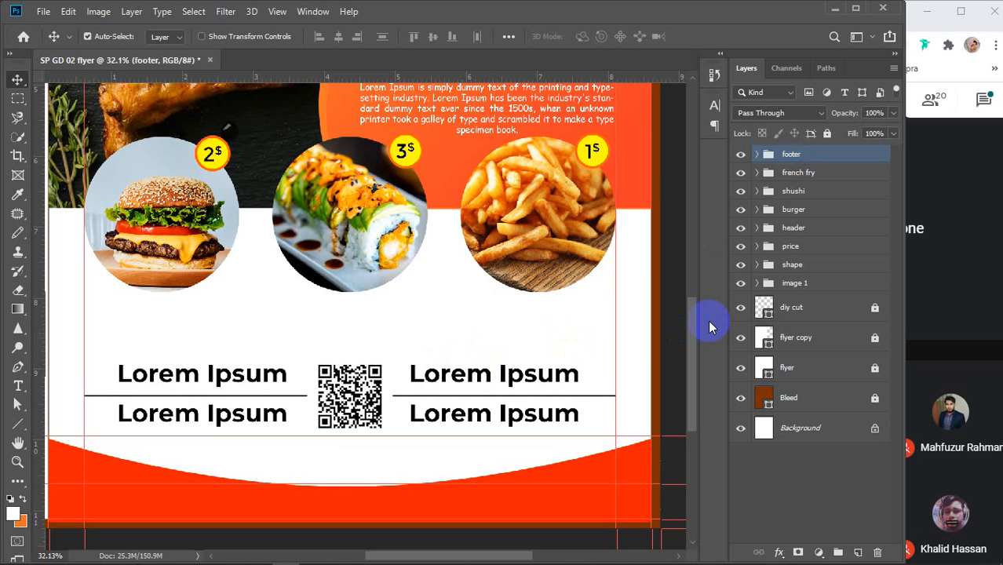
{"action": "key", "text": "shift+Up"}
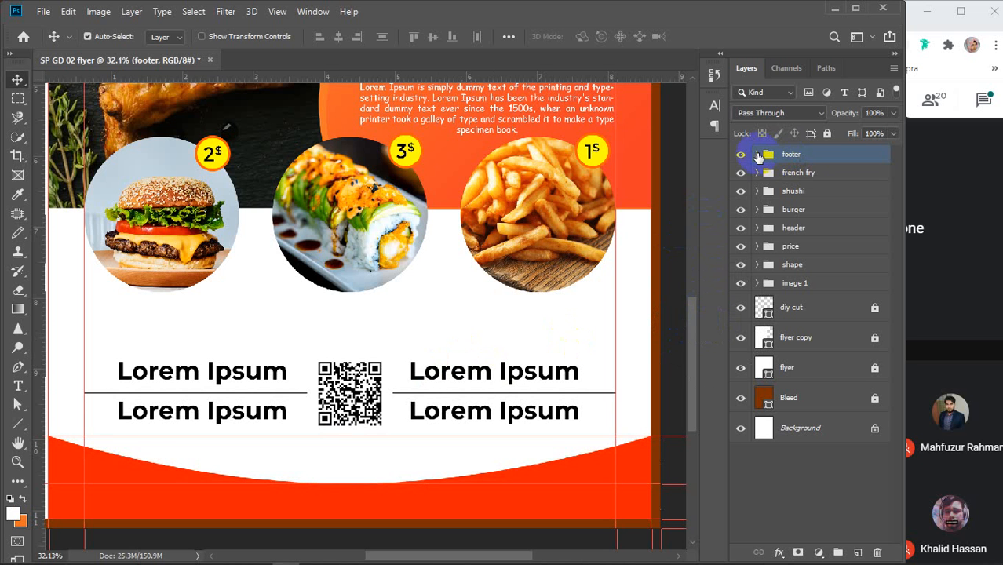
Step: Try nudging only the footer's texts, lines and QR code down without the curved shape, and move them back
{"action": "left_click", "coordinate": [758, 154]}
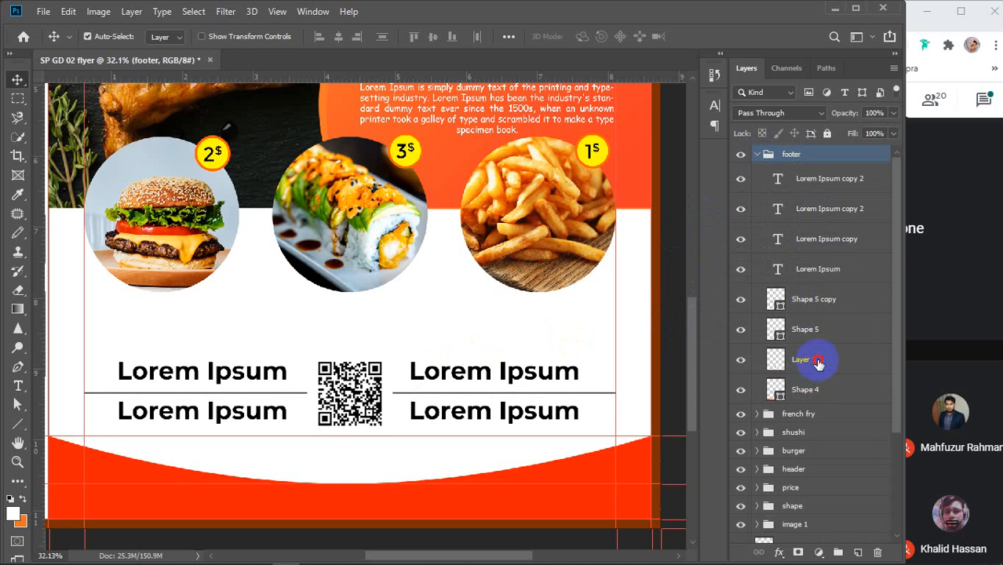
{"action": "left_click", "coordinate": [820, 359]}
{"action": "left_click", "coordinate": [816, 187], "text": "shift"}
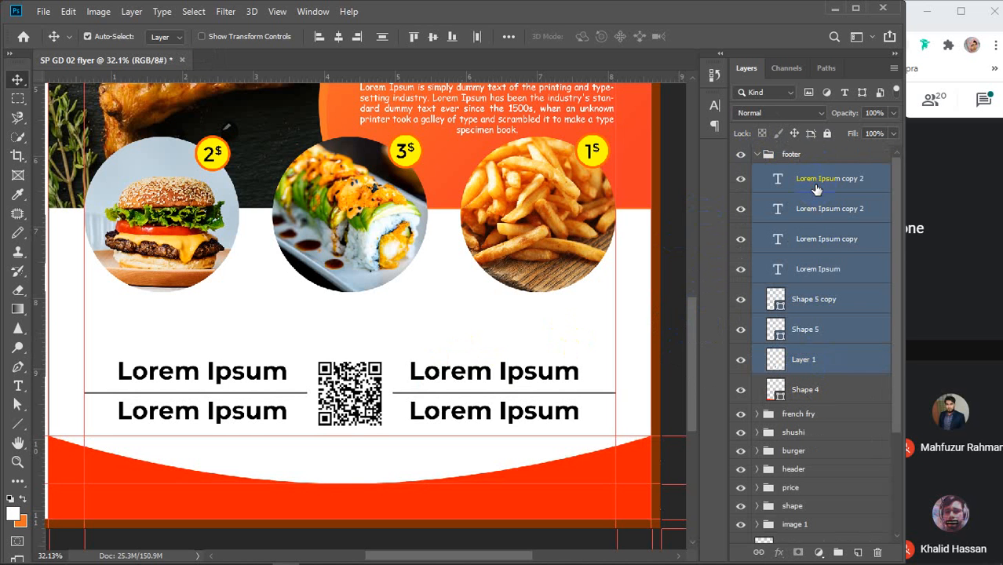
{"action": "key", "text": "Down"}
{"action": "key", "text": "Down"}
{"action": "key", "text": "Down"}
{"action": "key", "text": "Down"}
{"action": "key", "text": "Down"}
{"action": "key", "text": "Down"}
{"action": "key", "text": "Up"}
{"action": "key", "text": "Up"}
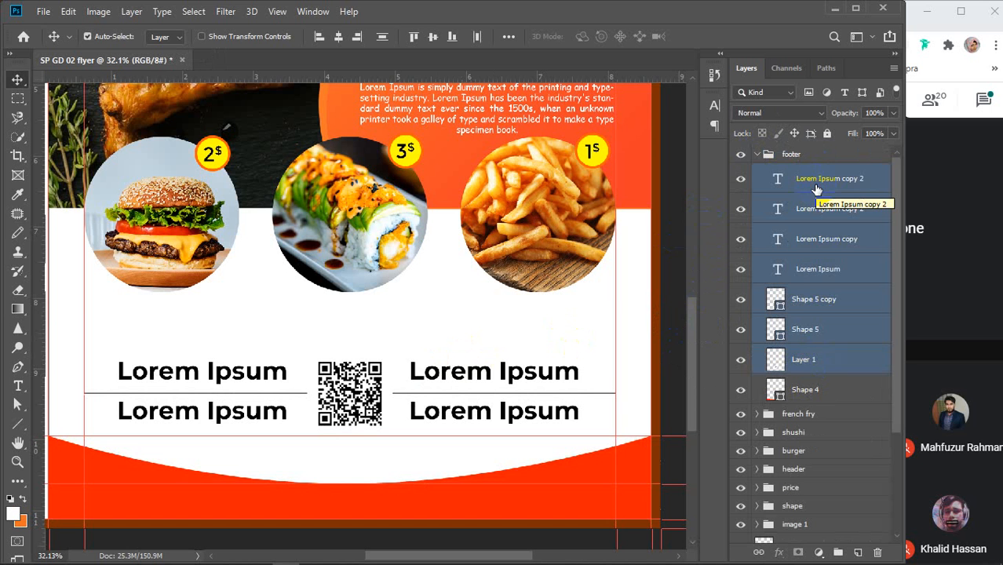
{"action": "left_click", "coordinate": [775, 299]}
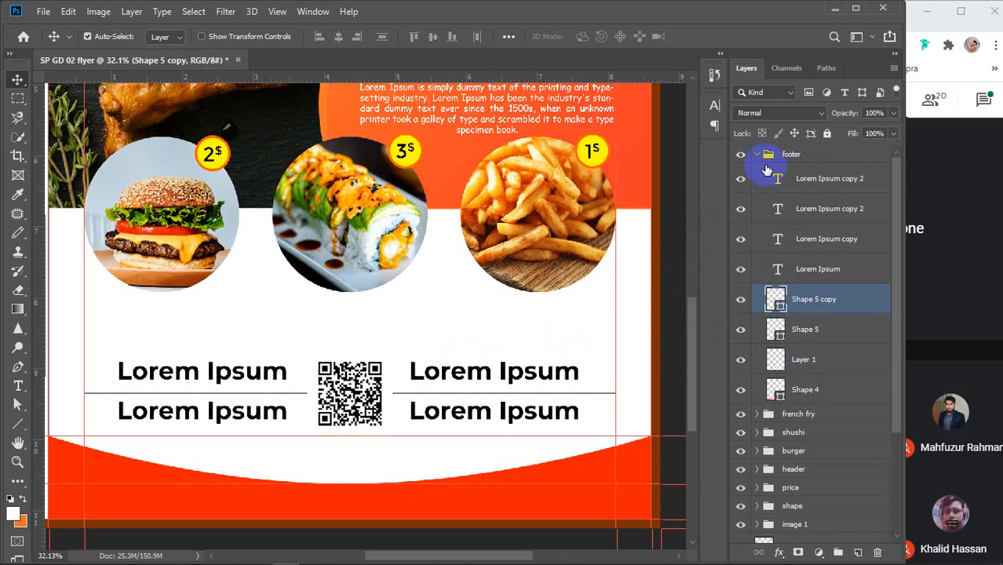
{"action": "left_click", "coordinate": [757, 155]}
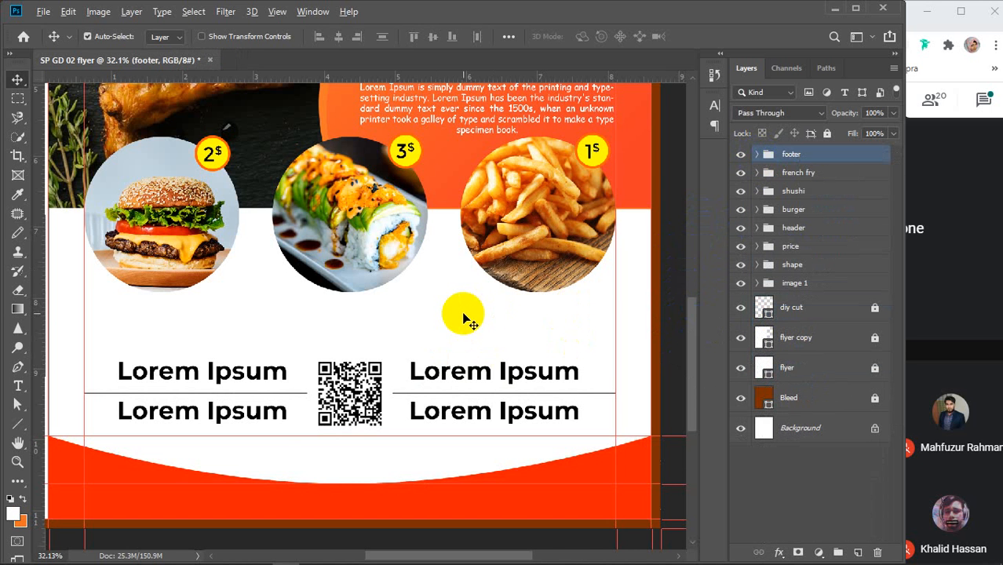
Step: Check what the header and price groups contain by toggling their visibility, and move the price group into the header group
{"action": "scroll", "coordinate": [459, 314], "scroll_direction": "down", "scroll_amount": 3}
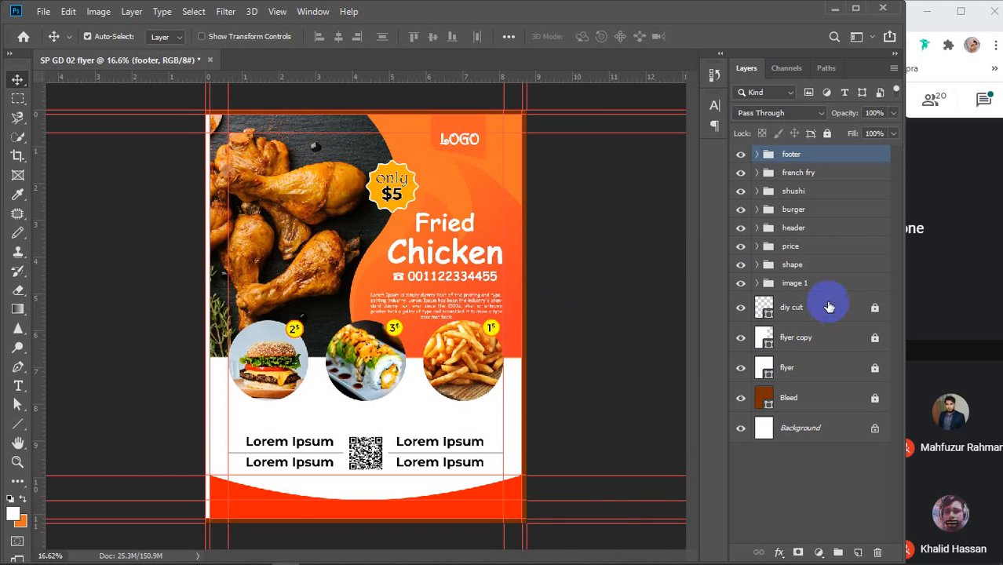
{"action": "left_click", "coordinate": [812, 228]}
{"action": "left_click", "coordinate": [741, 228]}
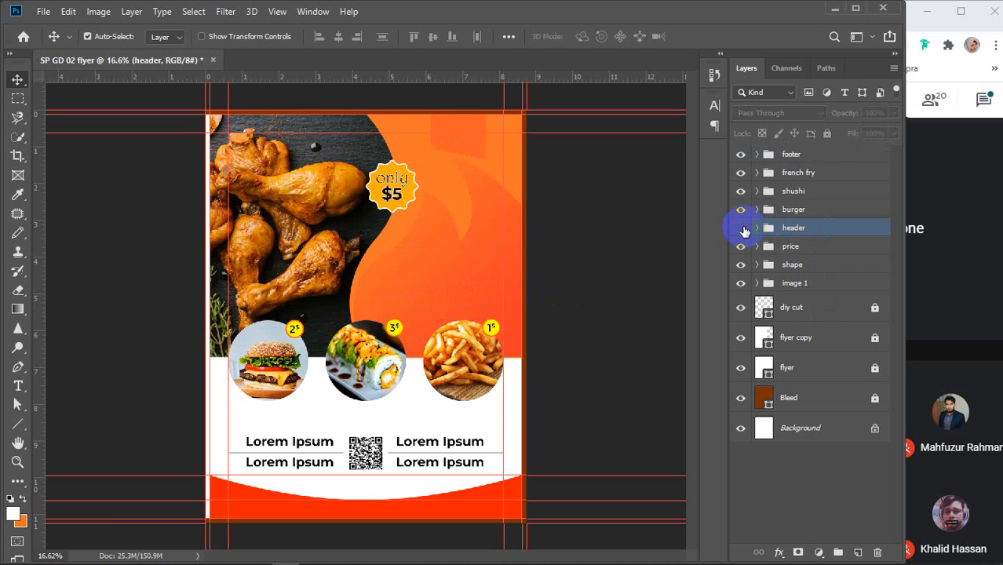
{"action": "left_click", "coordinate": [741, 229]}
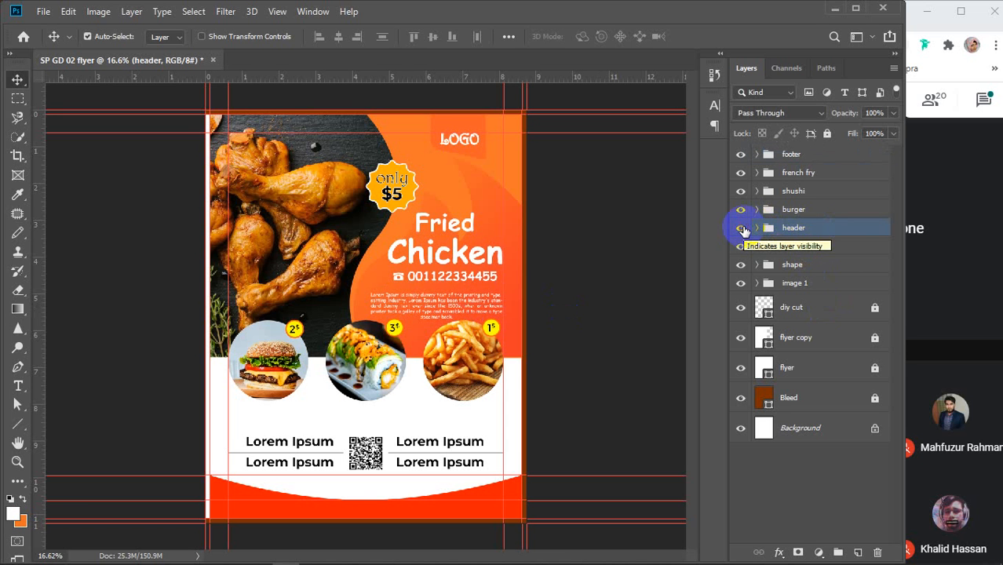
{"action": "left_click", "coordinate": [740, 248]}
{"action": "left_click", "coordinate": [741, 247]}
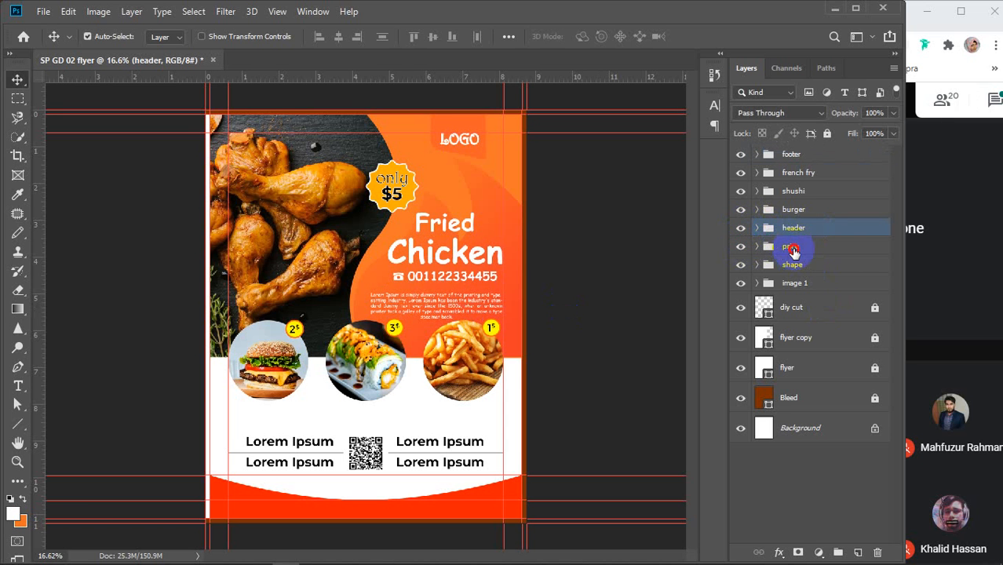
{"action": "left_click", "coordinate": [794, 250]}
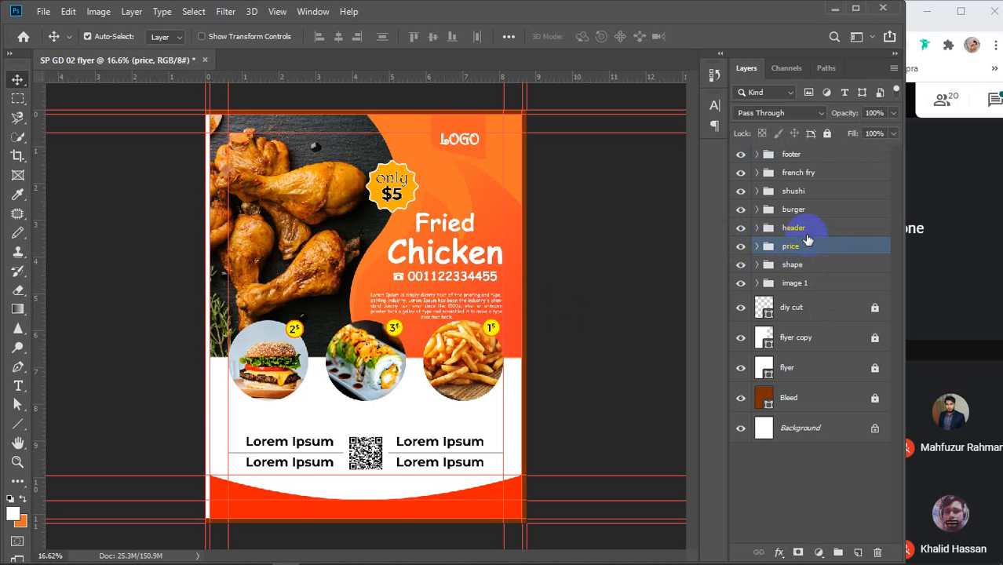
{"action": "mouse_move", "coordinate": [808, 239]}
{"action": "left_mouse_down"}
{"action": "mouse_move", "coordinate": [796, 230]}
{"action": "mouse_move", "coordinate": [808, 227]}
{"action": "mouse_move", "coordinate": [799, 232]}
{"action": "left_mouse_up"}
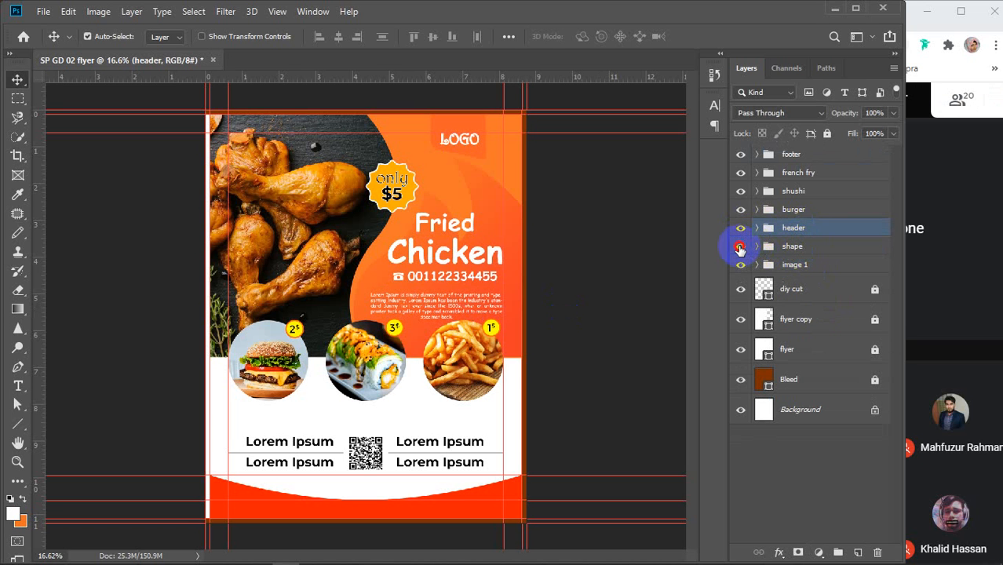
Step: Move the shape group into the header group and place it beneath the LOGO text layer
{"action": "left_click", "coordinate": [741, 248]}
{"action": "left_click", "coordinate": [740, 248]}
{"action": "left_click", "coordinate": [804, 248]}
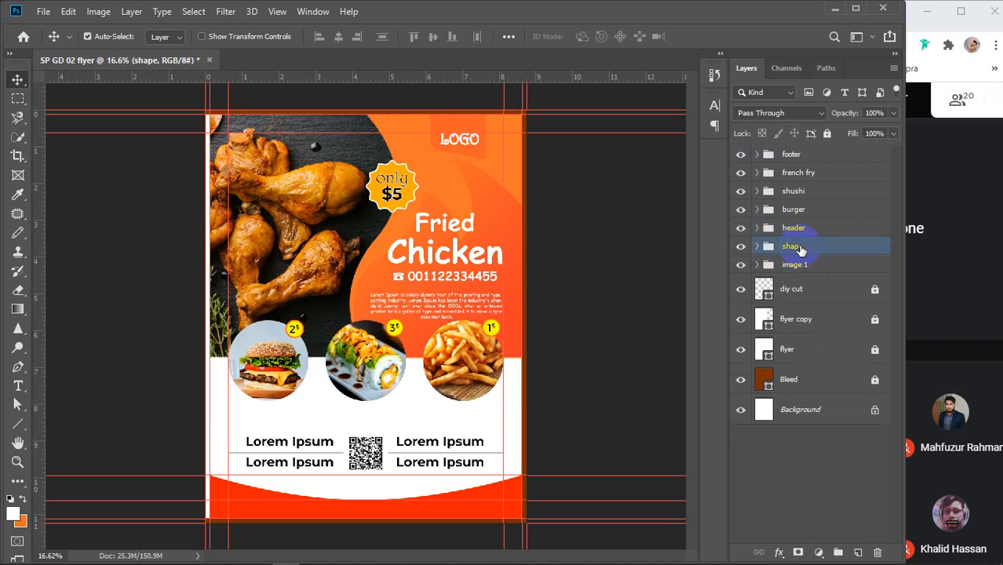
{"action": "left_click_drag", "start_coordinate": [819, 249], "coordinate": [817, 230]}
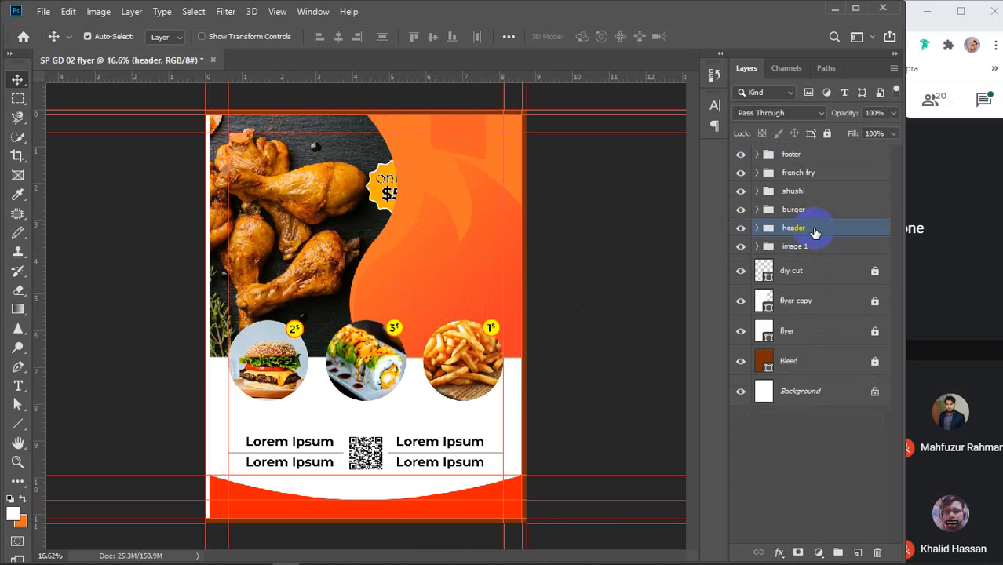
{"action": "left_click", "coordinate": [756, 228]}
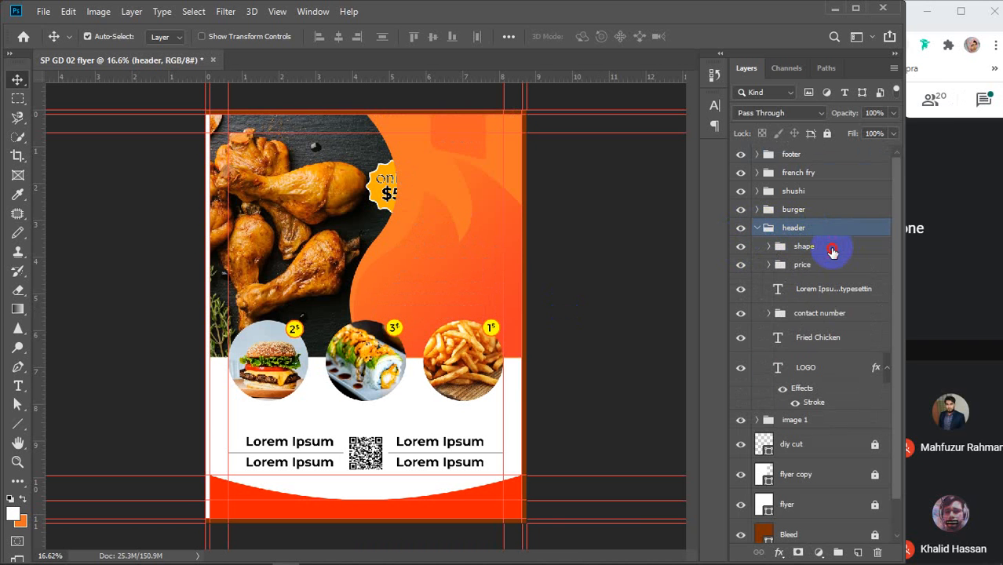
{"action": "left_click", "coordinate": [828, 249]}
{"action": "left_click_drag", "start_coordinate": [827, 249], "coordinate": [823, 412]}
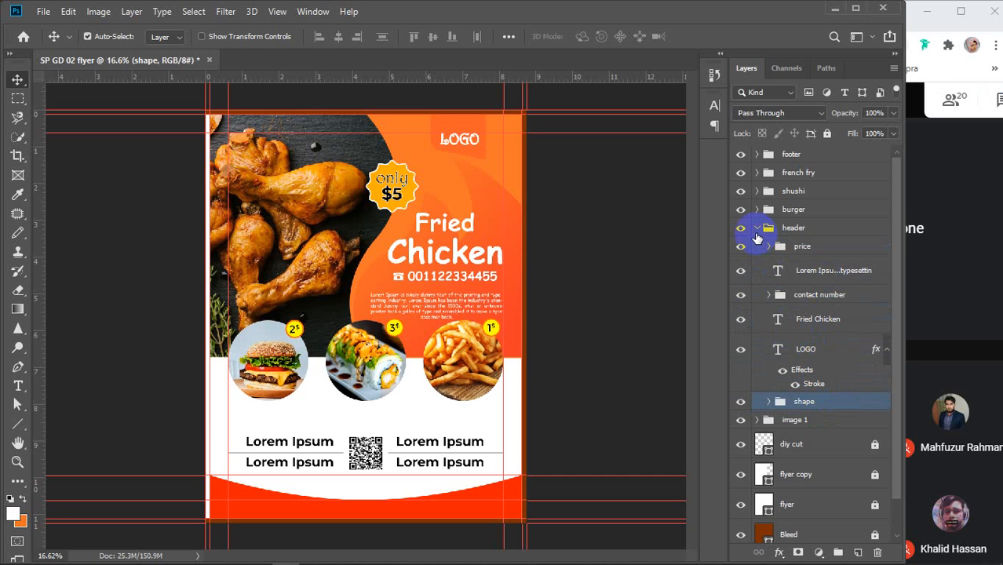
Step: Move the image 1 group into the header group, directly beneath the shape group, and collapse the header group
{"action": "left_click", "coordinate": [819, 420]}
{"action": "left_click", "coordinate": [740, 420]}
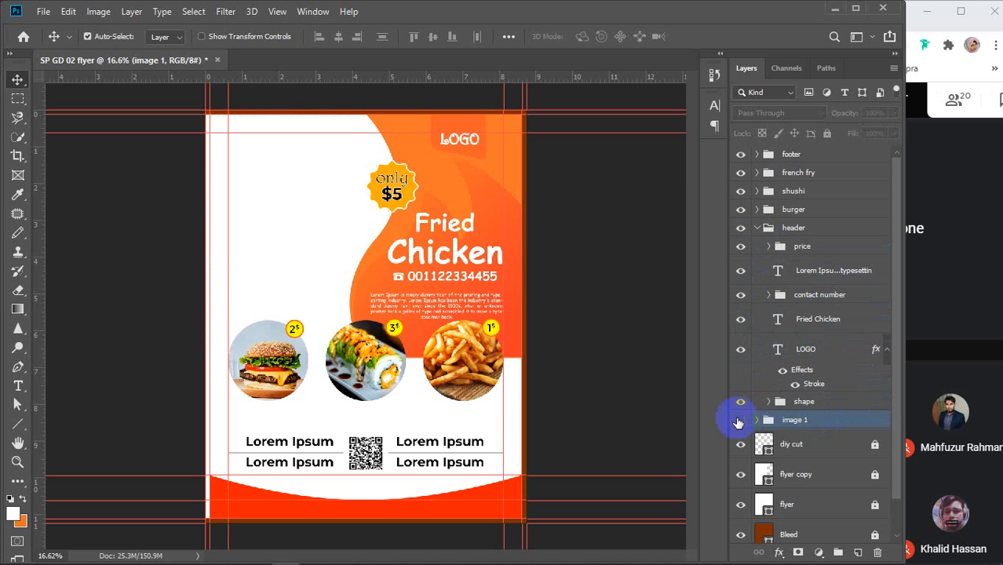
{"action": "left_click", "coordinate": [740, 419]}
{"action": "left_click_drag", "start_coordinate": [814, 418], "coordinate": [814, 404]}
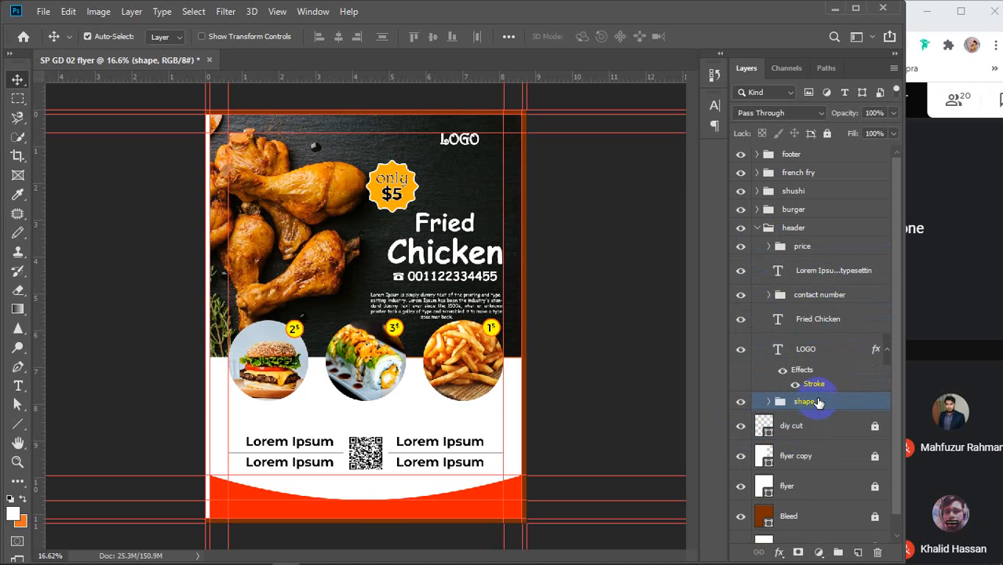
{"action": "key", "text": "ctrl+z"}
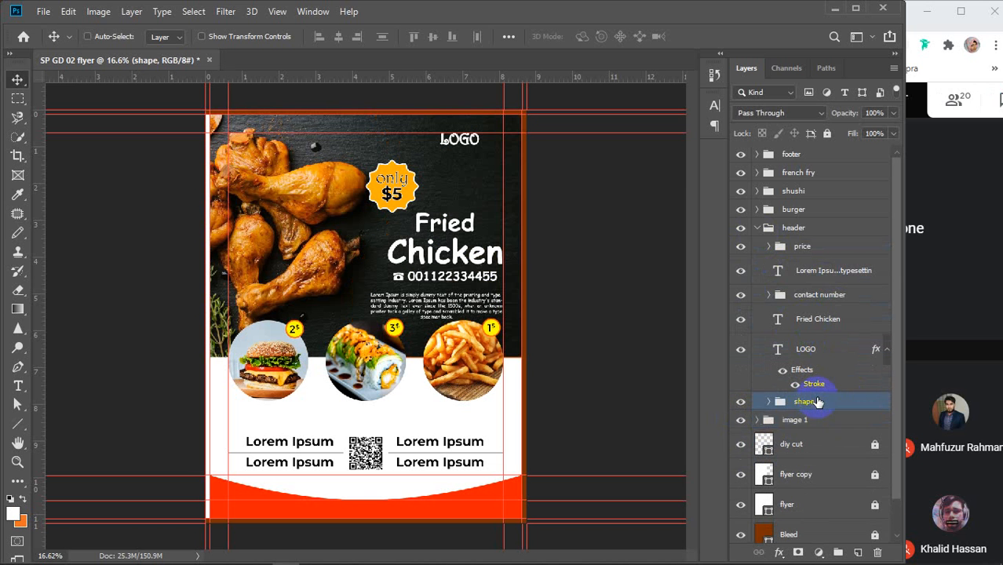
{"action": "mouse_move", "coordinate": [817, 419]}
{"action": "left_mouse_down"}
{"action": "mouse_move", "coordinate": [812, 410]}
{"action": "mouse_move", "coordinate": [823, 414]}
{"action": "left_mouse_up"}
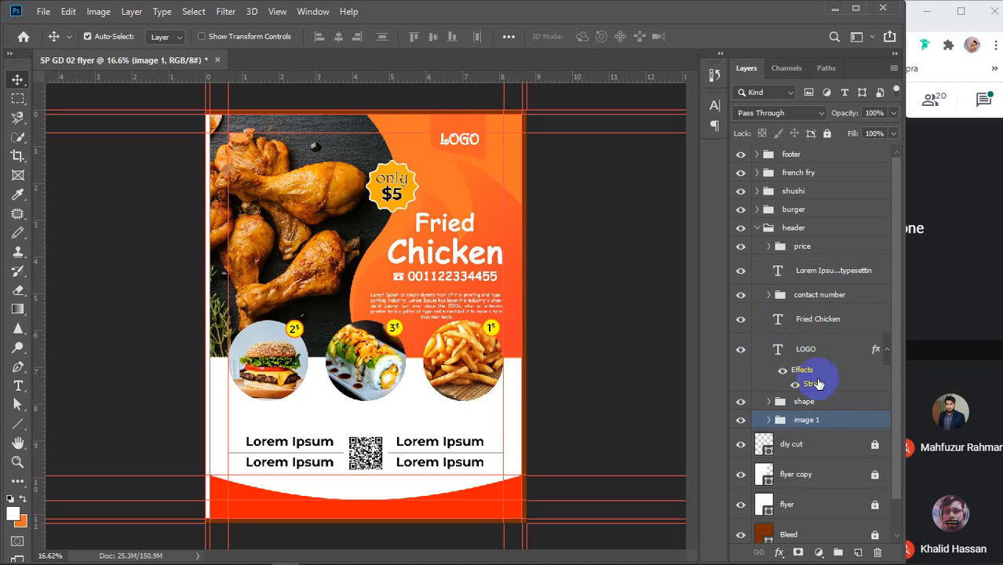
{"action": "left_click", "coordinate": [755, 228]}
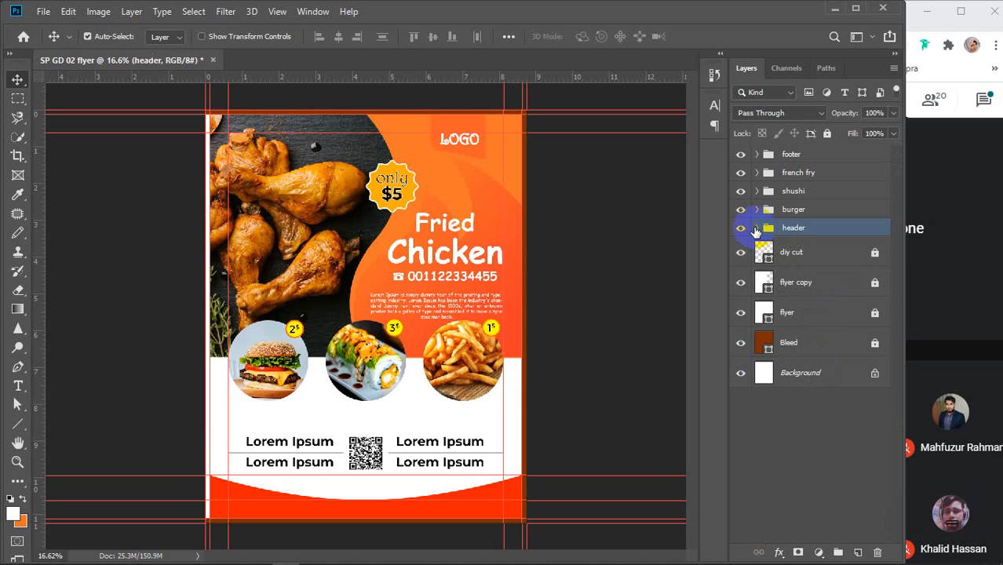
Step: Check the header, burger and shushi groups by toggling their visibility, and hide the french fry group
{"action": "left_click", "coordinate": [739, 229]}
{"action": "left_click", "coordinate": [738, 229]}
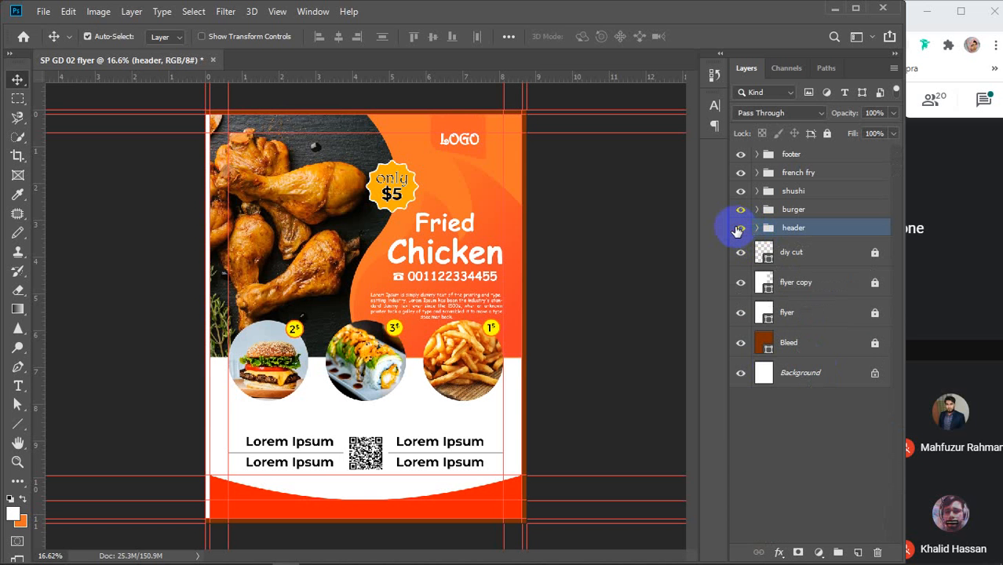
{"action": "left_click", "coordinate": [739, 211]}
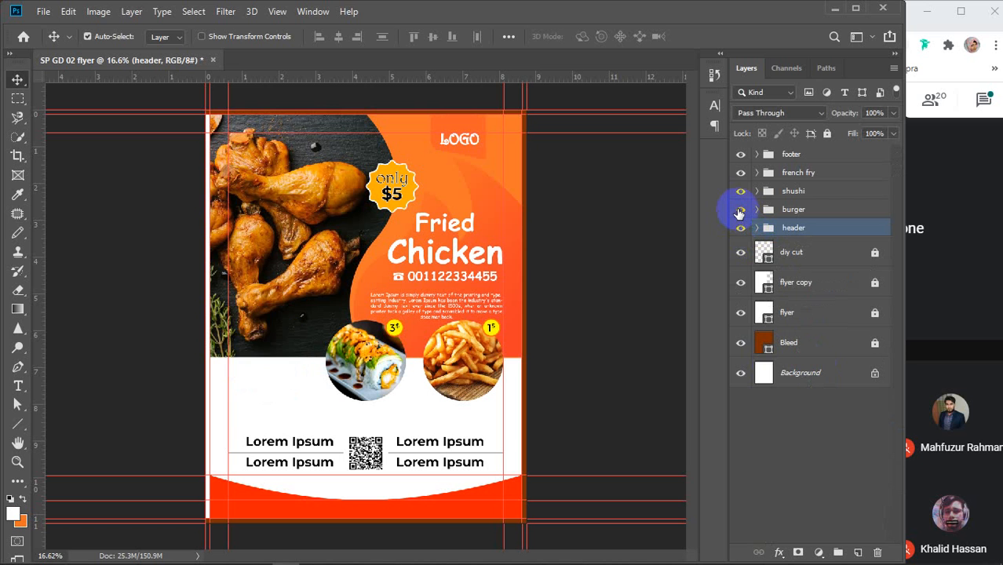
{"action": "left_click", "coordinate": [739, 211]}
{"action": "left_click", "coordinate": [739, 192]}
{"action": "left_click", "coordinate": [739, 193]}
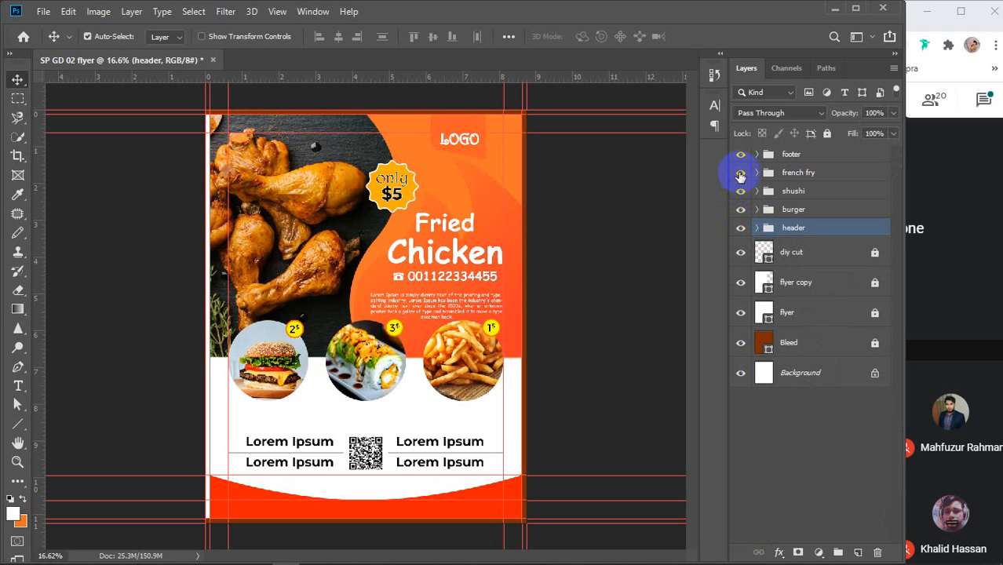
{"action": "left_click", "coordinate": [739, 175]}
{"action": "left_click", "coordinate": [833, 211]}
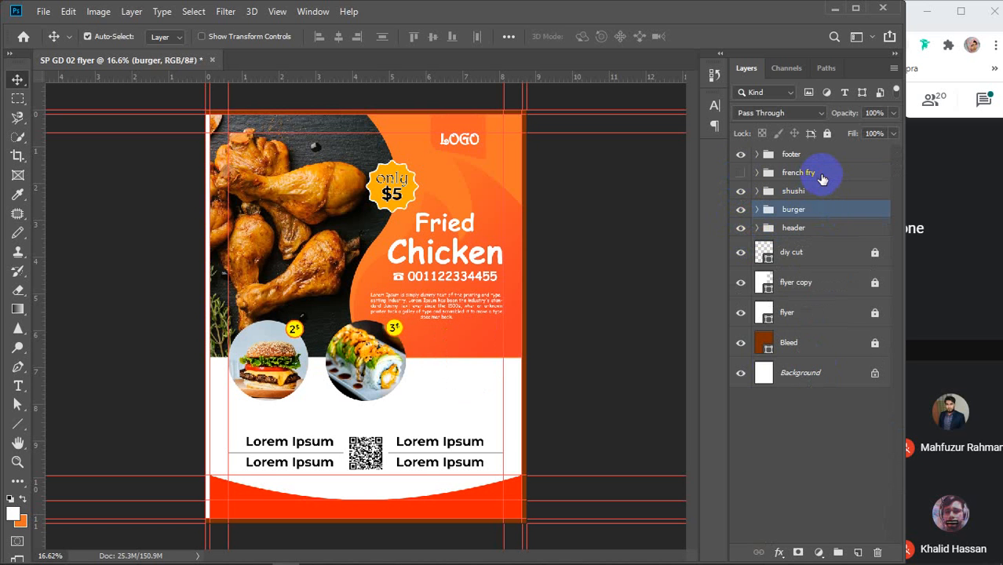
{"action": "left_click", "coordinate": [820, 177], "text": "shift"}
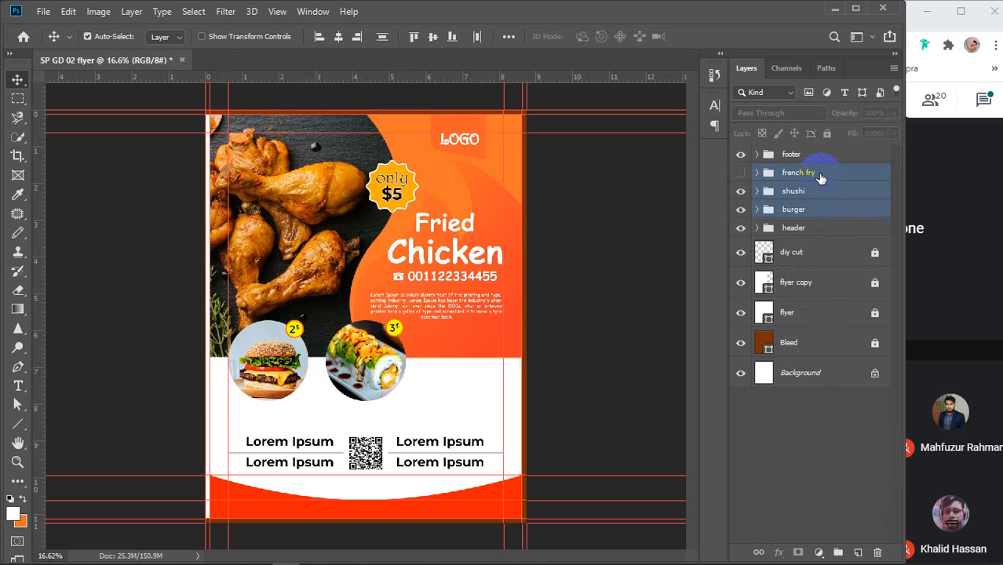
{"action": "key", "text": "ctrl+g"}
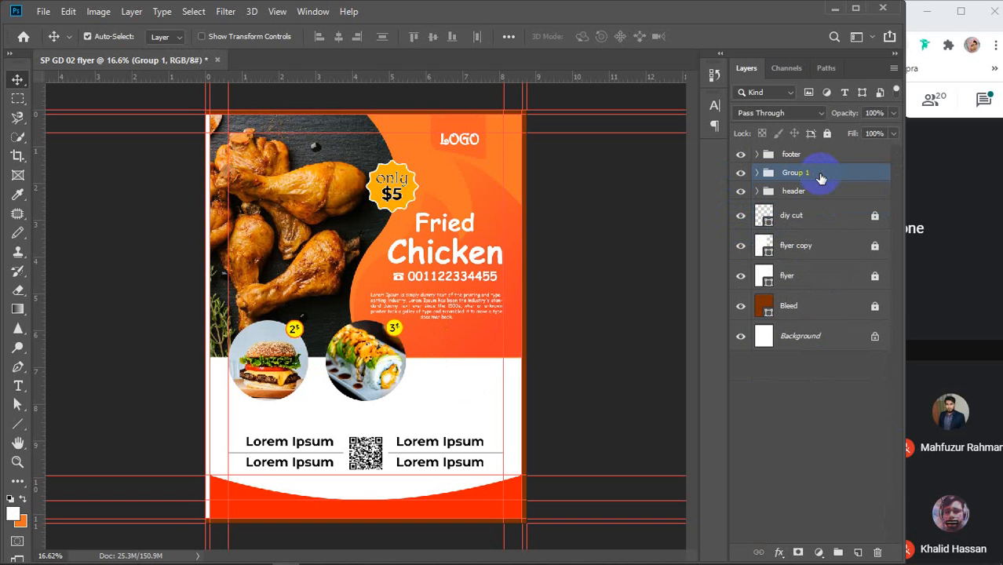
{"action": "double_click", "coordinate": [795, 174]}
{"action": "type", "text": "body"}
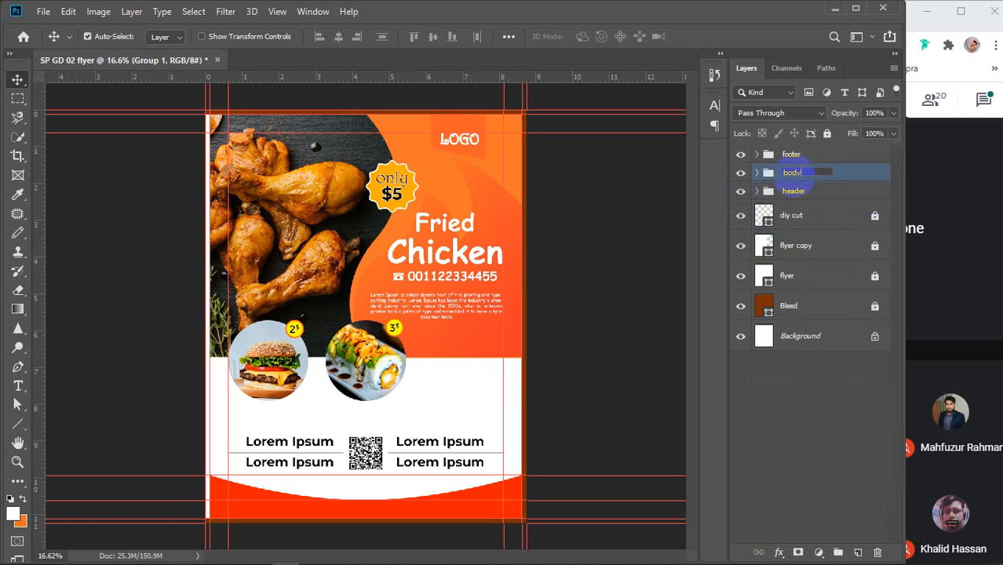
{"action": "key", "text": "Return"}
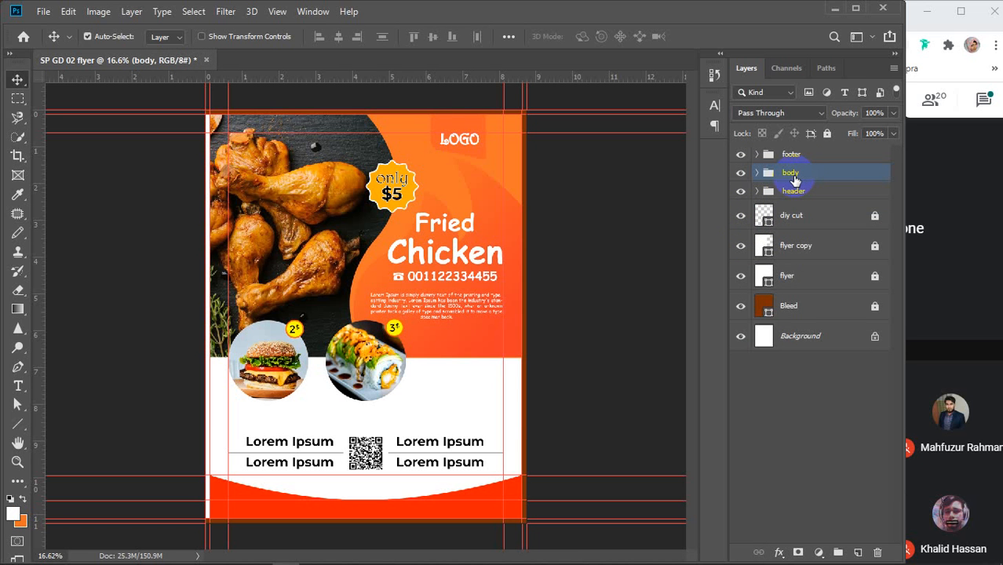
{"action": "key", "text": "ctrl+z"}
{"action": "key", "text": "ctrl+z"}
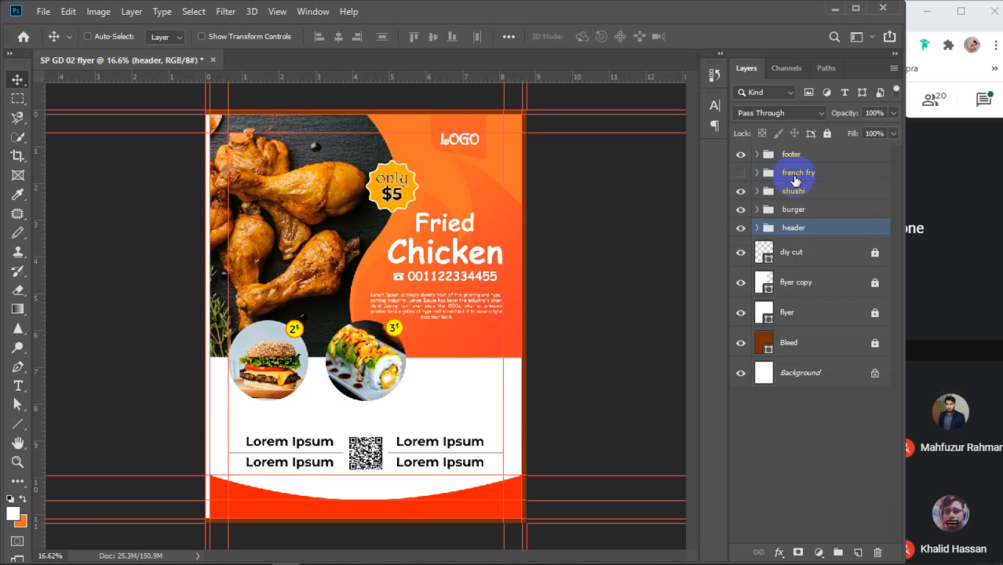
Step: Show the french fry group, then combine the french fry, shushi and burger groups into one group named body
{"action": "left_click", "coordinate": [740, 171]}
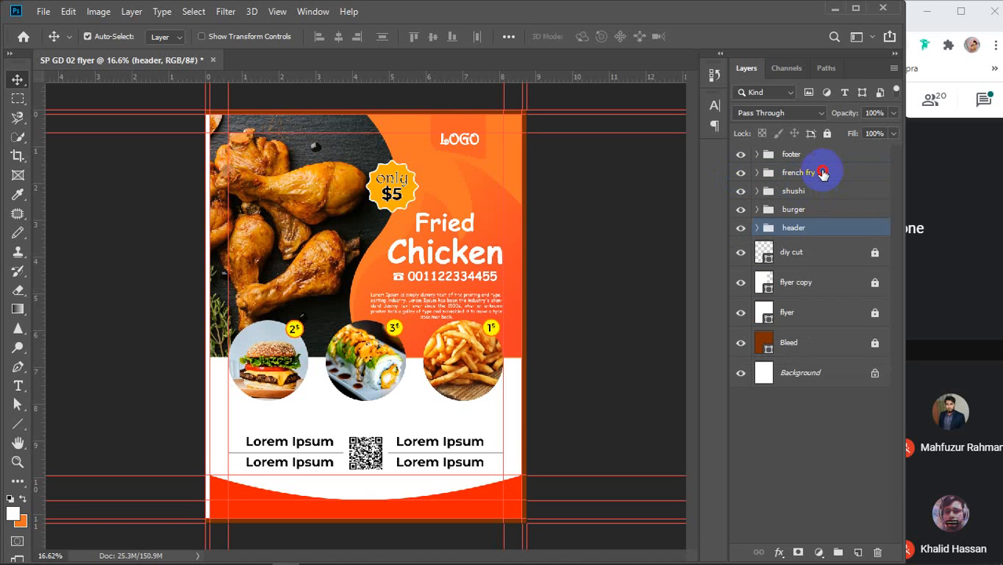
{"action": "left_click", "coordinate": [822, 173]}
{"action": "left_click", "coordinate": [824, 192], "text": "shift"}
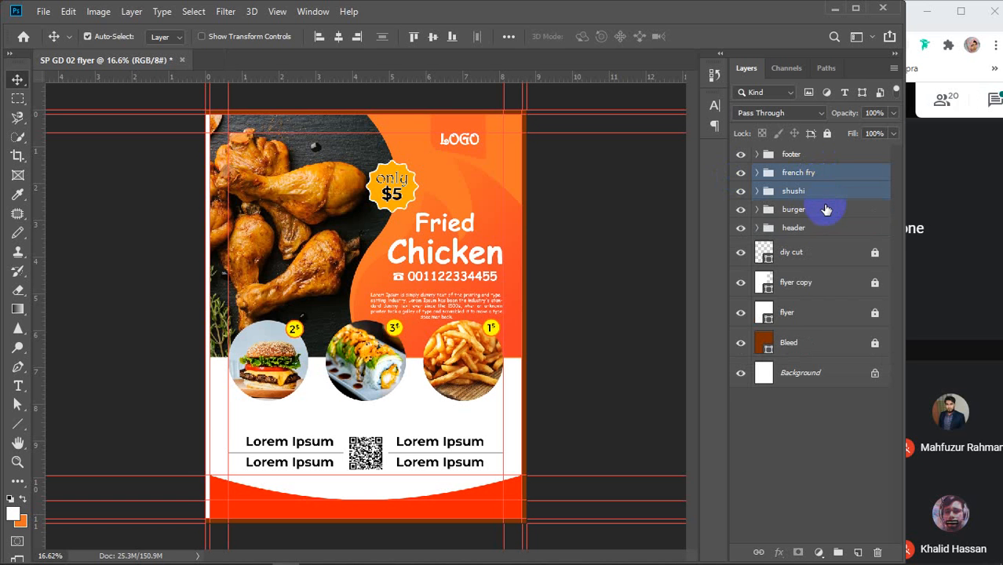
{"action": "left_click", "coordinate": [825, 210], "text": "shift"}
{"action": "key", "text": "ctrl+g"}
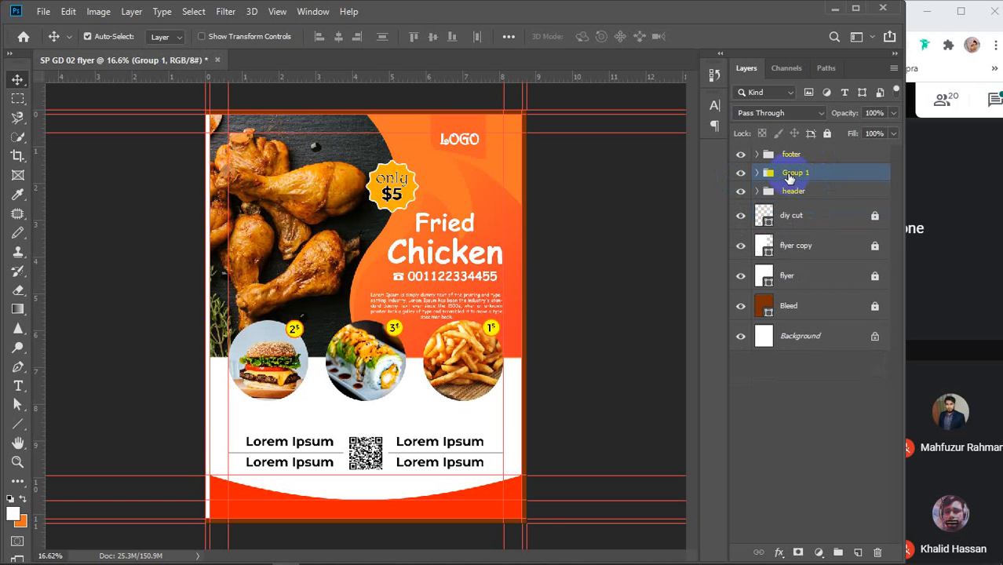
{"action": "double_click", "coordinate": [790, 173]}
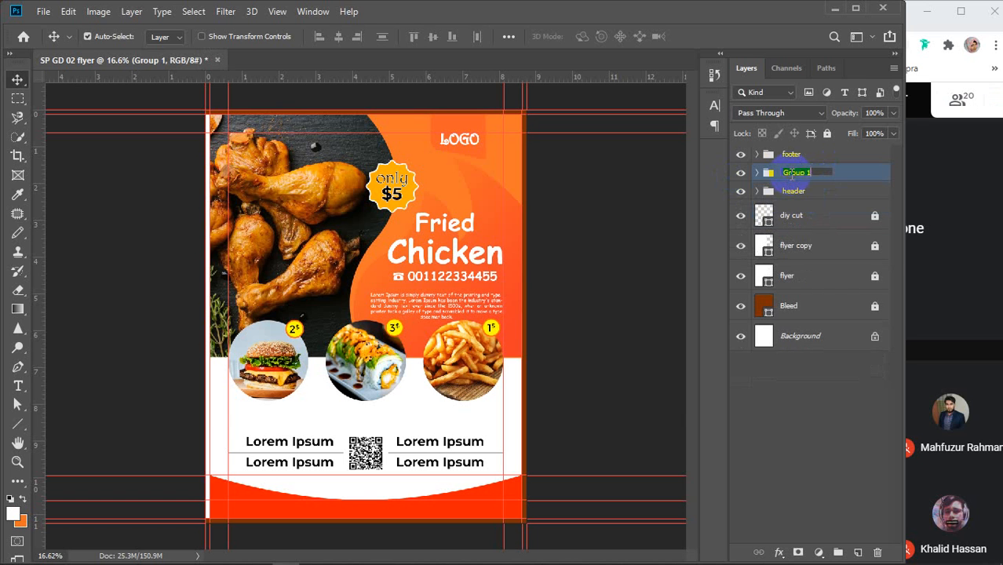
{"action": "type", "text": "body"}
{"action": "key", "text": "Return"}
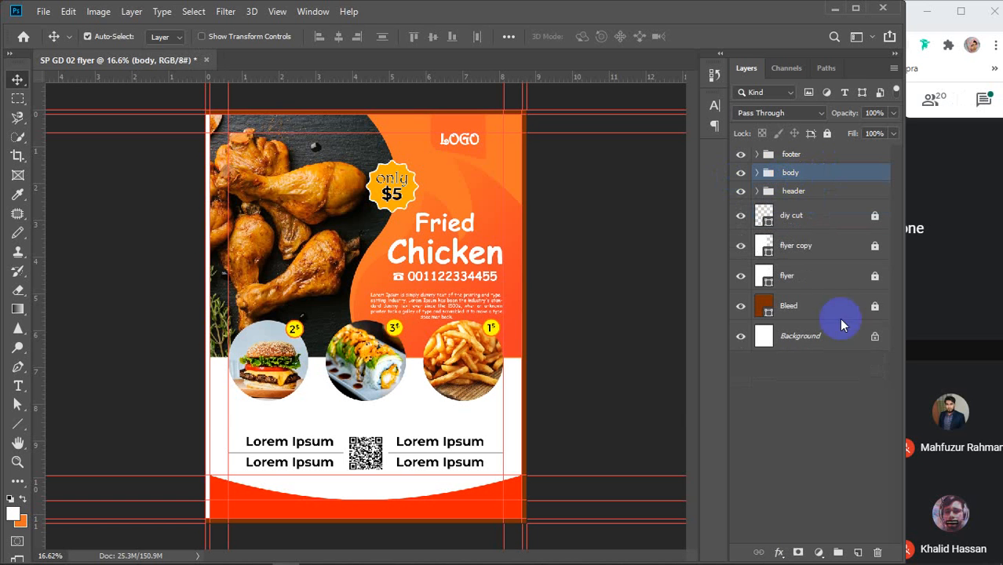
{"action": "left_click", "coordinate": [807, 439]}
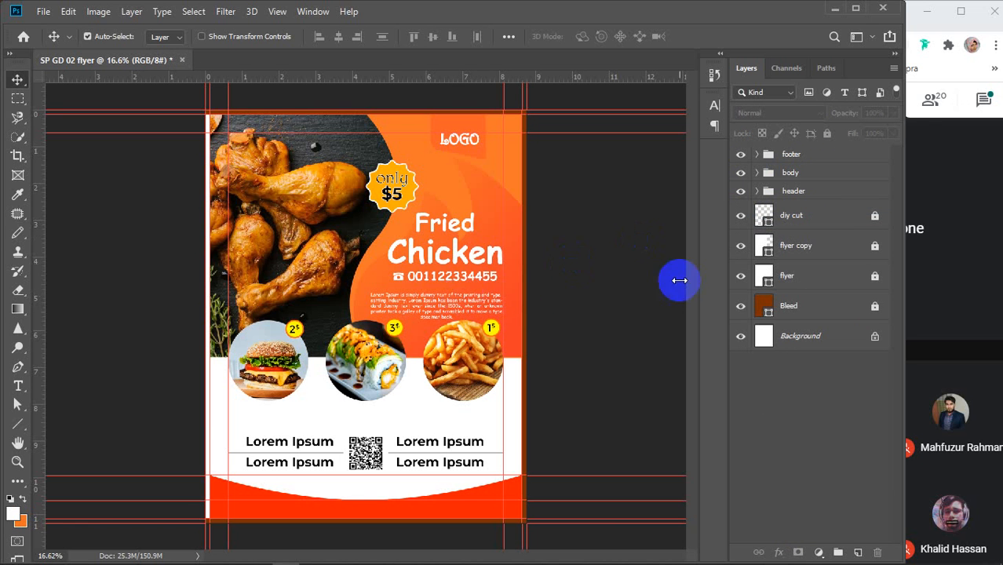
Step: Check the flyer layer by toggling its visibility, and delete the flyer copy layer
{"action": "left_click", "coordinate": [741, 276]}
{"action": "left_click", "coordinate": [741, 277]}
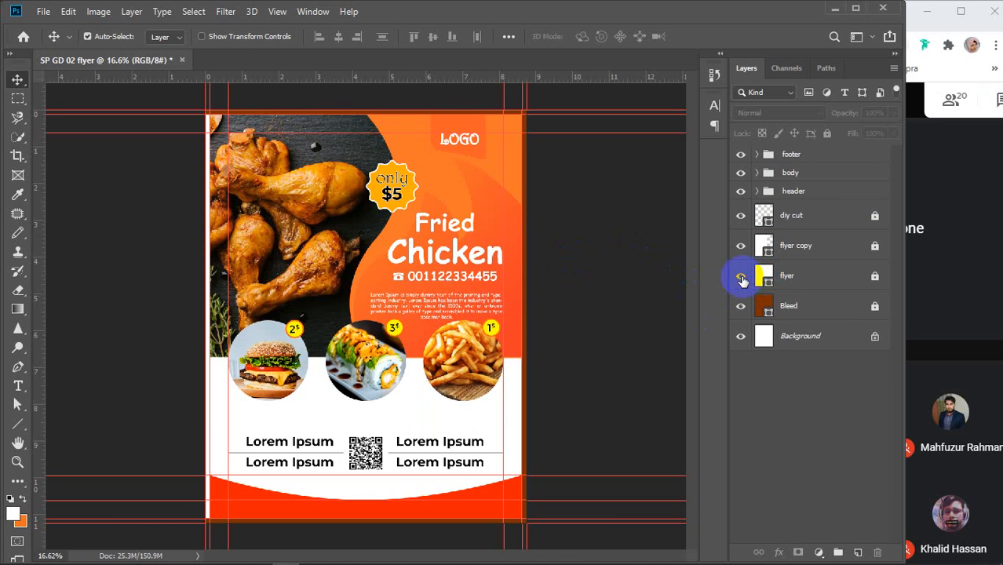
{"action": "left_click", "coordinate": [741, 277]}
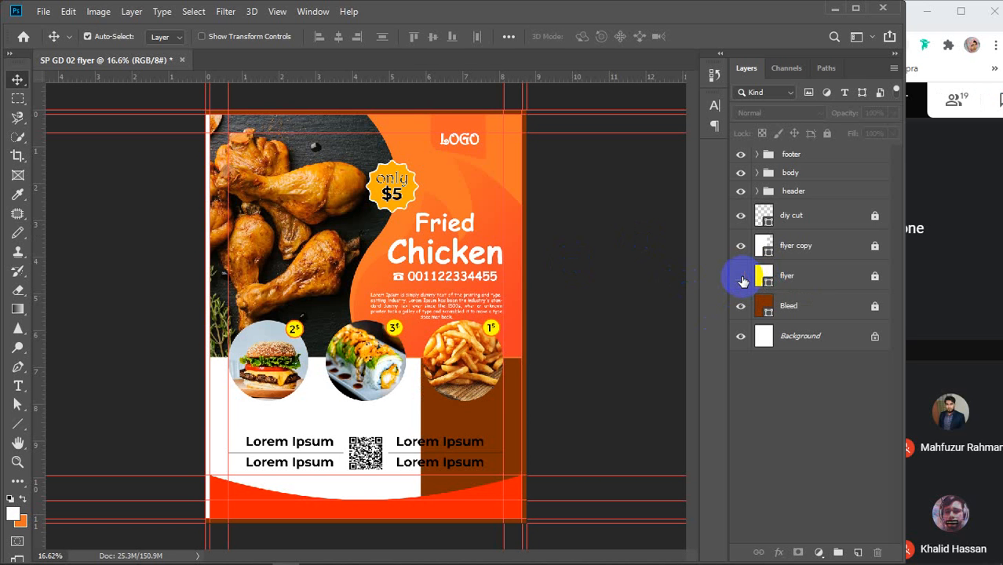
{"action": "left_click", "coordinate": [741, 277]}
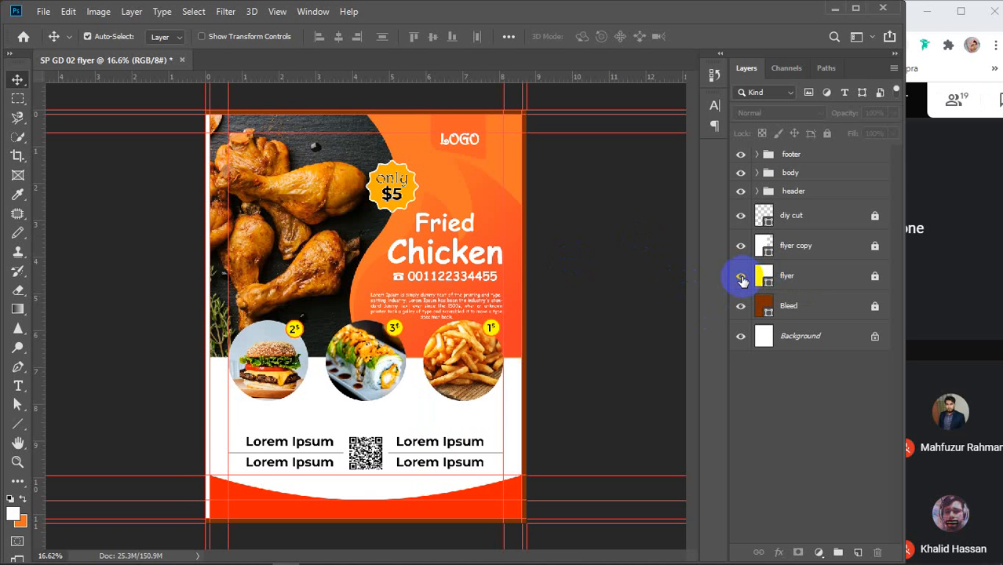
{"action": "left_click", "coordinate": [832, 281]}
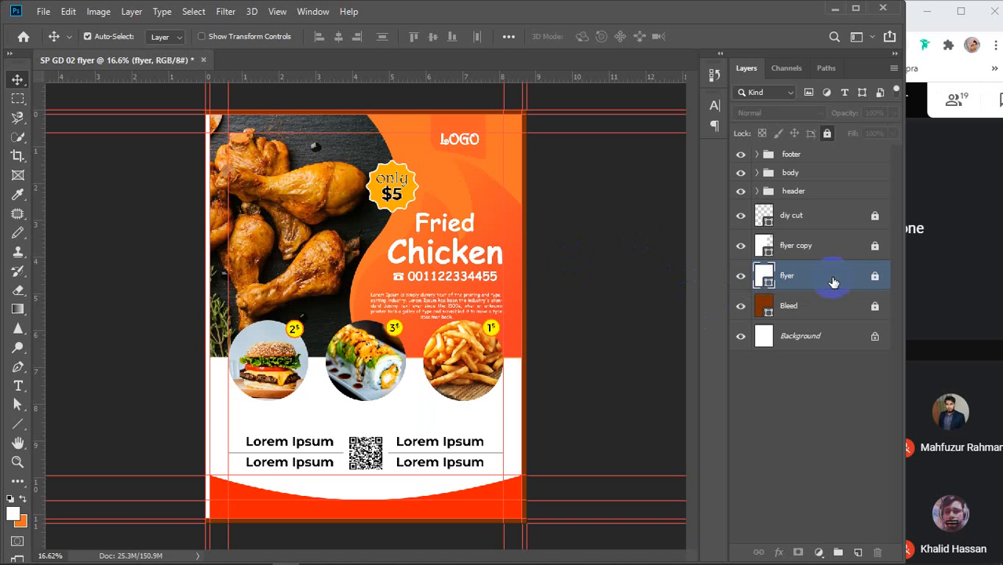
{"action": "left_click", "coordinate": [795, 247]}
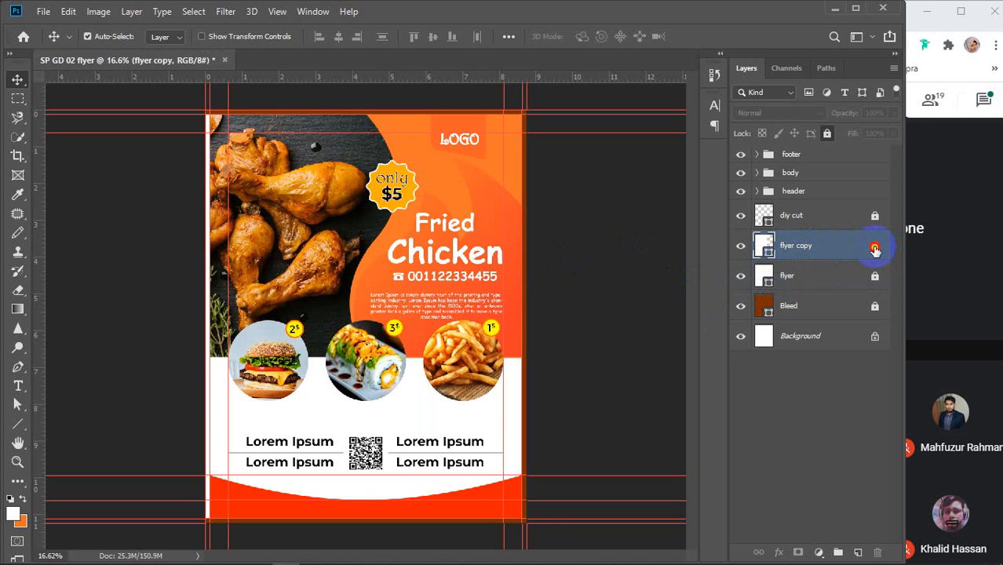
{"action": "key", "text": "Delete"}
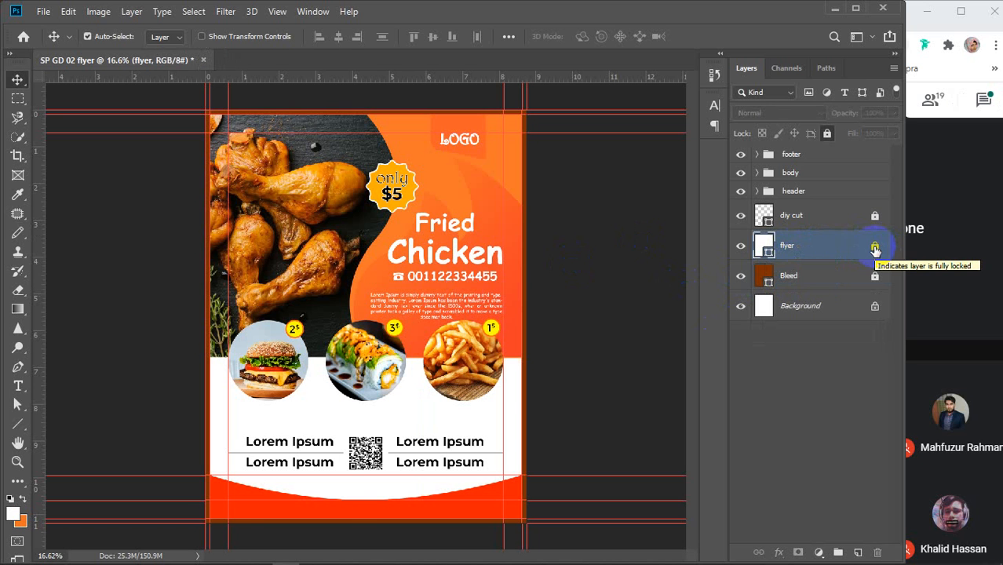
{"action": "left_click", "coordinate": [813, 404]}
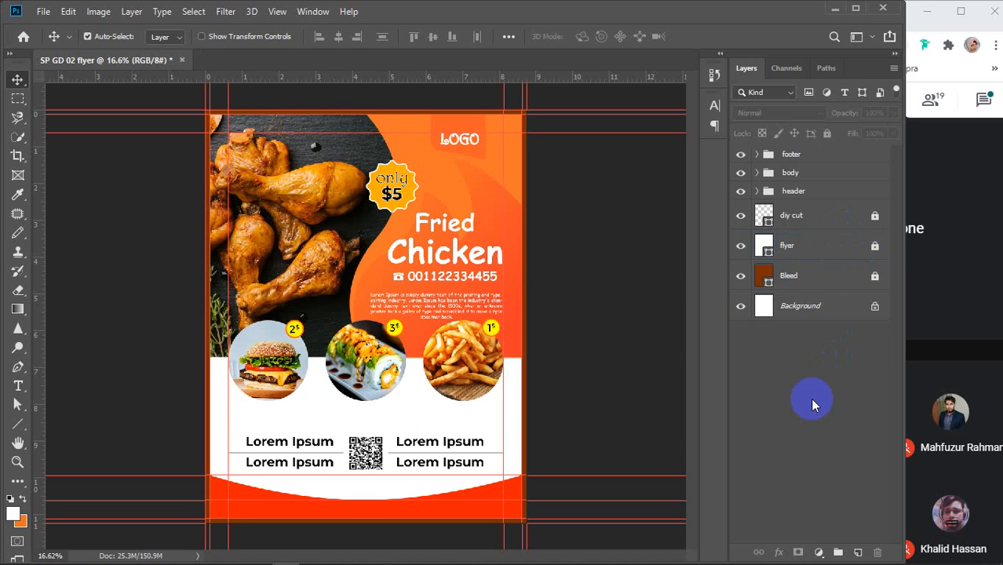
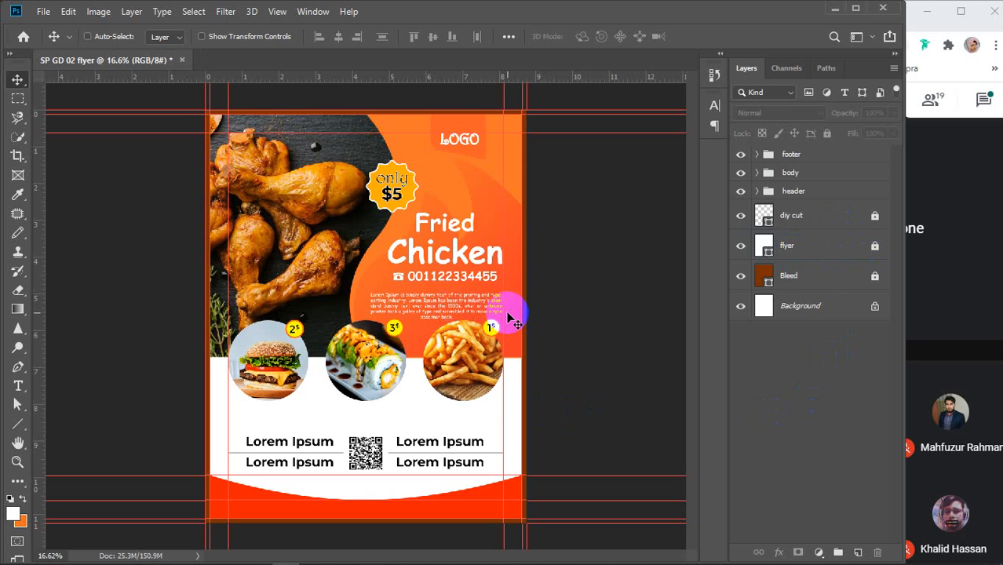
Step: Start a new document measured in inches and set its width to 10 inches
{"action": "key", "text": "ctrl+n"}
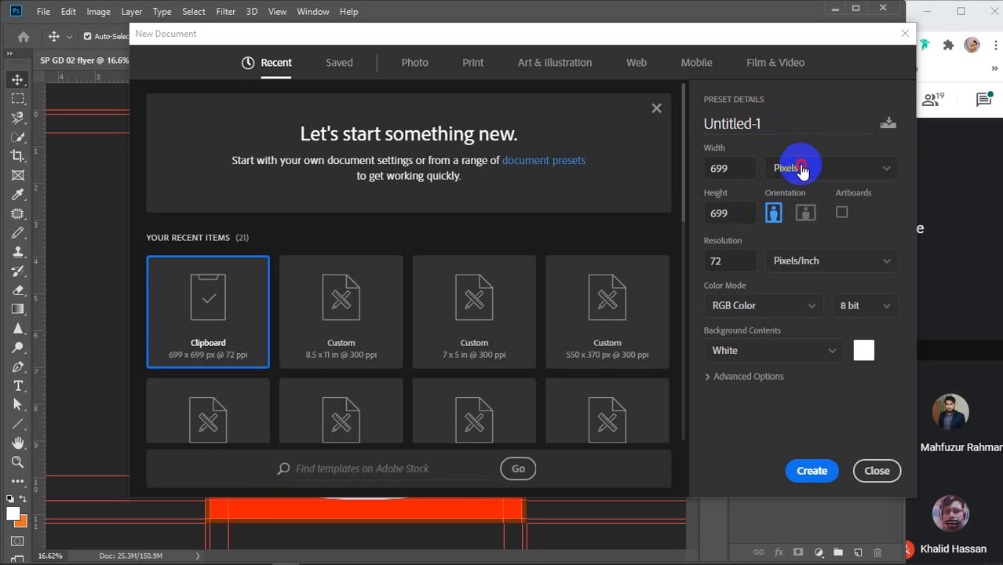
{"action": "left_click", "coordinate": [800, 168]}
{"action": "left_click", "coordinate": [801, 212]}
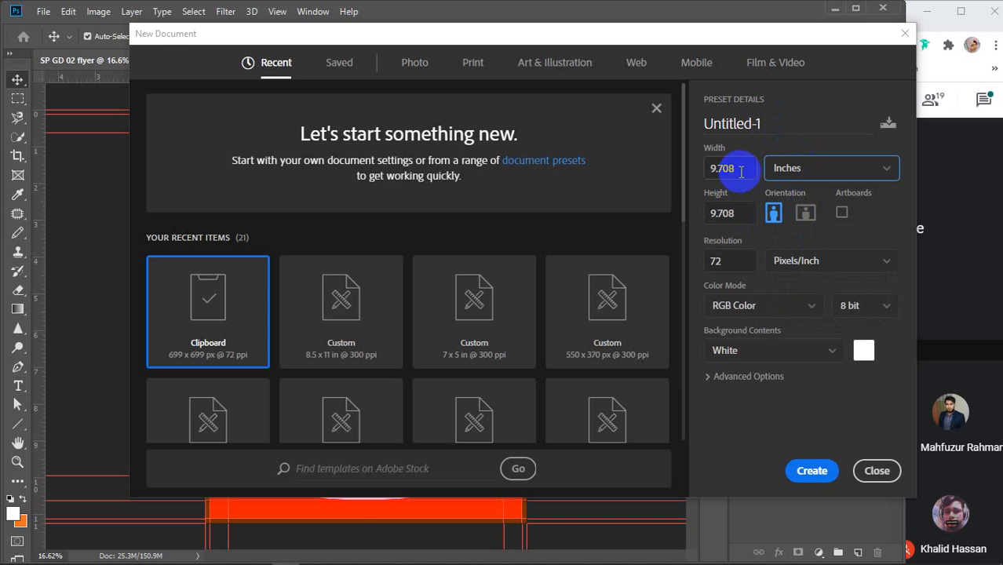
{"action": "left_click_drag", "start_coordinate": [741, 172], "coordinate": [680, 174]}
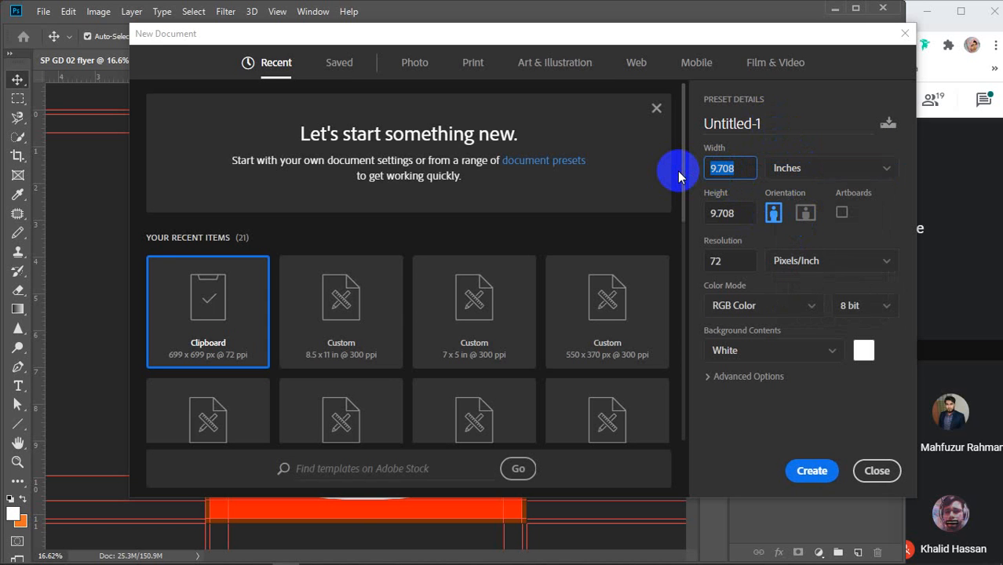
{"action": "type", "text": "8.5"}
{"action": "key", "text": "BackSpace"}
{"action": "key", "text": "BackSpace"}
{"action": "key", "text": "BackSpace"}
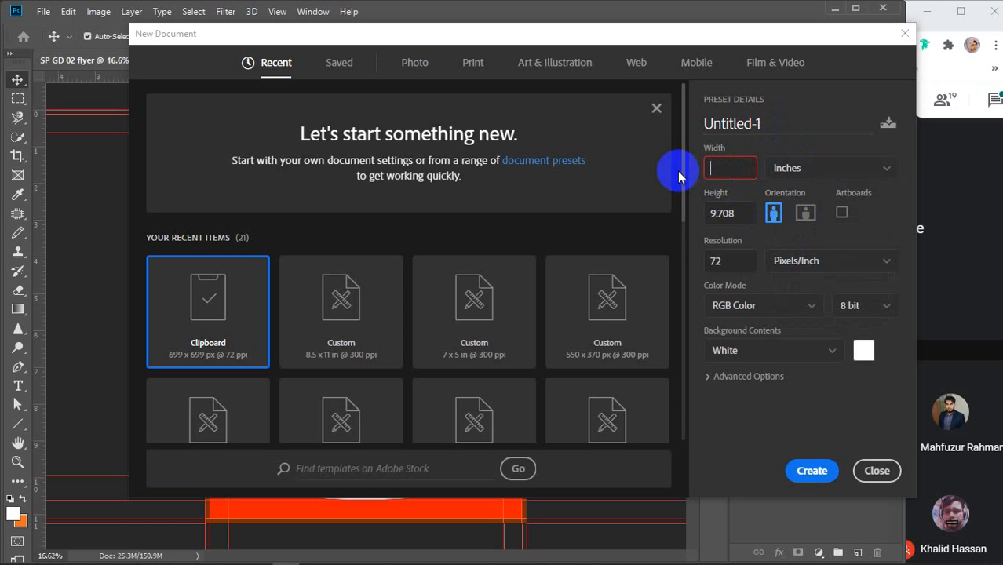
{"action": "type", "text": "10"}
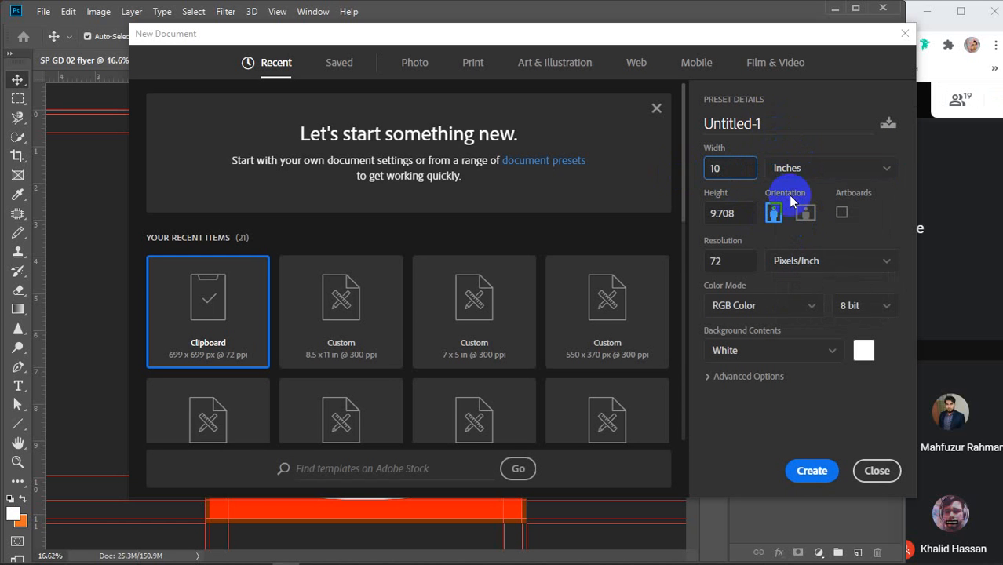
Step: Set the new document's height to 12.5 inches and resolution to 300 pixels/inch, and create it
{"action": "left_click", "coordinate": [718, 214]}
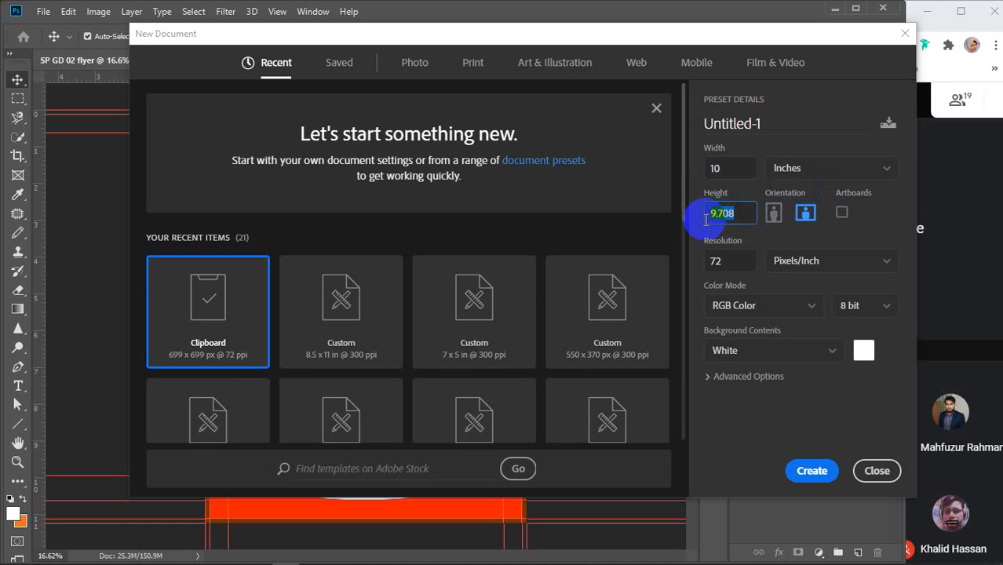
{"action": "type", "text": "11"}
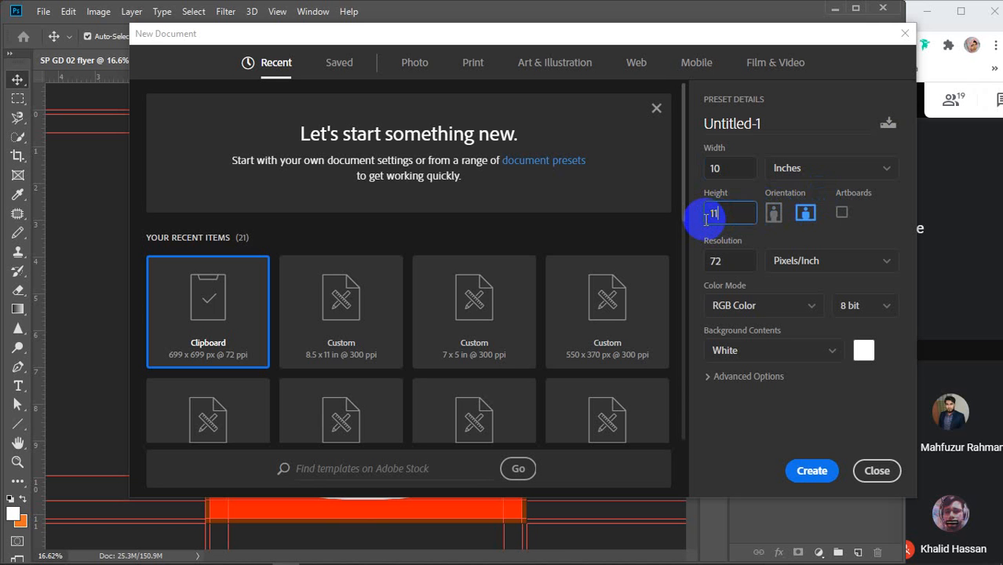
{"action": "key", "text": "BackSpace"}
{"action": "type", "text": "2.5"}
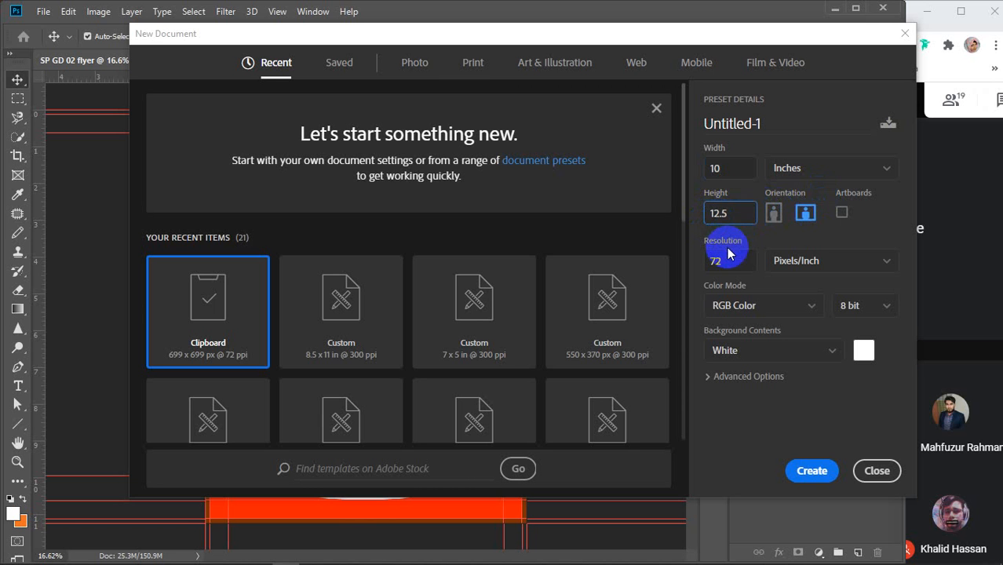
{"action": "left_click_drag", "start_coordinate": [718, 262], "coordinate": [696, 280]}
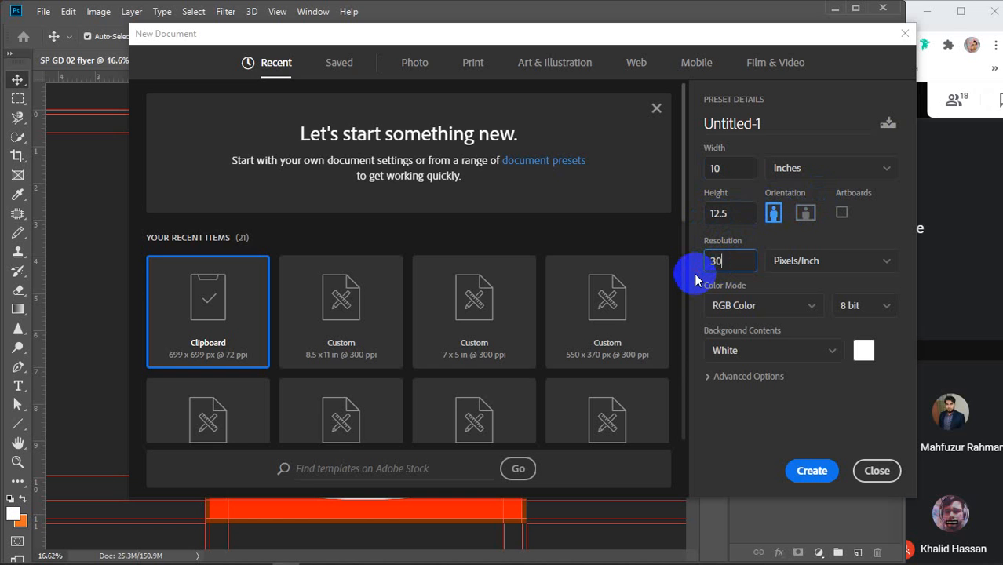
{"action": "key", "text": "Return"}
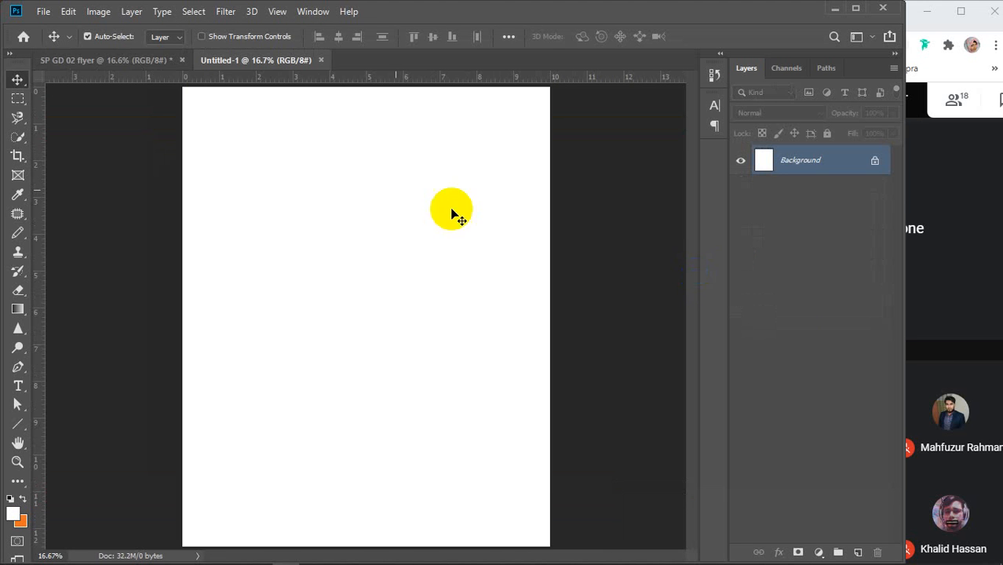
Step: Copy the unlocked flyer layer with the header, body and footer groups from SP GD 02 flyer into the new document, and merge the copies into one layer
{"action": "left_click", "coordinate": [86, 58]}
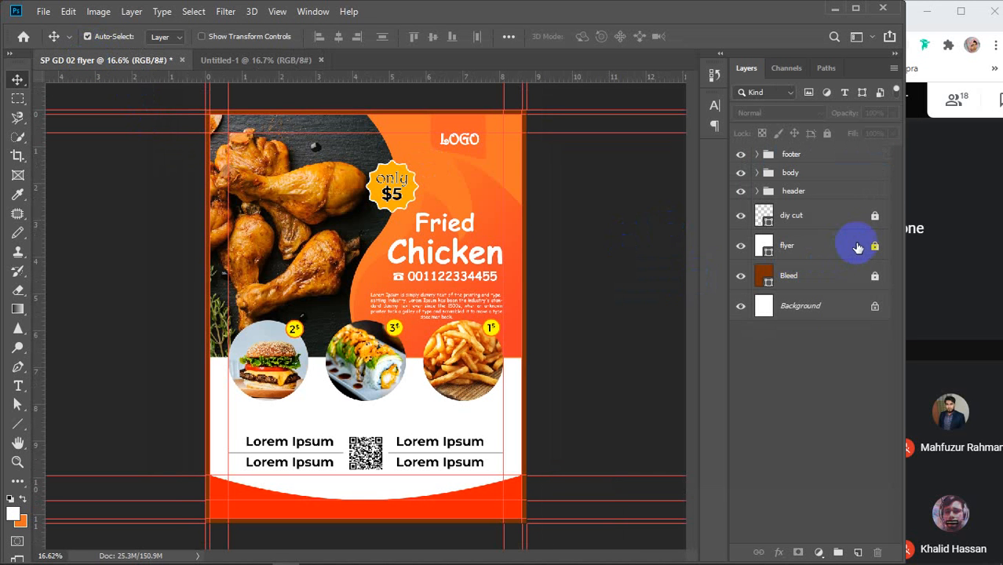
{"action": "left_click", "coordinate": [810, 253]}
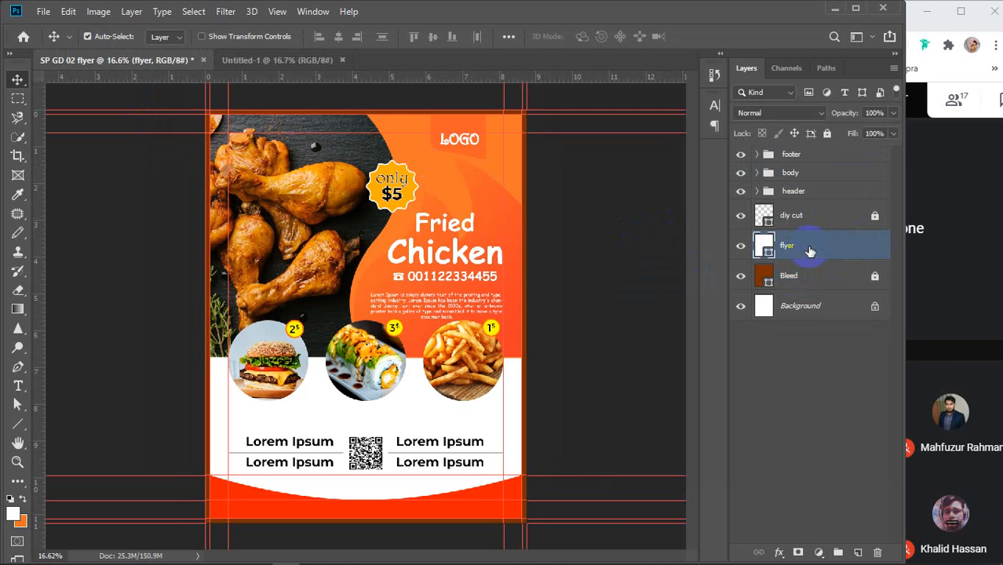
{"action": "left_click", "coordinate": [812, 192], "text": "ctrl"}
{"action": "left_click", "coordinate": [806, 172], "text": "ctrl"}
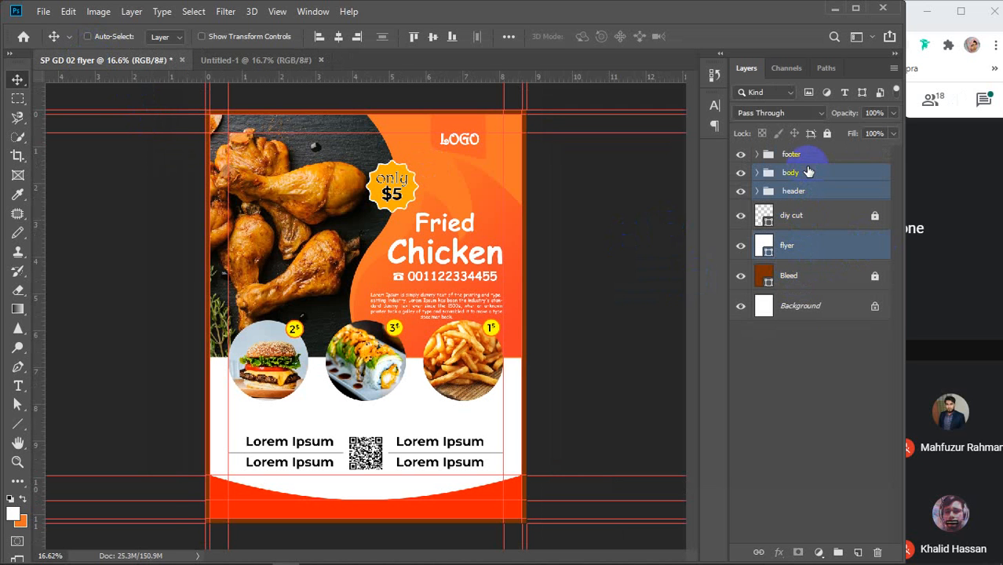
{"action": "left_click", "coordinate": [803, 155], "text": "ctrl"}
{"action": "left_click_drag", "start_coordinate": [423, 396], "coordinate": [266, 65]}
{"action": "left_click_drag", "start_coordinate": [267, 63], "coordinate": [376, 298]}
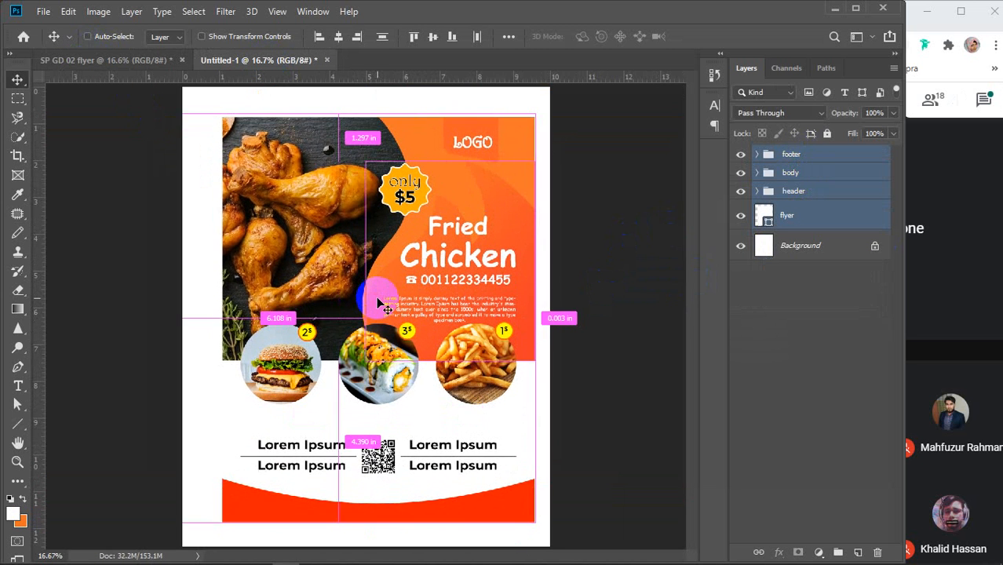
{"action": "key", "text": "ctrl+e"}
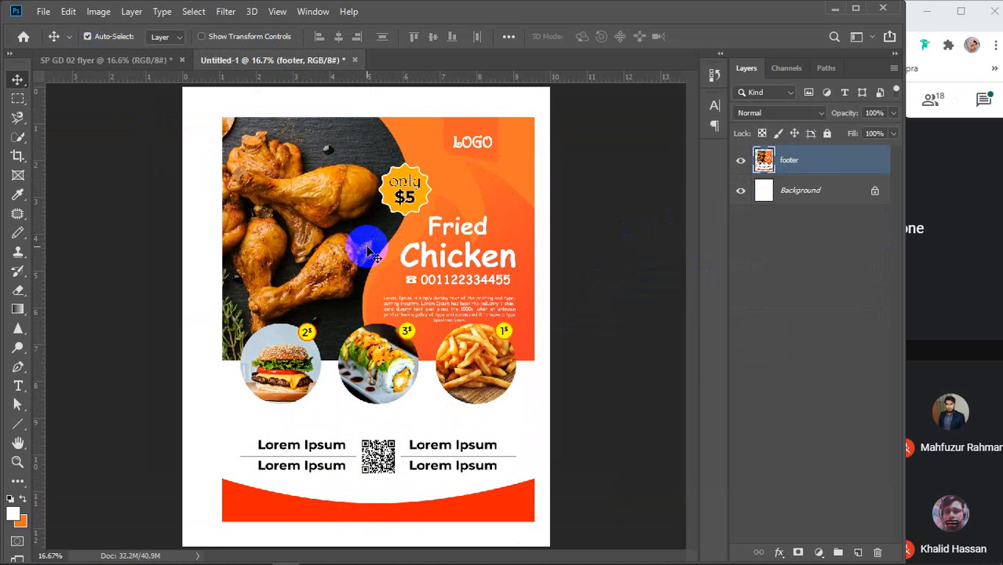
Step: Save the original flyer document to the Desktop as SP GD 02 flyer in Photoshop format, and return to the new document
{"action": "left_click", "coordinate": [126, 60]}
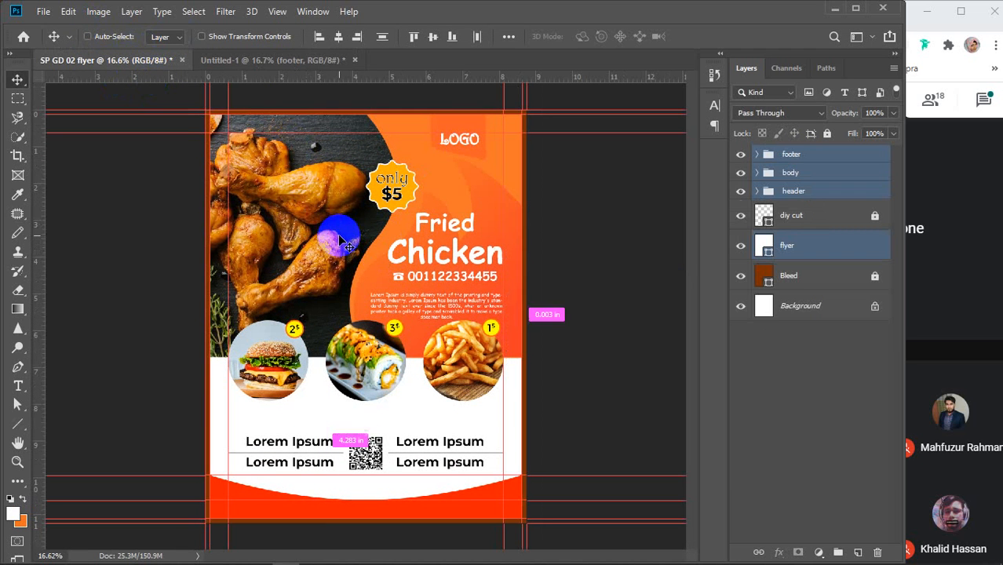
{"action": "key", "text": "ctrl+s"}
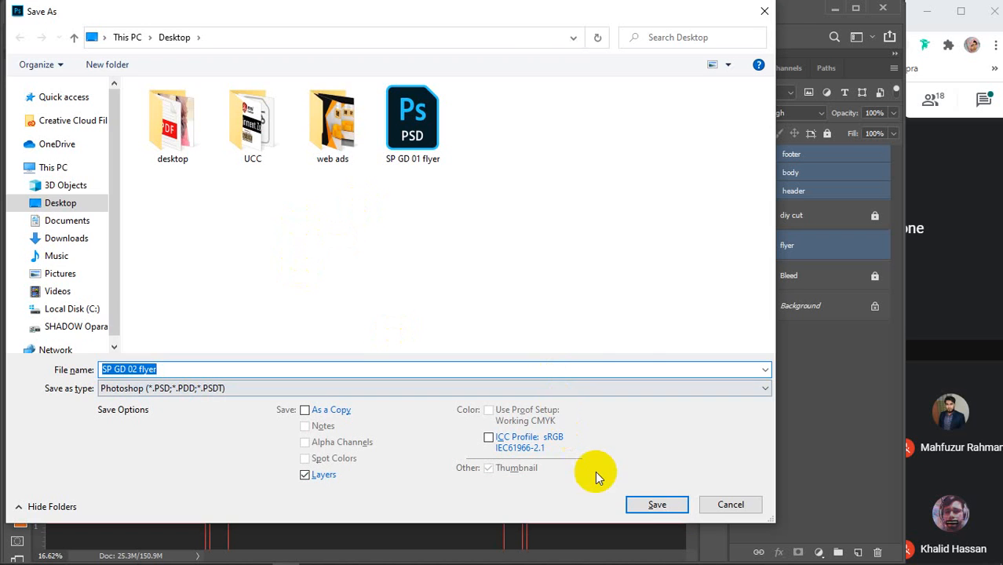
{"action": "left_click", "coordinate": [655, 504]}
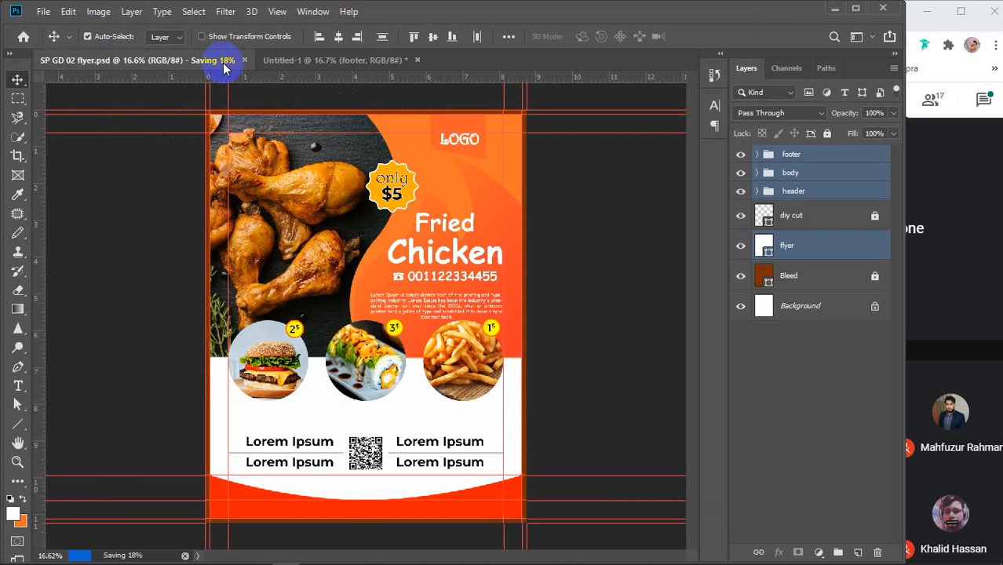
{"action": "left_click", "coordinate": [264, 69]}
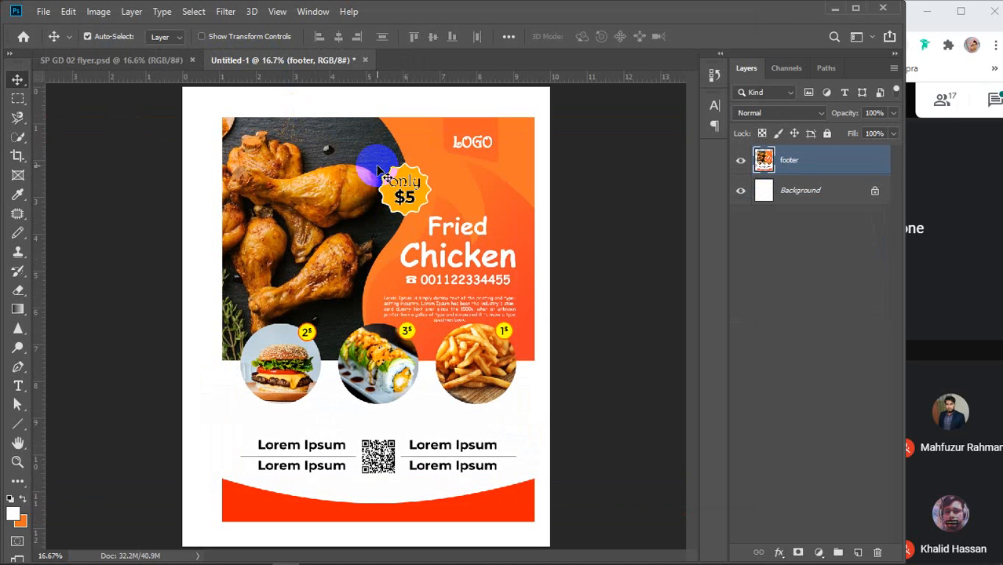
Step: Align the merged flyer with the canvas's upper-left corner and scale it proportionally to 117.58% to span the full canvas width
{"action": "left_click_drag", "start_coordinate": [386, 380], "coordinate": [377, 377]}
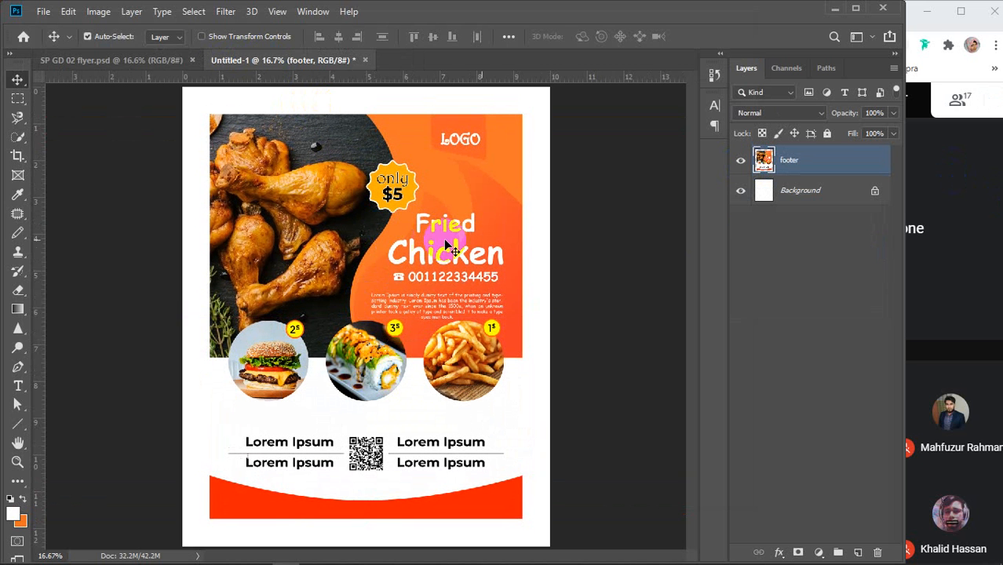
{"action": "left_click_drag", "start_coordinate": [372, 291], "coordinate": [378, 302]}
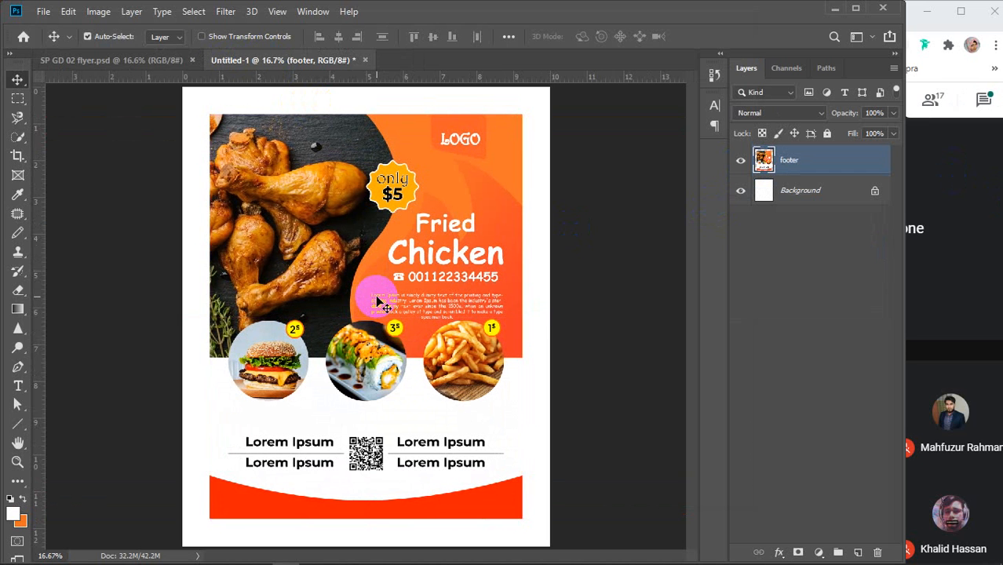
{"action": "key", "text": "ctrl+t"}
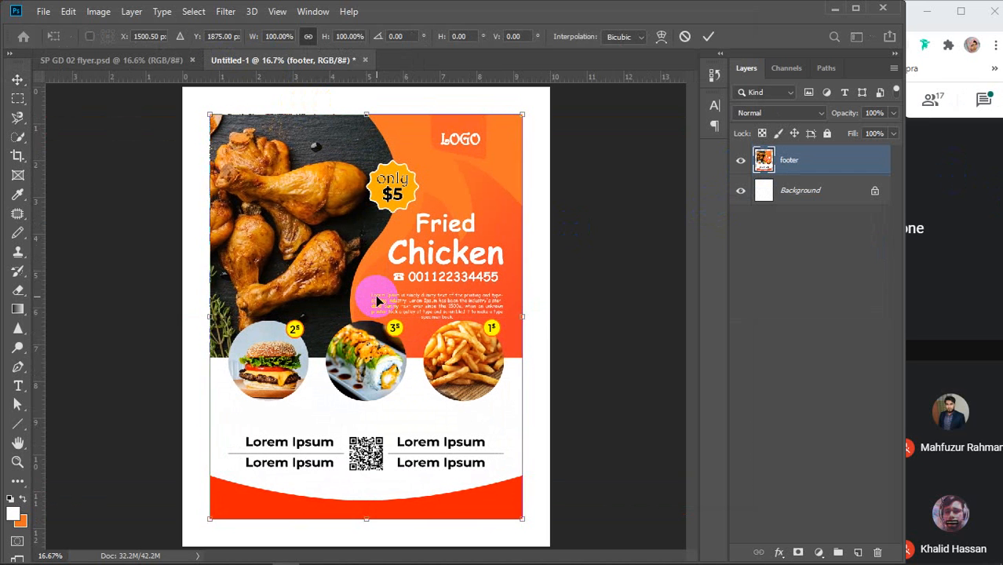
{"action": "left_click_drag", "start_coordinate": [376, 299], "coordinate": [348, 271]}
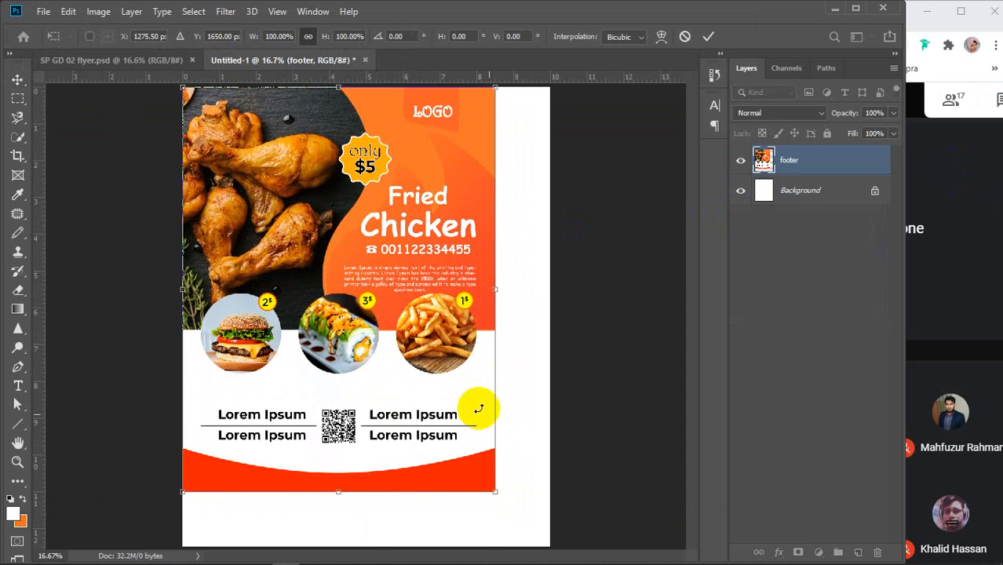
{"action": "left_click_drag", "start_coordinate": [499, 491], "coordinate": [568, 554]}
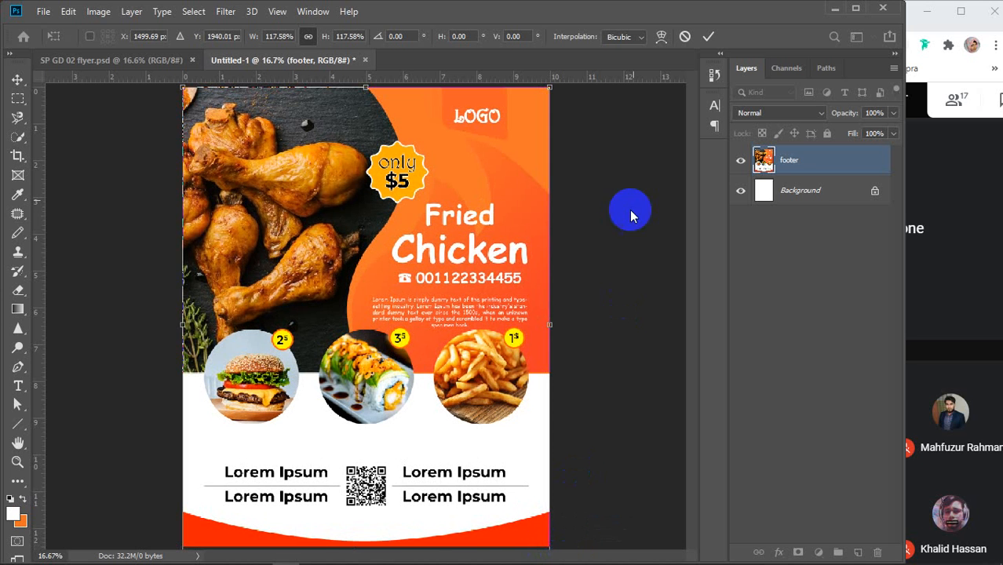
{"action": "left_click", "coordinate": [708, 36]}
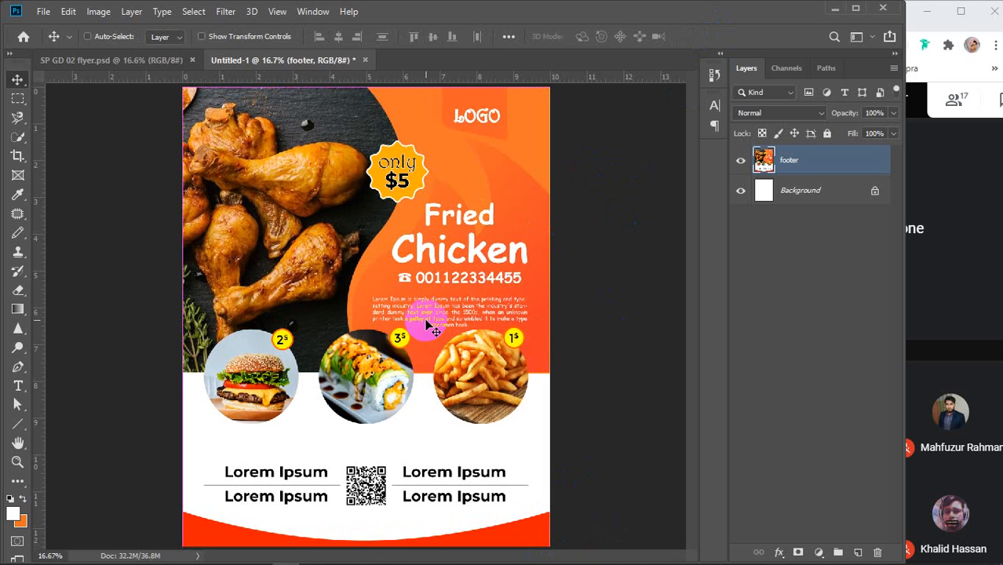
Step: Duplicate the merged flyer layer, scale the copy proportionally to 88.18%, and centre it on the canvas
{"action": "key", "text": "ctrl+j"}
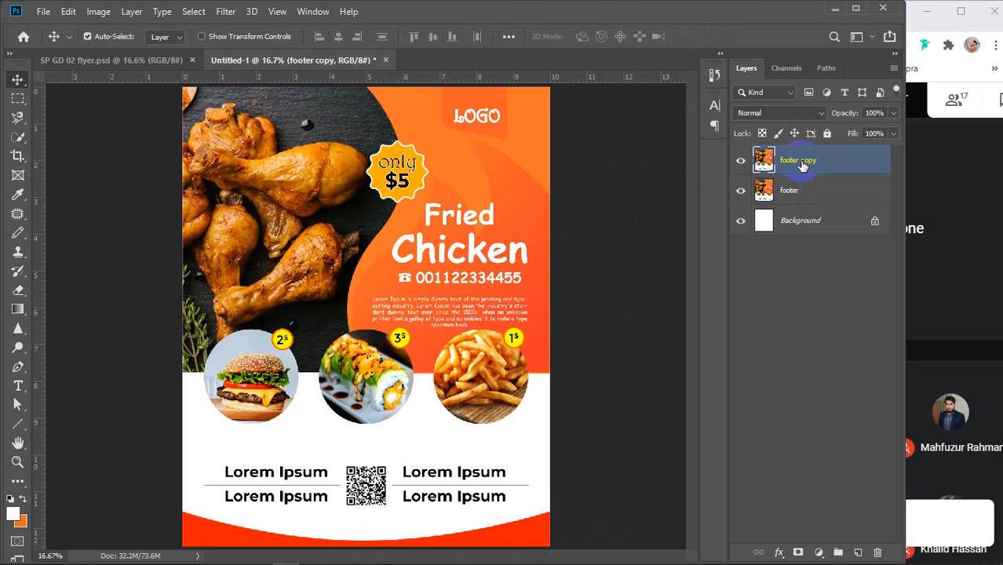
{"action": "key", "text": "ctrl+t"}
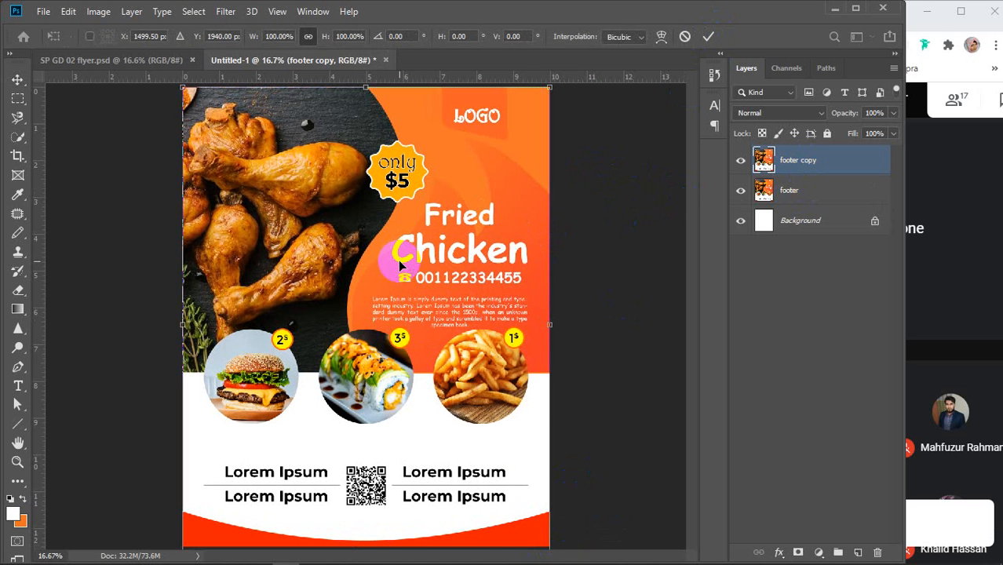
{"action": "left_click_drag", "start_coordinate": [548, 90], "coordinate": [518, 140]}
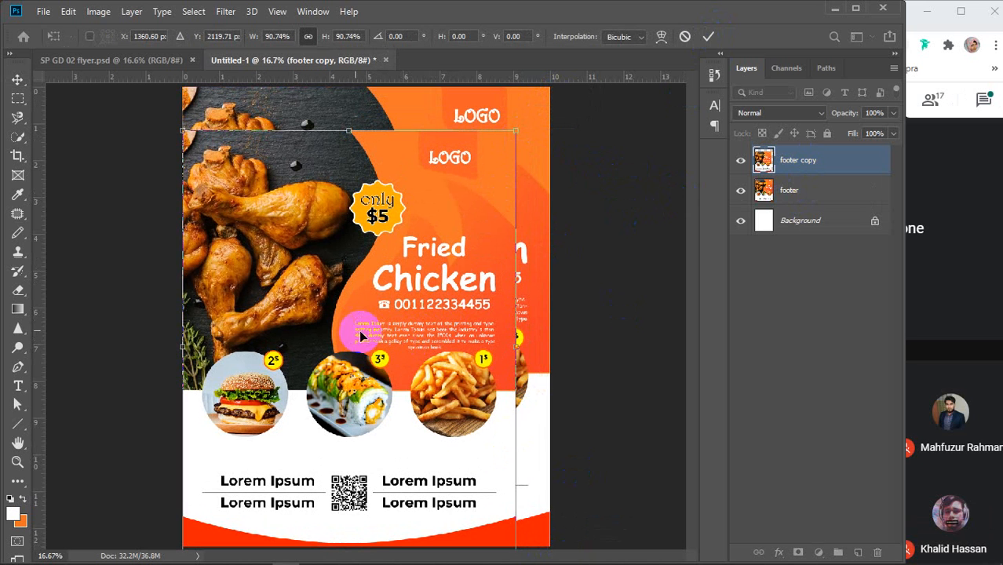
{"action": "left_click_drag", "start_coordinate": [353, 358], "coordinate": [366, 322]}
{"action": "scroll", "coordinate": [366, 321], "scroll_direction": "down", "scroll_amount": 1}
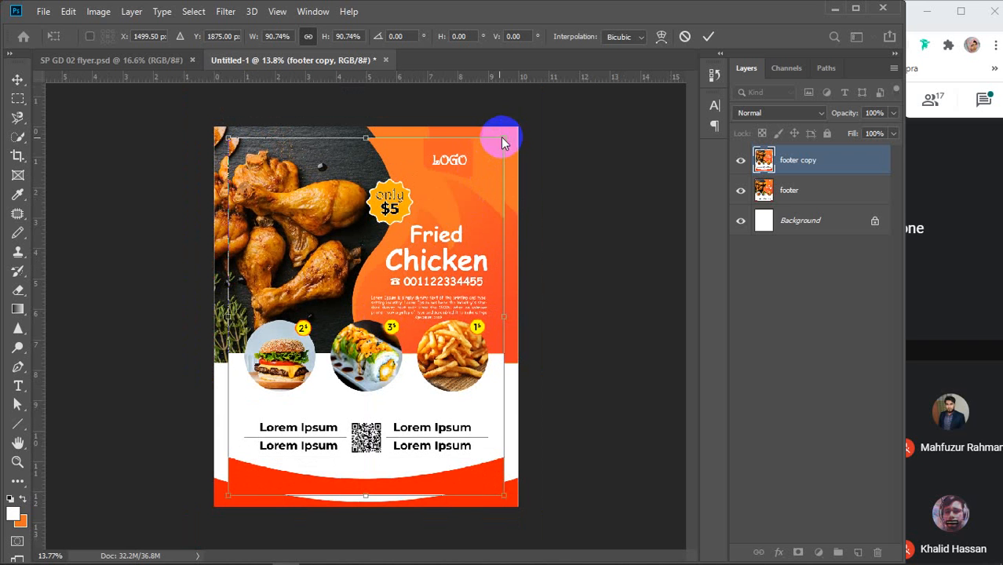
{"action": "left_click_drag", "start_coordinate": [502, 138], "coordinate": [492, 145]}
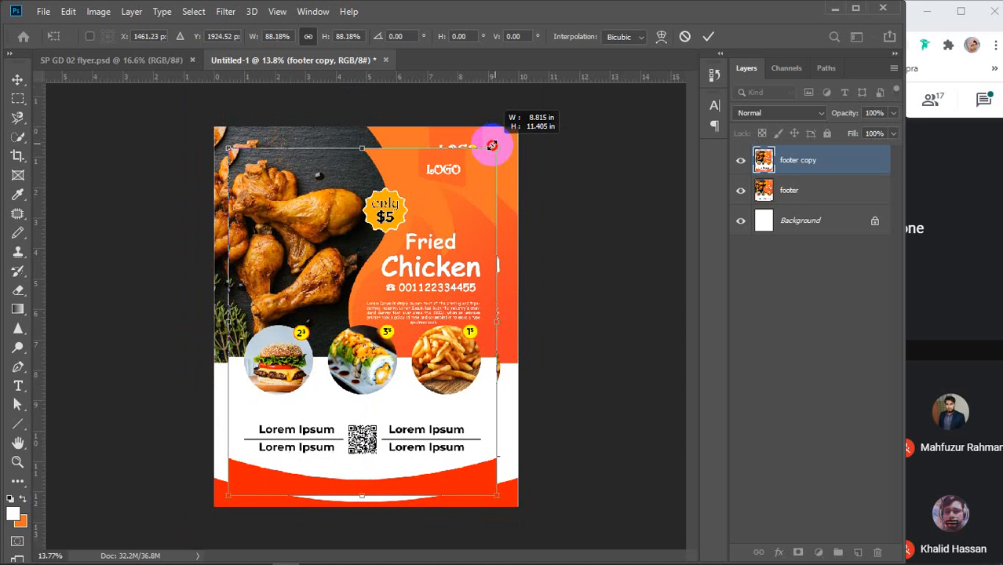
{"action": "left_click_drag", "start_coordinate": [434, 251], "coordinate": [438, 244]}
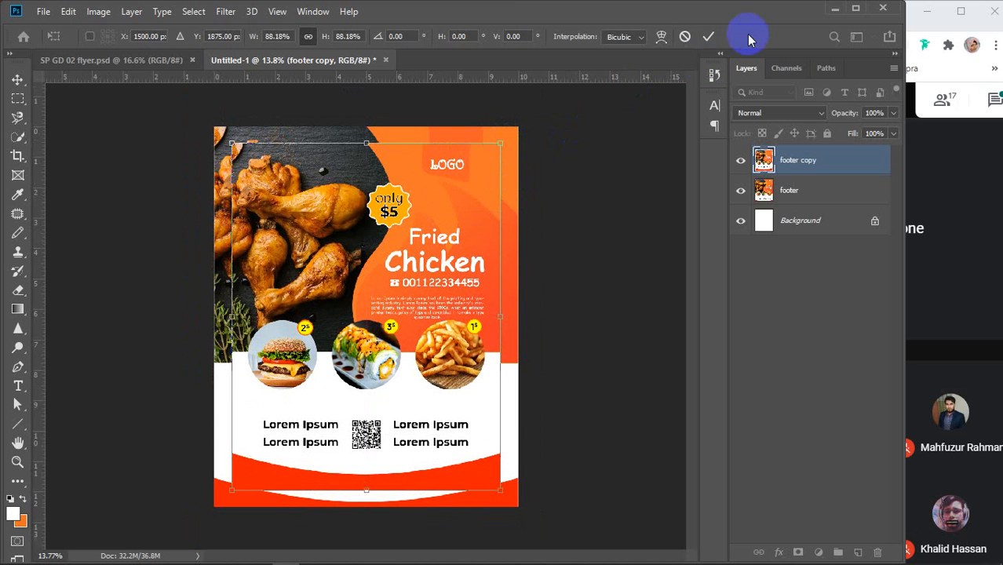
{"action": "left_click", "coordinate": [707, 36]}
Step: Try to reduce only the height of the full-size footer layer to 96.65% so it ends at the canvas's lower edge
{"action": "left_click", "coordinate": [804, 195]}
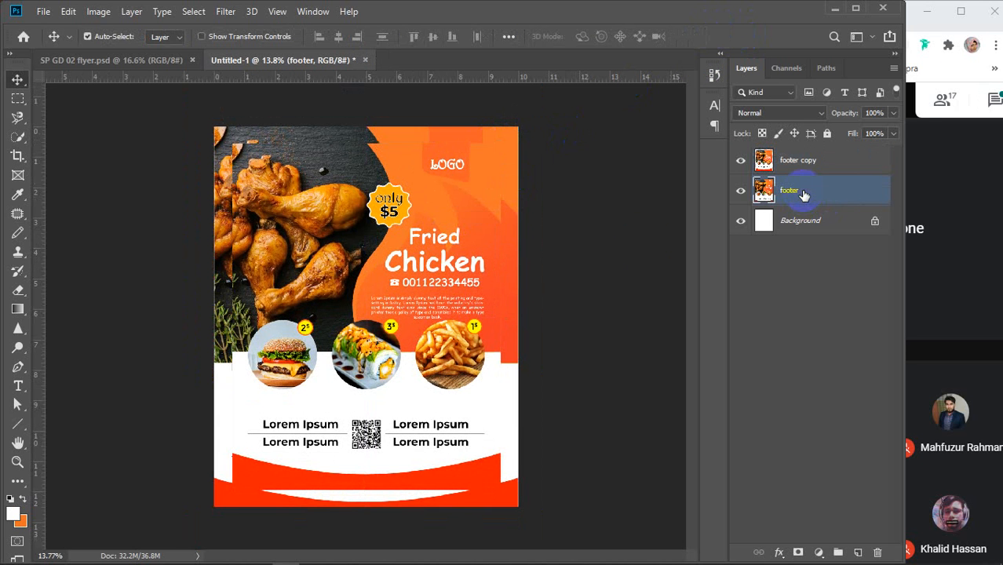
{"action": "key", "text": "ctrl+t"}
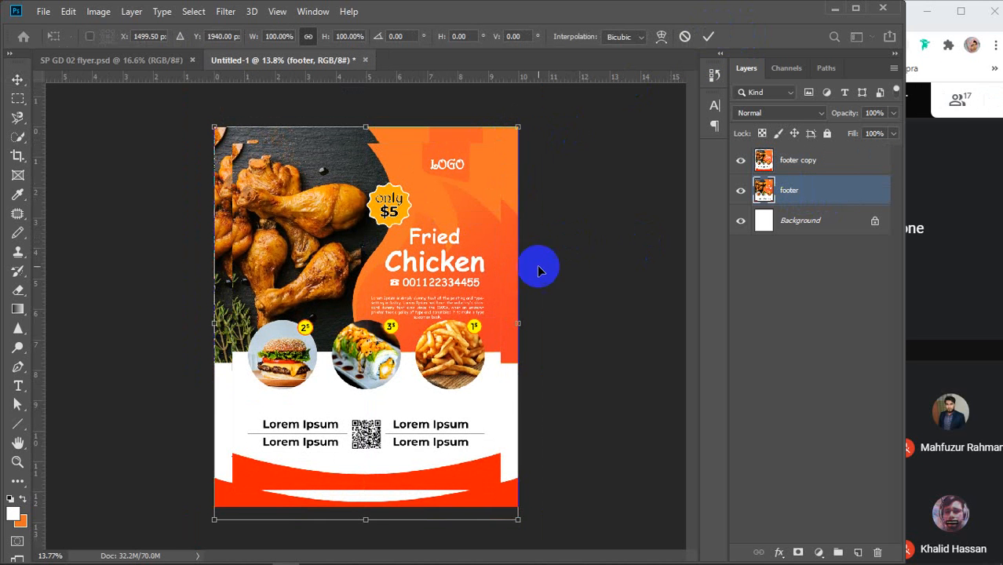
{"action": "left_click_drag", "start_coordinate": [365, 518], "coordinate": [365, 511]}
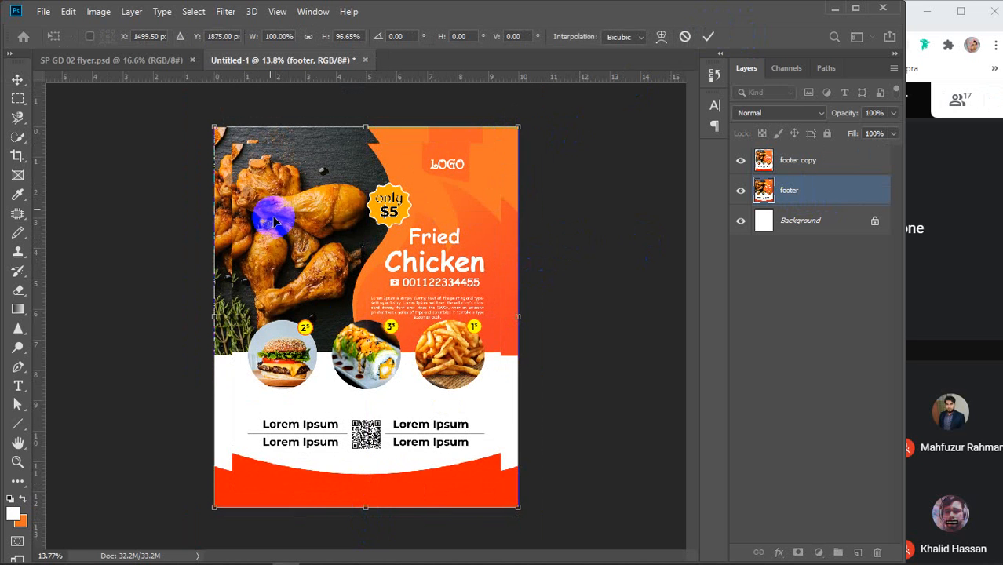
{"action": "left_click", "coordinate": [142, 69]}
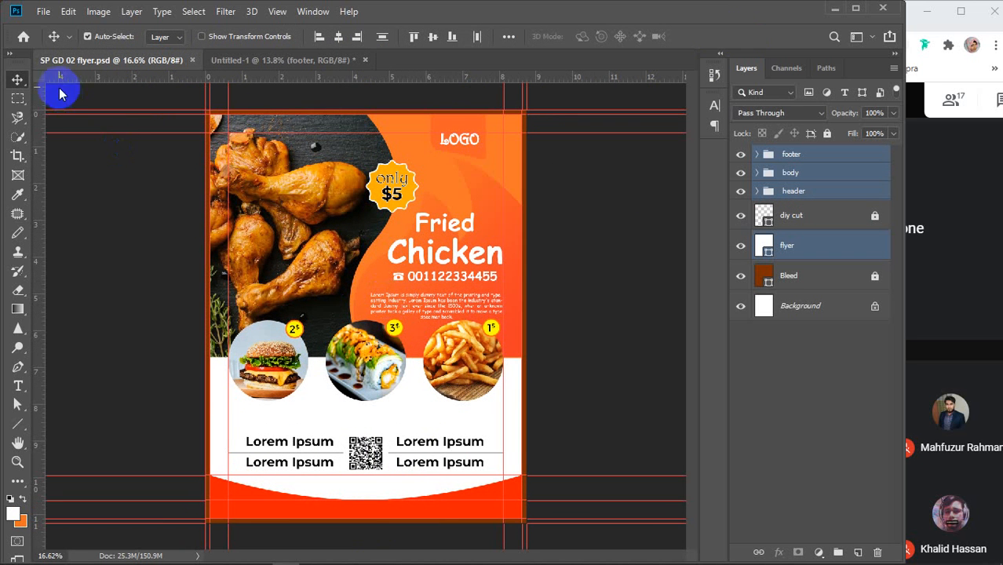
{"action": "left_click", "coordinate": [43, 11]}
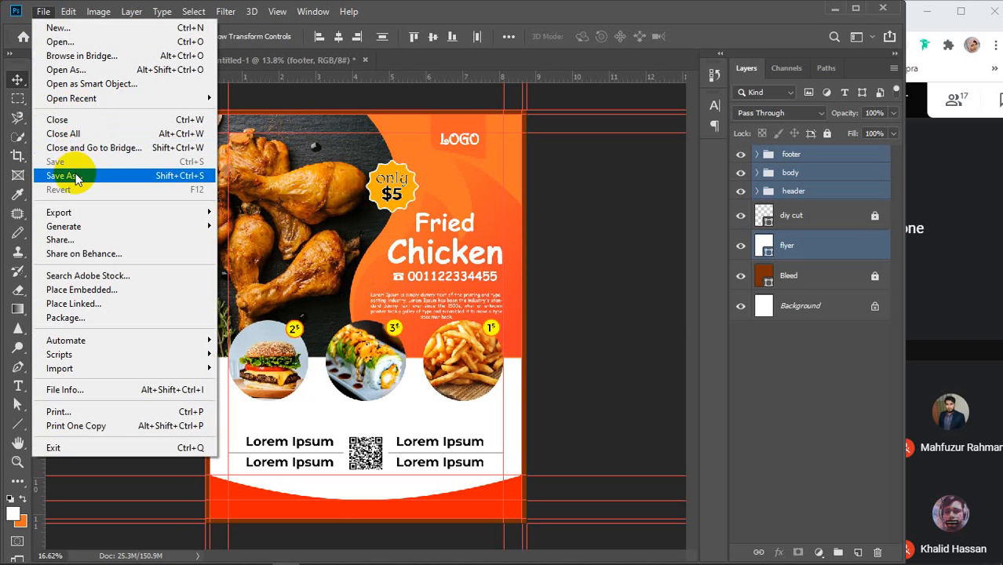
{"action": "left_click", "coordinate": [742, 278]}
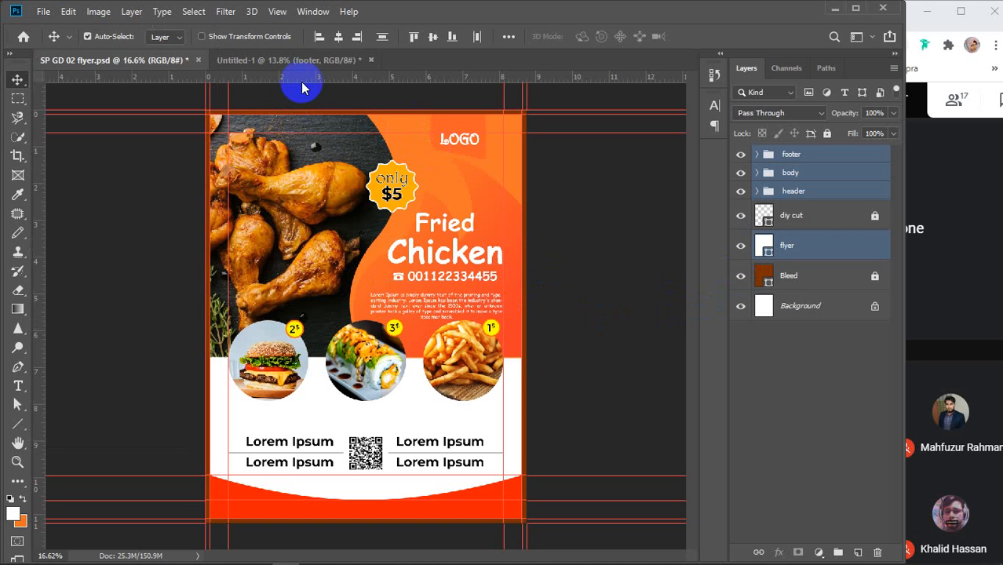
{"action": "left_click", "coordinate": [286, 60]}
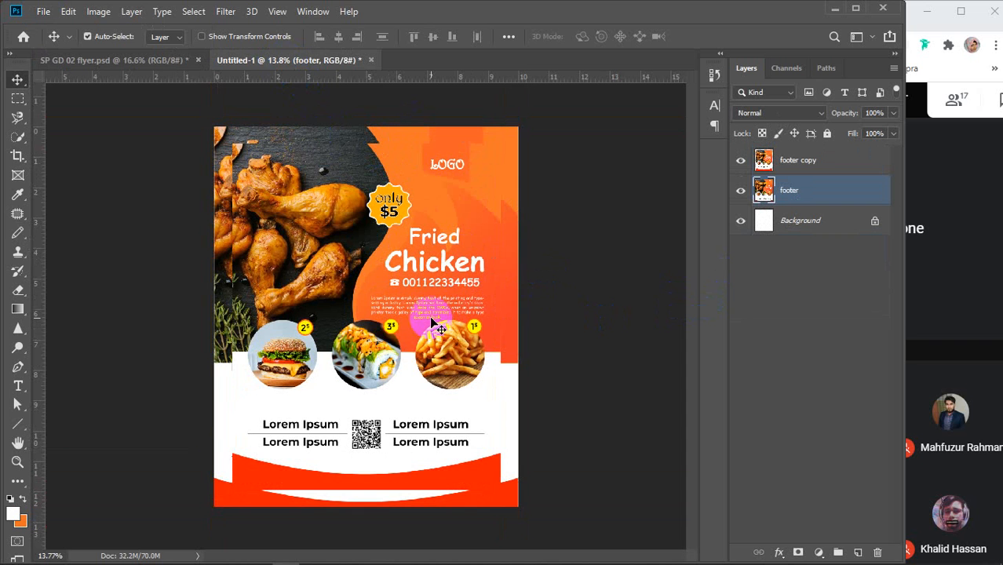
Step: Rename the footer copy layer as design
{"action": "left_click", "coordinate": [808, 163]}
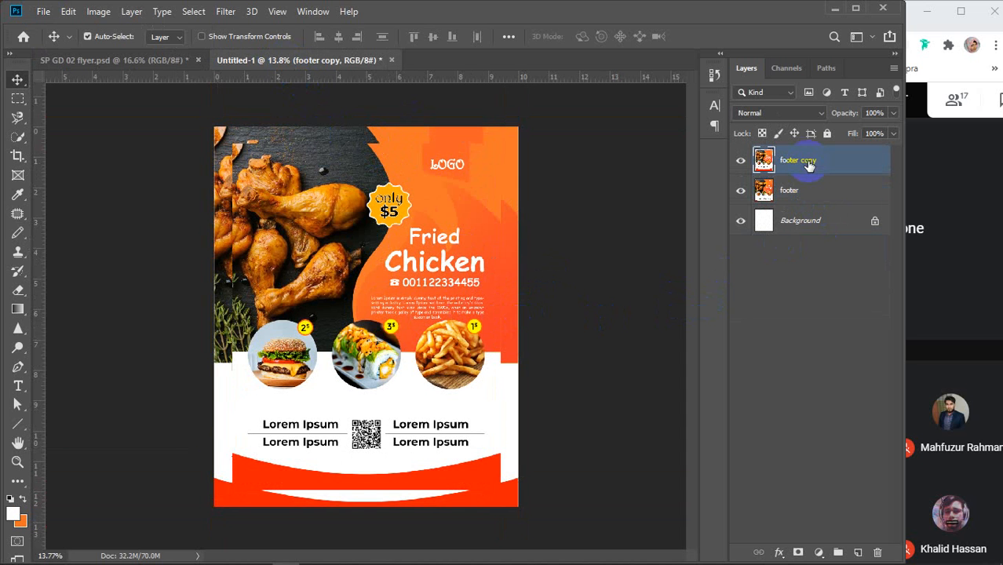
{"action": "double_click", "coordinate": [804, 160]}
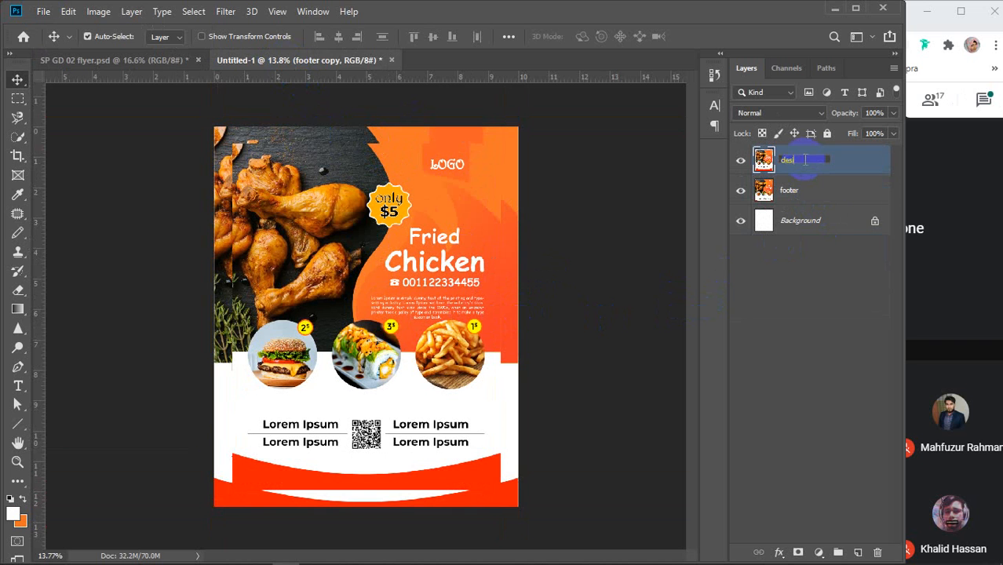
{"action": "key", "text": "Return"}
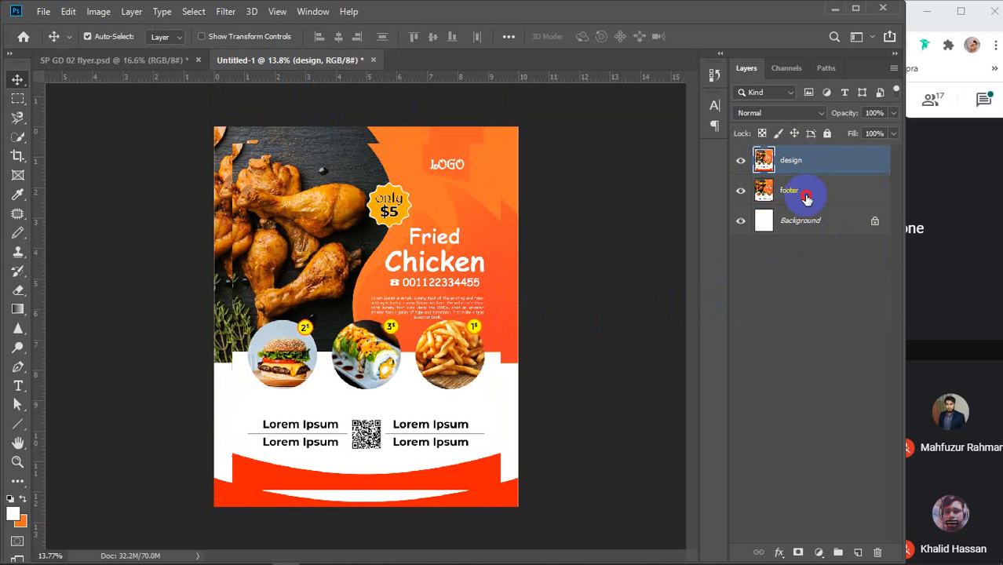
Step: Lower the opacity of the full-size footer layer to 76% so the smaller flyer stands out
{"action": "left_click", "coordinate": [805, 198]}
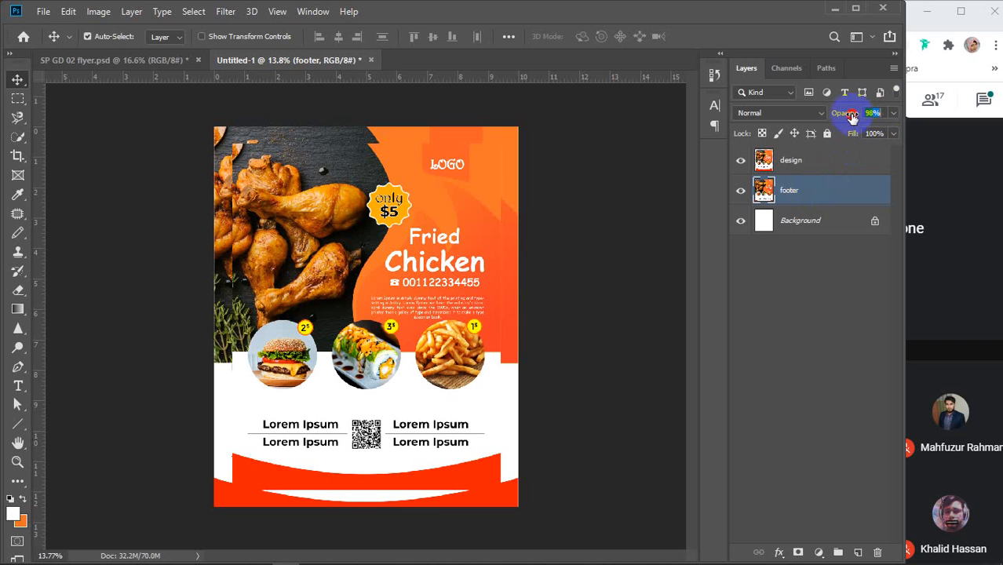
{"action": "mouse_move", "coordinate": [852, 116]}
{"action": "left_mouse_down"}
{"action": "mouse_move", "coordinate": [835, 116]}
{"action": "mouse_move", "coordinate": [860, 117]}
{"action": "left_mouse_up"}
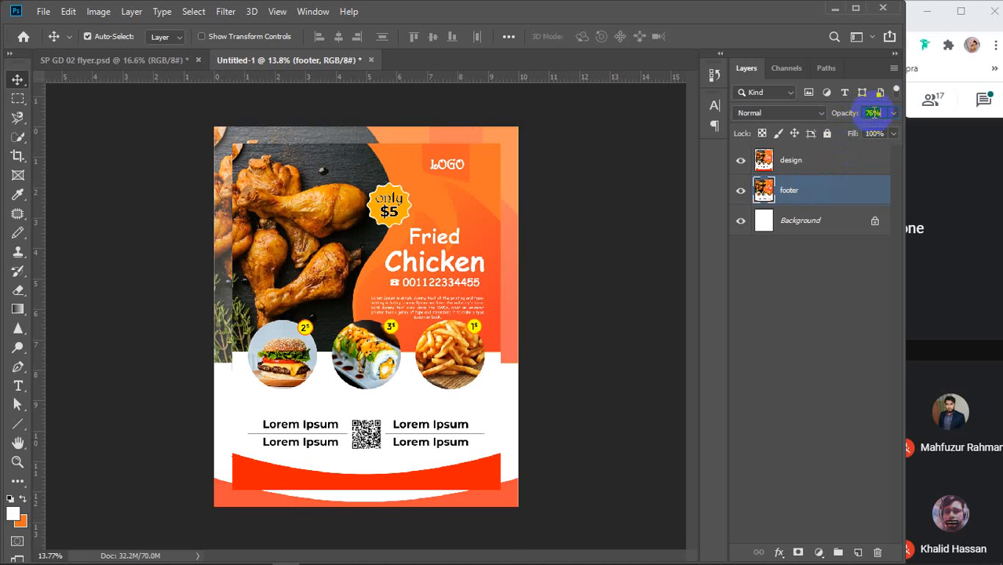
{"action": "left_click", "coordinate": [804, 317]}
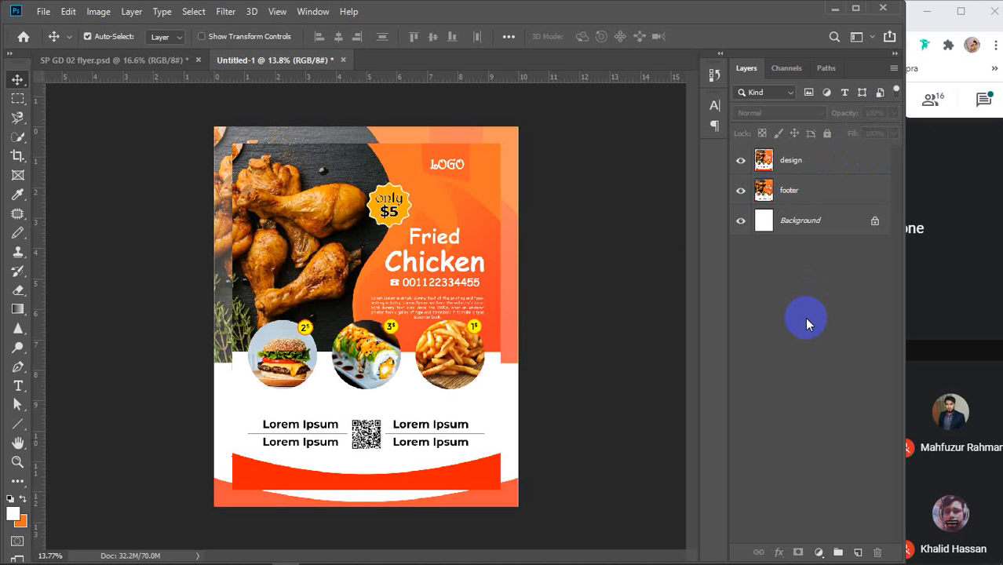
Step: Add an Outer Glow effect to the design layer with its opacity set to 50%
{"action": "left_click", "coordinate": [812, 165]}
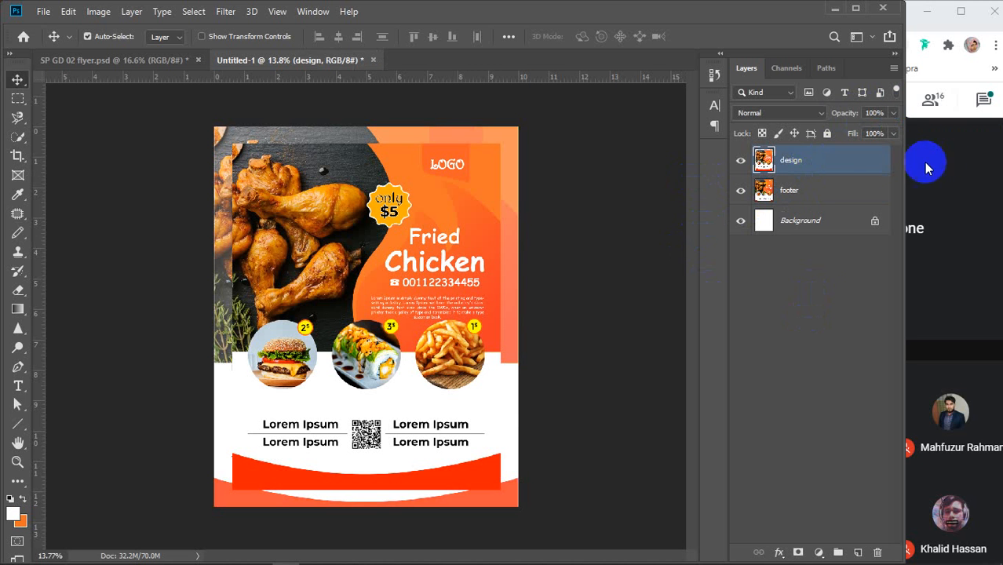
{"action": "double_click", "coordinate": [854, 161]}
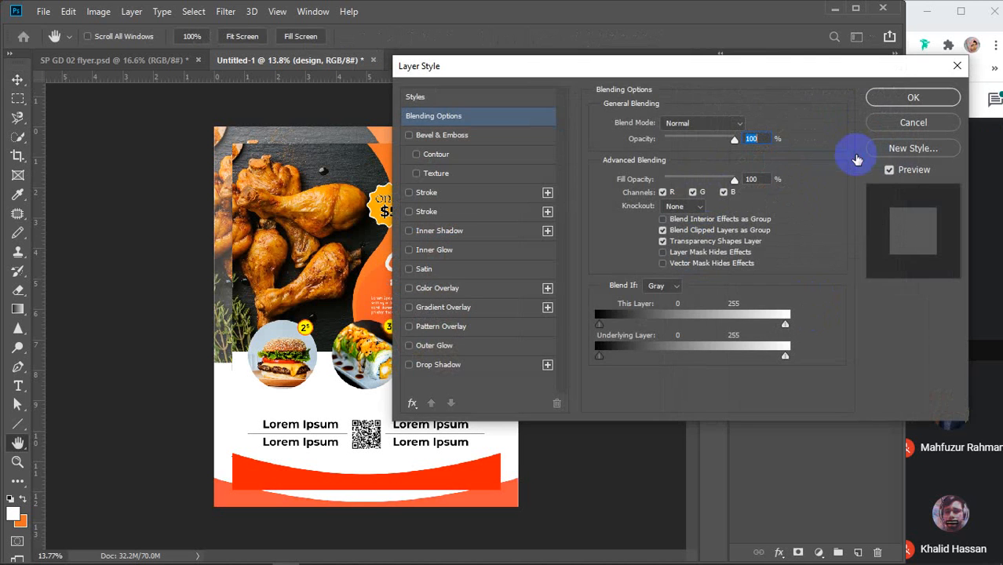
{"action": "left_click_drag", "start_coordinate": [515, 66], "coordinate": [669, 66]}
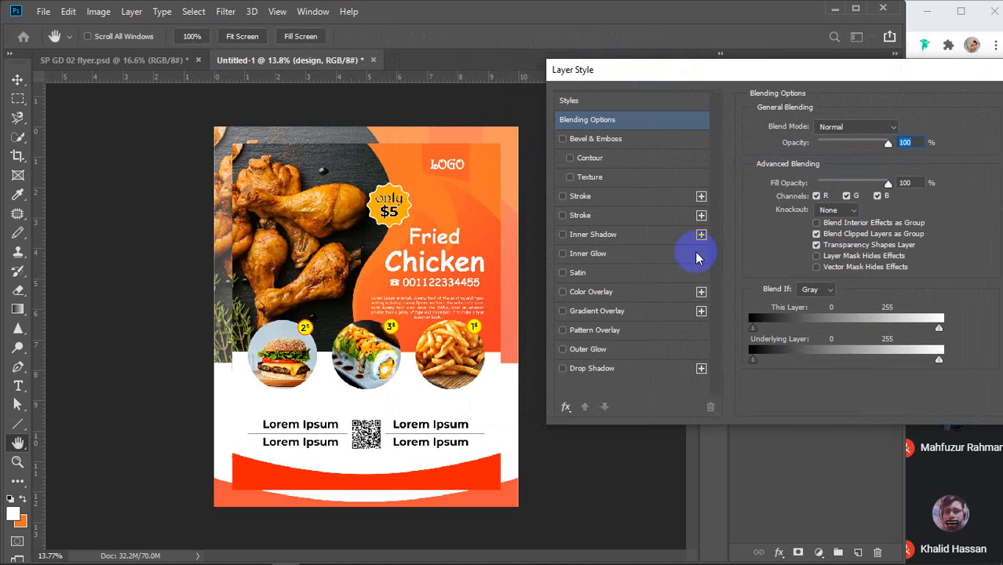
{"action": "left_click", "coordinate": [588, 349]}
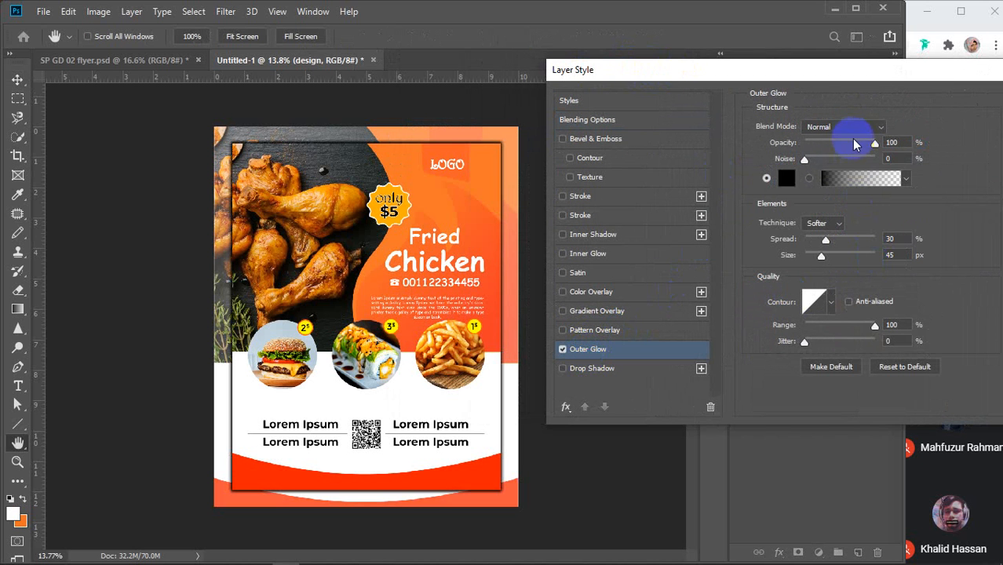
{"action": "left_click_drag", "start_coordinate": [871, 148], "coordinate": [837, 142]}
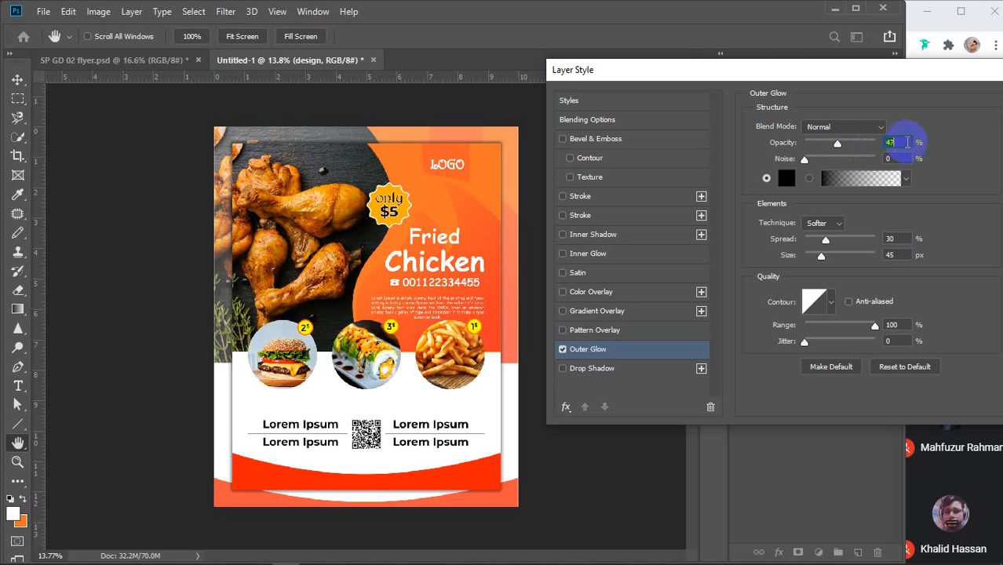
{"action": "key", "text": "Up"}
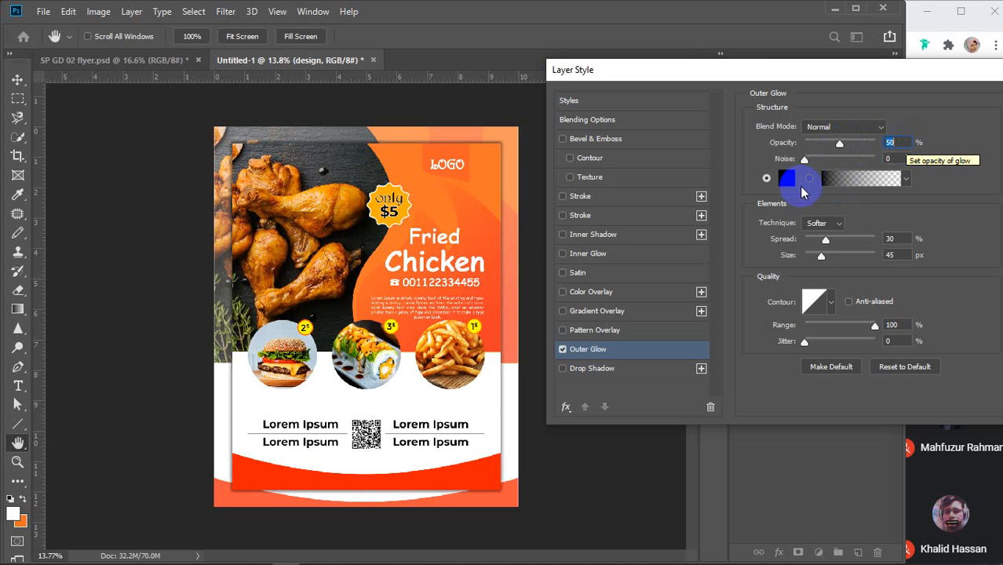
Step: Set the outer glow colour to the dark grey #212121
{"action": "left_click", "coordinate": [787, 179]}
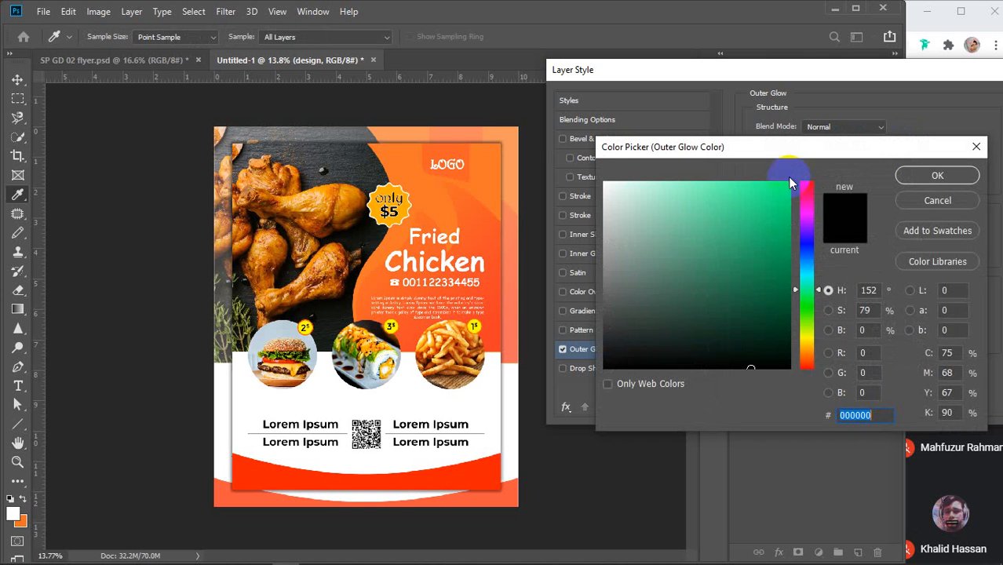
{"action": "left_click", "coordinate": [605, 345]}
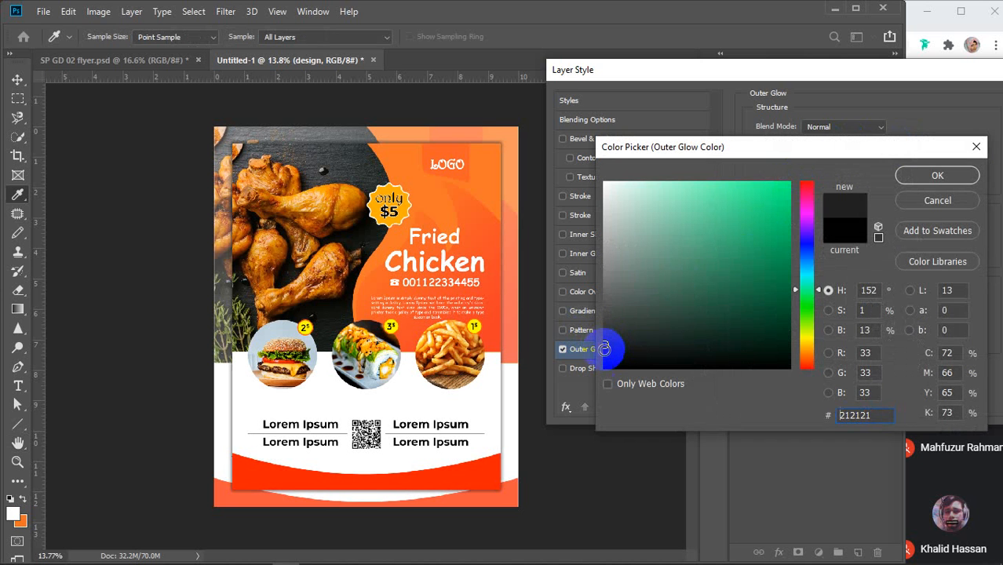
{"action": "left_click", "coordinate": [904, 174]}
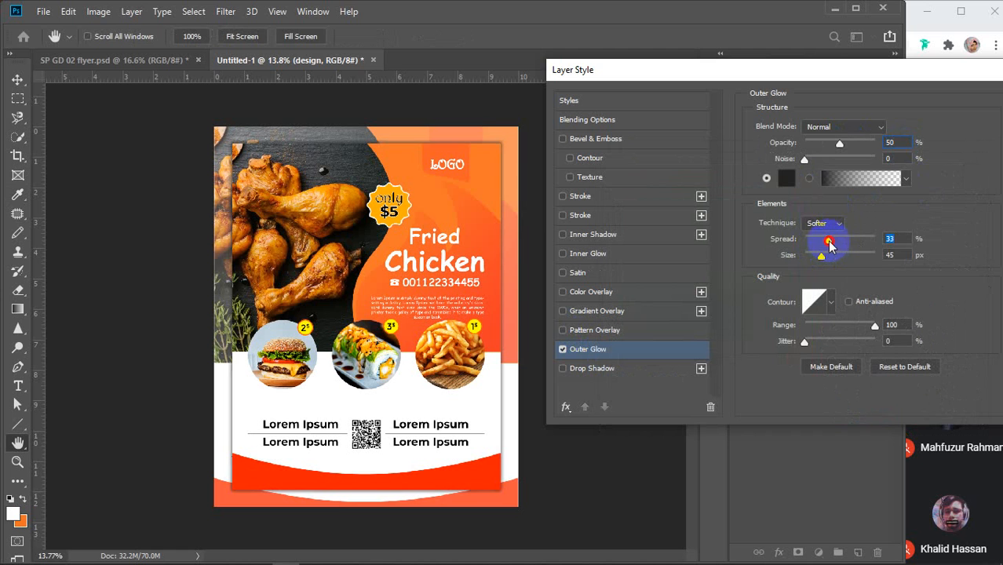
Step: Set the outer glow's spread to 50% and size to 50 px, and apply the effect to the design layer
{"action": "left_click_drag", "start_coordinate": [828, 246], "coordinate": [843, 242]}
{"action": "left_click", "coordinate": [905, 235]}
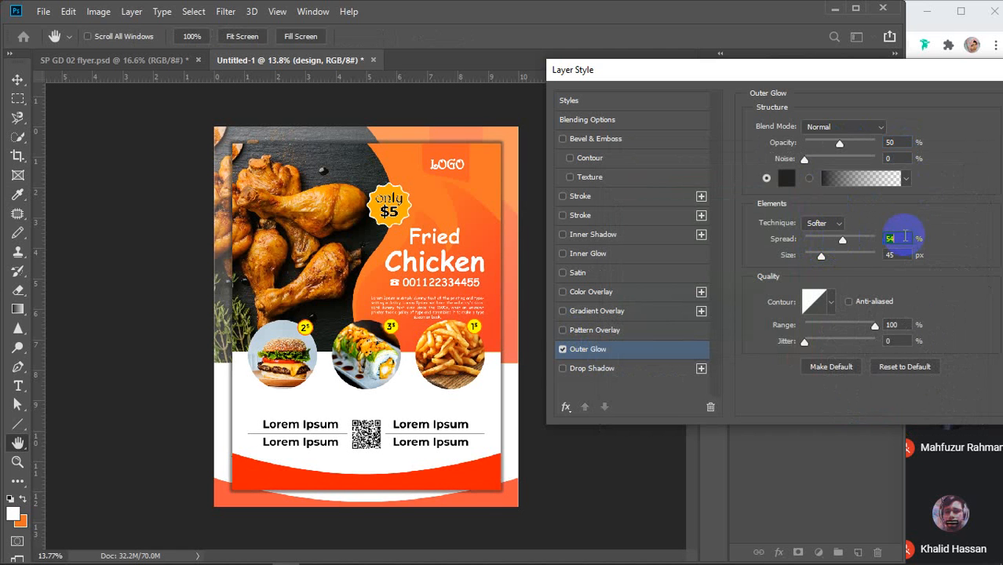
{"action": "key", "text": "Down"}
{"action": "key", "text": "Down"}
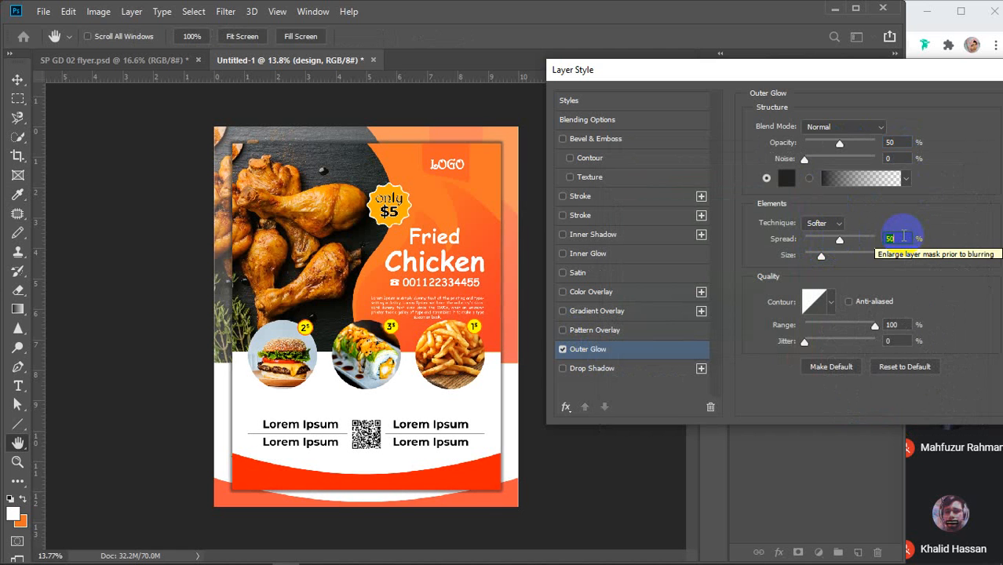
{"action": "left_click", "coordinate": [900, 255]}
{"action": "key", "text": "Up"}
{"action": "key", "text": "Up"}
{"action": "key", "text": "Up"}
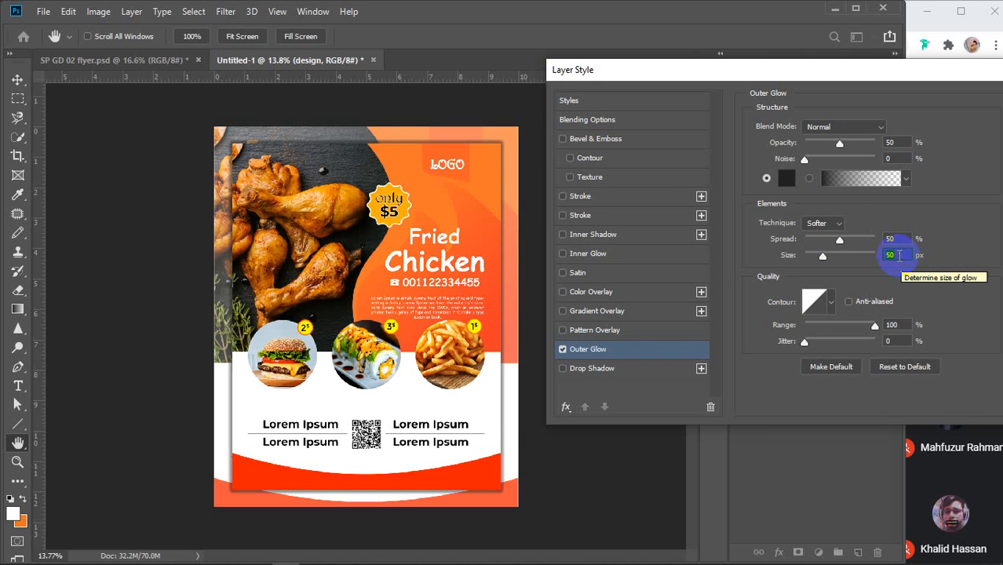
{"action": "left_click_drag", "start_coordinate": [858, 71], "coordinate": [765, 71]}
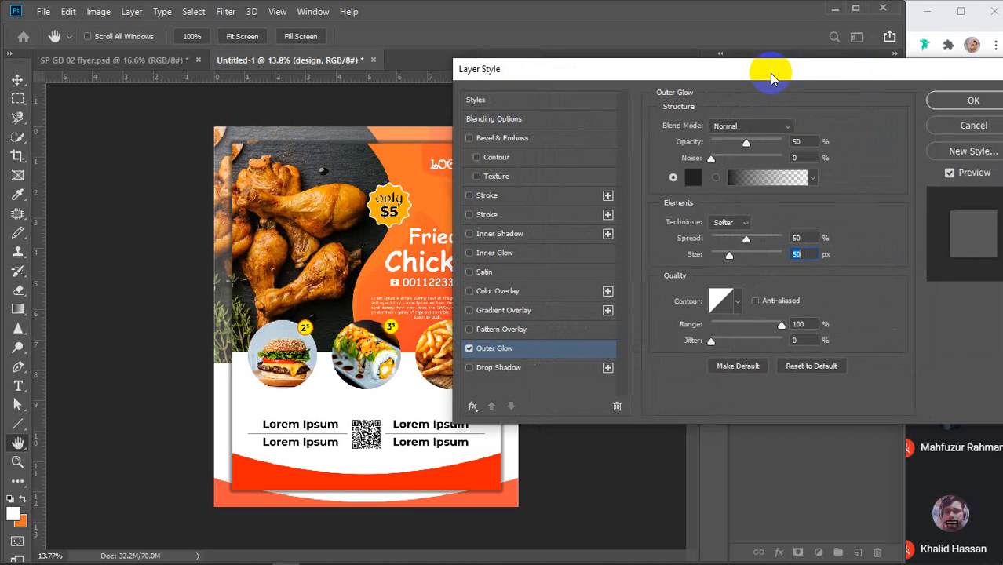
{"action": "left_click", "coordinate": [961, 98]}
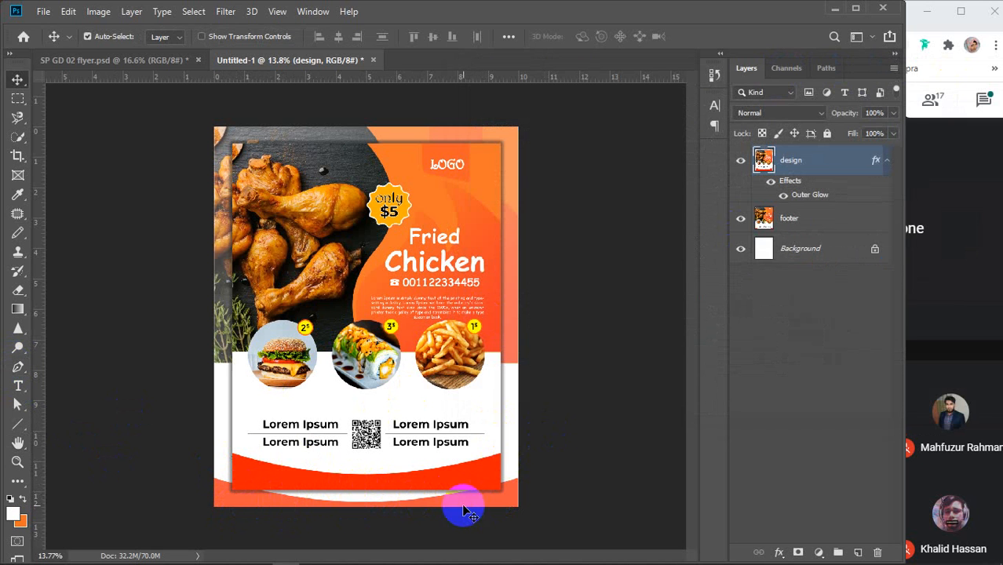
{"action": "left_click", "coordinate": [774, 363]}
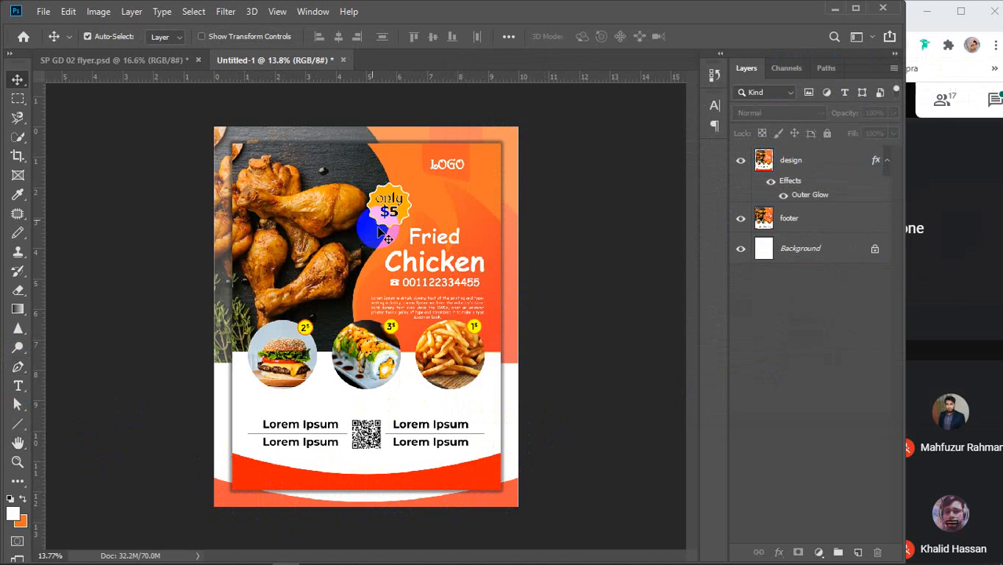
Step: Save the presentation as a JPEG copy named Untitled-1 on the Desktop, with quality 12 (Maximum) and Baseline ("Standard") format
{"action": "left_click", "coordinate": [43, 11]}
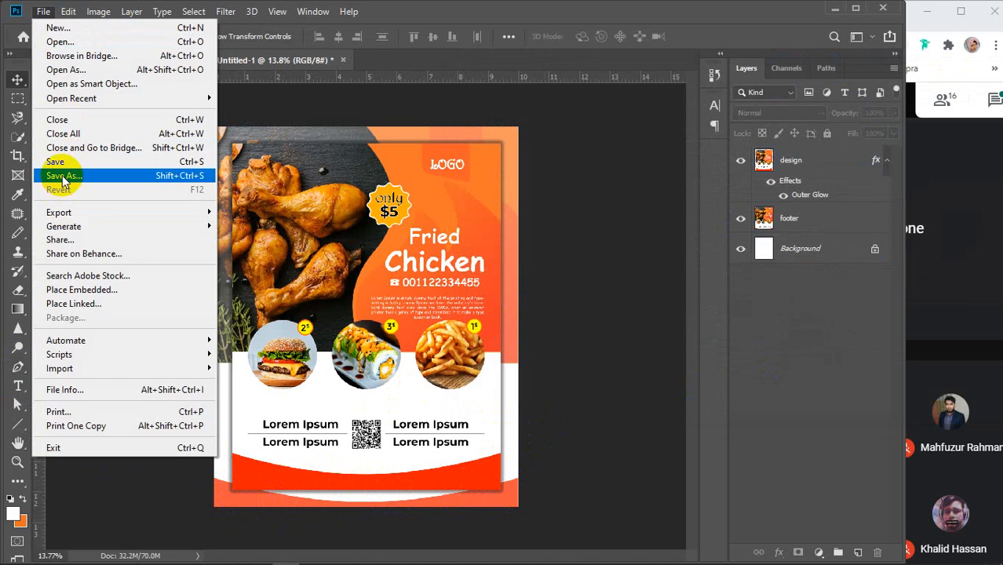
{"action": "left_click", "coordinate": [62, 175]}
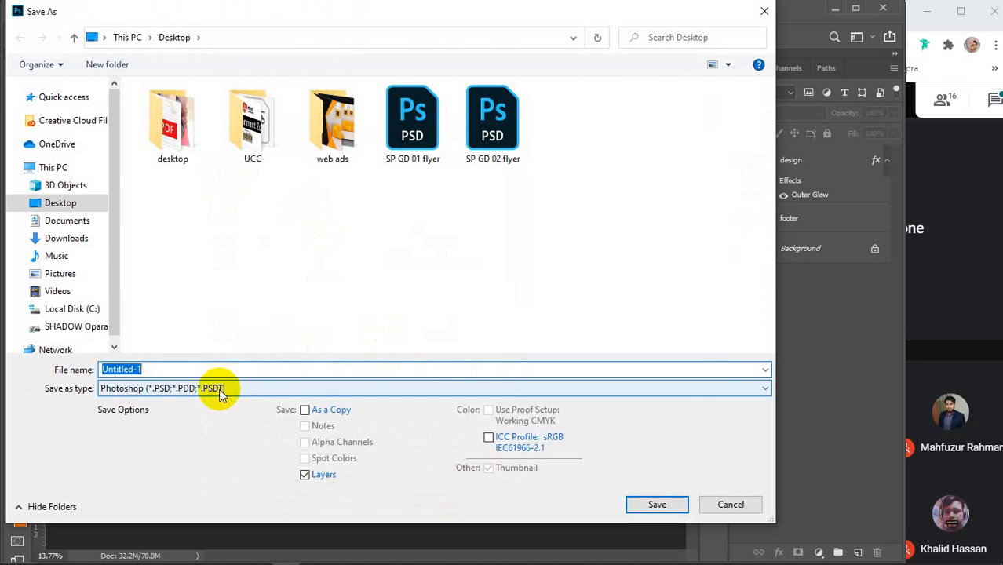
{"action": "left_click", "coordinate": [219, 388]}
{"action": "left_click", "coordinate": [196, 242]}
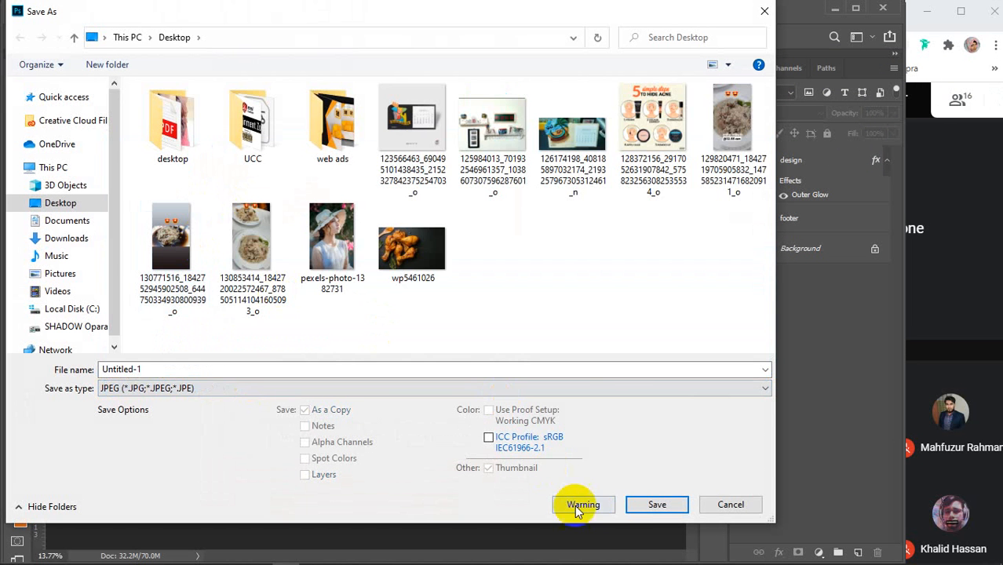
{"action": "left_click", "coordinate": [656, 506]}
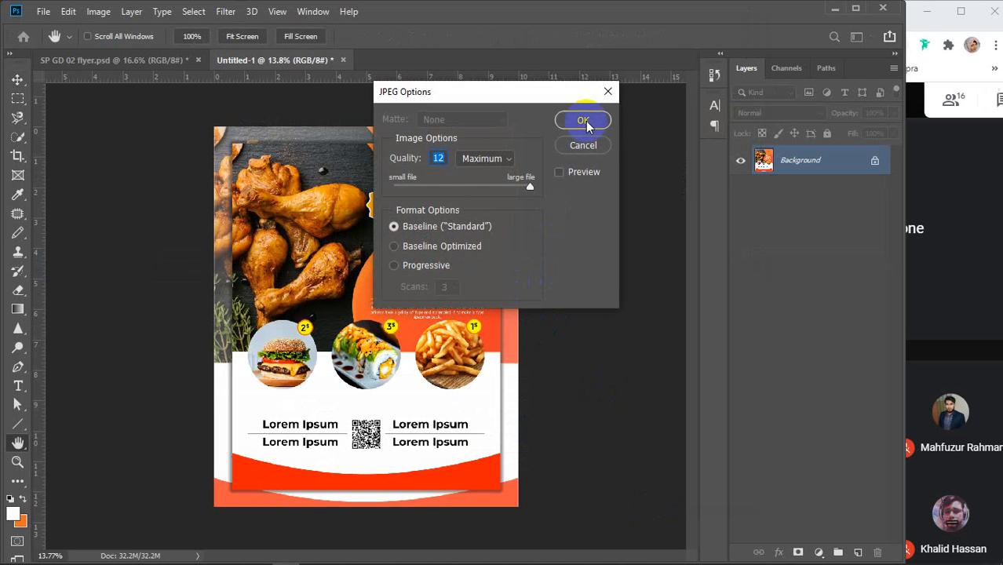
{"action": "left_click", "coordinate": [583, 121]}
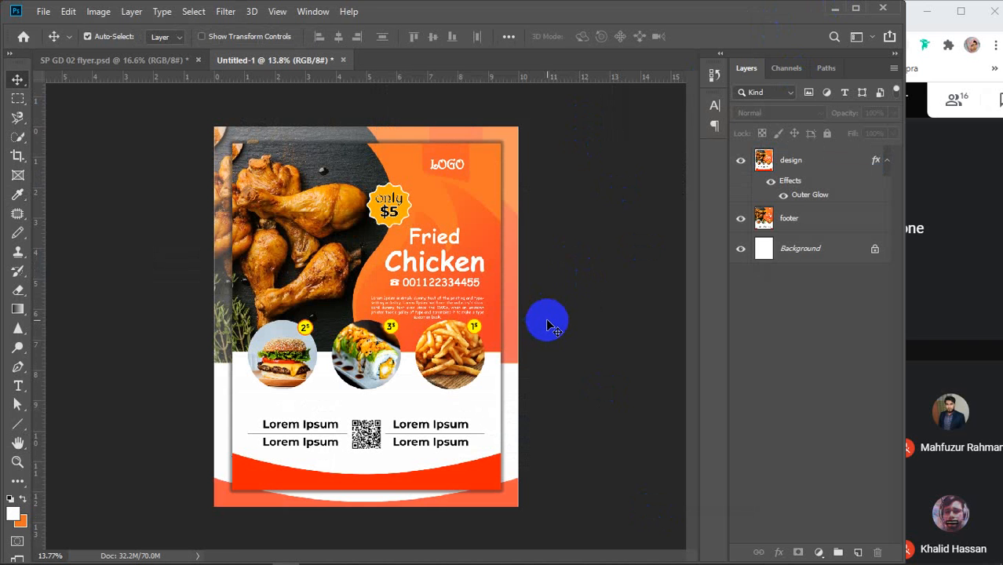
Step: Switch to File Explorer and open the exported Untitled-1 image from the Desktop folder to check it
{"action": "left_click", "coordinate": [834, 8]}
{"action": "left_click", "coordinate": [396, 228]}
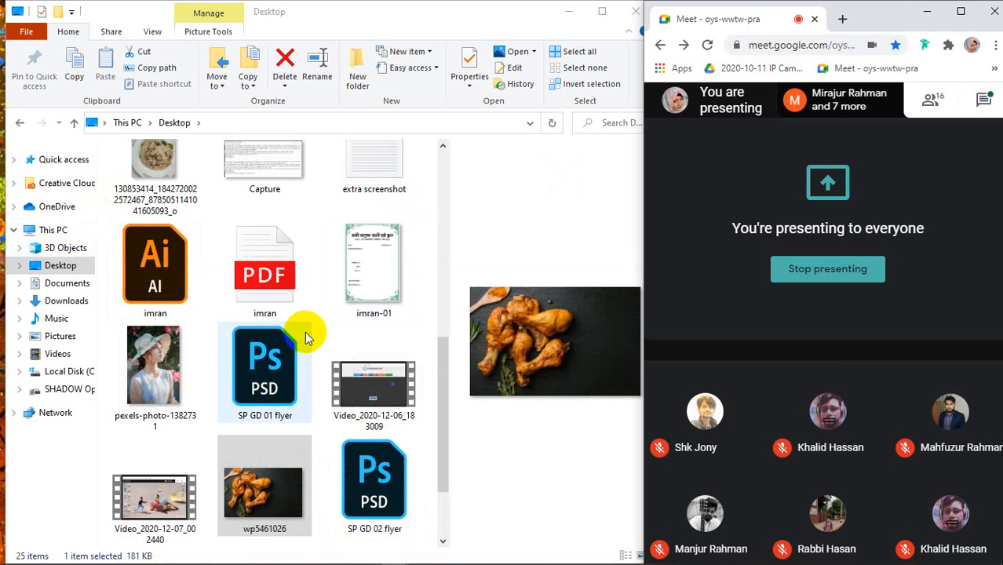
{"action": "scroll", "coordinate": [304, 331], "scroll_direction": "down", "scroll_amount": 1}
{"action": "left_click", "coordinate": [169, 506]}
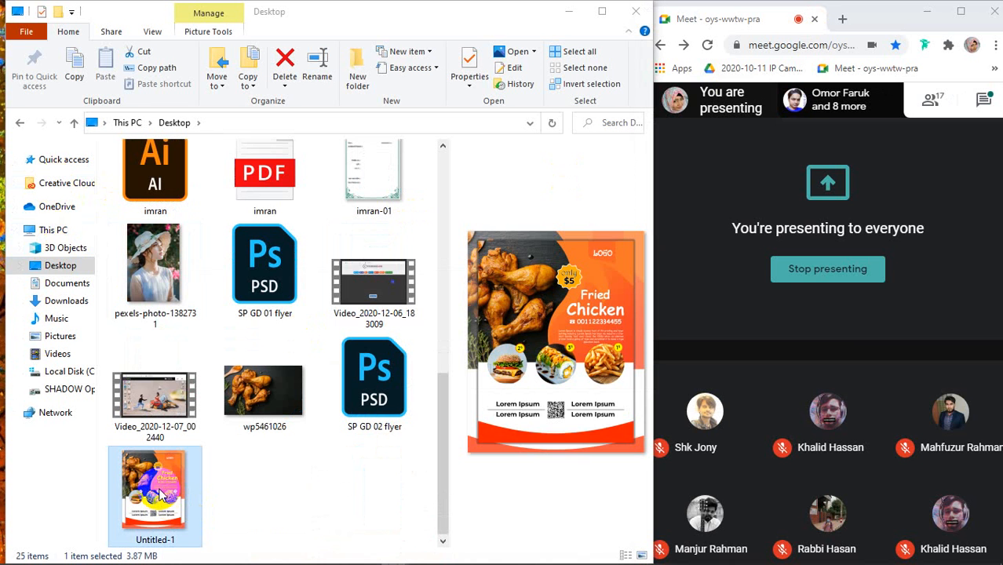
{"action": "left_click", "coordinate": [161, 493]}
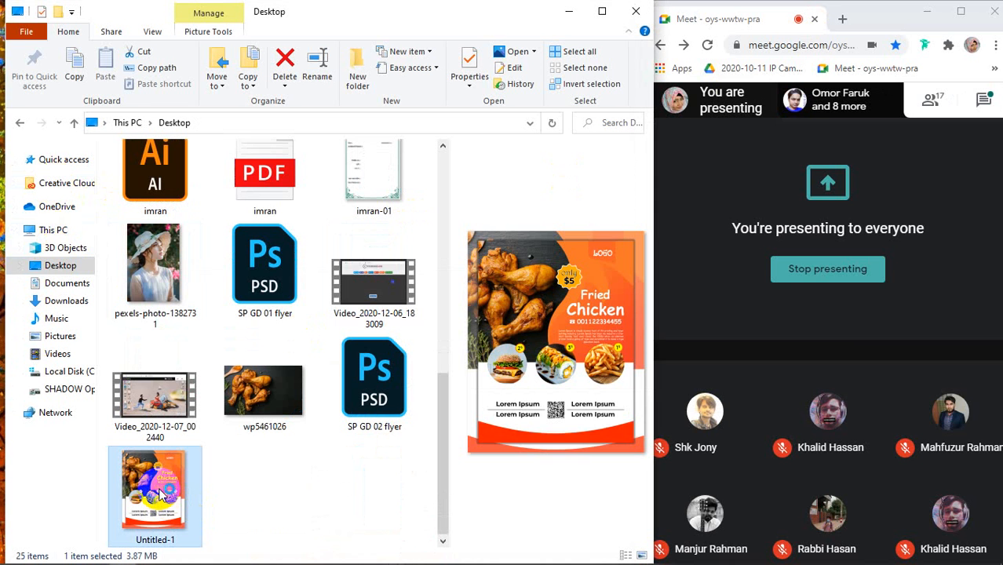
{"action": "double_click", "coordinate": [568, 10]}
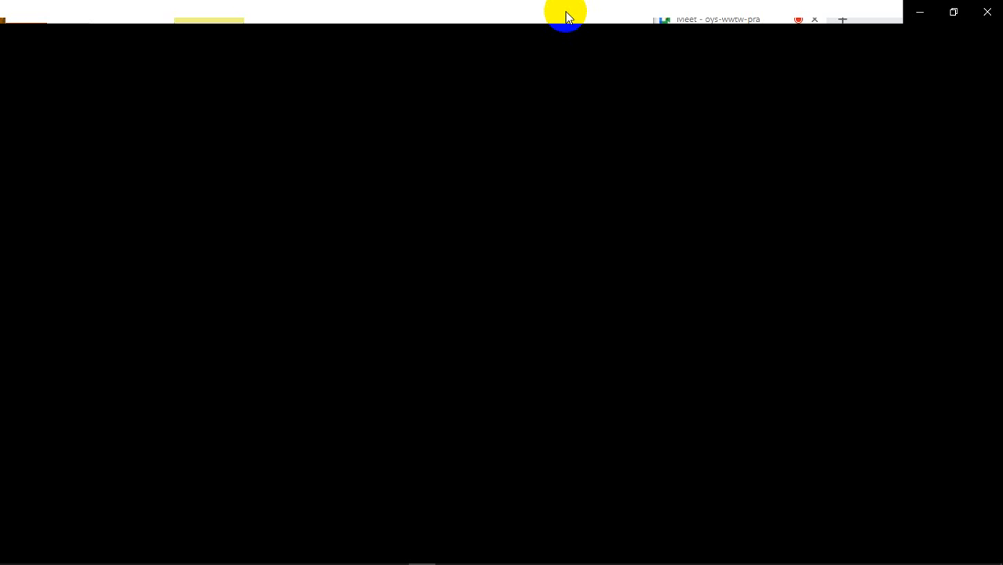